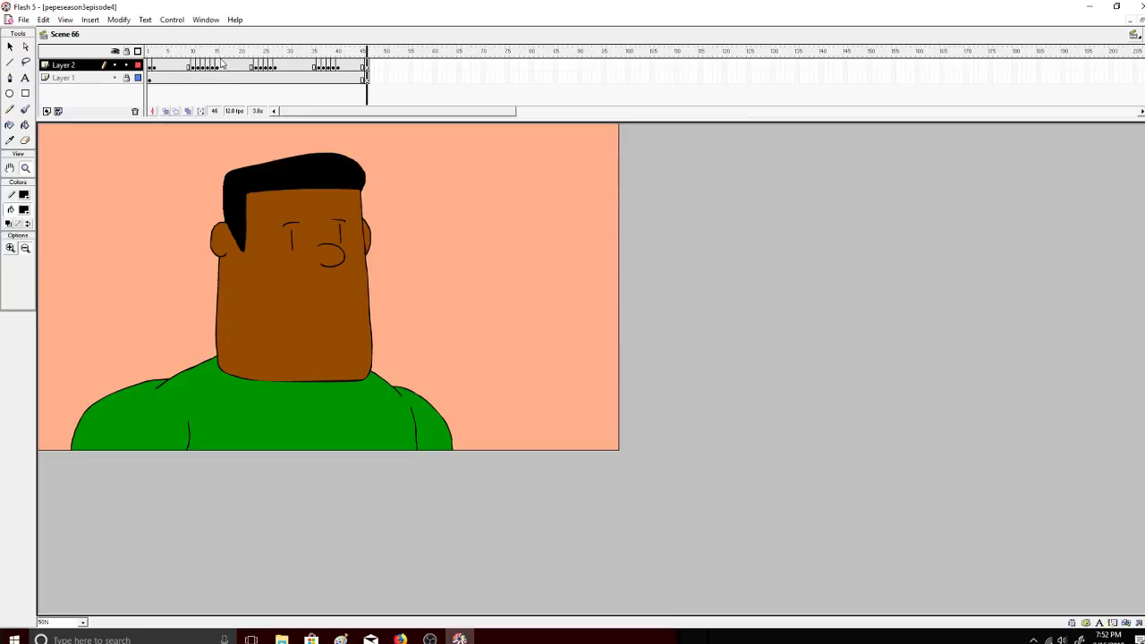
pyautogui.click(47, 112)
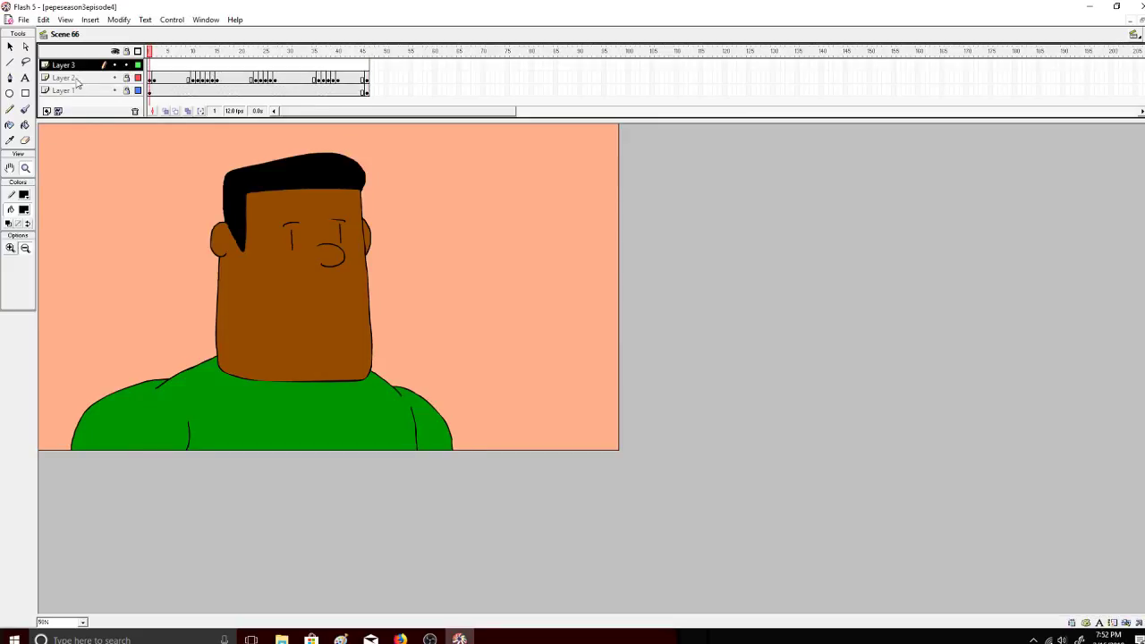
pyautogui.click(88, 68)
pyautogui.moveTo(86, 98); pyautogui.dragTo(132, 97)
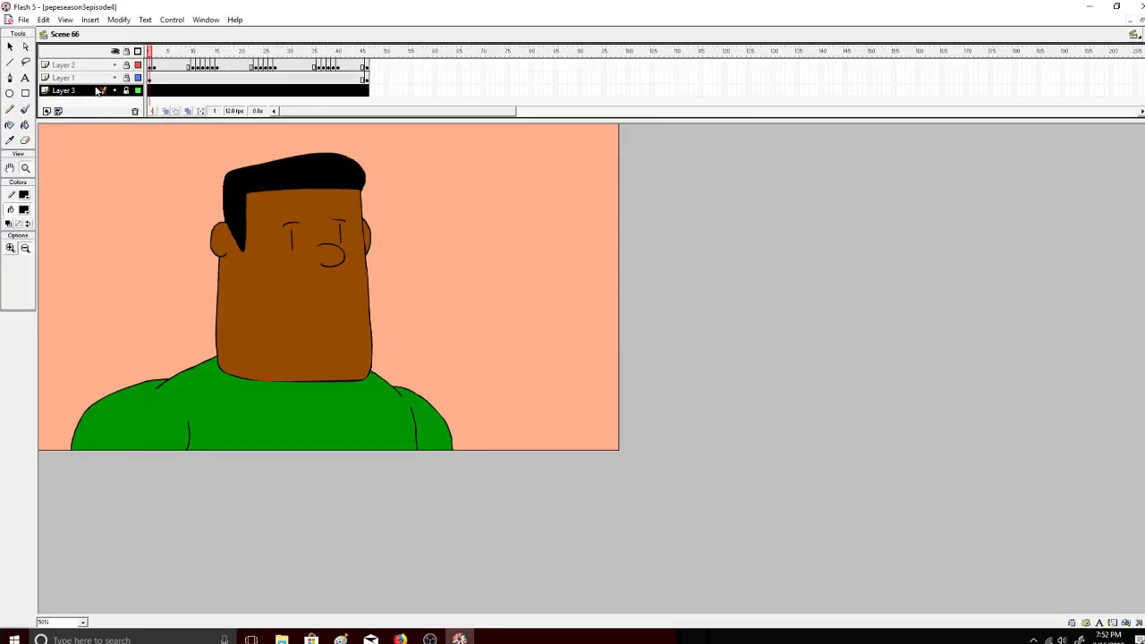
pyautogui.click(134, 111)
# Step: Unlock Layer 1 and show the work area around the stage
pyautogui.click(131, 83)
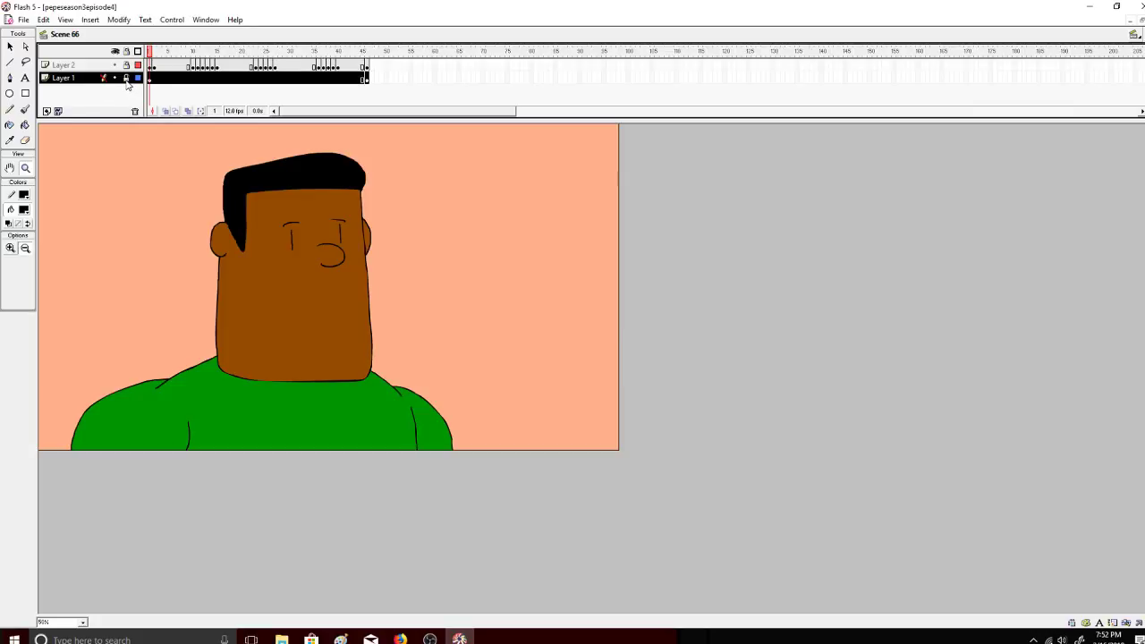
pyautogui.click(127, 80)
pyautogui.click(65, 19)
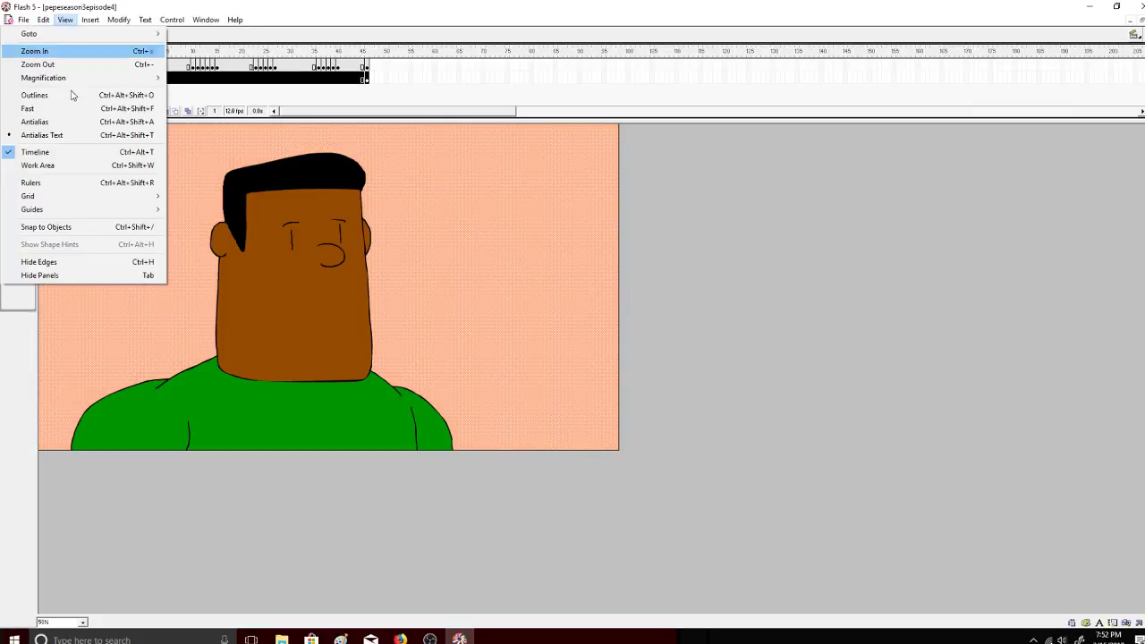
pyautogui.click(72, 161)
pyautogui.click(64, 197)
# Step: Set up the Brush tool with a black fill and a very small brush size
pyautogui.click(25, 109)
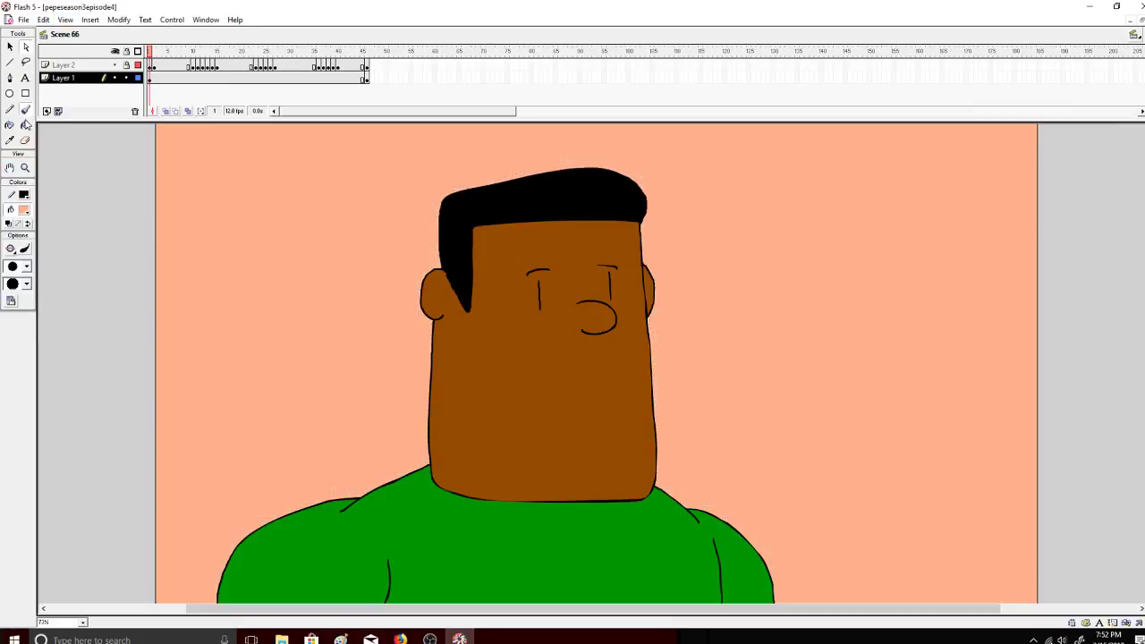
pyautogui.click(23, 209)
pyautogui.click(10, 237)
pyautogui.click(26, 266)
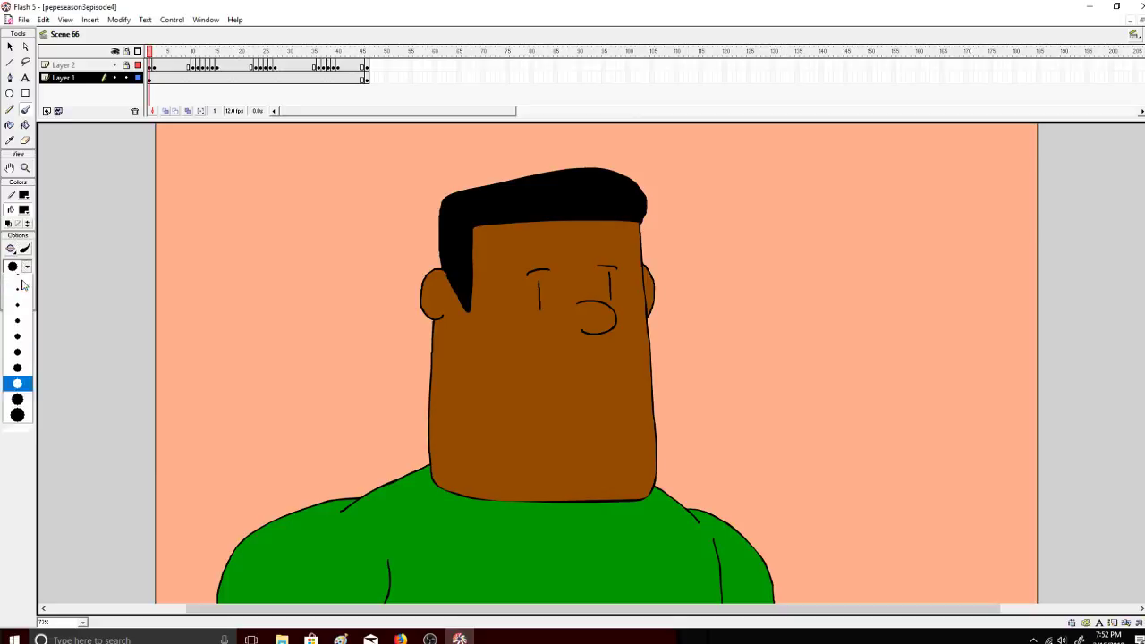
pyautogui.click(16, 279)
pyautogui.scroll(-3, 287, 392)
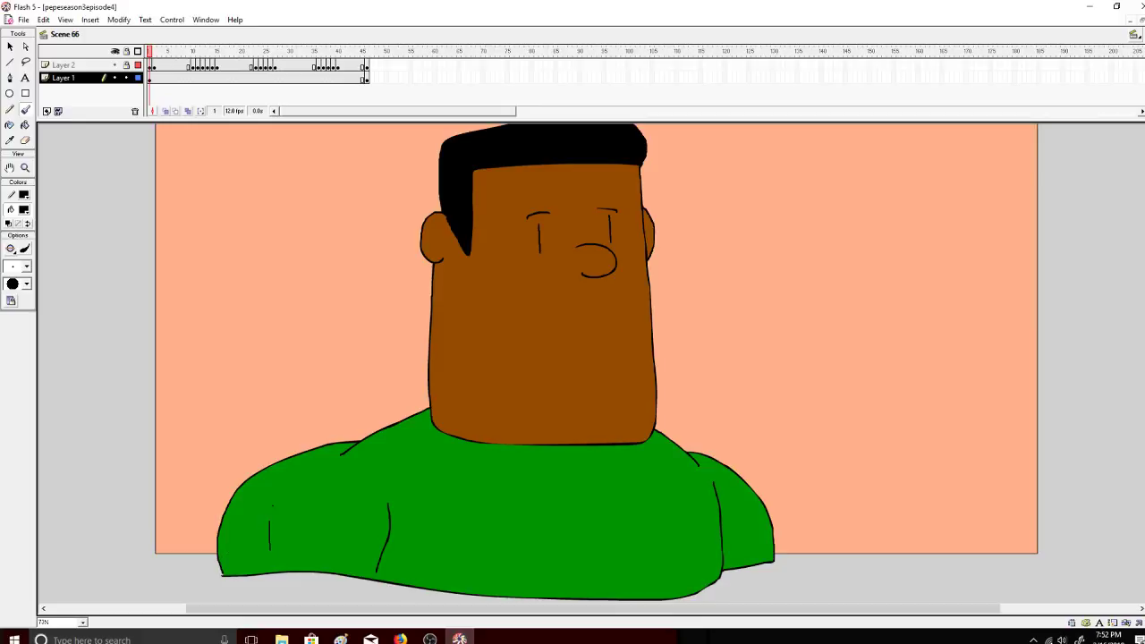
pyautogui.moveTo(273, 506); pyautogui.dragTo(279, 394)
pyautogui.hotkey('ctrl', 'z')
pyautogui.moveTo(265, 516); pyautogui.dragTo(288, 186)
# Step: Switch to Pandora in Firefox, search for "salsa cubana", start the Salsa Cubana station, and return to the YouTube live dashboard
pyautogui.click(399, 639)
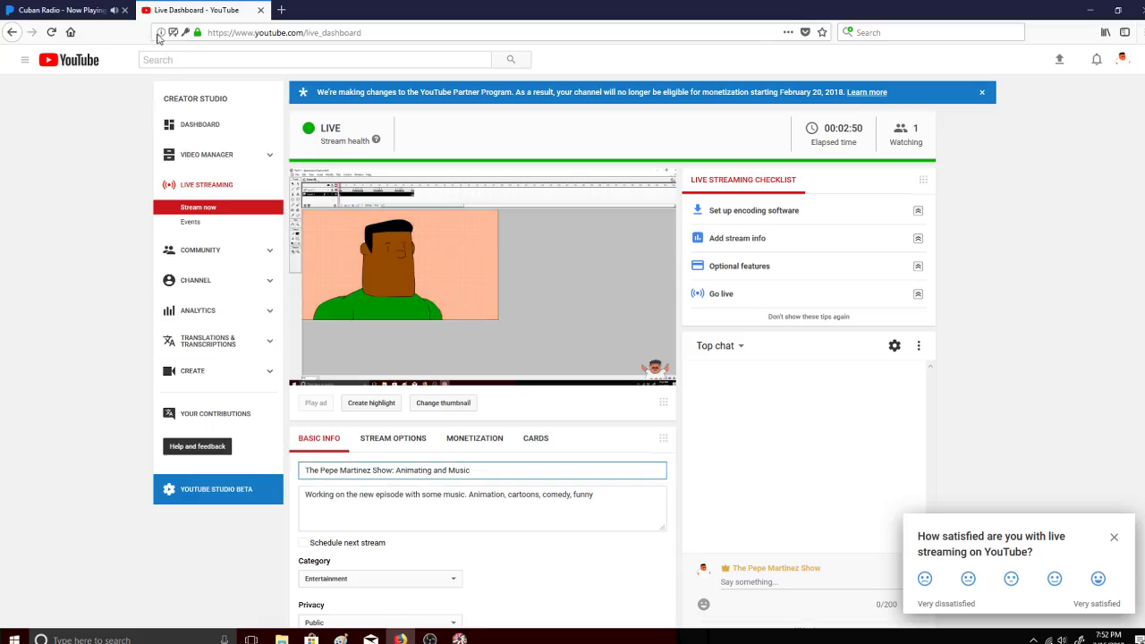
pyautogui.click(63, 10)
pyautogui.click(595, 75)
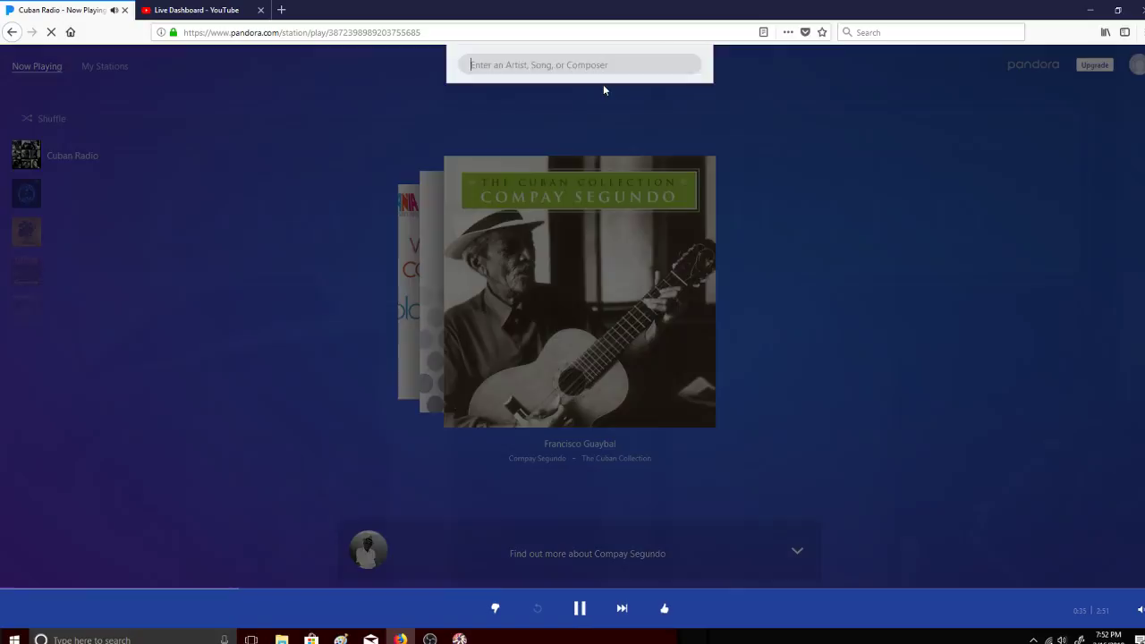
pyautogui.write('sals')
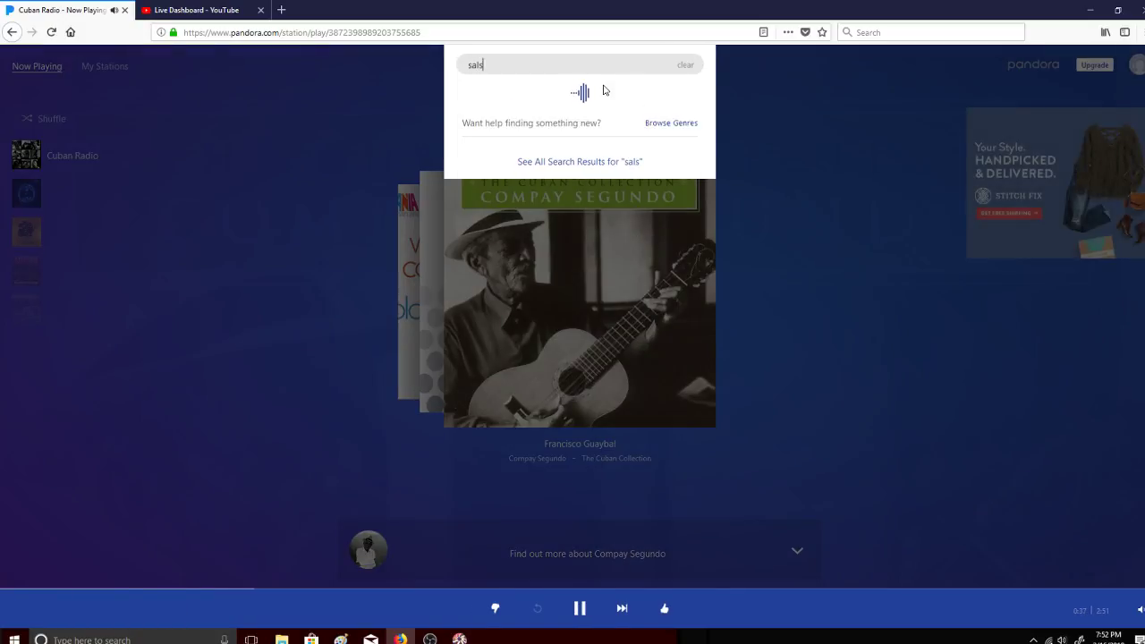
pyautogui.write('a cub')
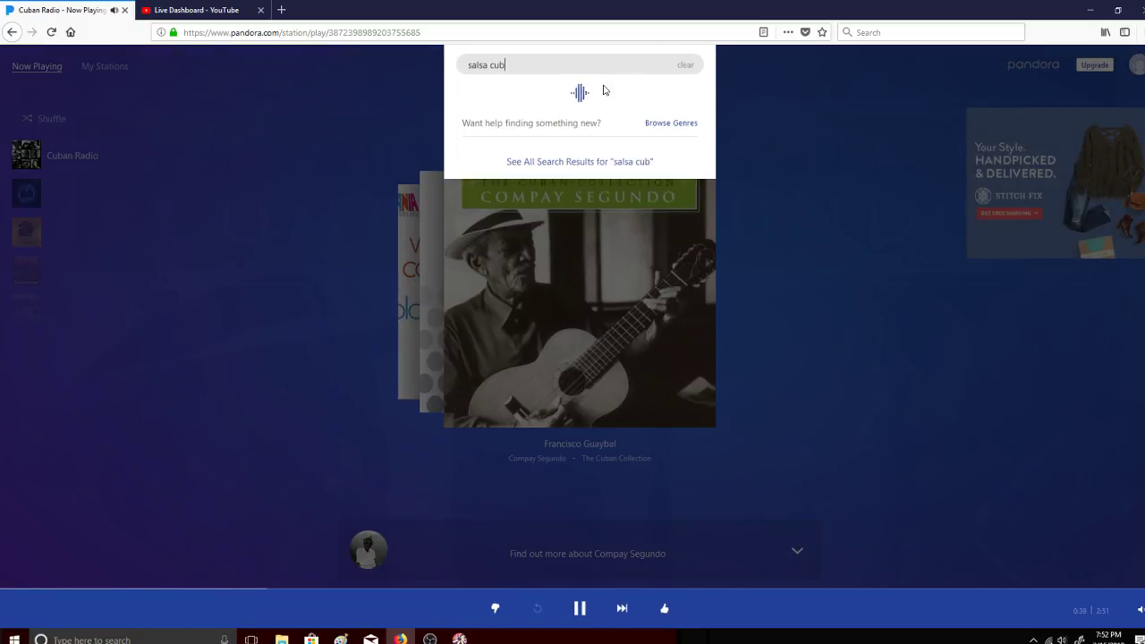
pyautogui.write('ana')
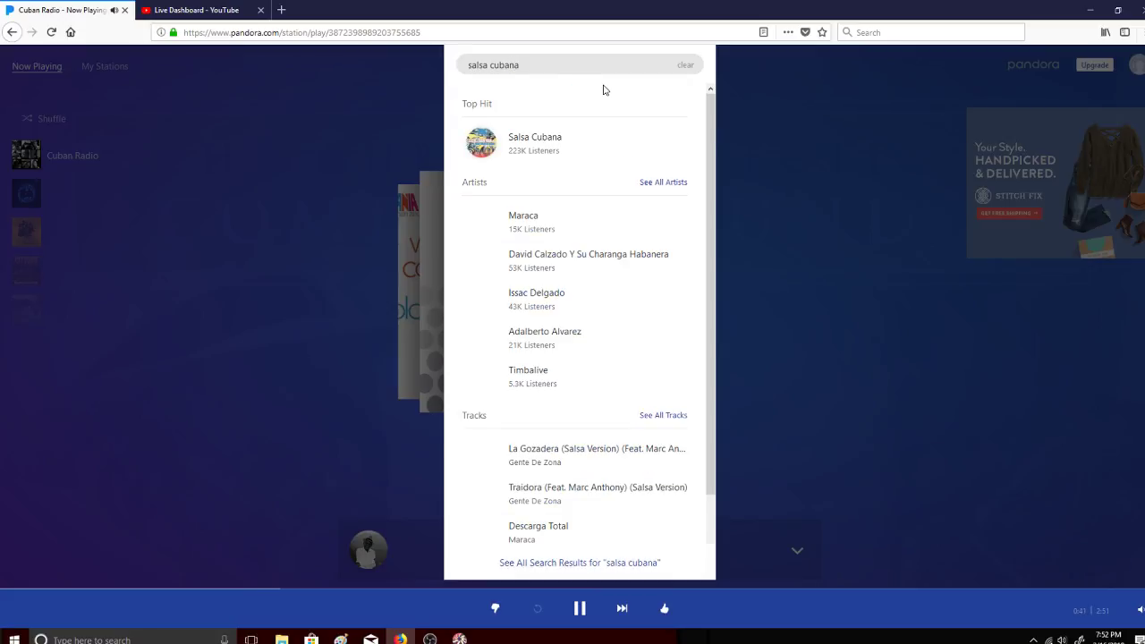
pyautogui.click(577, 149)
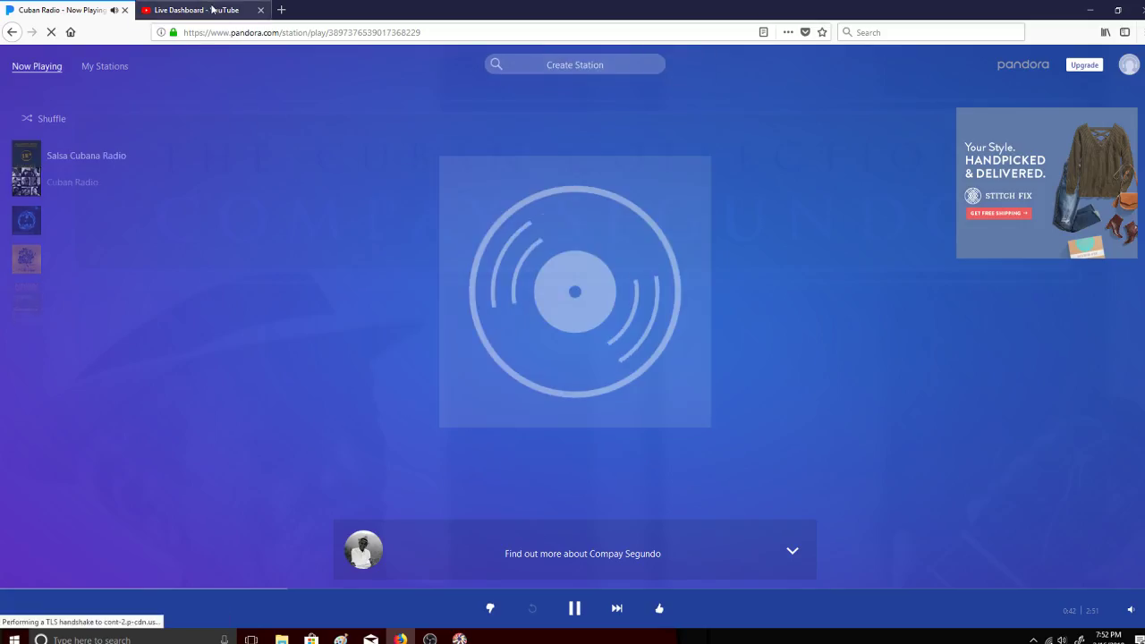
pyautogui.click(185, 11)
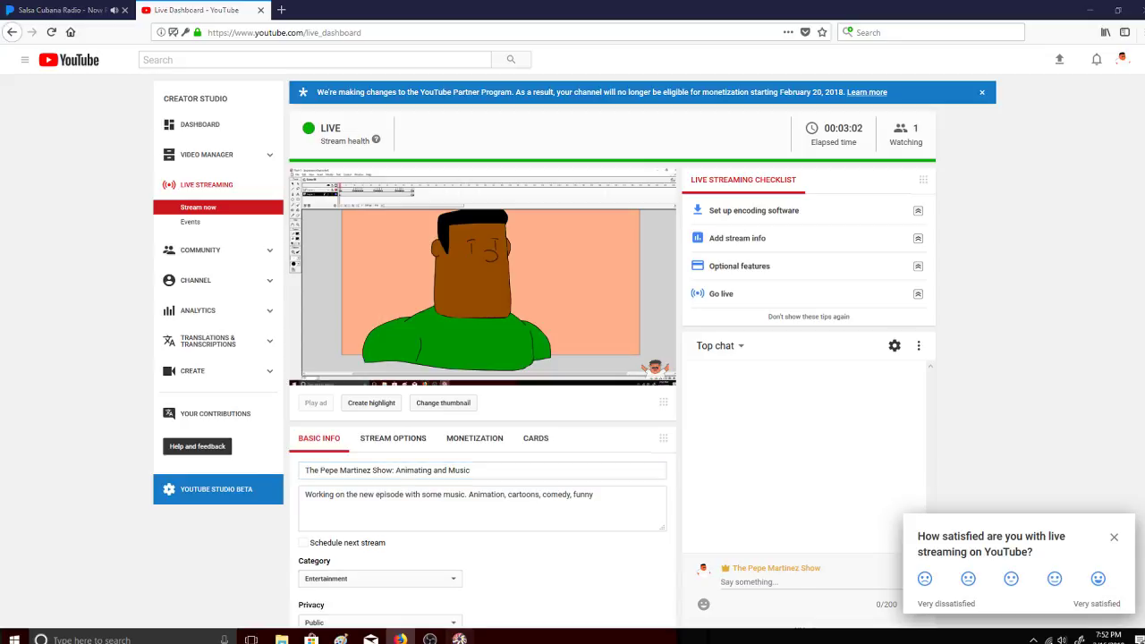
# Step: Switch back to Flash 5 and play the scene through to its last frame
pyautogui.click(459, 639)
pyautogui.click(172, 19)
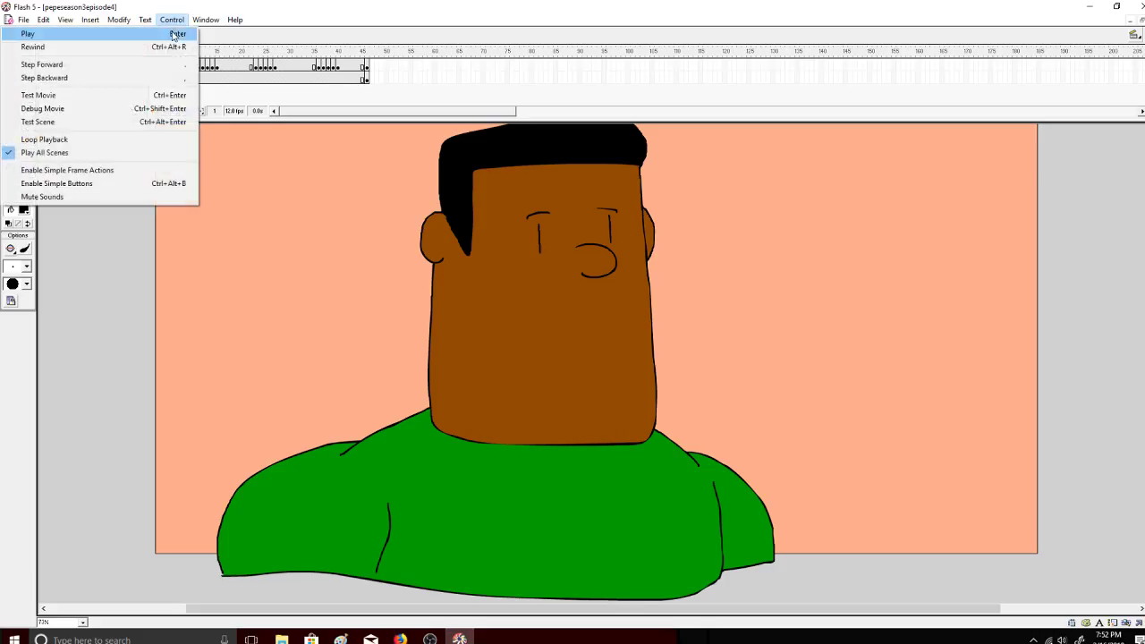
pyautogui.click(175, 32)
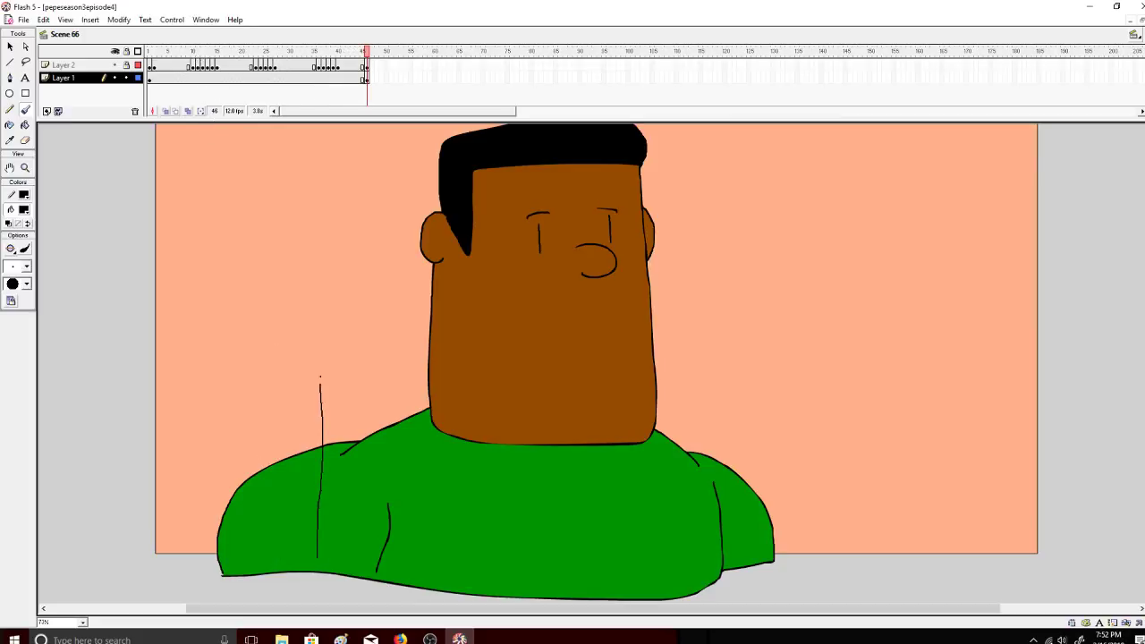
# Step: Brush the doorway's left vertical edge and its horizontal top edge behind the character's head in the last frame
pyautogui.moveTo(320, 377); pyautogui.dragTo(317, 143)
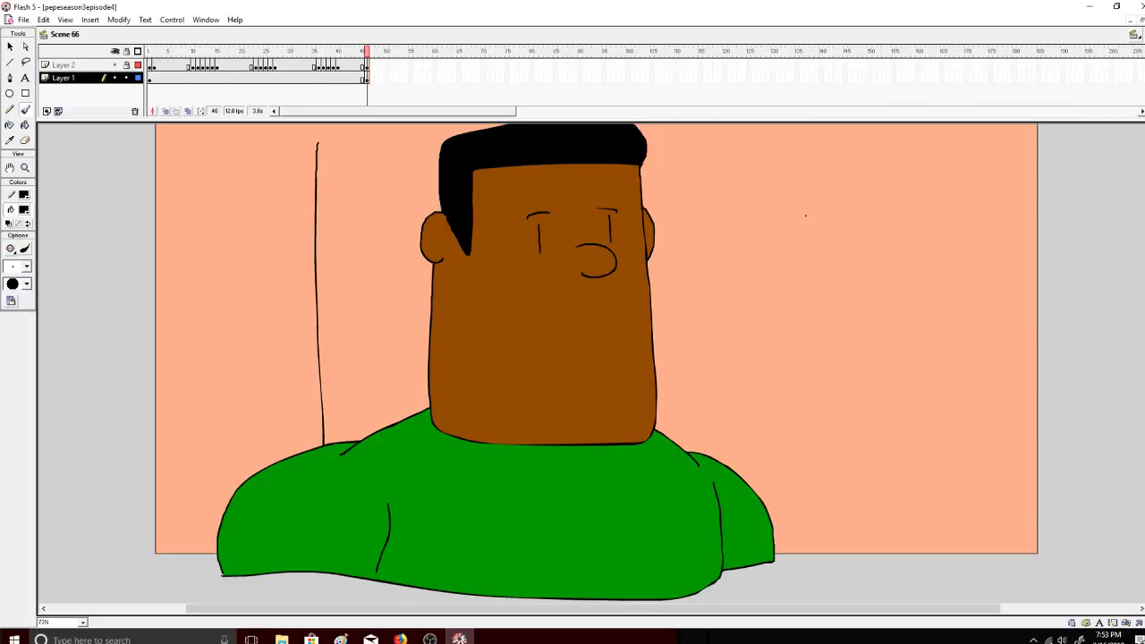
pyautogui.scroll(3, 317, 143)
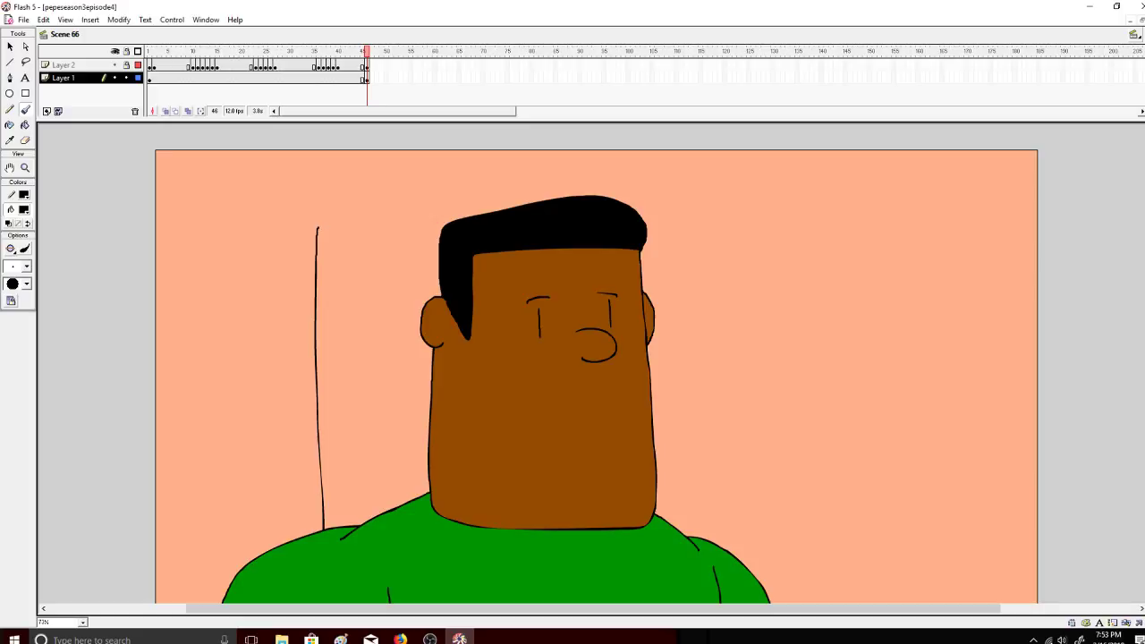
pyautogui.moveTo(325, 189); pyautogui.dragTo(366, 185)
pyautogui.hotkey('ctrl', 'z')
pyautogui.hotkey('ctrl', 'z')
pyautogui.moveTo(480, 188); pyautogui.dragTo(526, 184)
pyautogui.hotkey('ctrl', 'z')
pyautogui.moveTo(367, 198); pyautogui.dragTo(459, 195)
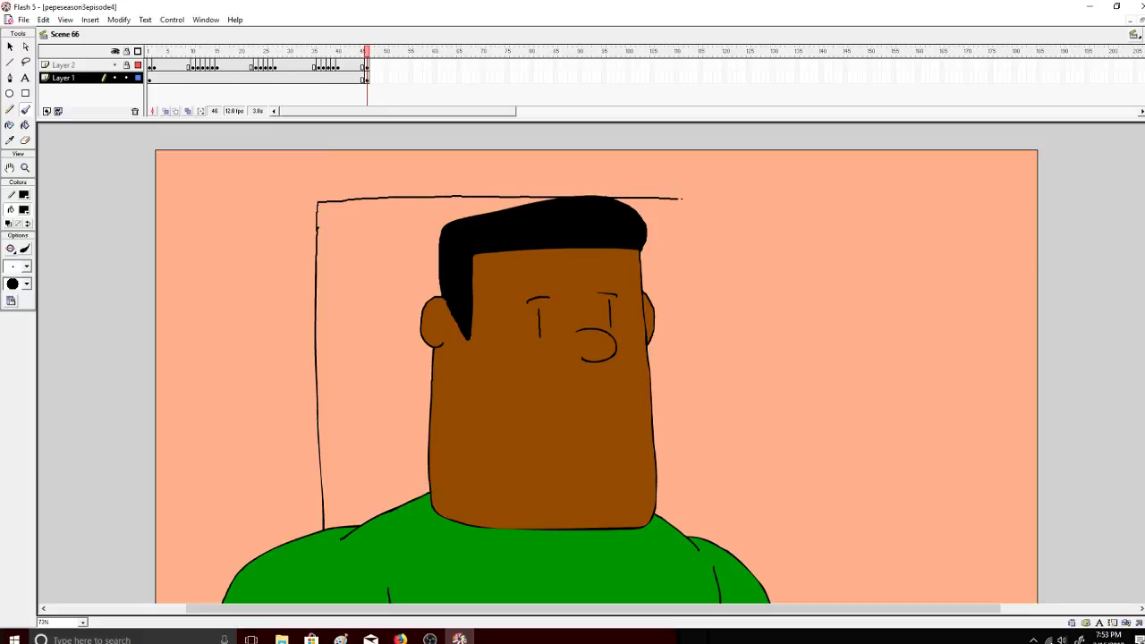
pyautogui.moveTo(725, 196); pyautogui.dragTo(741, 198)
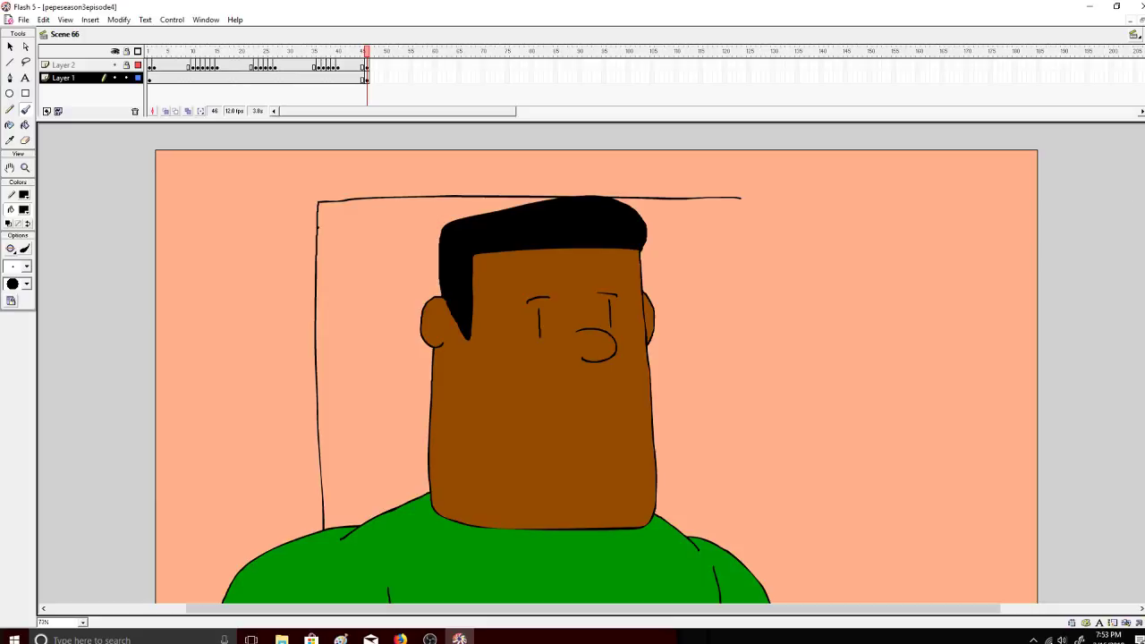
# Step: Brush the doorway's right vertical edge and close its bottom edge behind the green shirt
pyautogui.scroll(-3, 843, 163)
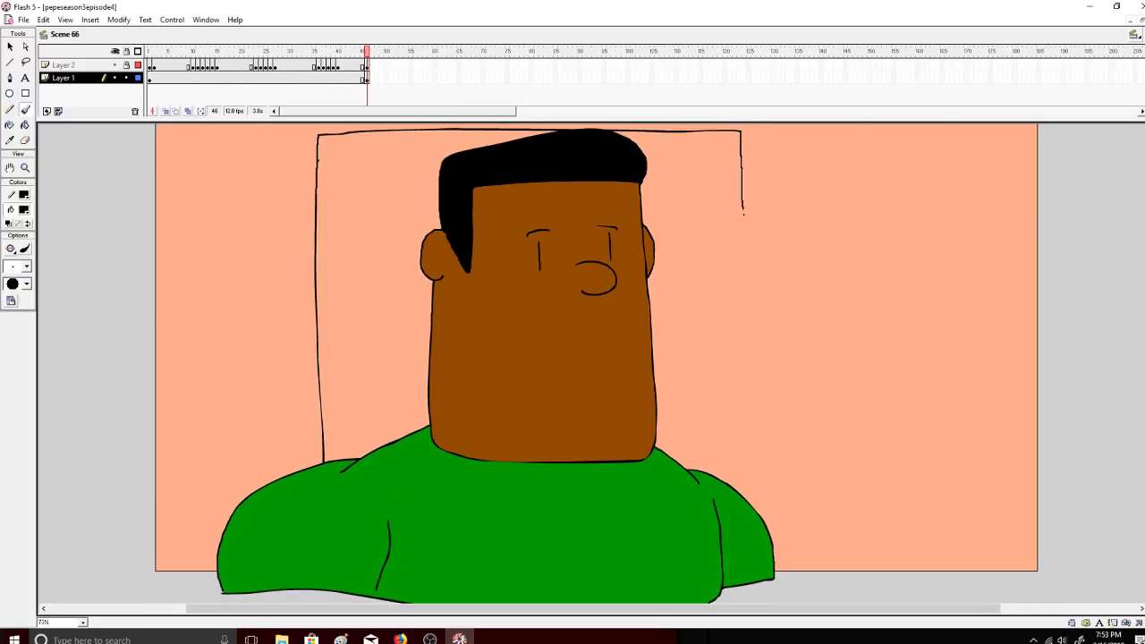
pyautogui.moveTo(743, 213)
pyautogui.mouseDown()
pyautogui.moveTo(745, 598)
pyautogui.moveTo(671, 602)
pyautogui.mouseUp()
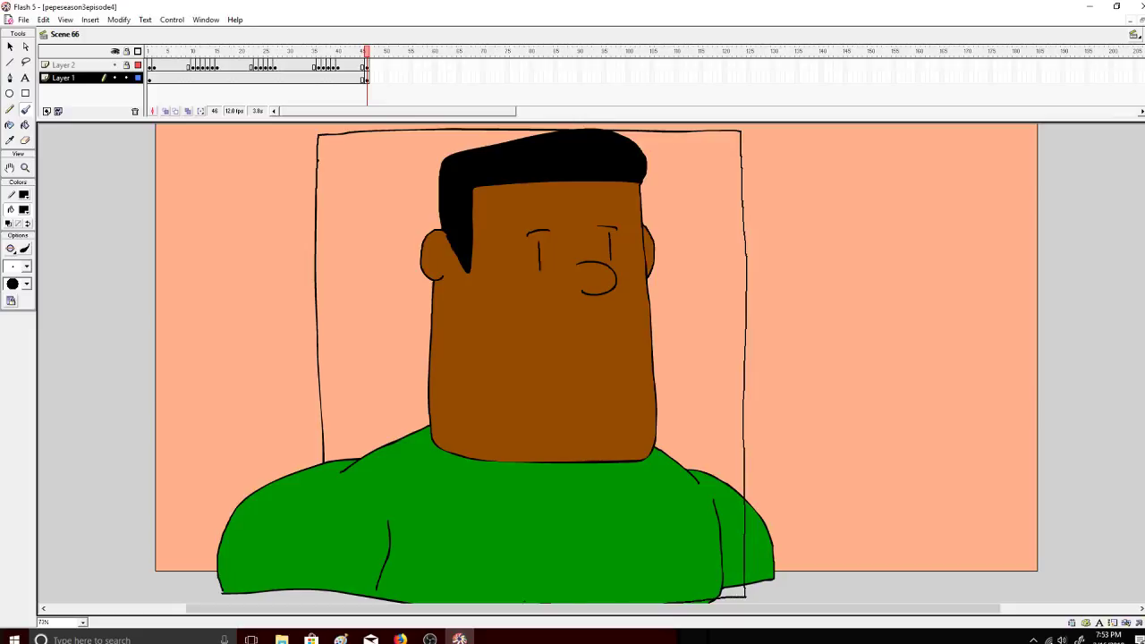
pyautogui.moveTo(540, 601)
pyautogui.mouseDown()
pyautogui.moveTo(329, 595)
pyautogui.moveTo(315, 535)
pyautogui.mouseUp()
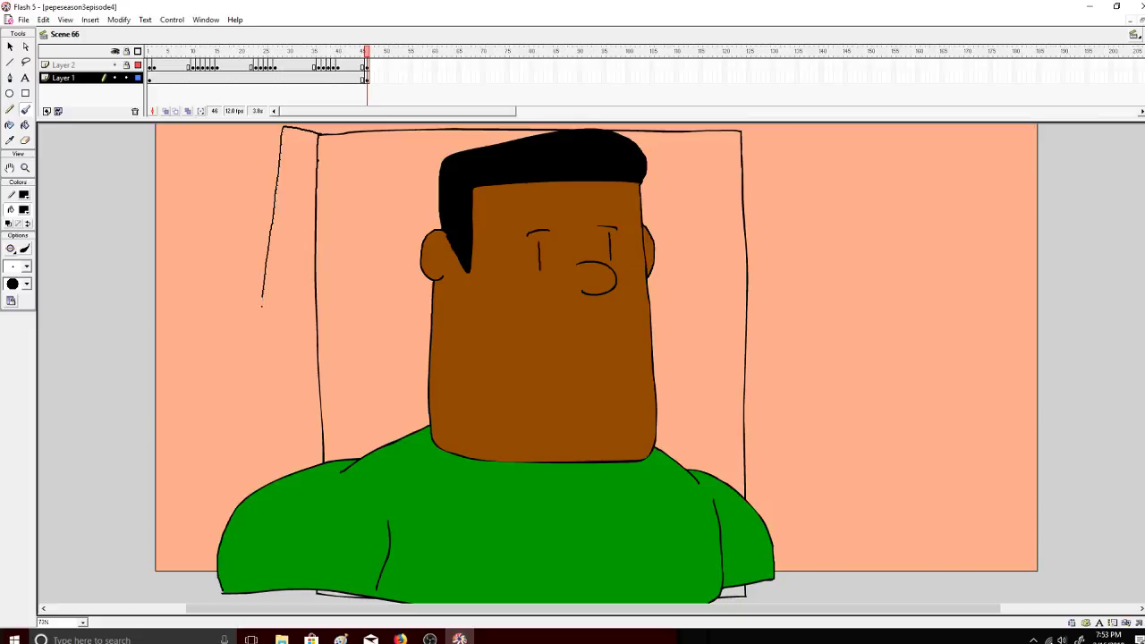
# Step: Draw the open door left of the doorway with a slanted top, outer edge and narrow side face, and undo the doorknob sketch
pyautogui.moveTo(261, 306); pyautogui.dragTo(251, 394)
pyautogui.hotkey('ctrl', 'z')
pyautogui.moveTo(273, 207)
pyautogui.mouseDown()
pyautogui.moveTo(259, 374)
pyautogui.moveTo(263, 562)
pyautogui.moveTo(311, 573)
pyautogui.mouseUp()
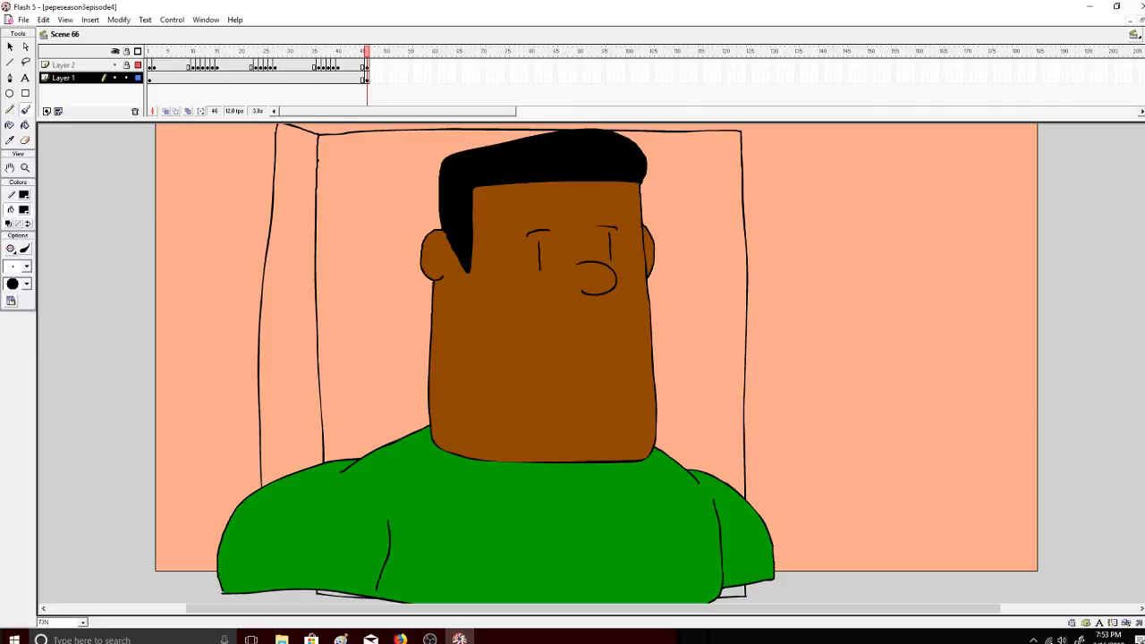
pyautogui.scroll(1, 377, 216)
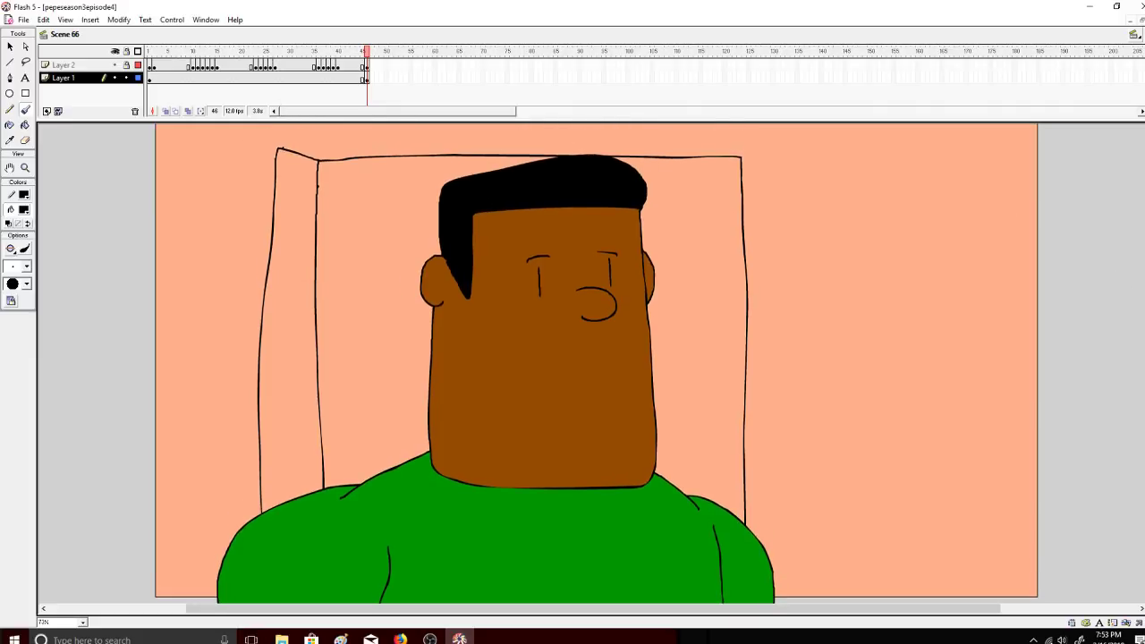
pyautogui.moveTo(247, 225); pyautogui.dragTo(246, 608)
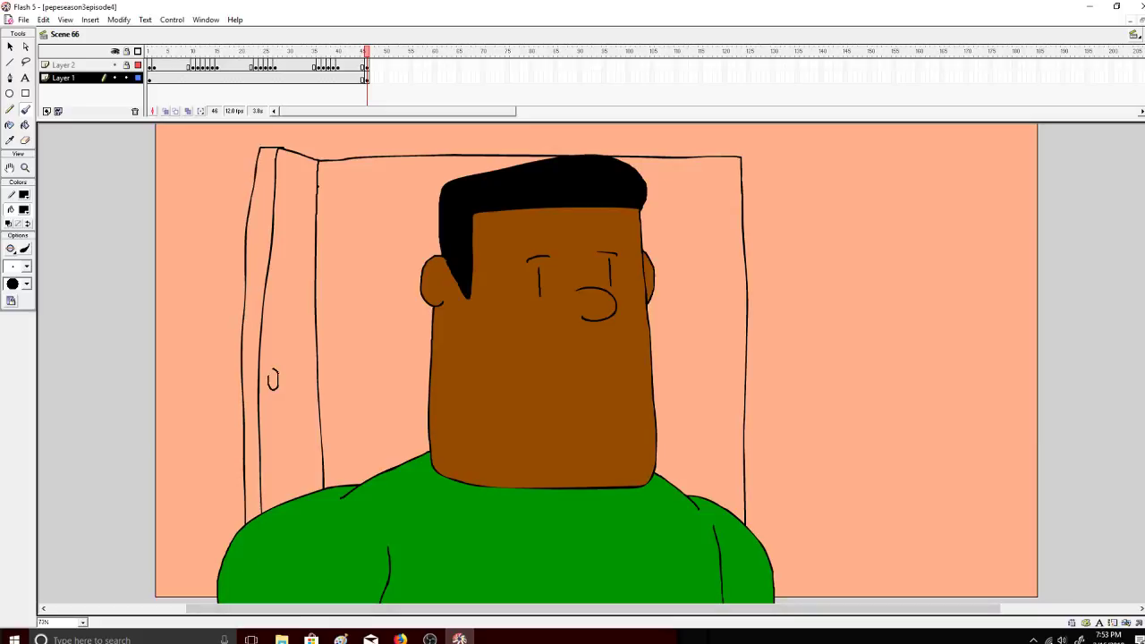
pyautogui.moveTo(416, 638)
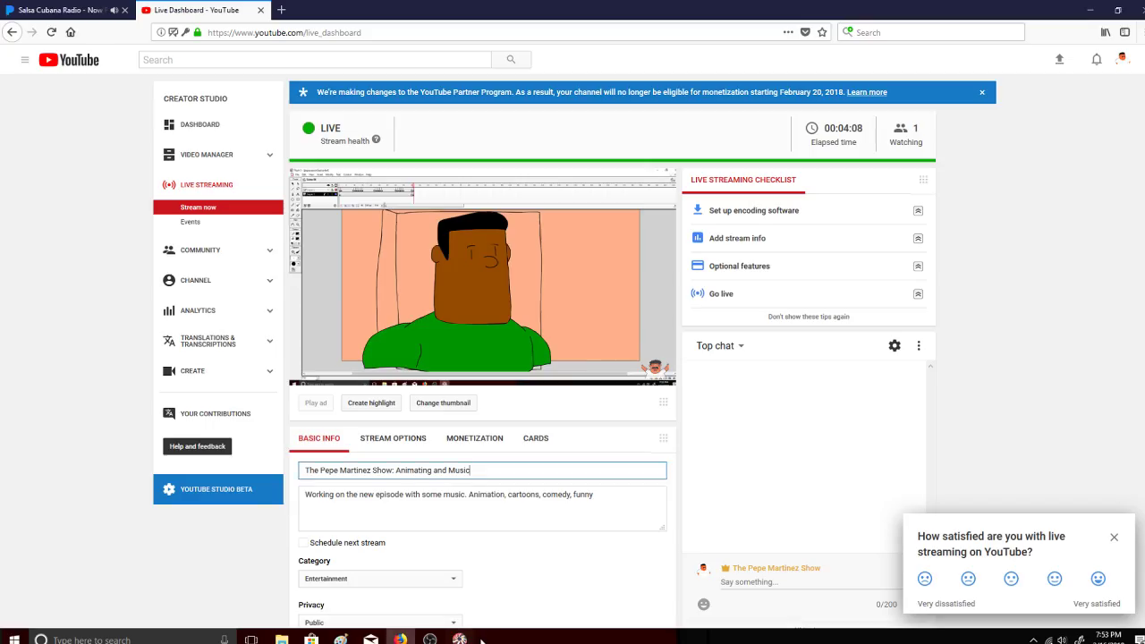
pyautogui.hotkey('ctrl', 'z')
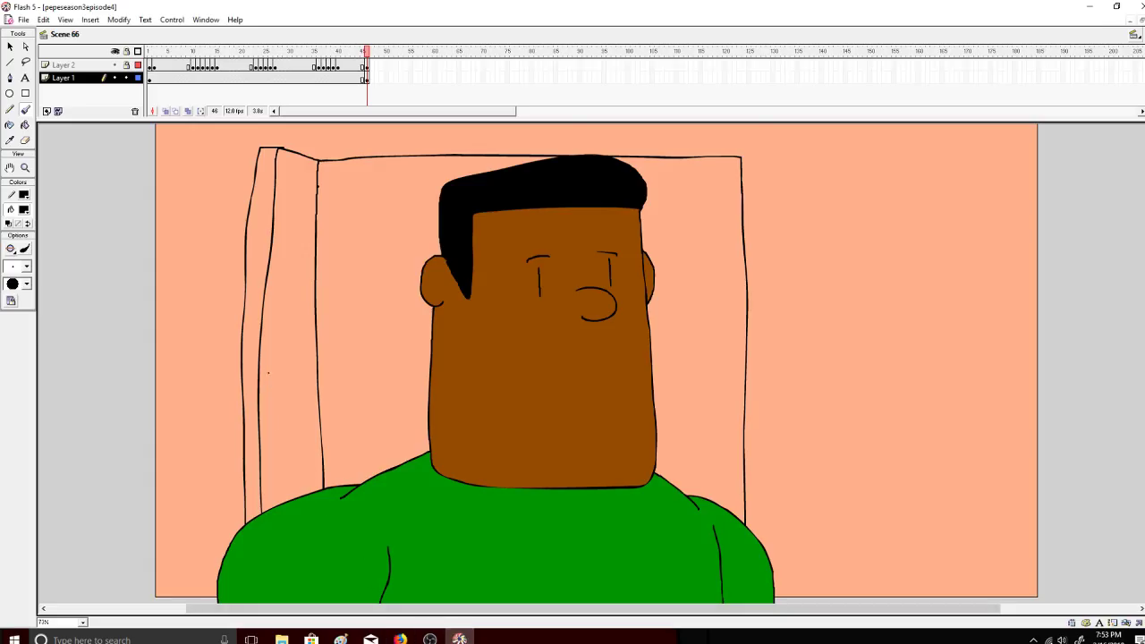
# Step: Fill the open door's face and narrow side with orange-brown using the Paint Bucket
pyautogui.click(26, 124)
pyautogui.click(23, 209)
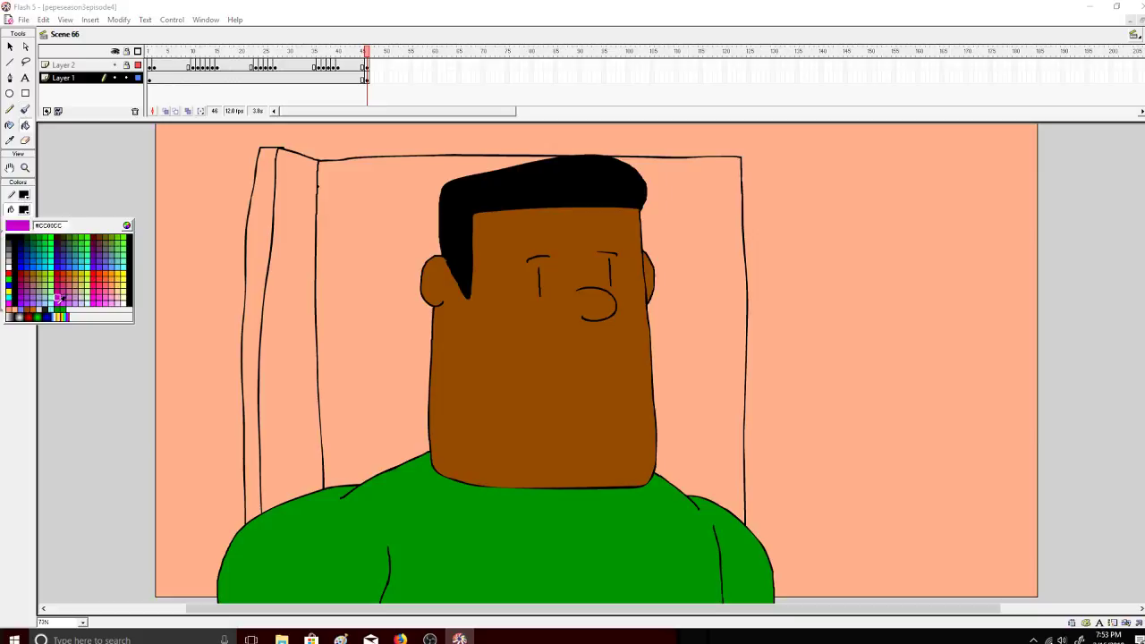
pyautogui.click(37, 303)
pyautogui.click(268, 260)
pyautogui.click(313, 304)
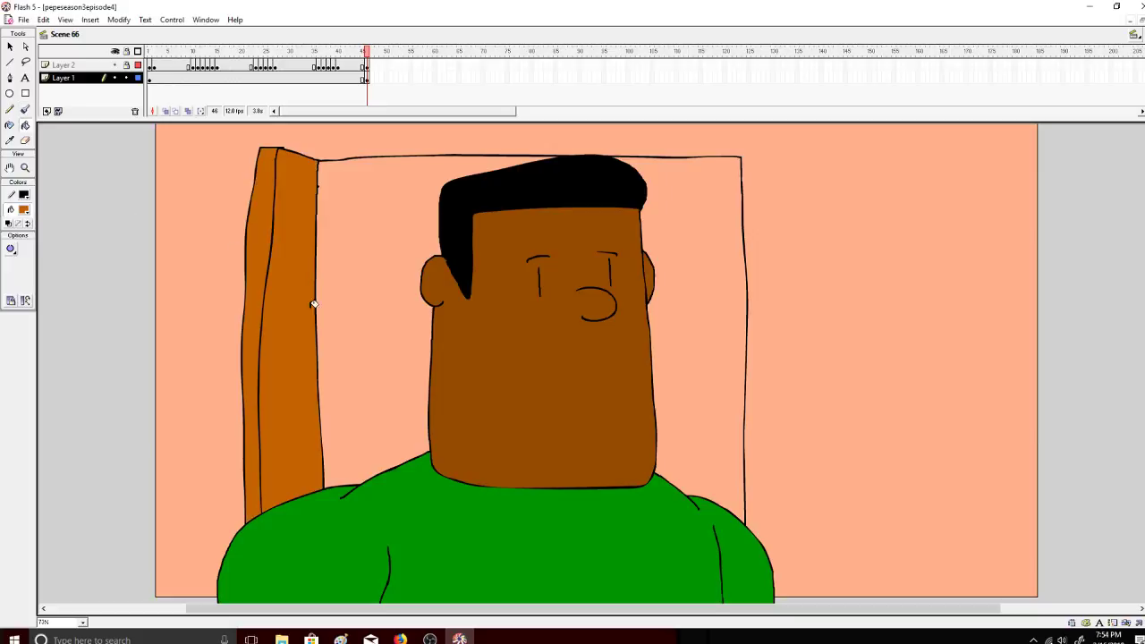
# Step: Return to the Brush tool and set its fill colour back to black
pyautogui.click(25, 109)
pyautogui.click(24, 210)
pyautogui.click(6, 236)
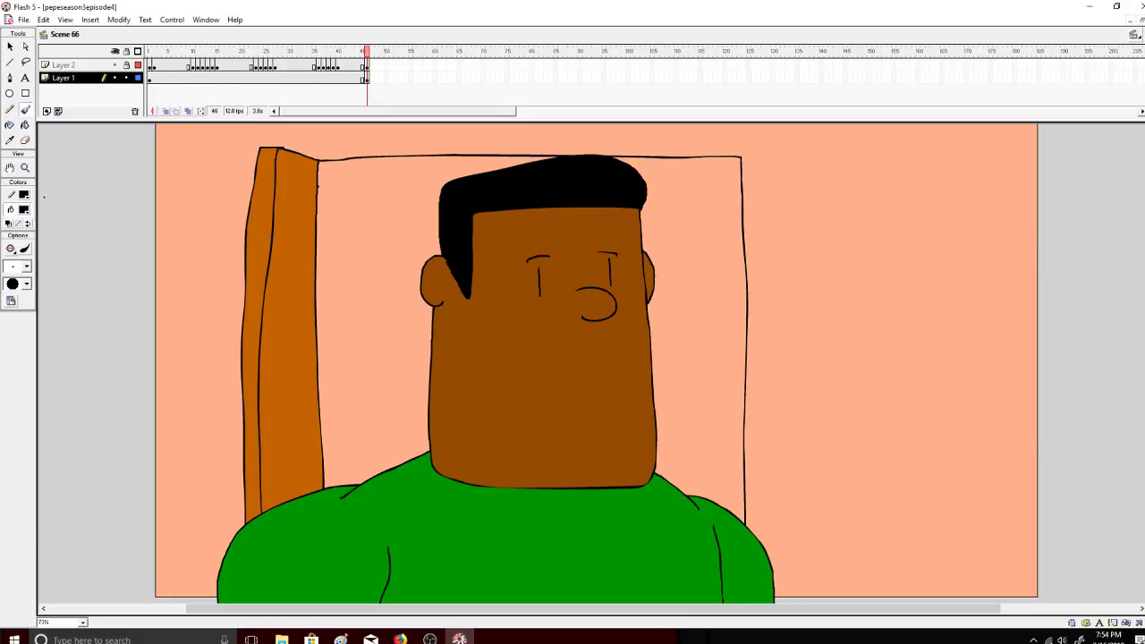
# Step: Lock Layer 1 and add a new layer placed above Layer 2
pyautogui.click(127, 78)
pyautogui.click(46, 111)
pyautogui.moveTo(83, 77)
pyautogui.mouseDown()
pyautogui.moveTo(87, 51)
pyautogui.moveTo(71, 57)
pyautogui.mouseUp()
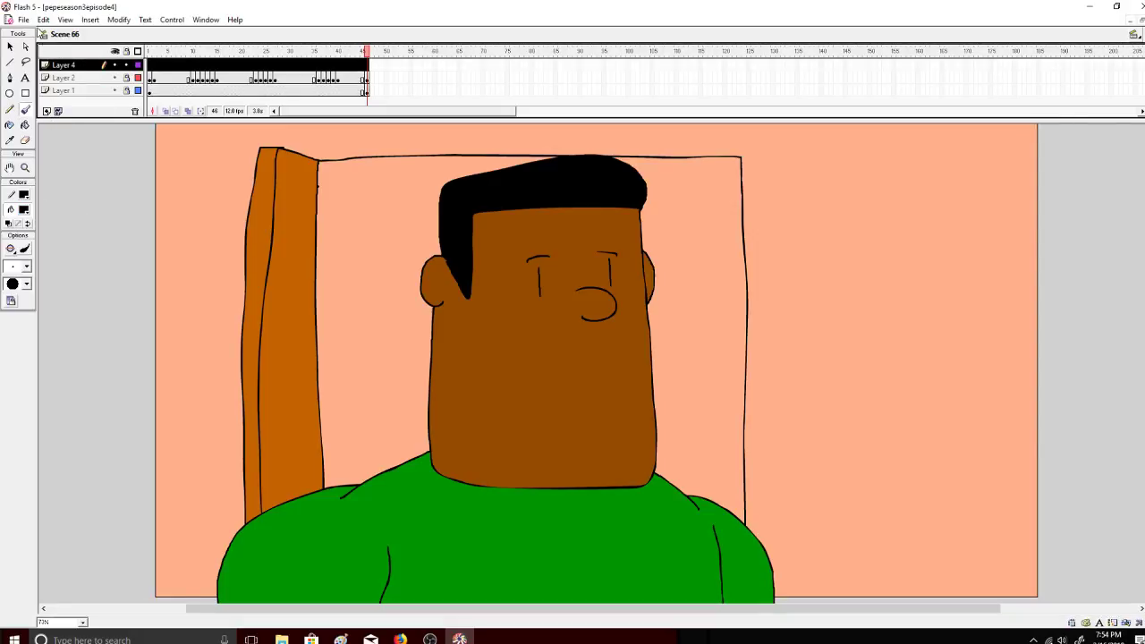
# Step: Open the LipSync file from Documents as a library and activate the Arrow tool
pyautogui.click(24, 20)
pyautogui.click(82, 60)
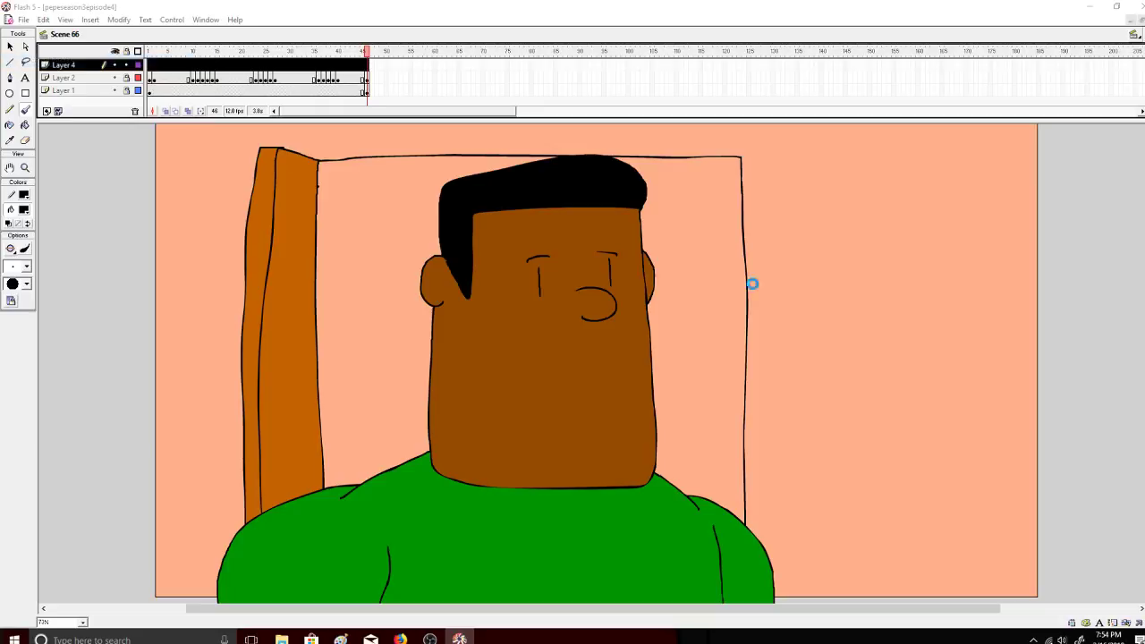
pyautogui.moveTo(697, 285); pyautogui.dragTo(697, 312)
pyautogui.click(572, 326)
pyautogui.click(669, 367)
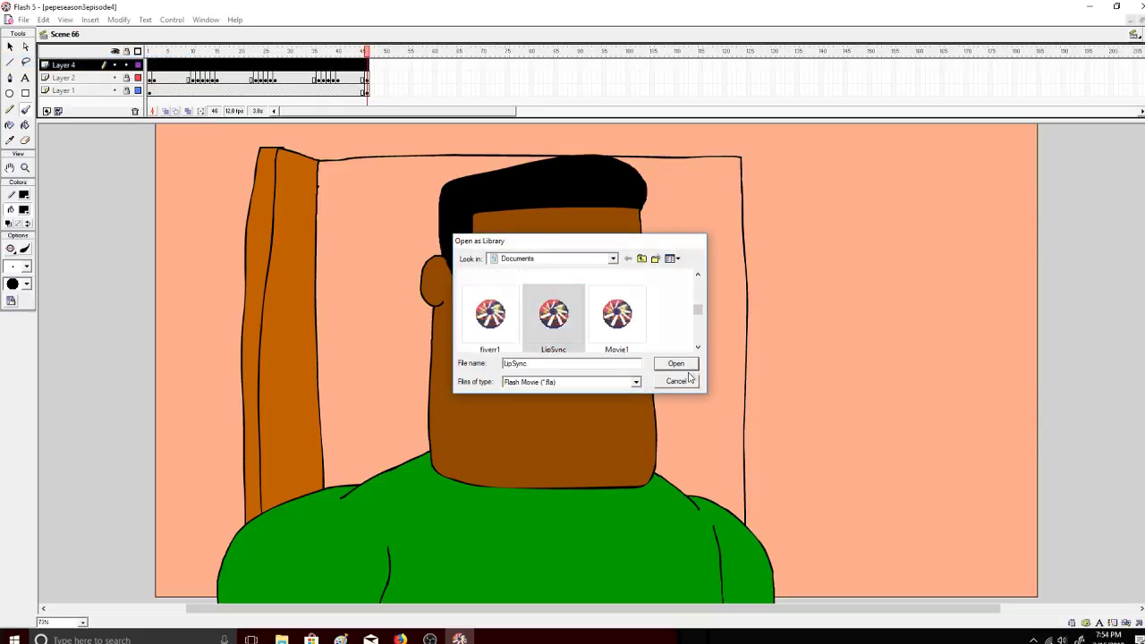
pyautogui.click(10, 46)
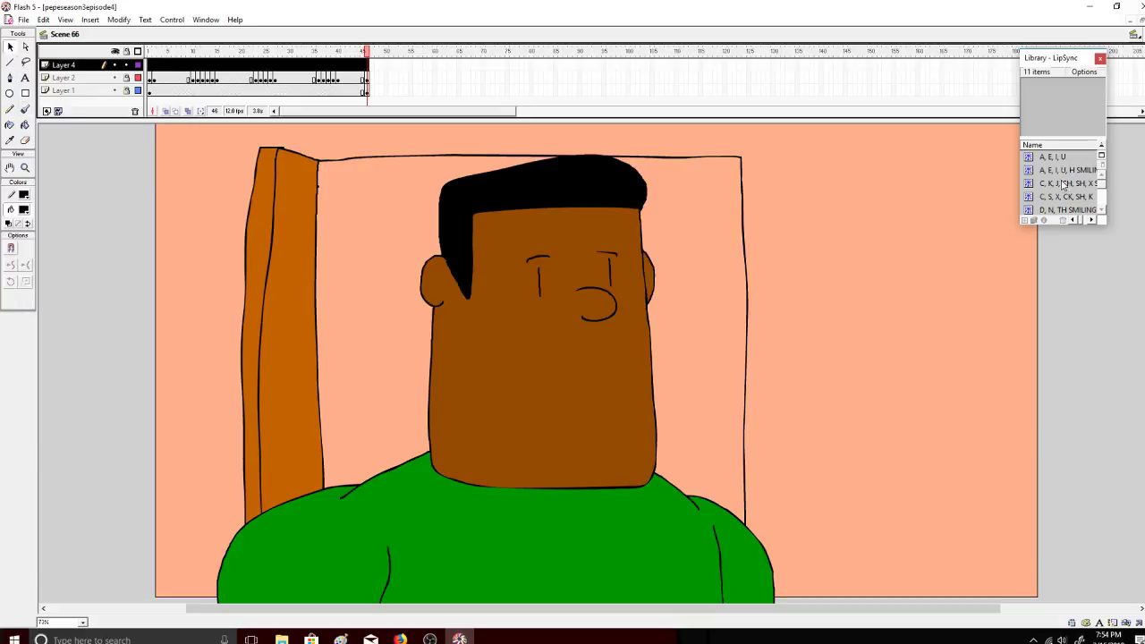
# Step: Place the M, B mouth symbol from the LipSync library on the character's lower face in Layer 4
pyautogui.click(1078, 158)
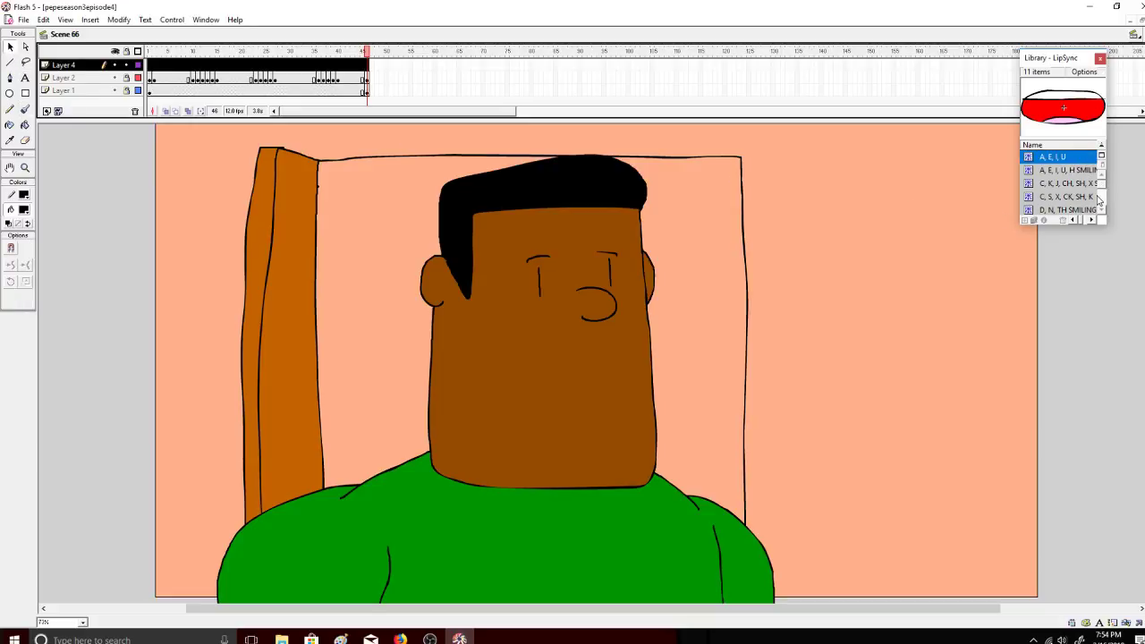
pyautogui.click(1104, 193)
pyautogui.scroll(-2, 1106, 198)
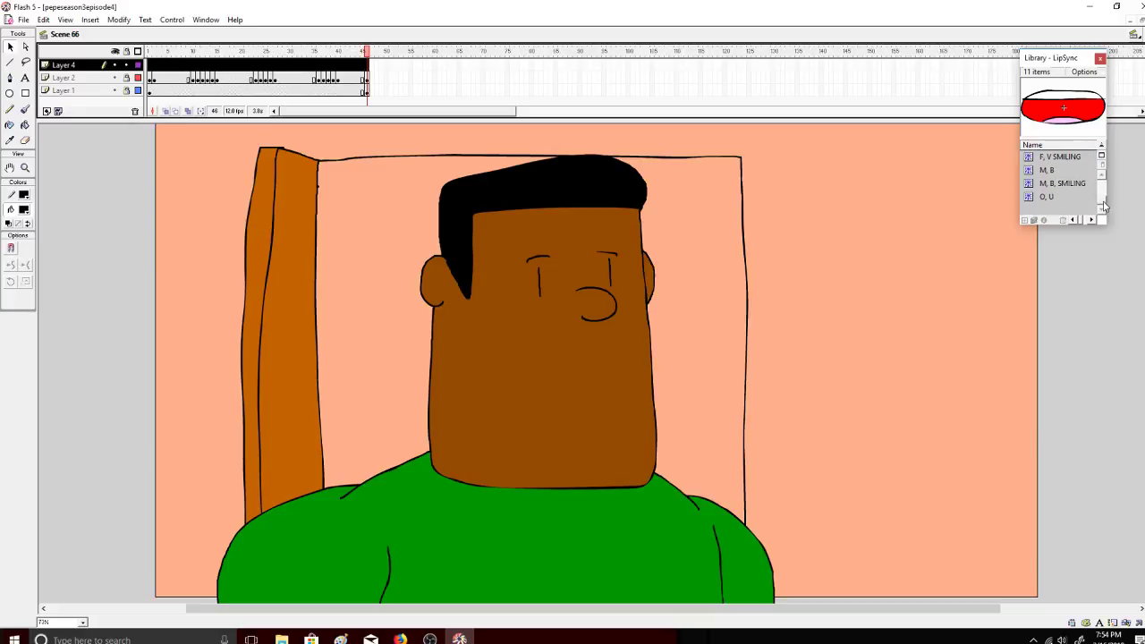
pyautogui.moveTo(1080, 183); pyautogui.dragTo(995, 159)
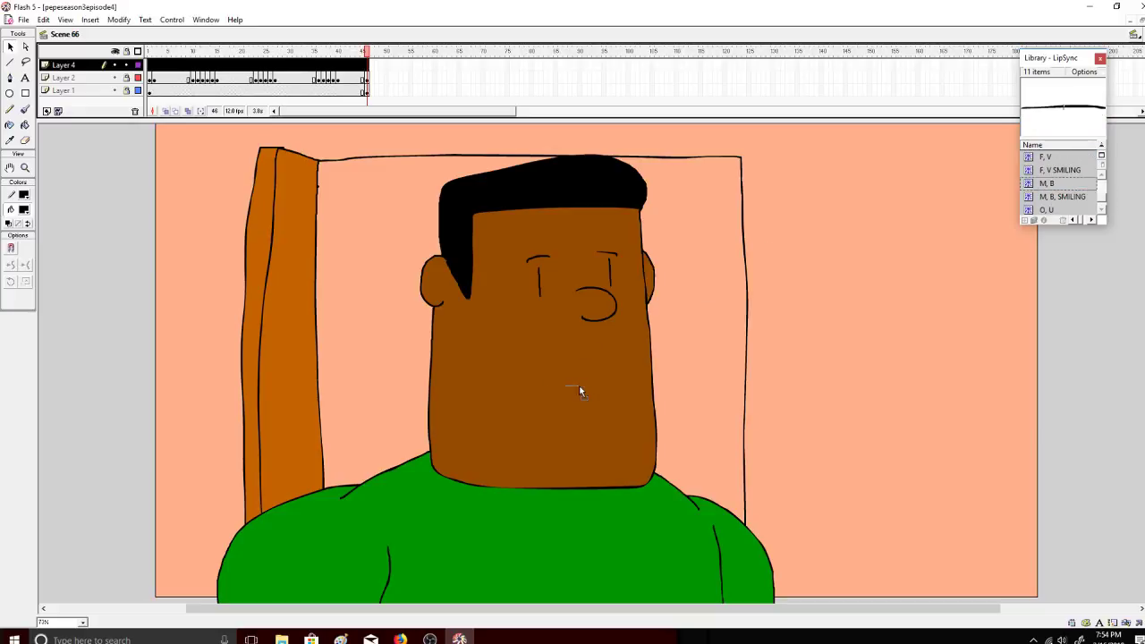
# Step: Scale the M, B symbol up into a wide closed mouth and position it beneath the nose
pyautogui.moveTo(578, 391); pyautogui.dragTo(601, 386)
pyautogui.click(25, 281)
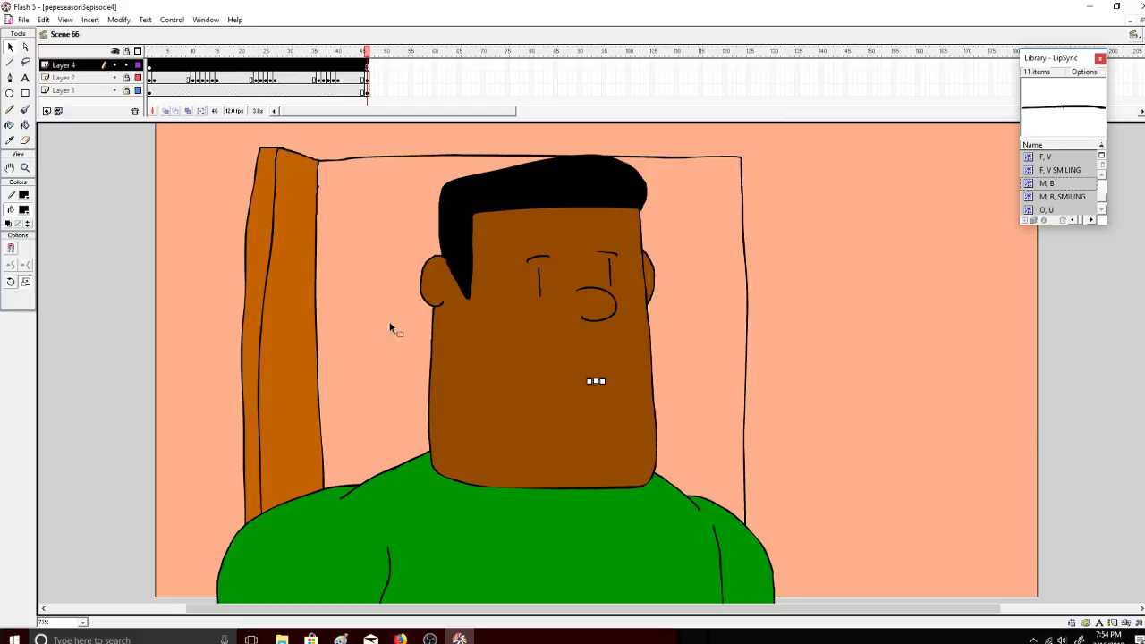
pyautogui.moveTo(611, 376)
pyautogui.mouseDown()
pyautogui.moveTo(634, 381)
pyautogui.moveTo(613, 364)
pyautogui.mouseUp()
pyautogui.click(151, 52)
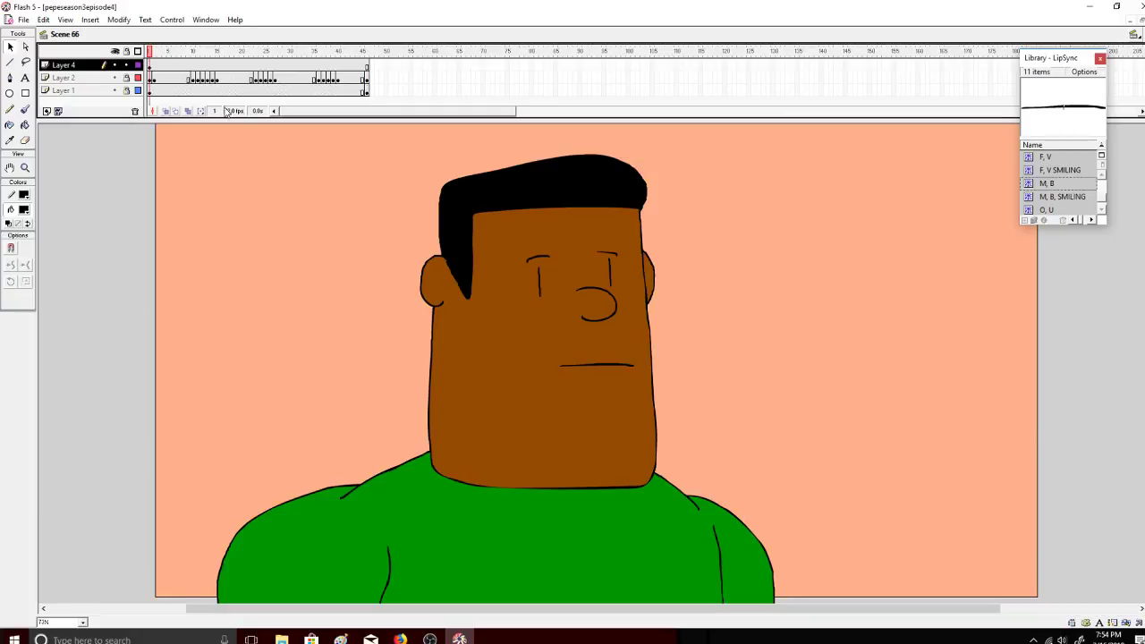
# Step: Remove Layer 1's earlier frames and make the doorway background run from frame 1 through frame 46
pyautogui.rightClick(362, 93)
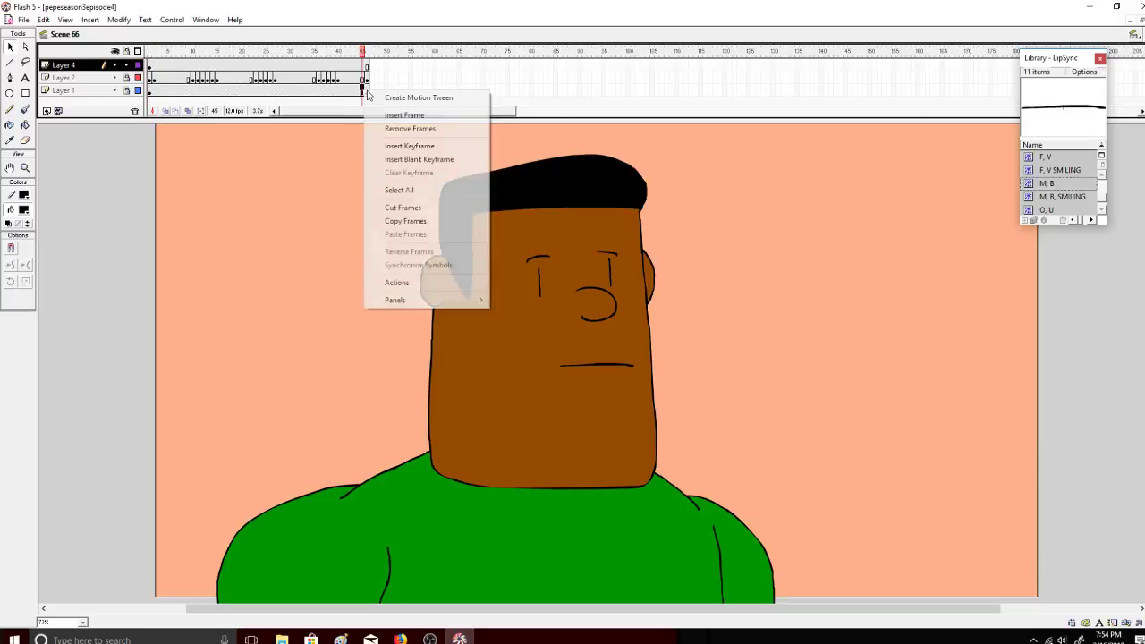
pyautogui.click(364, 95)
pyautogui.doubleClick(338, 89)
pyautogui.rightClick(339, 92)
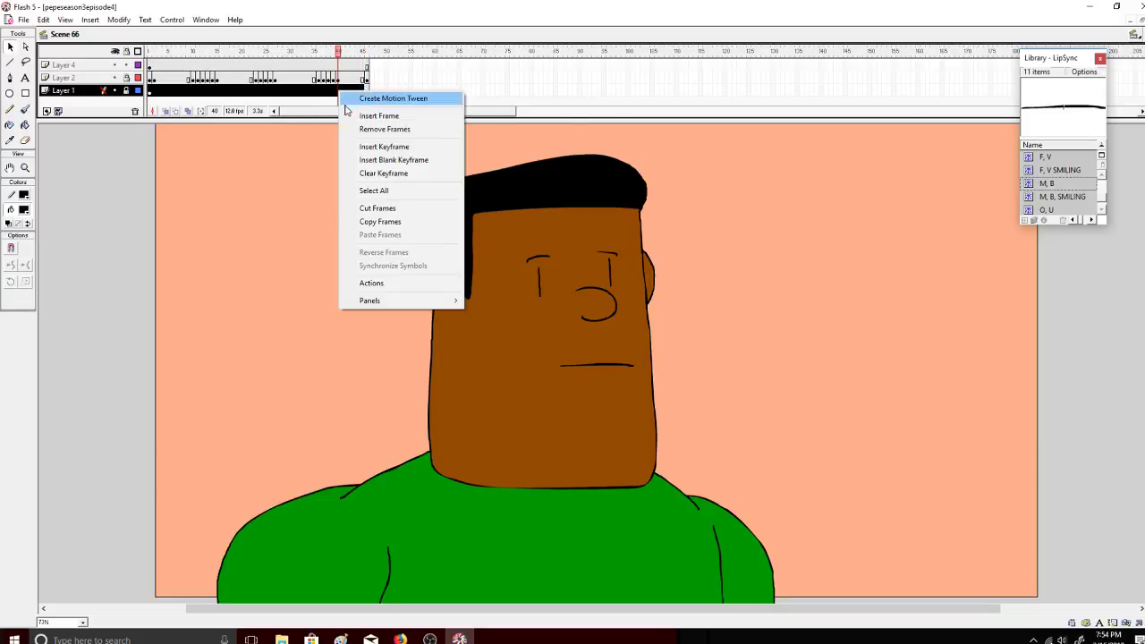
pyautogui.click(356, 126)
pyautogui.click(367, 91)
pyautogui.rightClick(368, 94)
pyautogui.click(376, 145)
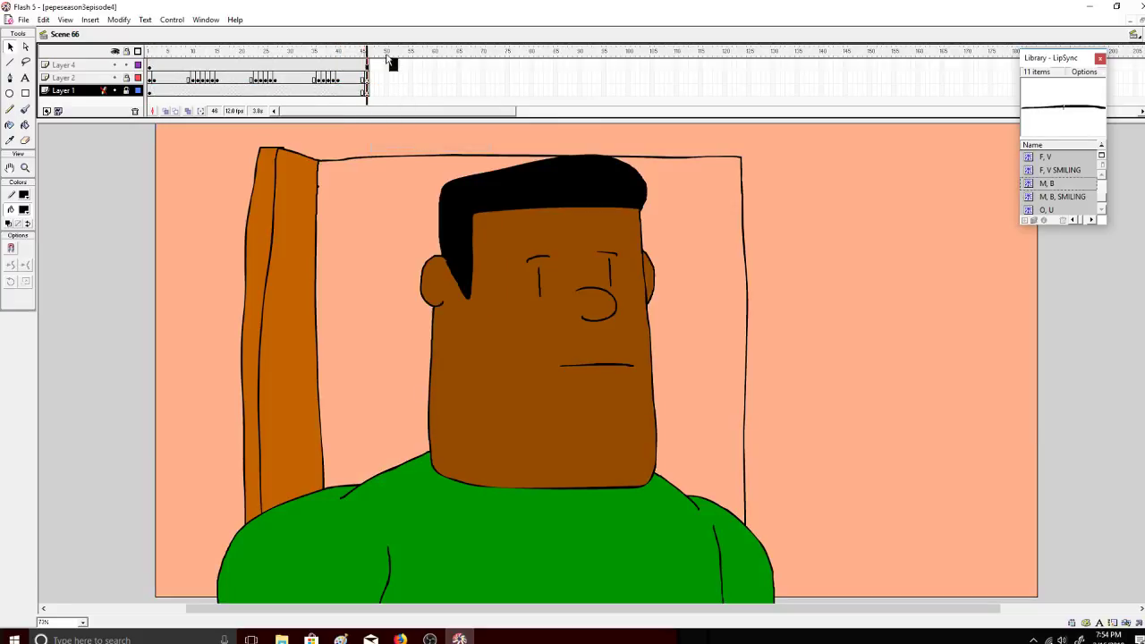
pyautogui.moveTo(388, 53); pyautogui.dragTo(149, 53)
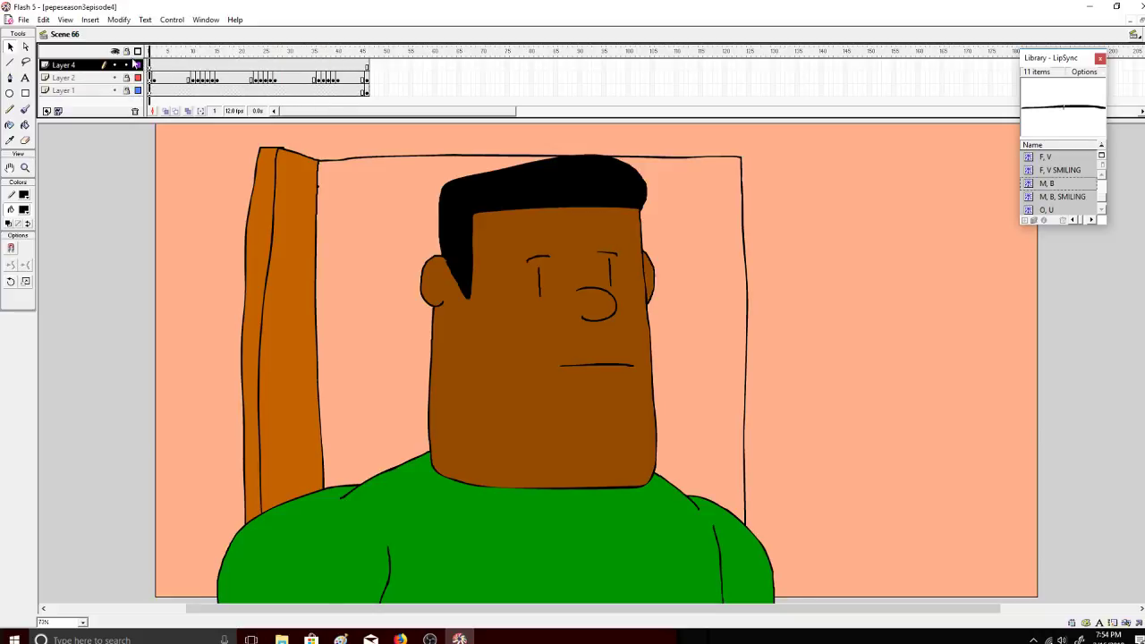
# Step: Remove Layer 4's frames after frame 1 and make the closed mouth slightly narrower
pyautogui.moveTo(362, 66); pyautogui.dragTo(154, 63)
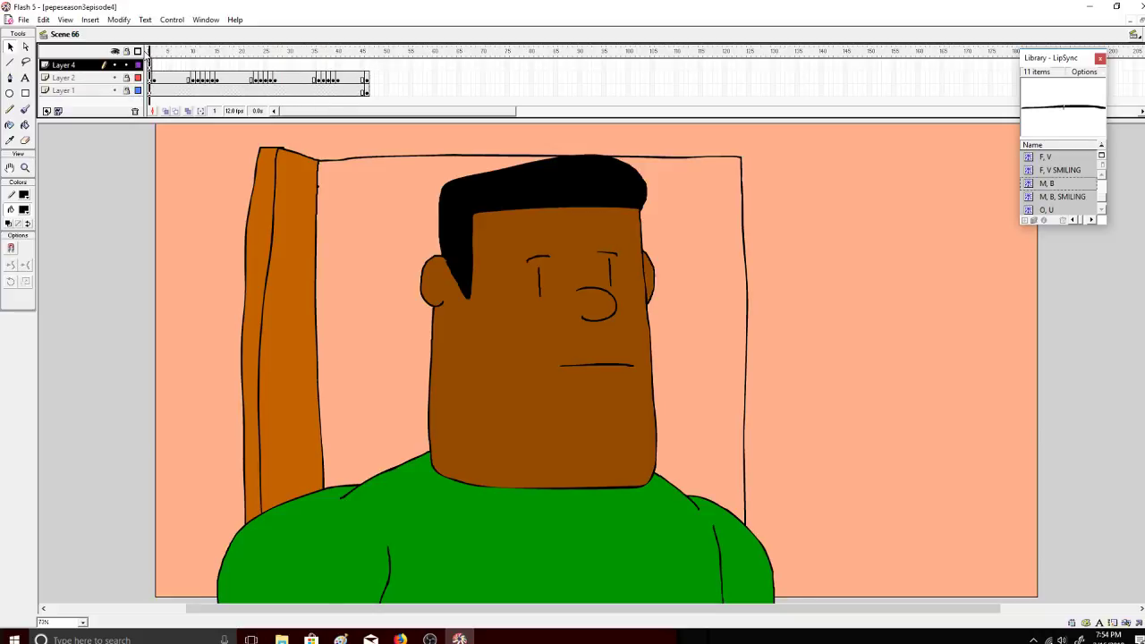
pyautogui.click(626, 365)
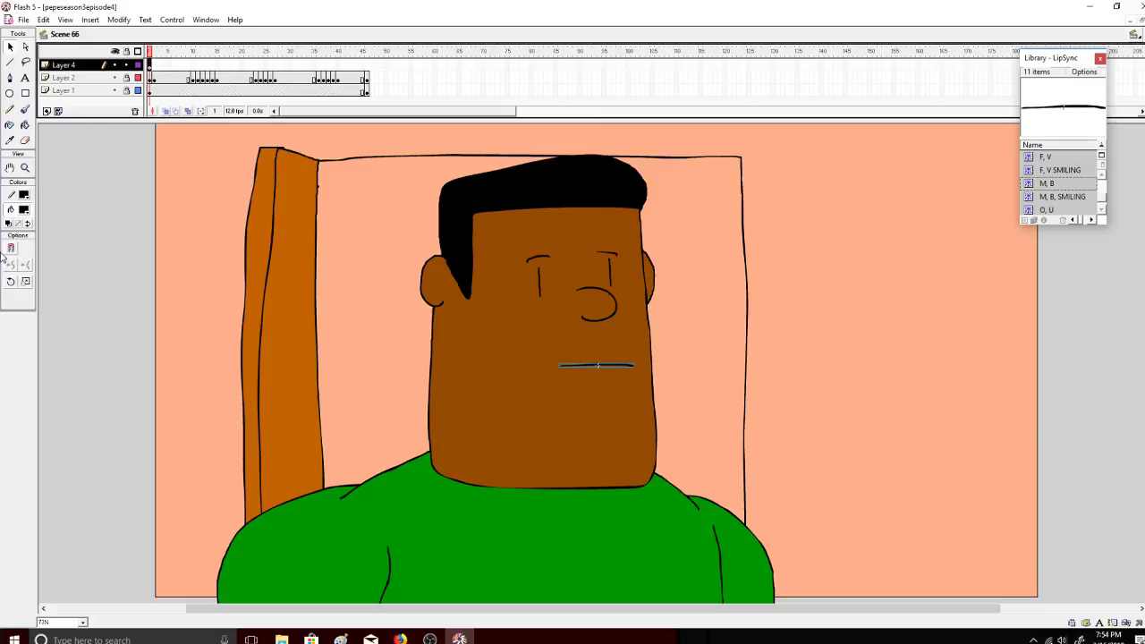
pyautogui.moveTo(634, 364); pyautogui.dragTo(615, 363)
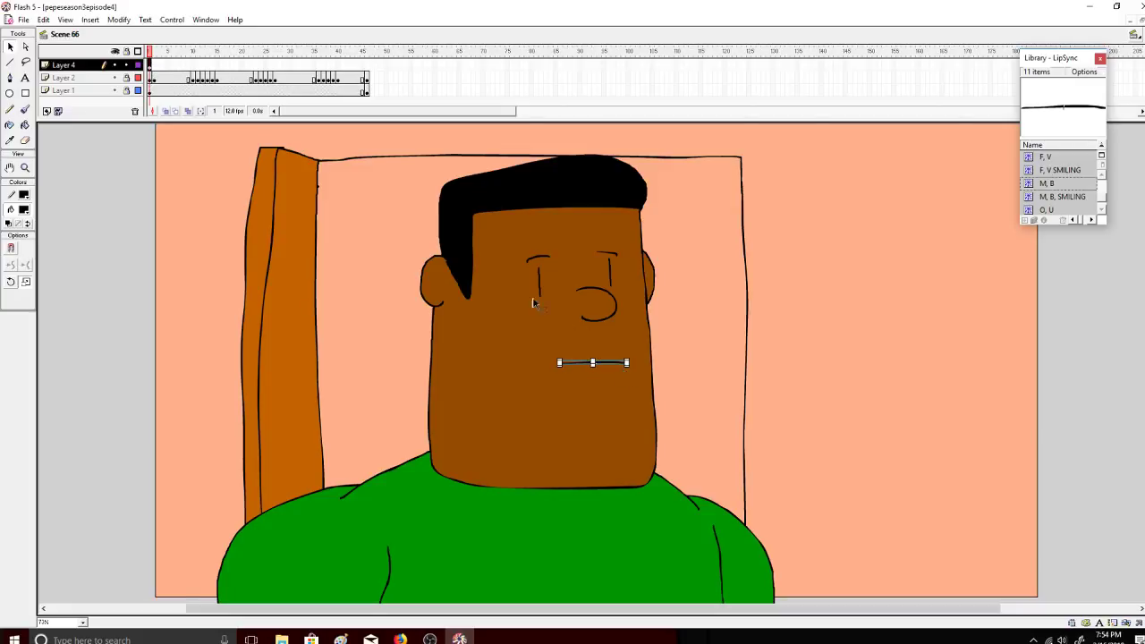
pyautogui.click(150, 52)
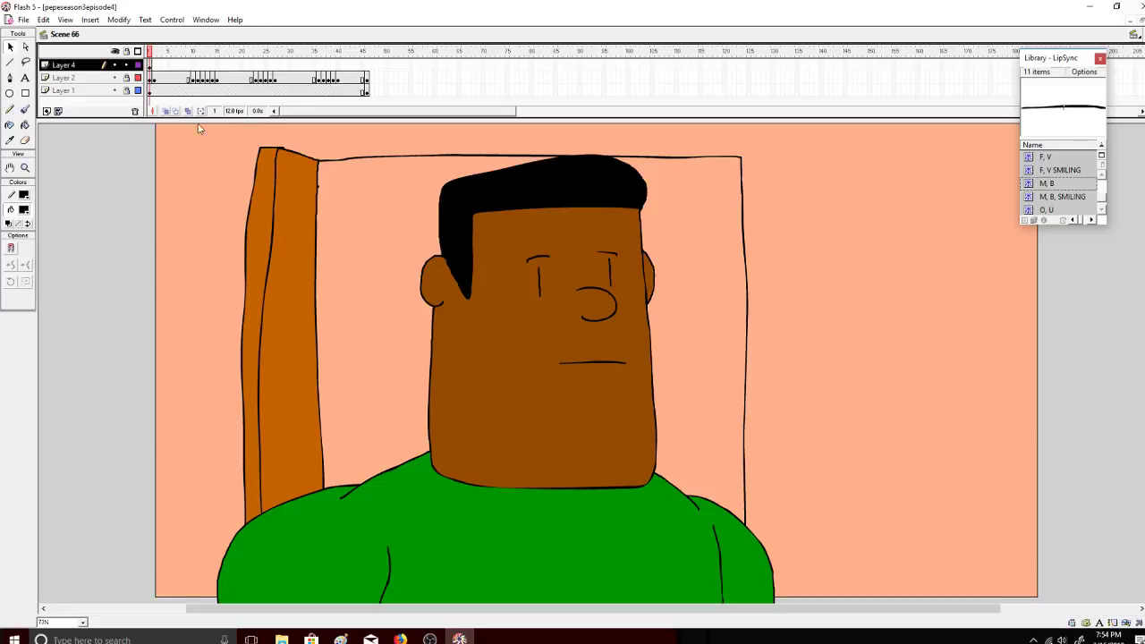
# Step: Insert a blank keyframe at frame 2 of Layer 4 and place the A, E, I, U mouth over the onion-skinned closed mouth
pyautogui.rightClick(154, 65)
pyautogui.click(206, 133)
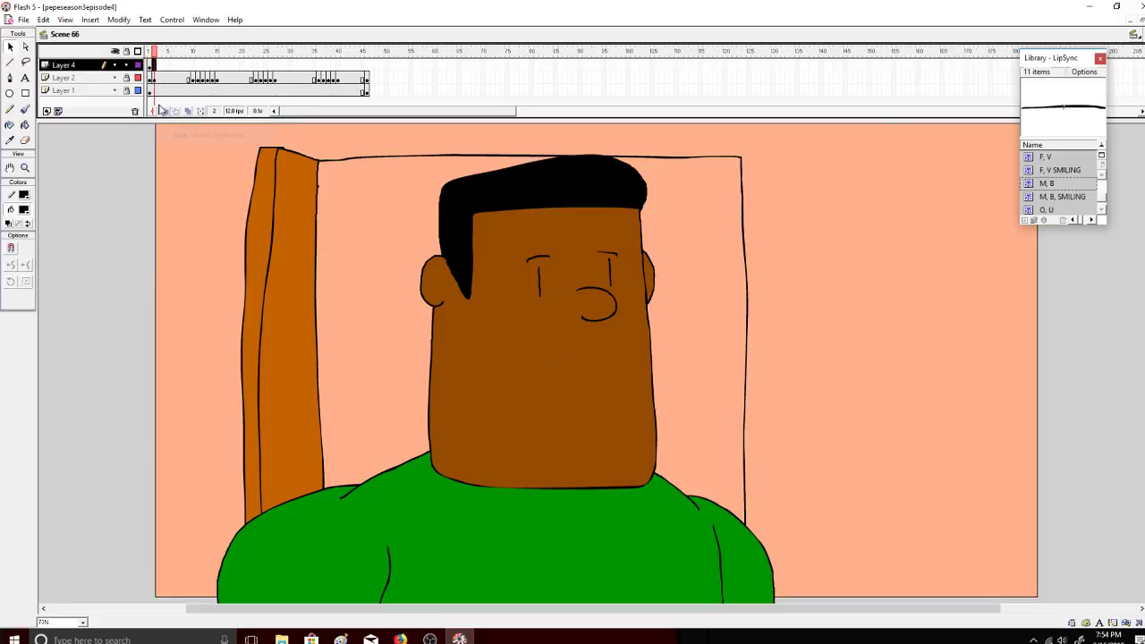
pyautogui.moveTo(147, 53); pyautogui.dragTo(155, 54)
pyautogui.click(14, 49)
pyautogui.click(154, 67)
pyautogui.moveTo(1104, 196); pyautogui.dragTo(1104, 168)
pyautogui.click(1081, 156)
pyautogui.moveTo(1086, 121); pyautogui.dragTo(592, 365)
# Step: Break apart and regroup the open mouth, scaling it up to nearly the width of the closed mouth
pyautogui.click(118, 18)
pyautogui.click(54, 249)
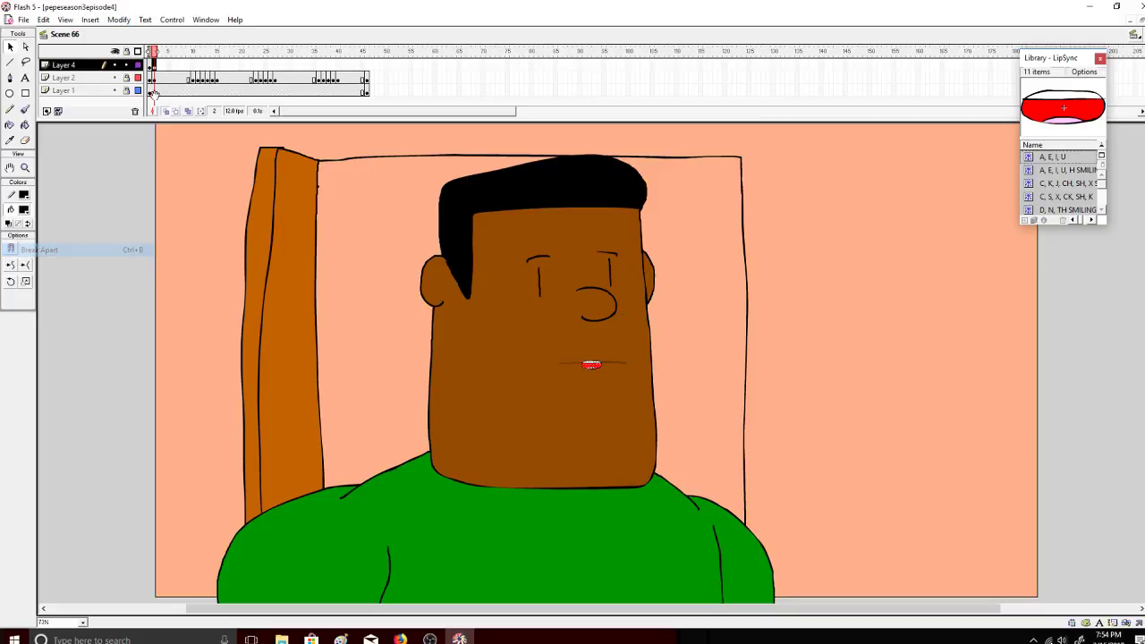
pyautogui.click(118, 18)
pyautogui.click(53, 223)
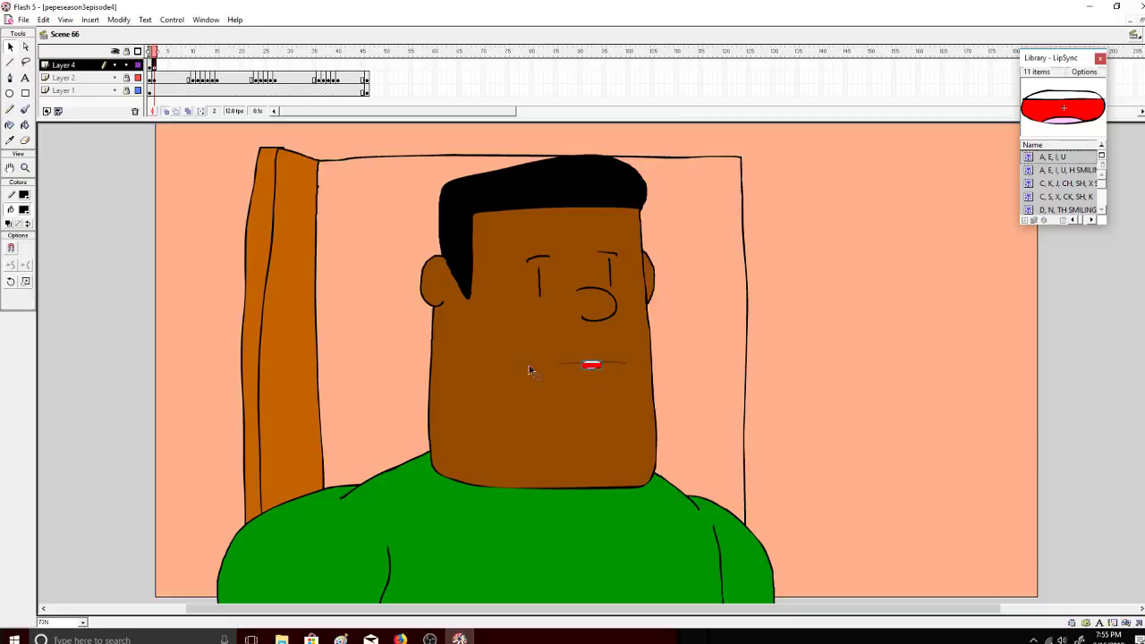
pyautogui.moveTo(602, 359)
pyautogui.mouseDown()
pyautogui.moveTo(627, 351)
pyautogui.moveTo(591, 373)
pyautogui.moveTo(600, 364)
pyautogui.mouseUp()
# Step: Insert a keyframe at frame 3 of Layer 4 and stretch the open mouth slightly downward
pyautogui.moveTo(157, 53); pyautogui.dragTo(155, 57)
pyautogui.rightClick(161, 69)
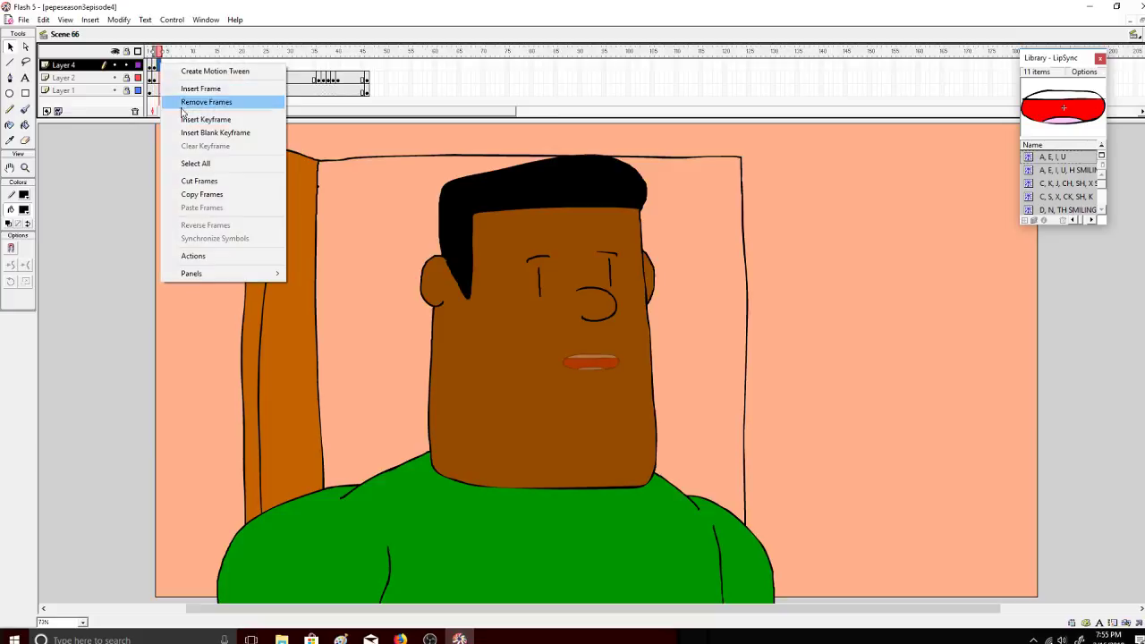
pyautogui.click(201, 100)
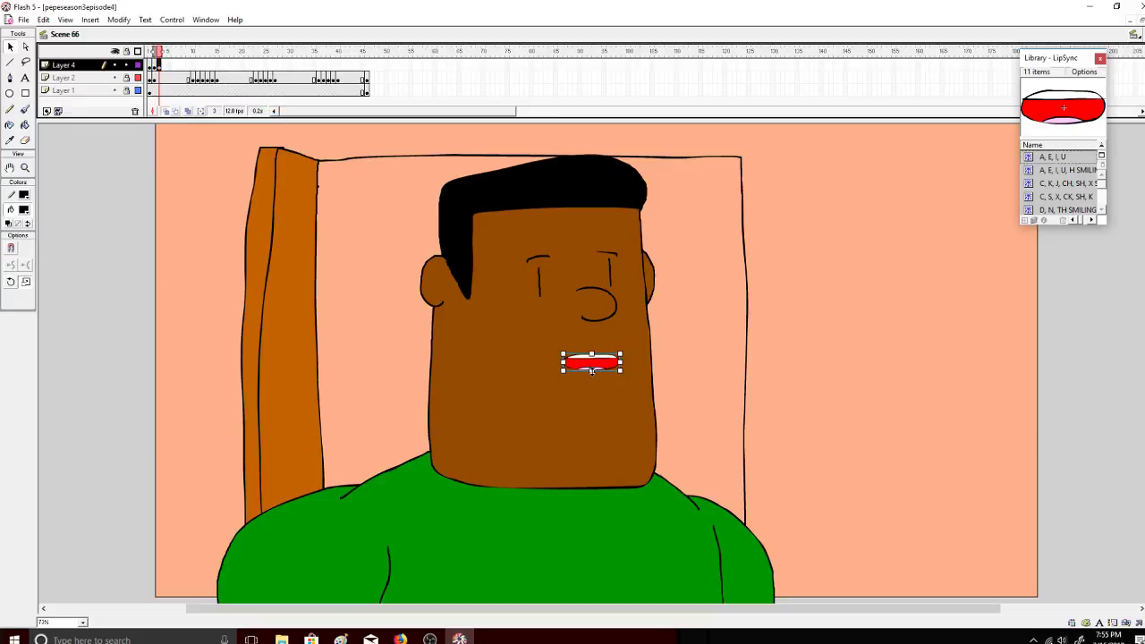
pyautogui.moveTo(591, 371); pyautogui.dragTo(591, 374)
pyautogui.moveTo(169, 53); pyautogui.dragTo(160, 54)
# Step: Copy the open-mouth keyframe at frame 2 of Layer 4 and paste it at frame 4
pyautogui.rightClick(156, 65)
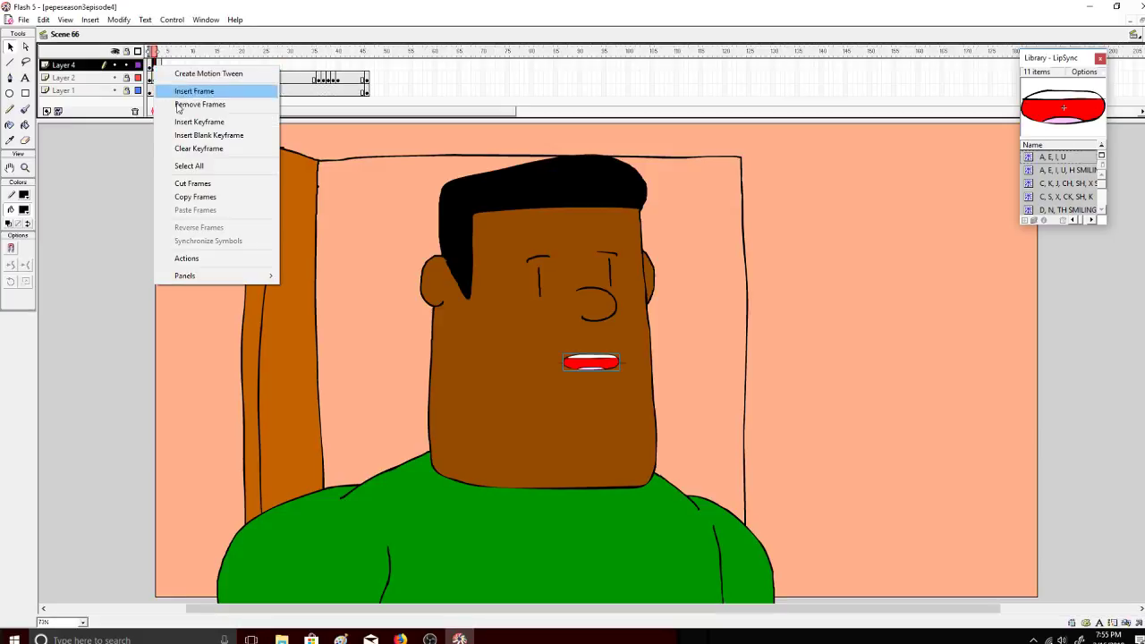
pyautogui.click(204, 197)
pyautogui.rightClick(163, 69)
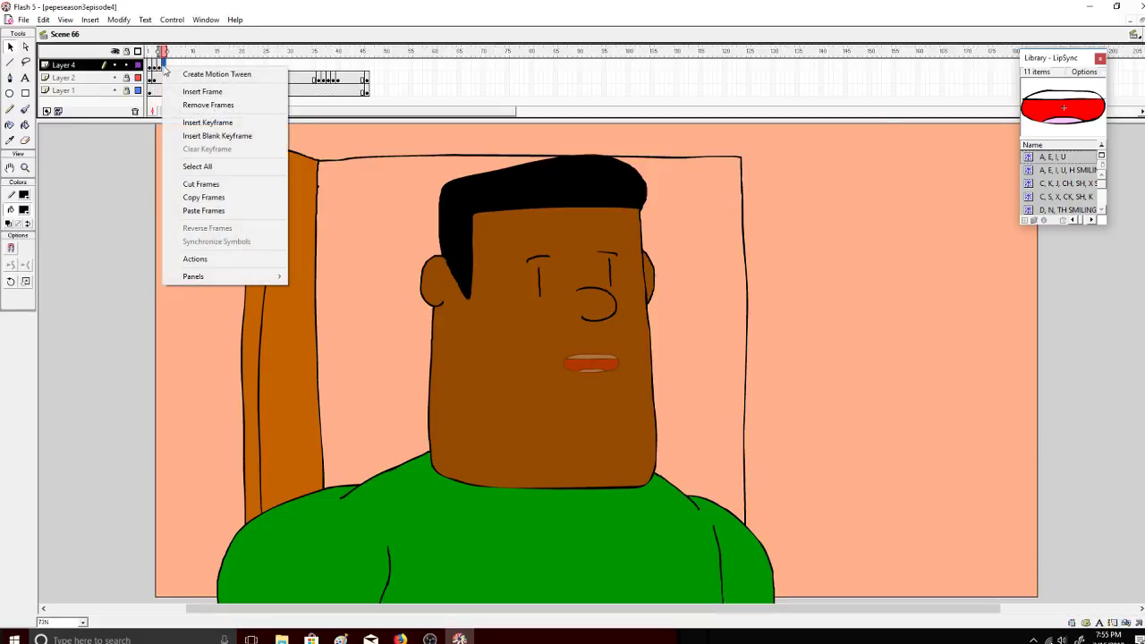
pyautogui.click(204, 210)
# Step: Copy the closed-mouth keyframe from frame 1 to frame 5 of Layer 4 and preview the mouth movement
pyautogui.rightClick(150, 66)
pyautogui.click(190, 197)
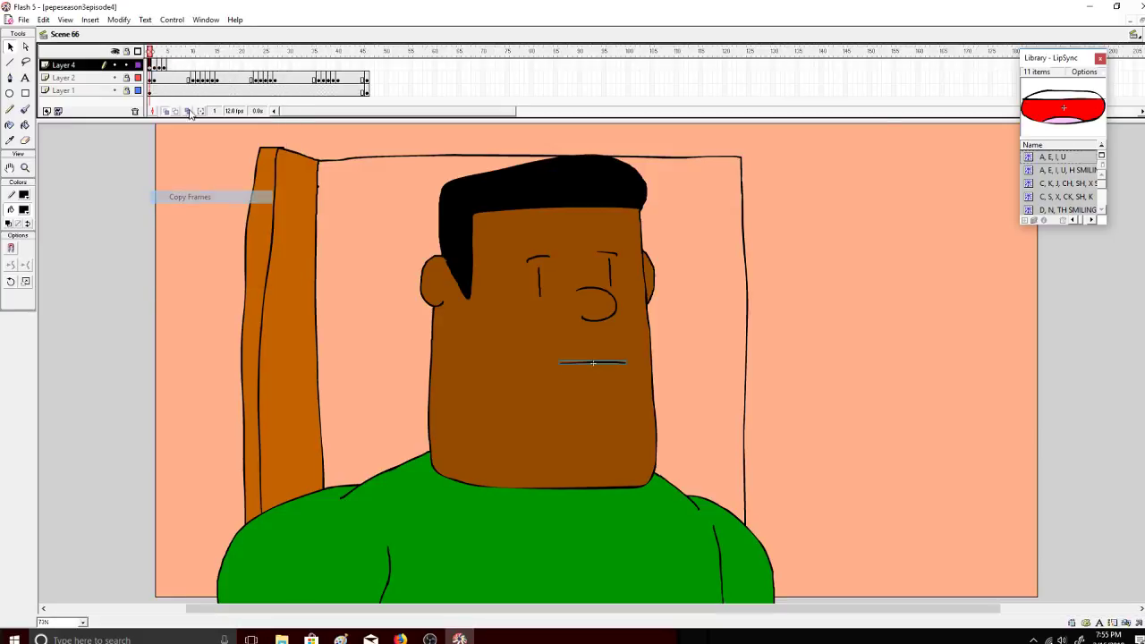
pyautogui.rightClick(169, 65)
pyautogui.click(202, 210)
pyautogui.moveTo(169, 52)
pyautogui.mouseDown()
pyautogui.moveTo(150, 52)
pyautogui.moveTo(157, 63)
pyautogui.mouseUp()
pyautogui.click(172, 19)
pyautogui.click(167, 32)
pyautogui.click(169, 55)
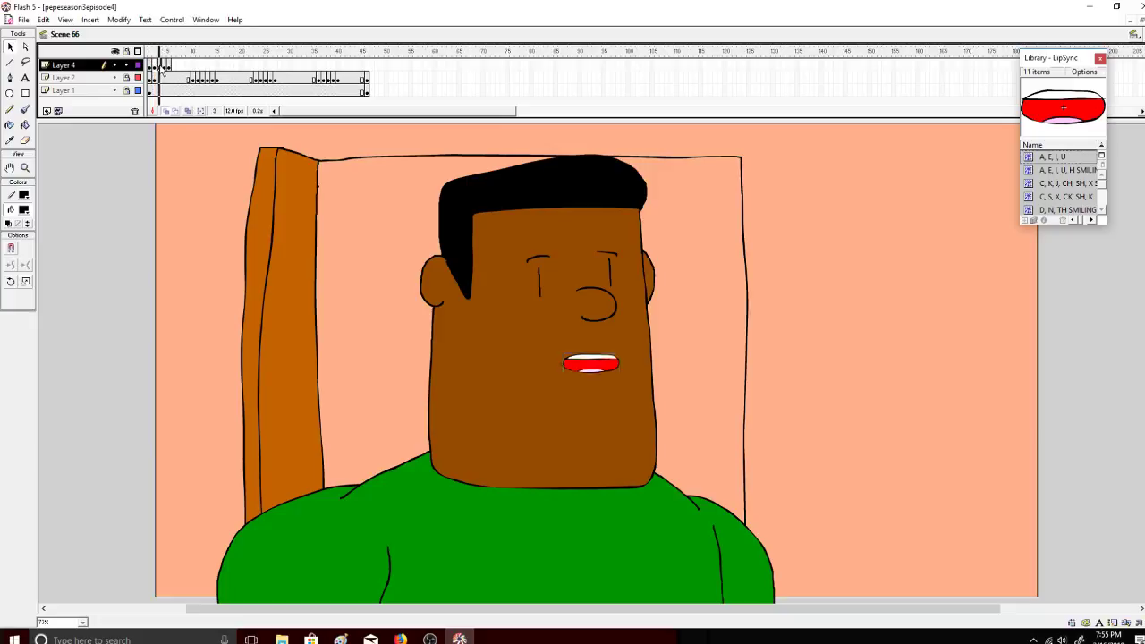
# Step: Copy the open-mouth keyframes in frames 2 to 4 of Layer 4 and paste them starting at frame 6
pyautogui.rightClick(163, 66)
pyautogui.click(200, 196)
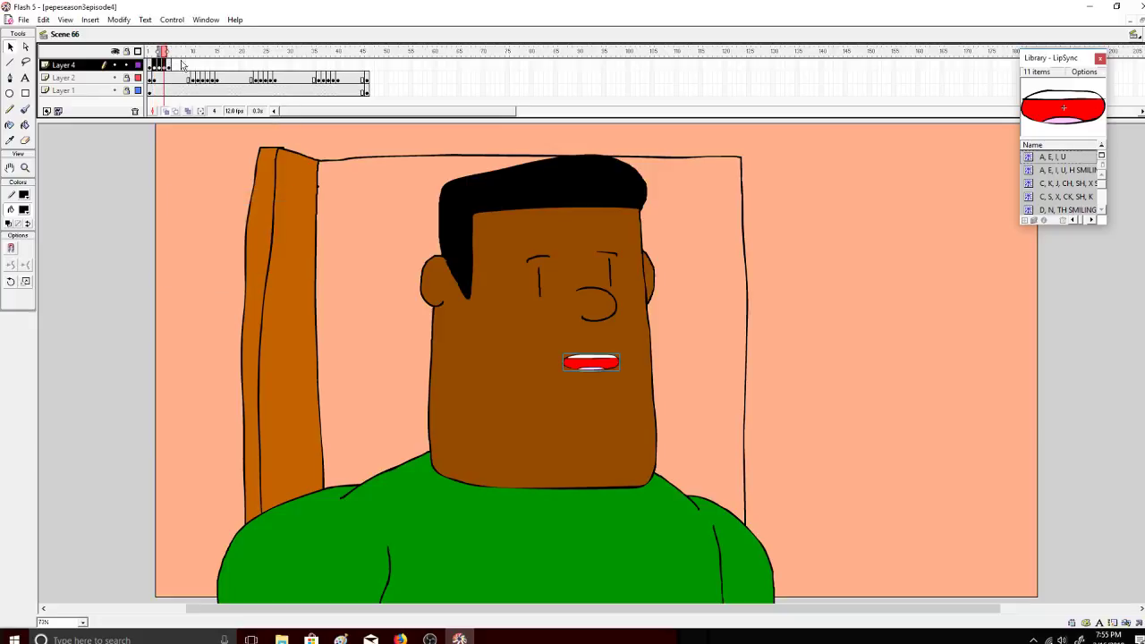
pyautogui.rightClick(161, 66)
pyautogui.click(205, 207)
pyautogui.click(149, 59)
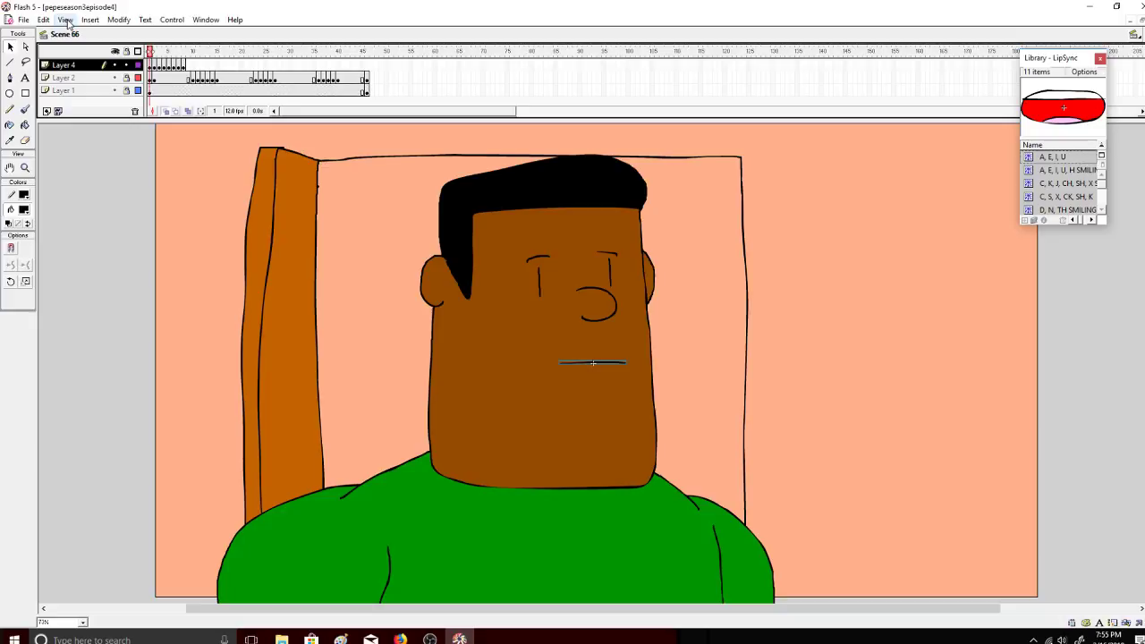
# Step: Switch to Firefox, start the Cali Reggae Radio station on Pandora, and return to Flash after checking the live dashboard
pyautogui.click(399, 638)
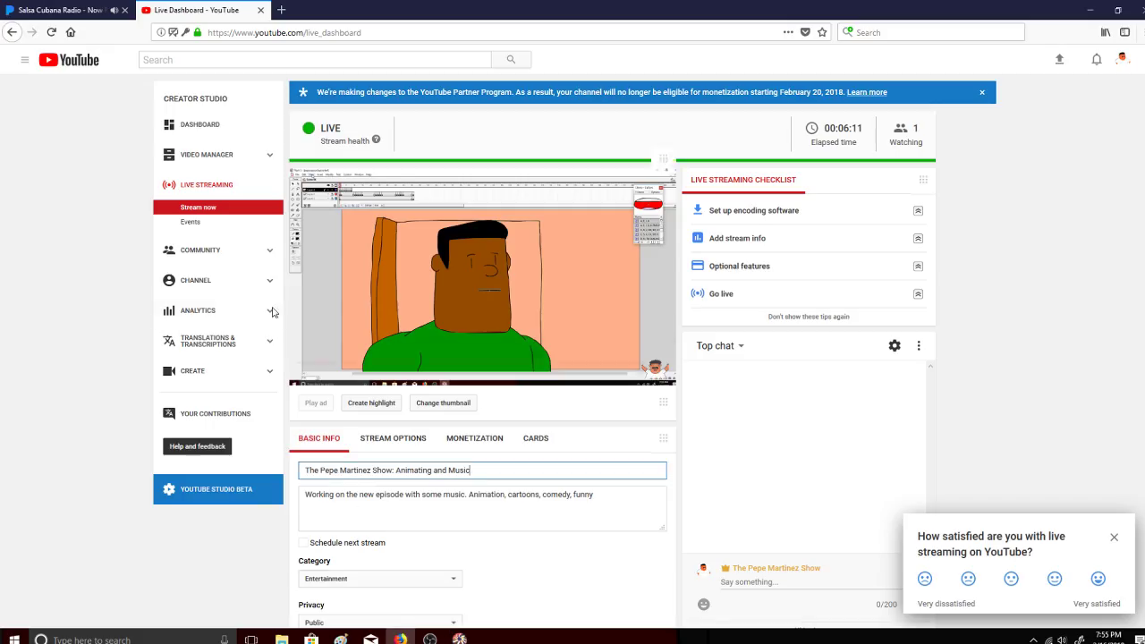
pyautogui.click(74, 9)
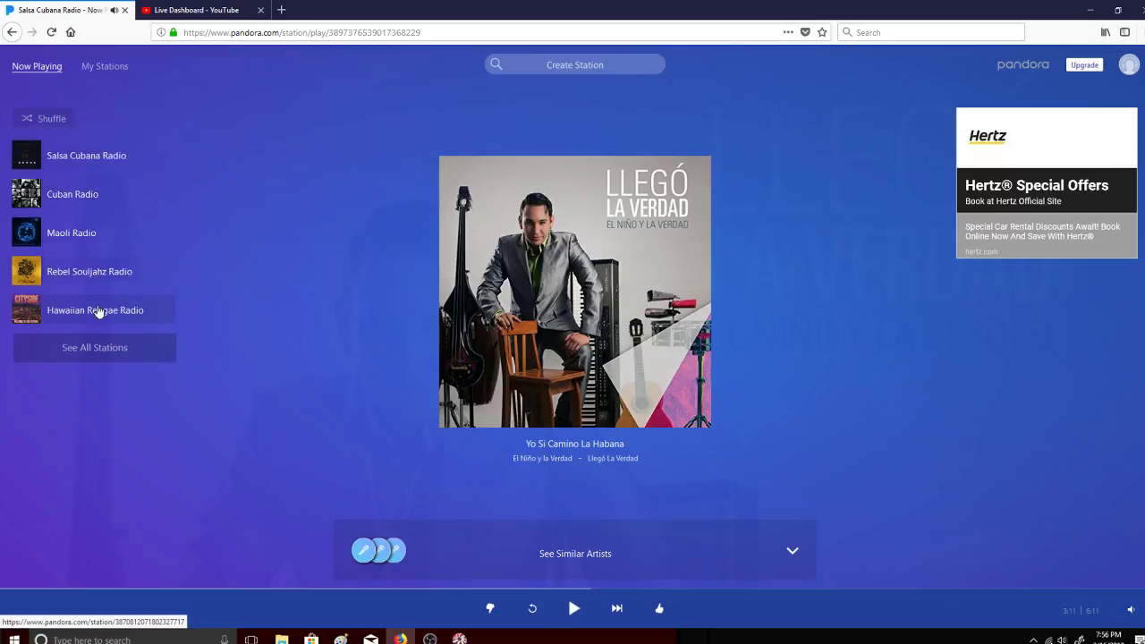
pyautogui.click(131, 358)
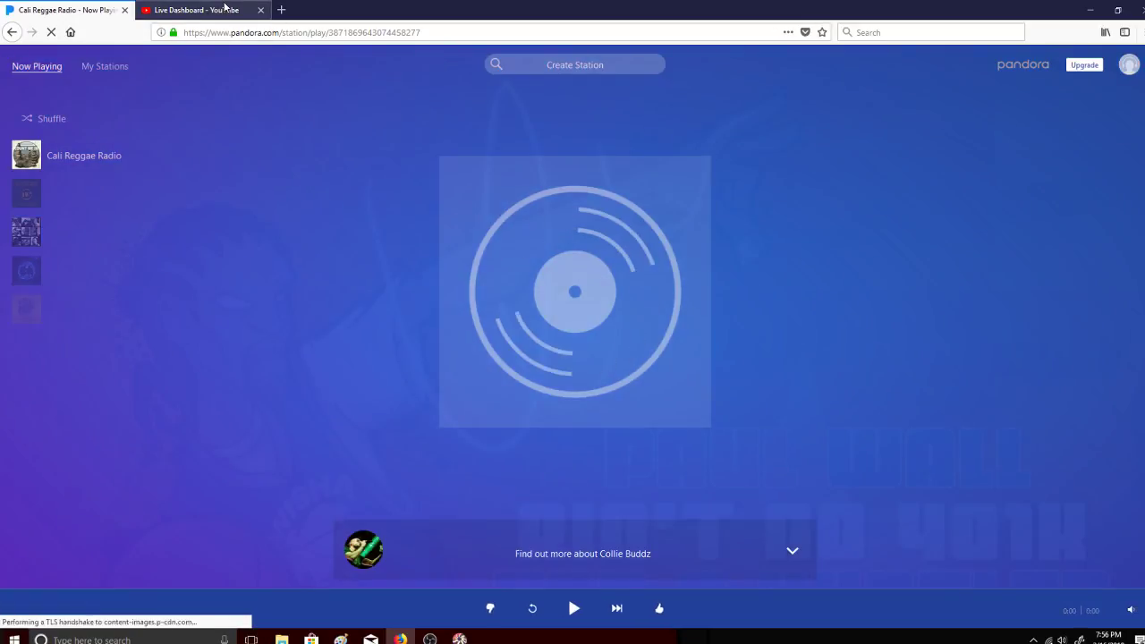
pyautogui.click(224, 7)
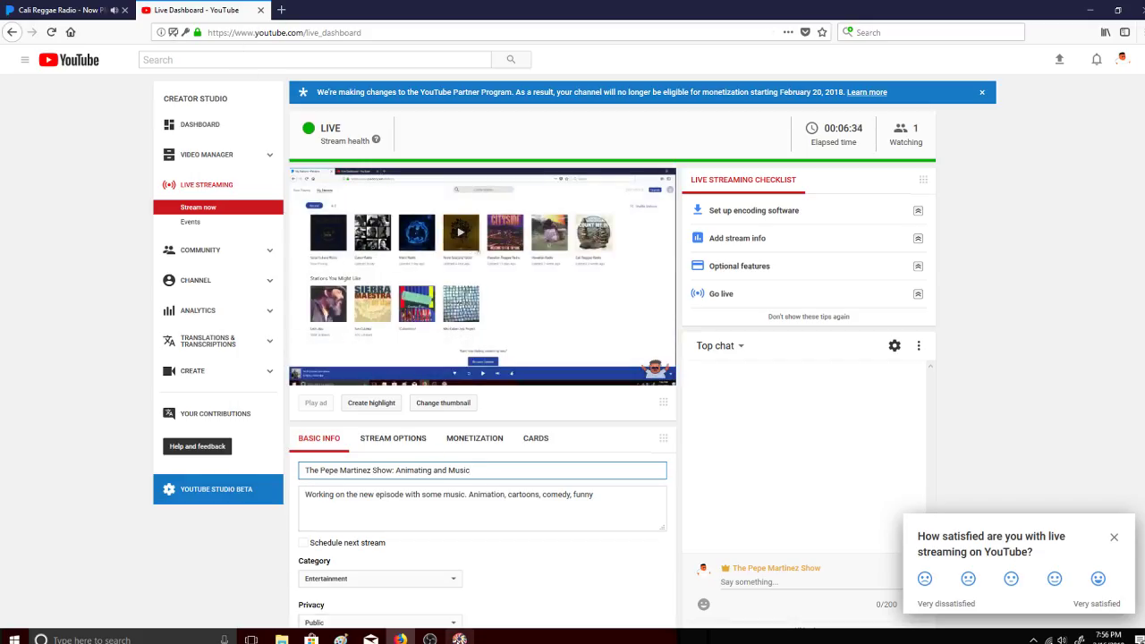
pyautogui.click(459, 638)
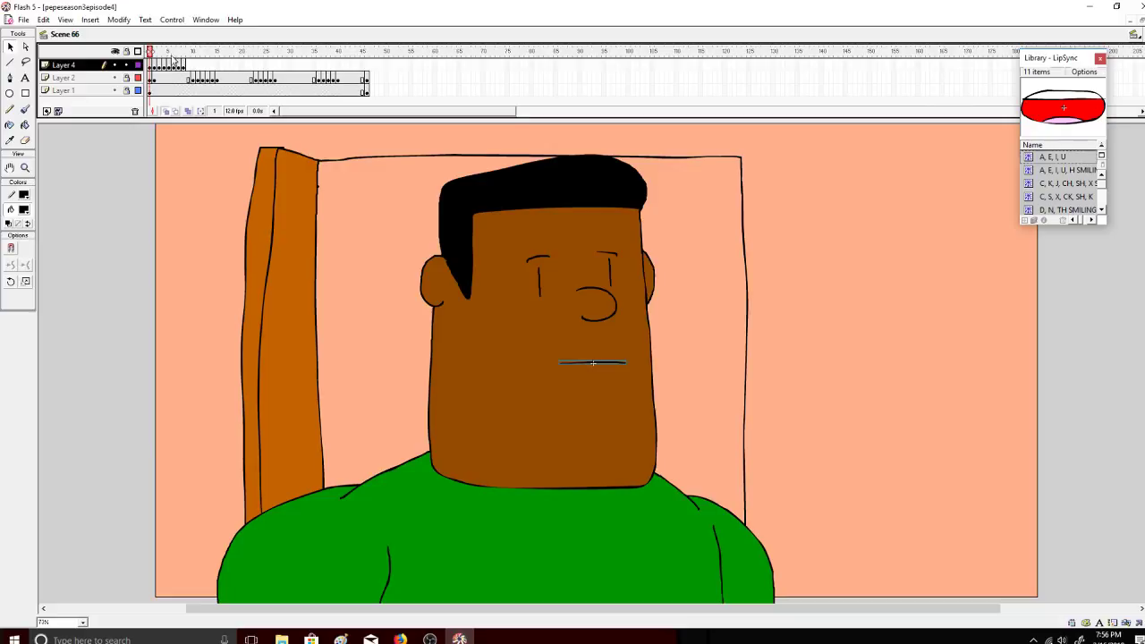
# Step: Enlarge the open mouth at frame 8 of Layer 4 slightly in width and height
pyautogui.moveTo(155, 53)
pyautogui.mouseDown()
pyautogui.moveTo(191, 65)
pyautogui.moveTo(172, 66)
pyautogui.moveTo(185, 68)
pyautogui.moveTo(178, 57)
pyautogui.mouseUp()
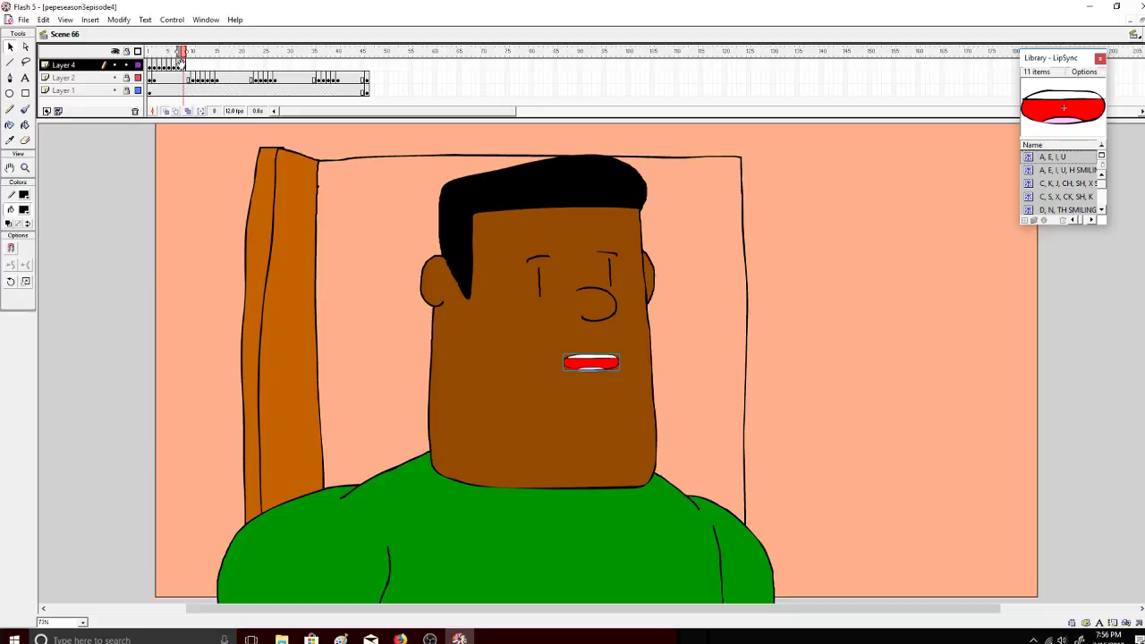
pyautogui.click(182, 61)
pyautogui.click(27, 281)
pyautogui.moveTo(591, 370); pyautogui.dragTo(626, 363)
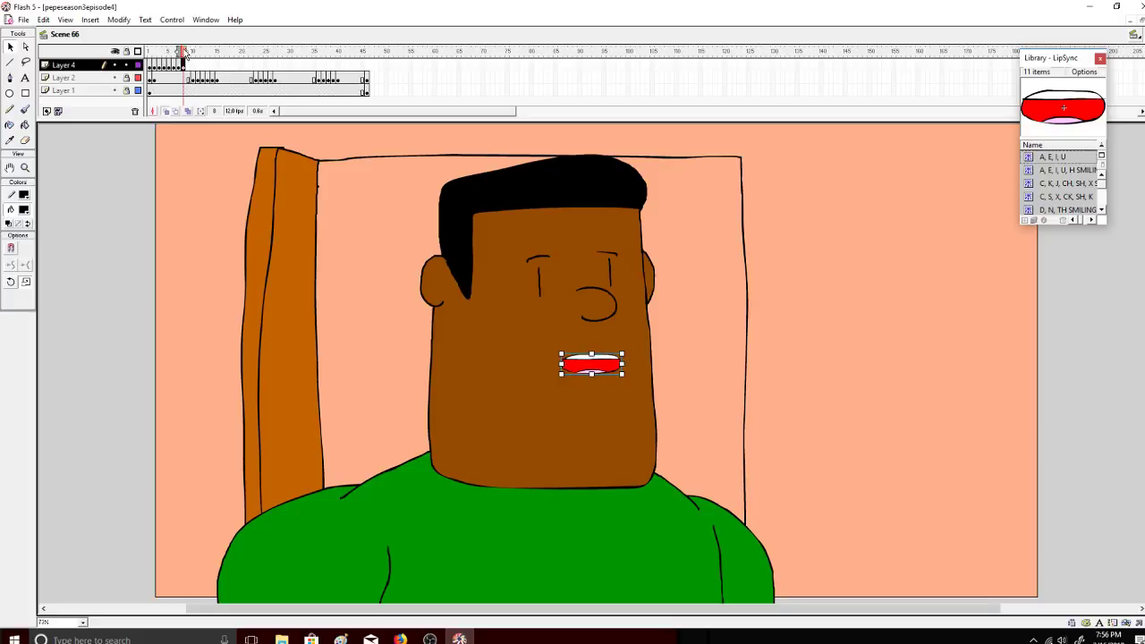
pyautogui.moveTo(185, 54); pyautogui.dragTo(183, 58)
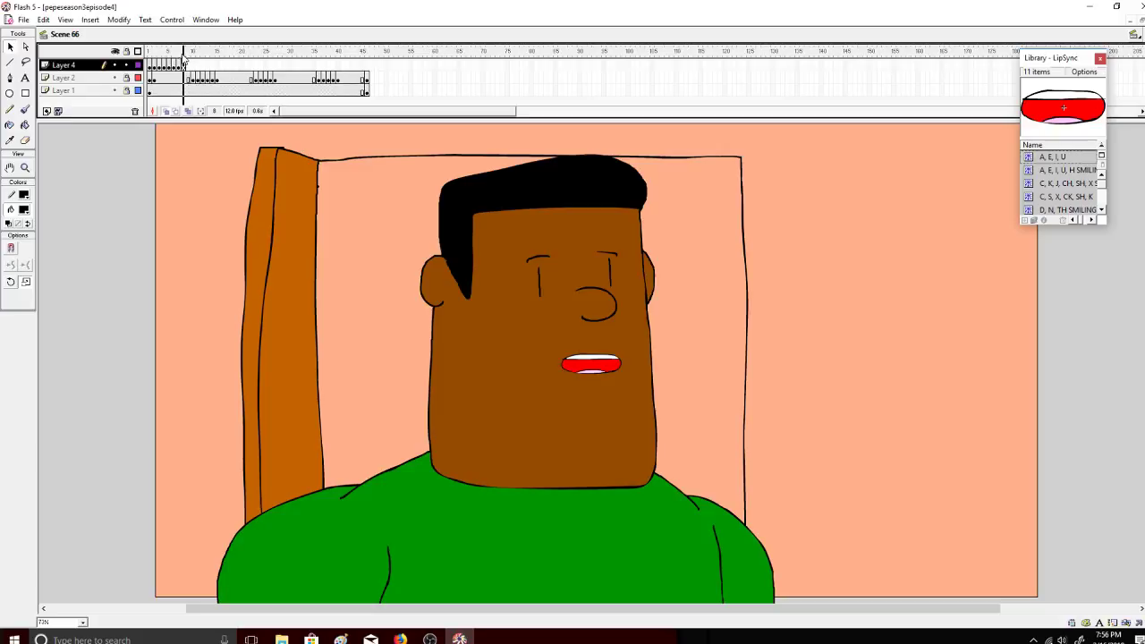
# Step: Insert a keyframe at frame 9 of Layer 4 and narrow the open mouth slightly
pyautogui.rightClick(189, 64)
pyautogui.click(211, 118)
pyautogui.click(25, 281)
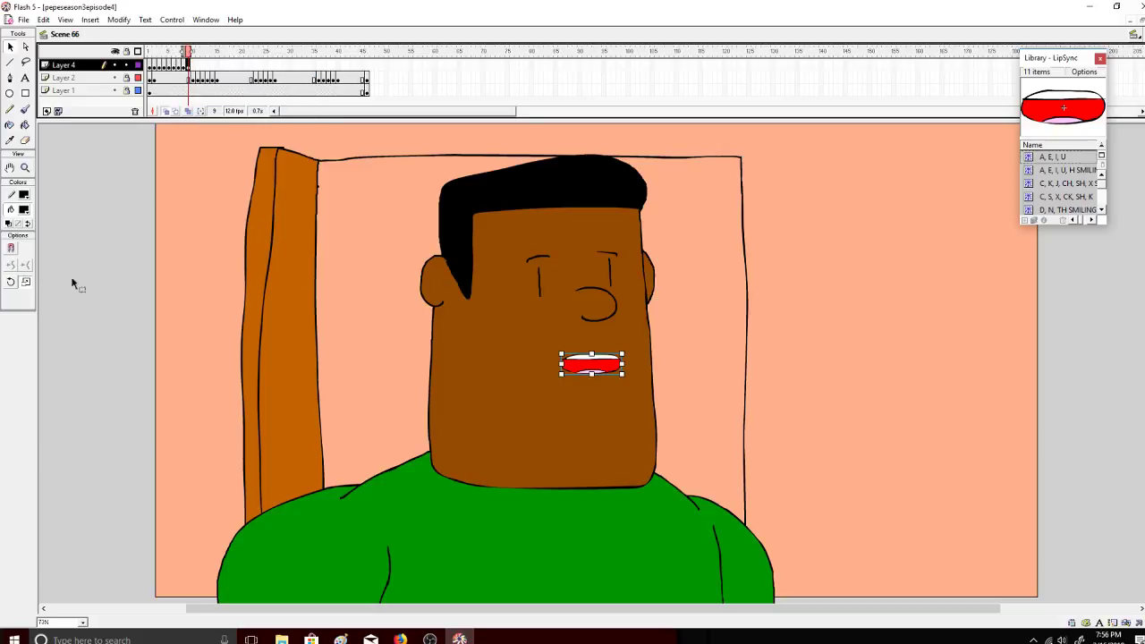
pyautogui.moveTo(563, 364)
pyautogui.mouseDown()
pyautogui.moveTo(620, 364)
pyautogui.moveTo(565, 364)
pyautogui.mouseUp()
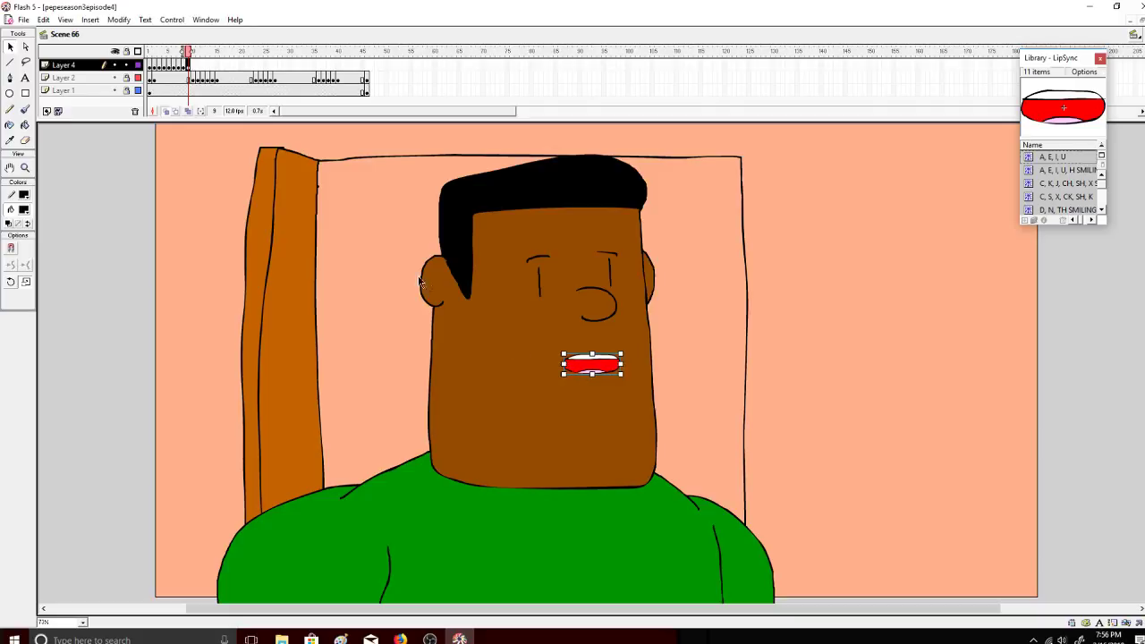
pyautogui.click(192, 64)
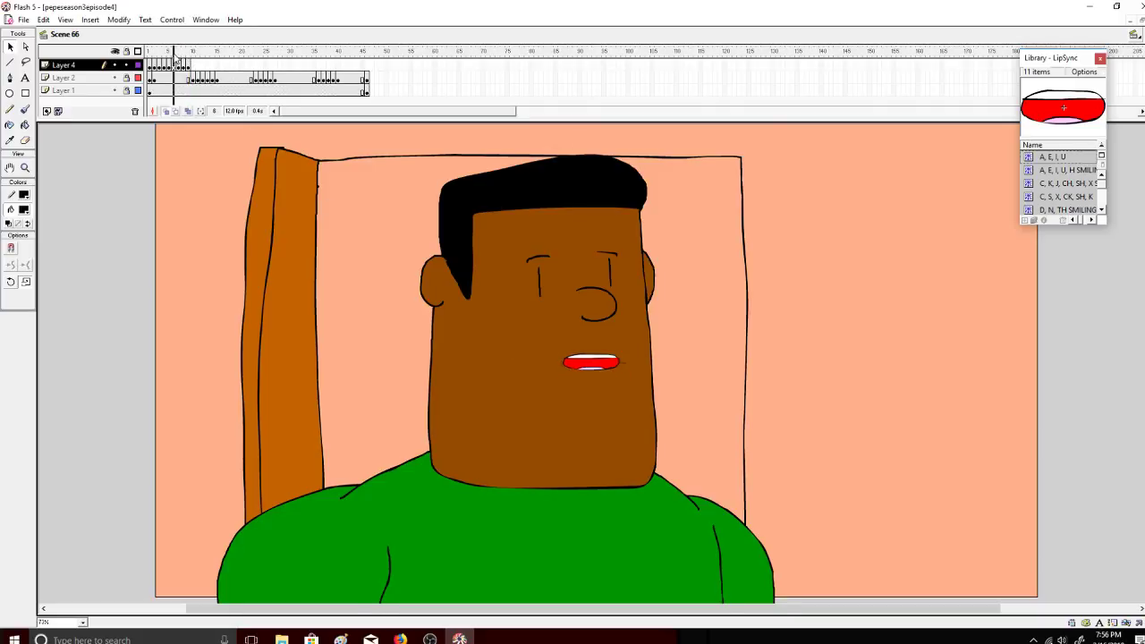
# Step: Insert a blank keyframe at frame 10 of Layer 4, place the O, U mouth symbol on the face, and shrink it
pyautogui.rightClick(192, 64)
pyautogui.click(244, 132)
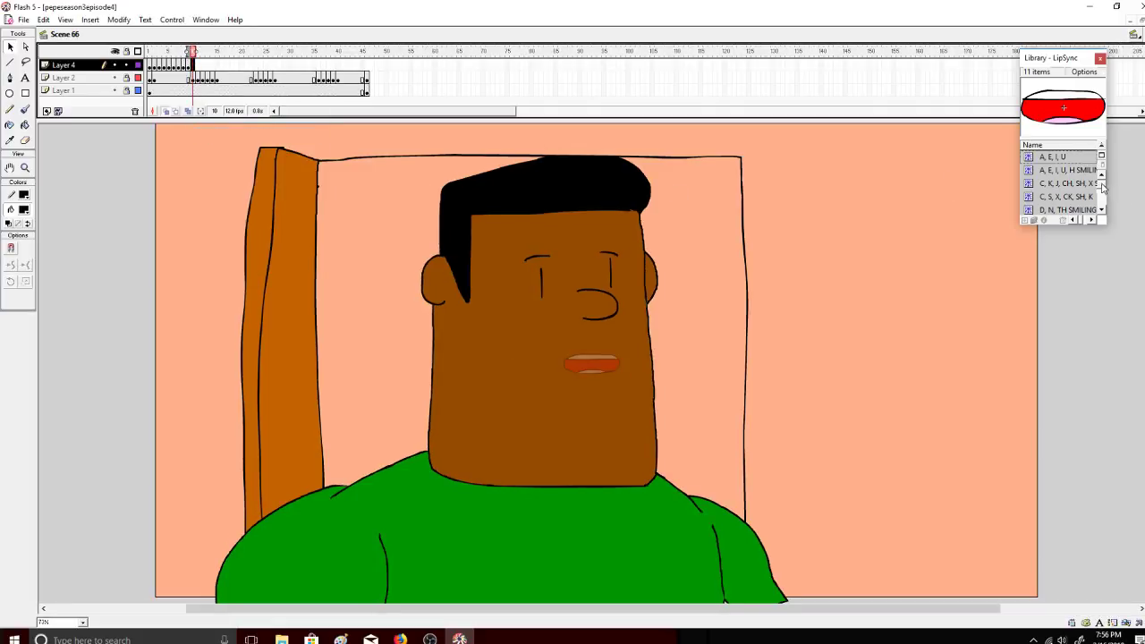
pyautogui.scroll(-2, 1100, 212)
pyautogui.click(1046, 197)
pyautogui.moveTo(1046, 197); pyautogui.dragTo(591, 389)
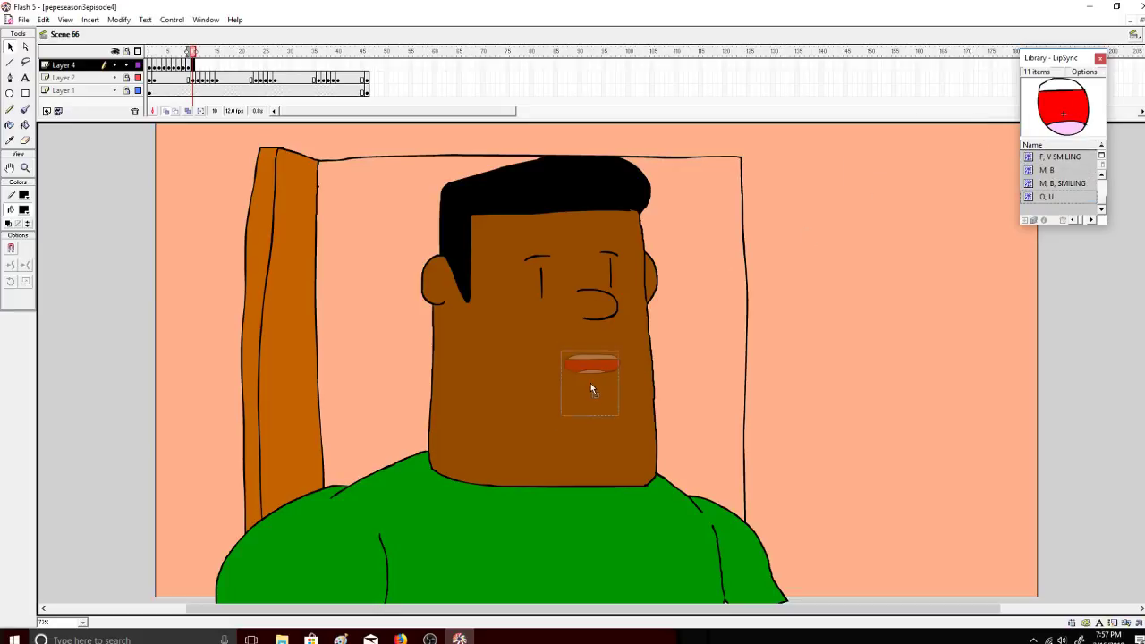
pyautogui.click(25, 281)
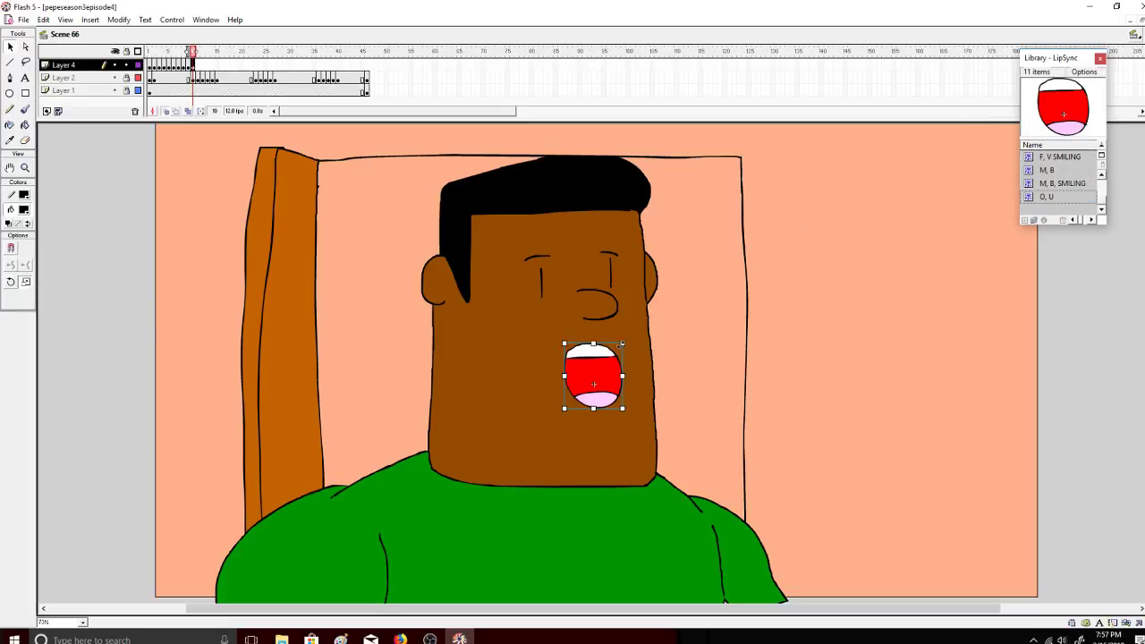
pyautogui.moveTo(621, 343)
pyautogui.mouseDown()
pyautogui.moveTo(605, 356)
pyautogui.moveTo(610, 347)
pyautogui.mouseUp()
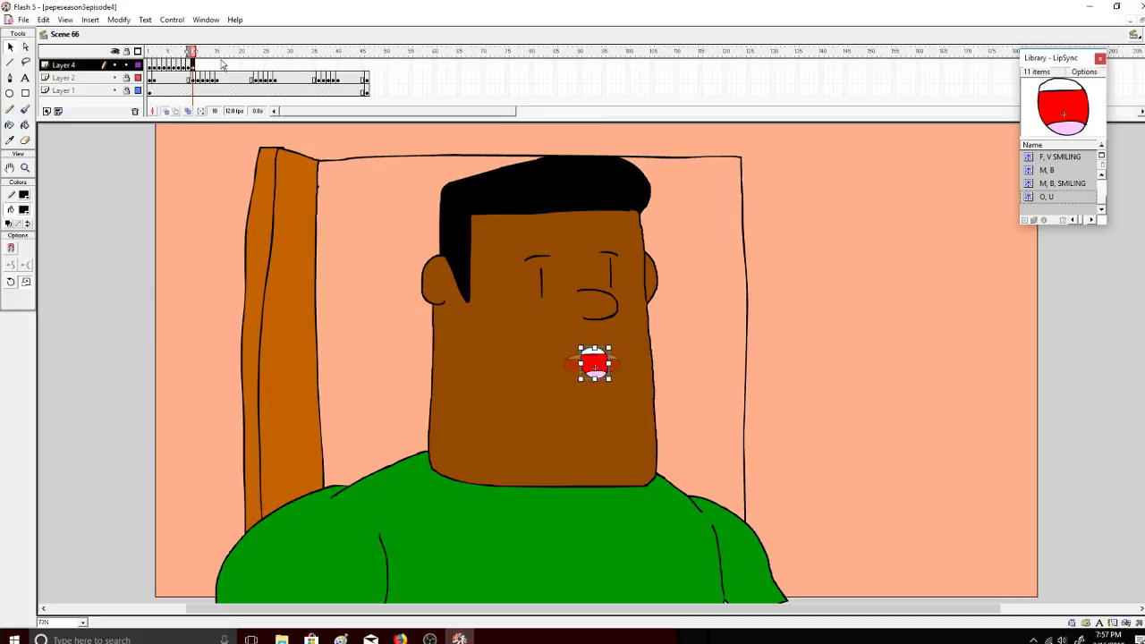
# Step: Flatten the O, U mouth at frame 10 of Layer 4 slightly, widen it a little, and check it against the neighbouring frames
pyautogui.click(192, 55)
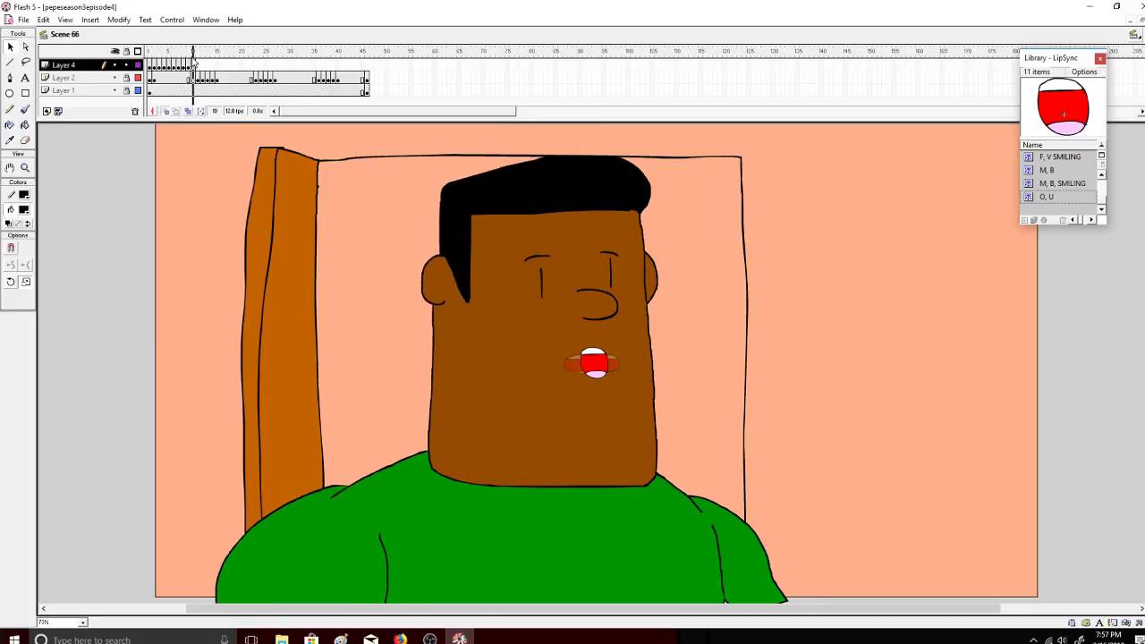
pyautogui.moveTo(195, 63); pyautogui.dragTo(191, 63)
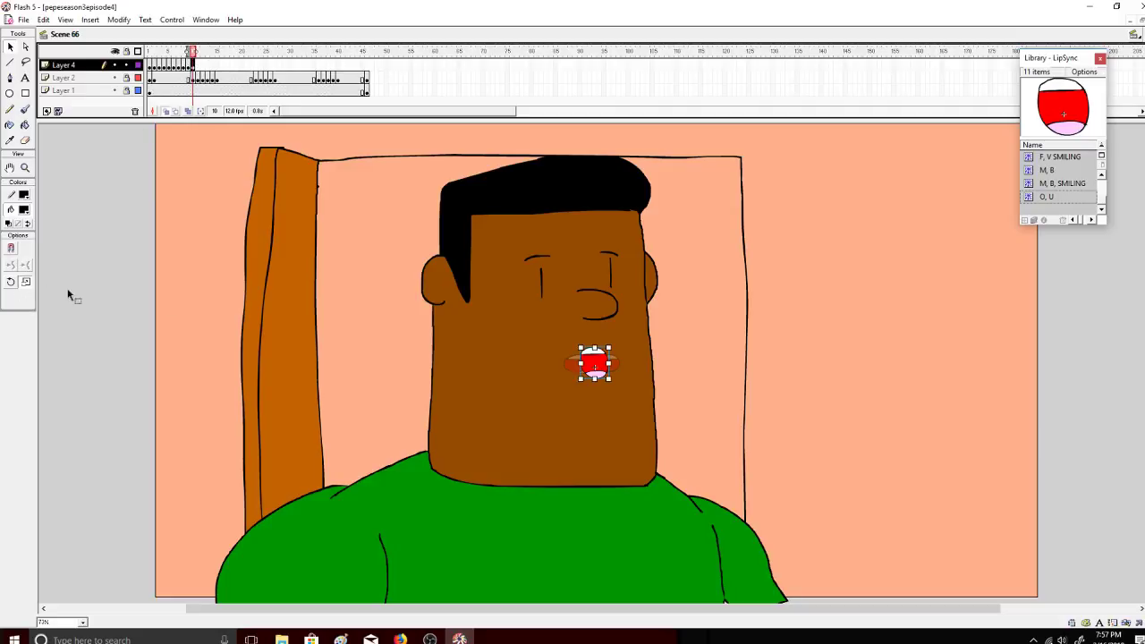
pyautogui.moveTo(594, 347); pyautogui.dragTo(578, 363)
pyautogui.moveTo(201, 57)
pyautogui.mouseDown()
pyautogui.moveTo(156, 56)
pyautogui.moveTo(192, 57)
pyautogui.mouseUp()
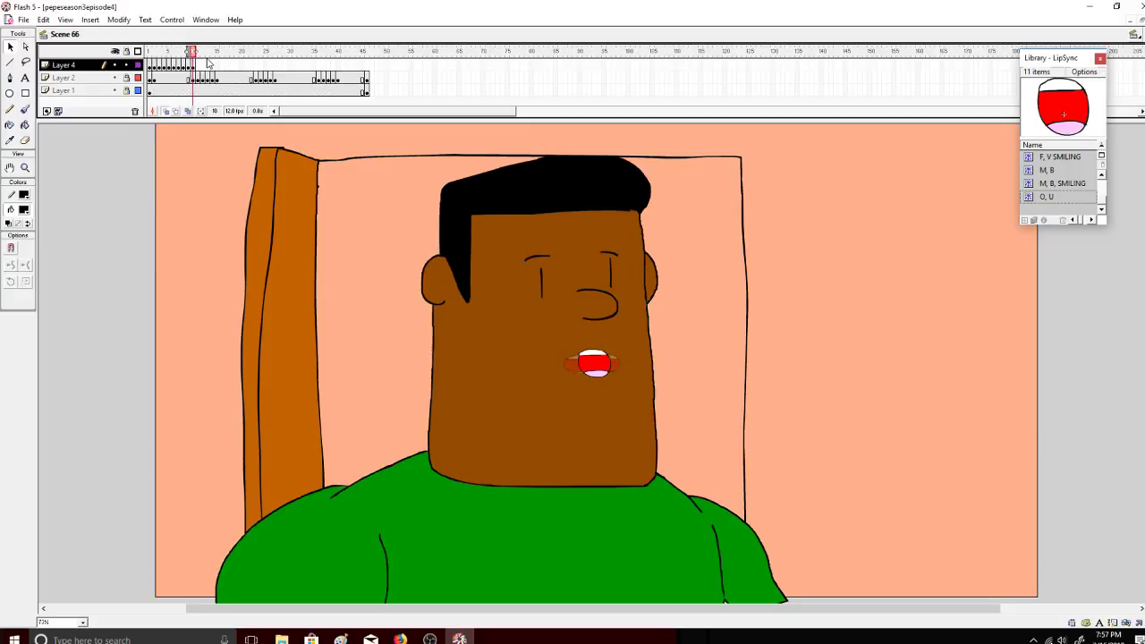
# Step: Insert a blank keyframe at frame 11 of Layer 4 and fit the C, S, X, CK, SH, K mouth symbol onto the face
pyautogui.rightClick(200, 68)
pyautogui.click(251, 133)
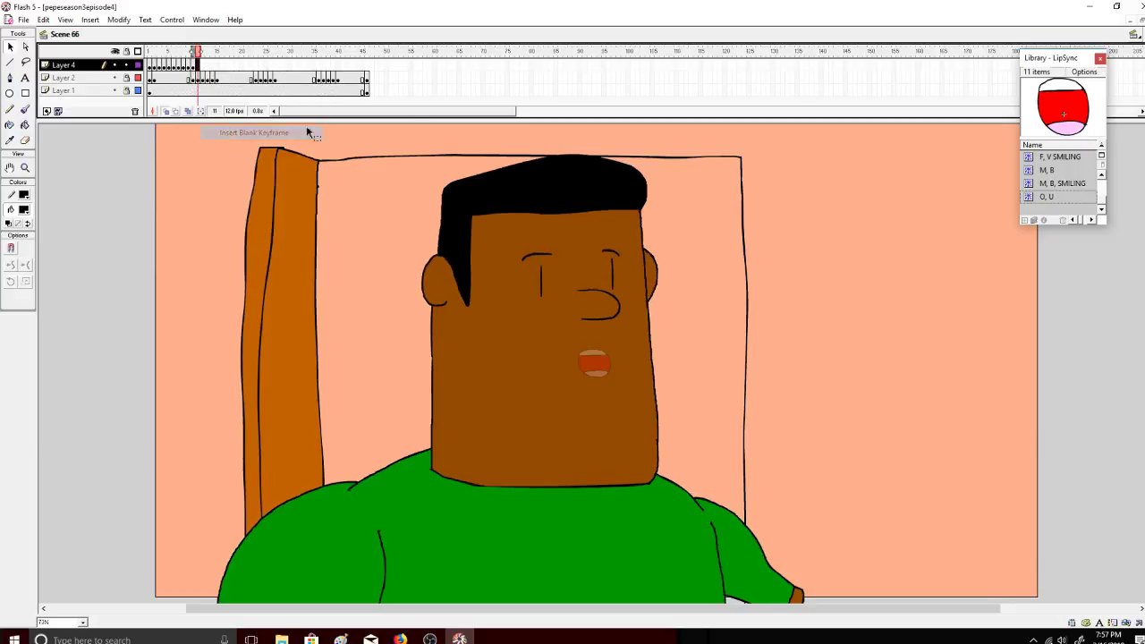
pyautogui.moveTo(1102, 204); pyautogui.dragTo(625, 360)
pyautogui.click(1084, 158)
pyautogui.click(1088, 170)
pyautogui.click(26, 282)
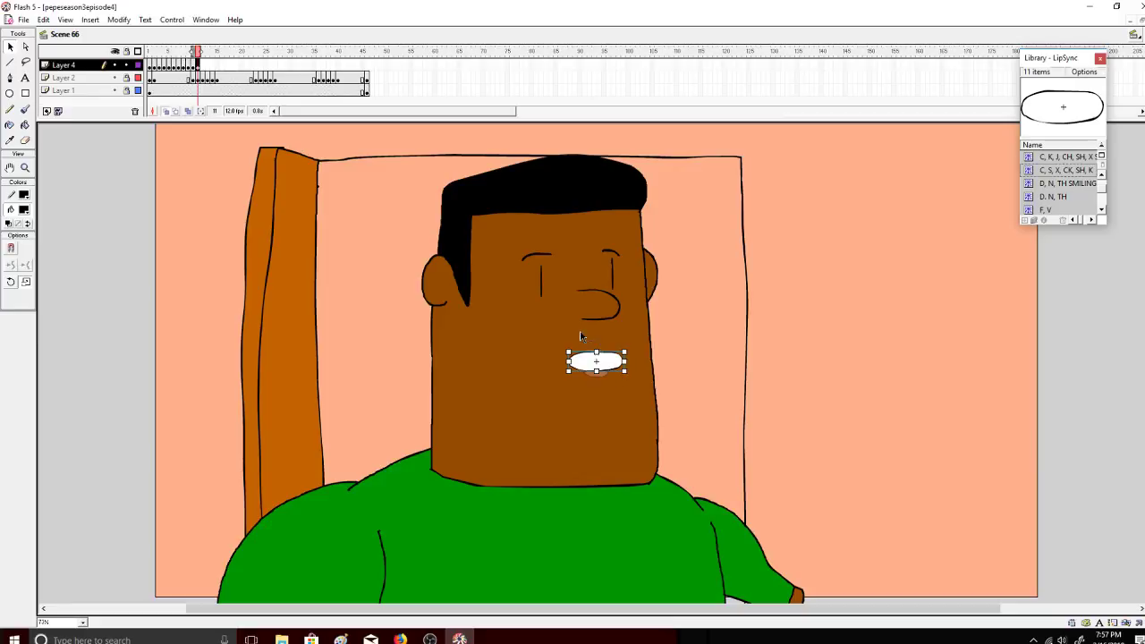
# Step: Copy the open-mouth keyframe at frame 9 of Layer 4 to frame 12 and shift the mouth slightly to fit the turned head
pyautogui.moveTo(201, 52); pyautogui.dragTo(189, 64)
pyautogui.rightClick(189, 67)
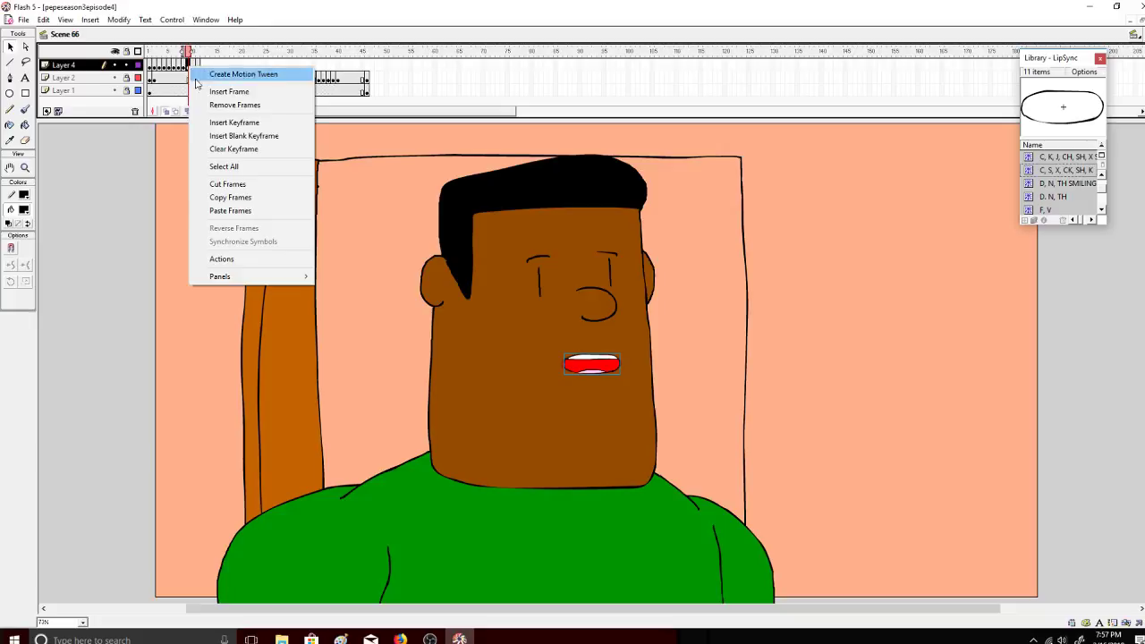
pyautogui.click(226, 198)
pyautogui.rightClick(203, 64)
pyautogui.click(240, 211)
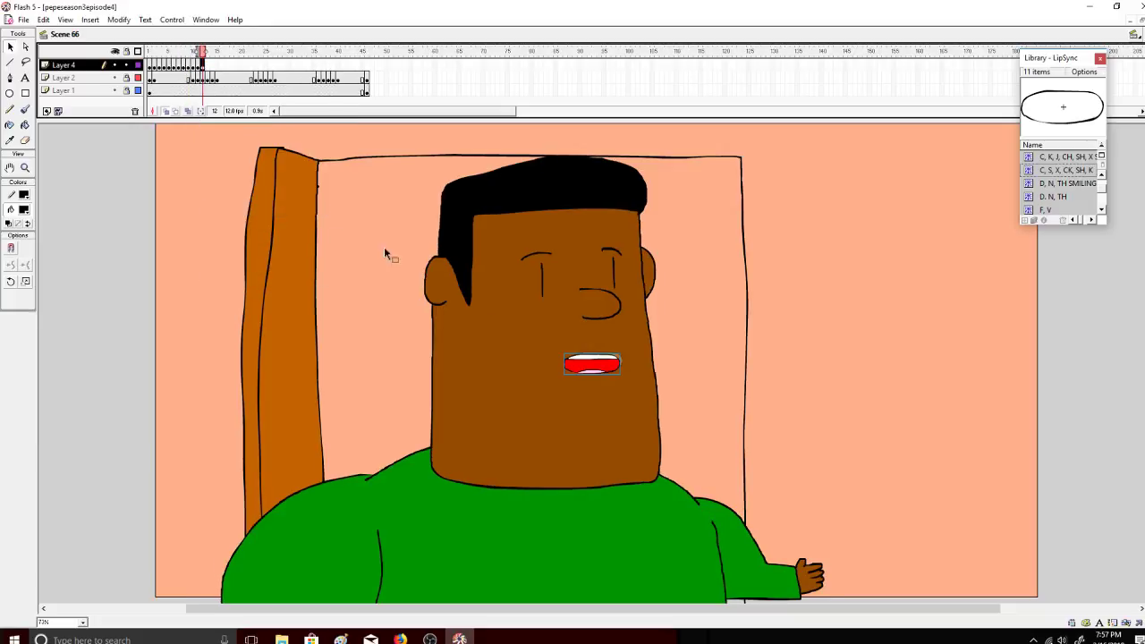
pyautogui.moveTo(603, 362); pyautogui.dragTo(598, 362)
pyautogui.moveTo(206, 57)
pyautogui.mouseDown()
pyautogui.moveTo(192, 59)
pyautogui.moveTo(204, 58)
pyautogui.mouseUp()
pyautogui.click(204, 59)
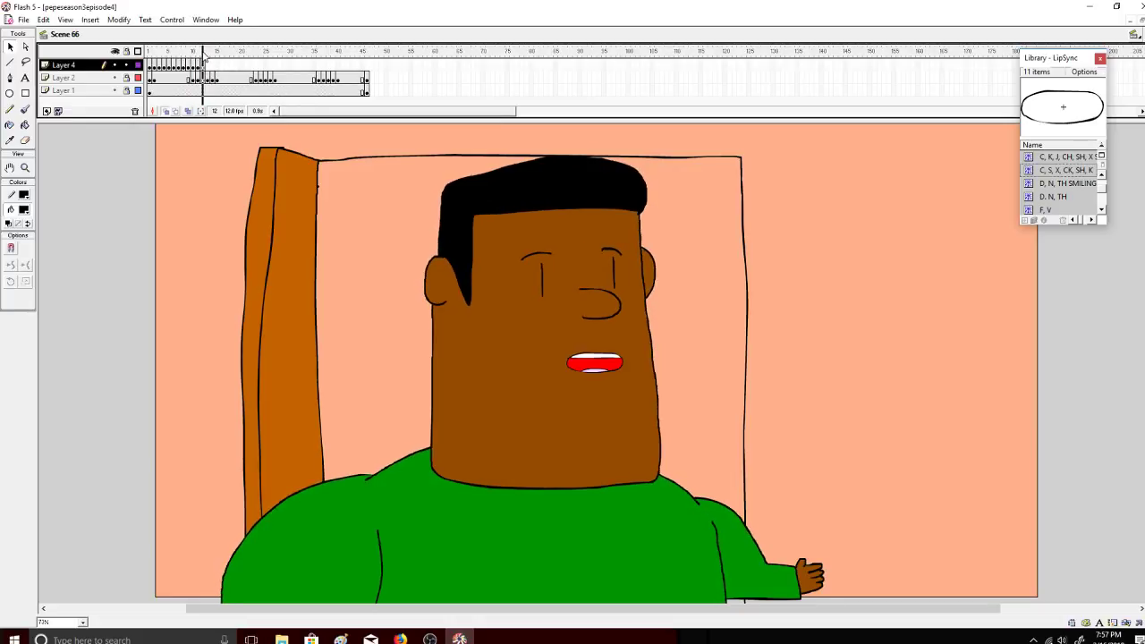
# Step: Insert a blank keyframe at frame 13 of Layer 4 and place the D, N, TH mouth symbol, scaled to fit the face
pyautogui.rightClick(208, 70)
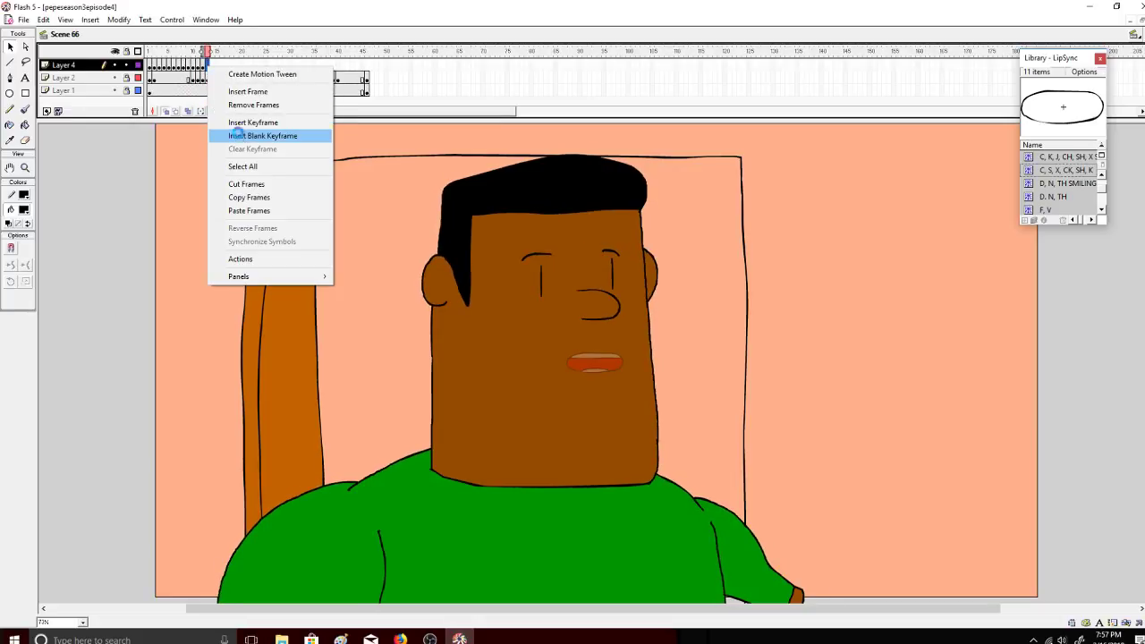
pyautogui.click(273, 135)
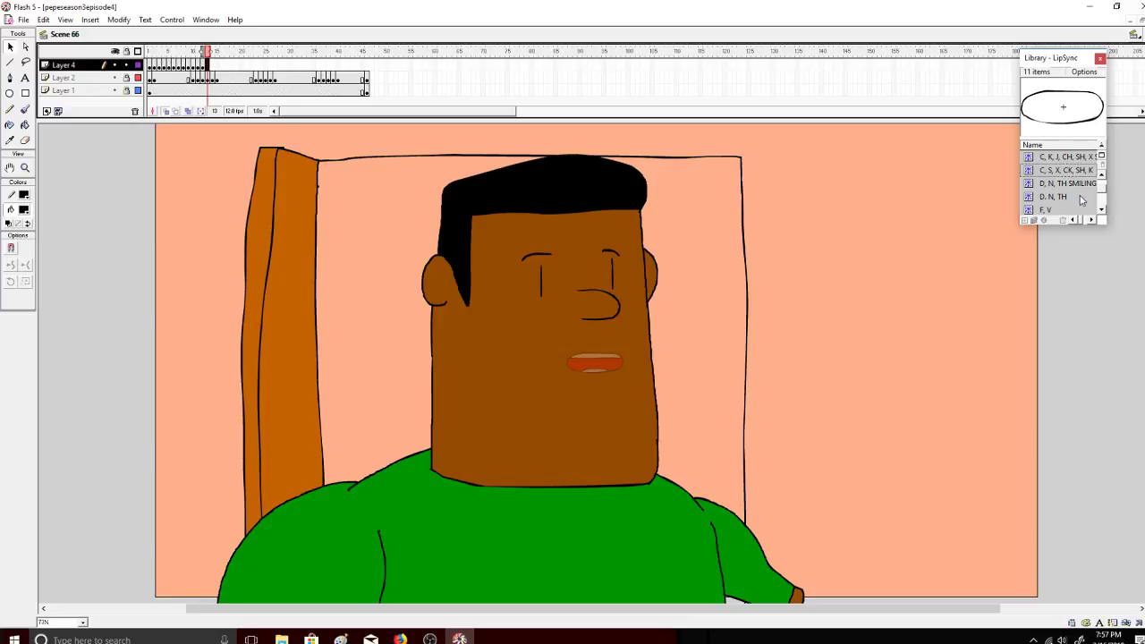
pyautogui.moveTo(1080, 199); pyautogui.dragTo(991, 148)
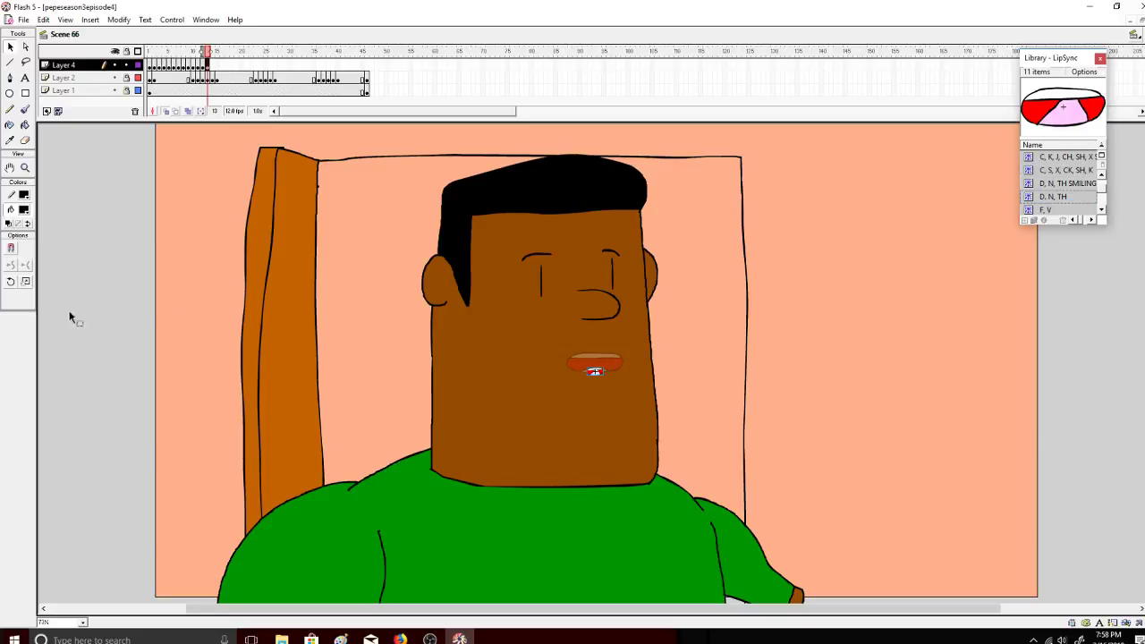
pyautogui.click(26, 281)
pyautogui.moveTo(595, 371); pyautogui.dragTo(595, 369)
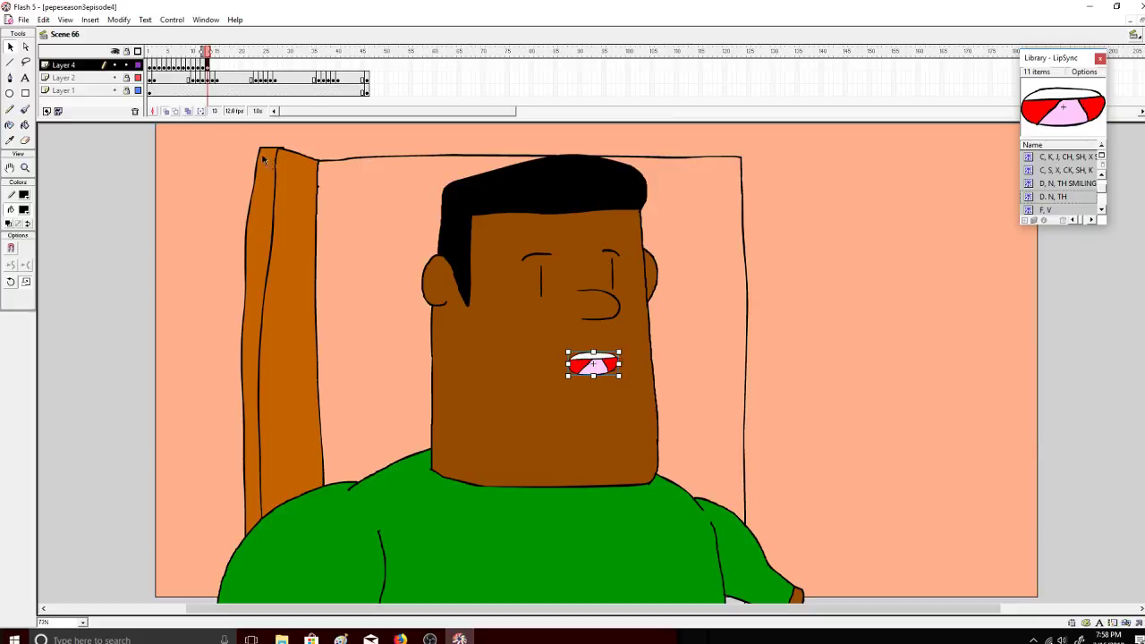
# Step: Insert a keyframe at frame 14 of Layer 4 and widen the D, N, TH mouth slightly
pyautogui.click(212, 65)
pyautogui.rightClick(212, 65)
pyautogui.click(255, 120)
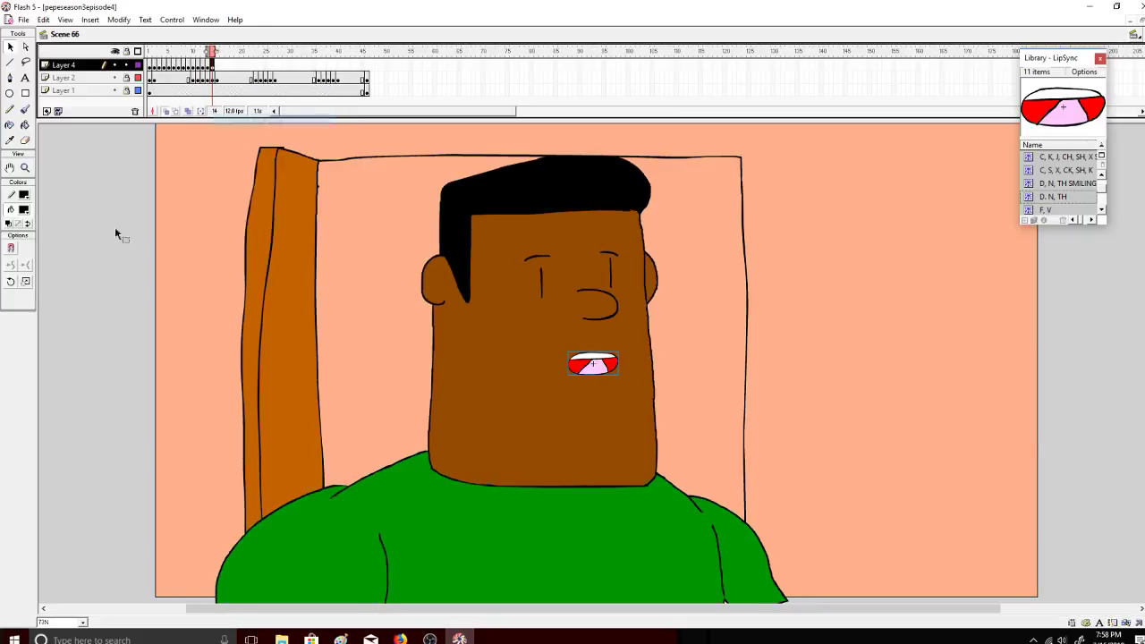
pyautogui.click(26, 281)
pyautogui.moveTo(618, 364); pyautogui.dragTo(624, 364)
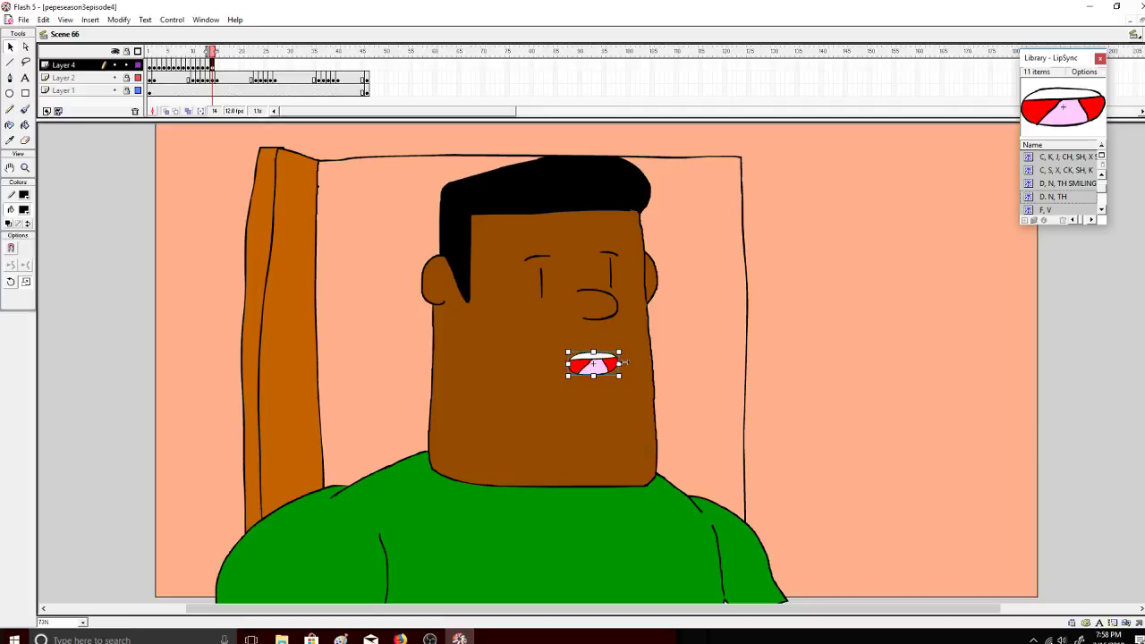
# Step: Copy the open-mouth keyframe at frame 12 of Layer 4 to frame 15 and nudge the mouth slightly left
pyautogui.moveTo(232, 56); pyautogui.dragTo(204, 59)
pyautogui.rightClick(206, 66)
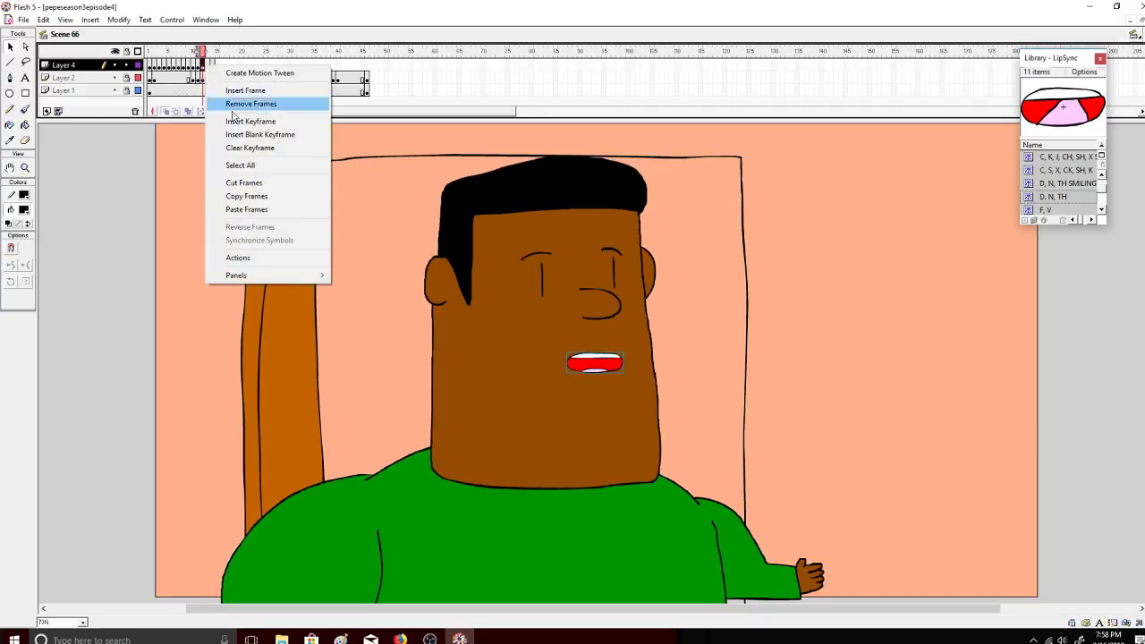
pyautogui.click(255, 196)
pyautogui.click(217, 68)
pyautogui.rightClick(217, 71)
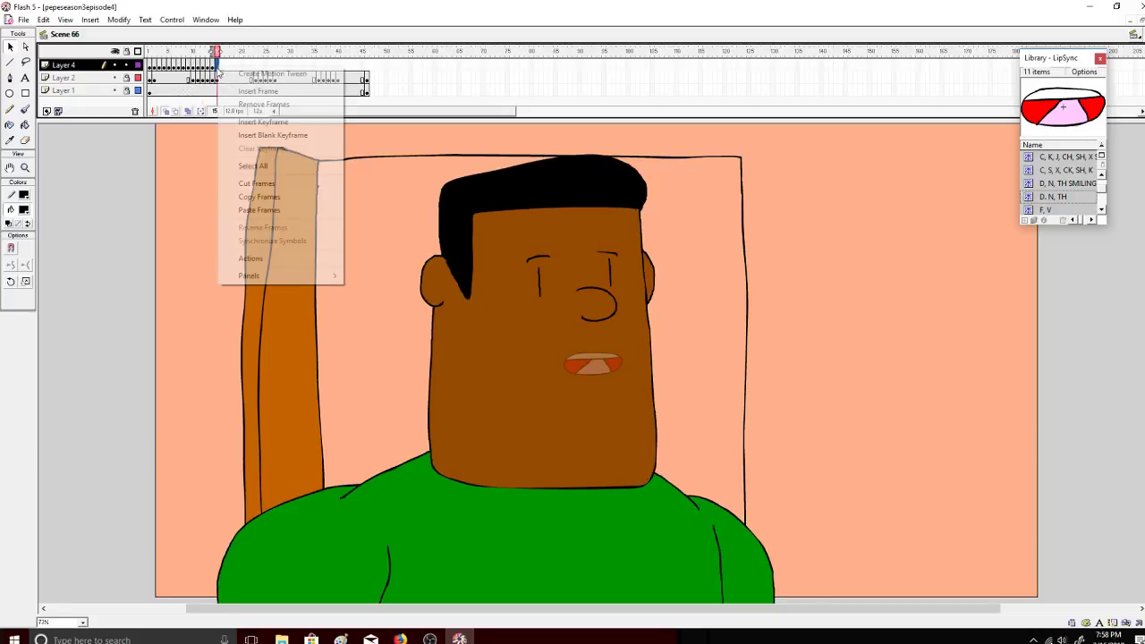
pyautogui.click(259, 209)
pyautogui.moveTo(586, 362); pyautogui.dragTo(583, 363)
# Step: Insert a keyframe at frame 16 of Layer 4 and widen the open mouth slightly
pyautogui.rightClick(224, 70)
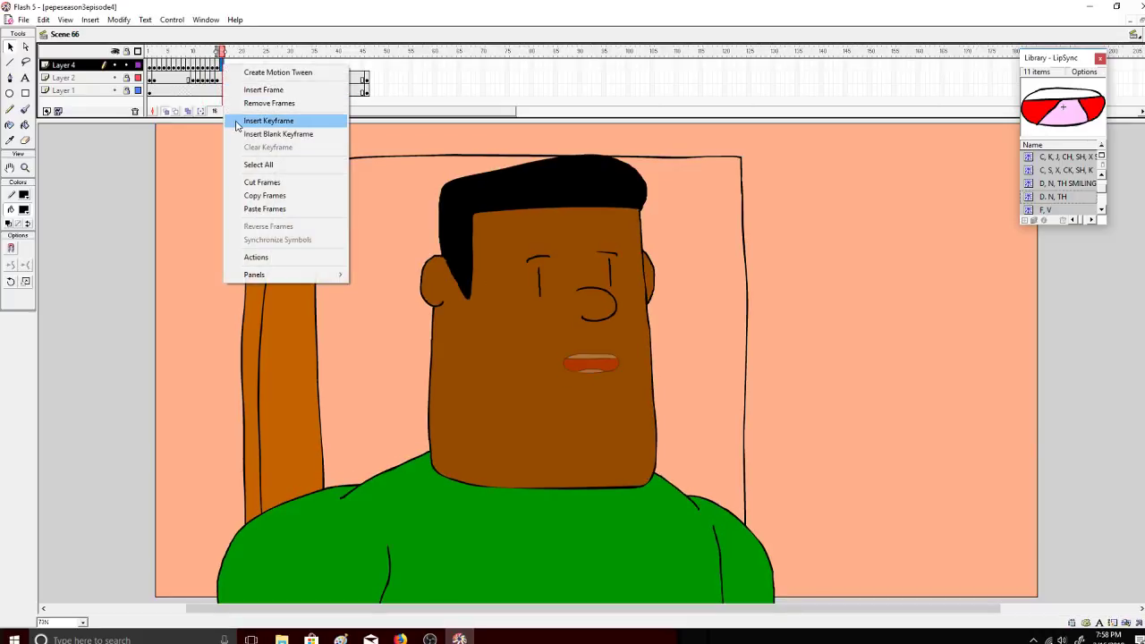
pyautogui.click(240, 119)
pyautogui.click(26, 282)
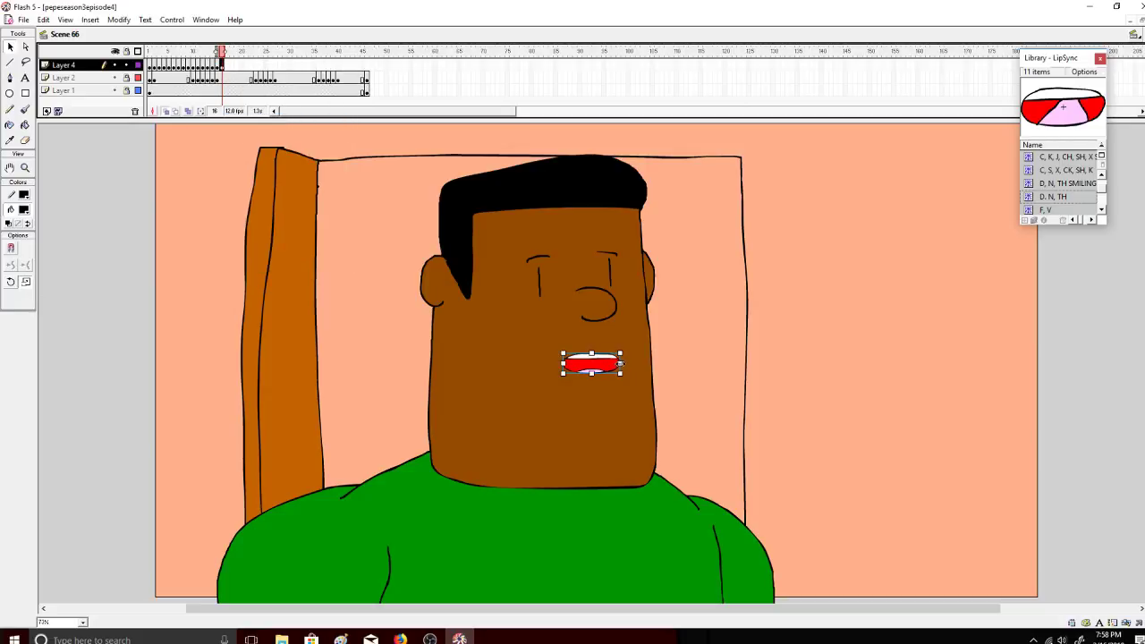
pyautogui.moveTo(618, 364); pyautogui.dragTo(625, 365)
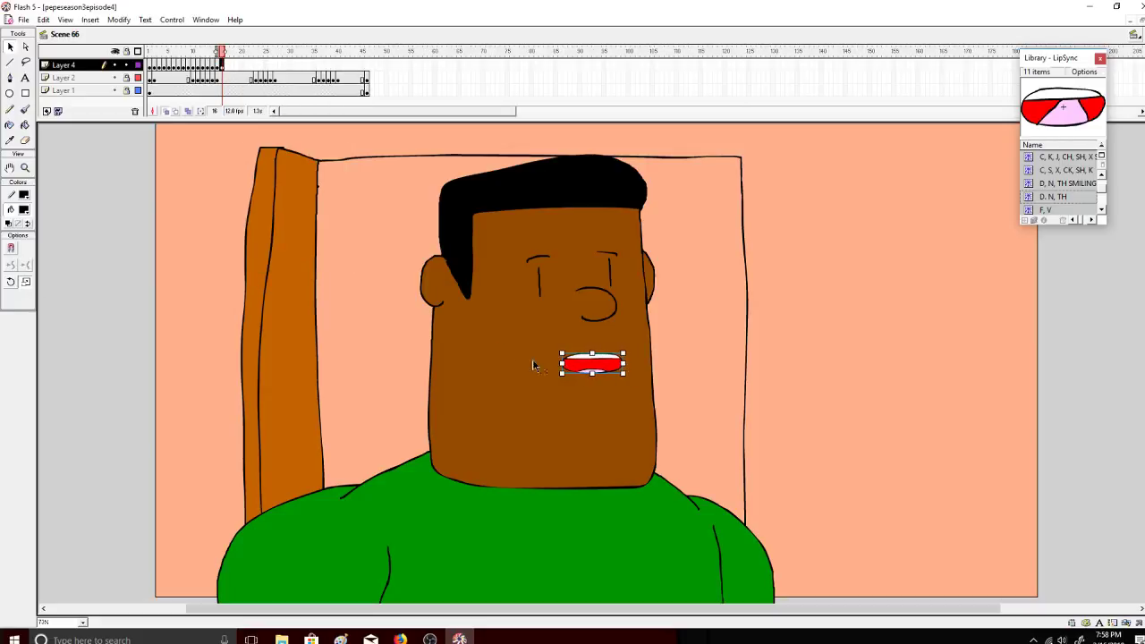
# Step: Return to frame 1 and play back the scene to review the lip-sync
pyautogui.click(227, 55)
pyautogui.moveTo(228, 55); pyautogui.dragTo(150, 56)
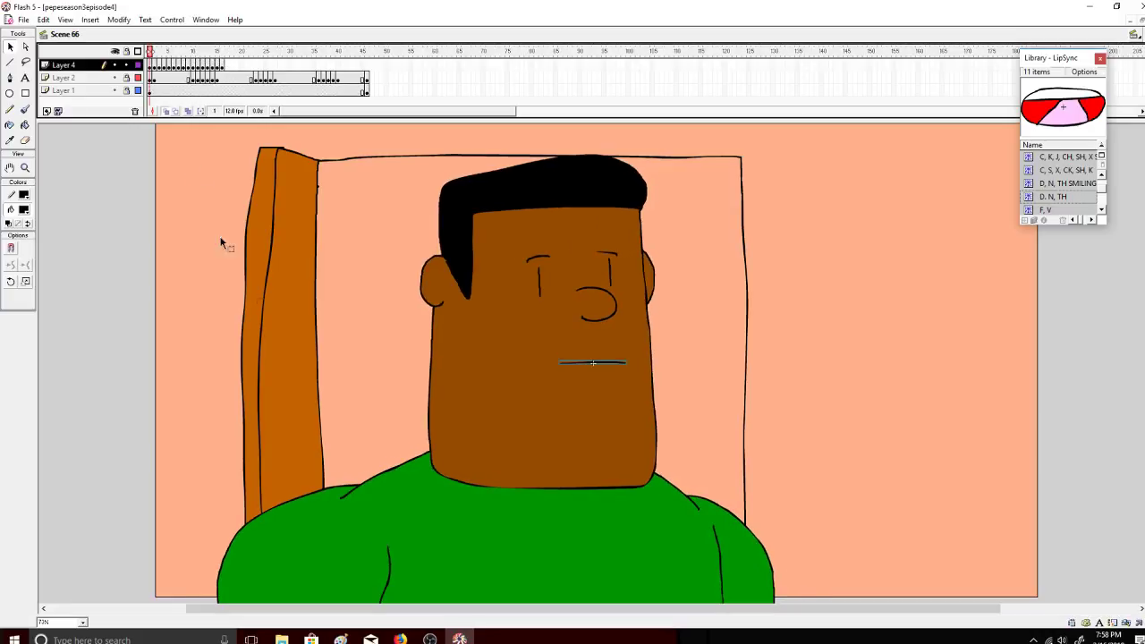
pyautogui.click(403, 638)
pyautogui.click(459, 639)
pyautogui.press('Return')
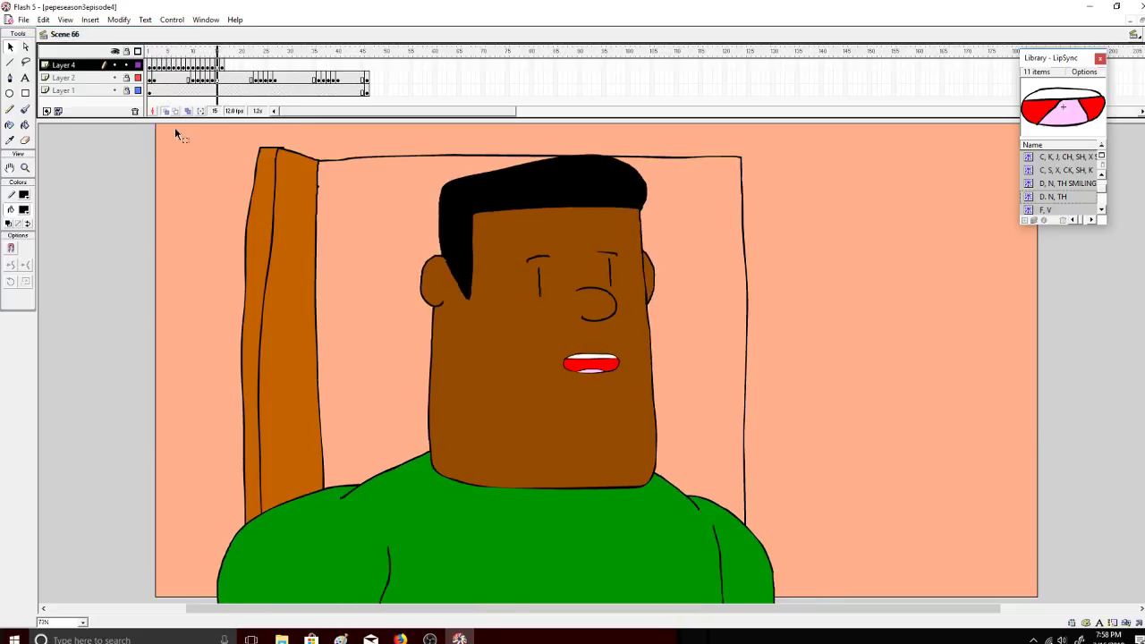
# Step: Insert a blank keyframe at frame 17 of Layer 4 and place the F, V mouth symbol, scaled to fit the face
pyautogui.moveTo(228, 56)
pyautogui.mouseDown()
pyautogui.moveTo(207, 55)
pyautogui.moveTo(227, 61)
pyautogui.mouseUp()
pyautogui.rightClick(227, 66)
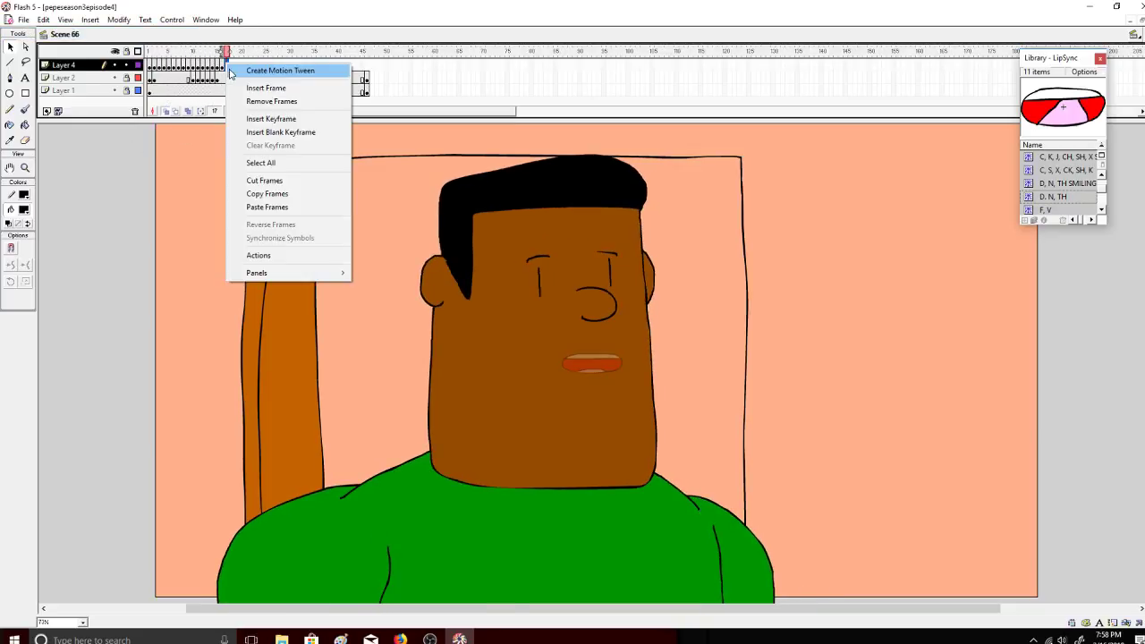
pyautogui.click(278, 128)
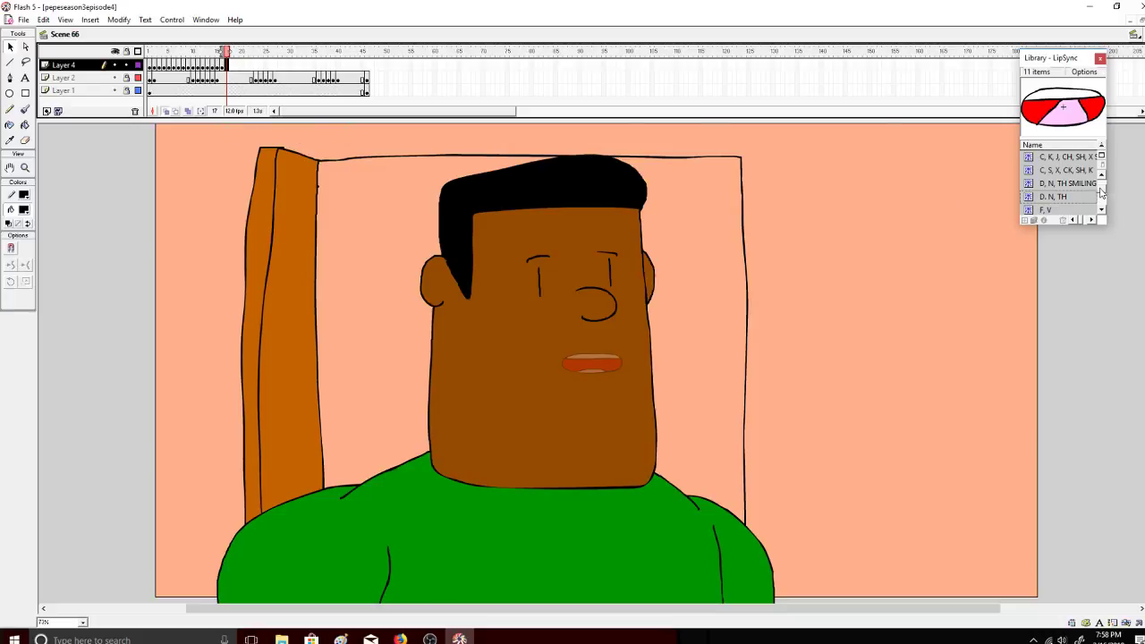
pyautogui.moveTo(1102, 190); pyautogui.dragTo(1100, 191)
pyautogui.click(1083, 195)
pyautogui.moveTo(1068, 109); pyautogui.dragTo(619, 369)
pyautogui.click(26, 281)
# Step: Copy the D, N, TH mouth keyframe at frame 14 of Layer 4 and paste it at frame 18
pyautogui.moveTo(230, 55)
pyautogui.mouseDown()
pyautogui.moveTo(232, 64)
pyautogui.moveTo(215, 56)
pyautogui.mouseUp()
pyautogui.rightClick(232, 70)
pyautogui.click(235, 57)
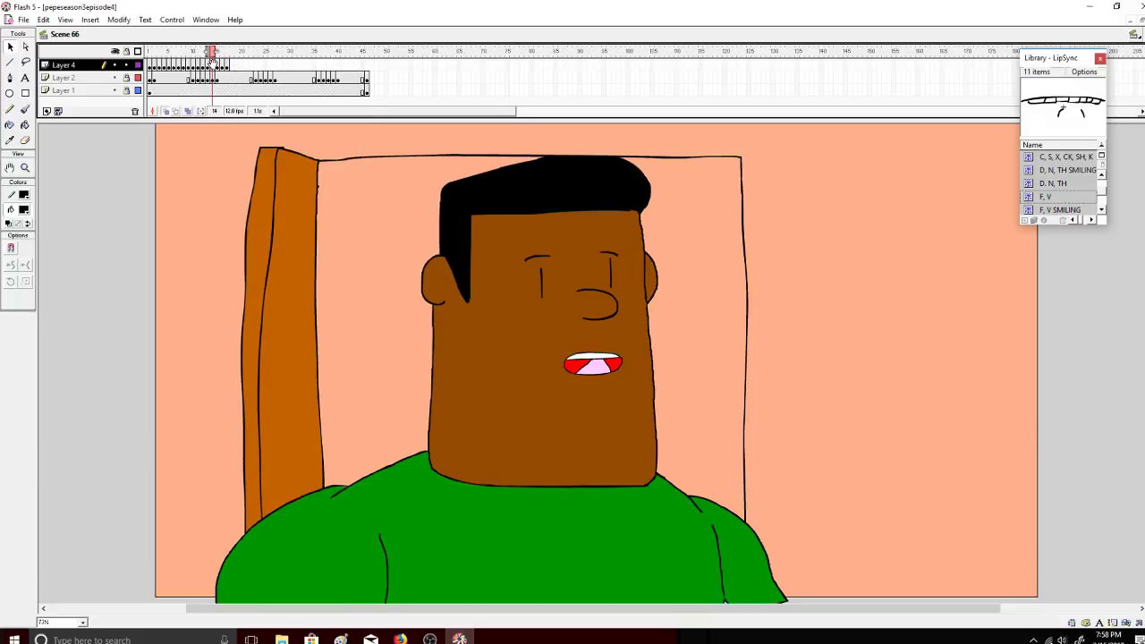
pyautogui.rightClick(212, 64)
pyautogui.click(273, 199)
pyautogui.rightClick(233, 68)
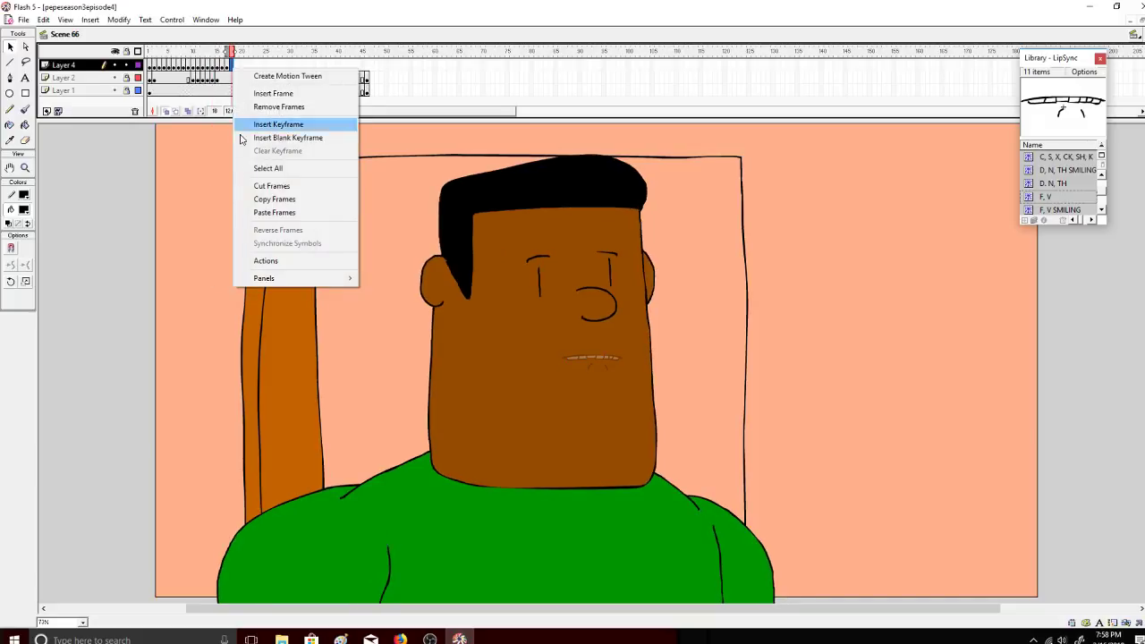
pyautogui.click(274, 212)
# Step: Copy the open-mouth keyframe at frame 15 of Layer 4 and paste it at frame 19
pyautogui.moveTo(233, 54); pyautogui.dragTo(217, 56)
pyautogui.rightClick(219, 66)
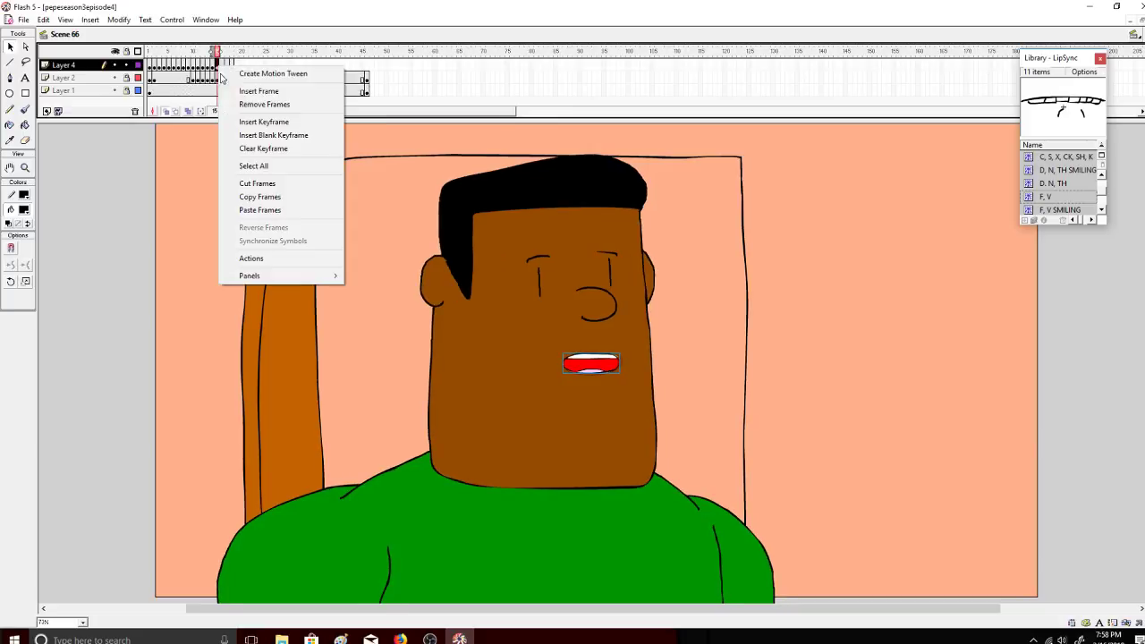
pyautogui.click(259, 196)
pyautogui.rightClick(237, 66)
pyautogui.click(266, 211)
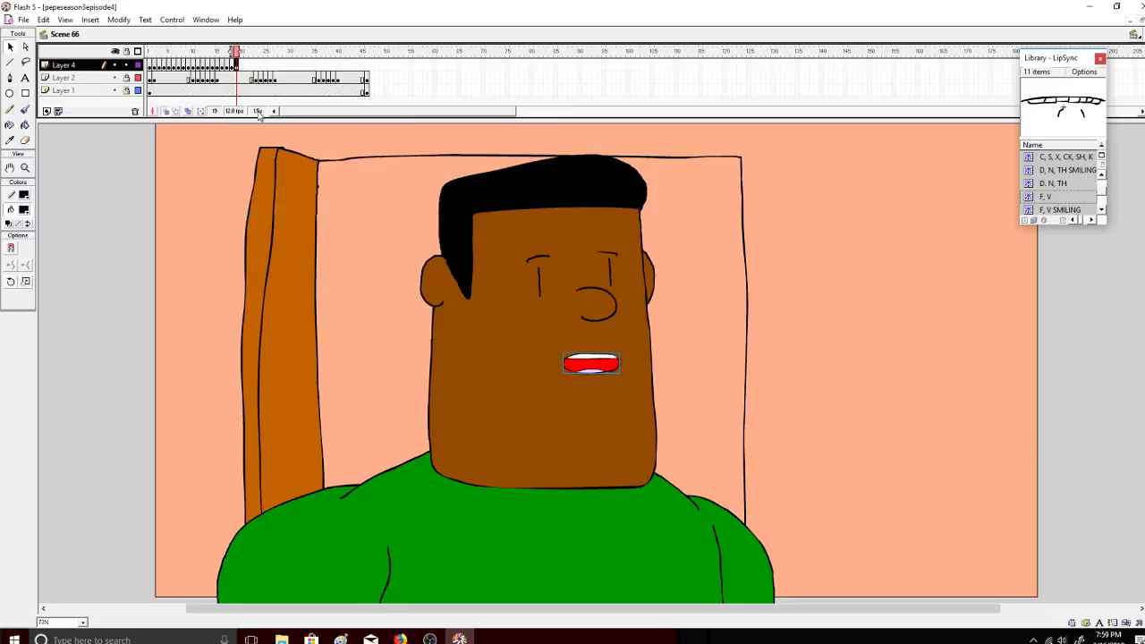
# Step: Insert a keyframe at frame 20 of Layer 4 and narrow the open mouth slightly
pyautogui.rightClick(247, 69)
pyautogui.click(264, 124)
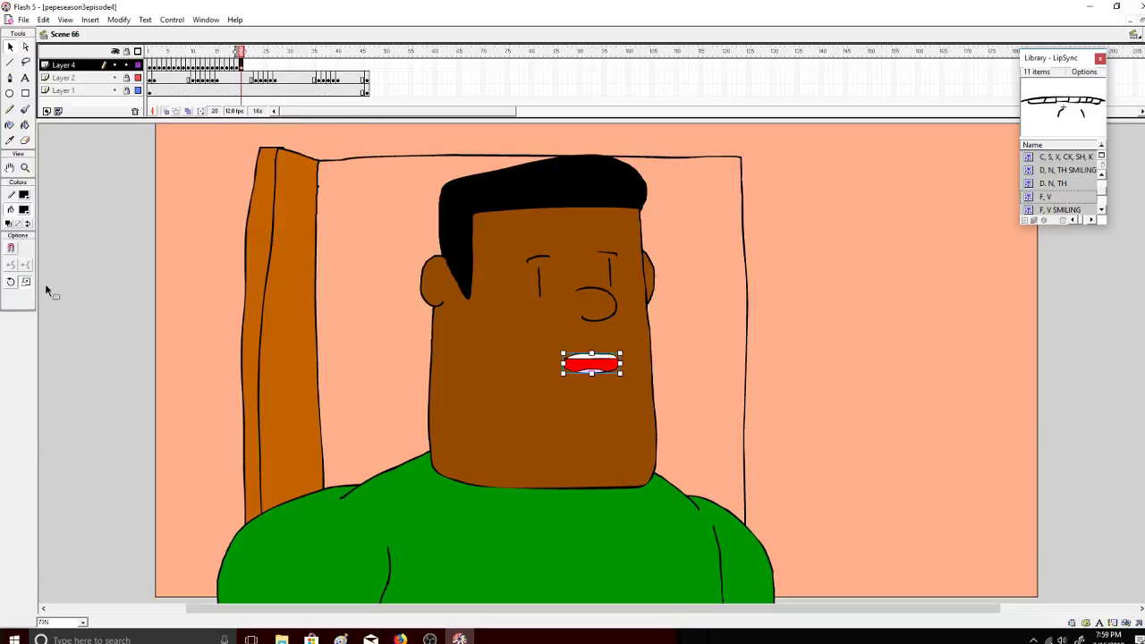
pyautogui.moveTo(562, 363); pyautogui.dragTo(564, 363)
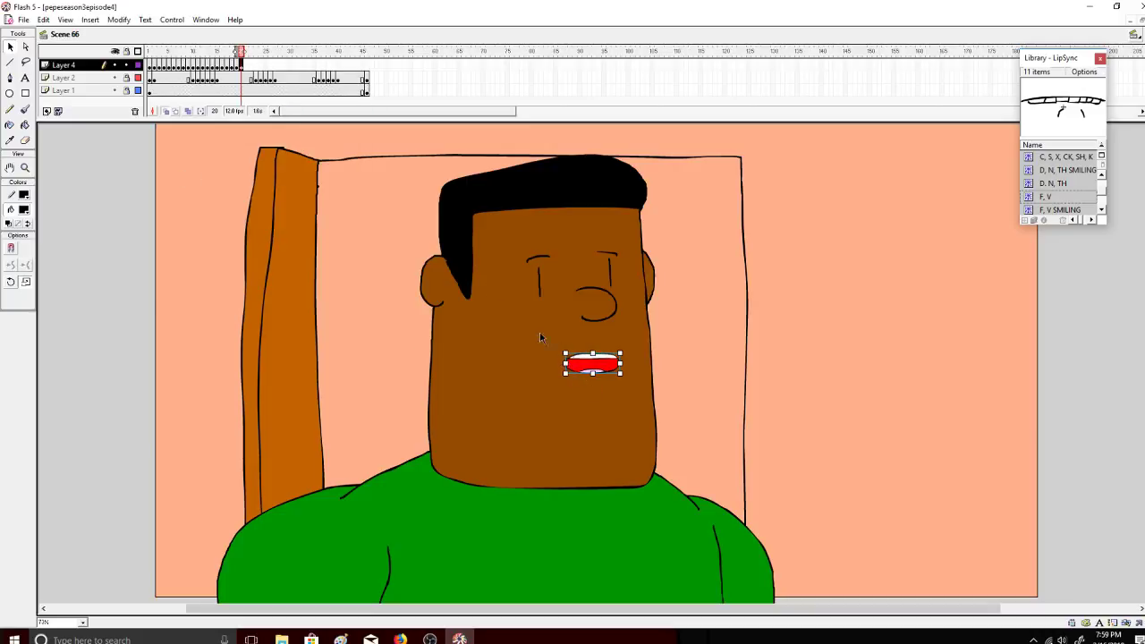
# Step: Copy the D, N, TH mouth keyframe at frame 18 of Layer 4 and paste it at frame 21
pyautogui.moveTo(241, 61); pyautogui.dragTo(232, 62)
pyautogui.rightClick(231, 66)
pyautogui.click(265, 196)
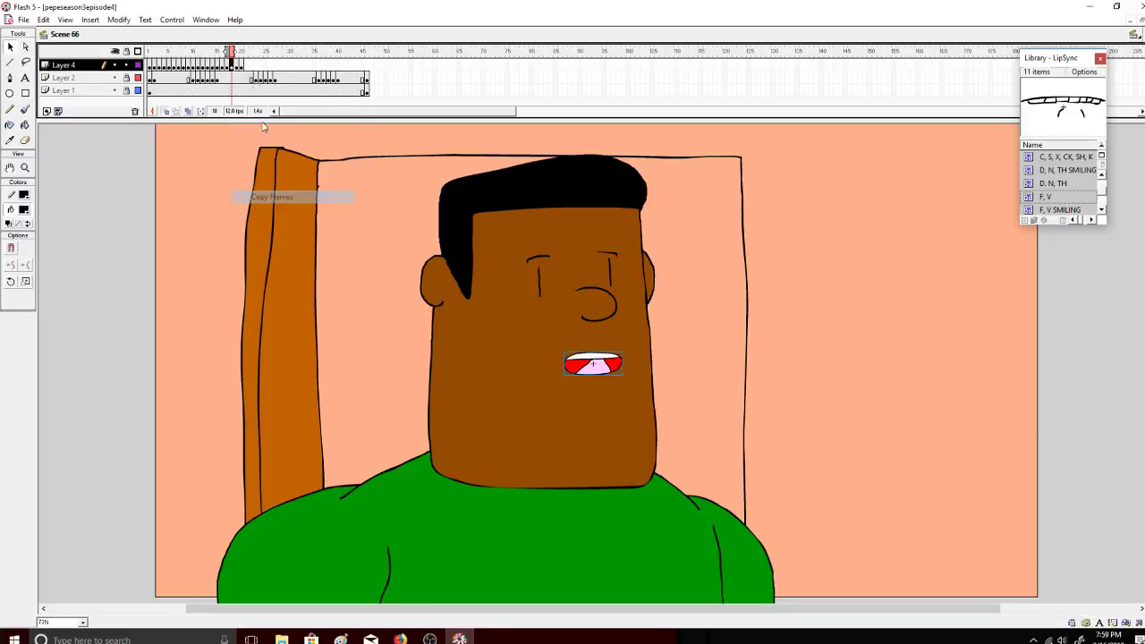
pyautogui.rightClick(243, 65)
pyautogui.click(277, 200)
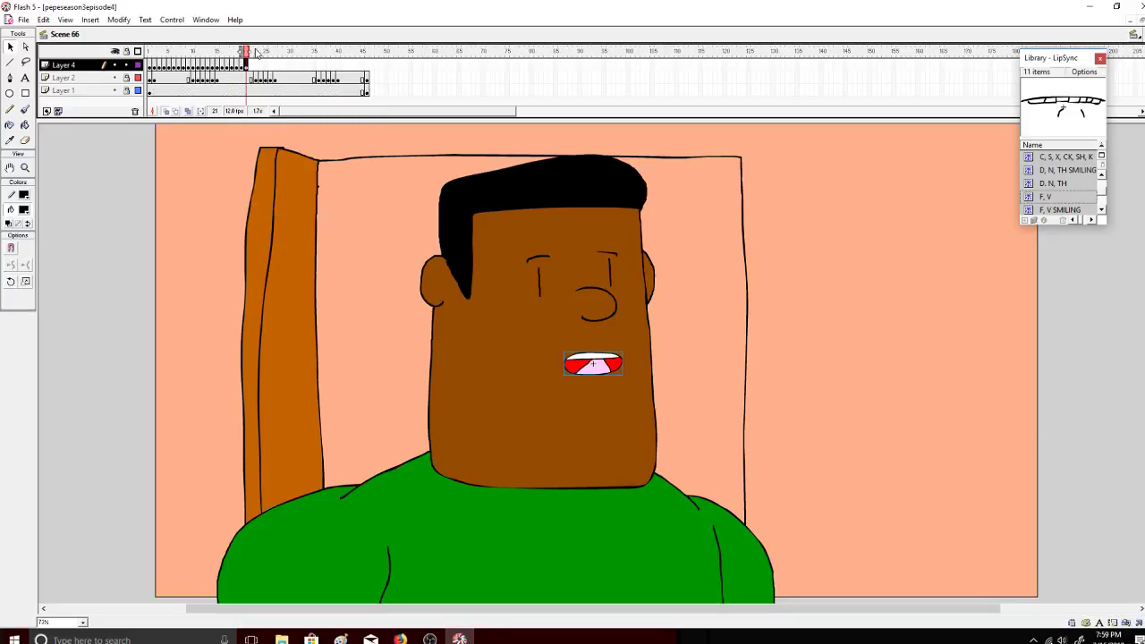
# Step: Copy the round open-mouth keyframe at frame 10 of Layer 4 and paste it at frame 22
pyautogui.click(228, 61)
pyautogui.moveTo(228, 61); pyautogui.dragTo(190, 52)
pyautogui.rightClick(193, 64)
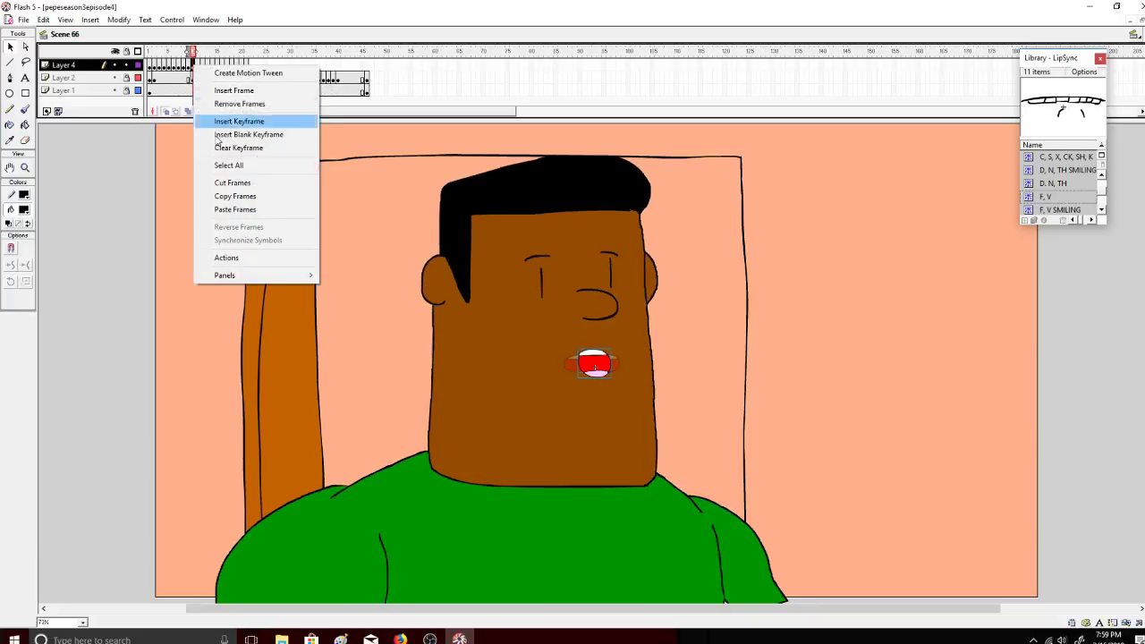
pyautogui.click(223, 193)
pyautogui.rightClick(251, 64)
pyautogui.click(288, 209)
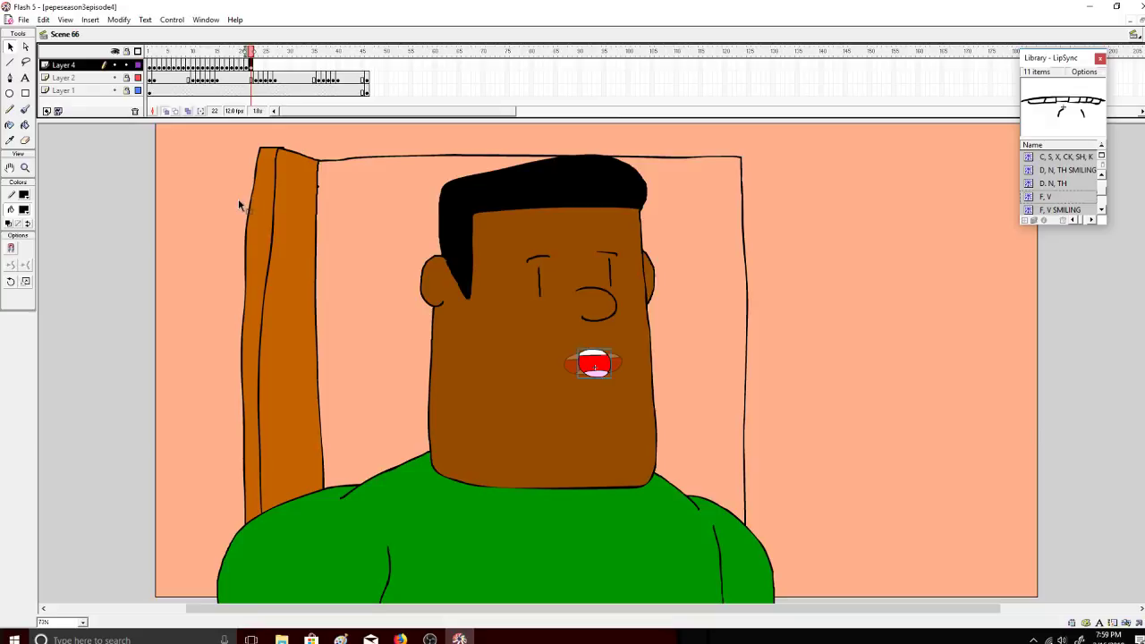
# Step: Copy the open-mouth keyframe at frame 19 of Layer 4 and paste it at frame 23
pyautogui.moveTo(251, 55); pyautogui.dragTo(238, 61)
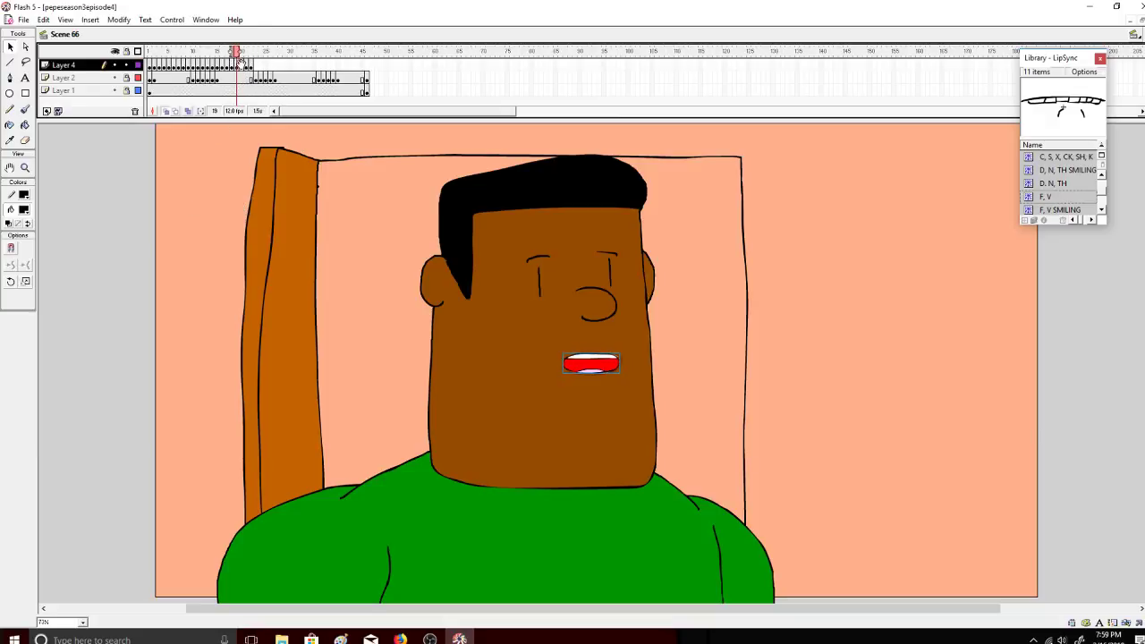
pyautogui.rightClick(238, 64)
pyautogui.click(267, 195)
pyautogui.rightClick(256, 67)
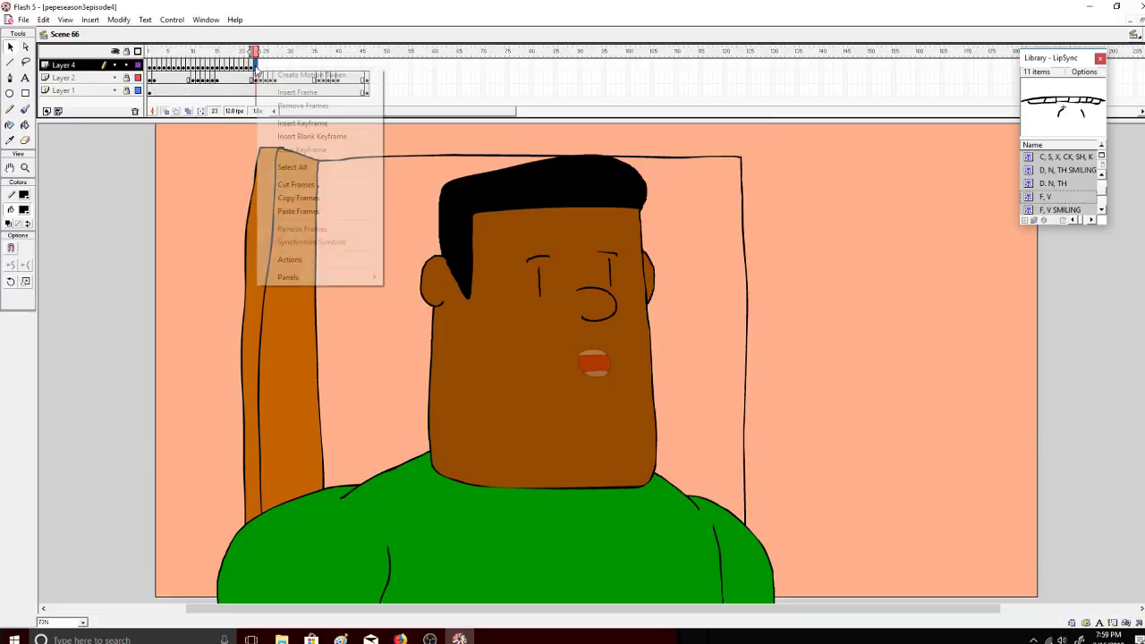
pyautogui.click(298, 211)
# Step: Copy the clenched-teeth mouth keyframe at frame 11 of Layer 4 to frame 24 and shift the mouth slightly left and down
pyautogui.moveTo(265, 54); pyautogui.dragTo(197, 52)
pyautogui.rightClick(198, 65)
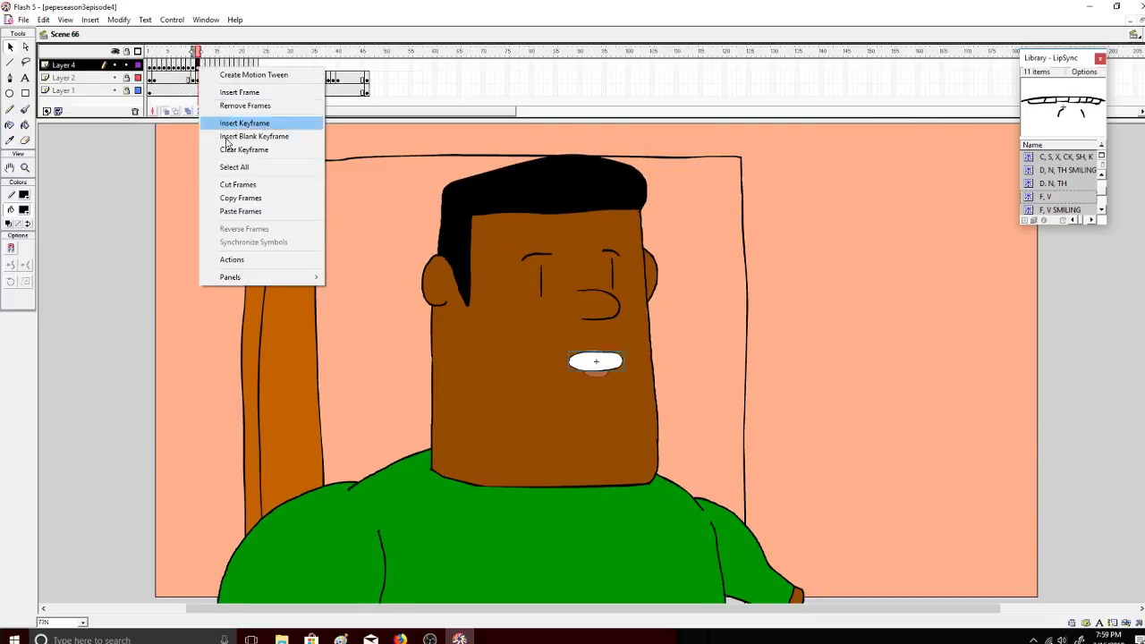
pyautogui.click(240, 196)
pyautogui.click(260, 66)
pyautogui.rightClick(259, 67)
pyautogui.click(295, 212)
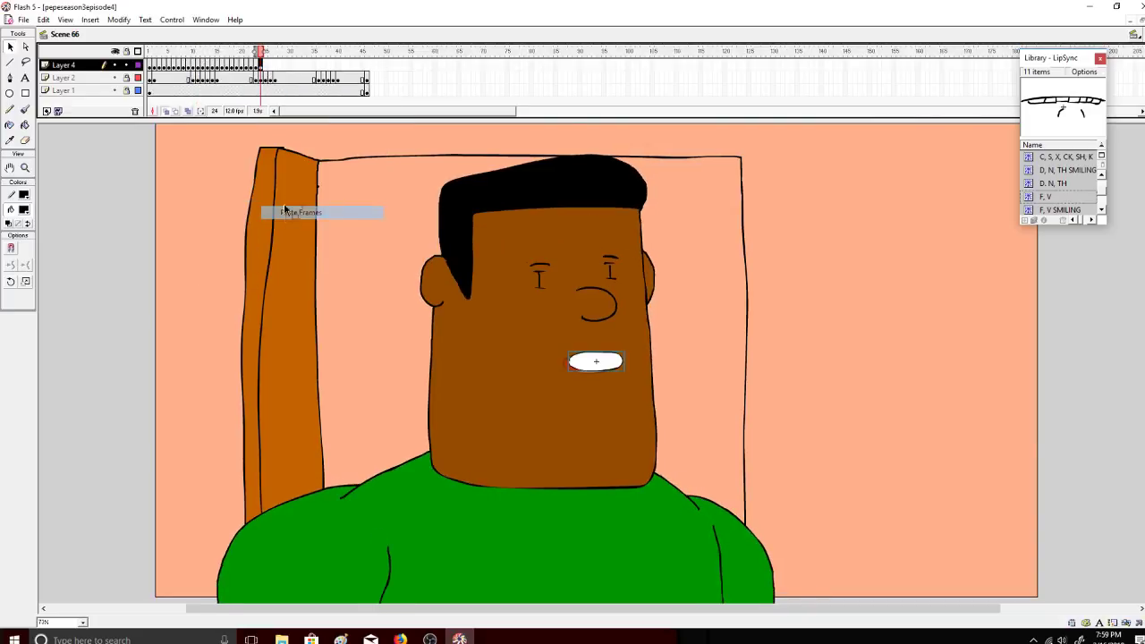
pyautogui.moveTo(599, 361); pyautogui.dragTo(593, 364)
# Step: Copy the narrowed open-mouth keyframe at frame 20 of Layer 4 and paste it at frame 25
pyautogui.moveTo(298, 59); pyautogui.dragTo(245, 68)
pyautogui.rightClick(244, 69)
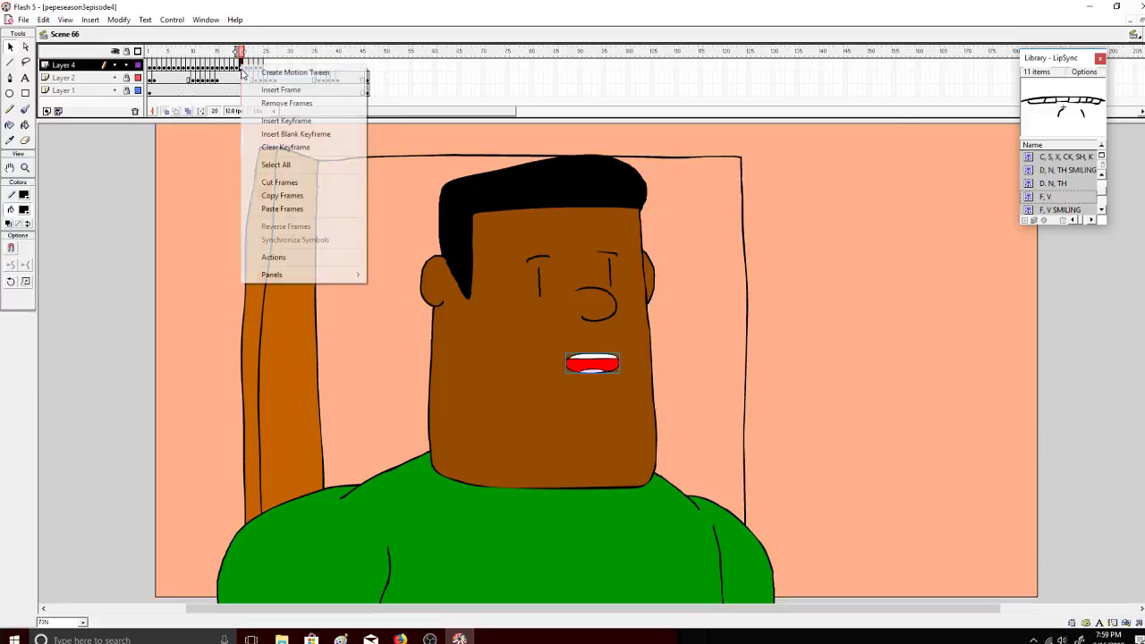
pyautogui.click(283, 184)
pyautogui.rightClick(266, 69)
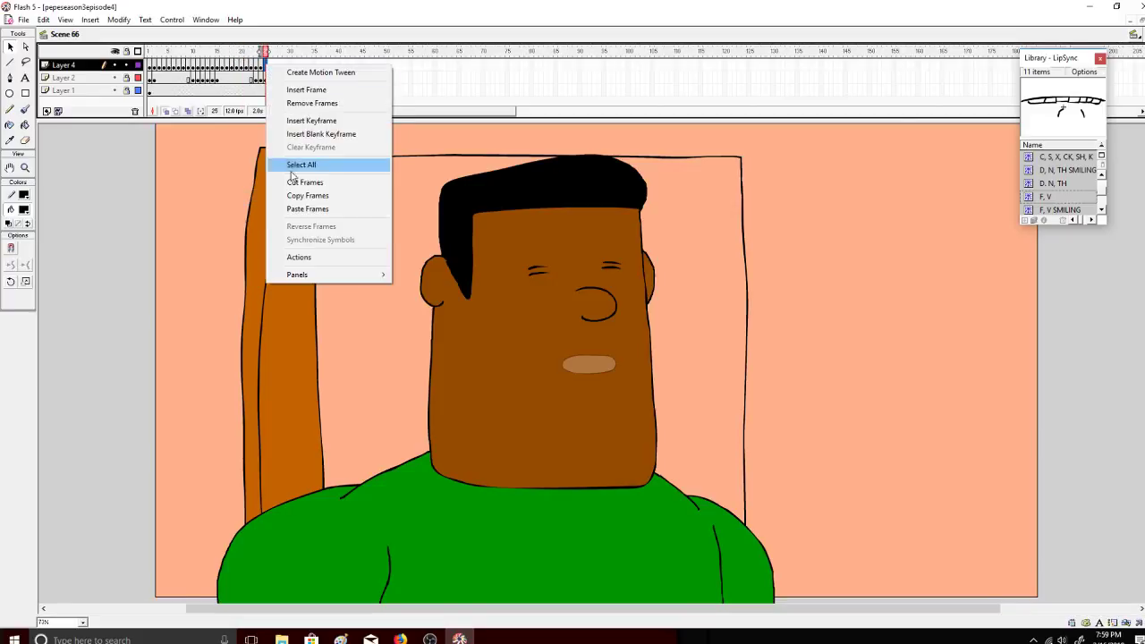
pyautogui.click(302, 208)
# Step: Copy the clenched-teeth mouth keyframe at frame 24 of Layer 4 to frame 26 and nudge the mouth slightly right
pyautogui.rightClick(261, 64)
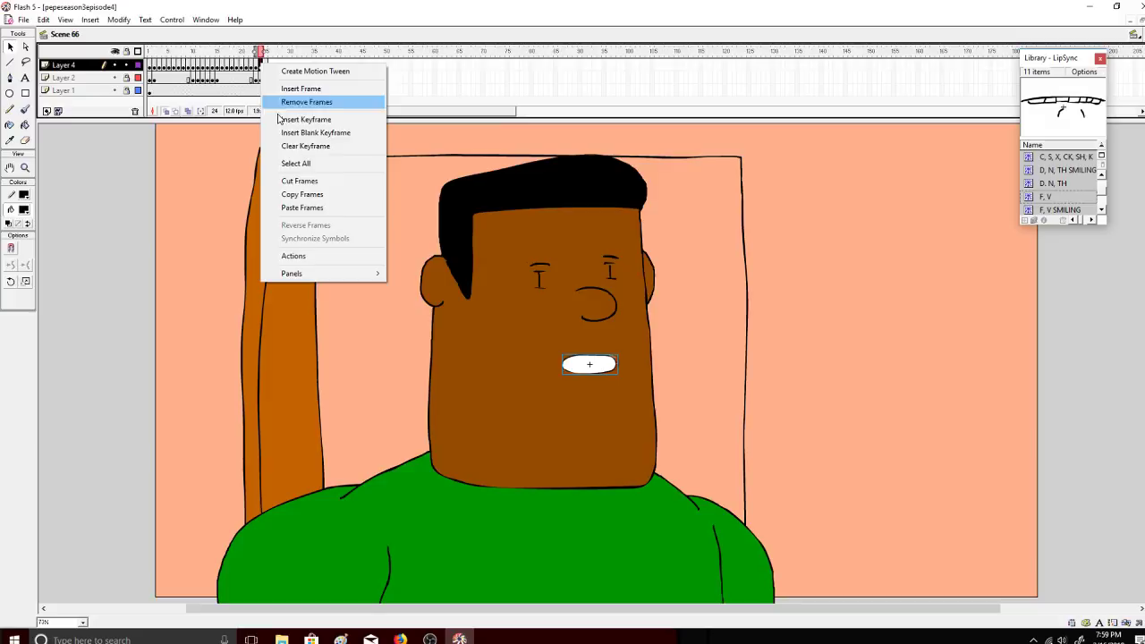
pyautogui.click(302, 194)
pyautogui.rightClick(269, 65)
pyautogui.click(296, 210)
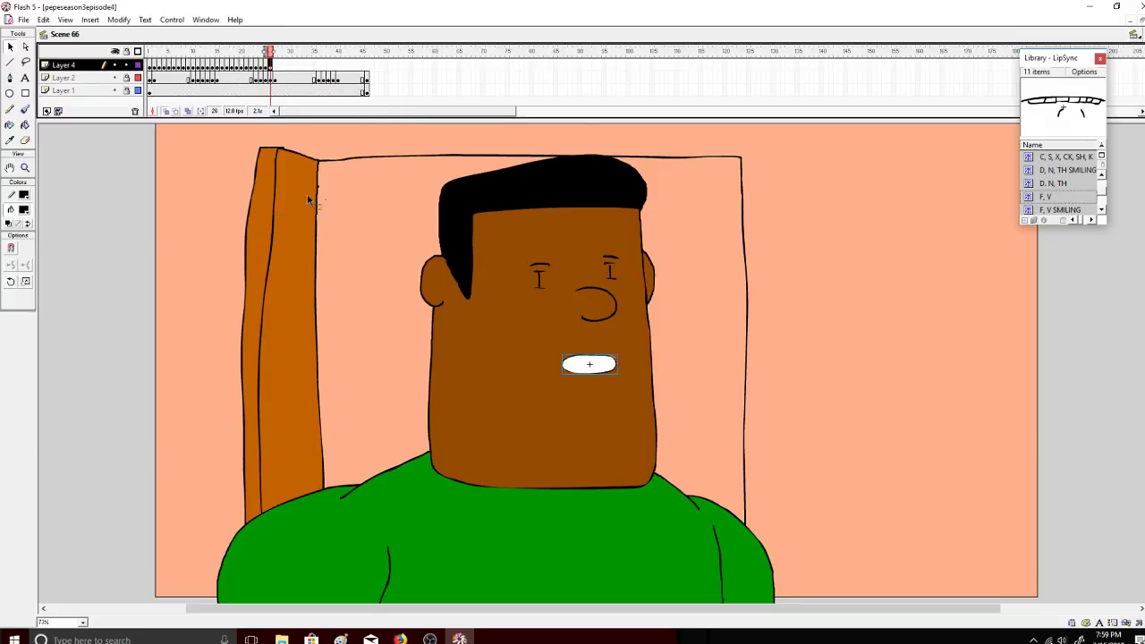
pyautogui.moveTo(590, 367); pyautogui.dragTo(590, 367)
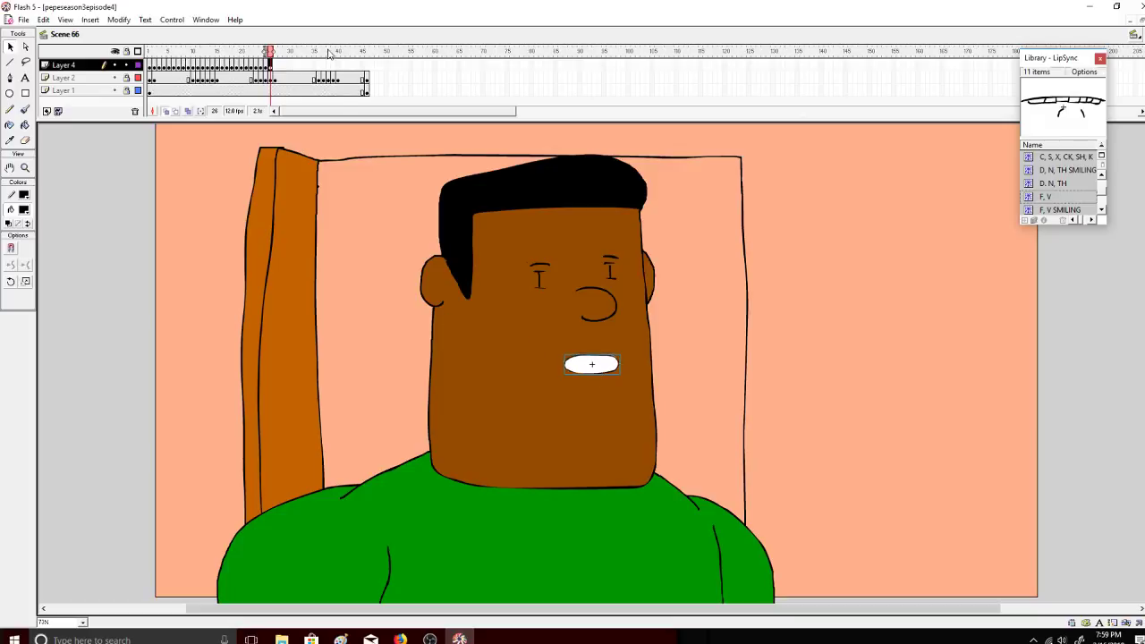
# Step: Copy the round open-mouth keyframe at frame 22 of Layer 4 and paste it at frame 27
pyautogui.moveTo(273, 56); pyautogui.dragTo(251, 57)
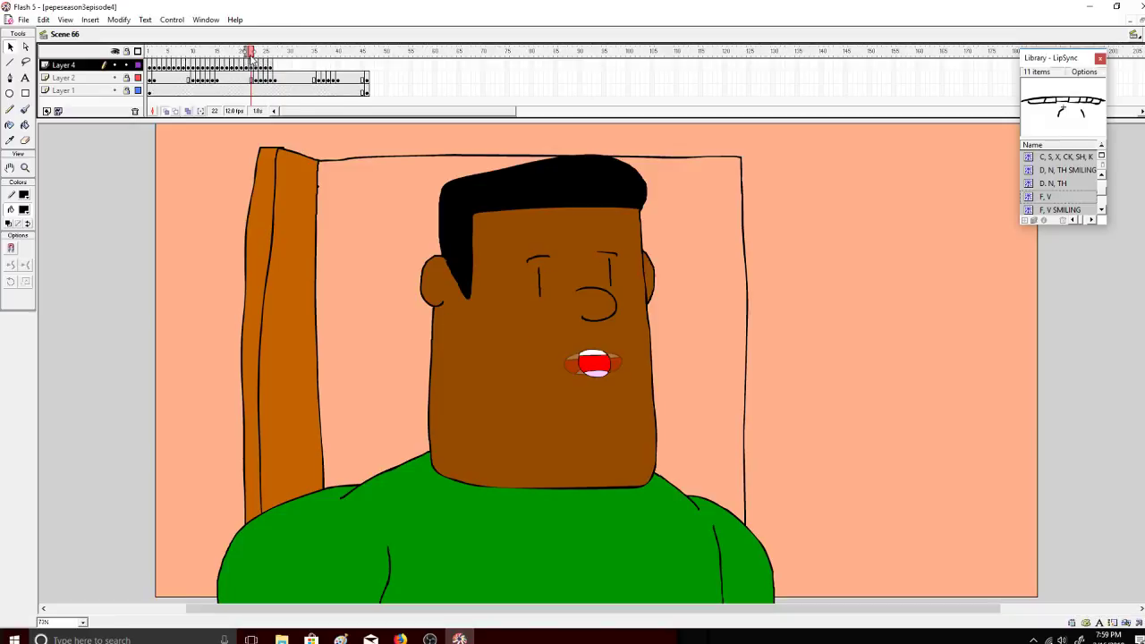
pyautogui.rightClick(251, 62)
pyautogui.click(288, 192)
pyautogui.rightClick(274, 63)
pyautogui.click(296, 207)
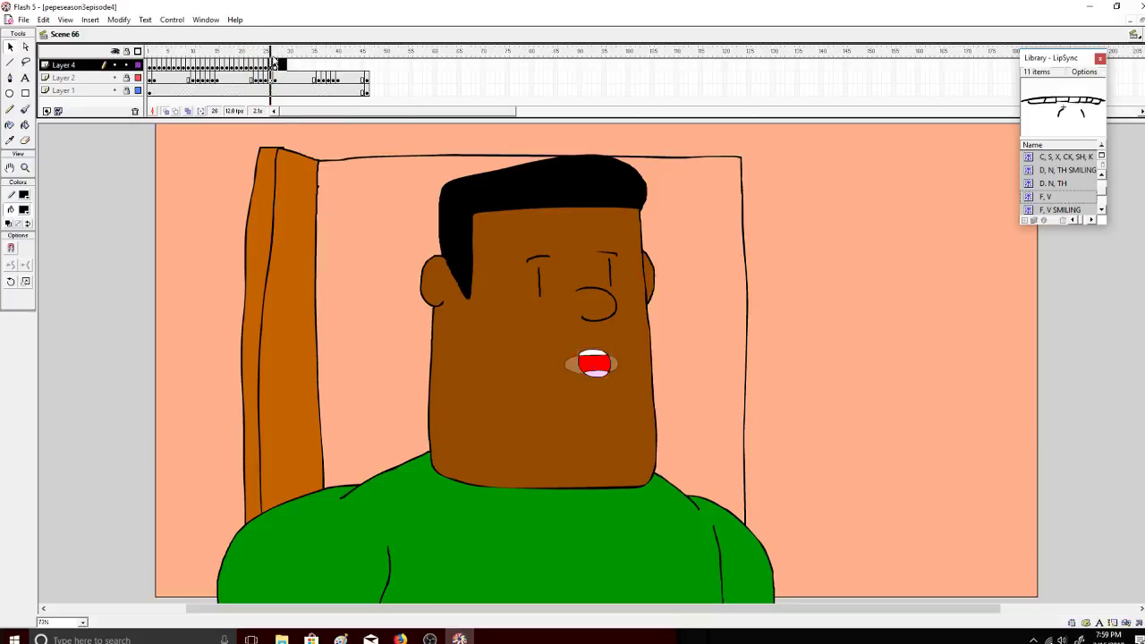
# Step: Copy the D, N, TH mouth keyframe at frame 21 of Layer 4 and paste it at frame 28
pyautogui.moveTo(274, 62); pyautogui.dragTo(246, 68)
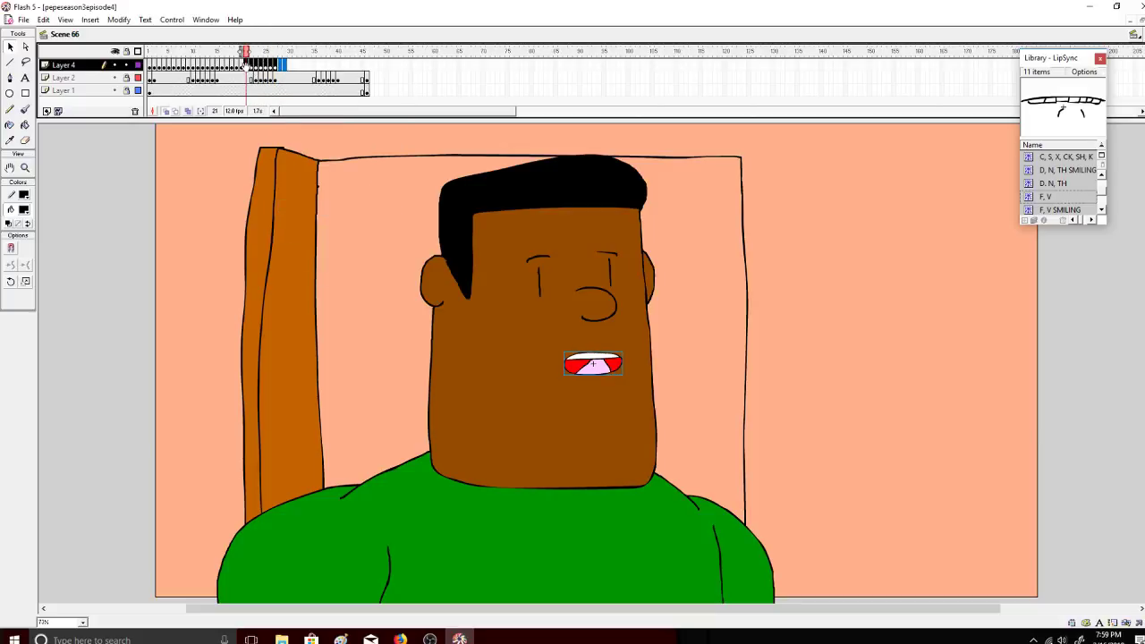
pyautogui.rightClick(247, 64)
pyautogui.click(268, 195)
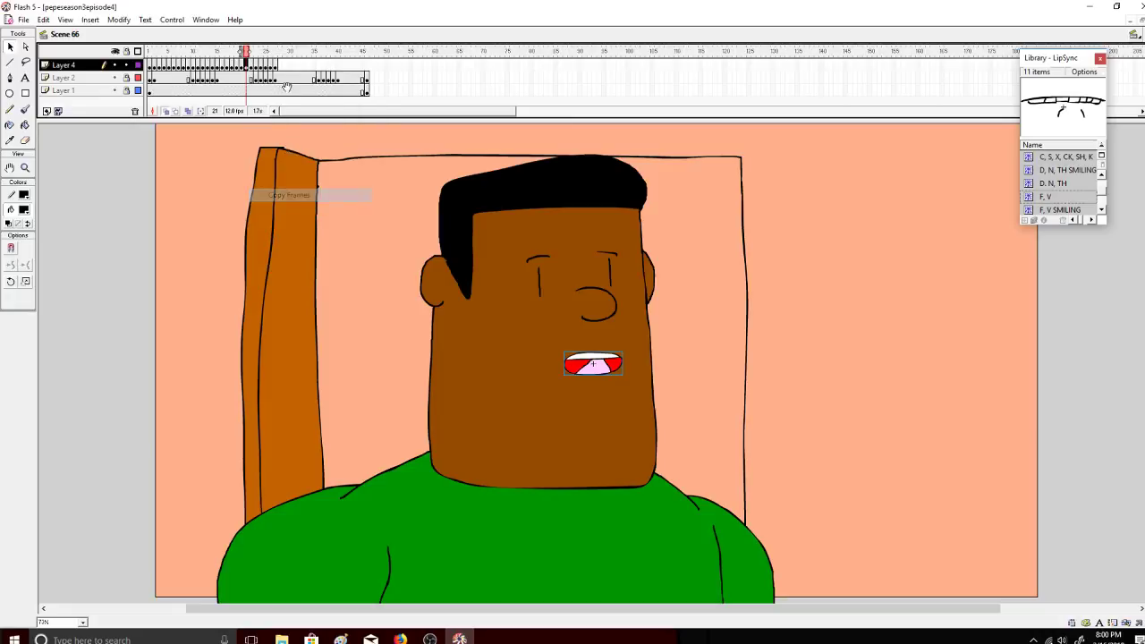
pyautogui.rightClick(283, 65)
pyautogui.rightClick(279, 66)
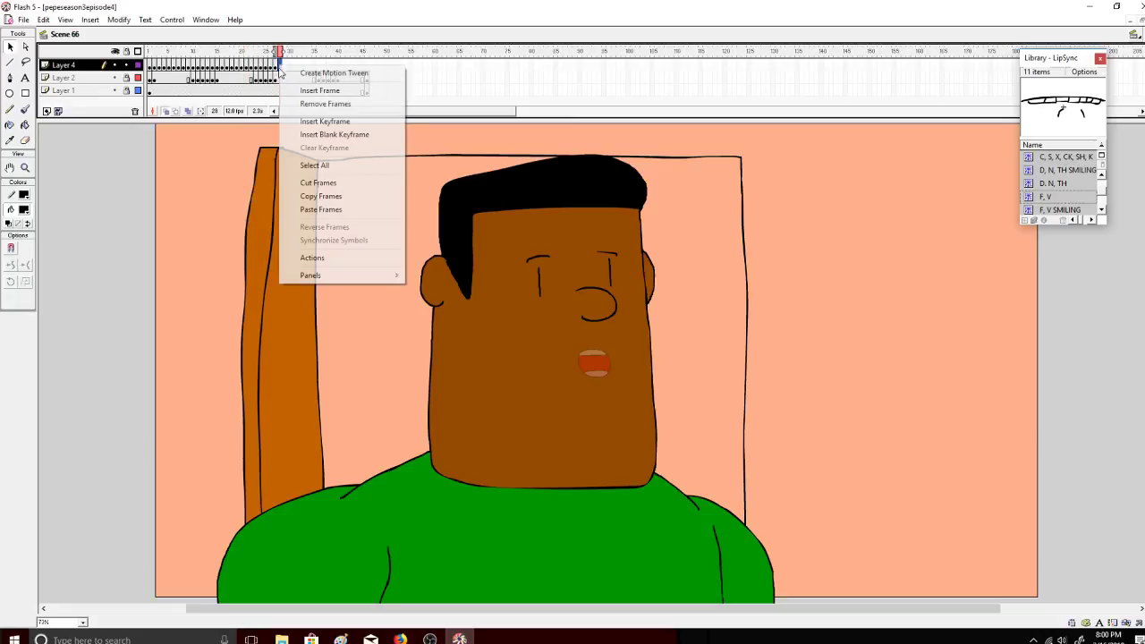
pyautogui.click(320, 210)
# Step: Insert a keyframe at frame 29 of Layer 4 and slightly adjust the width of the D, N, TH mouth
pyautogui.rightClick(286, 64)
pyautogui.click(299, 120)
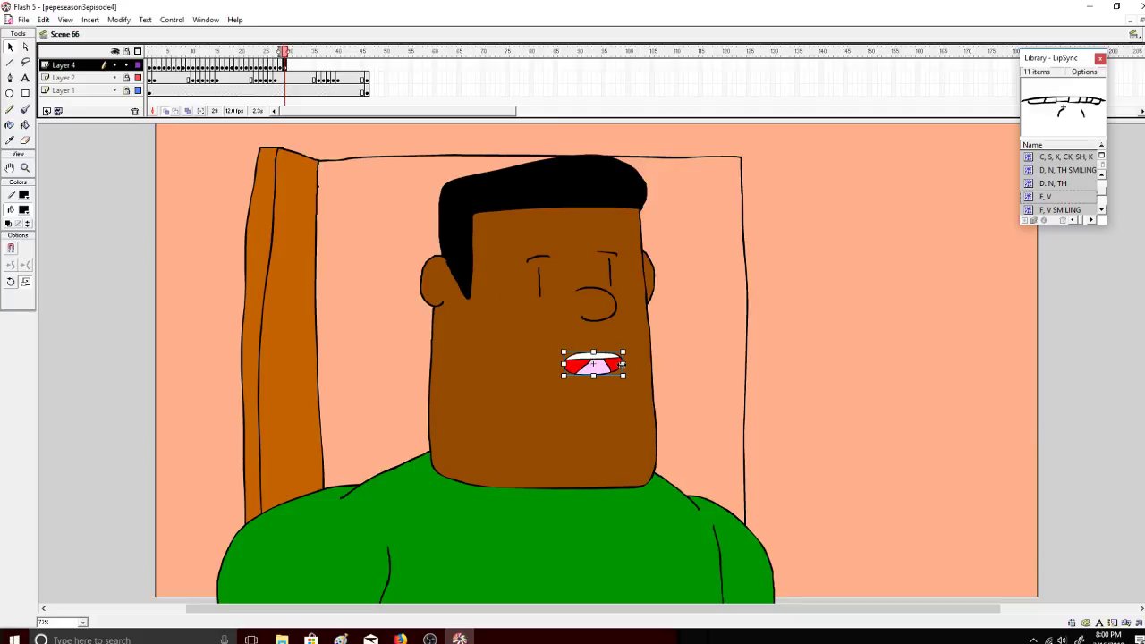
pyautogui.moveTo(622, 364); pyautogui.dragTo(624, 364)
# Step: Copy the open-mouth keyframe at frame 25 of Layer 4 and paste it at frame 30
pyautogui.moveTo(296, 56); pyautogui.dragTo(262, 56)
pyautogui.click(266, 66)
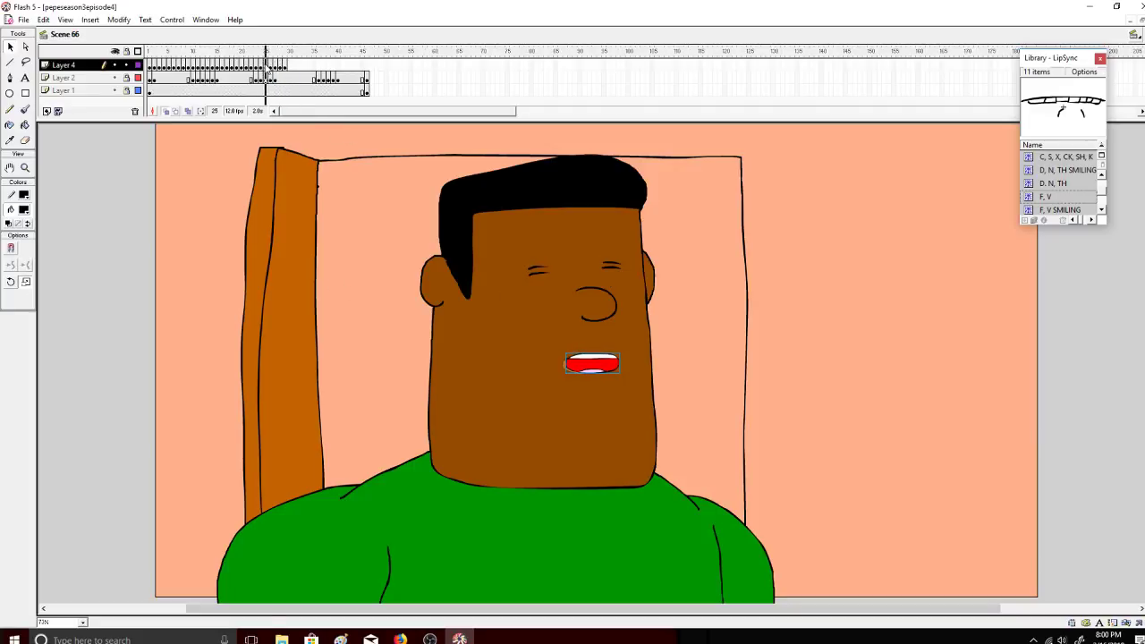
pyautogui.rightClick(268, 68)
pyautogui.click(303, 197)
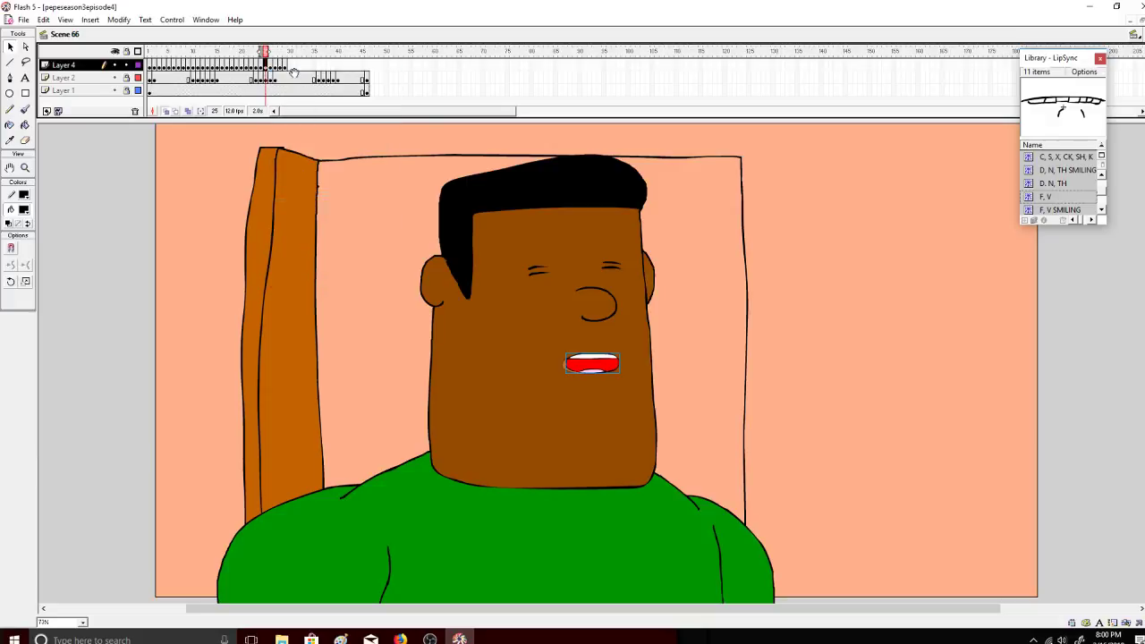
pyautogui.rightClick(288, 66)
pyautogui.click(327, 211)
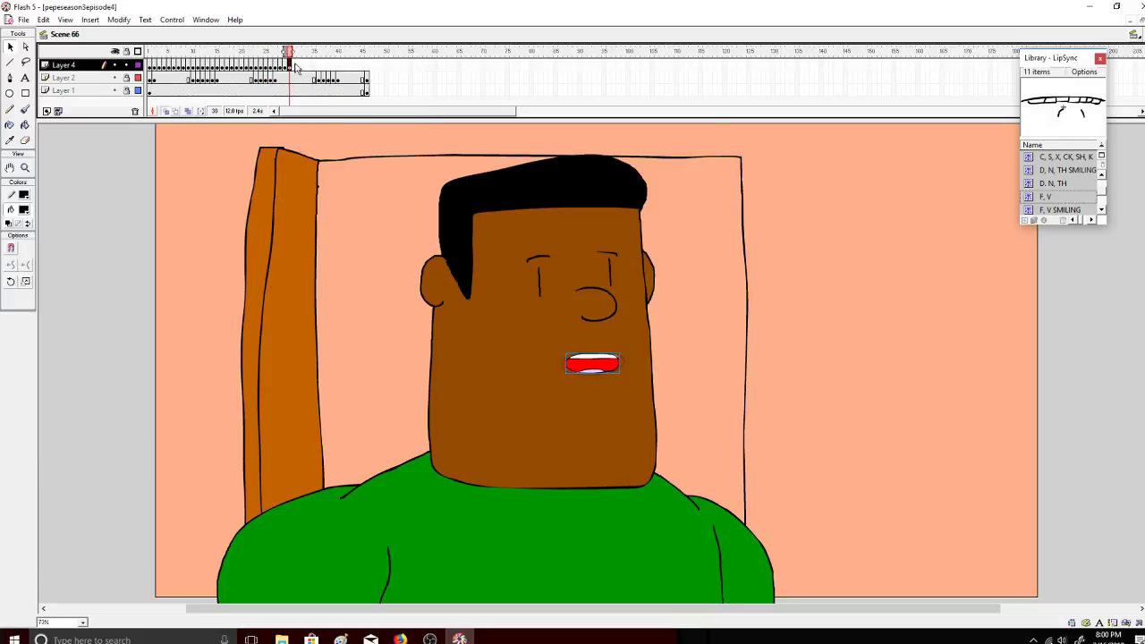
# Step: Insert a keyframe at frame 31 of Layer 4 and narrow the open mouth slightly
pyautogui.rightClick(294, 66)
pyautogui.click(323, 121)
pyautogui.click(26, 282)
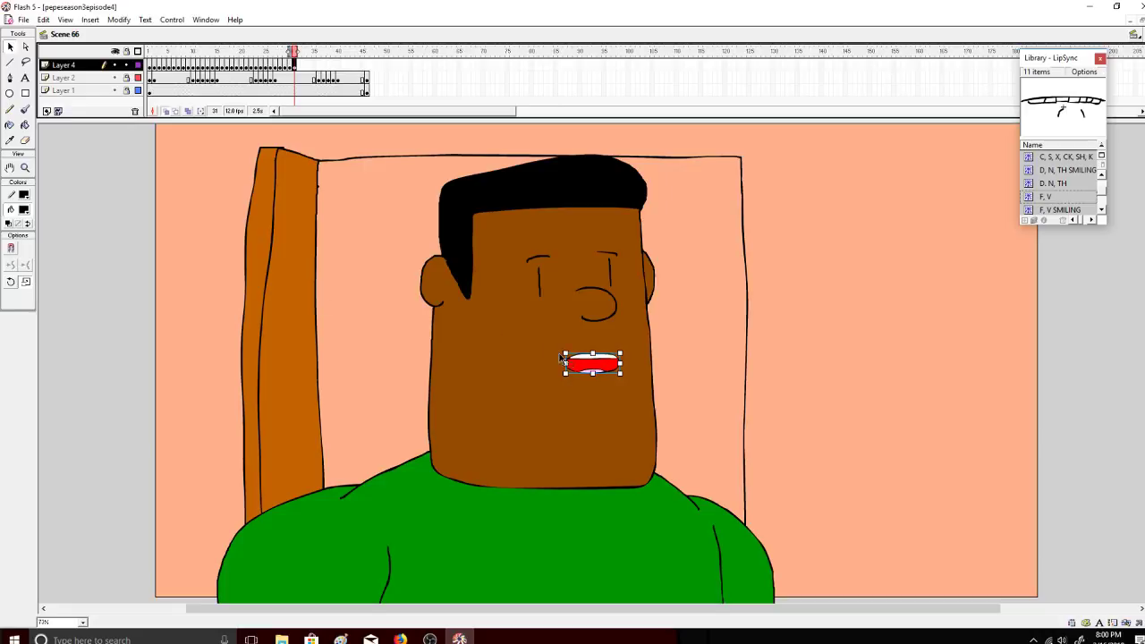
pyautogui.moveTo(617, 364); pyautogui.dragTo(616, 364)
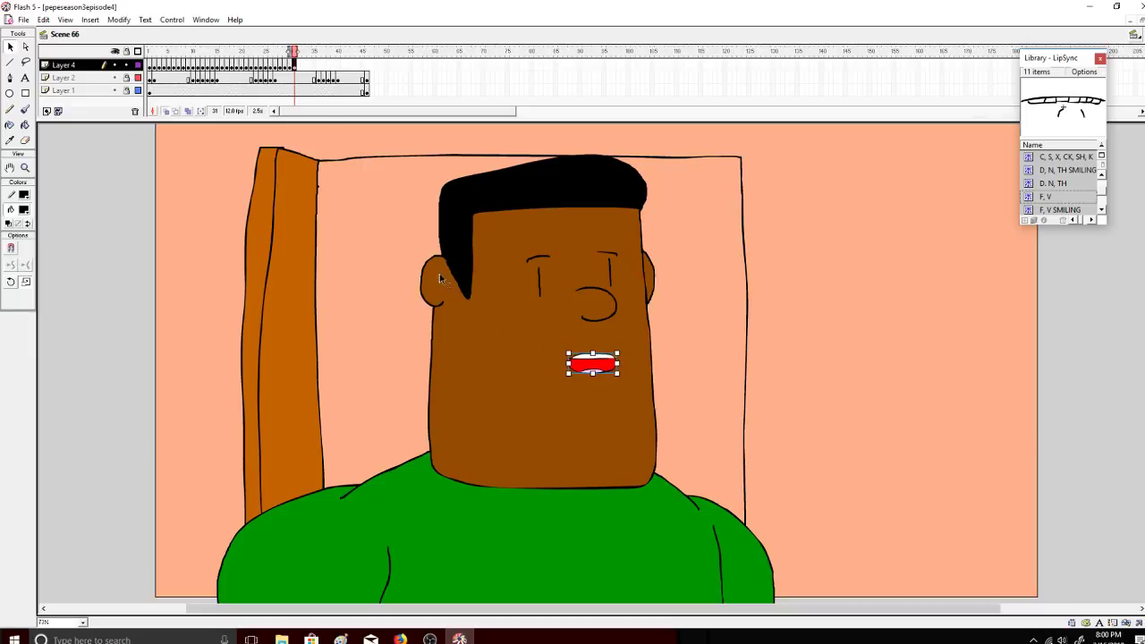
# Step: Copy the round open-mouth keyframe at frame 27 of Layer 4 and paste it at frame 32
pyautogui.moveTo(313, 59); pyautogui.dragTo(278, 61)
pyautogui.rightClick(278, 61)
pyautogui.click(313, 194)
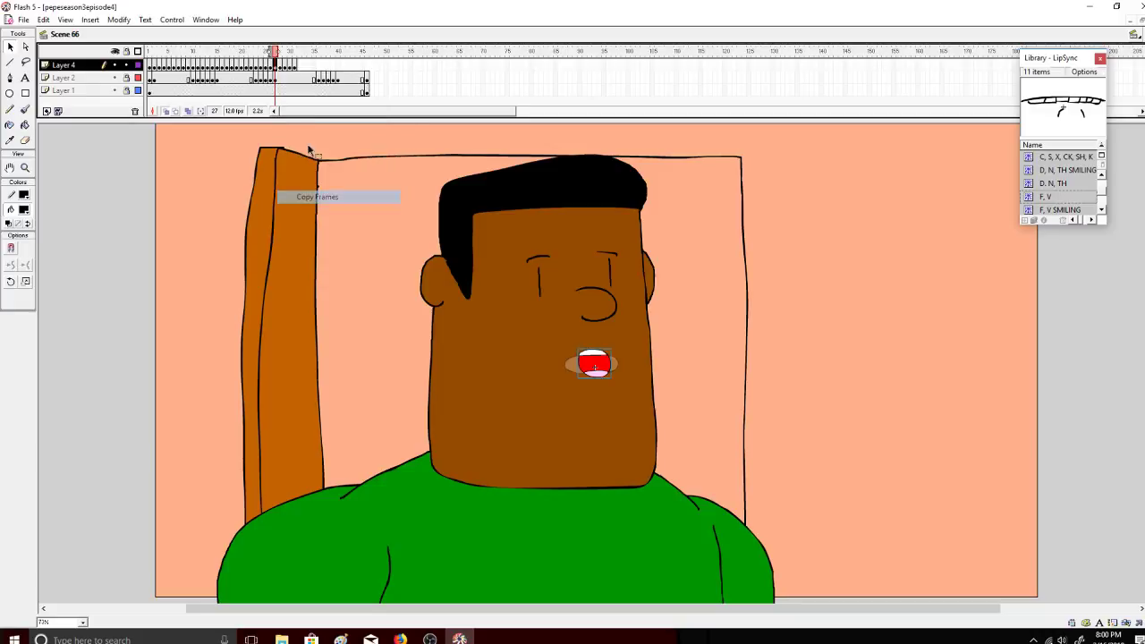
pyautogui.rightClick(299, 64)
pyautogui.click(341, 209)
# Step: Copy the closed-mouth line keyframe at frame 1 of Layer 4 and paste it at frame 33
pyautogui.moveTo(301, 59); pyautogui.dragTo(157, 66)
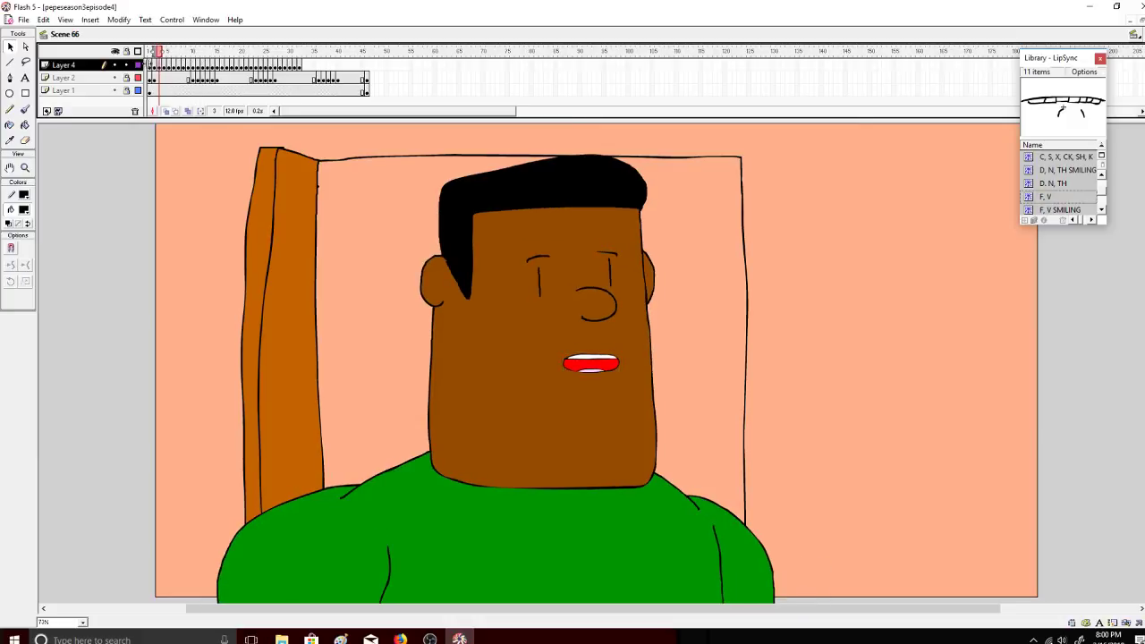
pyautogui.rightClick(148, 68)
pyautogui.click(217, 197)
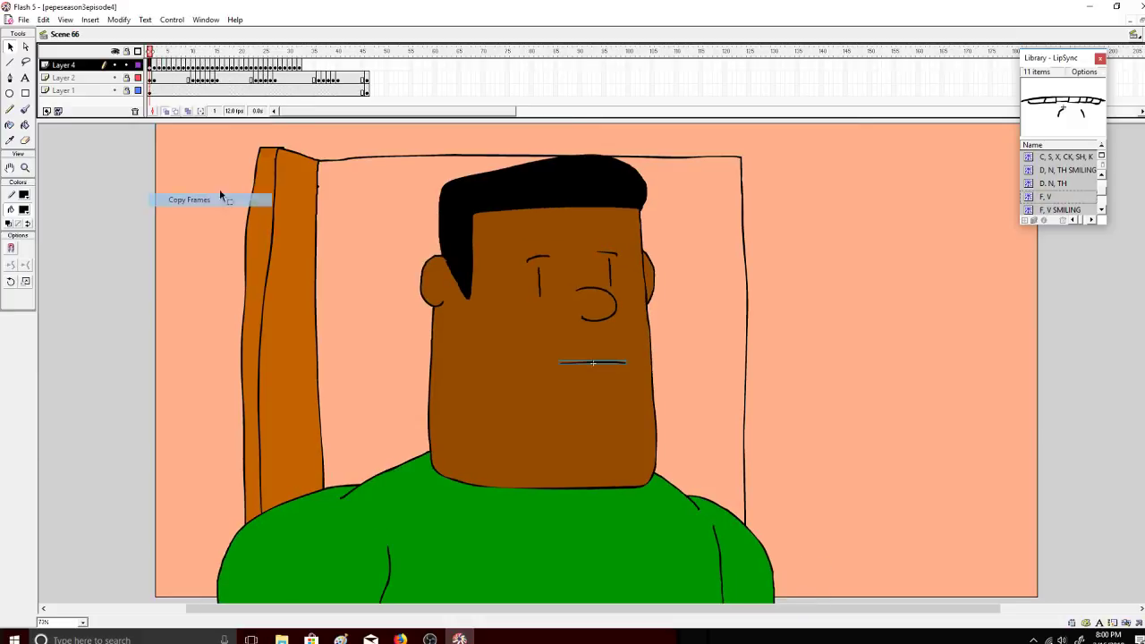
pyautogui.rightClick(310, 70)
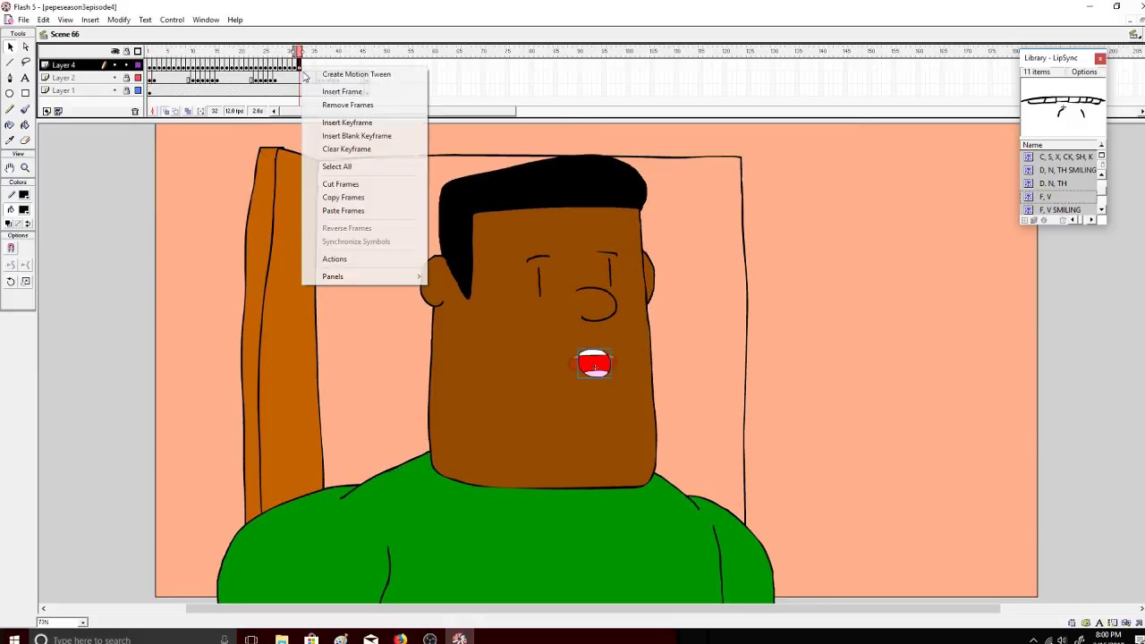
pyautogui.click(358, 210)
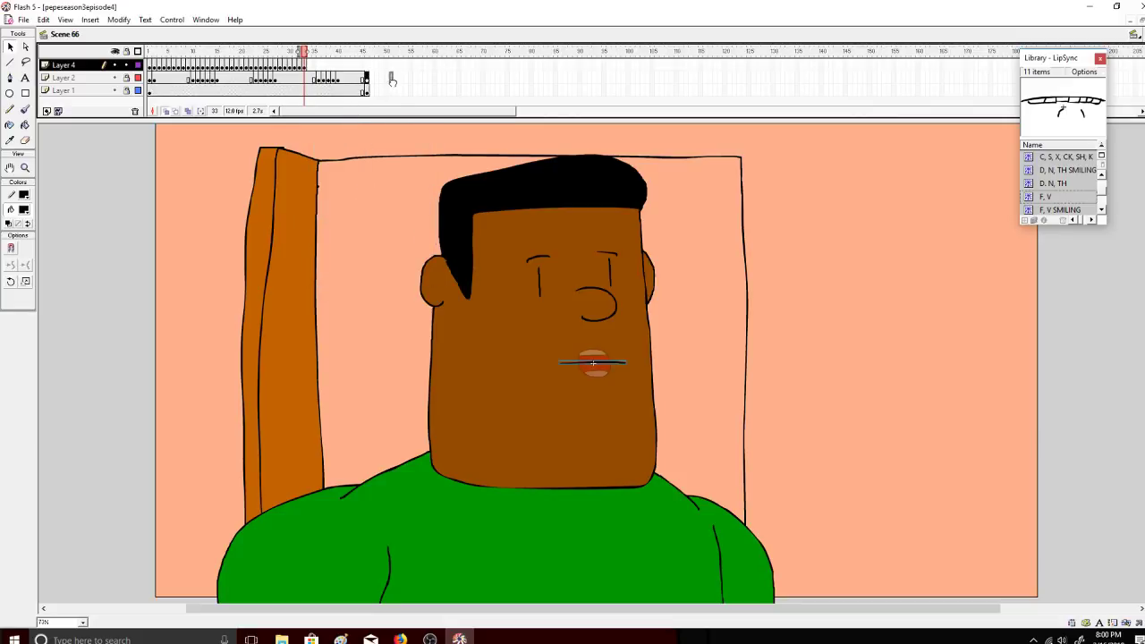
# Step: Extend Layer 2 and Layer 1 by moving their end keyframes to frame 55
pyautogui.moveTo(412, 79)
pyautogui.mouseDown()
pyautogui.moveTo(366, 81)
pyautogui.moveTo(395, 90)
pyautogui.mouseUp()
pyautogui.click(411, 92)
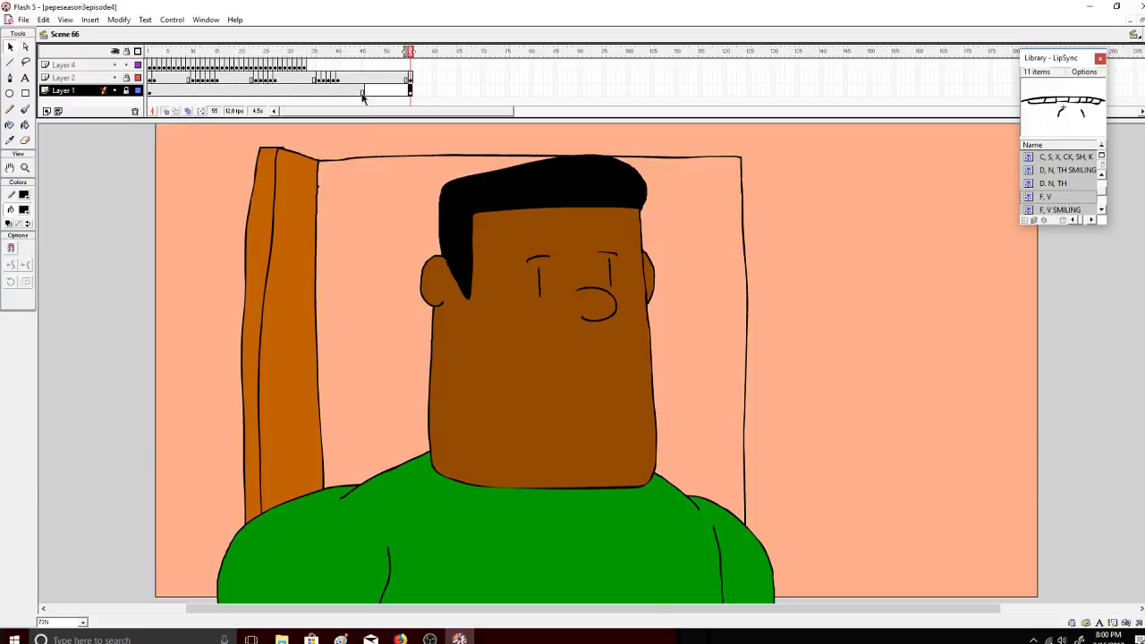
pyautogui.click(406, 79)
# Step: Insert a keyframe at frame 40 of Layer 4 to hold the closed mouth up to there
pyautogui.moveTo(404, 52); pyautogui.dragTo(310, 55)
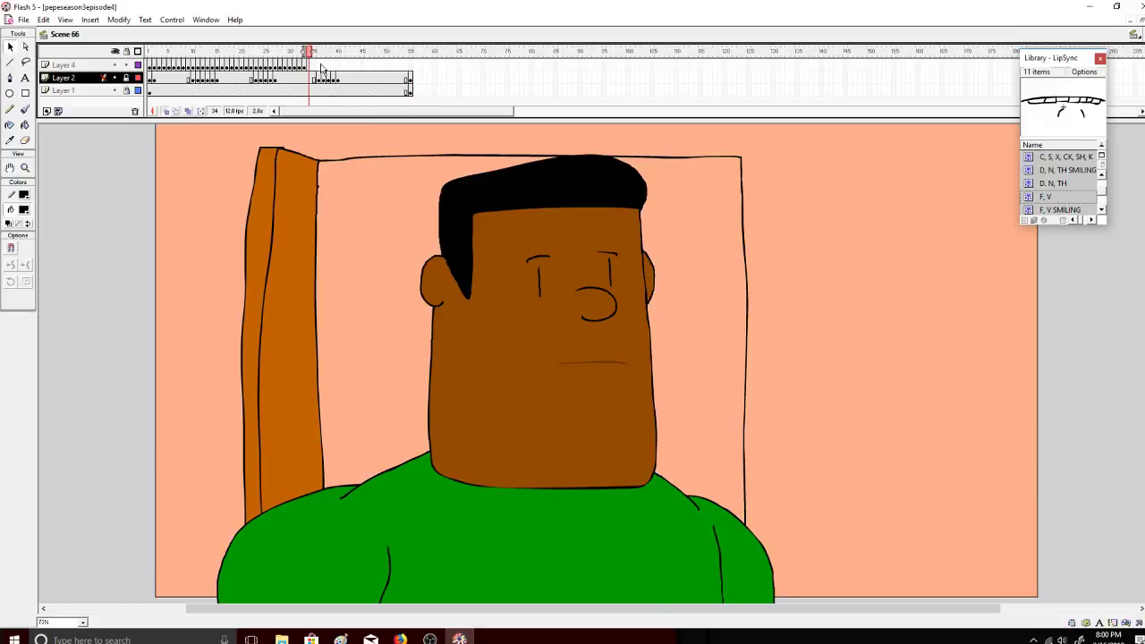
pyautogui.rightClick(339, 68)
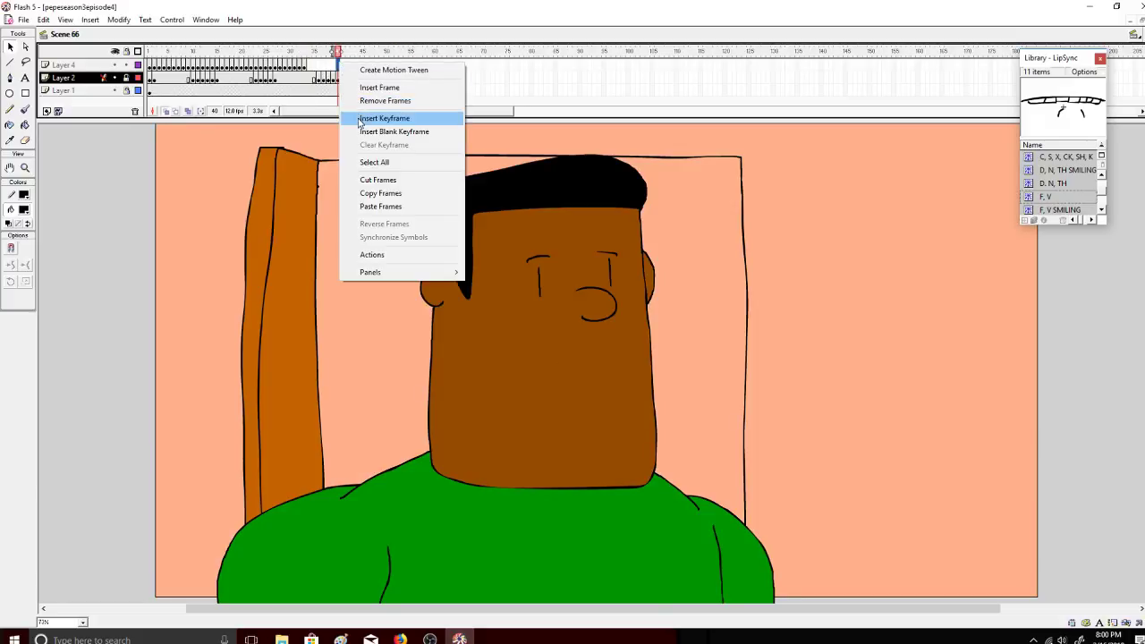
pyautogui.click(361, 120)
# Step: Shift the last group of eye keyframes on Layer 2 along the timeline to start at frame 41
pyautogui.click(320, 79)
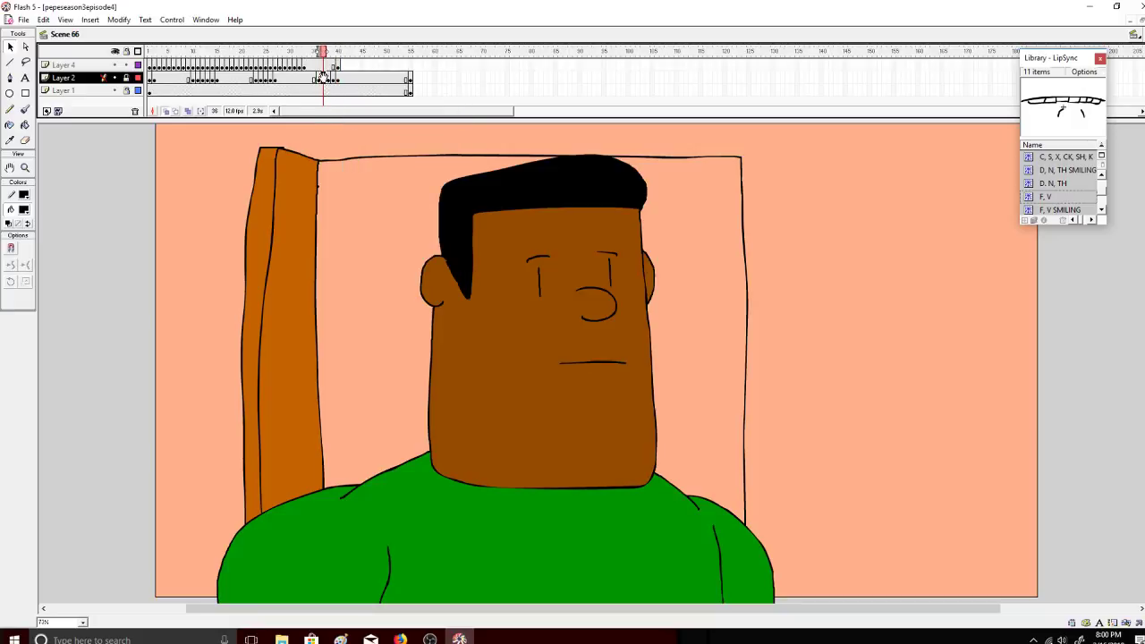
pyautogui.moveTo(327, 81); pyautogui.dragTo(338, 88)
pyautogui.moveTo(363, 81); pyautogui.dragTo(364, 80)
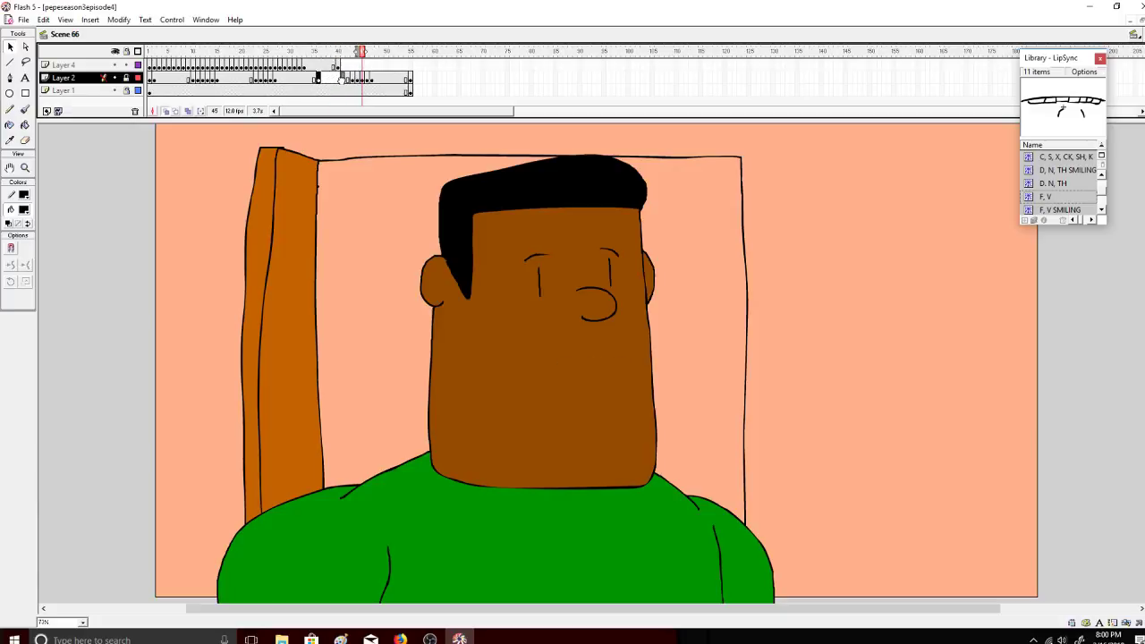
pyautogui.click(346, 79)
# Step: Play Scene 66 and scrub around frame 40 to check the lip-sync and keyframe timing
pyautogui.moveTo(368, 68); pyautogui.dragTo(314, 68)
pyautogui.click(172, 20)
pyautogui.click(184, 34)
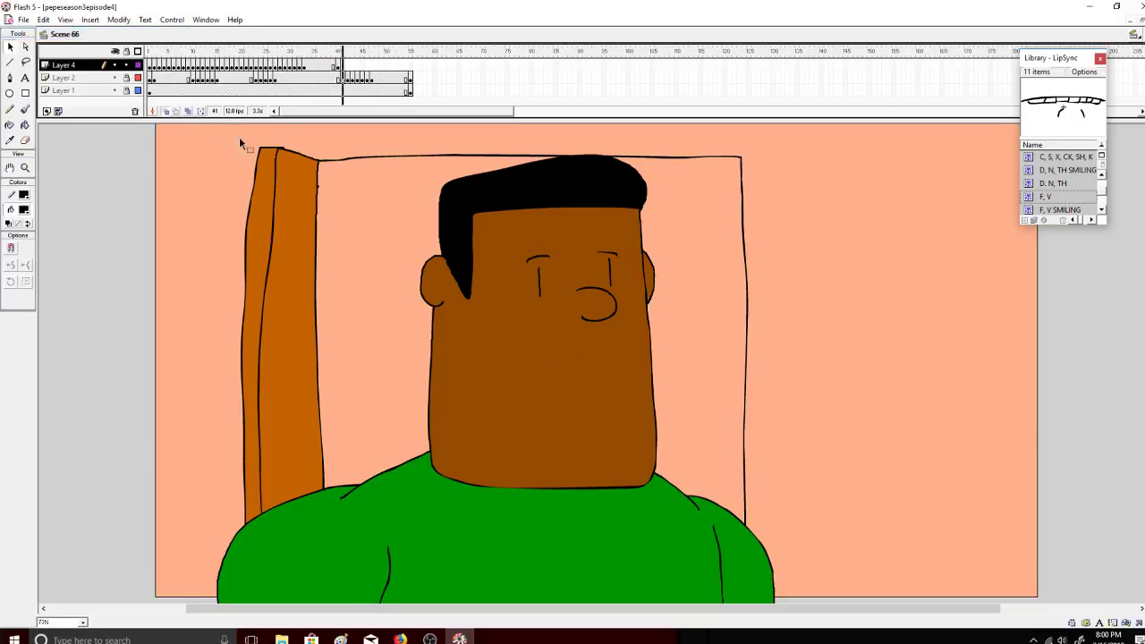
pyautogui.moveTo(346, 56)
pyautogui.mouseDown()
pyautogui.moveTo(331, 65)
pyautogui.moveTo(358, 73)
pyautogui.mouseUp()
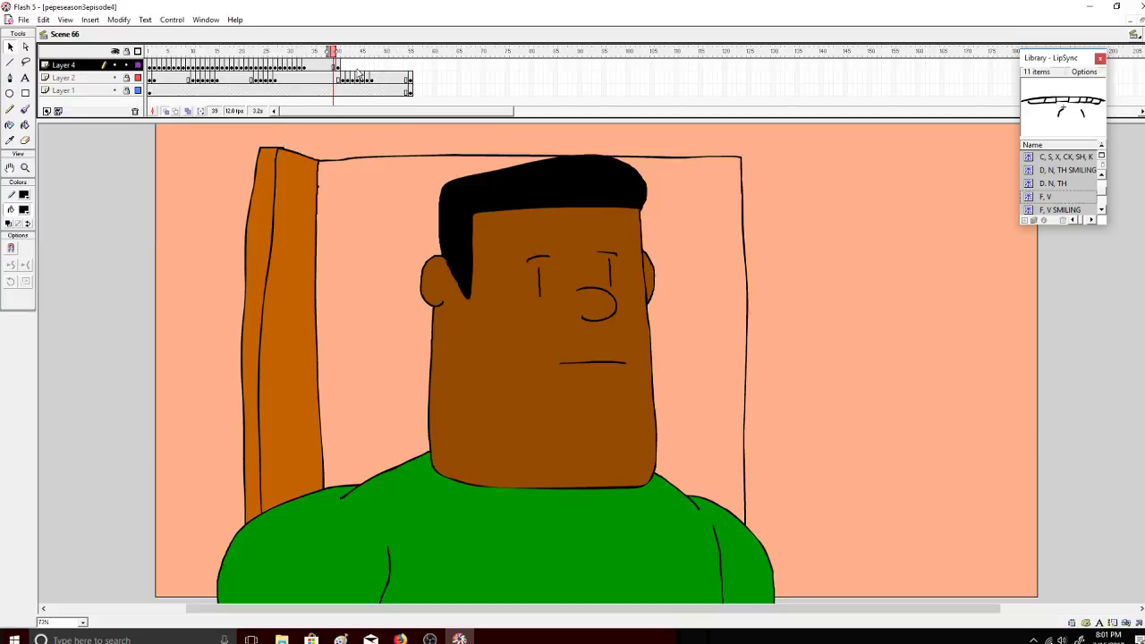
# Step: Extend Layer 2 and Layer 1 by moving their end keyframes to frame 62
pyautogui.click(411, 78)
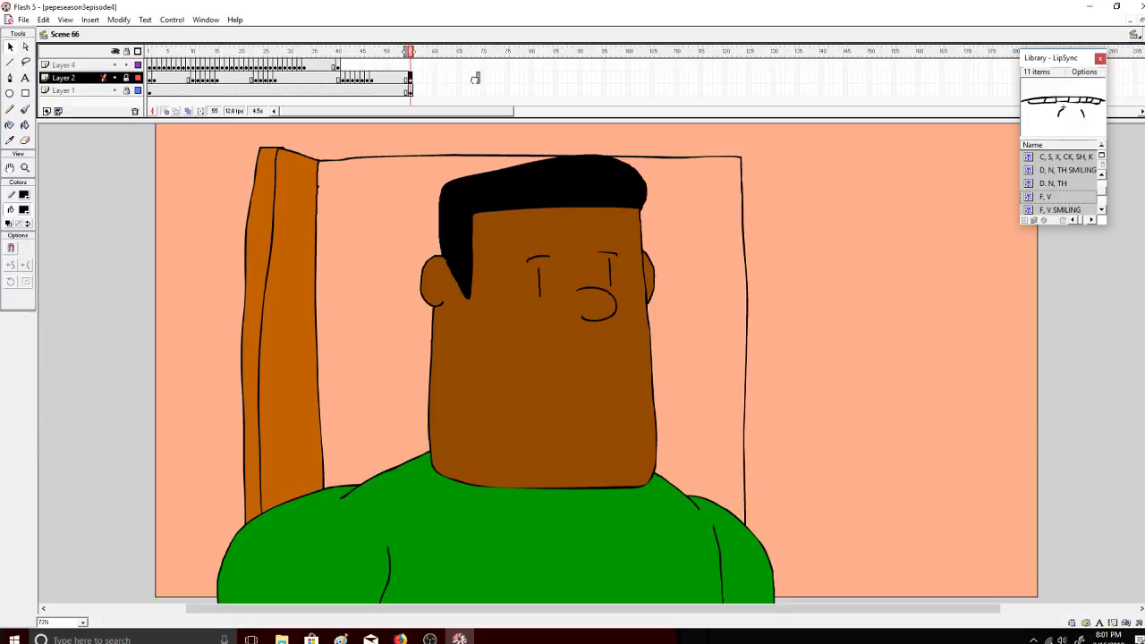
pyautogui.moveTo(444, 79); pyautogui.dragTo(444, 78)
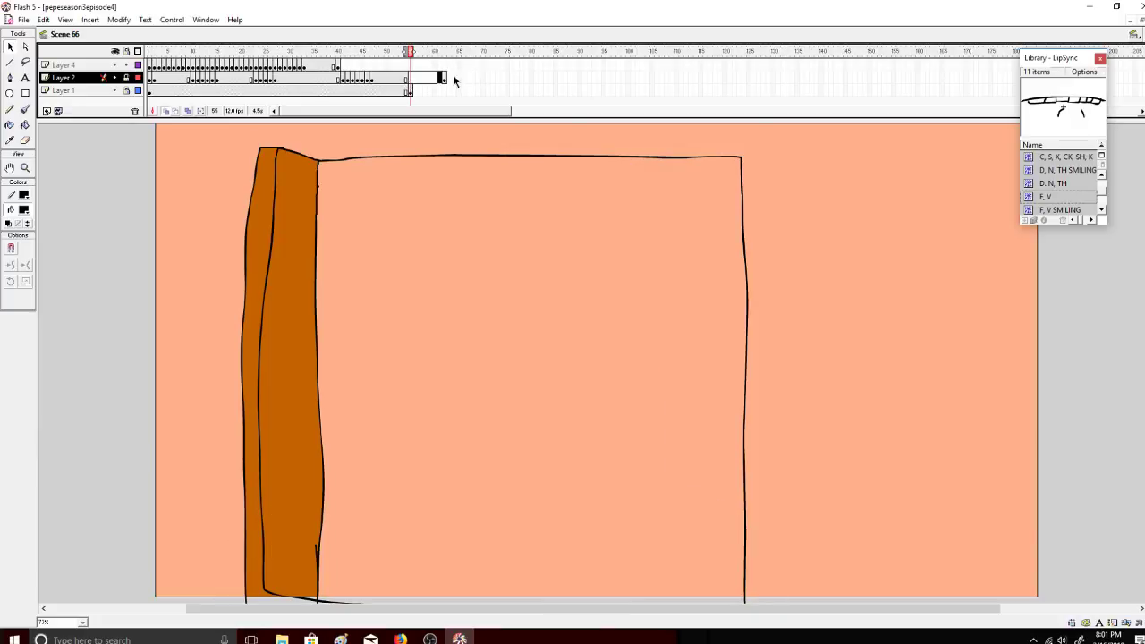
pyautogui.click(440, 78)
pyautogui.click(443, 91)
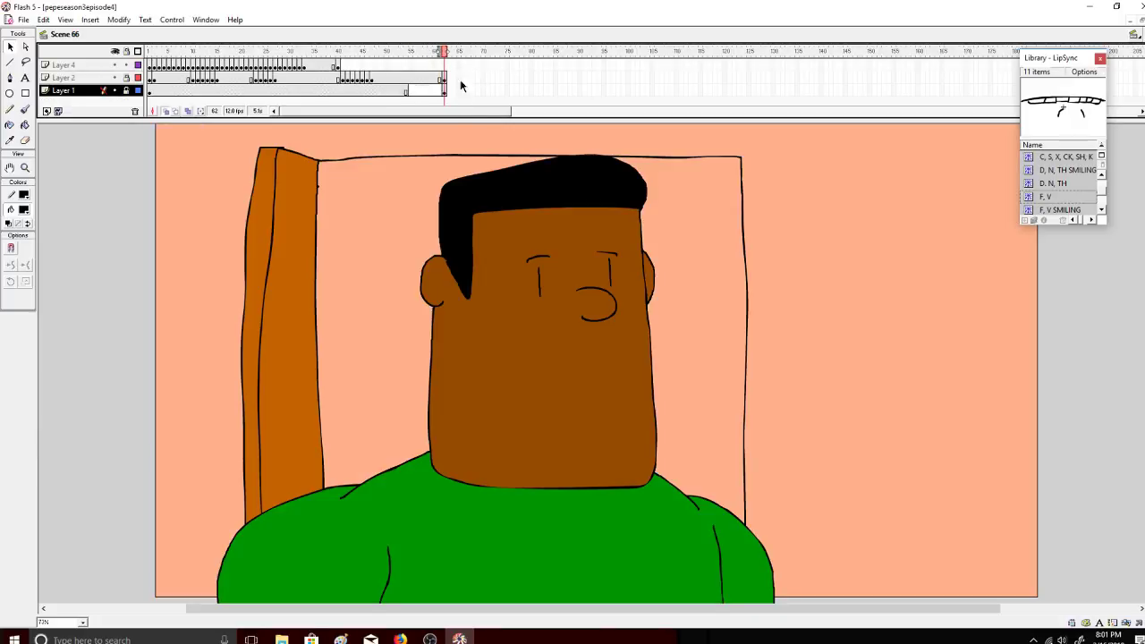
# Step: Check the live stream on the YouTube dashboard in Firefox and return to Flash
pyautogui.click(400, 639)
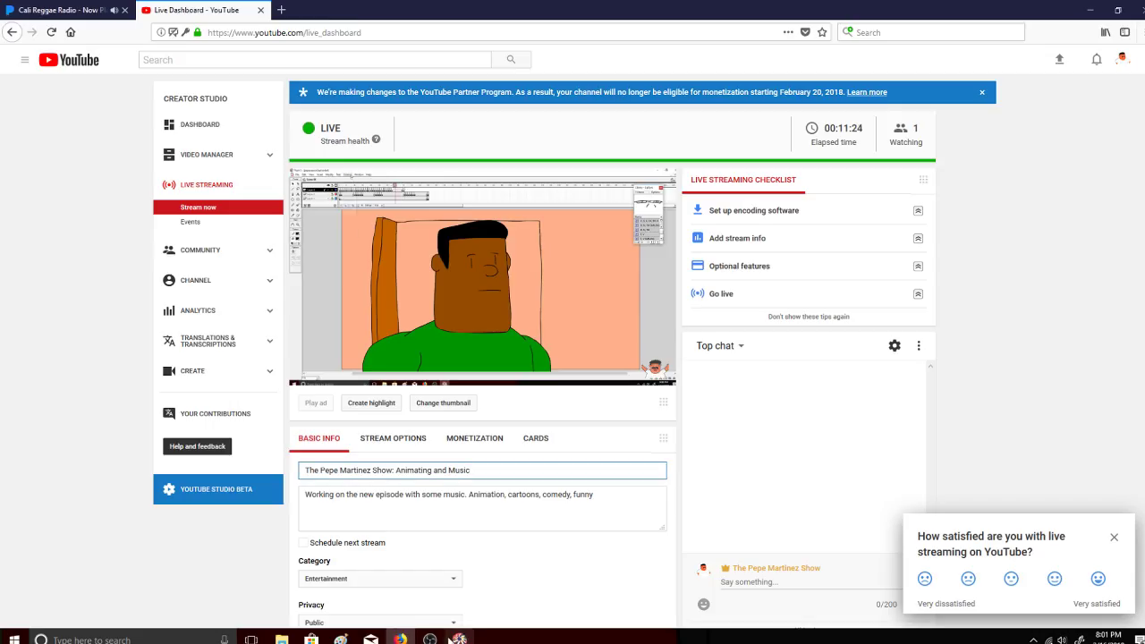
pyautogui.click(458, 639)
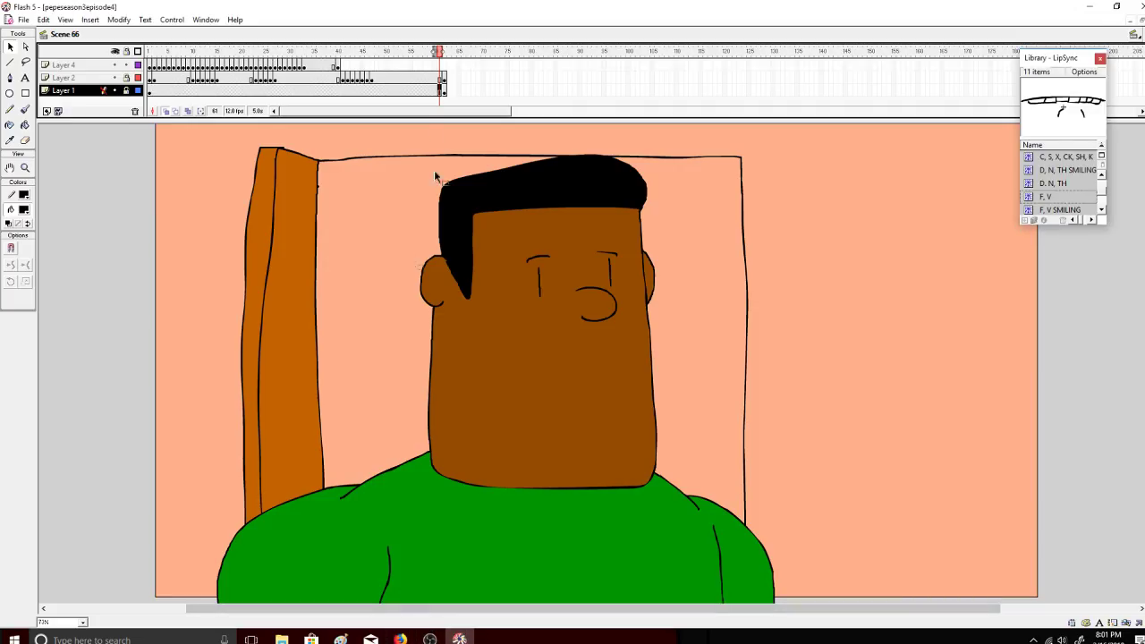
# Step: Move the eye keyframes at frames 45 to 47 of Layer 2 further along the timeline, ending around frame 55
pyautogui.moveTo(463, 51); pyautogui.dragTo(342, 54)
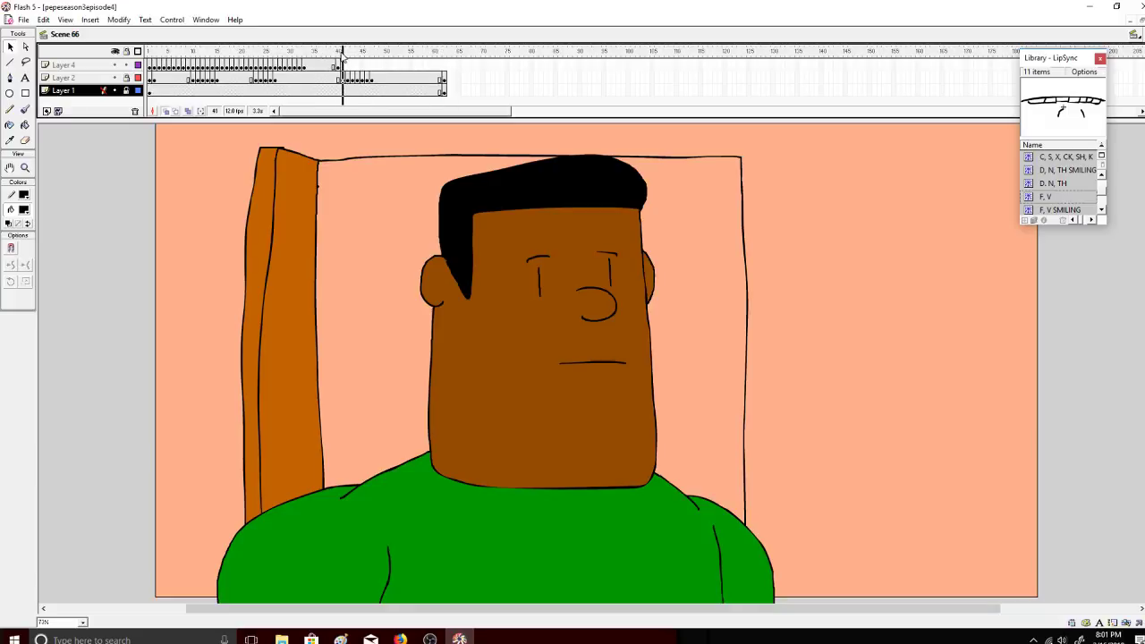
pyautogui.click(352, 78)
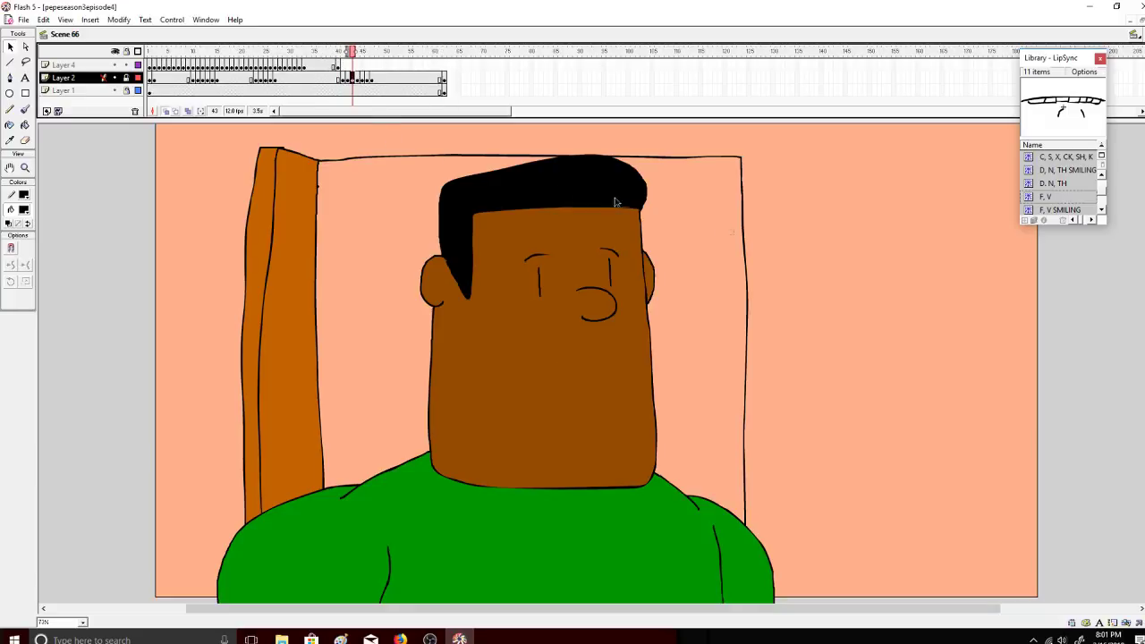
pyautogui.scroll(-3, 596, 362)
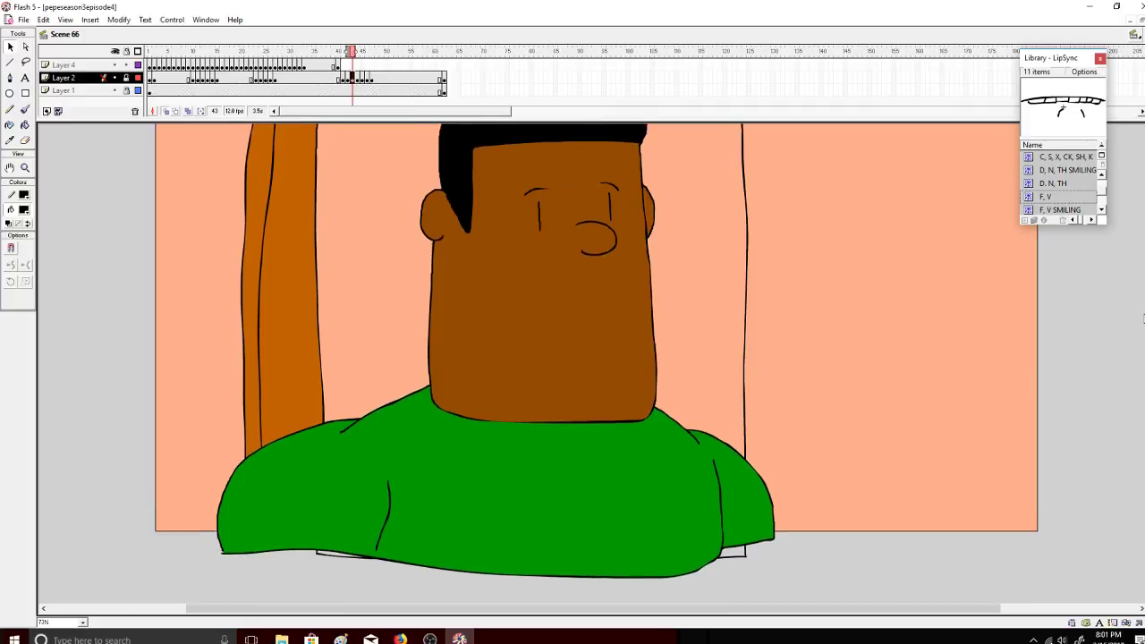
pyautogui.scroll(1, 596, 362)
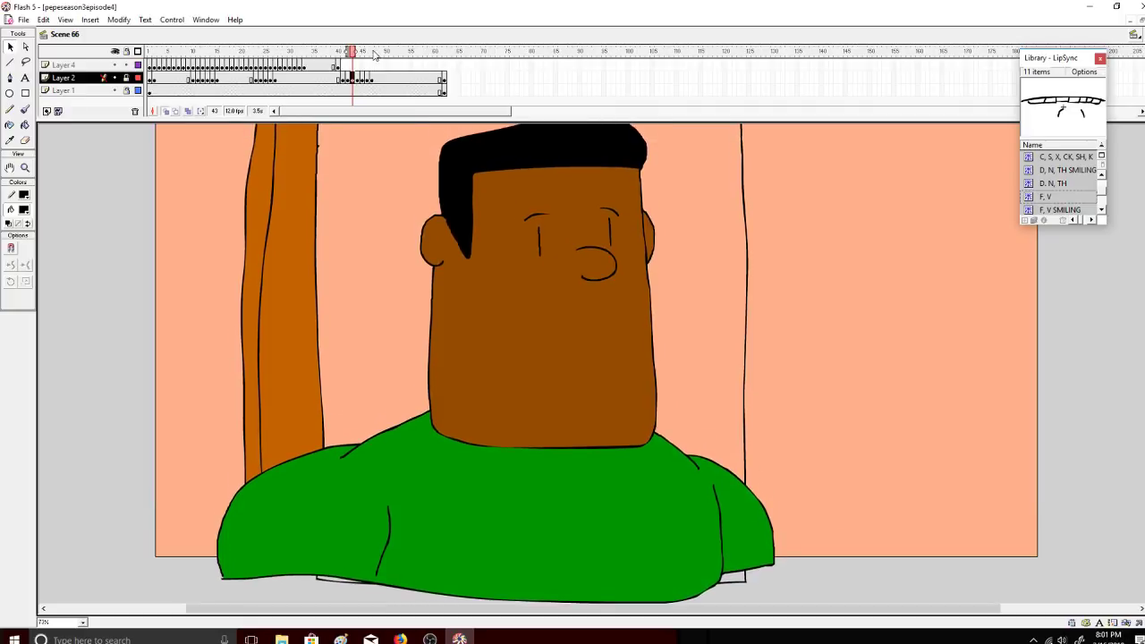
pyautogui.moveTo(376, 55)
pyautogui.mouseDown()
pyautogui.moveTo(453, 76)
pyautogui.moveTo(349, 51)
pyautogui.moveTo(360, 54)
pyautogui.mouseUp()
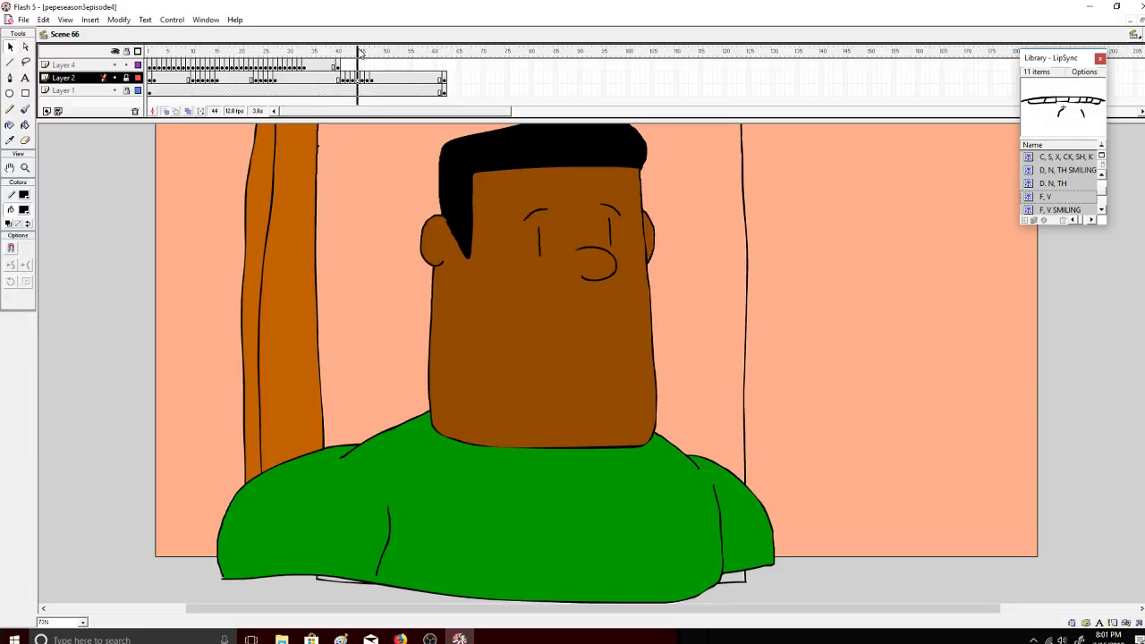
pyautogui.click(366, 80)
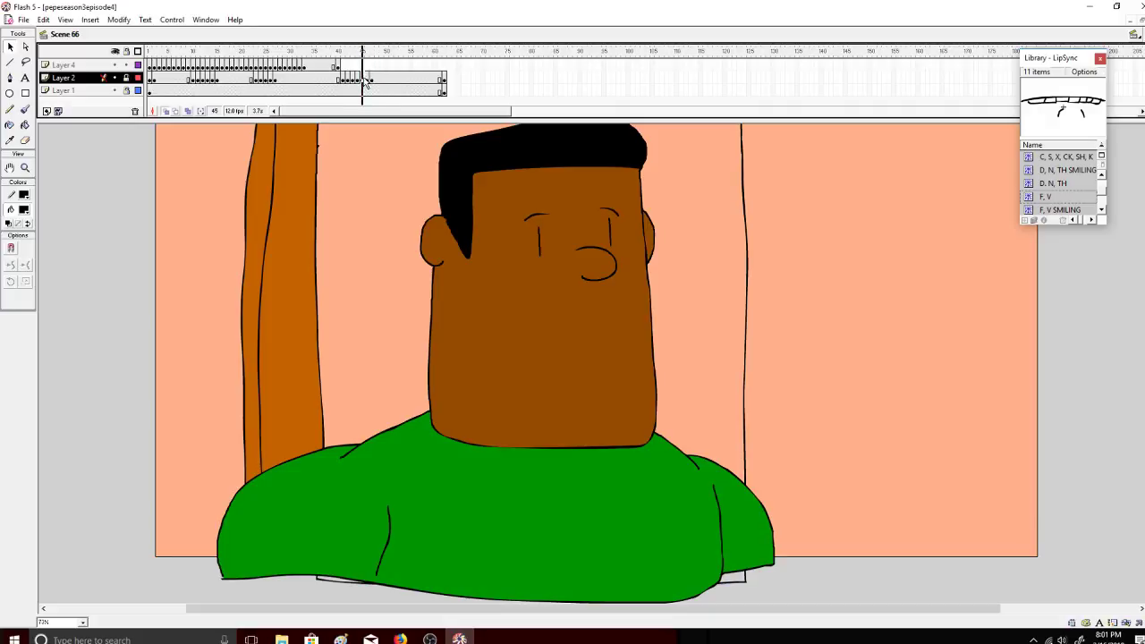
pyautogui.click(368, 78)
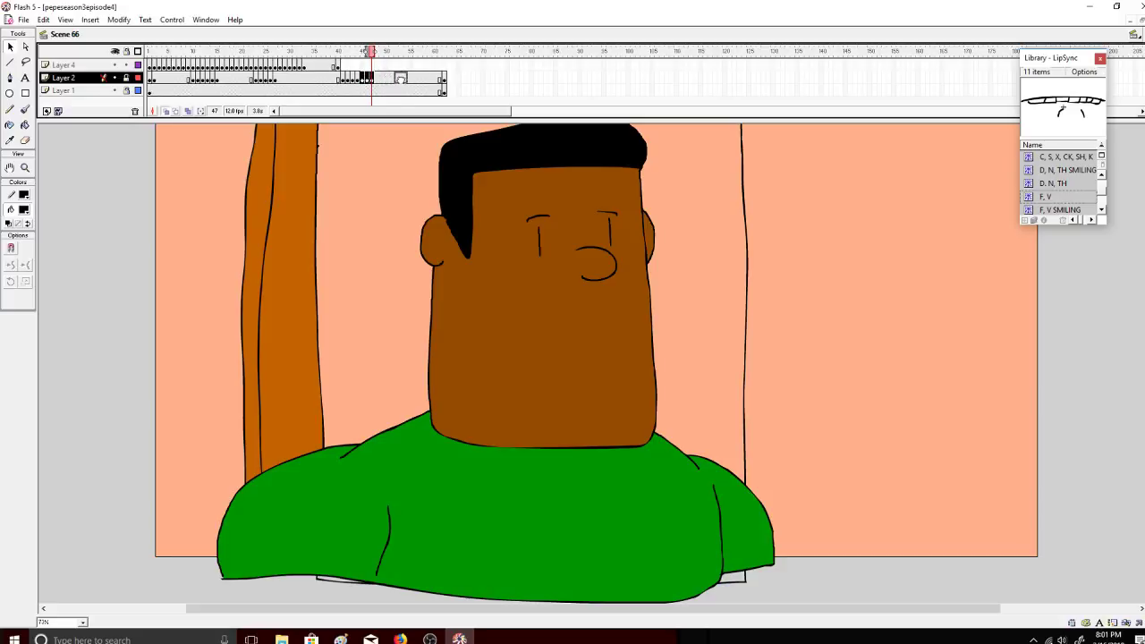
pyautogui.click(356, 78)
# Step: Copy the Layer 2 eye keyframe at frame 44 into frame 45, and move the following keyframe to frame 50
pyautogui.rightClick(357, 79)
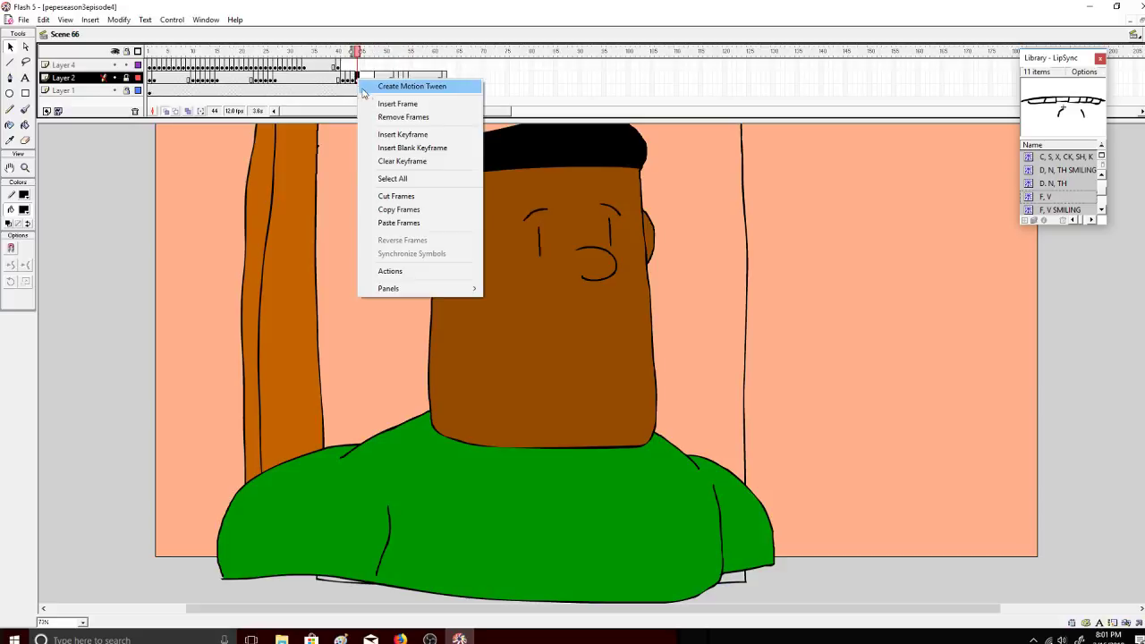
pyautogui.click(390, 209)
pyautogui.click(361, 79)
pyautogui.rightClick(361, 79)
pyautogui.click(398, 223)
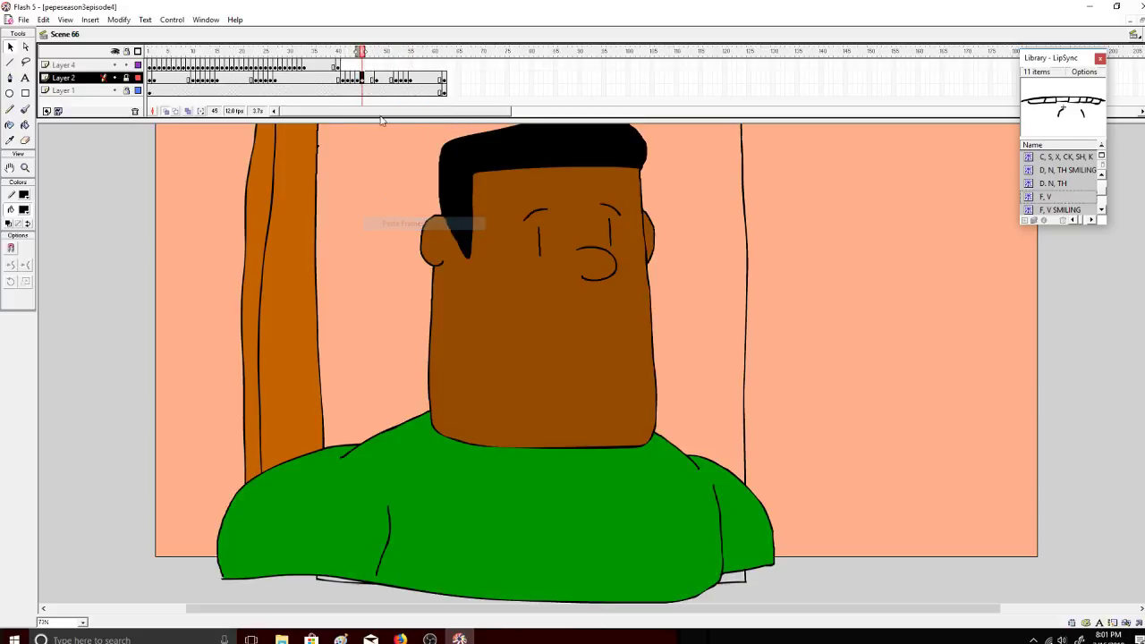
pyautogui.click(373, 80)
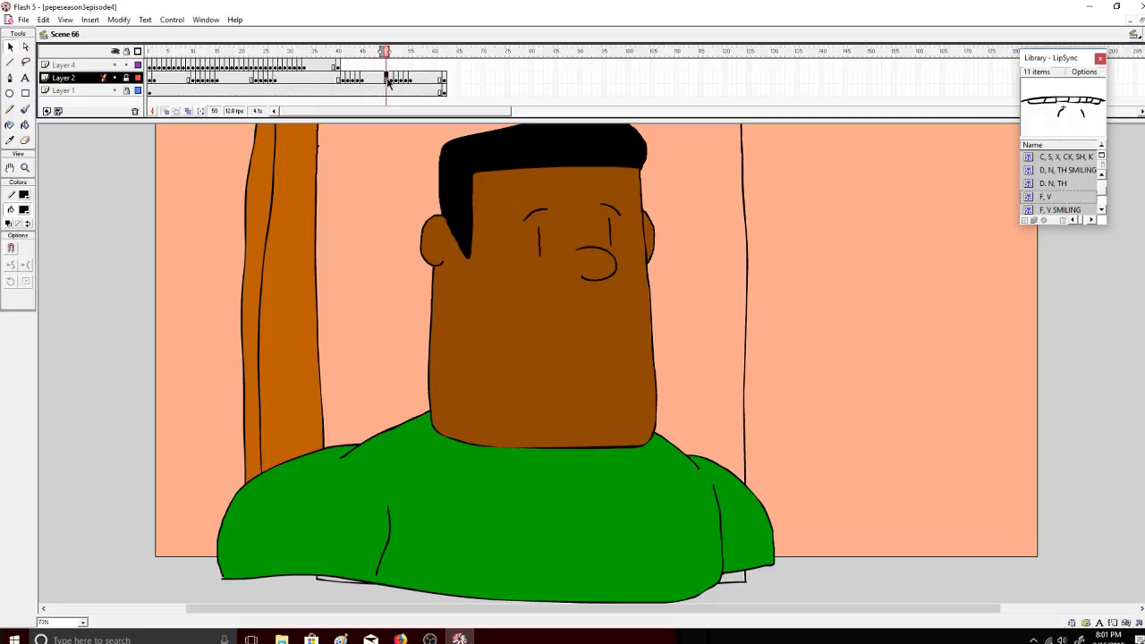
# Step: Copy the eye keyframe at frame 51 of Layer 2 and paste it into frame 52
pyautogui.moveTo(386, 56); pyautogui.dragTo(403, 61)
pyautogui.rightClick(394, 81)
pyautogui.click(394, 59)
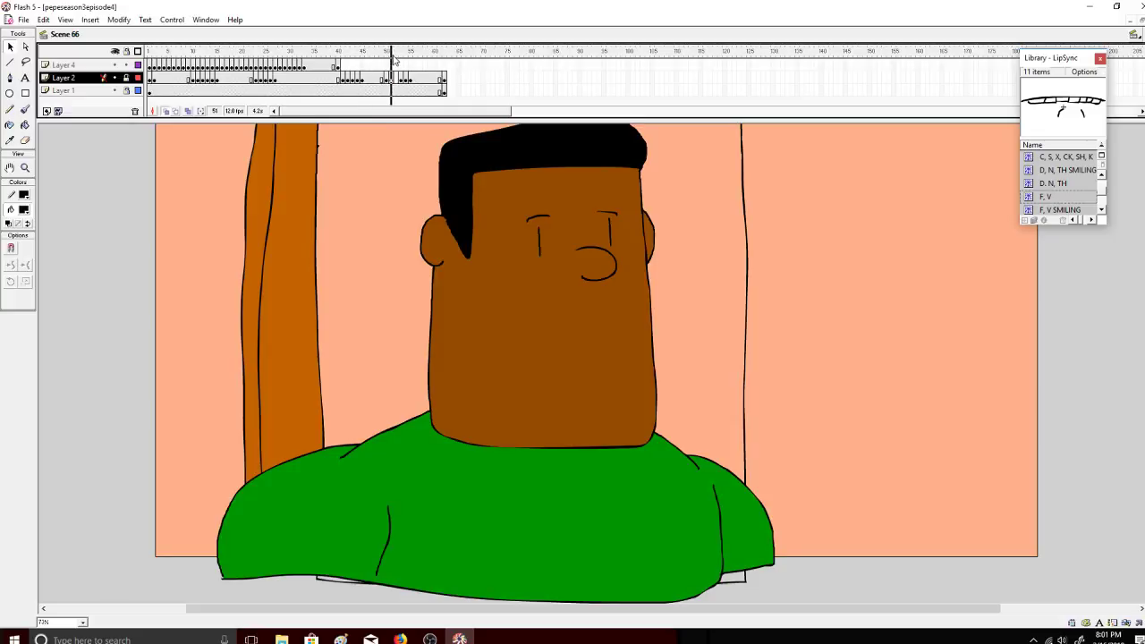
pyautogui.click(396, 59)
pyautogui.click(391, 59)
pyautogui.rightClick(392, 78)
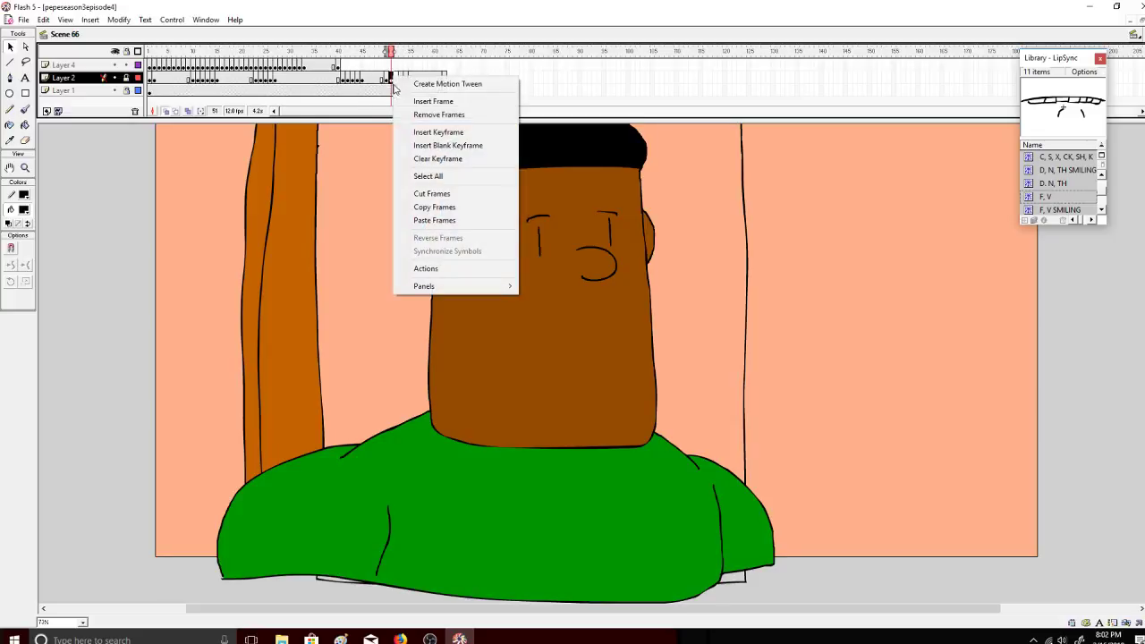
pyautogui.click(420, 206)
pyautogui.rightClick(394, 79)
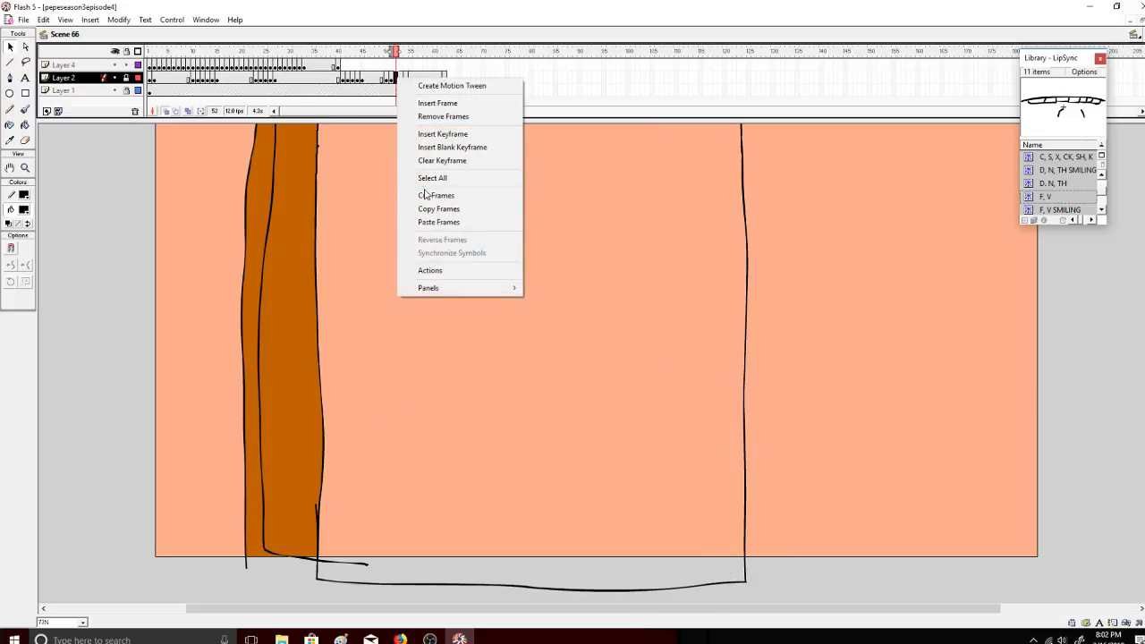
pyautogui.click(431, 220)
# Step: Copy the open-mouth keyframe with the tongue from frame 21 of Layer 4 to frame 41
pyautogui.moveTo(397, 60); pyautogui.dragTo(350, 68)
pyautogui.rightClick(347, 69)
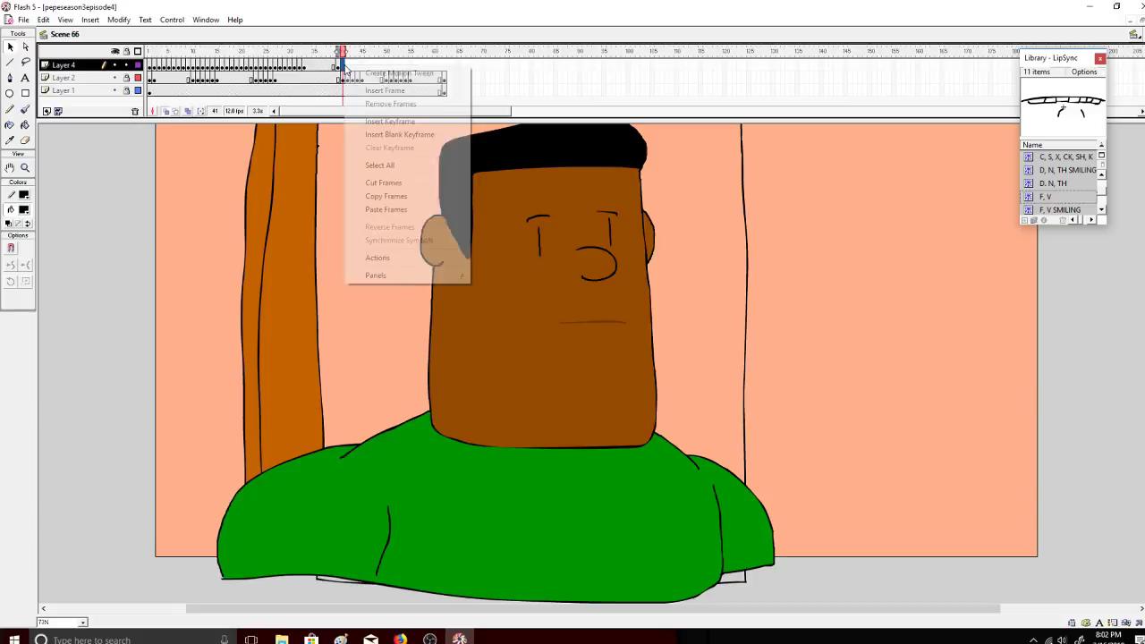
pyautogui.click(370, 120)
pyautogui.moveTo(350, 56); pyautogui.dragTo(246, 53)
pyautogui.rightClick(246, 60)
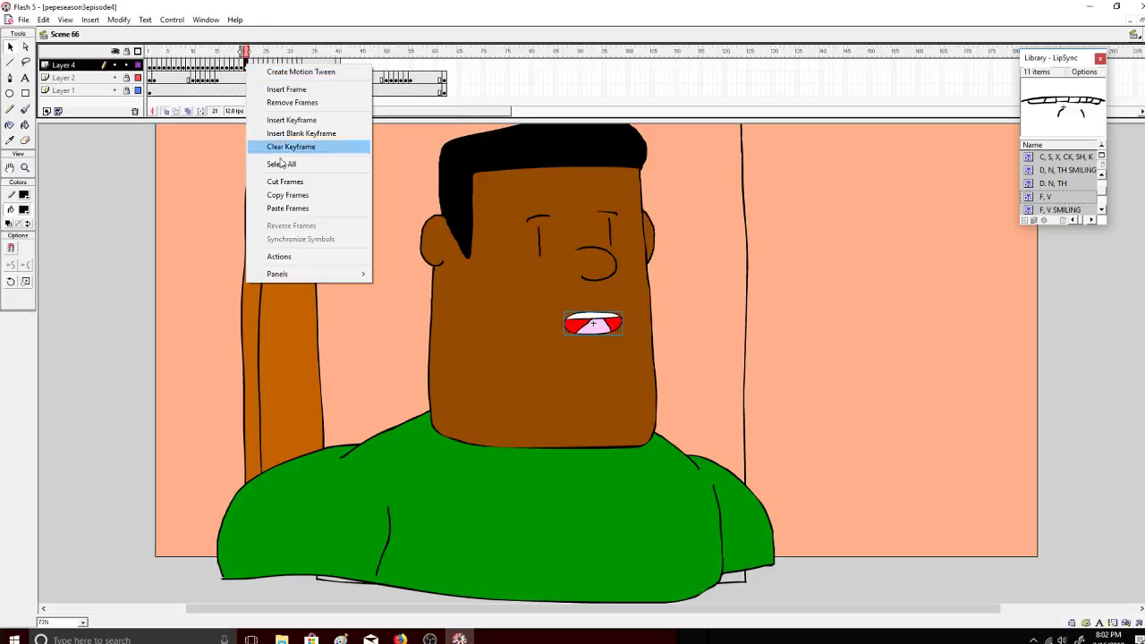
pyautogui.click(277, 198)
pyautogui.click(347, 68)
pyautogui.rightClick(345, 69)
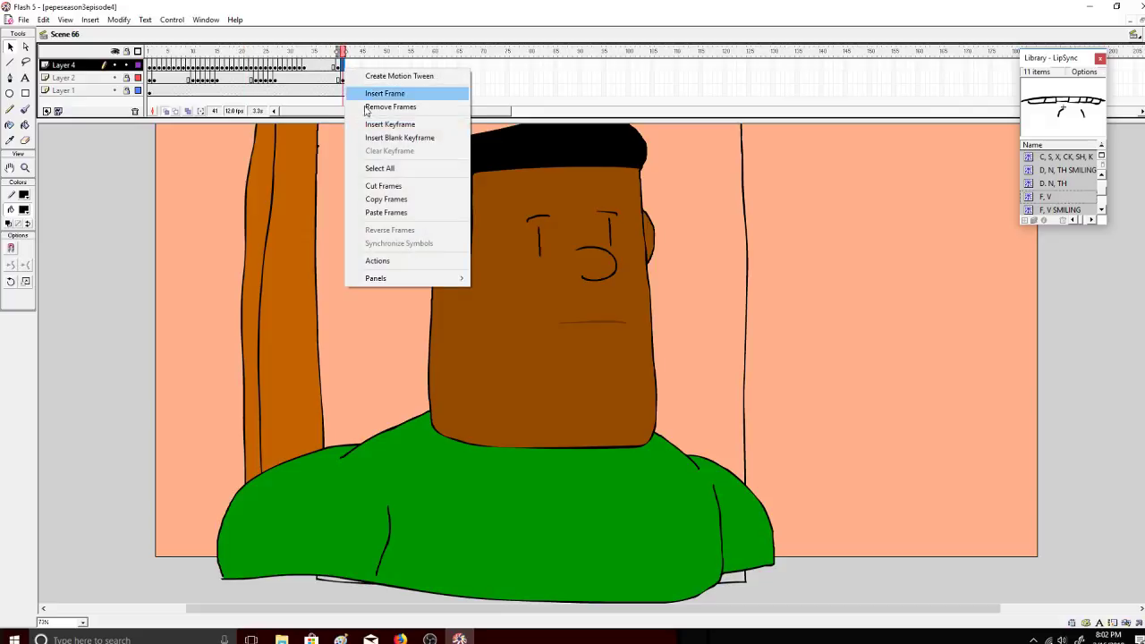
pyautogui.click(386, 212)
# Step: Copy the open red mouth keyframe from frame 25 of Layer 4 to frame 42
pyautogui.moveTo(331, 56); pyautogui.dragTo(268, 61)
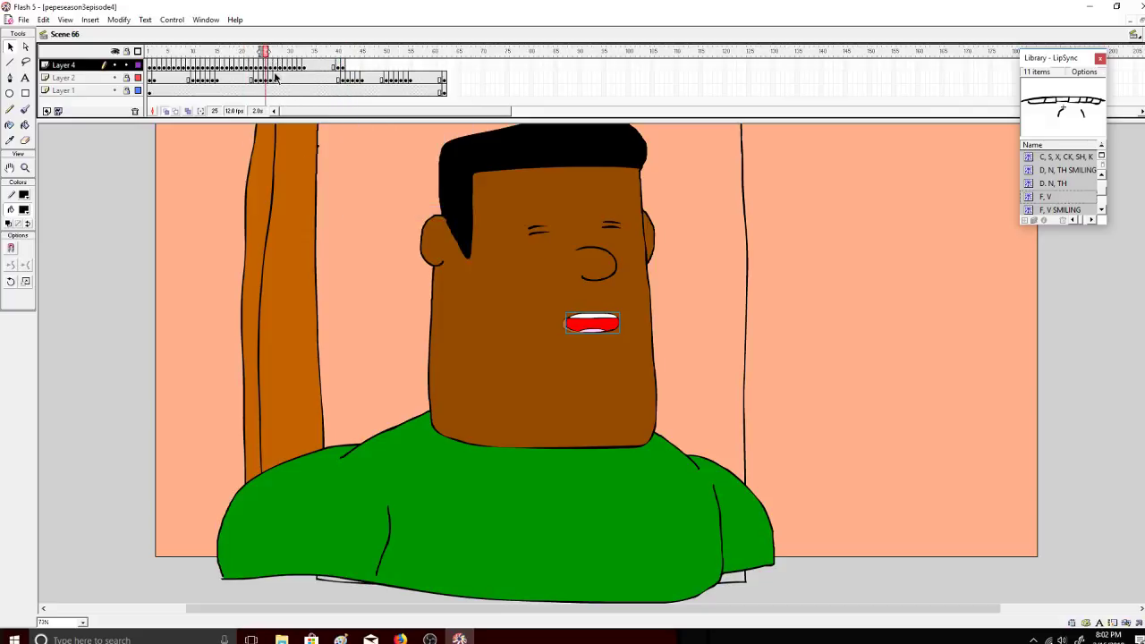
pyautogui.rightClick(266, 65)
pyautogui.click(327, 199)
pyautogui.rightClick(347, 66)
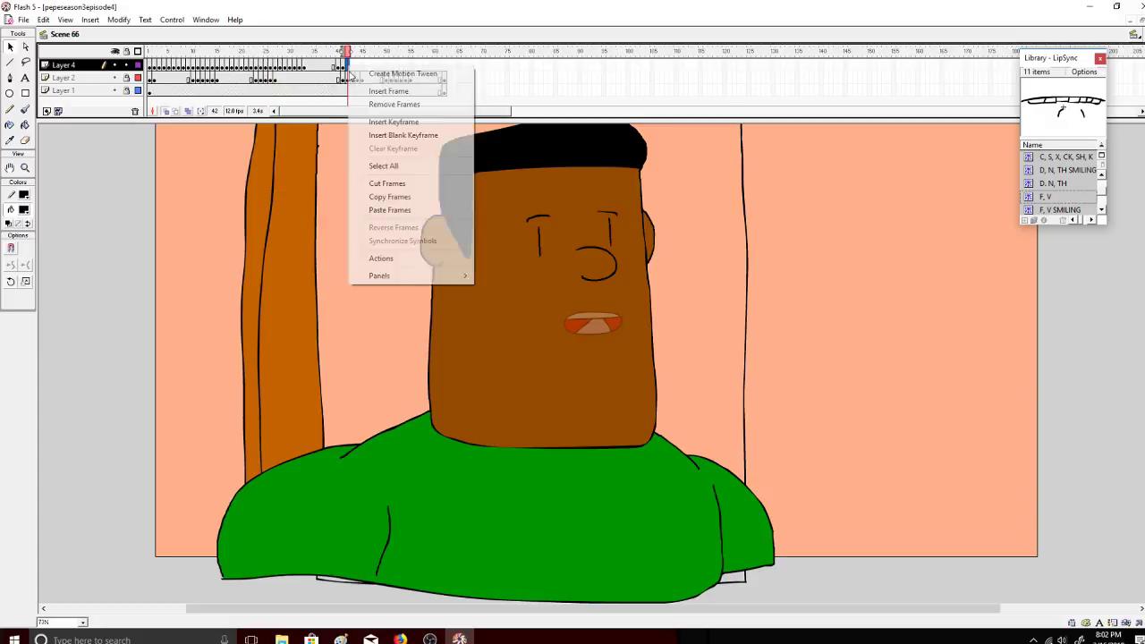
pyautogui.click(376, 208)
# Step: Copy the white clenched-teeth mouth keyframe from frame 26 of Layer 4 to frame 43
pyautogui.moveTo(365, 55); pyautogui.dragTo(269, 54)
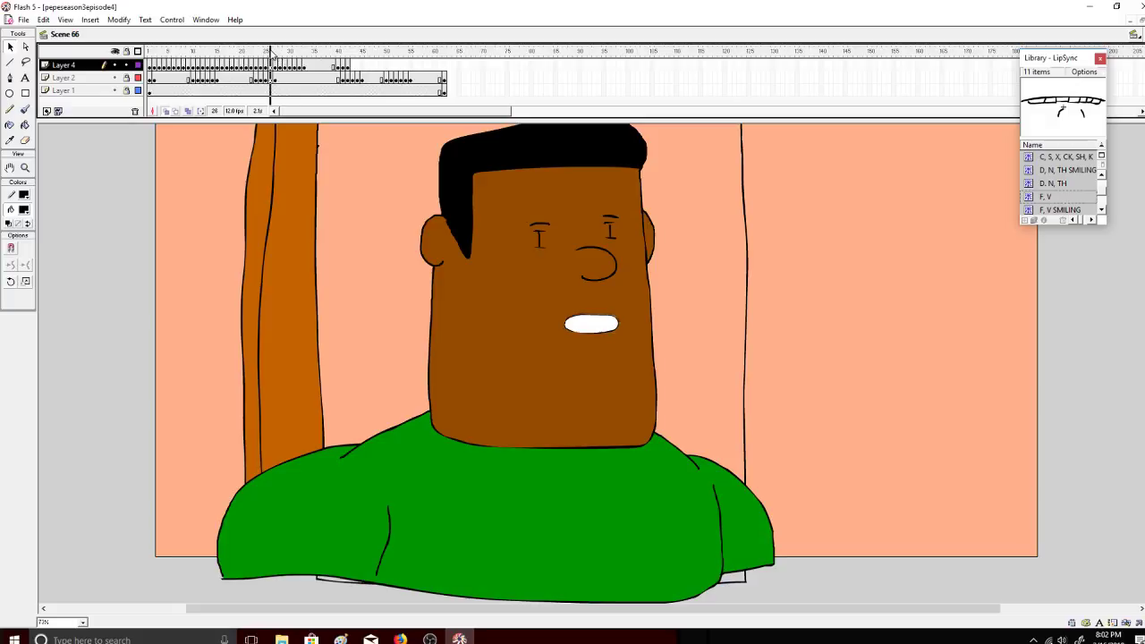
pyautogui.rightClick(269, 65)
pyautogui.click(315, 194)
pyautogui.rightClick(351, 66)
pyautogui.click(386, 206)
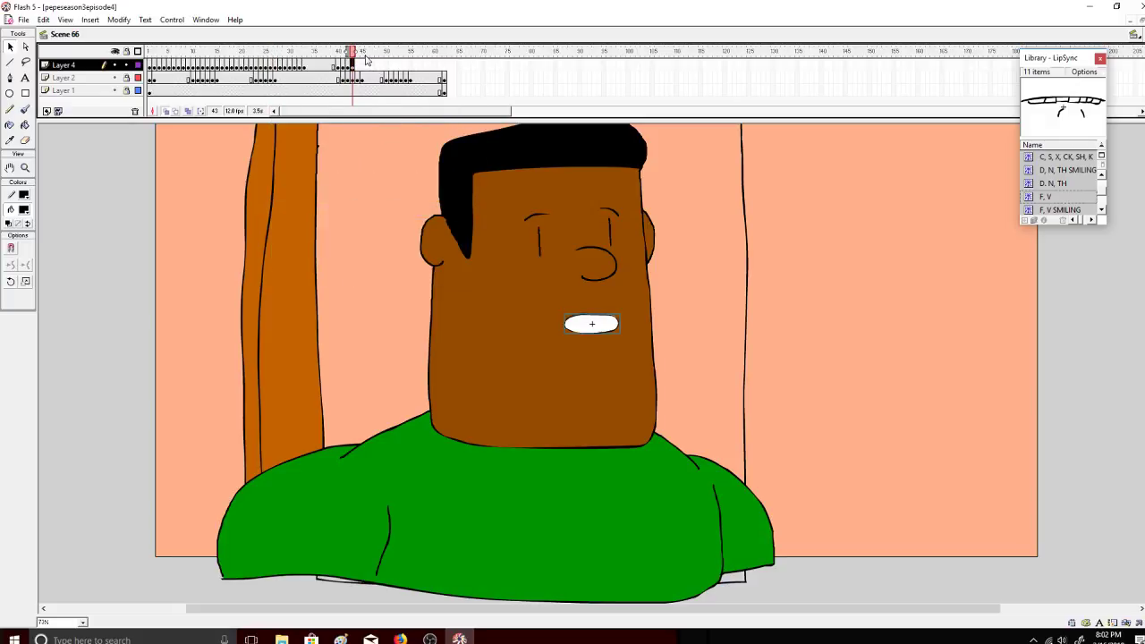
# Step: Copy the closed-mouth keyframe from frame 33 of Layer 4 to frame 44
pyautogui.moveTo(365, 57); pyautogui.dragTo(305, 59)
pyautogui.rightClick(305, 70)
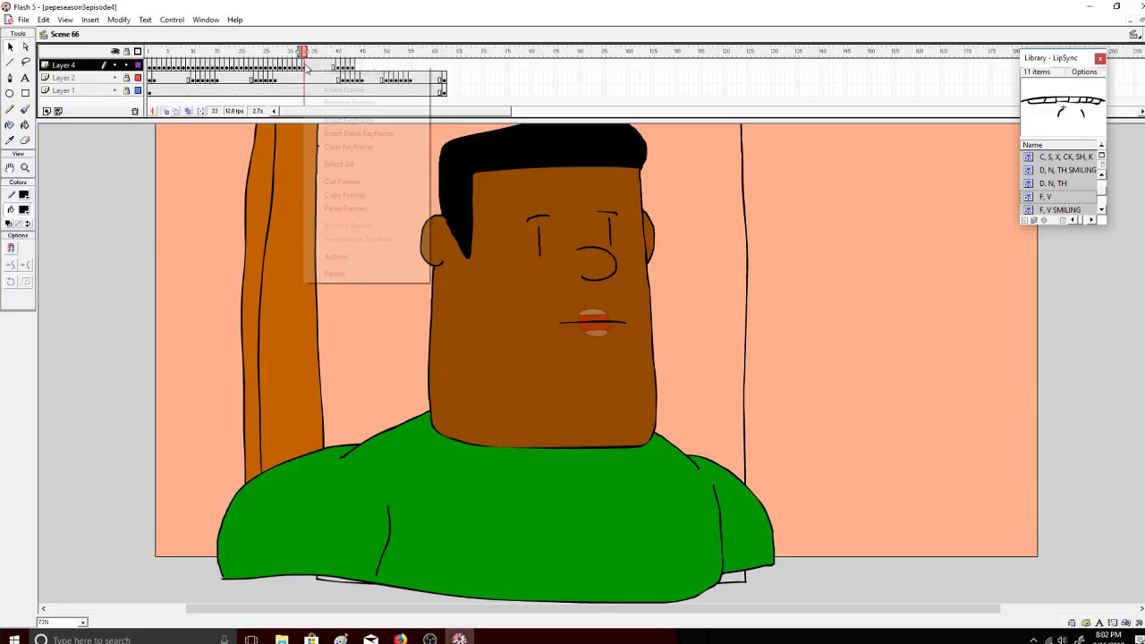
pyautogui.click(331, 194)
pyautogui.rightClick(361, 70)
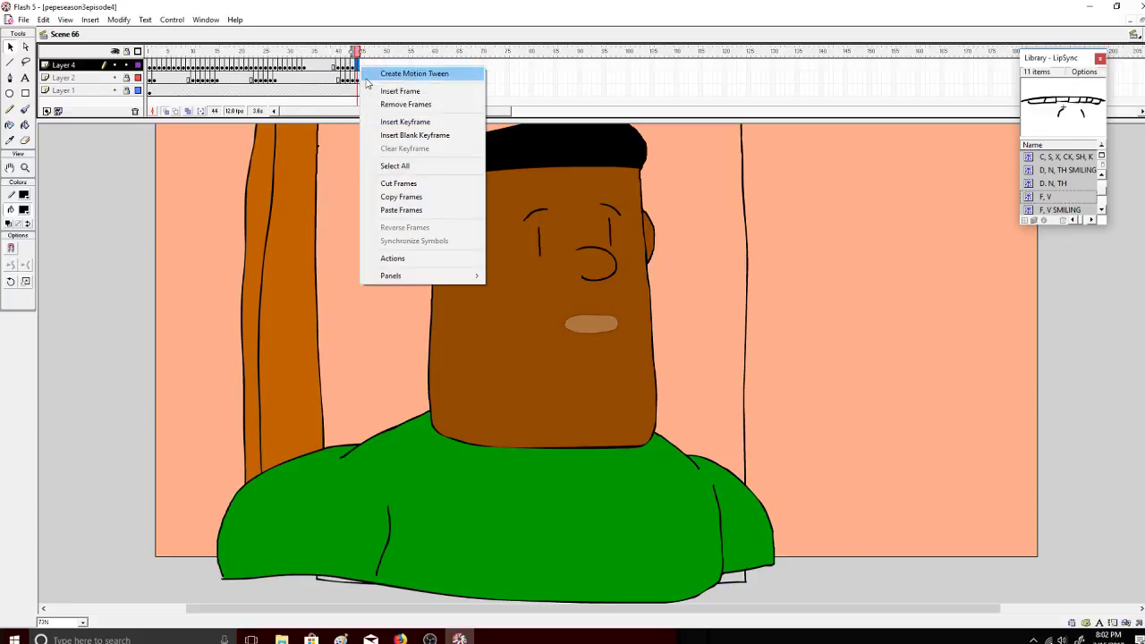
pyautogui.click(384, 209)
# Step: Copy the open red mouth keyframe from frame 42 of Layer 4 to frame 45
pyautogui.moveTo(357, 61); pyautogui.dragTo(347, 65)
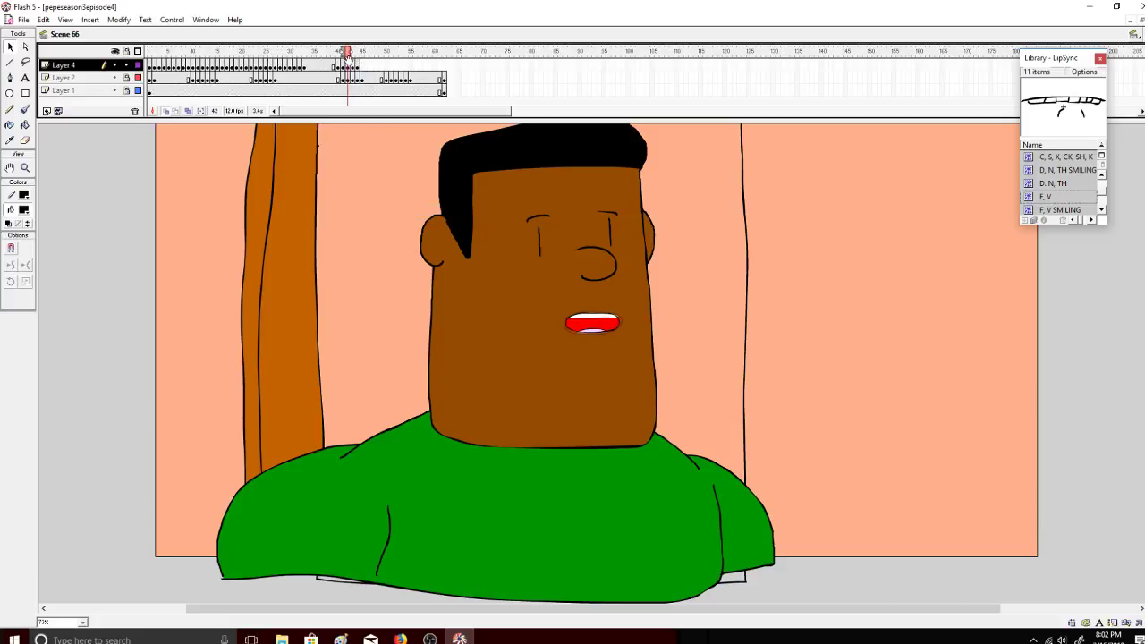
pyautogui.rightClick(348, 66)
pyautogui.click(388, 196)
pyautogui.rightClick(361, 66)
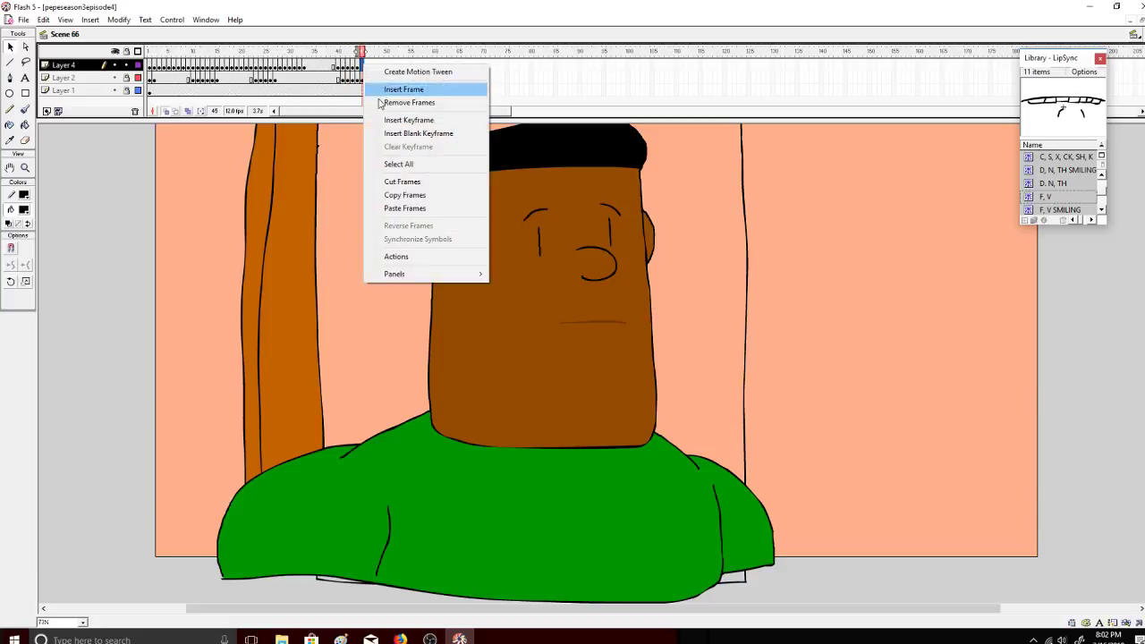
pyautogui.click(390, 204)
# Step: Insert a keyframe at frame 46 of Layer 4 and scale its open mouth slightly wider
pyautogui.rightClick(365, 66)
pyautogui.click(385, 120)
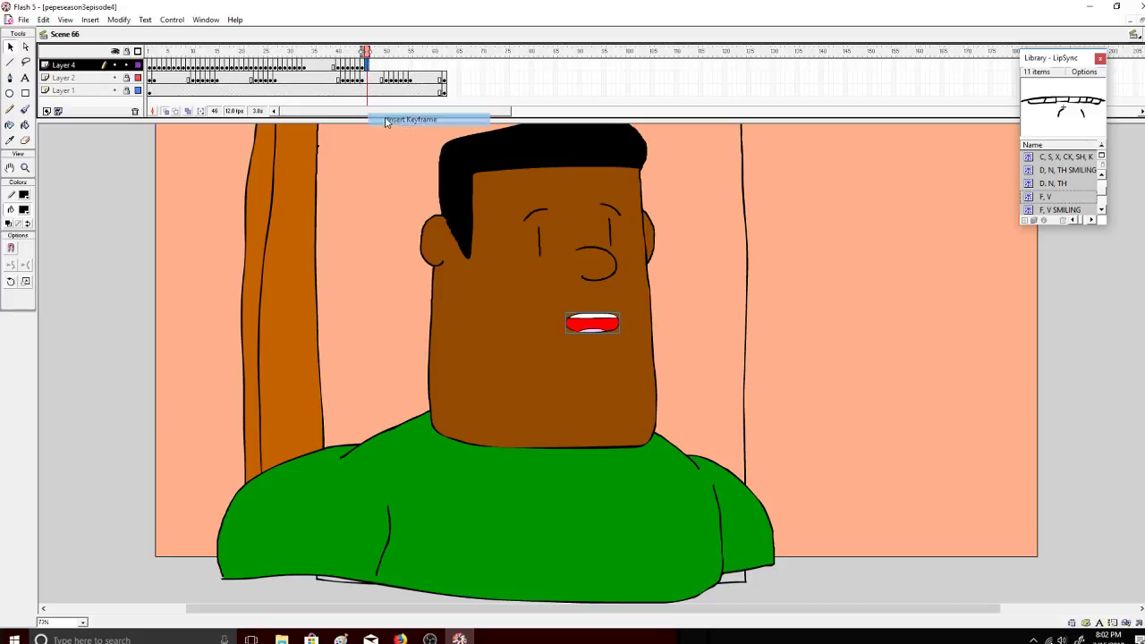
pyautogui.click(27, 282)
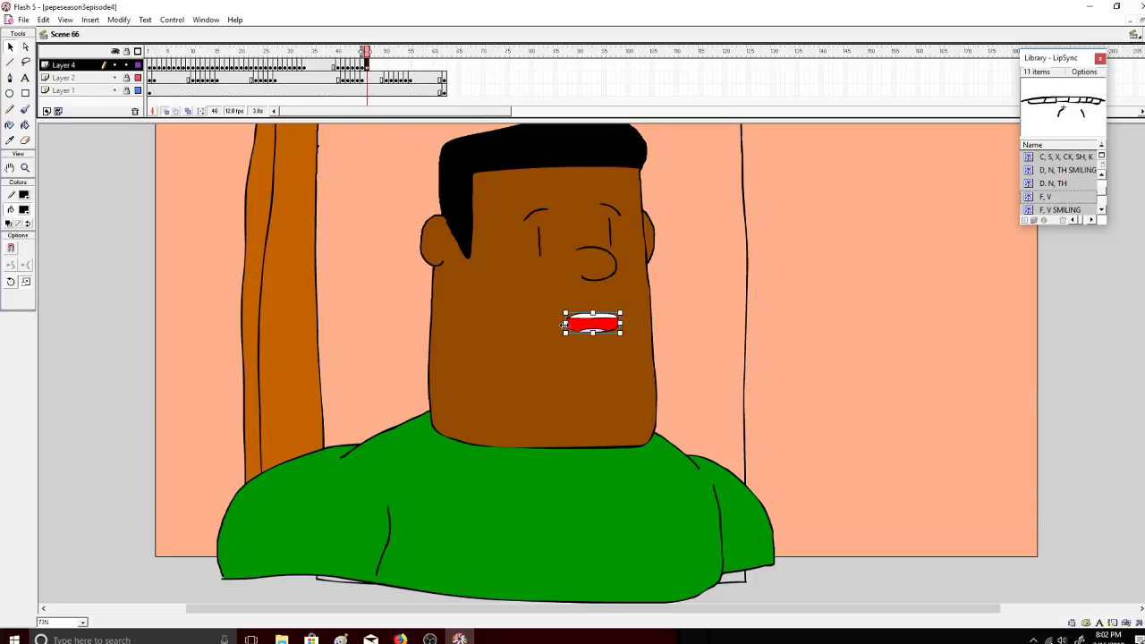
pyautogui.moveTo(564, 325); pyautogui.dragTo(623, 325)
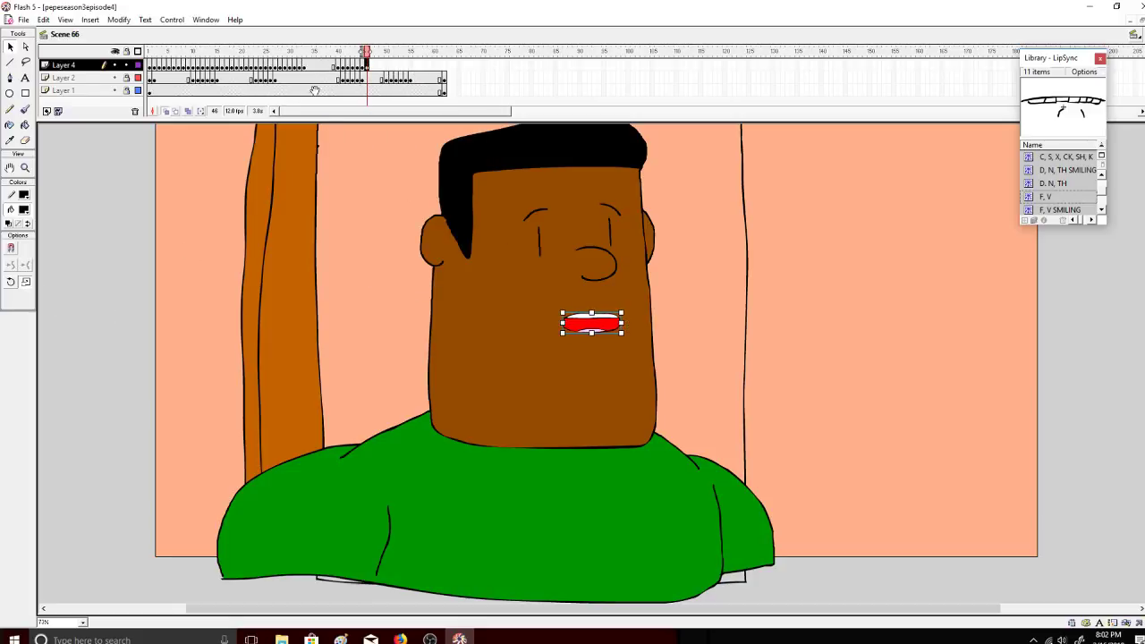
# Step: Copy the white clenched-teeth mouth keyframe from frame 43 of Layer 4 to frame 47
pyautogui.moveTo(372, 54); pyautogui.dragTo(356, 55)
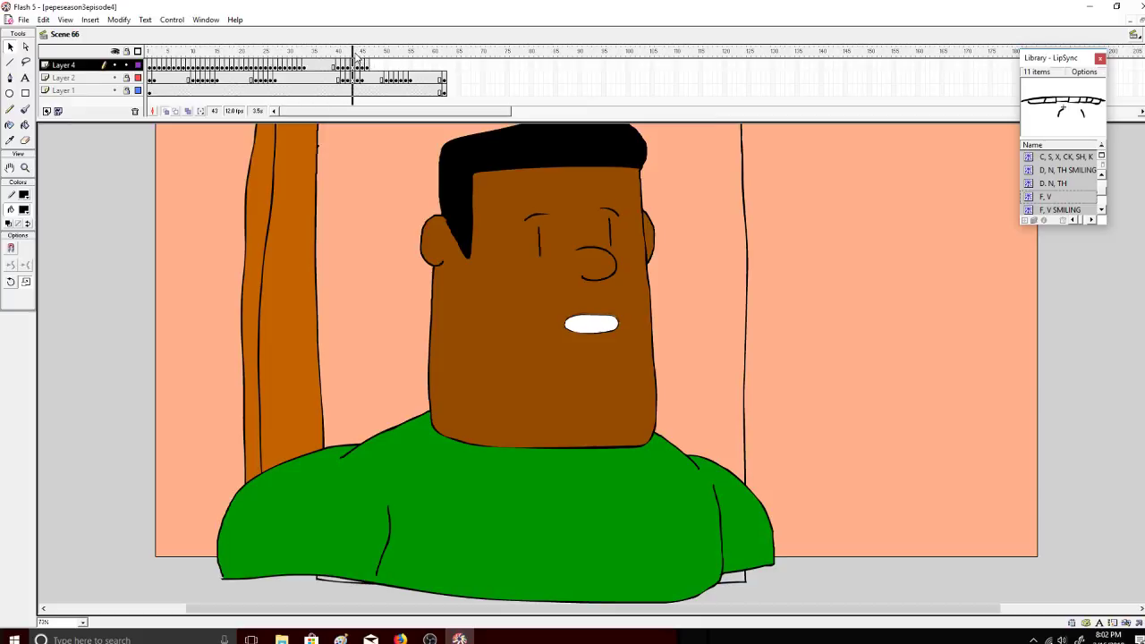
pyautogui.rightClick(354, 67)
pyautogui.click(394, 196)
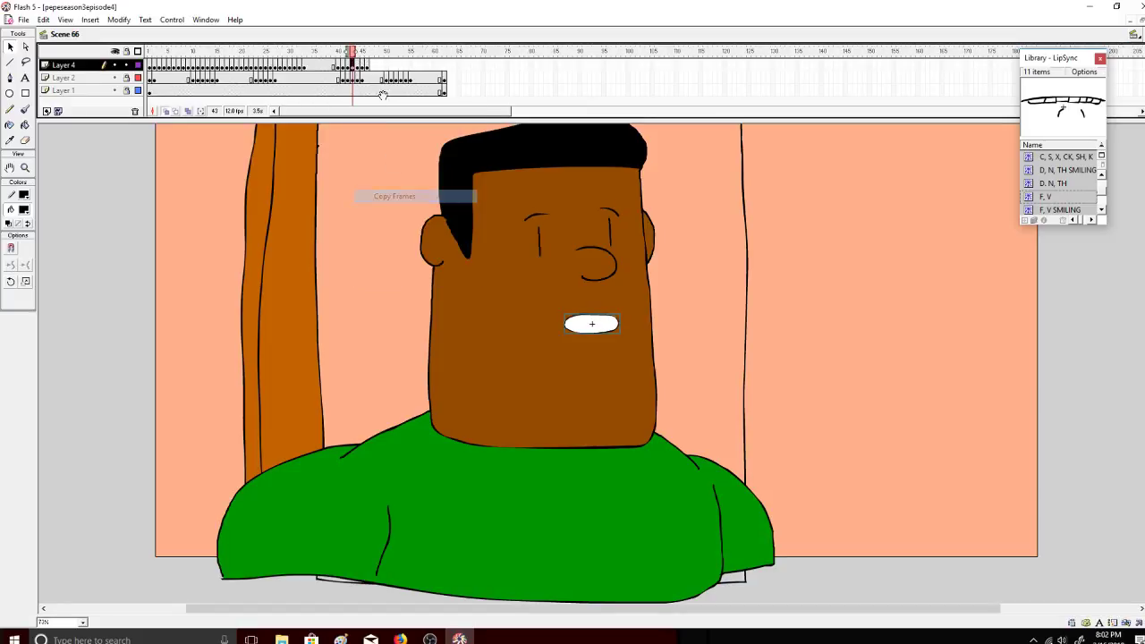
pyautogui.rightClick(371, 66)
pyautogui.click(407, 209)
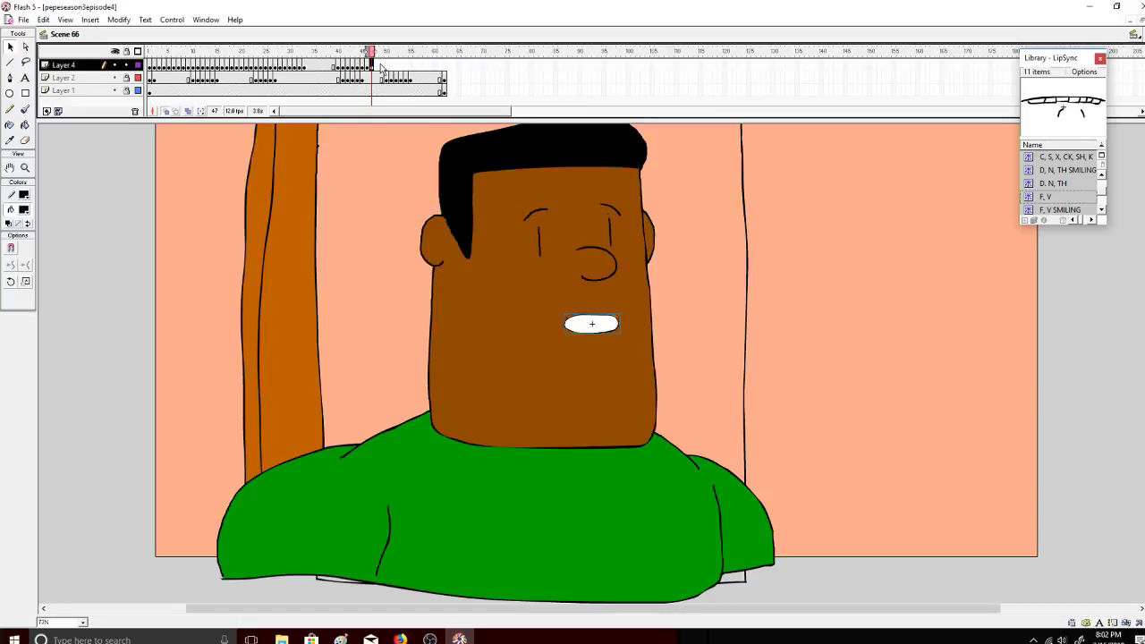
# Step: Insert a keyframe at frame 48 of Layer 4 and scale its clenched-teeth mouth slightly wider
pyautogui.rightClick(380, 66)
pyautogui.click(387, 121)
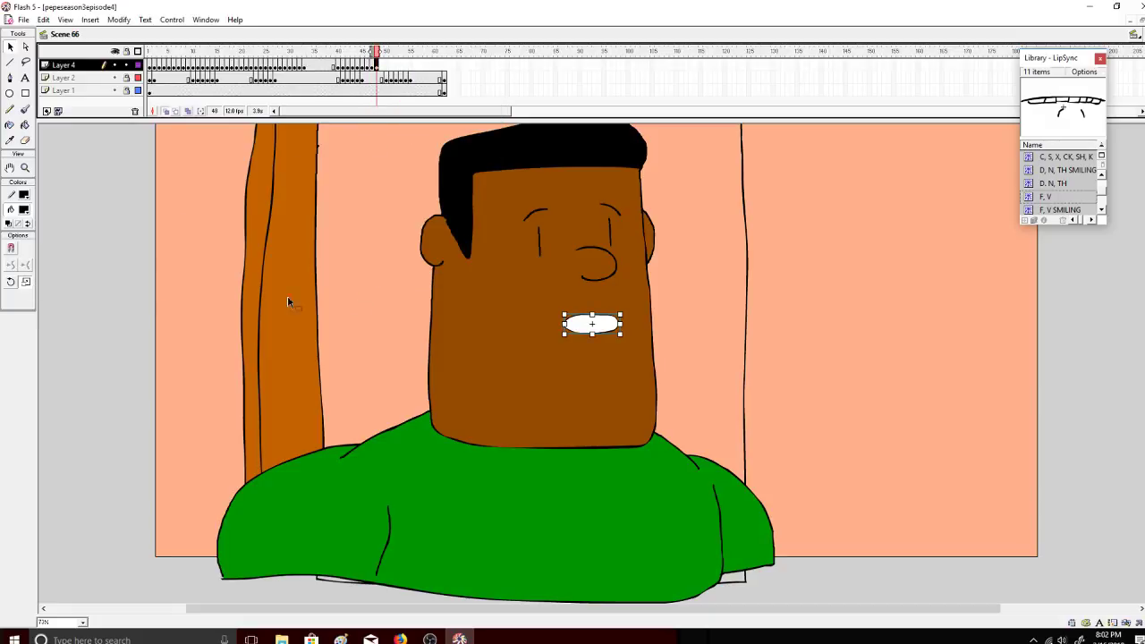
pyautogui.moveTo(566, 324); pyautogui.dragTo(556, 324)
# Step: Copy the open red mouth keyframe from frame 45 of Layer 4 to frame 49
pyautogui.moveTo(383, 51); pyautogui.dragTo(361, 52)
pyautogui.rightClick(362, 67)
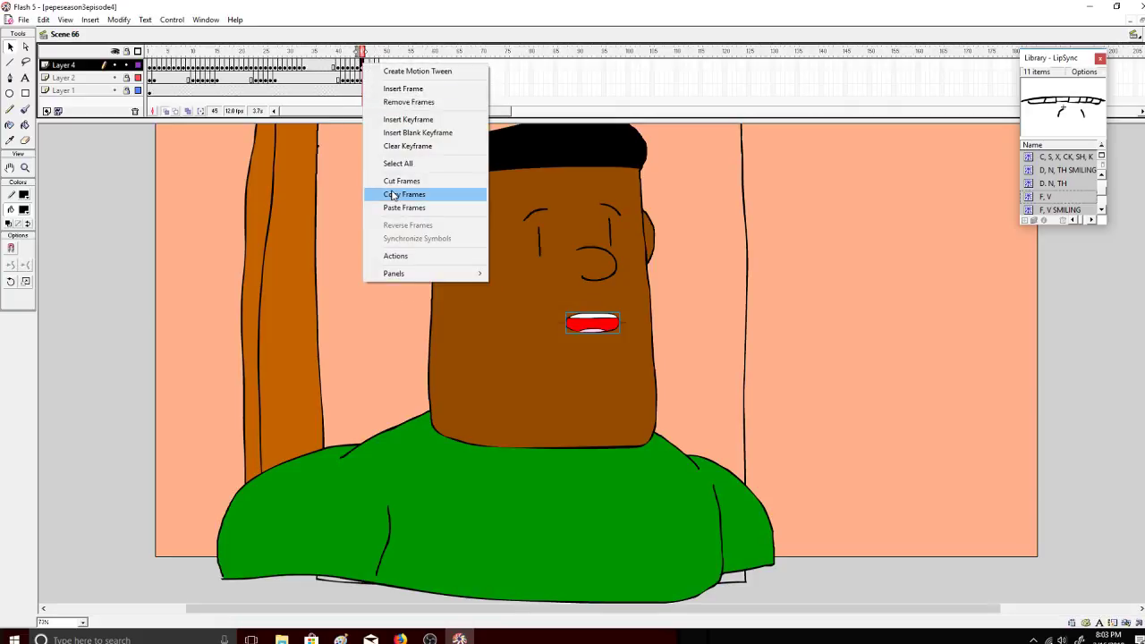
pyautogui.click(422, 194)
pyautogui.rightClick(381, 67)
pyautogui.click(416, 210)
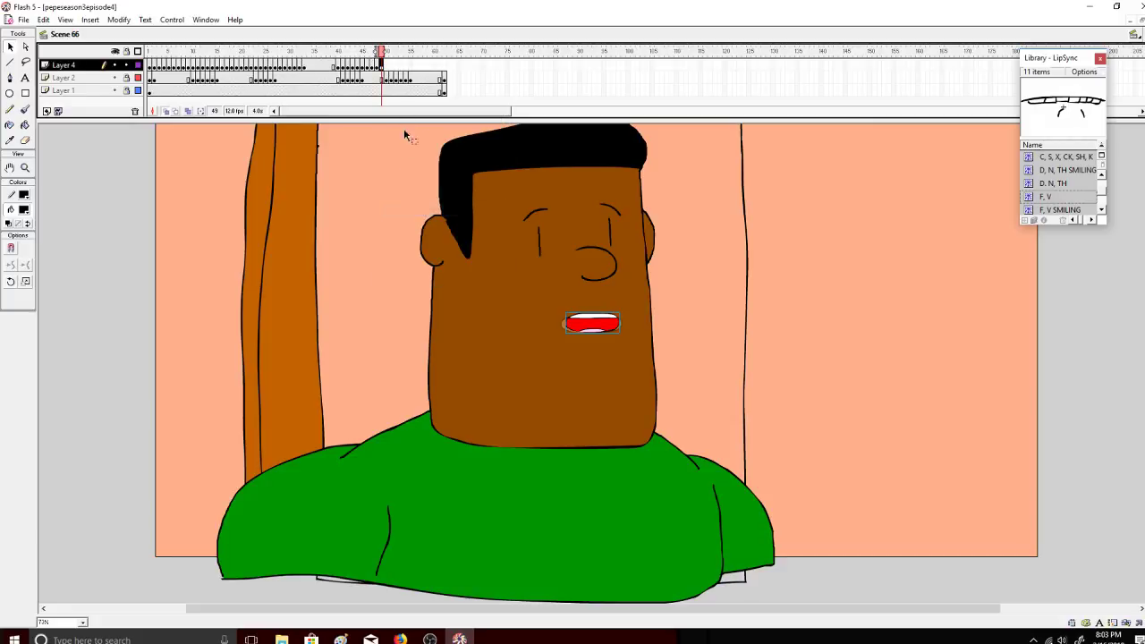
# Step: Copy the open mouth keyframe with the raised tongue from frame 41 of Layer 4 to frame 50
pyautogui.moveTo(390, 62); pyautogui.dragTo(345, 58)
pyautogui.rightClick(347, 65)
pyautogui.rightClick(346, 61)
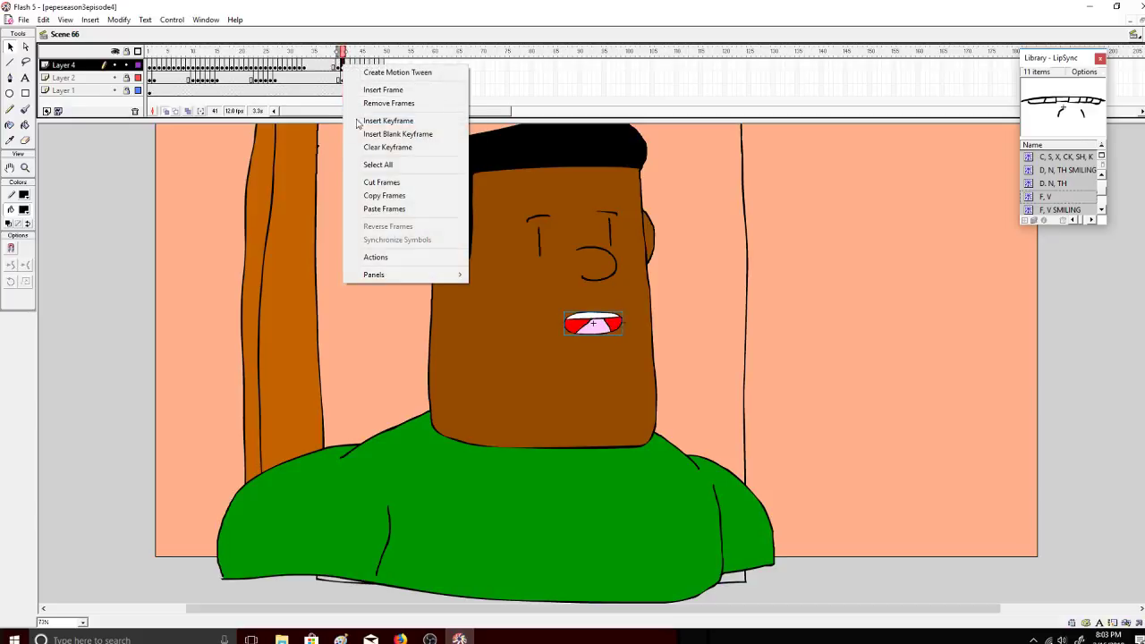
pyautogui.click(394, 192)
pyautogui.rightClick(388, 68)
pyautogui.click(432, 208)
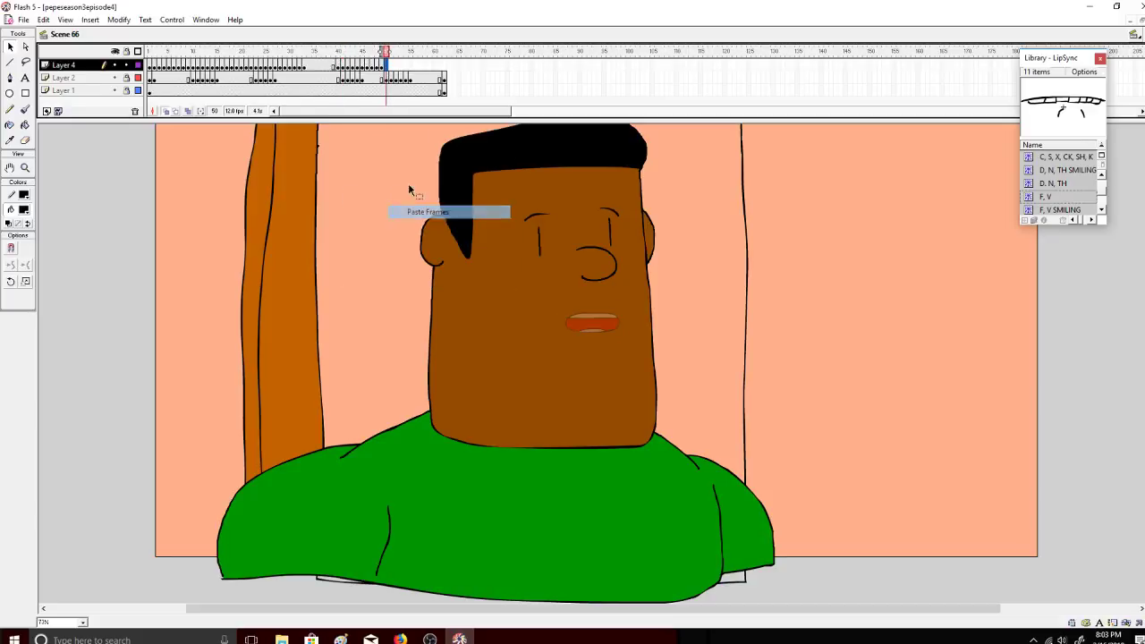
# Step: Insert a keyframe at frame 51 of Layer 4 and scale its raised-tongue mouth slightly wider
pyautogui.rightClick(391, 65)
pyautogui.click(408, 122)
pyautogui.click(27, 281)
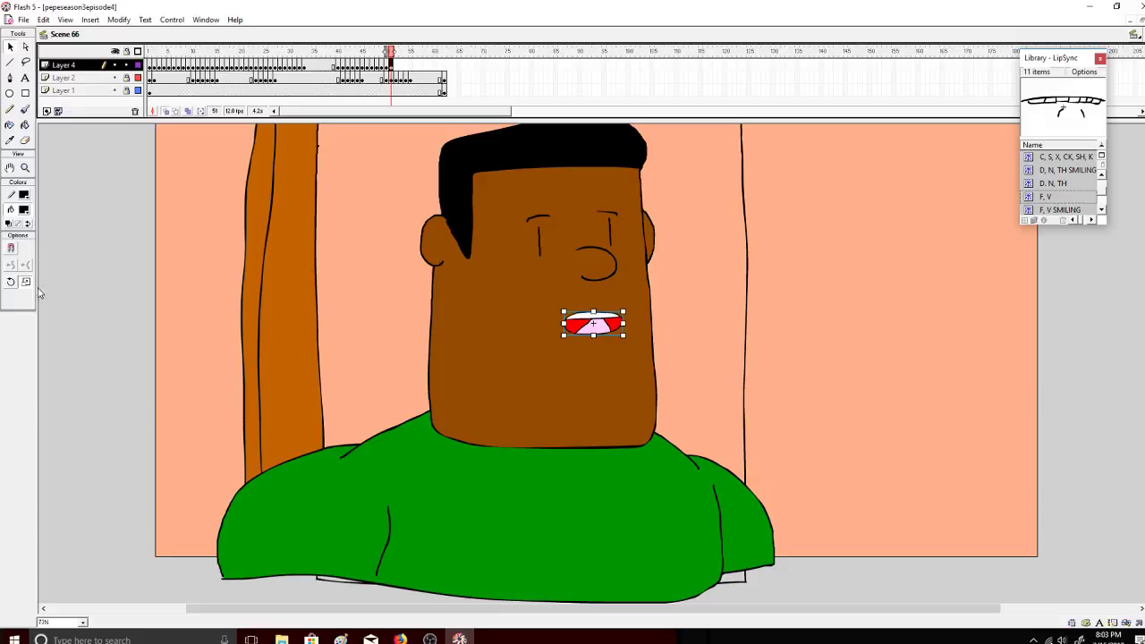
pyautogui.moveTo(564, 323); pyautogui.dragTo(560, 325)
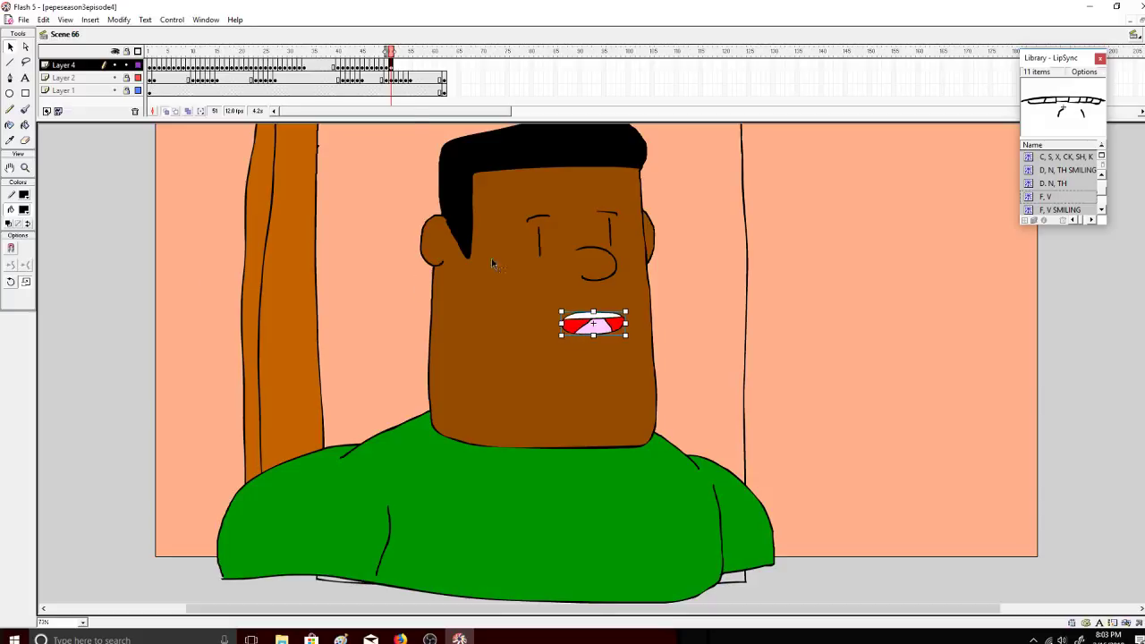
# Step: Copy the white clenched-teeth mouth keyframe from frame 47 of Layer 4 to frame 52
pyautogui.click(372, 51)
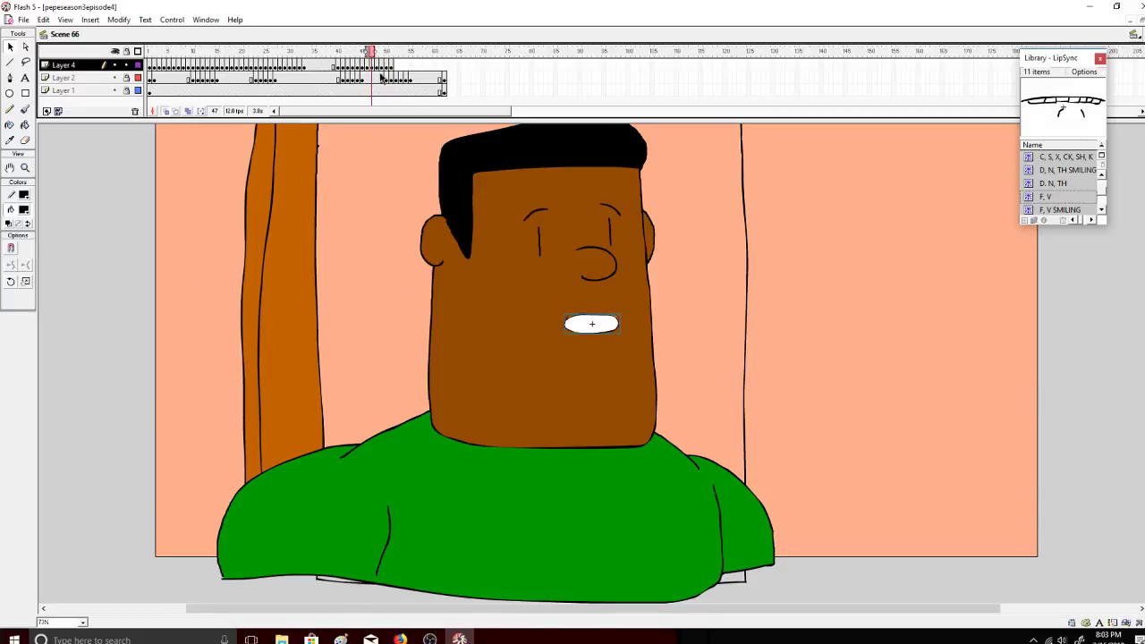
pyautogui.rightClick(372, 74)
pyautogui.click(436, 197)
pyautogui.rightClick(395, 68)
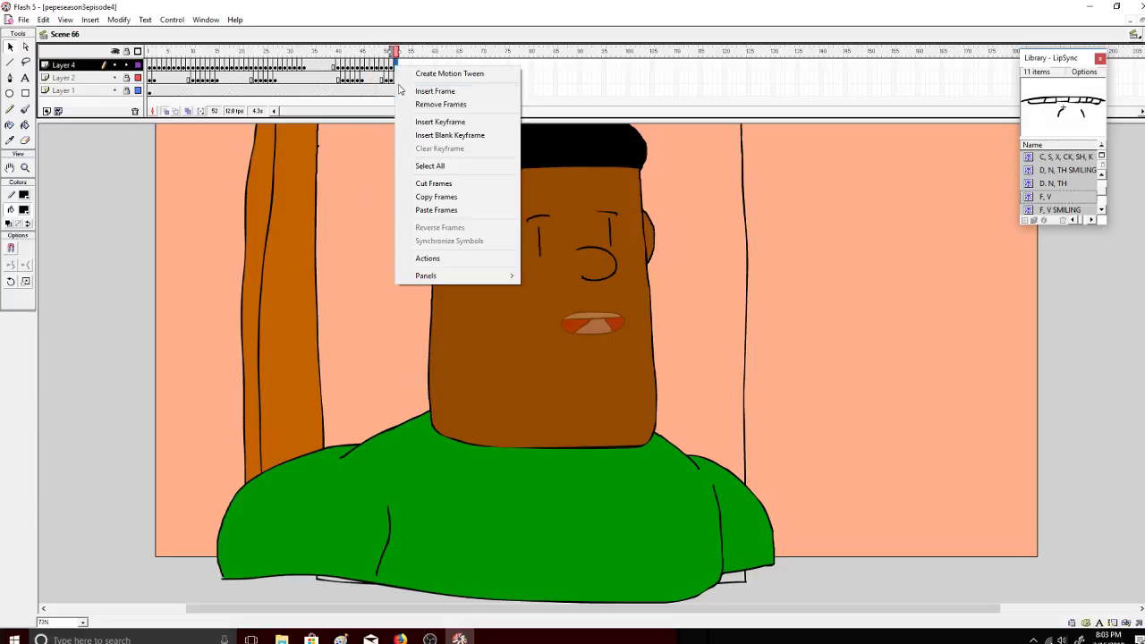
pyautogui.click(431, 209)
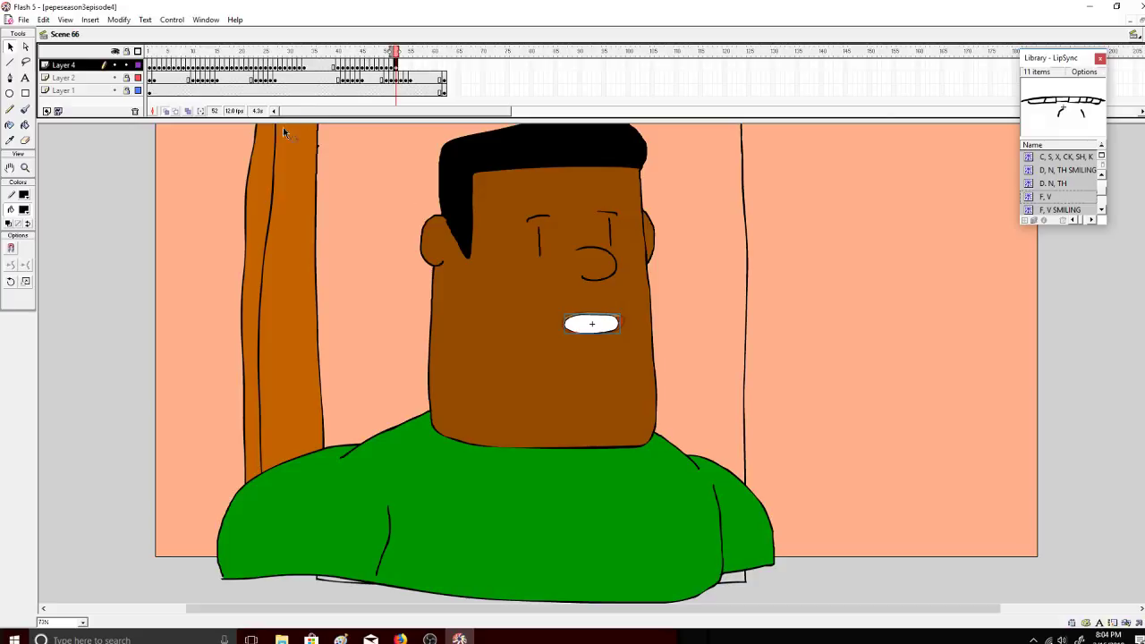
# Step: Copy the round open mouth at frame 32 of Layer 4, with the closed mouth following it, to frame 53
pyautogui.moveTo(400, 52); pyautogui.dragTo(299, 55)
pyautogui.rightClick(296, 65)
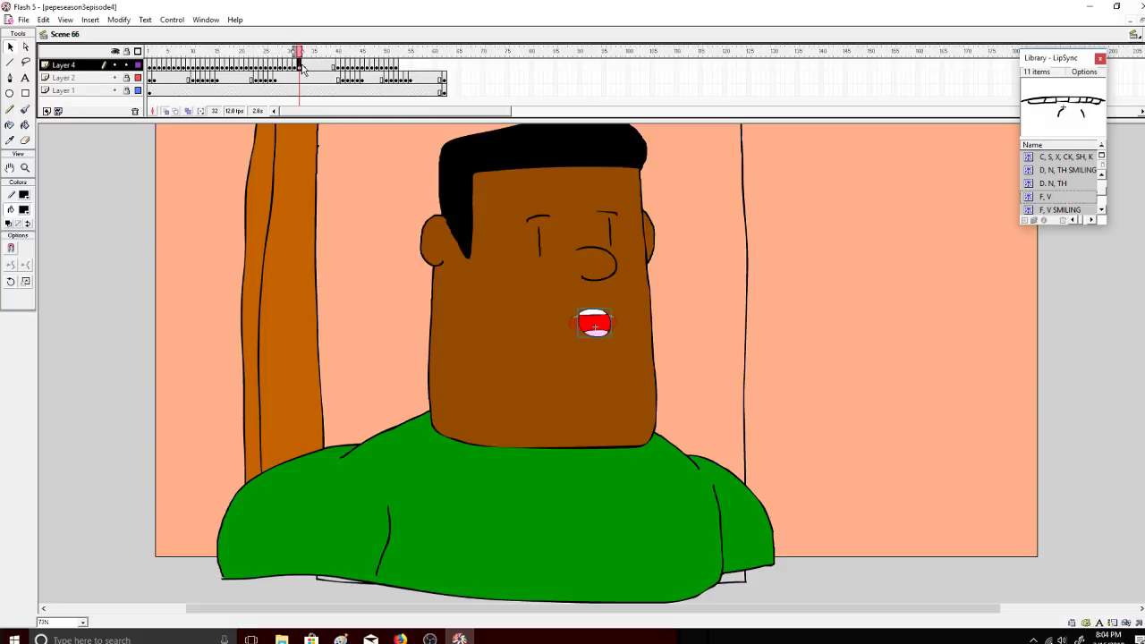
pyautogui.doubleClick(303, 66)
pyautogui.rightClick(302, 67)
pyautogui.click(340, 197)
pyautogui.rightClick(404, 66)
pyautogui.click(427, 205)
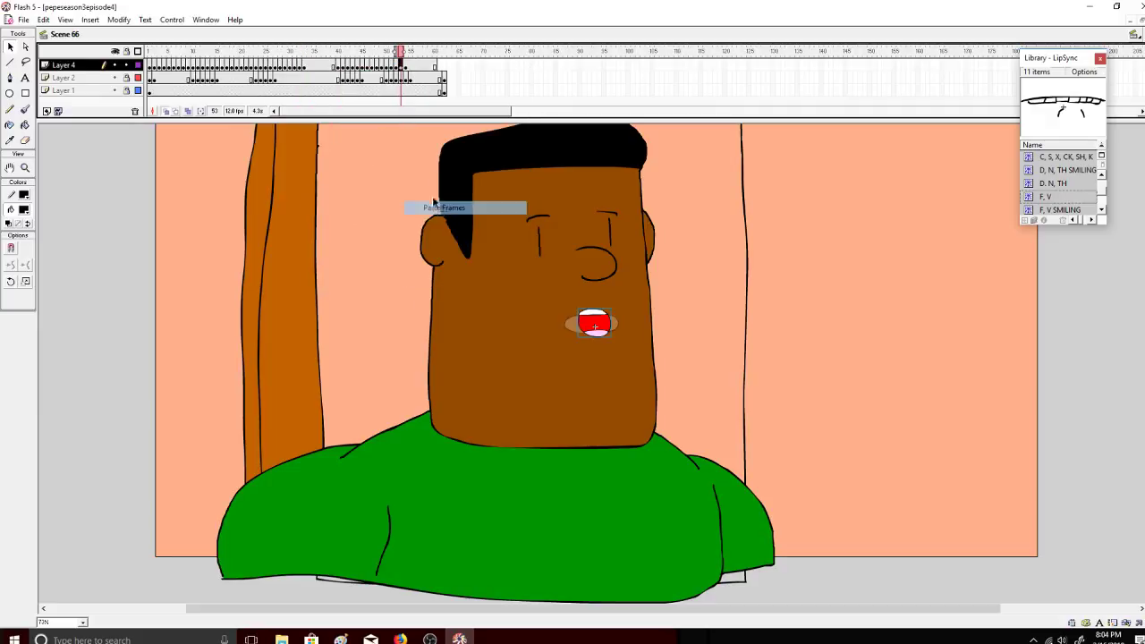
# Step: Insert a keyframe at frame 55 of Layer 4 and scale its closed mouth line slightly narrower
pyautogui.moveTo(403, 52); pyautogui.dragTo(397, 51)
pyautogui.rightClick(410, 66)
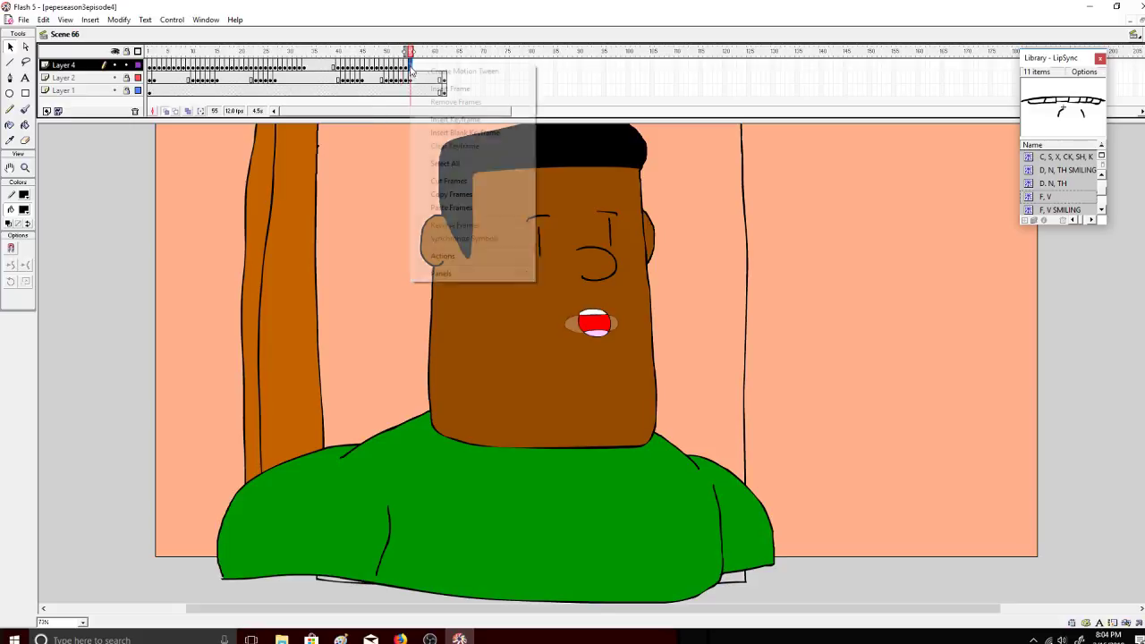
pyautogui.click(433, 122)
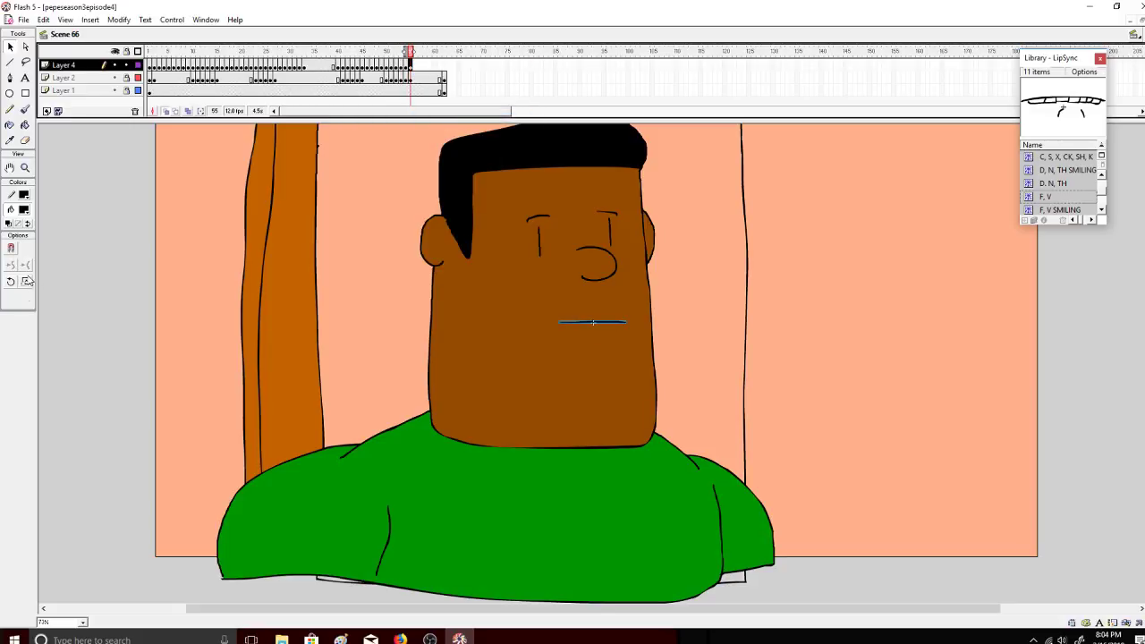
pyautogui.click(26, 281)
pyautogui.moveTo(627, 322); pyautogui.dragTo(627, 327)
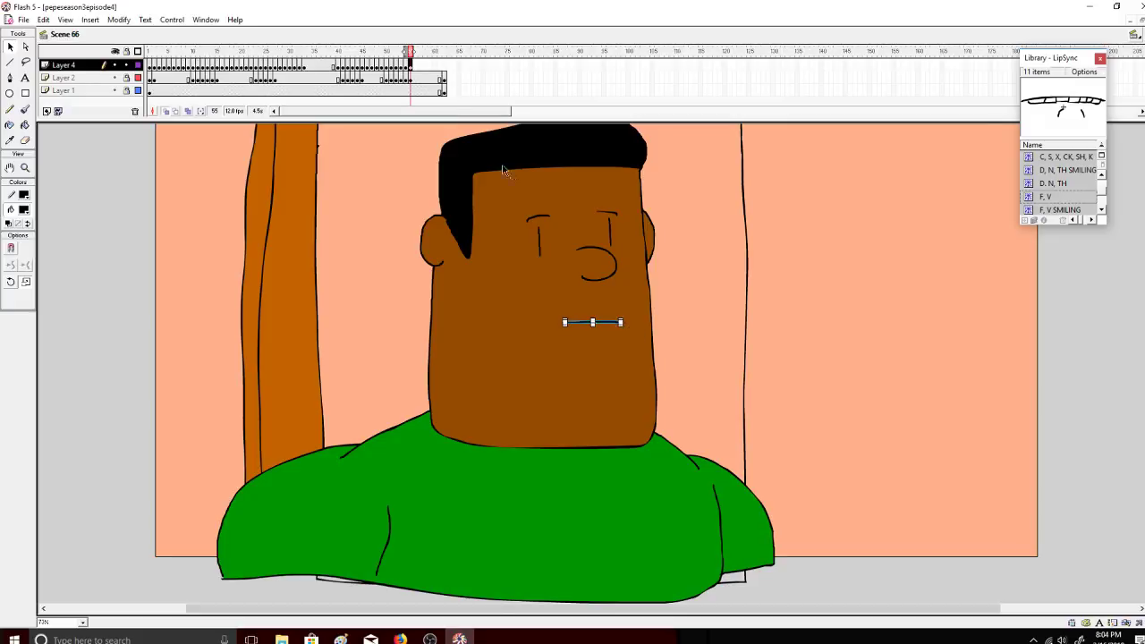
# Step: Copy the raised-tongue mouth keyframe from frame 50 of Layer 4 to frame 56
pyautogui.moveTo(413, 50); pyautogui.dragTo(389, 56)
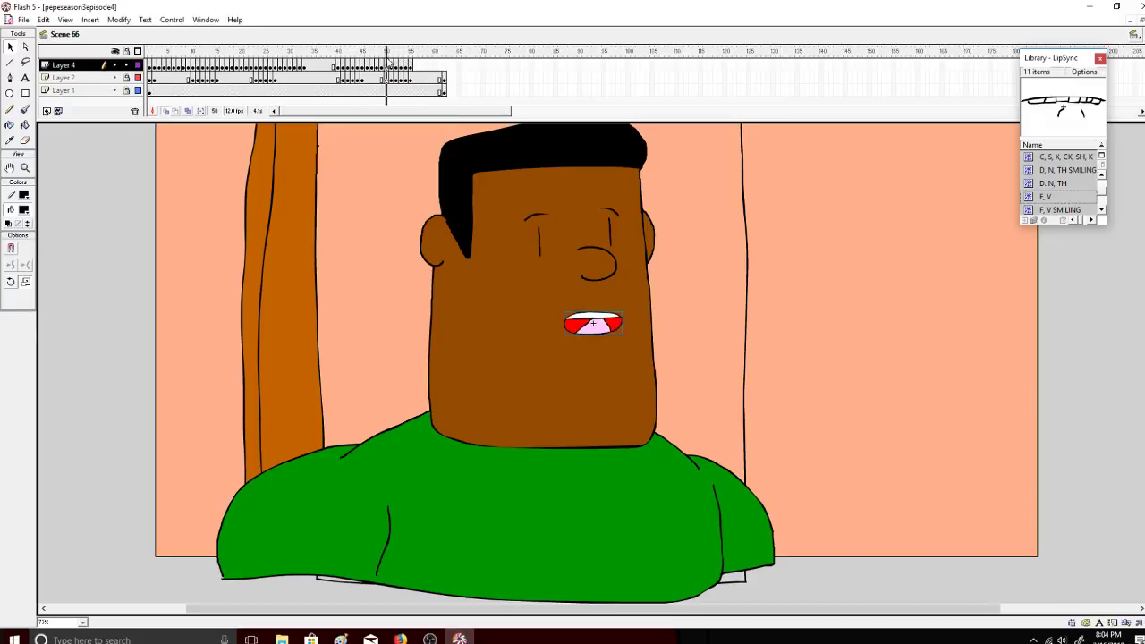
pyautogui.rightClick(387, 65)
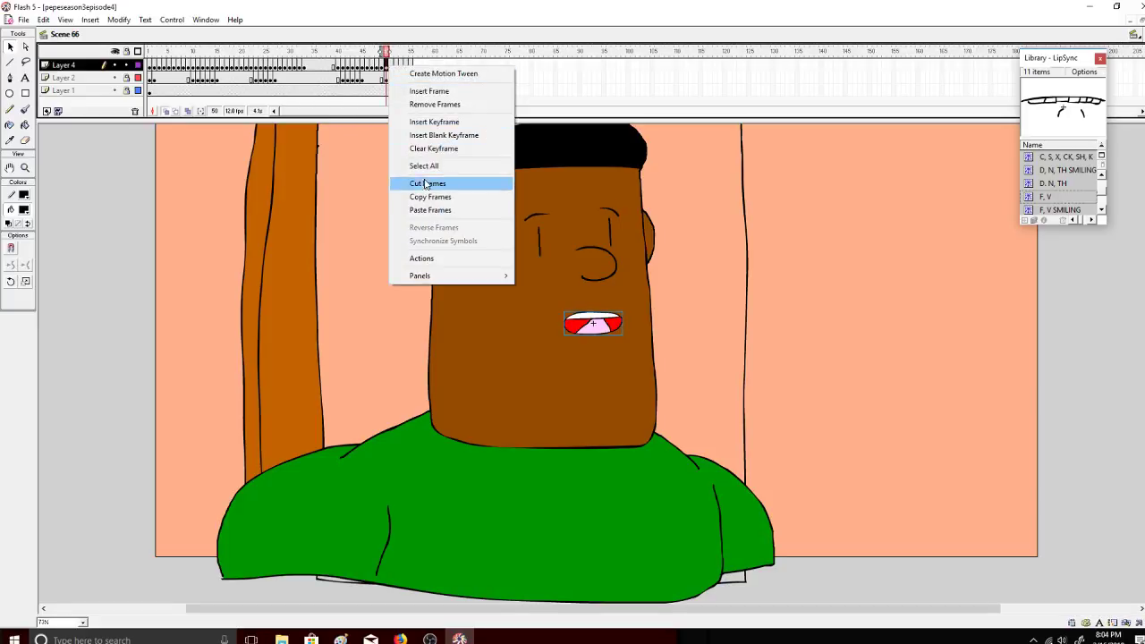
pyautogui.click(427, 196)
pyautogui.rightClick(415, 67)
pyautogui.click(438, 209)
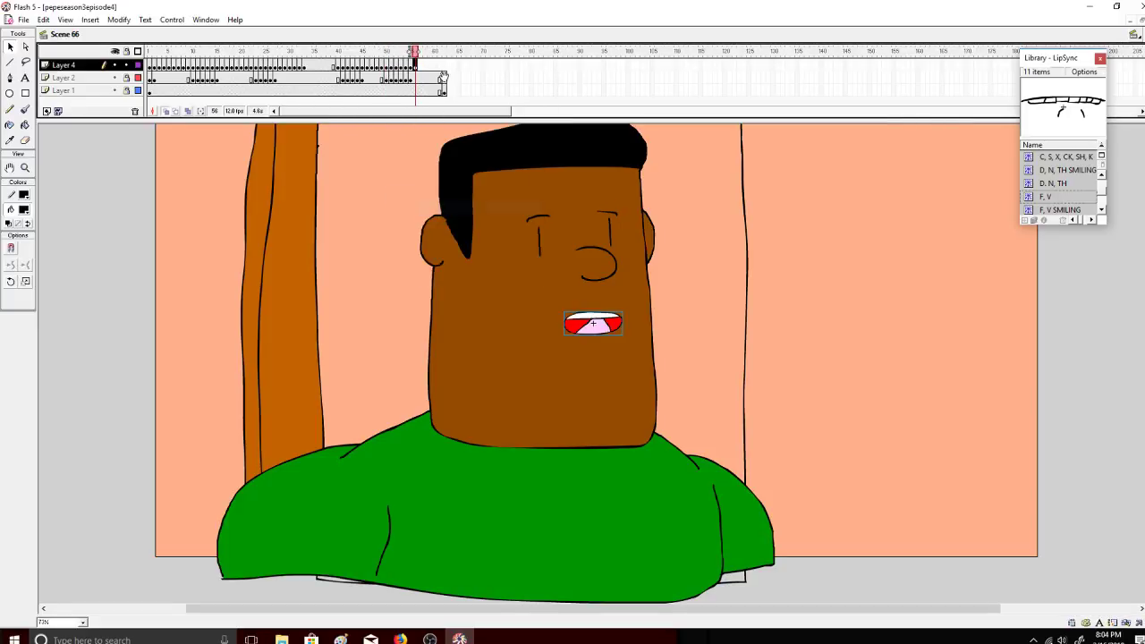
# Step: Copy the open red mouth keyframe from frame 49 of Layer 4 to frame 57
pyautogui.moveTo(415, 50); pyautogui.dragTo(382, 52)
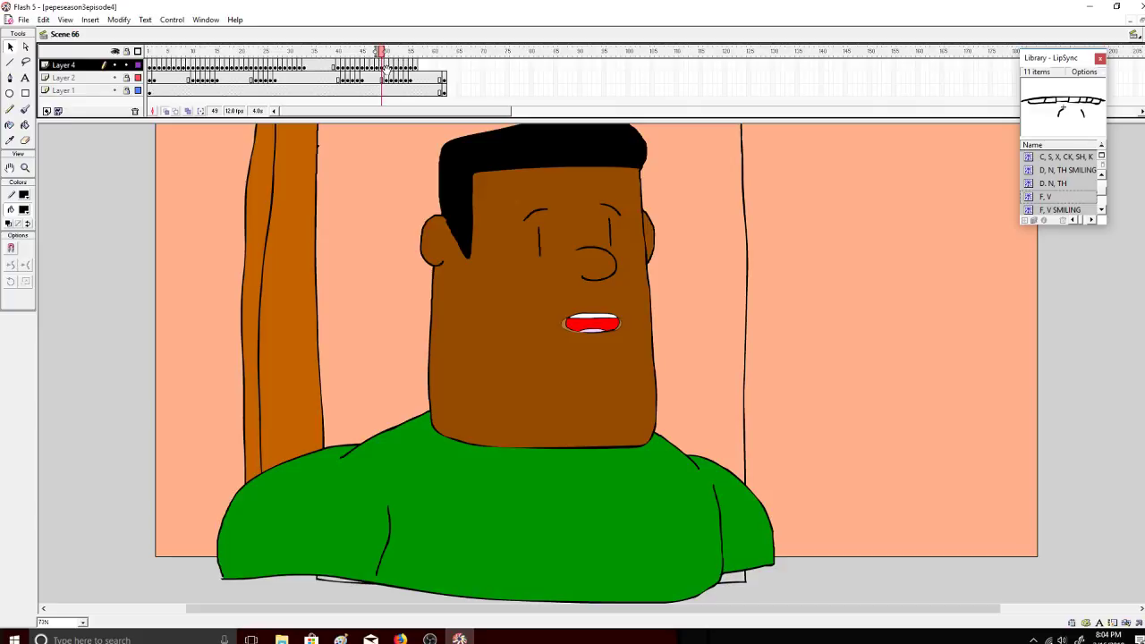
pyautogui.rightClick(382, 68)
pyautogui.click(410, 192)
pyautogui.rightClick(424, 66)
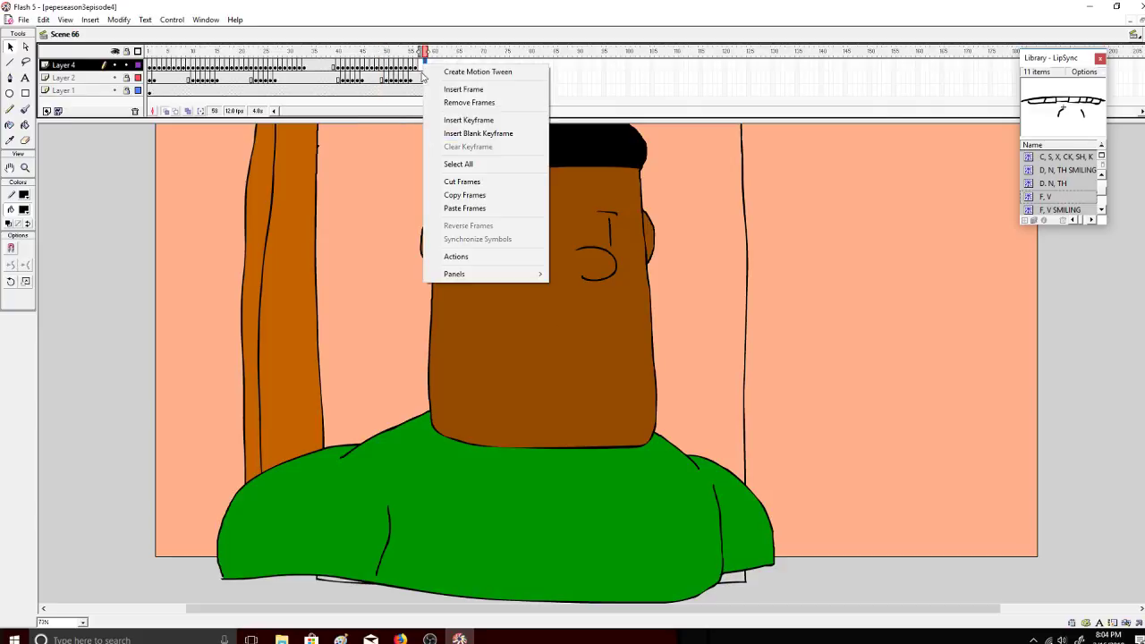
pyautogui.click(418, 68)
pyautogui.rightClick(420, 65)
pyautogui.click(440, 209)
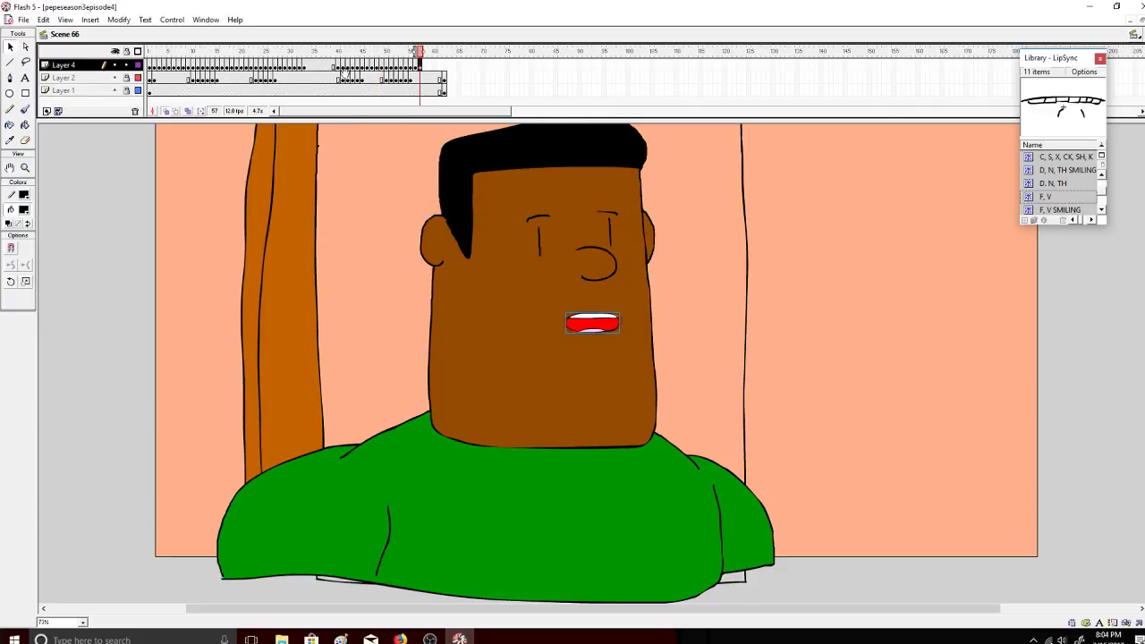
# Step: Copy the closed-mouth keyframe from frame 54 of Layer 4 to frame 58
pyautogui.moveTo(419, 51); pyautogui.dragTo(405, 51)
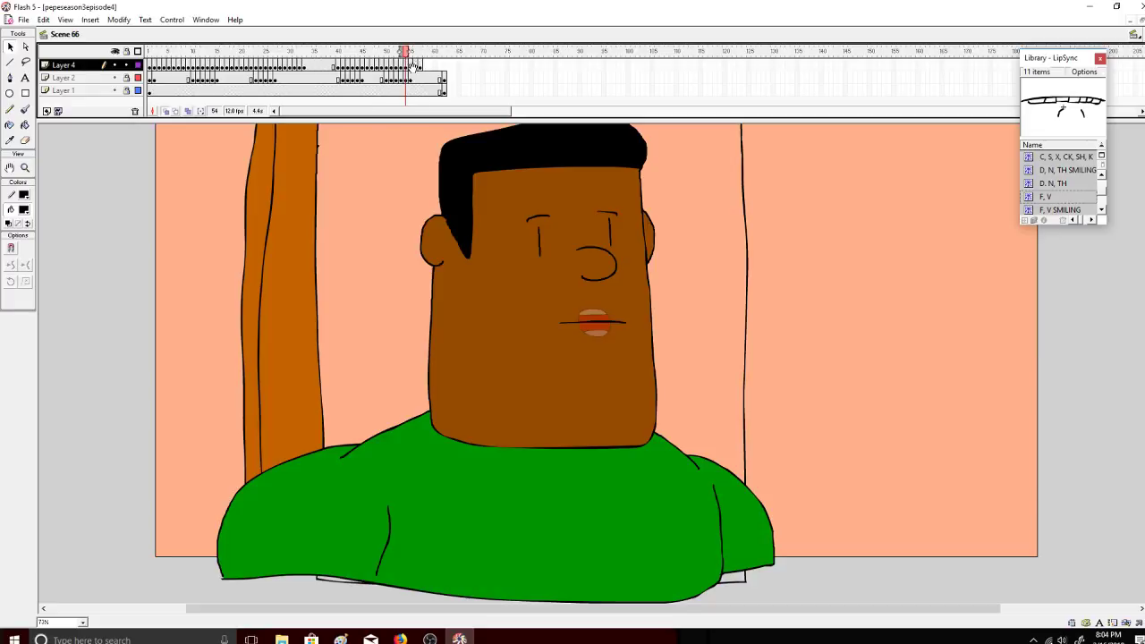
pyautogui.rightClick(408, 65)
pyautogui.click(435, 194)
pyautogui.rightClick(426, 66)
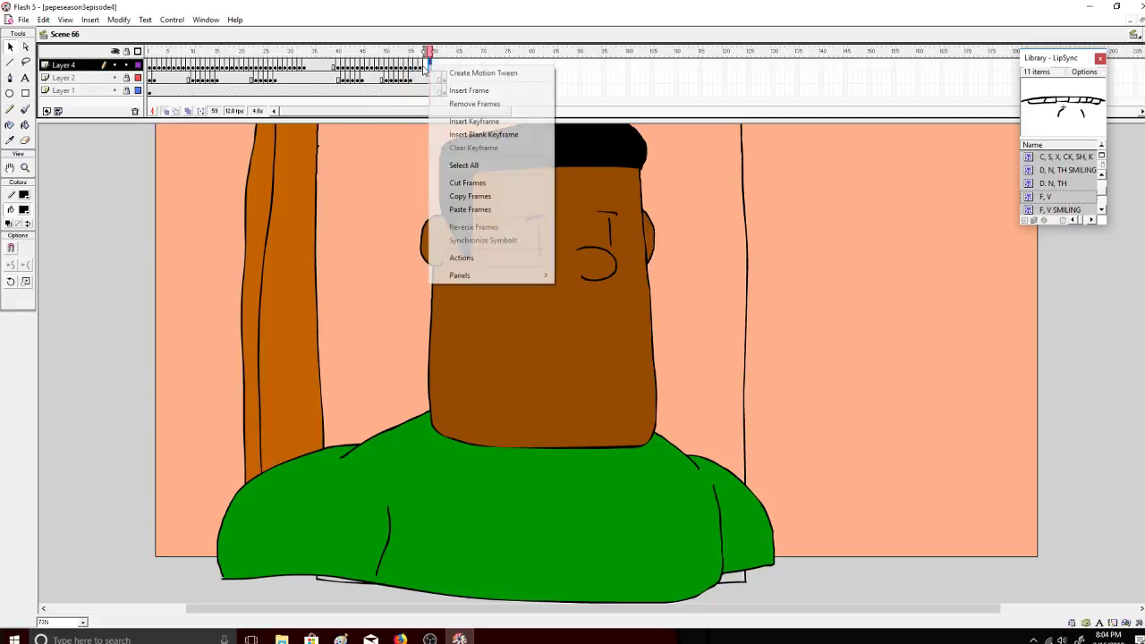
pyautogui.click(465, 208)
# Step: Copy the open red mouth keyframe from frame 57 of Layer 4 to frame 59
pyautogui.moveTo(424, 51); pyautogui.dragTo(421, 55)
pyautogui.rightClick(420, 67)
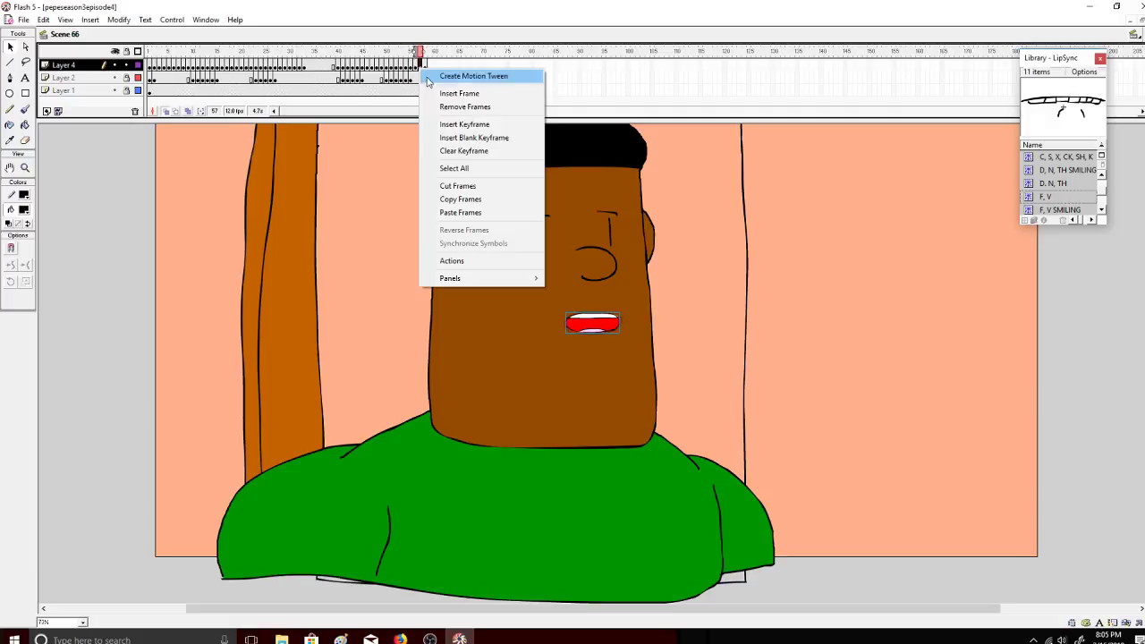
pyautogui.click(465, 197)
pyautogui.rightClick(425, 68)
pyautogui.click(460, 204)
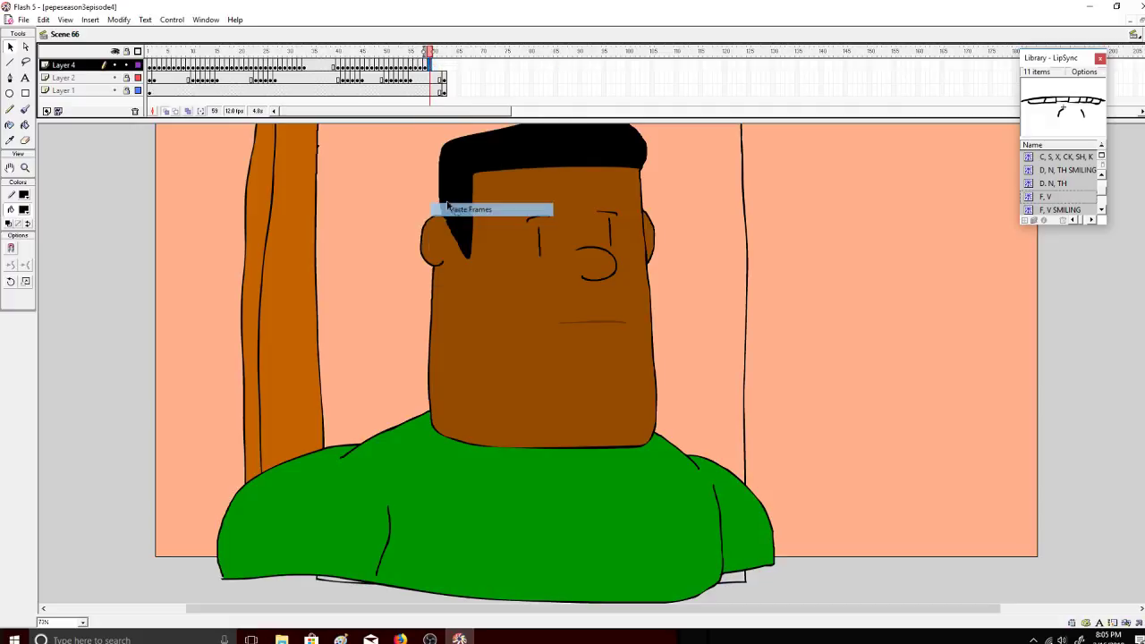
# Step: Copy the raised-tongue mouth keyframe from frame 56 of Layer 4 to frame 60
pyautogui.rightClick(416, 65)
pyautogui.rightClick(417, 65)
pyautogui.click(460, 204)
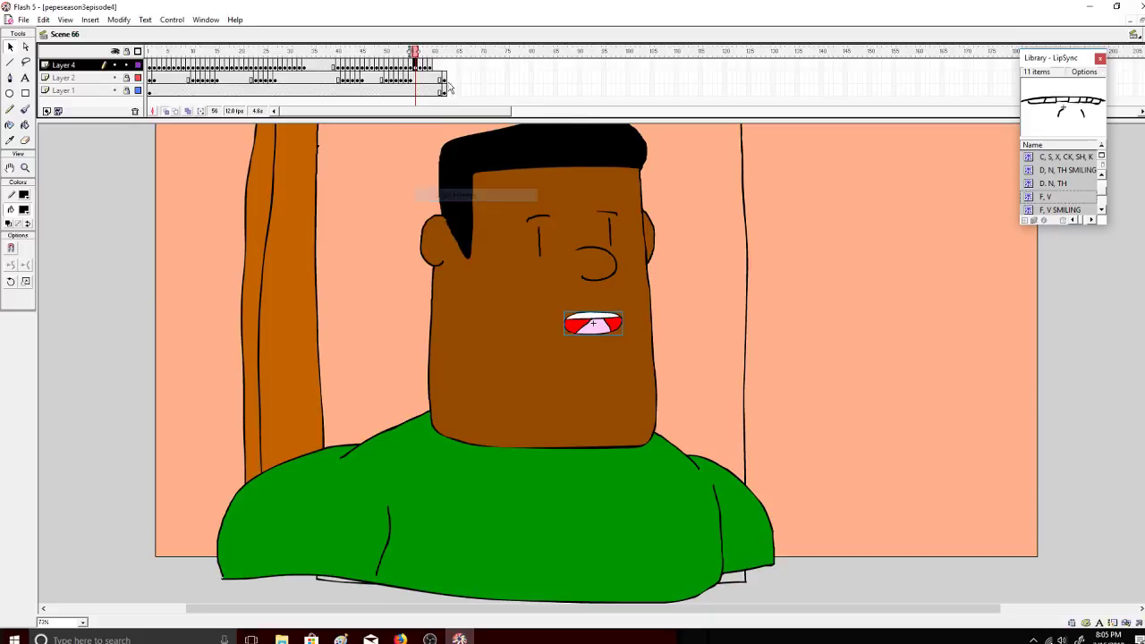
pyautogui.rightClick(434, 64)
pyautogui.click(470, 206)
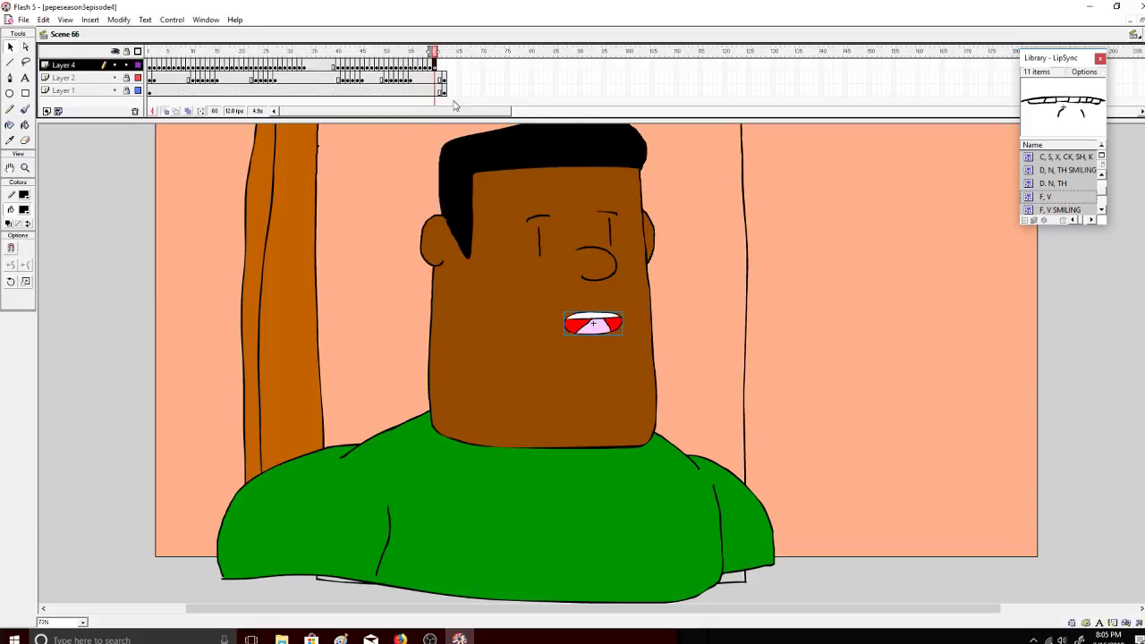
# Step: Copy the white clenched-teeth mouth keyframe from frame 52 of Layer 4 to frame 61
pyautogui.moveTo(435, 51); pyautogui.dragTo(397, 53)
pyautogui.rightClick(398, 64)
pyautogui.click(459, 195)
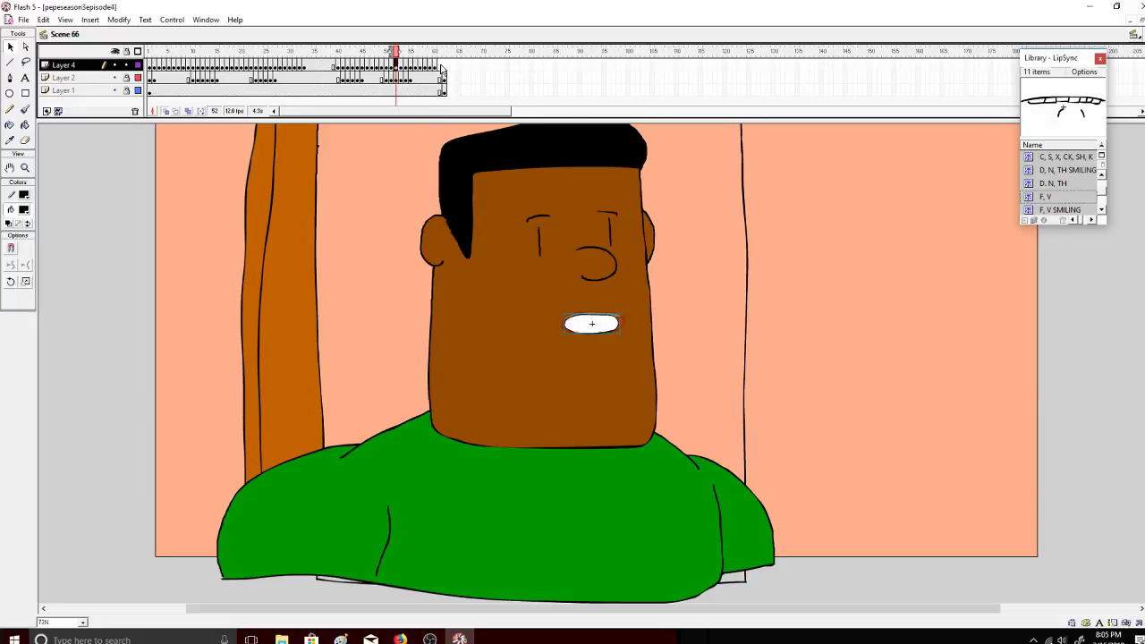
pyautogui.rightClick(439, 66)
pyautogui.click(469, 205)
# Step: Copy the narrowed closed-mouth keyframe from frame 55 of Layer 4 to frame 62
pyautogui.moveTo(452, 51); pyautogui.dragTo(409, 51)
pyautogui.rightClick(411, 66)
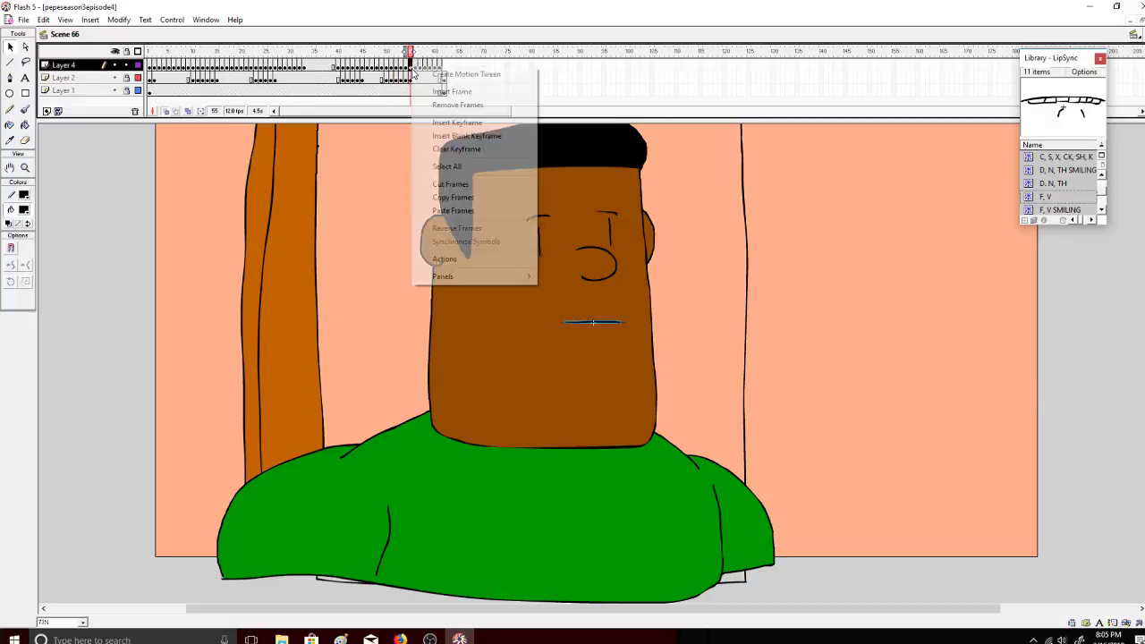
pyautogui.click(447, 197)
pyautogui.rightClick(442, 66)
pyautogui.click(477, 209)
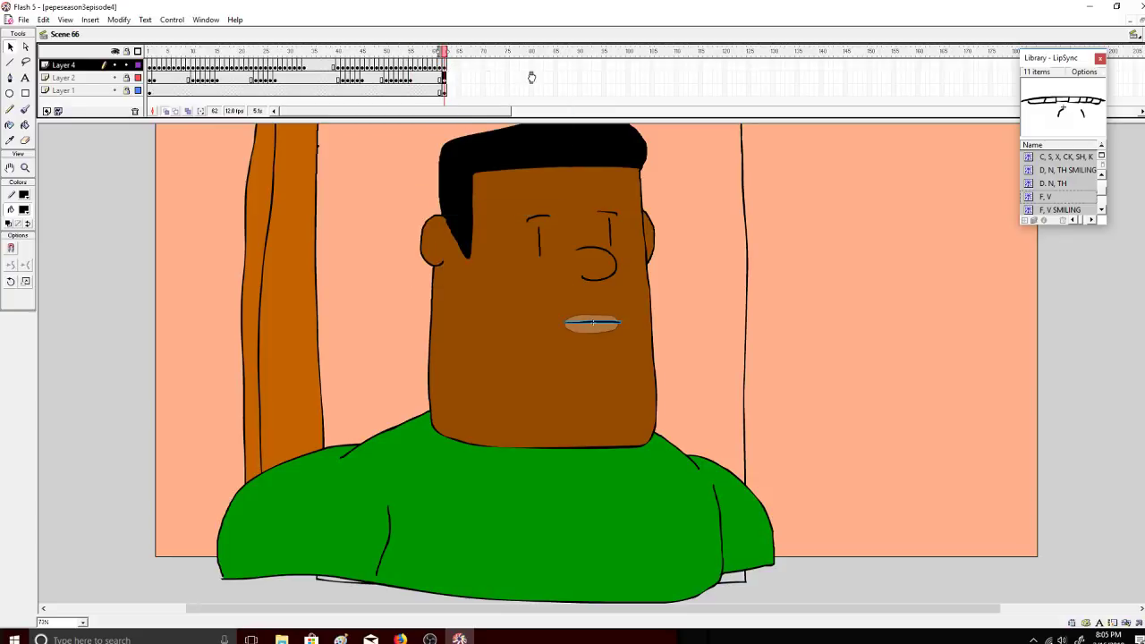
# Step: Extend Layers 2 and 1 to frame 79 with their end keyframes, and insert a keyframe at frame 79 of Layer 4
pyautogui.moveTo(531, 78); pyautogui.dragTo(528, 78)
pyautogui.click(444, 78)
pyautogui.moveTo(443, 91); pyautogui.dragTo(448, 92)
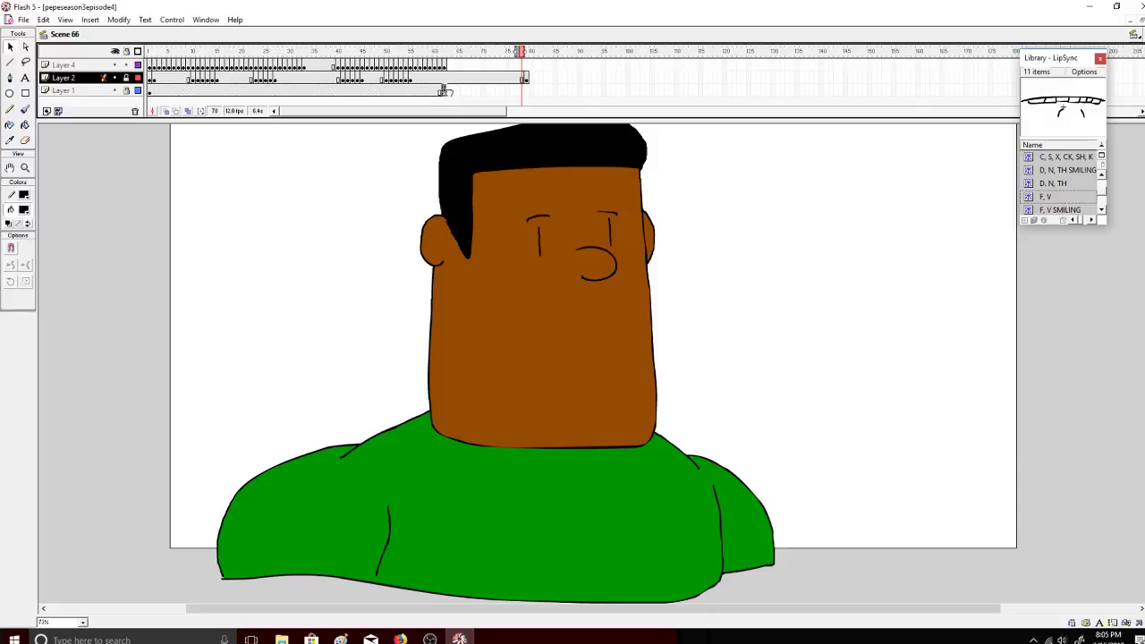
pyautogui.click(525, 91)
pyautogui.press('F5')
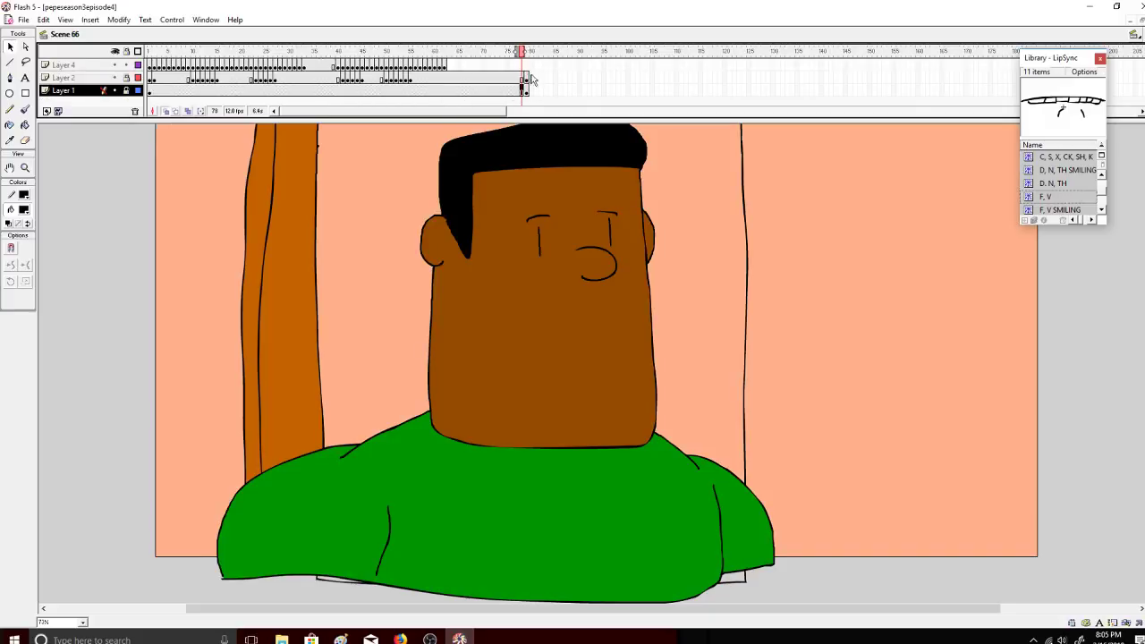
pyautogui.rightClick(526, 78)
pyautogui.click(573, 118)
# Step: Play the scene from frame 1 to check the lip-sync, and turn off the work area display
pyautogui.moveTo(526, 51); pyautogui.dragTo(148, 43)
pyautogui.click(173, 19)
pyautogui.click(176, 34)
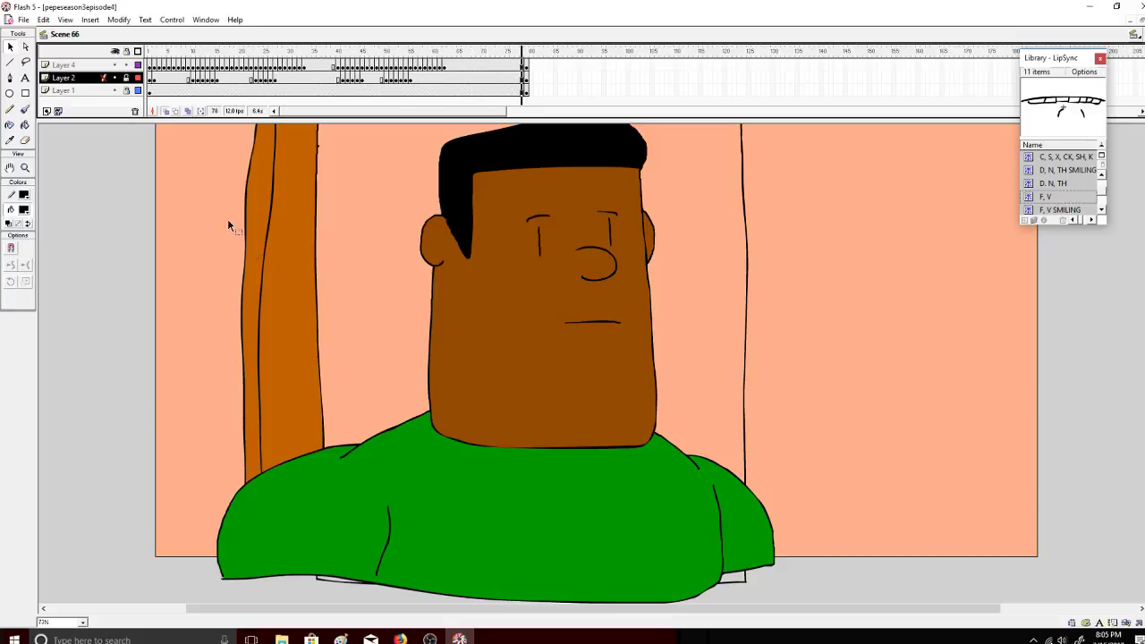
pyautogui.click(65, 18)
pyautogui.click(41, 165)
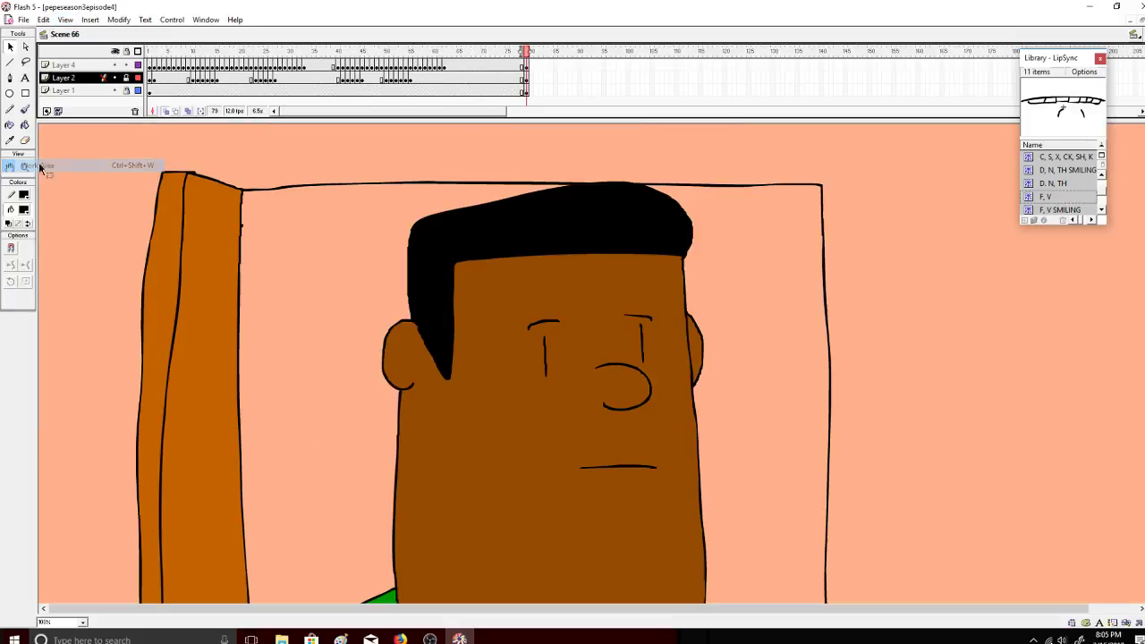
# Step: Remove the frames after frame 74 from all three layers
pyautogui.moveTo(531, 67); pyautogui.dragTo(507, 93)
pyautogui.rightClick(515, 79)
pyautogui.click(560, 116)
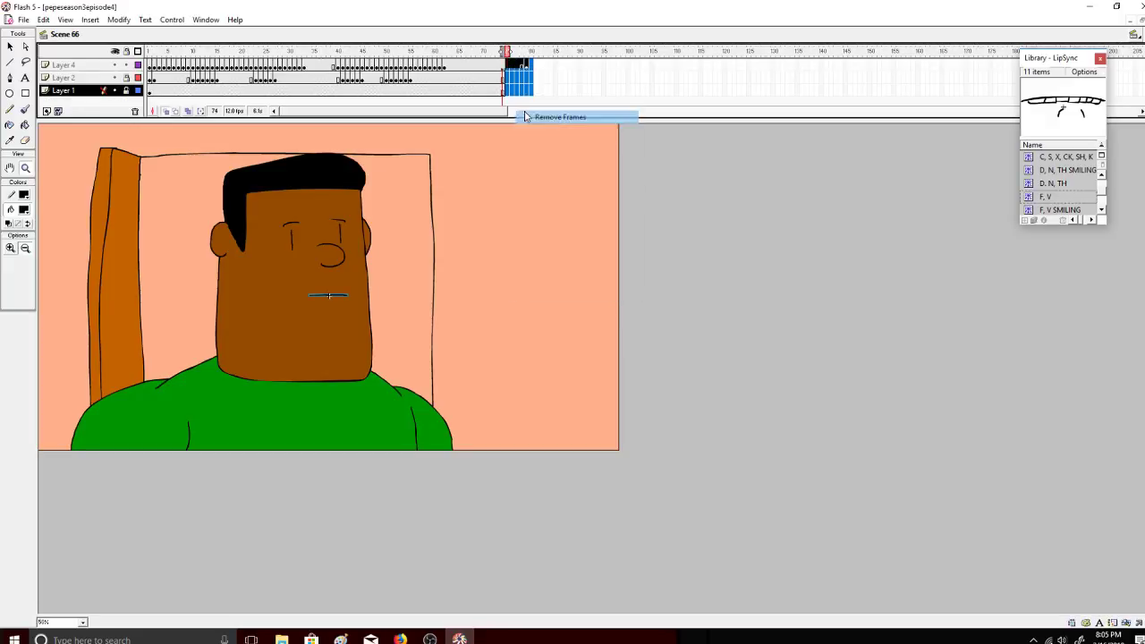
# Step: Play Scene 66 from frame 1 to preview the trimmed animation, and save the file
pyautogui.moveTo(506, 51); pyautogui.dragTo(150, 51)
pyautogui.click(170, 19)
pyautogui.click(179, 33)
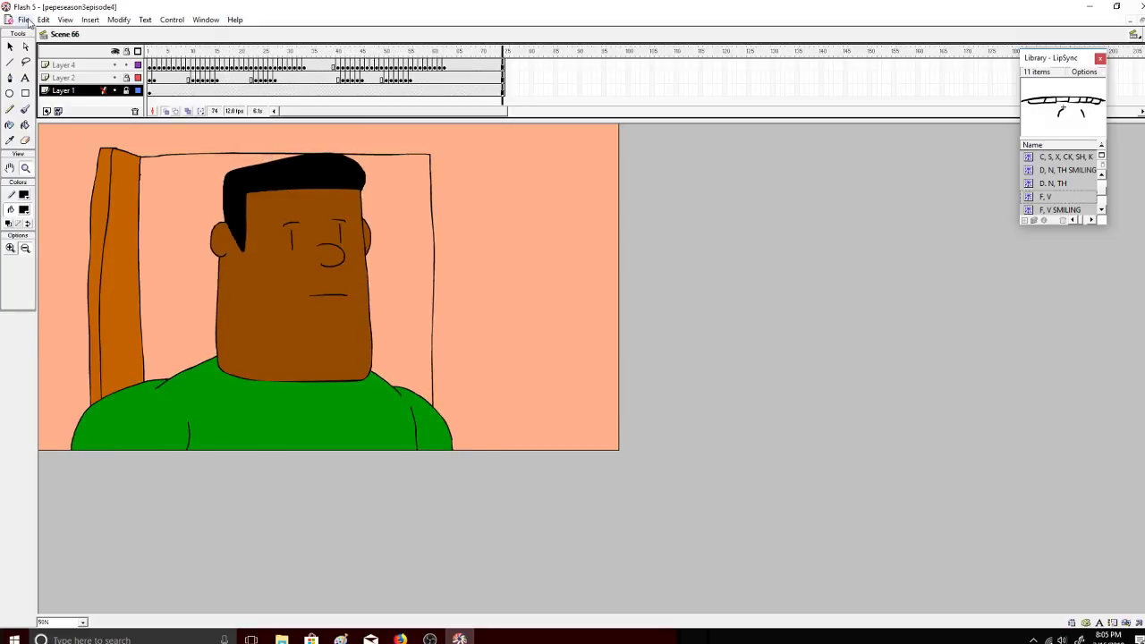
pyautogui.click(23, 19)
pyautogui.click(48, 105)
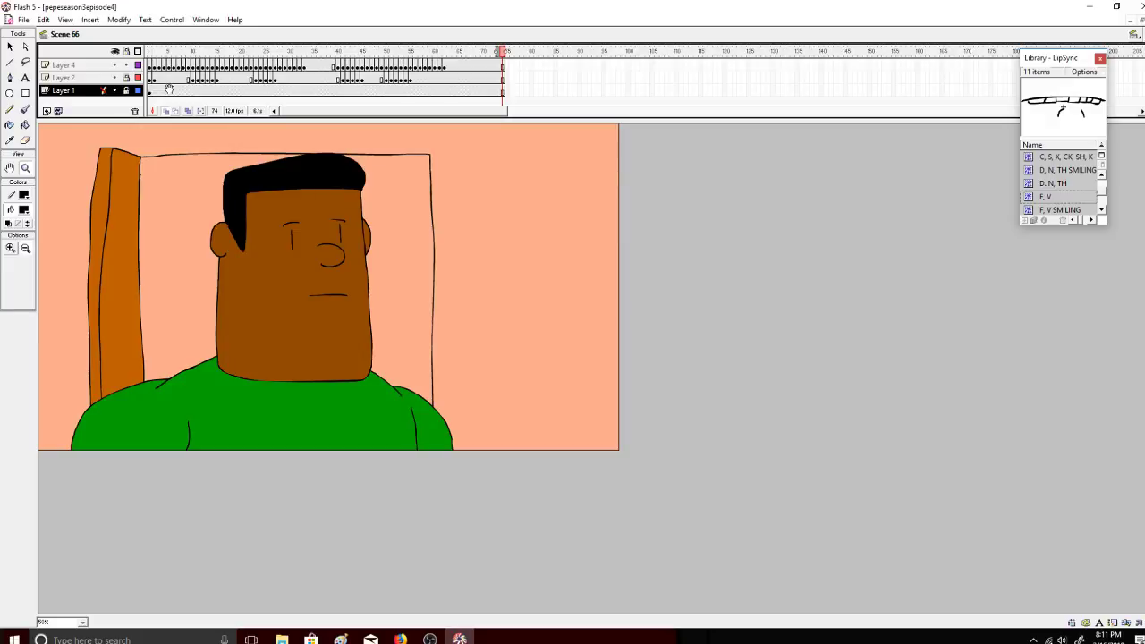
# Step: Switch to the browser to check the YouTube live dashboard and Pandora, look at OBS, and return to Flash
pyautogui.click(400, 639)
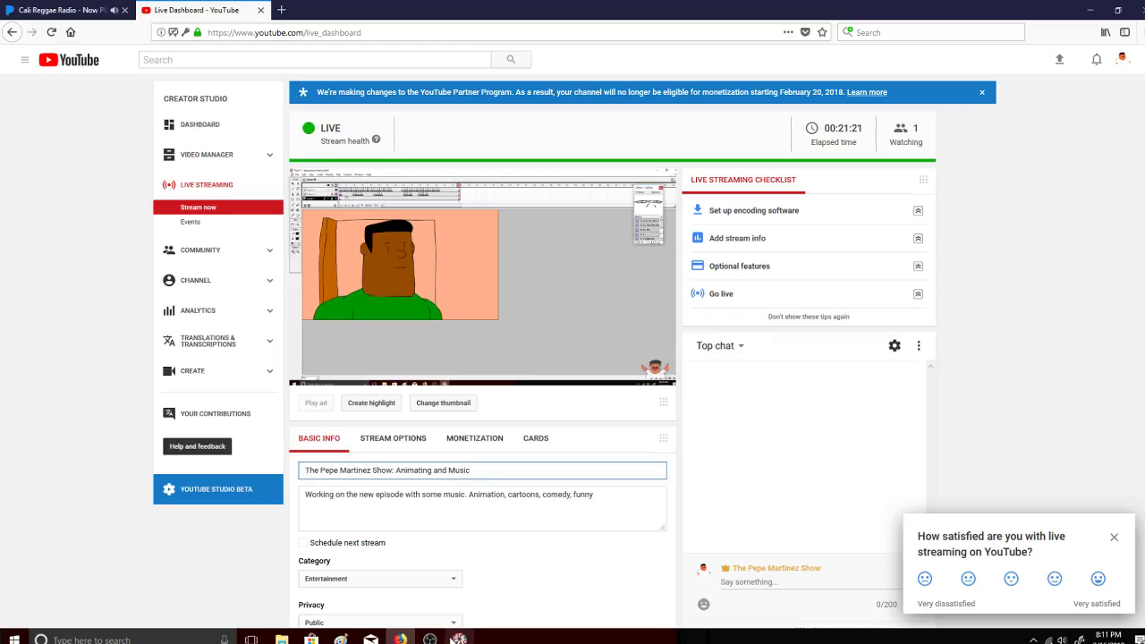
pyautogui.moveTo(135, 107); pyautogui.dragTo(85, 36)
pyautogui.click(70, 12)
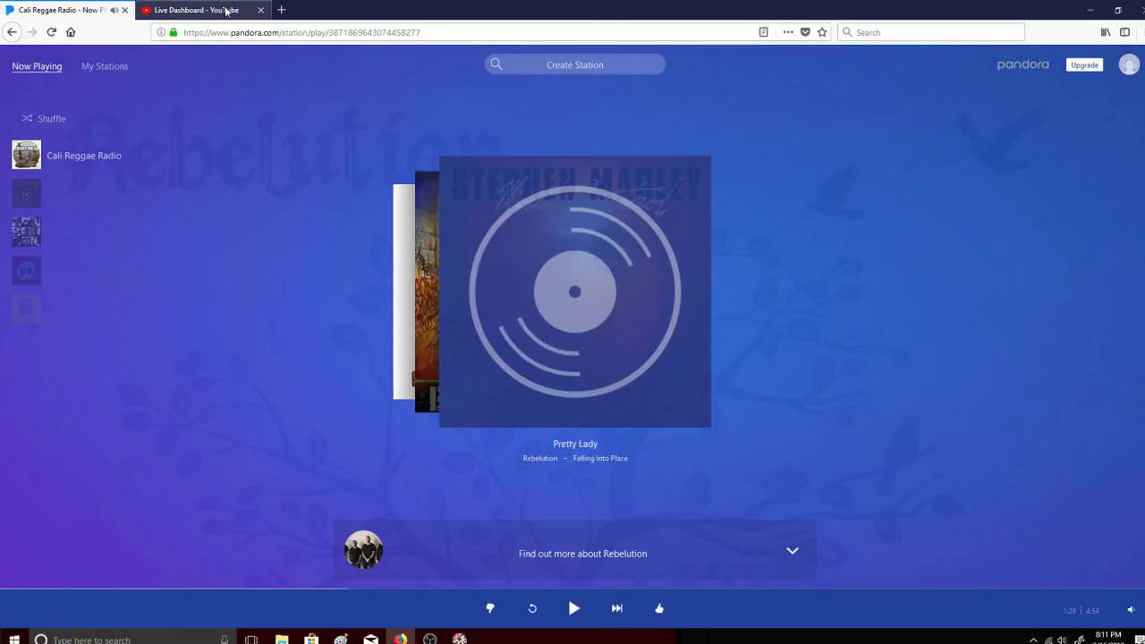
pyautogui.click(226, 10)
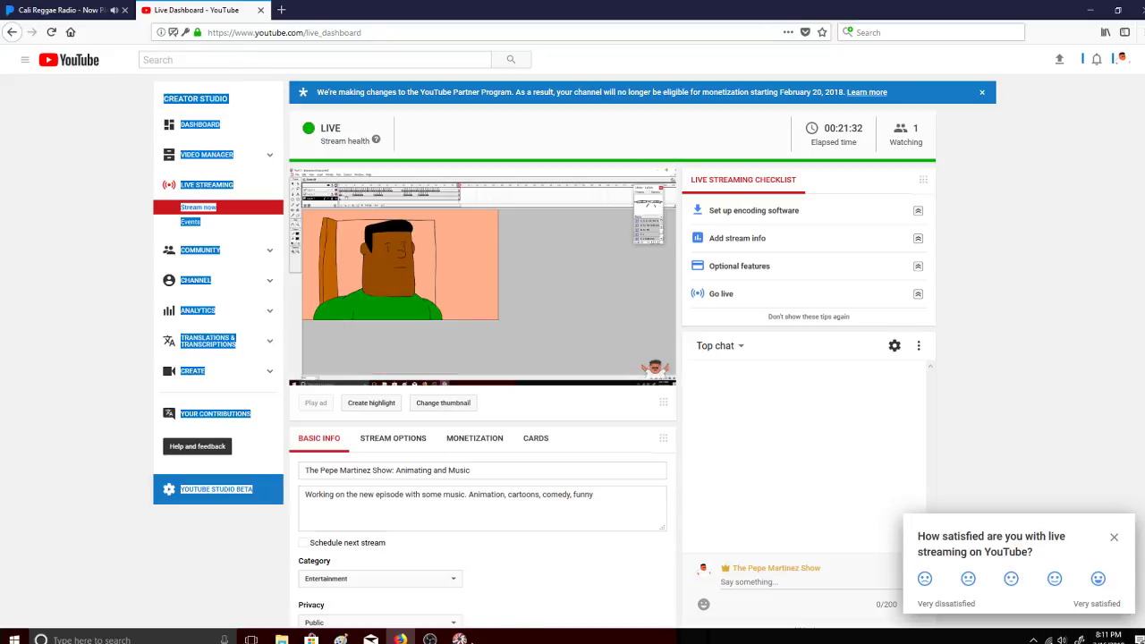
pyautogui.click(430, 640)
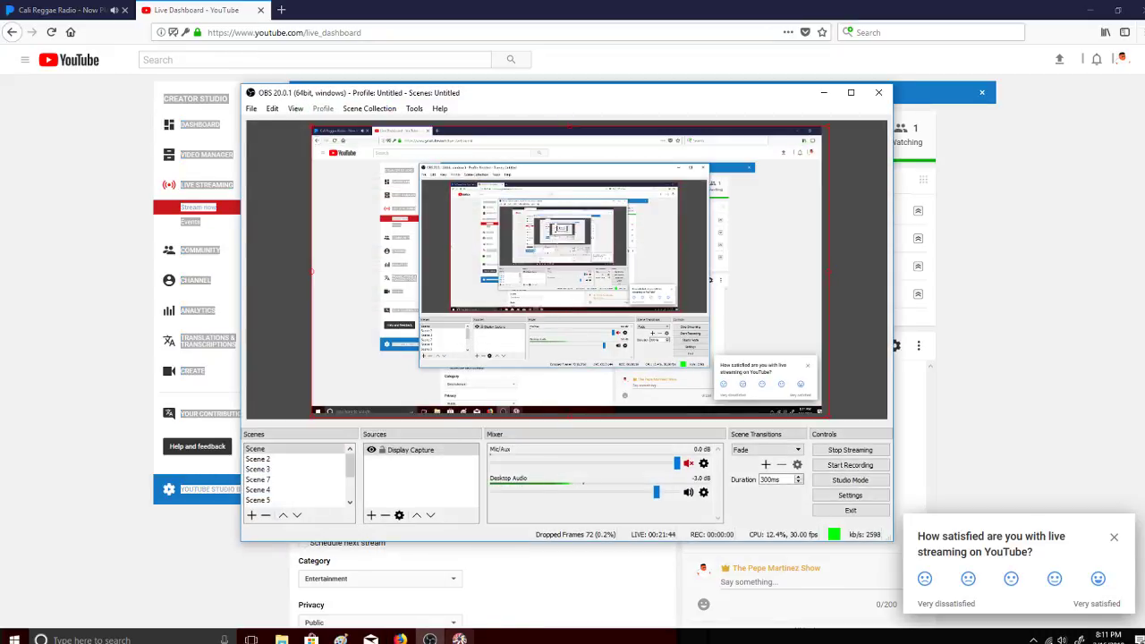
pyautogui.click(459, 640)
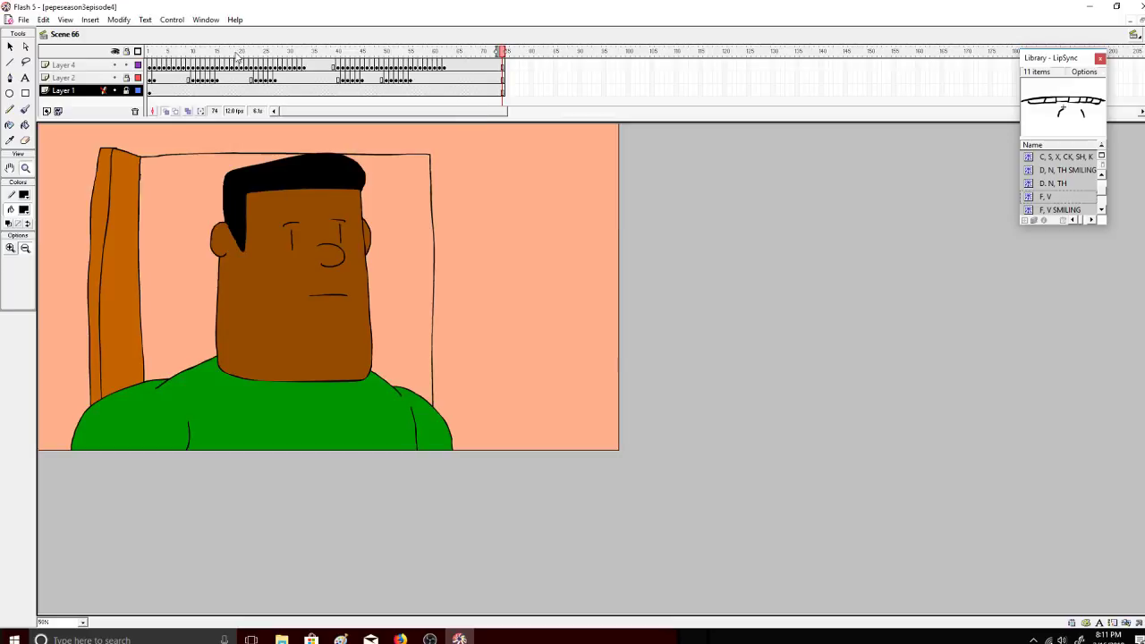
pyautogui.click(154, 59)
pyautogui.moveTo(164, 61); pyautogui.dragTo(684, 106)
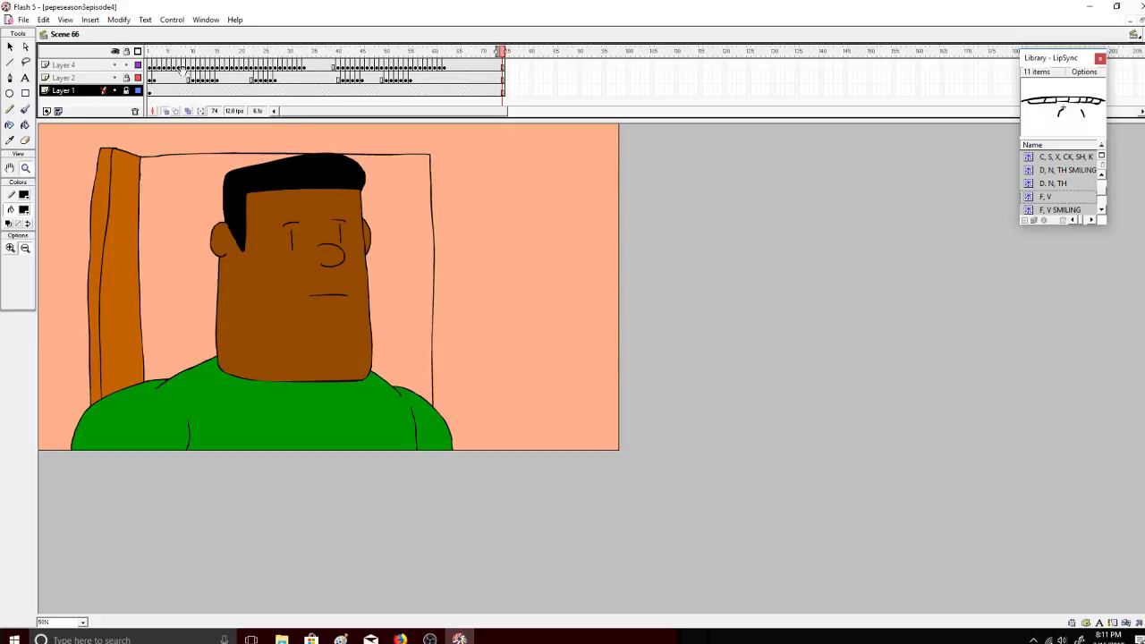
pyautogui.doubleClick(66, 10)
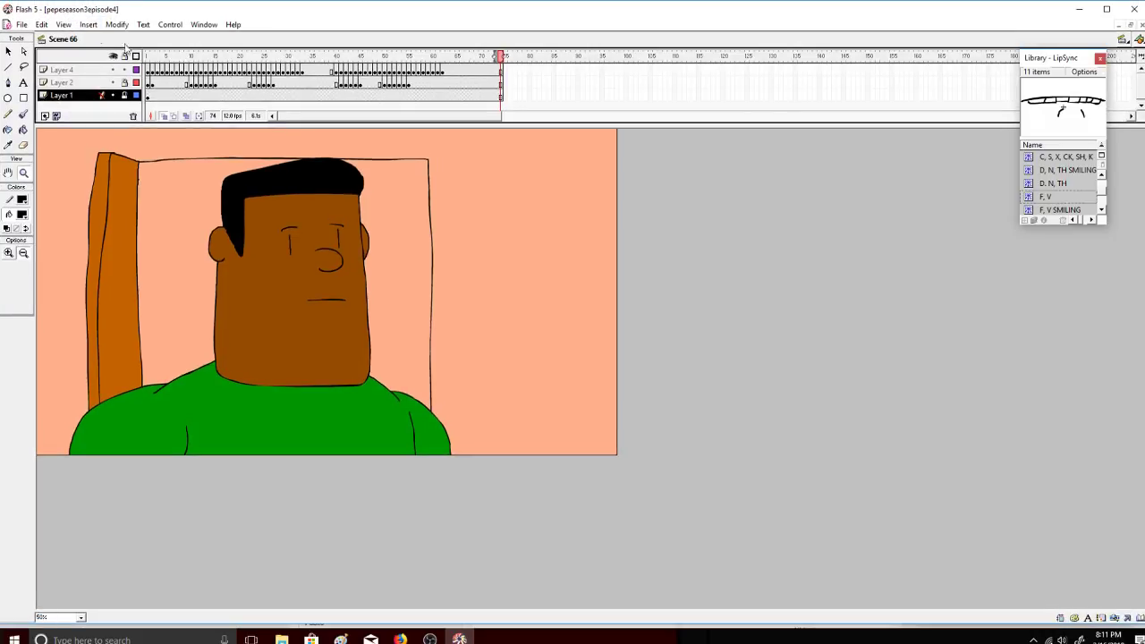
pyautogui.click(1107, 9)
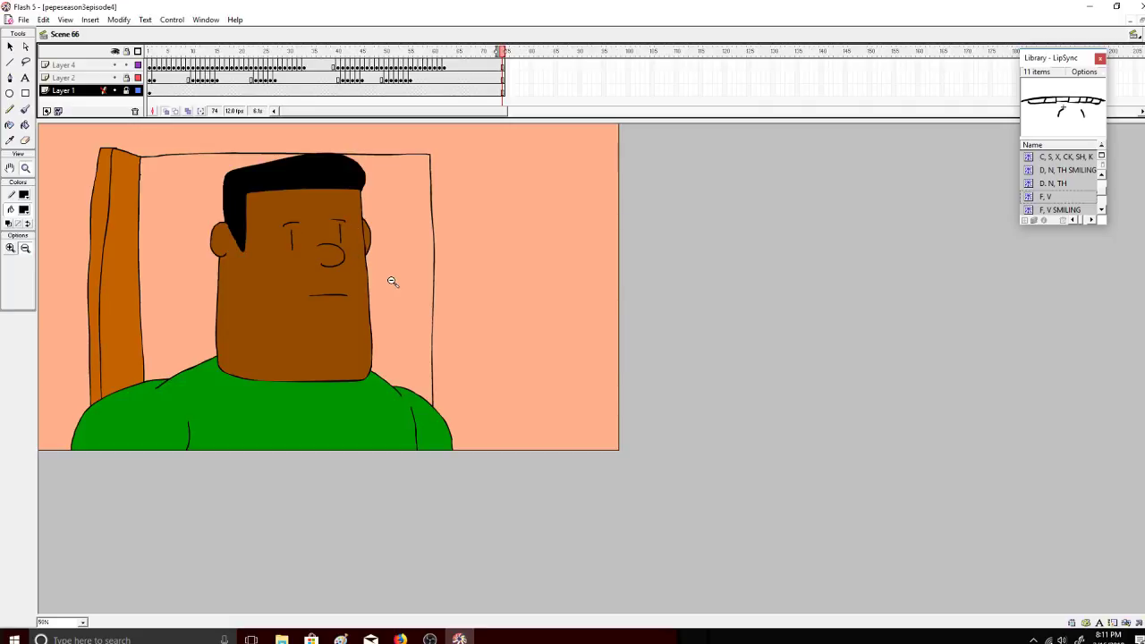
pyautogui.click(24, 19)
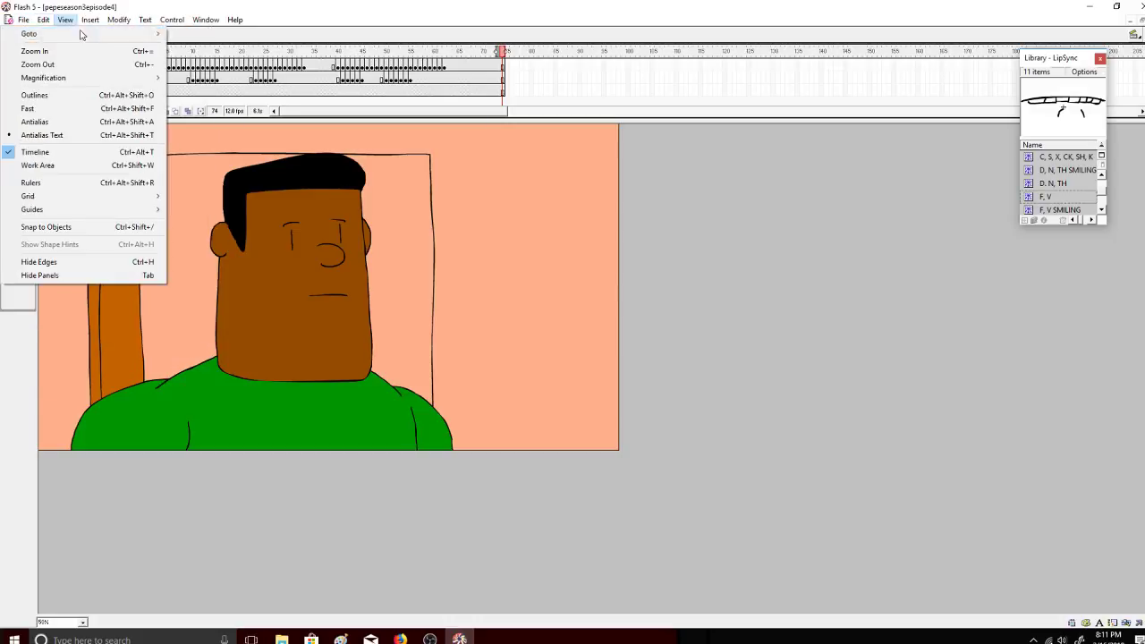
pyautogui.click(213, 22)
pyautogui.click(212, 21)
pyautogui.click(213, 20)
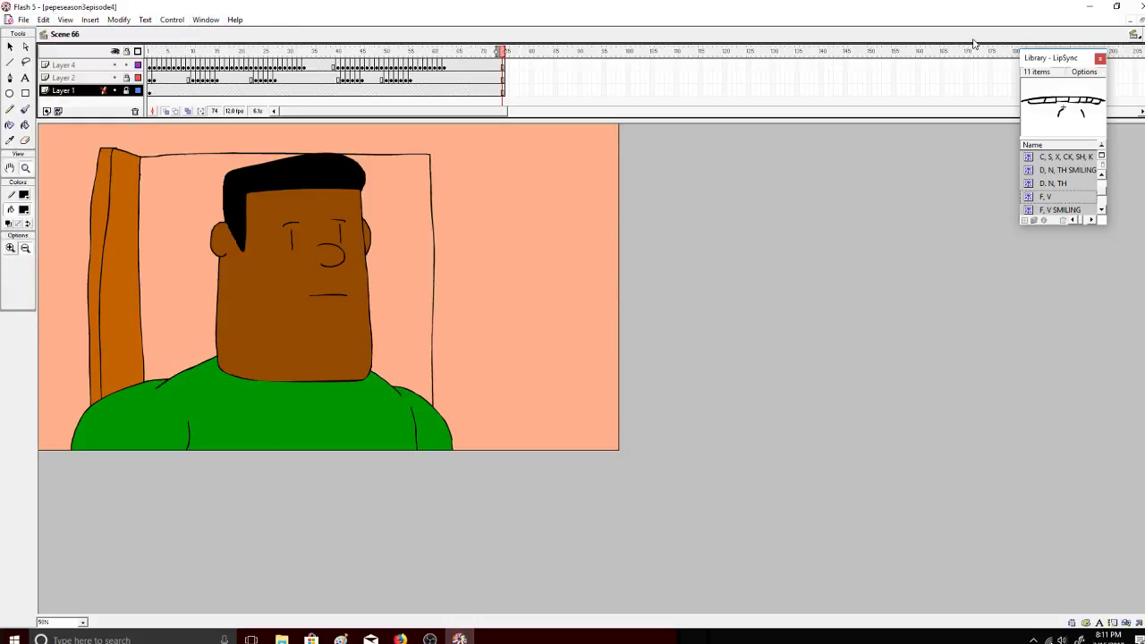
# Step: Switch from Scene 66 to Scene 65 for editing
pyautogui.click(1134, 34)
pyautogui.moveTo(1100, 641)
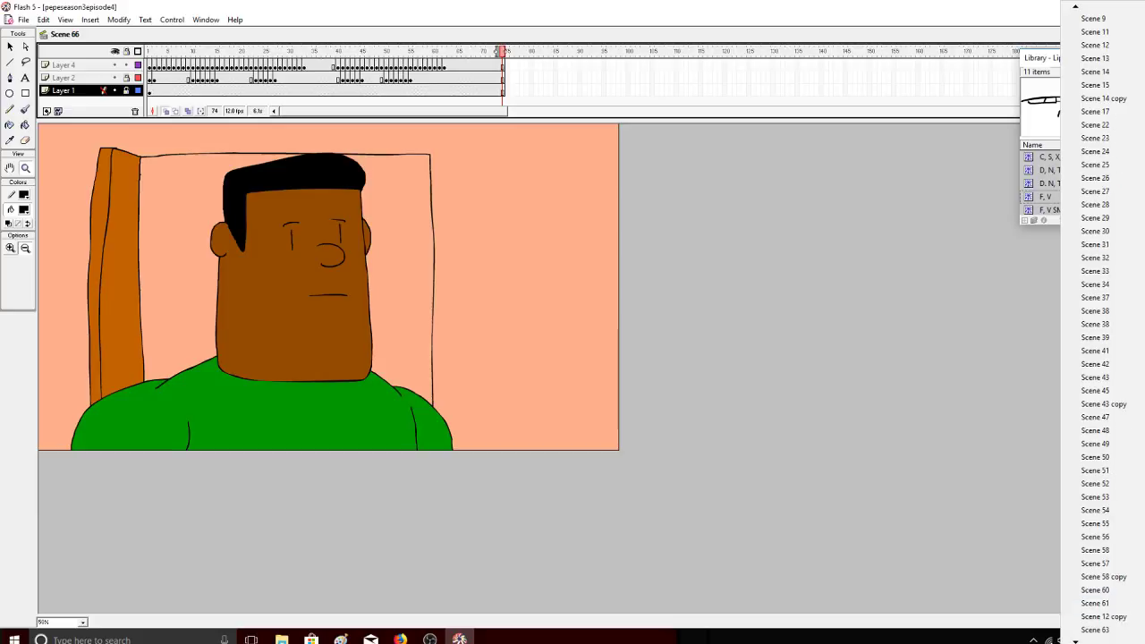
pyautogui.click(1094, 616)
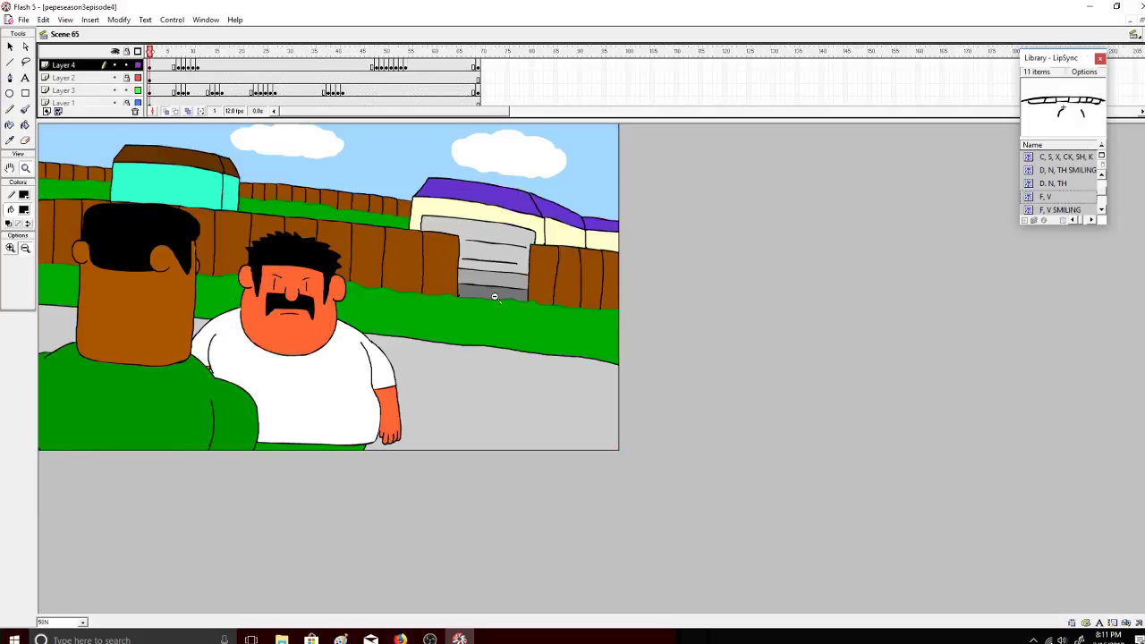
# Step: Open the Scene panel and duplicate Scene 65
pyautogui.click(206, 20)
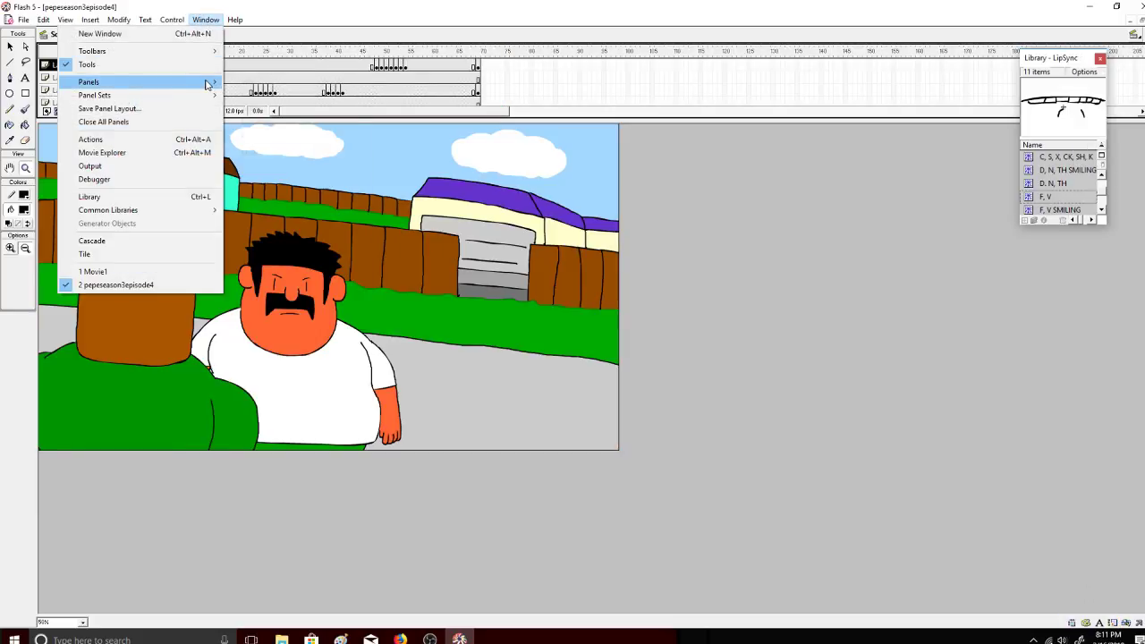
pyautogui.moveTo(211, 83)
pyautogui.click(323, 303)
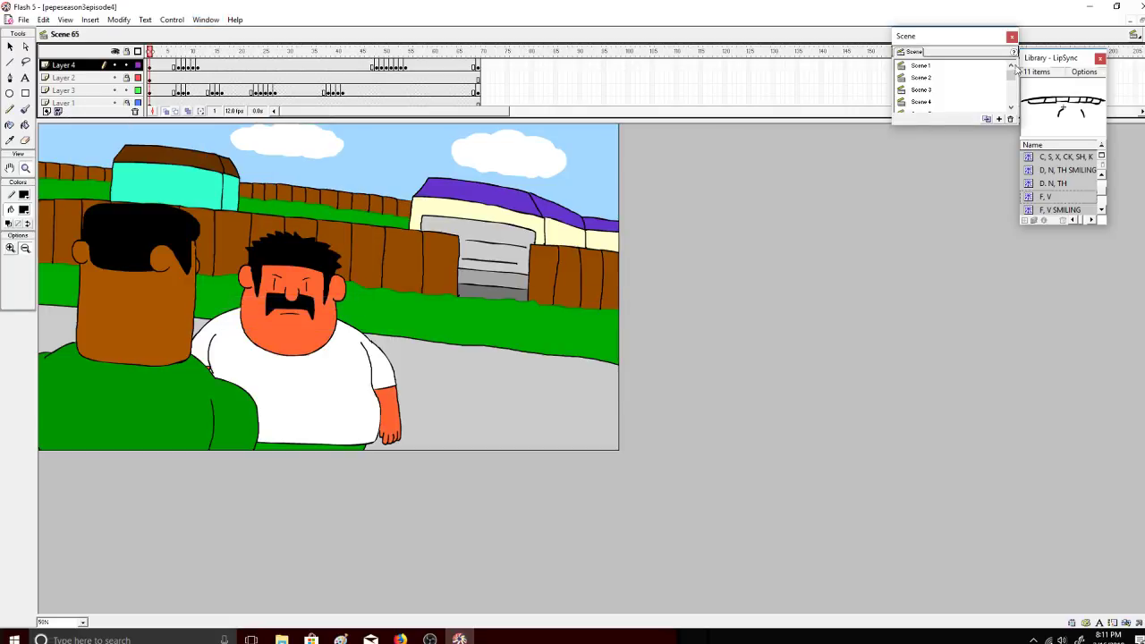
pyautogui.scroll(-3, 990, 107)
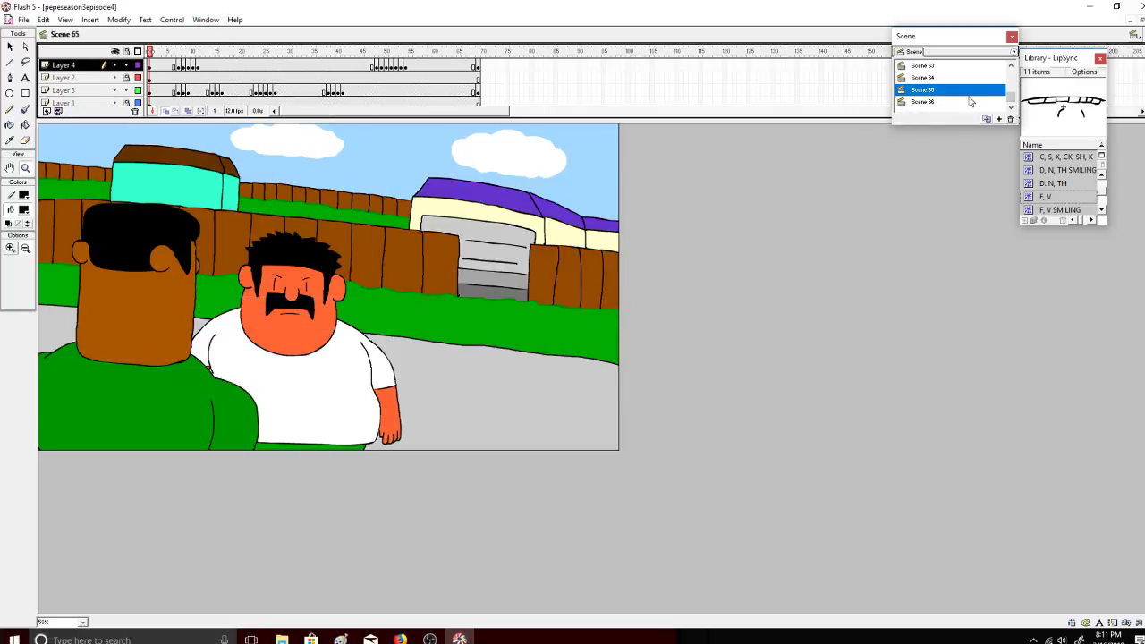
pyautogui.click(971, 102)
pyautogui.click(972, 92)
pyautogui.click(988, 119)
# Step: Rename the duplicated scene to "Scene 67" and save the file
pyautogui.doubleClick(956, 105)
pyautogui.moveTo(950, 102); pyautogui.dragTo(933, 106)
pyautogui.press('BackSpace')
pyautogui.press('BackSpace')
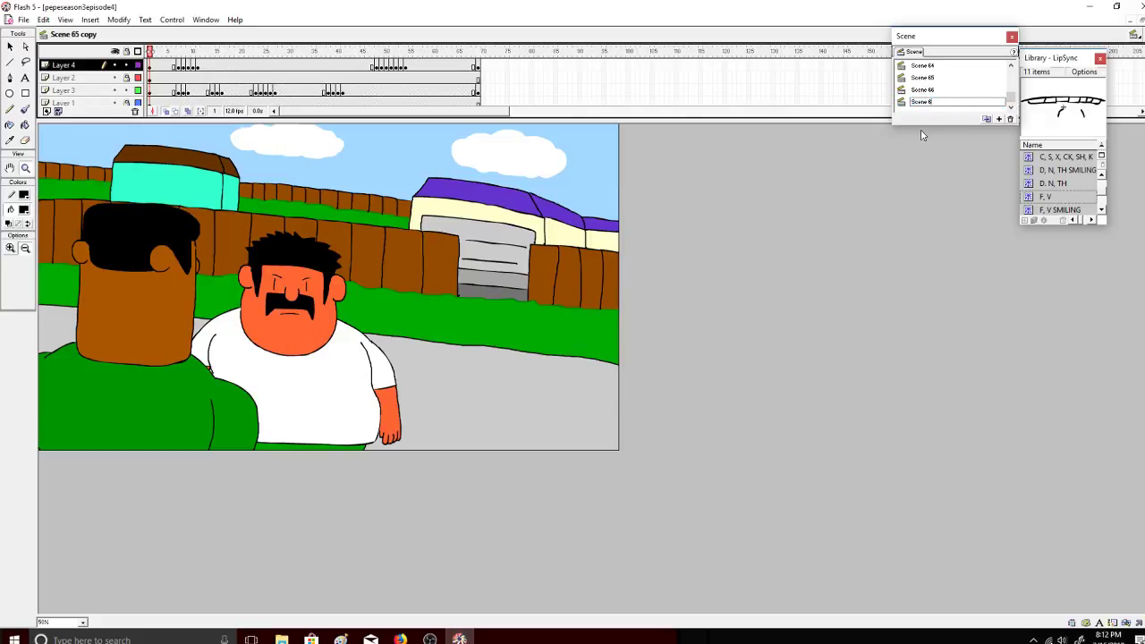
pyautogui.write('7')
pyautogui.press('Return')
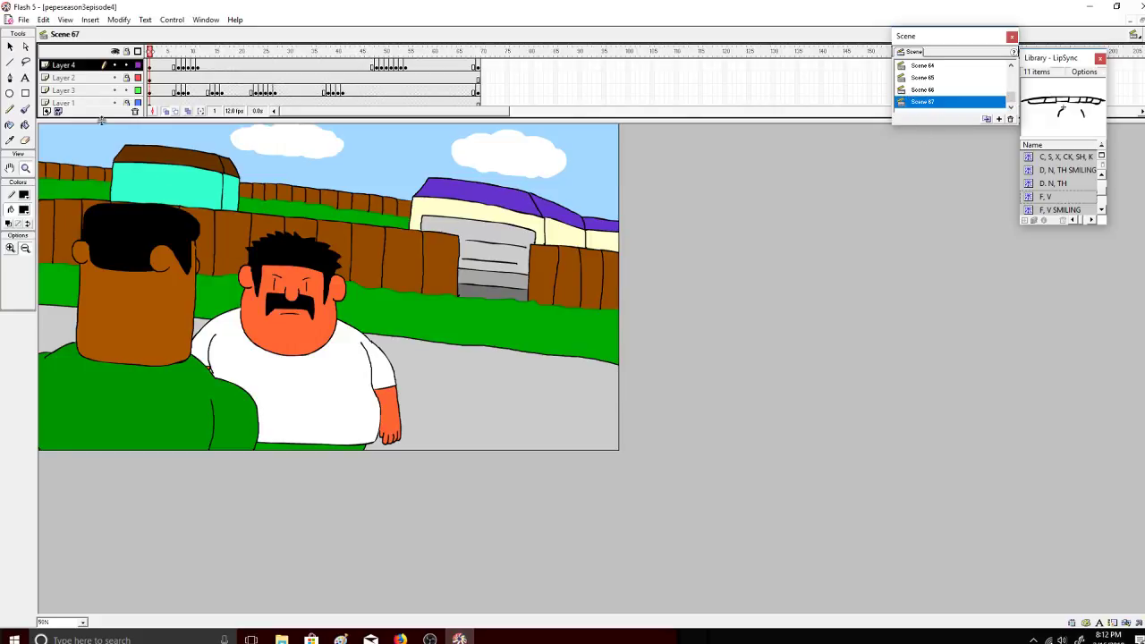
pyautogui.click(23, 20)
pyautogui.click(30, 104)
# Step: Close the Scene panel and select every frame after frame 1 in all layers of Scene 67
pyautogui.click(1012, 36)
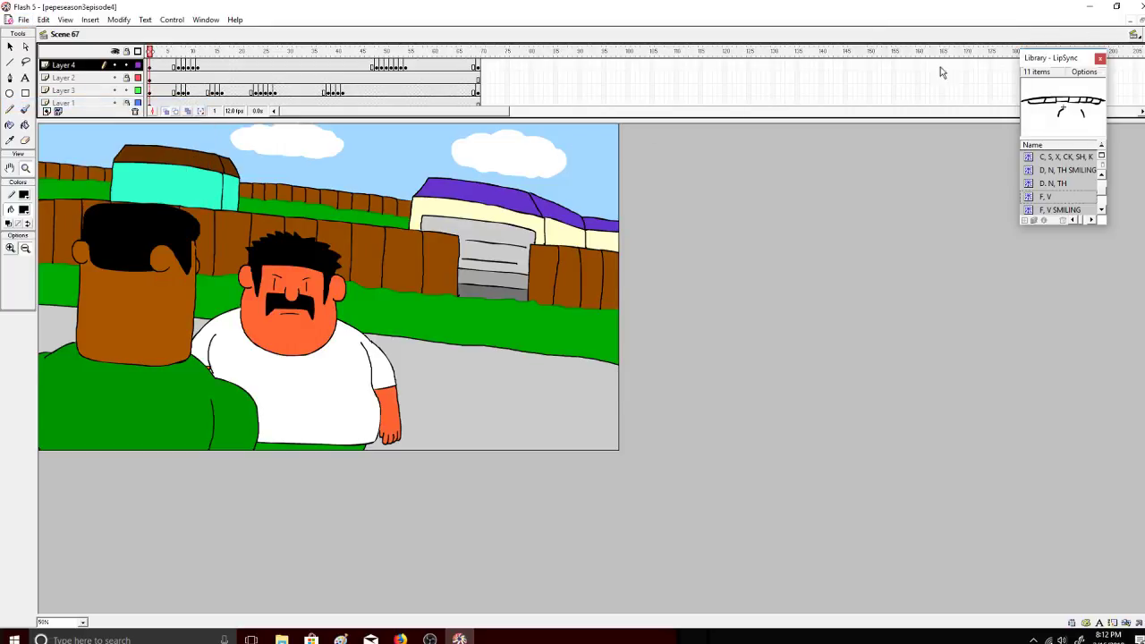
pyautogui.moveTo(461, 78); pyautogui.dragTo(157, 143)
# Step: Switch to Pandora in the browser, change the station to Maoli Radio, and return to Flash
pyautogui.click(400, 639)
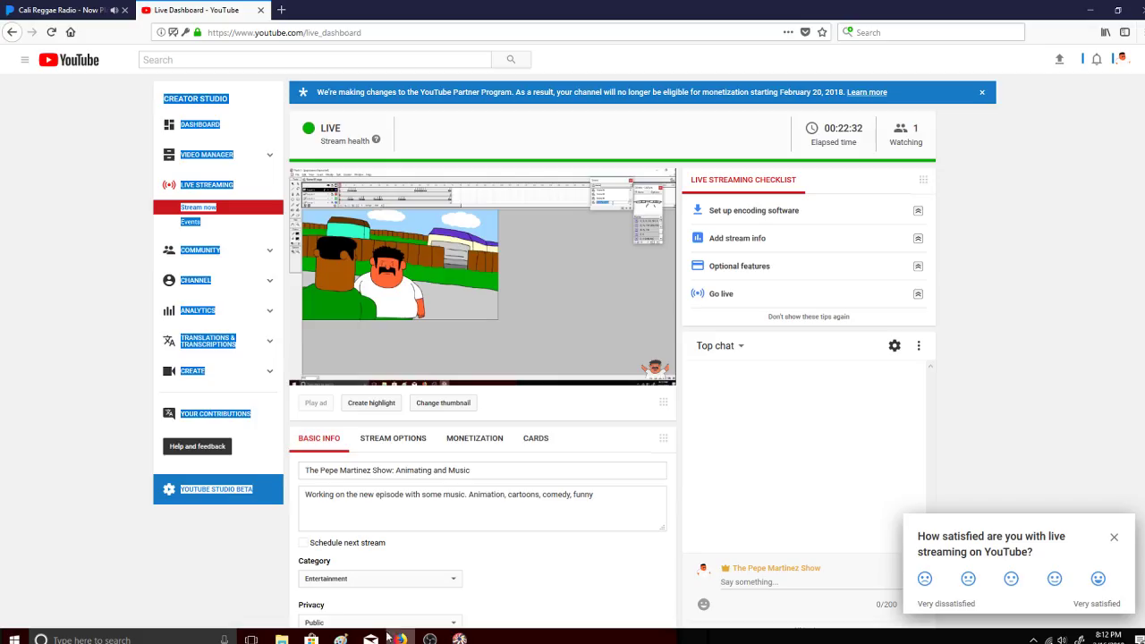
pyautogui.click(72, 9)
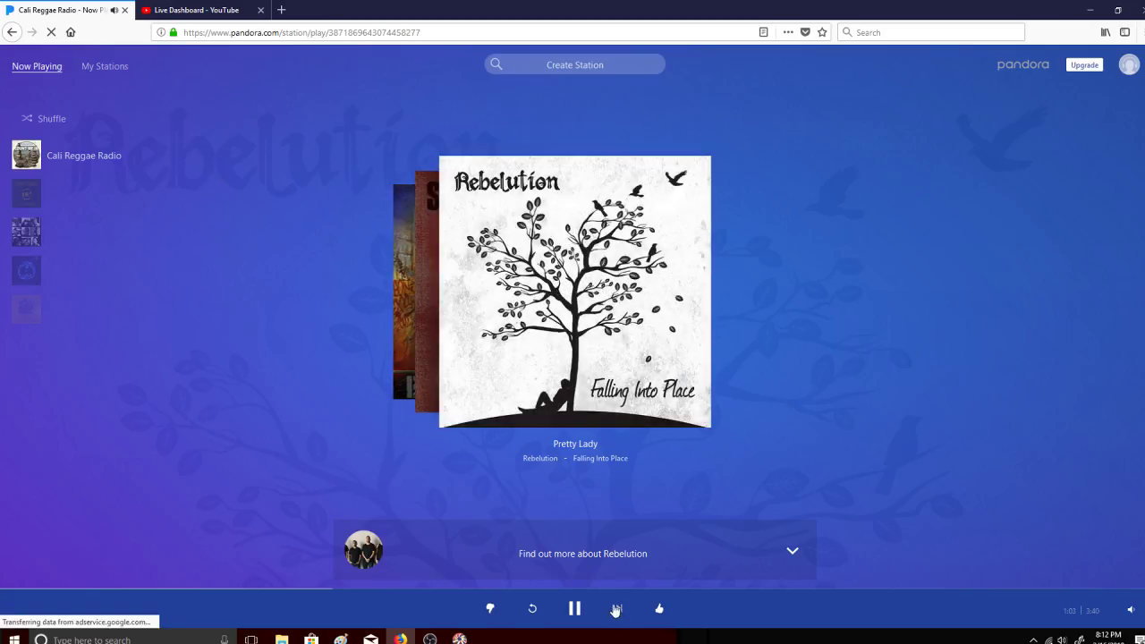
pyautogui.moveTo(77, 215)
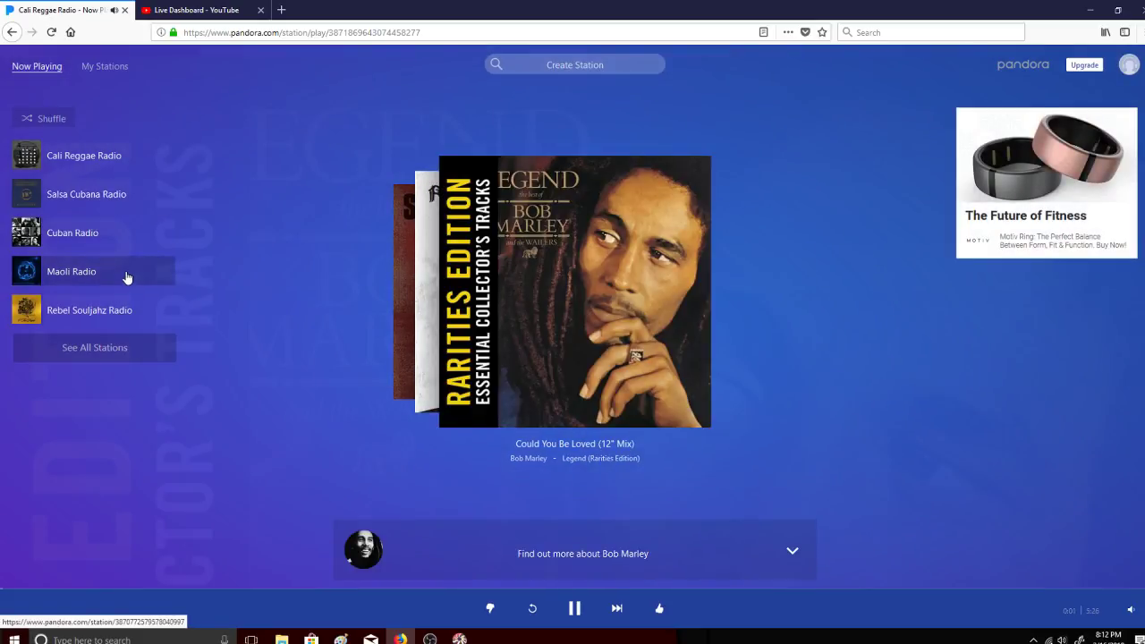
pyautogui.click(125, 275)
pyautogui.click(199, 10)
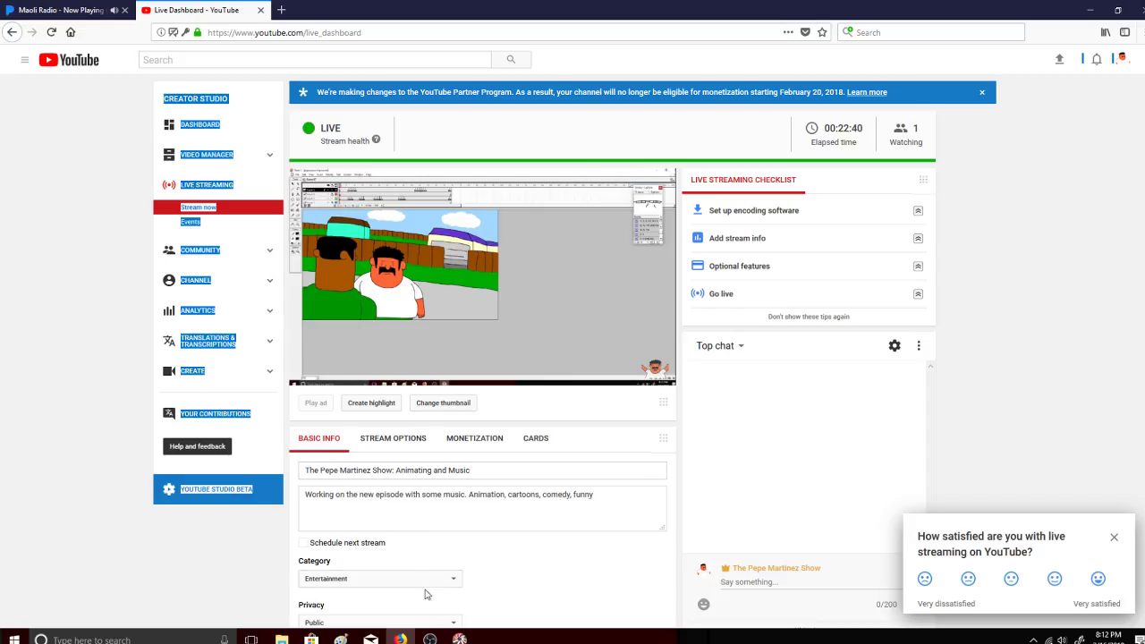
pyautogui.click(459, 638)
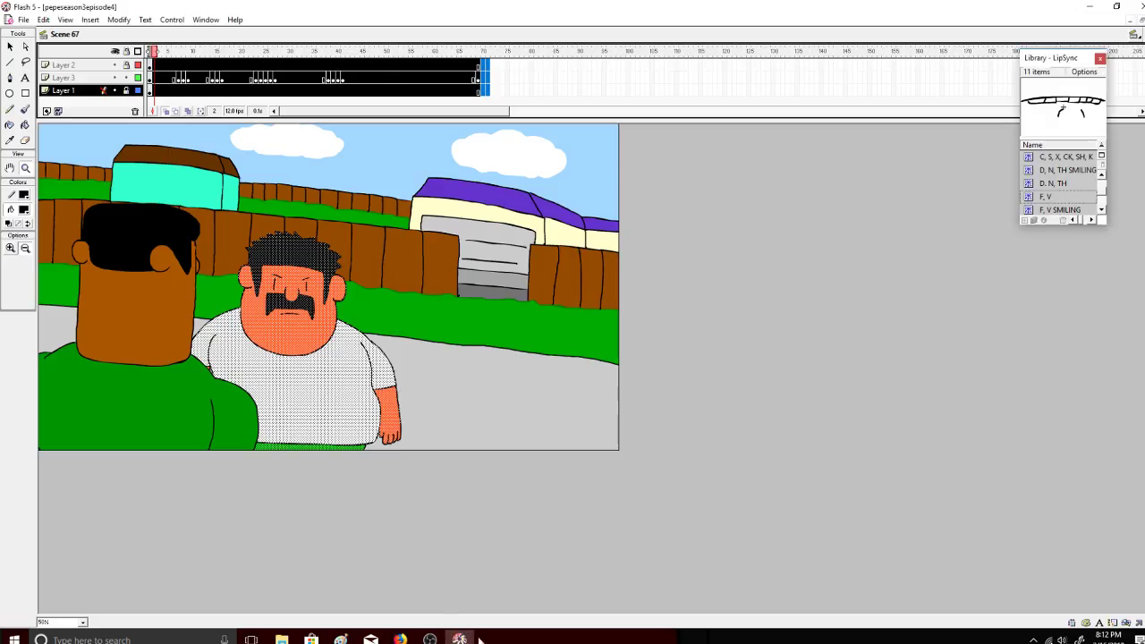
# Step: Remove the selected frames so that each layer of Scene 67 keeps only frame 1
pyautogui.rightClick(197, 77)
pyautogui.click(231, 115)
pyautogui.click(181, 50)
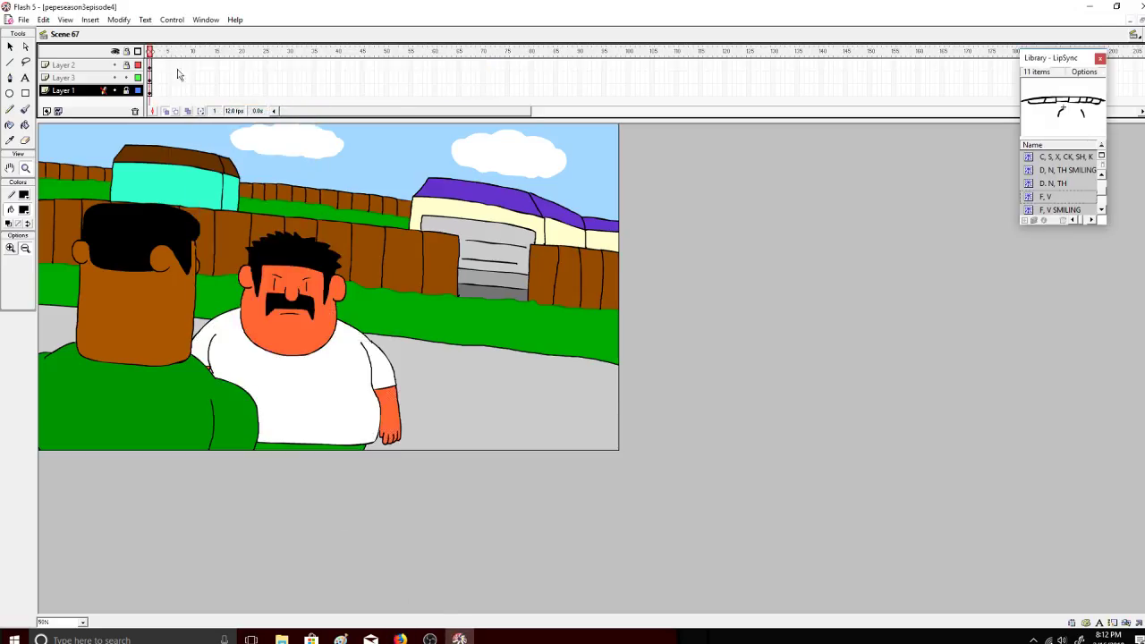
# Step: Insert a keyframe at frame 42 of Layer 1 to extend the background
pyautogui.rightClick(482, 91)
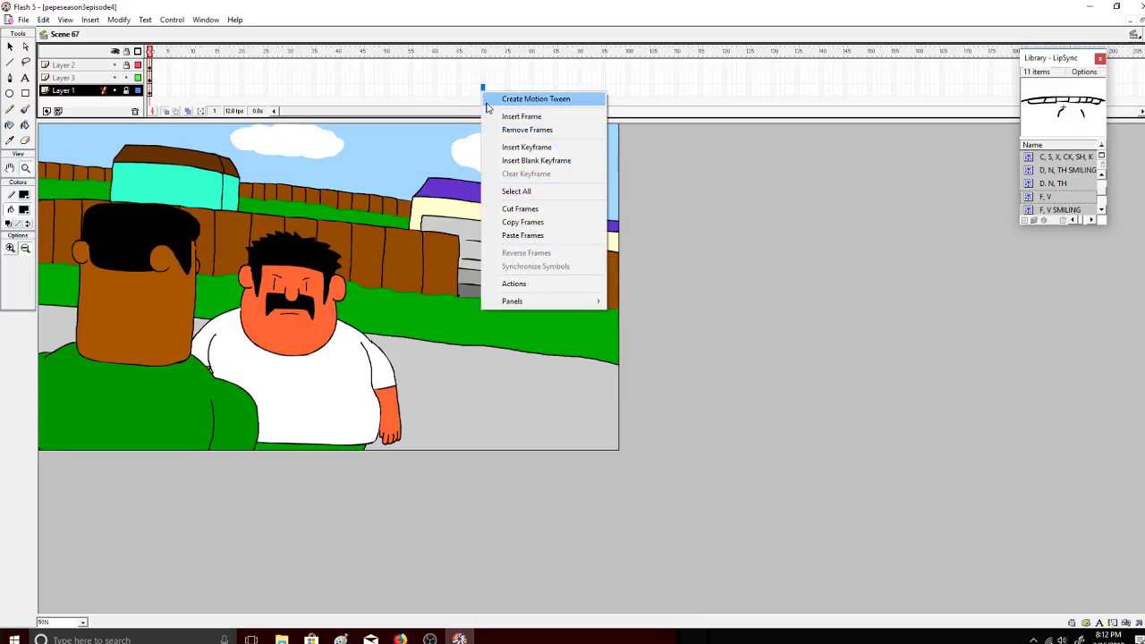
pyautogui.rightClick(346, 90)
pyautogui.click(394, 160)
pyautogui.rightClick(347, 77)
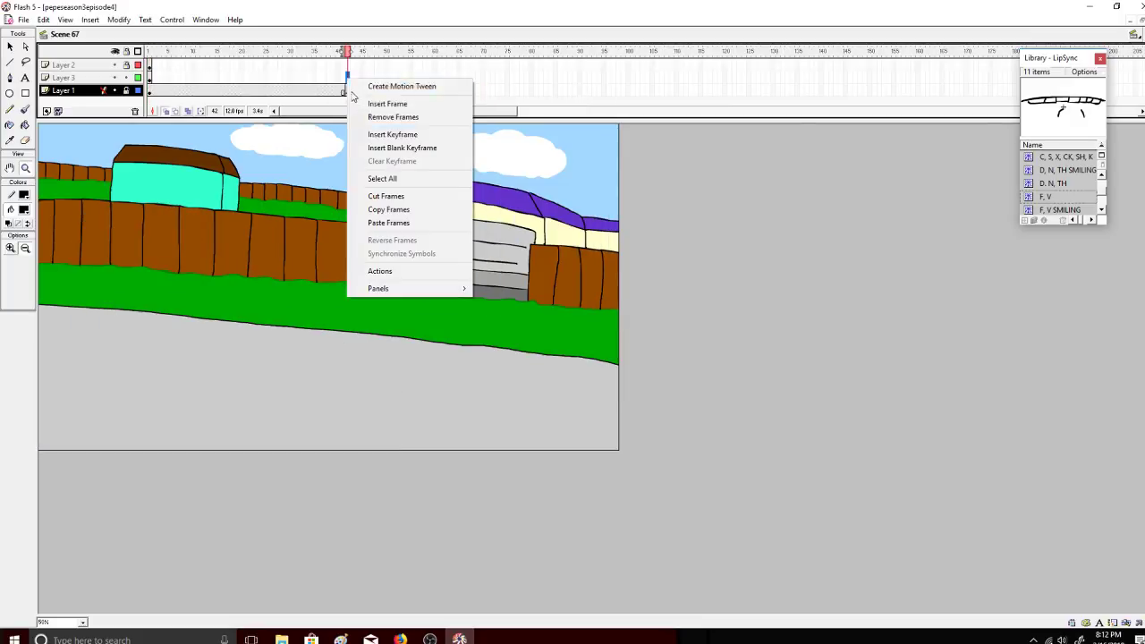
pyautogui.click(375, 135)
pyautogui.hotkey('ctrl', 'z')
# Step: Insert keyframes at frame 42 of Layer 2 and at frame 4 of Layer 3
pyautogui.rightClick(349, 67)
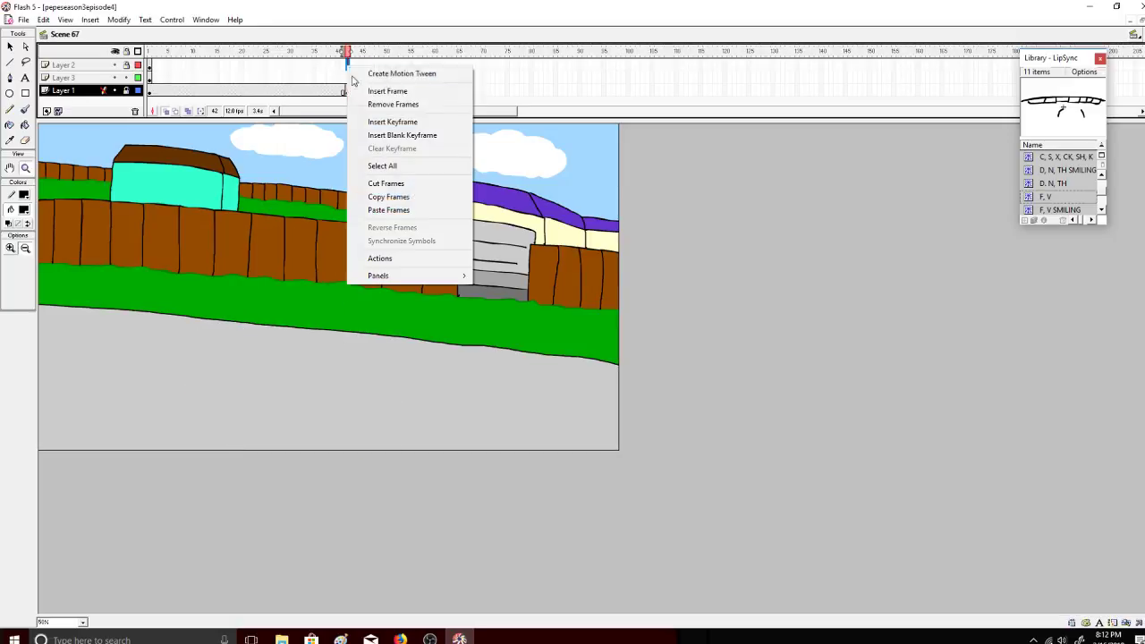
pyautogui.click(367, 97)
pyautogui.click(155, 51)
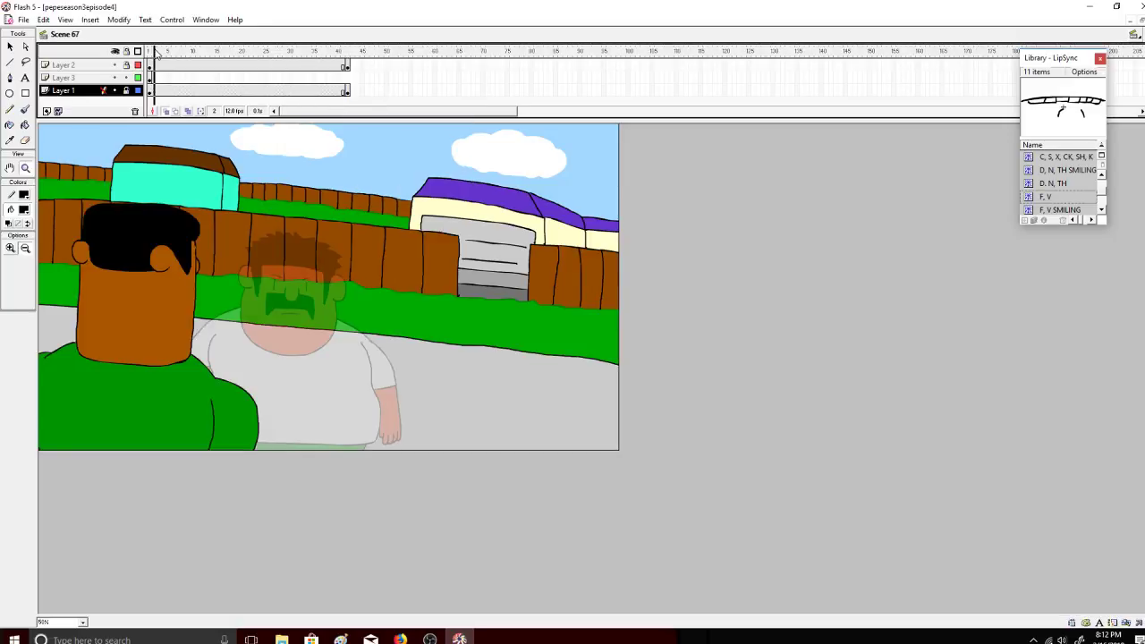
pyautogui.rightClick(164, 78)
pyautogui.click(224, 134)
# Step: Turn on the work area display and hide Layers 2 and 1, leaving the mustached man on Layer 3 visible
pyautogui.click(65, 20)
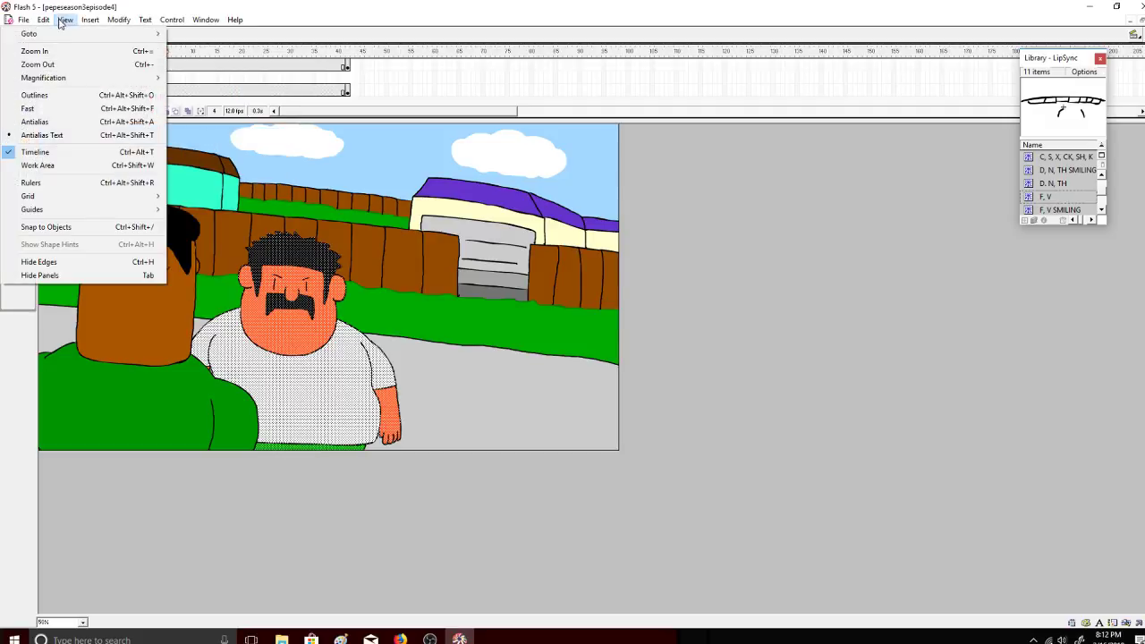
pyautogui.click(89, 166)
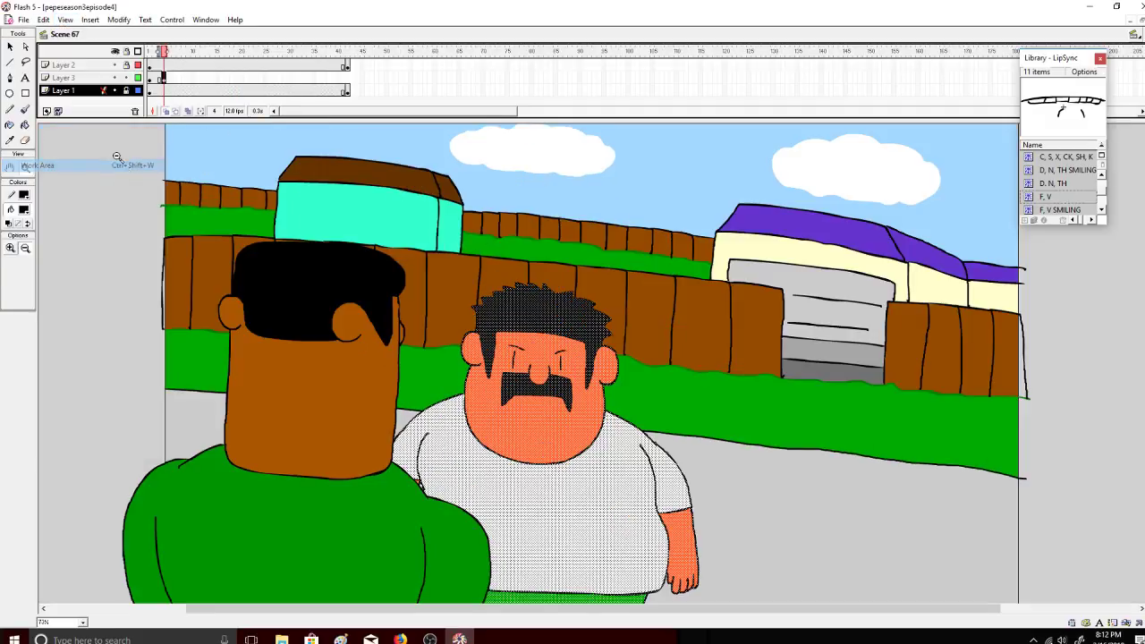
pyautogui.click(65, 20)
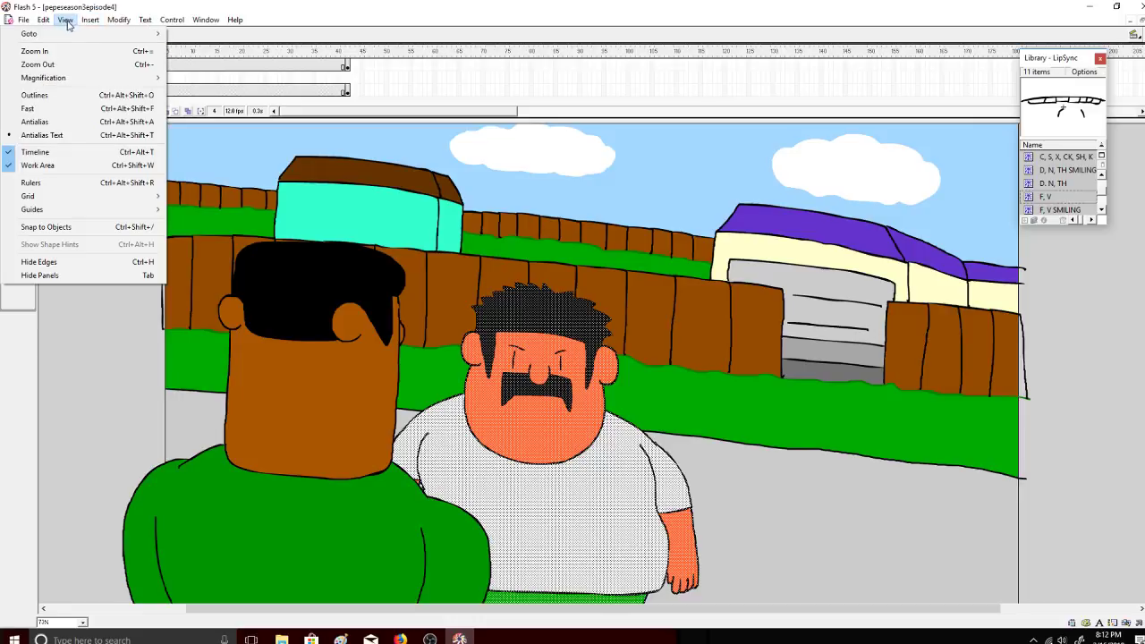
pyautogui.click(67, 22)
pyautogui.click(116, 51)
pyautogui.click(115, 78)
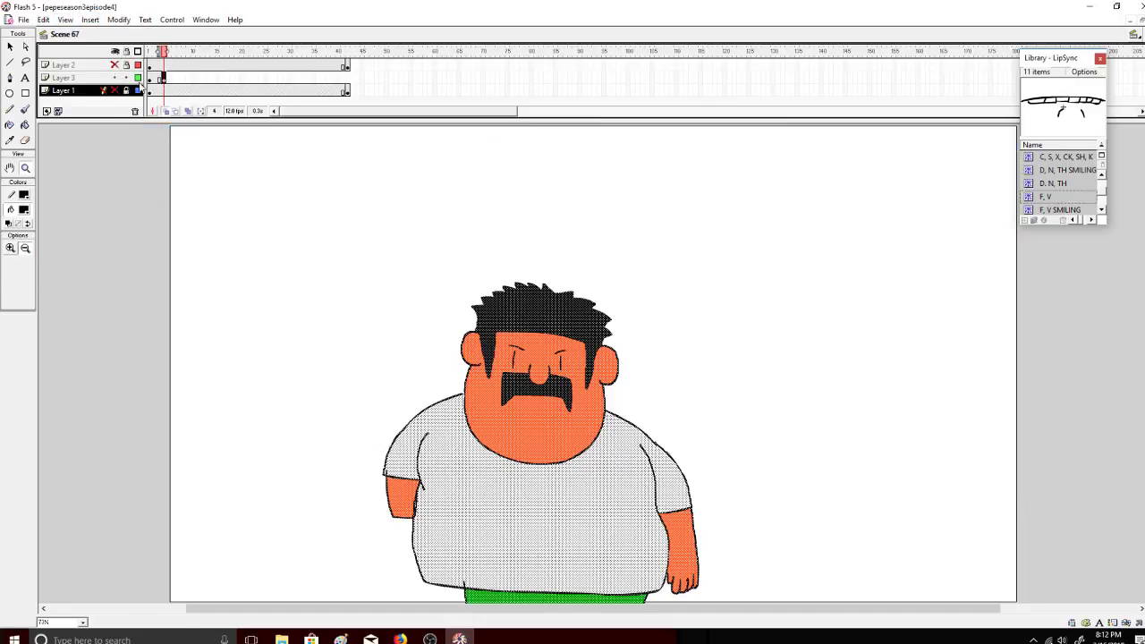
# Step: Insert a blank keyframe at frame 5 of Layer 3 and trace the man's left ear with the black Brush
pyautogui.rightClick(169, 81)
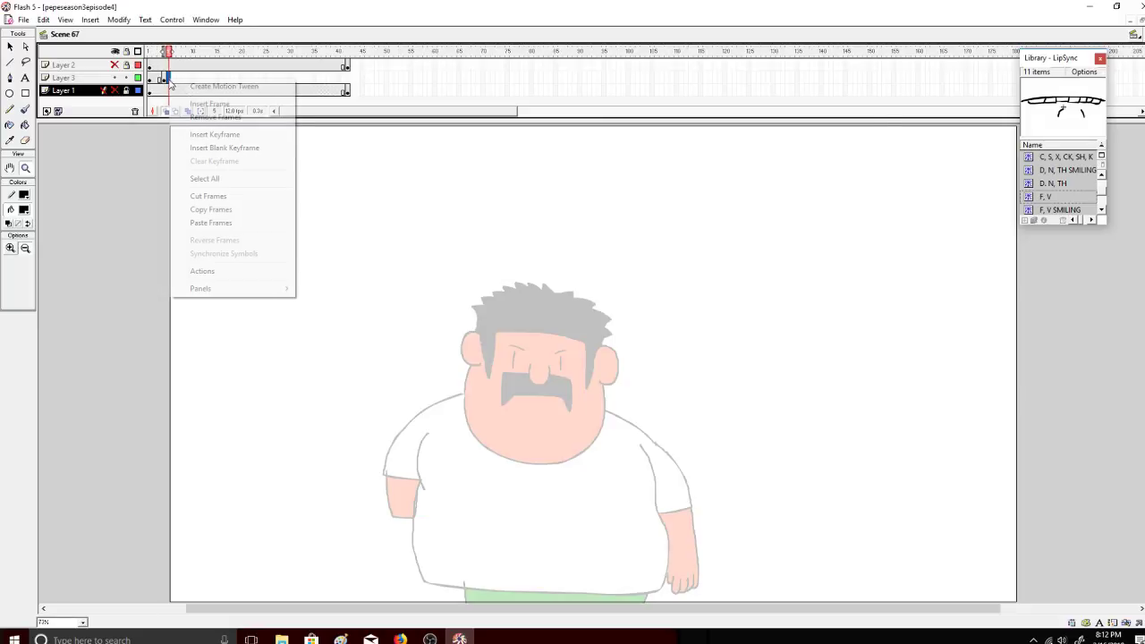
pyautogui.click(225, 147)
pyautogui.click(25, 109)
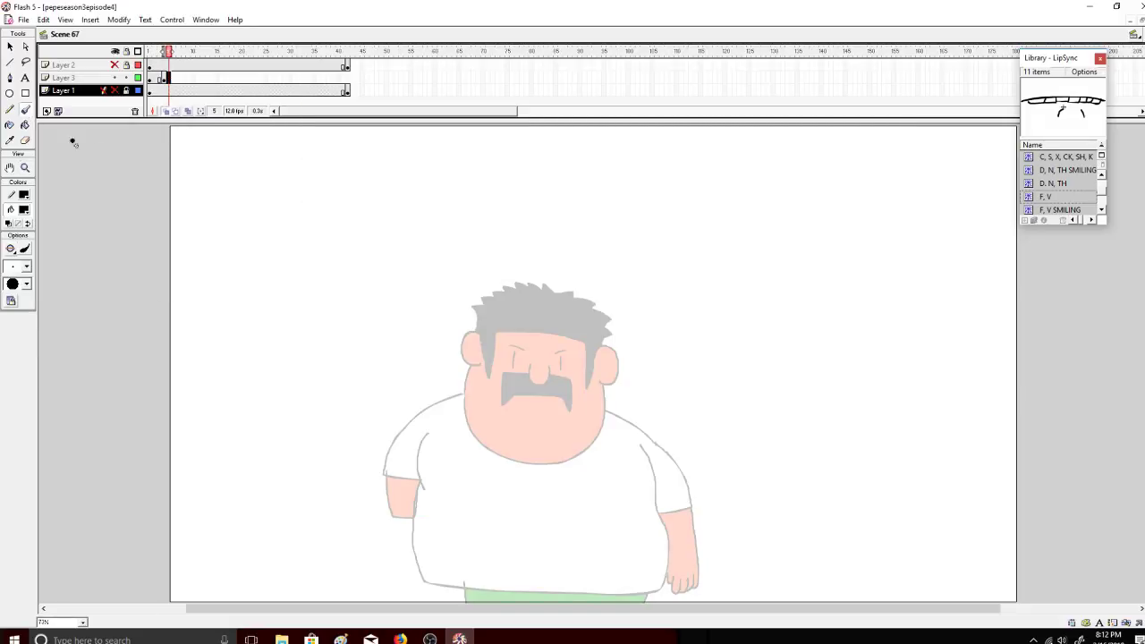
pyautogui.click(151, 79)
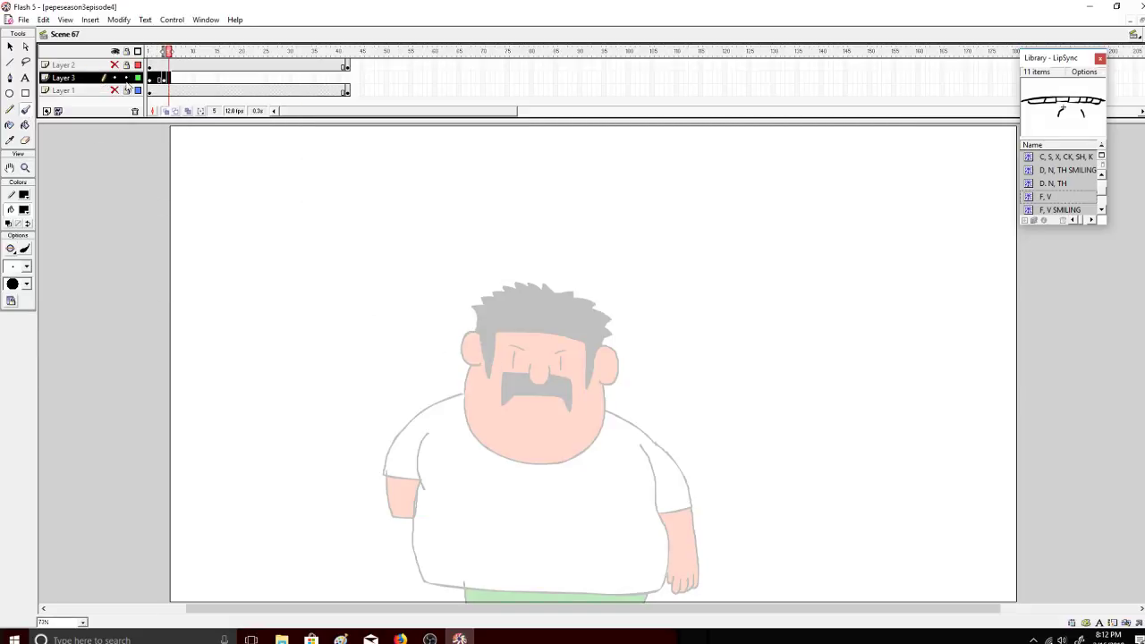
pyautogui.moveTo(474, 333); pyautogui.dragTo(462, 354)
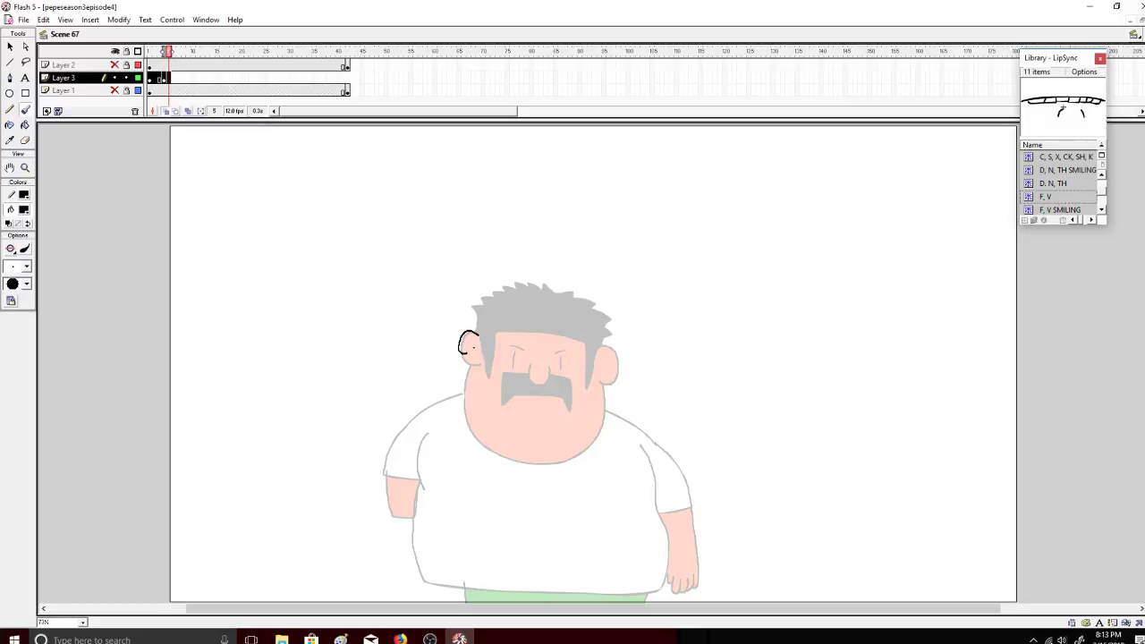
pyautogui.hotkey('ctrl', 'z')
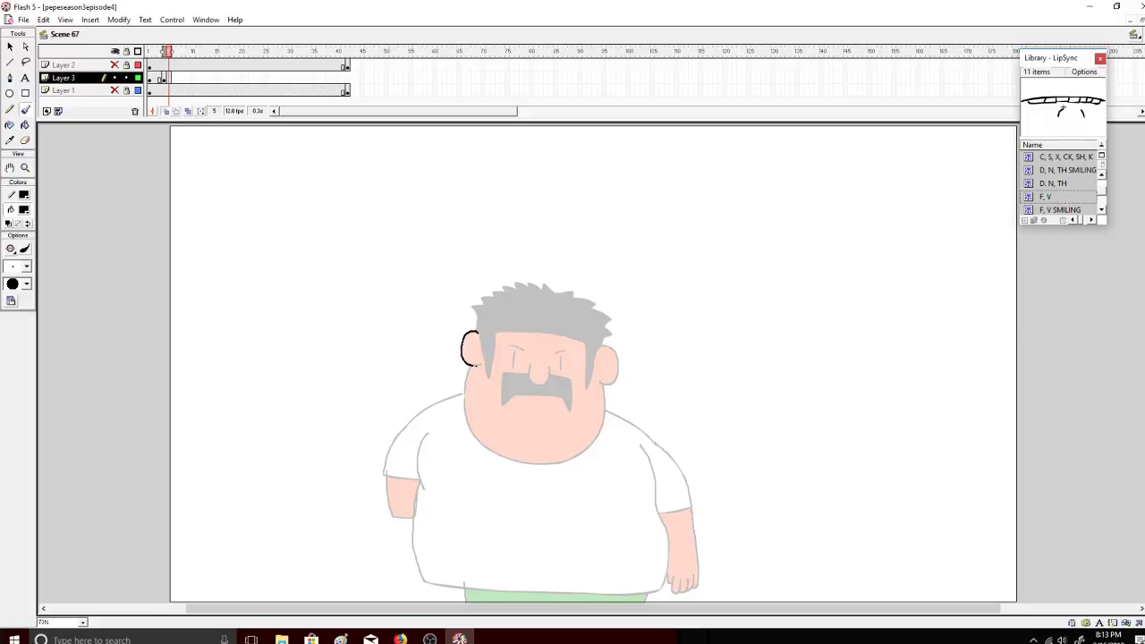
# Step: Switch to Firefox, reload the Maoli Radio station on Pandora, check the YouTube live dashboard and return to Flash
pyautogui.click(400, 638)
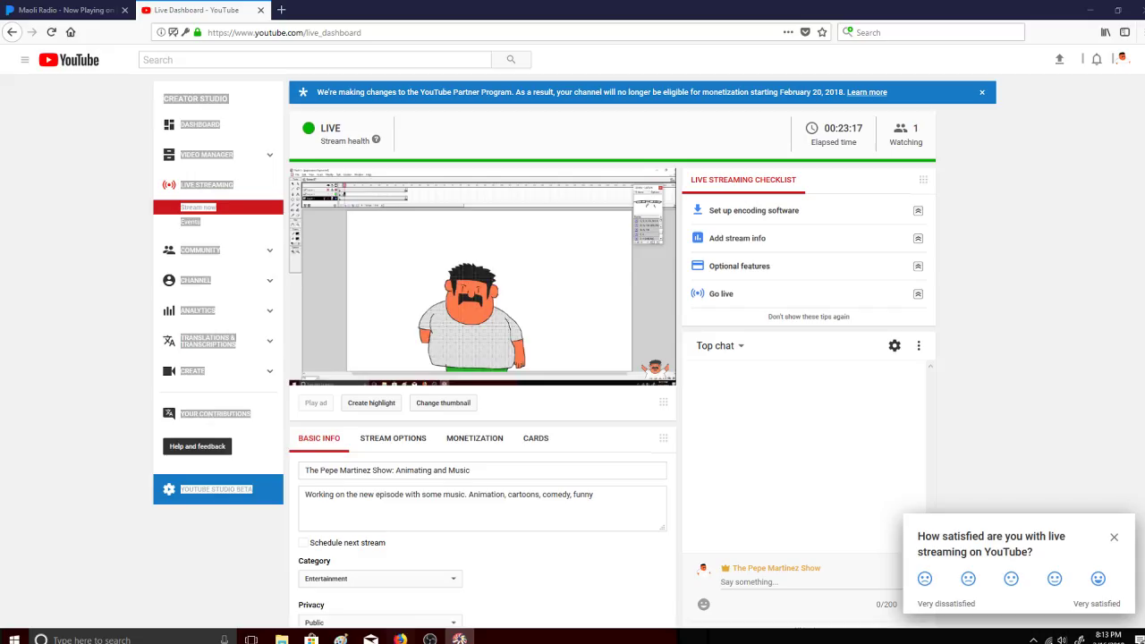
pyautogui.click(94, 9)
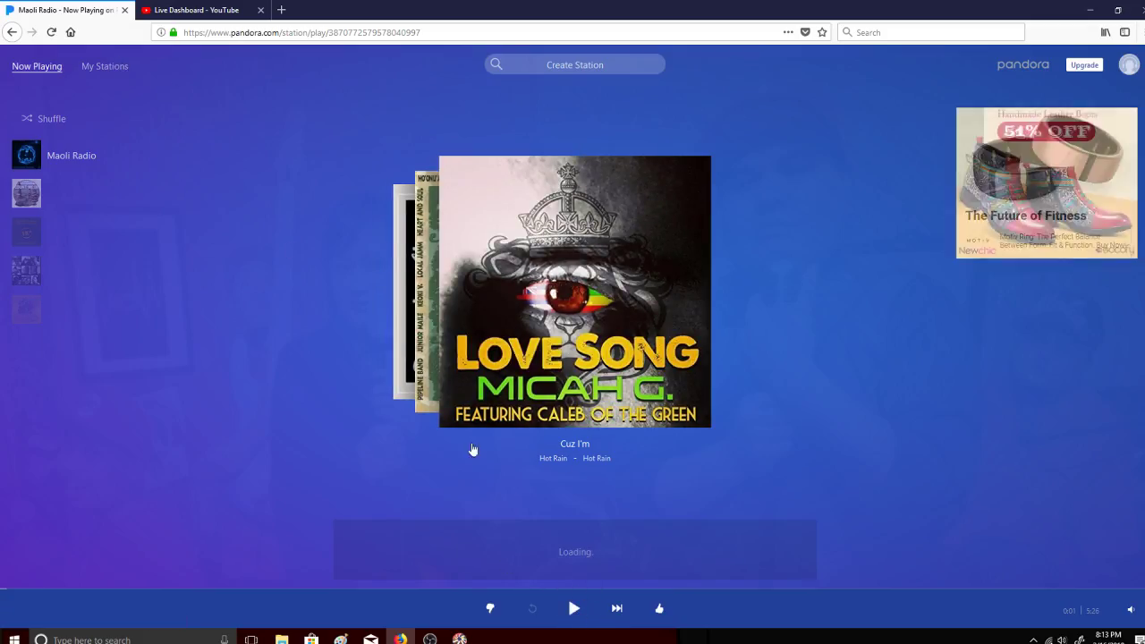
pyautogui.click(52, 32)
pyautogui.click(202, 10)
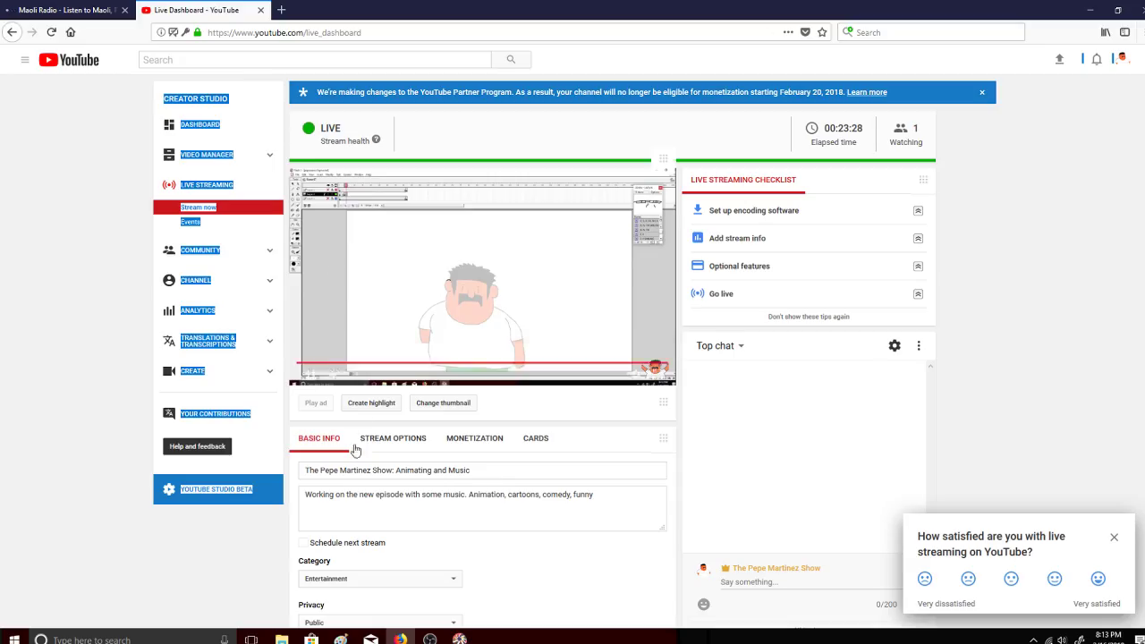
pyautogui.hotkey('alt', 'Tab')
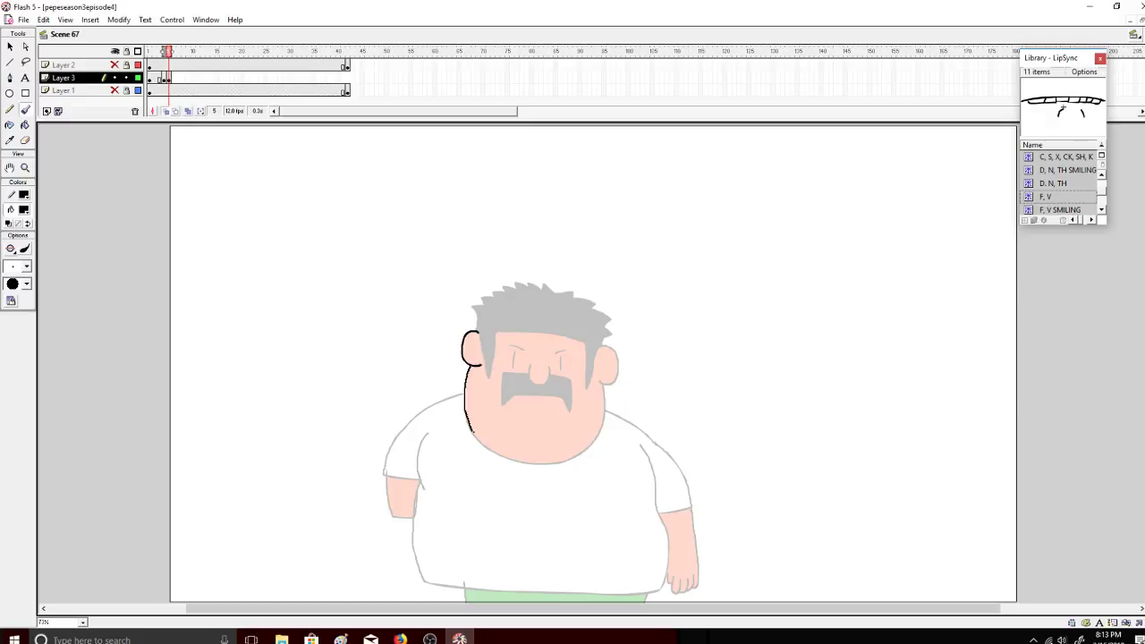
# Step: Try to trace the lower left jawline of the man's face with the Brush
pyautogui.moveTo(472, 434); pyautogui.dragTo(506, 464)
pyautogui.hotkey('ctrl', 'z')
pyautogui.hotkey('ctrl', 'z')
pyautogui.moveTo(465, 417)
pyautogui.mouseDown()
pyautogui.moveTo(480, 447)
pyautogui.moveTo(519, 468)
pyautogui.mouseUp()
pyautogui.hotkey('ctrl', 'z')
# Step: Check the Pandora station and the YouTube live dashboard in Firefox, and return to Flash
pyautogui.click(402, 639)
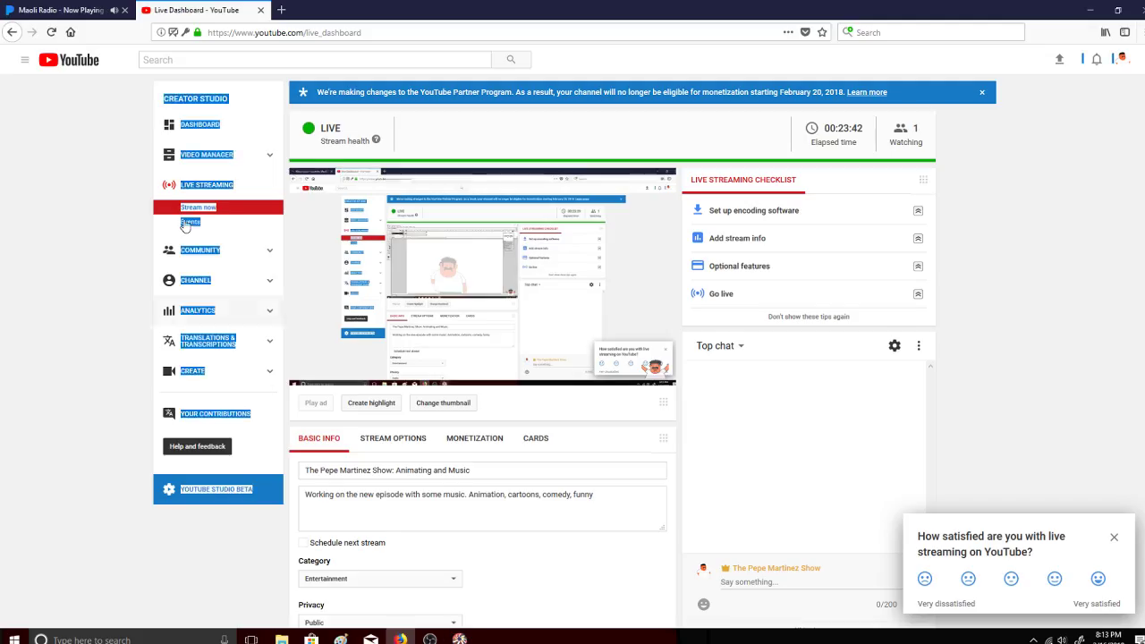
pyautogui.click(69, 10)
pyautogui.click(197, 10)
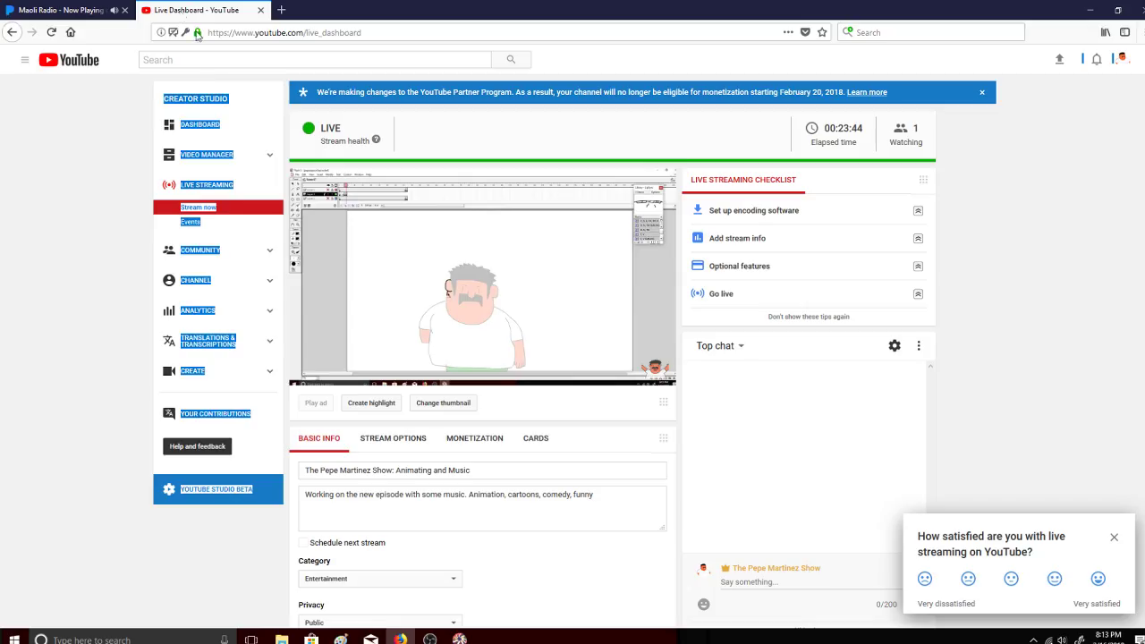
pyautogui.click(458, 639)
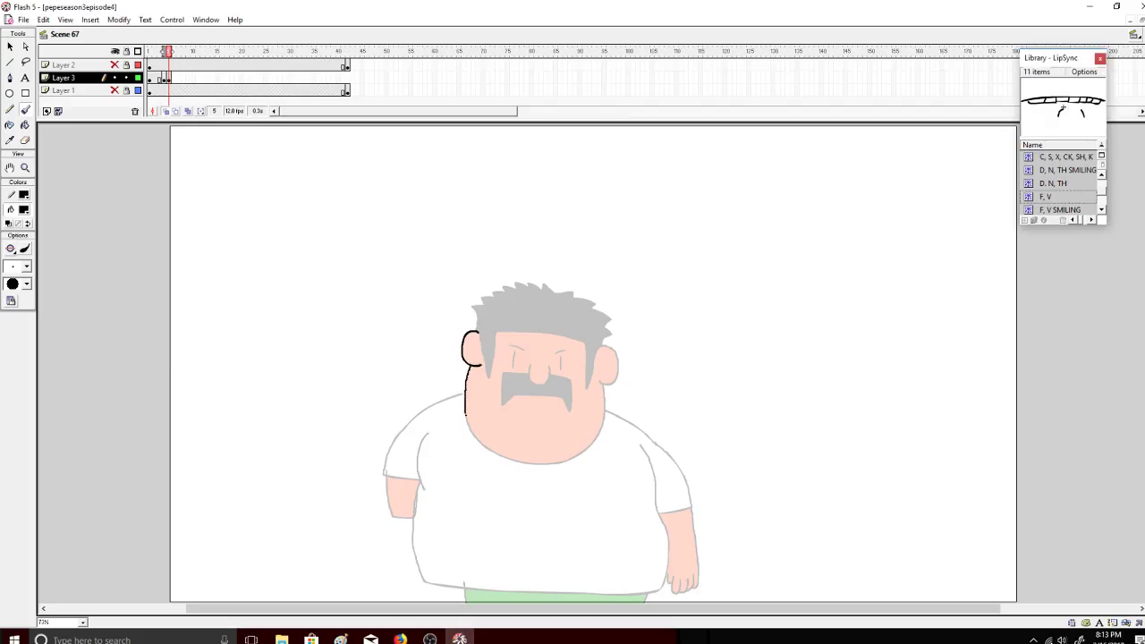
# Step: Trace the left cheek and jawline from below the ear towards the chin with the Brush, undoing uneven strokes
pyautogui.moveTo(473, 438); pyautogui.dragTo(525, 465)
pyautogui.hotkey('ctrl', 'z')
pyautogui.scroll(-2, 593, 362)
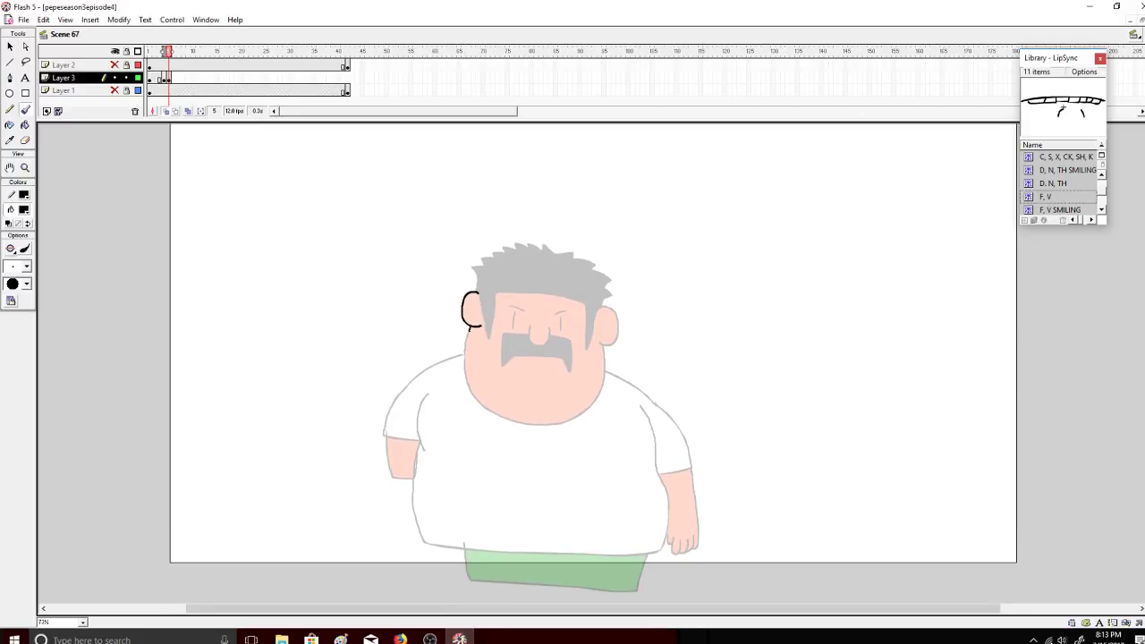
pyautogui.moveTo(474, 399)
pyautogui.mouseDown()
pyautogui.moveTo(498, 419)
pyautogui.moveTo(551, 429)
pyautogui.mouseUp()
pyautogui.hotkey('ctrl', 'z')
pyautogui.hotkey('ctrl', 'z')
pyautogui.moveTo(474, 400)
pyautogui.mouseDown()
pyautogui.moveTo(564, 439)
pyautogui.moveTo(516, 423)
pyautogui.moveTo(506, 432)
pyautogui.moveTo(503, 413)
pyautogui.mouseUp()
# Step: Raise the headset speaker volume slightly and return to the drawing
pyautogui.click(1061, 639)
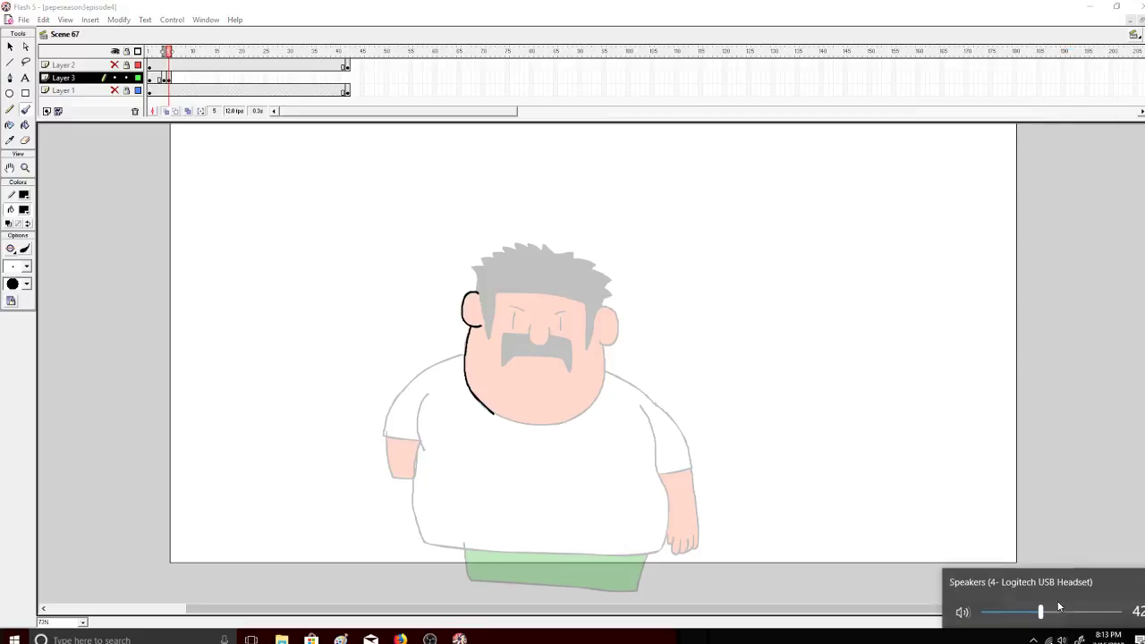
pyautogui.moveTo(1043, 614); pyautogui.dragTo(1050, 617)
pyautogui.click(970, 466)
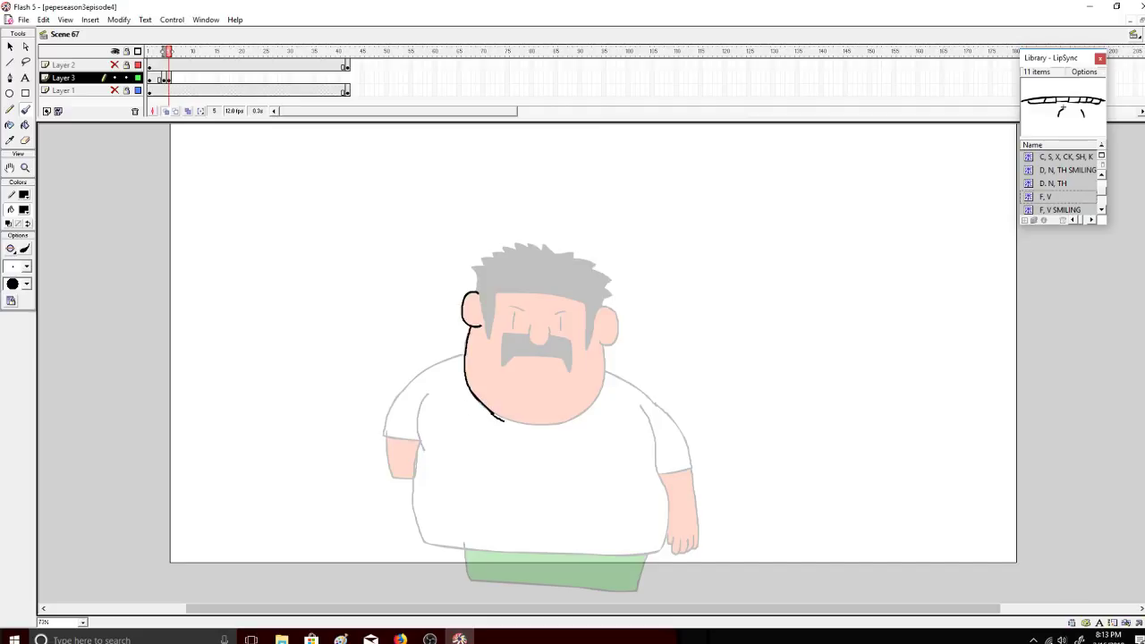
# Step: Redraw the end of the left jawline, and trace the chin, right jaw and right ear
pyautogui.hotkey('ctrl', 'z')
pyautogui.hotkey('ctrl', 'z')
pyautogui.moveTo(554, 425)
pyautogui.mouseDown()
pyautogui.moveTo(601, 391)
pyautogui.moveTo(599, 342)
pyautogui.mouseUp()
pyautogui.hotkey('ctrl', 'z')
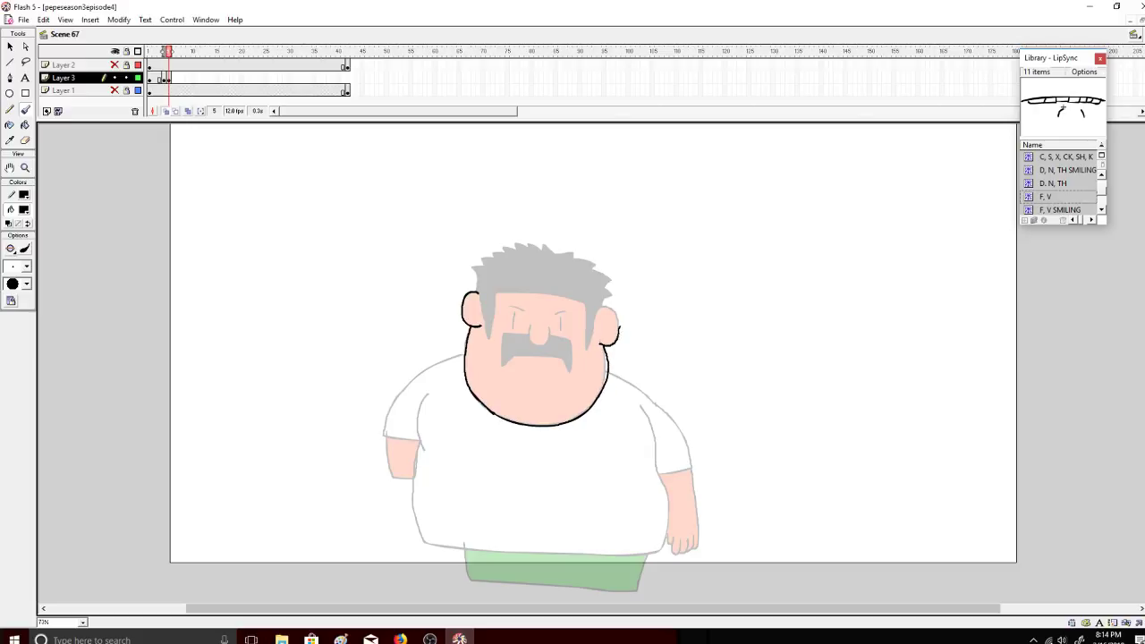
pyautogui.moveTo(602, 308); pyautogui.dragTo(597, 310)
pyautogui.hotkey('ctrl', 'z')
pyautogui.hotkey('ctrl', 'z')
# Step: Trace the hairline, both sideburns and the spiky top of the man's hair, undoing uneven strokes
pyautogui.moveTo(481, 308)
pyautogui.mouseDown()
pyautogui.moveTo(486, 330)
pyautogui.moveTo(498, 295)
pyautogui.moveTo(583, 303)
pyautogui.moveTo(584, 334)
pyautogui.mouseUp()
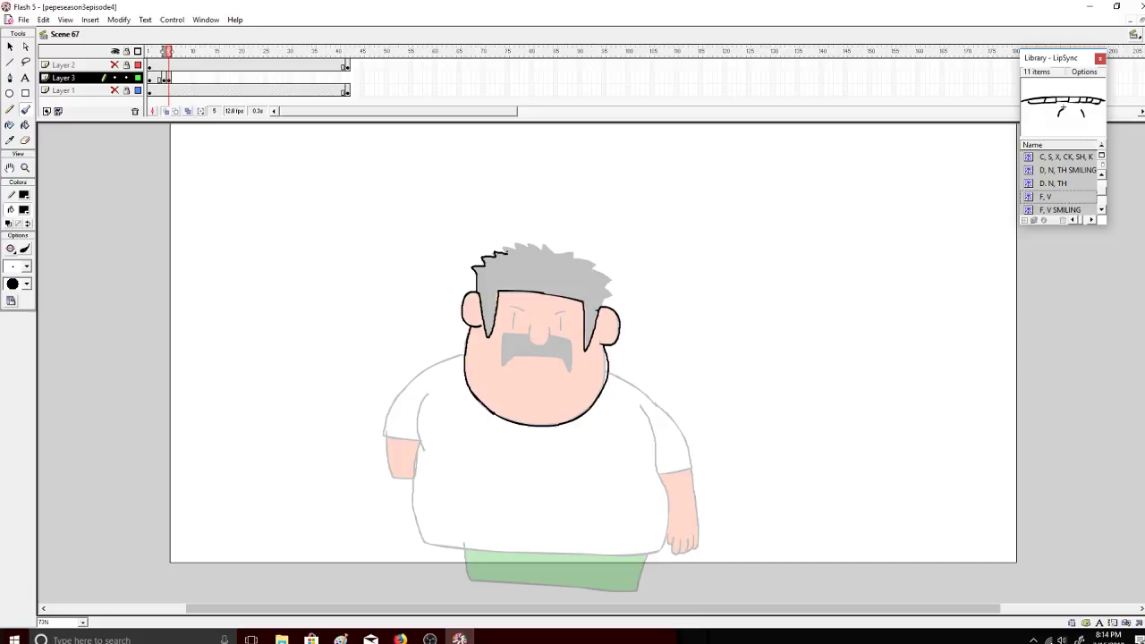
pyautogui.moveTo(517, 248); pyautogui.dragTo(533, 243)
pyautogui.hotkey('ctrl', 'z')
pyautogui.moveTo(553, 249); pyautogui.dragTo(589, 270)
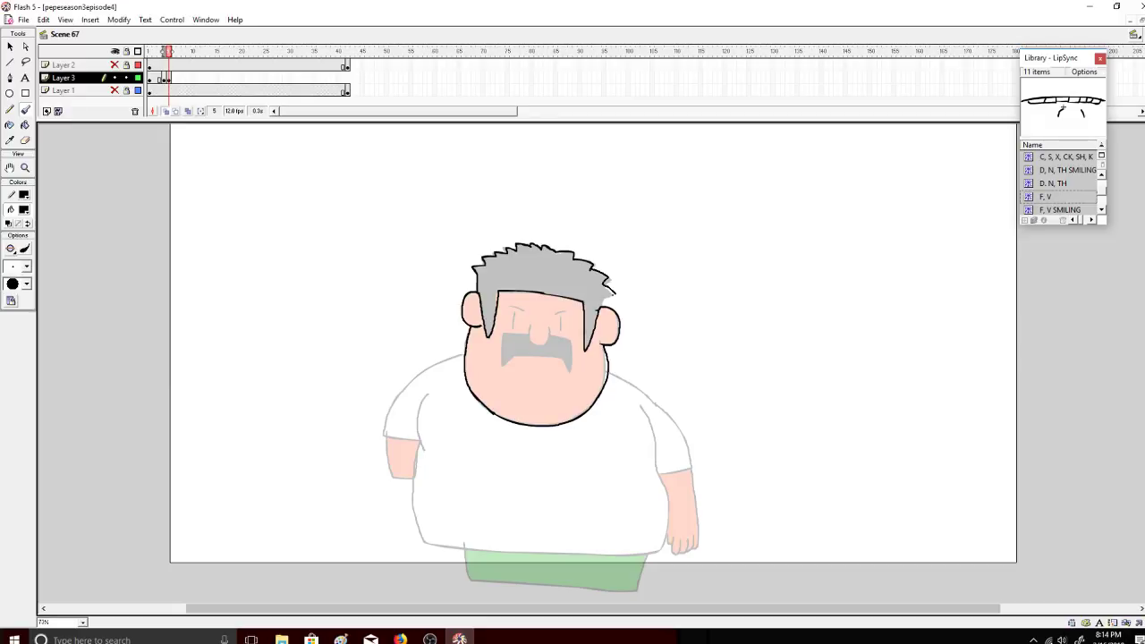
pyautogui.moveTo(614, 293); pyautogui.dragTo(600, 308)
pyautogui.hotkey('ctrl', 'z')
pyautogui.hotkey('ctrl', 'z')
pyautogui.hotkey('ctrl', 'z')
pyautogui.hotkey('ctrl', 'z')
# Step: Draw the man's nose, mustache, eyes and flattened eyebrows inside the face outline
pyautogui.moveTo(550, 329); pyautogui.dragTo(550, 326)
pyautogui.moveTo(524, 357)
pyautogui.mouseDown()
pyautogui.moveTo(545, 357)
pyautogui.moveTo(519, 332)
pyautogui.mouseUp()
pyautogui.hotkey('ctrl', 'z')
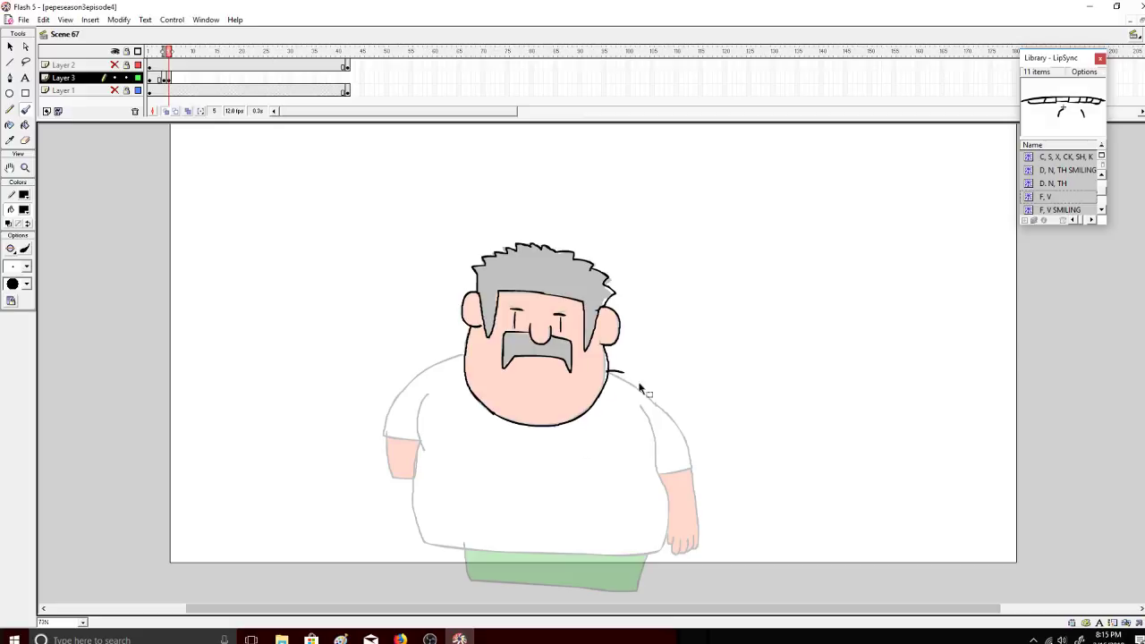
# Step: Outline both sides and the hem of the shirt, and draw the right shoulder and sleeve
pyautogui.moveTo(639, 402)
pyautogui.mouseDown()
pyautogui.moveTo(665, 486)
pyautogui.moveTo(663, 548)
pyautogui.mouseUp()
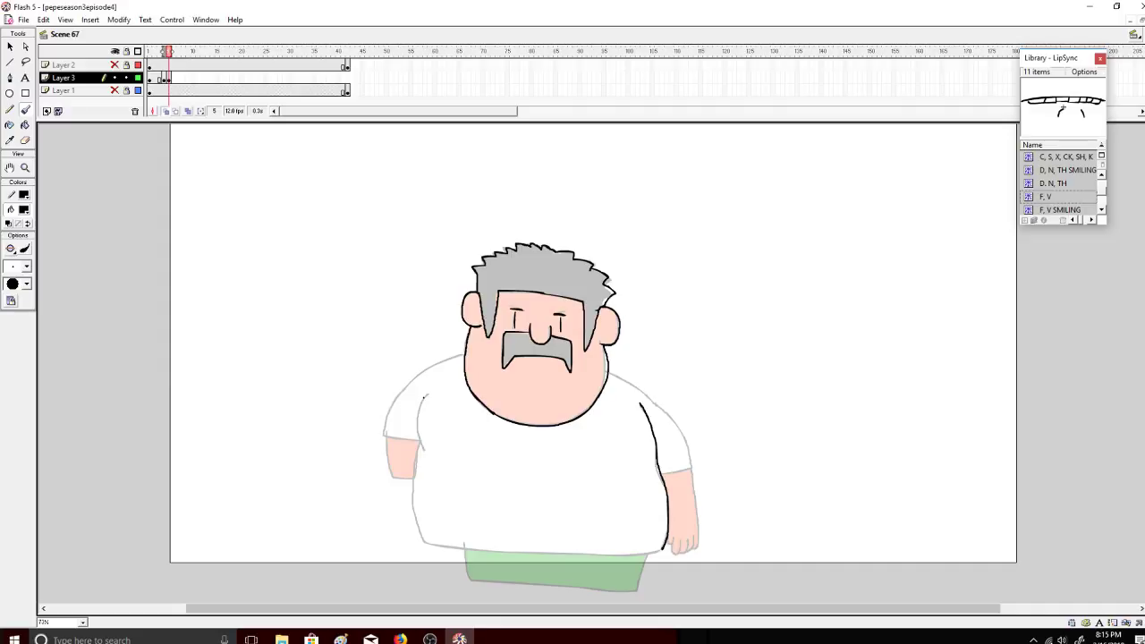
pyautogui.moveTo(426, 399)
pyautogui.mouseDown()
pyautogui.moveTo(416, 508)
pyautogui.moveTo(428, 539)
pyautogui.moveTo(462, 551)
pyautogui.moveTo(664, 548)
pyautogui.mouseUp()
pyautogui.moveTo(612, 370)
pyautogui.mouseDown()
pyautogui.moveTo(679, 438)
pyautogui.moveTo(690, 470)
pyautogui.moveTo(663, 475)
pyautogui.moveTo(689, 467)
pyautogui.mouseUp()
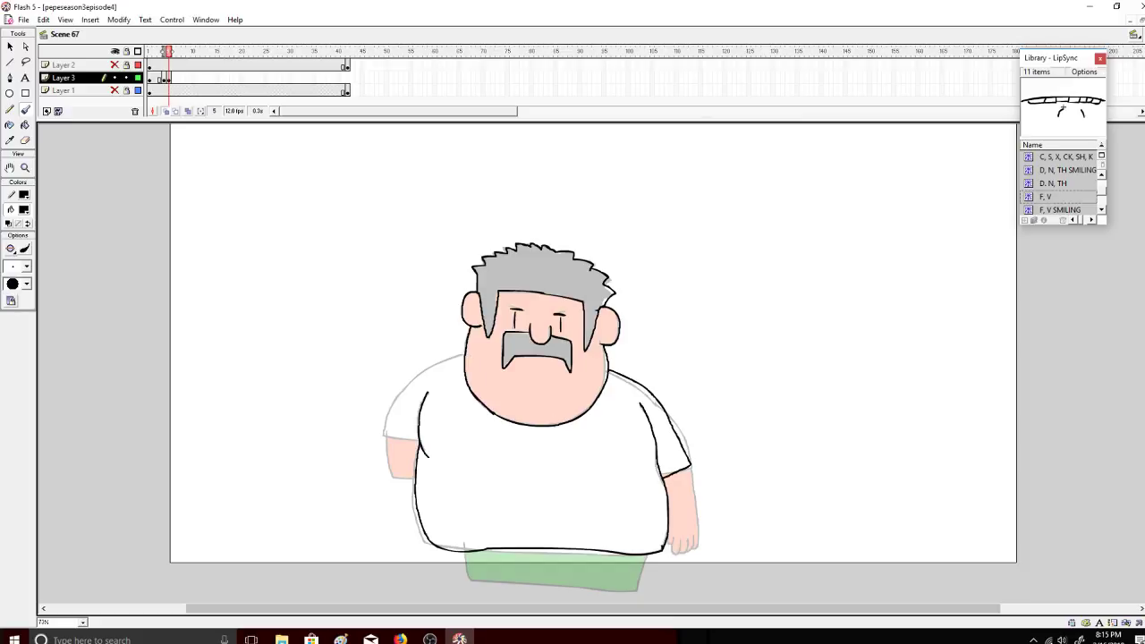
# Step: Draw the left shoulder, sleeve and forearm swung slightly outward from the previous frame's pose
pyautogui.moveTo(458, 356)
pyautogui.mouseDown()
pyautogui.moveTo(430, 368)
pyautogui.moveTo(383, 431)
pyautogui.moveTo(419, 453)
pyautogui.mouseUp()
pyautogui.hotkey('ctrl', 'z')
pyautogui.moveTo(459, 352); pyautogui.dragTo(416, 373)
pyautogui.moveTo(385, 432)
pyautogui.mouseDown()
pyautogui.moveTo(419, 444)
pyautogui.moveTo(371, 461)
pyautogui.moveTo(379, 474)
pyautogui.mouseUp()
pyautogui.moveTo(396, 479); pyautogui.dragTo(419, 455)
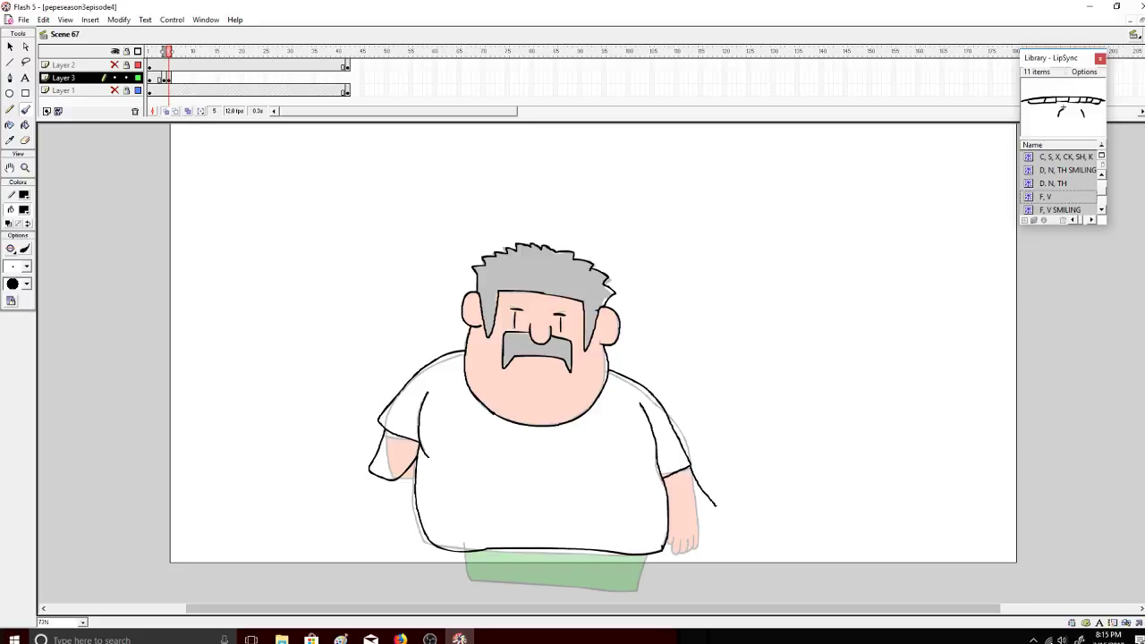
# Step: Draw the right forearm and hand swung outward from the body, and outline the shorts below the shirt
pyautogui.hotkey('ctrl', 'z')
pyautogui.moveTo(691, 468)
pyautogui.mouseDown()
pyautogui.moveTo(721, 518)
pyautogui.moveTo(711, 532)
pyautogui.moveTo(727, 539)
pyautogui.moveTo(707, 537)
pyautogui.mouseUp()
pyautogui.hotkey('ctrl', 'z')
pyautogui.hotkey('ctrl', 'z')
pyautogui.hotkey('ctrl', 'z')
pyautogui.hotkey('ctrl', 'z')
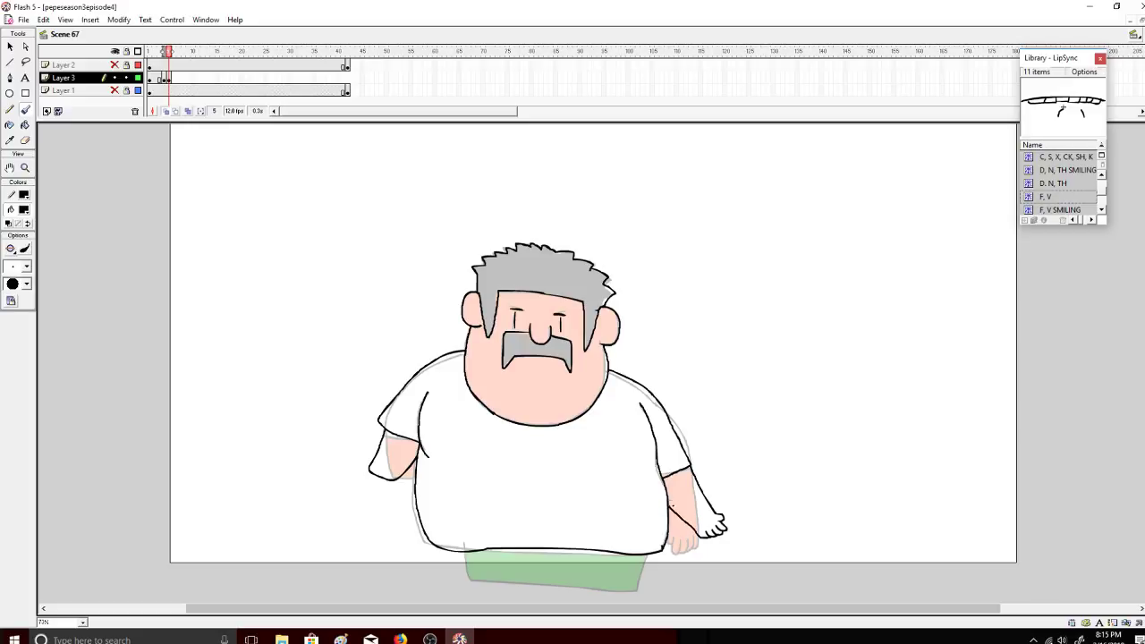
pyautogui.moveTo(464, 556)
pyautogui.mouseDown()
pyautogui.moveTo(487, 589)
pyautogui.moveTo(588, 599)
pyautogui.moveTo(638, 594)
pyautogui.moveTo(646, 560)
pyautogui.mouseUp()
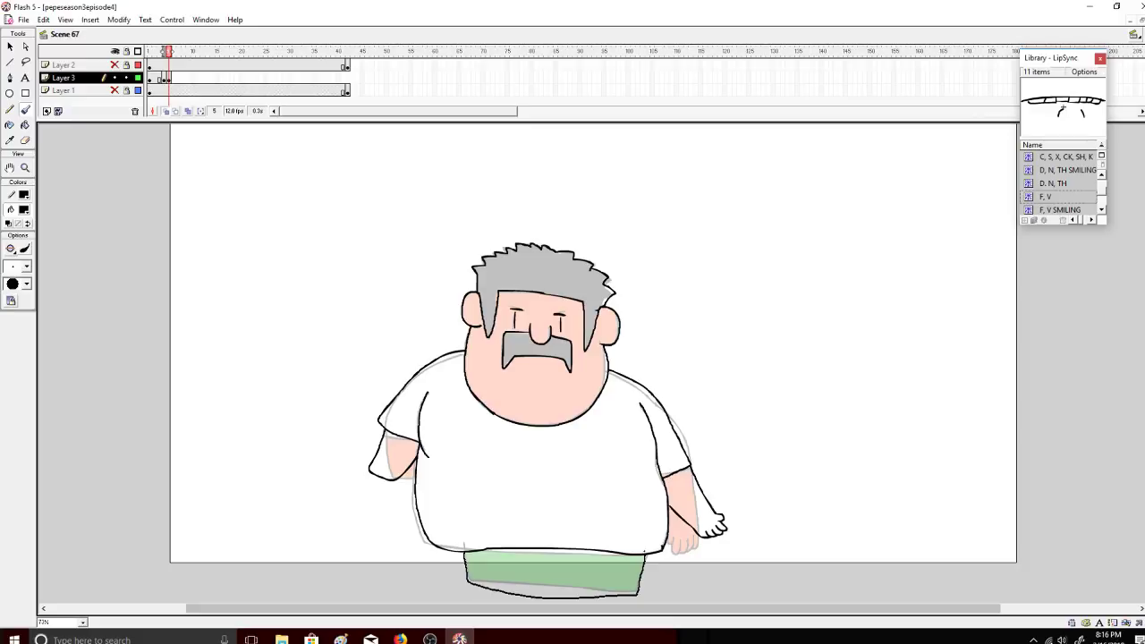
# Step: Check the YouTube live dashboard in Firefox, and return to frame 5 of the Flash scene
pyautogui.click(400, 639)
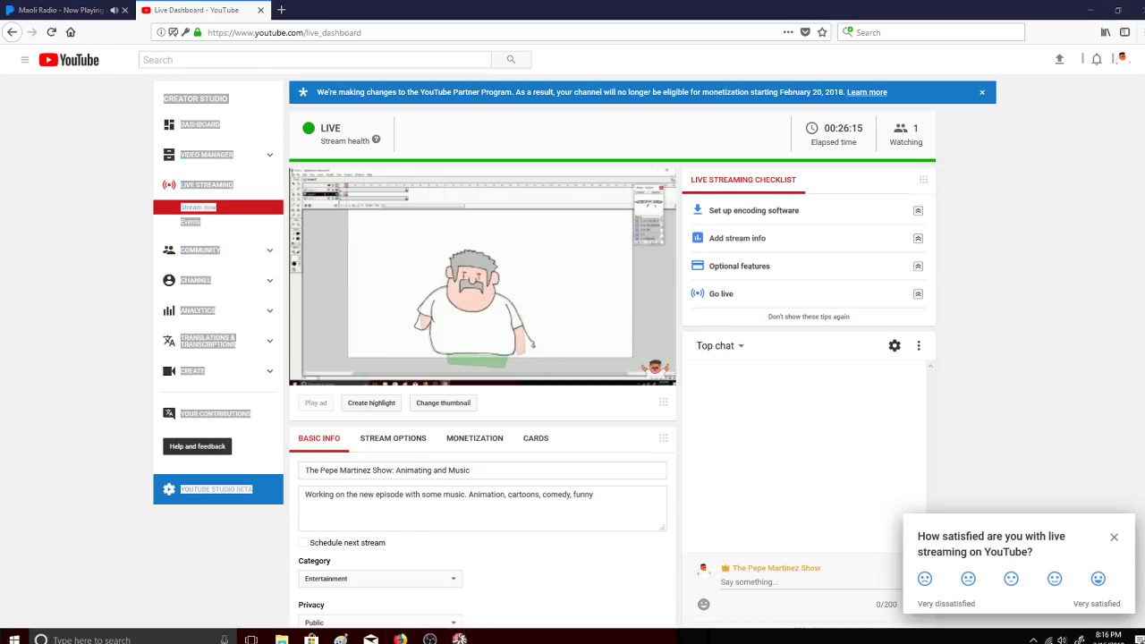
pyautogui.click(459, 638)
pyautogui.click(174, 51)
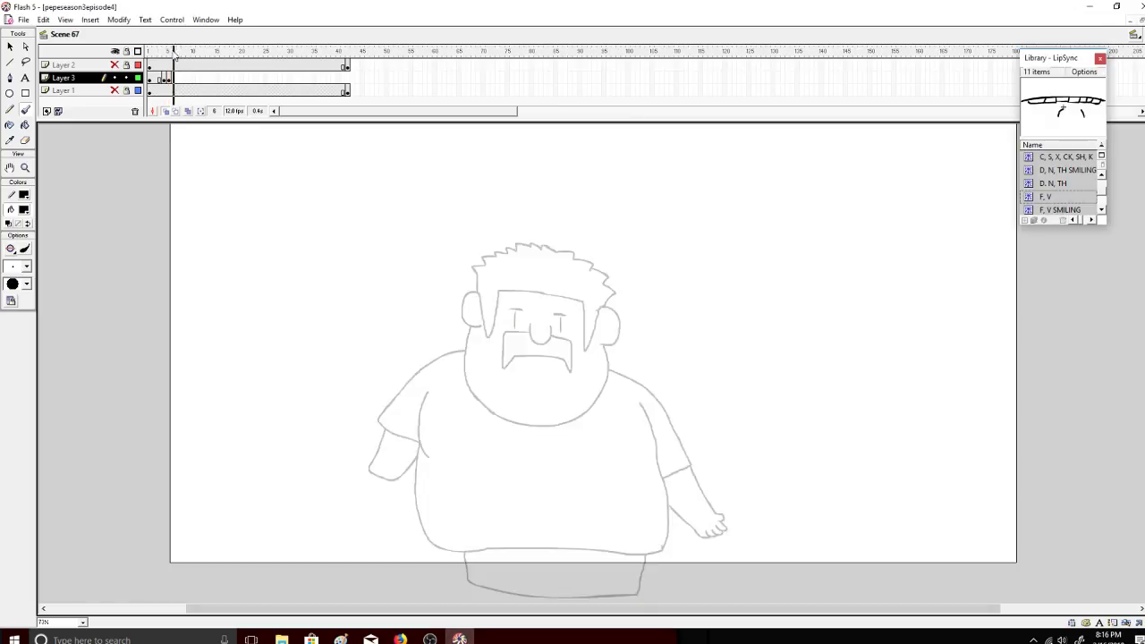
pyautogui.moveTo(175, 52); pyautogui.dragTo(170, 53)
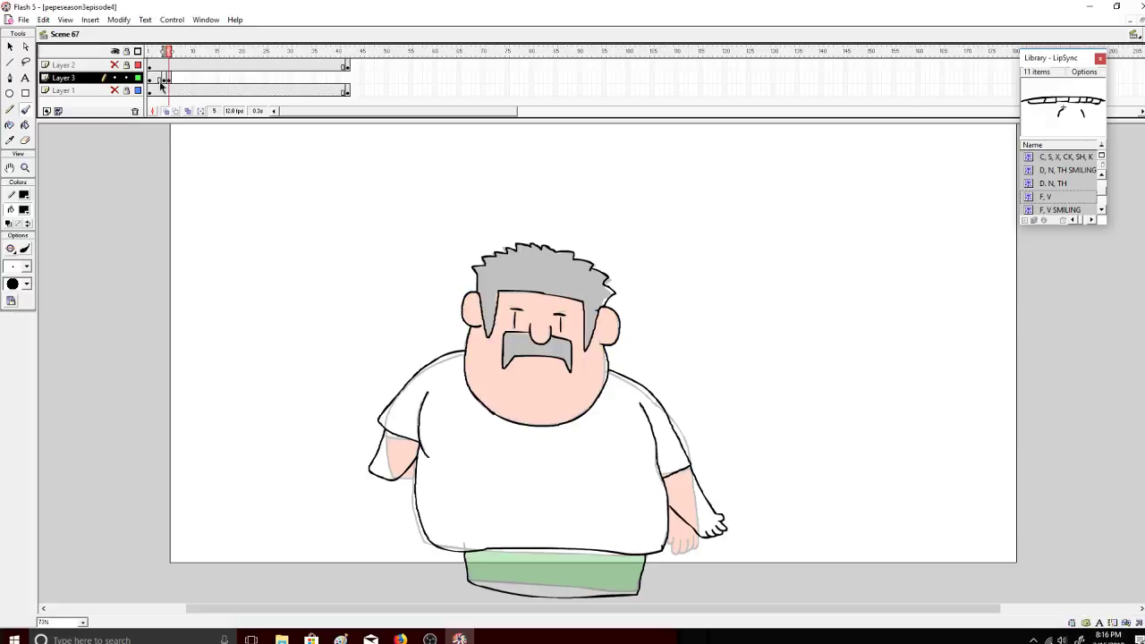
# Step: Fill the man's mustache and hair with black using the Paint Bucket
pyautogui.click(25, 124)
pyautogui.click(506, 340)
pyautogui.click(492, 288)
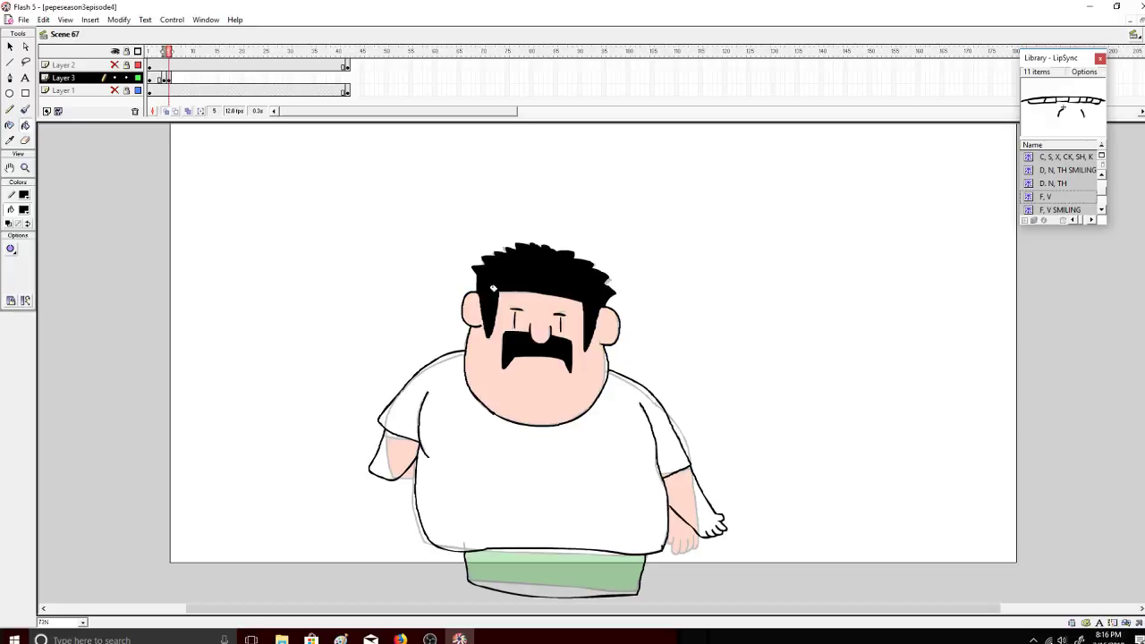
# Step: Set the fill color to orange and fill the man's face, ears, nose, arms and hand
pyautogui.click(25, 210)
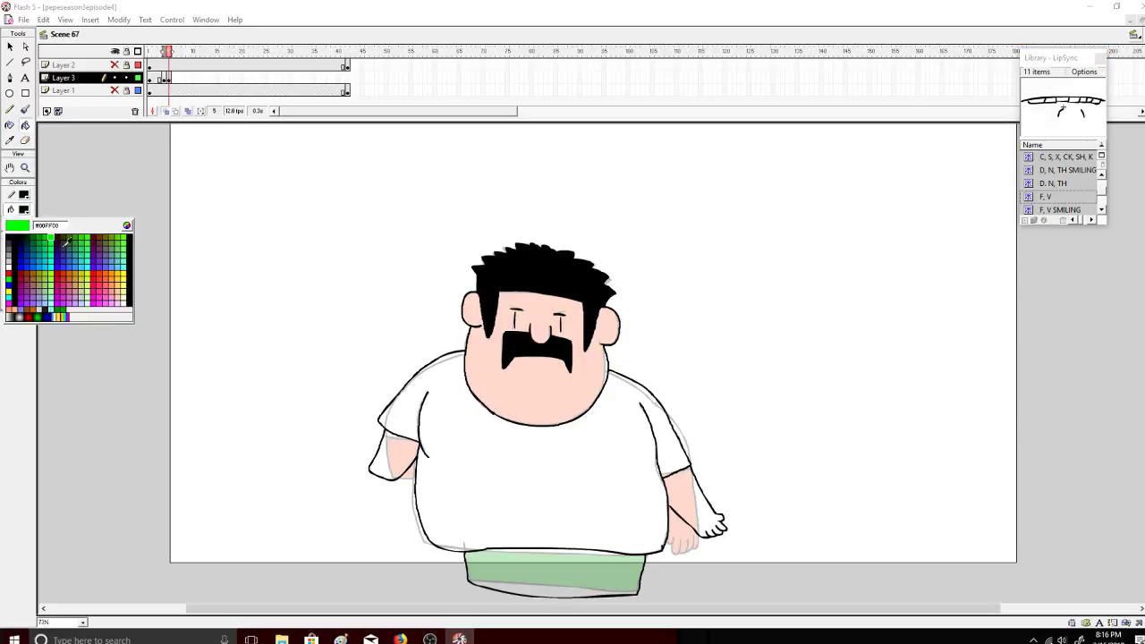
pyautogui.click(106, 277)
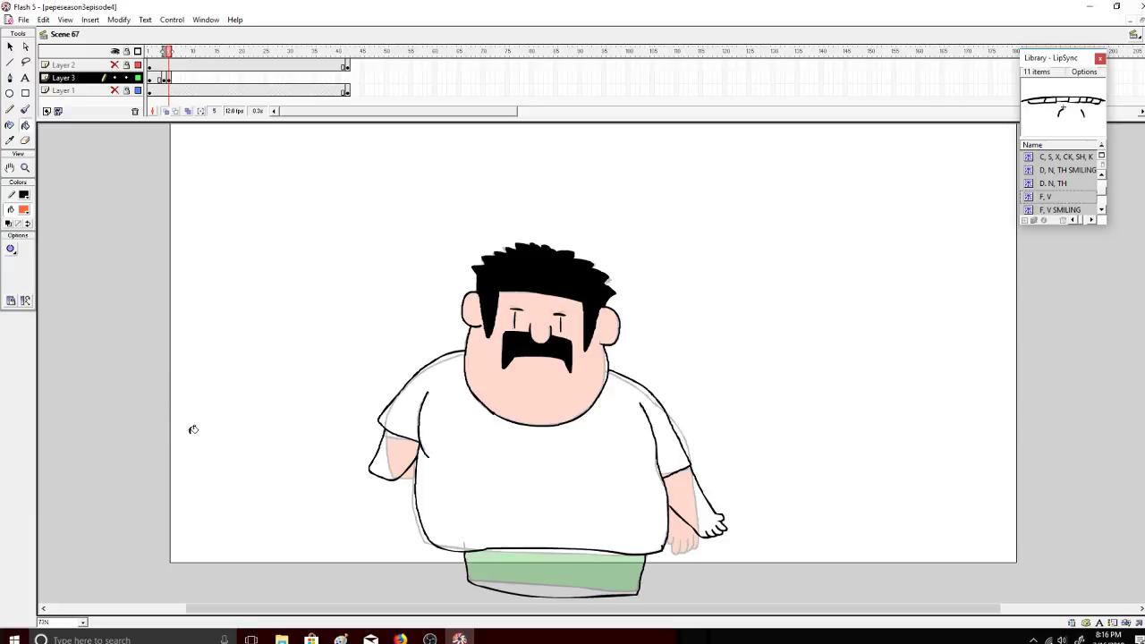
pyautogui.click(405, 438)
pyautogui.click(570, 388)
pyautogui.click(678, 493)
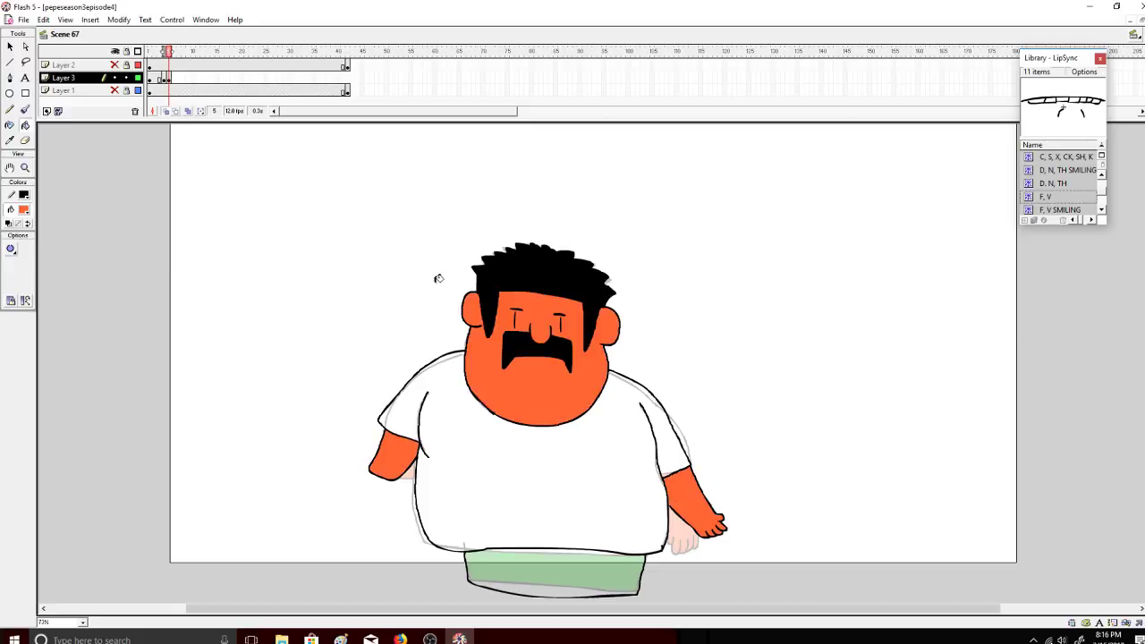
# Step: Compare frame 5 with frame 4, and fill the shirt with white (#FFFFFF)
pyautogui.click(166, 59)
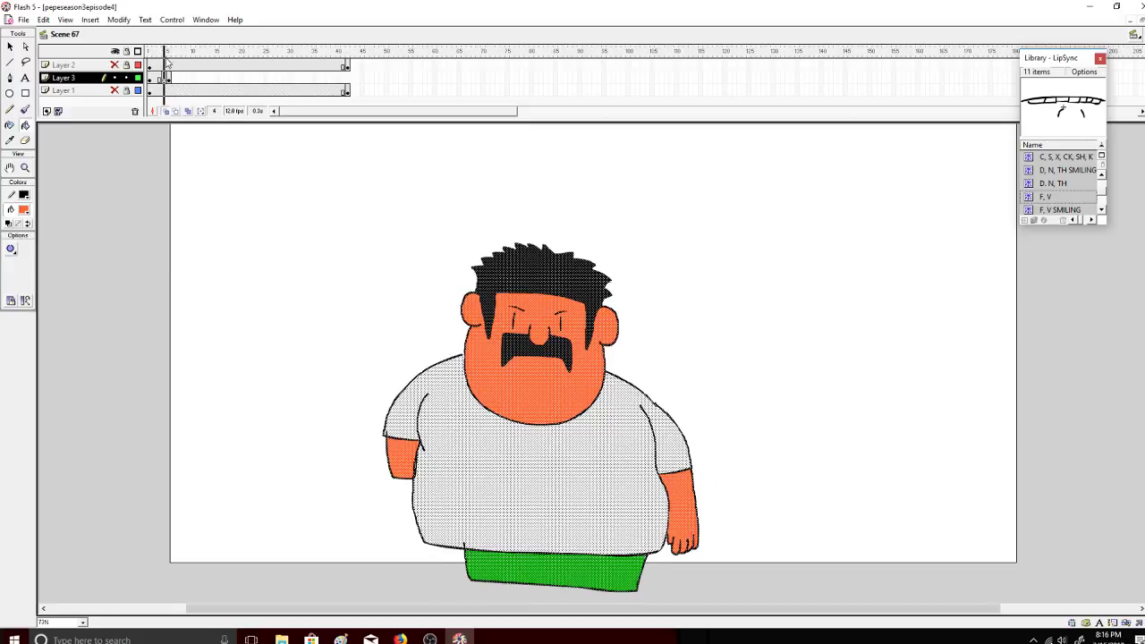
pyautogui.moveTo(165, 57); pyautogui.dragTo(173, 55)
pyautogui.click(168, 55)
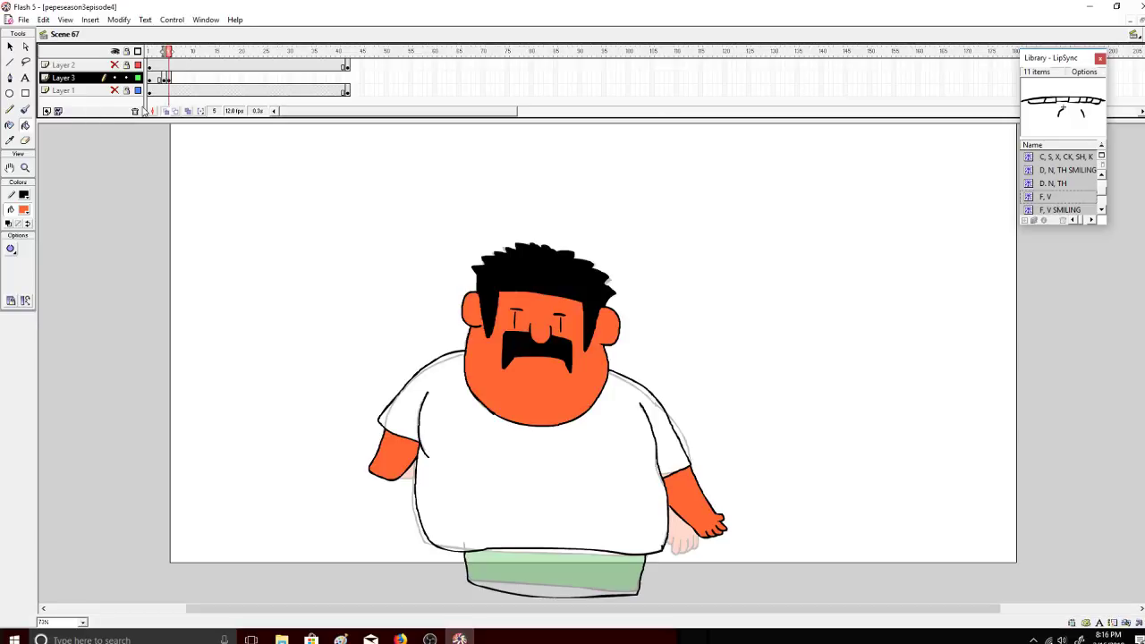
pyautogui.click(24, 210)
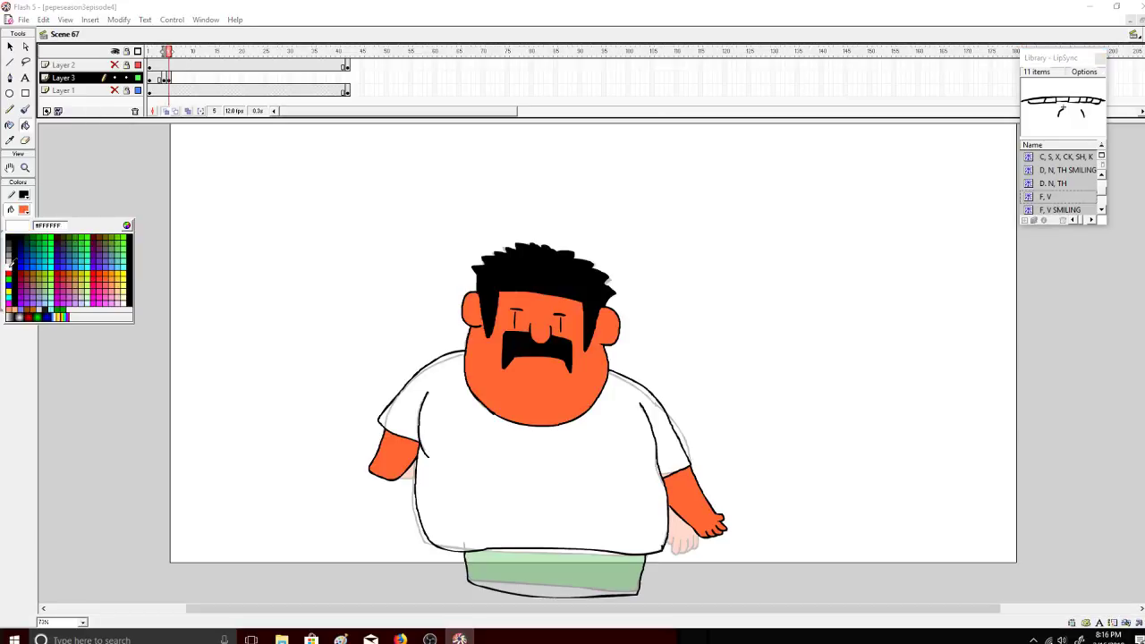
pyautogui.click(11, 260)
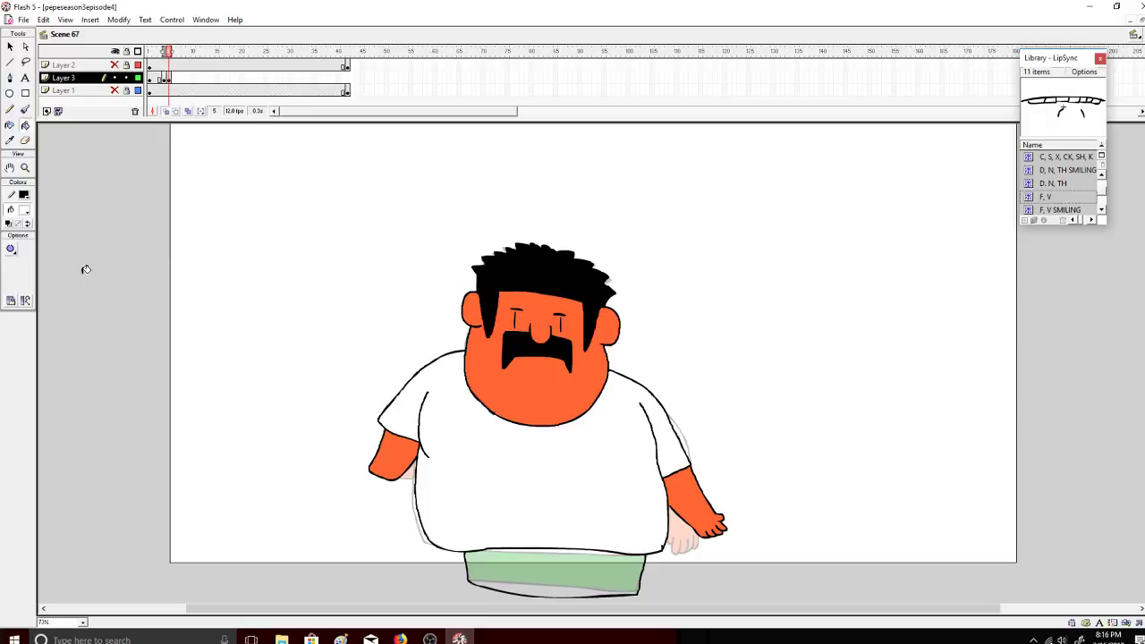
# Step: Fill the man's pants with green on frame 5 and scrub the timeline to check the motion
pyautogui.click(24, 211)
pyautogui.click(62, 303)
pyautogui.click(509, 576)
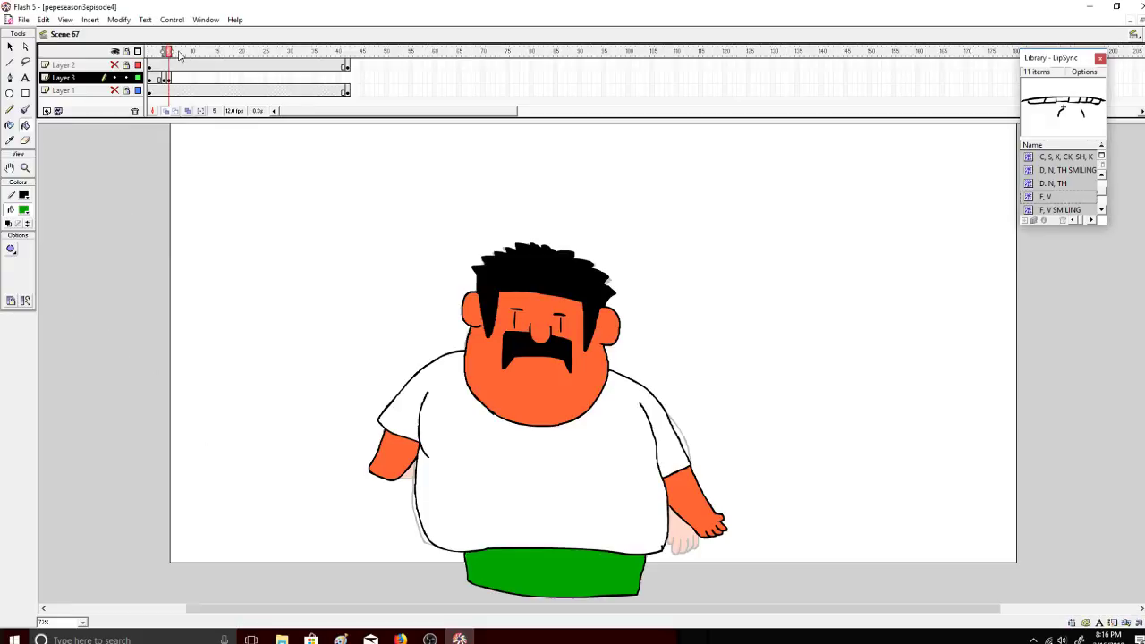
pyautogui.moveTo(179, 53); pyautogui.dragTo(169, 56)
# Step: Insert a blank keyframe at frame 6 of Layer 3 and set the Brush's fill color to black
pyautogui.rightClick(174, 79)
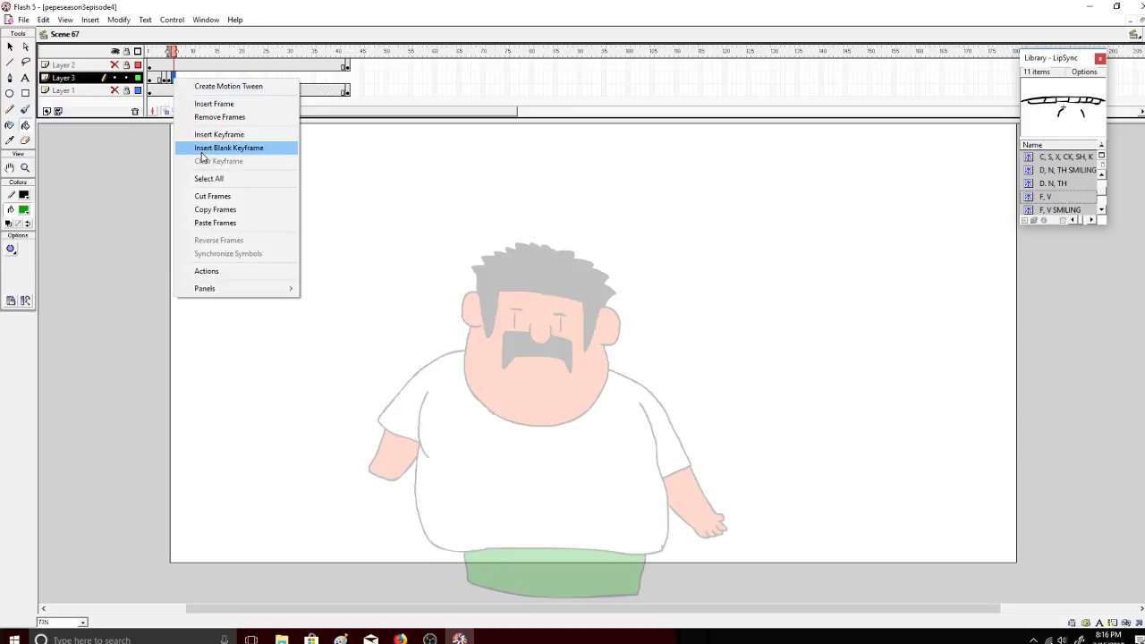
pyautogui.click(202, 149)
pyautogui.click(25, 111)
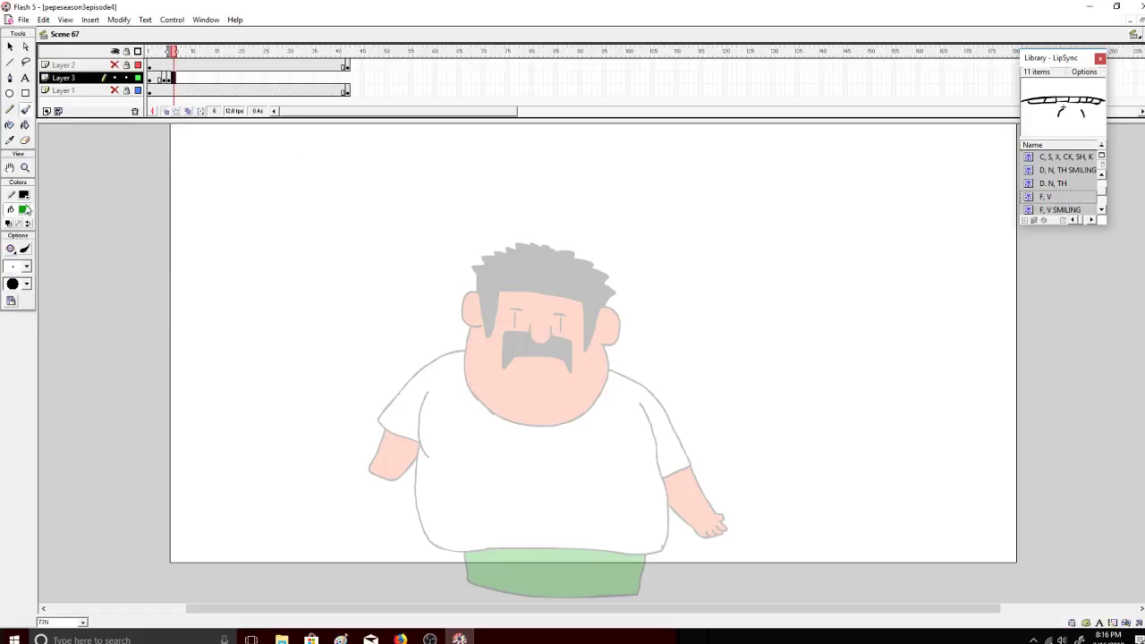
pyautogui.click(25, 209)
pyautogui.click(9, 234)
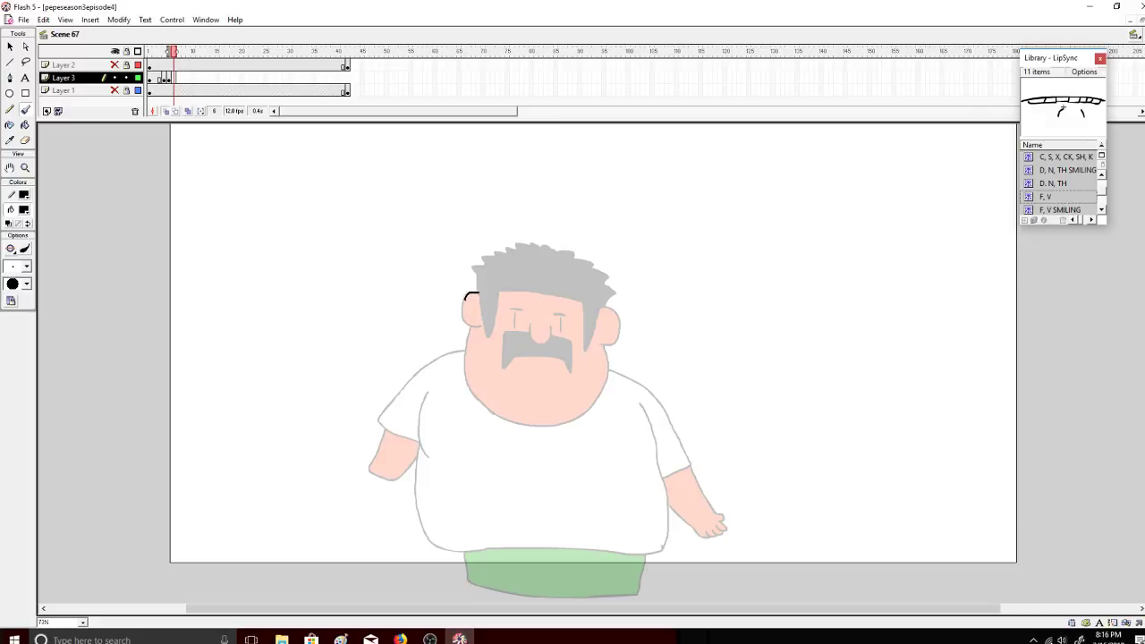
# Step: Trace the man's ear beside the shirt's shorter sleeve side with the Brush, undoing strokes that miss the onion-skin outline
pyautogui.moveTo(476, 326); pyautogui.dragTo(482, 326)
pyautogui.hotkey('ctrl', 'z')
pyautogui.hotkey('ctrl', 'z')
pyautogui.hotkey('ctrl', 'z')
pyautogui.hotkey('ctrl', 'z')
# Step: Trace the jaw and cheeks, the other ear and the hairline with sideburns, undoing and redrawing poor strokes
pyautogui.moveTo(481, 326)
pyautogui.mouseDown()
pyautogui.moveTo(471, 388)
pyautogui.moveTo(498, 417)
pyautogui.moveTo(560, 430)
pyautogui.mouseUp()
pyautogui.hotkey('ctrl', 'z')
pyautogui.moveTo(469, 326); pyautogui.dragTo(463, 354)
pyautogui.hotkey('ctrl', 'z')
pyautogui.moveTo(467, 348); pyautogui.dragTo(469, 378)
pyautogui.hotkey('ctrl', 'z')
pyautogui.moveTo(467, 340)
pyautogui.mouseDown()
pyautogui.moveTo(474, 395)
pyautogui.moveTo(495, 415)
pyautogui.moveTo(534, 427)
pyautogui.moveTo(588, 410)
pyautogui.moveTo(576, 428)
pyautogui.moveTo(586, 404)
pyautogui.moveTo(542, 432)
pyautogui.moveTo(522, 420)
pyautogui.mouseUp()
pyautogui.moveTo(529, 425)
pyautogui.mouseDown()
pyautogui.moveTo(570, 425)
pyautogui.moveTo(591, 410)
pyautogui.mouseUp()
pyautogui.hotkey('ctrl', 'z')
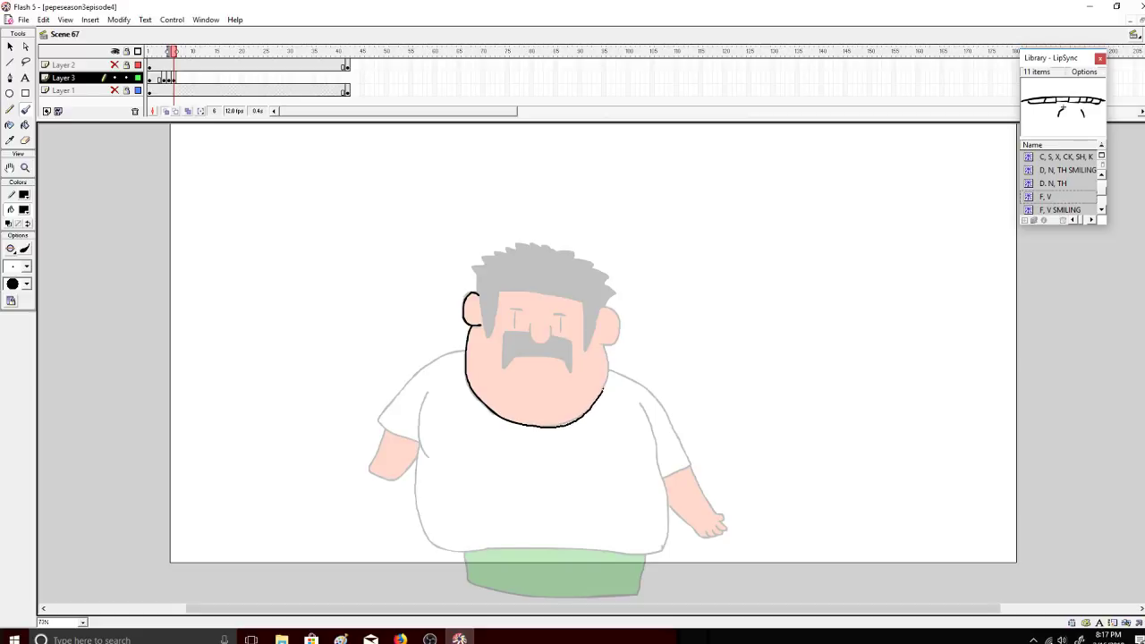
pyautogui.moveTo(602, 341); pyautogui.dragTo(603, 309)
pyautogui.moveTo(491, 332)
pyautogui.mouseDown()
pyautogui.moveTo(498, 292)
pyautogui.moveTo(580, 297)
pyautogui.moveTo(588, 347)
pyautogui.moveTo(594, 328)
pyautogui.mouseUp()
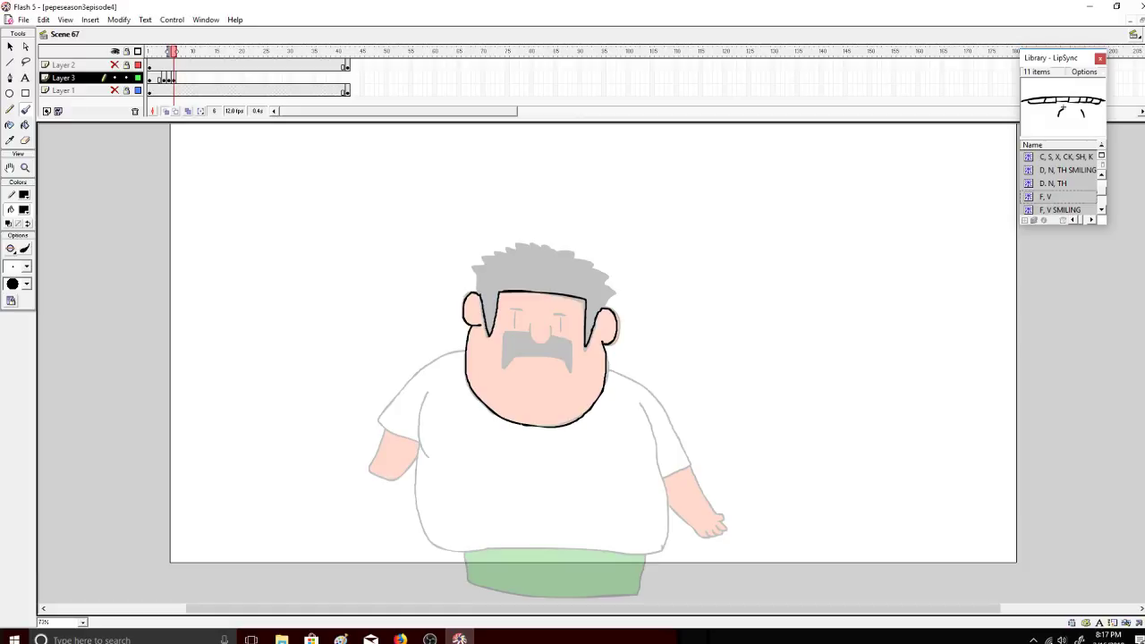
# Step: Trace the spiky top outline of the man's hair from ear to ear, redrawing strokes that do not fit
pyautogui.moveTo(476, 267)
pyautogui.mouseDown()
pyautogui.moveTo(478, 302)
pyautogui.moveTo(477, 263)
pyautogui.moveTo(535, 245)
pyautogui.mouseUp()
pyautogui.hotkey('ctrl', 'z')
pyautogui.hotkey('ctrl', 'z')
pyautogui.moveTo(473, 266); pyautogui.dragTo(535, 244)
pyautogui.hotkey('ctrl', 'z')
pyautogui.moveTo(483, 257)
pyautogui.mouseDown()
pyautogui.moveTo(532, 242)
pyautogui.moveTo(589, 264)
pyautogui.mouseUp()
pyautogui.hotkey('ctrl', 'z')
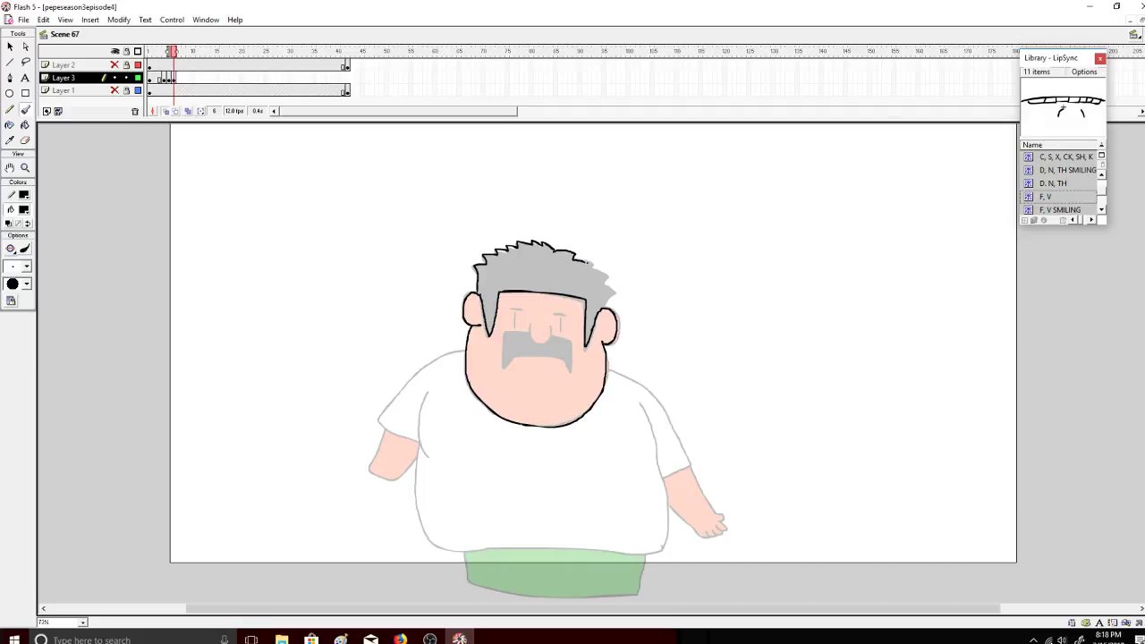
pyautogui.hotkey('ctrl', 'z')
pyautogui.hotkey('ctrl', 'z')
pyautogui.hotkey('ctrl', 'z')
pyautogui.moveTo(553, 249)
pyautogui.mouseDown()
pyautogui.moveTo(613, 277)
pyautogui.moveTo(604, 309)
pyautogui.mouseUp()
# Step: Draw the man's eyes, eyebrows and nose, and outline his mustache on frame 6
pyautogui.moveTo(515, 313); pyautogui.dragTo(516, 328)
pyautogui.hotkey('ctrl', 'z')
pyautogui.hotkey('ctrl', 'z')
pyautogui.moveTo(560, 317); pyautogui.dragTo(560, 333)
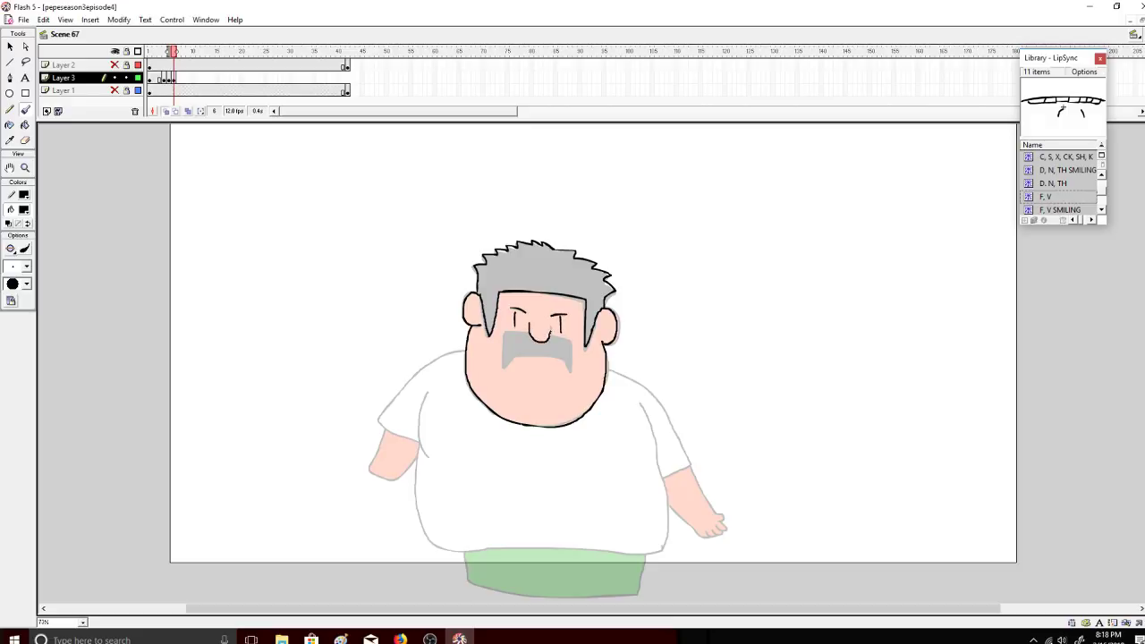
pyautogui.moveTo(550, 331); pyautogui.dragTo(551, 325)
pyautogui.moveTo(507, 367)
pyautogui.mouseDown()
pyautogui.moveTo(561, 359)
pyautogui.moveTo(573, 341)
pyautogui.moveTo(556, 335)
pyautogui.mouseUp()
pyautogui.moveTo(501, 370); pyautogui.dragTo(501, 371)
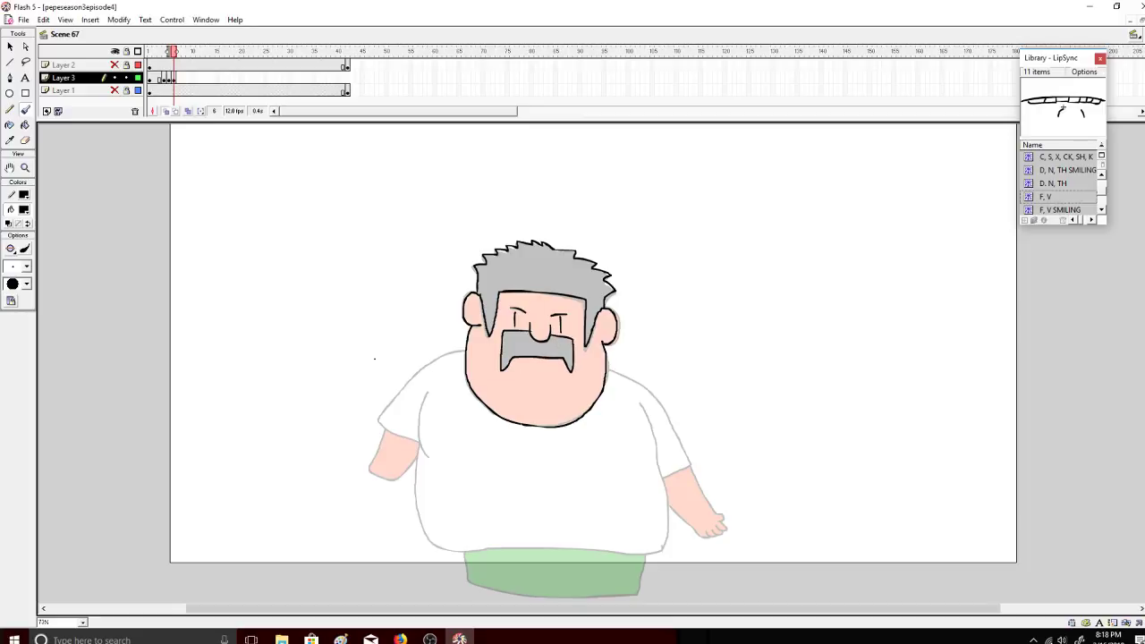
# Step: Outline the shirt and sleeves, and draw the outstretched forearm and hand slightly higher than in frame 5
pyautogui.moveTo(465, 347)
pyautogui.mouseDown()
pyautogui.moveTo(416, 367)
pyautogui.moveTo(380, 403)
pyautogui.moveTo(418, 429)
pyautogui.moveTo(428, 453)
pyautogui.moveTo(416, 474)
pyautogui.moveTo(424, 542)
pyautogui.moveTo(483, 555)
pyautogui.moveTo(664, 540)
pyautogui.moveTo(669, 495)
pyautogui.moveTo(644, 382)
pyautogui.moveTo(691, 454)
pyautogui.moveTo(670, 467)
pyautogui.mouseUp()
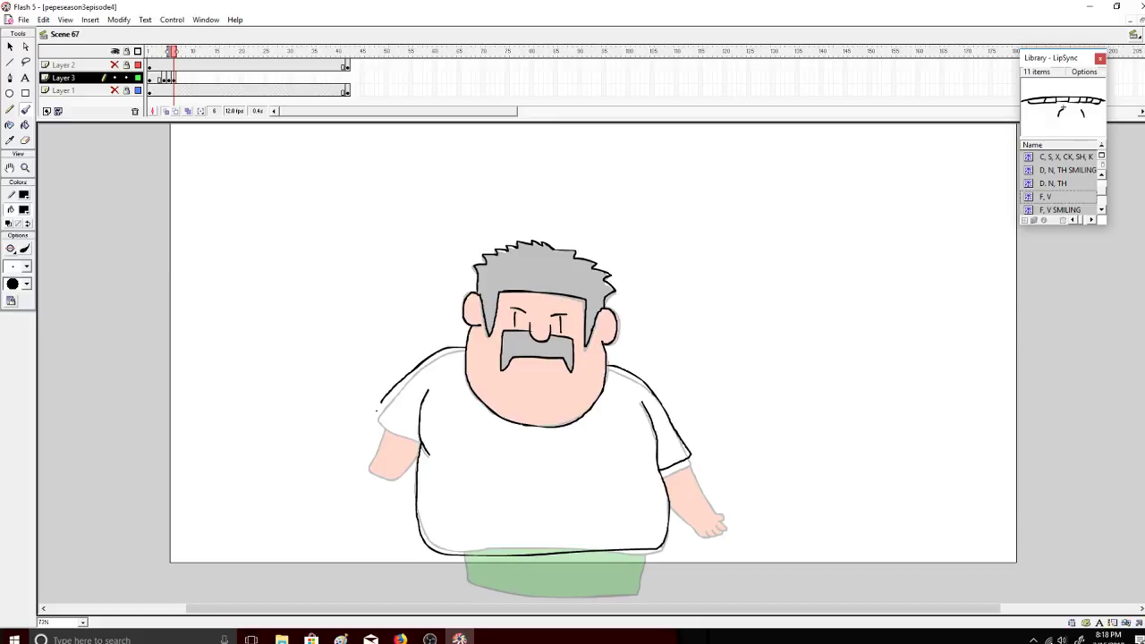
pyautogui.moveTo(382, 405); pyautogui.dragTo(418, 430)
pyautogui.hotkey('ctrl', 'z')
pyautogui.moveTo(710, 483); pyautogui.dragTo(719, 493)
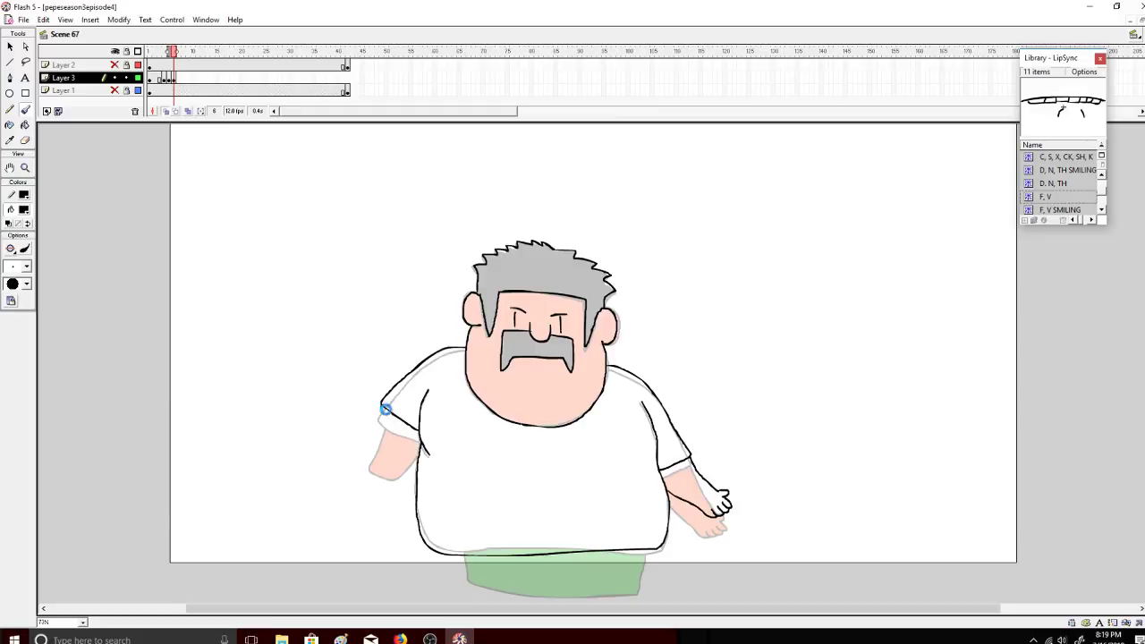
# Step: Draw the other forearm with Layer 2 shown for reference, hide Layer 2 again, and outline the pants
pyautogui.click(114, 78)
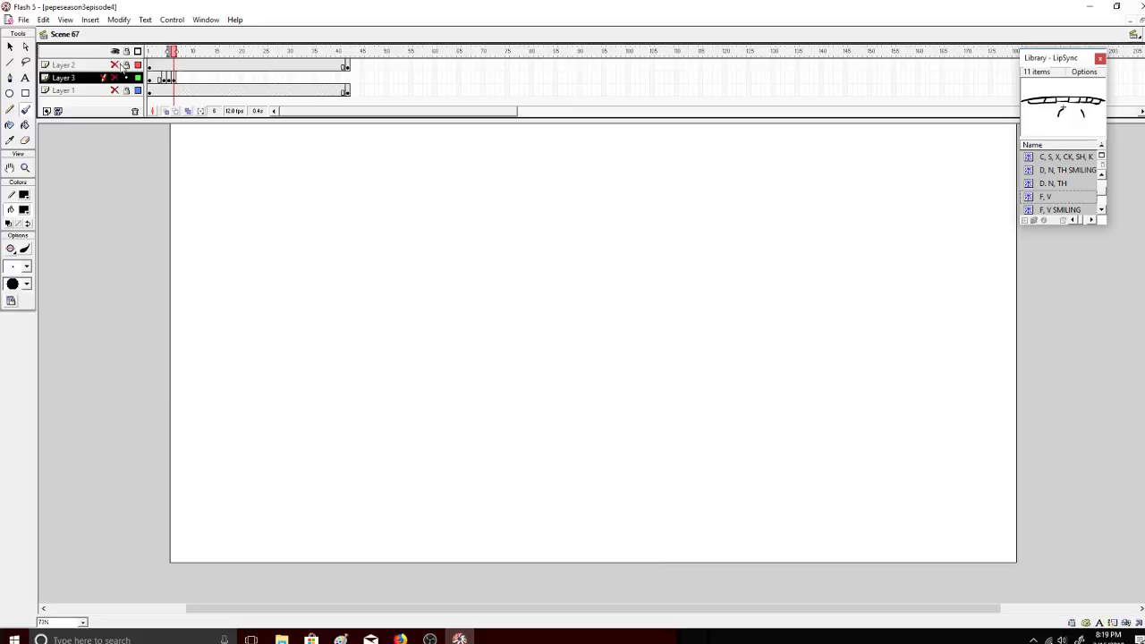
pyautogui.click(115, 65)
pyautogui.click(116, 78)
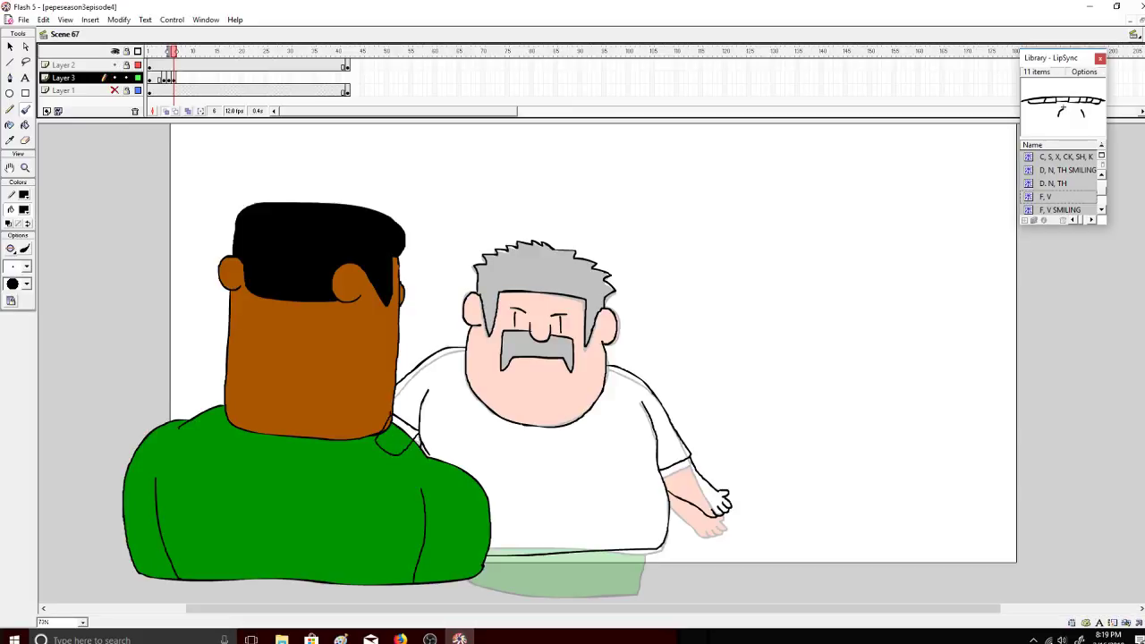
pyautogui.moveTo(418, 434); pyautogui.dragTo(418, 434)
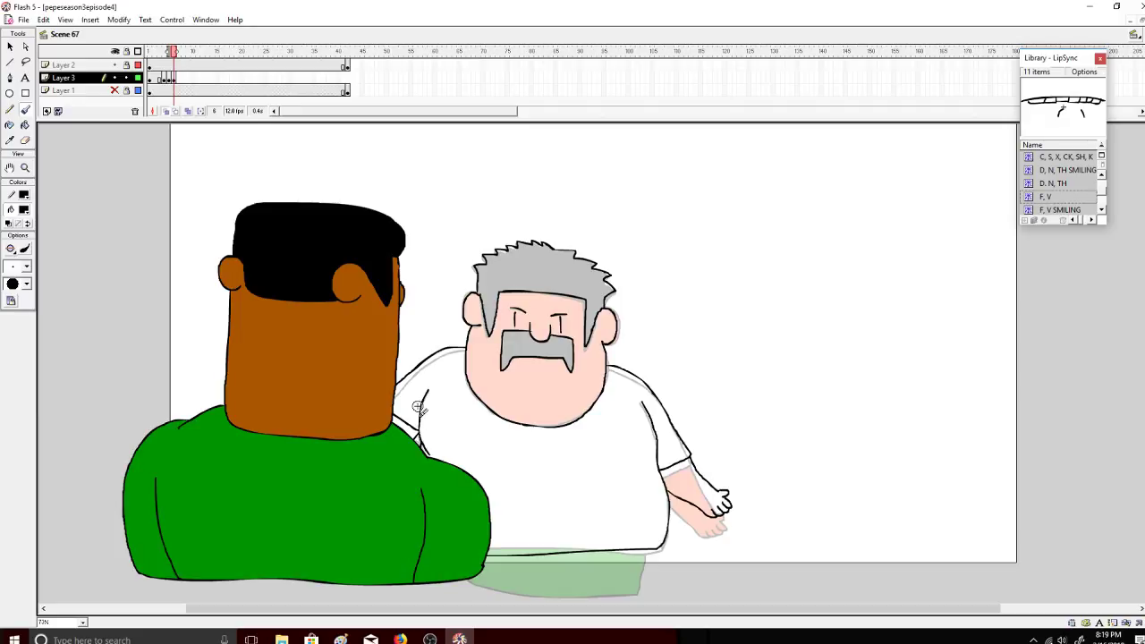
pyautogui.click(115, 64)
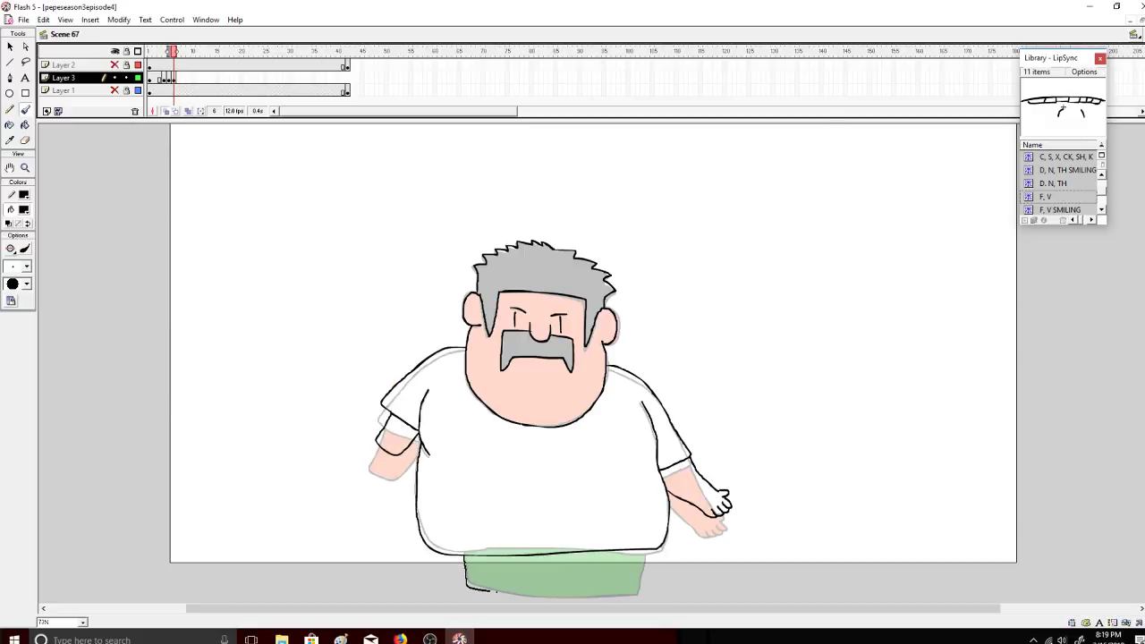
pyautogui.moveTo(496, 590); pyautogui.dragTo(619, 585)
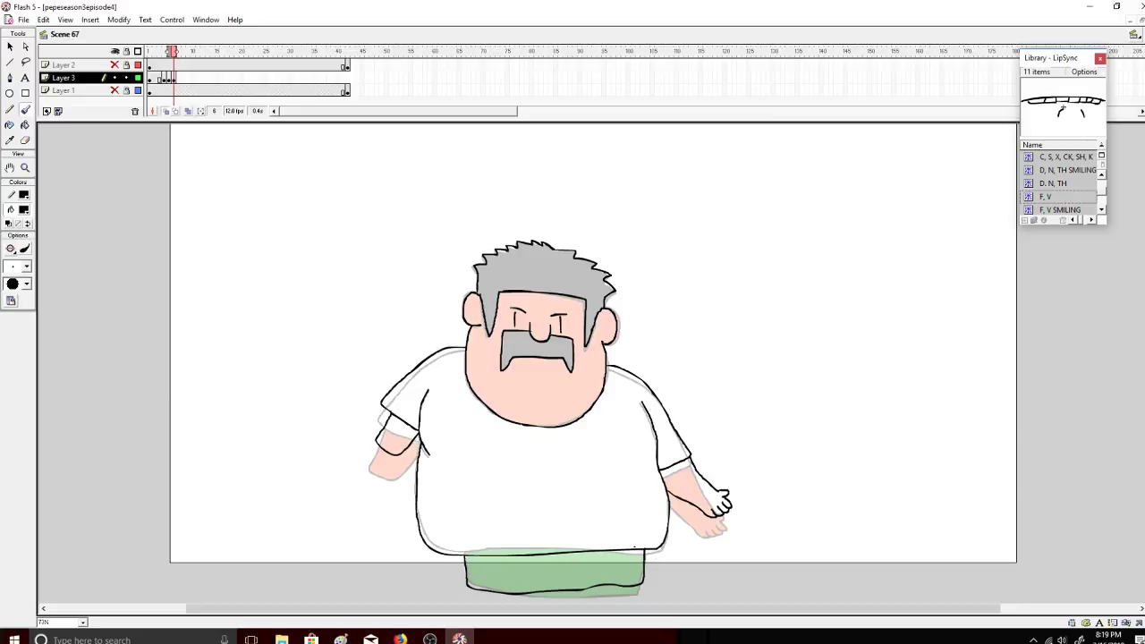
# Step: Compare the drawing with frame 3, check the Firefox window, and return to frame 6
pyautogui.moveTo(176, 55); pyautogui.dragTo(157, 55)
pyautogui.click(399, 638)
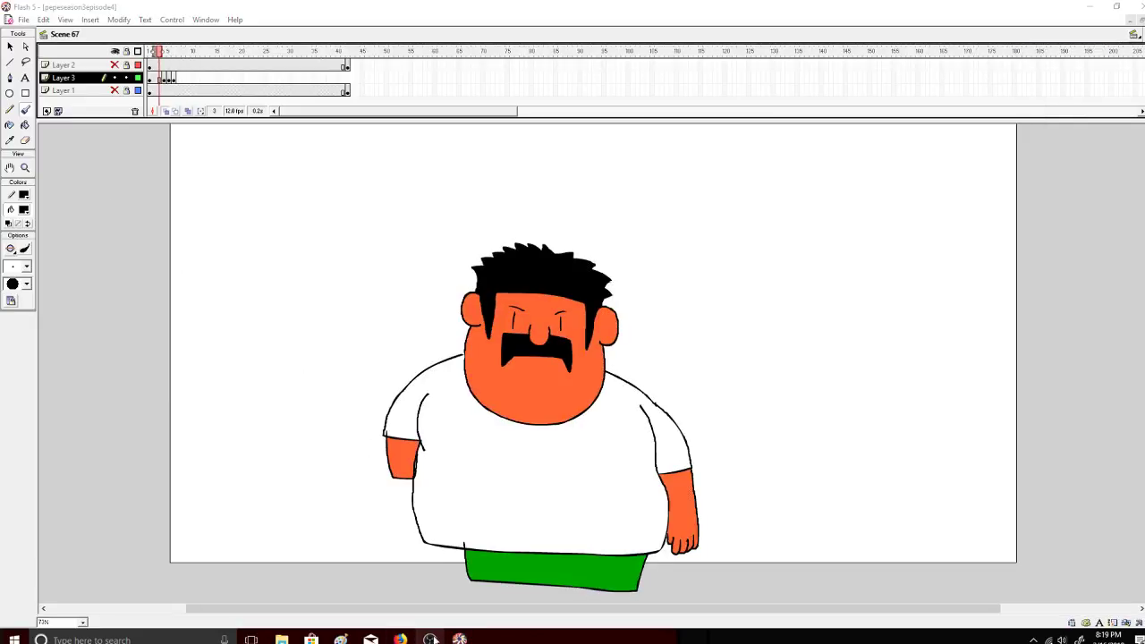
pyautogui.click(400, 639)
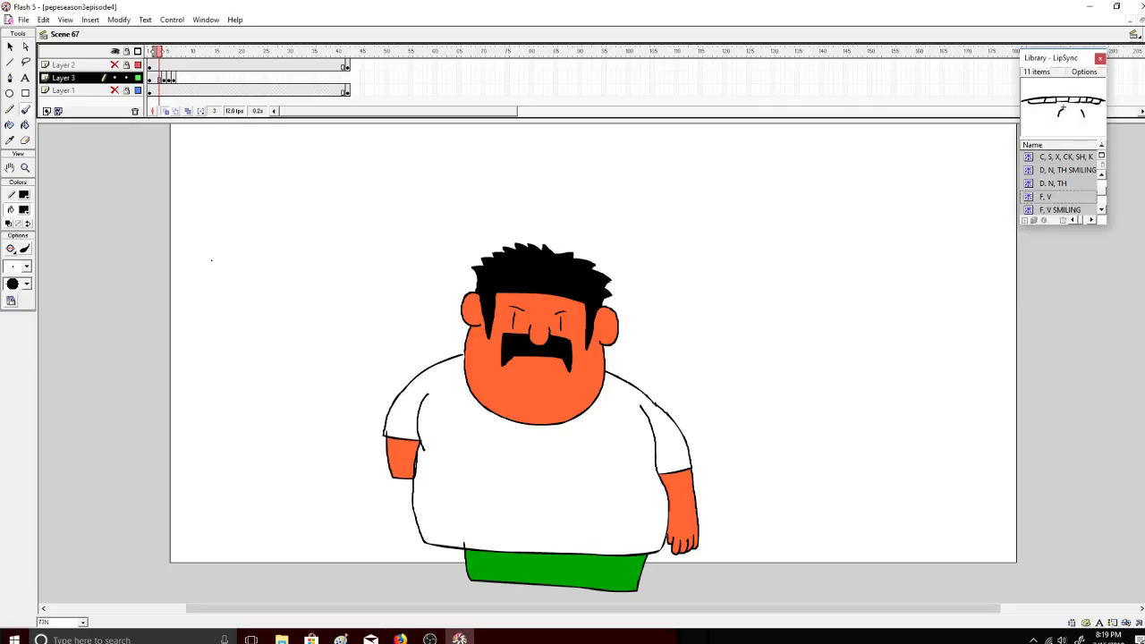
pyautogui.moveTo(159, 53); pyautogui.dragTo(174, 54)
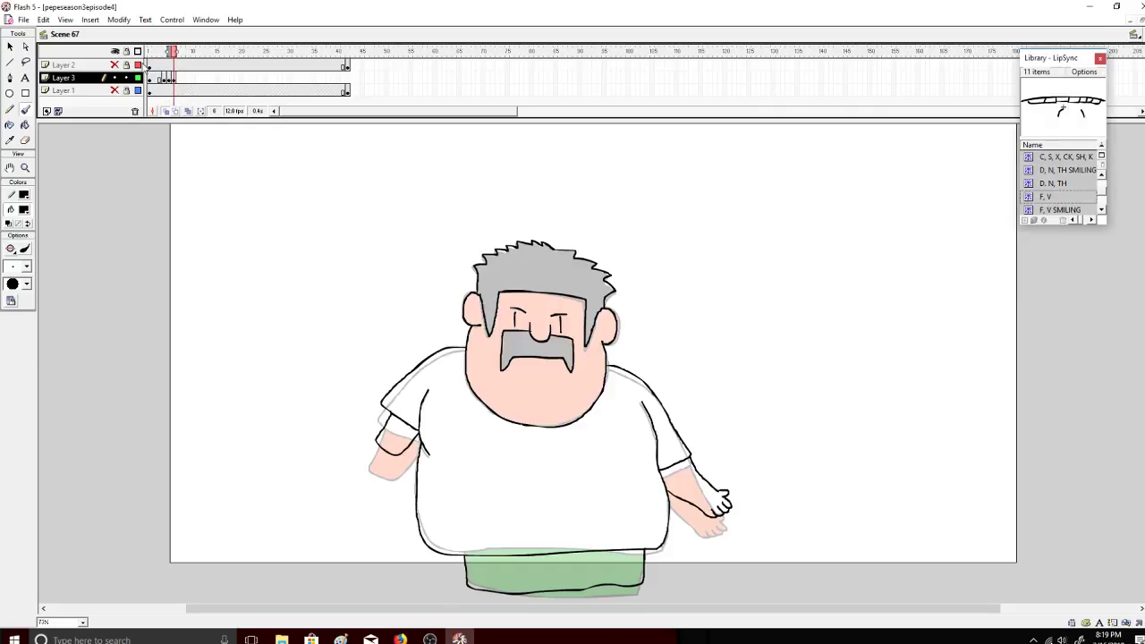
# Step: Fill the man's hair and mustache with black using the Paint Bucket
pyautogui.click(25, 125)
pyautogui.click(521, 272)
pyautogui.click(535, 340)
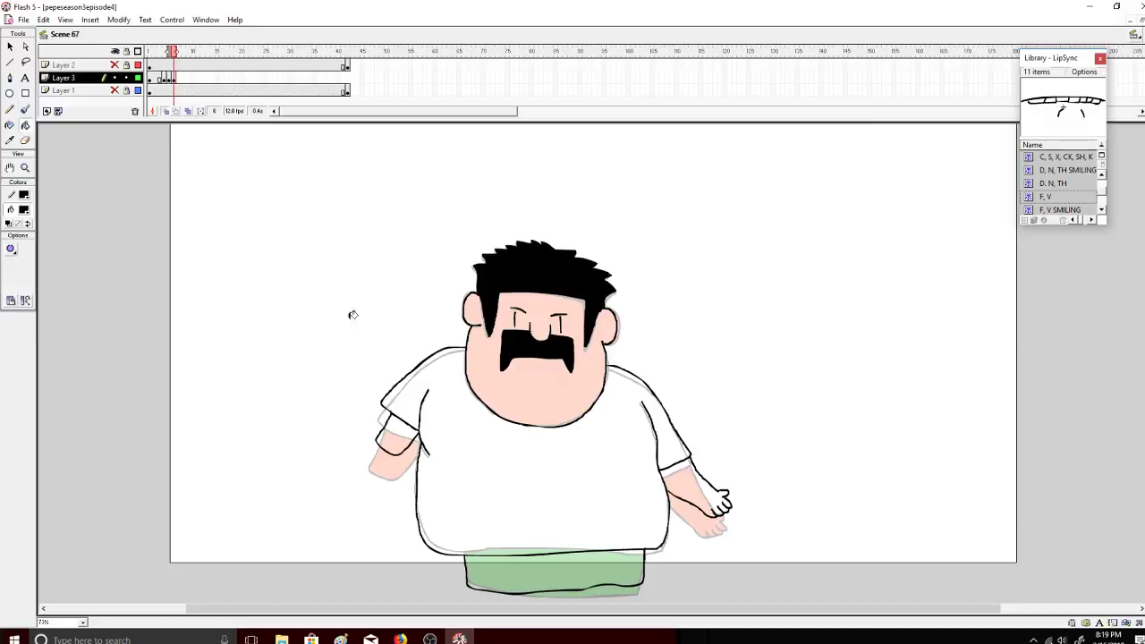
# Step: Set the fill color to orange and fill the man's face, ears, nose, forearms and hand
pyautogui.click(24, 209)
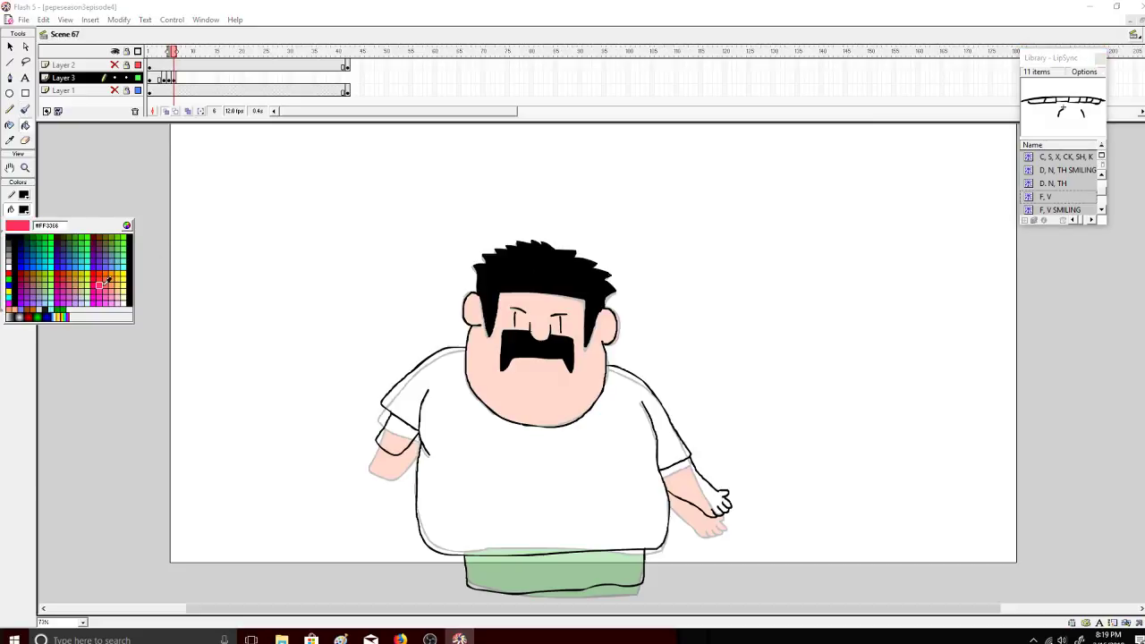
pyautogui.click(108, 279)
pyautogui.click(544, 381)
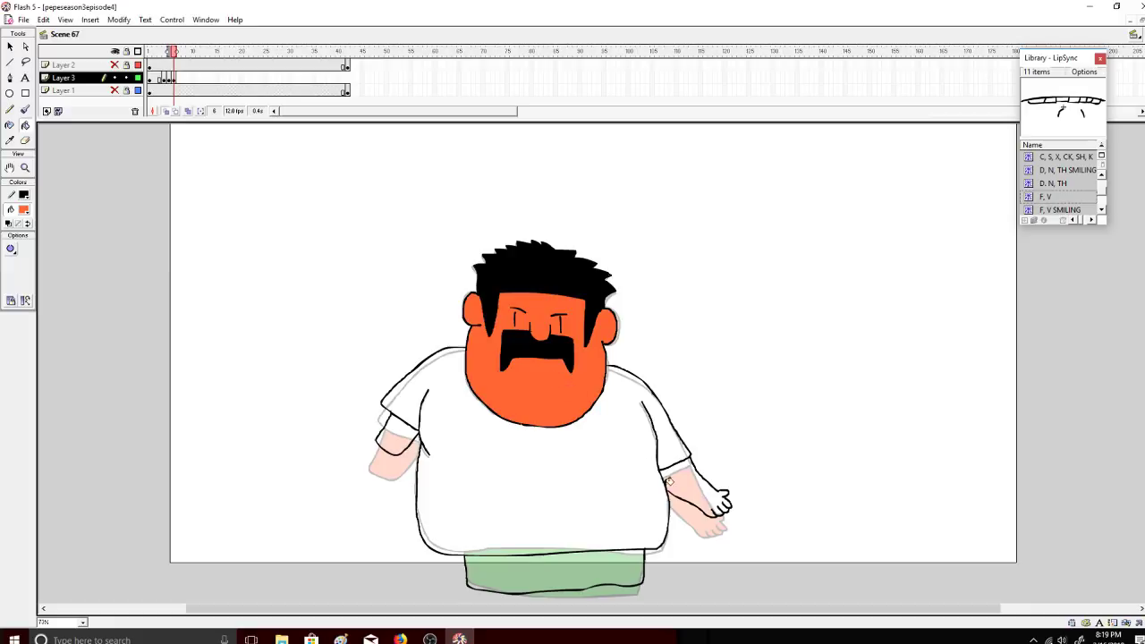
pyautogui.click(669, 483)
pyautogui.click(398, 447)
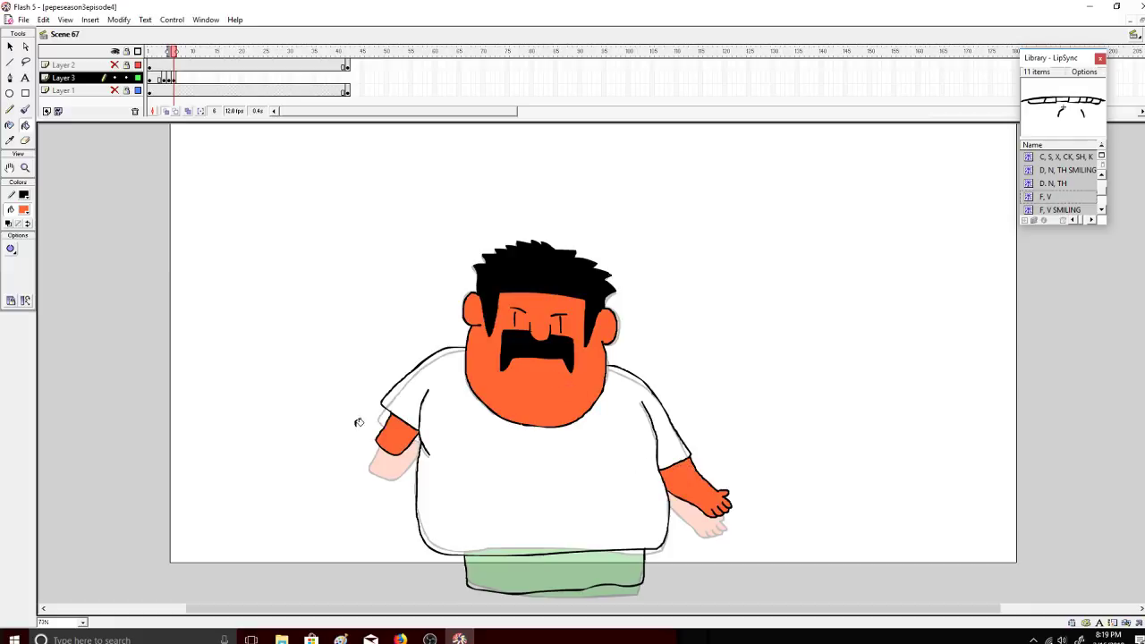
# Step: Fill the shirt with white and the pants with green on frame 6
pyautogui.click(24, 210)
pyautogui.click(64, 263)
pyautogui.click(483, 456)
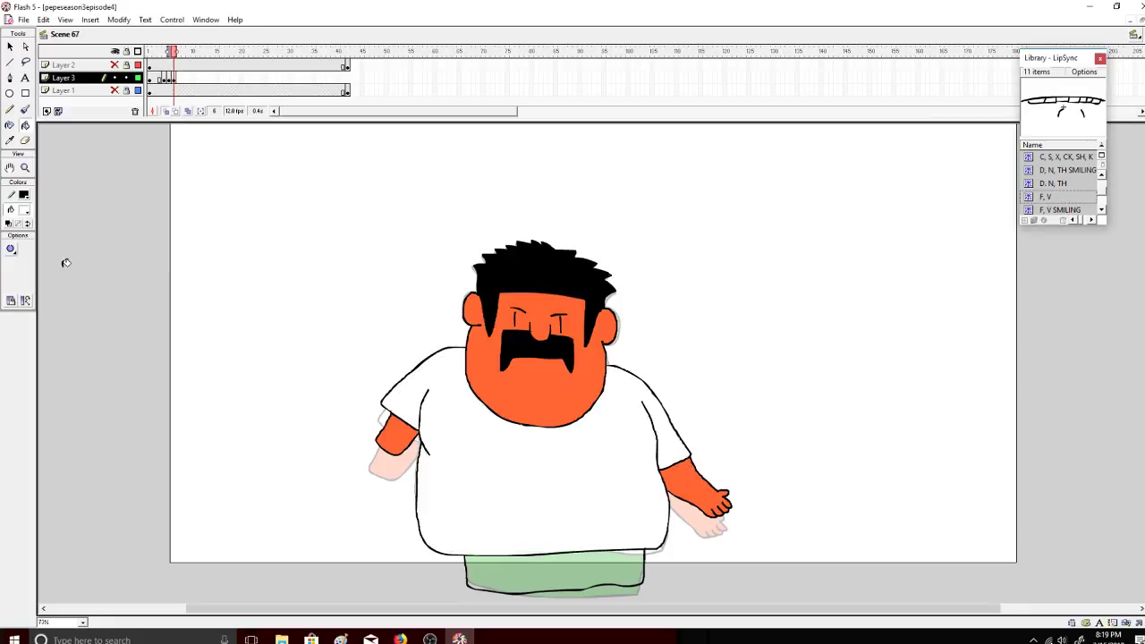
pyautogui.click(25, 209)
pyautogui.click(64, 306)
pyautogui.click(515, 566)
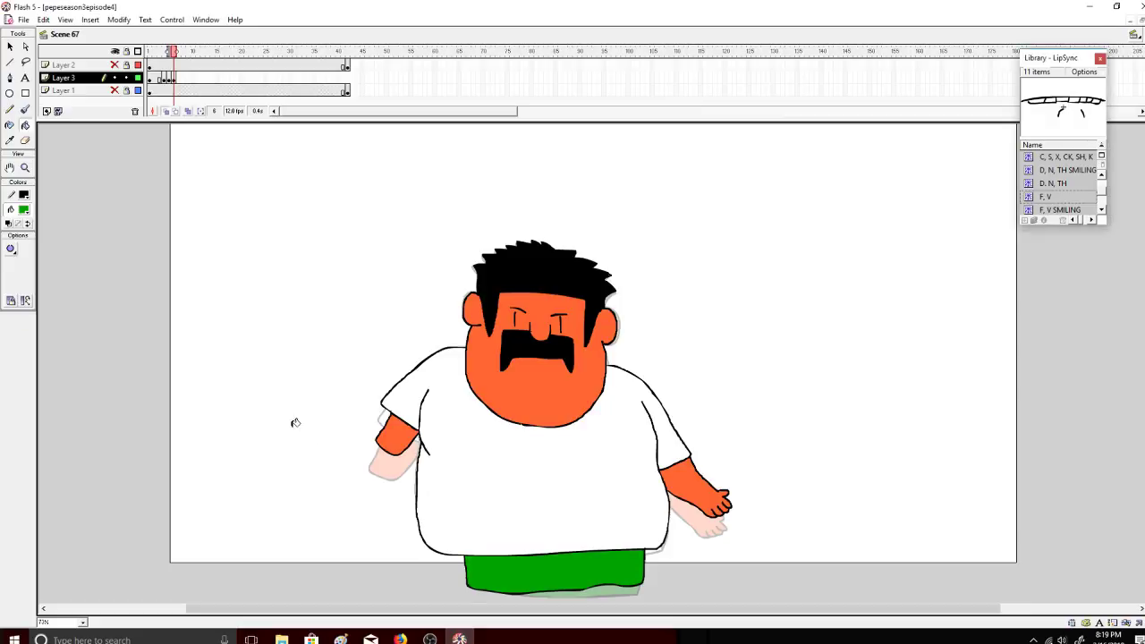
# Step: Copy frame 5 of Layer 3 and paste it into frame 7
pyautogui.click(164, 77)
pyautogui.click(174, 53)
pyautogui.rightClick(170, 76)
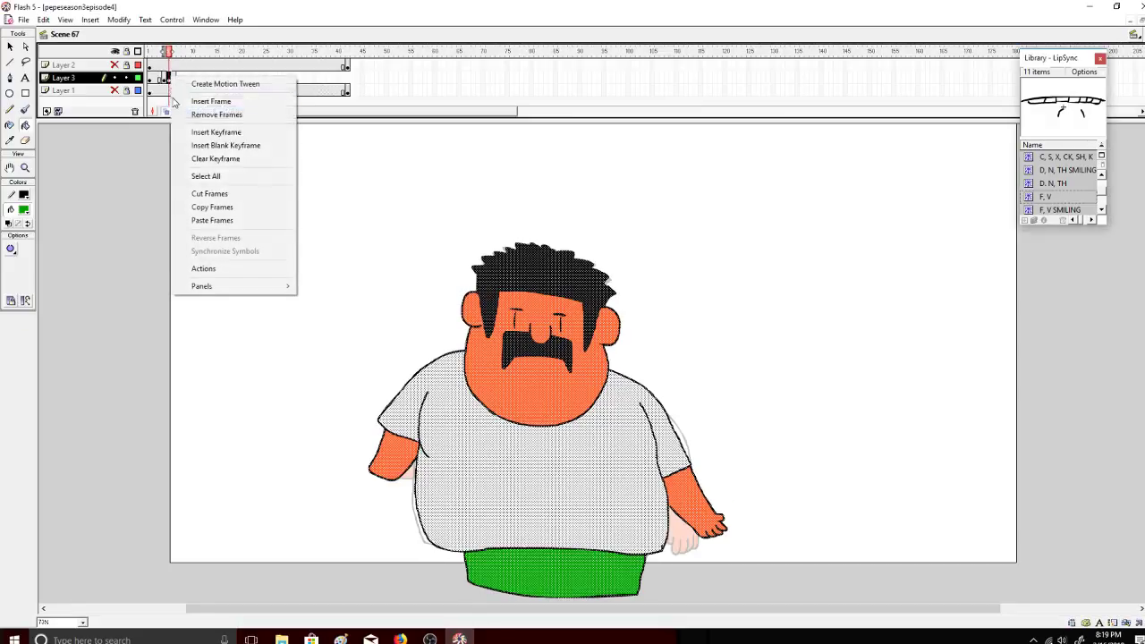
pyautogui.click(212, 207)
pyautogui.click(176, 78)
pyautogui.rightClick(180, 78)
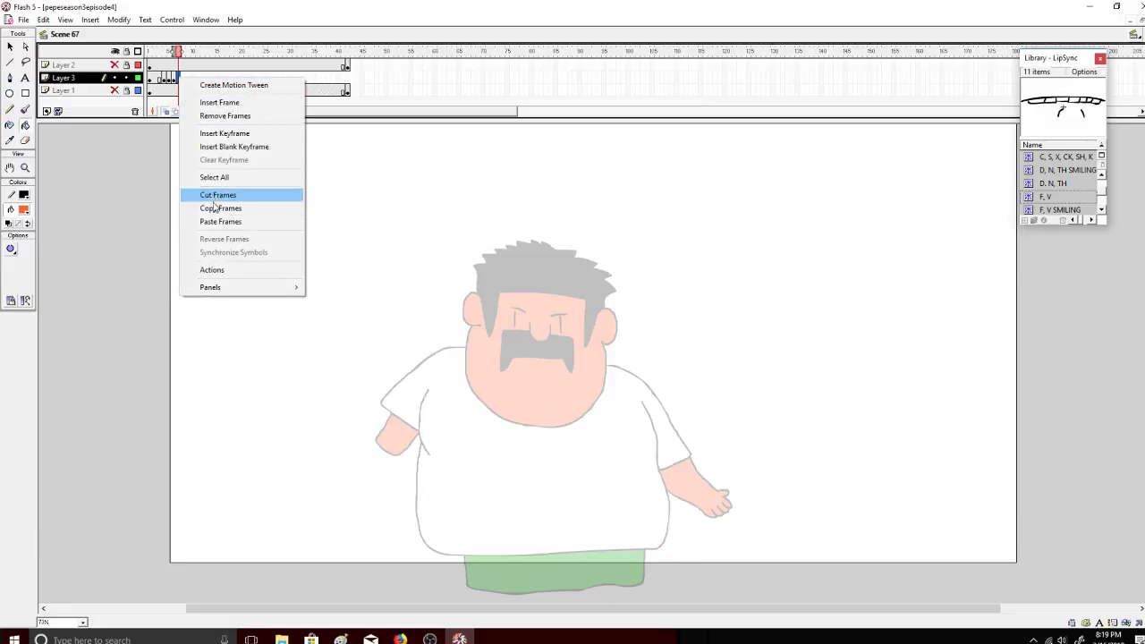
pyautogui.click(215, 221)
# Step: Copy frame 4 of Layer 3 into frame 8 and play back the arm movement
pyautogui.rightClick(166, 77)
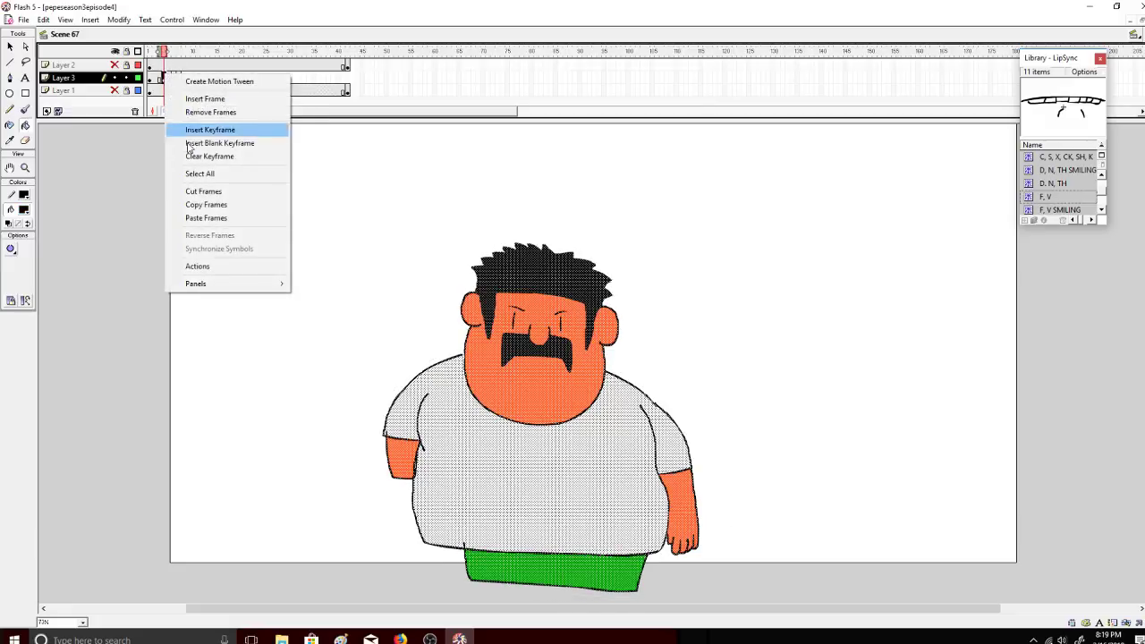
pyautogui.click(200, 207)
pyautogui.rightClick(182, 81)
pyautogui.click(215, 225)
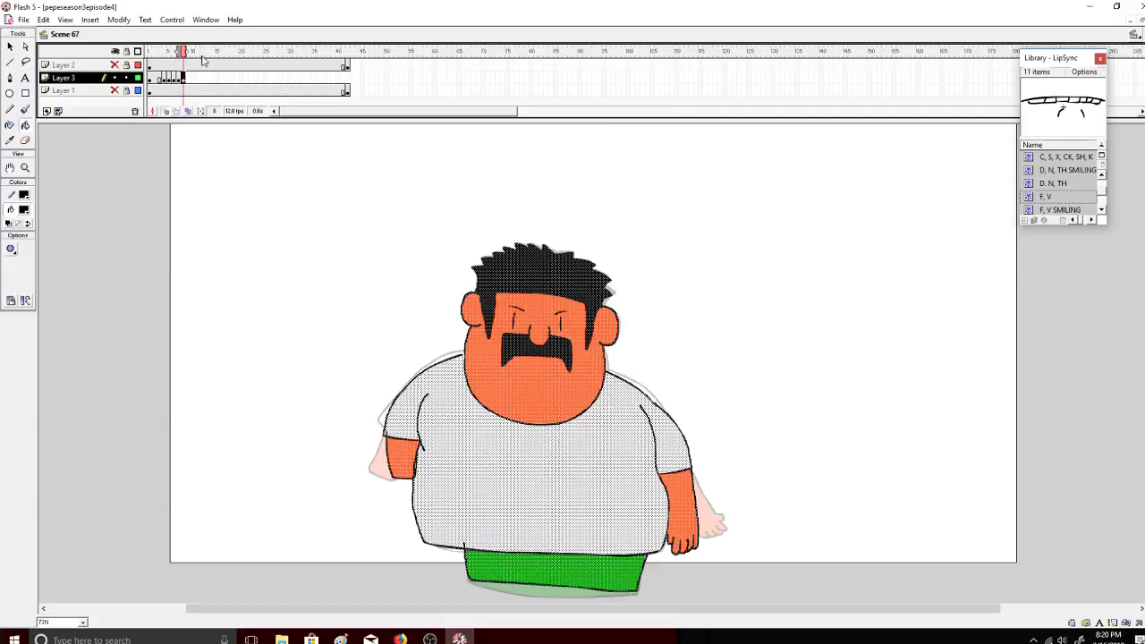
pyautogui.moveTo(193, 52)
pyautogui.mouseDown()
pyautogui.moveTo(148, 51)
pyautogui.moveTo(182, 55)
pyautogui.mouseUp()
pyautogui.press('Return')
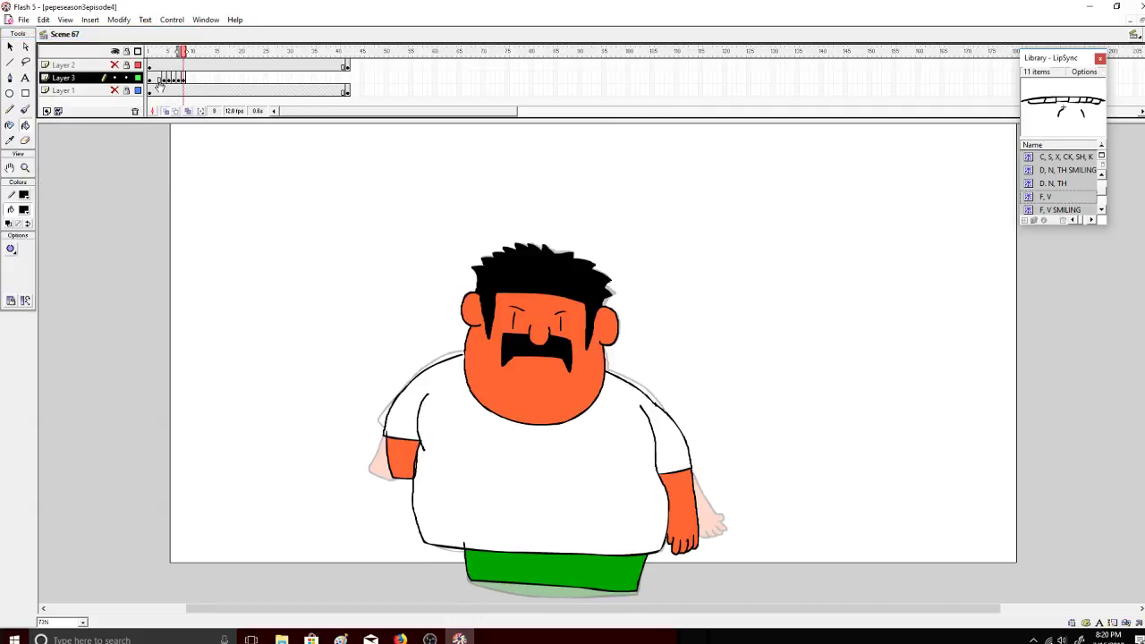
# Step: Insert keyframes at frames 13 and 14 of Layer 3
pyautogui.rightClick(207, 80)
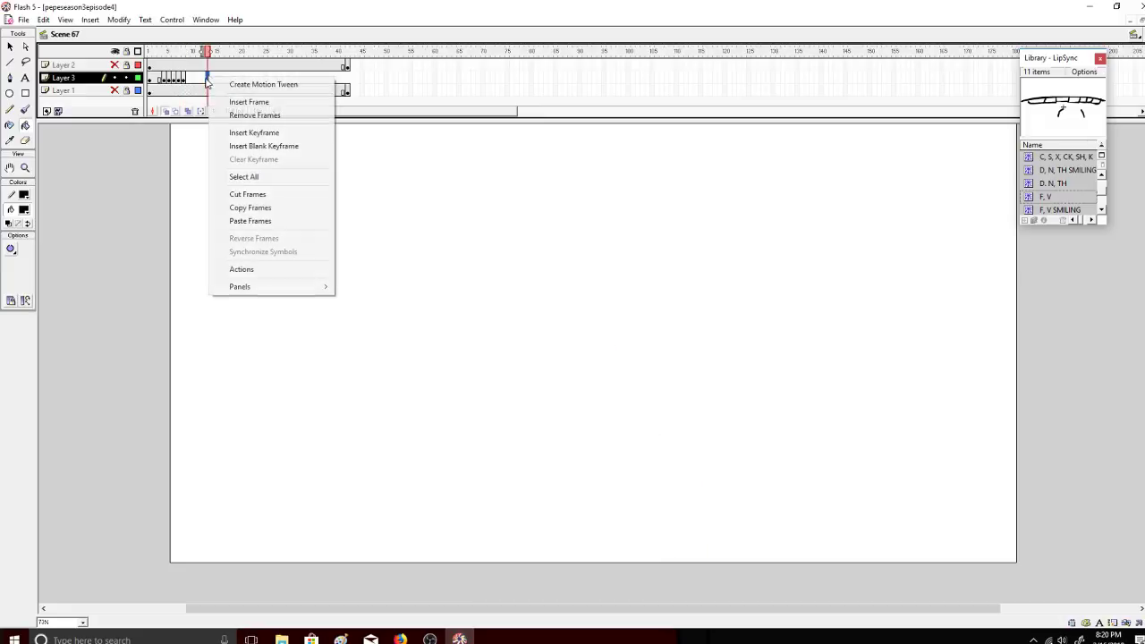
pyautogui.click(254, 133)
pyautogui.rightClick(212, 79)
pyautogui.click(260, 135)
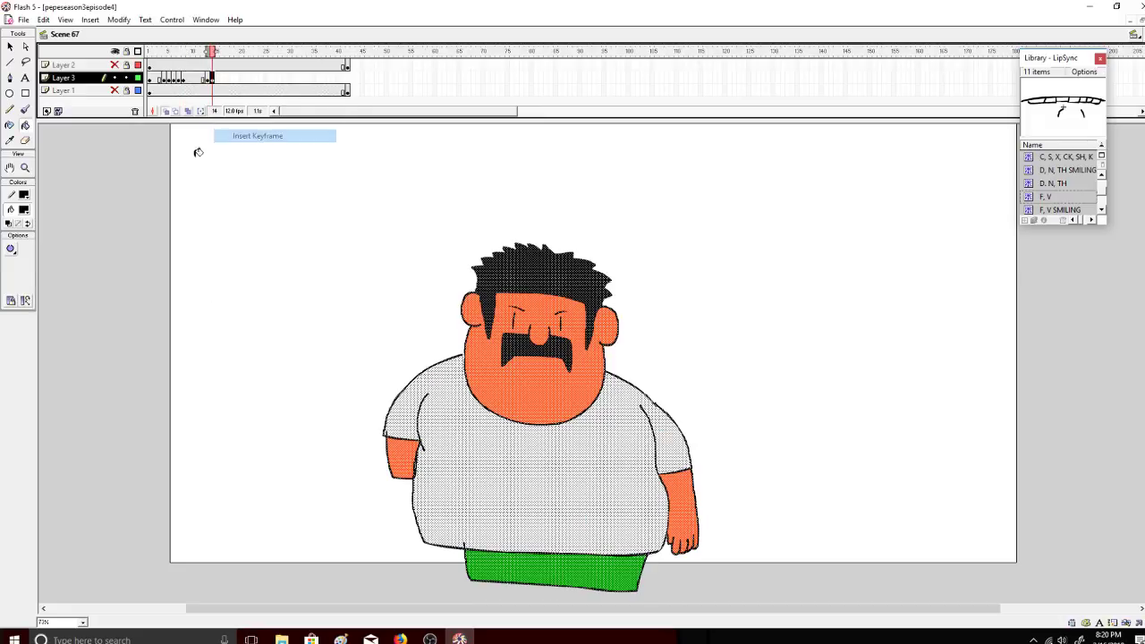
# Step: Erase the eye and eyebrow lines on frame 14 of Layer 3 and redraw the eyes half closed with the Brush
pyautogui.click(26, 51)
pyautogui.click(108, 181)
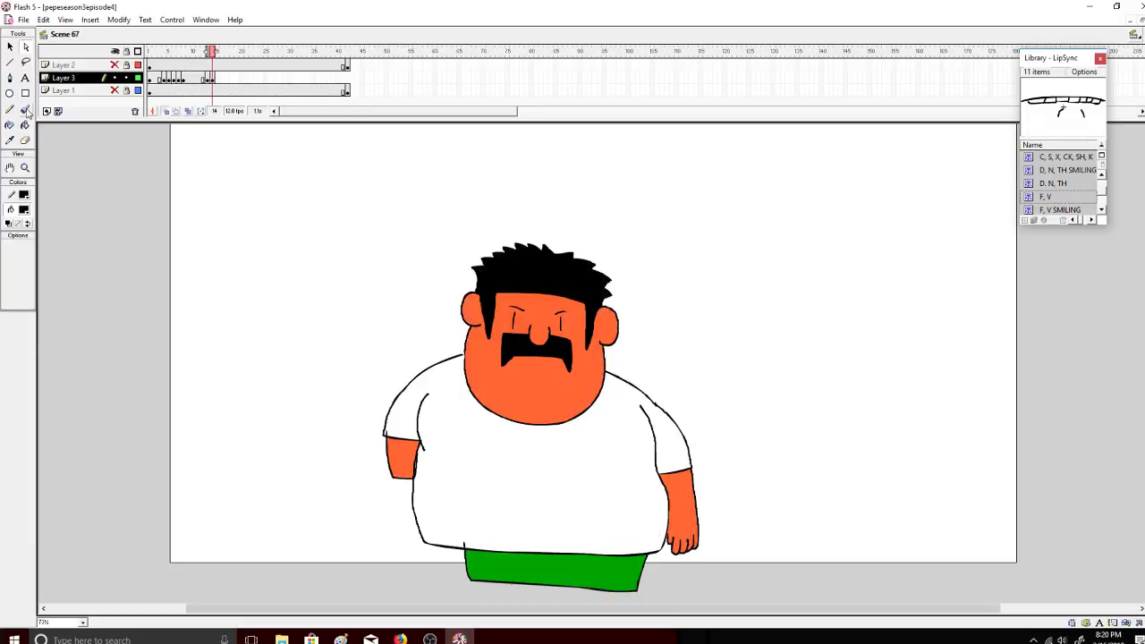
pyautogui.click(25, 140)
pyautogui.moveTo(528, 304)
pyautogui.mouseDown()
pyautogui.moveTo(508, 307)
pyautogui.moveTo(535, 312)
pyautogui.moveTo(516, 326)
pyautogui.mouseUp()
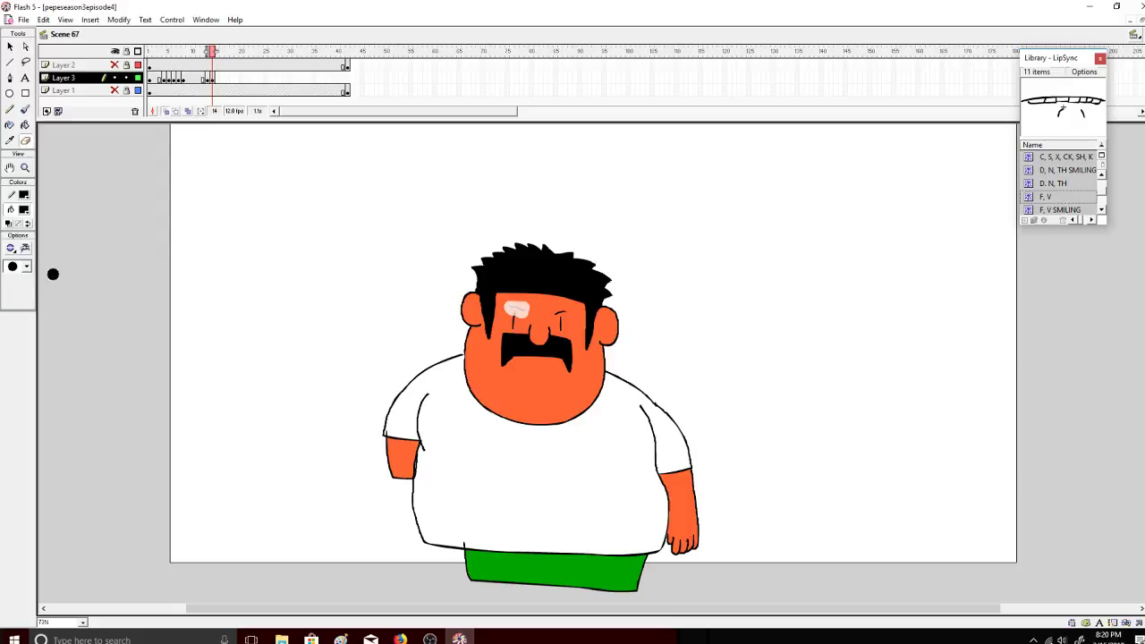
pyautogui.click(27, 266)
pyautogui.click(18, 279)
pyautogui.click(25, 109)
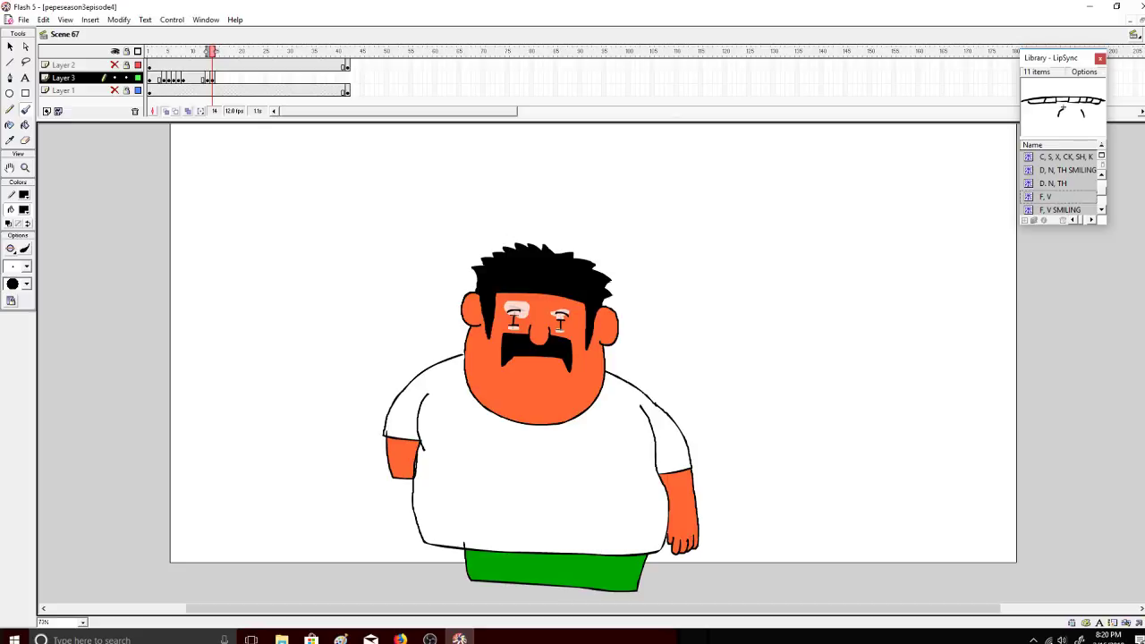
# Step: Fill the erased patches around both eyes on frame 14 with the face's orange skin color
pyautogui.click(25, 126)
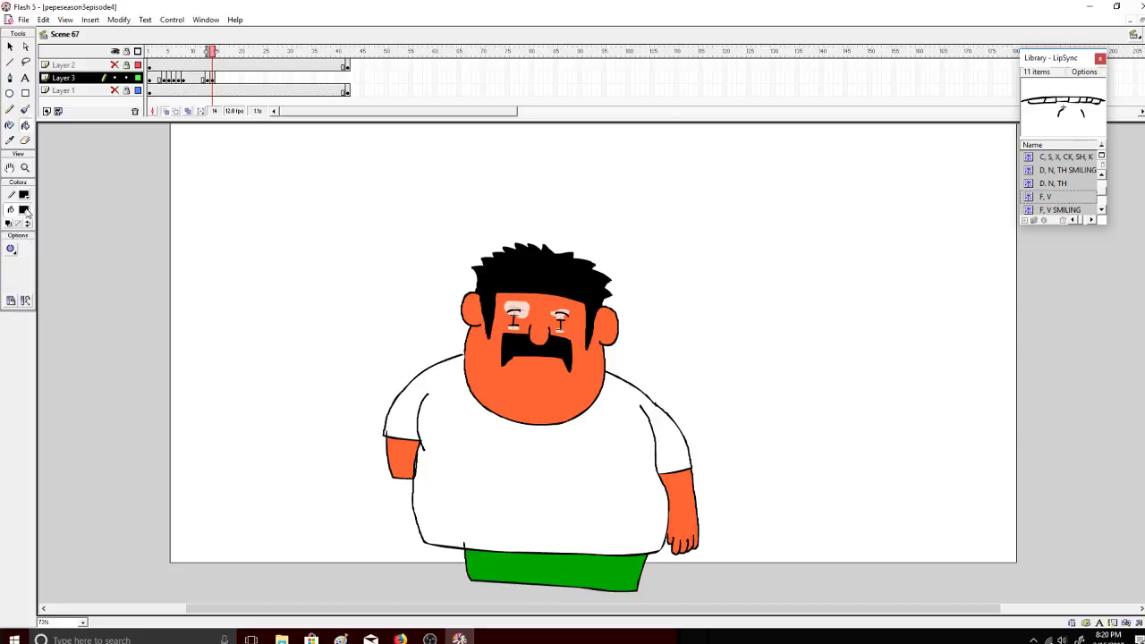
pyautogui.click(25, 210)
pyautogui.click(516, 367)
pyautogui.click(513, 327)
pyautogui.click(524, 312)
pyautogui.click(11, 249)
pyautogui.click(54, 292)
pyautogui.click(562, 319)
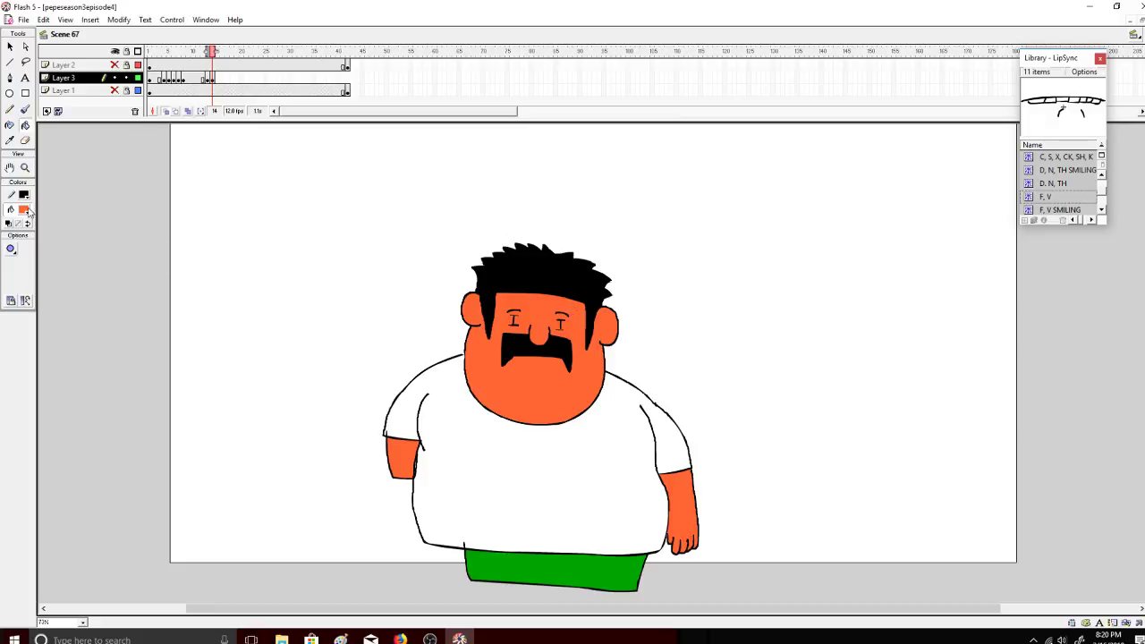
# Step: Reset the fill color to black and insert a keyframe at frame 15 of Layer 3
pyautogui.click(11, 249)
pyautogui.click(23, 266)
pyautogui.click(23, 209)
pyautogui.click(9, 231)
pyautogui.click(25, 109)
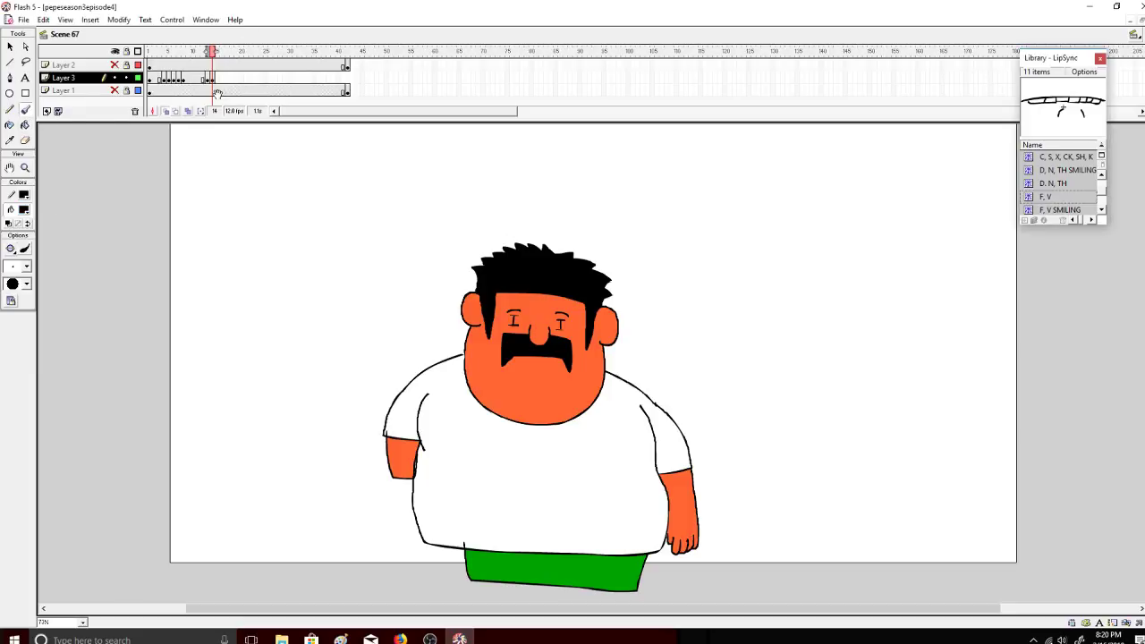
pyautogui.rightClick(215, 78)
pyautogui.click(256, 131)
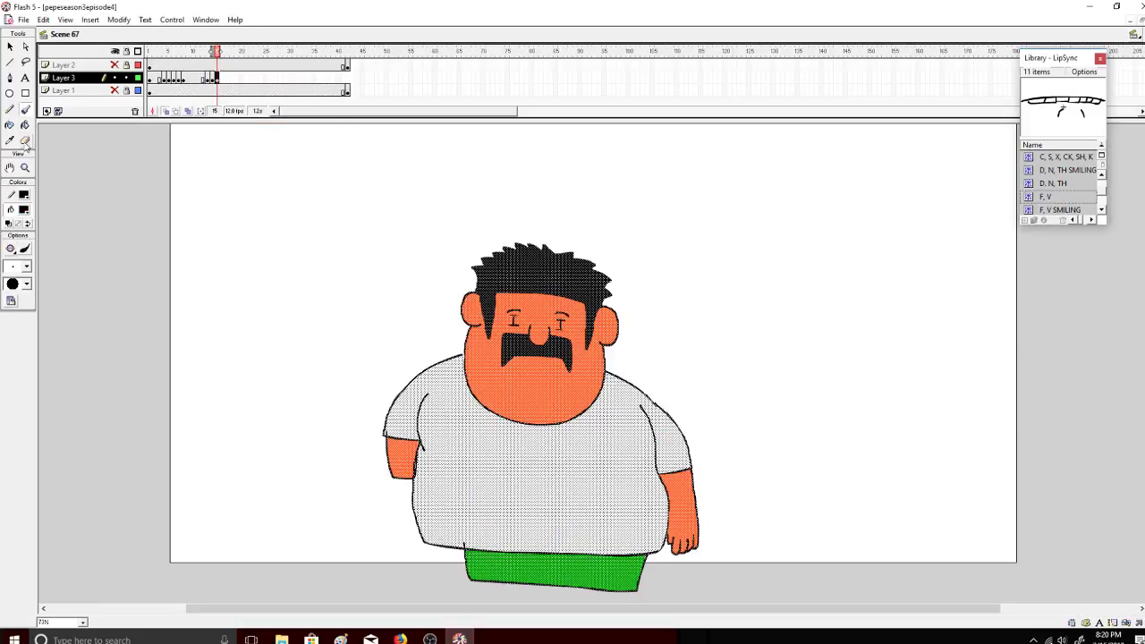
# Step: Erase both eyes on frame 15 and brush in short horizontal lines for fully closed eyes
pyautogui.click(25, 142)
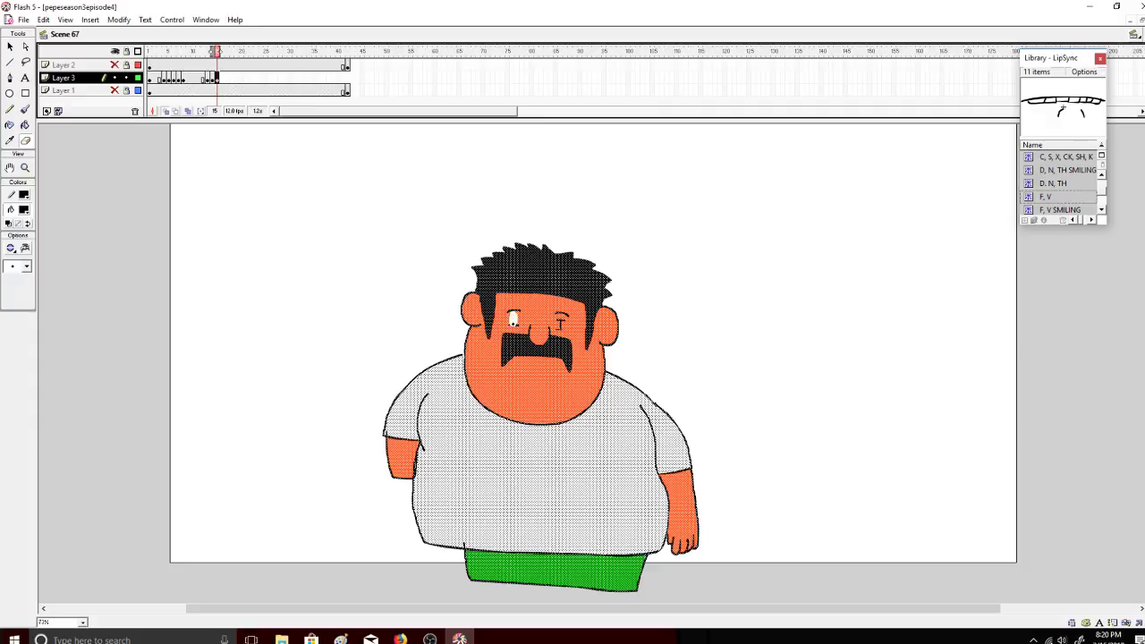
pyautogui.moveTo(516, 310); pyautogui.dragTo(516, 307)
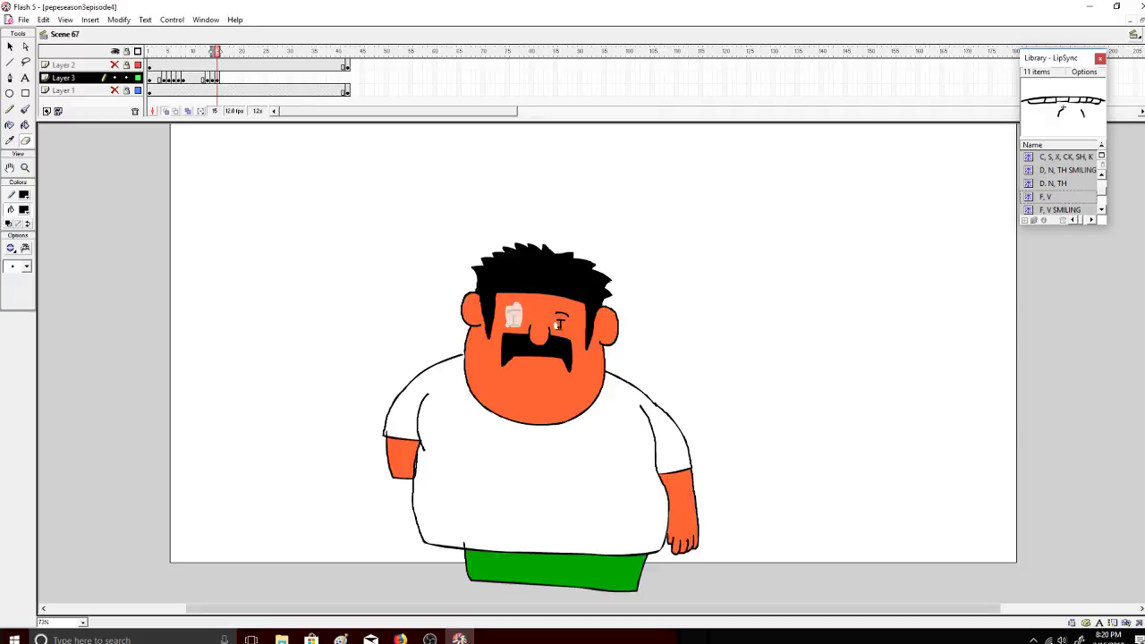
pyautogui.moveTo(562, 320); pyautogui.dragTo(569, 323)
pyautogui.click(25, 108)
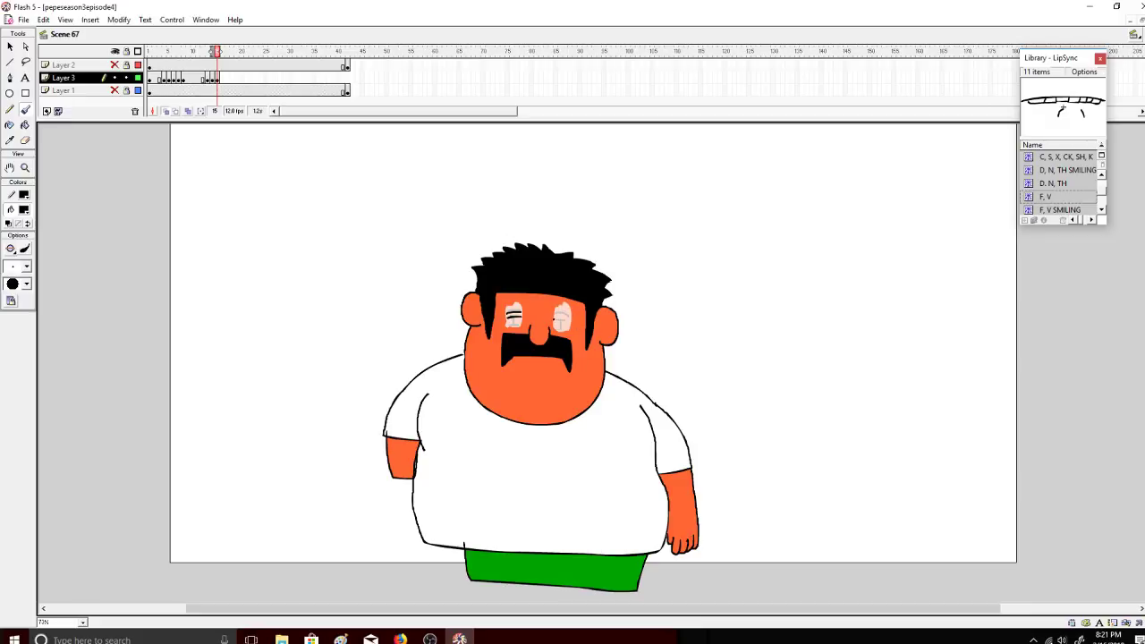
pyautogui.moveTo(554, 319); pyautogui.dragTo(561, 322)
# Step: Fill the erased areas around the closed eyes on frame 15 with the skin color #FF6633
pyautogui.click(25, 125)
pyautogui.click(24, 210)
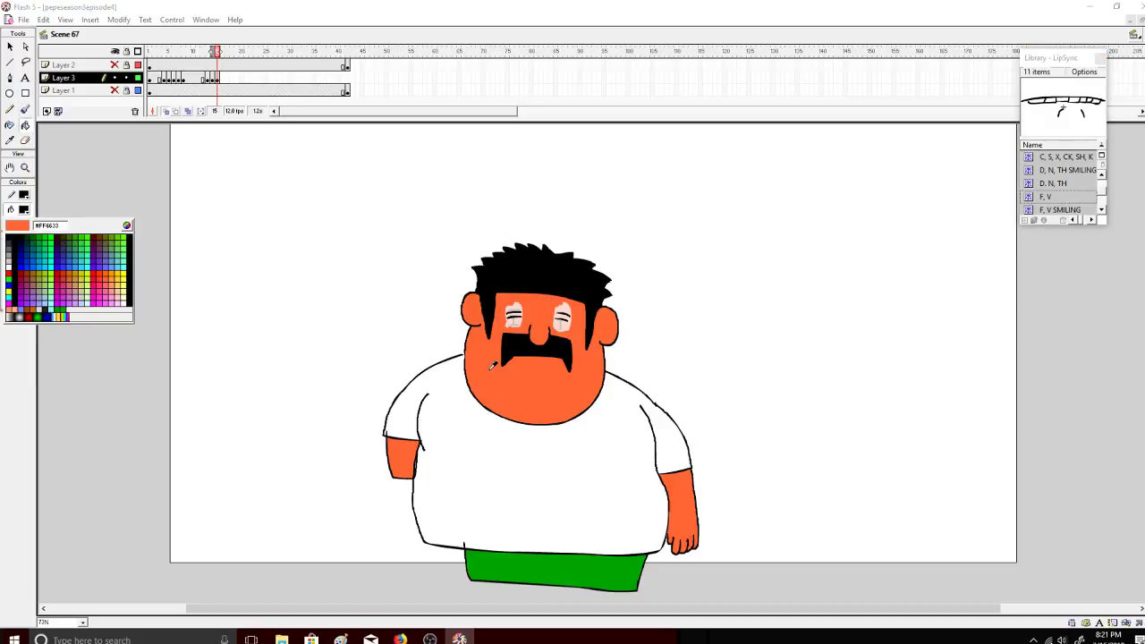
pyautogui.click(496, 362)
pyautogui.click(510, 324)
pyautogui.click(560, 320)
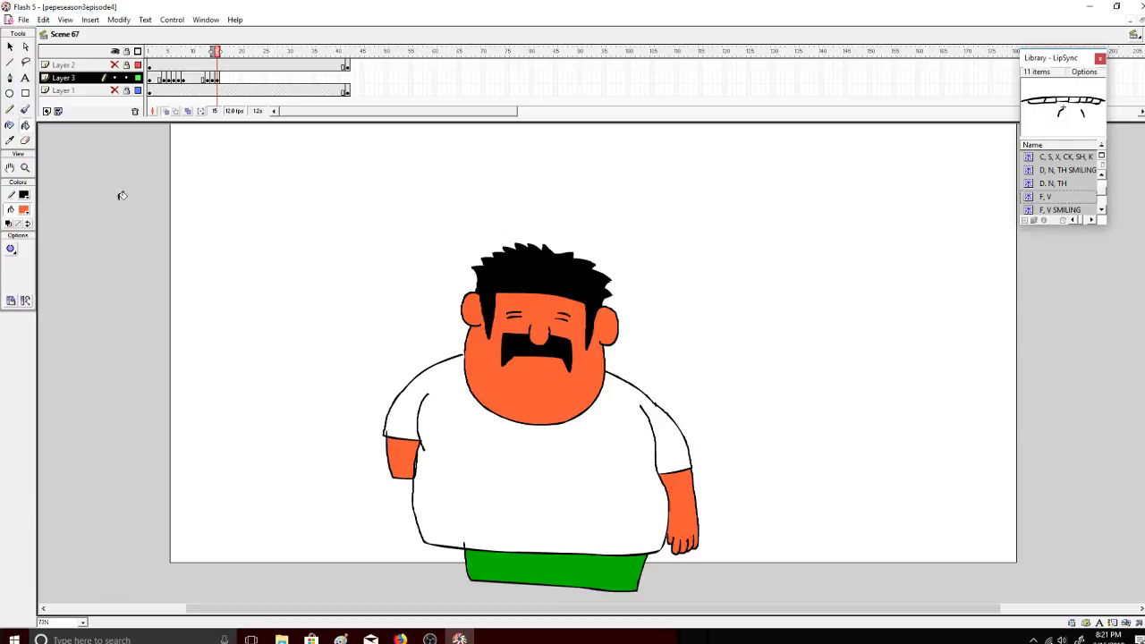
# Step: Copy the half-closed eyes pose from frame 14 of Layer 3 into frame 16
pyautogui.rightClick(210, 79)
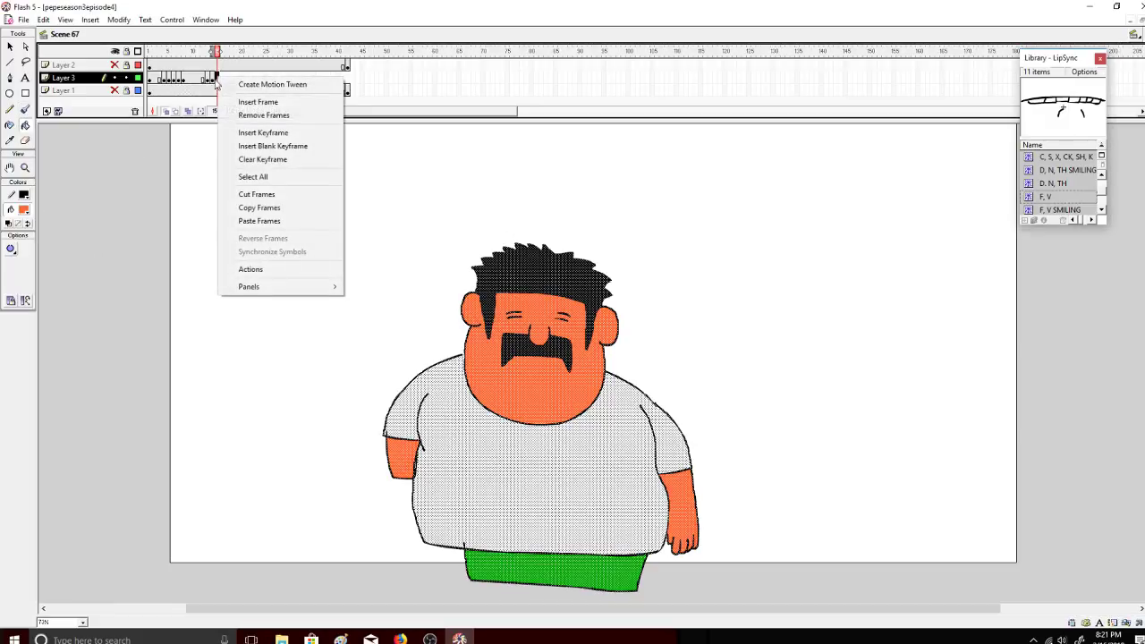
pyautogui.click(256, 209)
pyautogui.rightClick(222, 79)
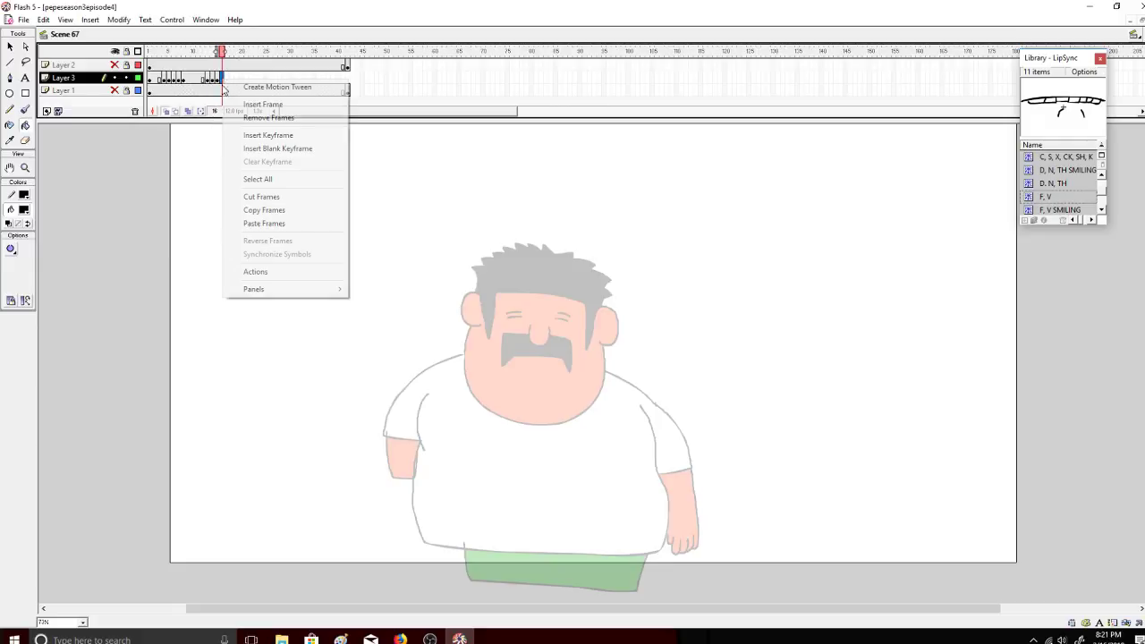
pyautogui.click(260, 224)
# Step: Copy the open-eyed pose from frame 13 of Layer 3 into frames 17 and 34
pyautogui.rightClick(208, 79)
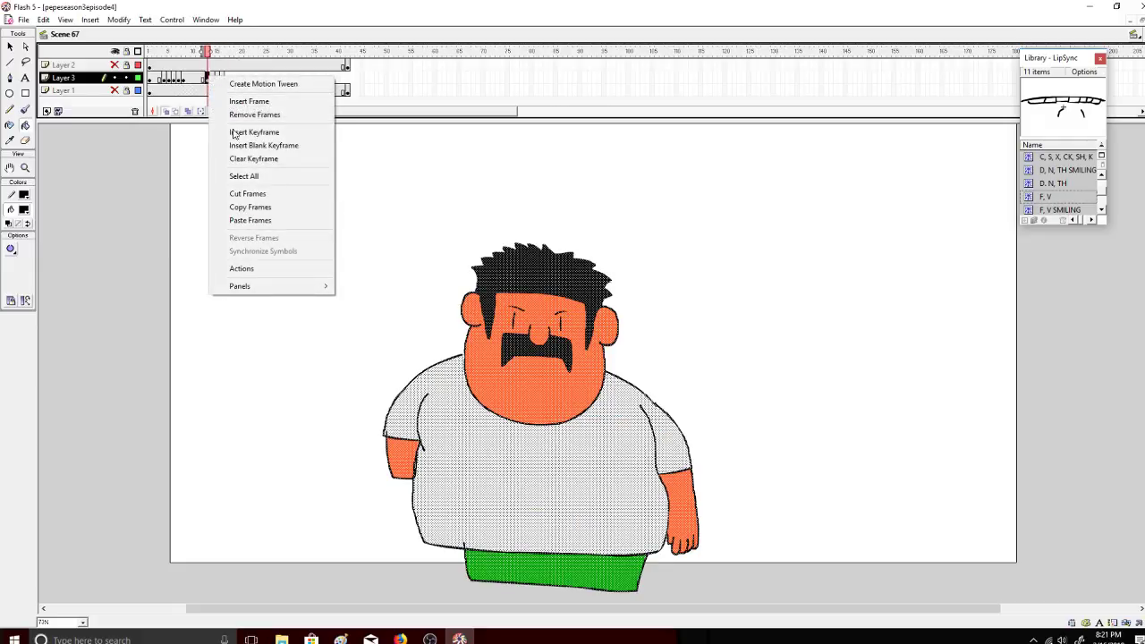
pyautogui.click(254, 206)
pyautogui.rightClick(223, 79)
pyautogui.click(255, 209)
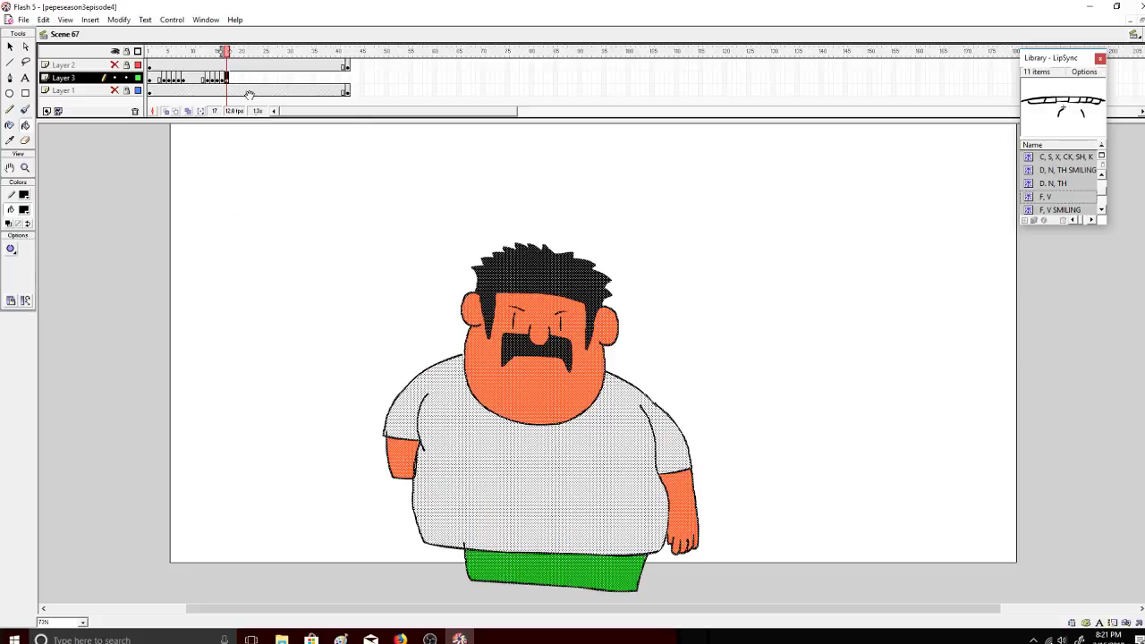
pyautogui.click(242, 52)
pyautogui.moveTo(241, 52)
pyautogui.mouseDown()
pyautogui.moveTo(211, 52)
pyautogui.moveTo(226, 52)
pyautogui.mouseUp()
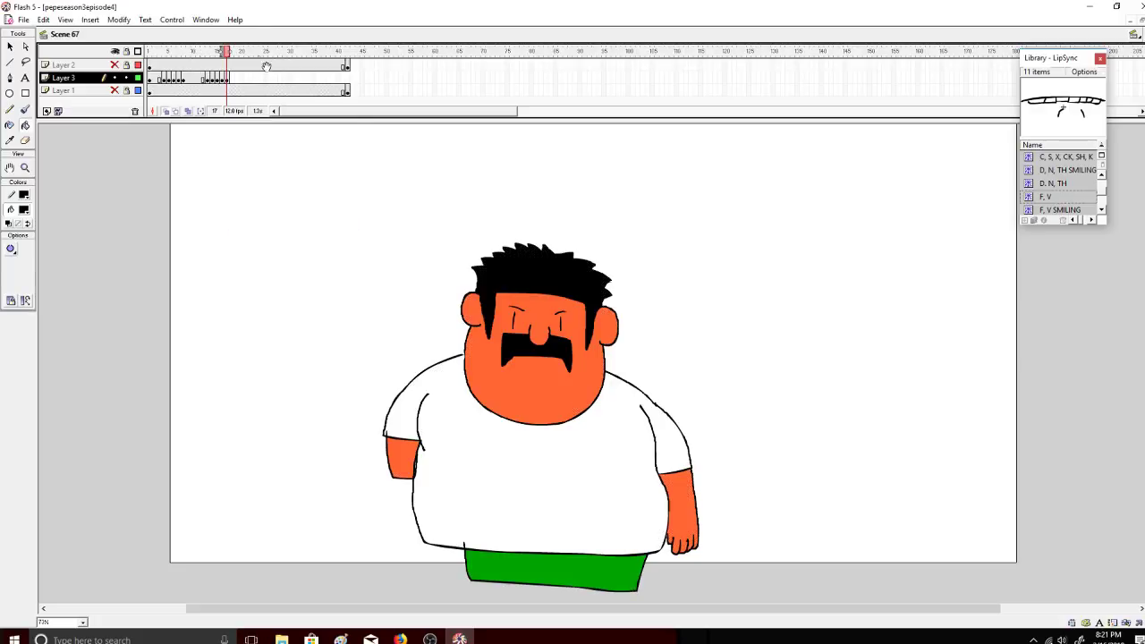
pyautogui.rightClick(313, 85)
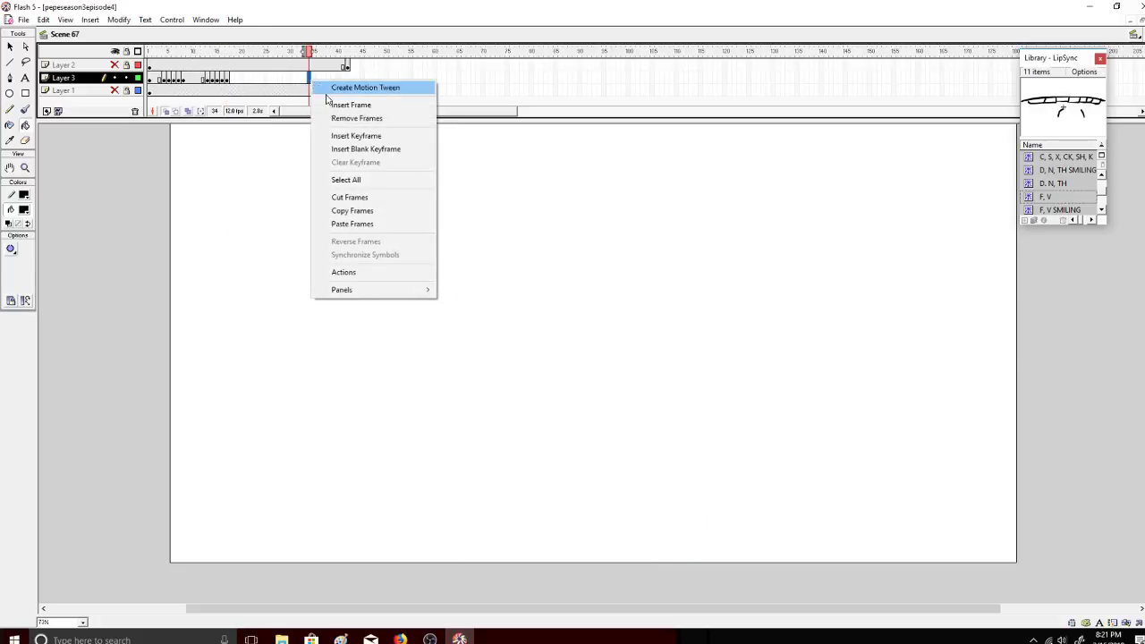
pyautogui.click(344, 224)
# Step: Copy the blink on frames 14 to 17 of Layer 3 and paste it starting at frame 35
pyautogui.moveTo(221, 52)
pyautogui.mouseDown()
pyautogui.moveTo(207, 59)
pyautogui.moveTo(217, 72)
pyautogui.mouseUp()
pyautogui.click(212, 77)
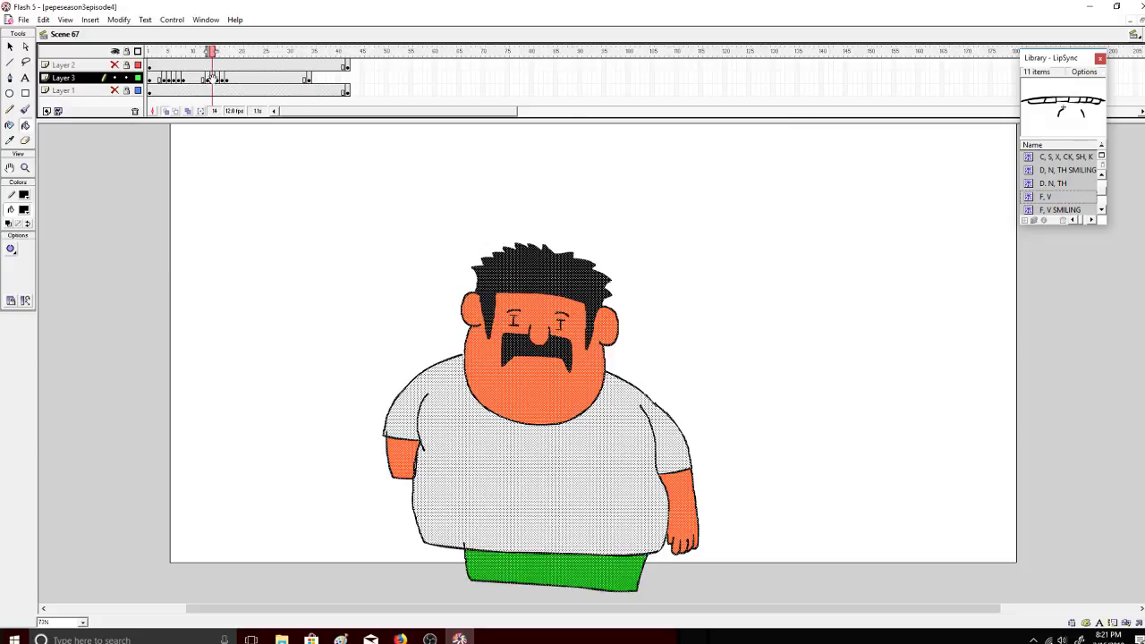
pyautogui.moveTo(212, 77); pyautogui.dragTo(226, 78)
pyautogui.rightClick(227, 82)
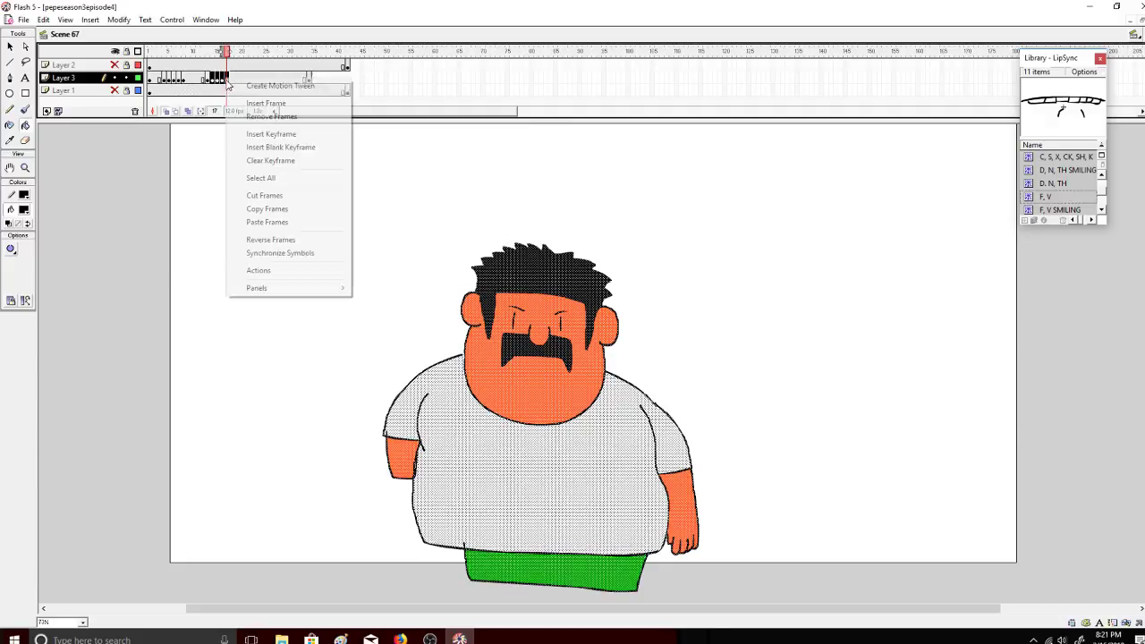
pyautogui.click(266, 209)
pyautogui.rightClick(313, 79)
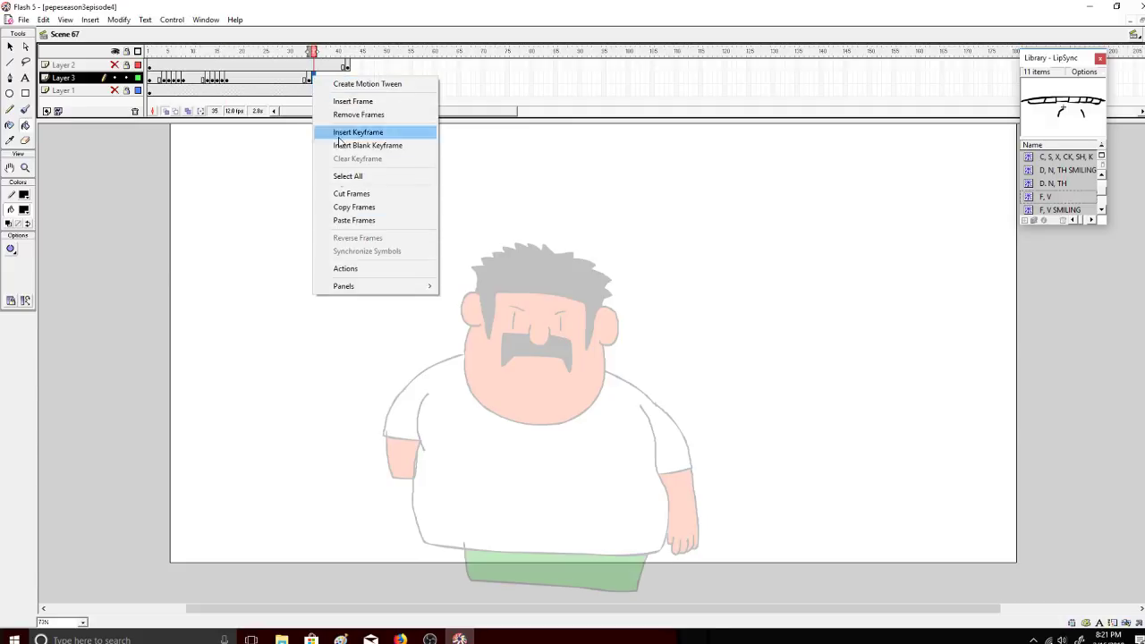
pyautogui.click(340, 221)
# Step: Insert a keyframe at frame 42 of Layer 3
pyautogui.click(348, 79)
pyautogui.rightClick(348, 79)
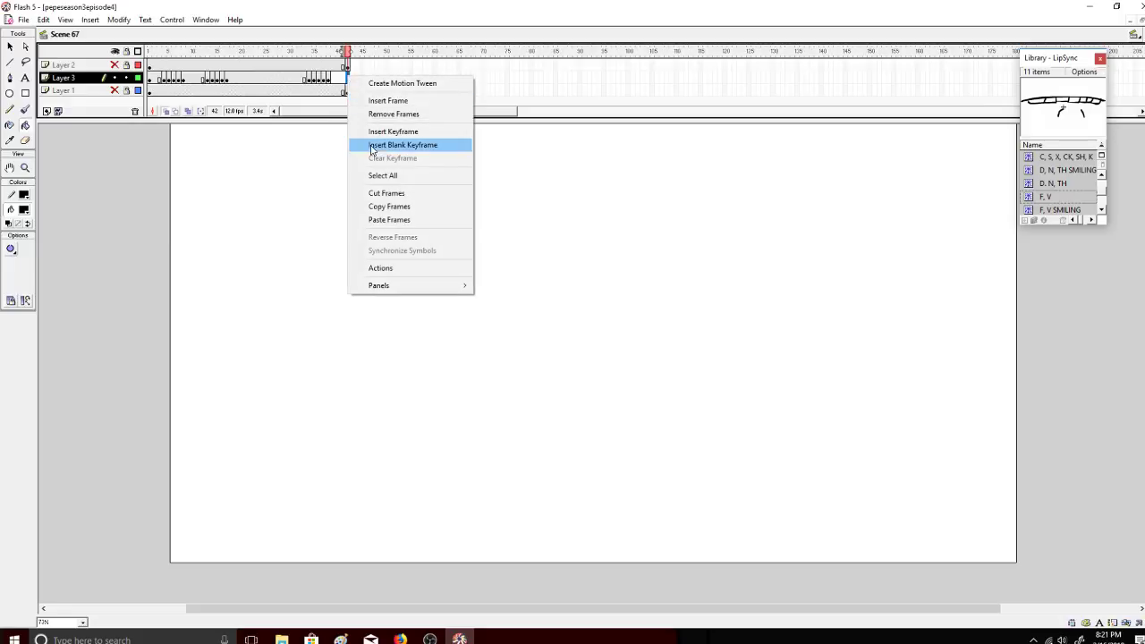
pyautogui.click(385, 130)
# Step: Show all hidden layers and play Scene 67 from frame 1
pyautogui.click(115, 51)
pyautogui.moveTo(188, 53); pyautogui.dragTo(130, 54)
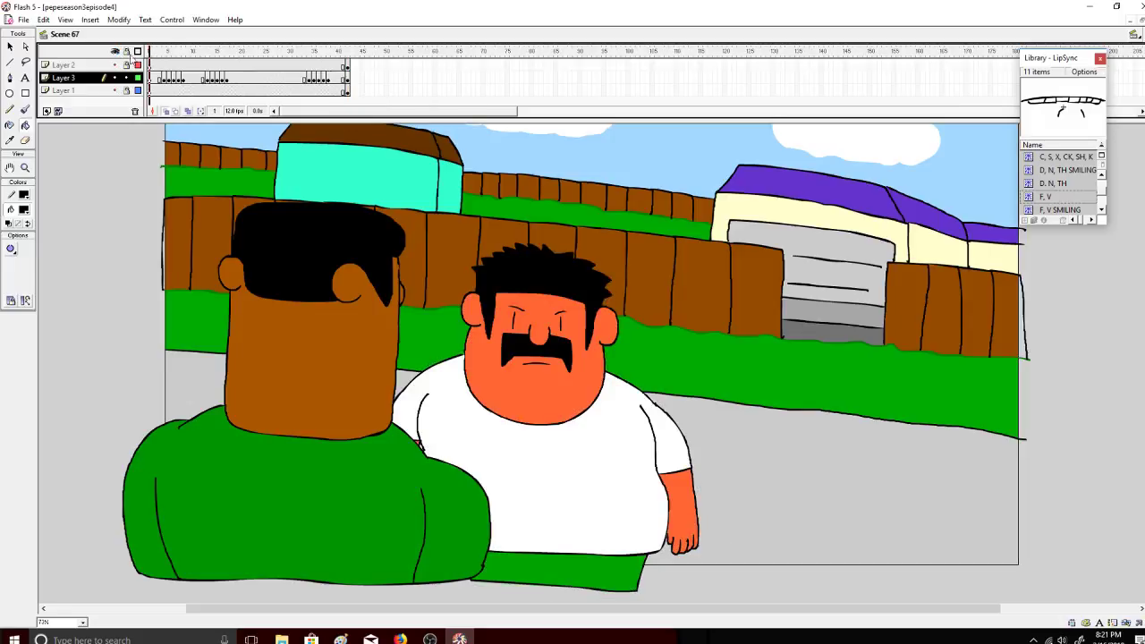
pyautogui.click(171, 19)
pyautogui.click(168, 32)
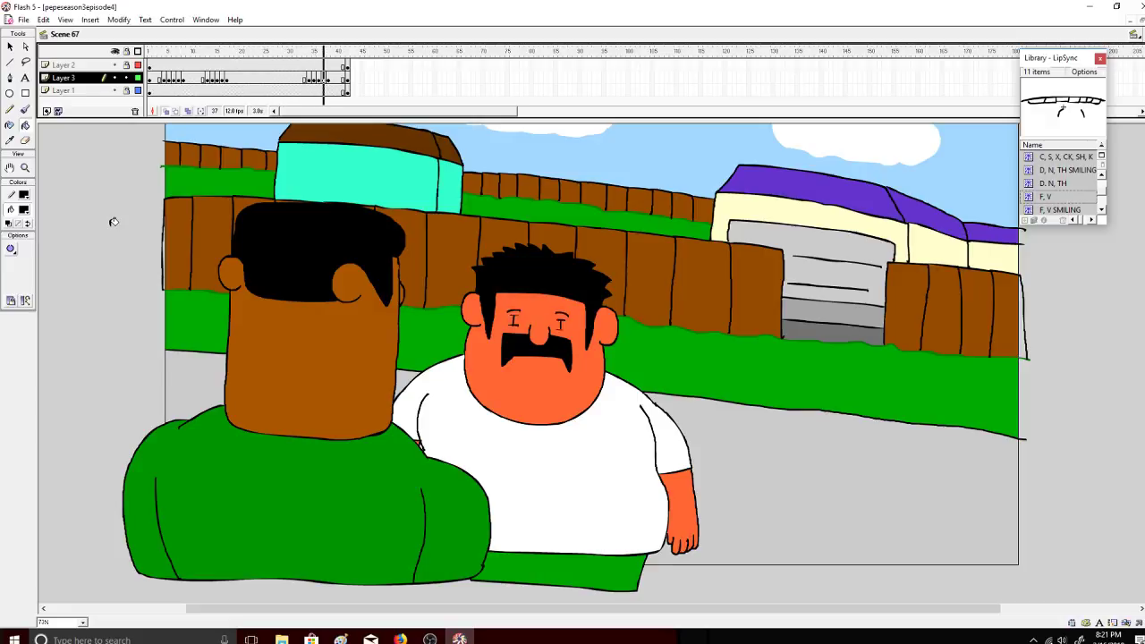
# Step: Switch to Firefox, start Rebel Souljahz Radio on Pandora and check the YouTube Live Dashboard
pyautogui.click(401, 638)
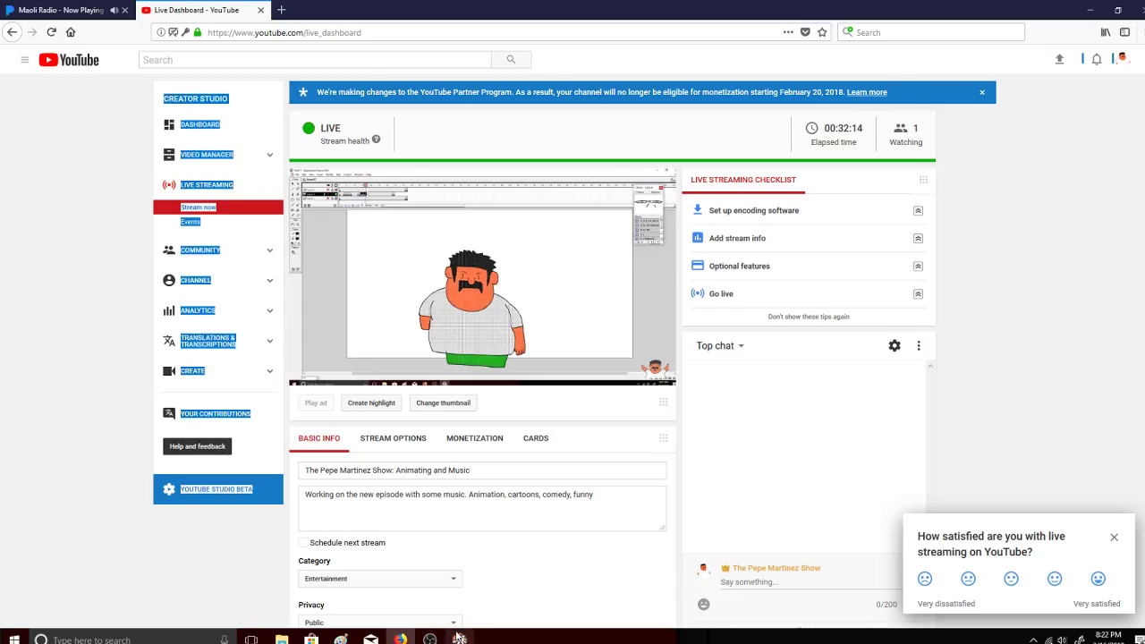
pyautogui.click(98, 12)
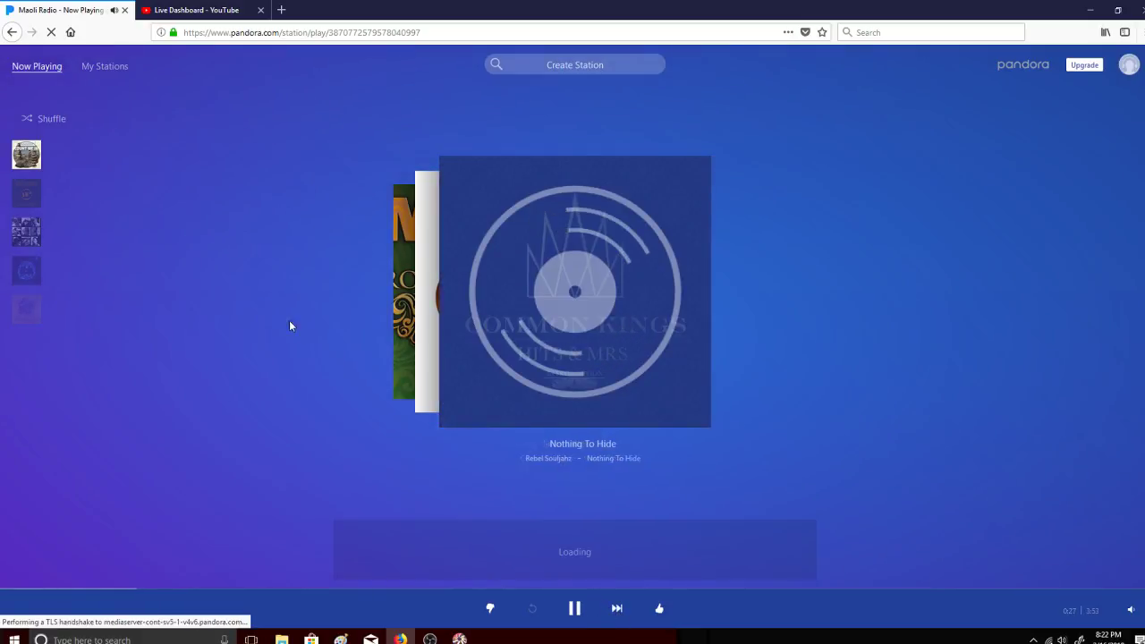
pyautogui.moveTo(27, 215)
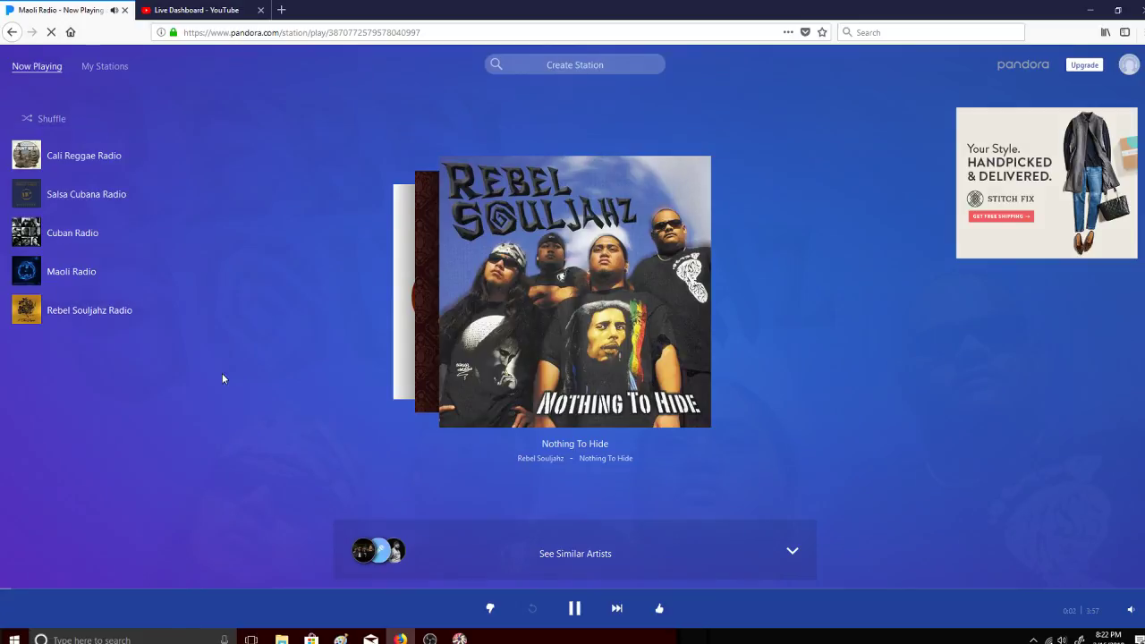
pyautogui.click(218, 10)
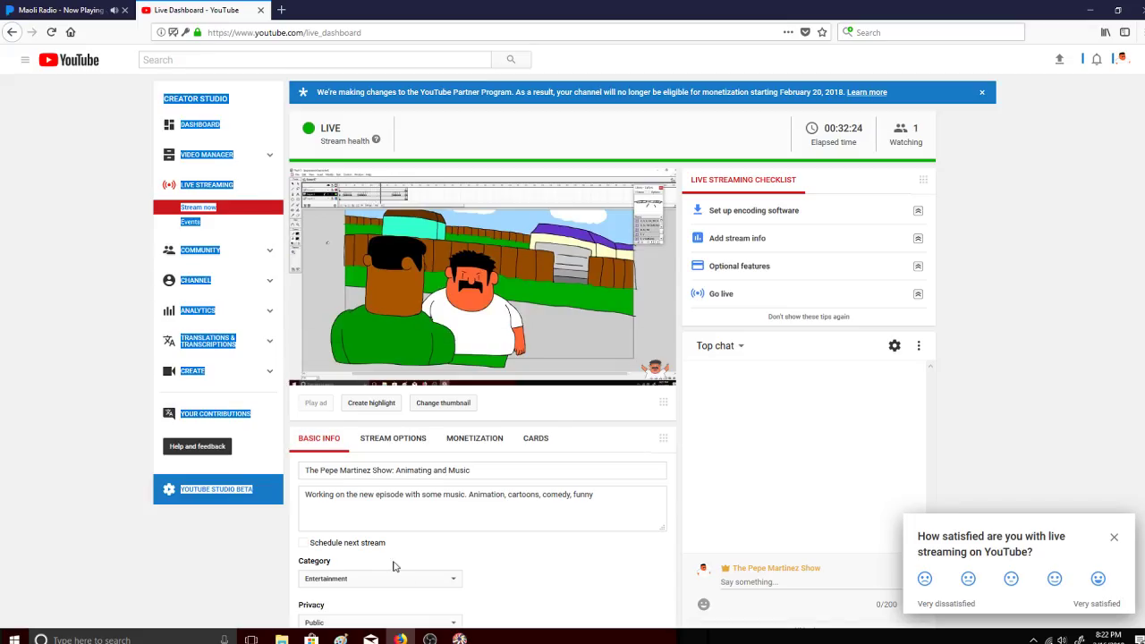
# Step: Return to Flash and play back Scene 67 again
pyautogui.click(459, 639)
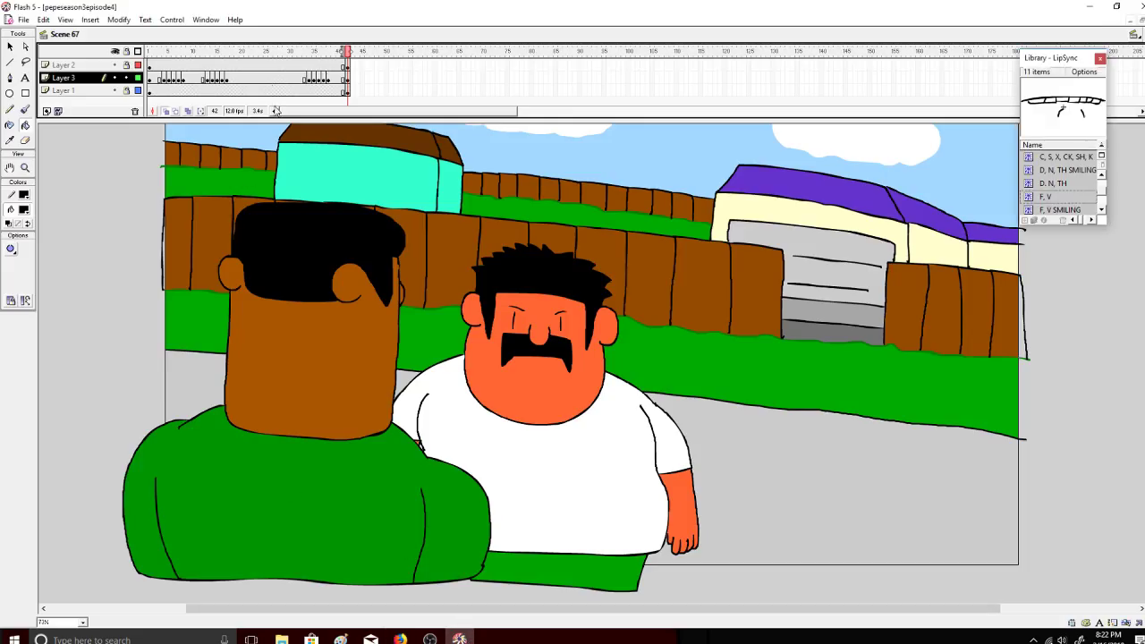
pyautogui.click(172, 20)
pyautogui.click(173, 34)
pyautogui.click(92, 22)
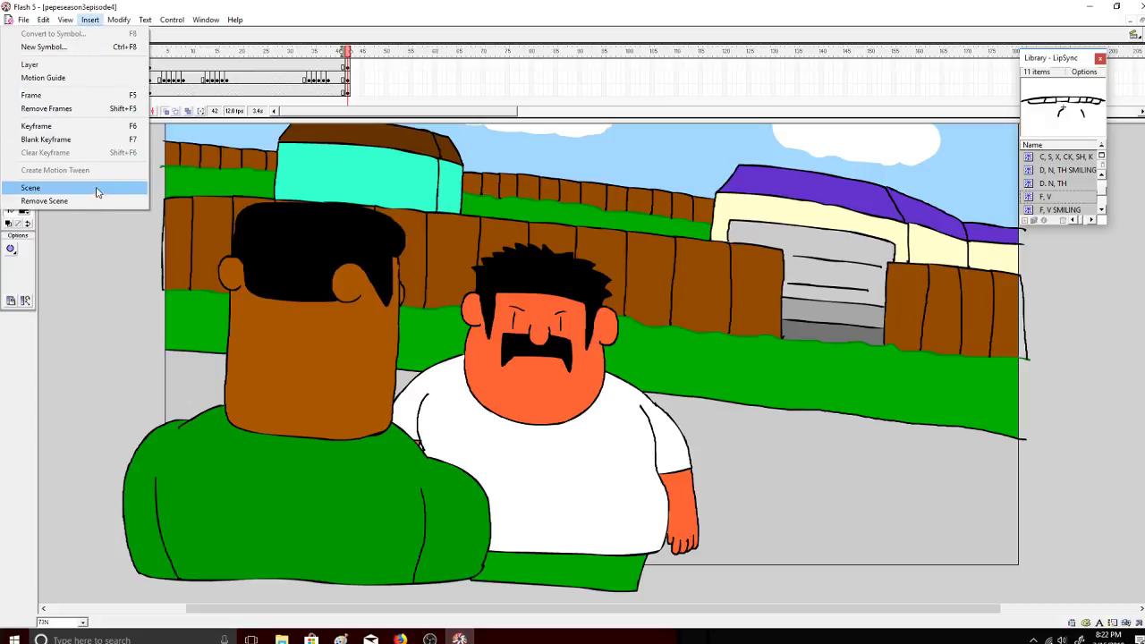
pyautogui.moveTo(65, 20)
pyautogui.click(40, 152)
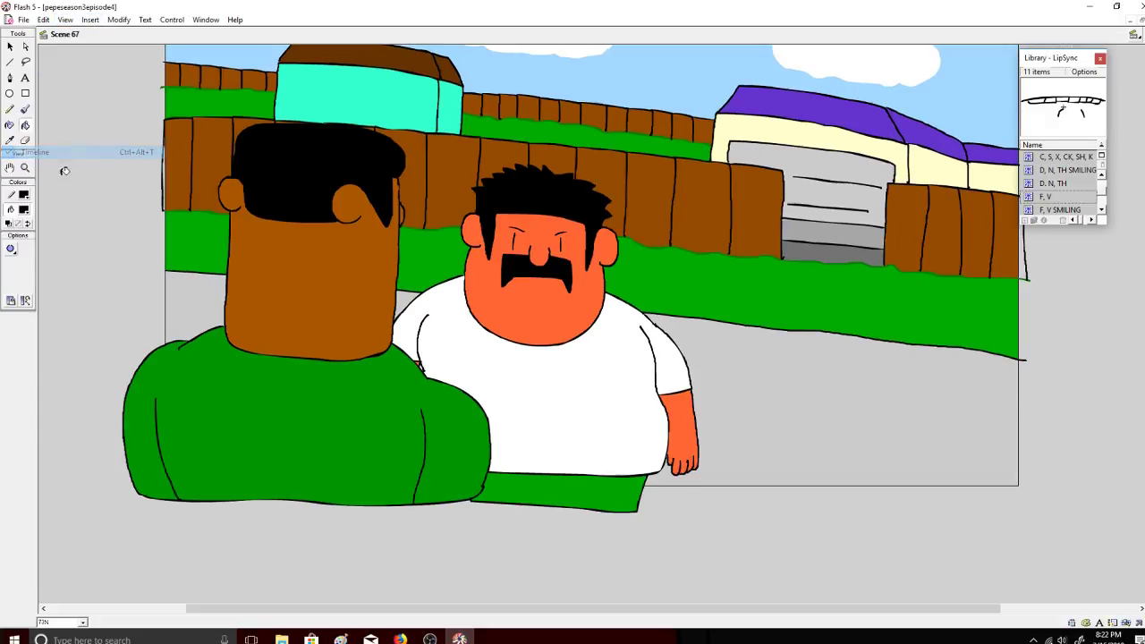
pyautogui.click(66, 19)
pyautogui.click(56, 152)
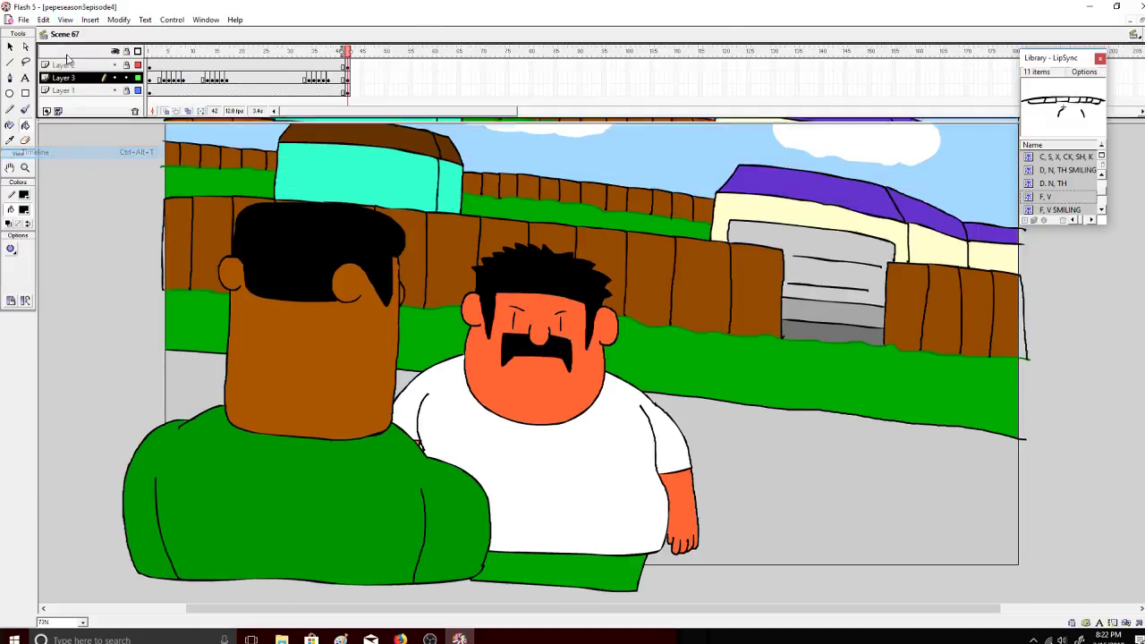
# Step: Hide the work area around the stage and zoom out on the scene
pyautogui.click(65, 20)
pyautogui.click(57, 169)
pyautogui.click(26, 168)
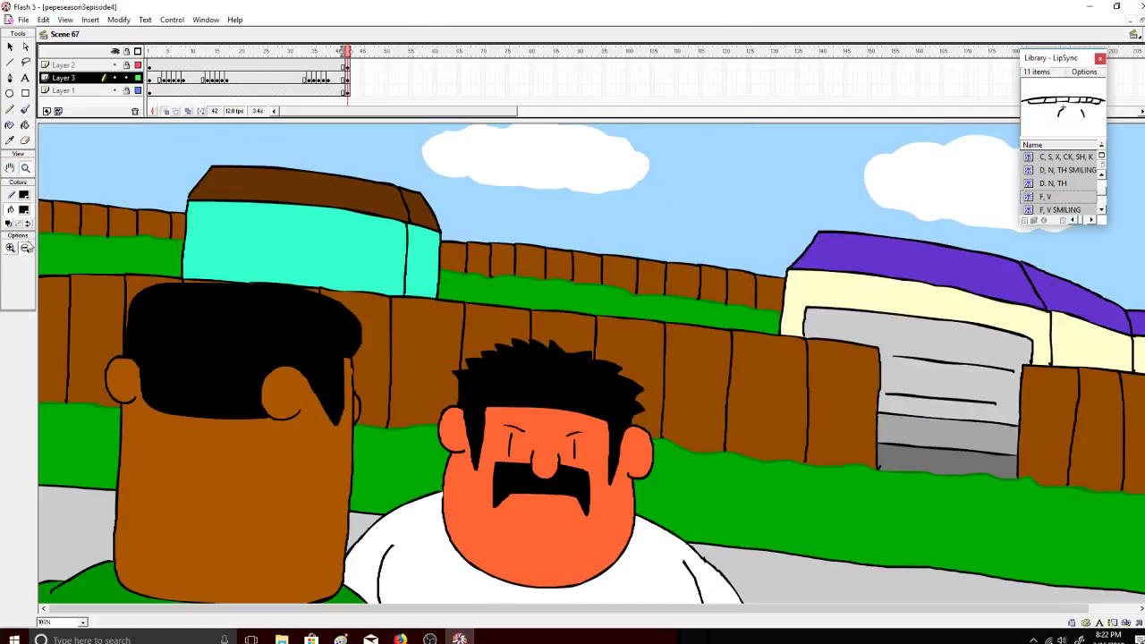
pyautogui.click(26, 246)
pyautogui.click(75, 297)
# Step: Switch to Firefox, reload the Pandora station page and check the YouTube Live Dashboard
pyautogui.click(404, 638)
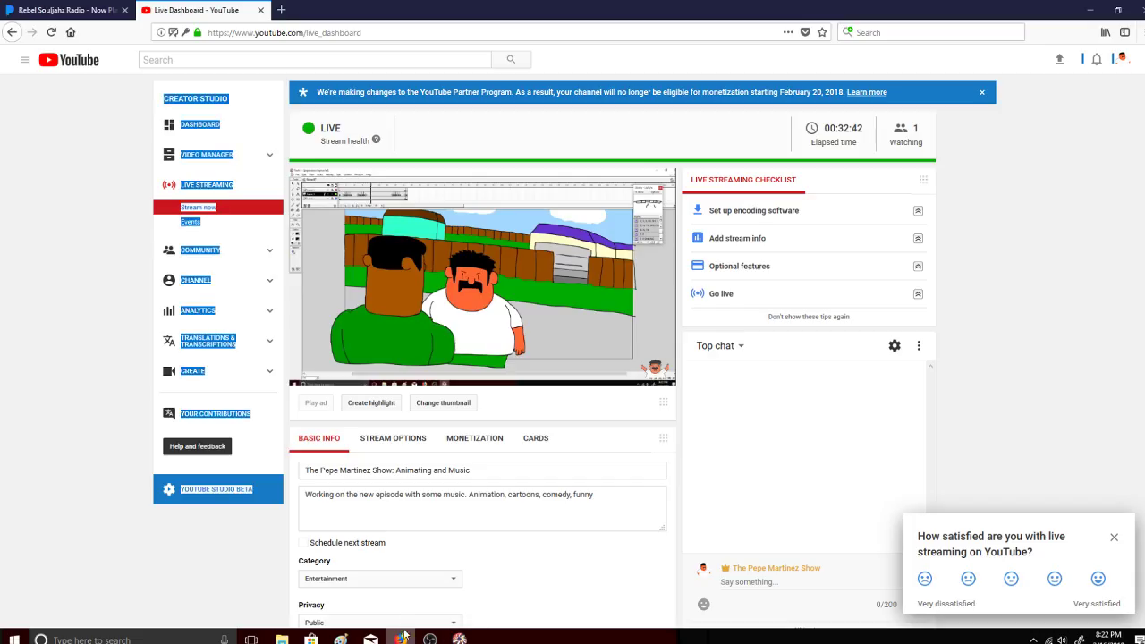
pyautogui.click(62, 10)
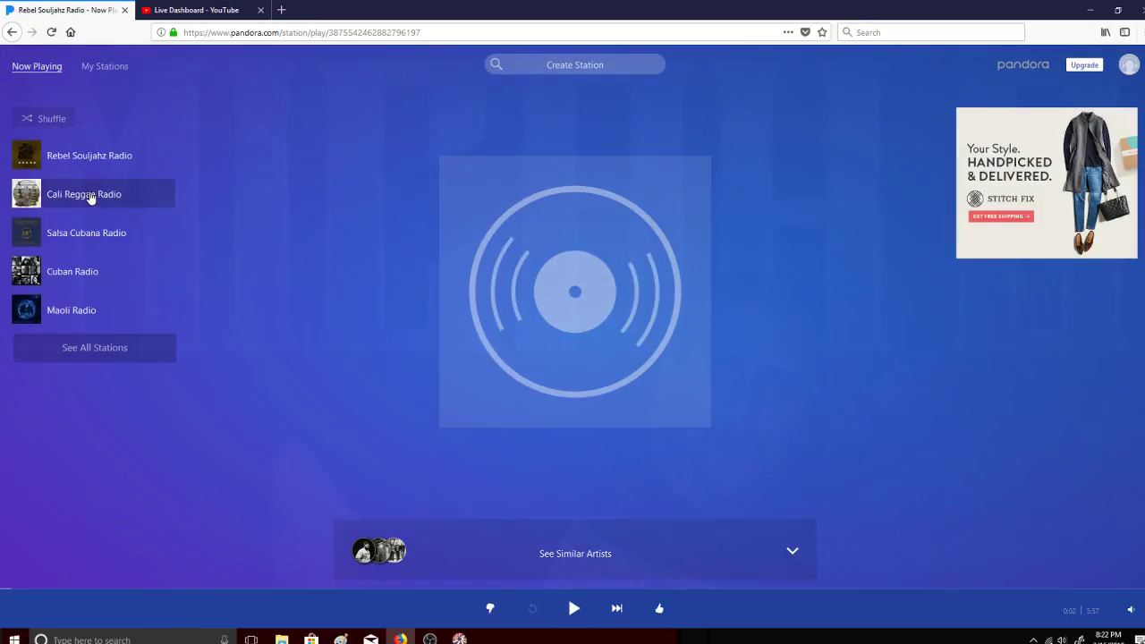
pyautogui.click(51, 32)
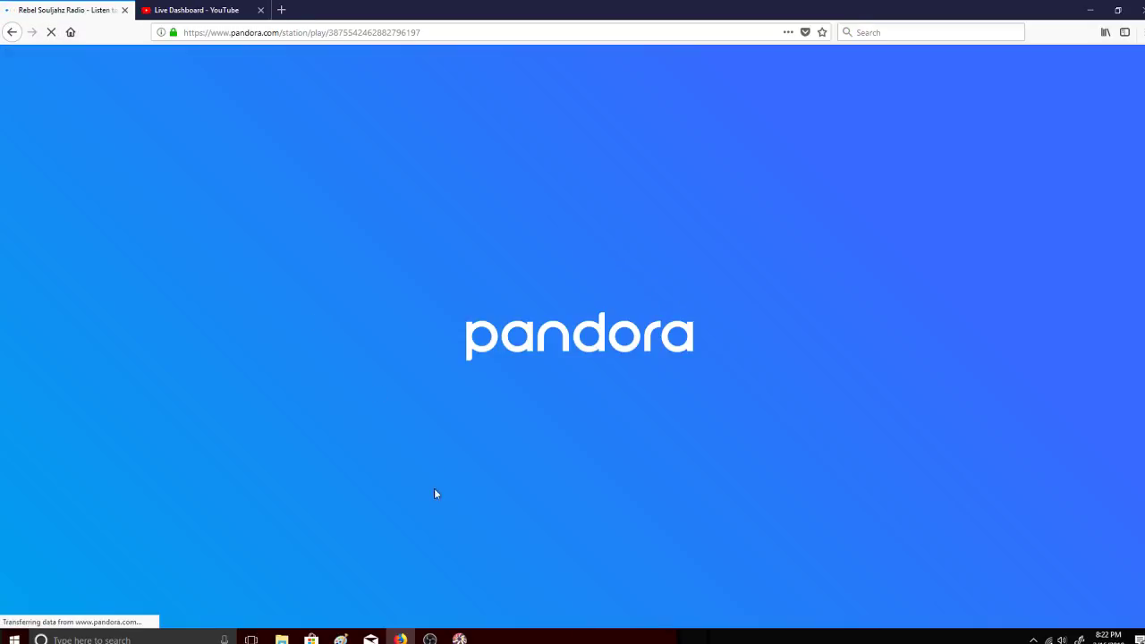
pyautogui.click(192, 10)
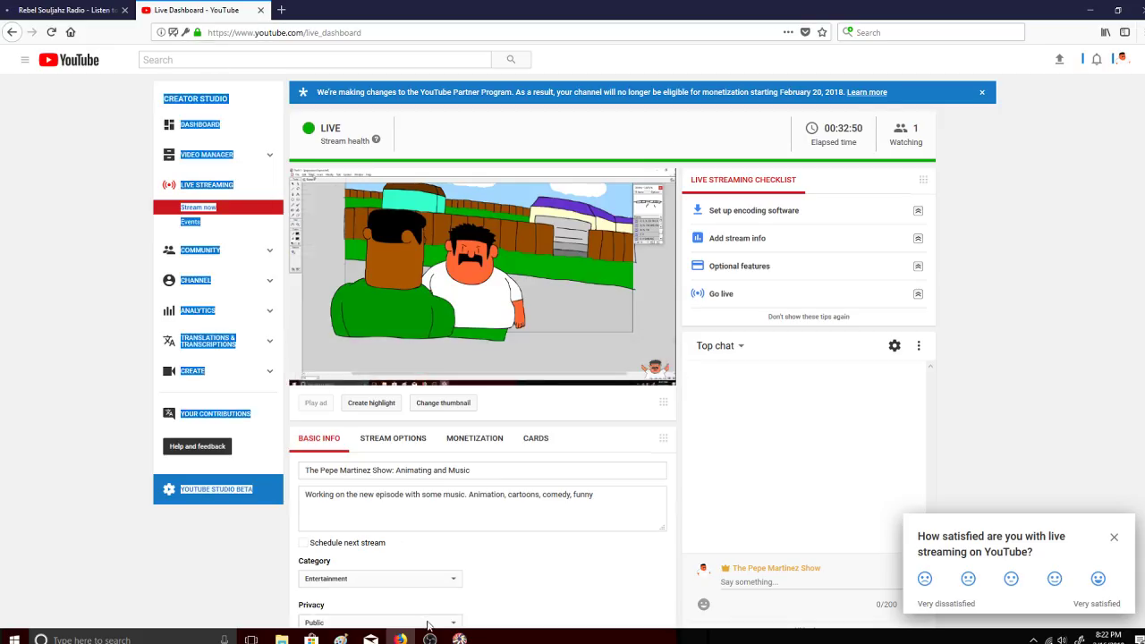
# Step: Return to Flash, play Scene 67 from frame 1 and rewind it to the start
pyautogui.click(459, 639)
pyautogui.moveTo(180, 53); pyautogui.dragTo(149, 52)
pyautogui.click(172, 20)
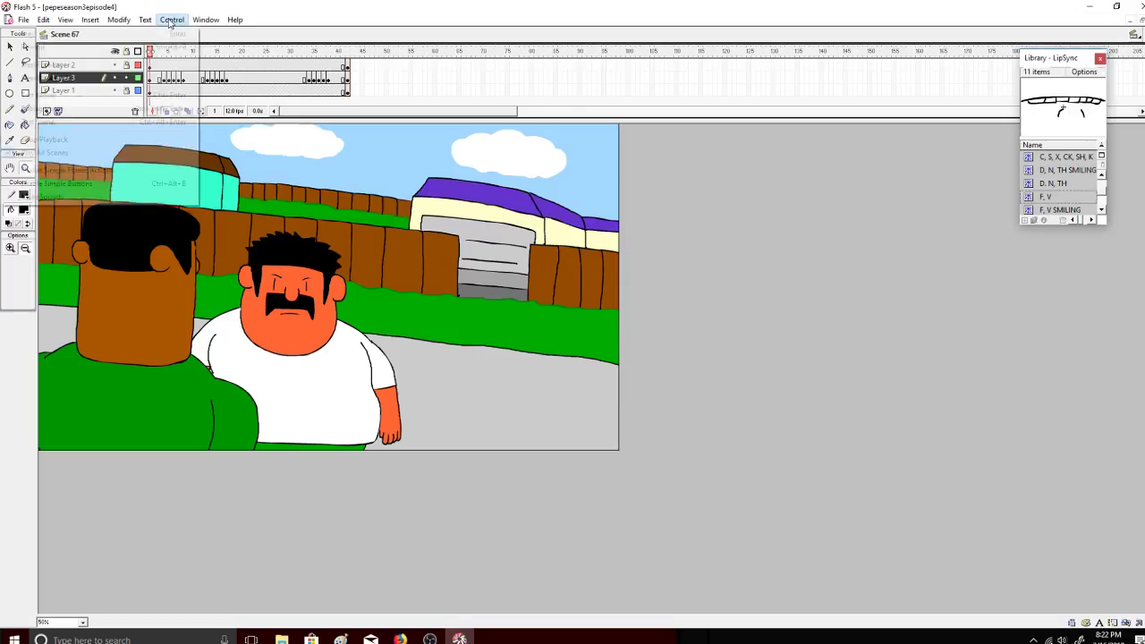
pyautogui.click(171, 34)
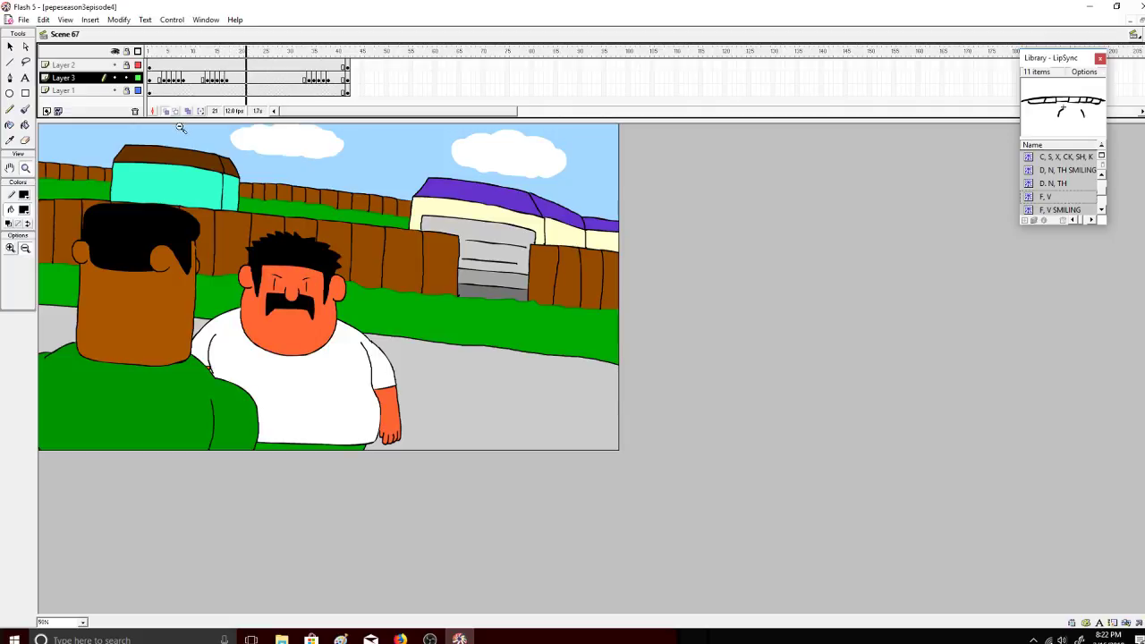
pyautogui.moveTo(166, 58); pyautogui.dragTo(150, 59)
# Step: Lock Layer 2, add a new layer above it and select frame 2 on that layer
pyautogui.click(85, 65)
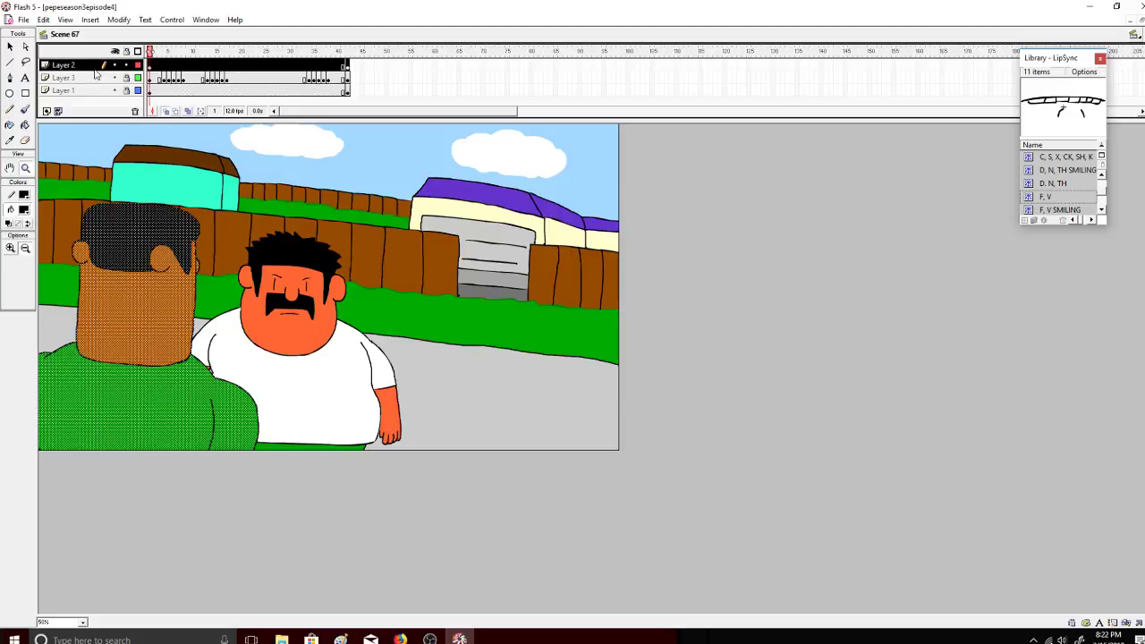
pyautogui.click(126, 66)
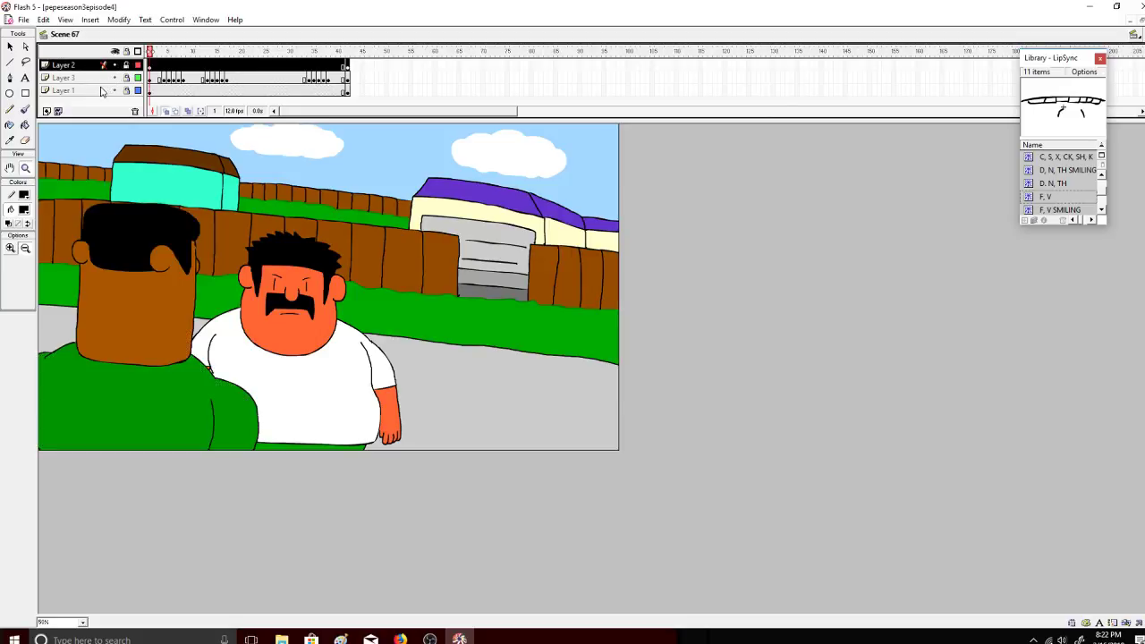
pyautogui.click(46, 111)
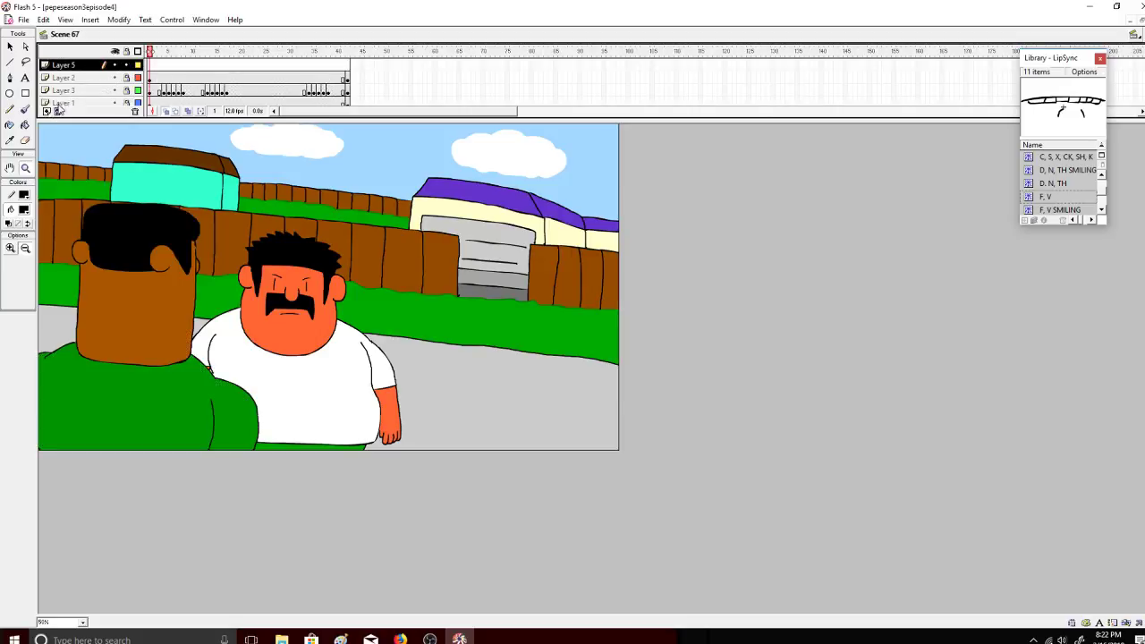
pyautogui.click(156, 63)
pyautogui.click(26, 62)
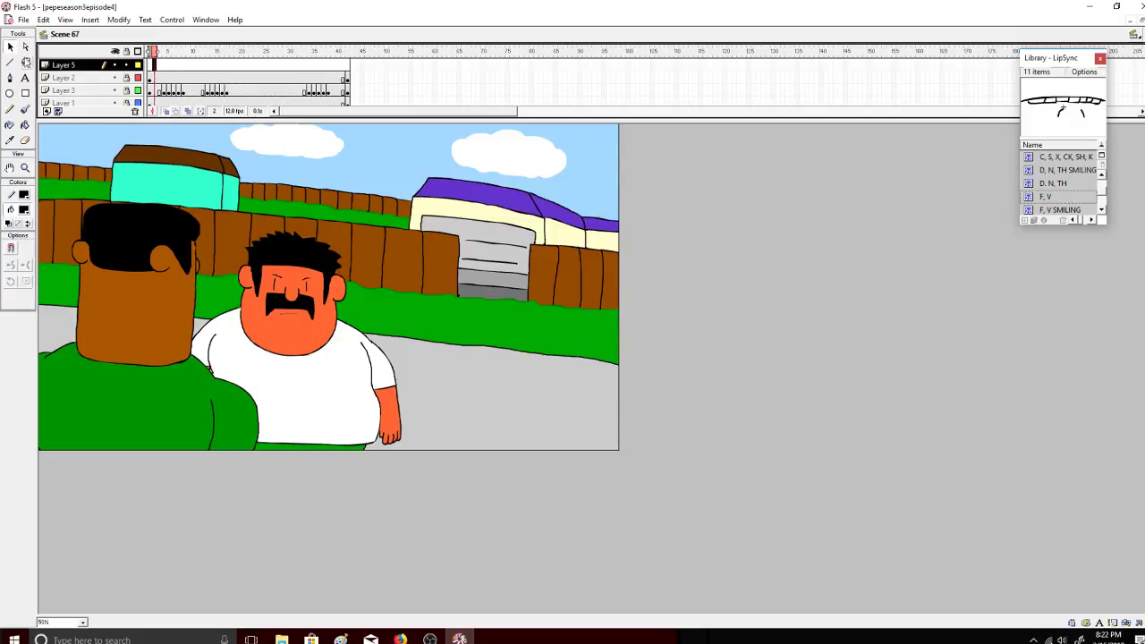
# Step: Place the O, U mouth from the LipSync library on frame 2 of Layer 5 and shrink it beneath the mustache
pyautogui.moveTo(1102, 188)
pyautogui.mouseDown()
pyautogui.moveTo(1102, 178)
pyautogui.moveTo(1103, 201)
pyautogui.mouseUp()
pyautogui.click(1082, 199)
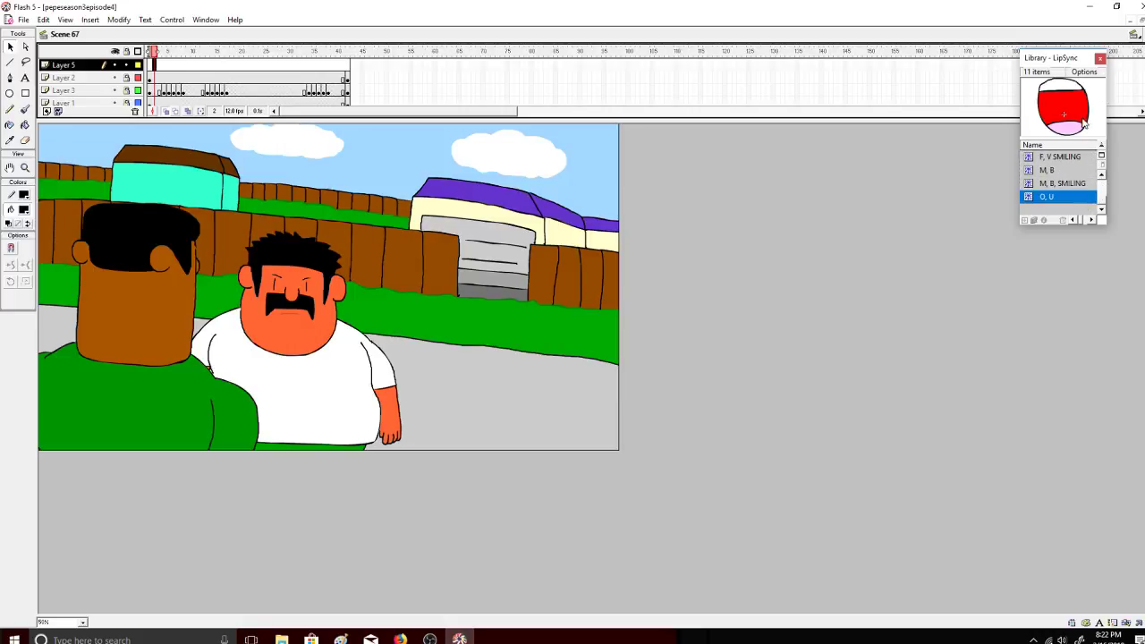
pyautogui.moveTo(1084, 124); pyautogui.dragTo(363, 384)
pyautogui.moveTo(300, 333); pyautogui.dragTo(300, 332)
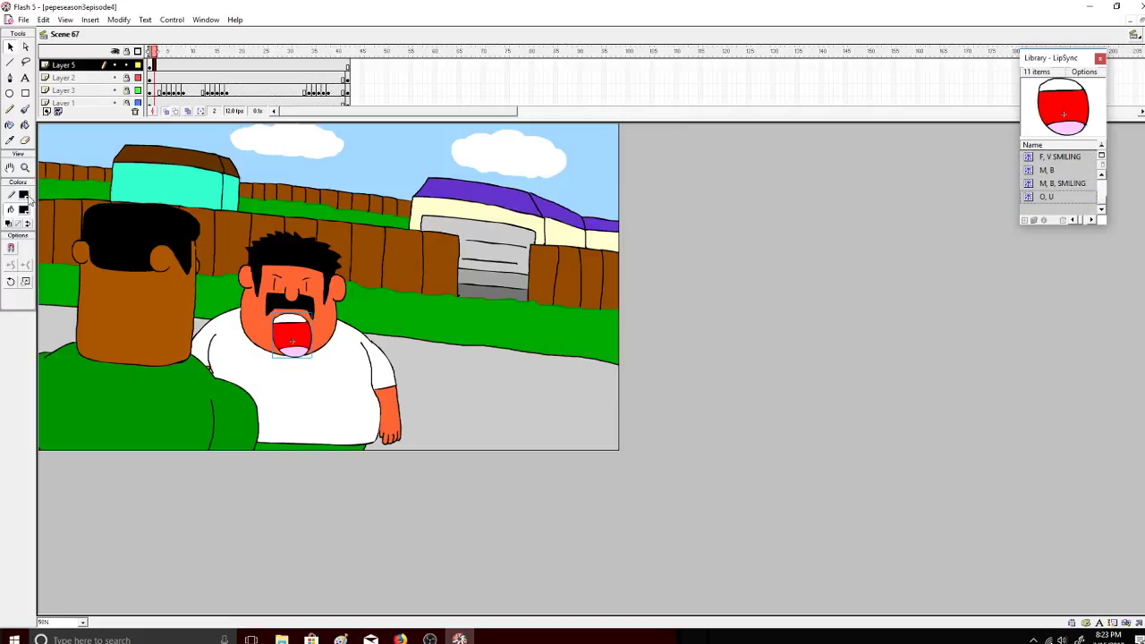
pyautogui.click(25, 167)
pyautogui.click(315, 322)
pyautogui.click(572, 375)
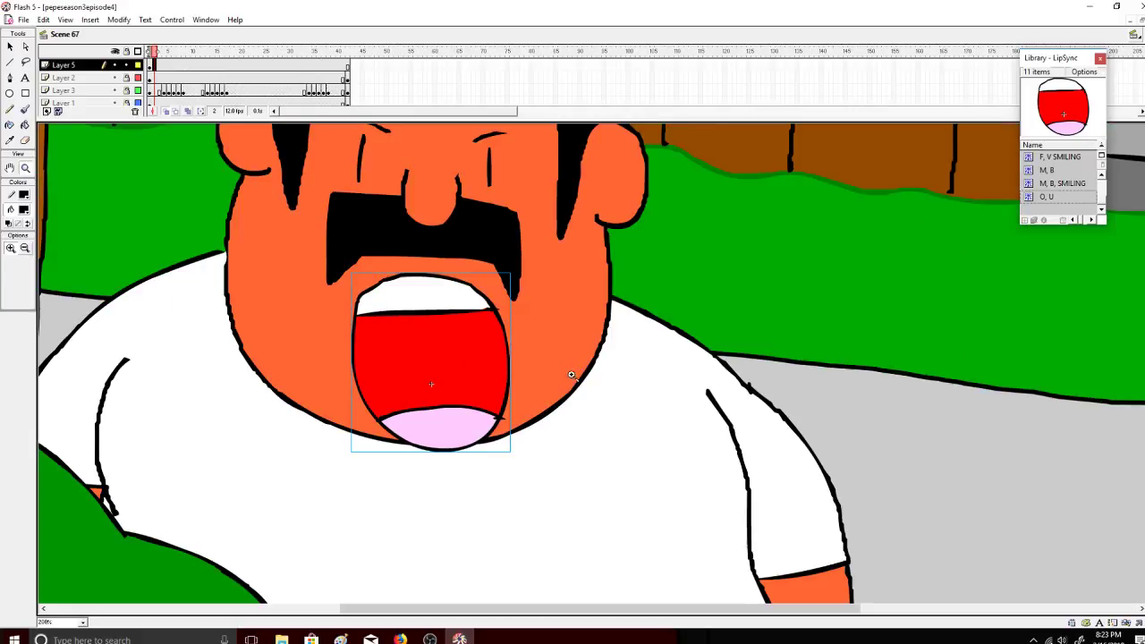
pyautogui.click(9, 47)
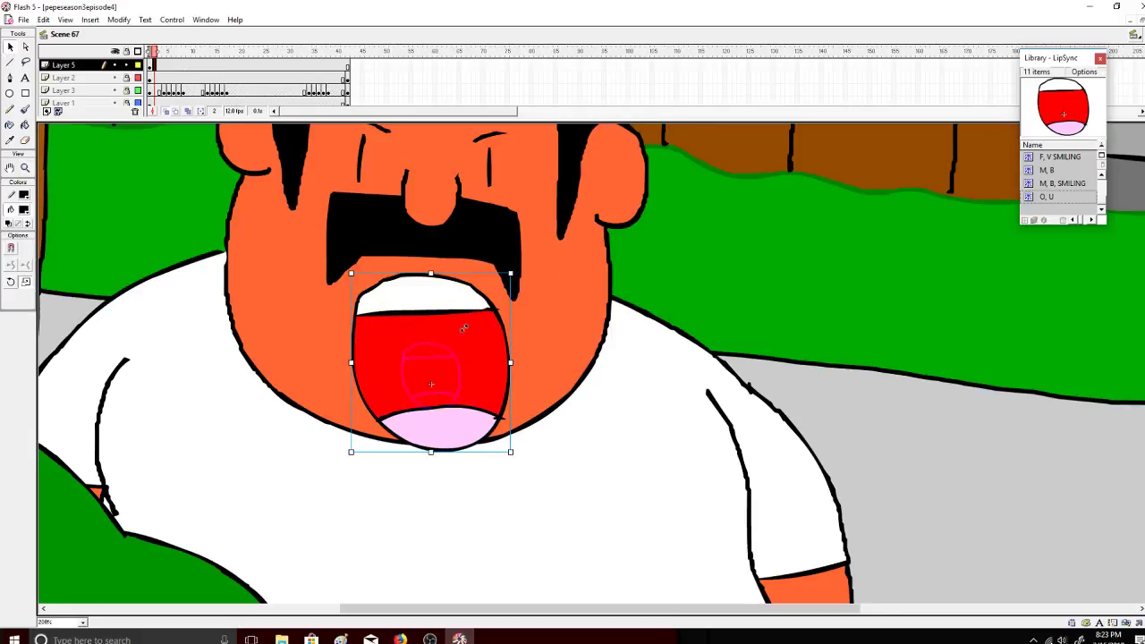
pyautogui.moveTo(463, 327); pyautogui.dragTo(420, 288)
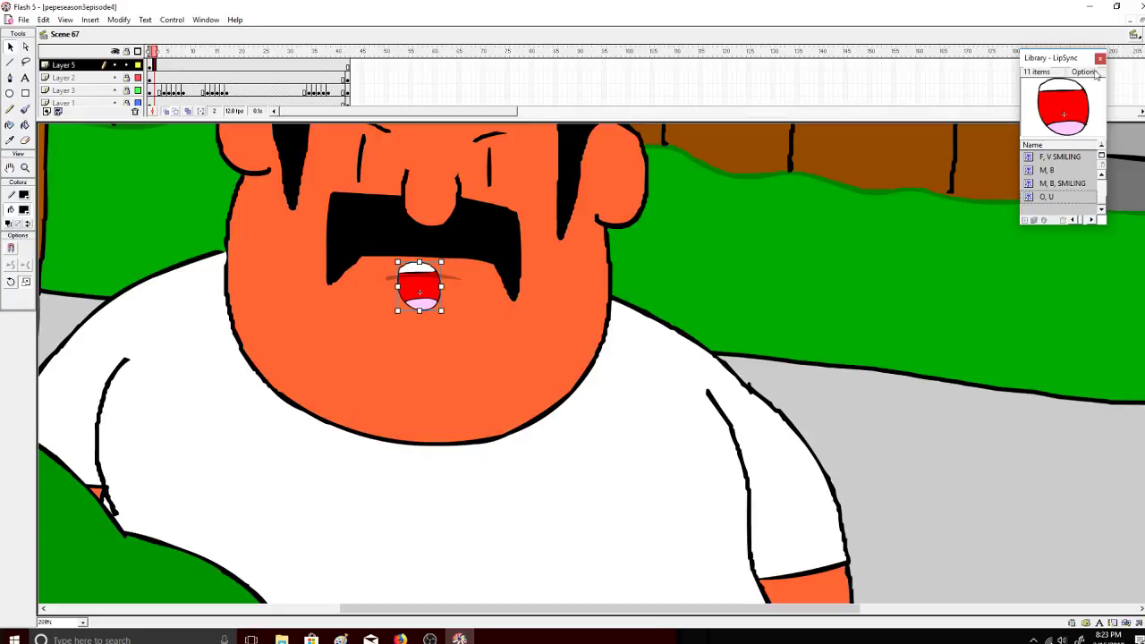
# Step: Delete the newly added Layer 5
pyautogui.scroll(1, 893, 46)
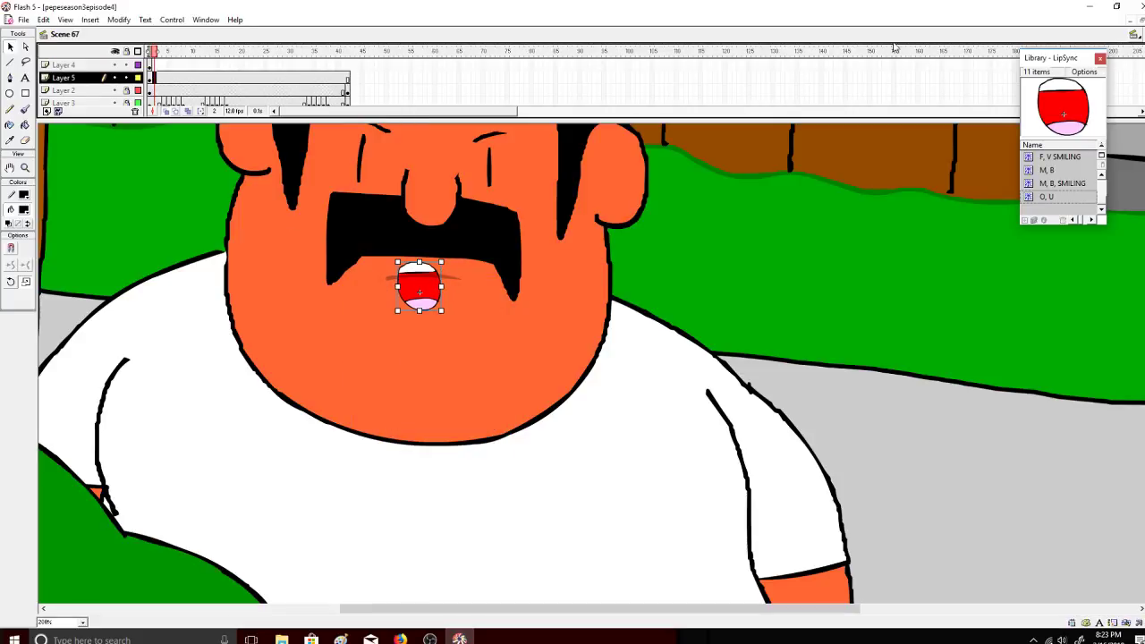
pyautogui.click(90, 82)
pyautogui.click(135, 111)
# Step: Insert a blank keyframe at frame 2 of Layer 4 and place the O, U mouth over the mustached man's face
pyautogui.rightClick(157, 65)
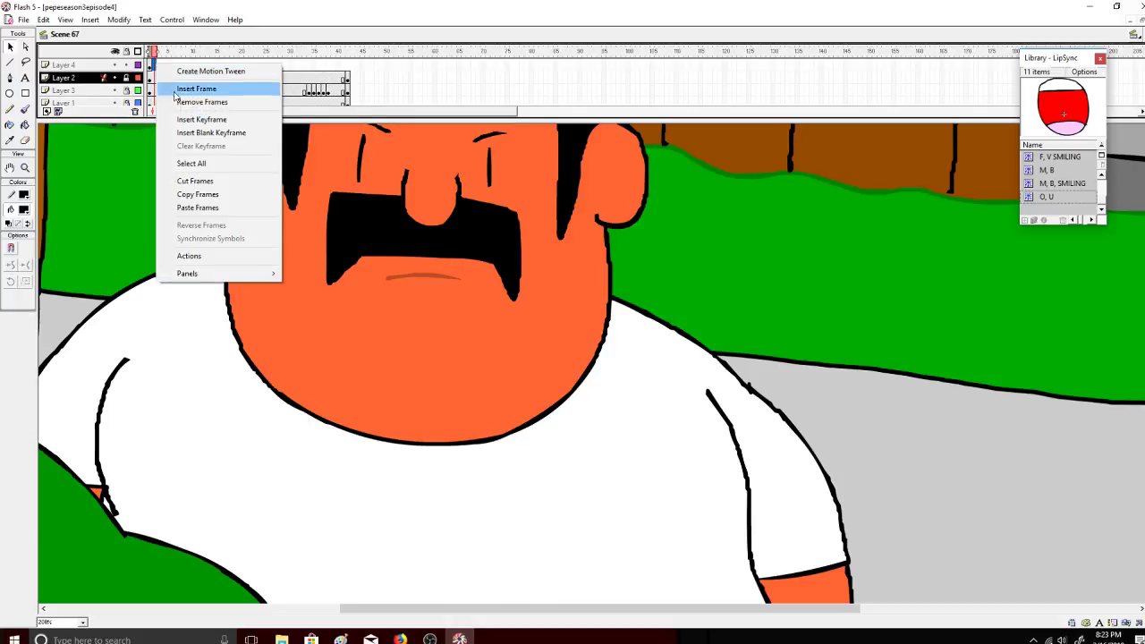
pyautogui.click(193, 132)
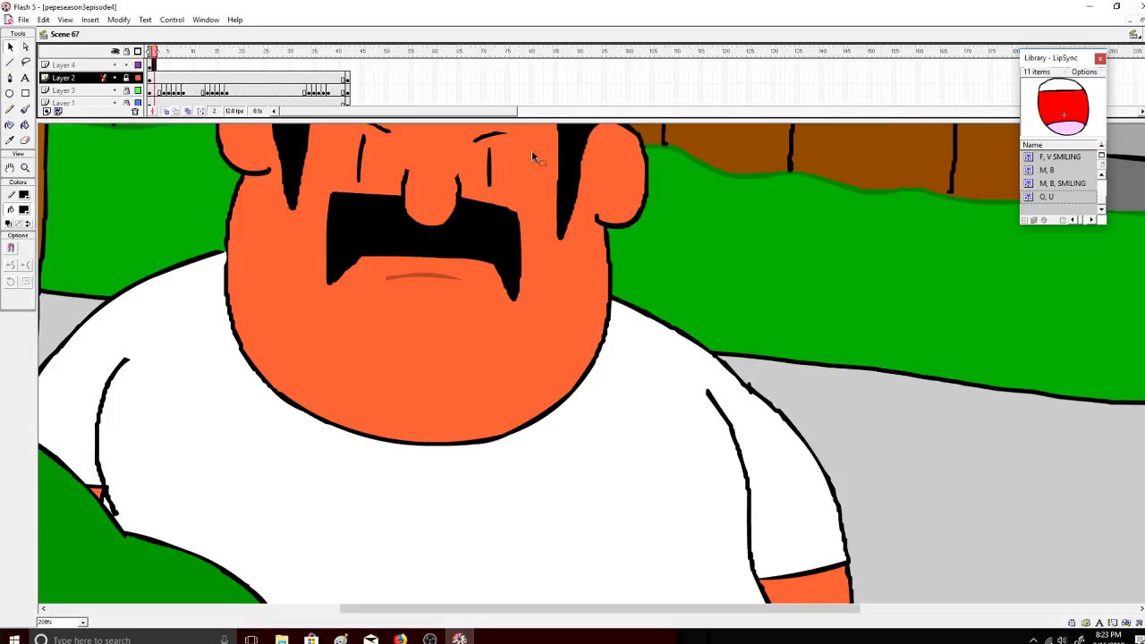
pyautogui.click(85, 66)
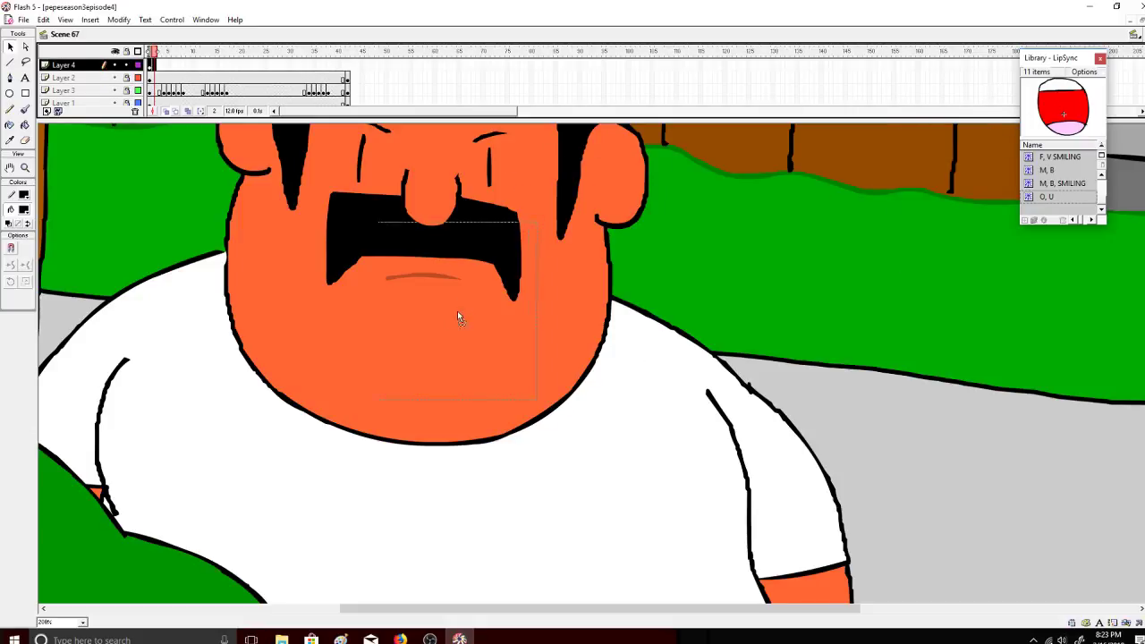
pyautogui.moveTo(457, 313); pyautogui.dragTo(433, 318)
pyautogui.moveTo(159, 51); pyautogui.dragTo(155, 51)
# Step: Scale the O, U mouth on frame 2 down and move it over the mouth line beneath the mustache
pyautogui.click(26, 280)
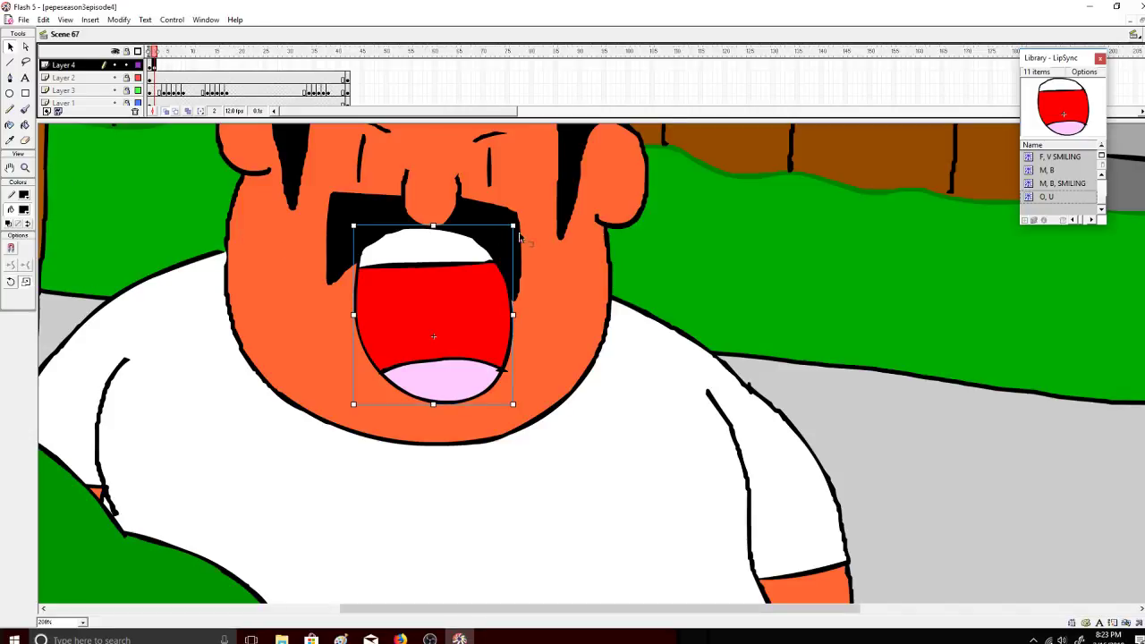
pyautogui.moveTo(514, 227); pyautogui.dragTo(450, 288)
pyautogui.moveTo(437, 326); pyautogui.dragTo(429, 279)
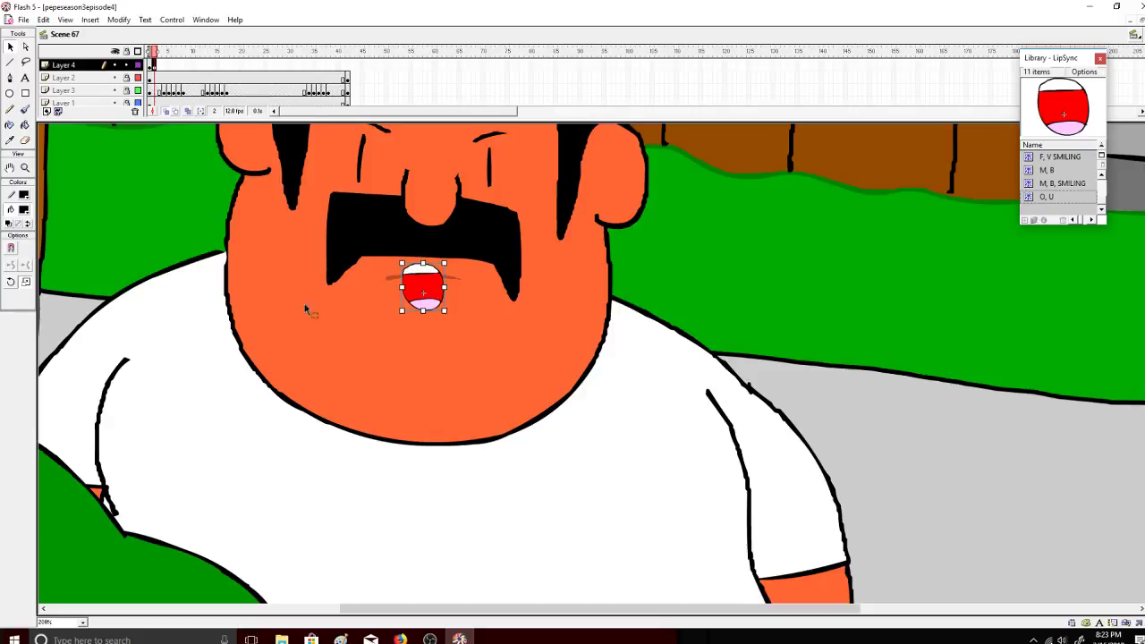
# Step: Insert a keyframe at frame 3 of Layer 4 and widen the O, U mouth slightly
pyautogui.rightClick(158, 69)
pyautogui.click(205, 120)
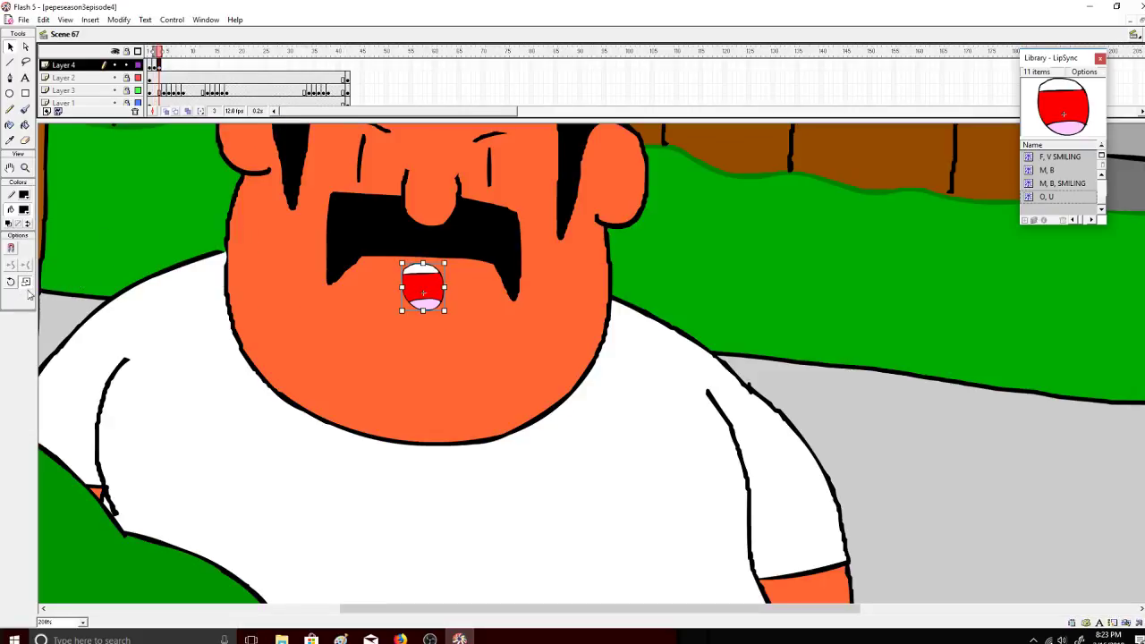
pyautogui.moveTo(402, 287); pyautogui.dragTo(399, 287)
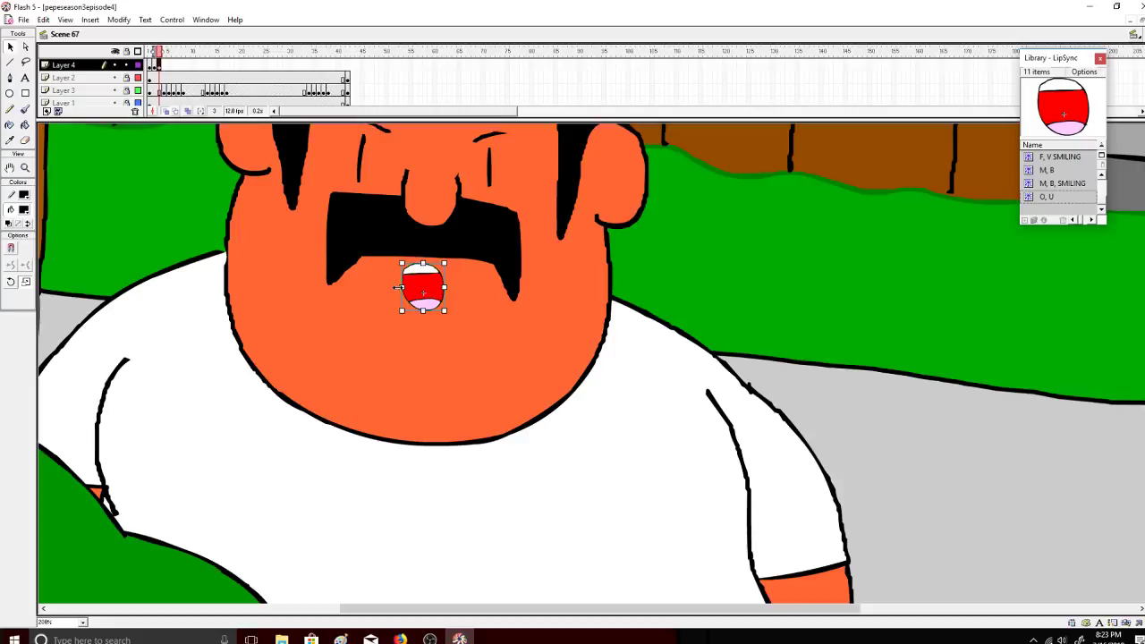
# Step: Insert a blank keyframe at frame 4 of Layer 4 and select the A, E, I, U mouth in the LipSync library
pyautogui.rightClick(163, 65)
pyautogui.click(214, 132)
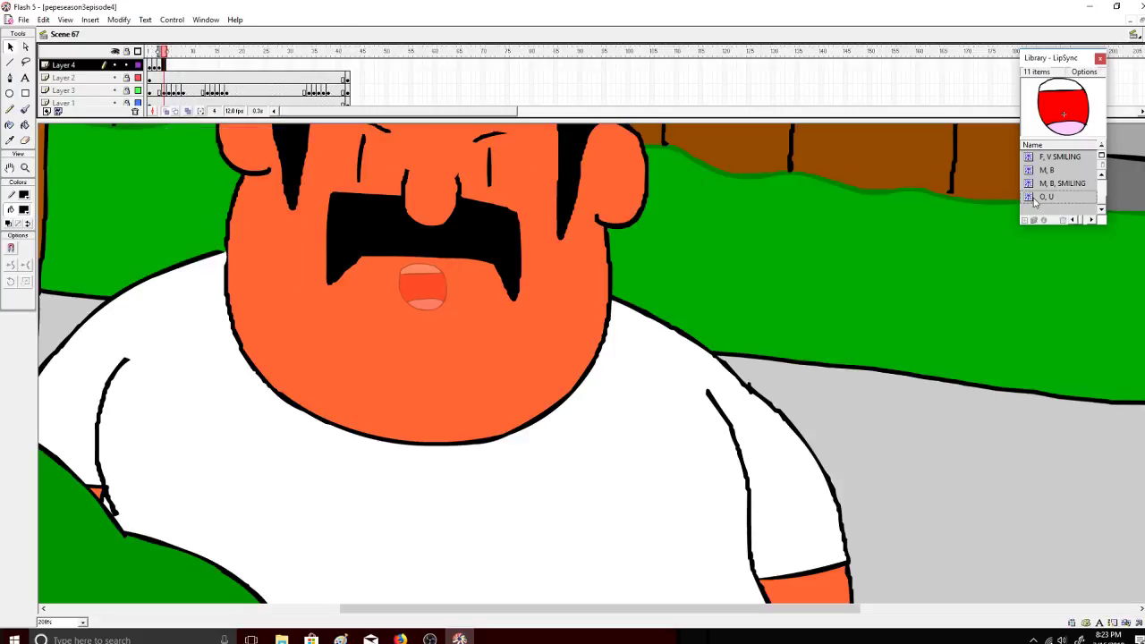
pyautogui.scroll(3, 1073, 188)
pyautogui.click(1052, 157)
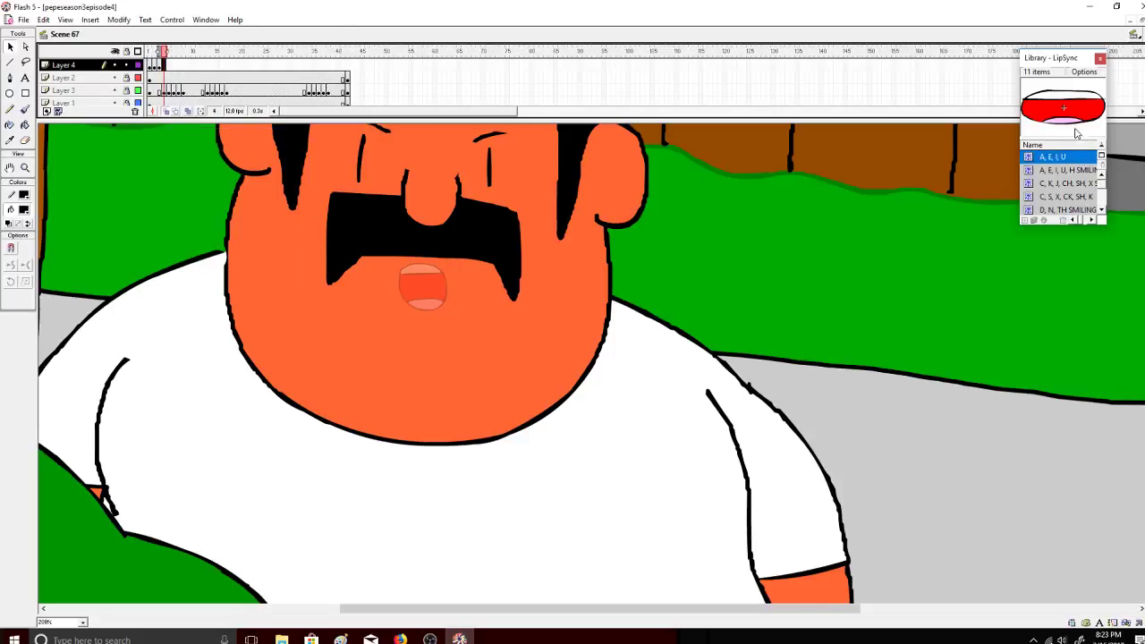
# Step: Position the A, E, I, U mouth at reduced size beneath the mustache and break it apart
pyautogui.moveTo(477, 322); pyautogui.dragTo(401, 298)
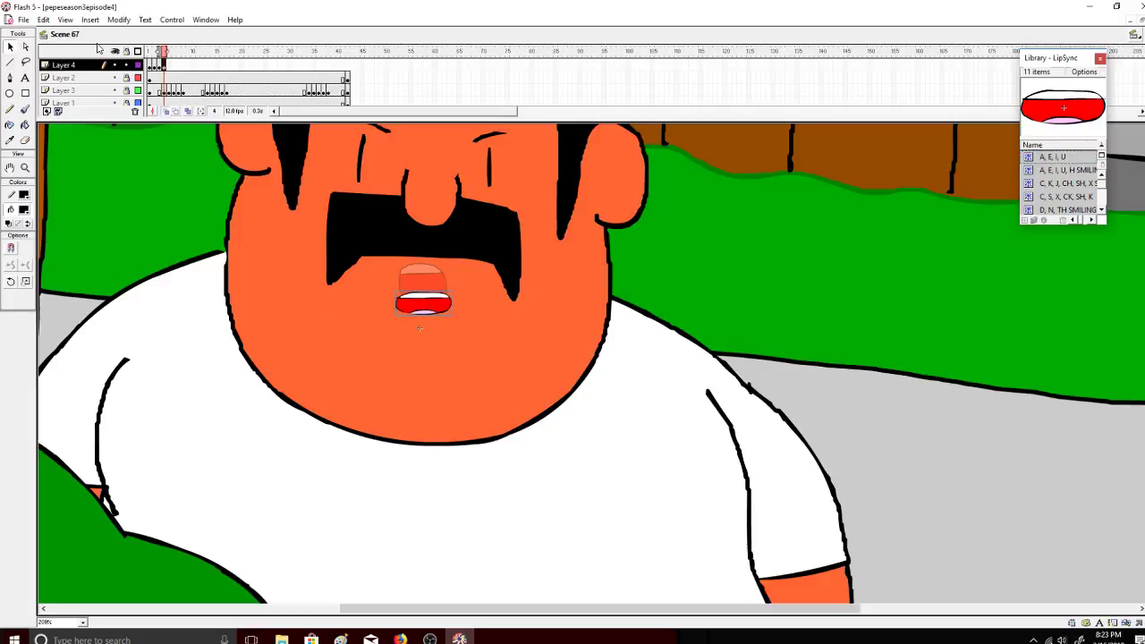
pyautogui.click(119, 20)
pyautogui.click(98, 248)
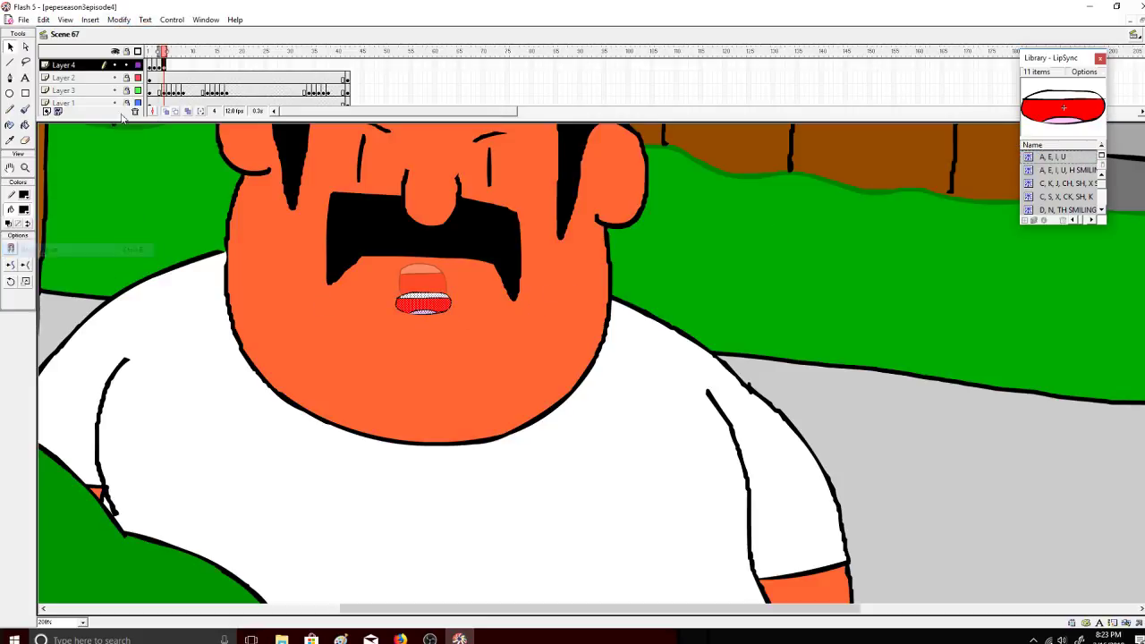
# Step: Group the open mouth artwork at frame 4 of Layer 4, then enlarge it and position it just below the mustache
pyautogui.click(119, 25)
pyautogui.click(99, 223)
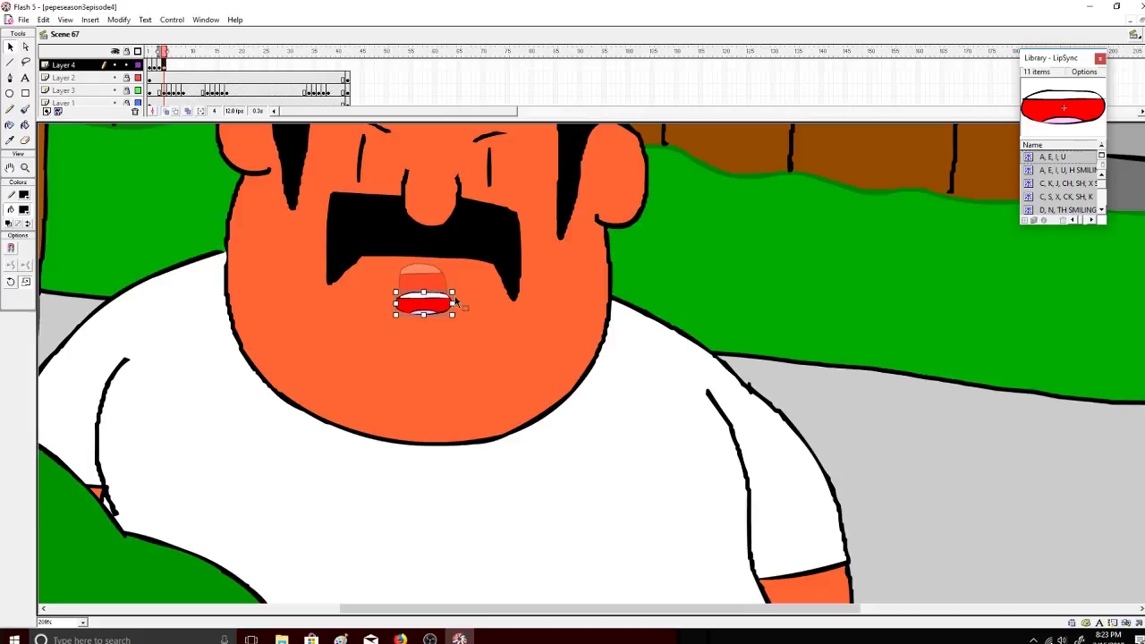
pyautogui.moveTo(452, 291)
pyautogui.mouseDown()
pyautogui.moveTo(468, 283)
pyautogui.moveTo(439, 293)
pyautogui.mouseUp()
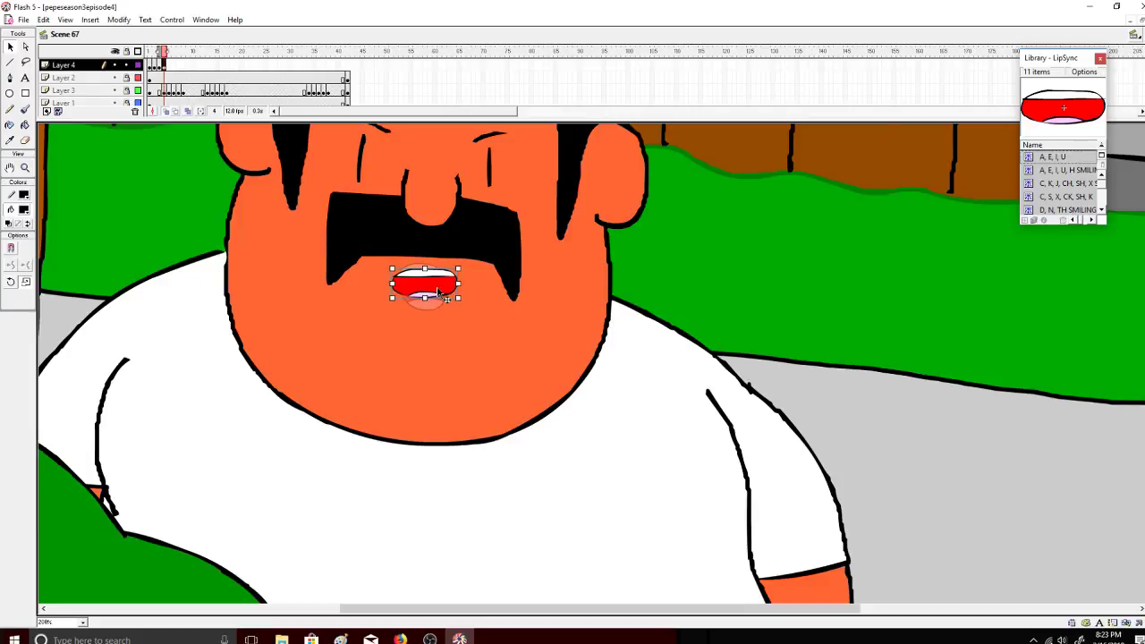
# Step: Insert a keyframe at frame 5 of Layer 4, widen the mouth on both sides and nudge it slightly upward
pyautogui.rightClick(169, 64)
pyautogui.click(210, 116)
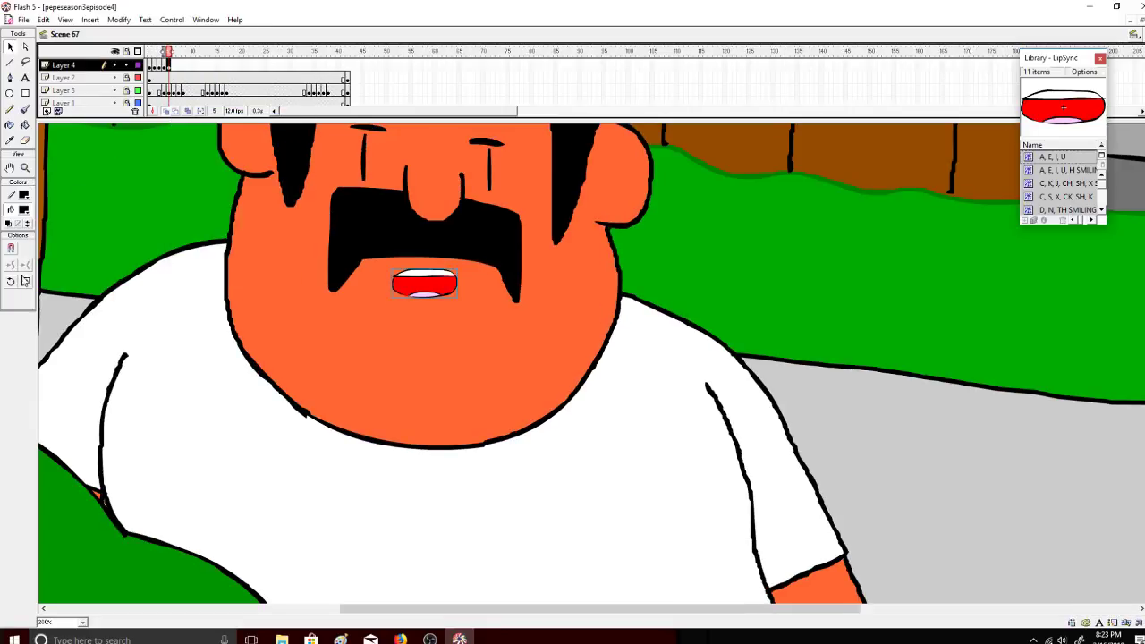
pyautogui.moveTo(457, 284); pyautogui.dragTo(461, 284)
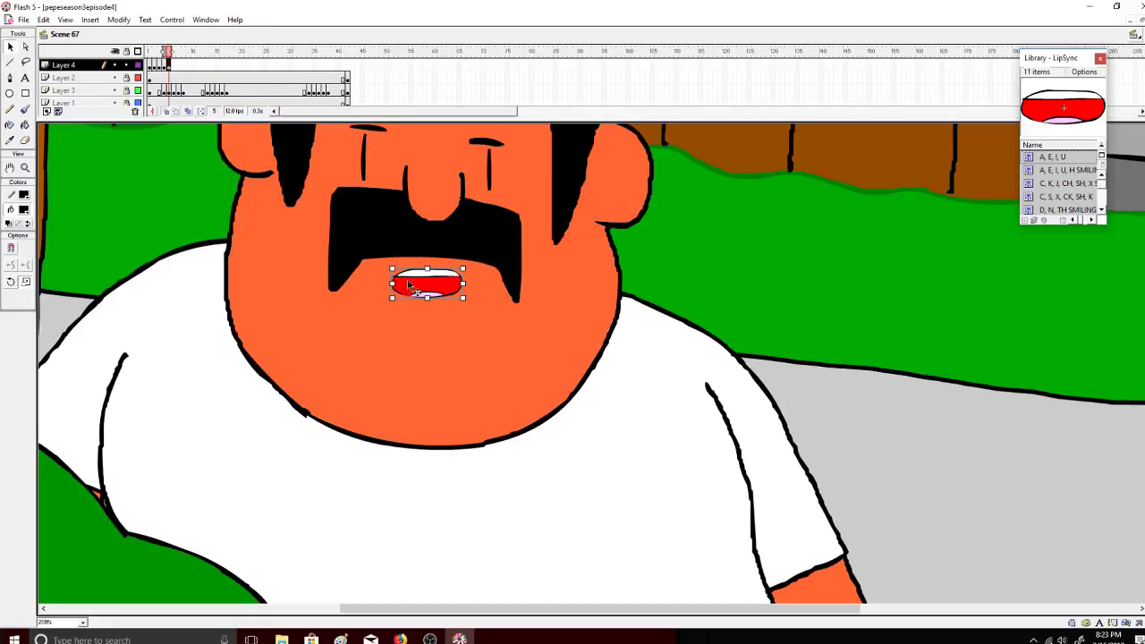
pyautogui.moveTo(390, 283); pyautogui.dragTo(426, 281)
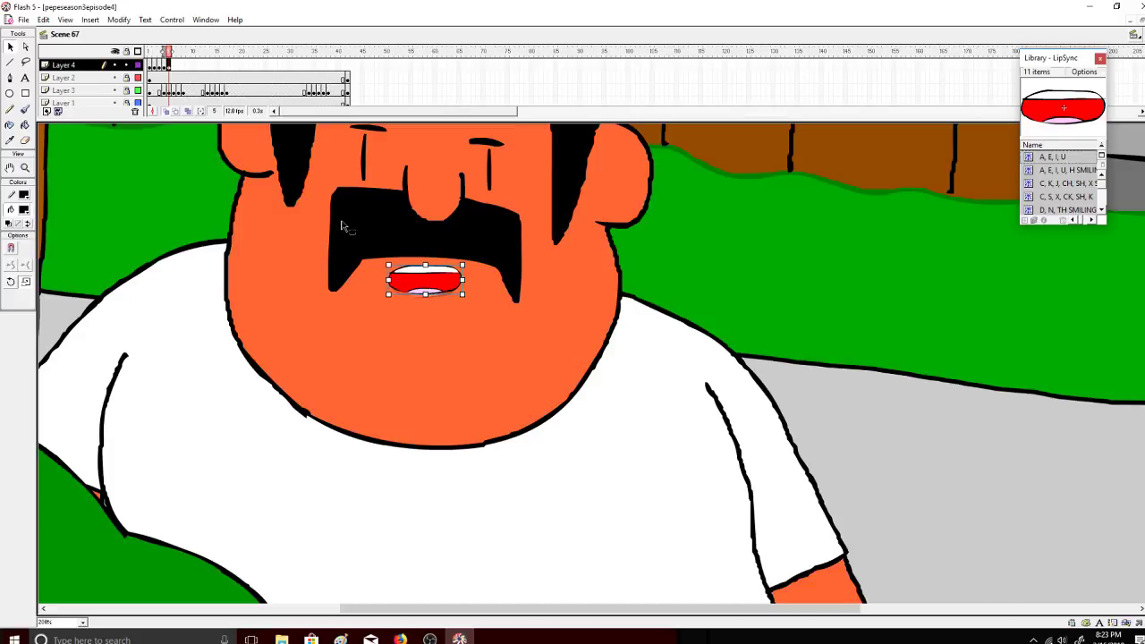
pyautogui.moveTo(168, 51); pyautogui.dragTo(169, 52)
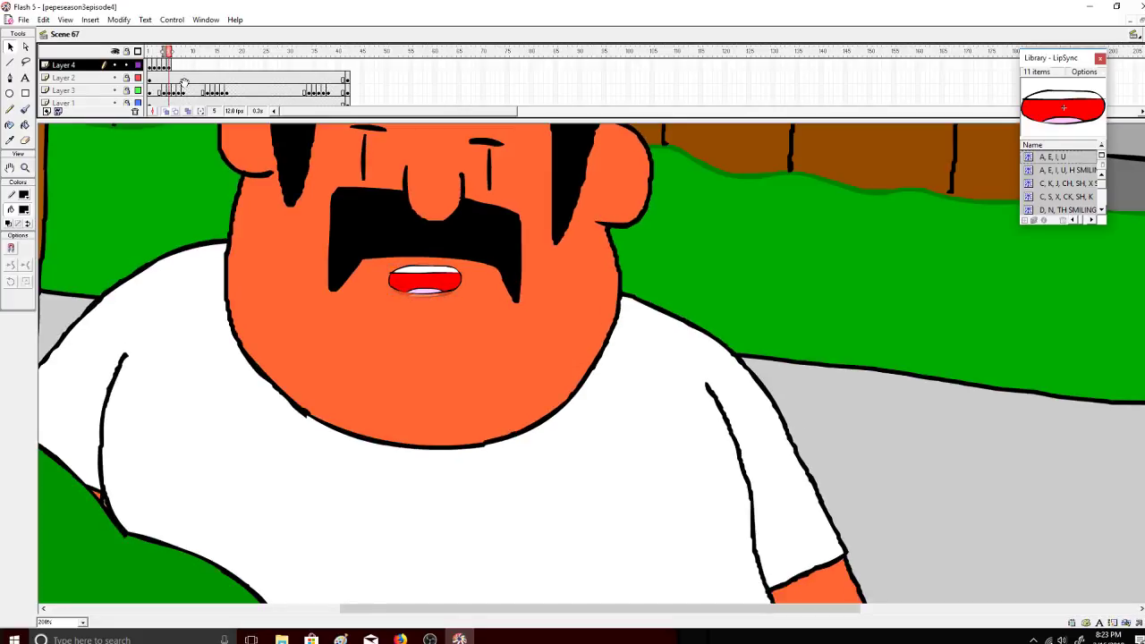
# Step: Add a blank keyframe at frame 6 of Layer 4 and place the library's "C, S, X, CK, SH, K" mouth, enlarged, below the mustache
pyautogui.rightClick(176, 67)
pyautogui.click(231, 133)
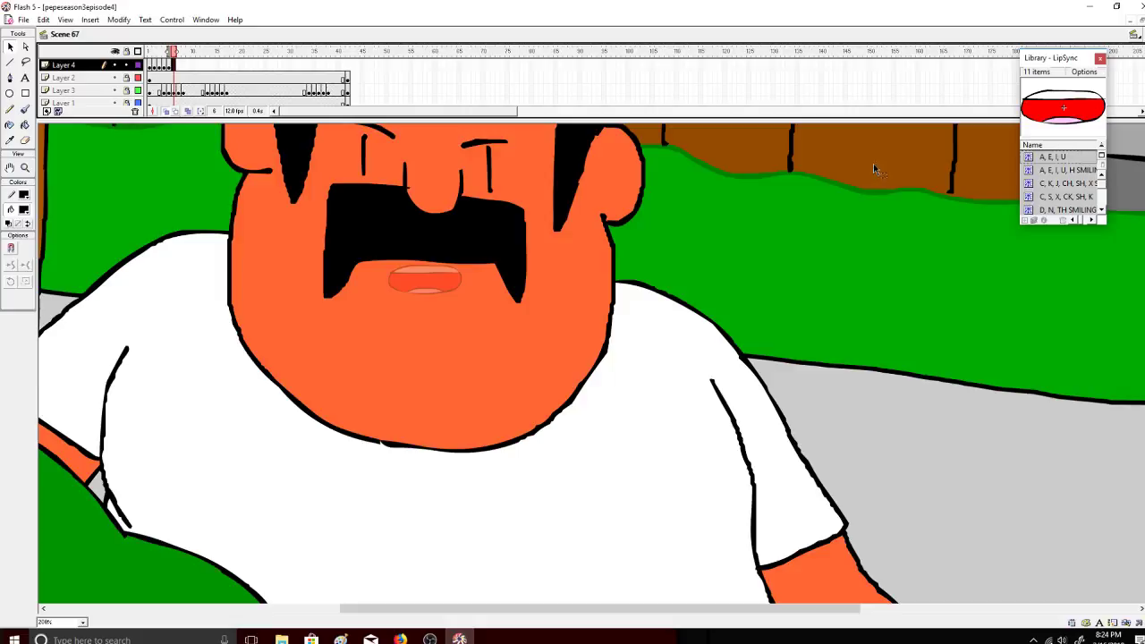
pyautogui.click(1085, 184)
pyautogui.click(1083, 197)
pyautogui.moveTo(1076, 116); pyautogui.dragTo(421, 299)
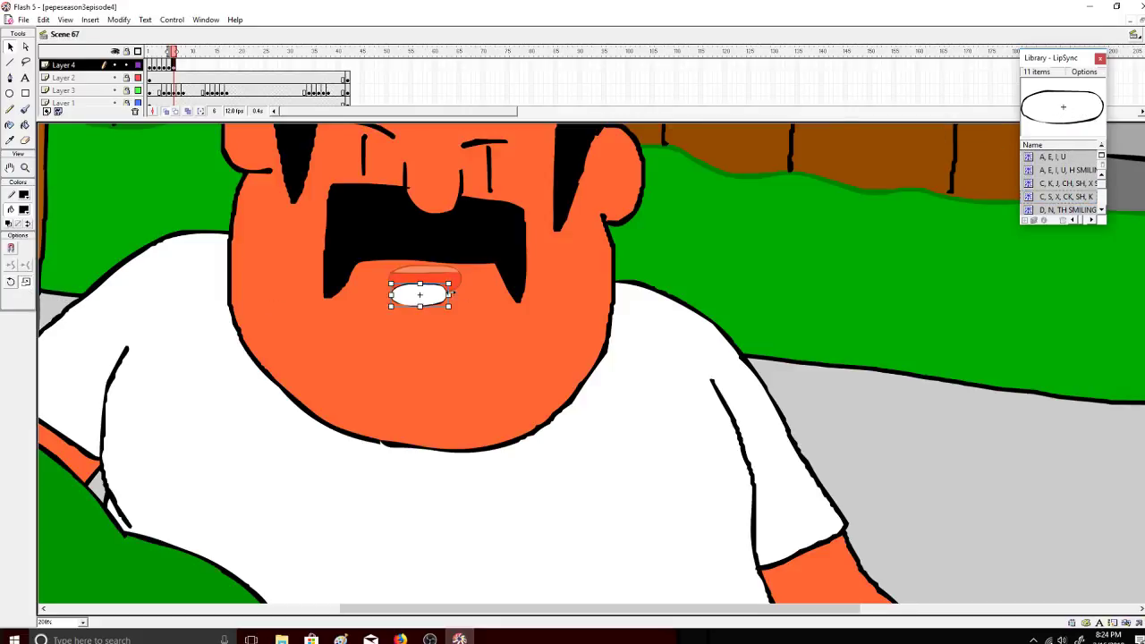
pyautogui.moveTo(450, 281)
pyautogui.mouseDown()
pyautogui.moveTo(469, 267)
pyautogui.moveTo(447, 279)
pyautogui.mouseUp()
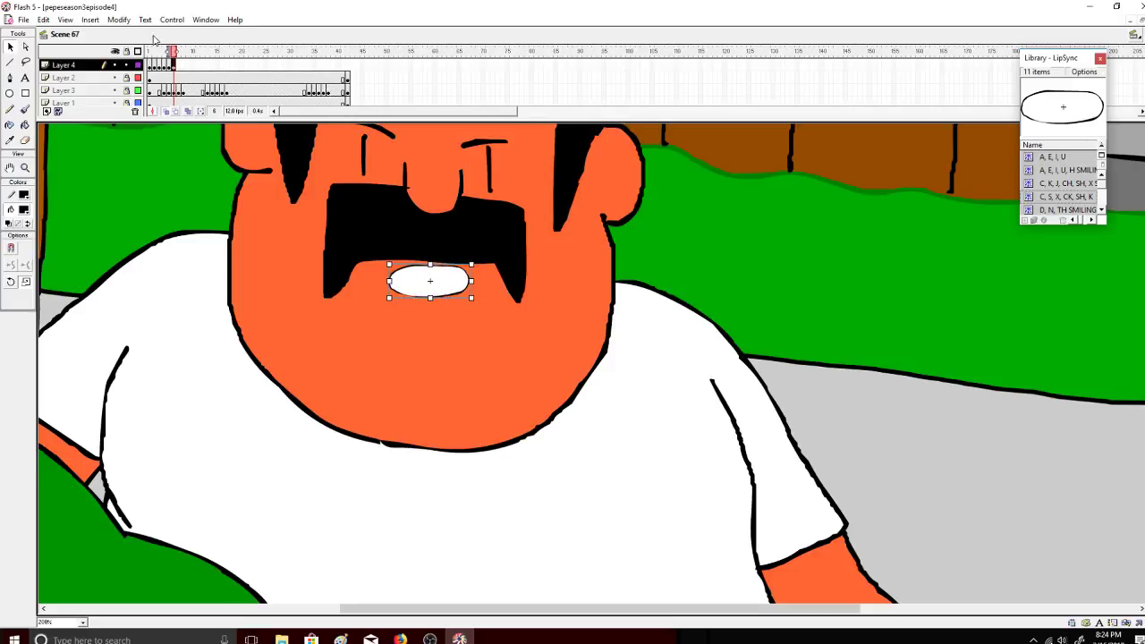
pyautogui.moveTo(177, 51)
pyautogui.mouseDown()
pyautogui.moveTo(159, 54)
pyautogui.moveTo(173, 56)
pyautogui.mouseUp()
pyautogui.moveTo(173, 56)
pyautogui.mouseDown()
pyautogui.moveTo(154, 57)
pyautogui.moveTo(174, 59)
pyautogui.mouseUp()
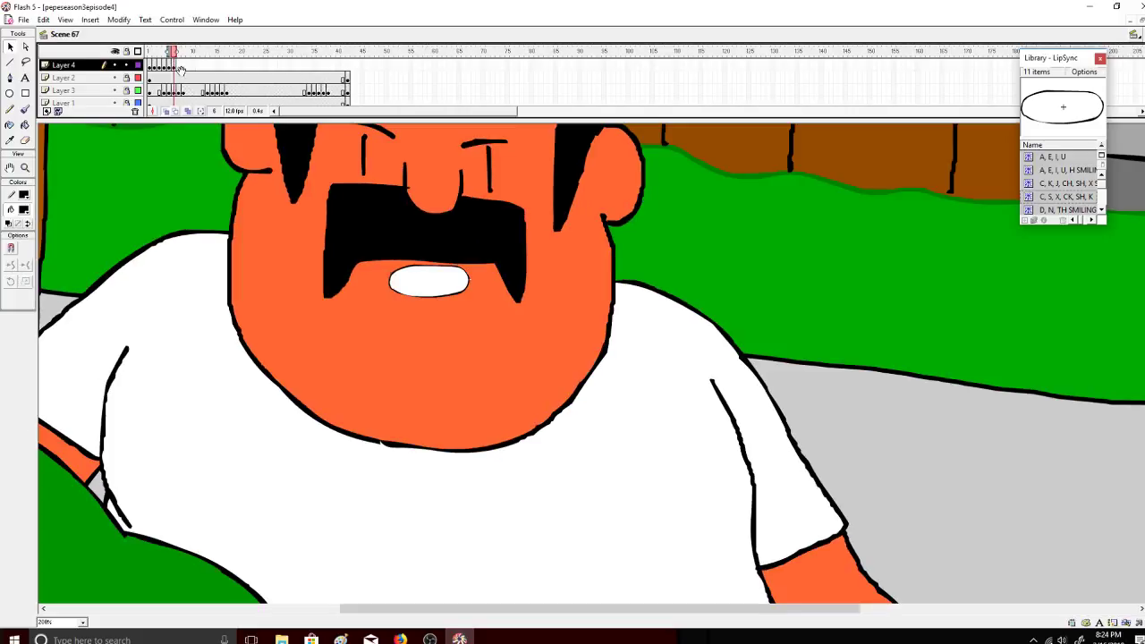
# Step: Add a blank keyframe at frame 7 of Layer 4 and place the library's "D, N, TH" mouth, enlarged, below the mustache
pyautogui.rightClick(180, 69)
pyautogui.click(237, 133)
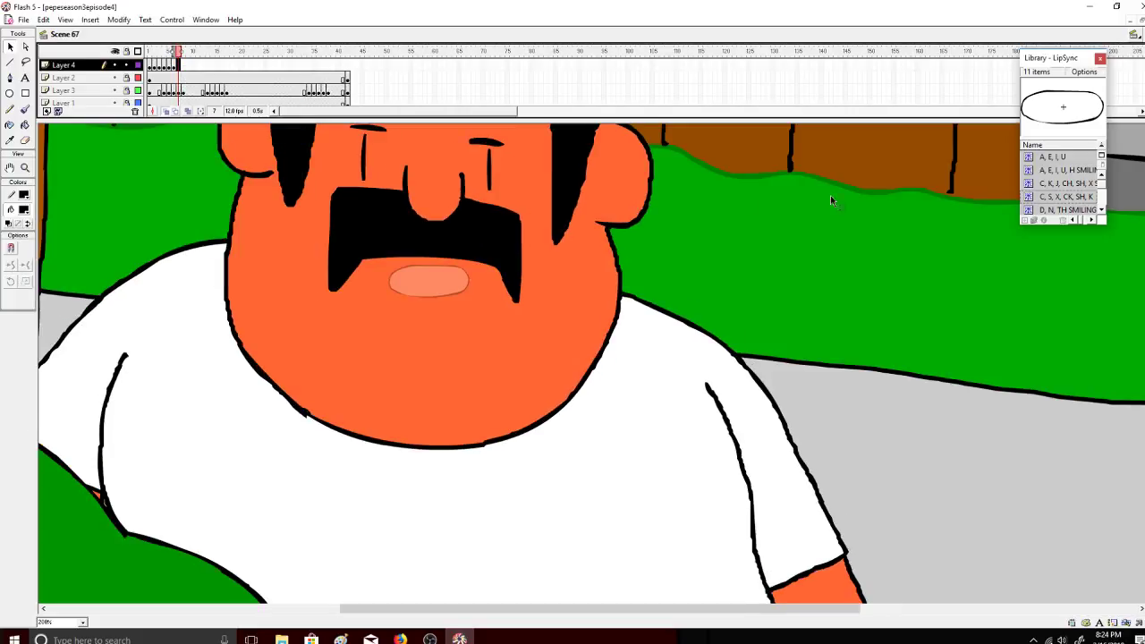
pyautogui.click(1101, 209)
pyautogui.click(1102, 210)
pyautogui.click(1091, 197)
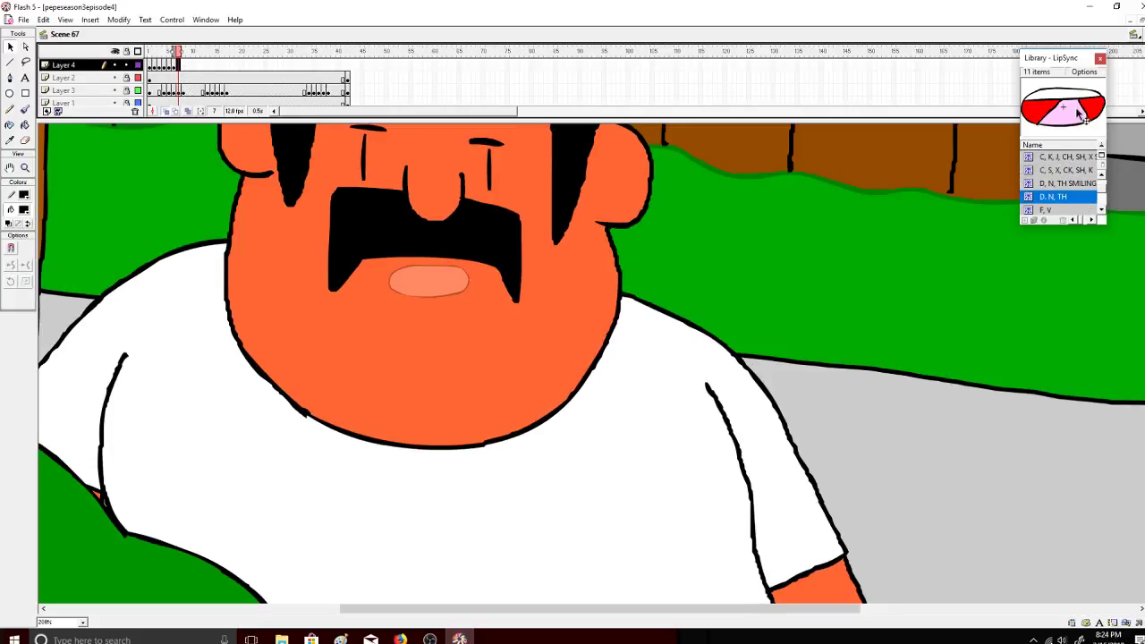
pyautogui.moveTo(1080, 113); pyautogui.dragTo(453, 296)
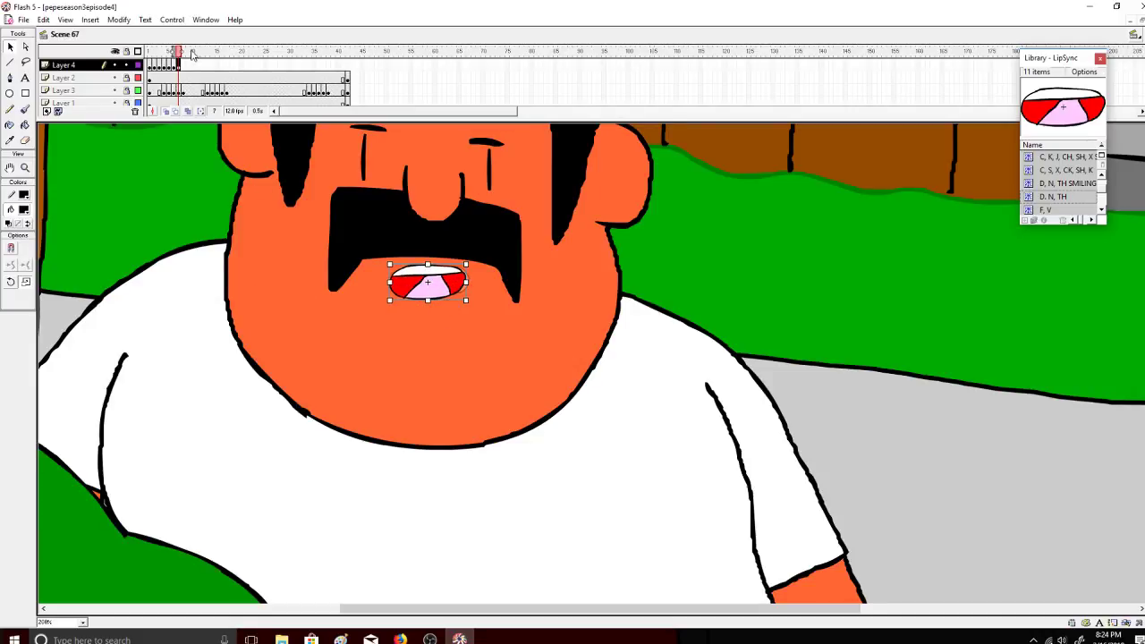
# Step: Copy the round open mouth from frame 2 of Layer 4 and paste it into frame 8
pyautogui.moveTo(180, 52); pyautogui.dragTo(155, 53)
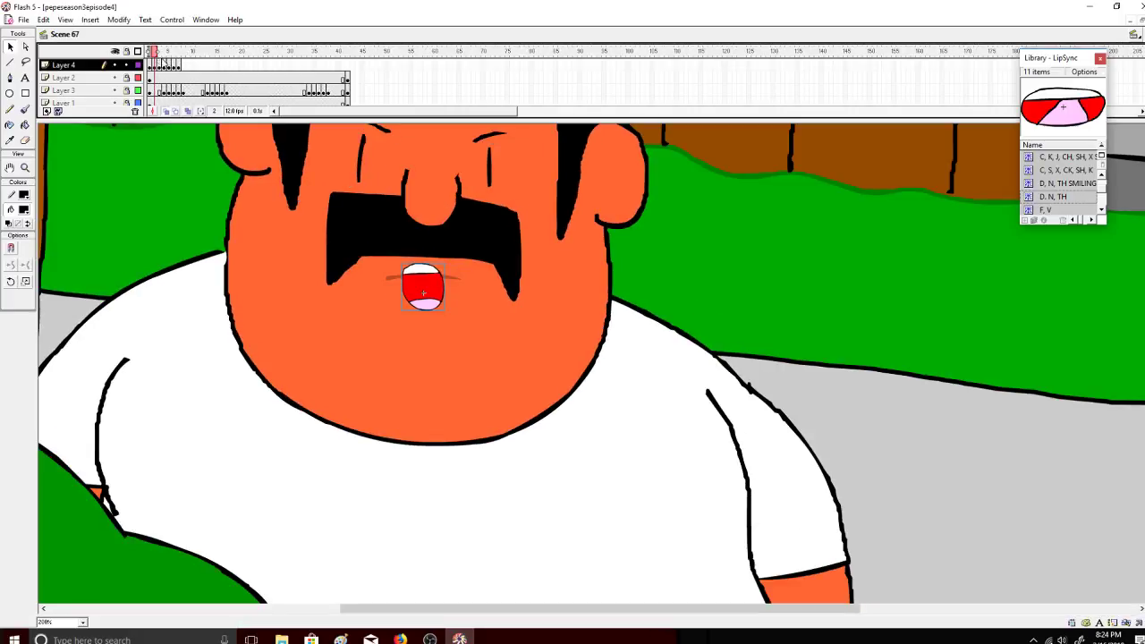
pyautogui.rightClick(157, 66)
pyautogui.click(182, 199)
pyautogui.rightClick(184, 67)
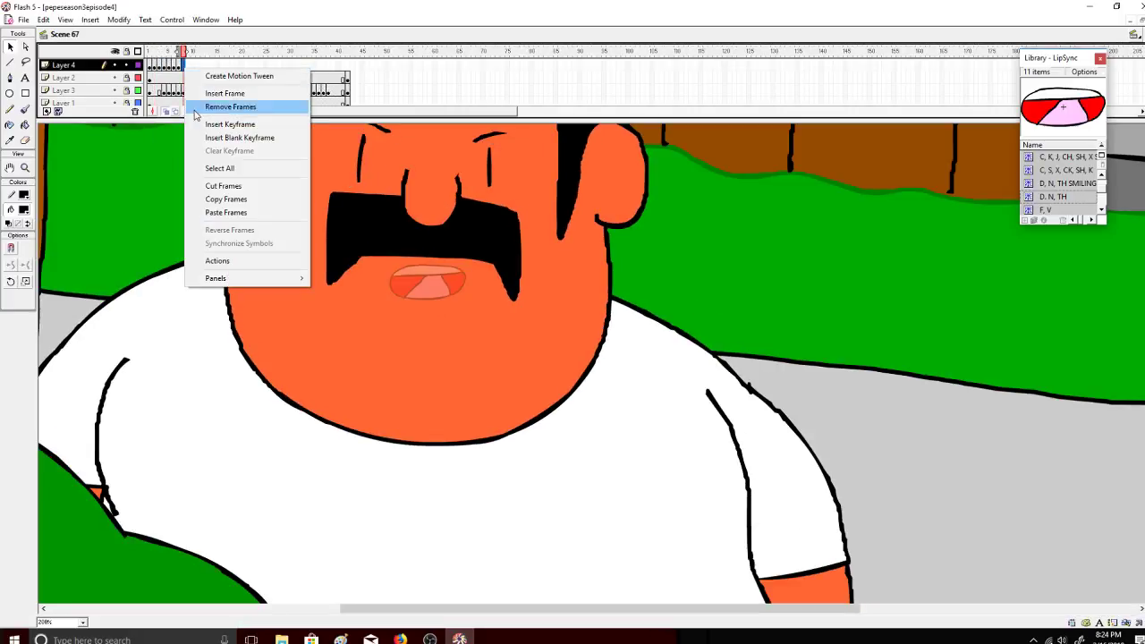
pyautogui.click(195, 108)
# Step: Copy the wide open mouth from frame 5 of Layer 4 and paste it into frame 9
pyautogui.moveTo(183, 54); pyautogui.dragTo(166, 54)
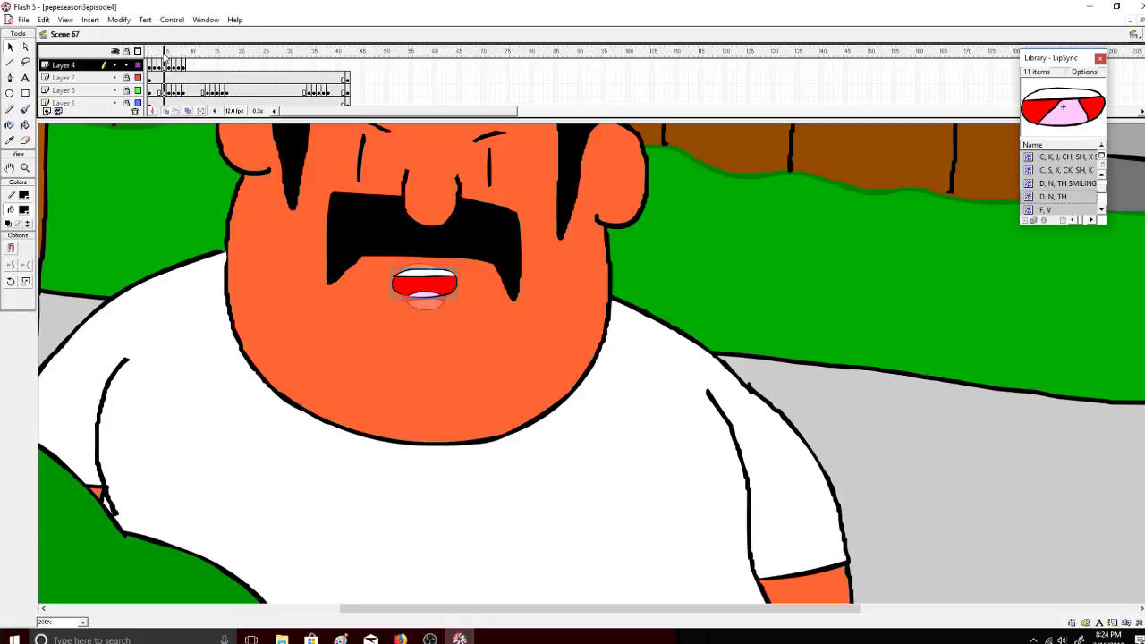
pyautogui.rightClick(168, 64)
pyautogui.click(198, 197)
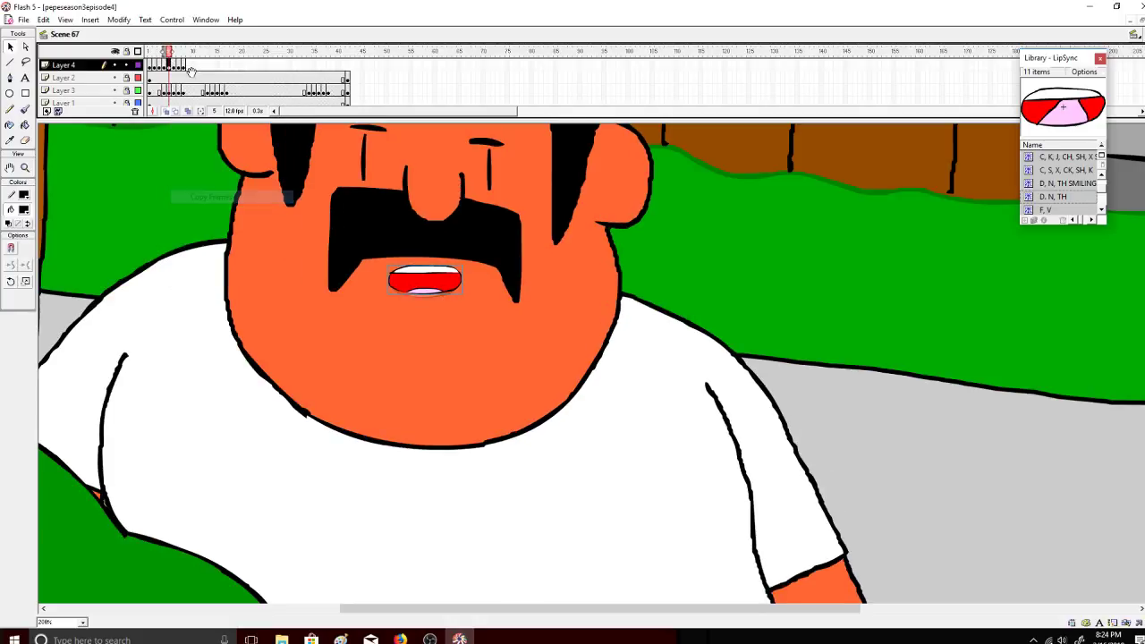
pyautogui.rightClick(191, 65)
pyautogui.rightClick(188, 64)
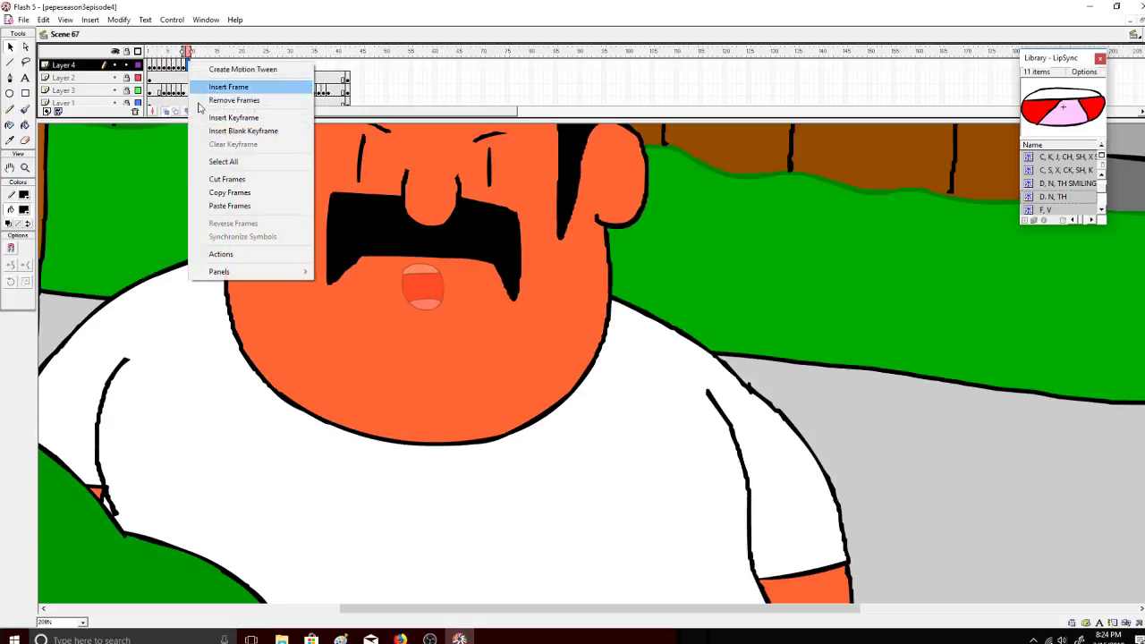
pyautogui.click(209, 206)
# Step: Insert a keyframe at frame 10 of Layer 4 and stretch the mouth slightly wider on both sides
pyautogui.rightClick(191, 65)
pyautogui.click(201, 120)
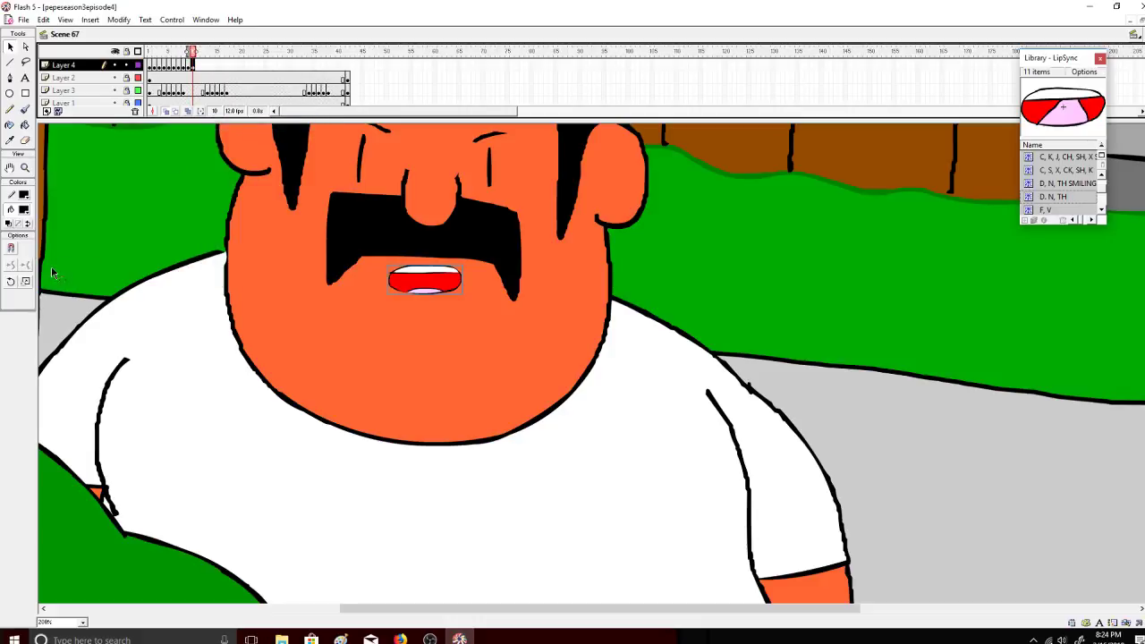
pyautogui.moveTo(462, 280); pyautogui.dragTo(465, 292)
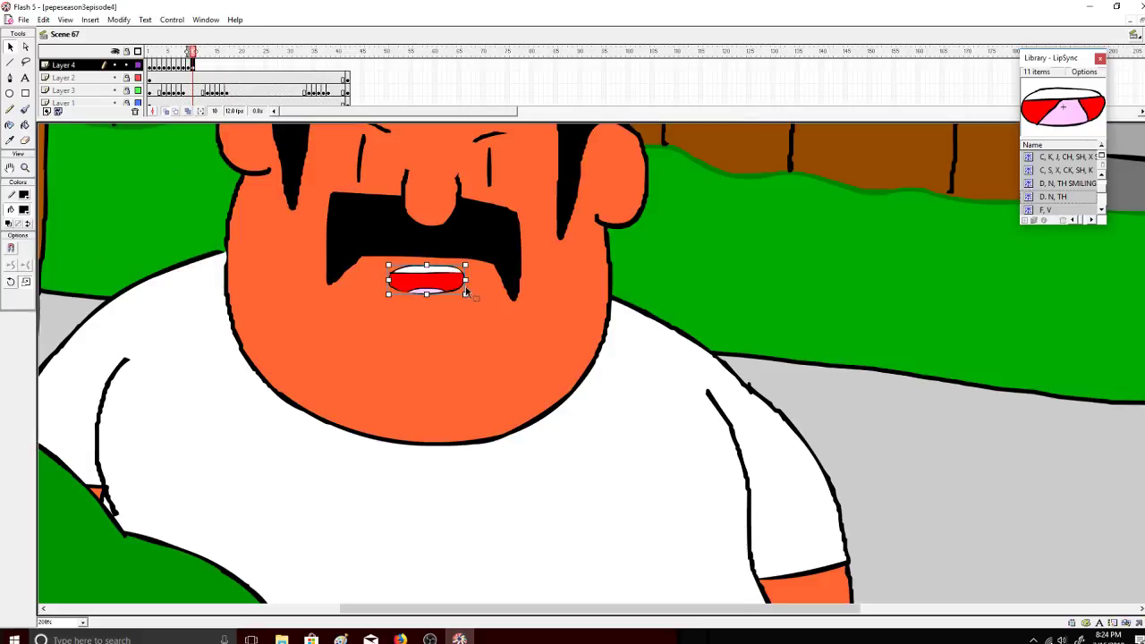
pyautogui.moveTo(387, 280); pyautogui.dragTo(385, 280)
# Step: Copy the tongue mouth from frame 7 of Layer 4 to frame 11 and nudge it slightly up and to the left
pyautogui.moveTo(193, 54); pyautogui.dragTo(179, 55)
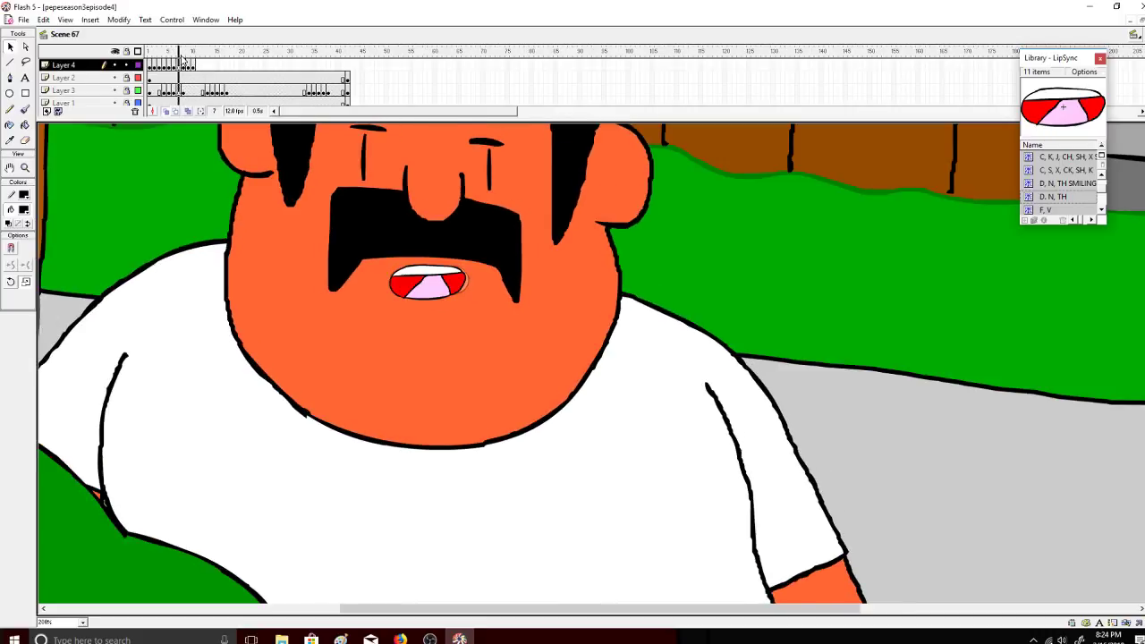
pyautogui.click(180, 65)
pyautogui.rightClick(181, 65)
pyautogui.click(225, 198)
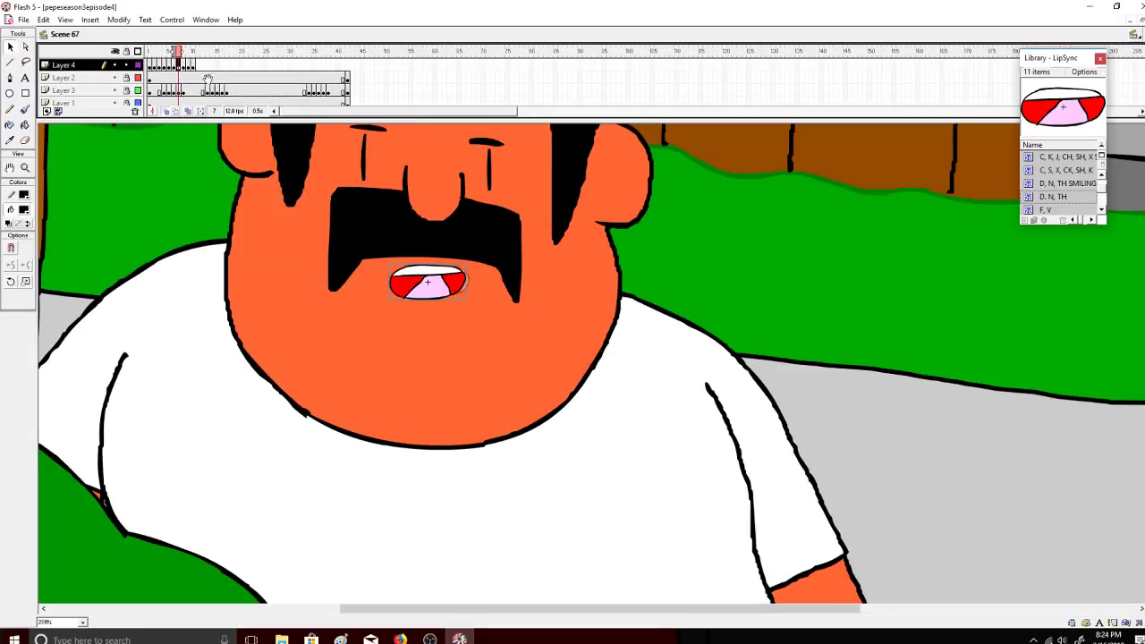
pyautogui.rightClick(200, 65)
pyautogui.click(237, 207)
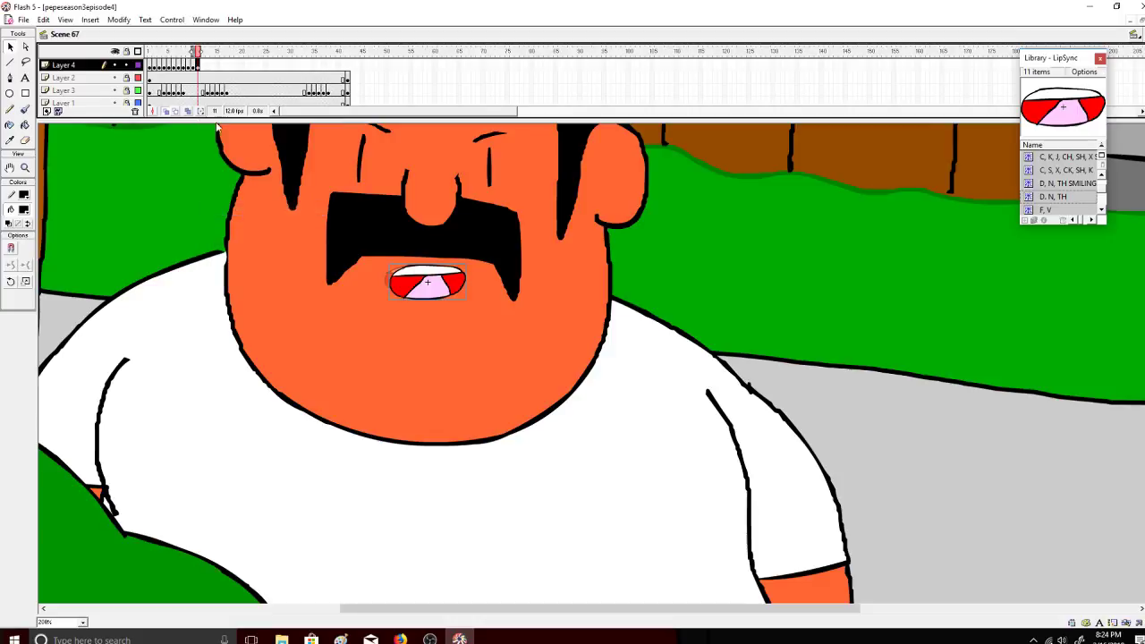
pyautogui.moveTo(445, 295); pyautogui.dragTo(439, 292)
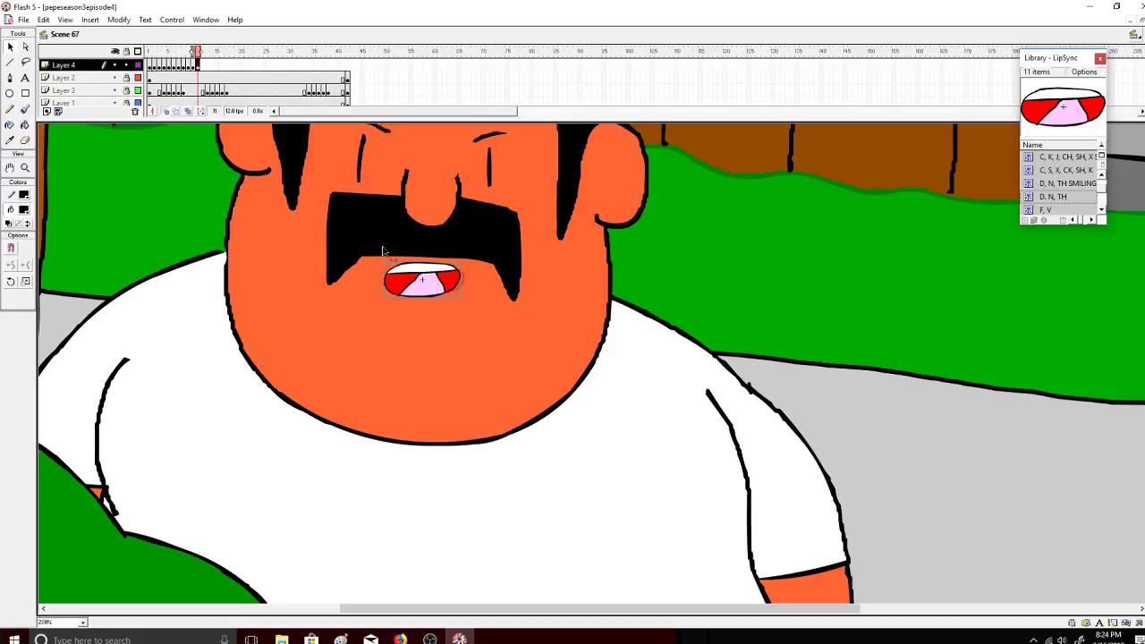
# Step: Copy the round open mouth from frame 8 of Layer 4 and paste it into frame 12
pyautogui.moveTo(198, 52); pyautogui.dragTo(181, 52)
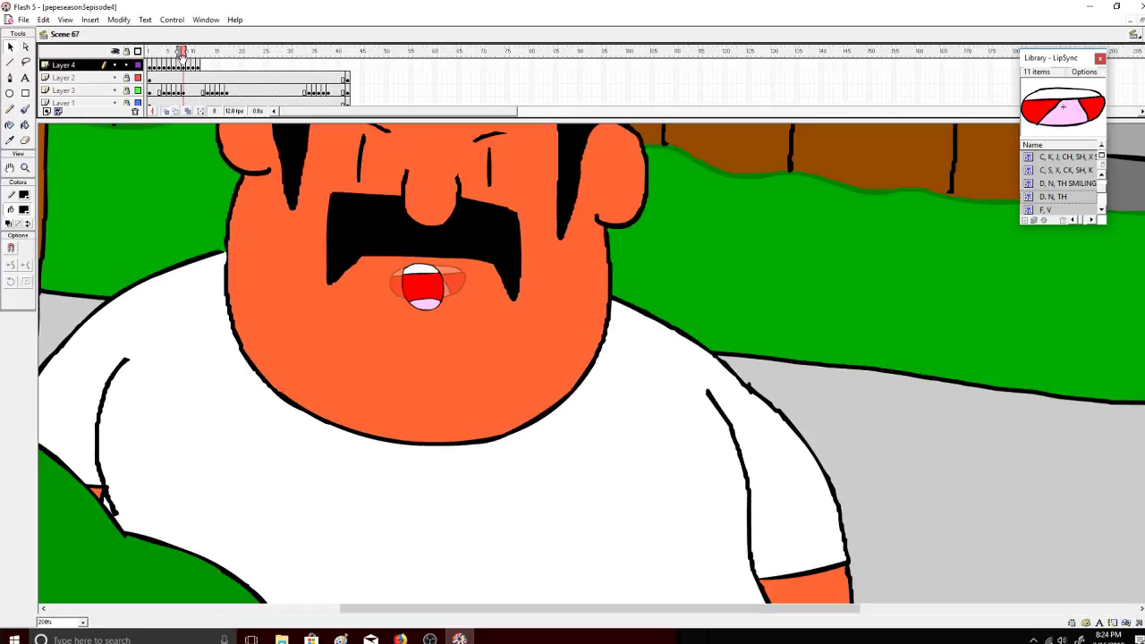
pyautogui.rightClick(184, 65)
pyautogui.click(200, 64)
pyautogui.rightClick(202, 65)
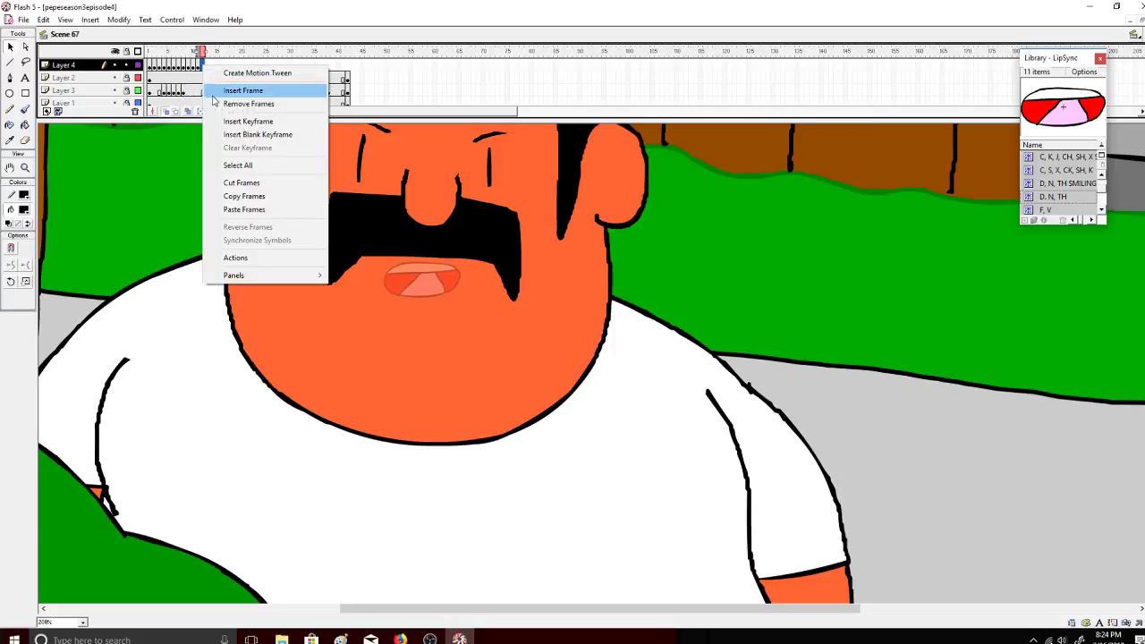
pyautogui.click(232, 209)
# Step: Copy the tongue mouth from frame 11 of Layer 4 and paste it into frame 13
pyautogui.rightClick(202, 64)
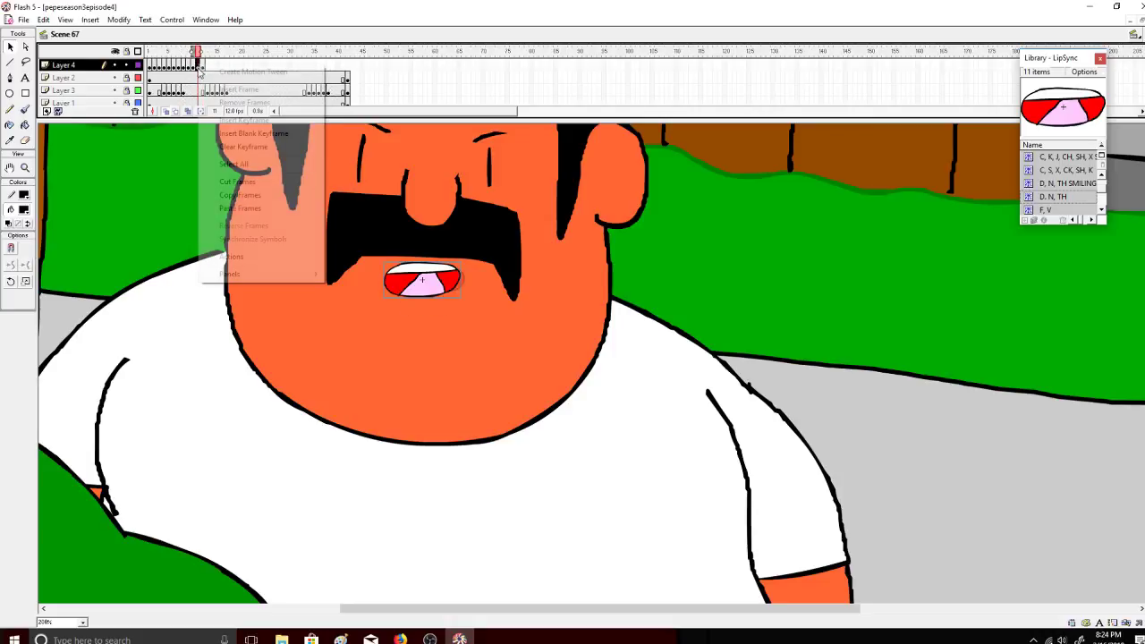
pyautogui.click(243, 196)
pyautogui.click(209, 64)
pyautogui.rightClick(211, 65)
pyautogui.click(237, 208)
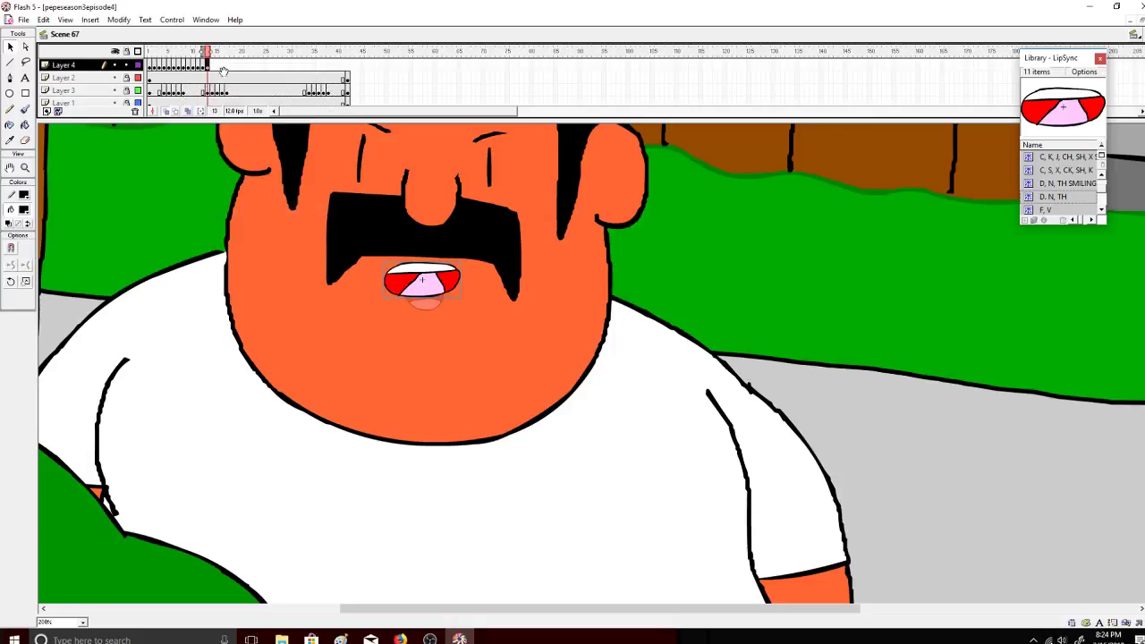
# Step: Copy the wide open mouth from frame 9 of Layer 4 and paste it into frame 14
pyautogui.moveTo(204, 53); pyautogui.dragTo(188, 53)
pyautogui.rightClick(188, 65)
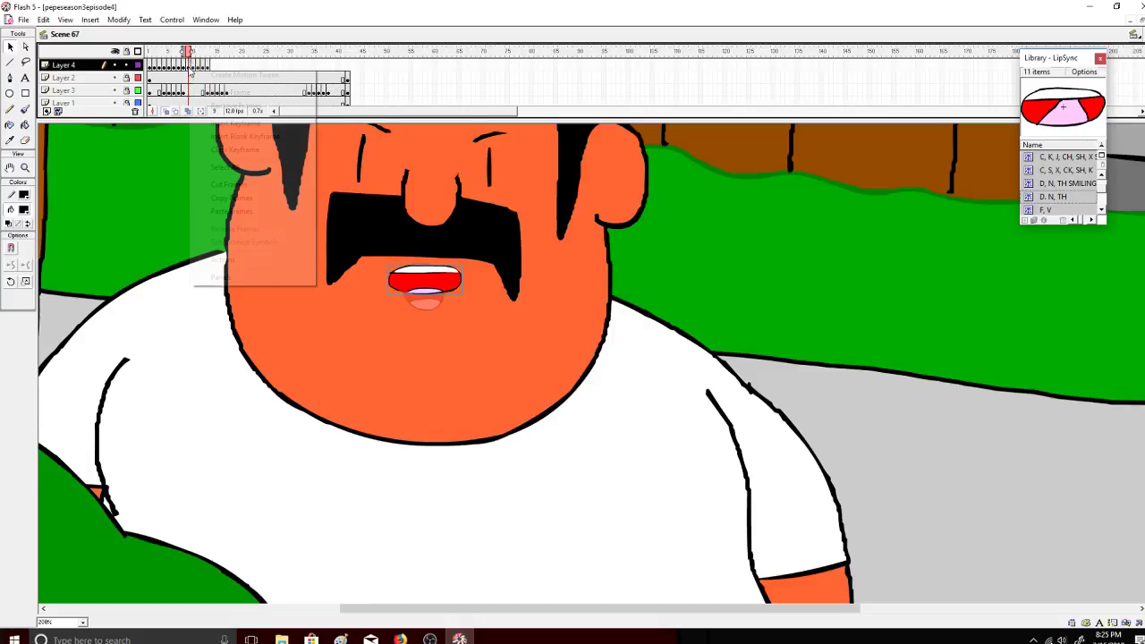
pyautogui.click(224, 197)
pyautogui.click(212, 65)
pyautogui.rightClick(212, 65)
pyautogui.click(243, 211)
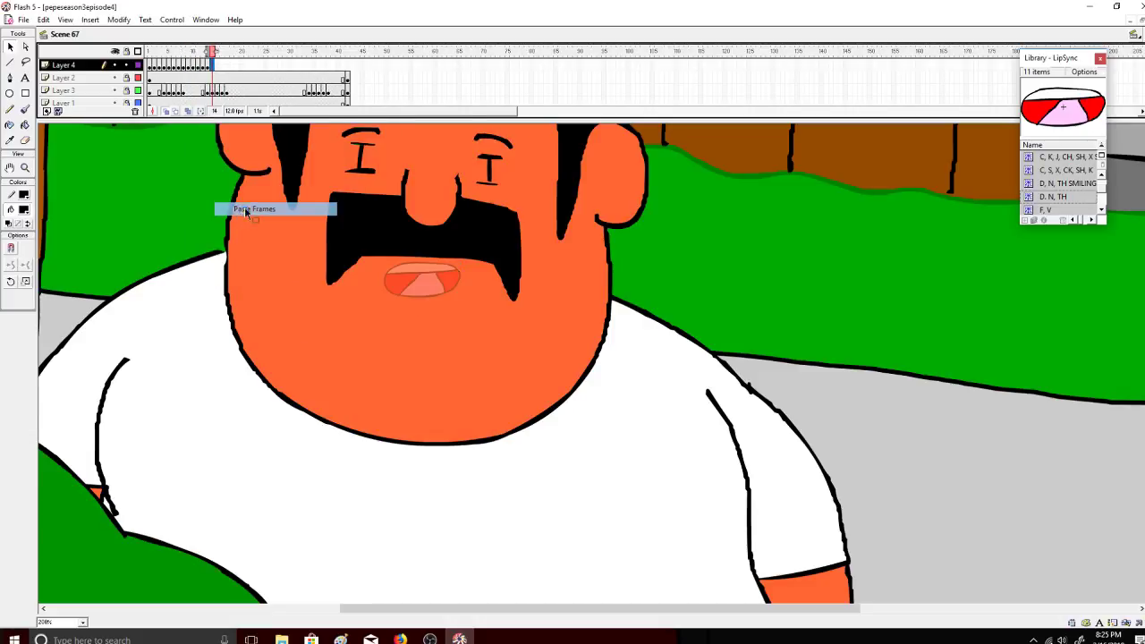
# Step: Find the round open mouth among the earlier Layer 4 keyframes, copy it from frame 8 and paste it into frame 15
pyautogui.rightClick(207, 67)
pyautogui.rightClick(199, 67)
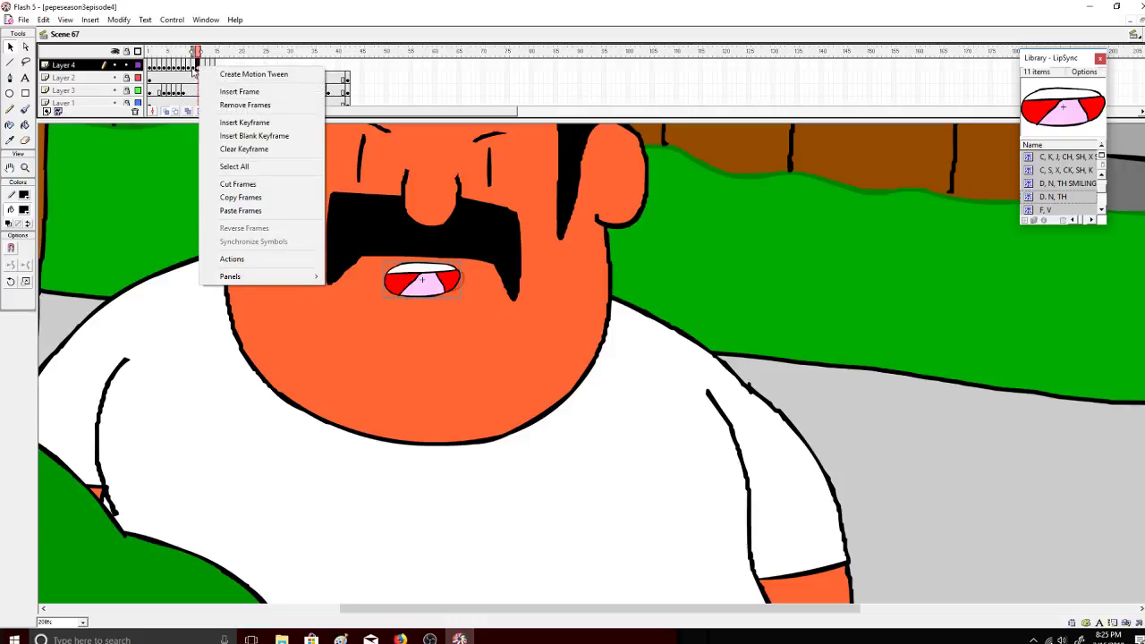
pyautogui.rightClick(192, 65)
pyautogui.rightClick(188, 65)
pyautogui.rightClick(179, 67)
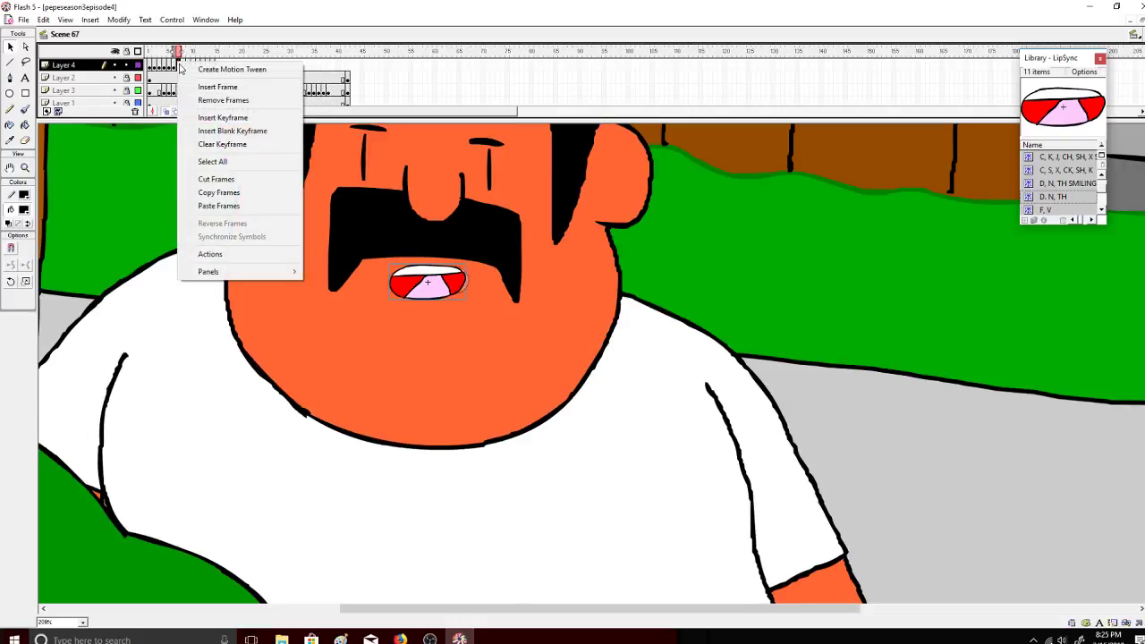
pyautogui.rightClick(181, 65)
pyautogui.click(183, 64)
pyautogui.rightClick(184, 68)
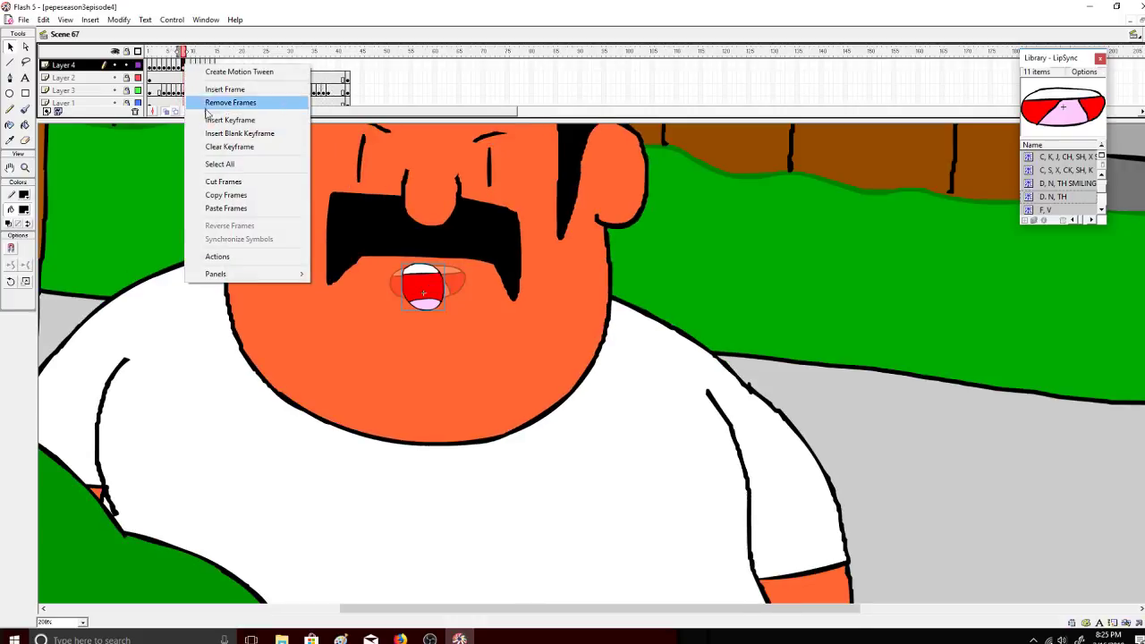
pyautogui.click(226, 195)
pyautogui.click(216, 65)
pyautogui.rightClick(218, 66)
pyautogui.click(226, 212)
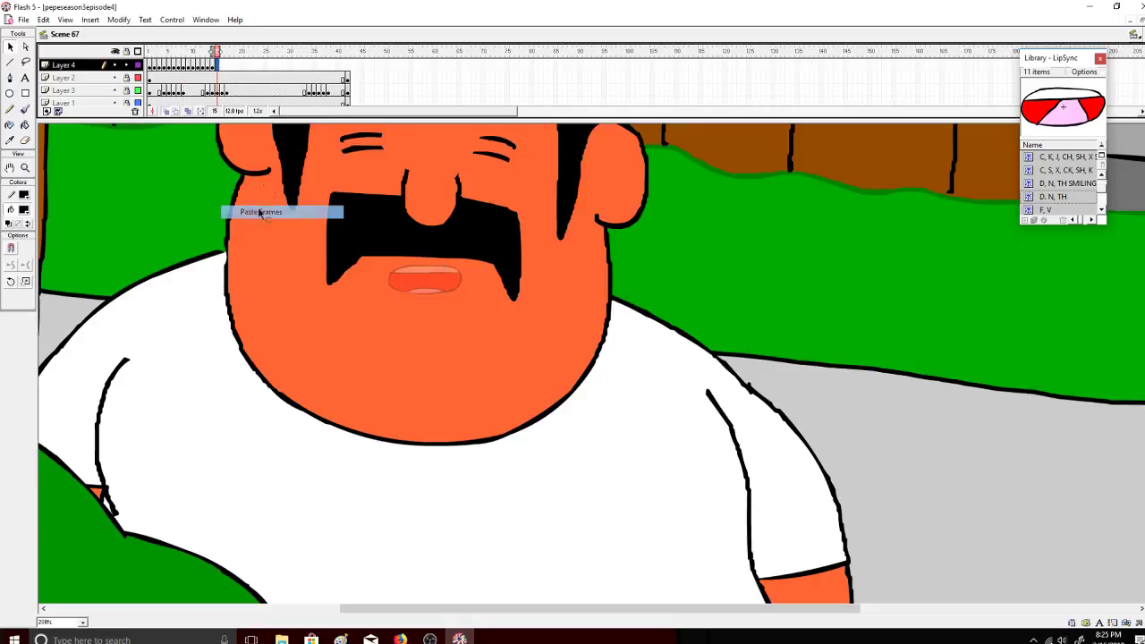
# Step: Copy the closed mouth from frame 1 of Layer 4 and paste it into frame 16
pyautogui.moveTo(218, 55); pyautogui.dragTo(146, 69)
pyautogui.rightClick(154, 70)
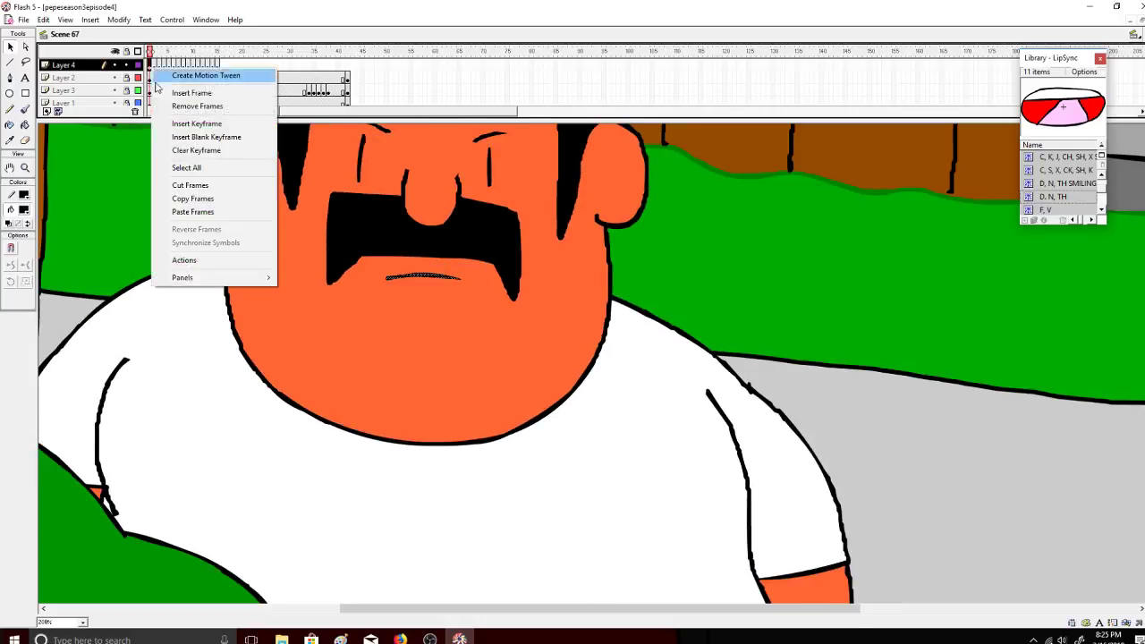
pyautogui.click(193, 196)
pyautogui.rightClick(222, 67)
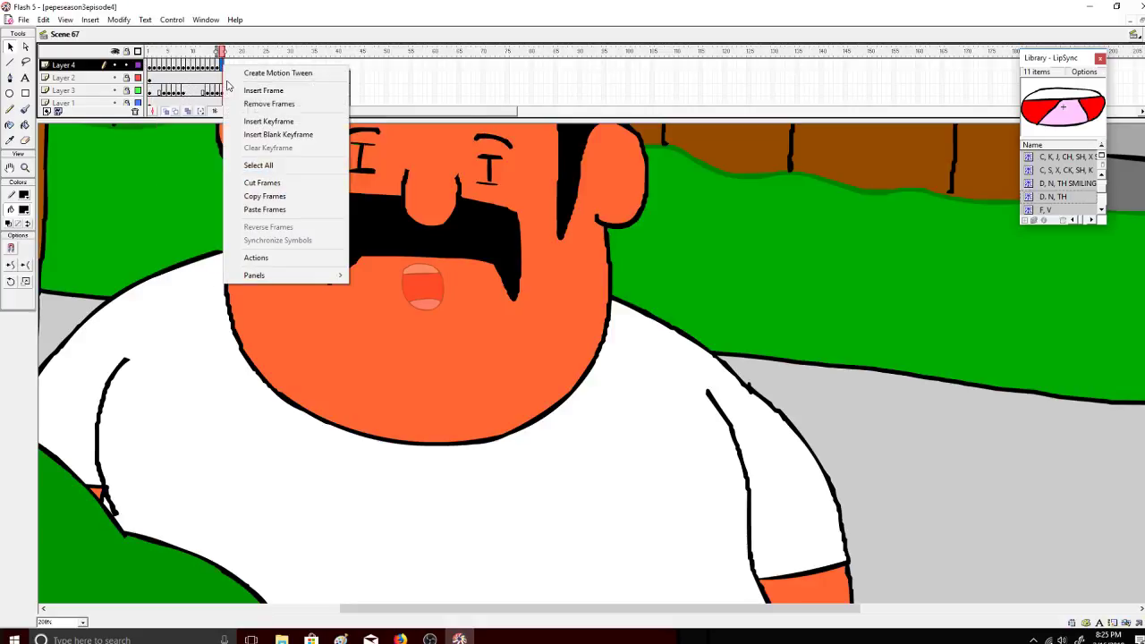
pyautogui.click(264, 210)
# Step: Extend Layer 4 to the scene's end and remove the frames after frame 24 from all layers
pyautogui.rightClick(347, 67)
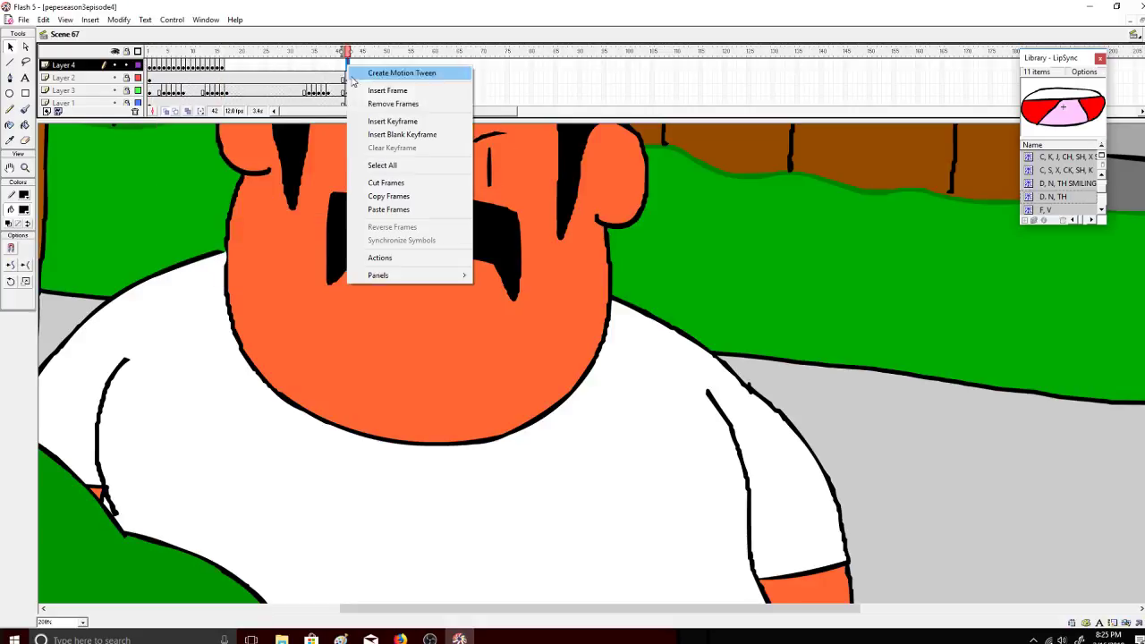
pyautogui.click(365, 119)
pyautogui.moveTo(362, 67); pyautogui.dragTo(265, 95)
pyautogui.rightClick(281, 79)
pyautogui.click(302, 122)
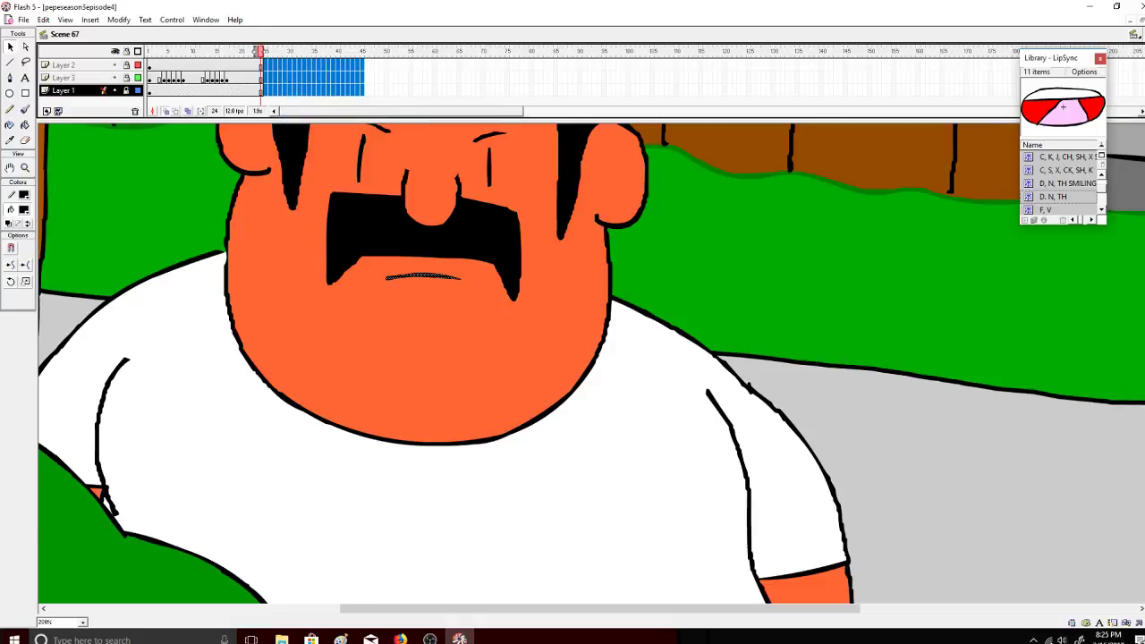
pyautogui.click(1142, 56)
# Step: Play the shortened scene twice from the first frame to check the lip-sync
pyautogui.moveTo(299, 52); pyautogui.dragTo(107, 55)
pyautogui.click(172, 20)
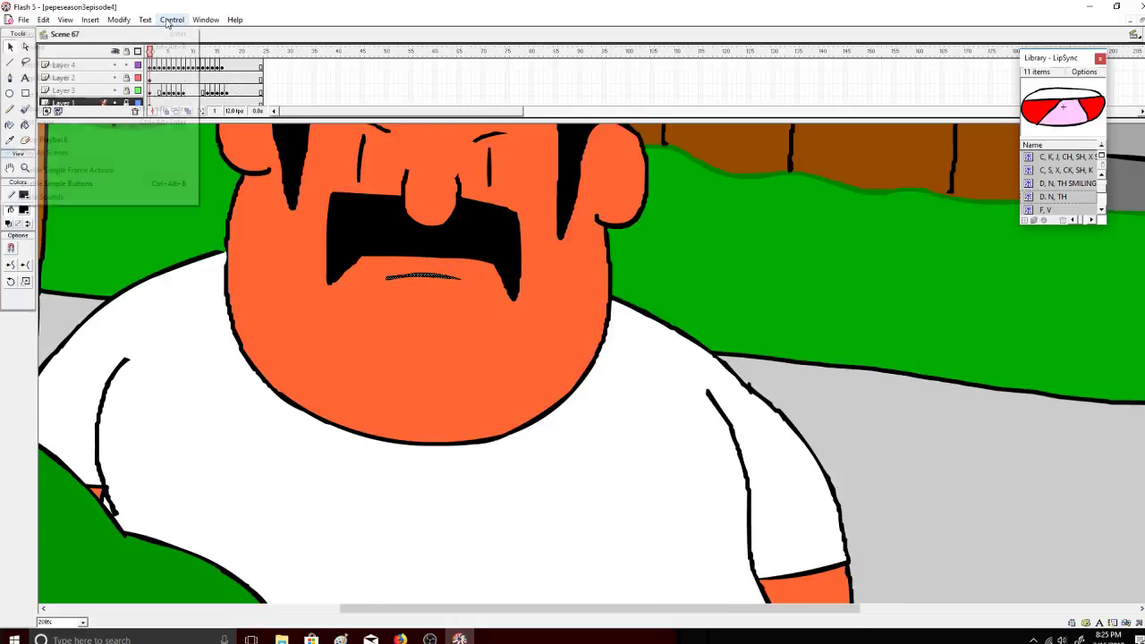
pyautogui.click(172, 35)
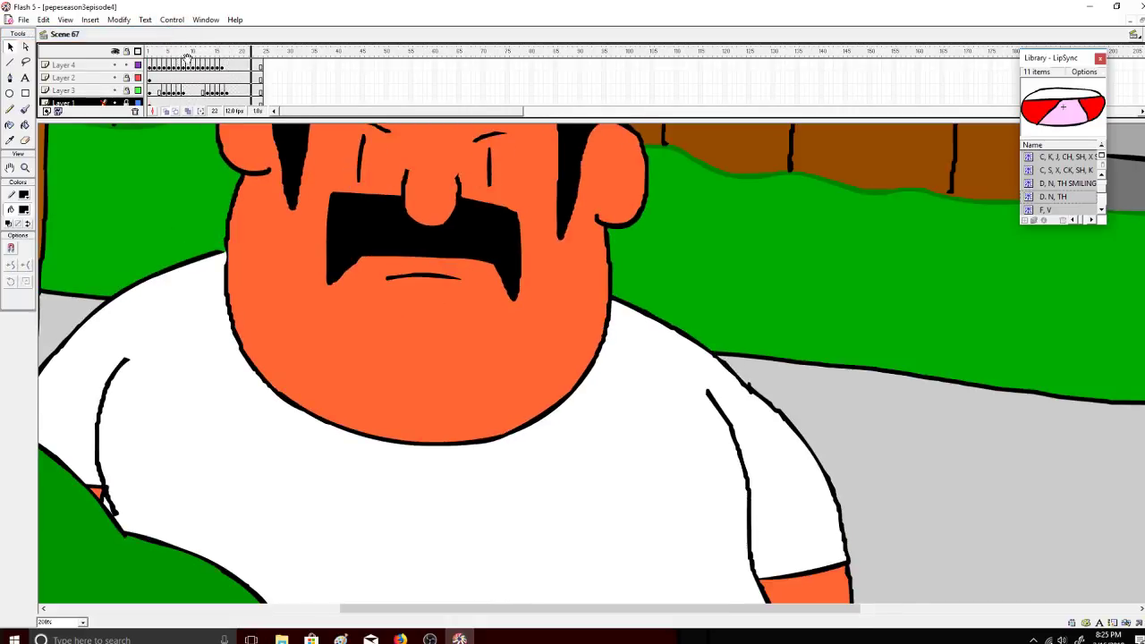
pyautogui.click(172, 19)
pyautogui.click(179, 34)
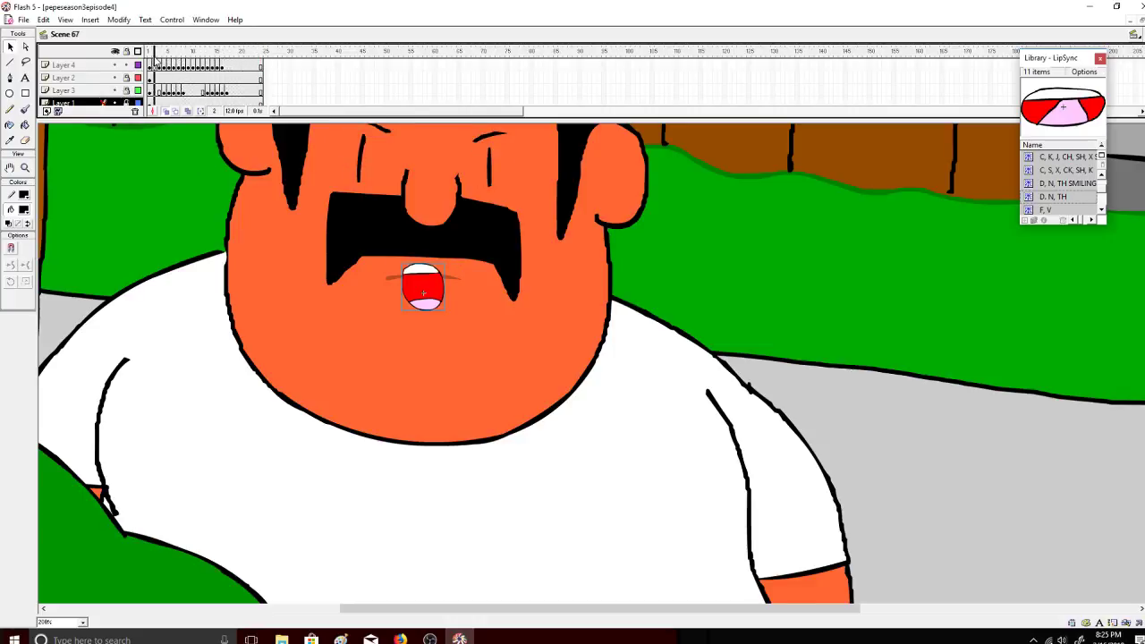
# Step: Shift the Layer 4 mouth keyframes from frame 2 onward three frames later so they start at frame 5
pyautogui.click(154, 66)
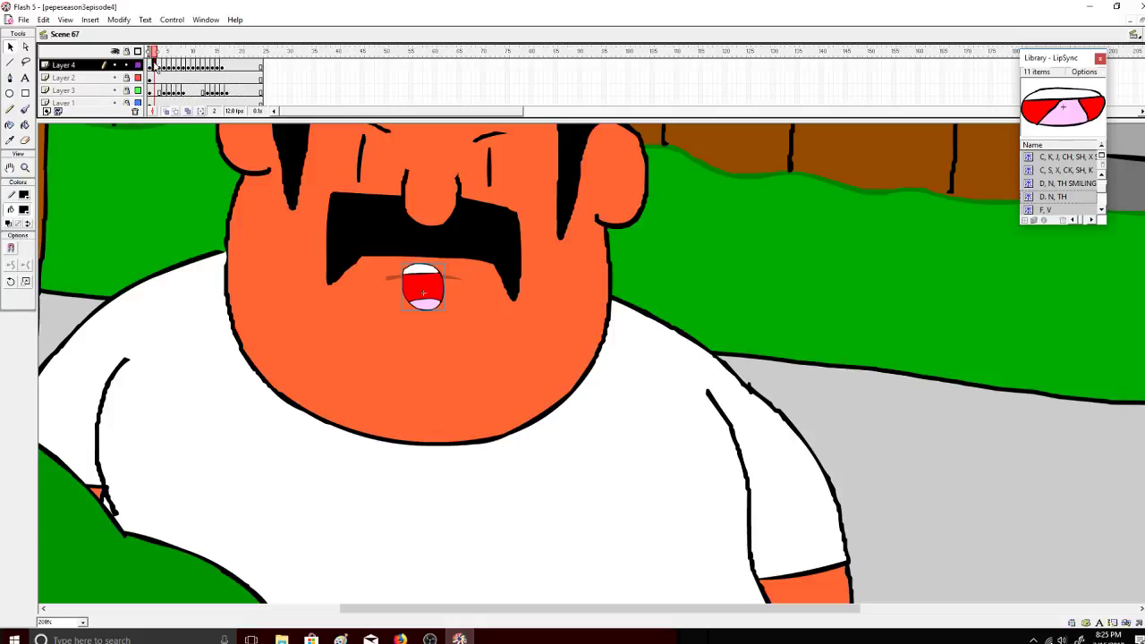
pyautogui.moveTo(153, 67); pyautogui.dragTo(179, 58)
pyautogui.click(152, 65)
pyautogui.rightClick(183, 69)
pyautogui.click(191, 62)
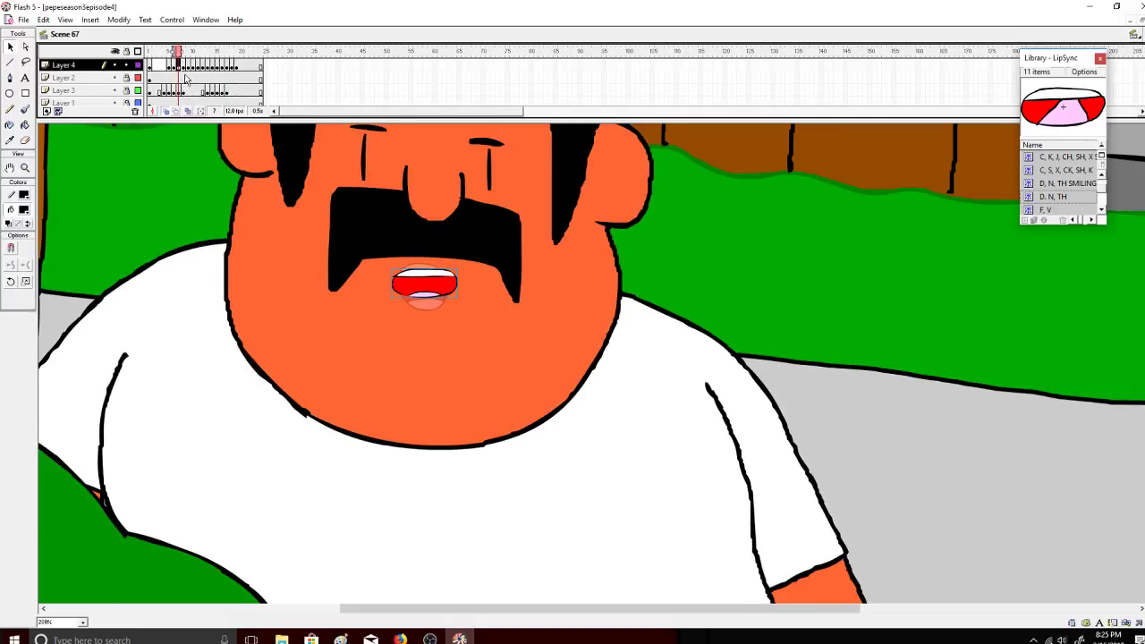
# Step: Copy the mouths from frames 7 and 8 of Layer 4 into frames 2 and 3, and nudge frame 3's mouth slightly down
pyautogui.rightClick(179, 64)
pyautogui.click(223, 197)
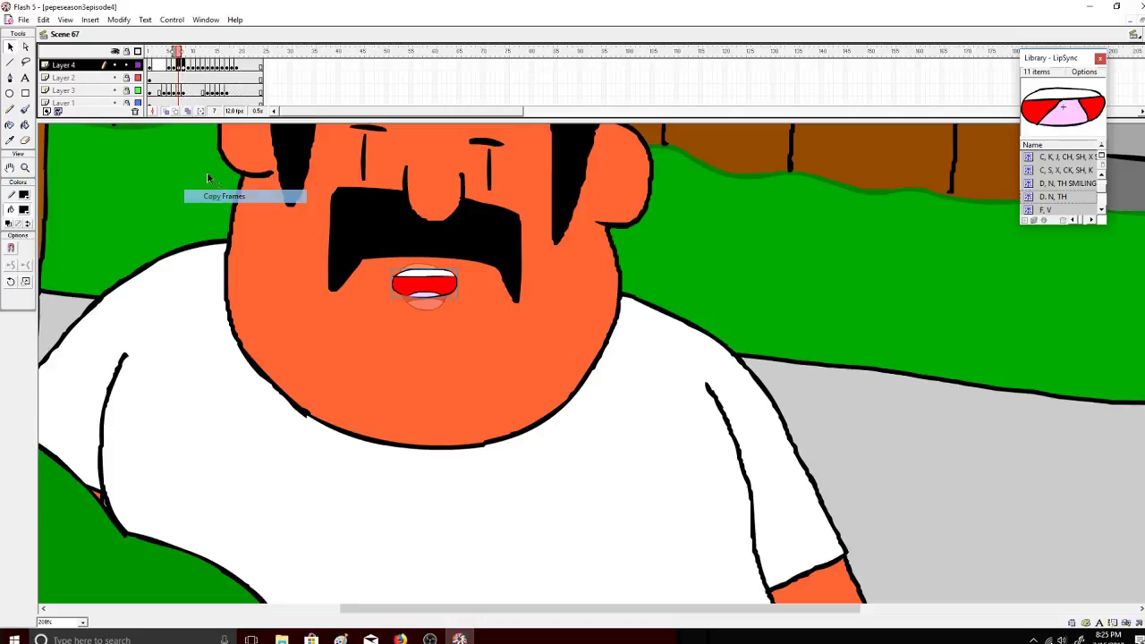
pyautogui.rightClick(154, 65)
pyautogui.click(195, 209)
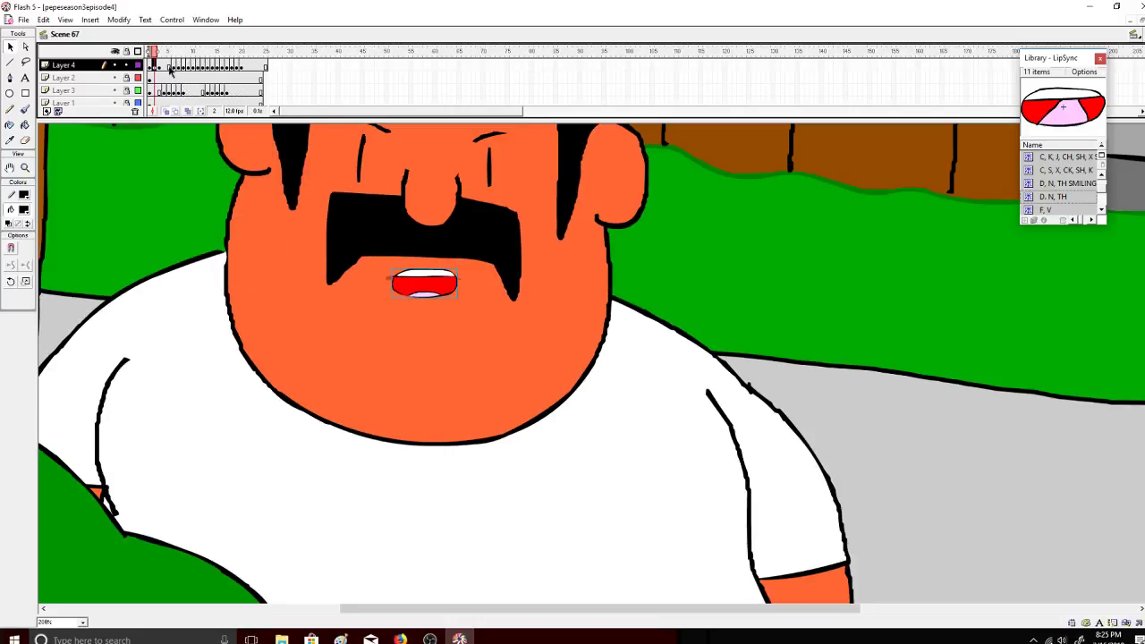
pyautogui.moveTo(161, 57)
pyautogui.mouseDown()
pyautogui.moveTo(149, 57)
pyautogui.moveTo(160, 57)
pyautogui.mouseUp()
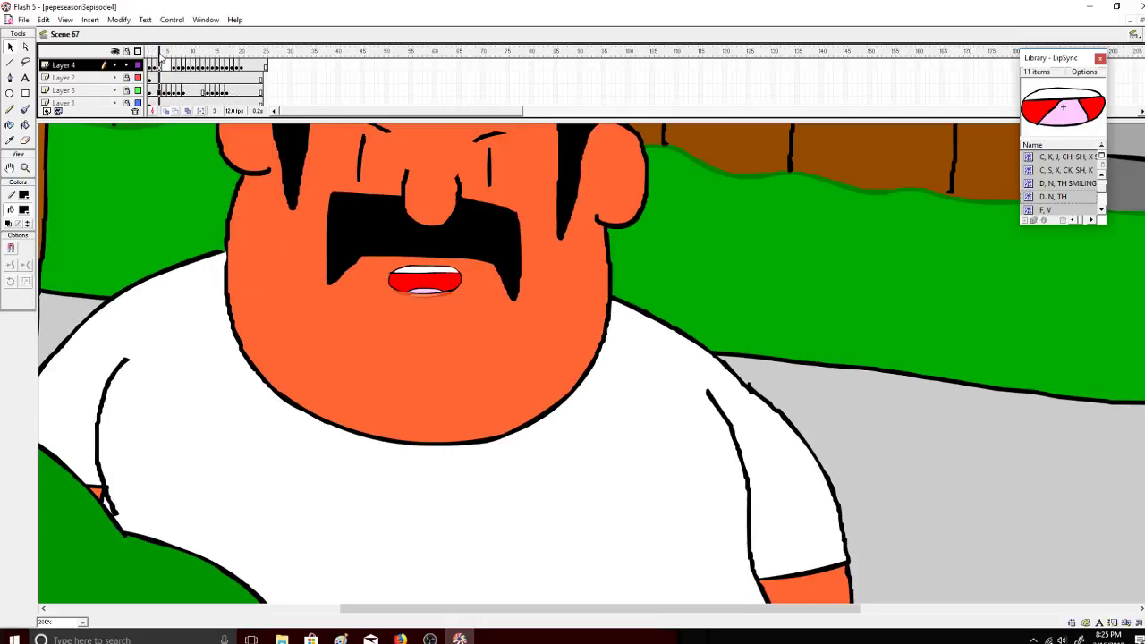
pyautogui.moveTo(416, 285); pyautogui.dragTo(417, 287)
# Step: Copy the tongue mouth from frame 11 of Layer 4 into frame 4 and trim the layer back to frame 24
pyautogui.moveTo(190, 52); pyautogui.dragTo(197, 54)
pyautogui.rightClick(200, 76)
pyautogui.click(225, 185)
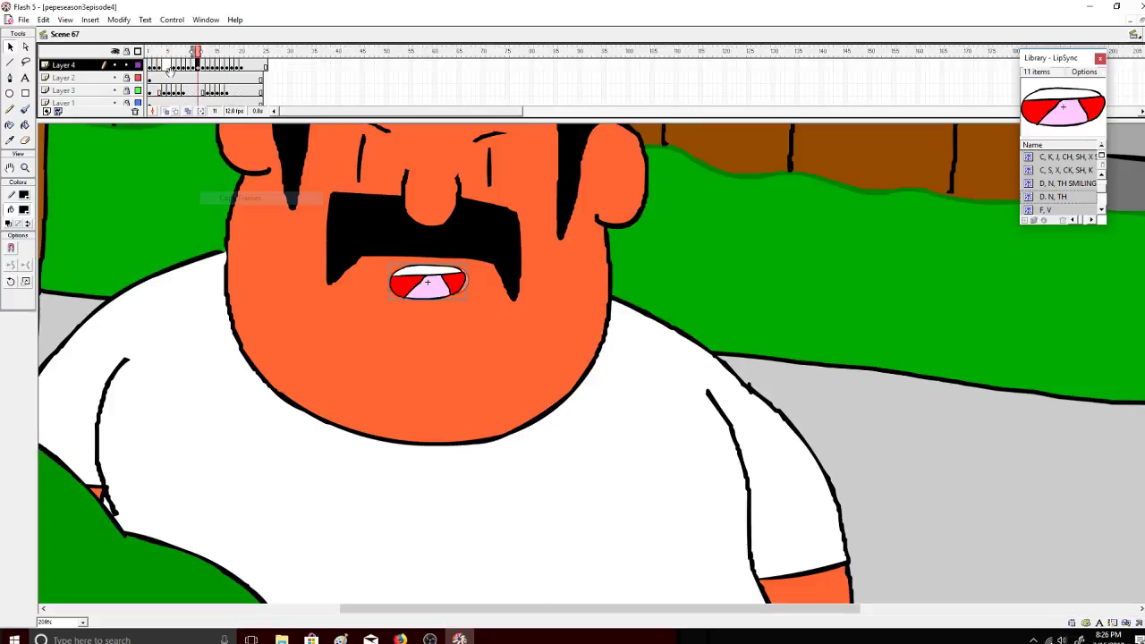
pyautogui.rightClick(166, 68)
pyautogui.click(201, 208)
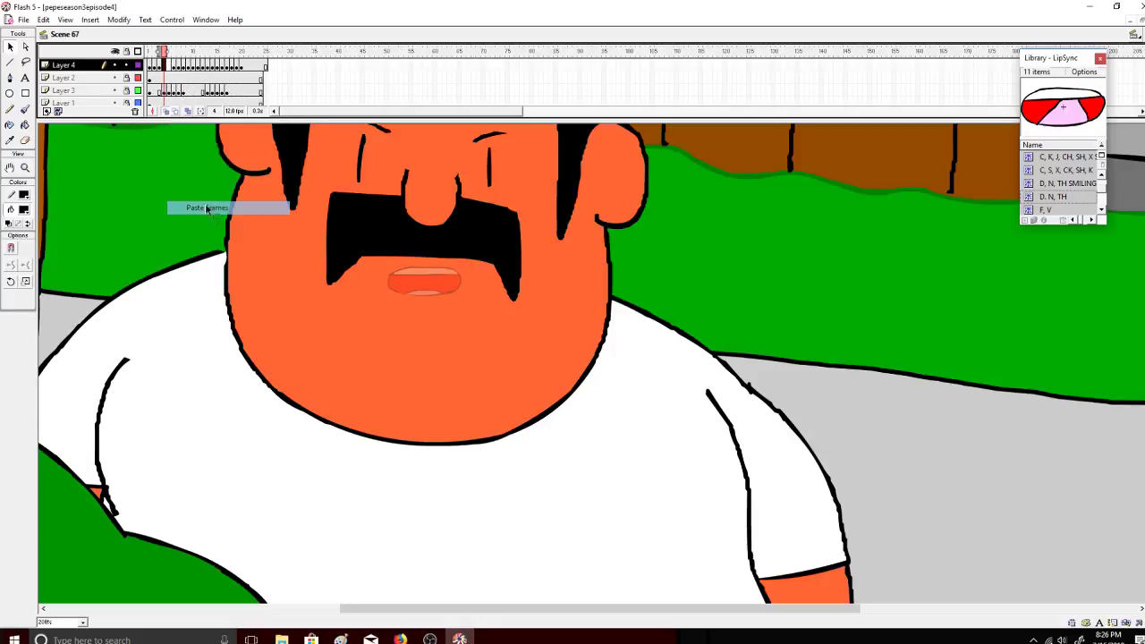
pyautogui.click(263, 68)
pyautogui.moveTo(261, 53); pyautogui.dragTo(173, 65)
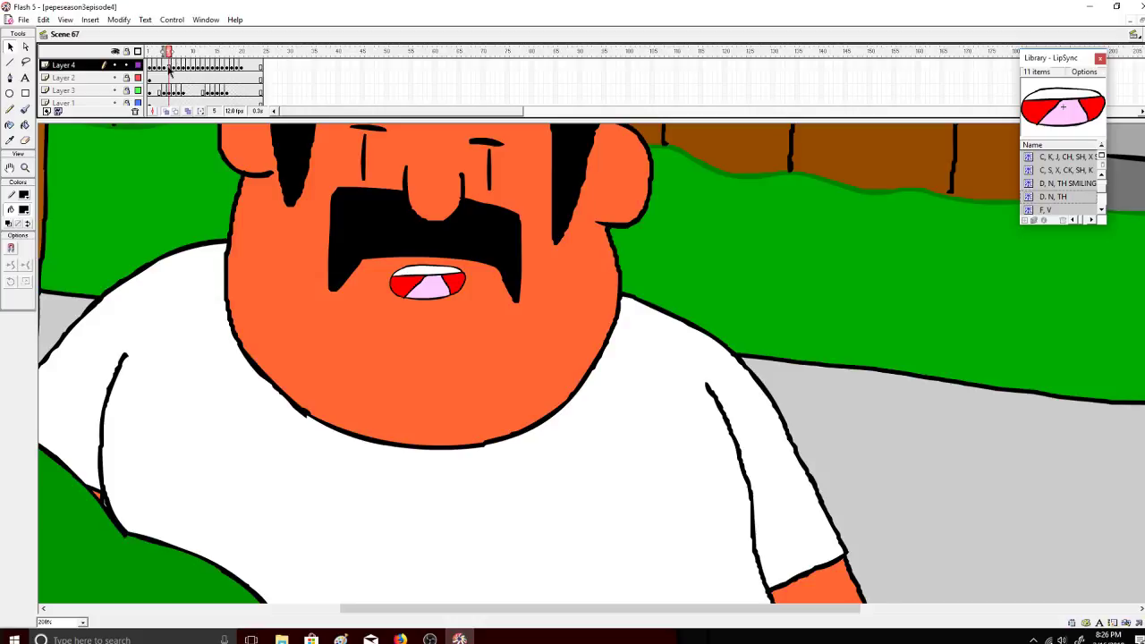
# Step: Copy the tongue mouth from frame 4 of Layer 4 and paste it into frame 5
pyautogui.rightClick(167, 68)
pyautogui.click(174, 67)
pyautogui.rightClick(177, 67)
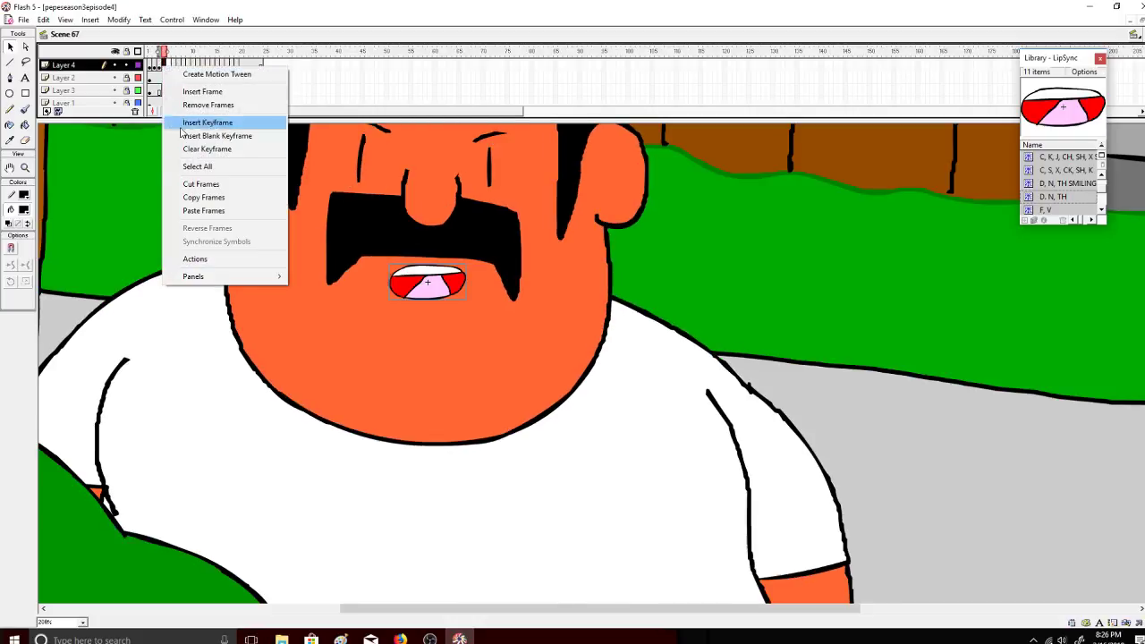
pyautogui.click(204, 197)
pyautogui.click(169, 67)
pyautogui.rightClick(170, 67)
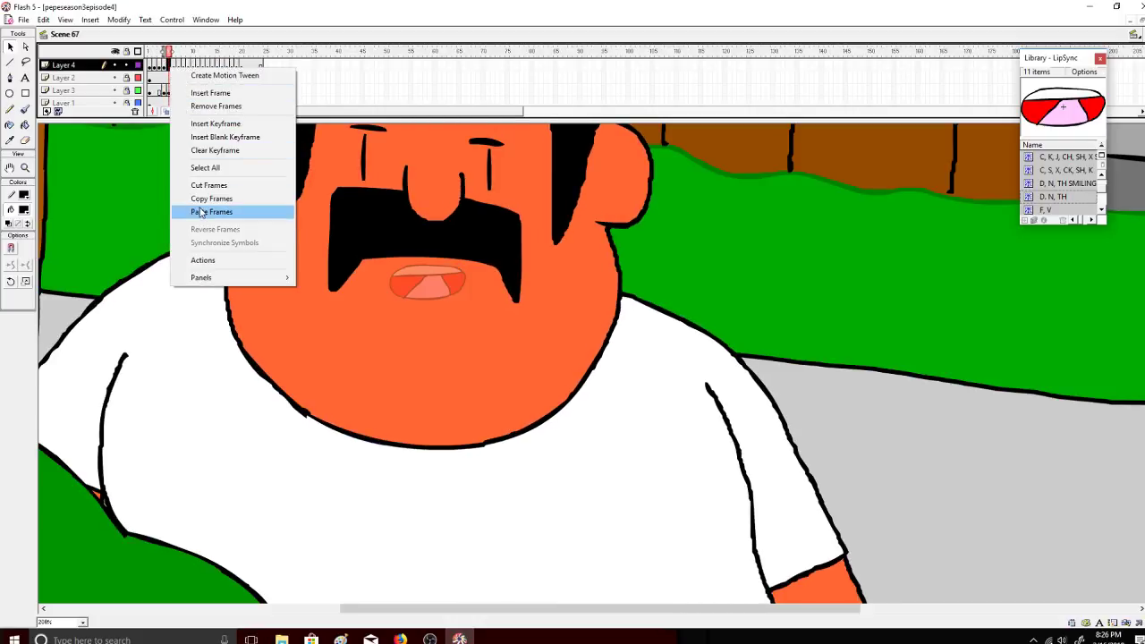
pyautogui.click(204, 209)
# Step: Scale the tongue mouth in frame 5 slightly wider on both sides
pyautogui.click(26, 282)
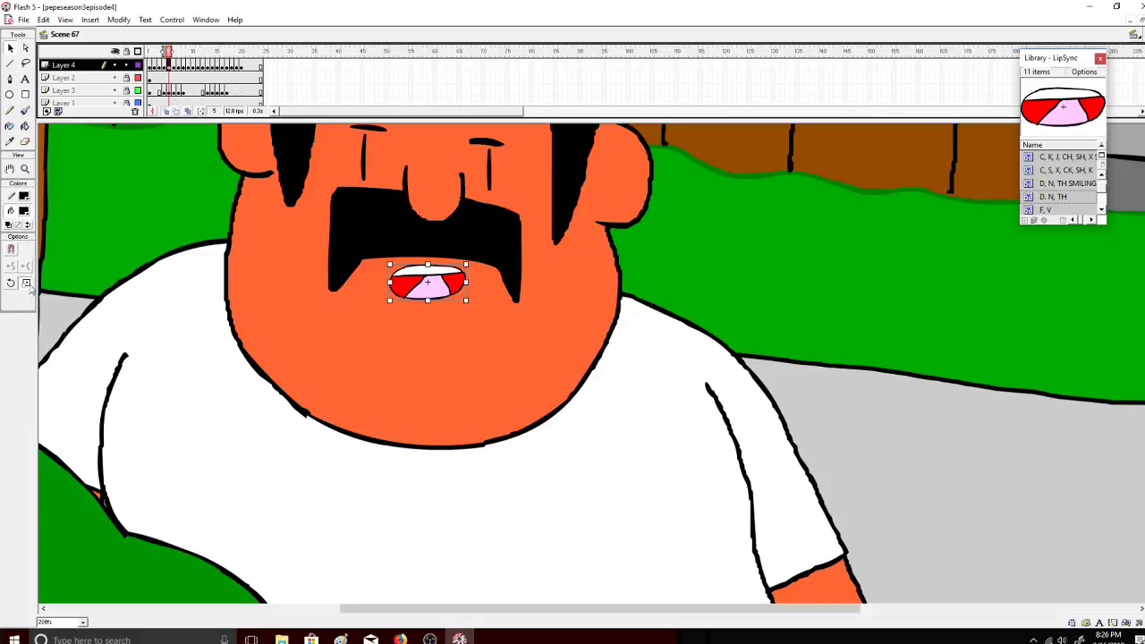
pyautogui.moveTo(466, 283); pyautogui.dragTo(468, 283)
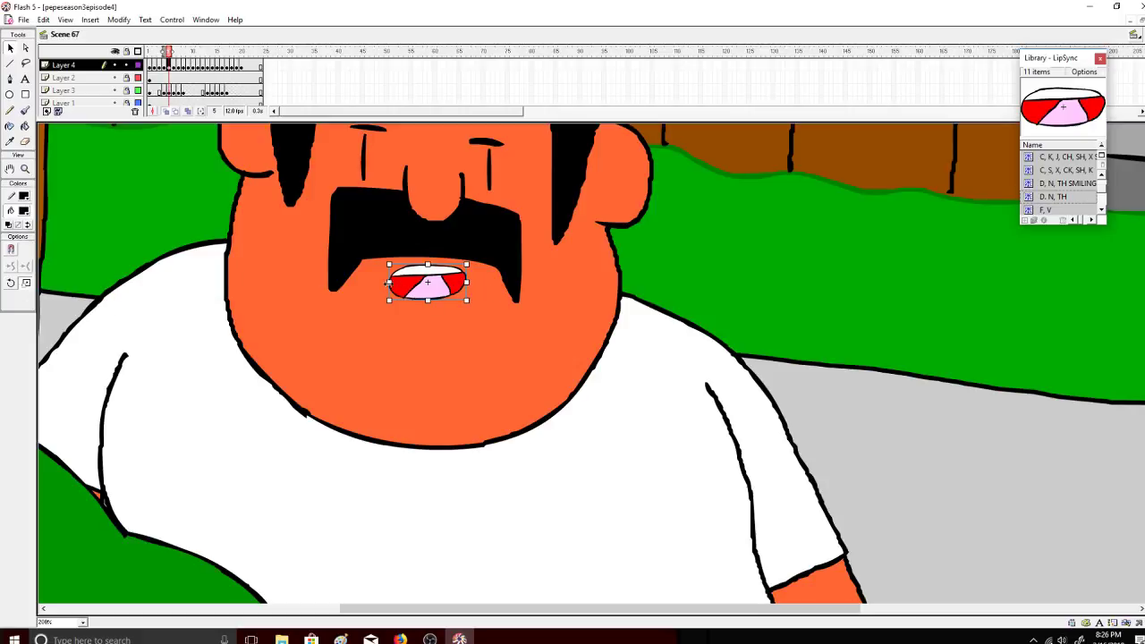
pyautogui.moveTo(389, 283); pyautogui.dragTo(386, 283)
# Step: Play the scene from frame 1 to review the added mouth shapes, and rewind it
pyautogui.moveTo(169, 52); pyautogui.dragTo(139, 50)
pyautogui.click(171, 20)
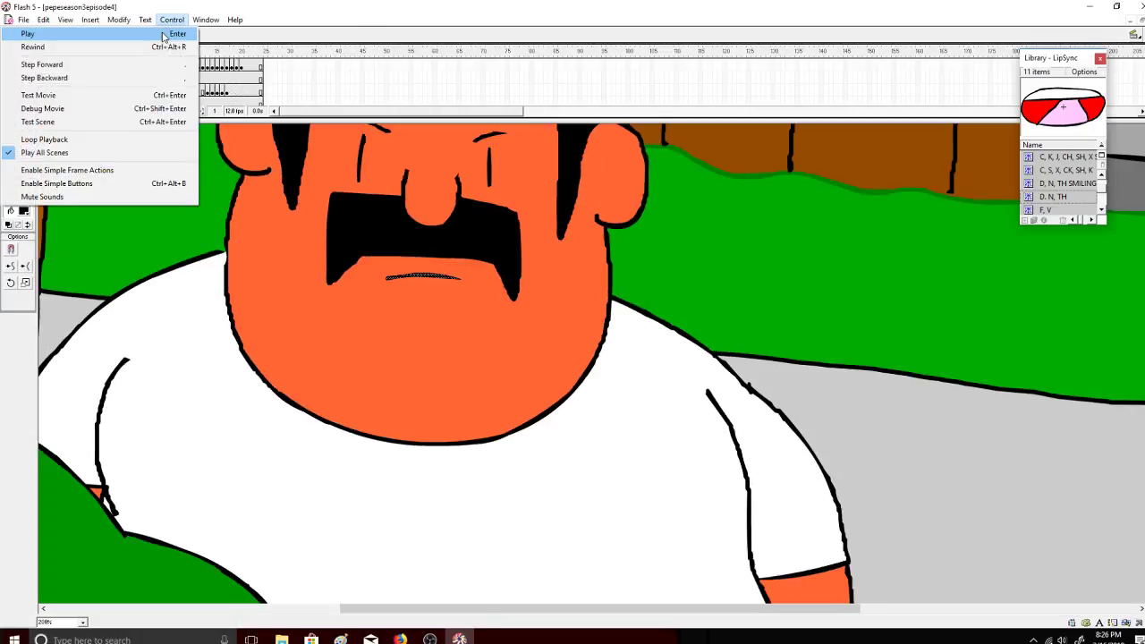
pyautogui.click(164, 34)
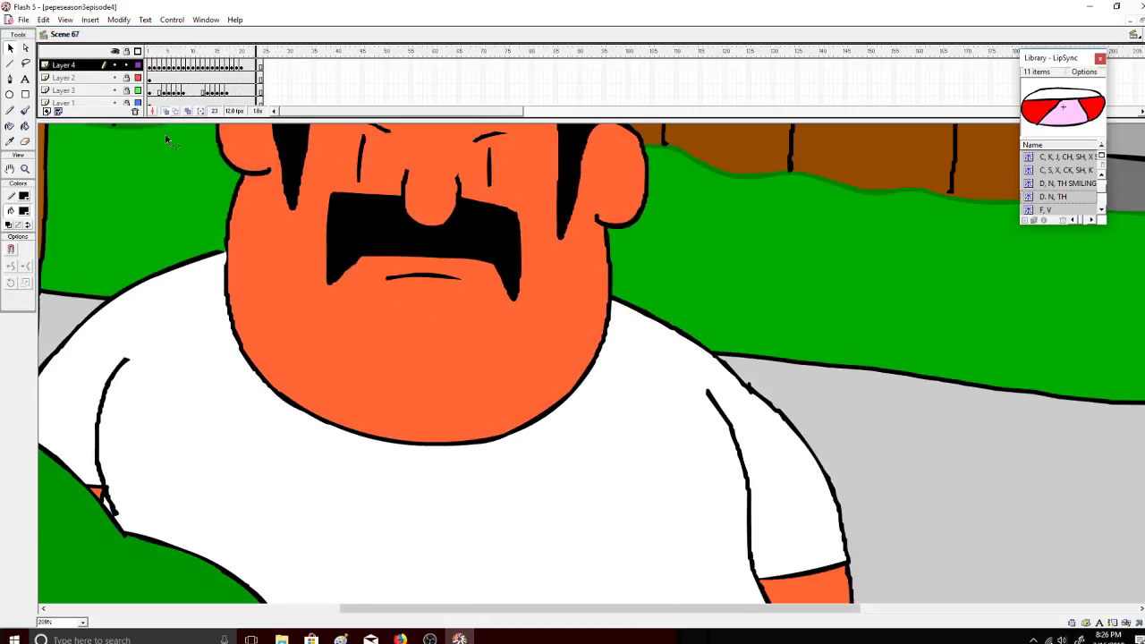
pyautogui.moveTo(183, 55); pyautogui.dragTo(141, 57)
pyautogui.click(107, 70)
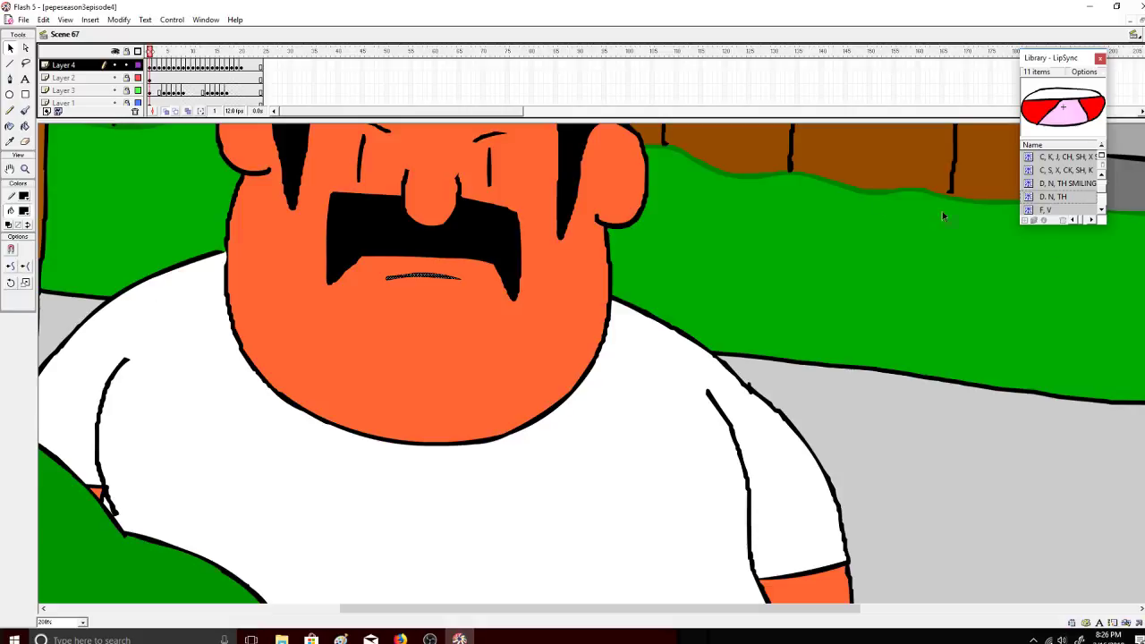
# Step: Shift Layer 4's mouth keyframes from frame 2 onward to start at frame 6, and paste frame 1's closed mouth into frame 2
pyautogui.moveTo(1141, 356); pyautogui.dragTo(1133, 327)
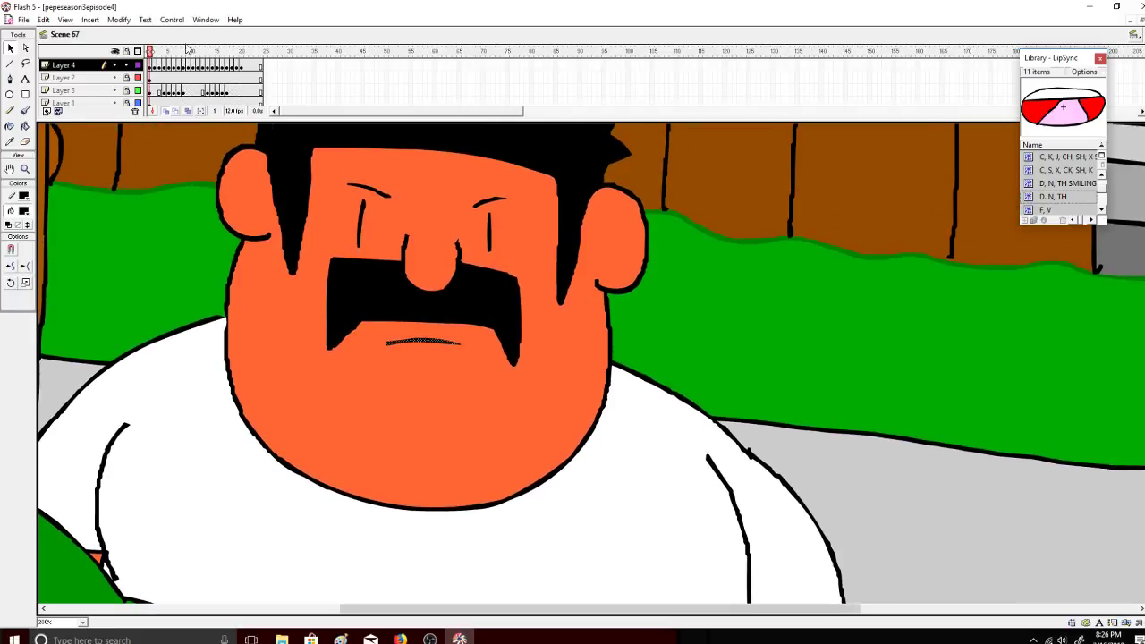
pyautogui.click(150, 51)
pyautogui.click(156, 51)
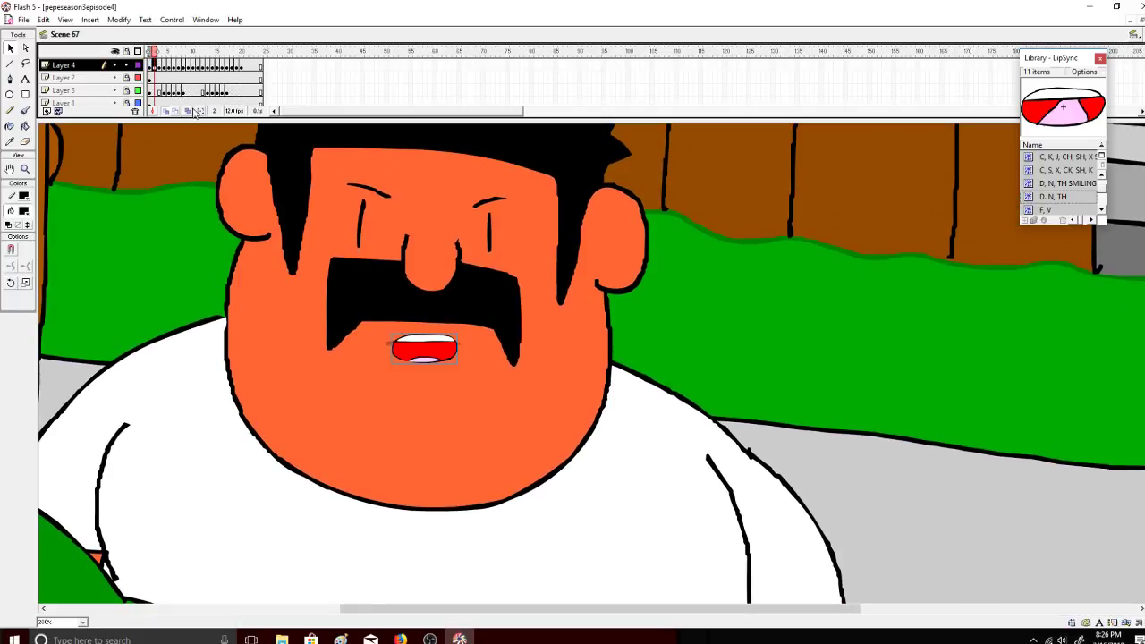
pyautogui.moveTo(150, 65); pyautogui.dragTo(196, 68)
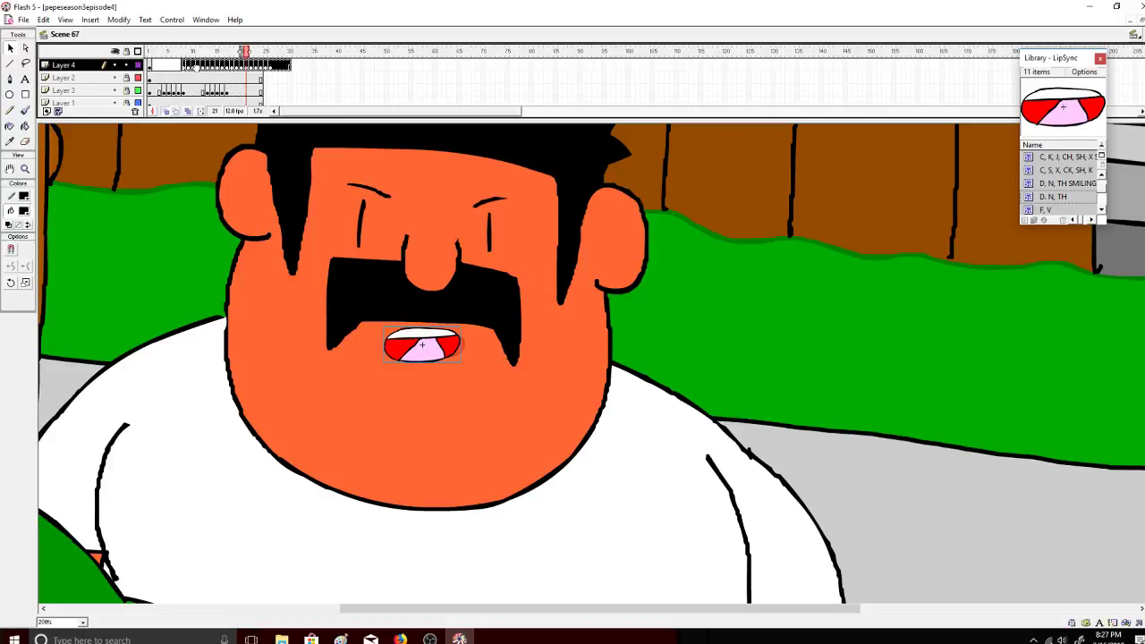
pyautogui.rightClick(152, 68)
pyautogui.click(192, 198)
pyautogui.rightClick(158, 66)
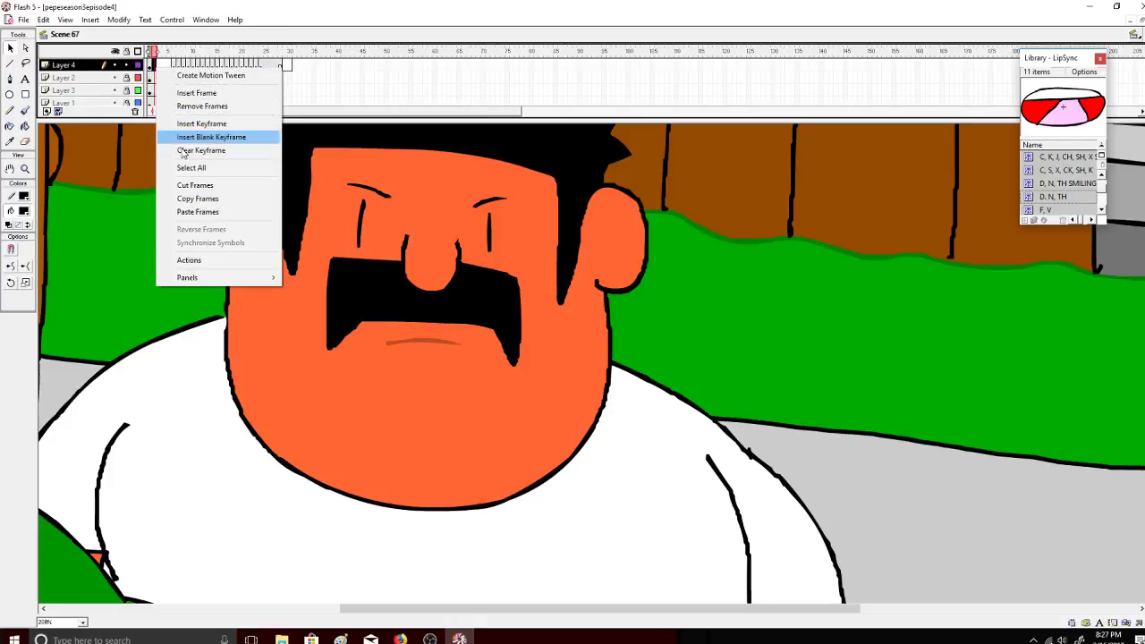
pyautogui.click(192, 212)
# Step: Extend all layers of the scene to frame 30 and return to the first frame
pyautogui.moveTo(294, 67); pyautogui.dragTo(289, 102)
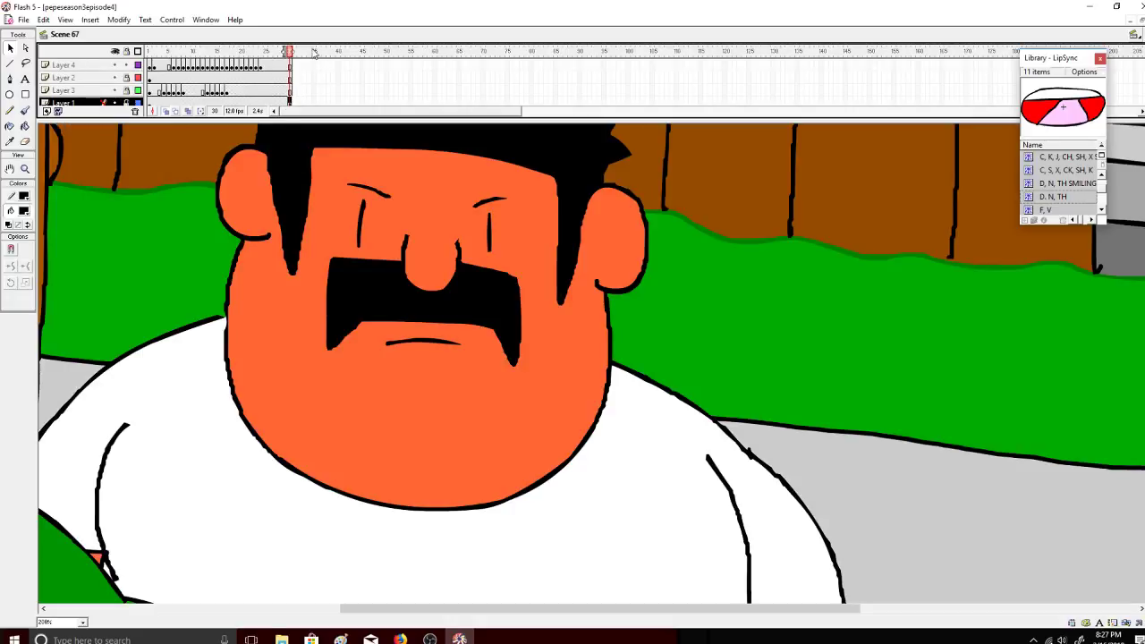
pyautogui.moveTo(289, 51); pyautogui.dragTo(140, 52)
pyautogui.click(150, 54)
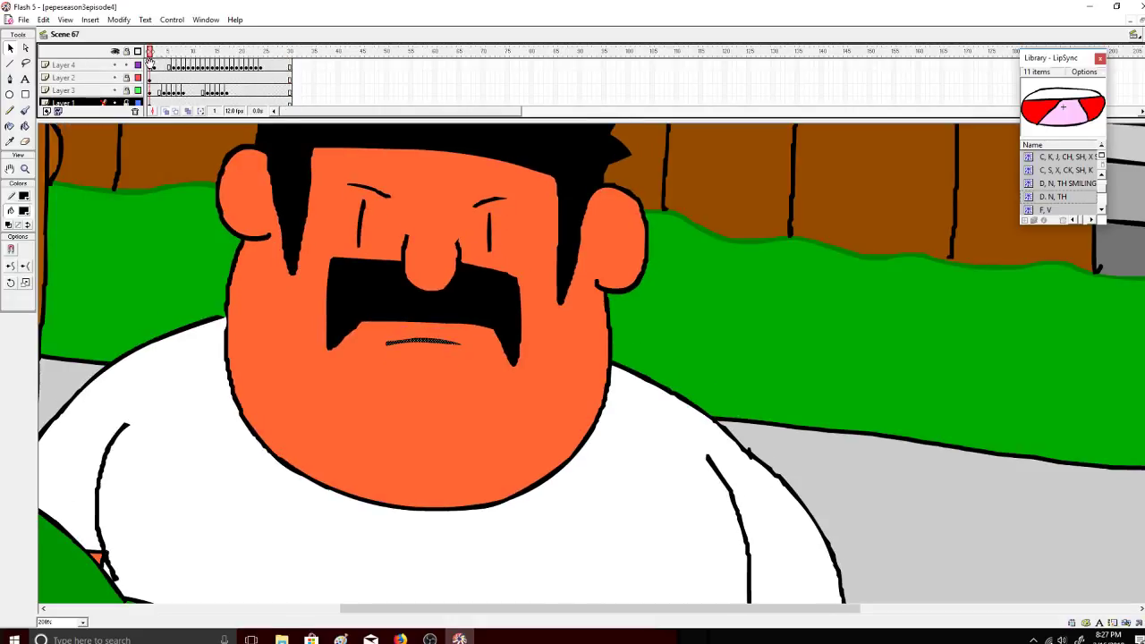
# Step: With Layer 4 locked, unlock Layer 3 and copy the character drawing from its frame 1 into frame 3
pyautogui.click(127, 78)
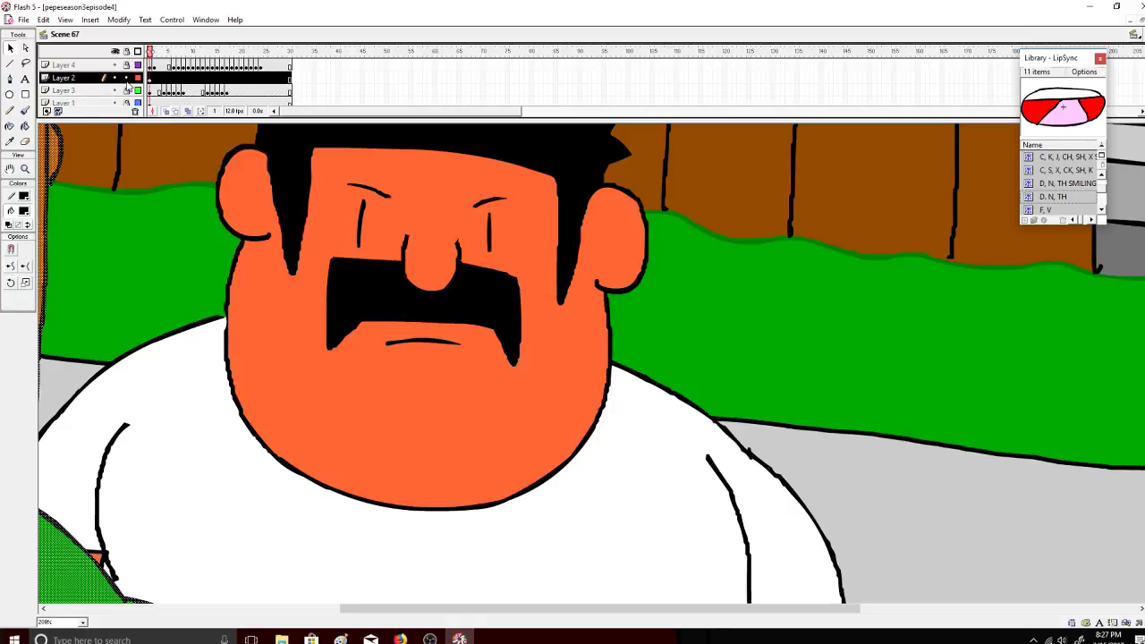
pyautogui.click(127, 90)
pyautogui.moveTo(149, 53); pyautogui.dragTo(160, 55)
pyautogui.click(165, 53)
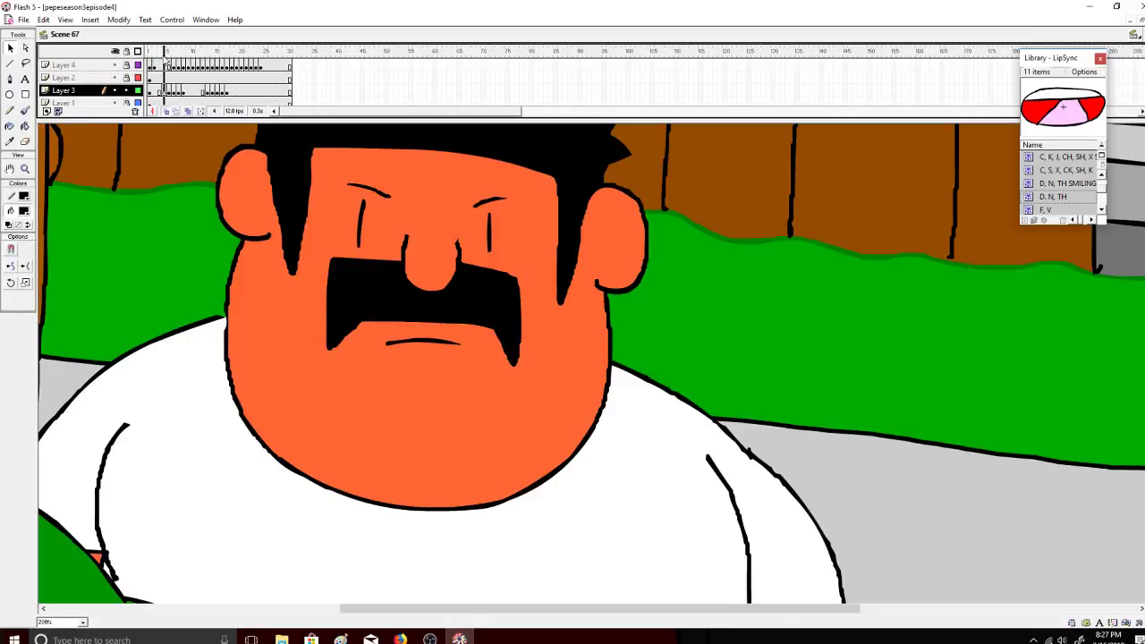
pyautogui.click(156, 54)
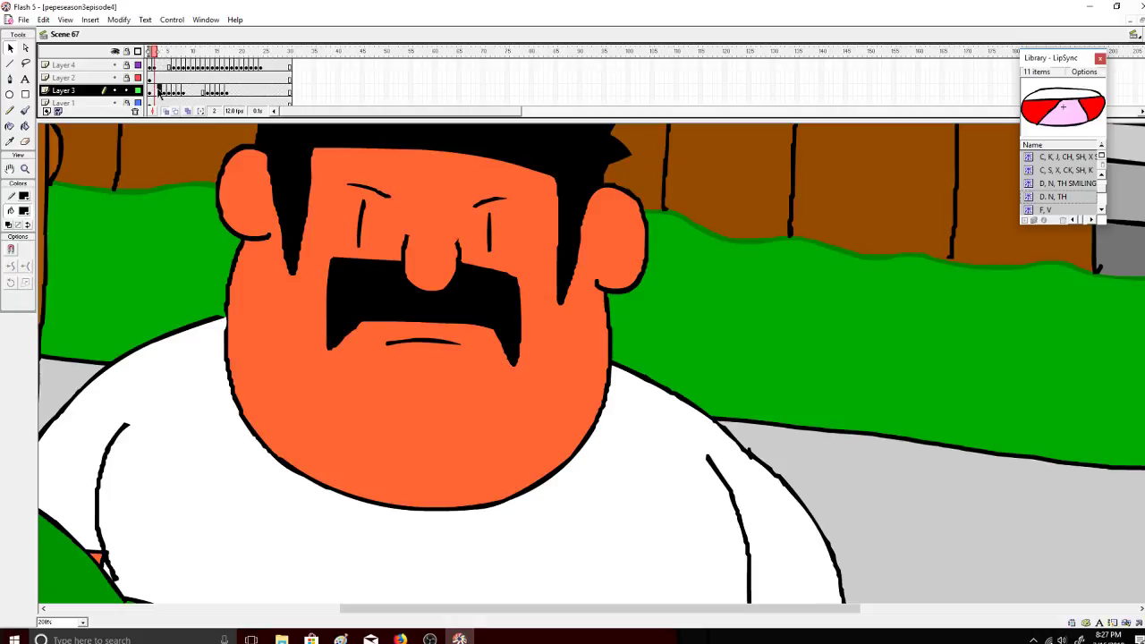
pyautogui.moveTo(160, 91); pyautogui.dragTo(157, 90)
pyautogui.rightClick(152, 90)
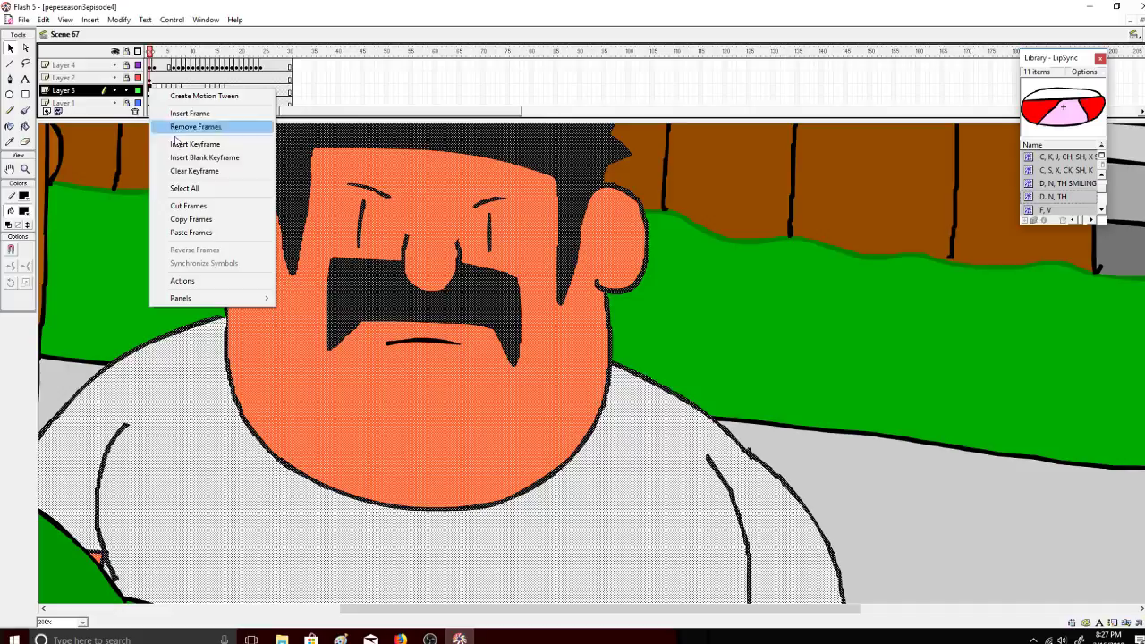
pyautogui.click(202, 221)
pyautogui.rightClick(158, 90)
pyautogui.click(202, 235)
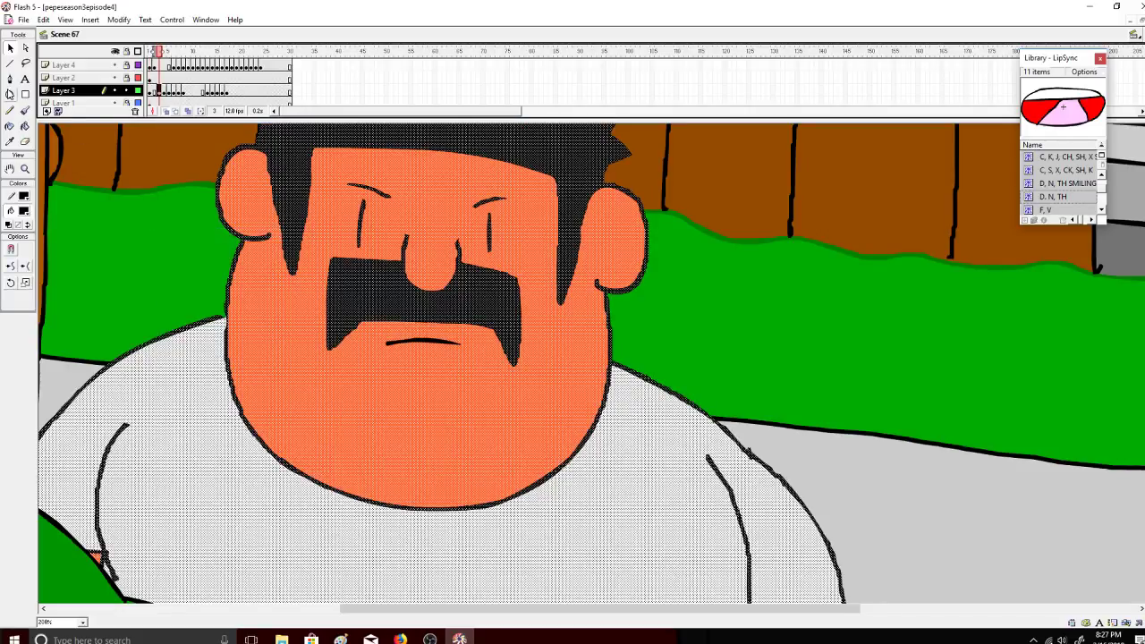
# Step: Erase both of the character's eyebrows on frame 3 of Layer 3 with the largest round eraser
pyautogui.click(25, 48)
pyautogui.click(26, 141)
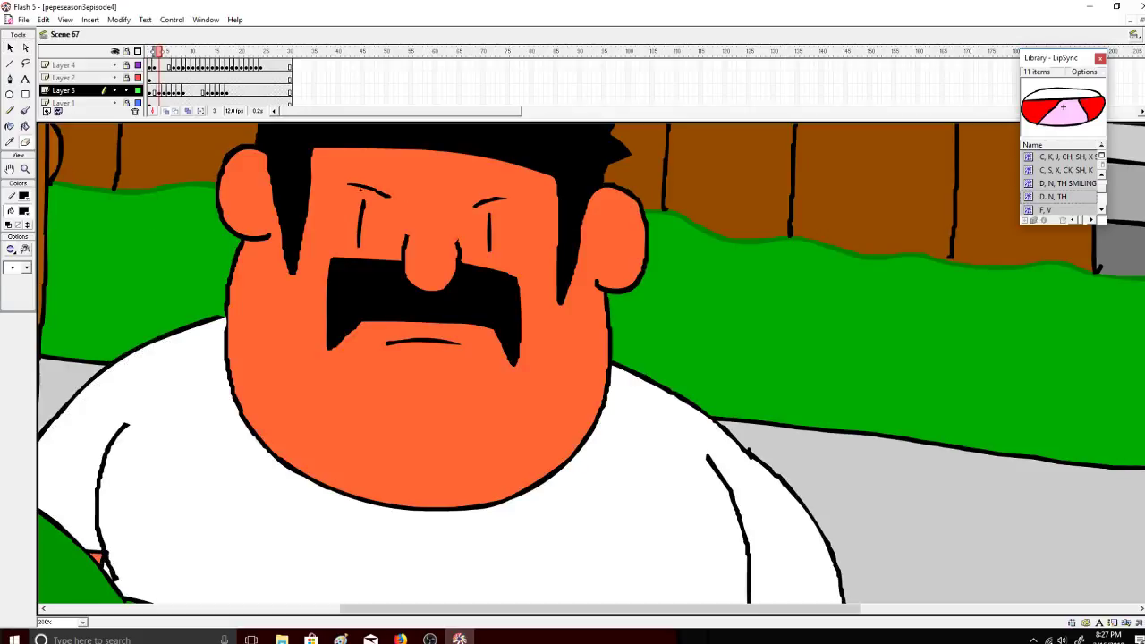
pyautogui.click(26, 267)
pyautogui.click(12, 297)
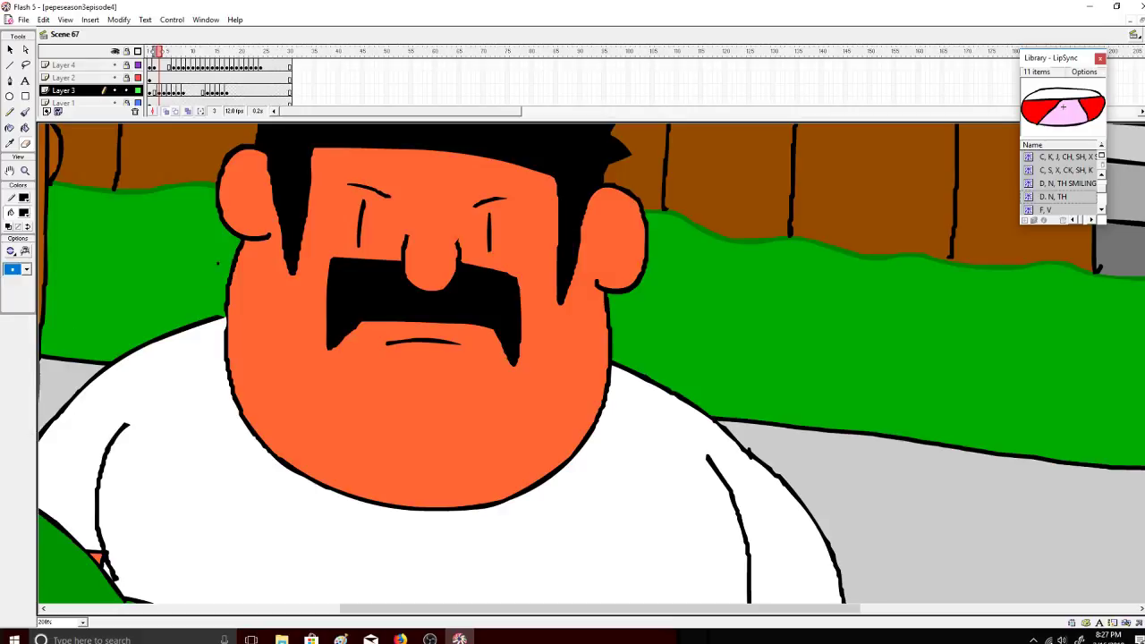
pyautogui.click(27, 269)
pyautogui.click(21, 332)
pyautogui.click(26, 270)
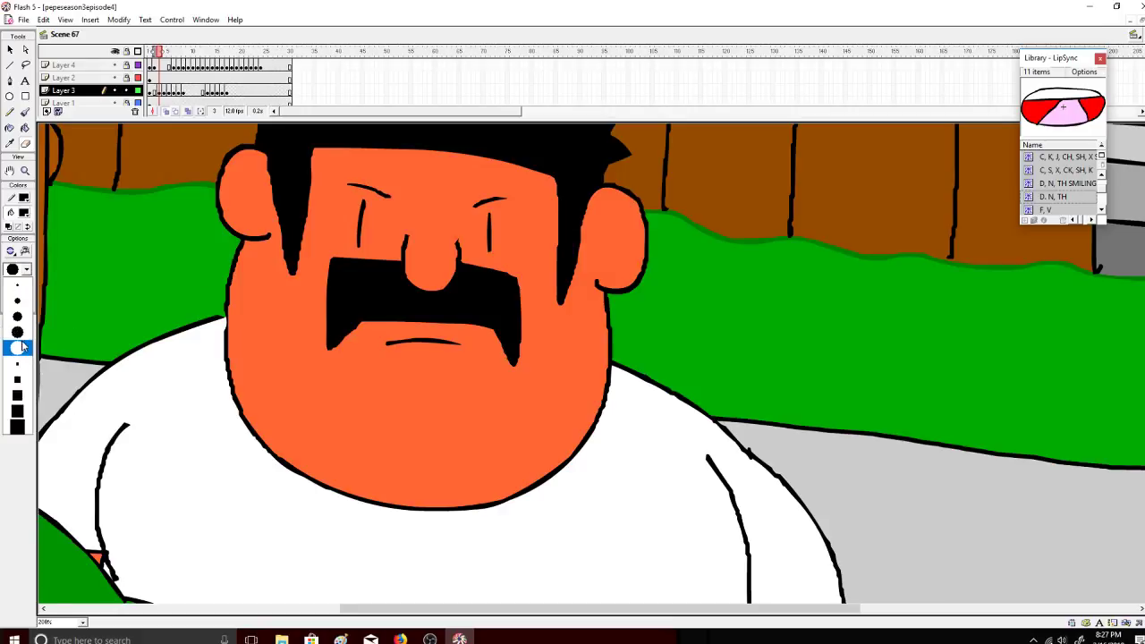
pyautogui.click(20, 347)
pyautogui.moveTo(348, 178); pyautogui.dragTo(399, 195)
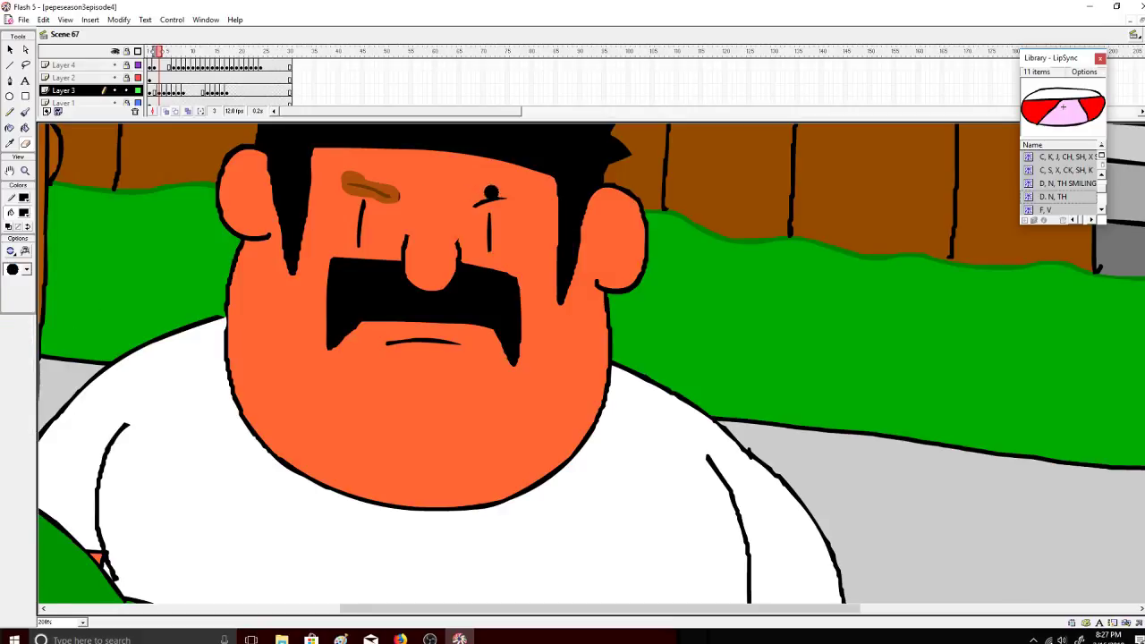
pyautogui.moveTo(483, 192)
pyautogui.mouseDown()
pyautogui.moveTo(470, 202)
pyautogui.moveTo(519, 197)
pyautogui.mouseUp()
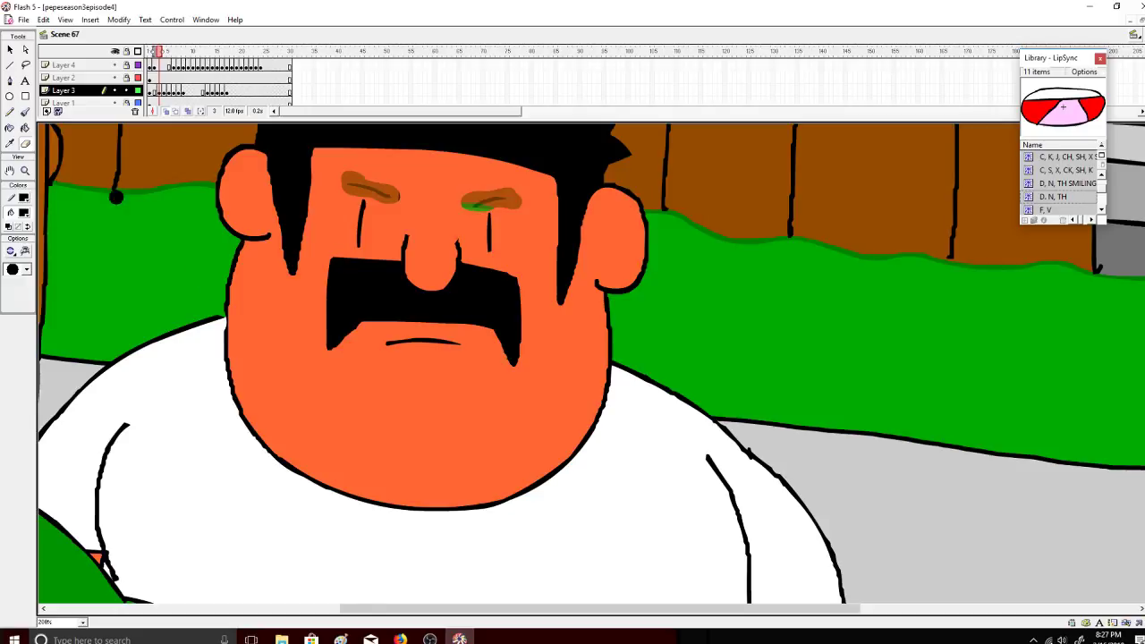
# Step: Switch to the Brush with a small round tip for redrawing the eyebrows
pyautogui.click(24, 112)
pyautogui.click(26, 269)
pyautogui.click(20, 299)
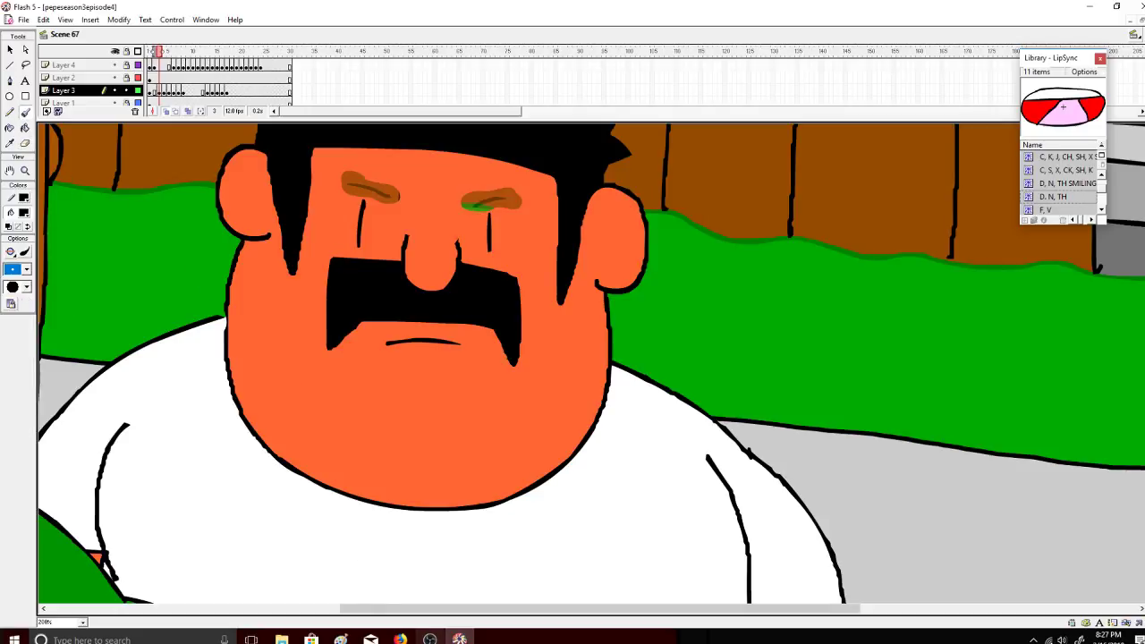
# Step: Switch to the browser, skip to the next song on the Pandora station, and return to Flash
pyautogui.click(400, 638)
pyautogui.click(72, 16)
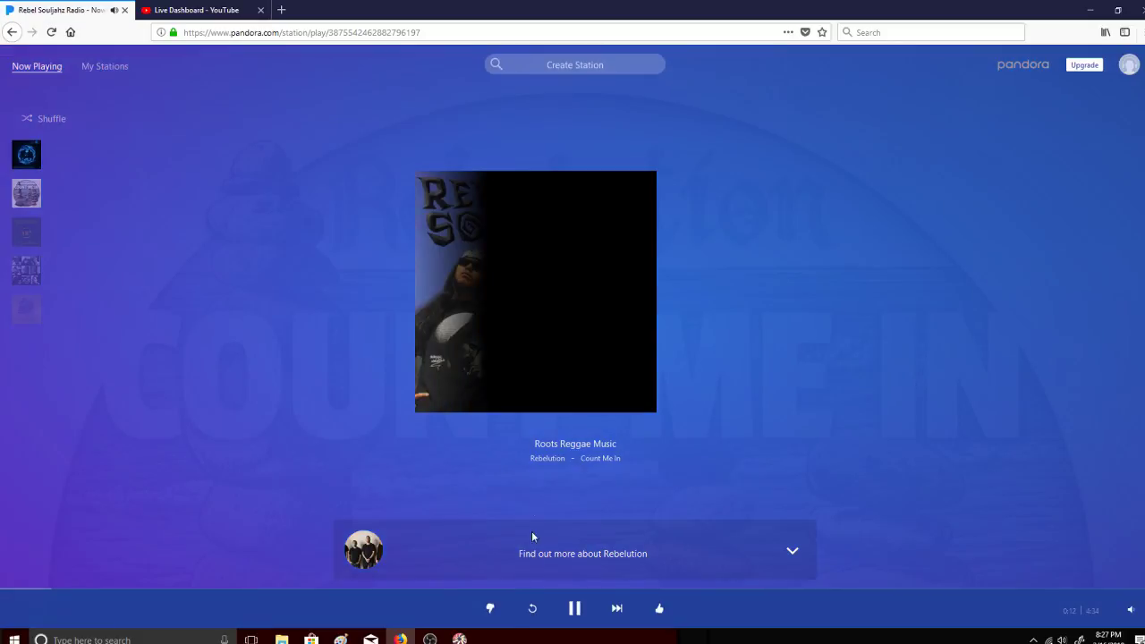
pyautogui.click(617, 608)
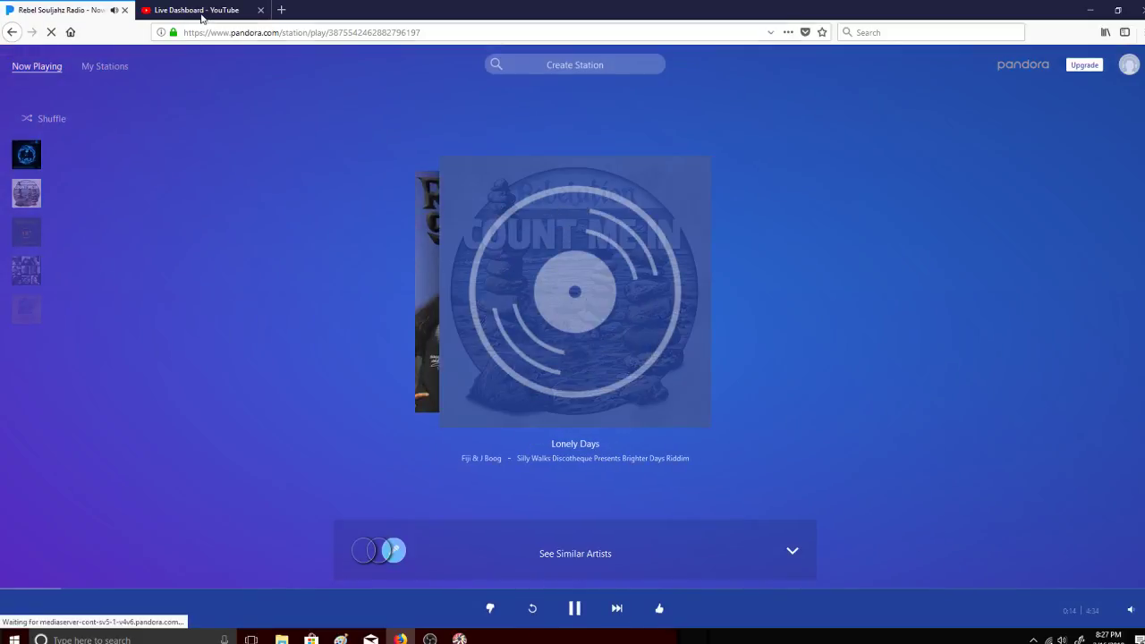
pyautogui.hotkey('ctrl', 'Tab')
pyautogui.hotkey('alt', 'Tab')
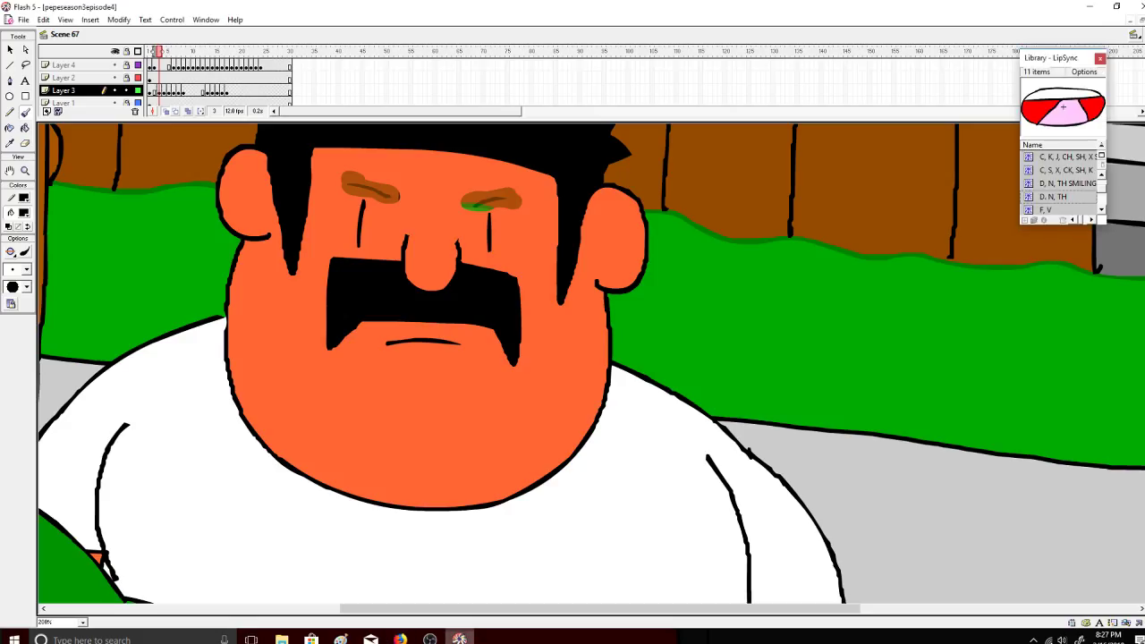
# Step: Check the stream preview and chat on the YouTube live dashboard in the browser, and return to Flash
pyautogui.hotkey('alt', 'Tab')
pyautogui.hotkey('ctrl', 'shift', 'Tab')
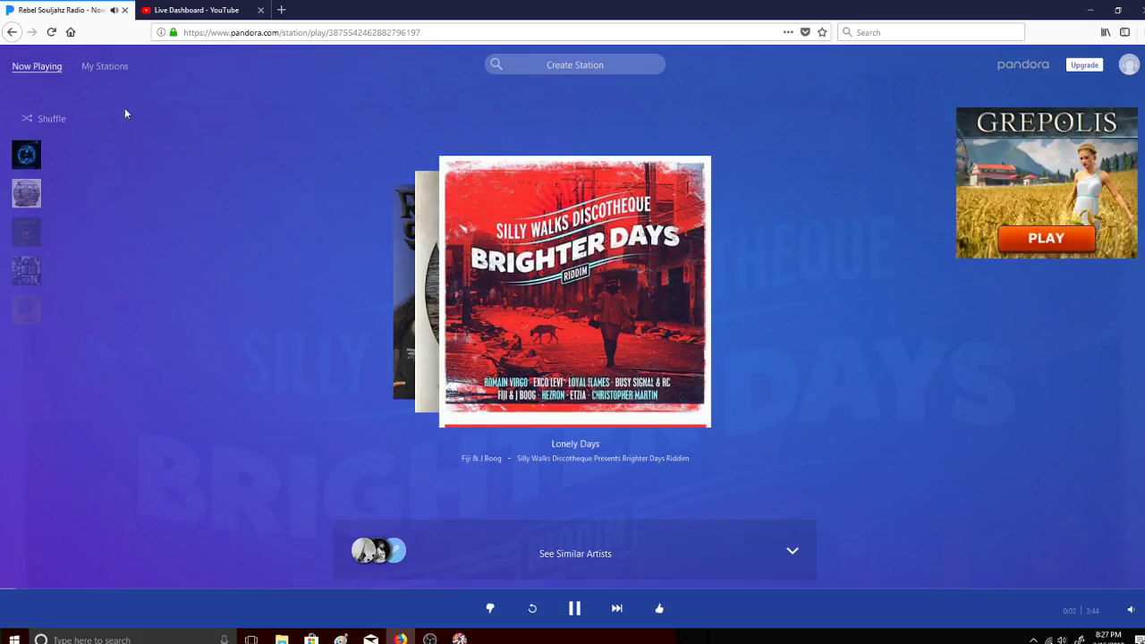
pyautogui.hotkey('ctrl', 'Tab')
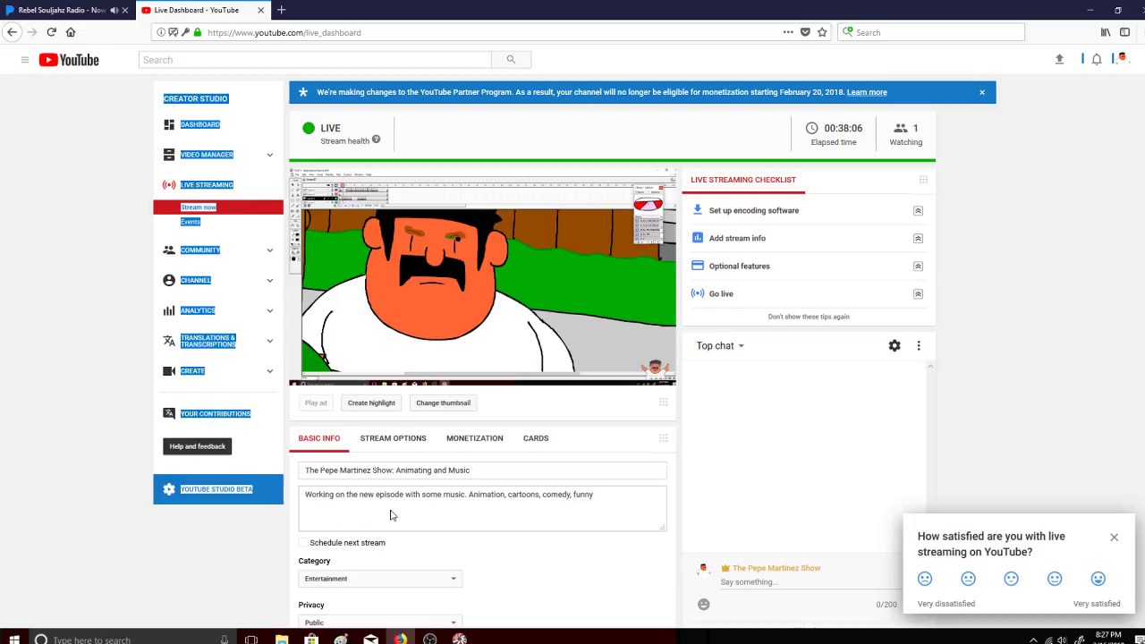
pyautogui.hotkey('alt', 'Tab')
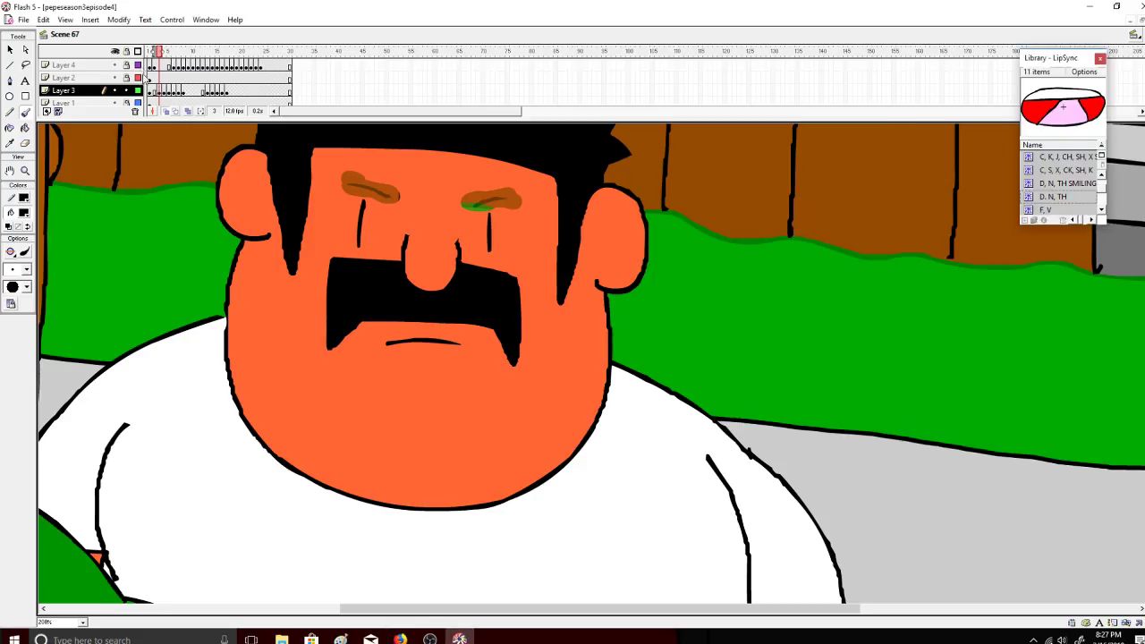
pyautogui.hotkey('alt', 'Tab')
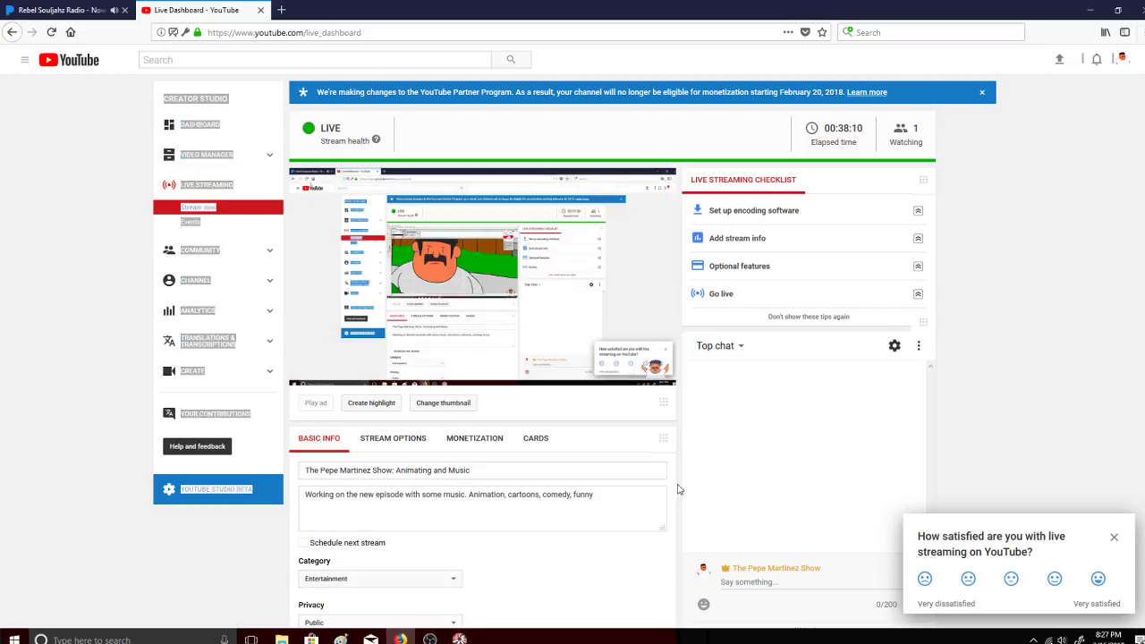
pyautogui.hotkey('alt', 'Tab')
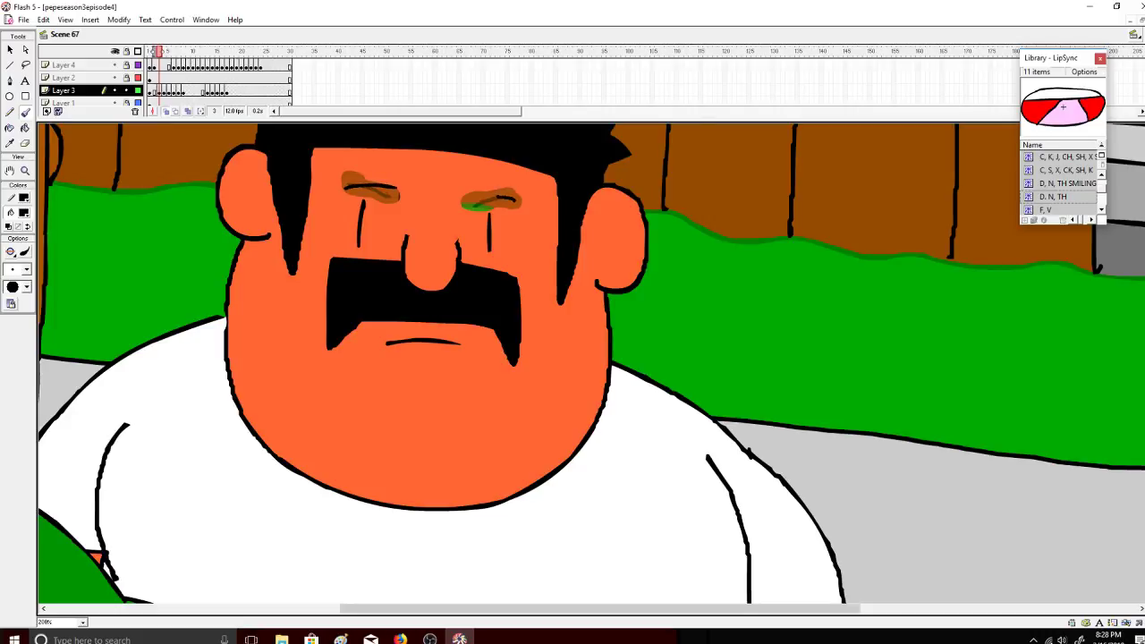
# Step: Fill the erased patches around both redrawn eyebrows on frame 3 with the orange skin color
pyautogui.click(26, 128)
pyautogui.click(23, 213)
pyautogui.click(330, 219)
pyautogui.click(397, 198)
pyautogui.click(494, 196)
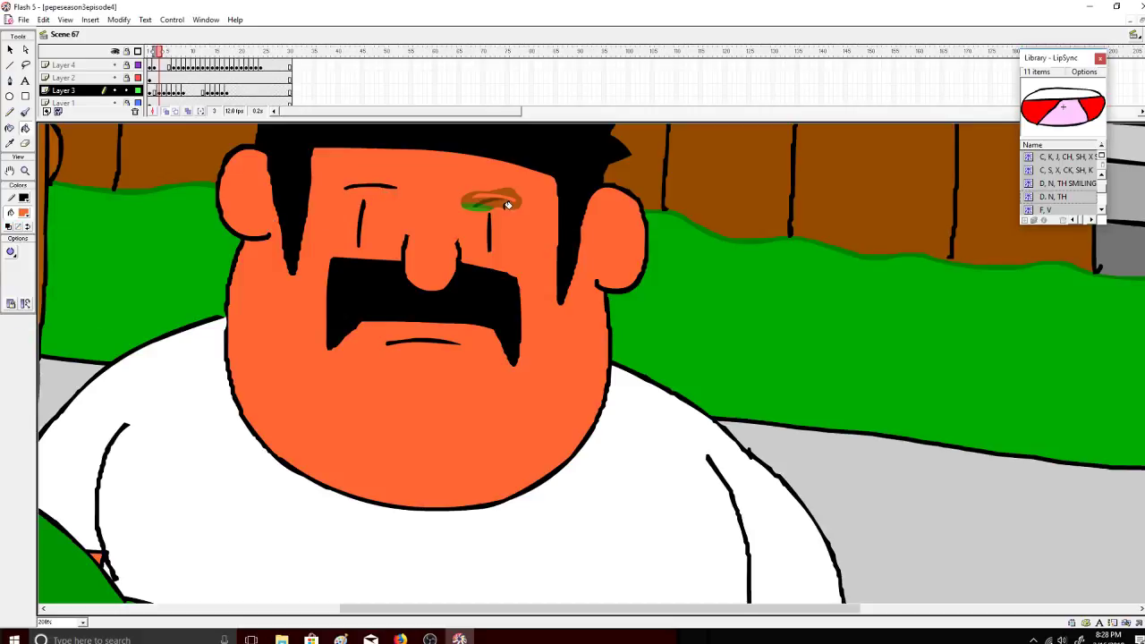
pyautogui.click(495, 208)
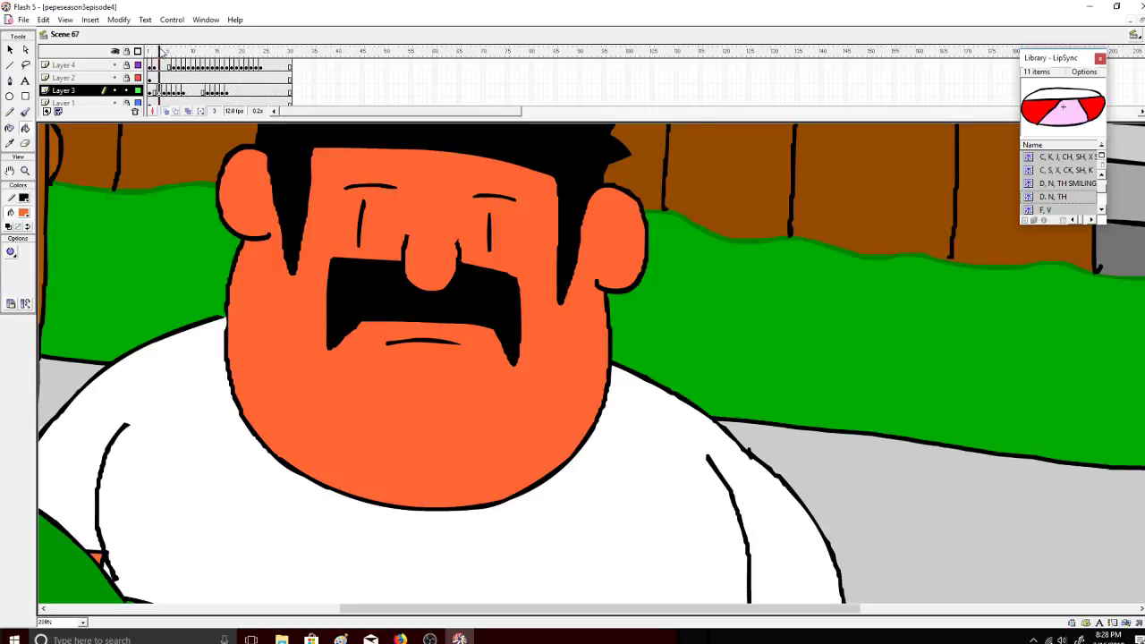
# Step: Erase both of the character's eyebrows on frame 4 of Layer 3
pyautogui.moveTo(159, 51); pyautogui.dragTo(159, 52)
pyautogui.click(163, 91)
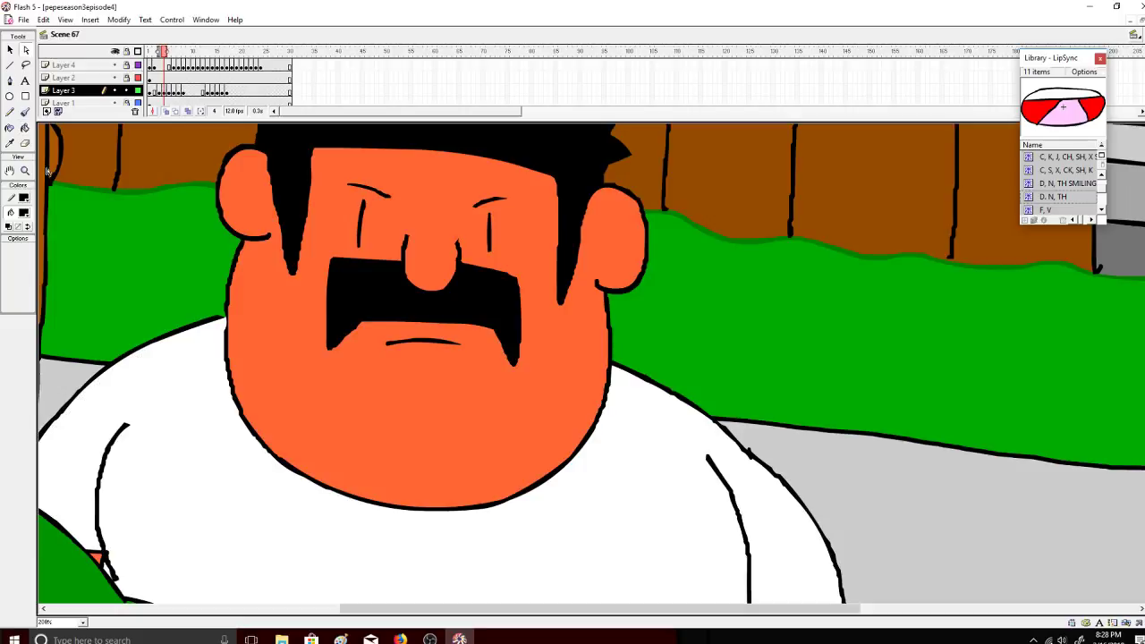
pyautogui.click(25, 143)
pyautogui.moveTo(349, 186)
pyautogui.mouseDown()
pyautogui.moveTo(386, 191)
pyautogui.moveTo(353, 179)
pyautogui.mouseUp()
pyautogui.moveTo(443, 192); pyautogui.dragTo(515, 201)
# Step: Paint new raised eyebrows in black with the Brush over the erased patches on frame 4
pyautogui.click(25, 112)
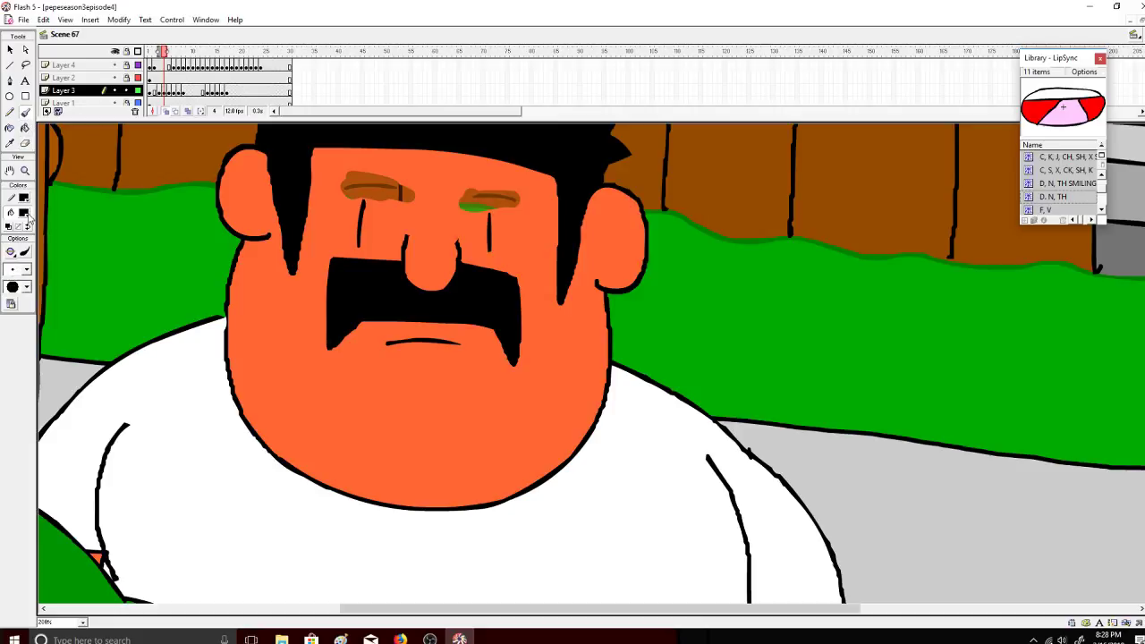
pyautogui.click(25, 213)
pyautogui.click(7, 242)
pyautogui.hotkey('ctrl', 'z')
# Step: Fill the erased patches around frame 4's new eyebrows with orange sampled from the character's skin
pyautogui.click(25, 218)
pyautogui.click(332, 215)
pyautogui.click(382, 193)
pyautogui.press('k')
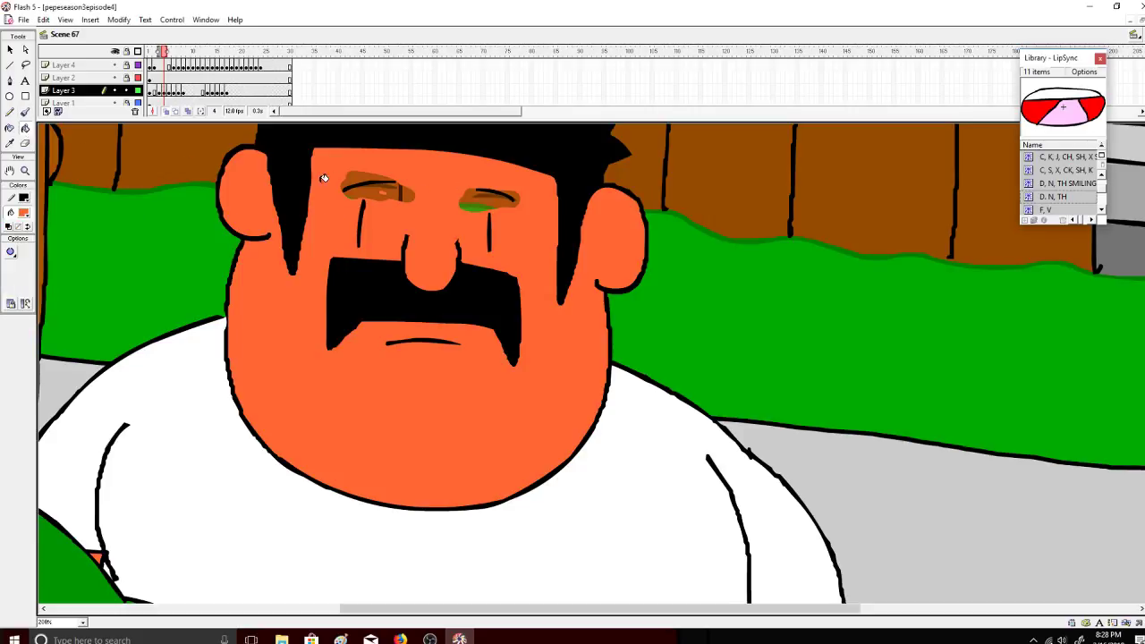
pyautogui.click(404, 192)
pyautogui.click(368, 180)
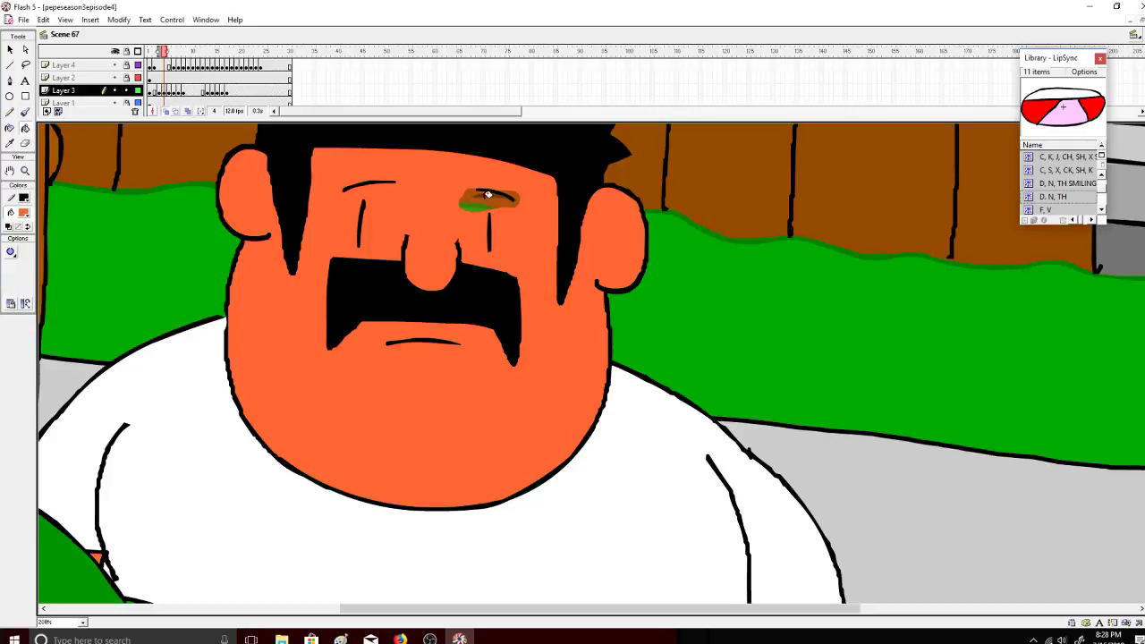
pyautogui.click(506, 201)
# Step: Scrub through the first four frames to check the eyebrow movement, and copy Layer 3's frame 4
pyautogui.moveTo(177, 50); pyautogui.dragTo(154, 50)
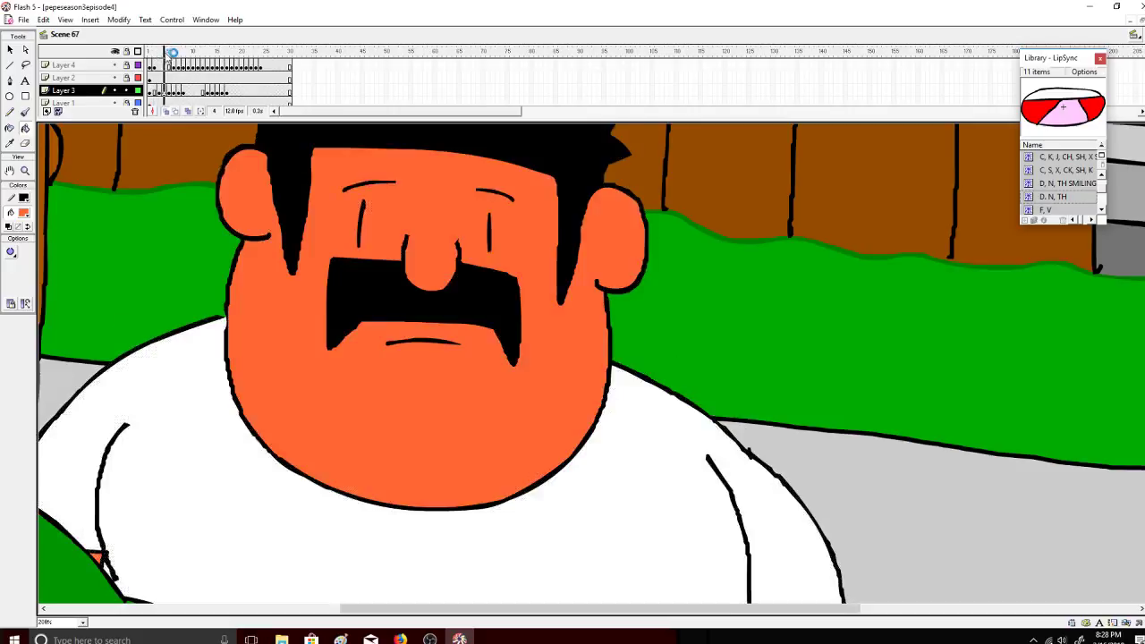
pyautogui.click(583, 345)
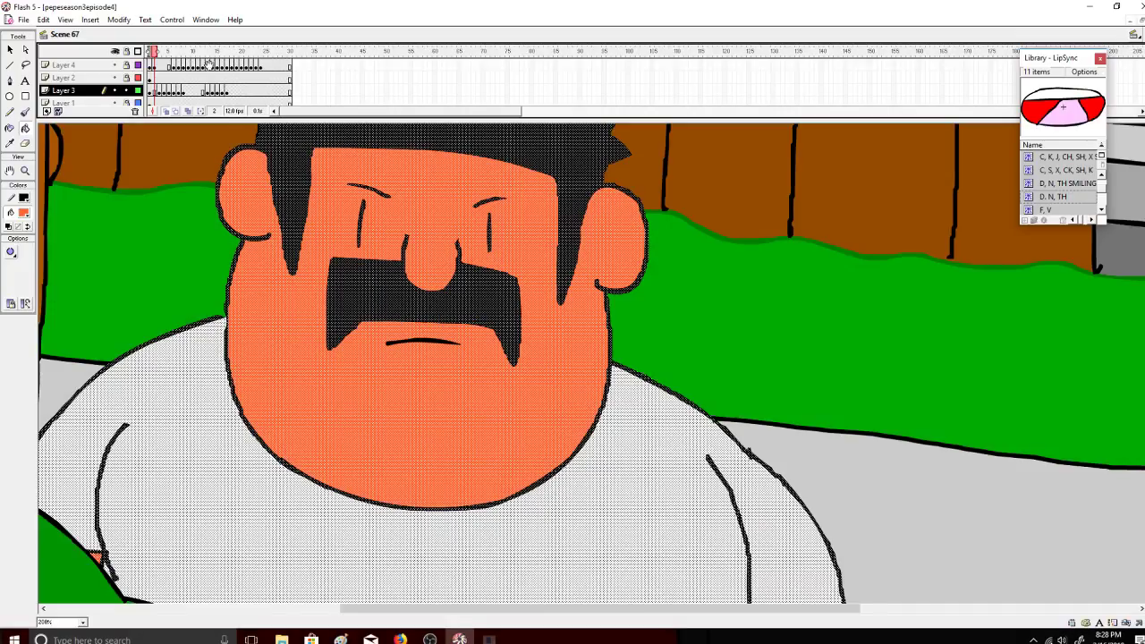
pyautogui.click(150, 51)
pyautogui.moveTo(150, 51); pyautogui.dragTo(163, 51)
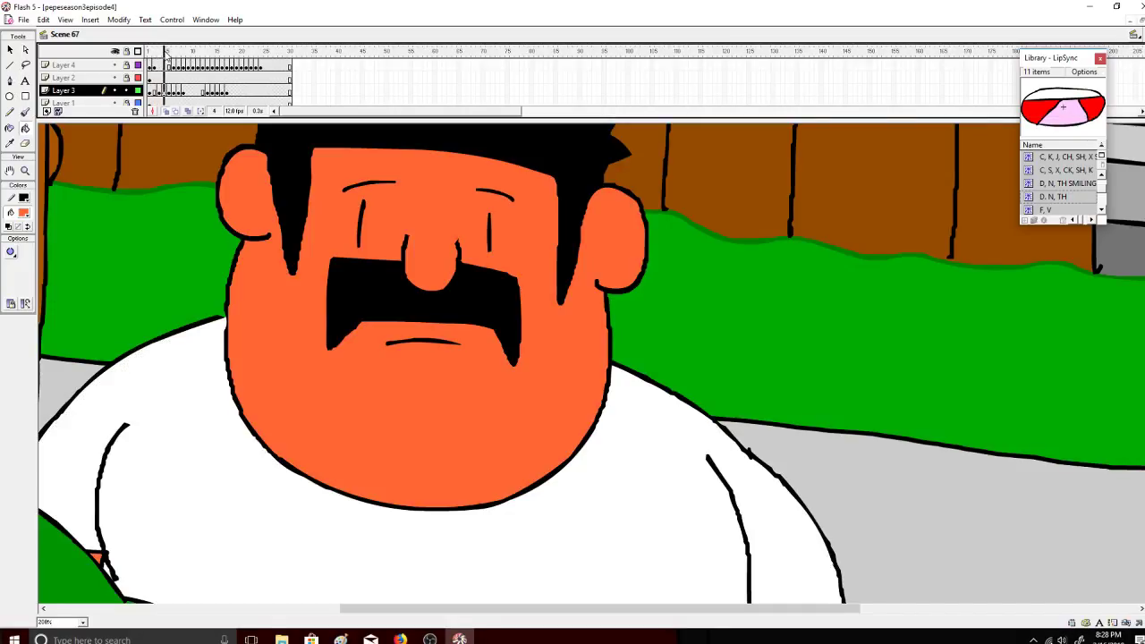
pyautogui.rightClick(164, 91)
pyautogui.click(204, 220)
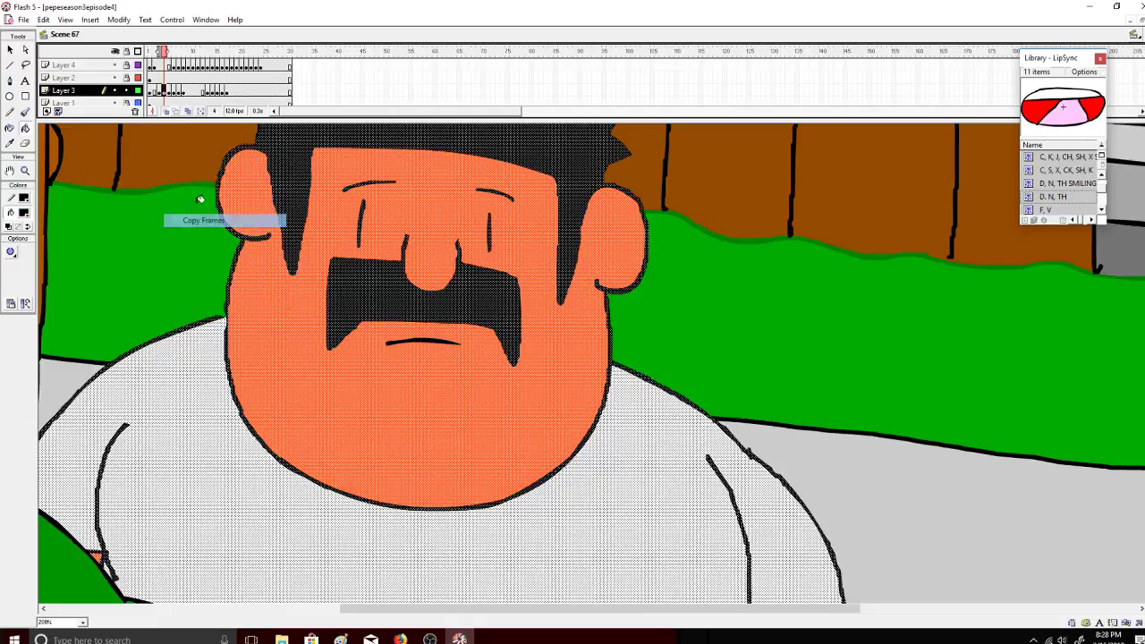
# Step: Erase both eyebrows on frame 5 of Layer 3 and repaint them raised in black with the Brush
pyautogui.click(175, 95)
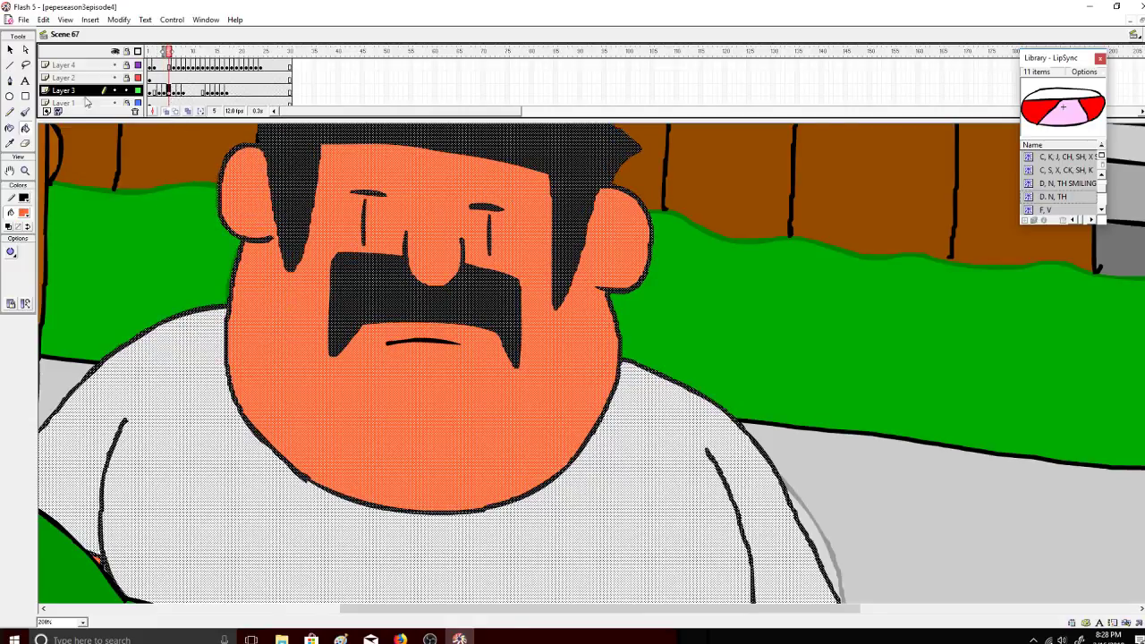
pyautogui.click(25, 143)
pyautogui.moveTo(361, 195)
pyautogui.mouseDown()
pyautogui.moveTo(348, 188)
pyautogui.moveTo(383, 192)
pyautogui.mouseUp()
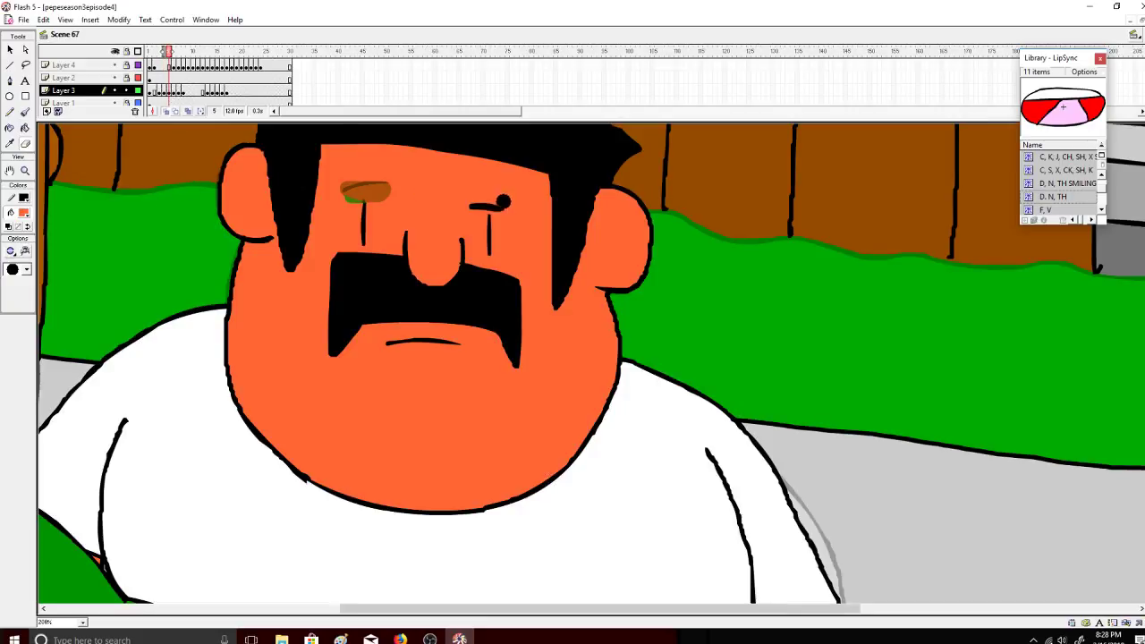
pyautogui.moveTo(503, 202)
pyautogui.mouseDown()
pyautogui.moveTo(462, 201)
pyautogui.moveTo(483, 193)
pyautogui.mouseUp()
pyautogui.moveTo(367, 182); pyautogui.dragTo(355, 186)
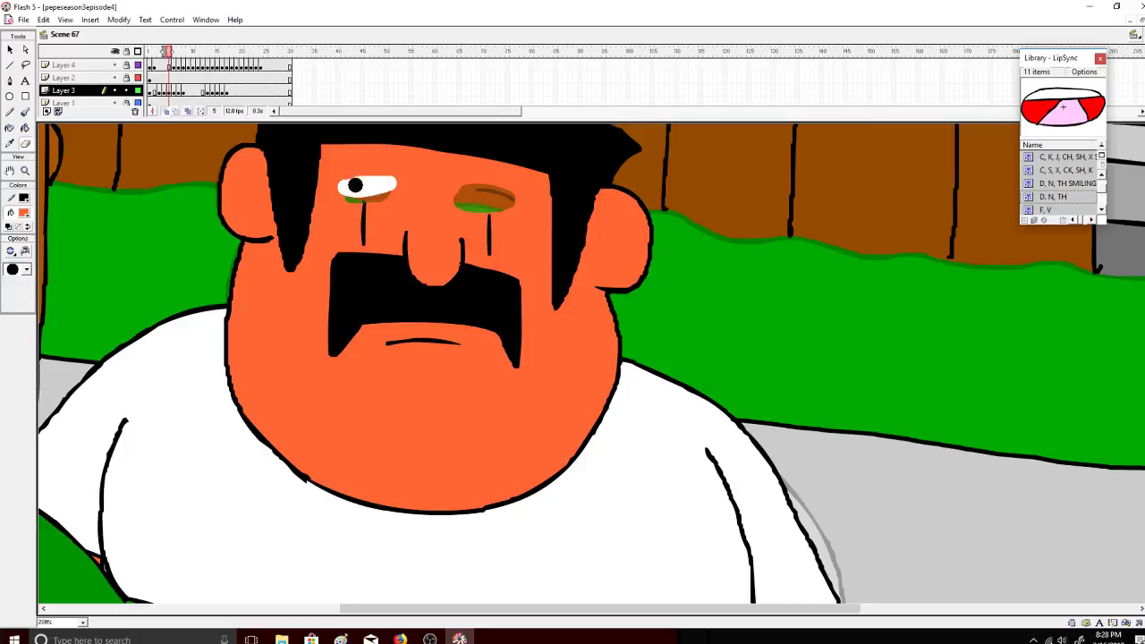
pyautogui.click(24, 213)
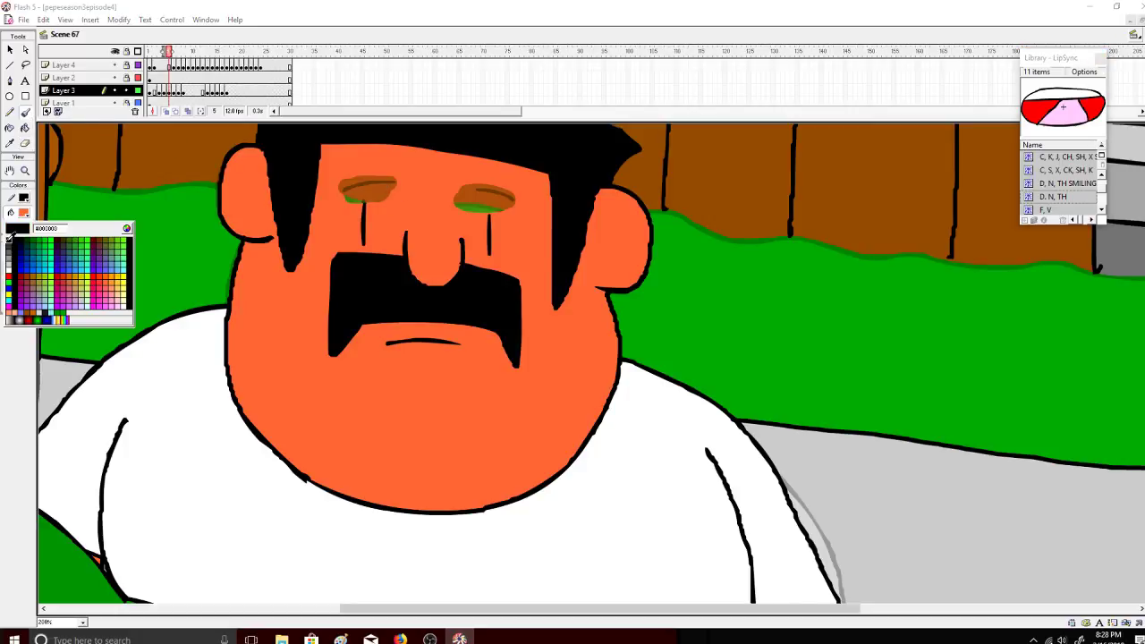
pyautogui.click(8, 235)
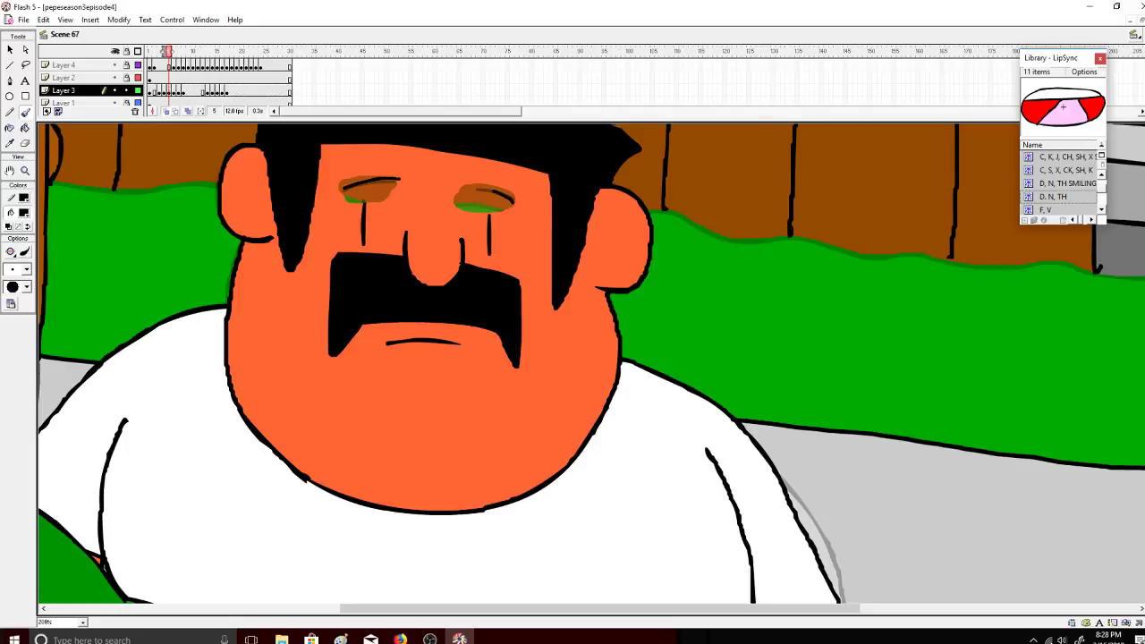
# Step: Fill the erased patches around the new eyebrows on frame 5 with orange sampled from the skin
pyautogui.click(26, 129)
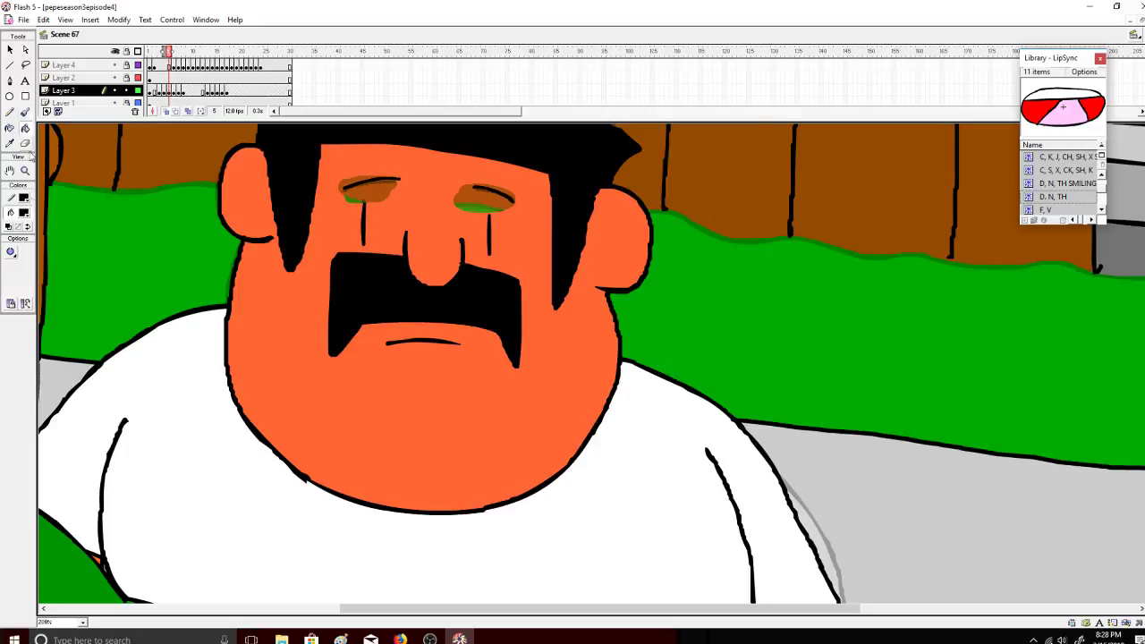
pyautogui.click(25, 213)
pyautogui.click(406, 202)
pyautogui.click(367, 194)
pyautogui.click(488, 205)
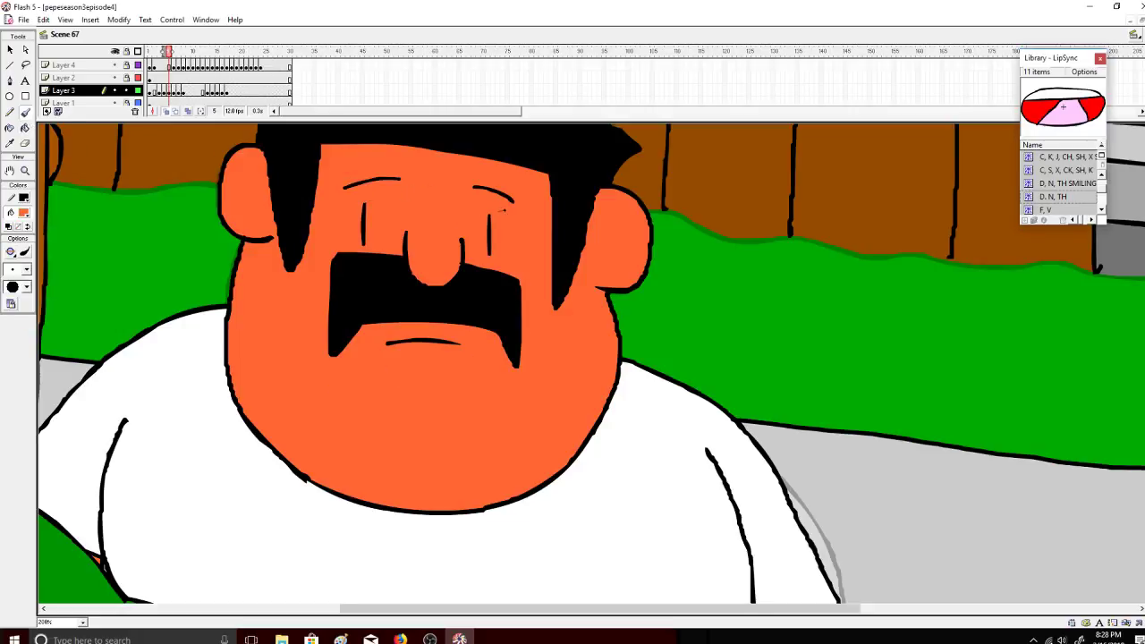
# Step: Erase both of the character's eyebrows on frame 6 of Layer 3
pyautogui.moveTo(169, 52)
pyautogui.mouseDown()
pyautogui.moveTo(153, 52)
pyautogui.moveTo(173, 52)
pyautogui.mouseUp()
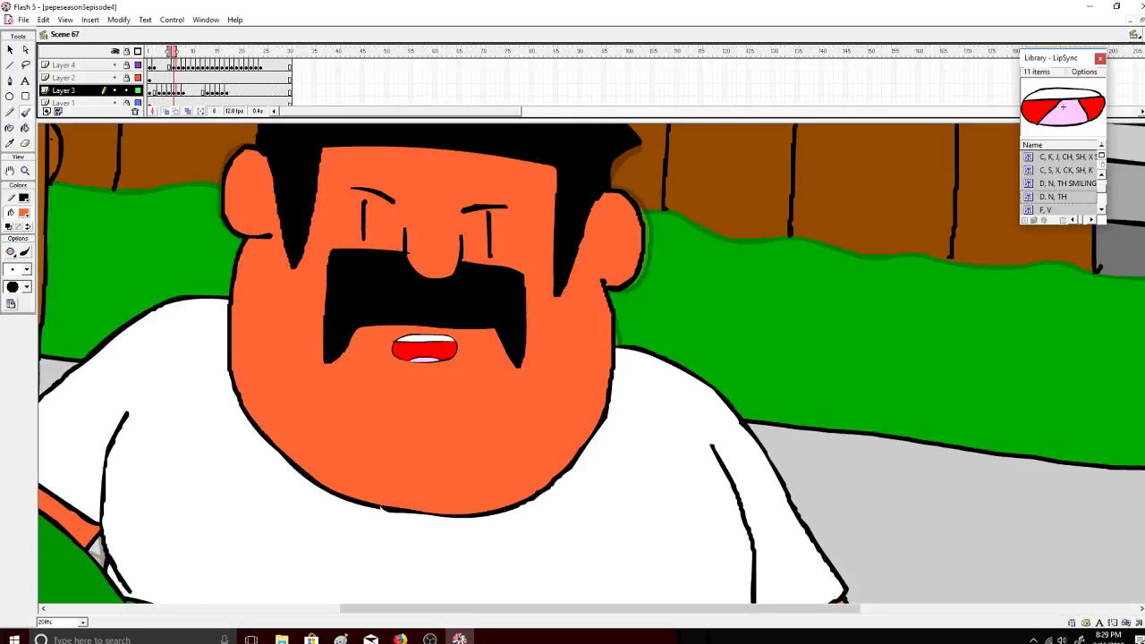
pyautogui.click(26, 143)
pyautogui.moveTo(384, 186)
pyautogui.mouseDown()
pyautogui.moveTo(352, 184)
pyautogui.moveTo(385, 194)
pyautogui.mouseUp()
pyautogui.moveTo(490, 204)
pyautogui.mouseDown()
pyautogui.moveTo(460, 207)
pyautogui.moveTo(515, 207)
pyautogui.mouseUp()
pyautogui.moveTo(525, 195)
pyautogui.mouseDown()
pyautogui.moveTo(480, 188)
pyautogui.moveTo(504, 183)
pyautogui.moveTo(456, 188)
pyautogui.mouseUp()
pyautogui.moveTo(382, 176); pyautogui.dragTo(391, 188)
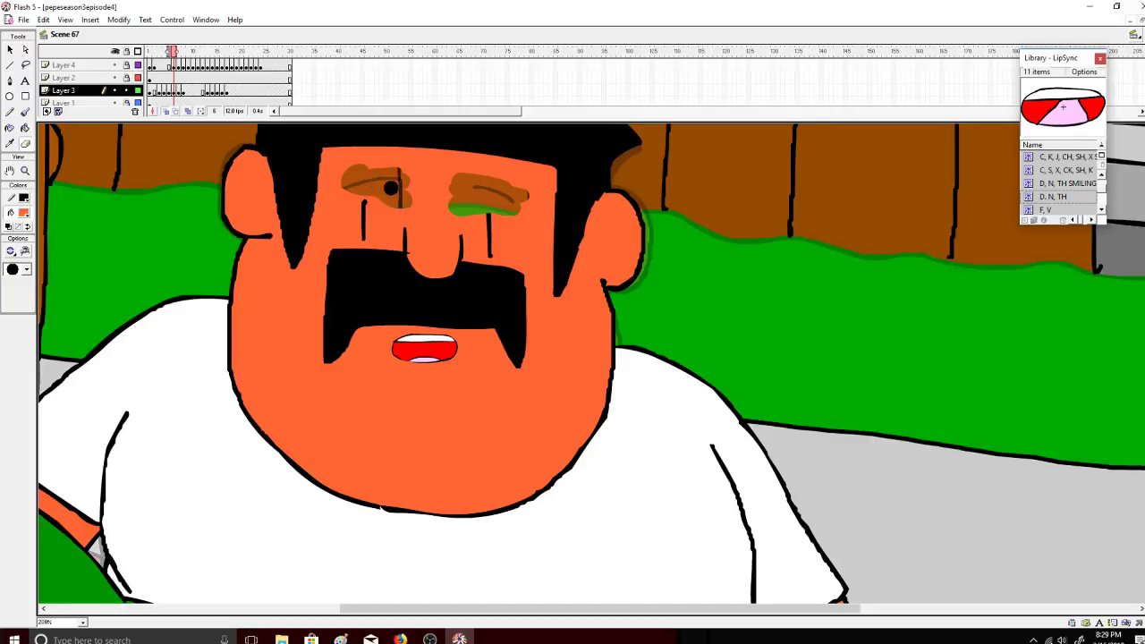
# Step: Paint new raised eyebrows in black with the Brush over the erased patches on frame 6
pyautogui.click(24, 112)
pyautogui.click(24, 212)
pyautogui.click(37, 241)
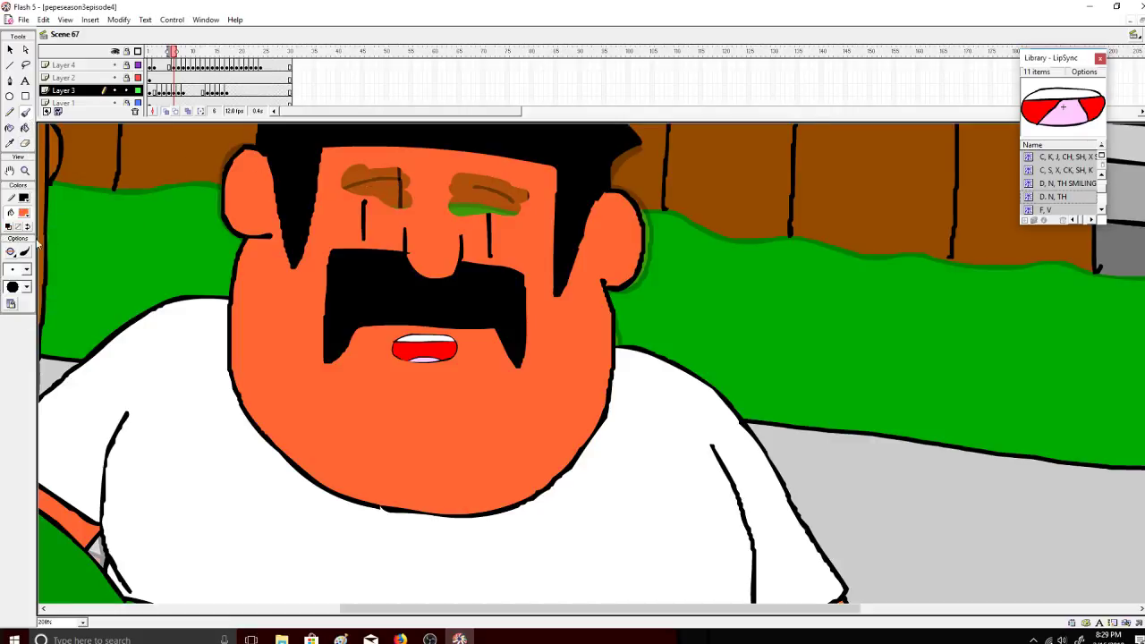
pyautogui.click(25, 212)
pyautogui.click(9, 240)
pyautogui.click(25, 143)
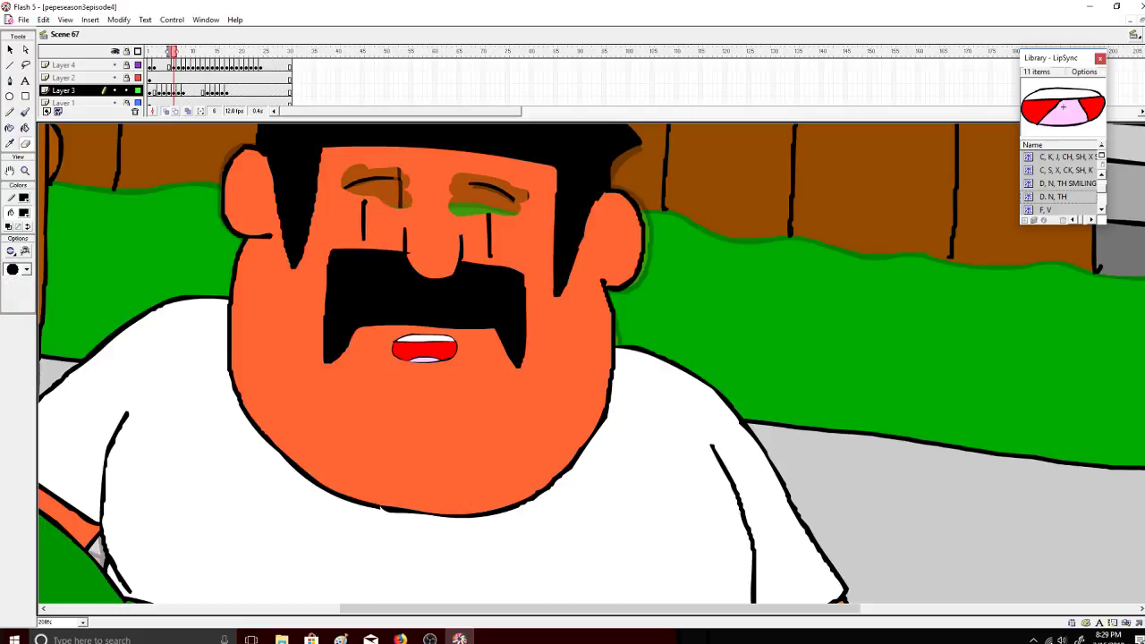
# Step: Fill the erased patches around both new eyebrows on frame 6 with orange sampled from the skin
pyautogui.click(20, 269)
pyautogui.click(13, 275)
pyautogui.click(26, 128)
pyautogui.click(23, 213)
pyautogui.click(290, 274)
pyautogui.click(398, 191)
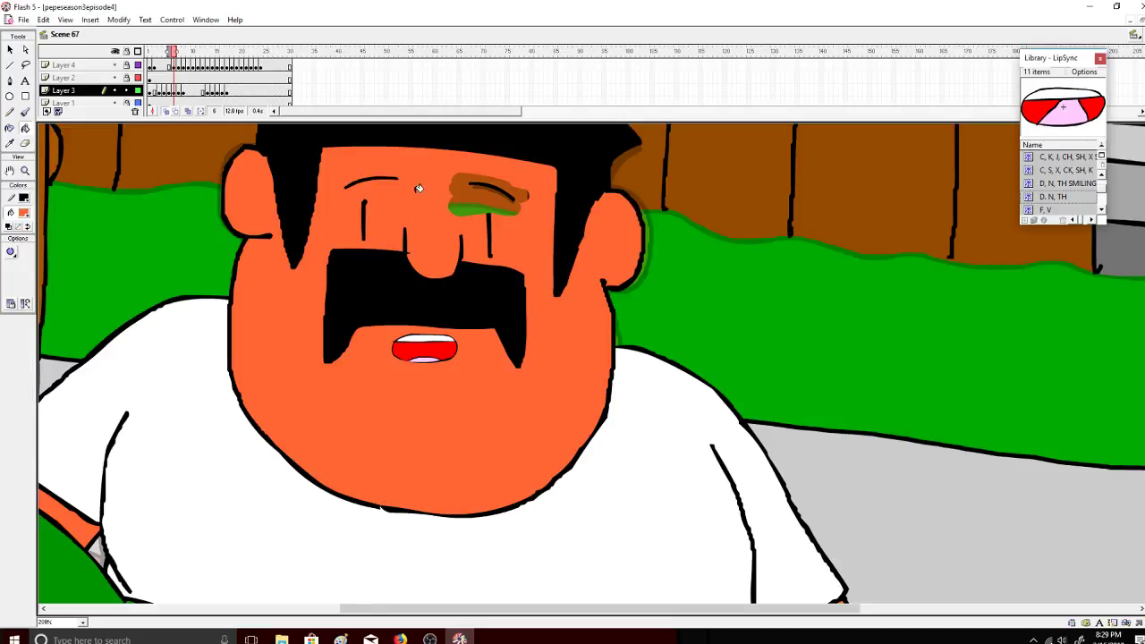
pyautogui.click(499, 206)
# Step: Erase both of the character's eyebrows on frame 7 of Layer 3
pyautogui.moveTo(191, 56)
pyautogui.mouseDown()
pyautogui.moveTo(163, 53)
pyautogui.moveTo(179, 54)
pyautogui.mouseUp()
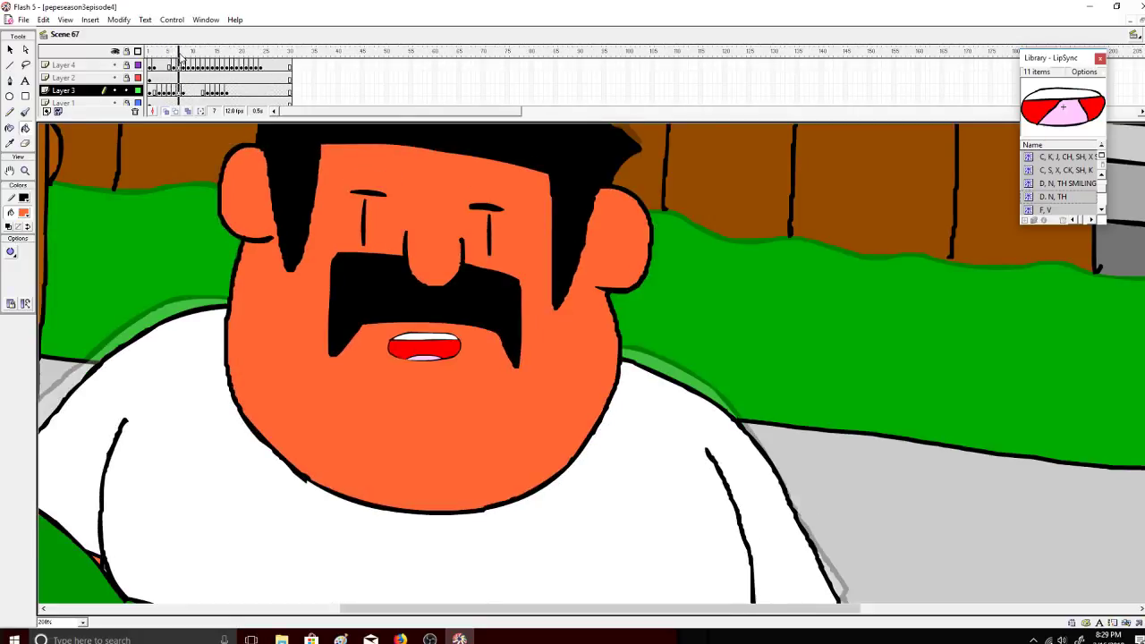
pyautogui.click(25, 144)
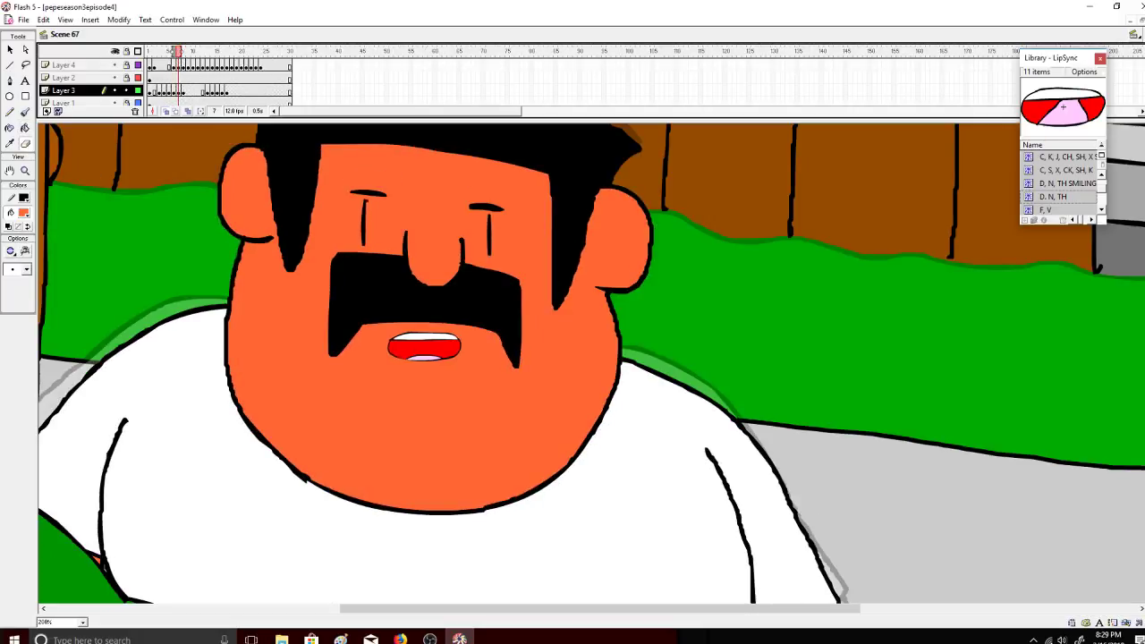
pyautogui.click(27, 270)
pyautogui.click(18, 335)
pyautogui.moveTo(356, 187); pyautogui.dragTo(385, 190)
pyautogui.moveTo(375, 188)
pyautogui.mouseDown()
pyautogui.moveTo(348, 189)
pyautogui.moveTo(396, 182)
pyautogui.moveTo(370, 180)
pyautogui.mouseUp()
pyautogui.moveTo(469, 205)
pyautogui.mouseDown()
pyautogui.moveTo(507, 205)
pyautogui.moveTo(483, 203)
pyautogui.moveTo(493, 197)
pyautogui.moveTo(509, 206)
pyautogui.mouseUp()
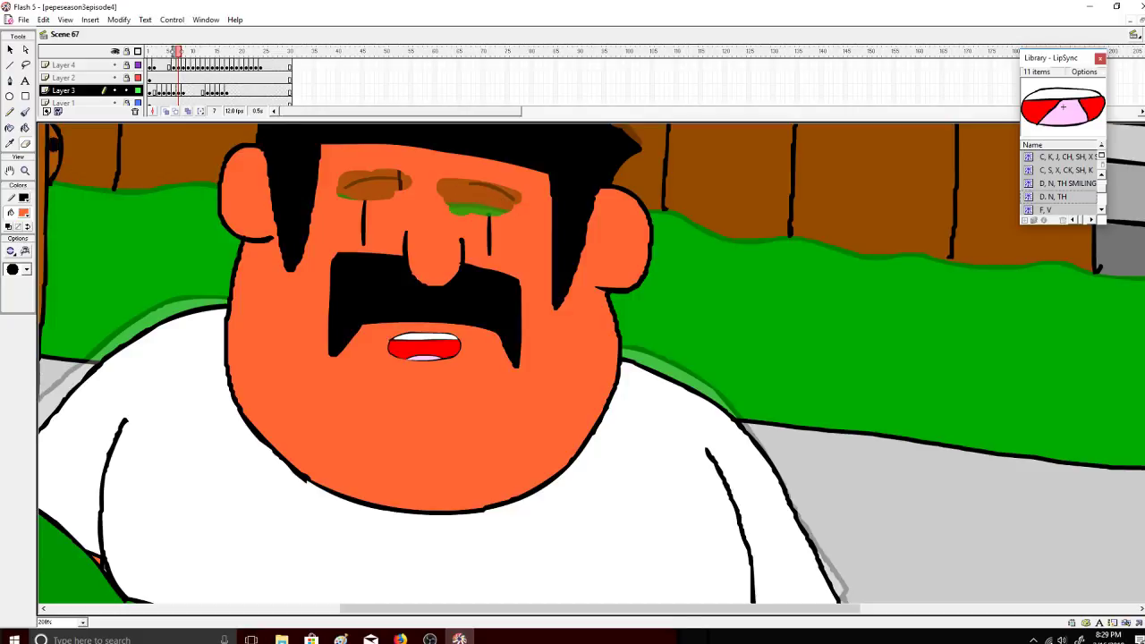
# Step: Paint raised black eyebrows with the Brush on frame 7 and fill the erased patches with the orange skin colour
pyautogui.click(23, 213)
pyautogui.click(12, 240)
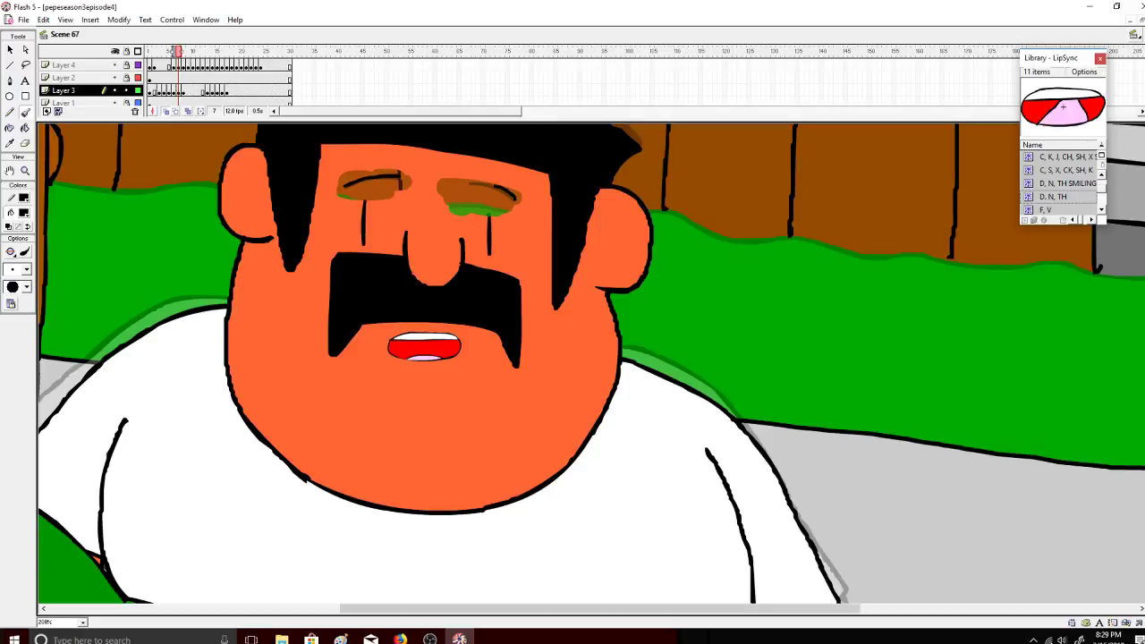
pyautogui.click(25, 128)
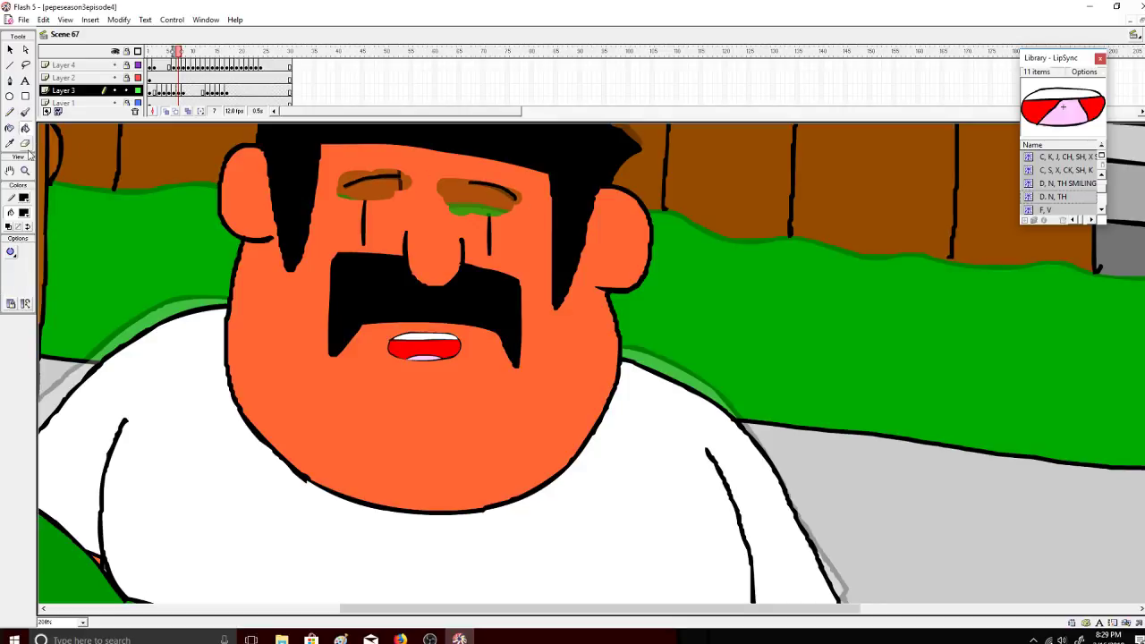
pyautogui.click(23, 213)
pyautogui.click(307, 274)
pyautogui.click(393, 186)
pyautogui.click(478, 195)
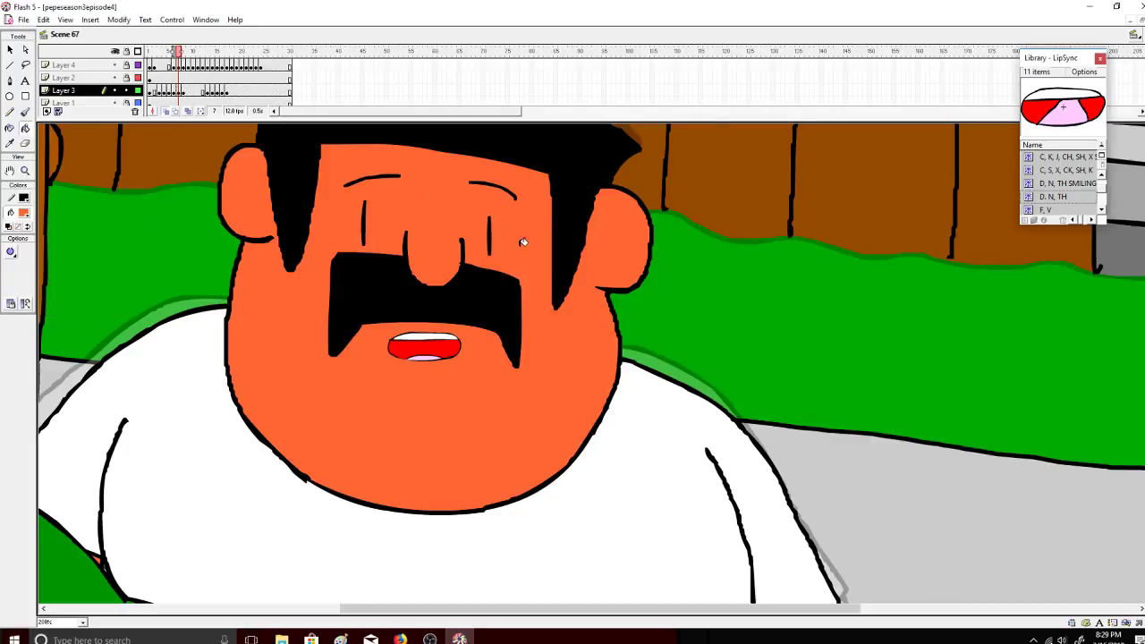
# Step: Erase both of the character's eyebrows on frame 8 of Layer 3
pyautogui.moveTo(179, 50); pyautogui.dragTo(177, 50)
pyautogui.click(26, 144)
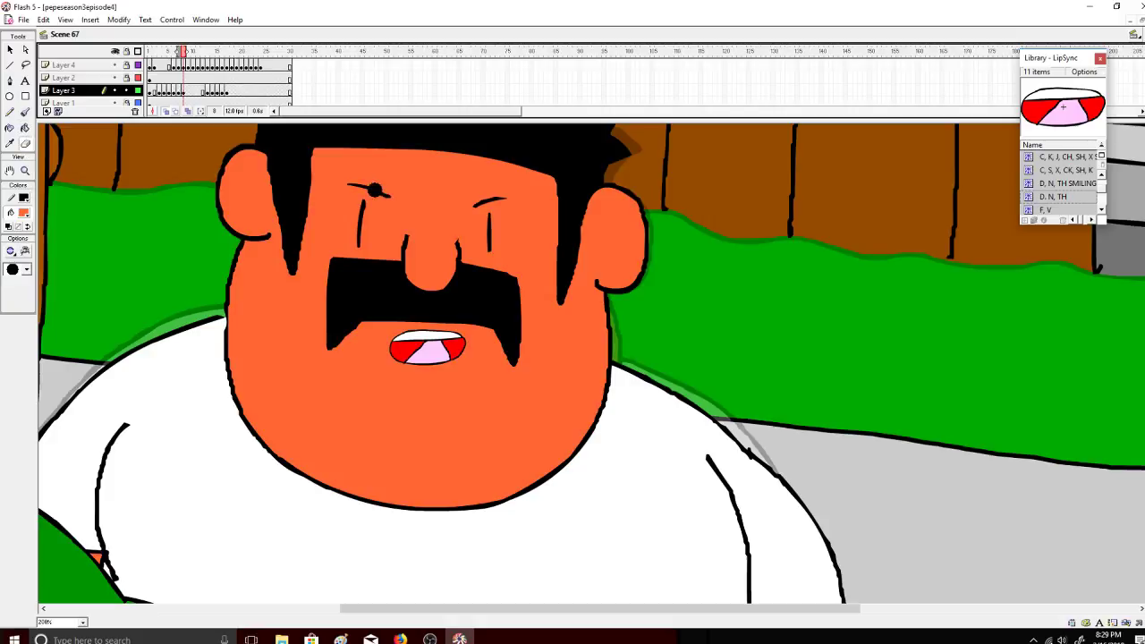
pyautogui.moveTo(352, 181); pyautogui.dragTo(393, 187)
pyautogui.moveTo(374, 182); pyautogui.dragTo(362, 179)
pyautogui.hotkey('ctrl', 'z')
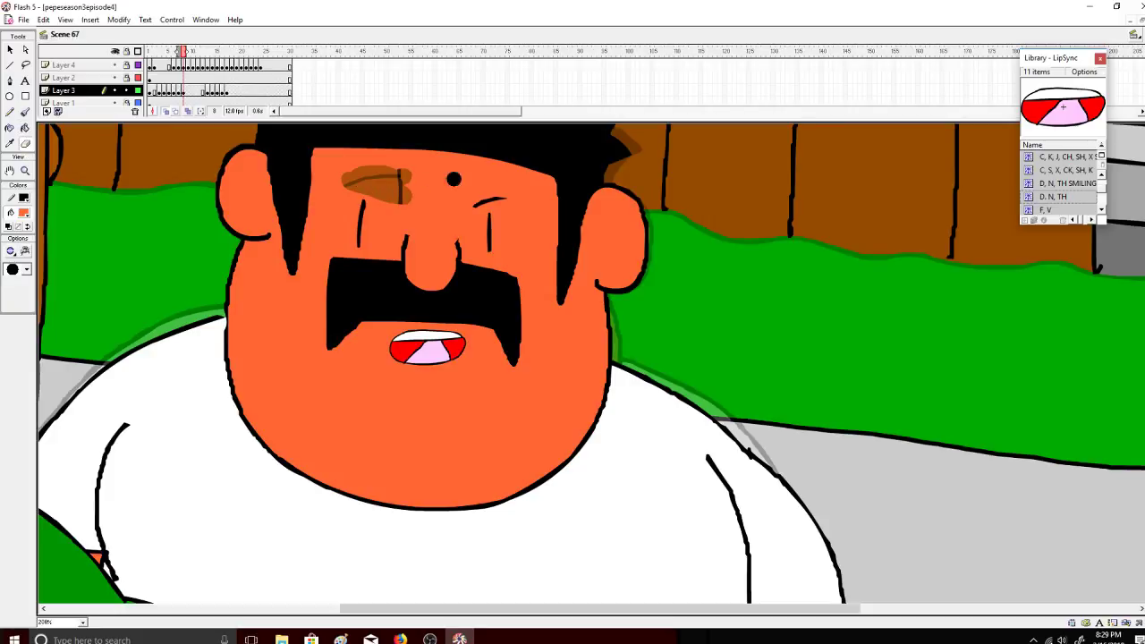
pyautogui.moveTo(495, 195); pyautogui.dragTo(457, 191)
pyautogui.hotkey('ctrl', 'z')
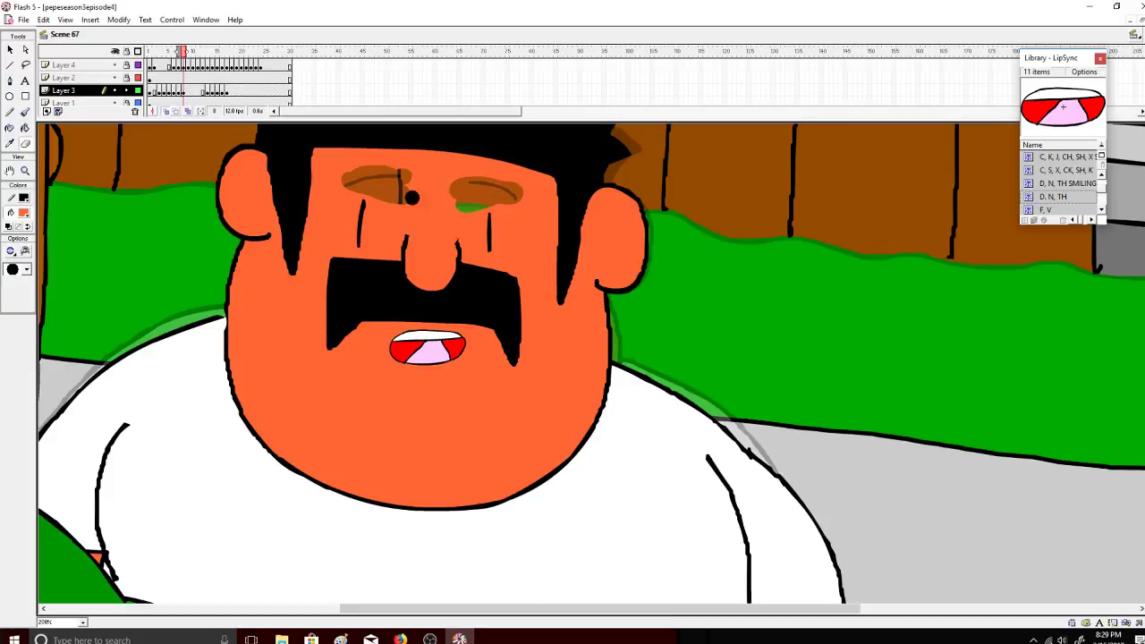
# Step: Paint new raised eyebrows in black with the Brush over the erased patches on frame 8
pyautogui.click(25, 113)
pyautogui.click(24, 213)
pyautogui.click(28, 233)
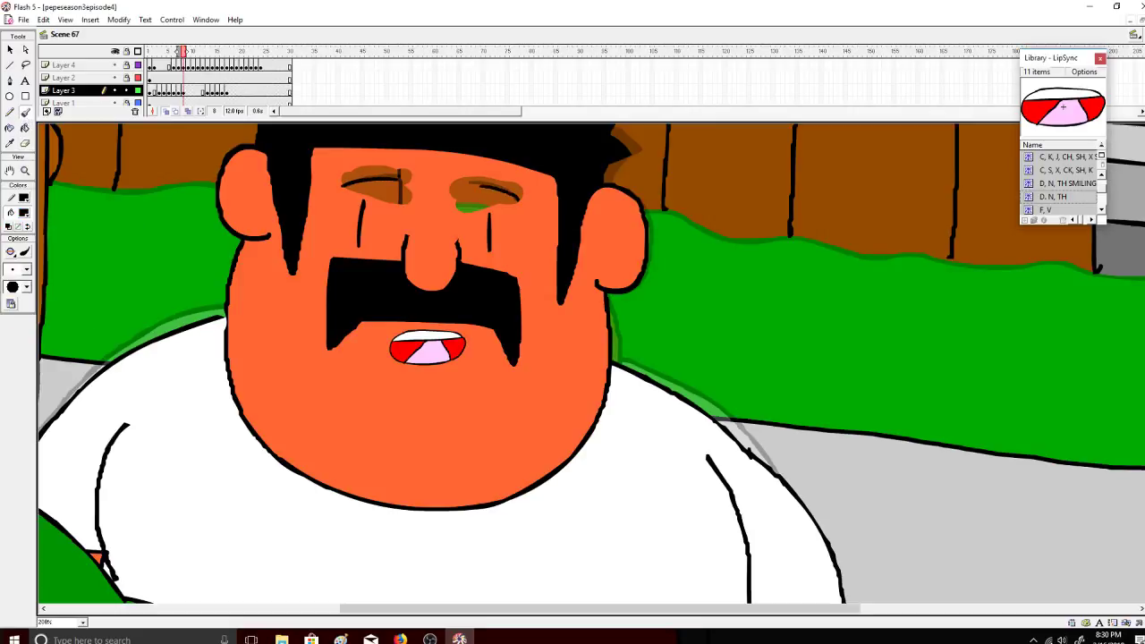
# Step: Fill the erased patches around the frame 8 eyebrows with orange sampled from the skin
pyautogui.click(25, 128)
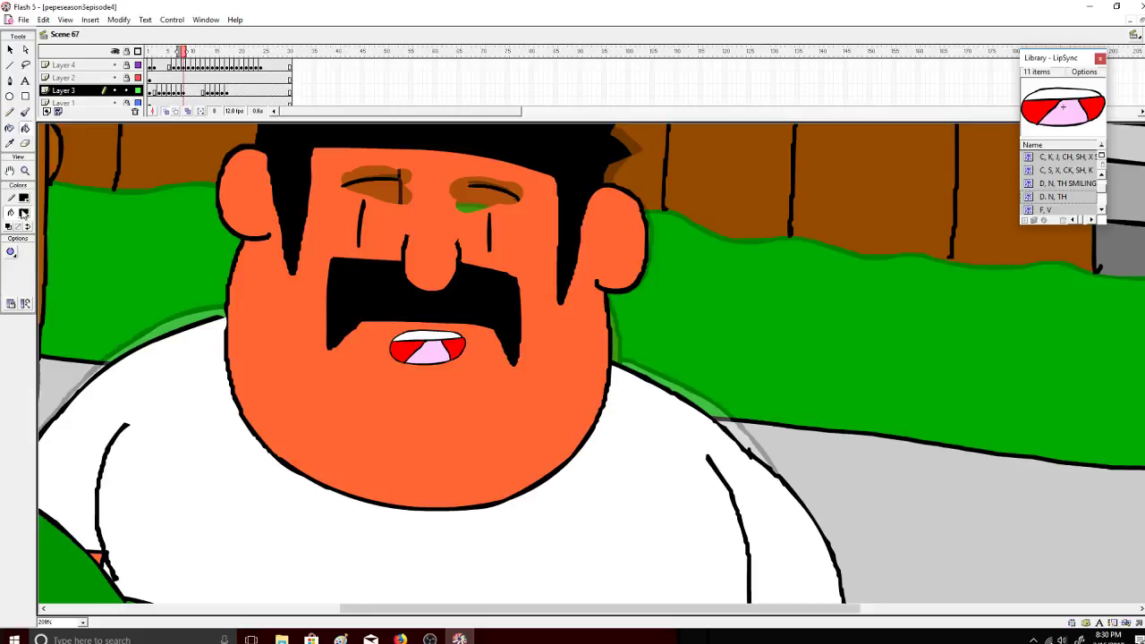
pyautogui.click(24, 213)
pyautogui.click(18, 229)
pyautogui.click(403, 189)
pyautogui.click(478, 200)
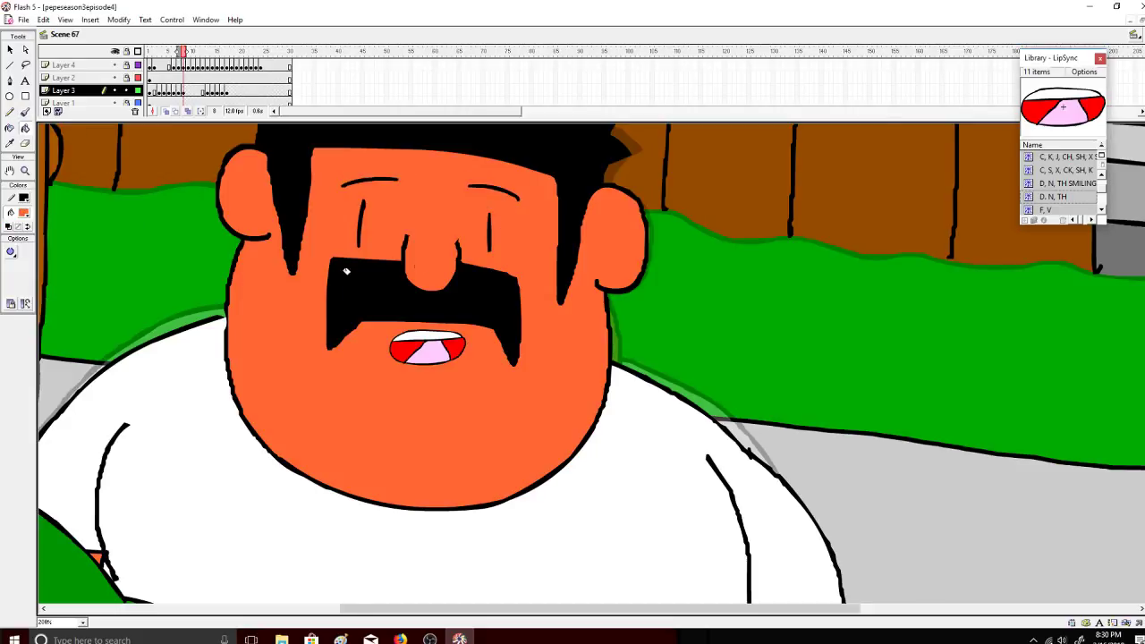
# Step: Scrub the timeline to review the eyebrows and check the YouTube live dashboard in Firefox before returning to Flash
pyautogui.moveTo(182, 51); pyautogui.dragTo(209, 54)
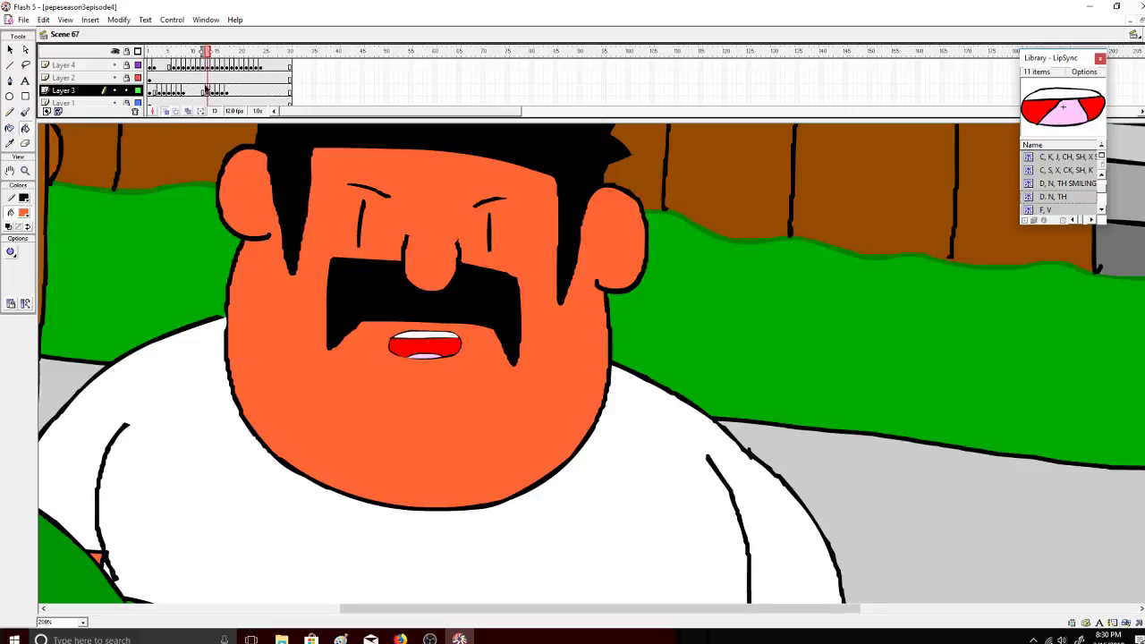
pyautogui.moveTo(210, 55); pyautogui.dragTo(150, 64)
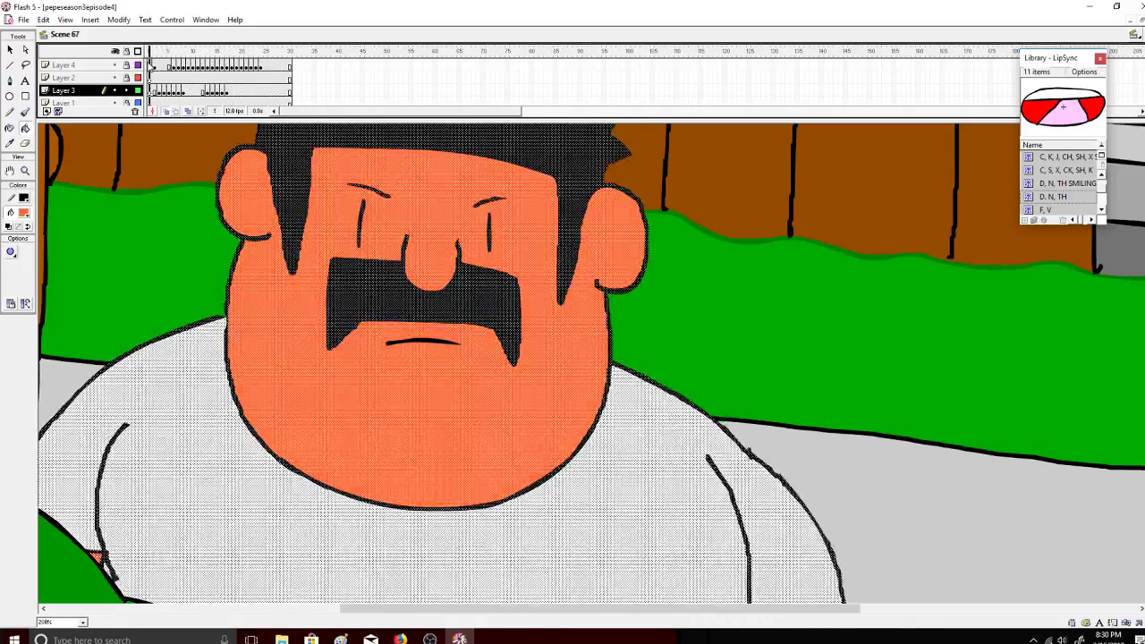
pyautogui.hotkey('alt', 'Tab')
pyautogui.click(212, 384)
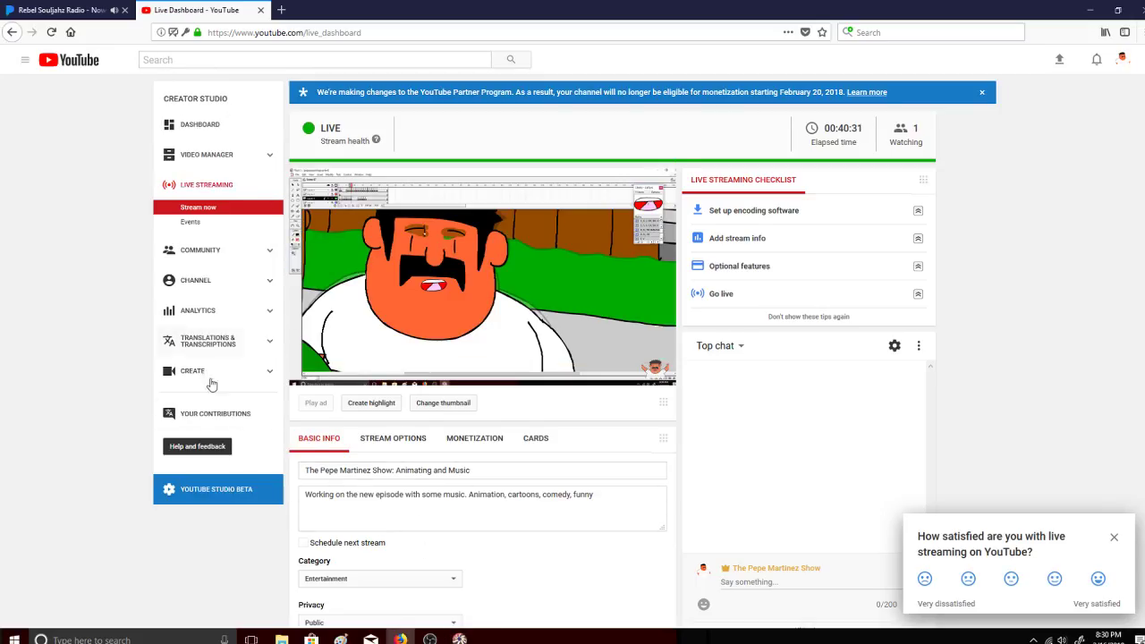
pyautogui.click(459, 638)
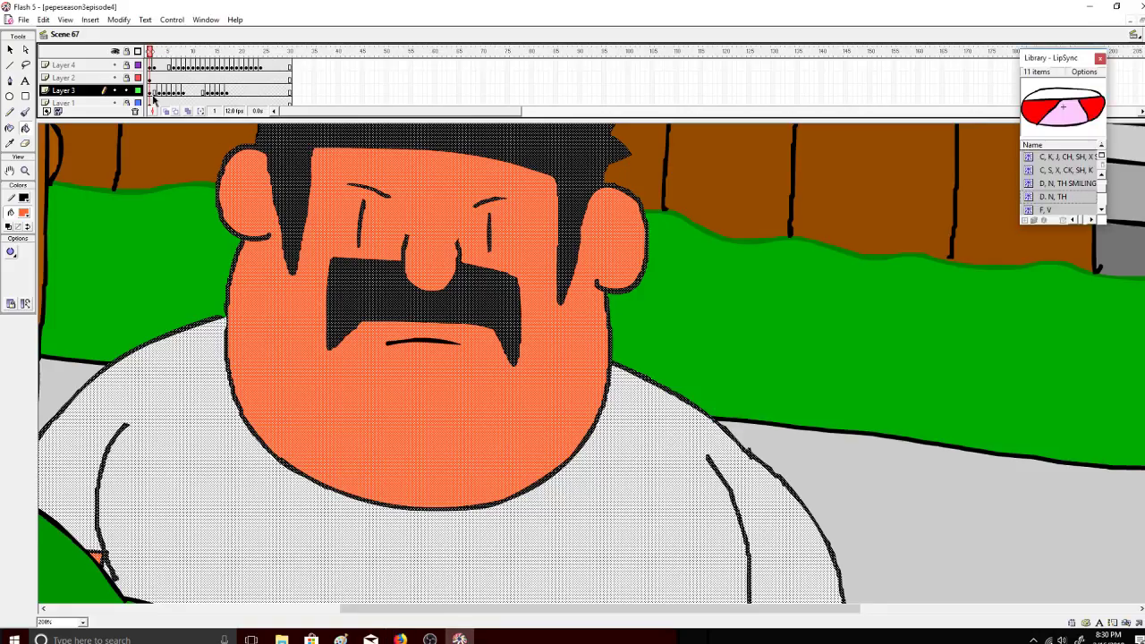
# Step: Copy the raised-eyebrow frame 4 of Layer 3 and paste it over frame 13
pyautogui.click(150, 52)
pyautogui.moveTo(152, 52); pyautogui.dragTo(164, 52)
pyautogui.rightClick(166, 90)
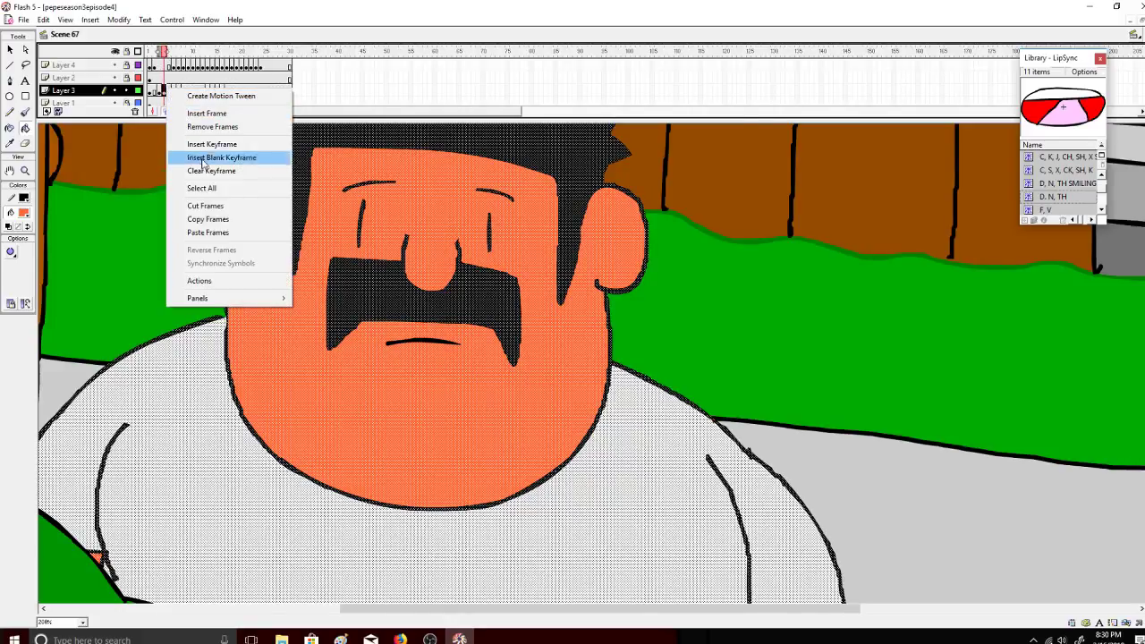
pyautogui.click(219, 219)
pyautogui.rightClick(207, 90)
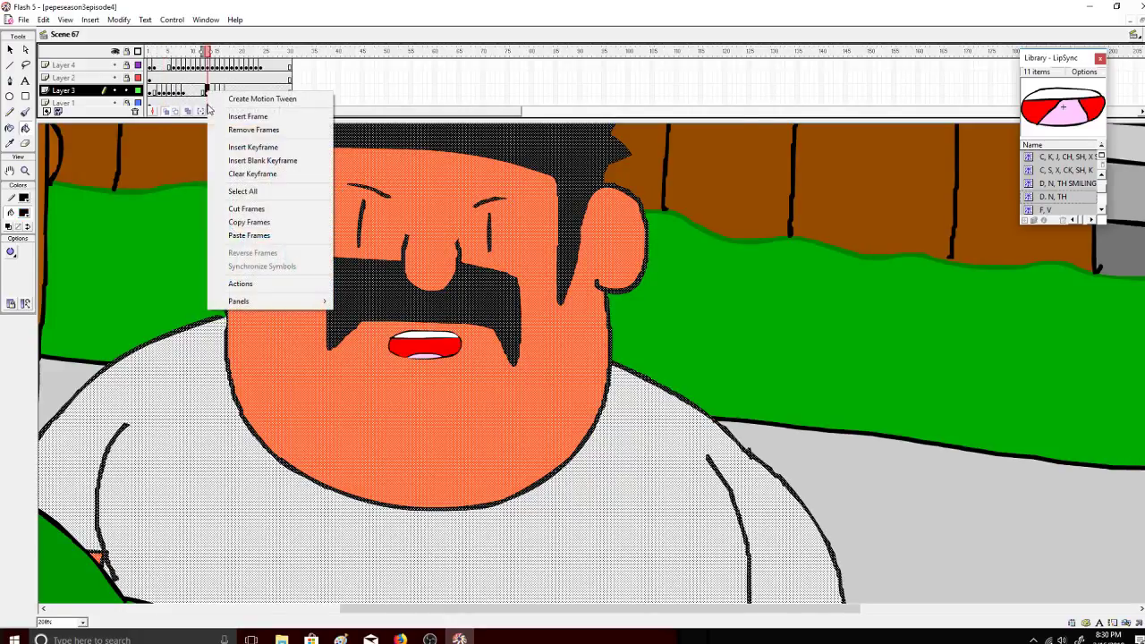
pyautogui.click(242, 235)
# Step: Paste the copied raised-eyebrow frame over the last talking keyframe, frame 17, of Layer 3
pyautogui.rightClick(212, 91)
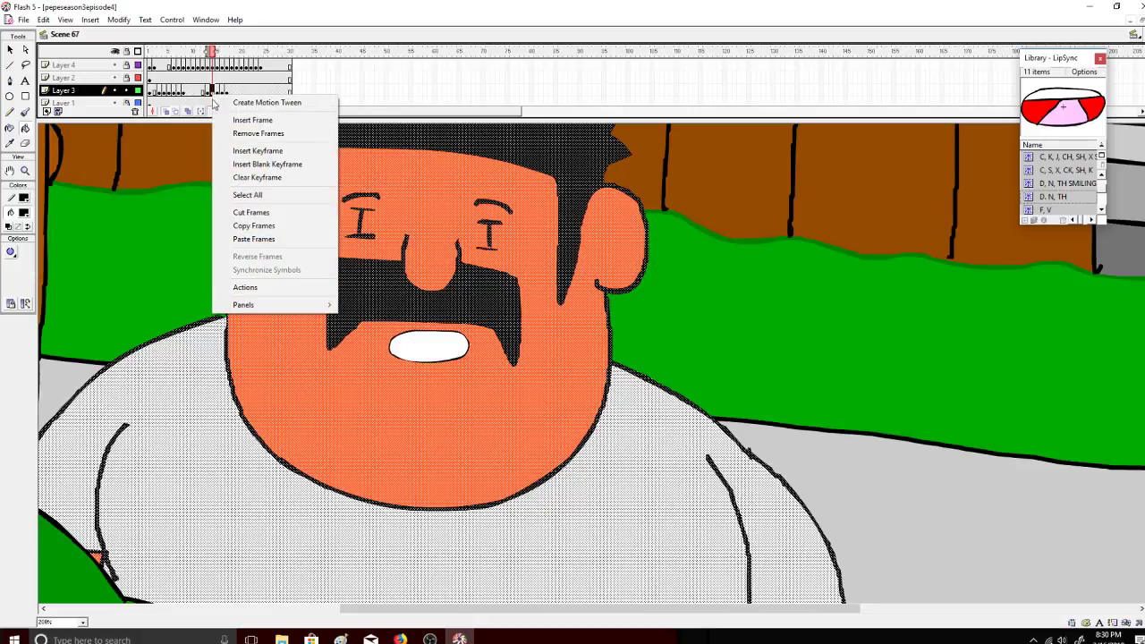
pyautogui.click(208, 44)
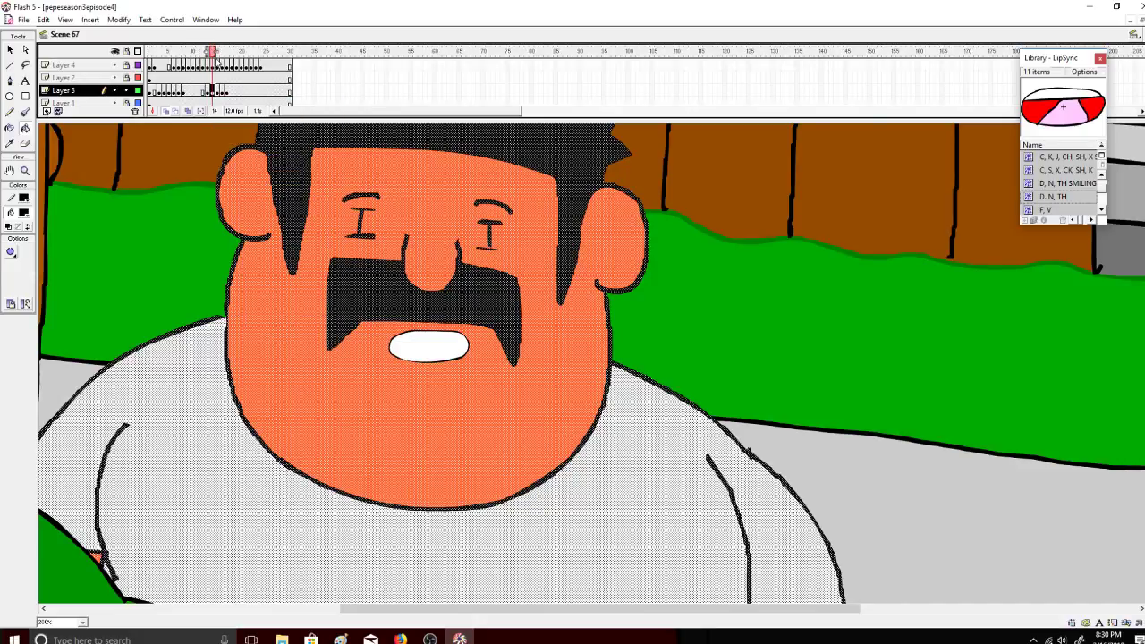
pyautogui.moveTo(220, 56)
pyautogui.mouseDown()
pyautogui.moveTo(229, 64)
pyautogui.moveTo(132, 58)
pyautogui.mouseUp()
pyautogui.rightClick(227, 91)
pyautogui.click(266, 234)
# Step: Play back Scene 67 several times, including with the full stage in view, to review the eyebrow animation
pyautogui.click(171, 19)
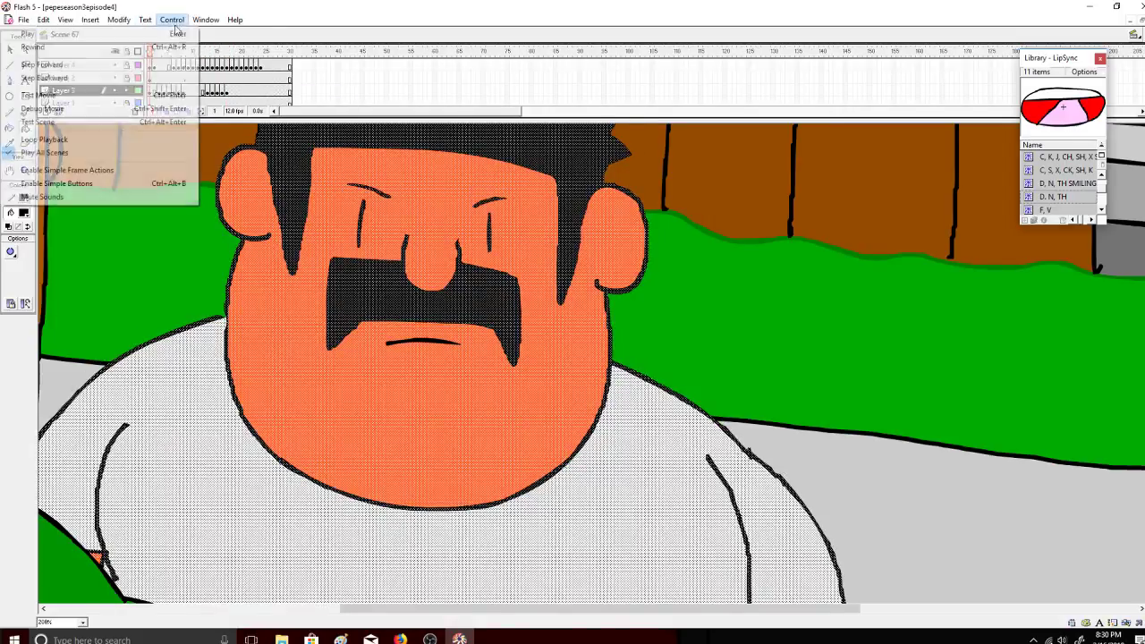
pyautogui.click(134, 34)
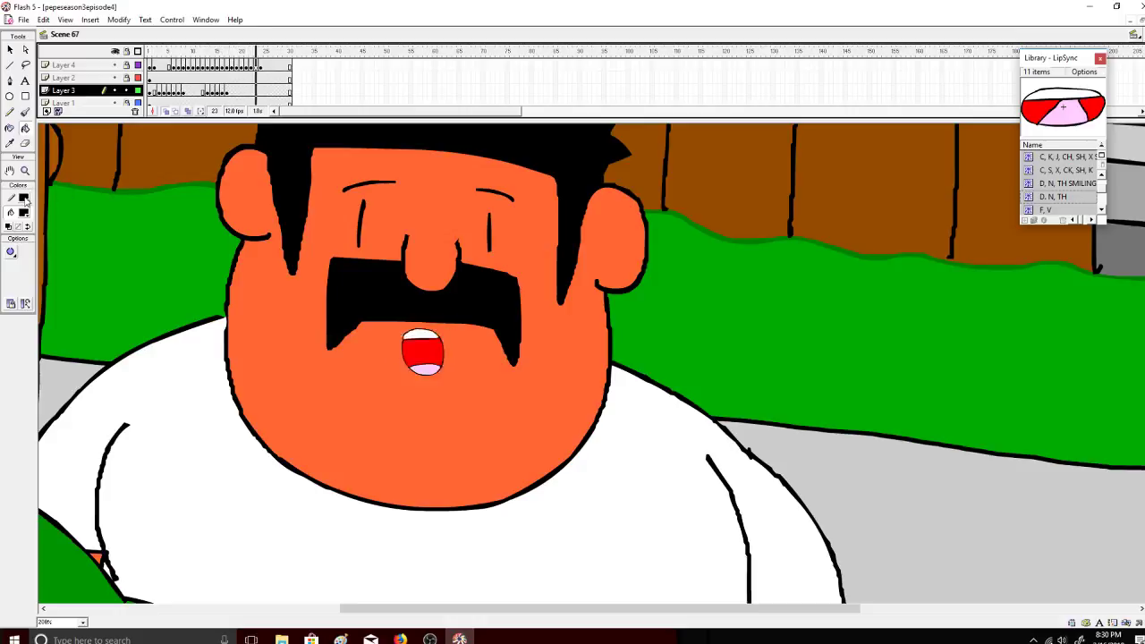
pyautogui.click(25, 171)
pyautogui.keyDown('alt'); pyautogui.click(65, 282); pyautogui.keyUp('alt')
pyautogui.keyDown('alt'); pyautogui.click(135, 294); pyautogui.keyUp('alt')
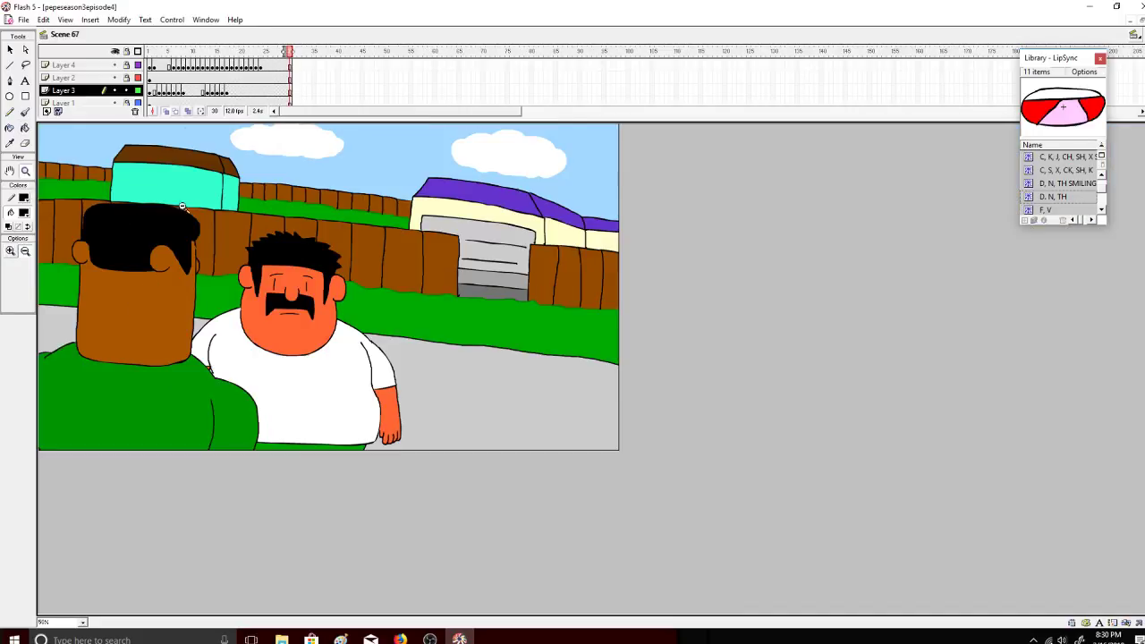
pyautogui.click(149, 90)
pyautogui.click(172, 19)
pyautogui.click(134, 34)
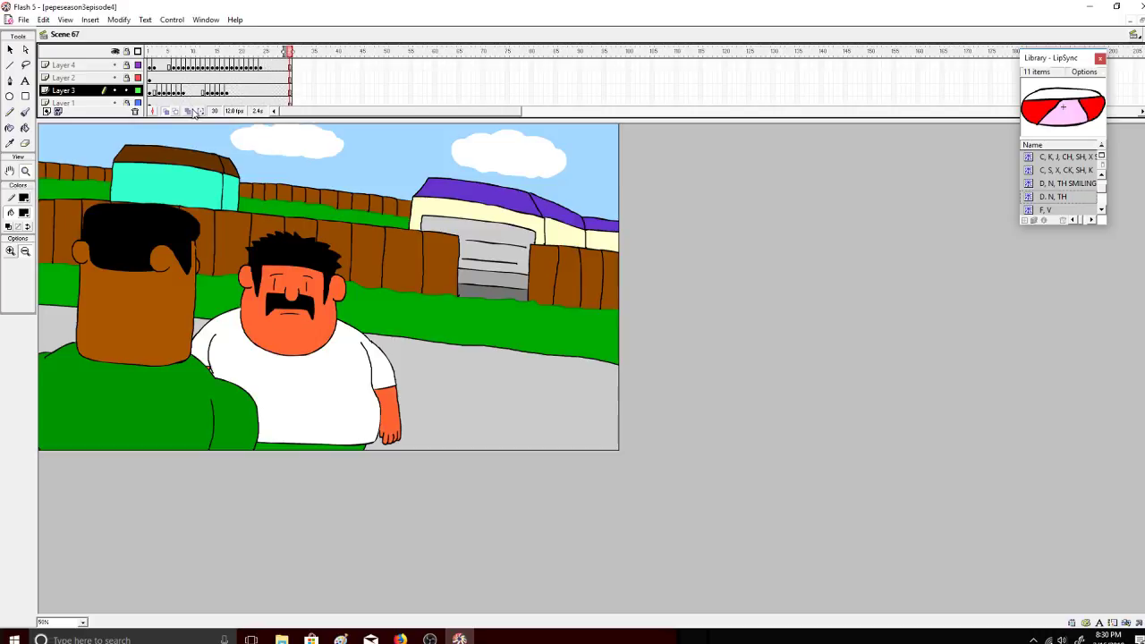
pyautogui.click(170, 52)
pyautogui.press('Return')
# Step: Extend Scene 67 by inserting keyframes at frame 39 on Layers 4, 2, 3 and 1
pyautogui.rightClick(333, 65)
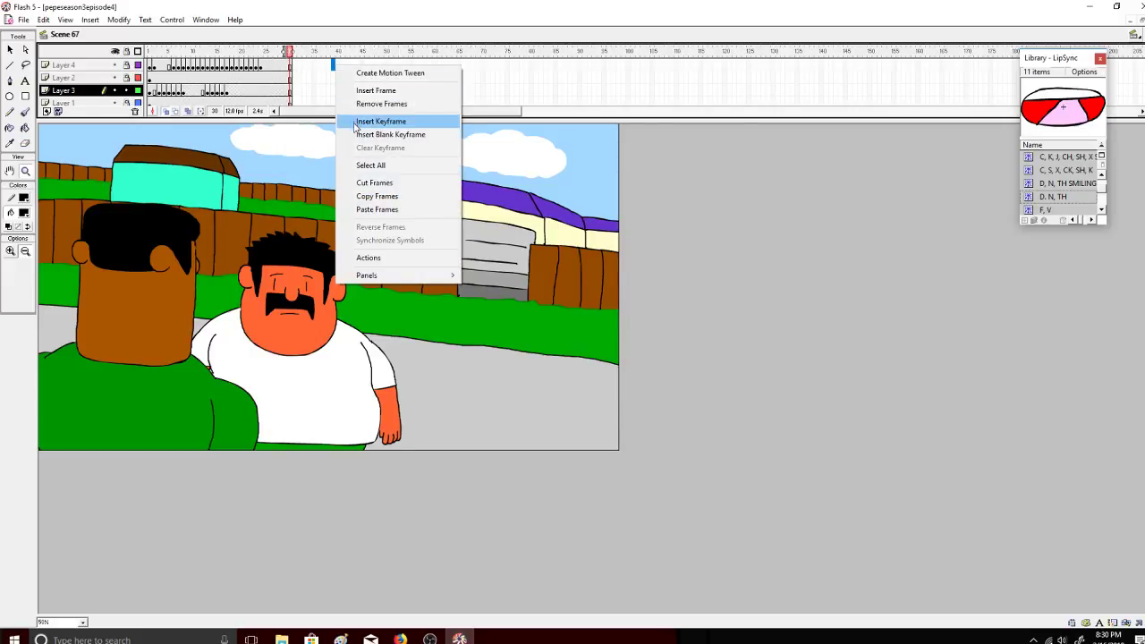
pyautogui.click(379, 117)
pyautogui.rightClick(334, 78)
pyautogui.click(358, 133)
pyautogui.rightClick(334, 86)
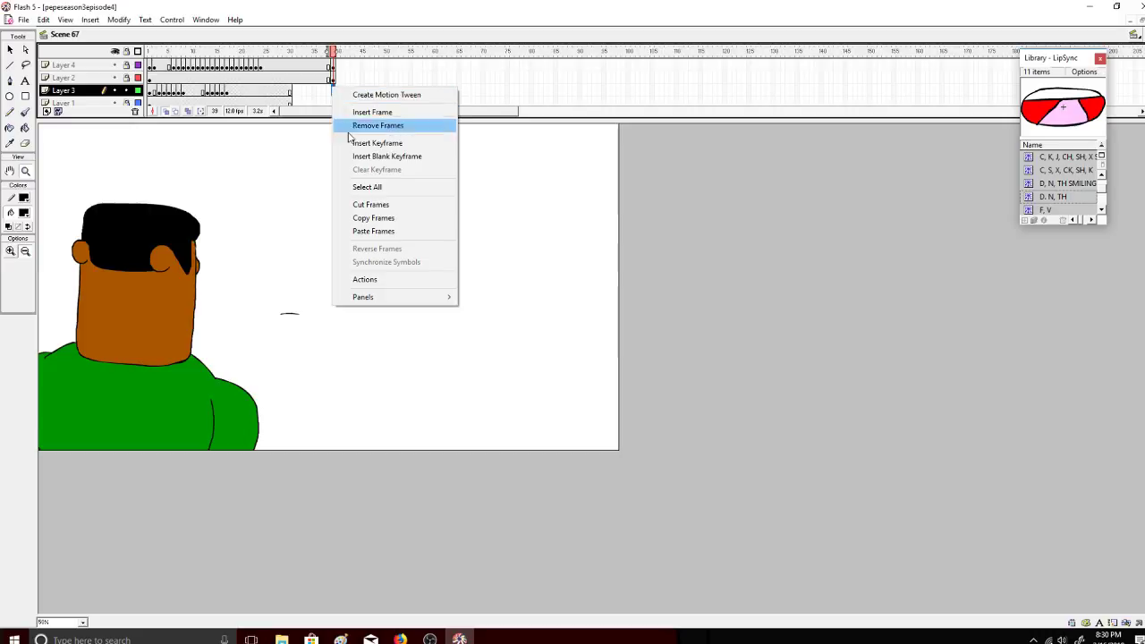
pyautogui.click(362, 141)
pyautogui.rightClick(334, 104)
pyautogui.click(368, 159)
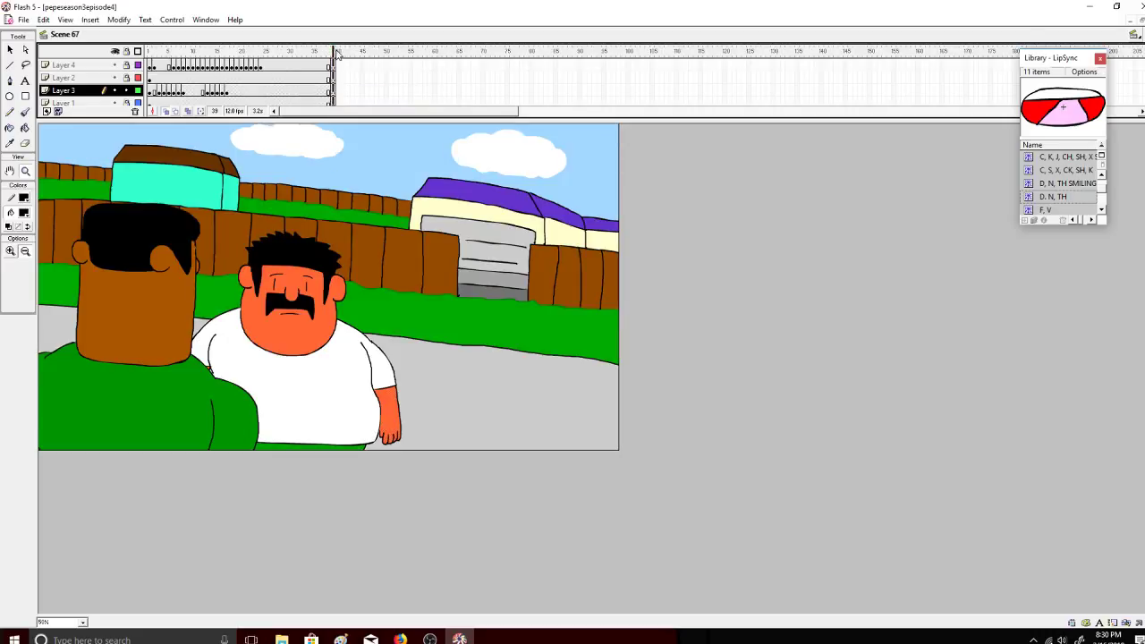
# Step: Play the extended Scene 67 from frame 1 to check its timing
pyautogui.moveTo(336, 52); pyautogui.dragTo(83, 43)
pyautogui.click(171, 19)
pyautogui.click(184, 34)
# Step: Save the movie from Scene 1 and play it back from there
pyautogui.click(1133, 36)
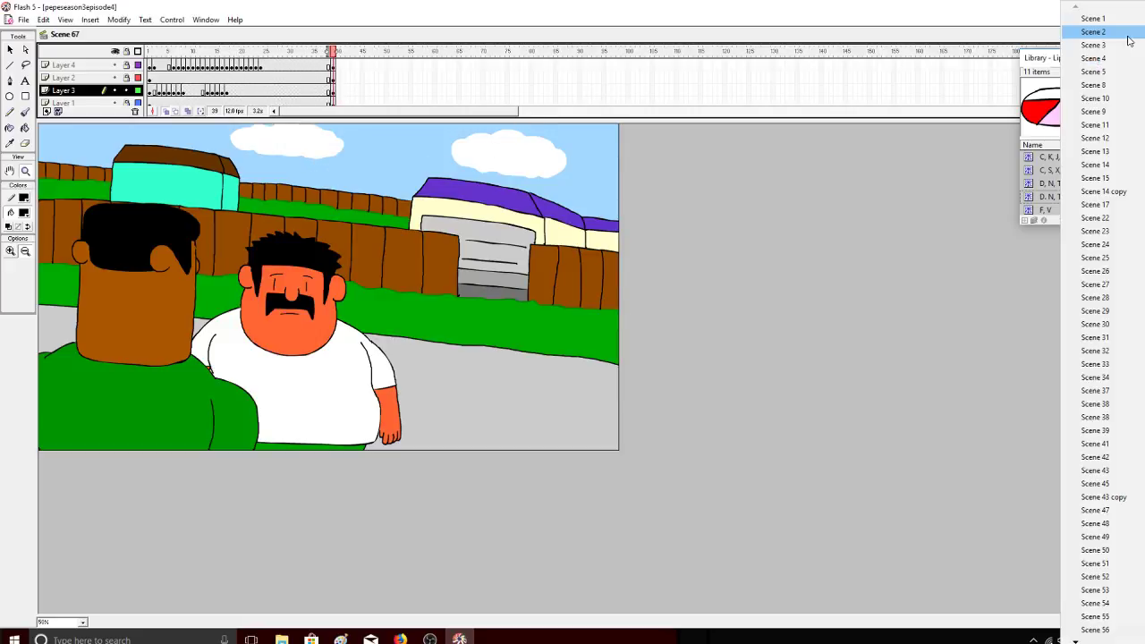
pyautogui.click(1132, 31)
pyautogui.click(1133, 36)
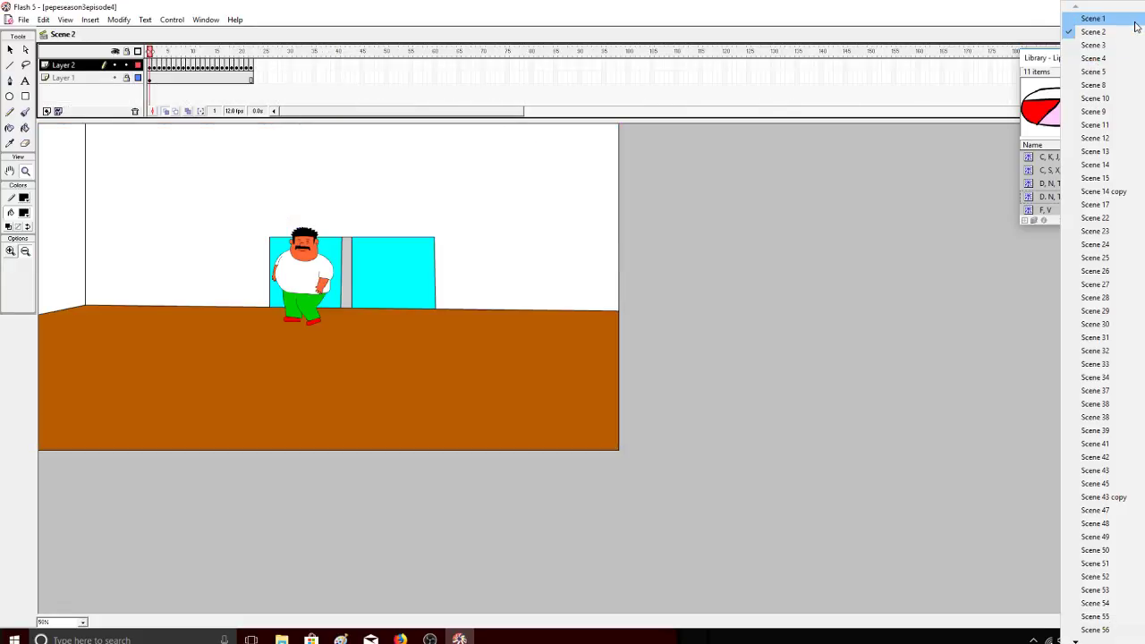
pyautogui.click(1133, 18)
pyautogui.click(27, 21)
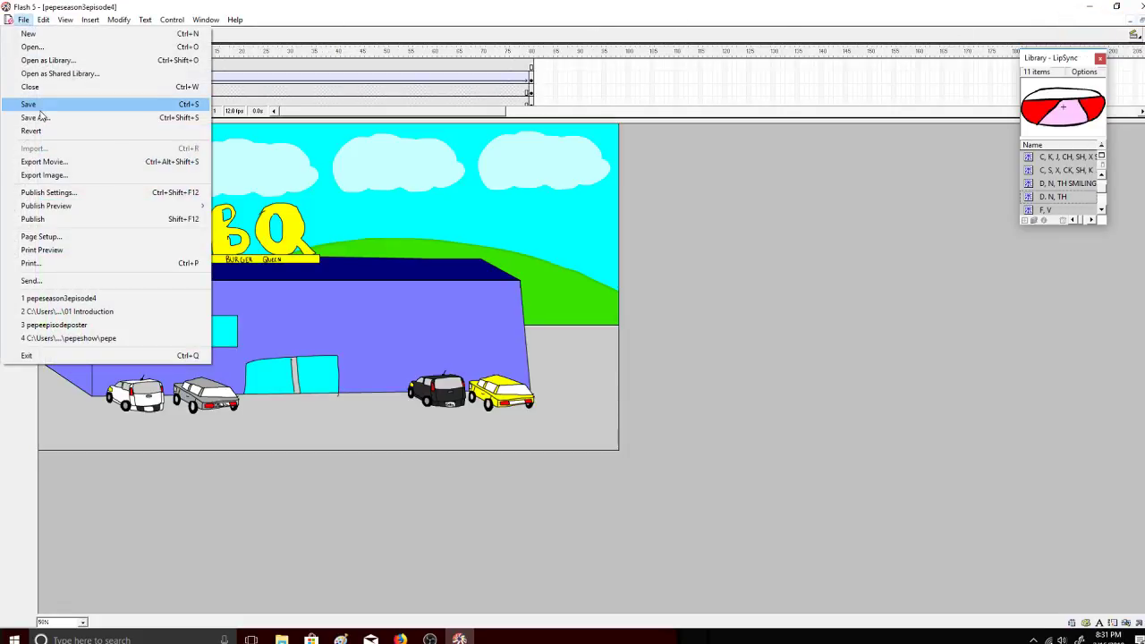
pyautogui.click(38, 106)
pyautogui.click(171, 20)
pyautogui.click(175, 33)
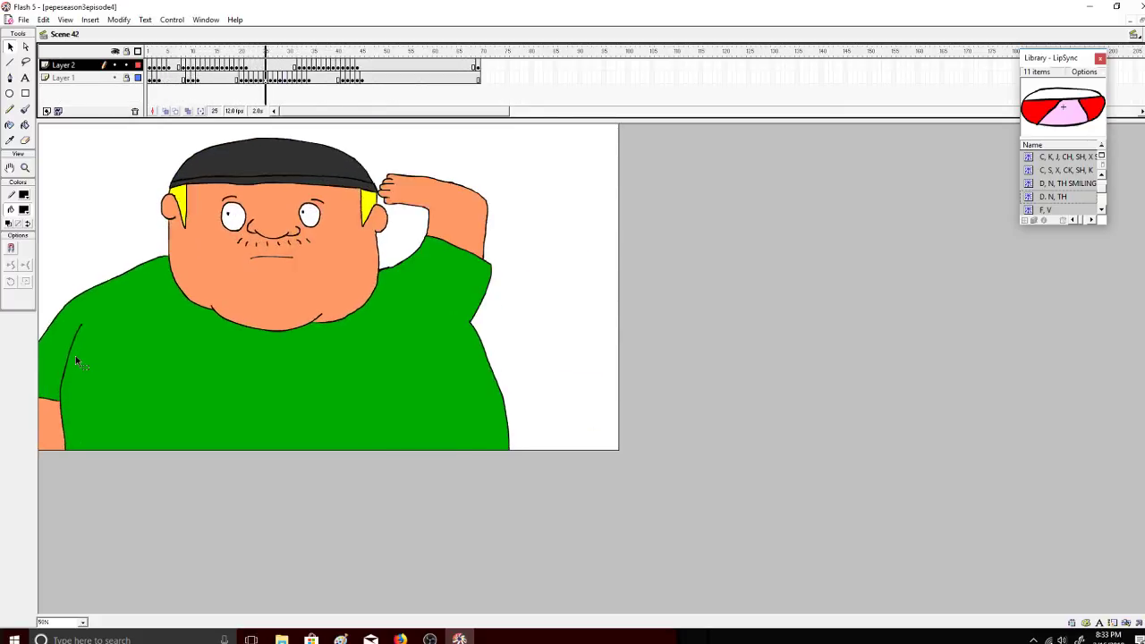
# Step: Add a new layer beneath Layer 1 in Scene 42
pyautogui.click(165, 53)
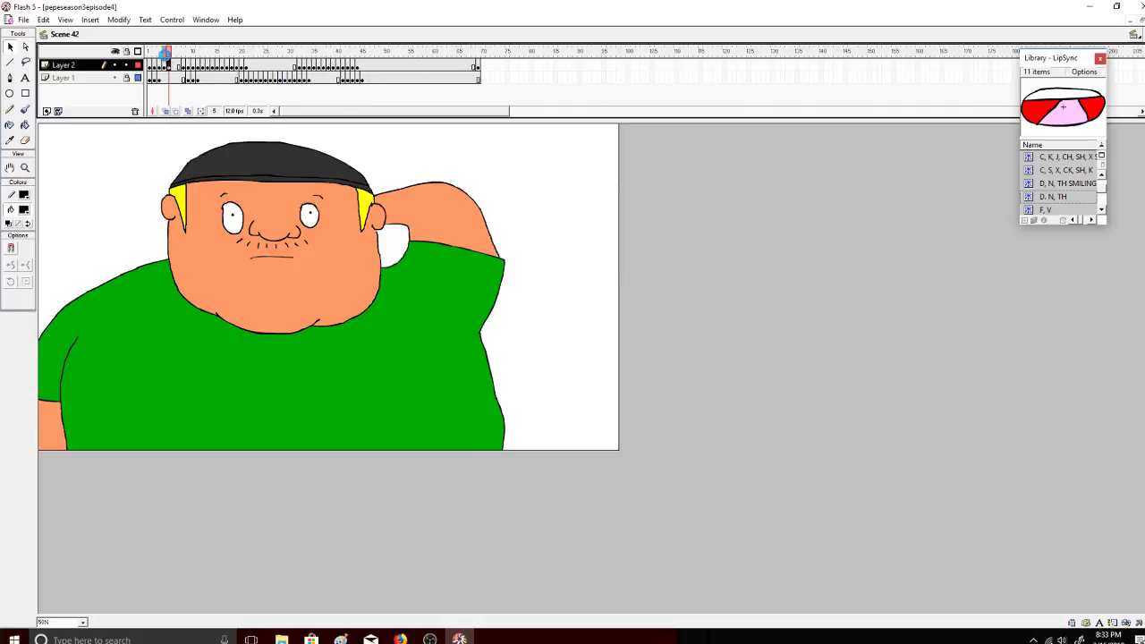
pyautogui.moveTo(168, 56); pyautogui.dragTo(105, 96)
pyautogui.click(46, 111)
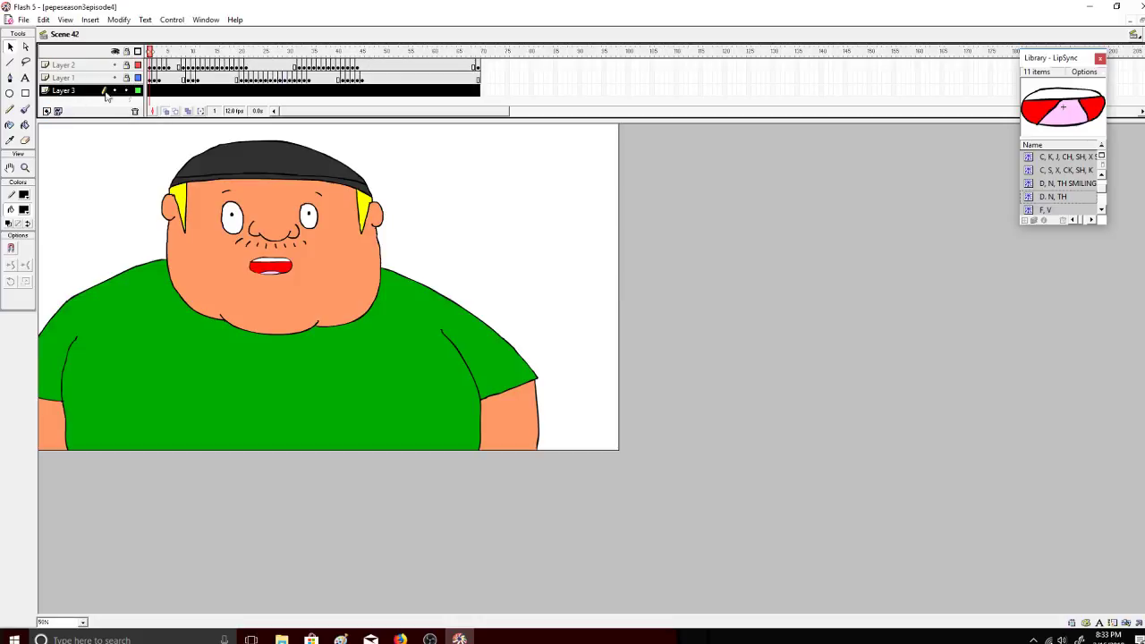
# Step: Look through Scenes 1, 3, 5 and 8 for a reusable restaurant background and open Scene 4
pyautogui.click(1132, 36)
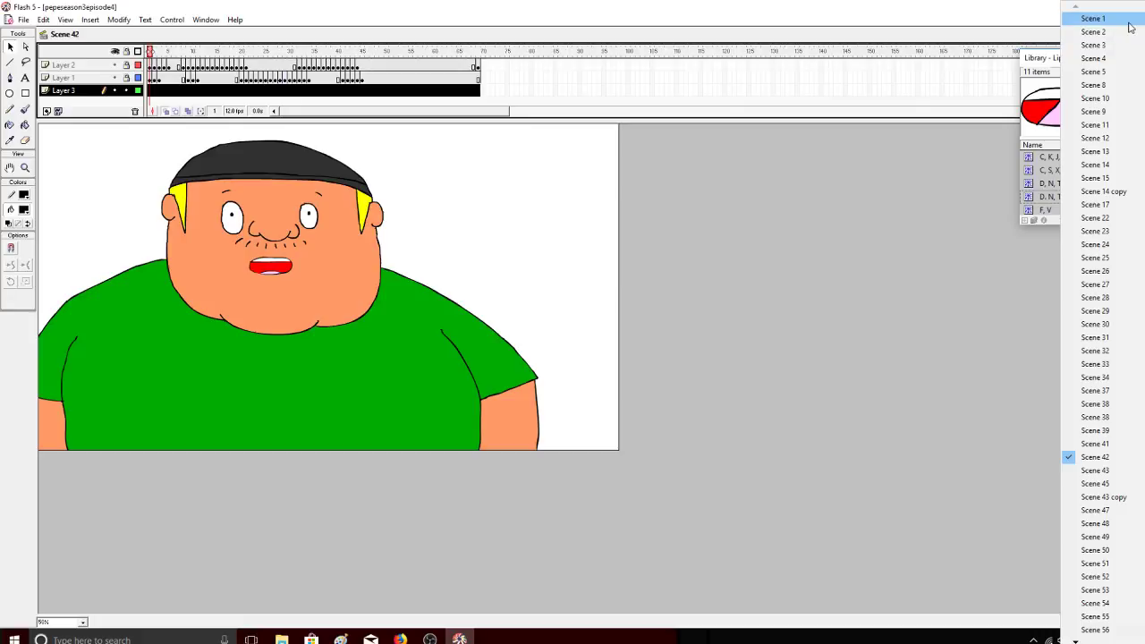
pyautogui.click(1127, 20)
pyautogui.click(1128, 20)
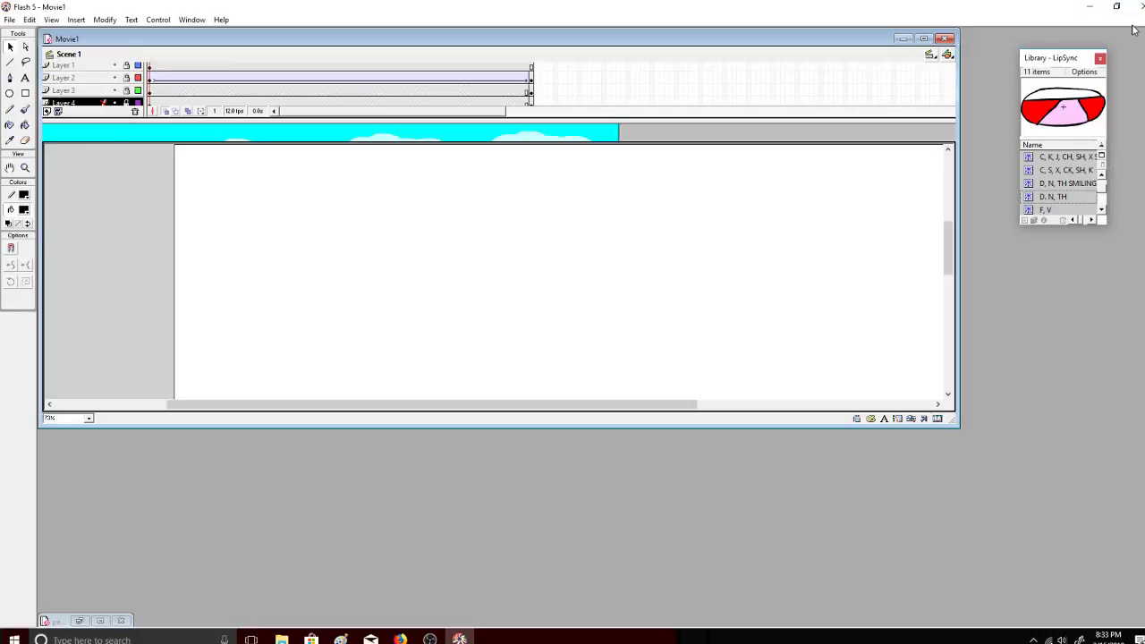
pyautogui.click(924, 39)
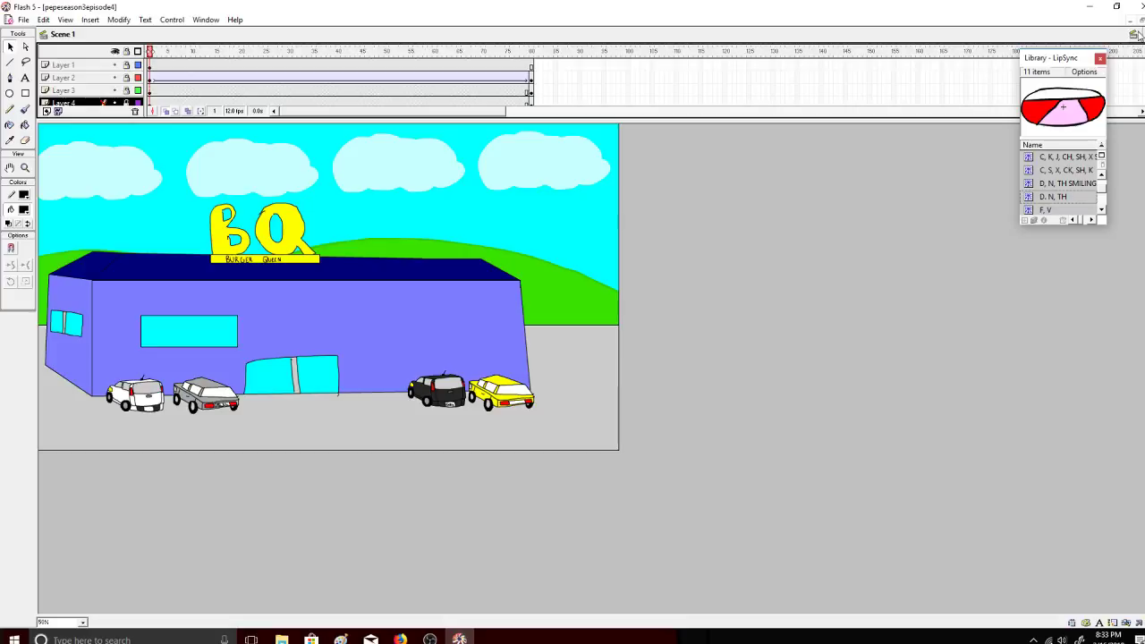
pyautogui.click(1137, 34)
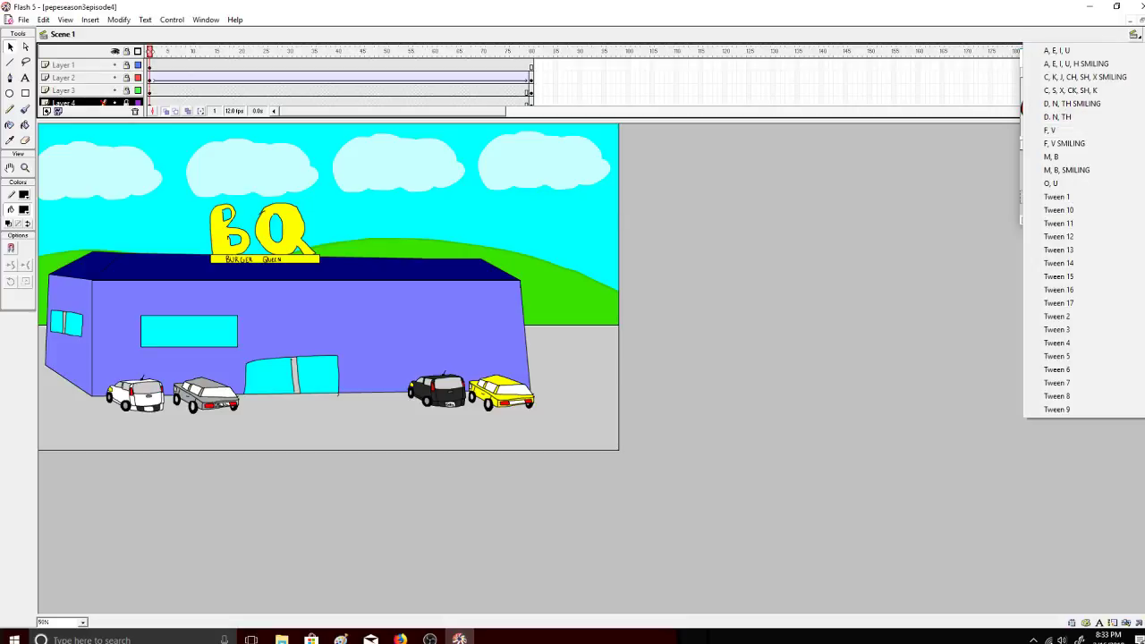
pyautogui.click(1143, 35)
pyautogui.click(1134, 35)
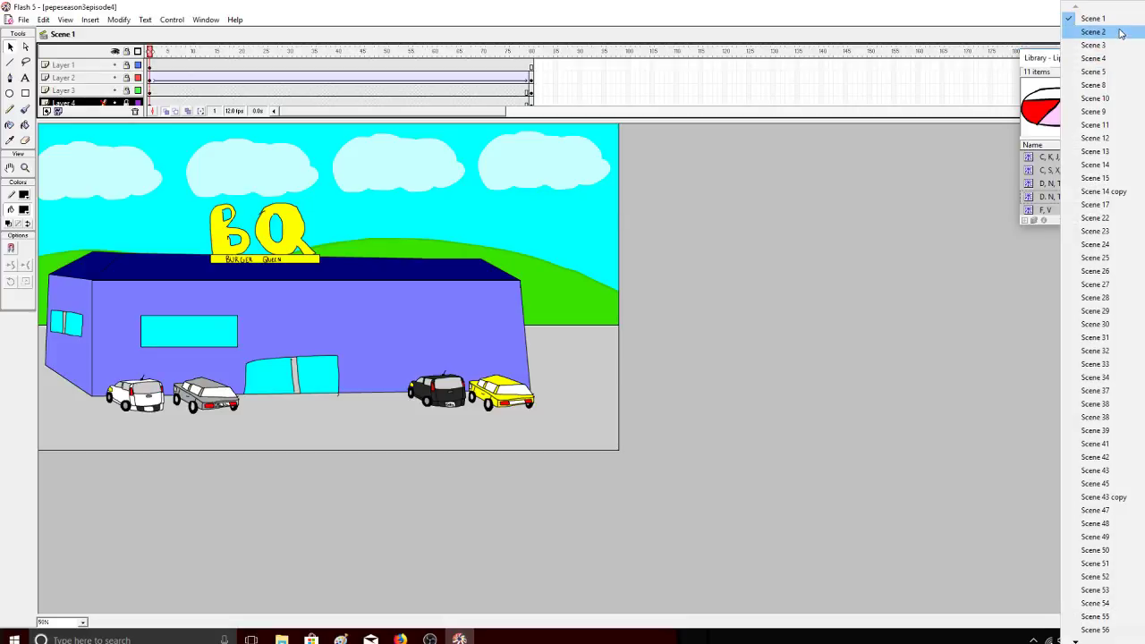
pyautogui.click(1118, 45)
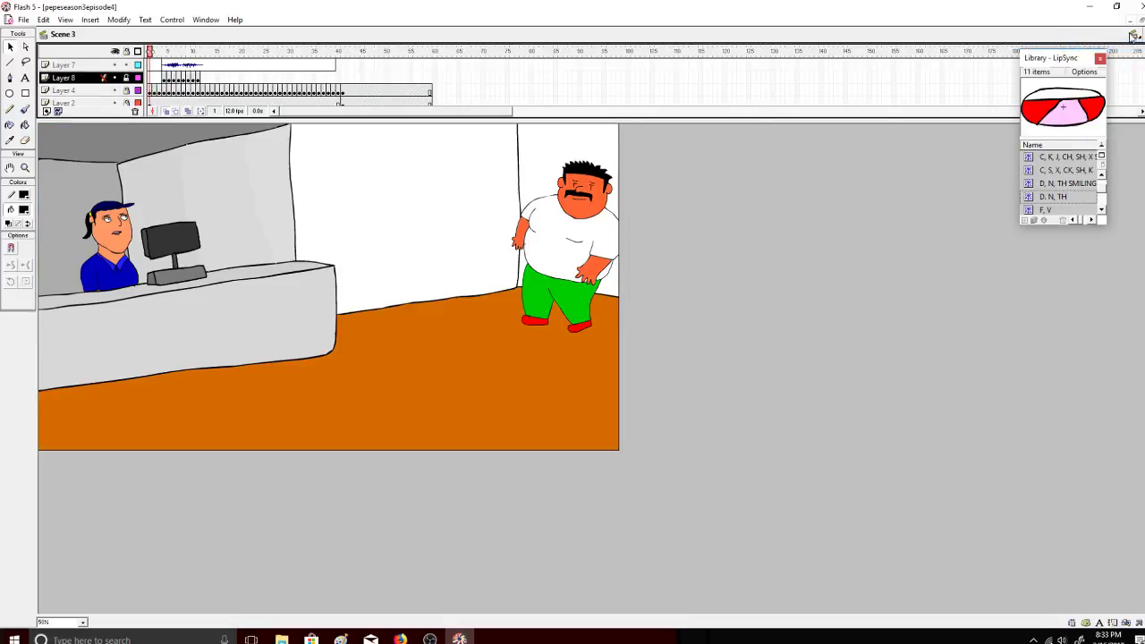
pyautogui.click(1120, 35)
pyautogui.click(1124, 72)
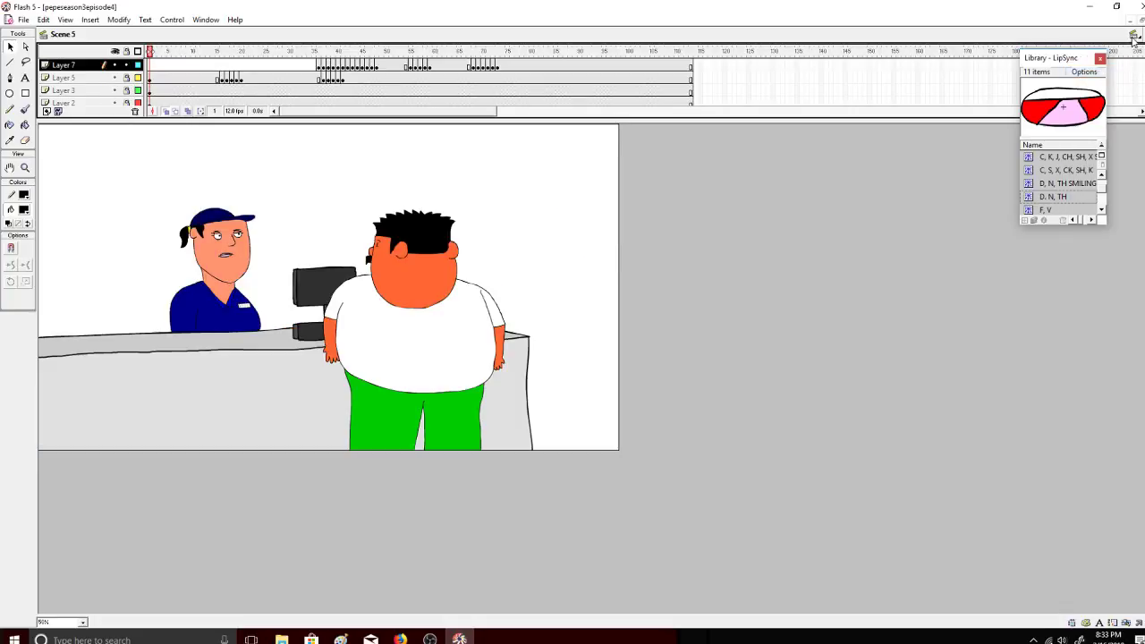
pyautogui.click(1133, 36)
pyautogui.click(1124, 90)
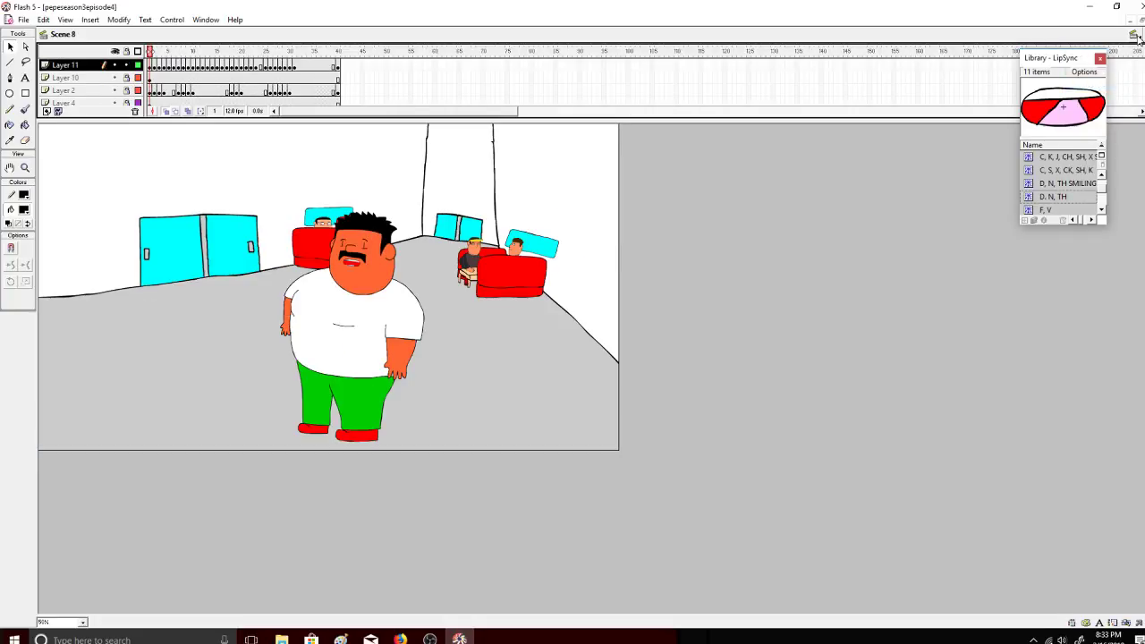
pyautogui.click(1133, 36)
pyautogui.click(1124, 72)
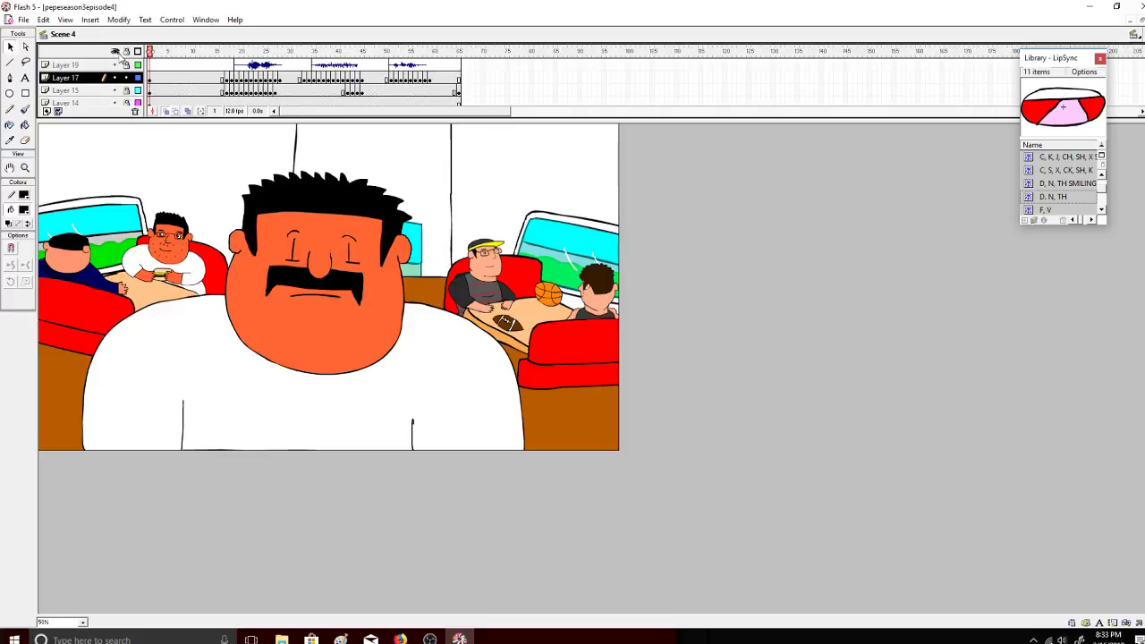
# Step: Unlock Layers 1, 10 and 8 in Scene 4 and select their background artwork together
pyautogui.scroll(-3, 304, 81)
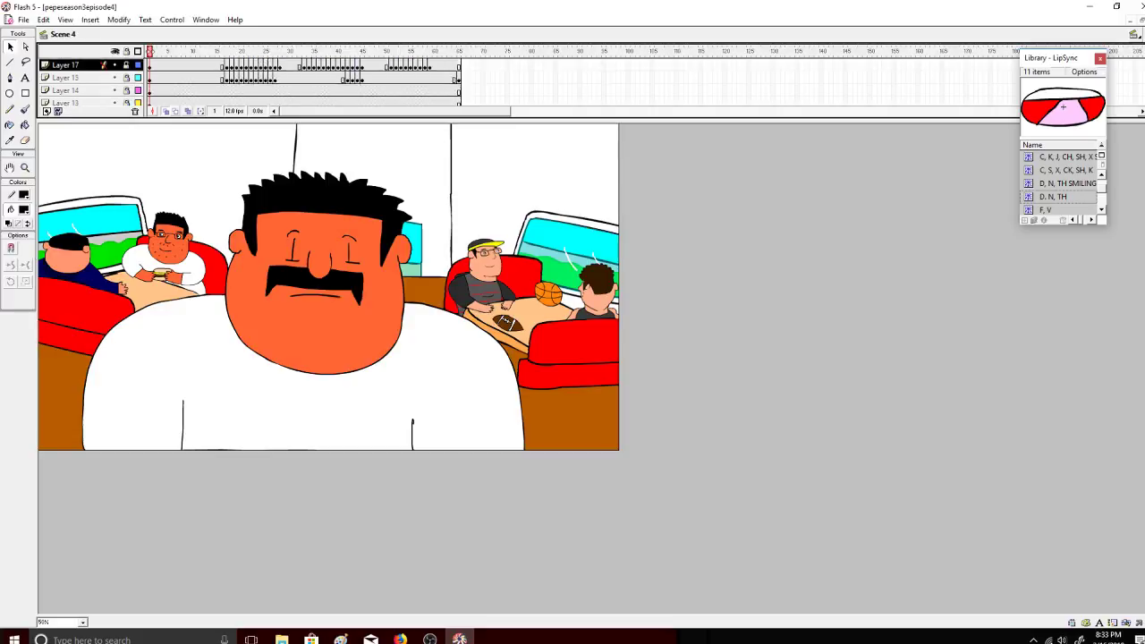
pyautogui.click(116, 92)
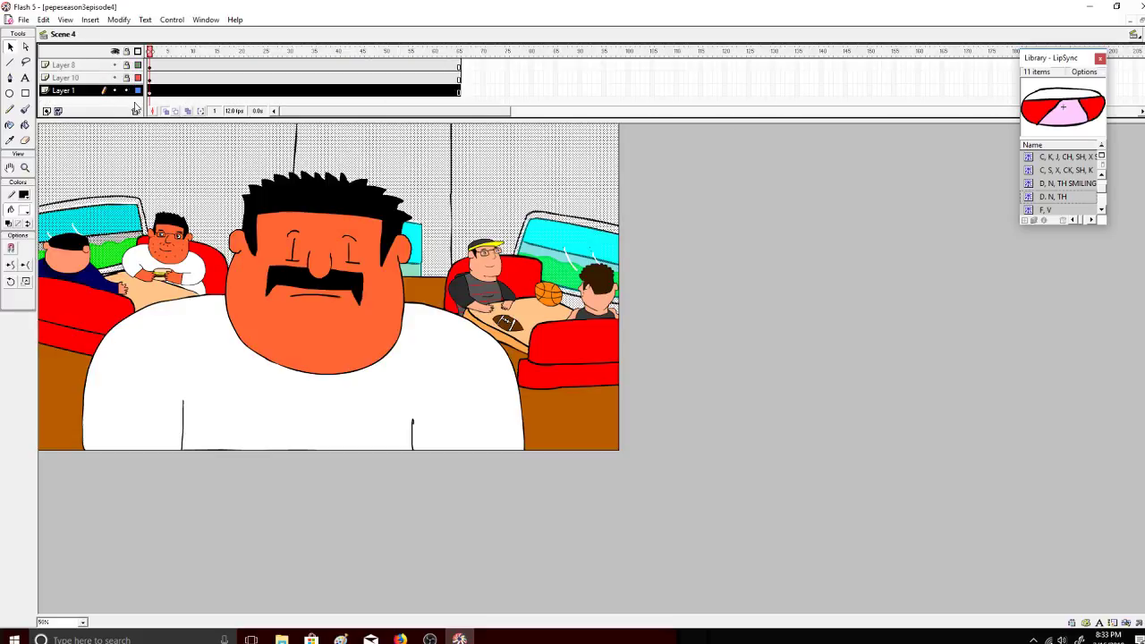
pyautogui.click(65, 19)
pyautogui.click(53, 168)
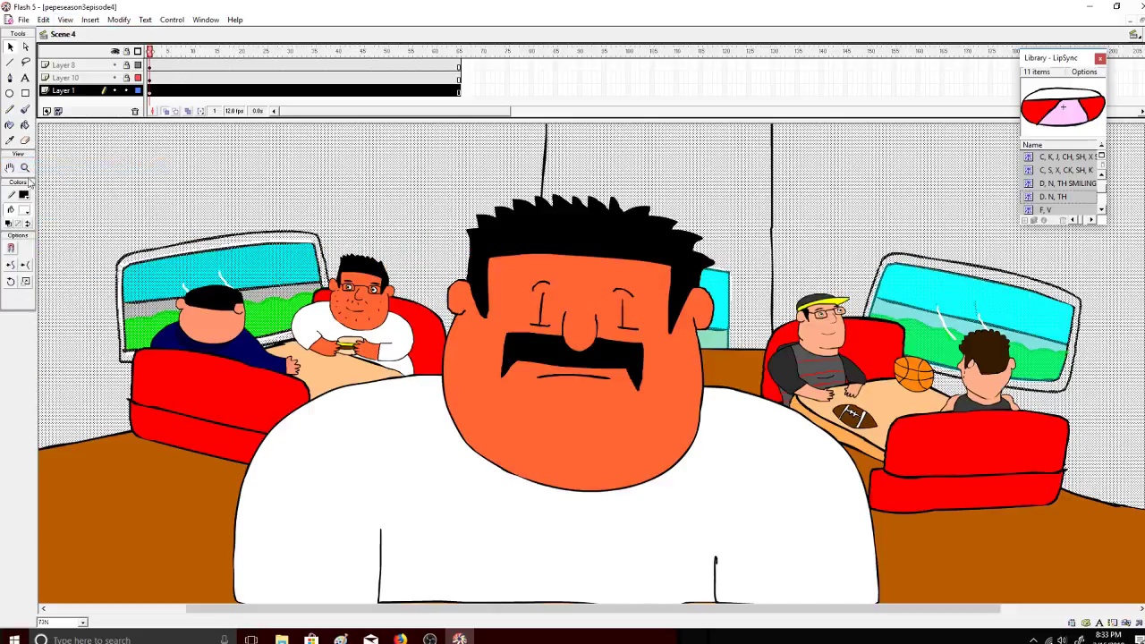
pyautogui.click(79, 197)
pyautogui.click(10, 48)
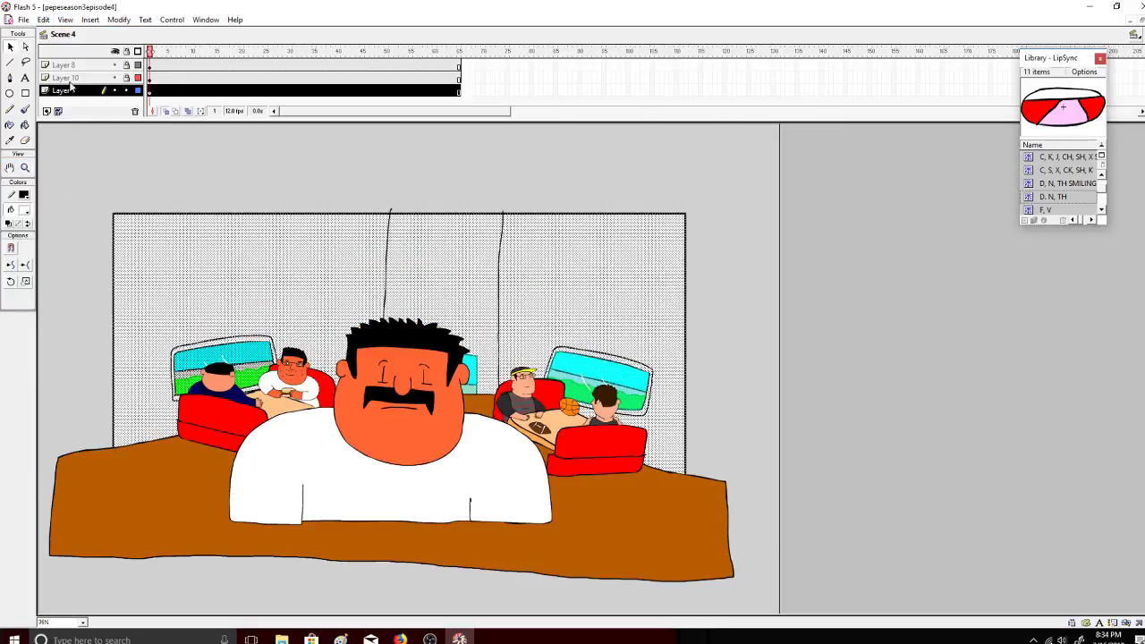
pyautogui.click(103, 81)
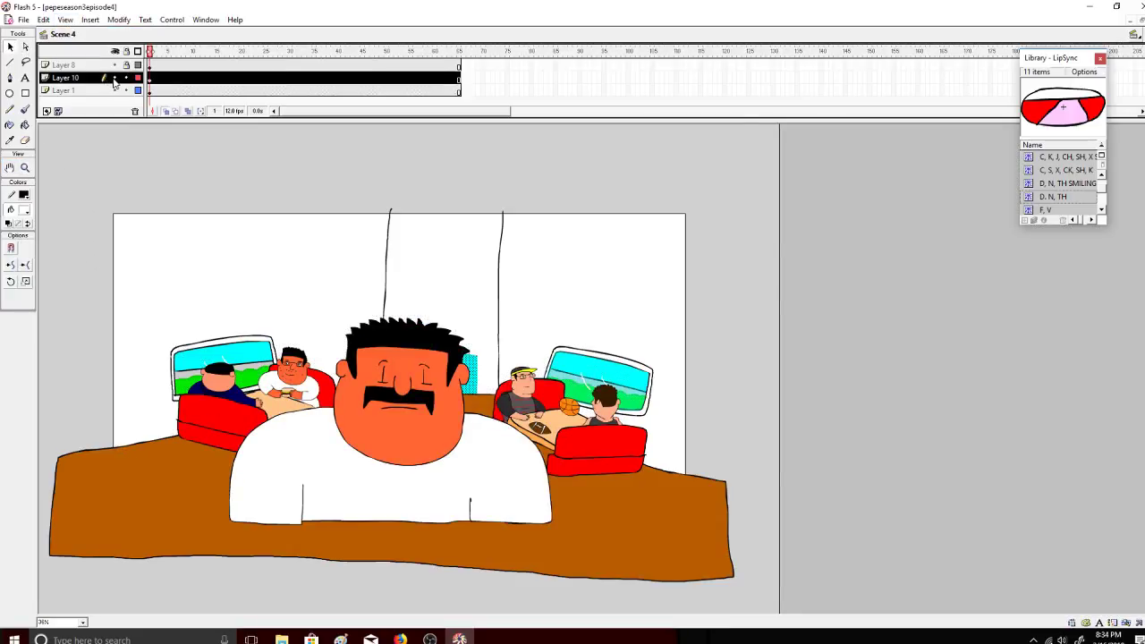
pyautogui.click(91, 92)
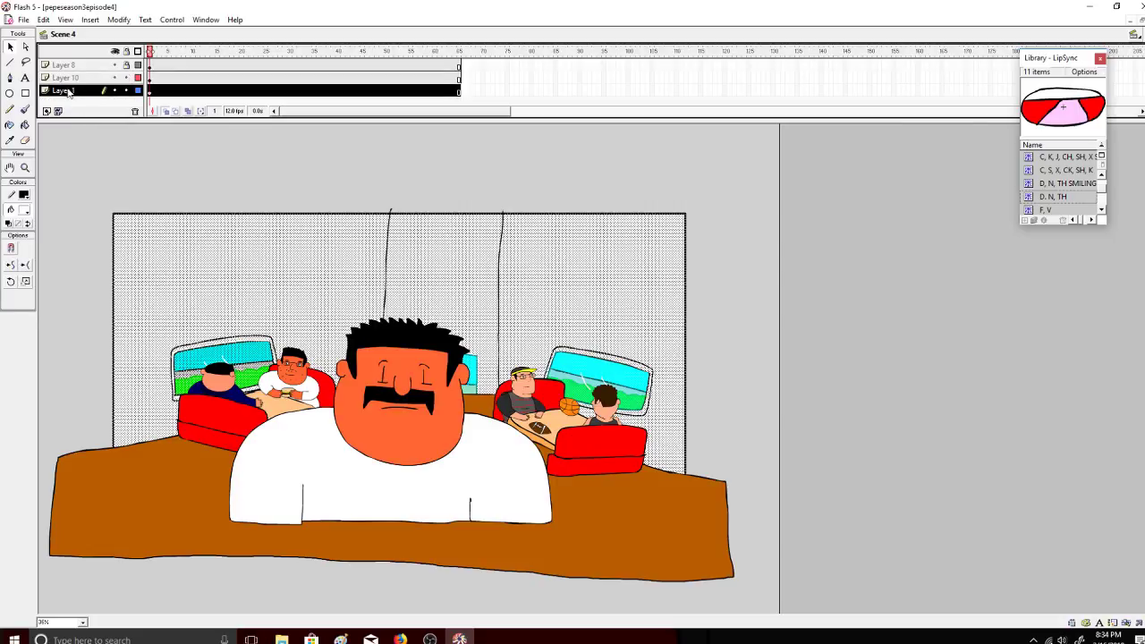
pyautogui.keyDown('shift'); pyautogui.click(105, 80); pyautogui.keyUp('shift')
pyautogui.keyDown('shift'); pyautogui.click(91, 68); pyautogui.keyUp('shift')
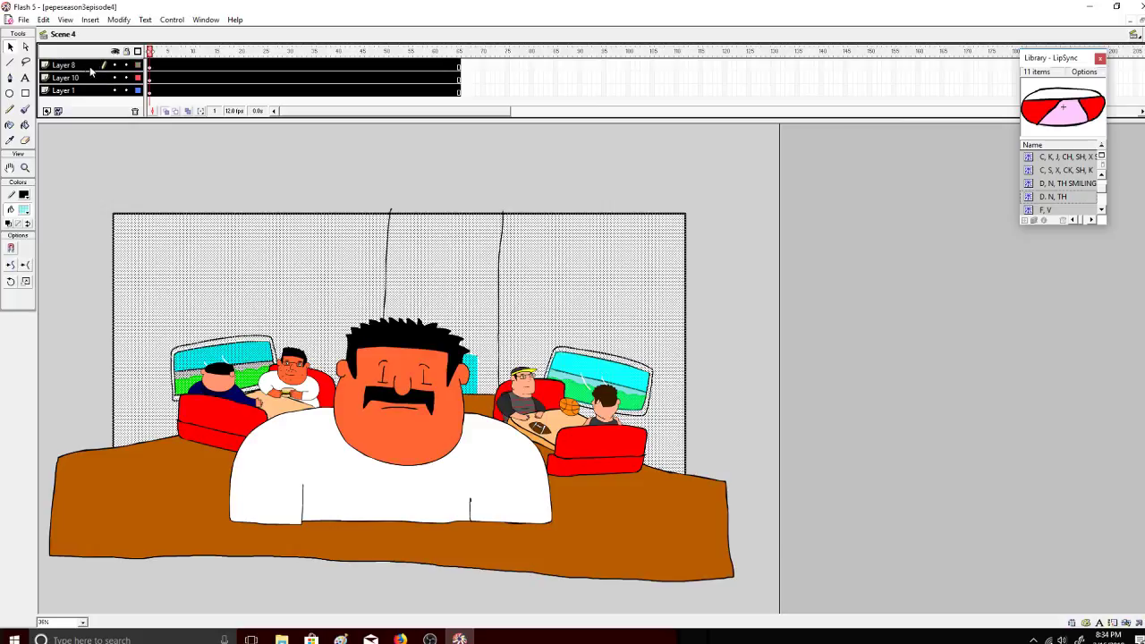
# Step: Unlock Layers 7, 2, 5 and 3 and add their artwork to the background selection
pyautogui.scroll(2, 1111, 54)
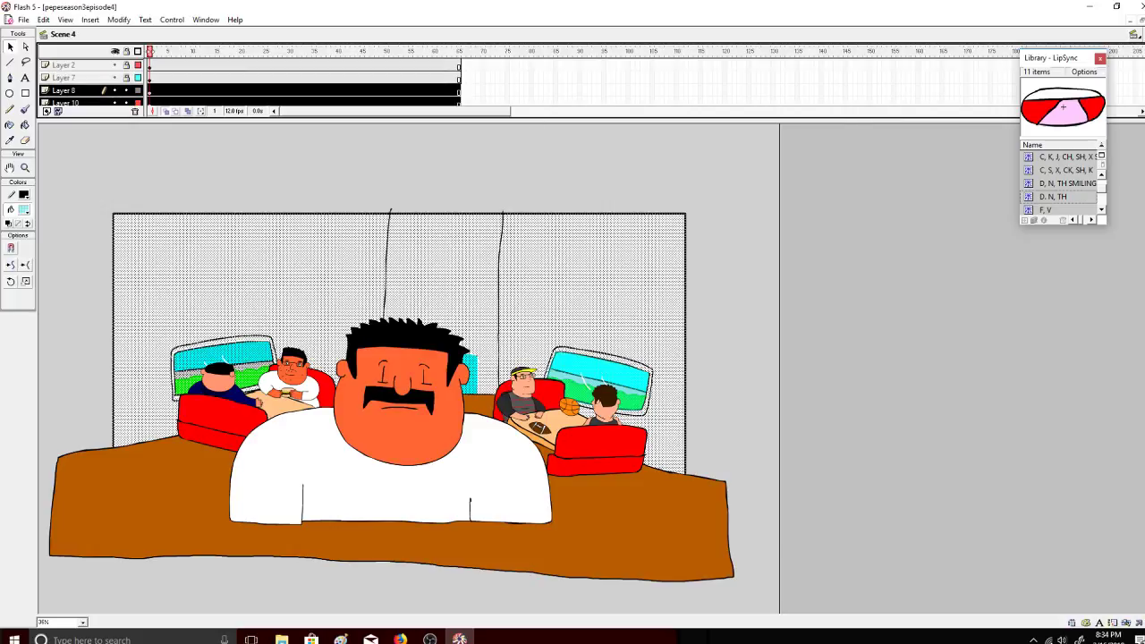
pyautogui.click(127, 77)
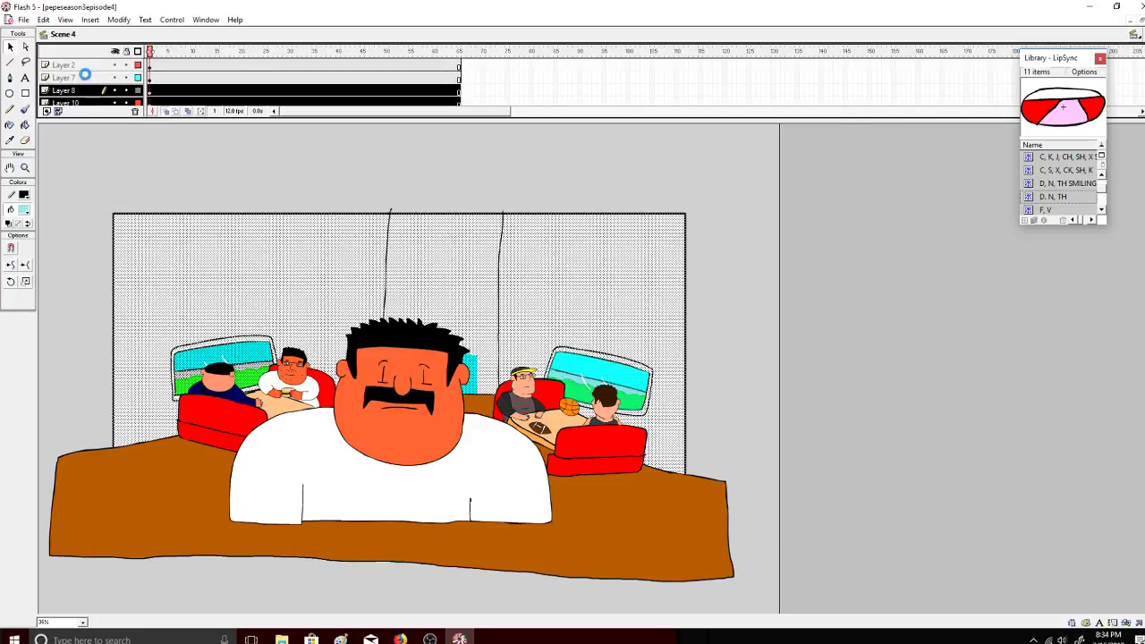
pyautogui.keyDown('shift'); pyautogui.click(86, 76); pyautogui.keyUp('shift')
pyautogui.keyDown('shift'); pyautogui.click(88, 66); pyautogui.keyUp('shift')
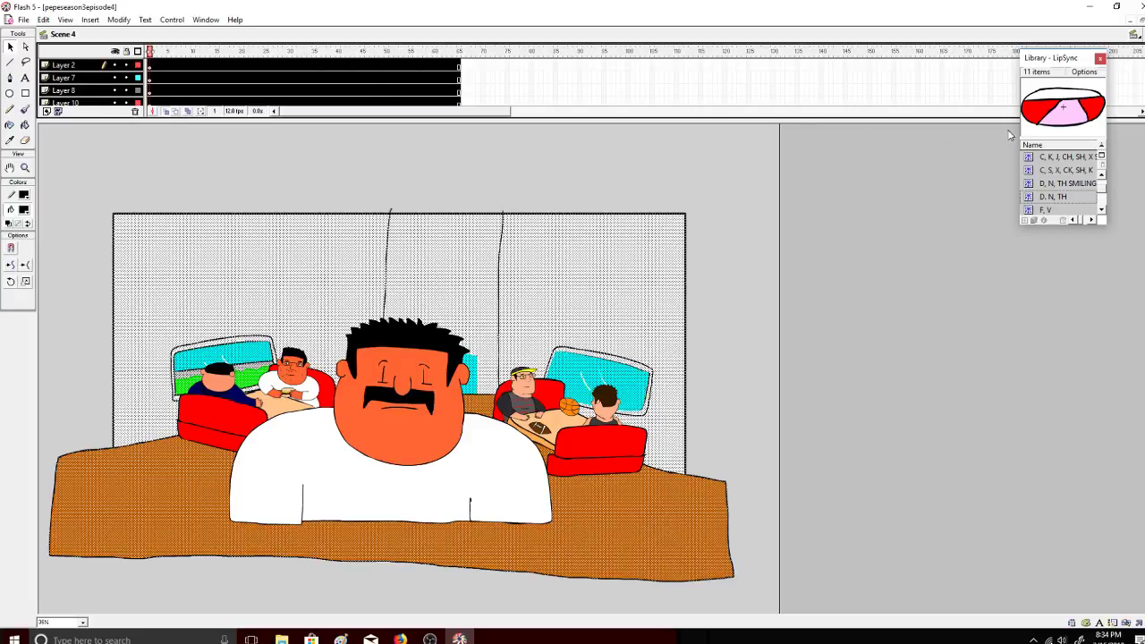
pyautogui.scroll(2, 89, 83)
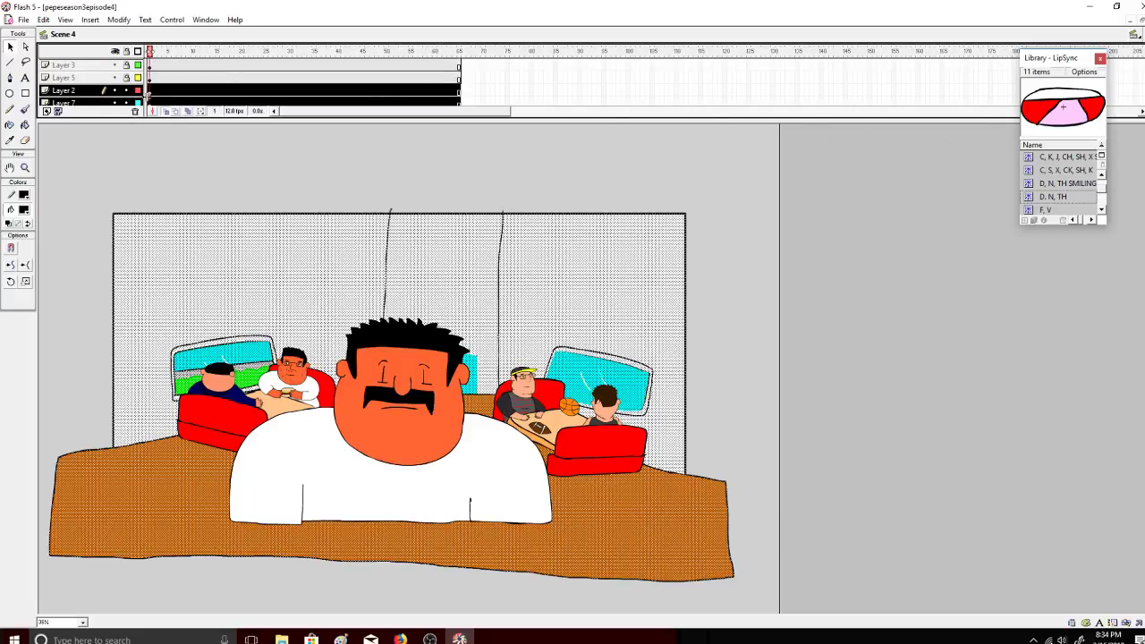
pyautogui.click(127, 78)
pyautogui.keyDown('shift'); pyautogui.click(97, 80); pyautogui.keyUp('shift')
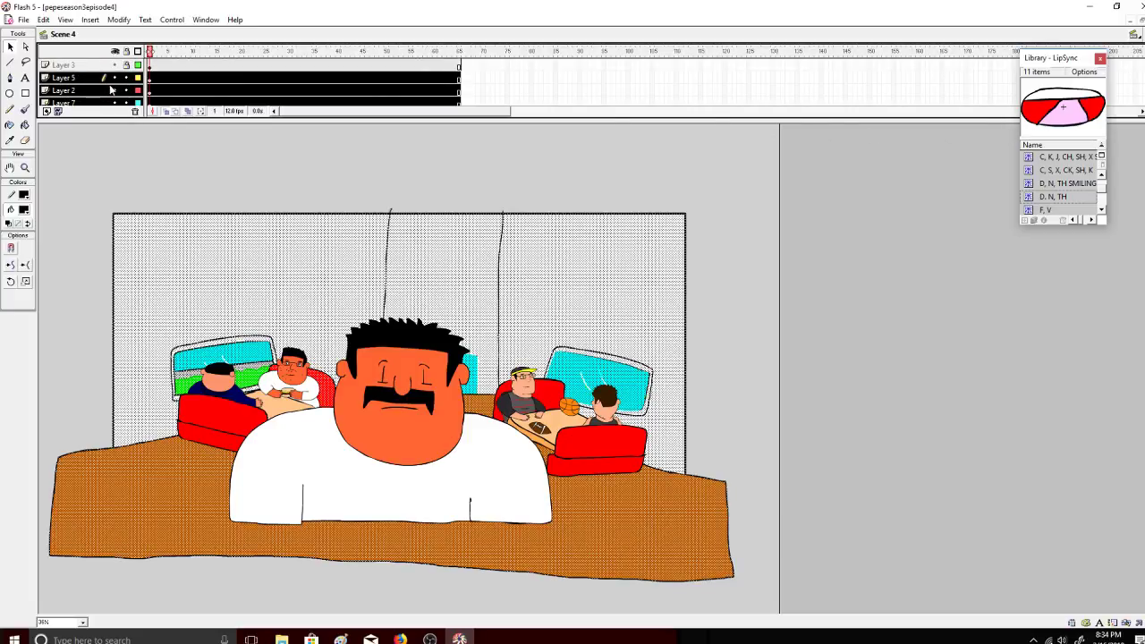
pyautogui.keyDown('shift'); pyautogui.click(97, 68); pyautogui.keyUp('shift')
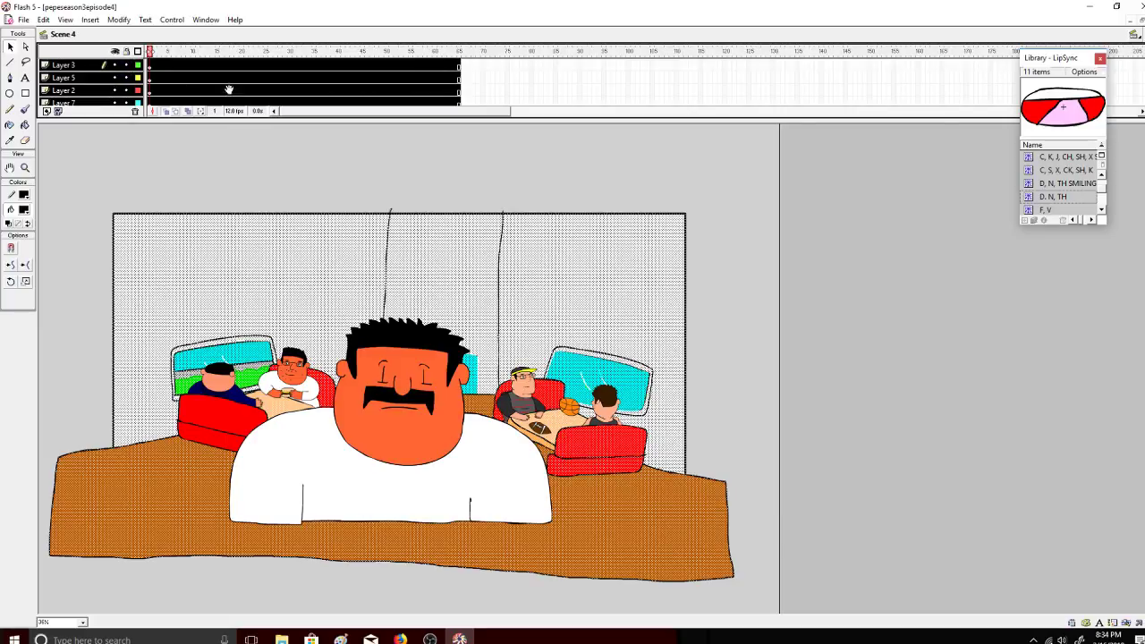
# Step: Copy the selected restaurant background together with Layer 4's artwork and lock all layers again
pyautogui.scroll(1, 89, 83)
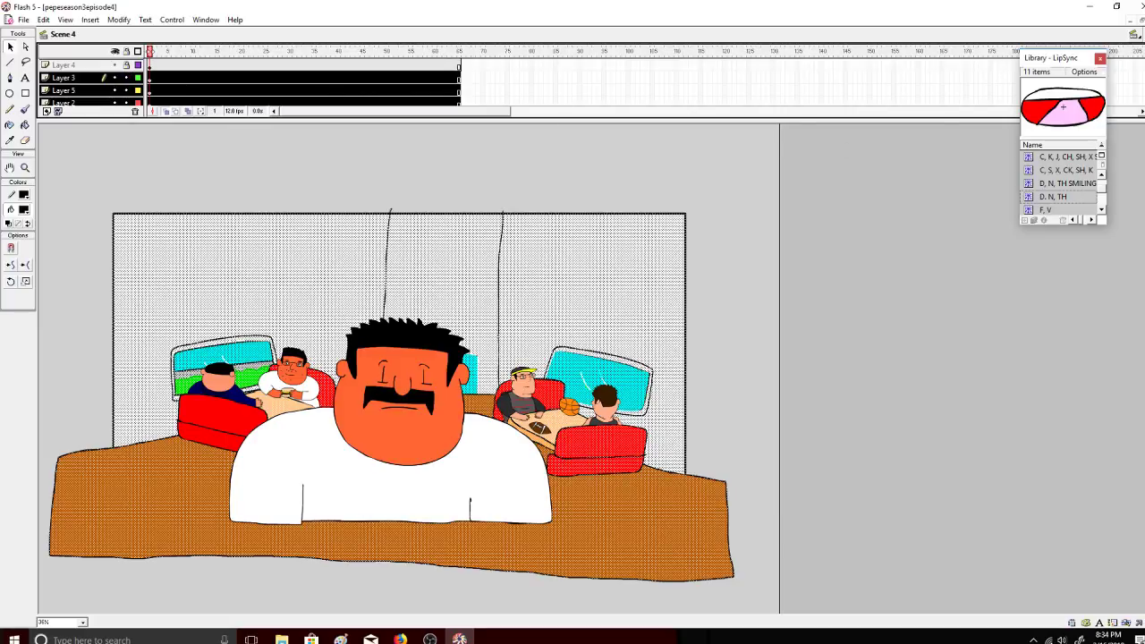
pyautogui.click(126, 66)
pyautogui.keyDown('shift'); pyautogui.click(94, 66); pyautogui.keyUp('shift')
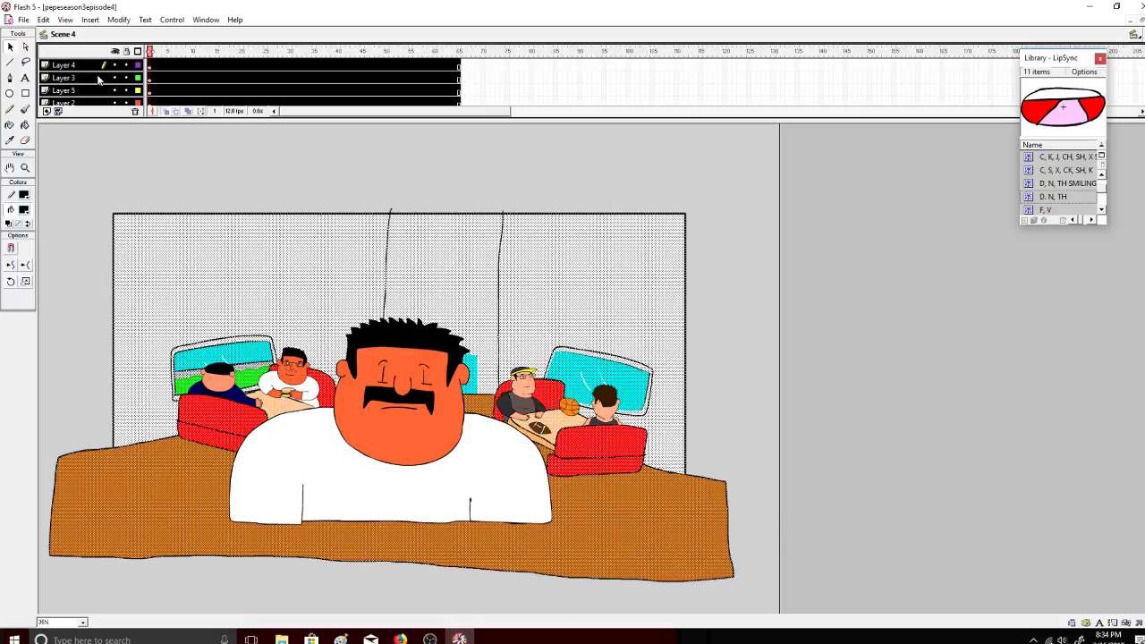
pyautogui.rightClick(162, 226)
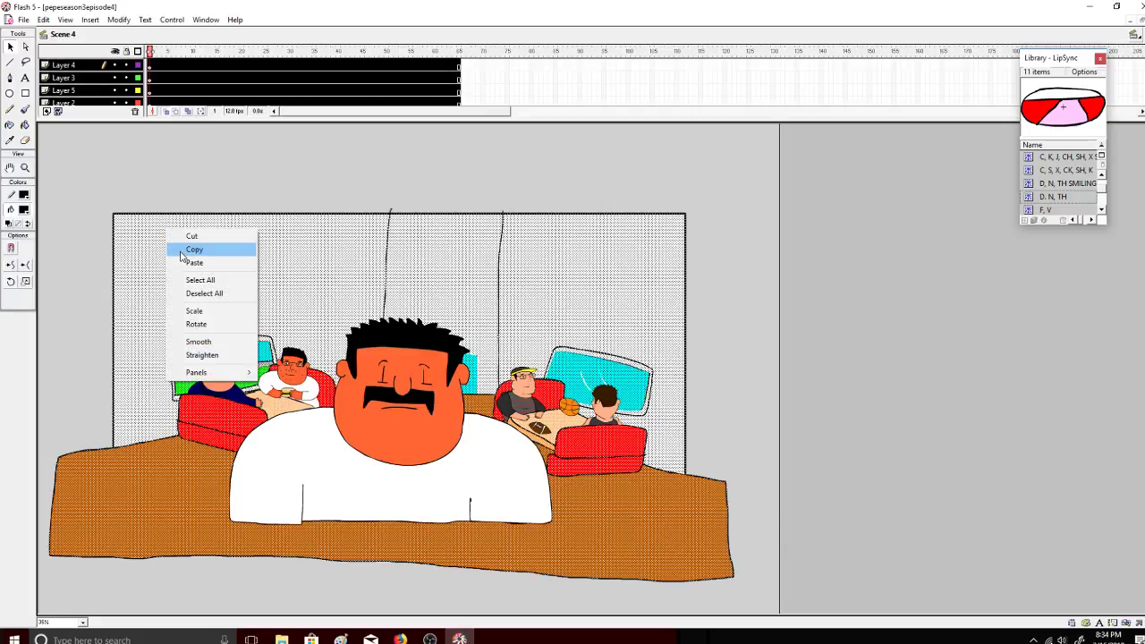
pyautogui.click(179, 249)
pyautogui.click(127, 53)
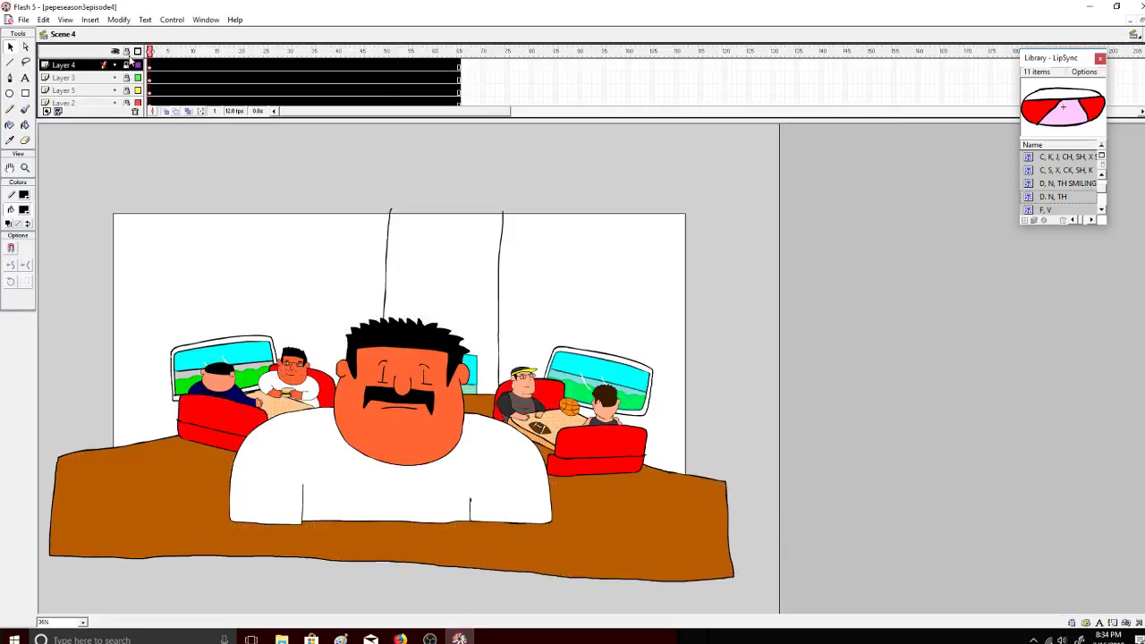
# Step: Paste the copied restaurant background onto Layer 3 of Scene 42, behind the character
pyautogui.click(1132, 35)
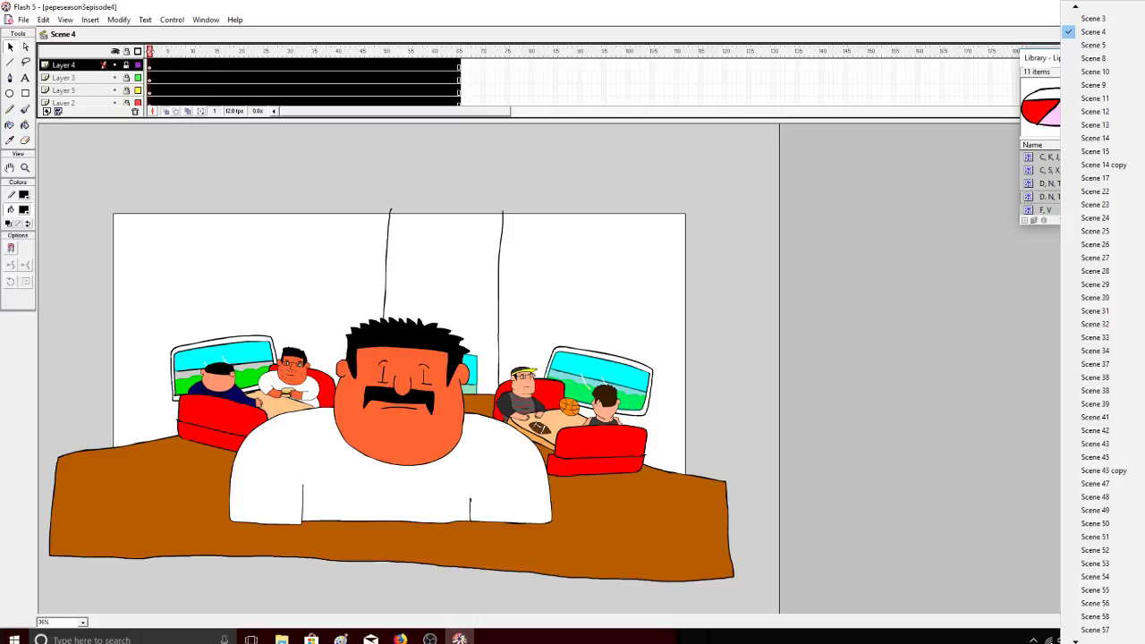
pyautogui.click(1106, 483)
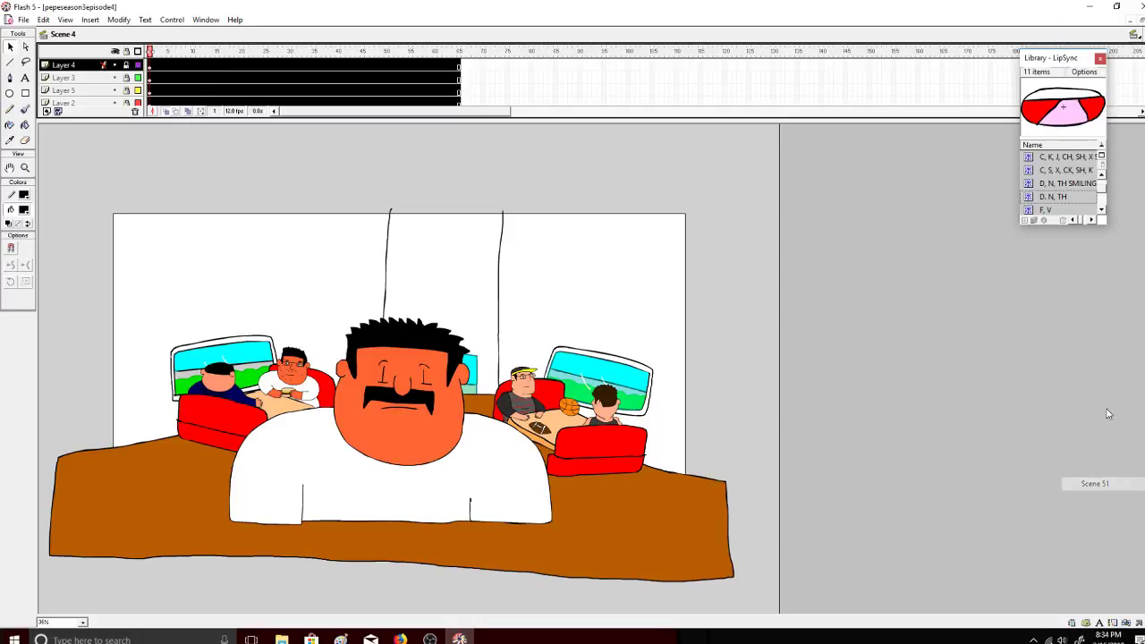
pyautogui.click(1135, 34)
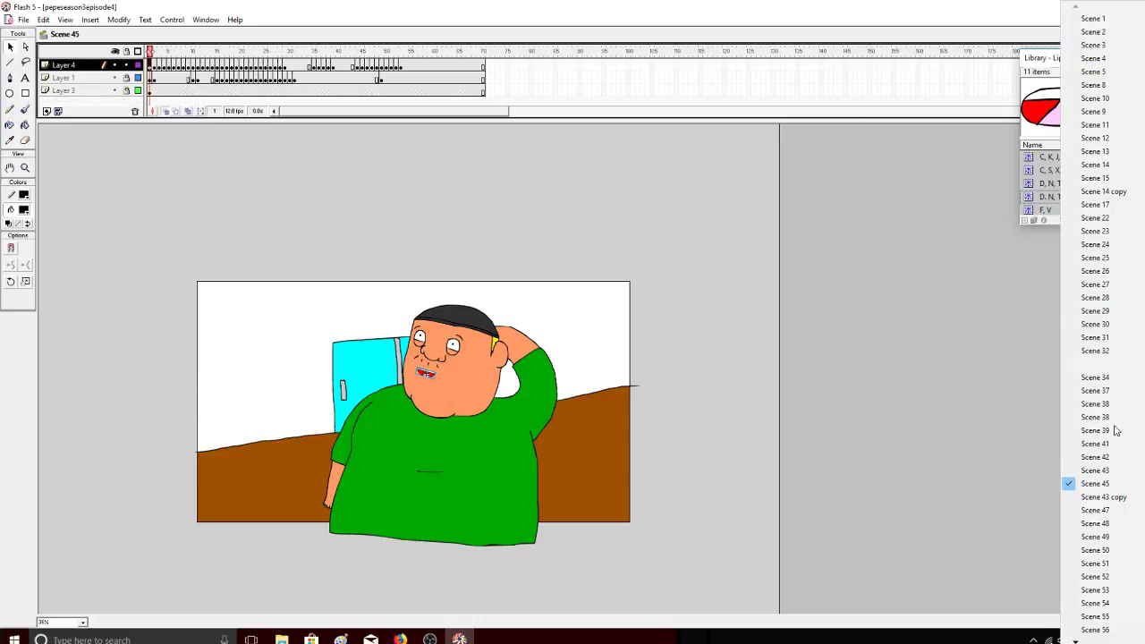
pyautogui.click(1123, 465)
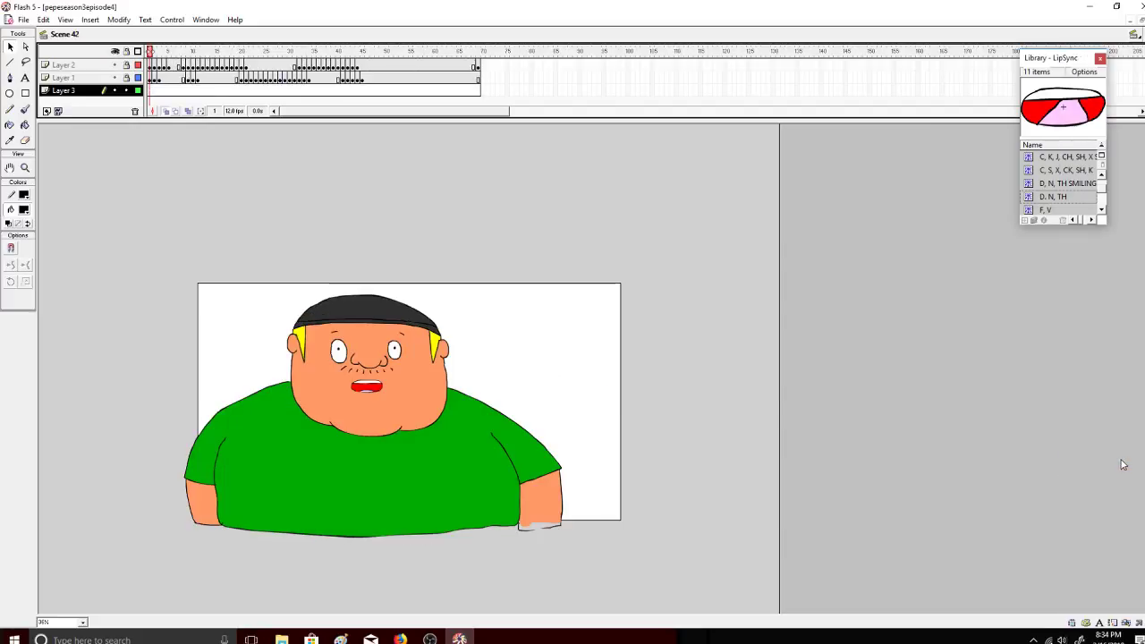
pyautogui.rightClick(128, 224)
pyautogui.click(165, 272)
pyautogui.click(190, 179)
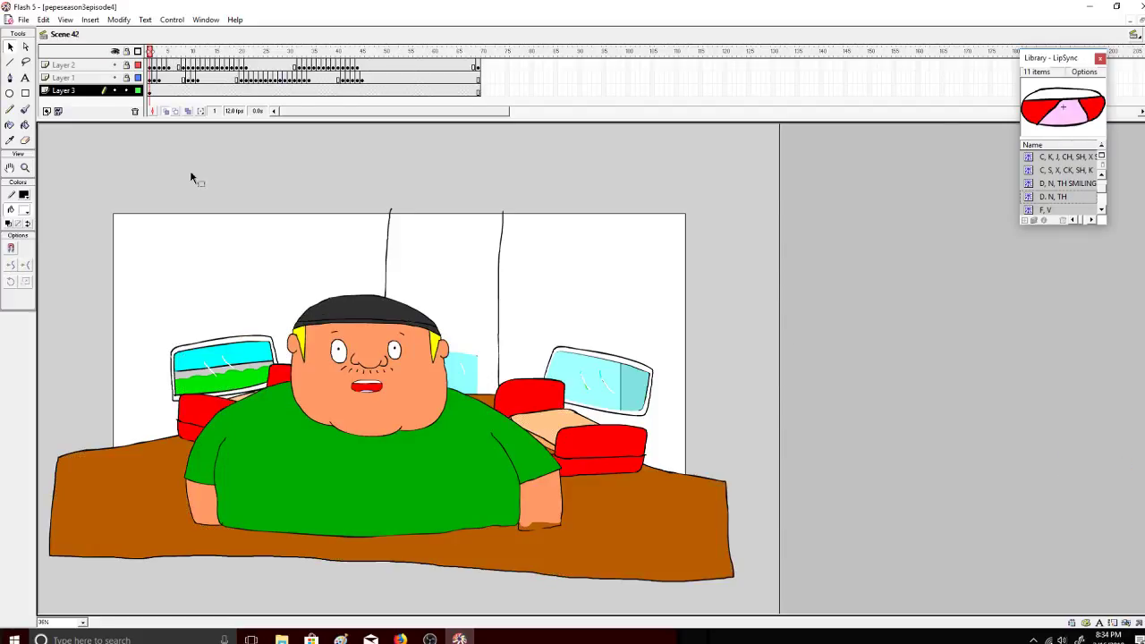
# Step: Play Scene 42 from frame 1 and again from near frame 7 to check the character against the background
pyautogui.click(66, 20)
pyautogui.click(85, 170)
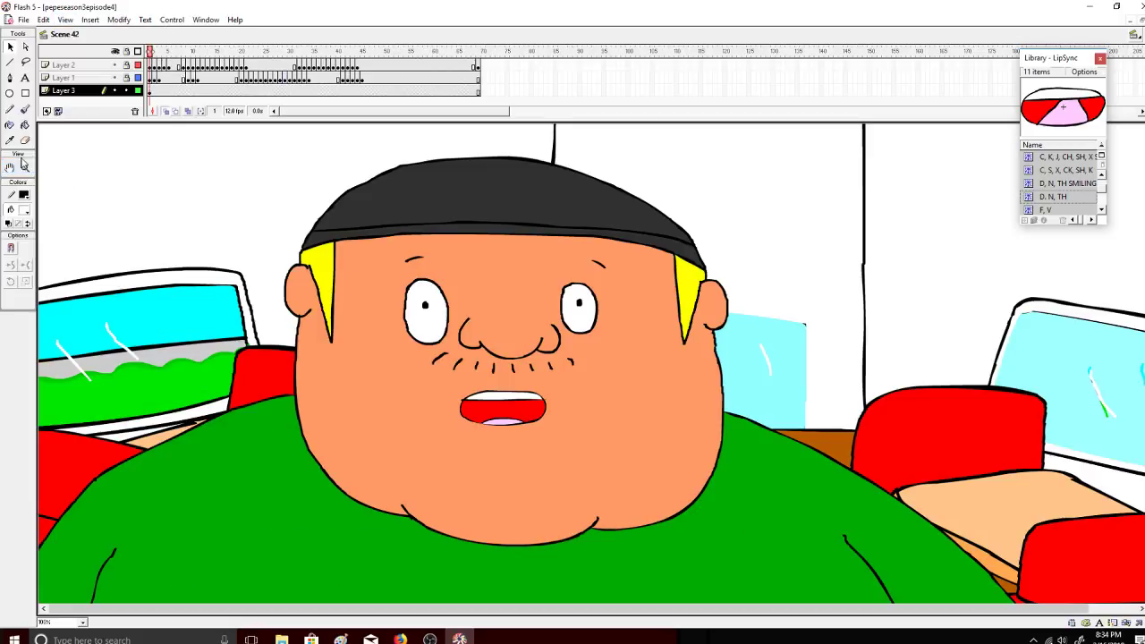
pyautogui.click(25, 168)
pyautogui.click(25, 247)
pyautogui.click(53, 260)
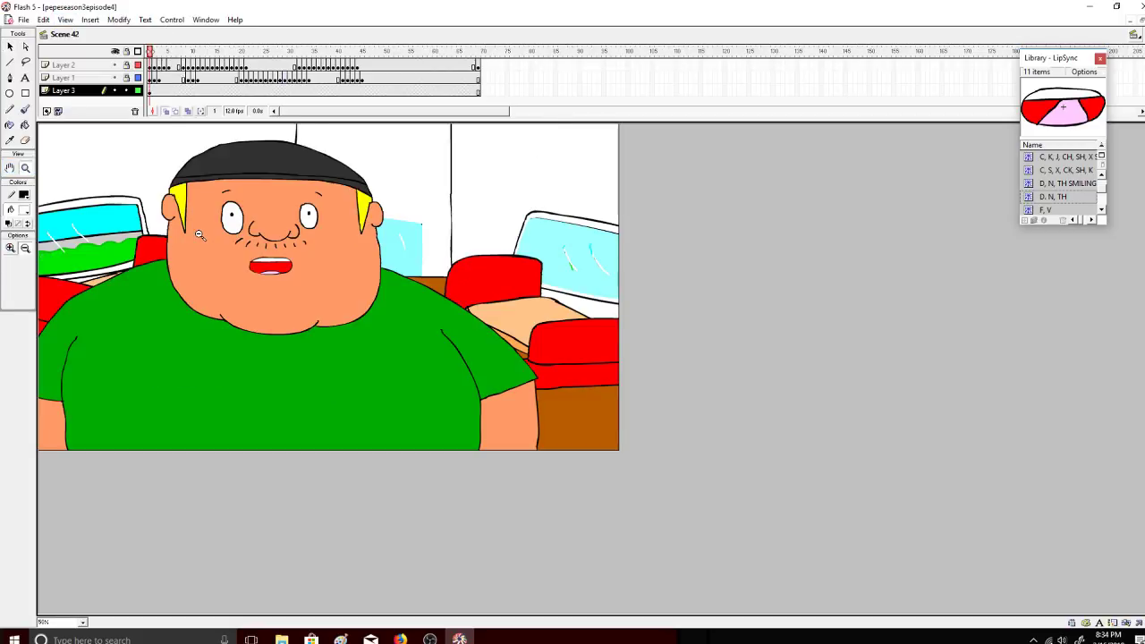
pyautogui.click(172, 20)
pyautogui.click(179, 31)
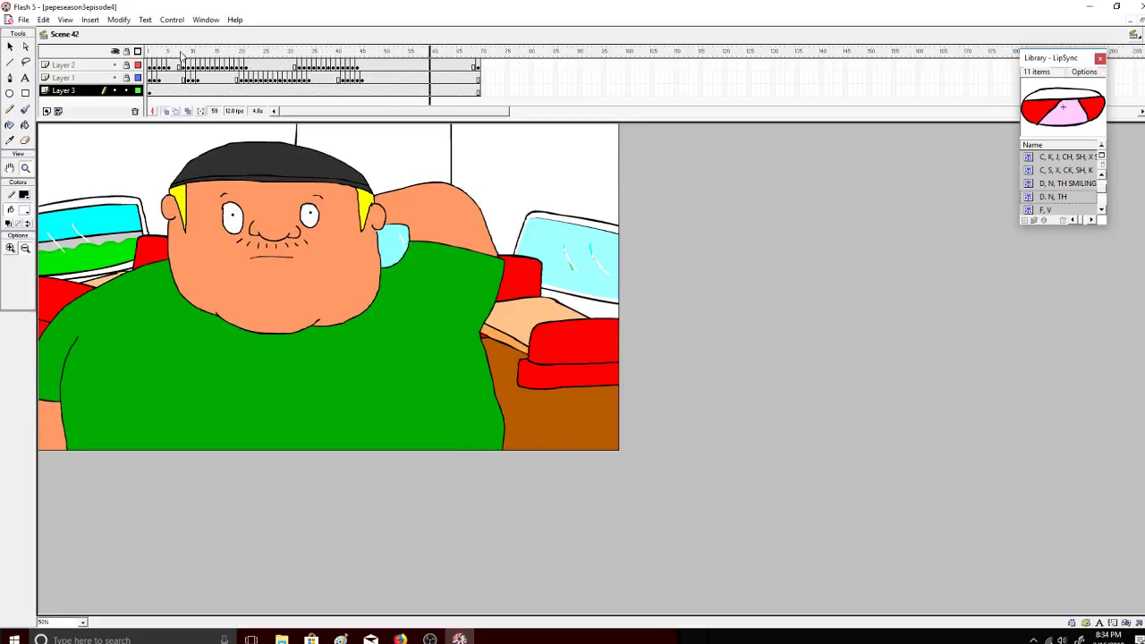
pyautogui.moveTo(179, 51)
pyautogui.mouseDown()
pyautogui.moveTo(127, 53)
pyautogui.moveTo(187, 65)
pyautogui.moveTo(178, 66)
pyautogui.mouseUp()
pyautogui.press('Return')
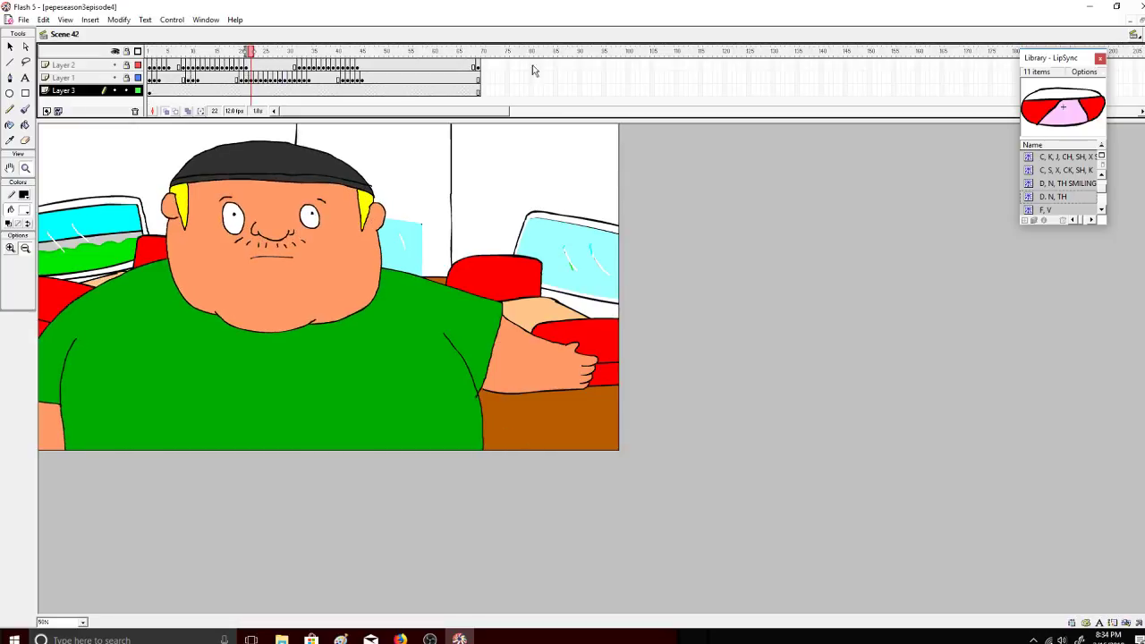
# Step: Open Scene 4 and isolate Layer 1 to examine its window artwork, restoring all layers' visibility
pyautogui.click(1134, 36)
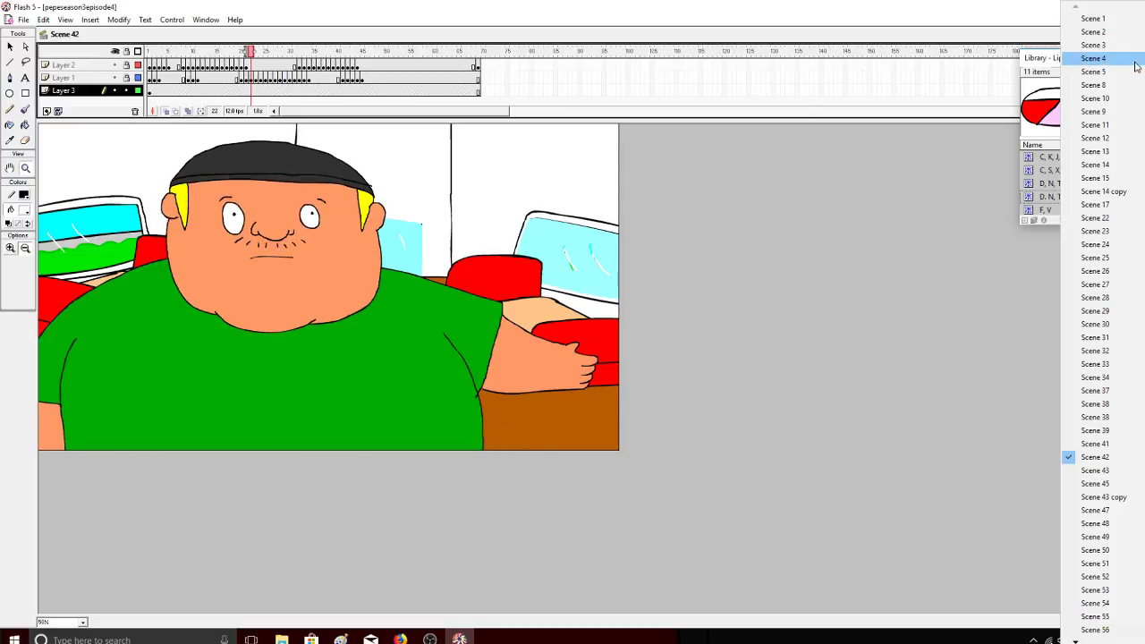
pyautogui.click(1121, 88)
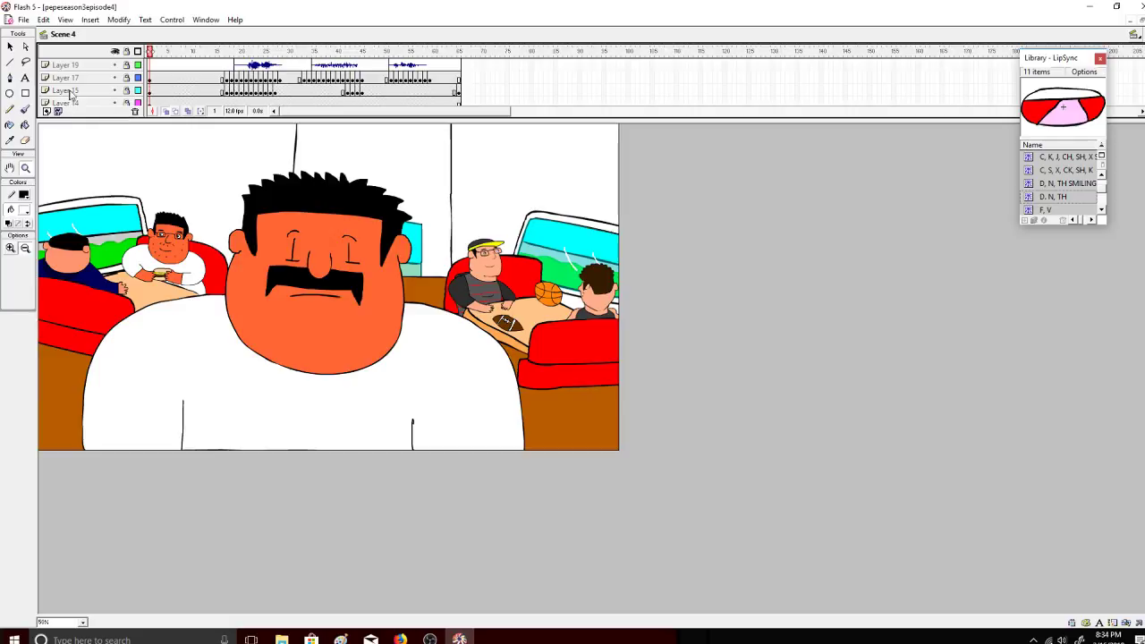
pyautogui.scroll(-3, 304, 81)
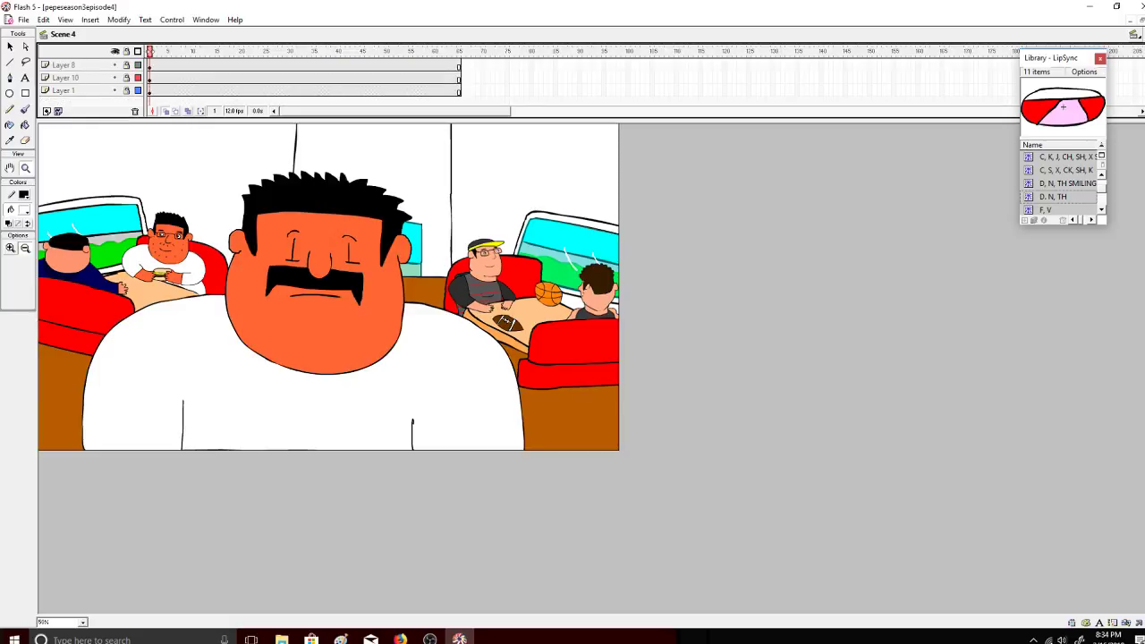
pyautogui.click(82, 92)
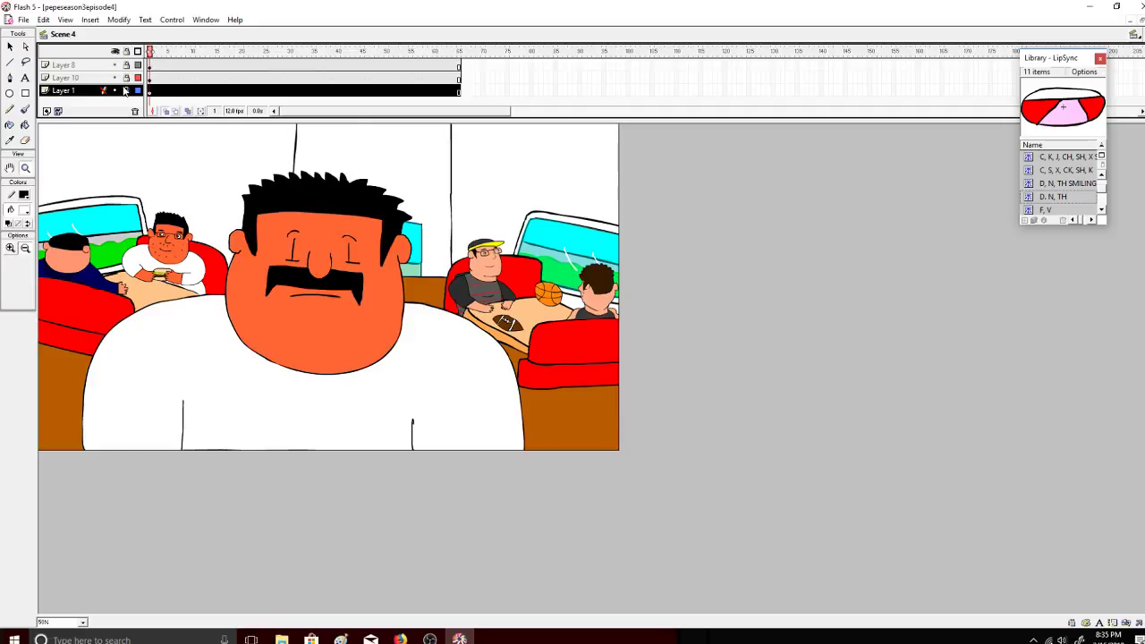
pyautogui.click(126, 91)
pyautogui.click(127, 91)
pyautogui.click(114, 51)
pyautogui.click(114, 90)
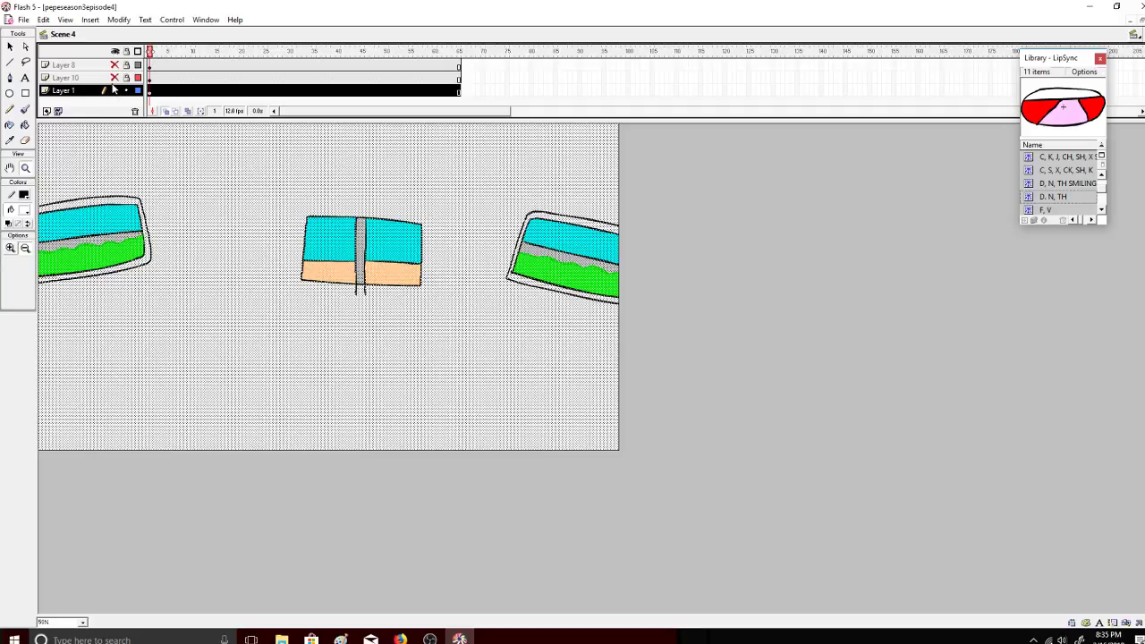
pyautogui.click(116, 93)
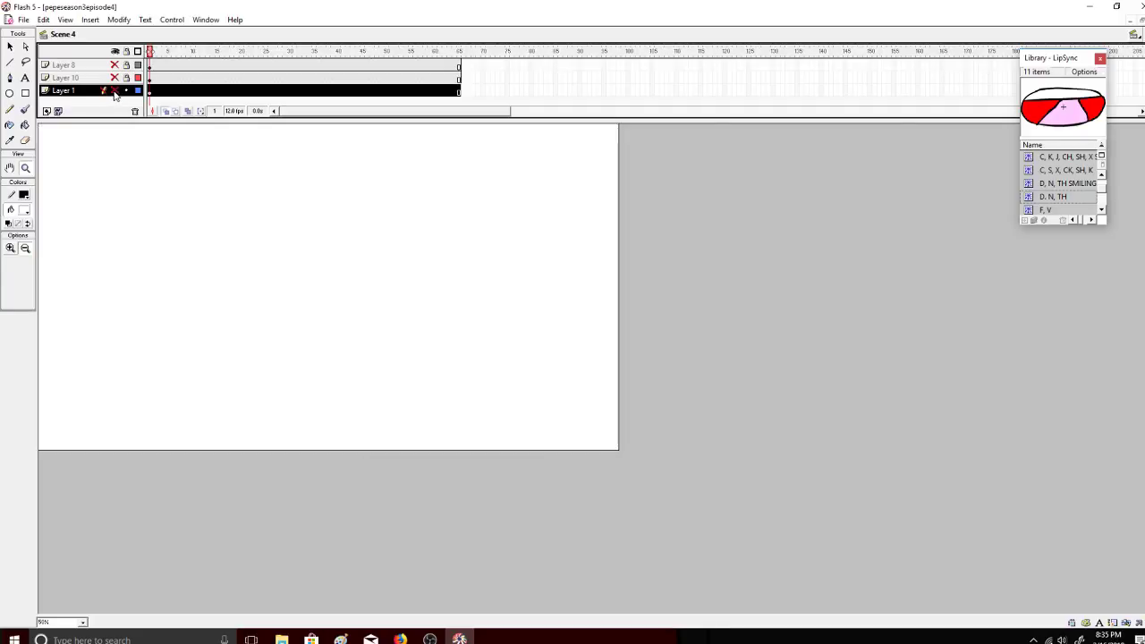
pyautogui.click(116, 51)
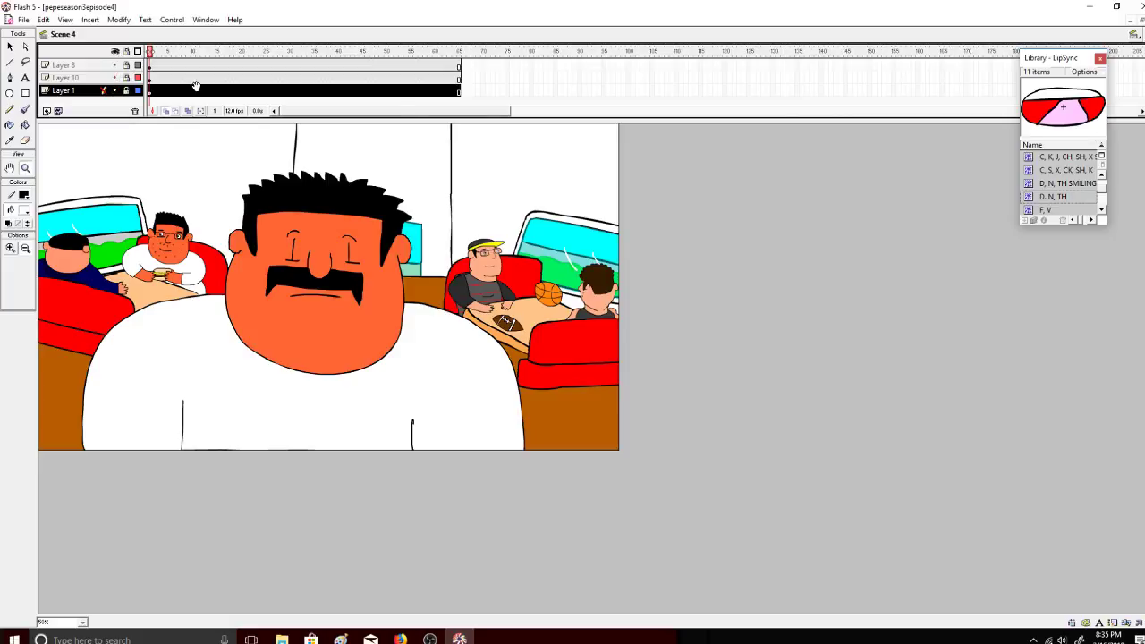
# Step: Return to Scene 42 and try moving and cutting the pale blue pane beside the character's head, undoing both edits
pyautogui.click(1133, 34)
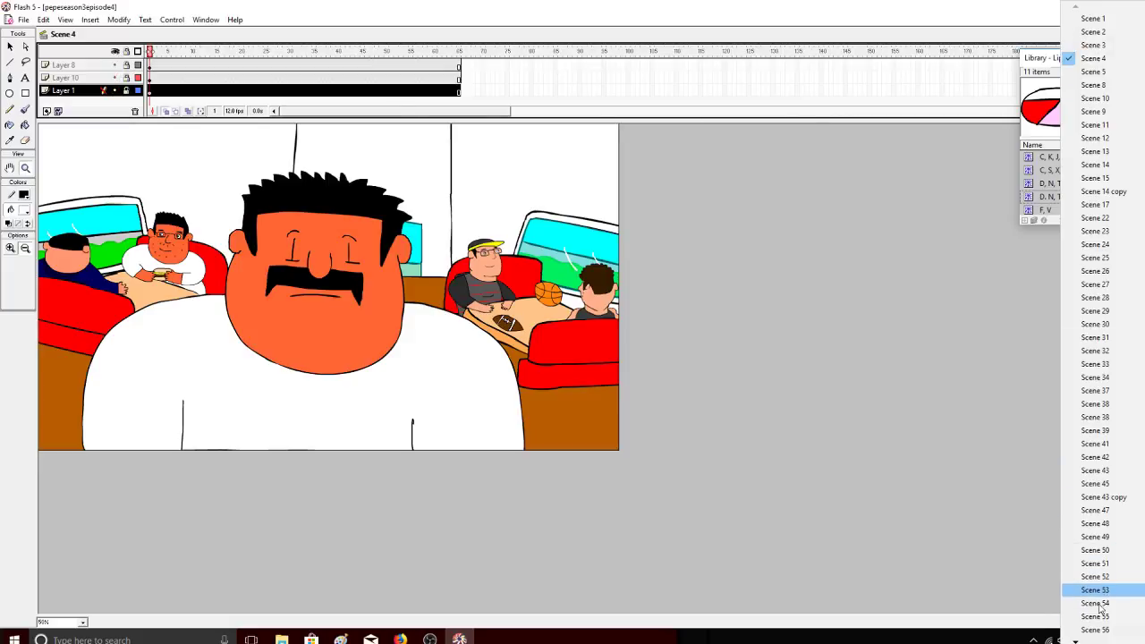
pyautogui.moveTo(1102, 640)
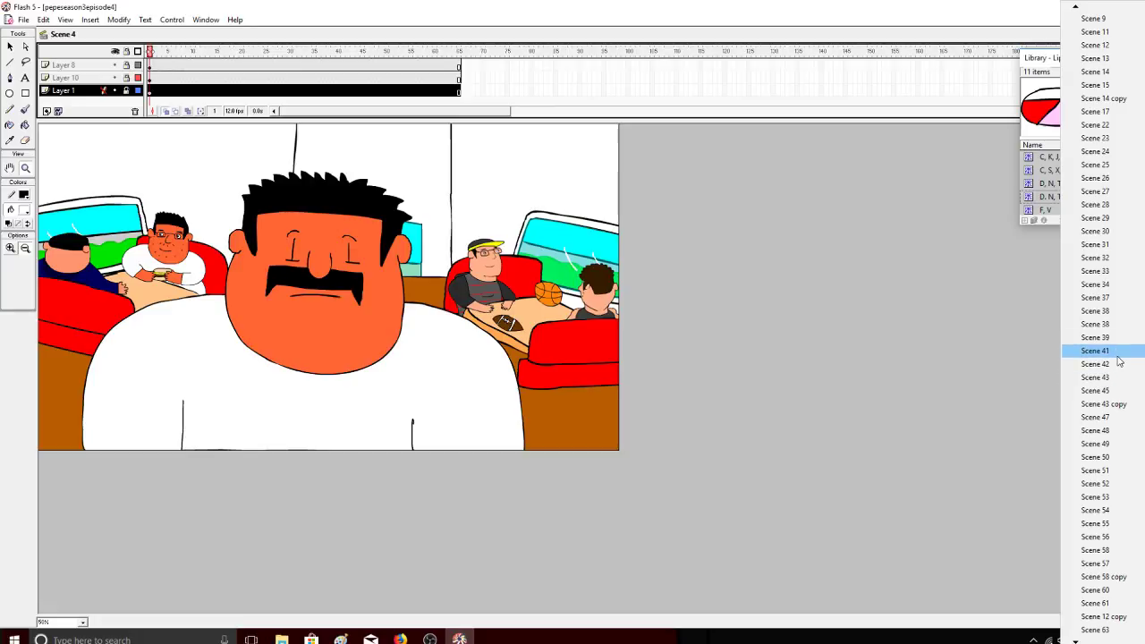
pyautogui.click(1115, 351)
pyautogui.click(1134, 34)
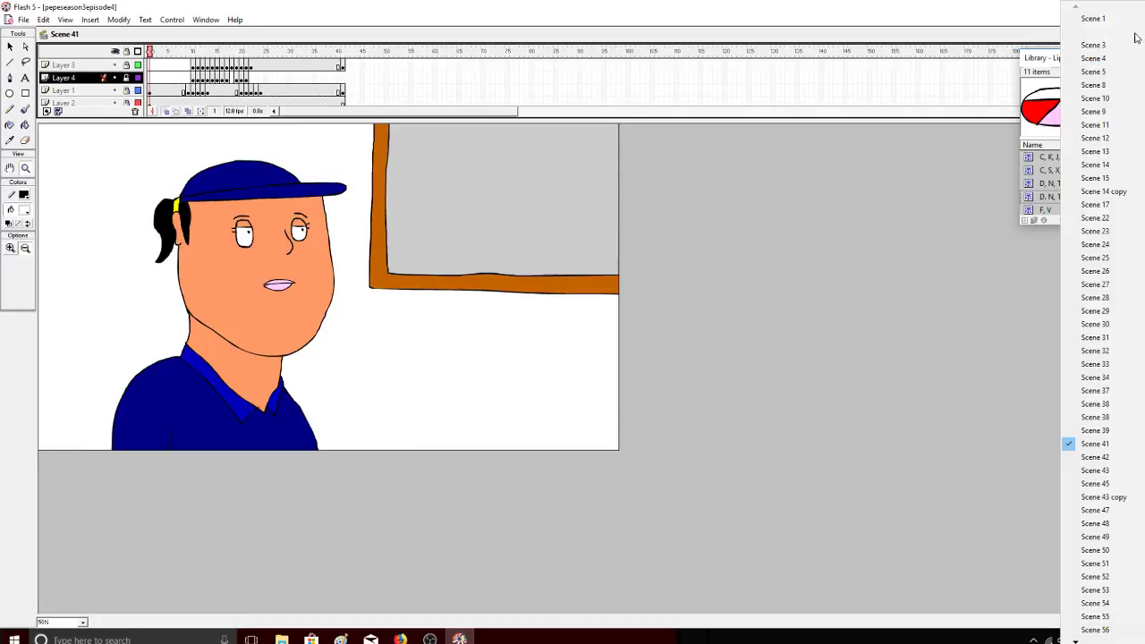
pyautogui.click(1105, 460)
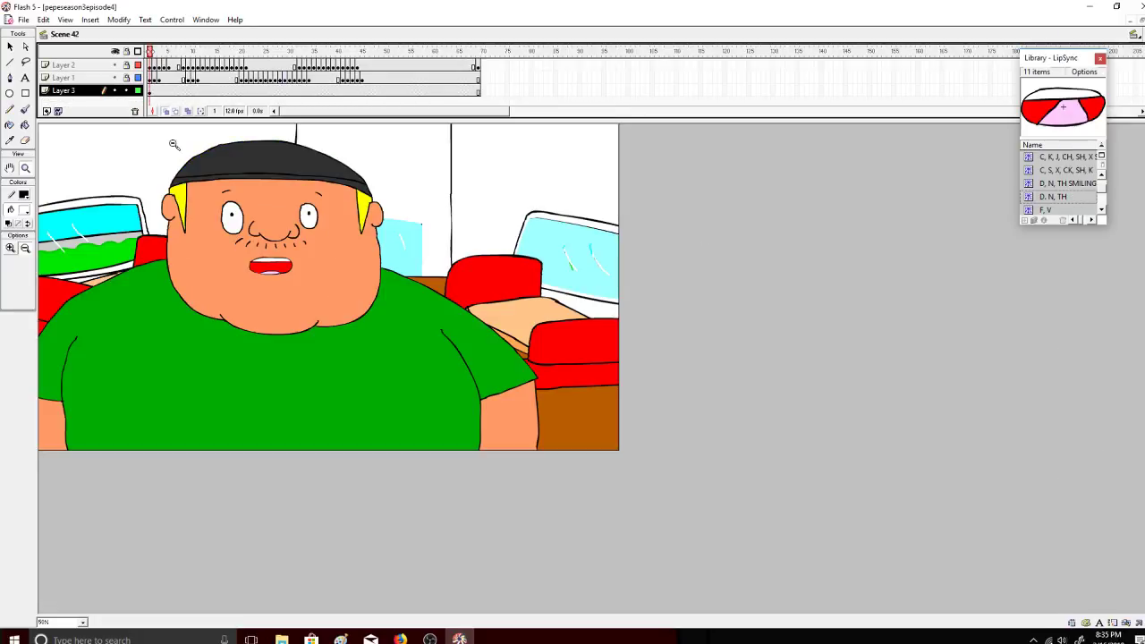
pyautogui.click(13, 47)
pyautogui.click(417, 244)
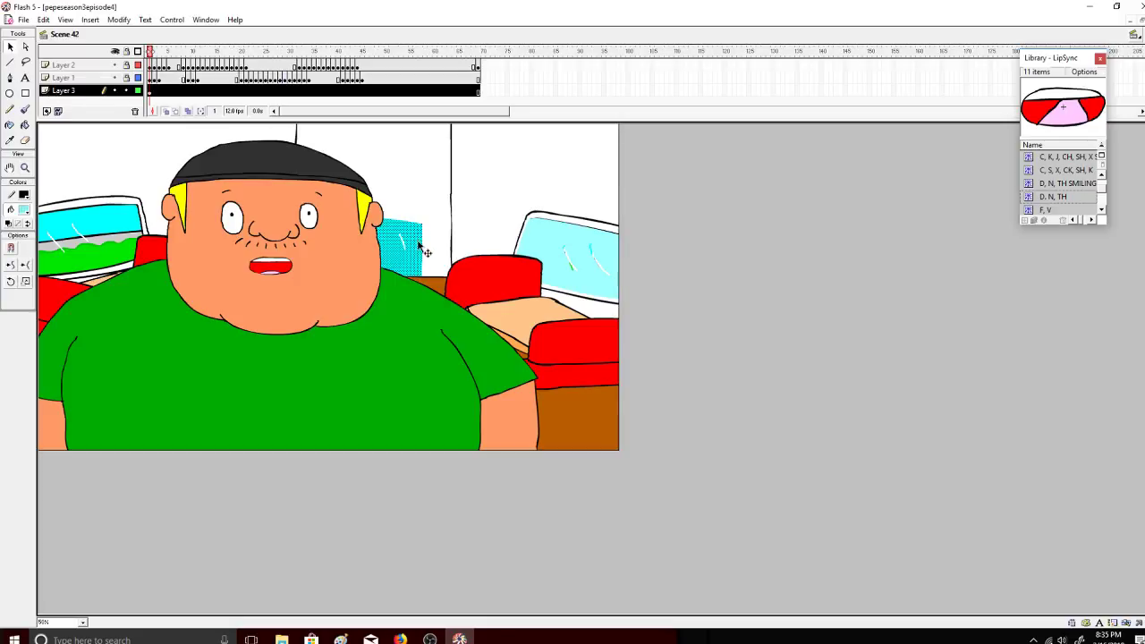
pyautogui.moveTo(415, 250); pyautogui.dragTo(457, 221)
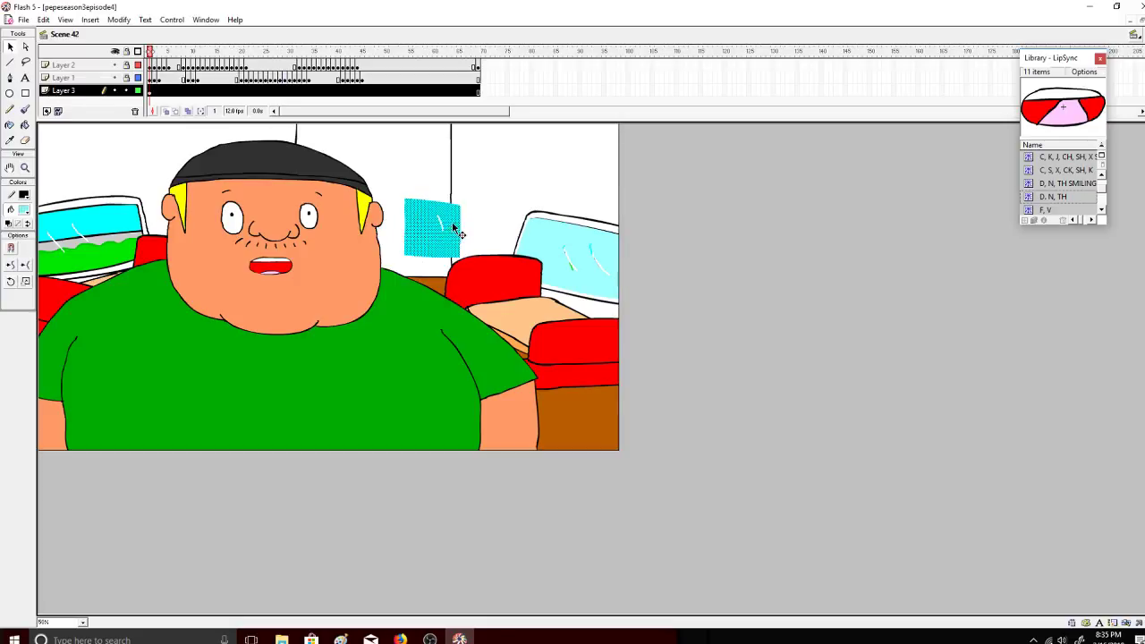
pyautogui.hotkey('ctrl', 'z')
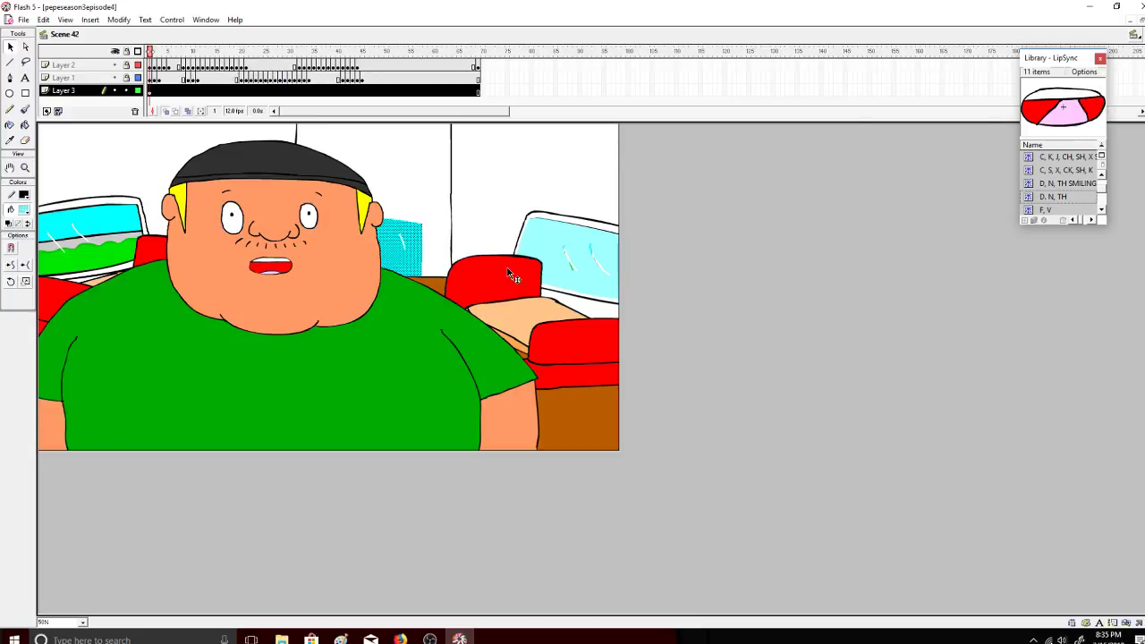
pyautogui.rightClick(403, 235)
pyautogui.click(424, 244)
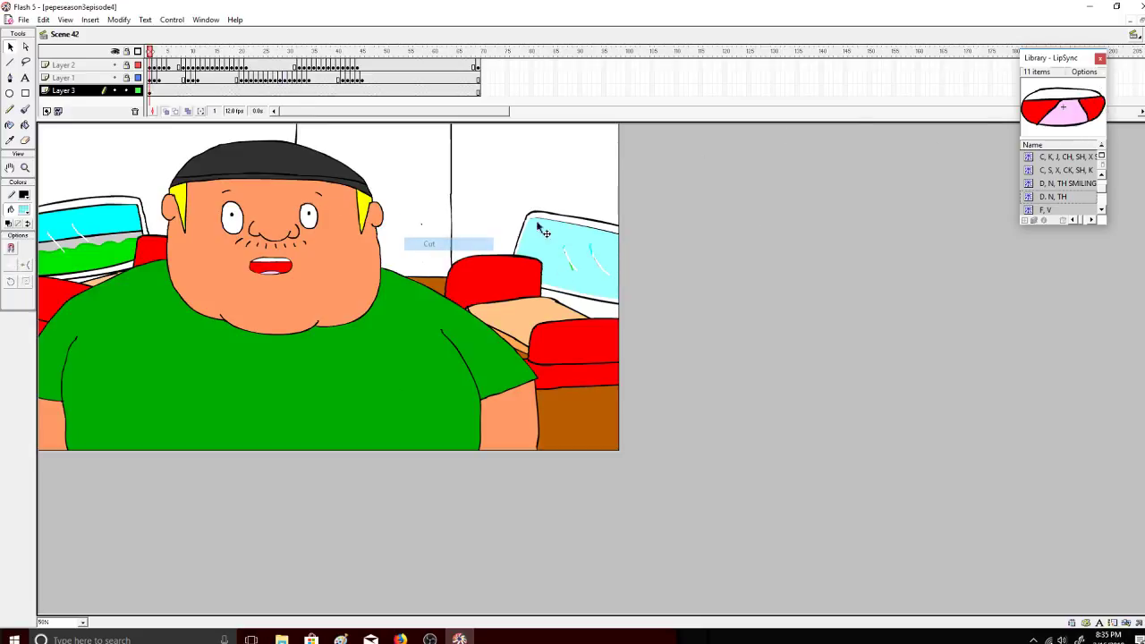
pyautogui.hotkey('ctrl', 'z')
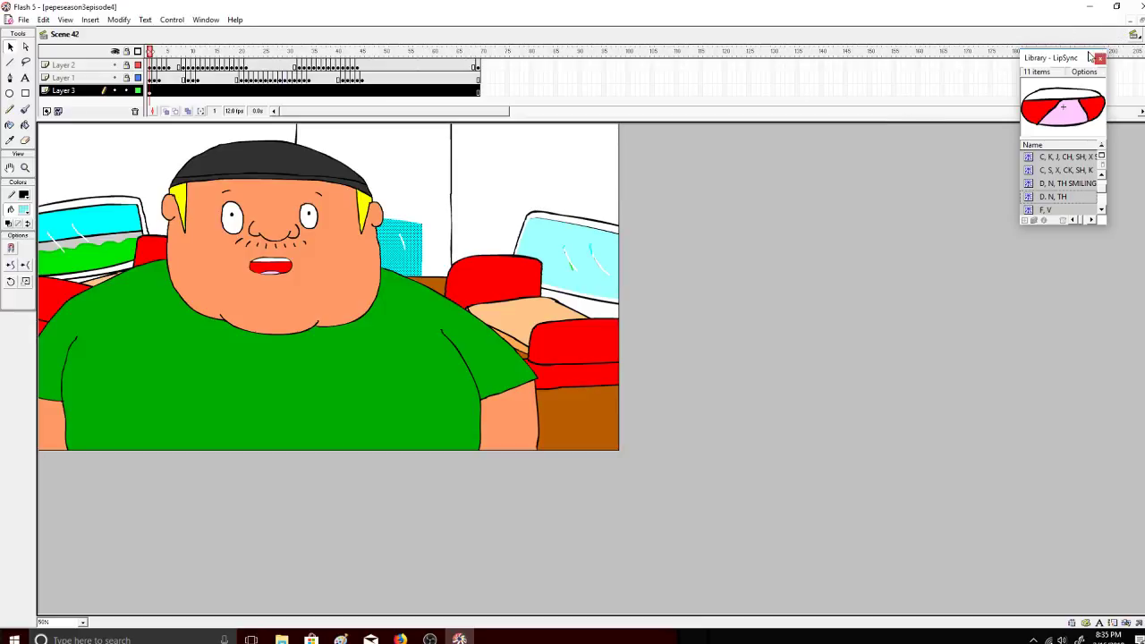
# Step: Open Scene 4, hide every layer except Layer 1, unlock it and clear its selection
pyautogui.click(1134, 36)
pyautogui.click(1093, 58)
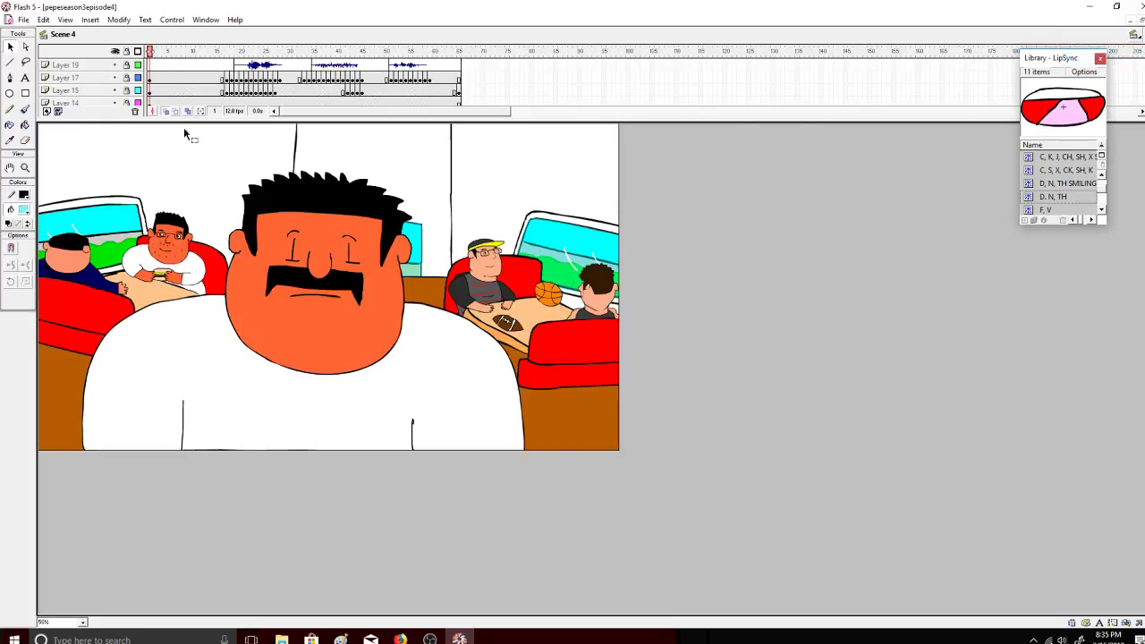
pyautogui.click(116, 52)
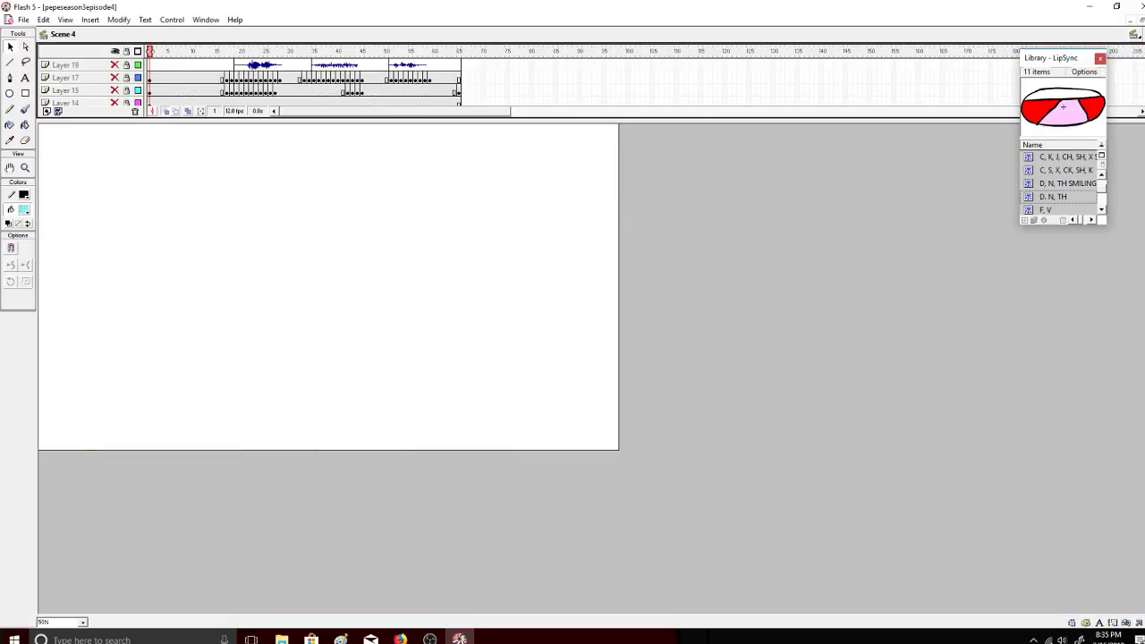
pyautogui.scroll(-3, 966, 89)
pyautogui.click(116, 91)
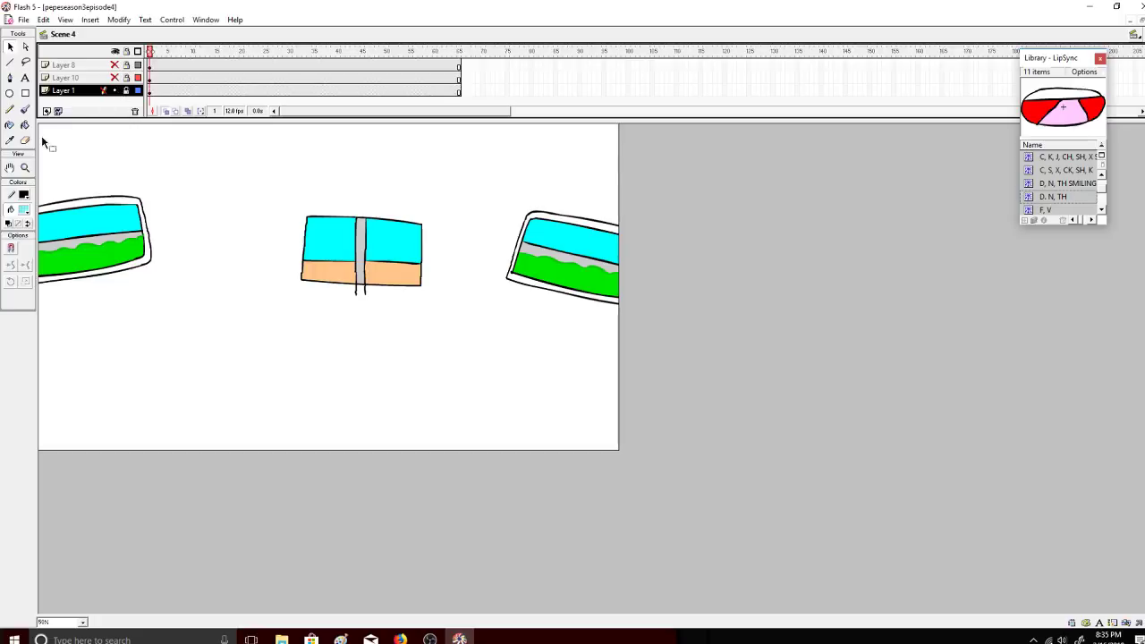
pyautogui.click(25, 61)
pyautogui.moveTo(278, 183)
pyautogui.mouseDown()
pyautogui.moveTo(346, 327)
pyautogui.moveTo(417, 233)
pyautogui.mouseUp()
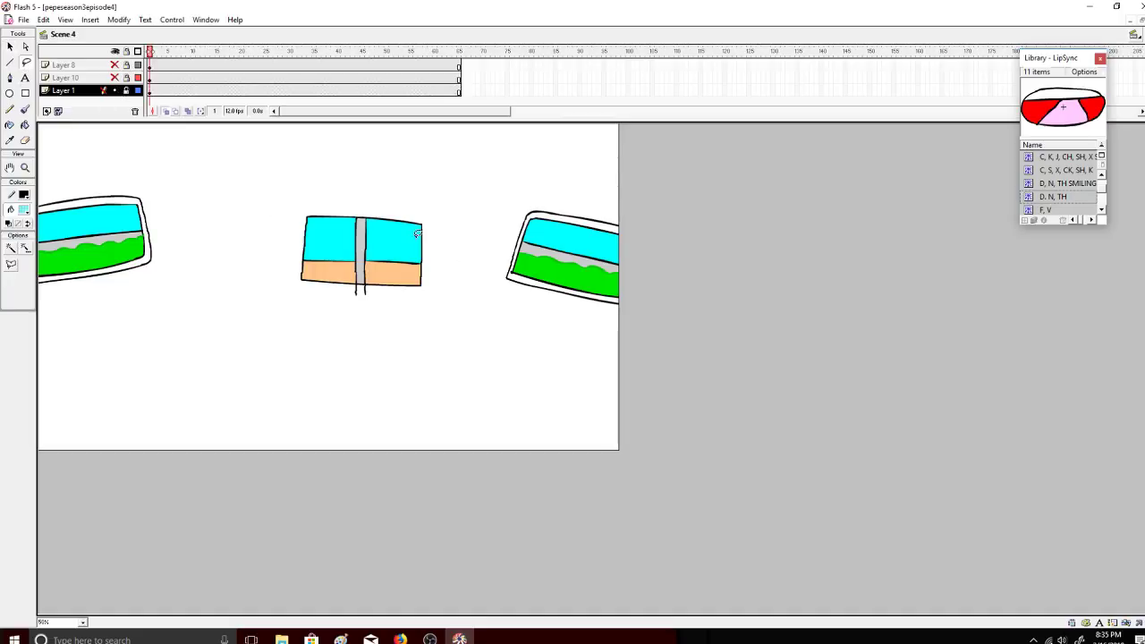
pyautogui.click(125, 90)
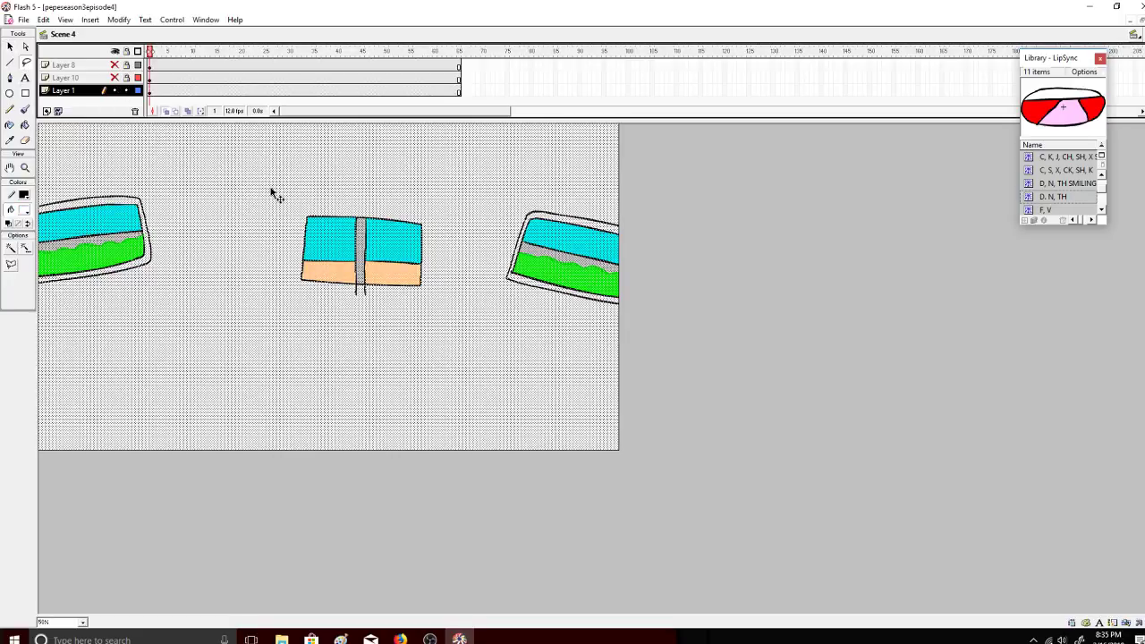
pyautogui.click(158, 176)
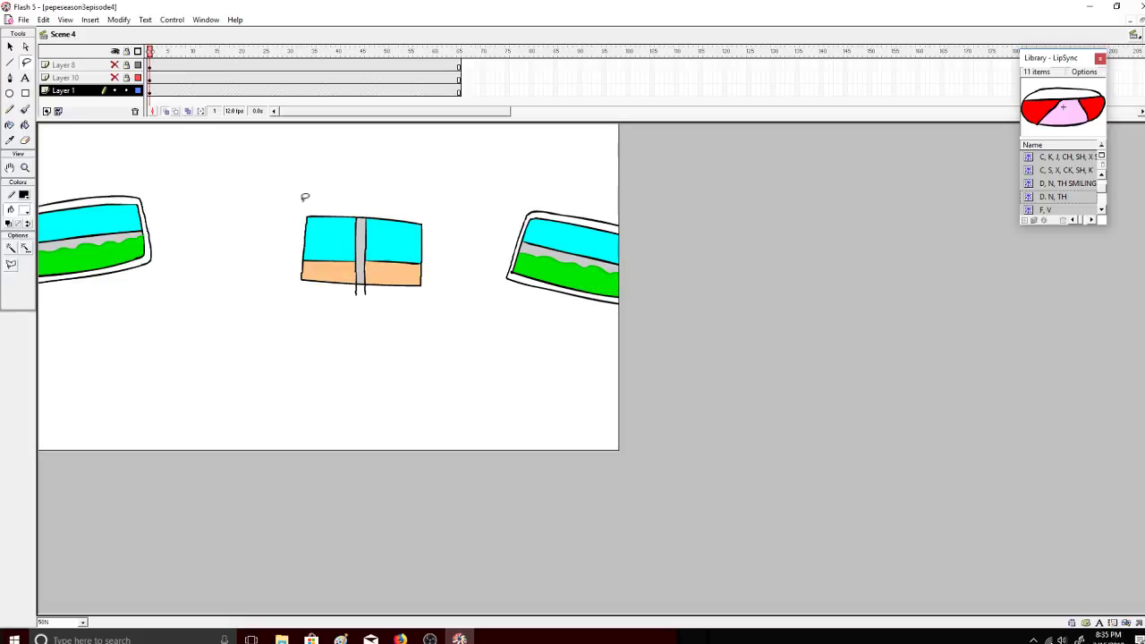
pyautogui.moveTo(304, 195)
pyautogui.mouseDown()
pyautogui.moveTo(317, 311)
pyautogui.moveTo(454, 295)
pyautogui.moveTo(426, 171)
pyautogui.mouseUp()
pyautogui.rightClick(397, 234)
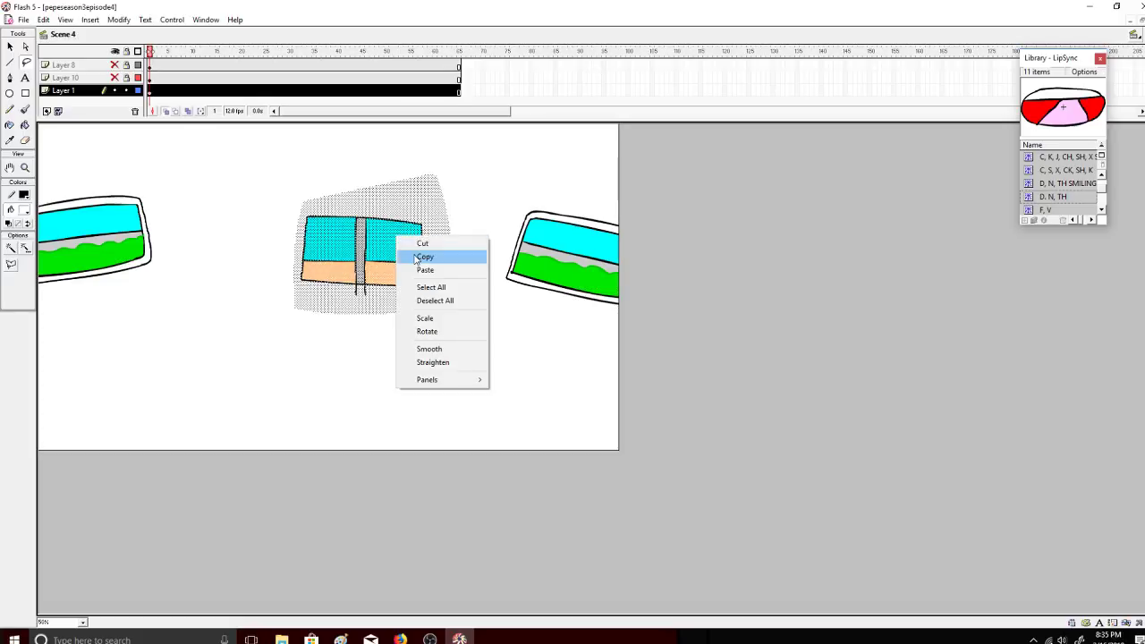
pyautogui.click(255, 194)
pyautogui.click(282, 202)
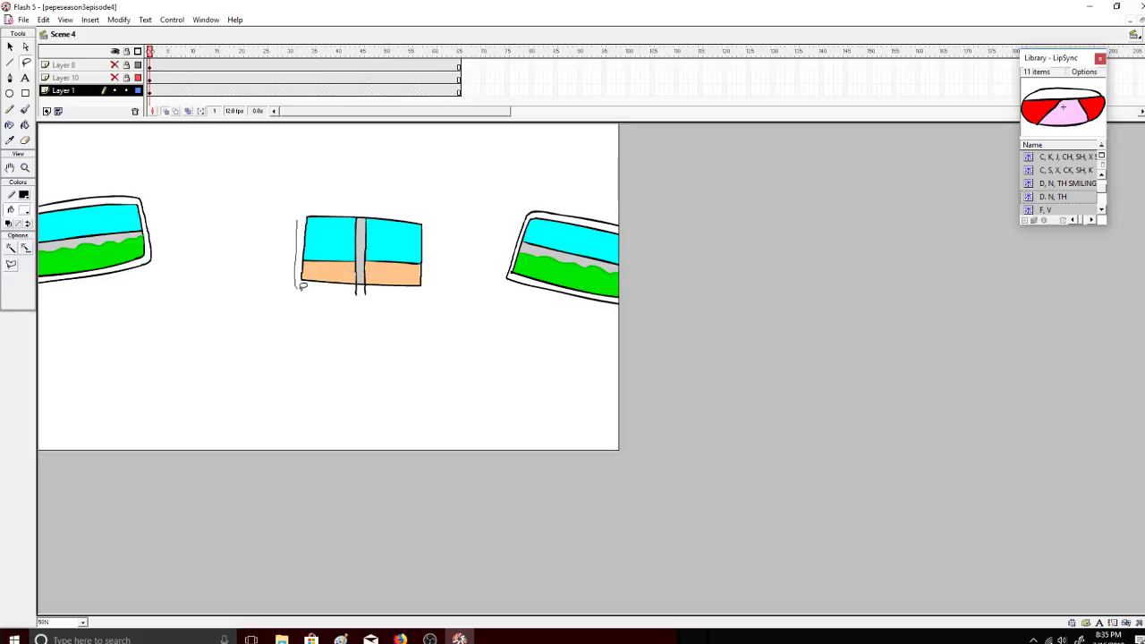
# Step: Lasso closely around the middle window on Layer 1, copy it, and lock and show all of Scene 4's layers
pyautogui.moveTo(301, 286)
pyautogui.mouseDown()
pyautogui.moveTo(428, 290)
pyautogui.moveTo(432, 217)
pyautogui.moveTo(386, 194)
pyautogui.moveTo(308, 192)
pyautogui.moveTo(298, 220)
pyautogui.mouseUp()
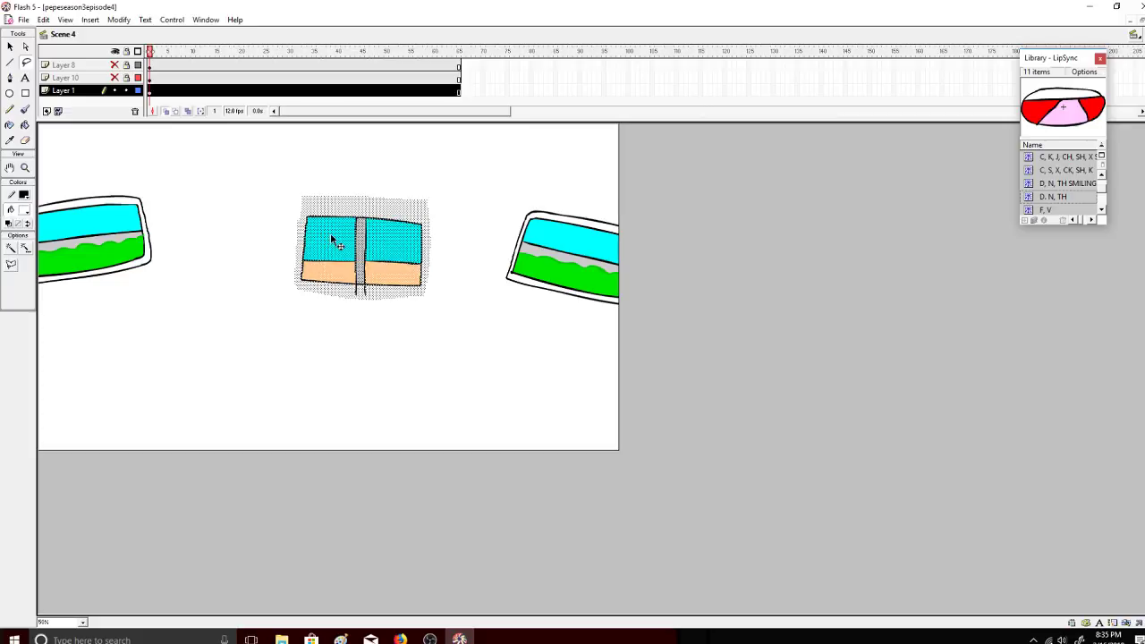
pyautogui.rightClick(333, 235)
pyautogui.click(295, 211)
pyautogui.click(114, 51)
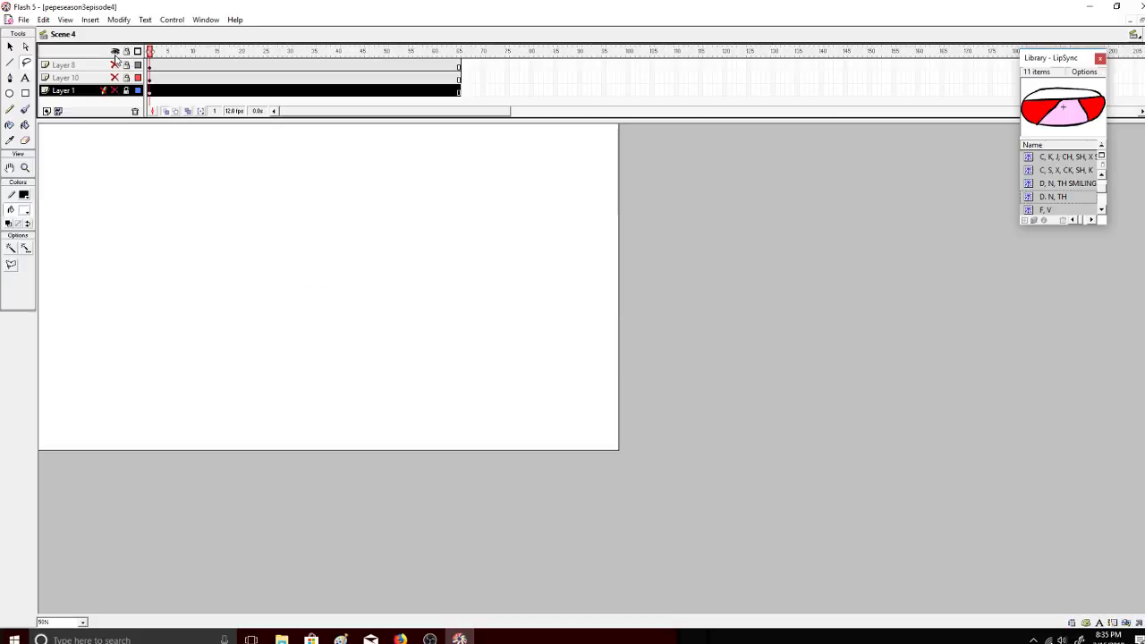
pyautogui.click(114, 52)
# Step: Return to Scene 42, lock the existing layers, and paste the copied window onto a new layer directly above Layer 3
pyautogui.click(1133, 34)
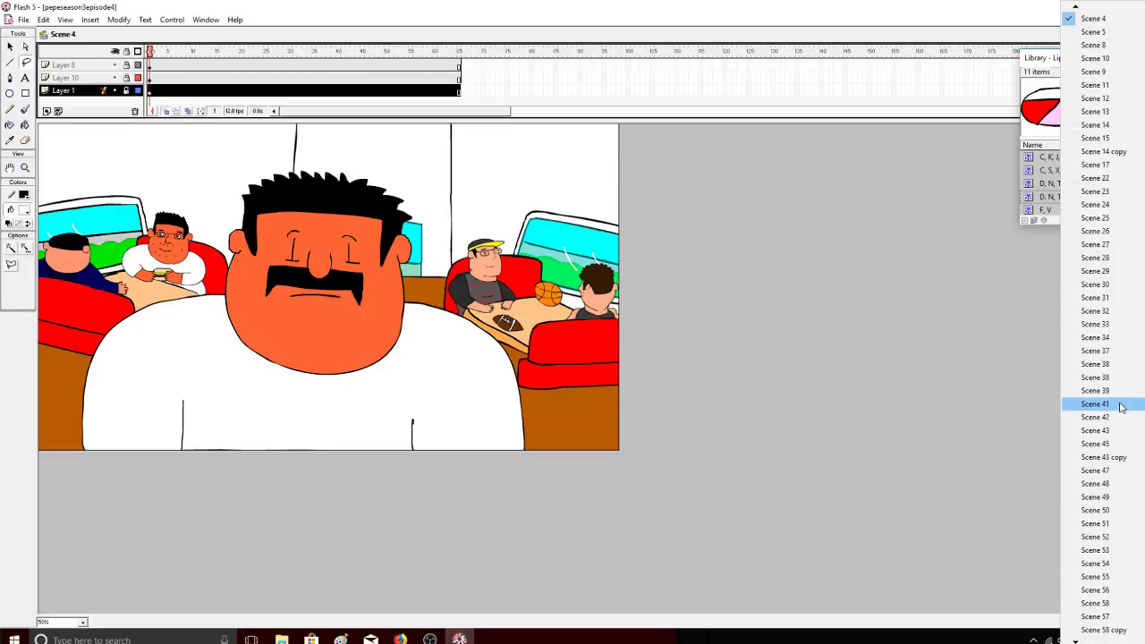
pyautogui.click(1118, 392)
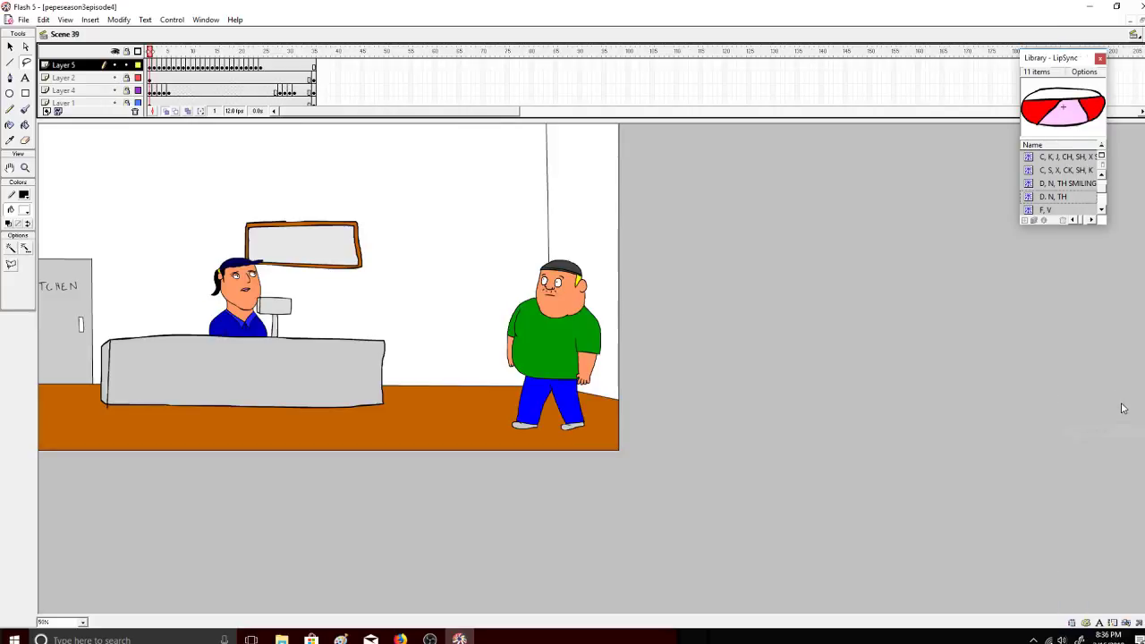
pyautogui.click(1133, 34)
pyautogui.click(1123, 457)
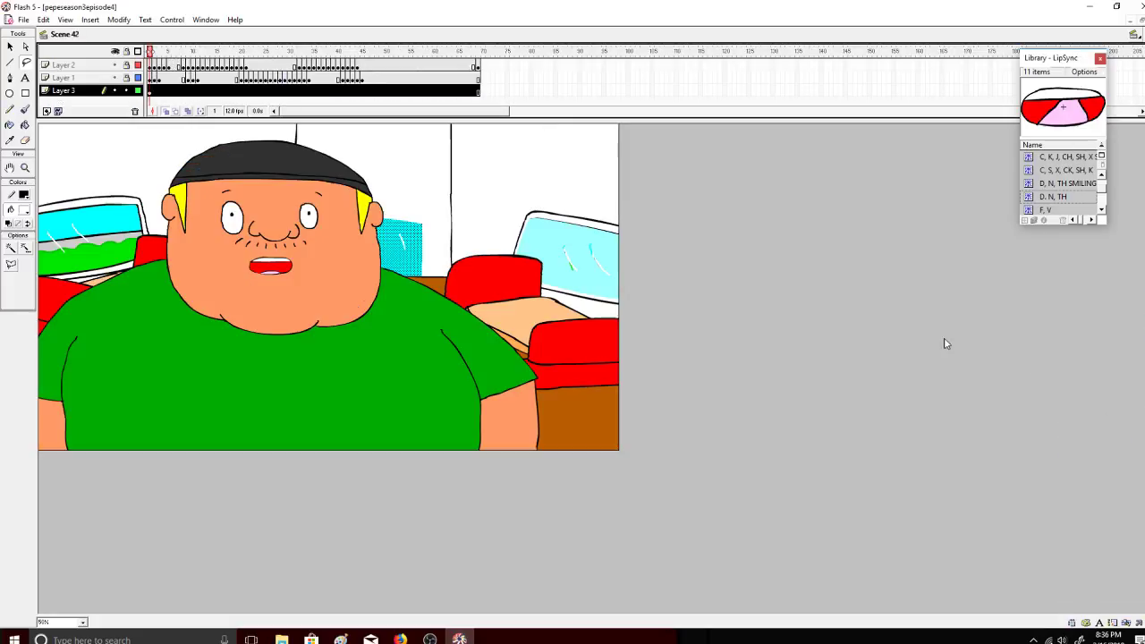
pyautogui.rightClick(141, 153)
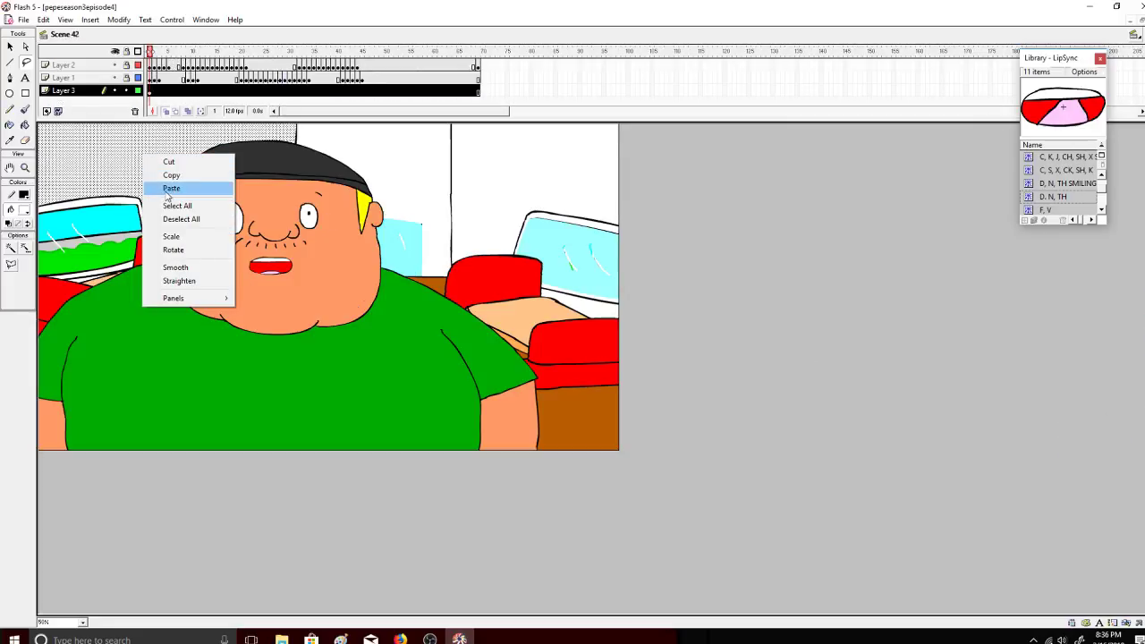
pyautogui.click(126, 51)
pyautogui.click(58, 111)
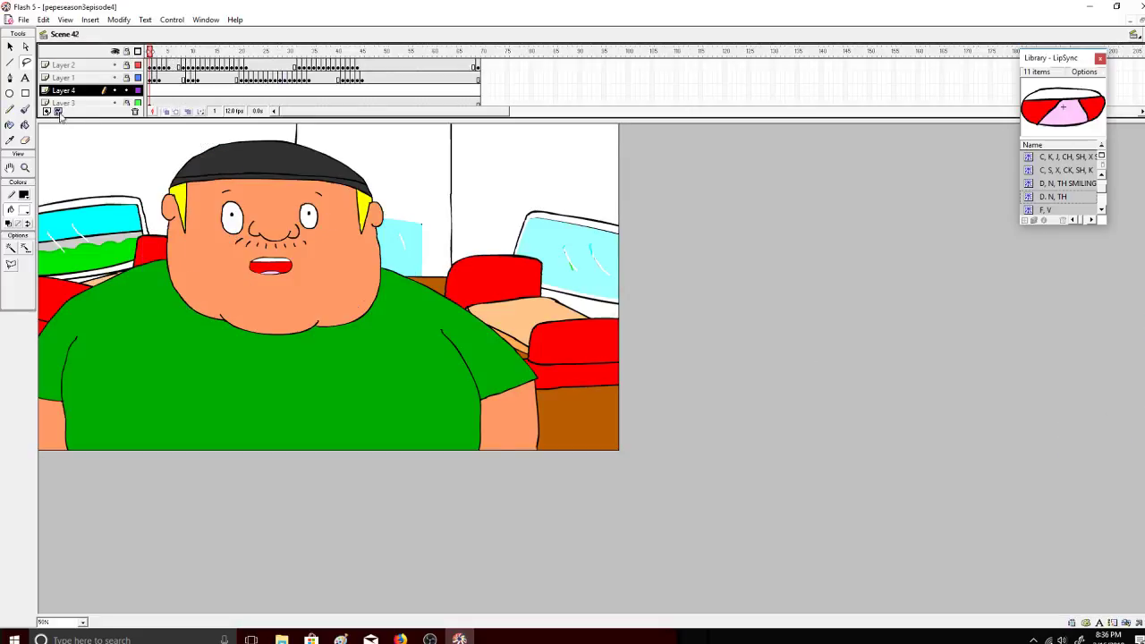
pyautogui.rightClick(105, 143)
pyautogui.click(134, 188)
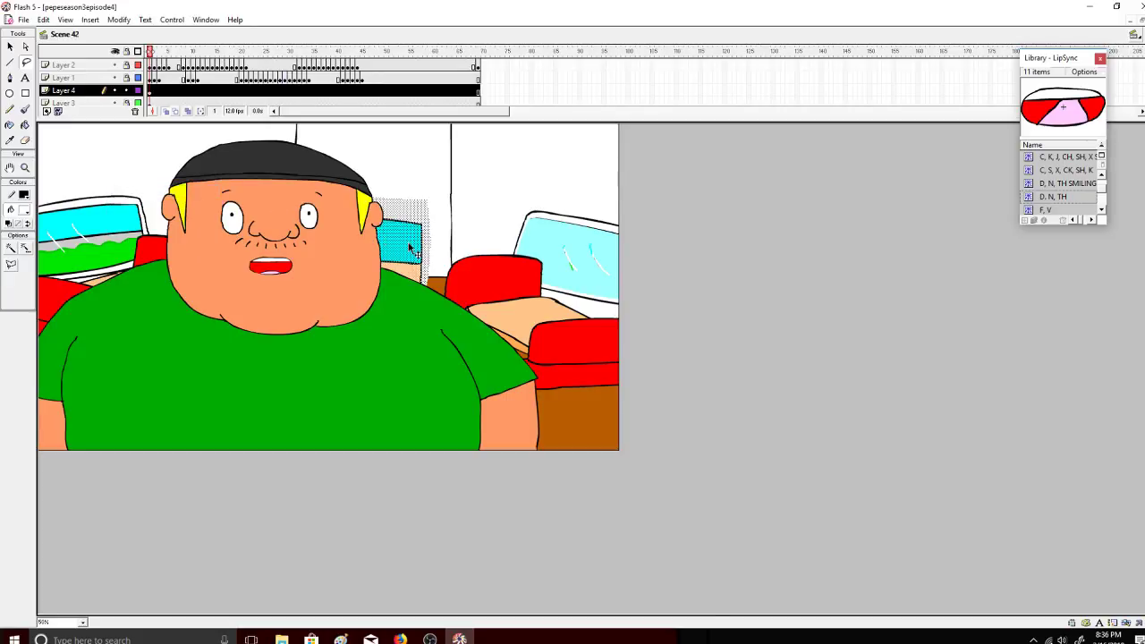
# Step: Shift the pasted middle window slightly up and to the right behind the character
pyautogui.moveTo(411, 249)
pyautogui.mouseDown()
pyautogui.moveTo(415, 231)
pyautogui.moveTo(419, 243)
pyautogui.mouseUp()
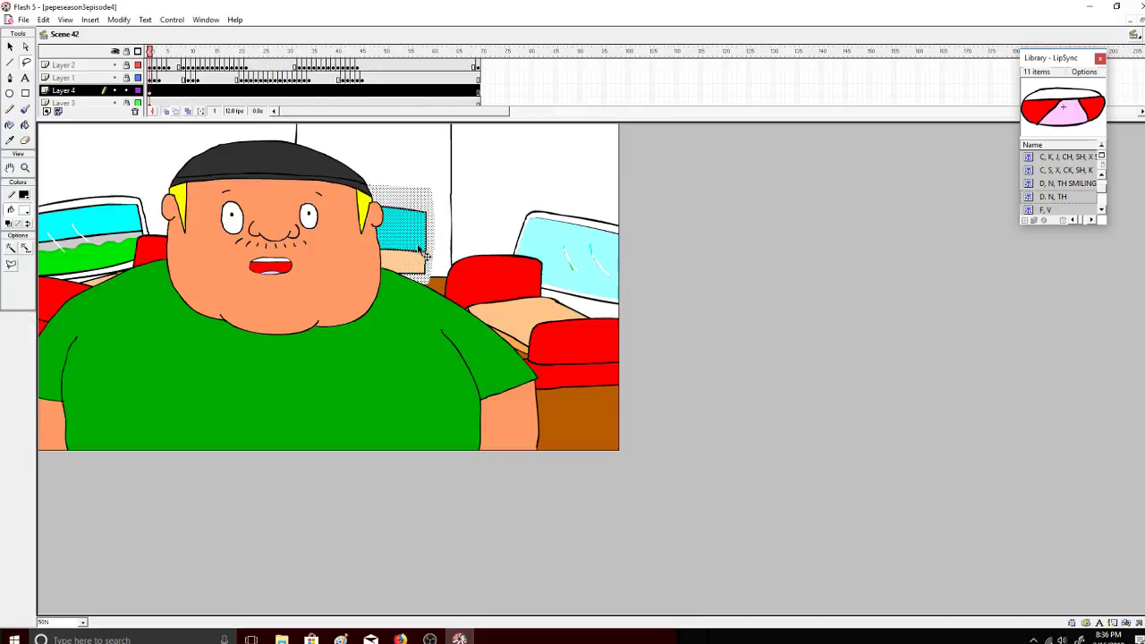
pyautogui.click(418, 243)
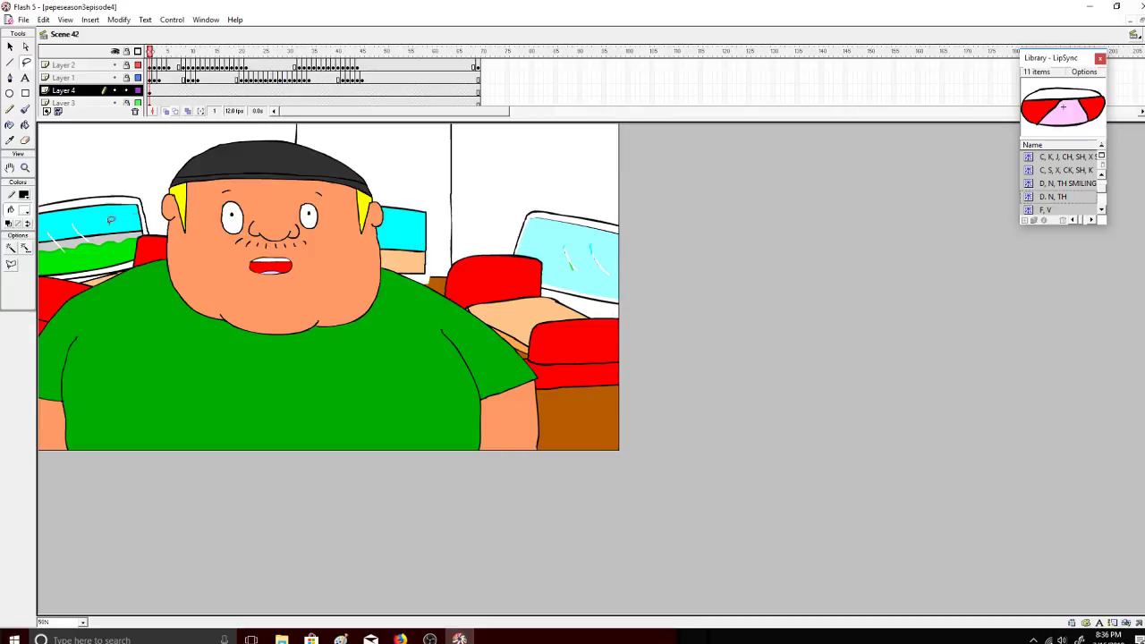
pyautogui.click(407, 246)
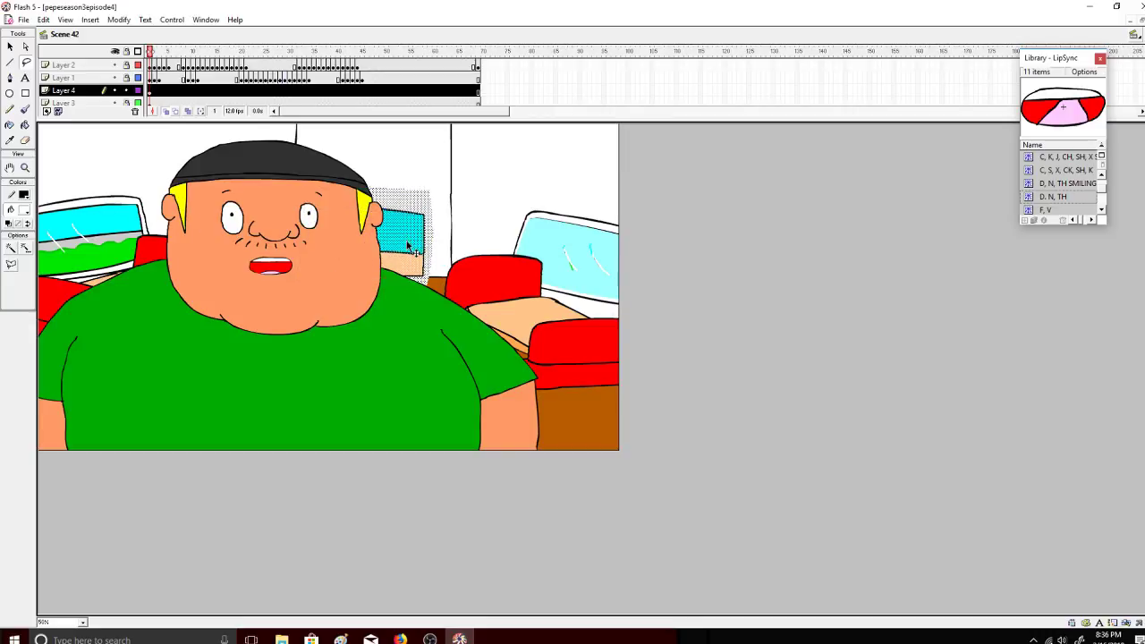
# Step: Deselect the pasted middle window and set up the brush with a black fill and a small size
pyautogui.click(162, 150)
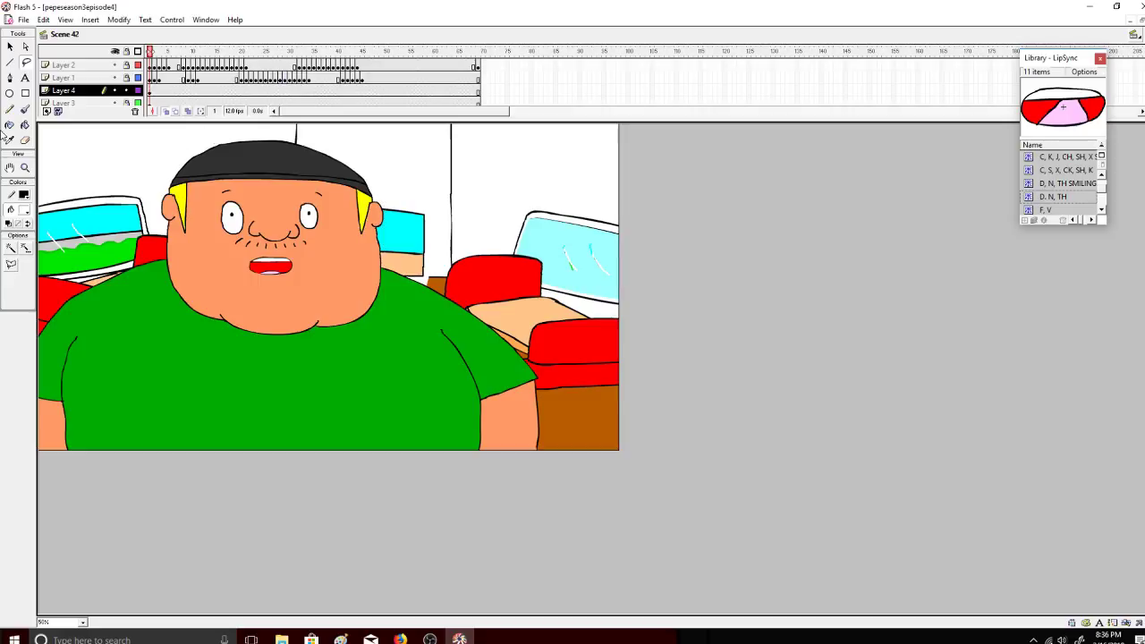
pyautogui.click(25, 109)
pyautogui.click(24, 209)
pyautogui.click(9, 237)
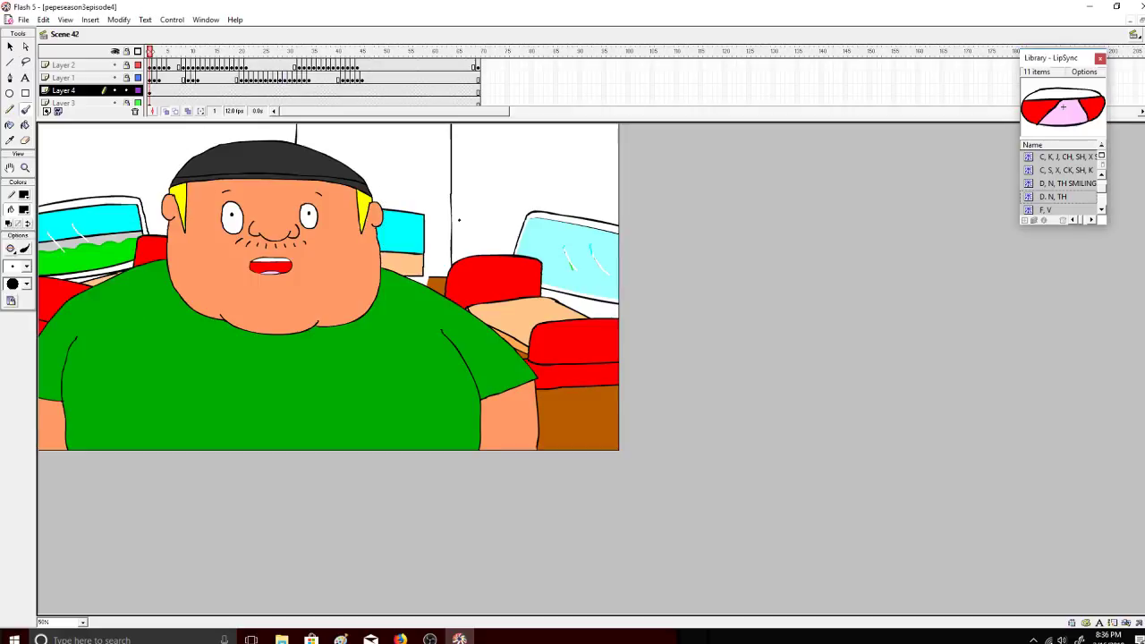
pyautogui.click(26, 266)
pyautogui.click(12, 276)
# Step: Select the middle window artwork on Layer 4 and cut it from that layer
pyautogui.click(81, 93)
pyautogui.click(10, 46)
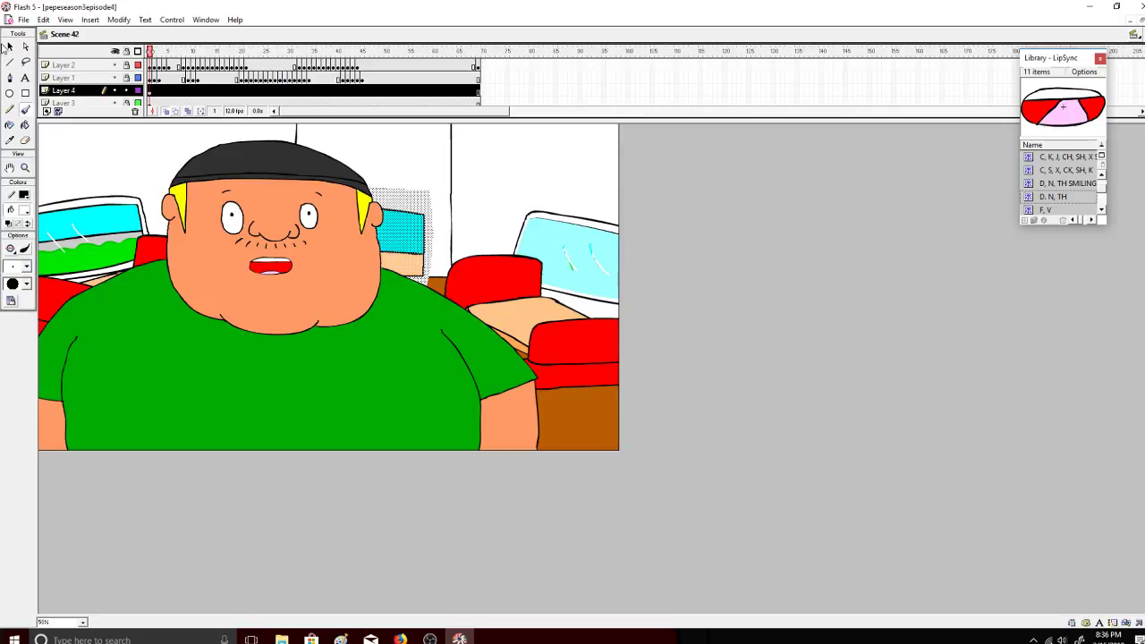
pyautogui.moveTo(405, 252); pyautogui.dragTo(408, 254)
pyautogui.rightClick(405, 256)
pyautogui.click(413, 263)
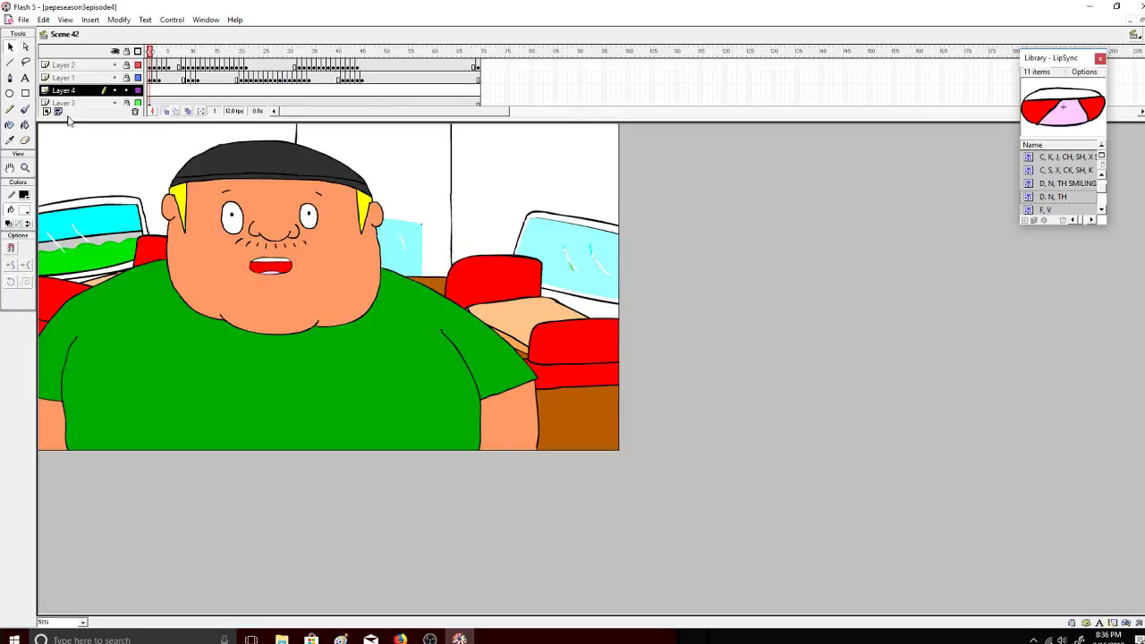
# Step: Unlock Layer 3, clear its selection, paste the cut window in place there, and deselect it
pyautogui.click(72, 101)
pyautogui.click(127, 103)
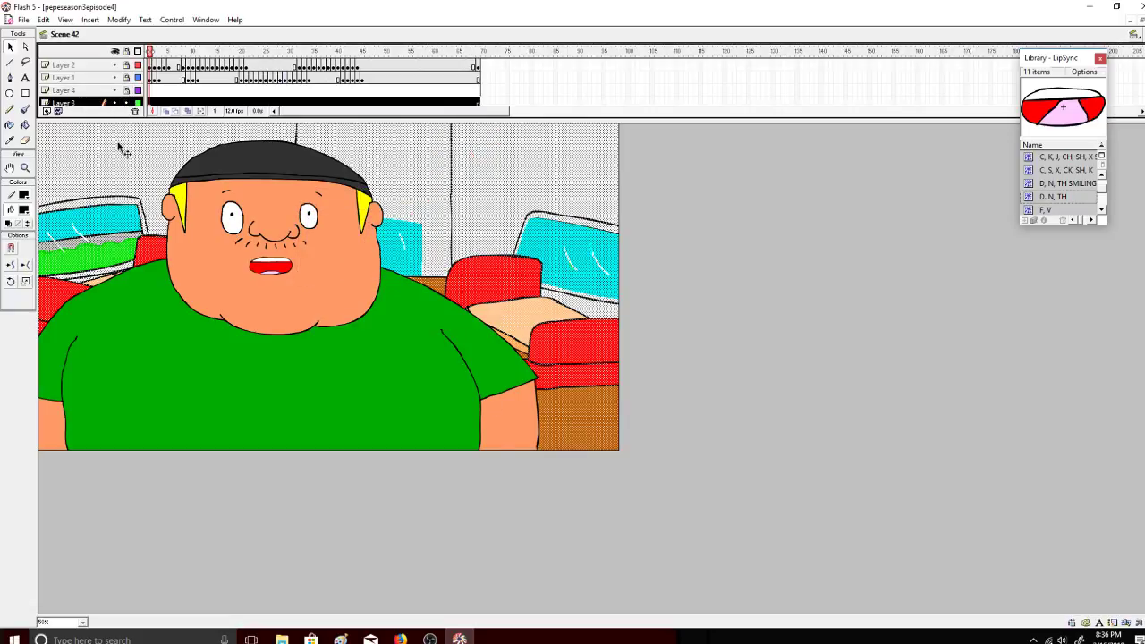
pyautogui.rightClick(116, 154)
pyautogui.click(90, 139)
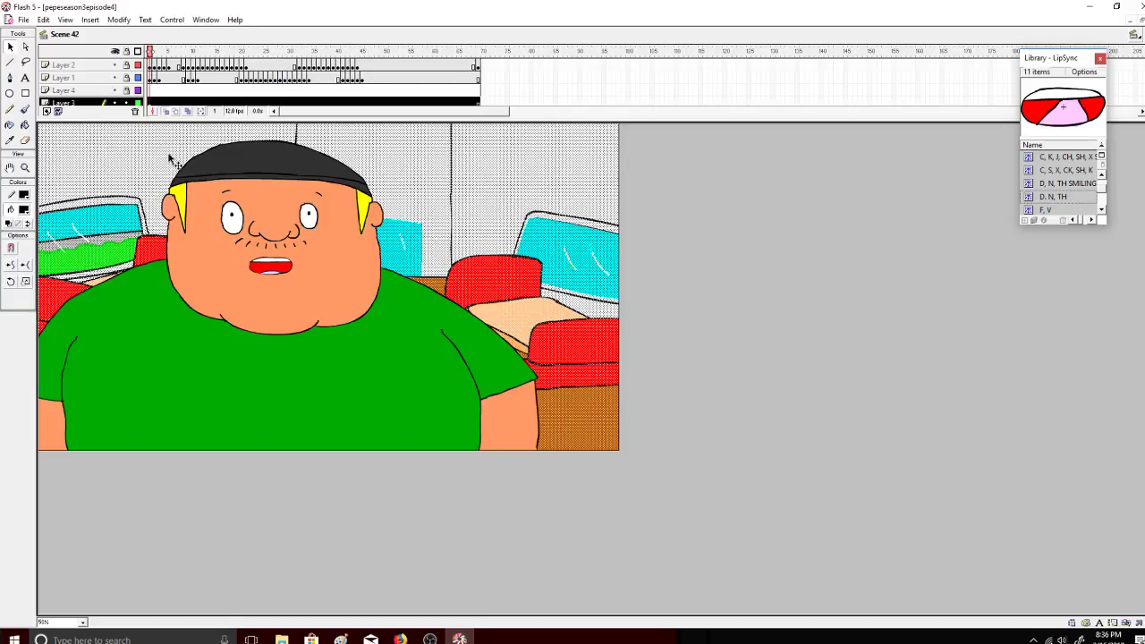
pyautogui.click(25, 47)
pyautogui.rightClick(97, 158)
pyautogui.click(118, 205)
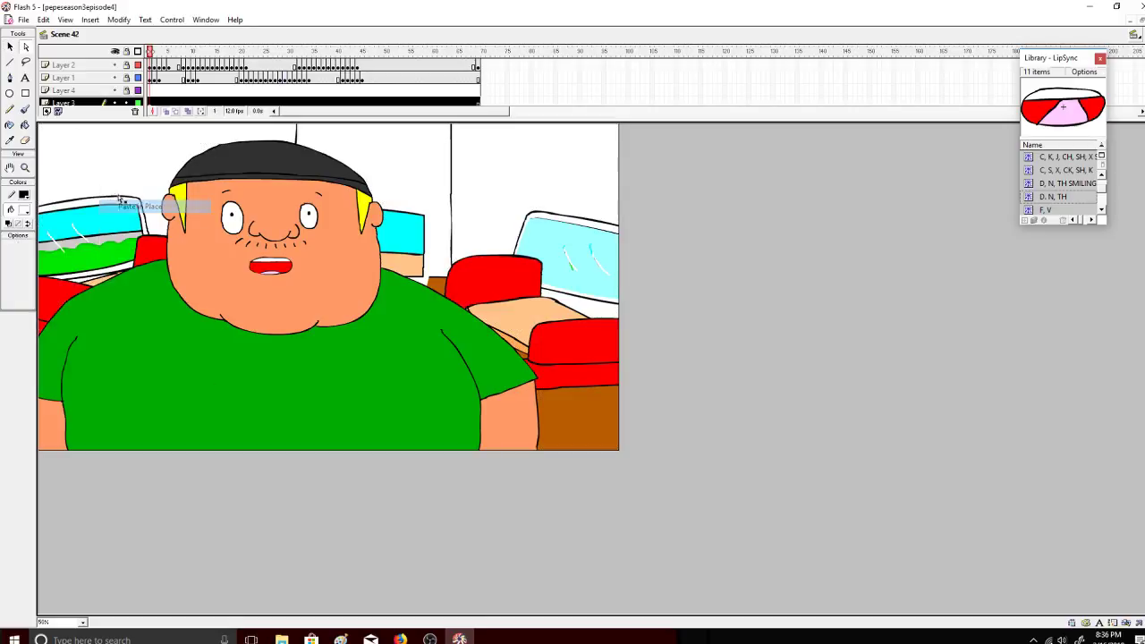
pyautogui.click(10, 46)
pyautogui.click(86, 159)
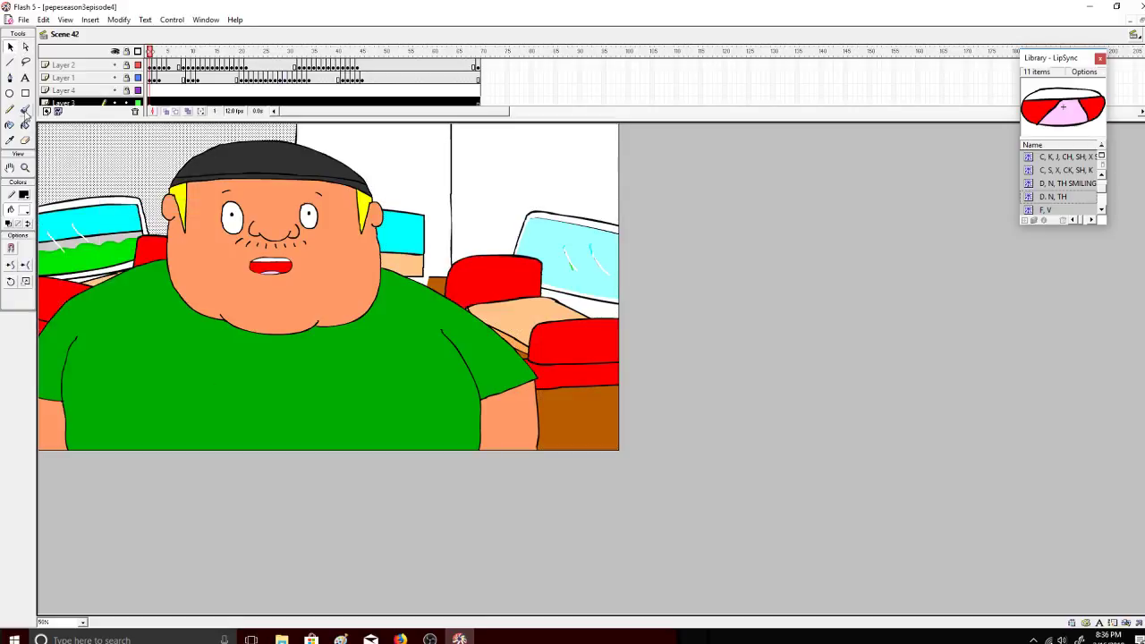
pyautogui.click(27, 46)
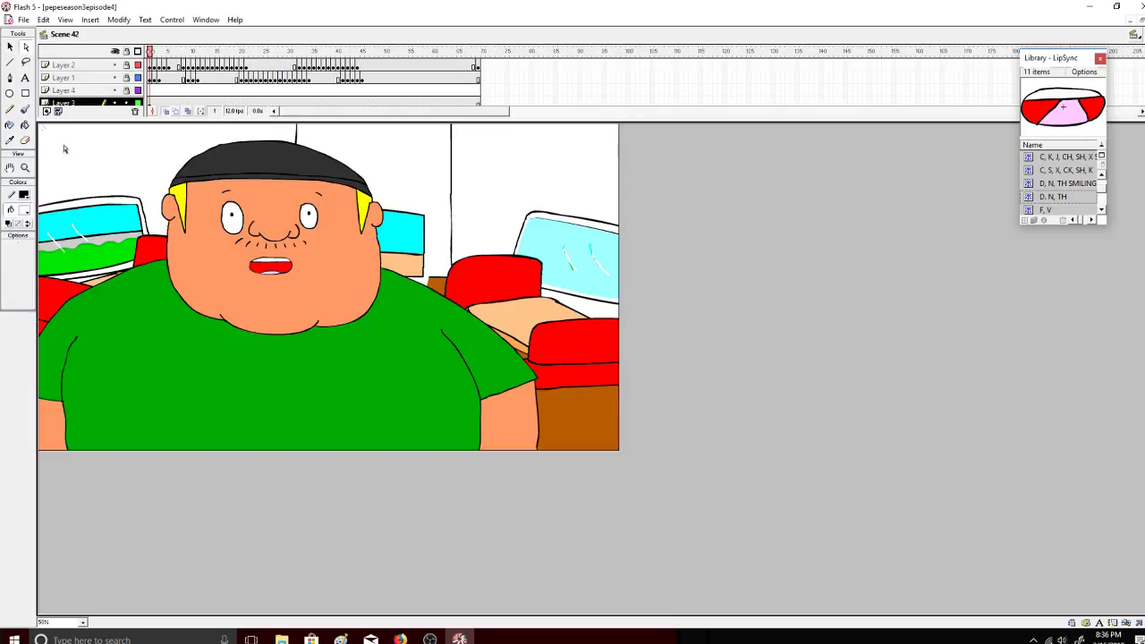
# Step: Brush a black floor line beside the middle window's lower right corner and choose the floor's brown for the Paint Bucket
pyautogui.click(24, 209)
pyautogui.click(13, 234)
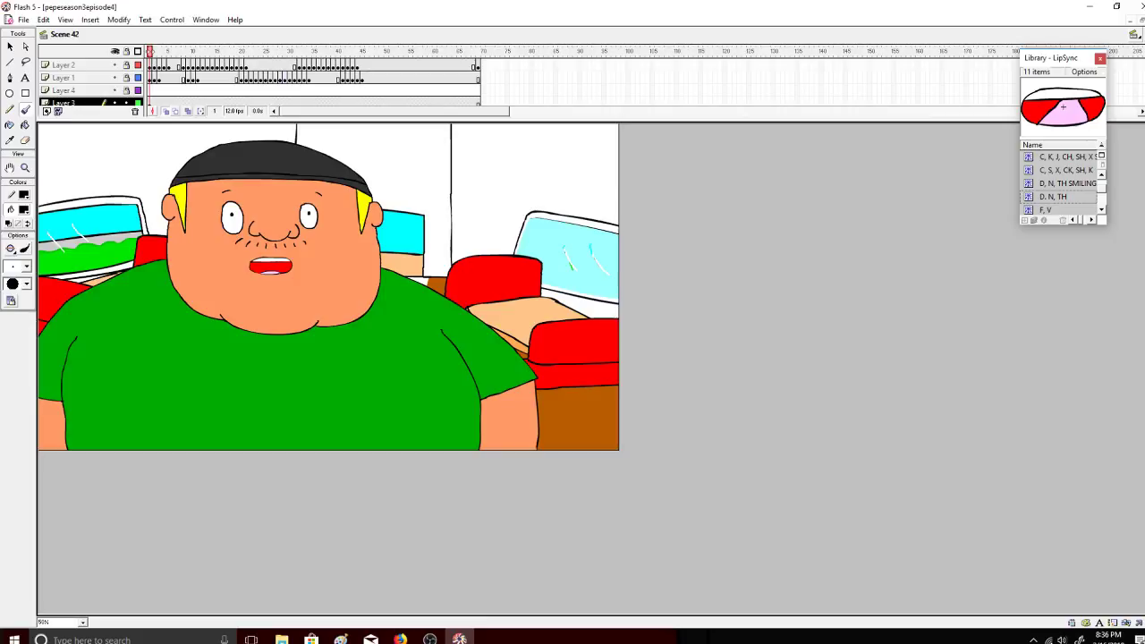
pyautogui.click(25, 125)
pyautogui.click(24, 210)
pyautogui.click(61, 298)
# Step: Try to fill the white gap beneath the middle window with brown, using a different gap-closing setting
pyautogui.click(429, 277)
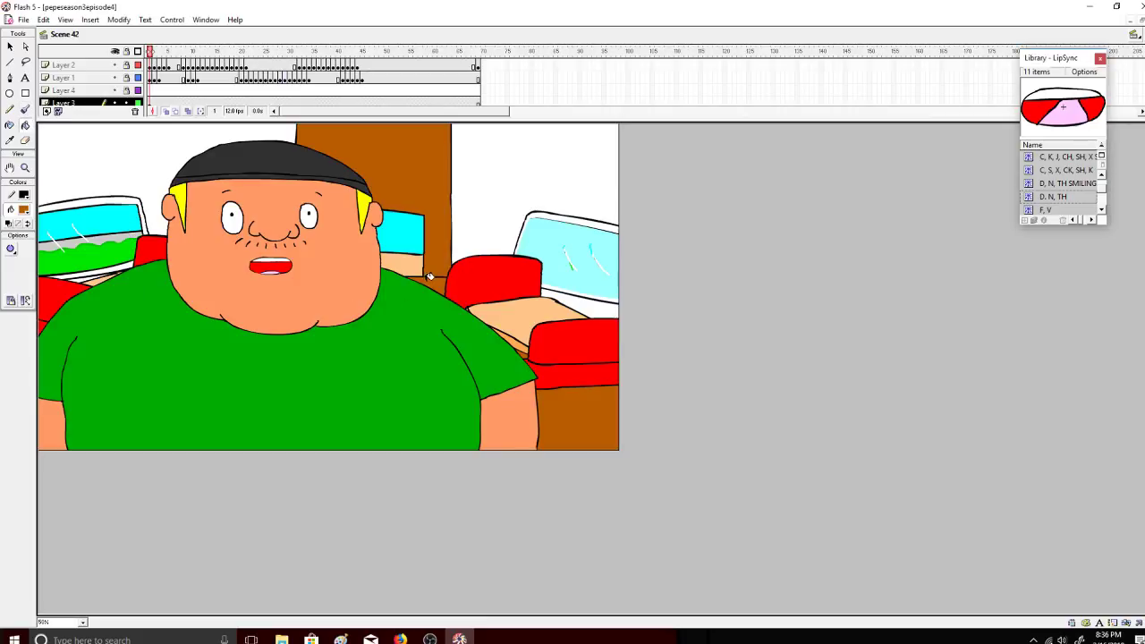
pyautogui.hotkey('ctrl', 'z')
pyautogui.click(11, 249)
pyautogui.click(56, 301)
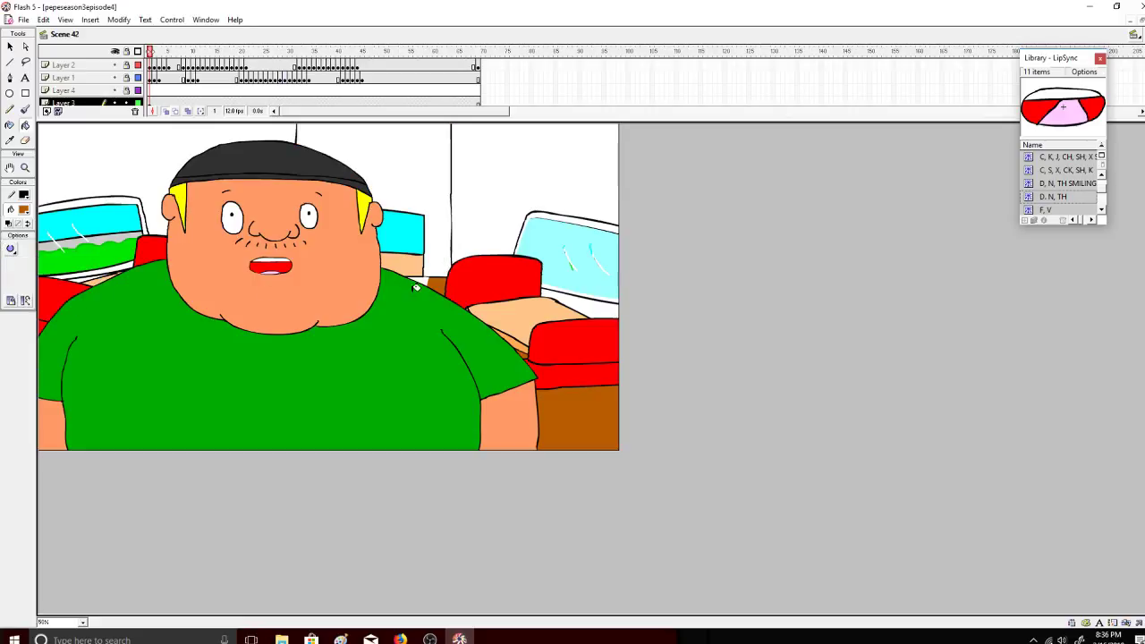
pyautogui.click(428, 281)
pyautogui.hotkey('ctrl', 'z')
# Step: Hide every layer except Layer 3, touch up the floor edge by the middle window, and fill the white gap beneath it brown
pyautogui.click(115, 51)
pyautogui.click(115, 103)
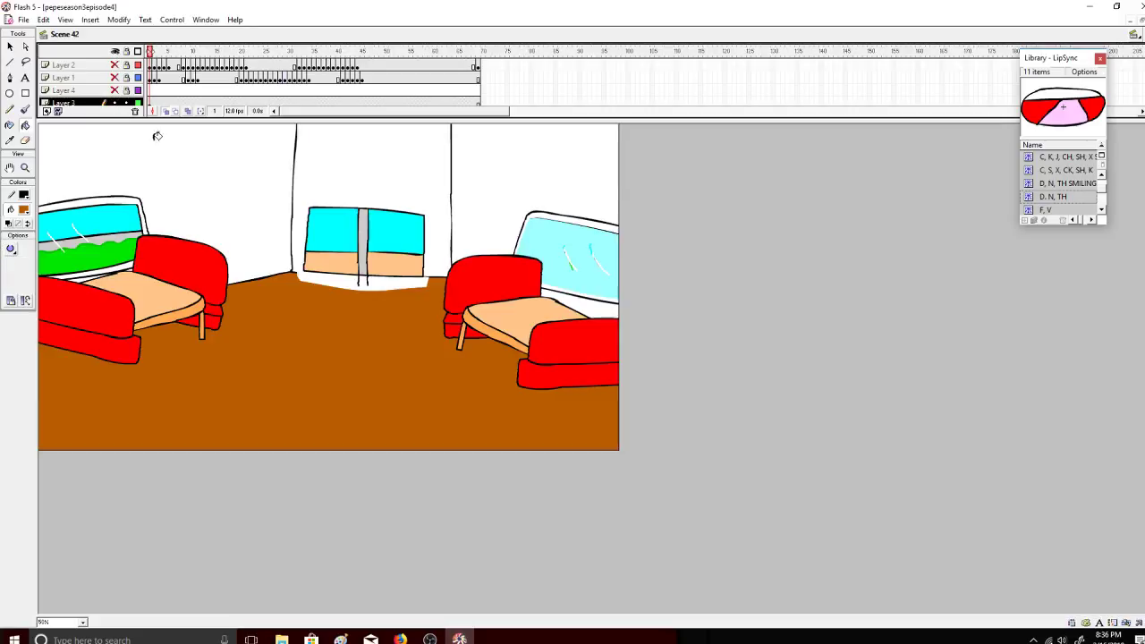
pyautogui.press('b')
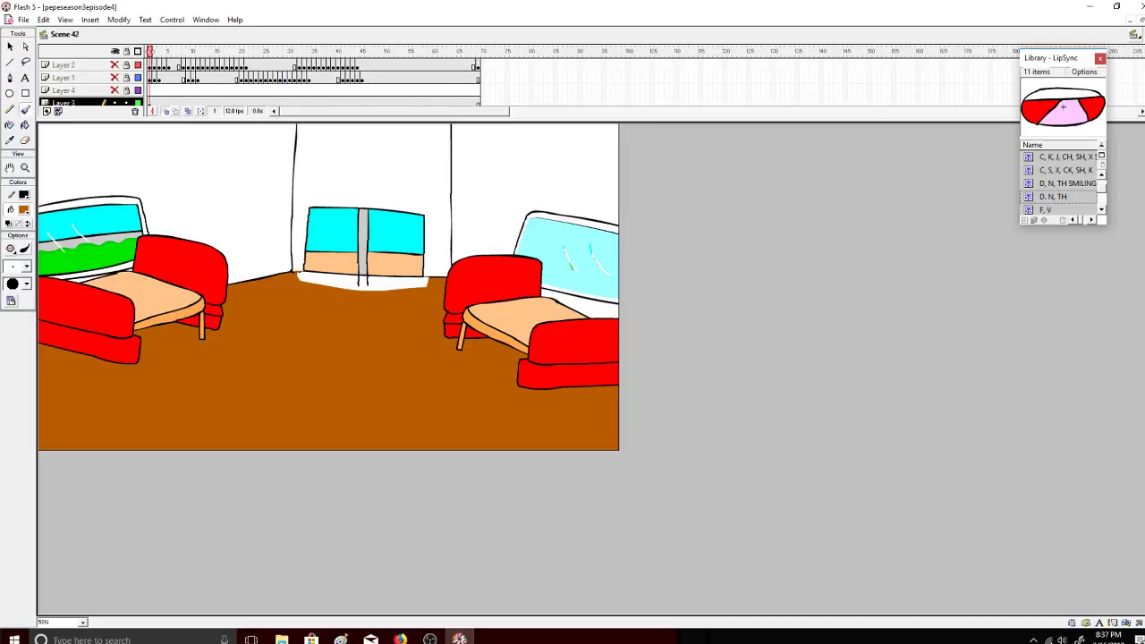
pyautogui.click(26, 125)
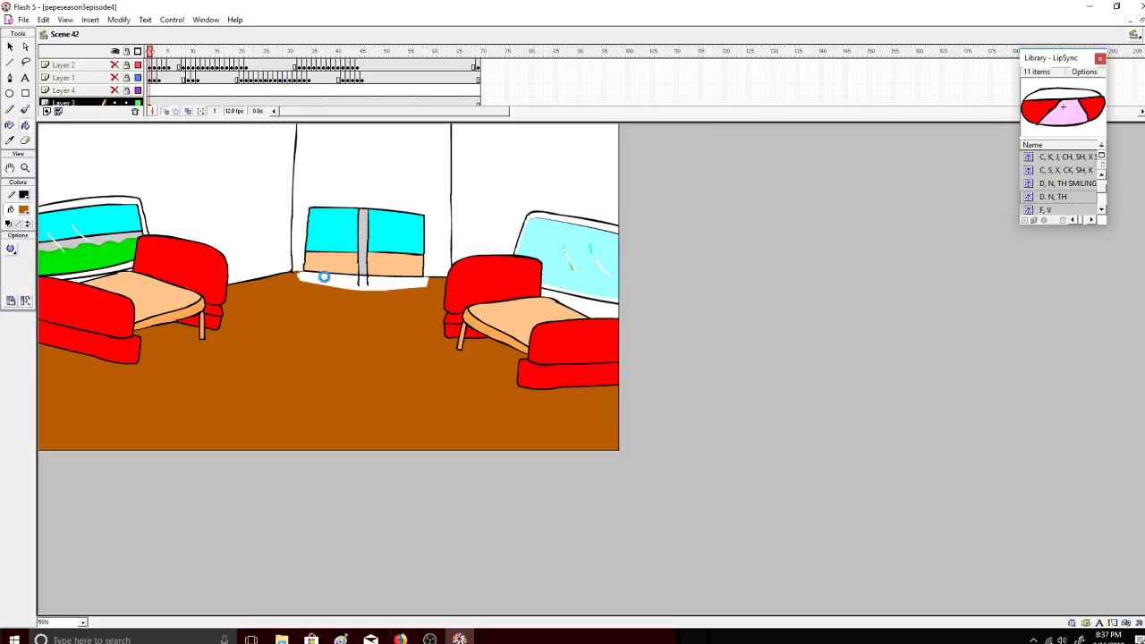
pyautogui.click(347, 284)
# Step: Paint over the lines sticking out below the middle window with a larger brown brush
pyautogui.click(26, 110)
pyautogui.click(26, 266)
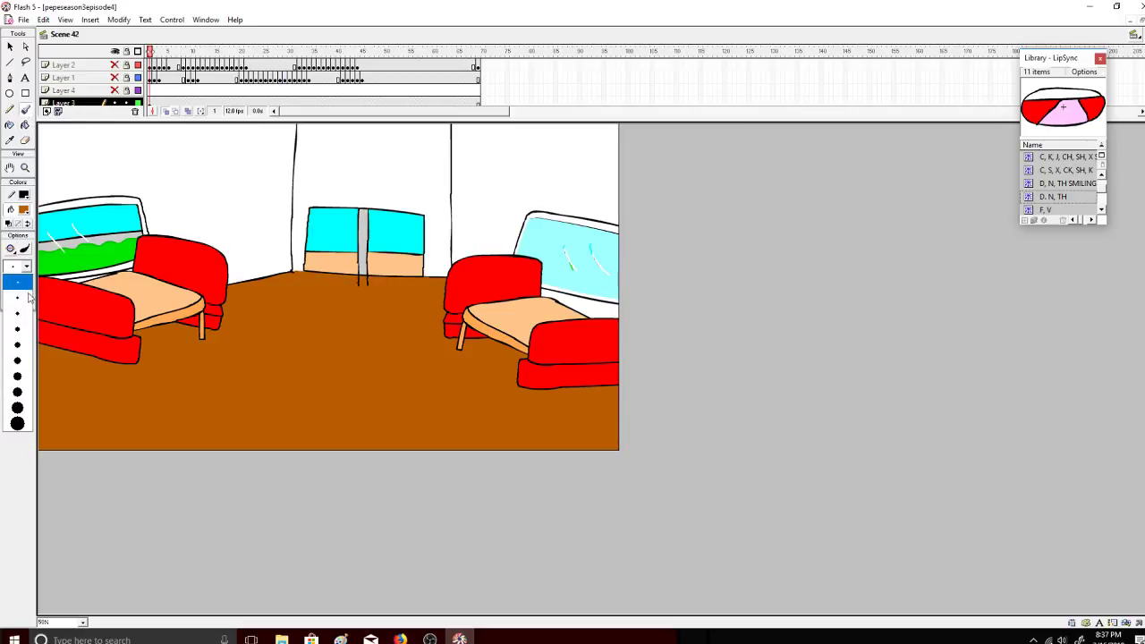
pyautogui.click(13, 384)
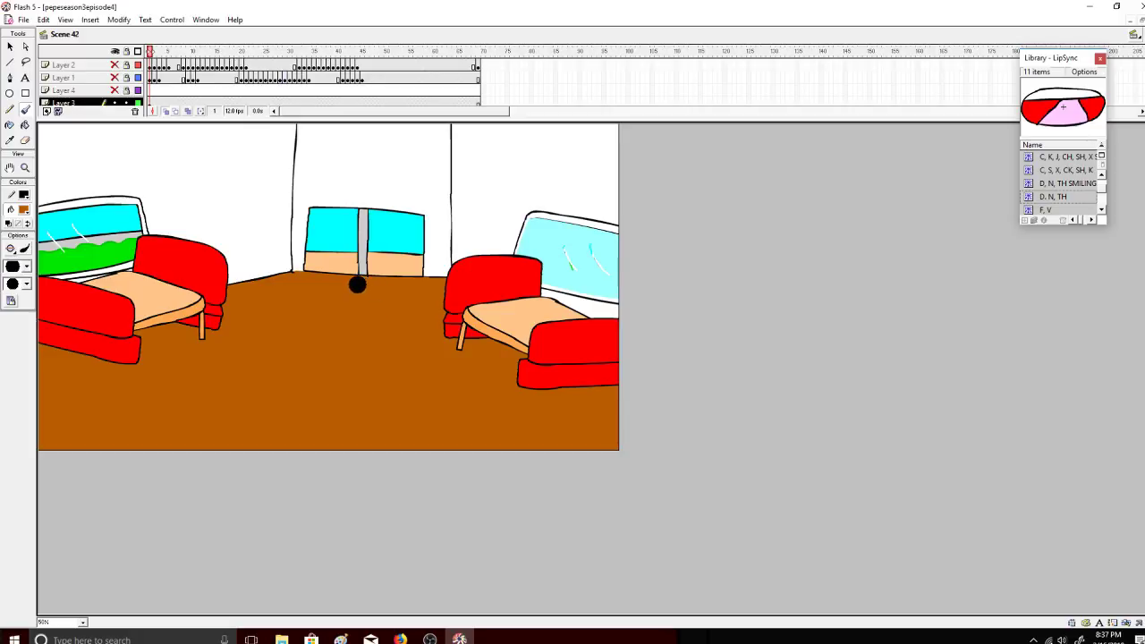
# Step: Show all layers again and delete the empty Layer 4
pyautogui.click(114, 51)
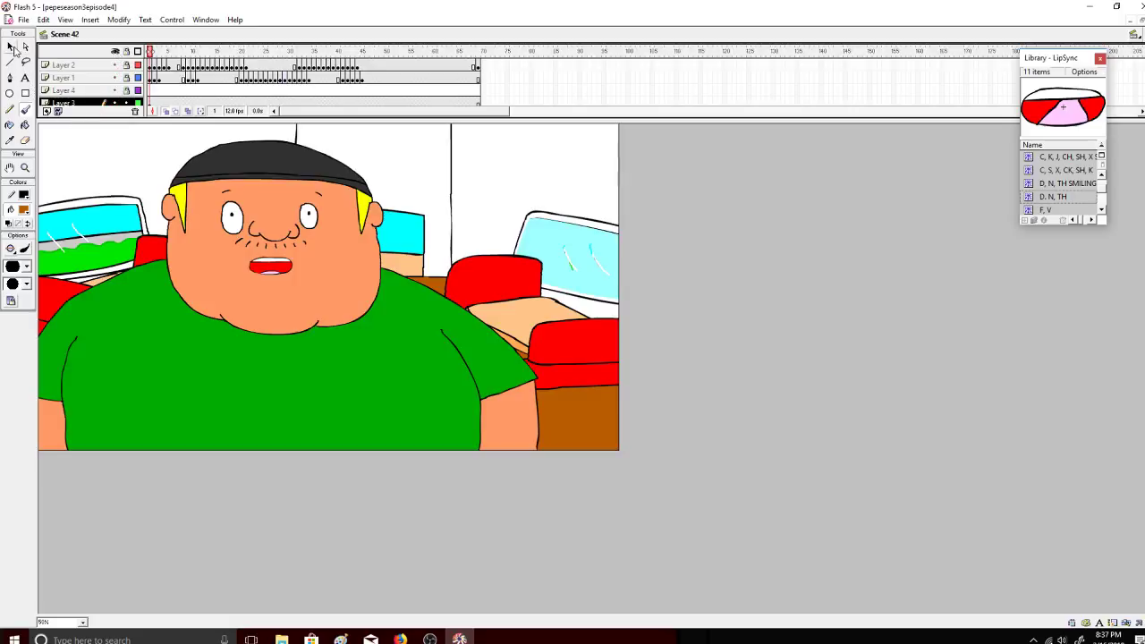
pyautogui.click(102, 91)
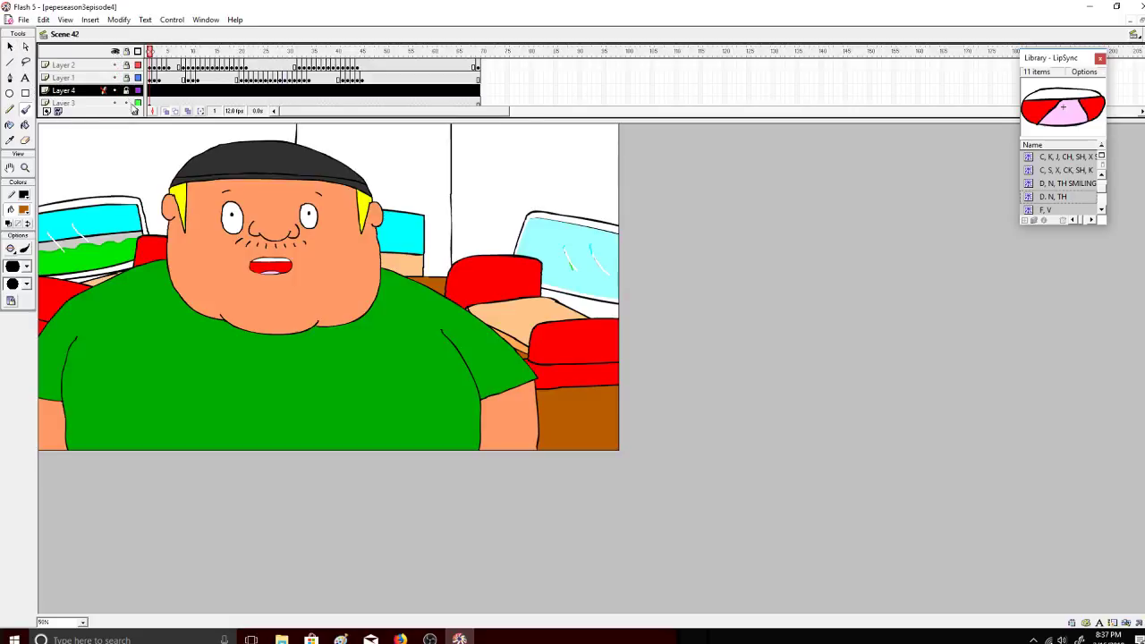
pyautogui.click(135, 111)
# Step: Scrub the opening frames of Scene 42 and save the episode file
pyautogui.click(400, 640)
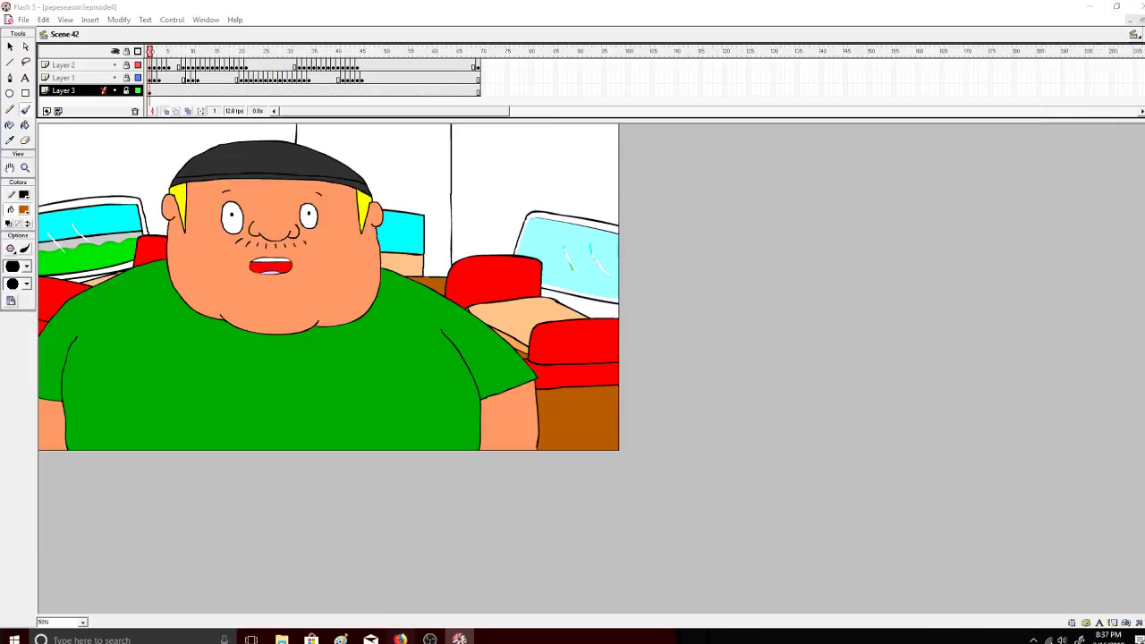
pyautogui.click(460, 640)
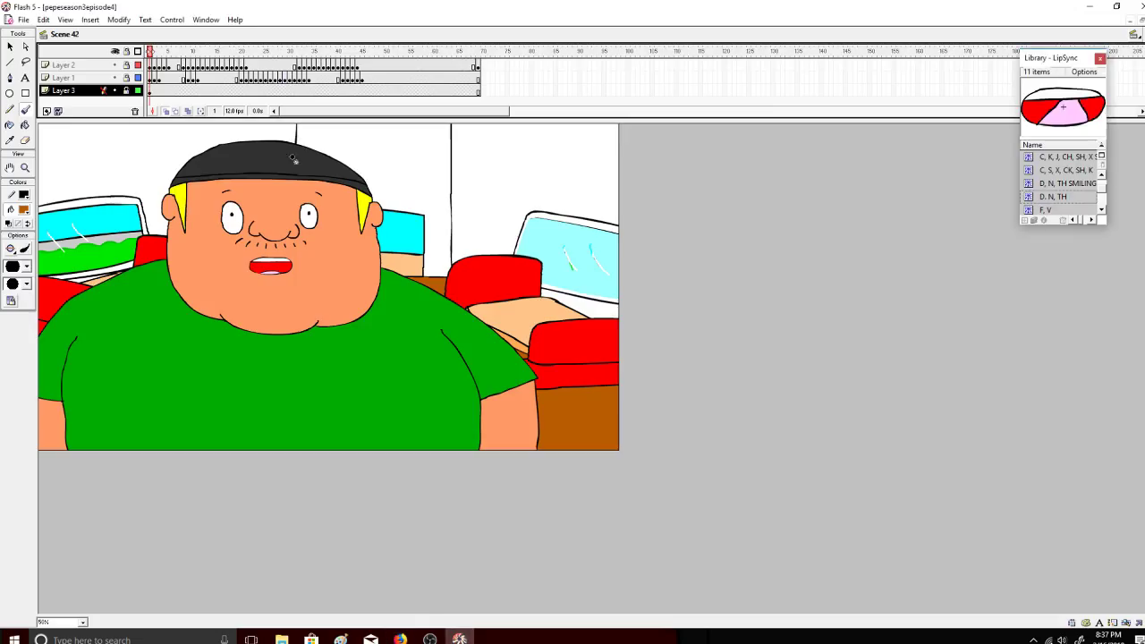
pyautogui.moveTo(175, 55); pyautogui.dragTo(151, 52)
pyautogui.click(23, 19)
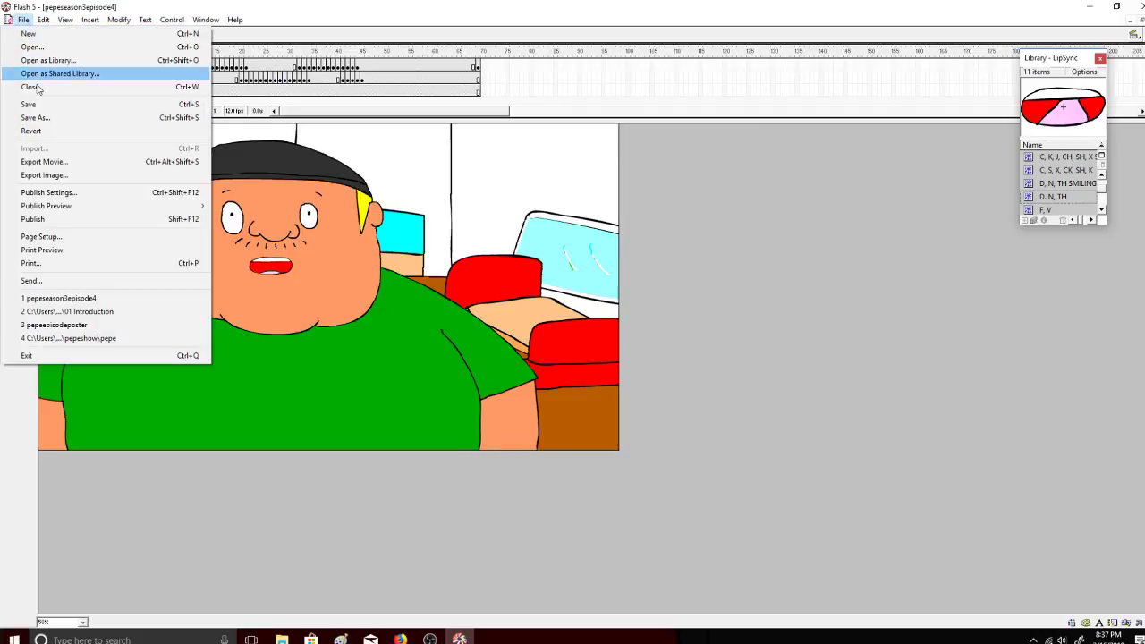
pyautogui.click(124, 105)
# Step: Open Scene 67 and play it through to its last frame
pyautogui.click(1134, 34)
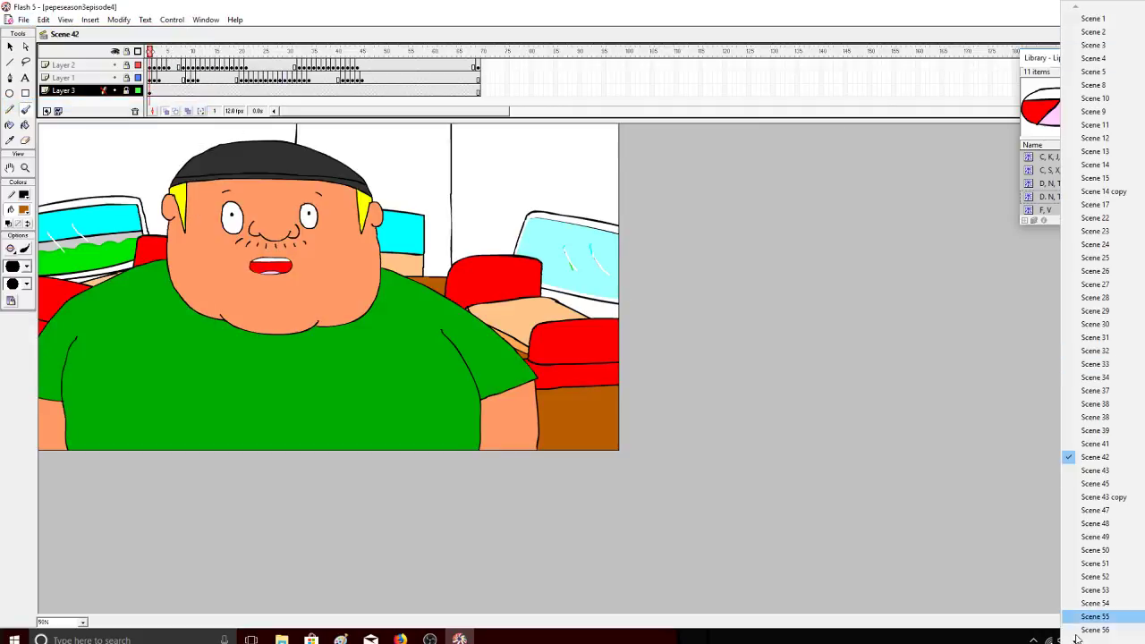
pyautogui.moveTo(1099, 641)
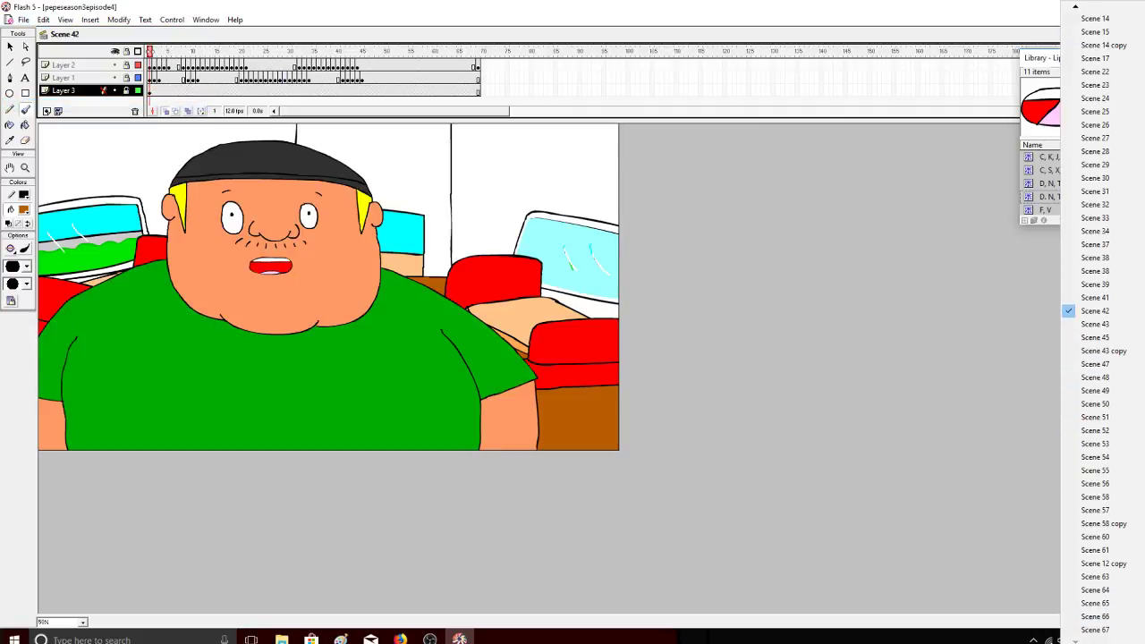
pyautogui.click(1095, 630)
pyautogui.click(188, 51)
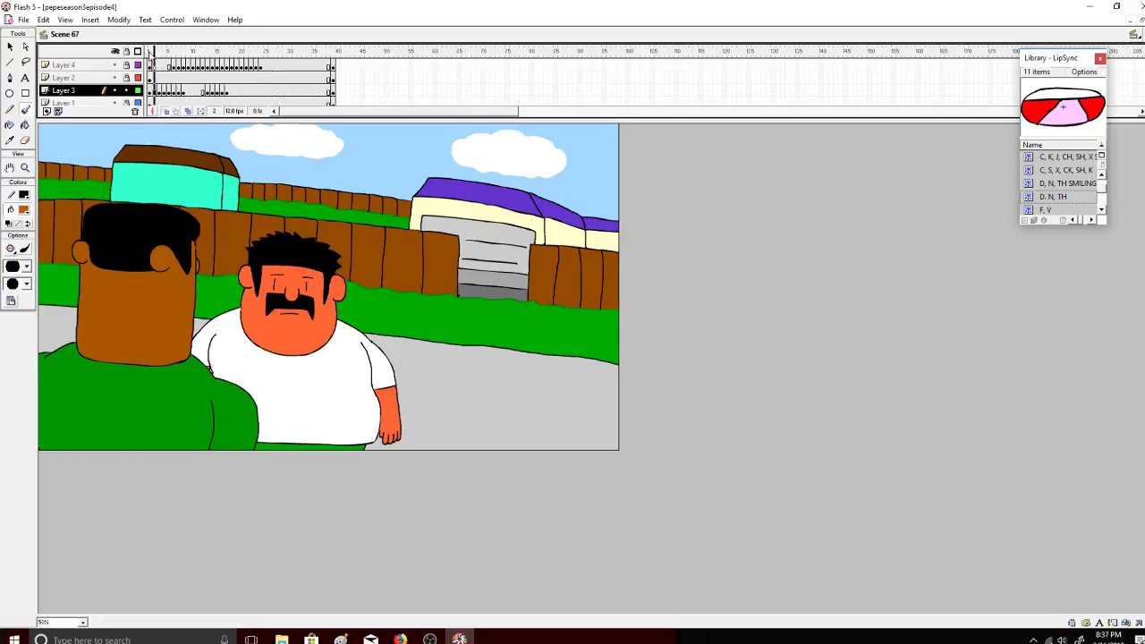
pyautogui.moveTo(194, 67); pyautogui.dragTo(98, 42)
pyautogui.click(173, 20)
pyautogui.click(169, 34)
# Step: Save the episode file and insert a new scene after Scene 67
pyautogui.click(23, 19)
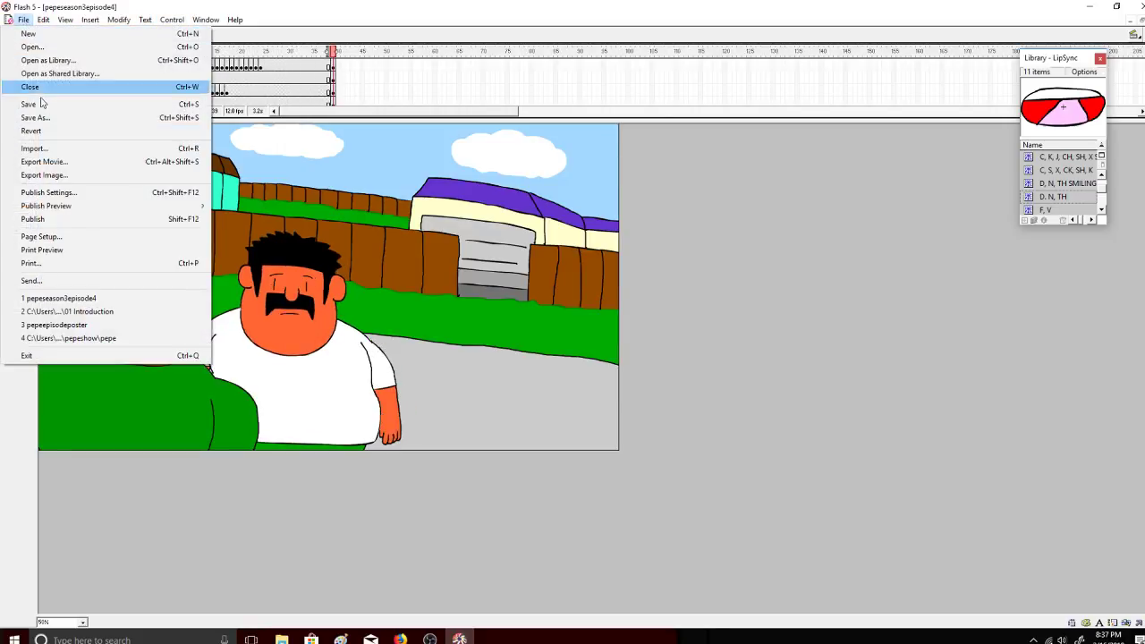
pyautogui.click(29, 105)
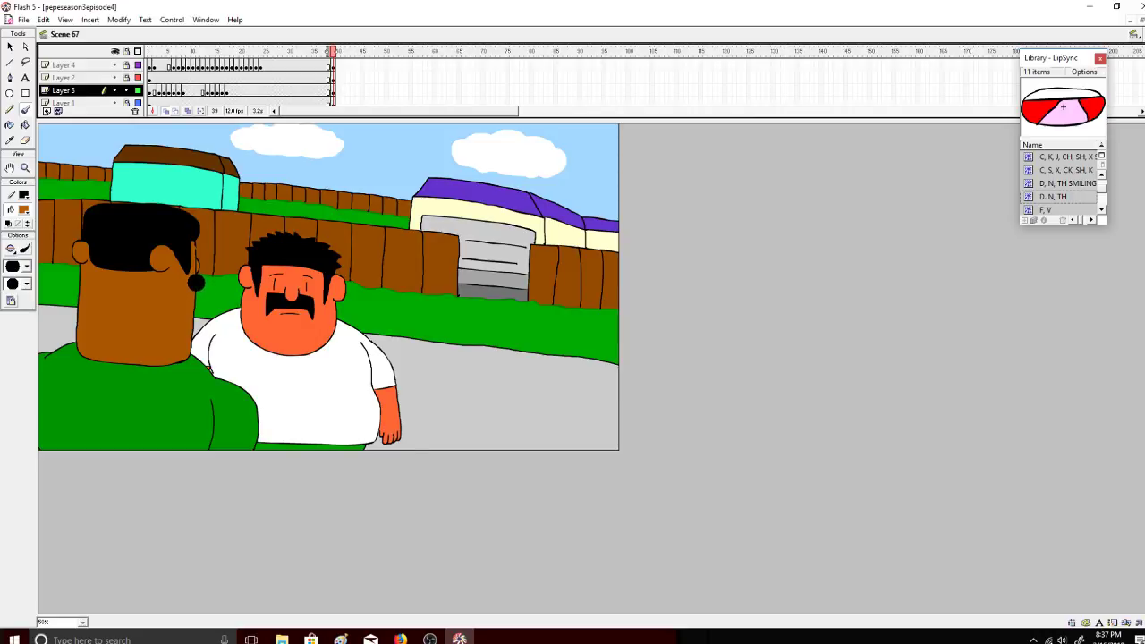
pyautogui.click(90, 19)
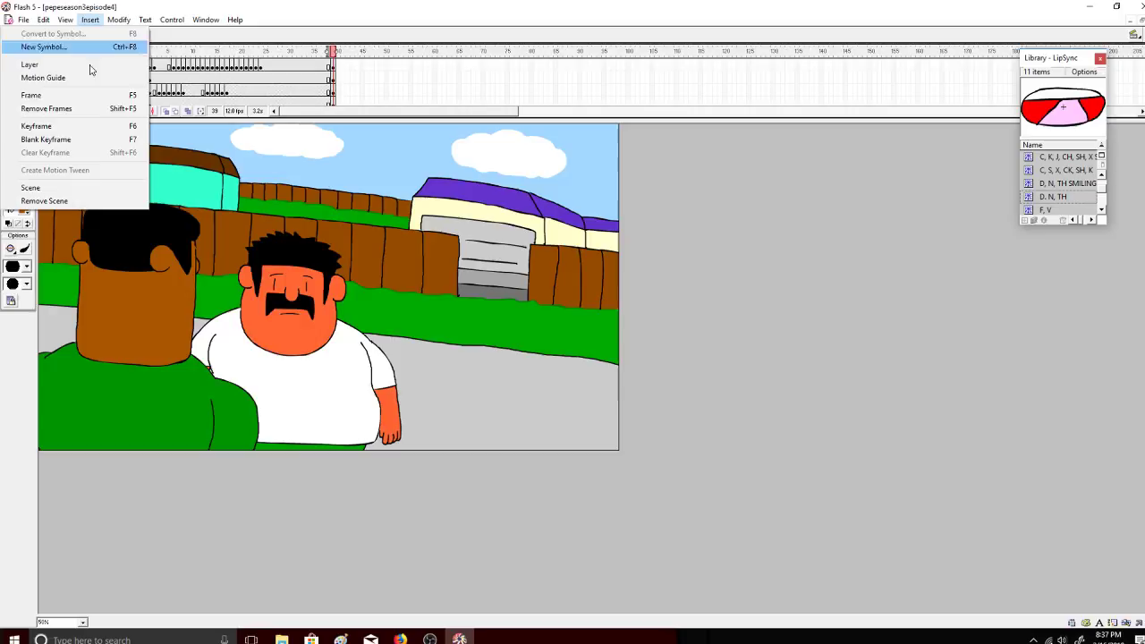
pyautogui.click(94, 187)
pyautogui.click(65, 19)
pyautogui.click(80, 152)
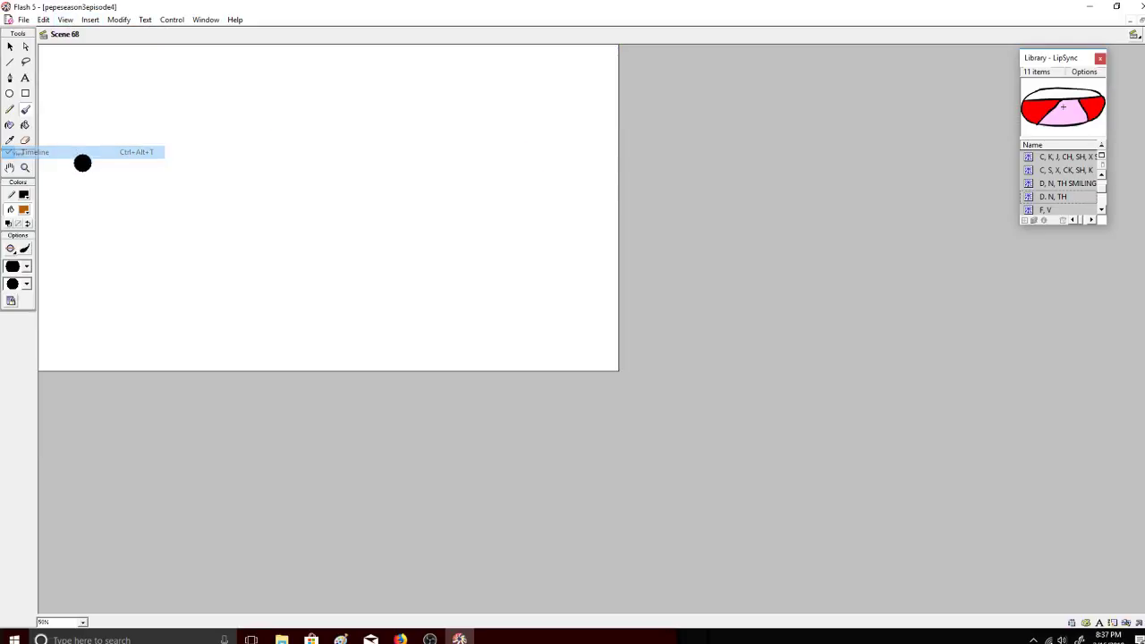
pyautogui.click(65, 20)
pyautogui.click(72, 152)
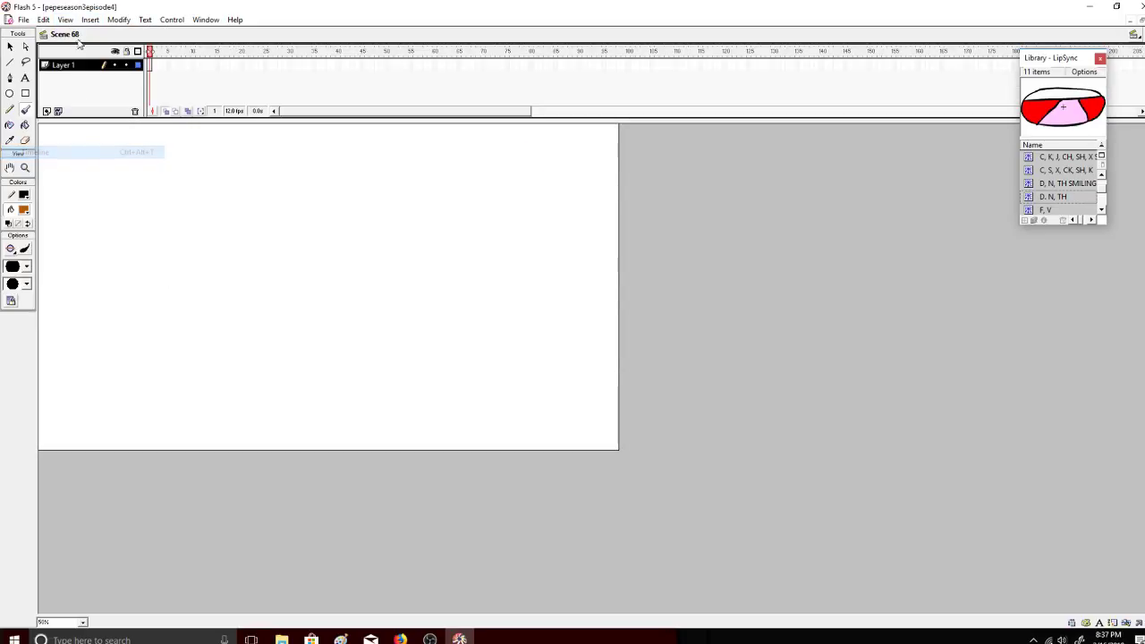
# Step: Move the floating Library panel slightly down and maximize the Flash window again
pyautogui.moveTo(72, 7); pyautogui.dragTo(65, 105)
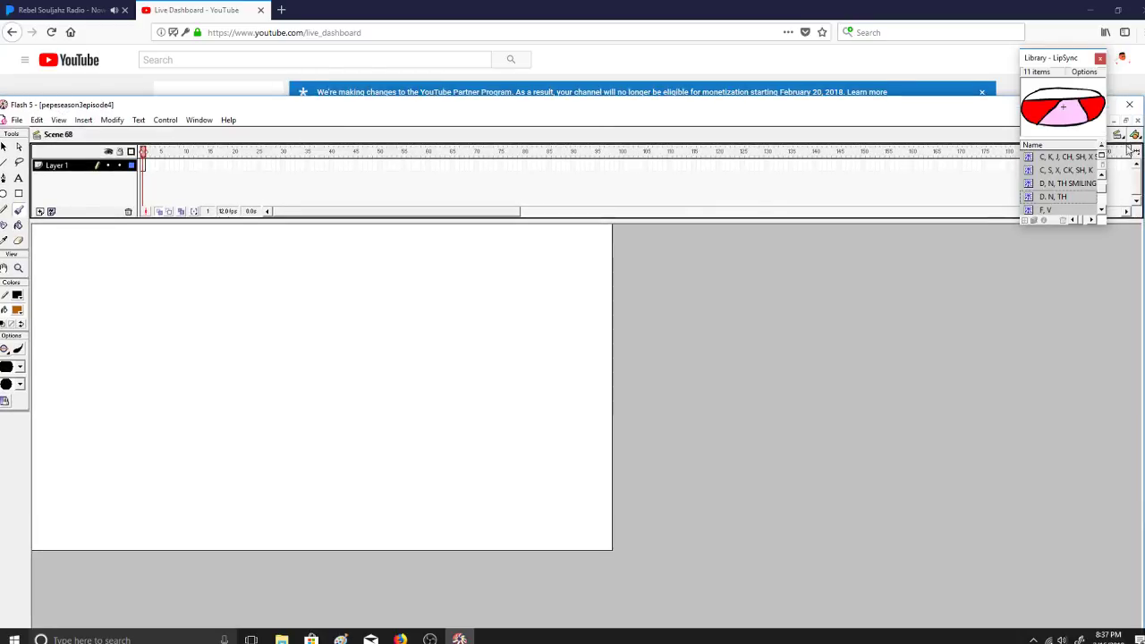
pyautogui.moveTo(1066, 56); pyautogui.dragTo(1069, 87)
pyautogui.click(1101, 106)
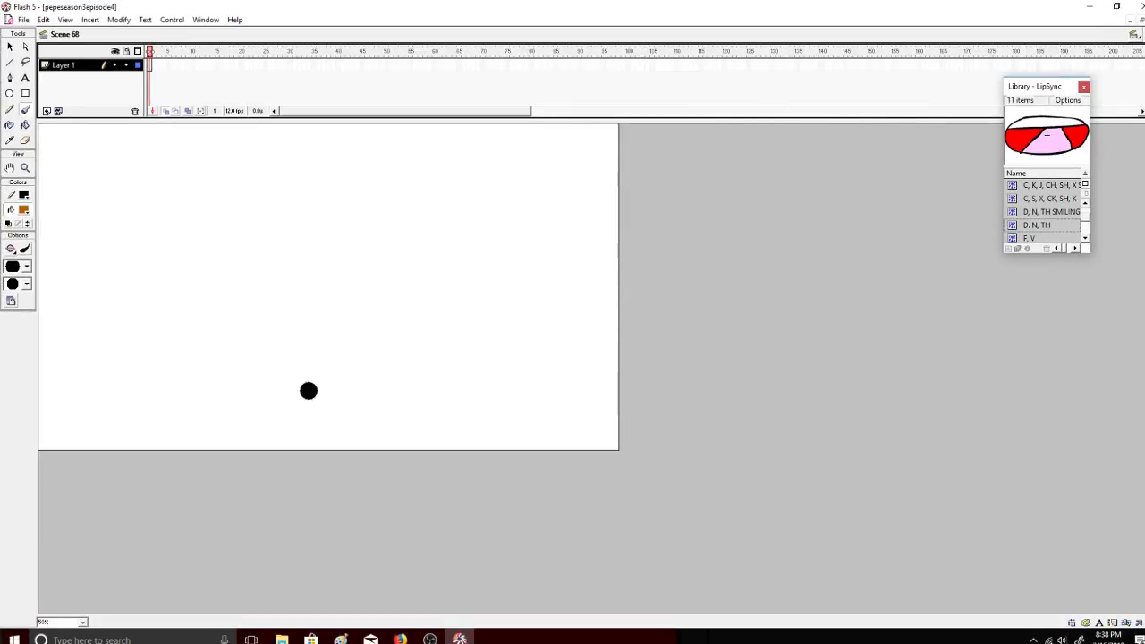
# Step: Set the fill color to black and choose the smallest Brush size for drawing on Scene 68's empty stage
pyautogui.click(65, 19)
pyautogui.click(40, 165)
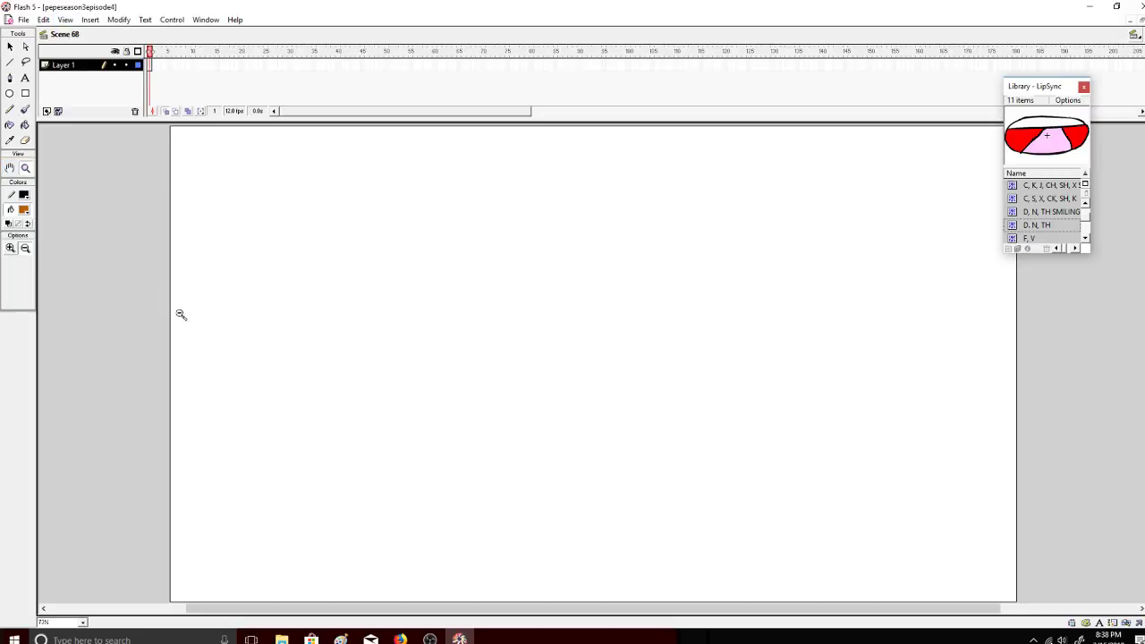
pyautogui.click(182, 367)
pyautogui.click(24, 210)
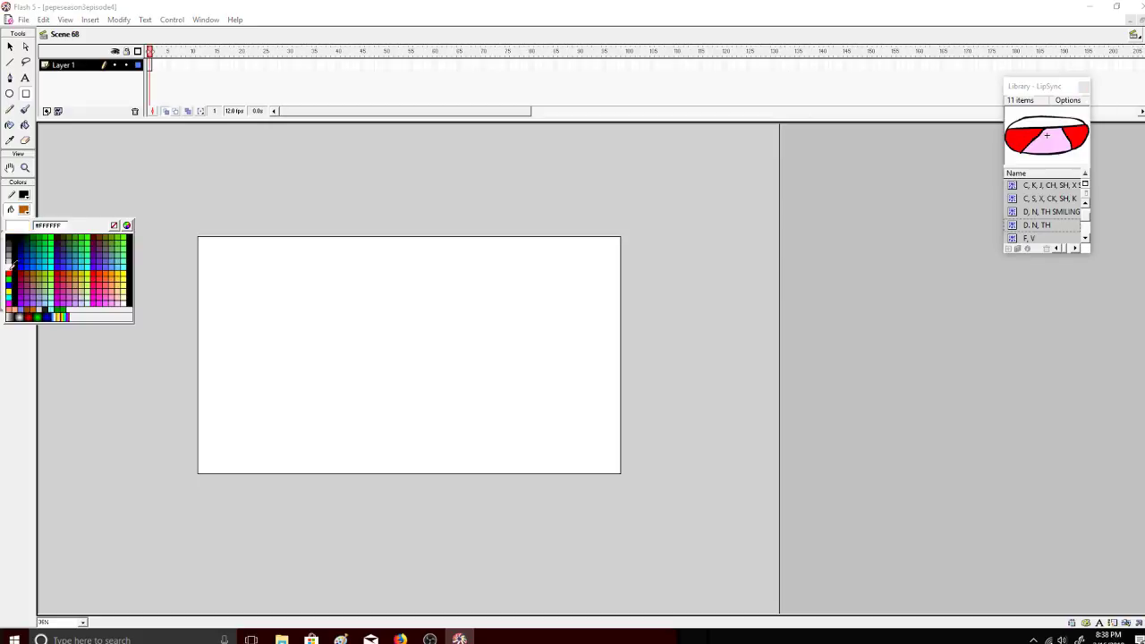
pyautogui.click(11, 233)
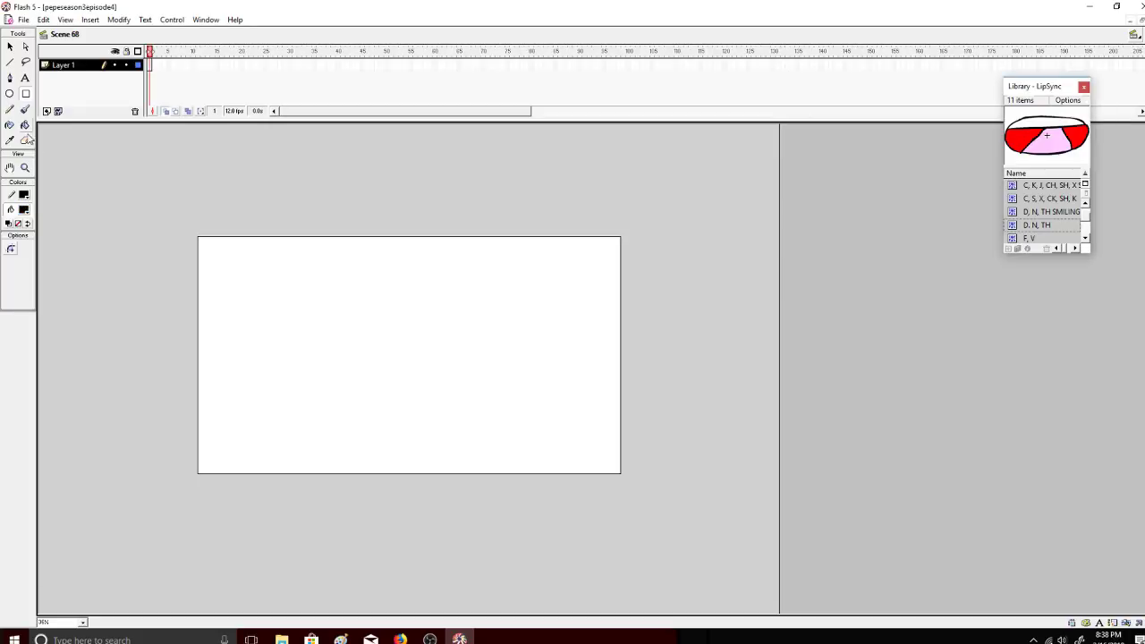
pyautogui.click(512, 372)
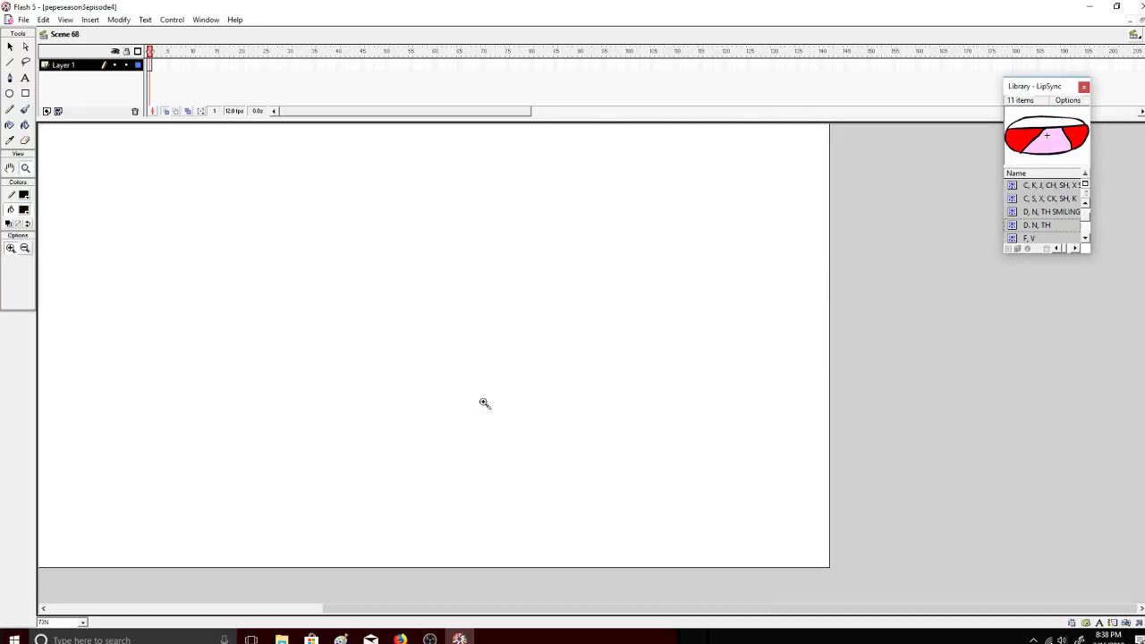
pyautogui.click(24, 109)
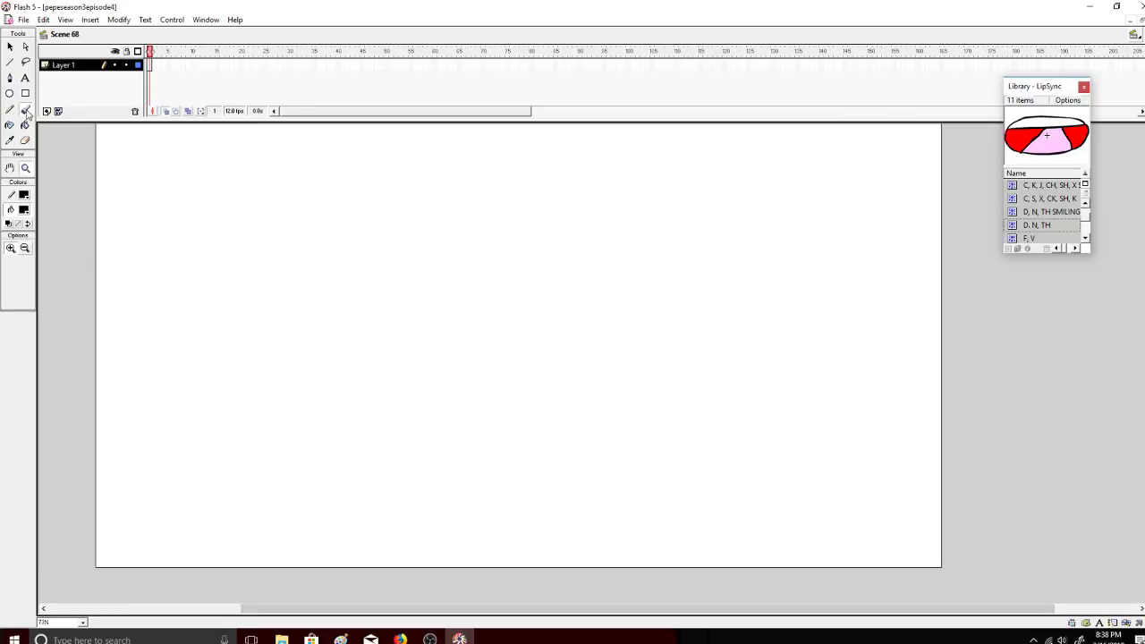
pyautogui.click(27, 265)
pyautogui.click(12, 286)
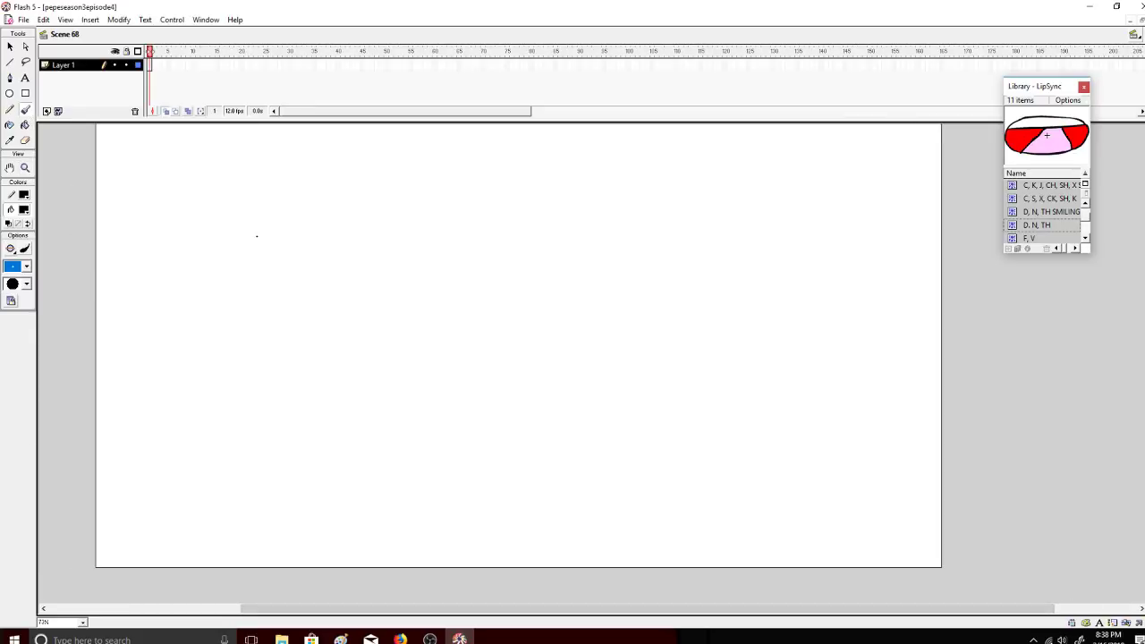
pyautogui.moveTo(244, 267)
pyautogui.mouseDown()
pyautogui.moveTo(229, 239)
pyautogui.moveTo(234, 273)
pyautogui.mouseUp()
pyautogui.hotkey('ctrl', 'z')
pyautogui.hotkey('ctrl', 'z')
# Step: Enlarge the left part of the stage and choose a small Brush size for the character's outline
pyautogui.click(25, 168)
pyautogui.click(280, 275)
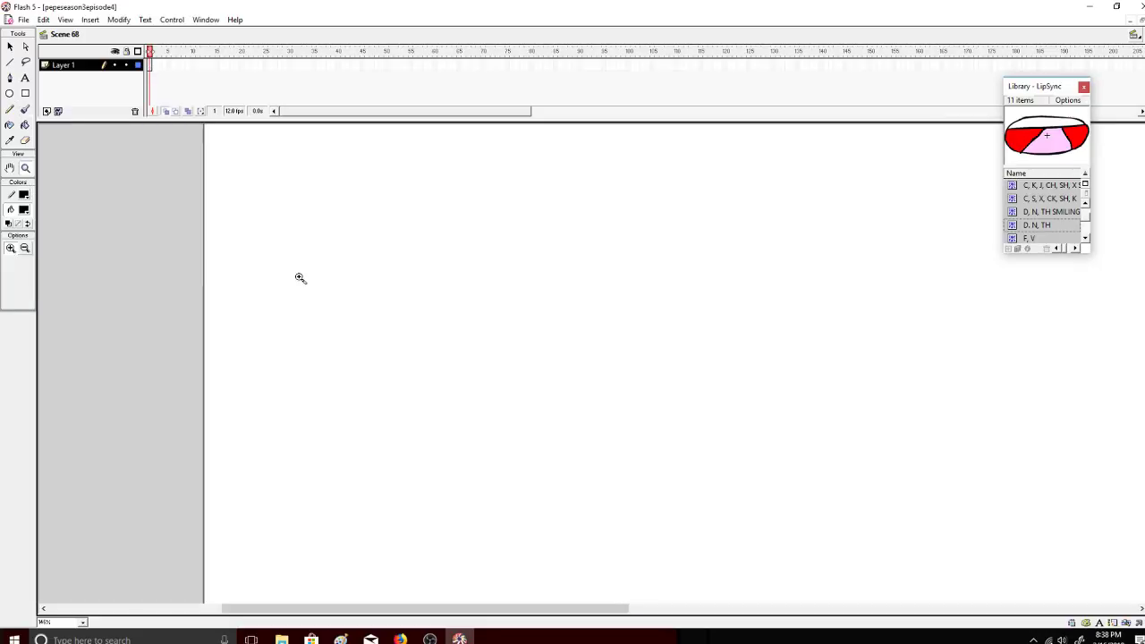
pyautogui.moveTo(348, 608)
pyautogui.mouseDown()
pyautogui.moveTo(444, 608)
pyautogui.moveTo(432, 608)
pyautogui.mouseUp()
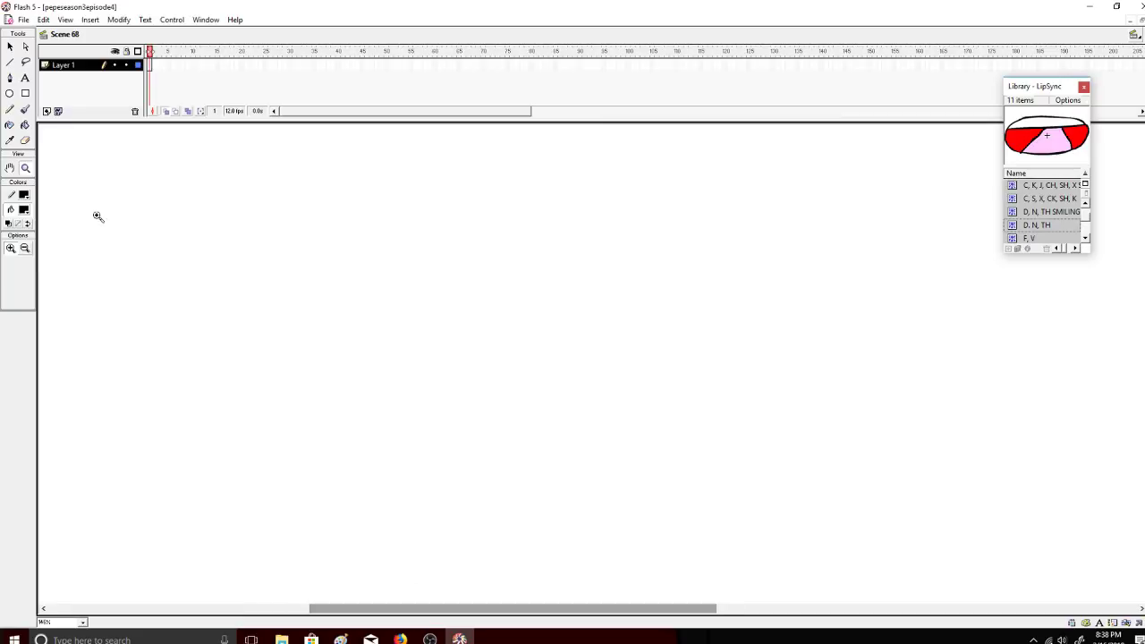
pyautogui.click(25, 109)
pyautogui.click(26, 265)
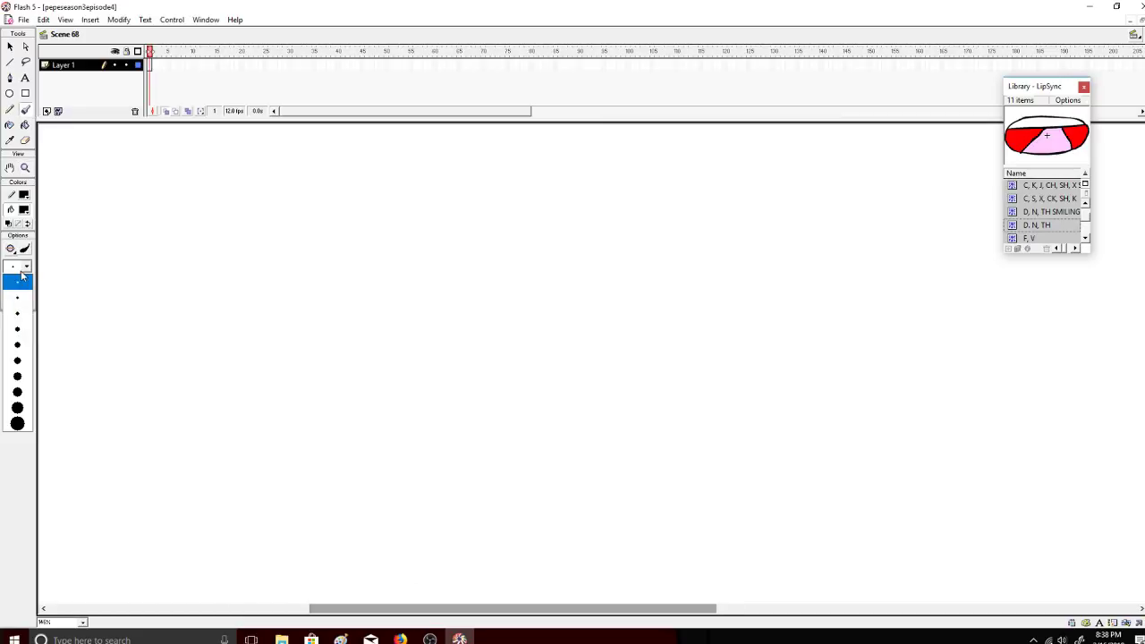
pyautogui.click(33, 291)
pyautogui.moveTo(131, 261); pyautogui.dragTo(130, 313)
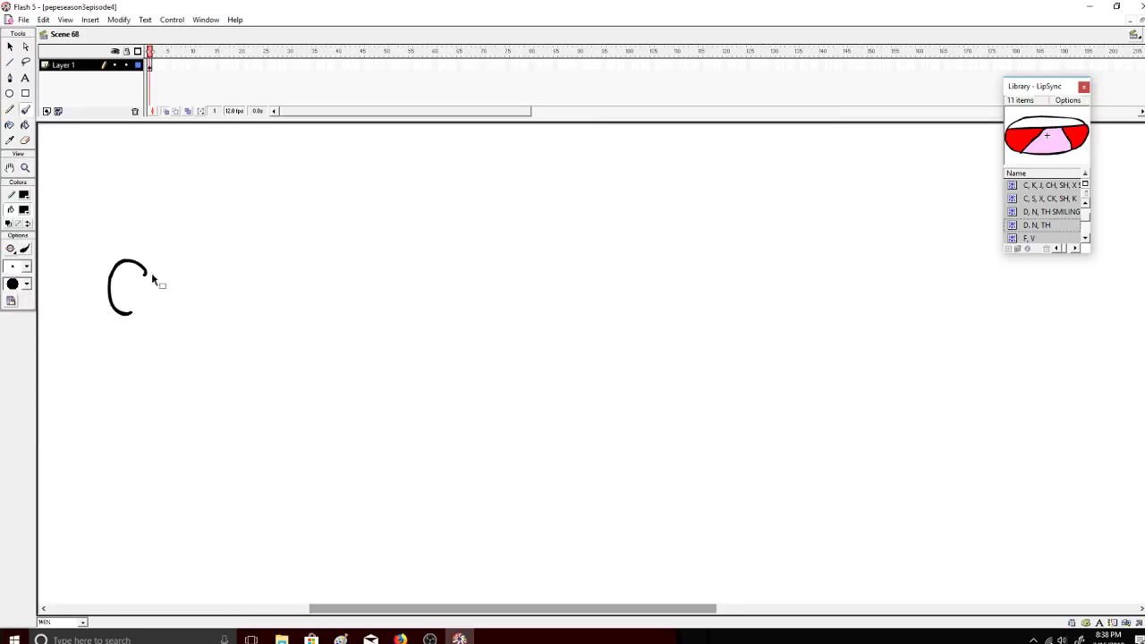
pyautogui.hotkey('ctrl', 'z')
pyautogui.hotkey('ctrl', 'z')
pyautogui.press('space')
pyautogui.moveTo(182, 287); pyautogui.dragTo(305, 58)
pyautogui.moveTo(250, 320)
pyautogui.mouseDown()
pyautogui.moveTo(252, 201)
pyautogui.moveTo(223, 342)
pyautogui.moveTo(195, 400)
pyautogui.mouseUp()
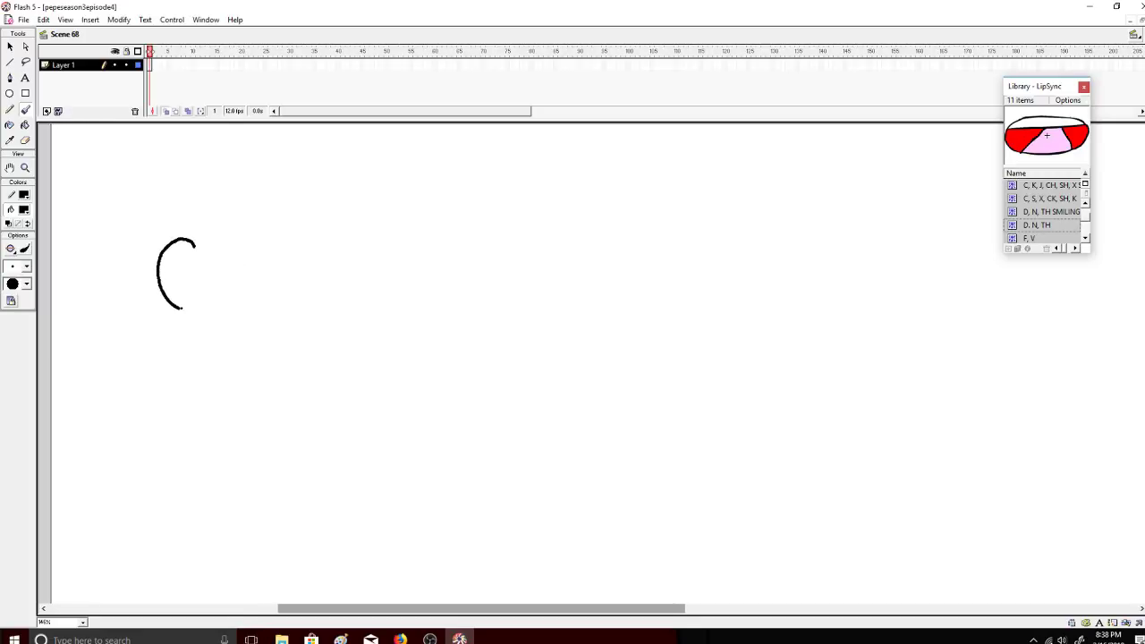
pyautogui.moveTo(182, 308); pyautogui.dragTo(195, 303)
pyautogui.hotkey('ctrl', 'z')
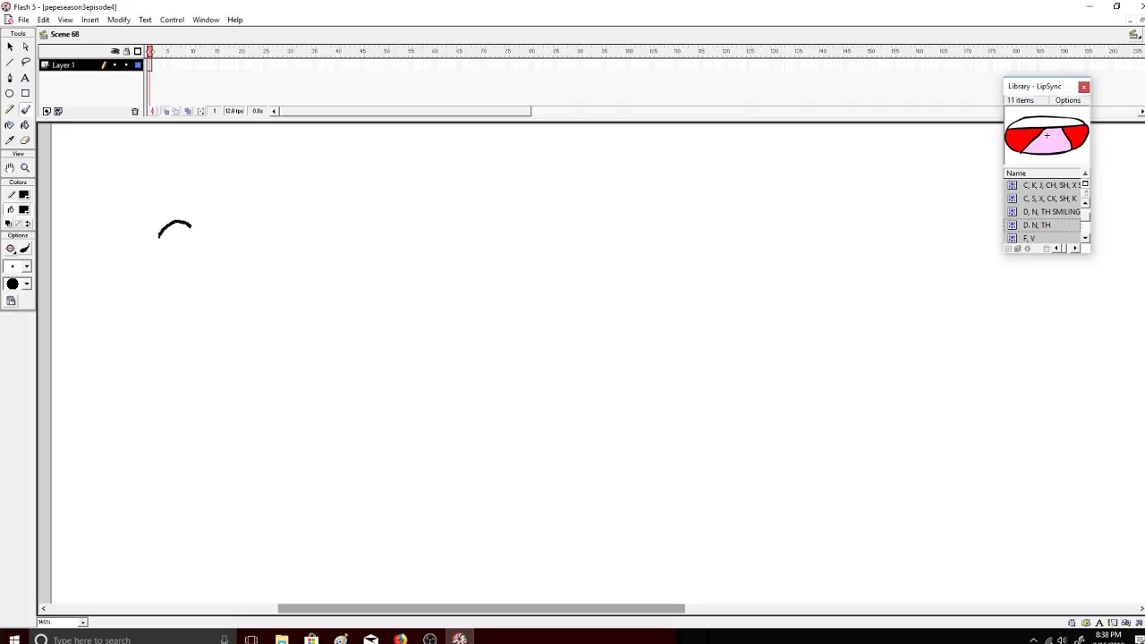
pyautogui.hotkey('ctrl', 'z')
# Step: Draw the character's round ear, the long sides of the head and the rounded jaw in black
pyautogui.moveTo(309, 276)
pyautogui.mouseDown()
pyautogui.moveTo(292, 310)
pyautogui.moveTo(292, 384)
pyautogui.mouseUp()
pyautogui.moveTo(290, 445); pyautogui.dragTo(290, 469)
pyautogui.hotkey('ctrl', 'z')
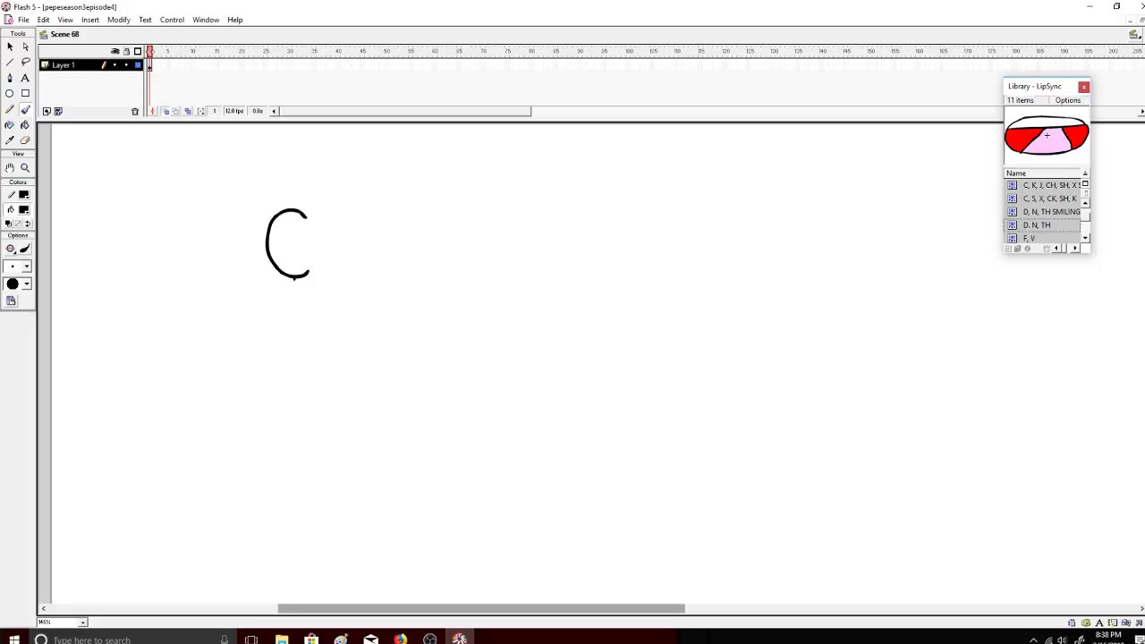
pyautogui.moveTo(294, 308); pyautogui.dragTo(294, 400)
pyautogui.moveTo(297, 467)
pyautogui.mouseDown()
pyautogui.moveTo(321, 490)
pyautogui.moveTo(384, 502)
pyautogui.moveTo(496, 506)
pyautogui.mouseUp()
pyautogui.moveTo(557, 466); pyautogui.dragTo(535, 252)
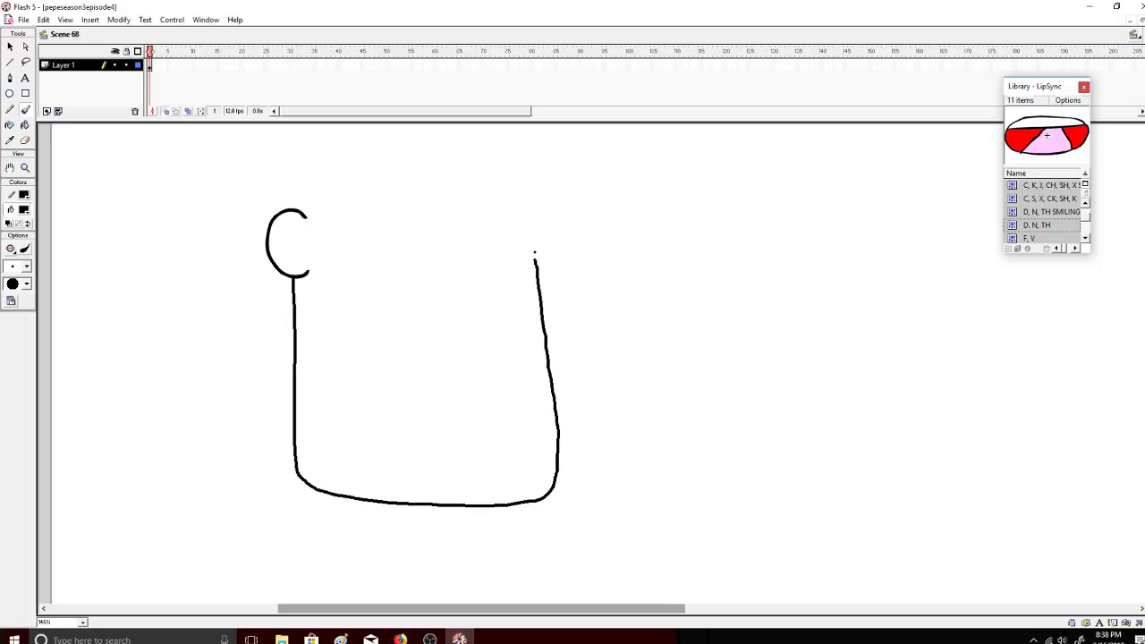
pyautogui.moveTo(523, 181); pyautogui.dragTo(524, 168)
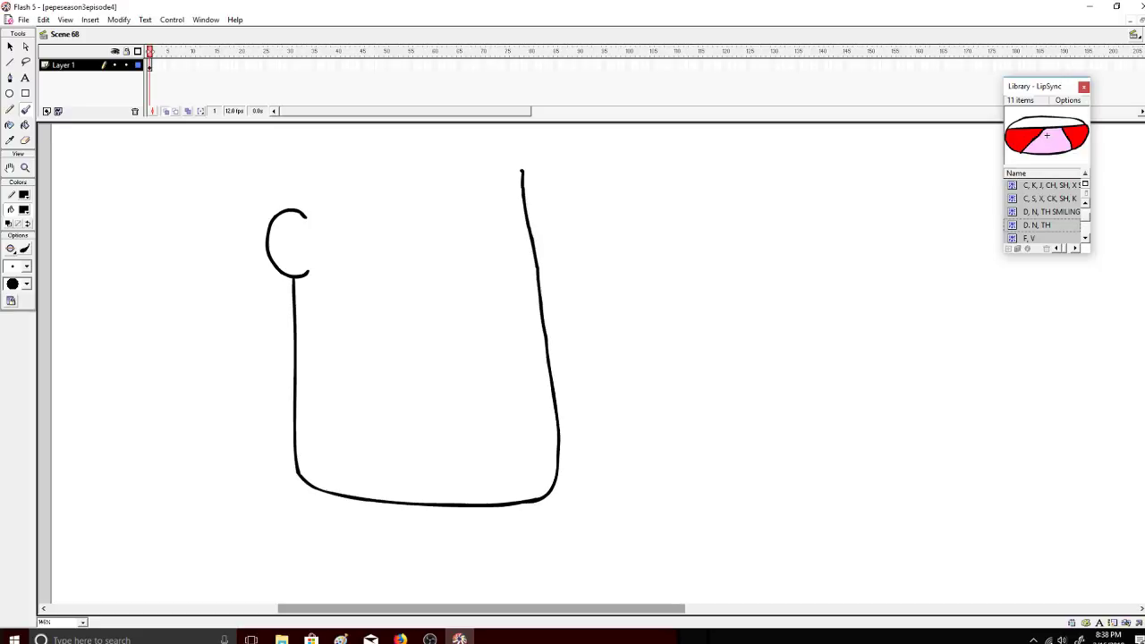
# Step: Erase the rough upper end of the face line, then draw the forehead line, pointed sideburn and flat-top hair outline
pyautogui.click(25, 140)
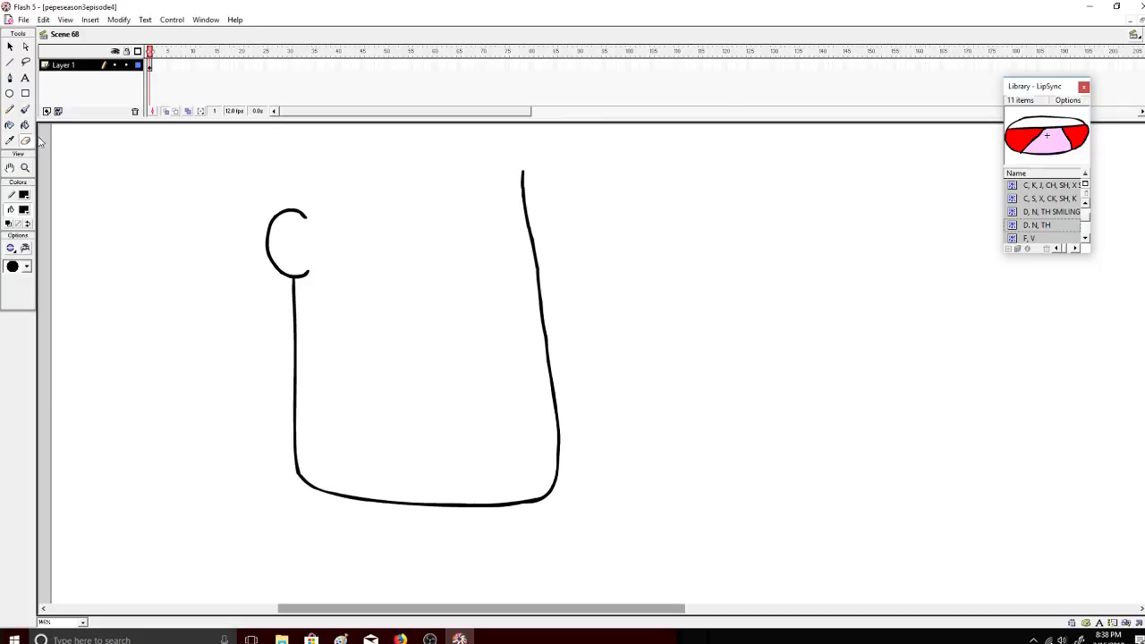
pyautogui.moveTo(521, 184)
pyautogui.mouseDown()
pyautogui.moveTo(514, 194)
pyautogui.moveTo(526, 205)
pyautogui.moveTo(512, 164)
pyautogui.moveTo(472, 154)
pyautogui.moveTo(324, 164)
pyautogui.moveTo(331, 267)
pyautogui.moveTo(305, 214)
pyautogui.mouseUp()
pyautogui.click(25, 108)
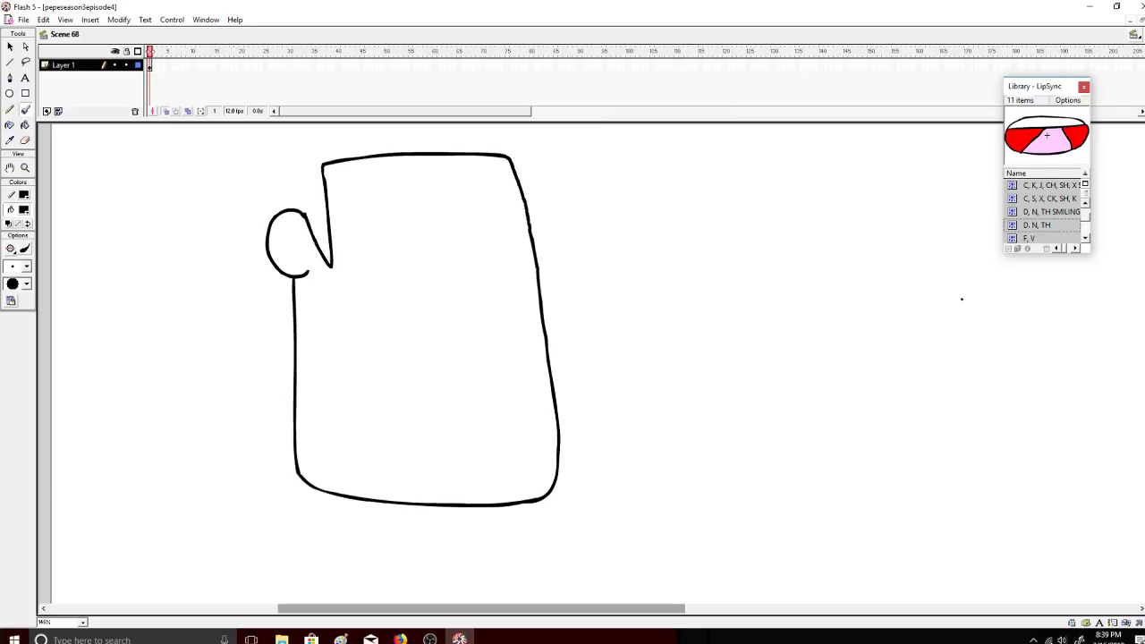
pyautogui.scroll(3, 507, 272)
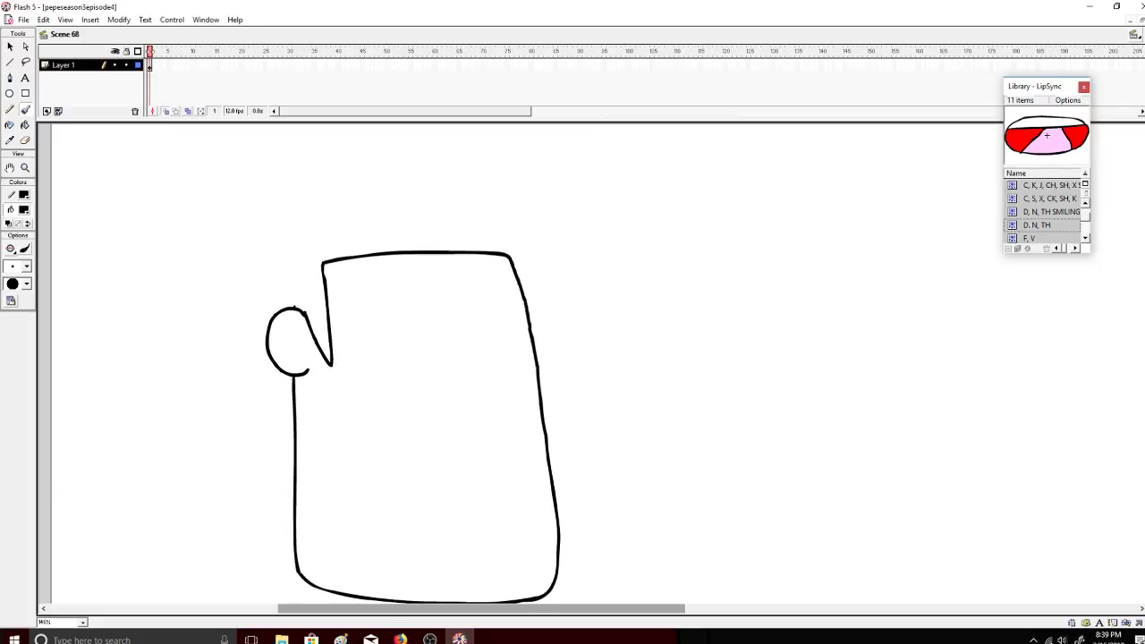
pyautogui.moveTo(298, 302)
pyautogui.mouseDown()
pyautogui.moveTo(302, 232)
pyautogui.moveTo(368, 215)
pyautogui.moveTo(496, 212)
pyautogui.moveTo(522, 229)
pyautogui.moveTo(509, 267)
pyautogui.mouseUp()
# Step: Draw two short curved eyebrows, two vertical eye lines and a rounded nose overlapping the right eye
pyautogui.moveTo(434, 346); pyautogui.dragTo(445, 303)
pyautogui.hotkey('ctrl', 'z')
pyautogui.moveTo(507, 327); pyautogui.dragTo(513, 305)
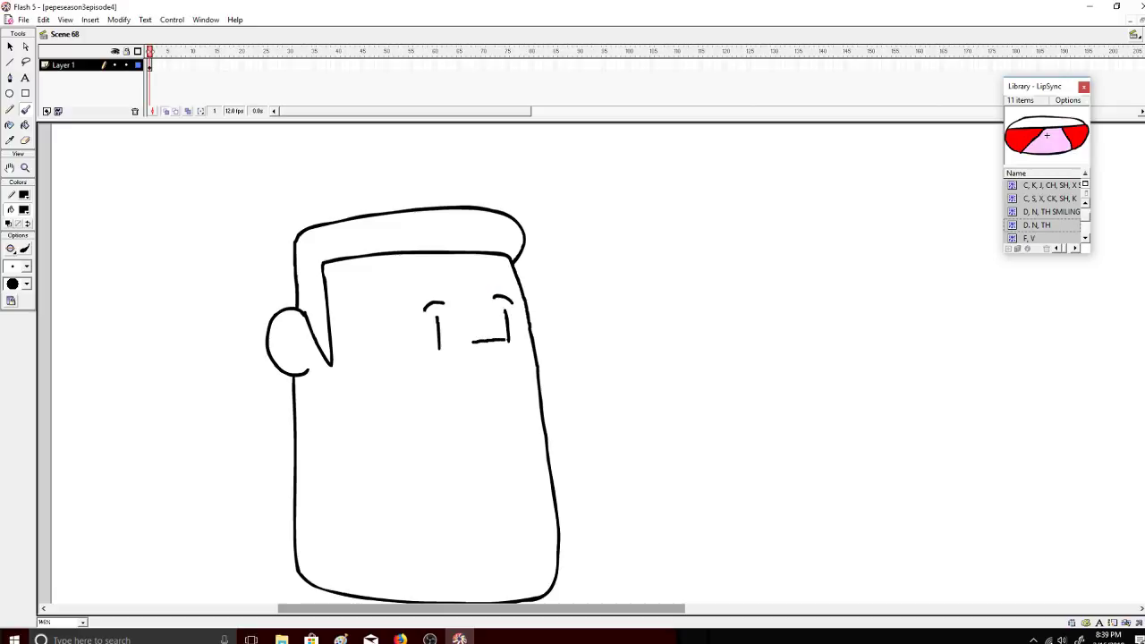
pyautogui.hotkey('ctrl', 'z')
pyautogui.moveTo(472, 339)
pyautogui.mouseDown()
pyautogui.moveTo(508, 337)
pyautogui.moveTo(524, 362)
pyautogui.moveTo(486, 370)
pyautogui.mouseUp()
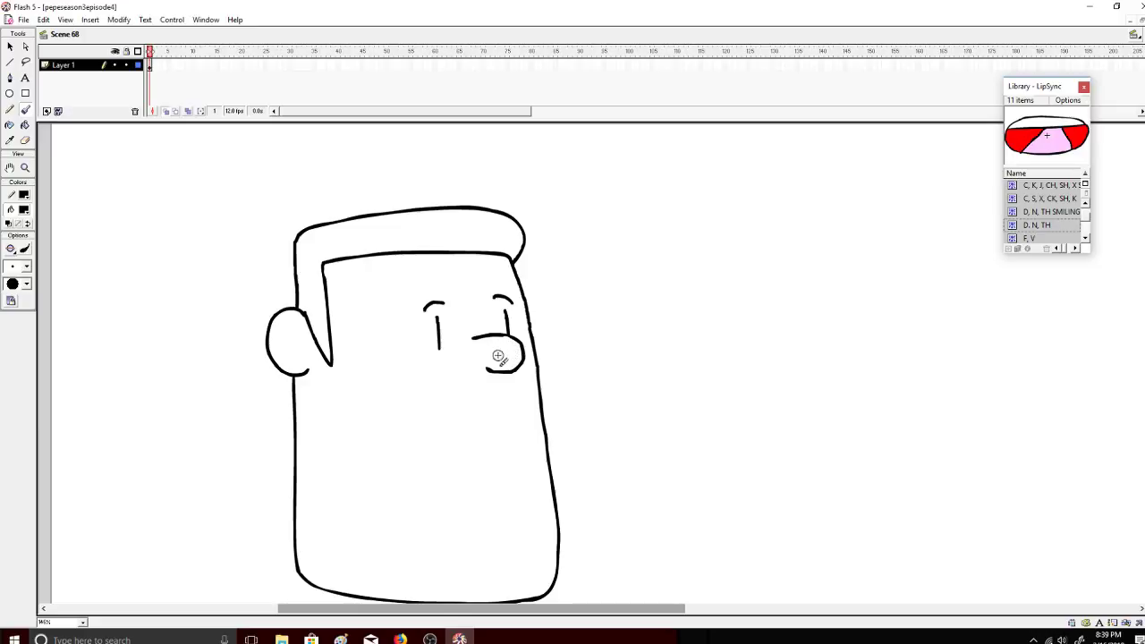
pyautogui.hotkey('ctrl', 'z')
# Step: Draw the left shoulder and arm, the right torso line and a closing line just below the stage's lower edge
pyautogui.scroll(-5, 507, 401)
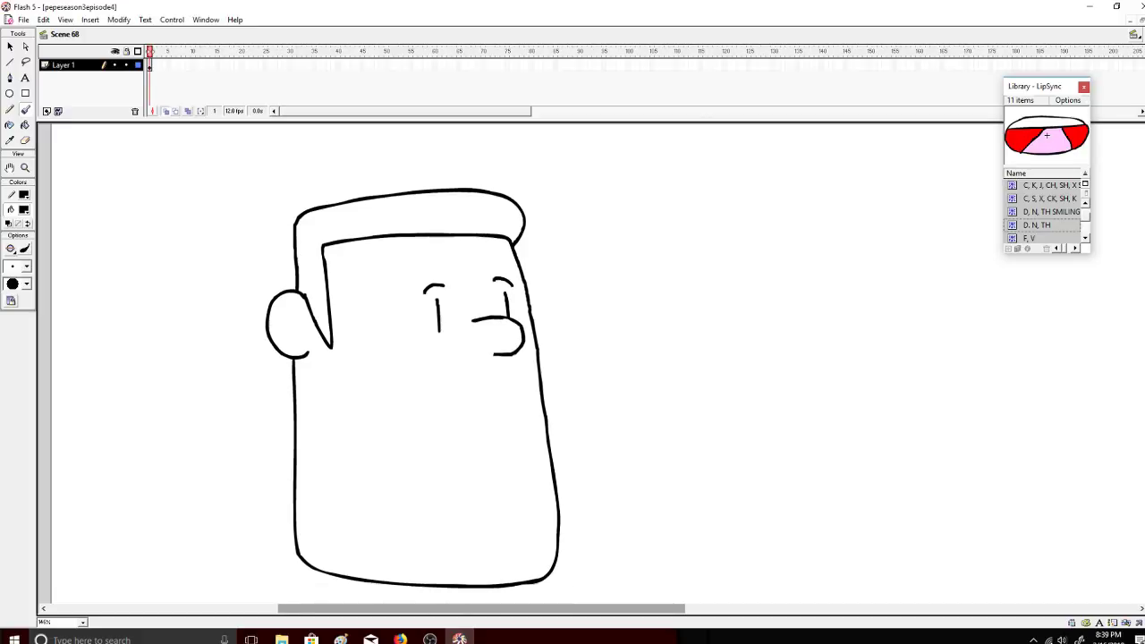
pyautogui.scroll(1, 305, 302)
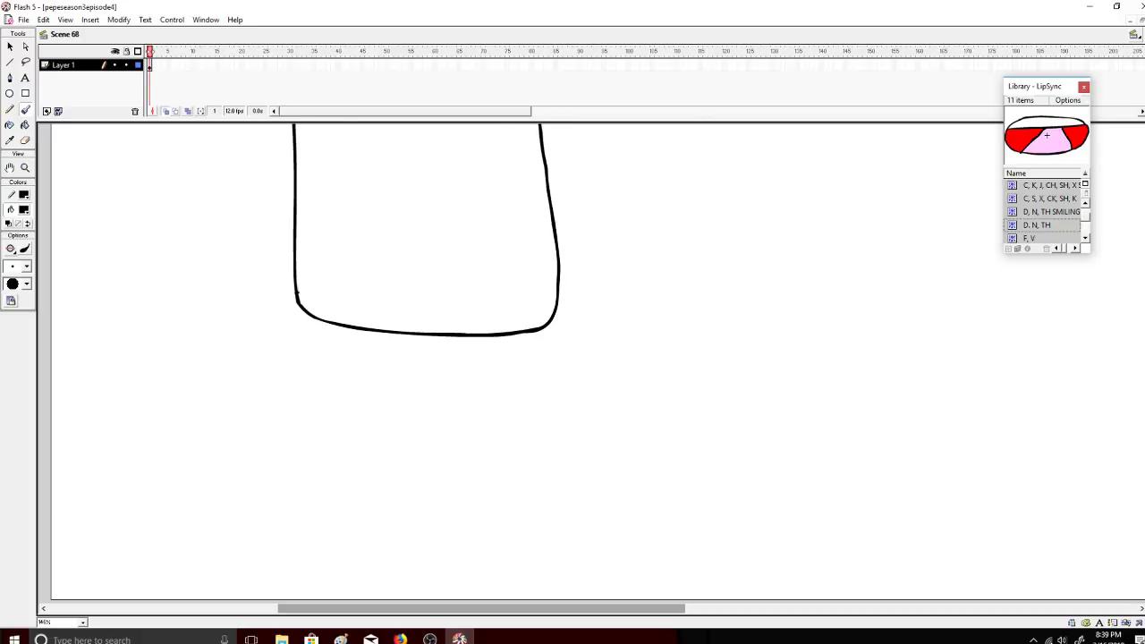
pyautogui.moveTo(296, 293)
pyautogui.mouseDown()
pyautogui.moveTo(223, 339)
pyautogui.moveTo(182, 408)
pyautogui.moveTo(167, 516)
pyautogui.moveTo(177, 601)
pyautogui.mouseUp()
pyautogui.moveTo(315, 601)
pyautogui.mouseDown()
pyautogui.moveTo(350, 490)
pyautogui.moveTo(349, 414)
pyautogui.mouseUp()
pyautogui.moveTo(630, 340)
pyautogui.mouseDown()
pyautogui.moveTo(638, 414)
pyautogui.moveTo(617, 490)
pyautogui.moveTo(613, 588)
pyautogui.mouseUp()
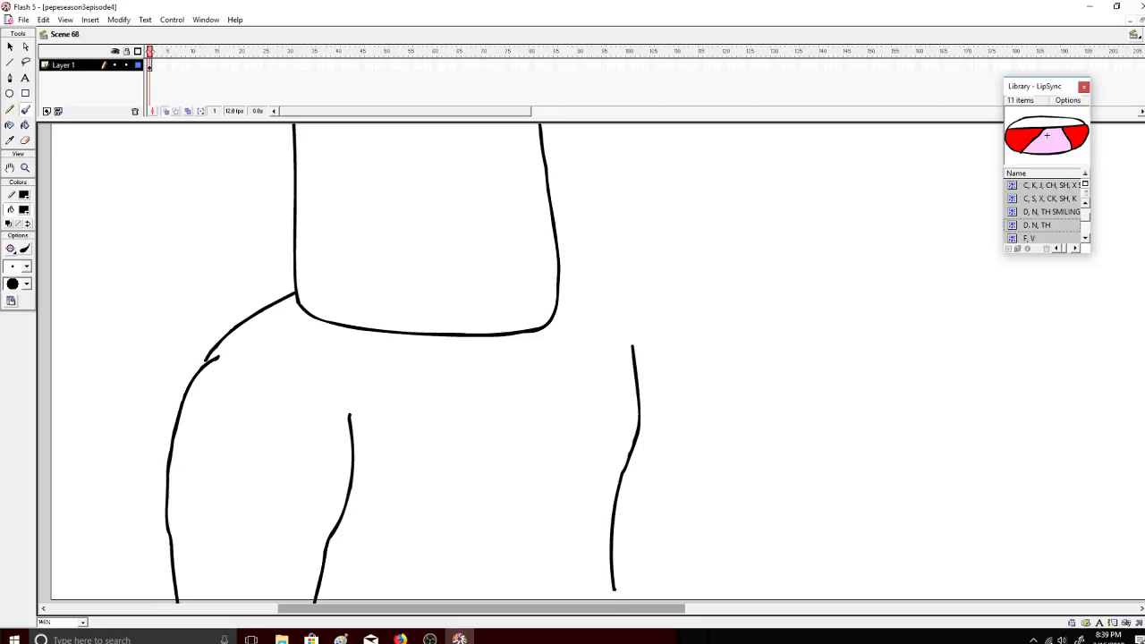
pyautogui.scroll(-3, 644, 301)
pyautogui.hotkey('ctrl', 'z')
pyautogui.moveTo(647, 294)
pyautogui.mouseDown()
pyautogui.moveTo(647, 395)
pyautogui.moveTo(618, 518)
pyautogui.moveTo(452, 527)
pyautogui.moveTo(178, 517)
pyautogui.mouseUp()
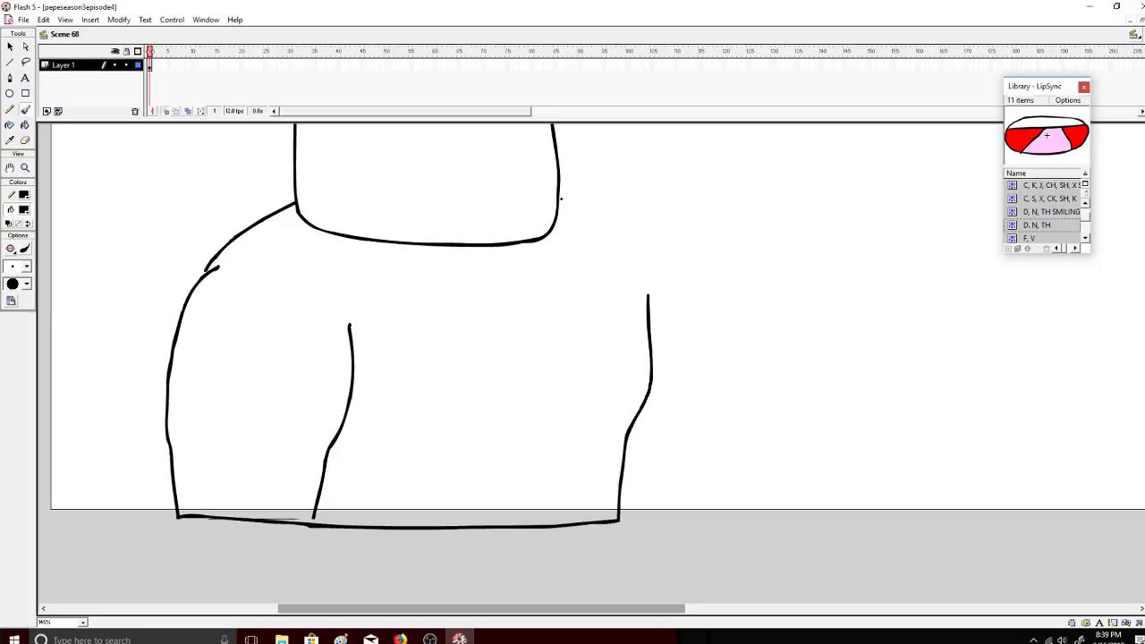
# Step: Draw the right shoulder, the narrow sleeve with its cuff, and the small fingered hand beside the torso
pyautogui.moveTo(559, 206)
pyautogui.mouseDown()
pyautogui.moveTo(643, 270)
pyautogui.moveTo(663, 323)
pyautogui.moveTo(664, 488)
pyautogui.moveTo(622, 489)
pyautogui.moveTo(667, 487)
pyautogui.moveTo(666, 509)
pyautogui.moveTo(655, 526)
pyautogui.moveTo(622, 528)
pyautogui.moveTo(652, 538)
pyautogui.moveTo(665, 489)
pyautogui.mouseUp()
pyautogui.hotkey('ctrl', 'z')
pyautogui.hotkey('ctrl', 'z')
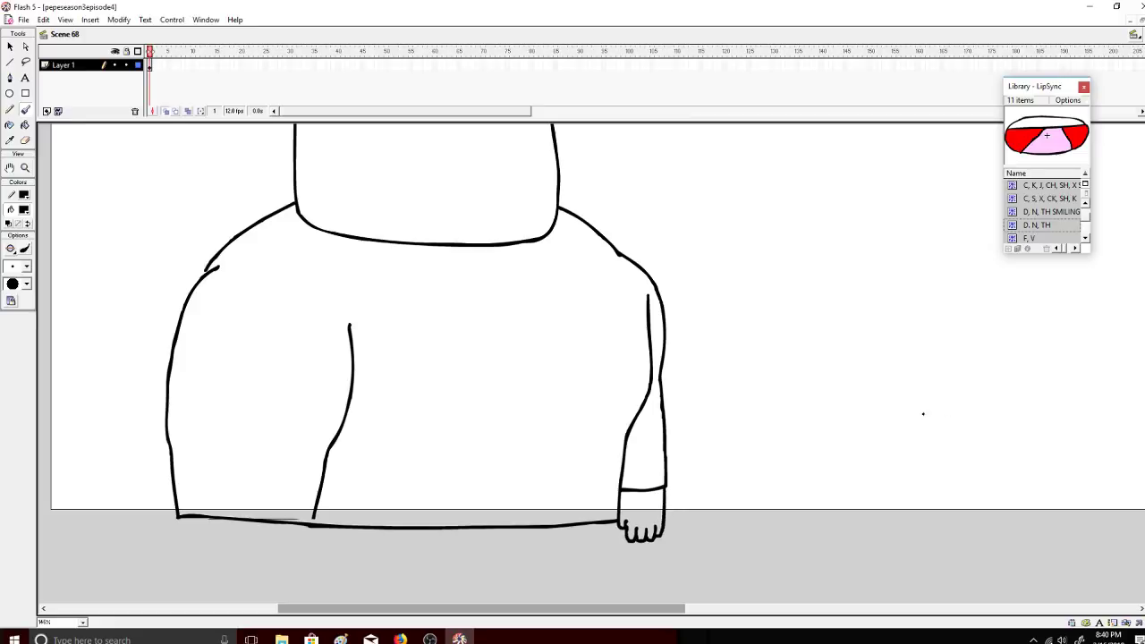
pyautogui.scroll(5, 1140, 384)
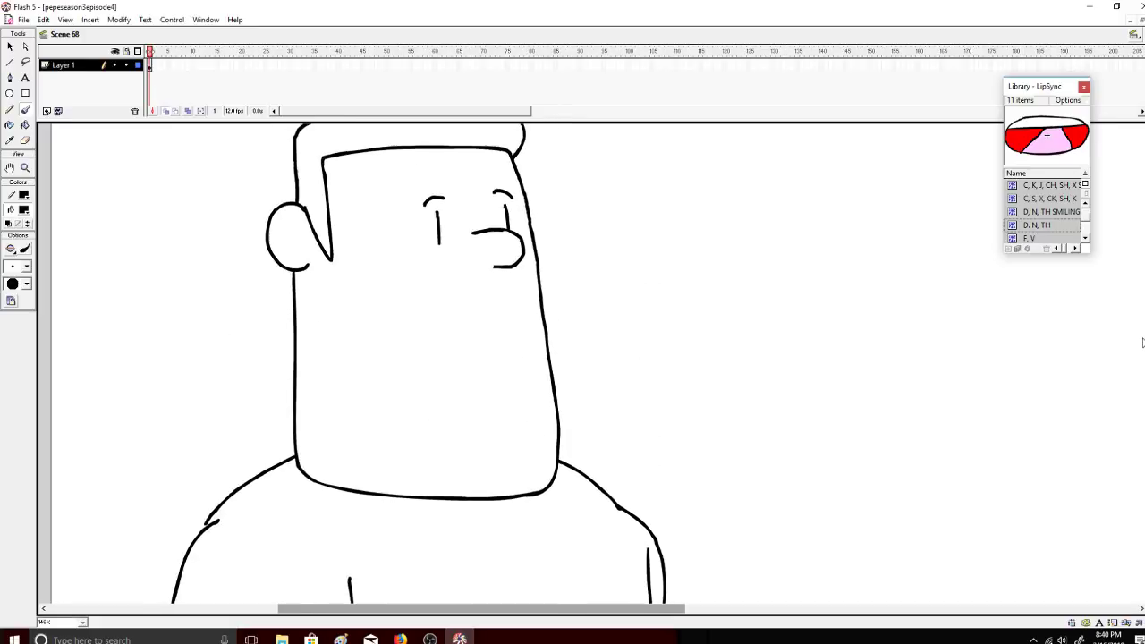
pyautogui.scroll(-4, 1140, 385)
pyautogui.scroll(-1, 1140, 385)
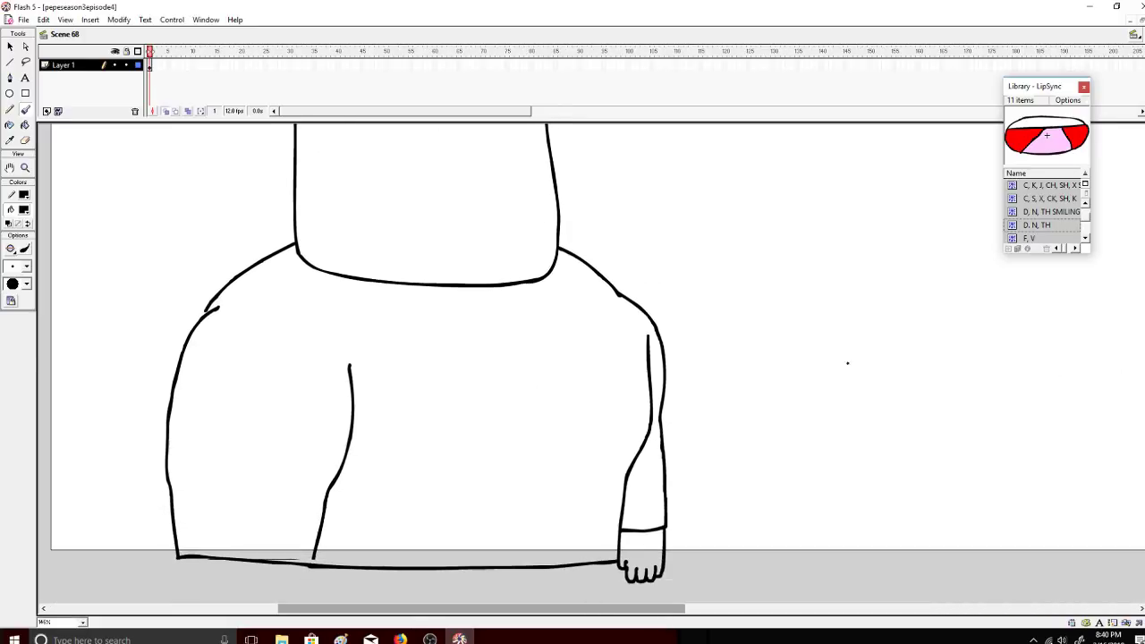
pyautogui.scroll(10, 1142, 374)
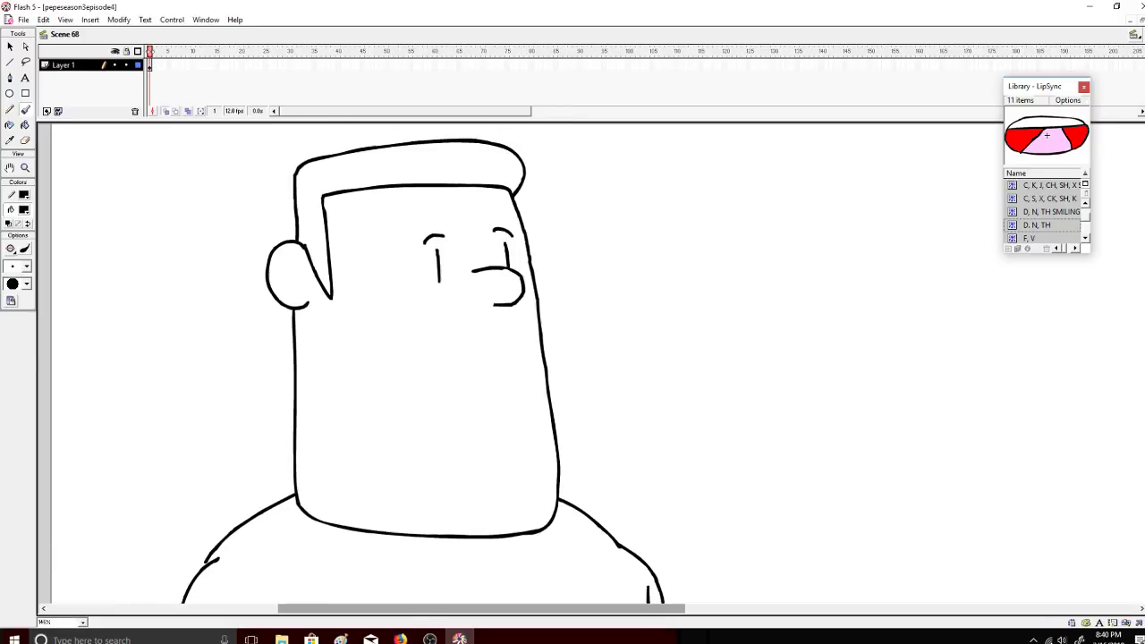
pyautogui.scroll(-2, 1142, 374)
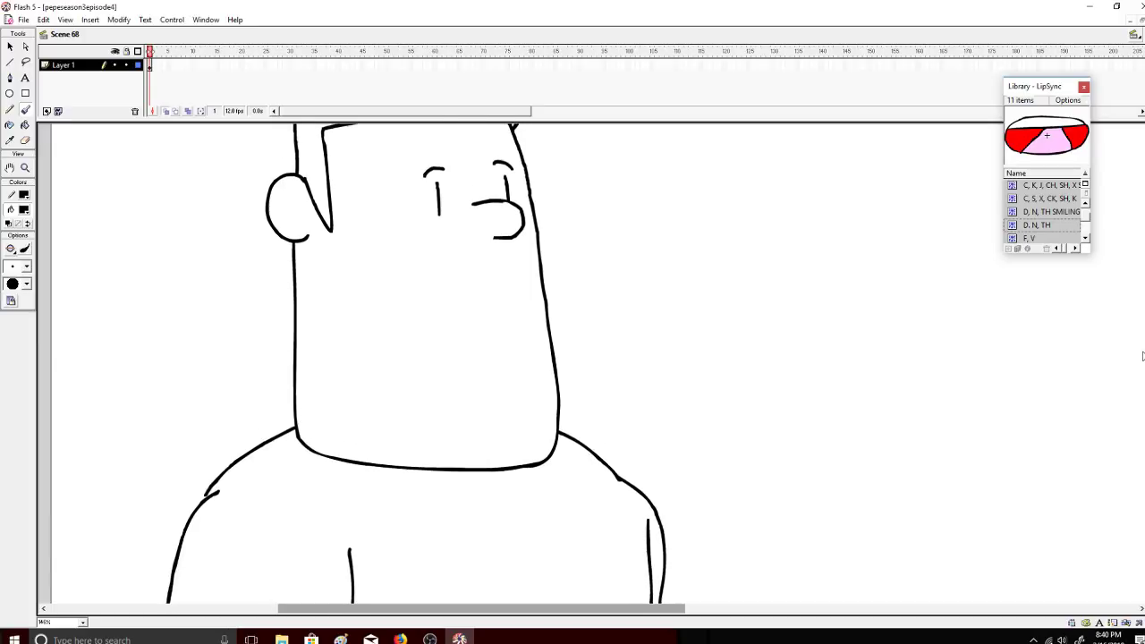
# Step: Extend the first drawing through frame 10 of Layer 1 and insert a blank keyframe at frame 11
pyautogui.rightClick(194, 68)
pyautogui.click(238, 122)
pyautogui.rightClick(194, 69)
pyautogui.click(240, 105)
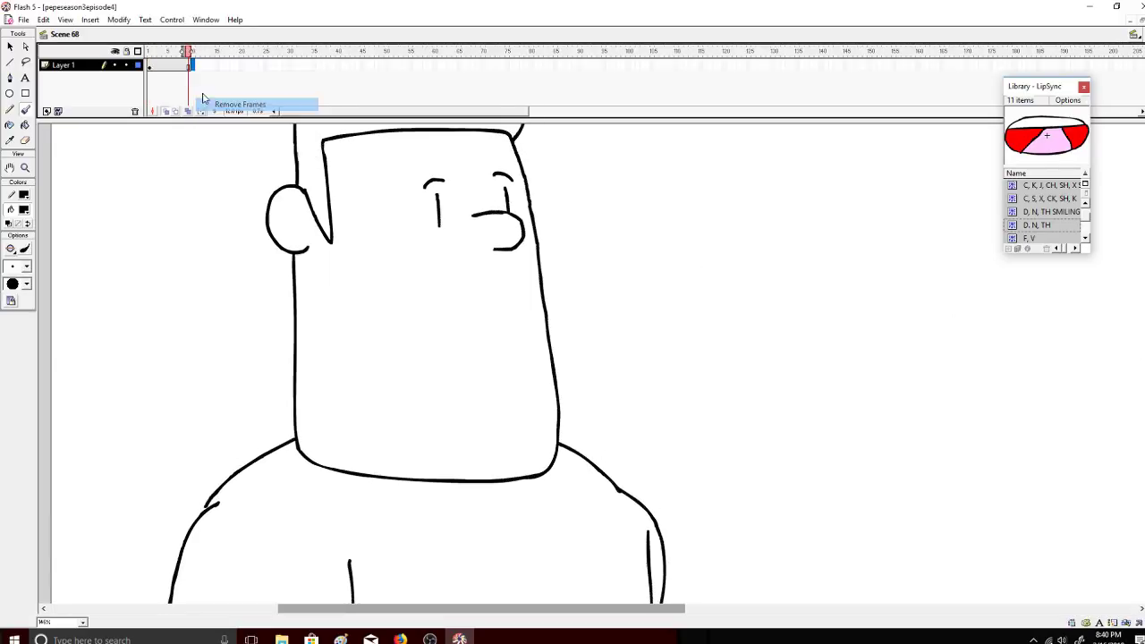
pyautogui.rightClick(198, 68)
pyautogui.click(252, 135)
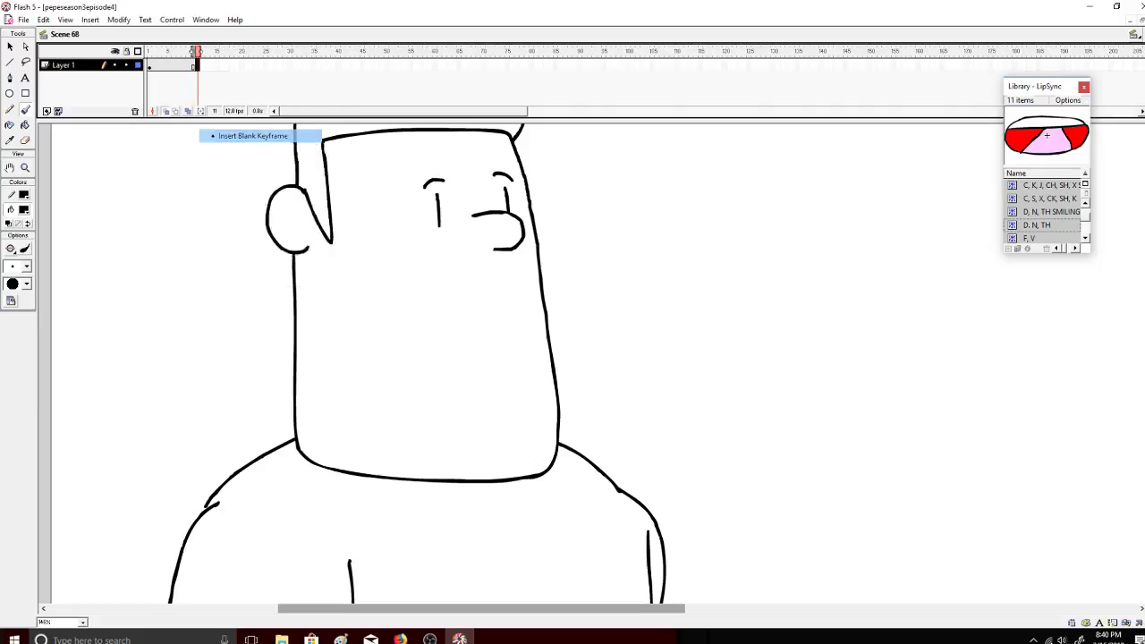
# Step: Trace the ear, the left side of the face, the jaw and the right cheek onto frame 11
pyautogui.moveTo(291, 184); pyautogui.dragTo(304, 188)
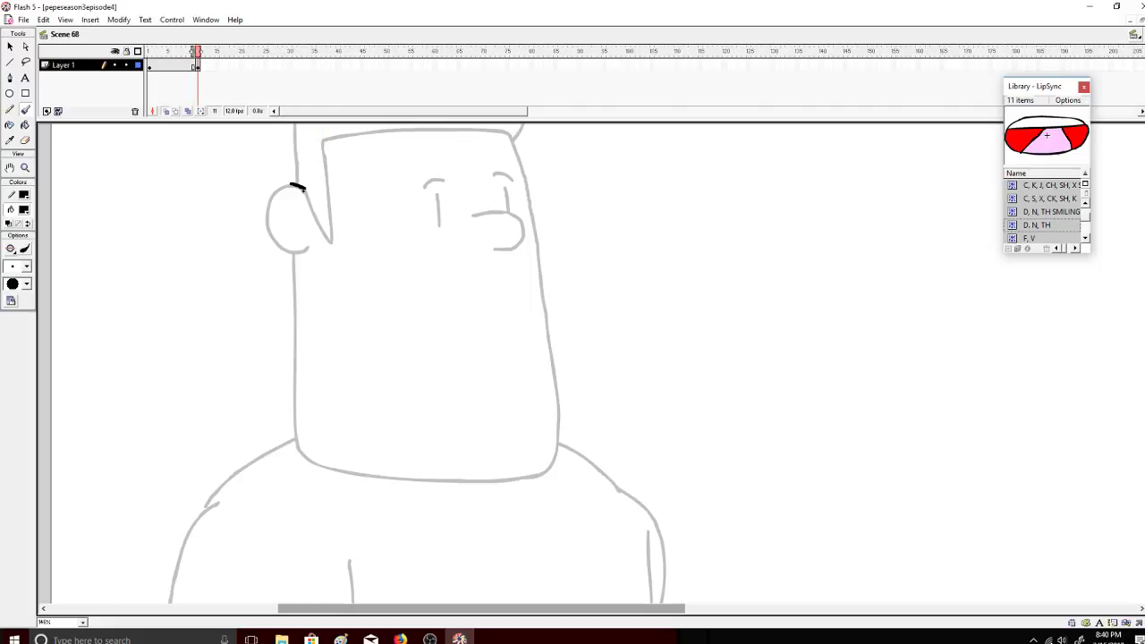
pyautogui.hotkey('ctrl', 'z')
pyautogui.moveTo(270, 205)
pyautogui.mouseDown()
pyautogui.moveTo(282, 247)
pyautogui.moveTo(307, 243)
pyautogui.moveTo(292, 270)
pyautogui.moveTo(291, 256)
pyautogui.moveTo(294, 445)
pyautogui.mouseUp()
pyautogui.hotkey('ctrl', 'z')
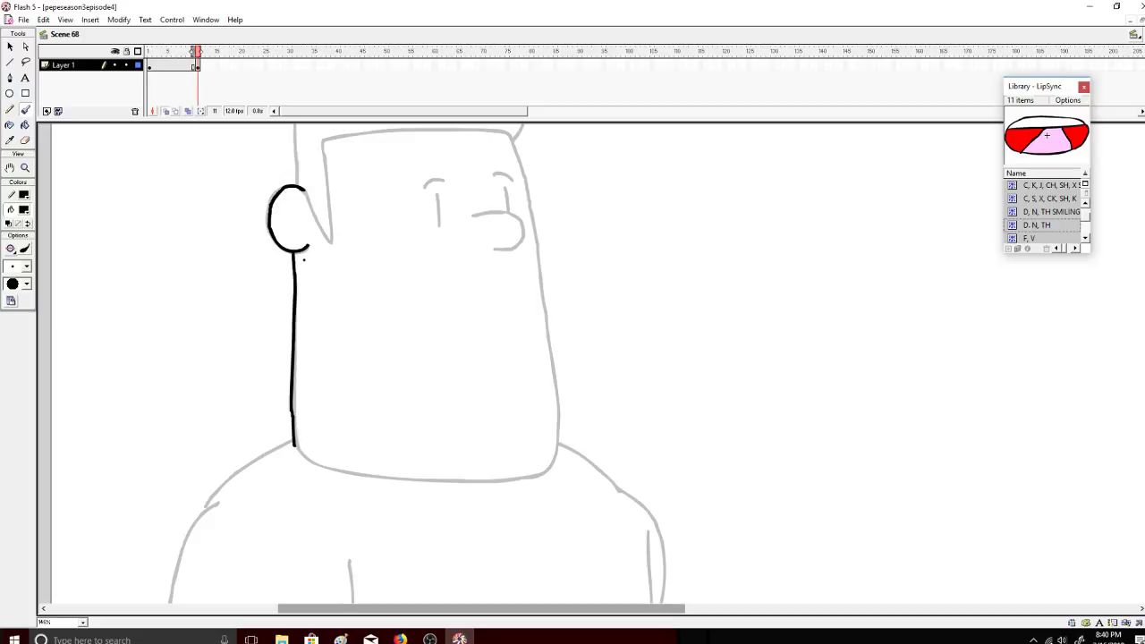
pyautogui.hotkey('ctrl', 'z')
pyautogui.hotkey('ctrl', 'z')
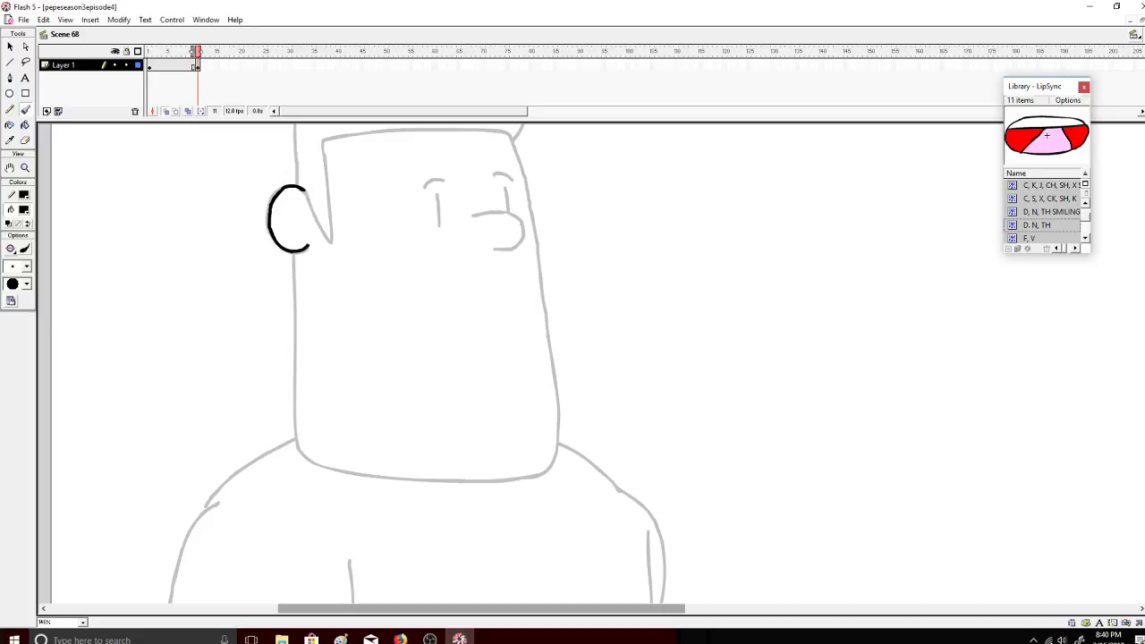
pyautogui.moveTo(293, 260)
pyautogui.mouseDown()
pyautogui.moveTo(296, 433)
pyautogui.moveTo(310, 465)
pyautogui.moveTo(441, 484)
pyautogui.moveTo(553, 467)
pyautogui.mouseUp()
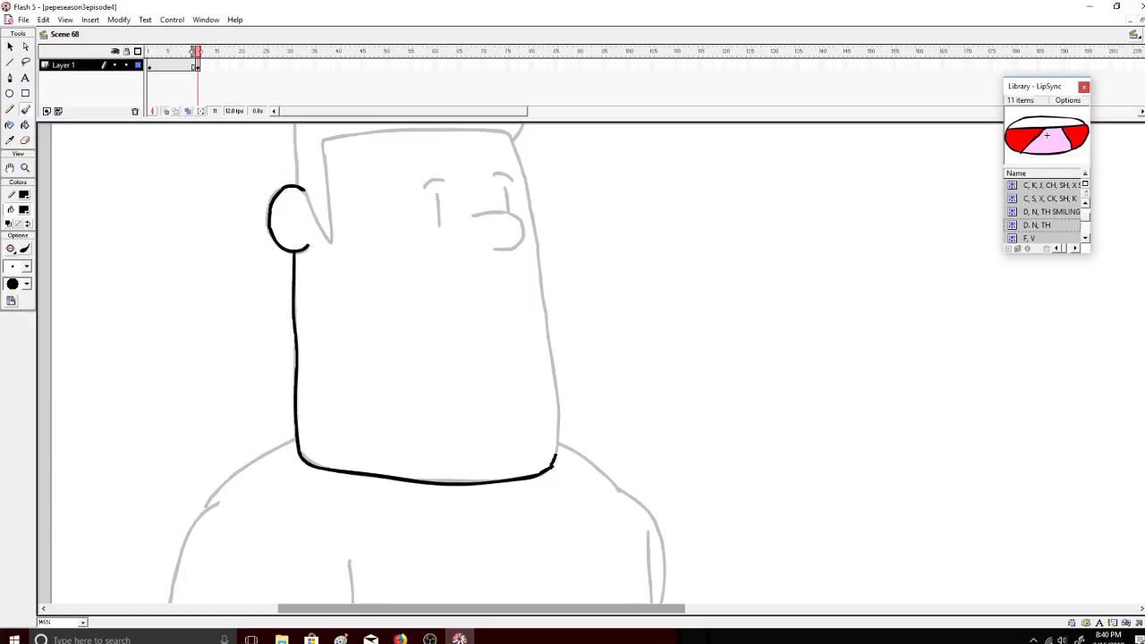
pyautogui.moveTo(554, 463)
pyautogui.mouseDown()
pyautogui.moveTo(561, 396)
pyautogui.moveTo(531, 230)
pyautogui.mouseUp()
# Step: Trace the hairline with its pointed sideburn, the outer hair outline, the eyes, eyebrows and rounded nose on frame 11
pyautogui.scroll(5, 272, 296)
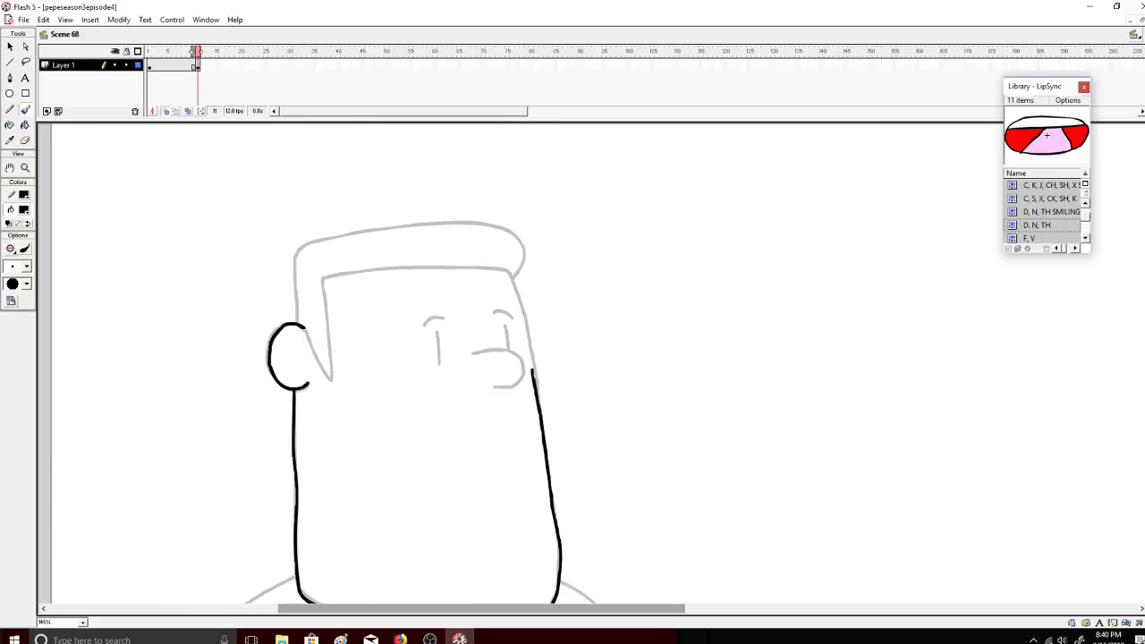
pyautogui.moveTo(304, 325)
pyautogui.mouseDown()
pyautogui.moveTo(329, 383)
pyautogui.moveTo(331, 275)
pyautogui.moveTo(457, 264)
pyautogui.moveTo(512, 280)
pyautogui.moveTo(528, 362)
pyautogui.mouseUp()
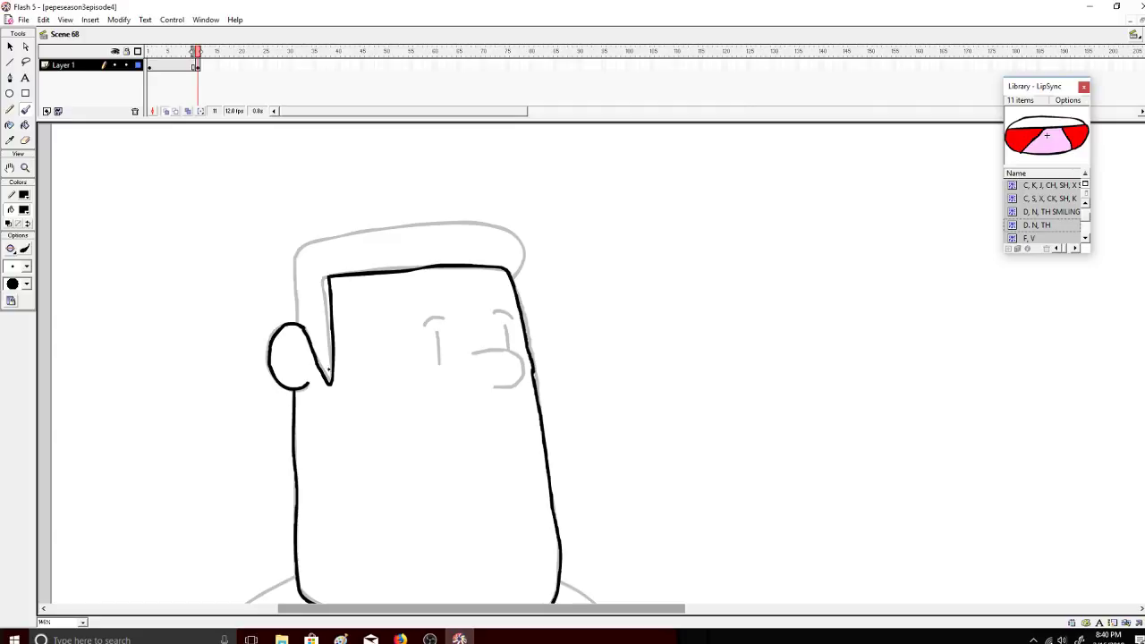
pyautogui.moveTo(295, 314)
pyautogui.mouseDown()
pyautogui.moveTo(297, 248)
pyautogui.moveTo(354, 240)
pyautogui.mouseUp()
pyautogui.hotkey('ctrl', 'z')
pyautogui.hotkey('ctrl', 'z')
pyautogui.hotkey('ctrl', 'z')
pyautogui.moveTo(297, 317)
pyautogui.mouseDown()
pyautogui.moveTo(299, 333)
pyautogui.moveTo(297, 281)
pyautogui.mouseUp()
pyautogui.hotkey('ctrl', 'z')
pyautogui.moveTo(339, 240); pyautogui.dragTo(466, 222)
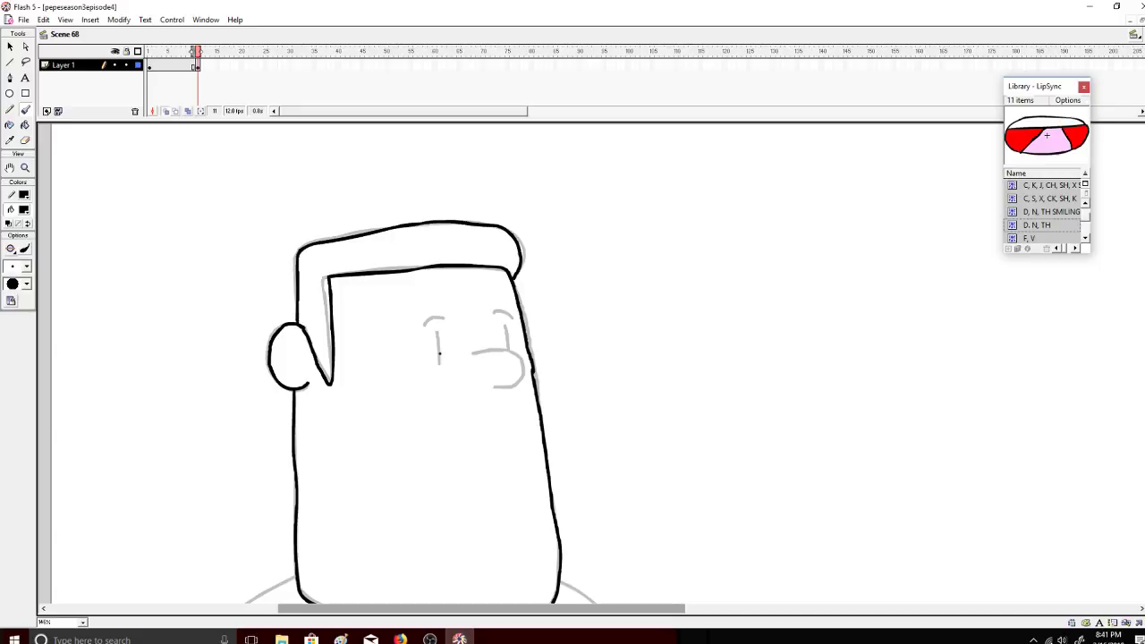
pyautogui.moveTo(439, 349)
pyautogui.mouseDown()
pyautogui.moveTo(444, 317)
pyautogui.moveTo(472, 353)
pyautogui.moveTo(513, 354)
pyautogui.moveTo(522, 377)
pyautogui.moveTo(488, 388)
pyautogui.mouseUp()
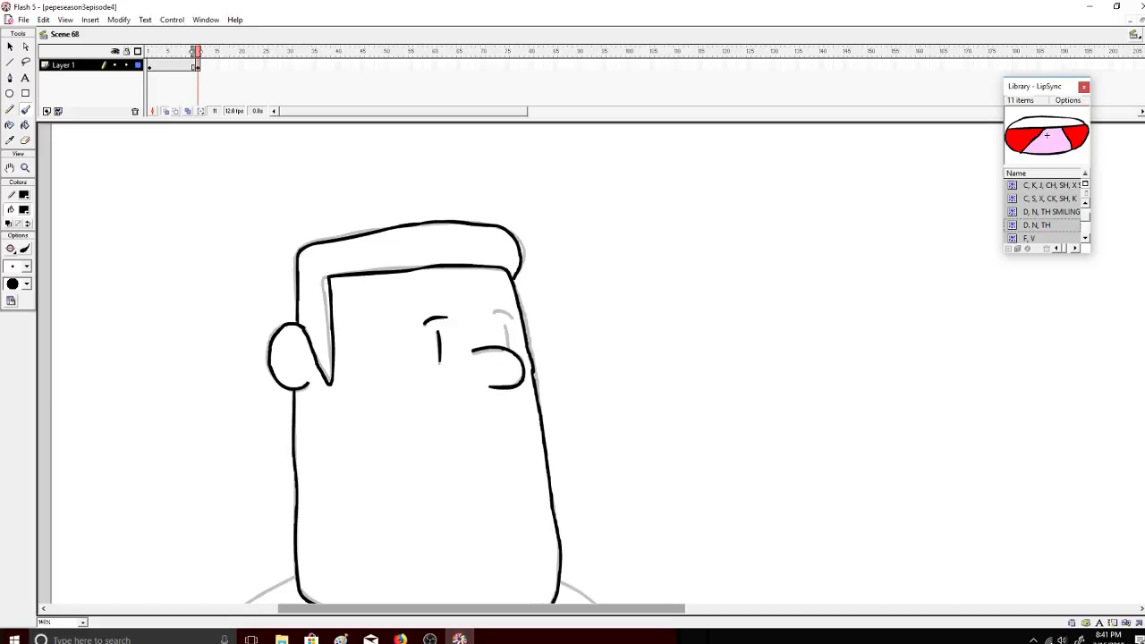
pyautogui.moveTo(505, 328); pyautogui.dragTo(492, 311)
# Step: Draw the right shoulder and outer sleeve with the cuff swung slightly outward from the previous pose
pyautogui.scroll(-6, 1116, 384)
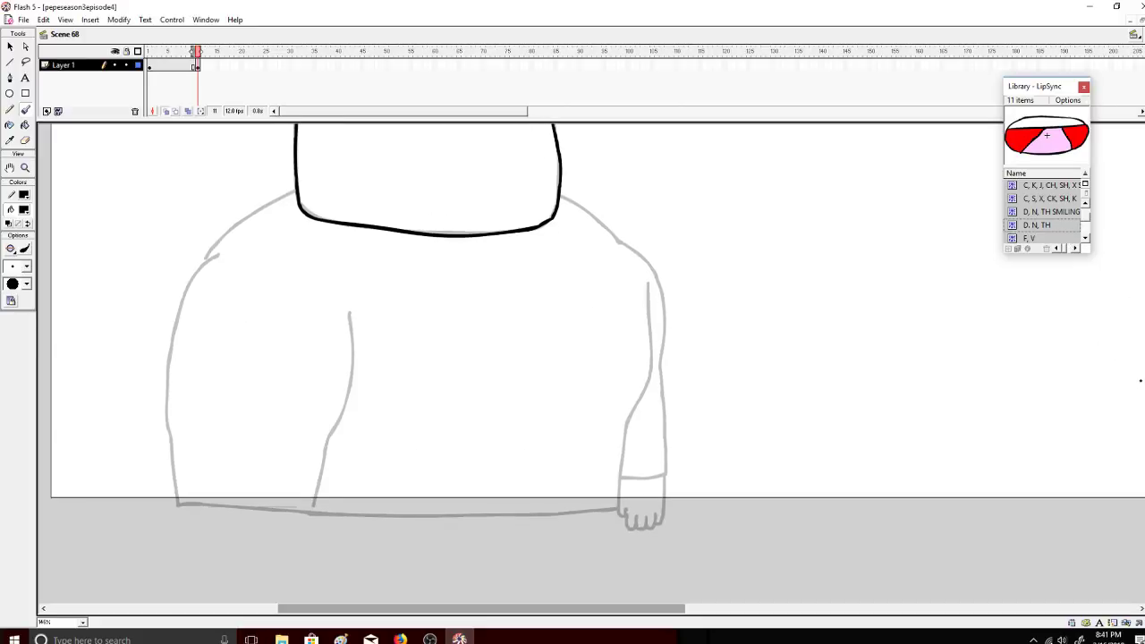
pyautogui.scroll(1, 999, 347)
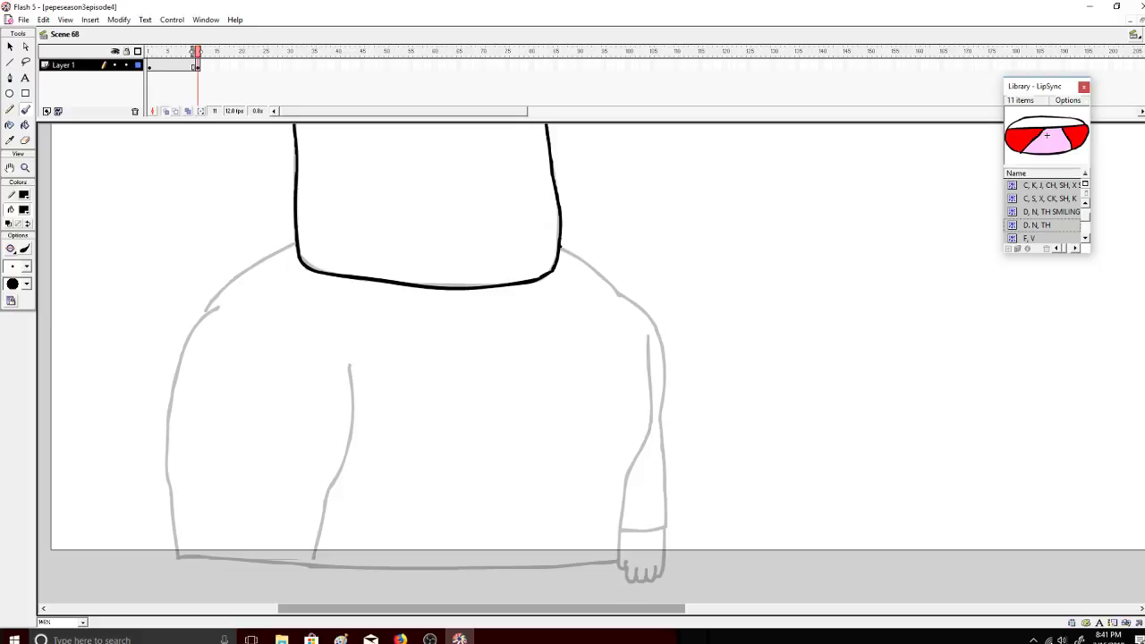
pyautogui.moveTo(561, 247); pyautogui.dragTo(610, 300)
pyautogui.hotkey('ctrl', 'z')
pyautogui.moveTo(573, 253)
pyautogui.mouseDown()
pyautogui.moveTo(616, 299)
pyautogui.moveTo(655, 322)
pyautogui.mouseUp()
pyautogui.hotkey('ctrl', 'z')
pyautogui.moveTo(616, 290)
pyautogui.mouseDown()
pyautogui.moveTo(656, 328)
pyautogui.moveTo(664, 426)
pyautogui.moveTo(706, 512)
pyautogui.mouseUp()
pyautogui.hotkey('ctrl', 'z')
pyautogui.moveTo(617, 295)
pyautogui.mouseDown()
pyautogui.moveTo(663, 351)
pyautogui.moveTo(662, 468)
pyautogui.moveTo(677, 525)
pyautogui.moveTo(620, 510)
pyautogui.mouseUp()
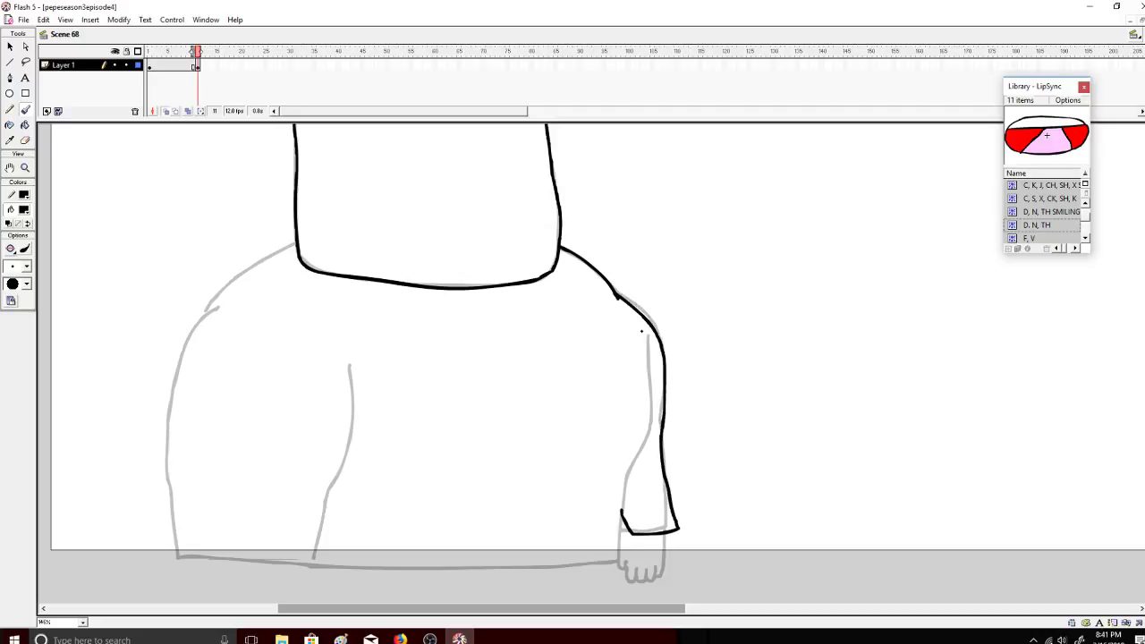
# Step: Trace the inner sleeve and right torso edge, the bottom closing line, and the left shoulder and arm
pyautogui.moveTo(641, 331)
pyautogui.mouseDown()
pyautogui.moveTo(651, 416)
pyautogui.moveTo(623, 481)
pyautogui.moveTo(626, 559)
pyautogui.moveTo(318, 562)
pyautogui.mouseUp()
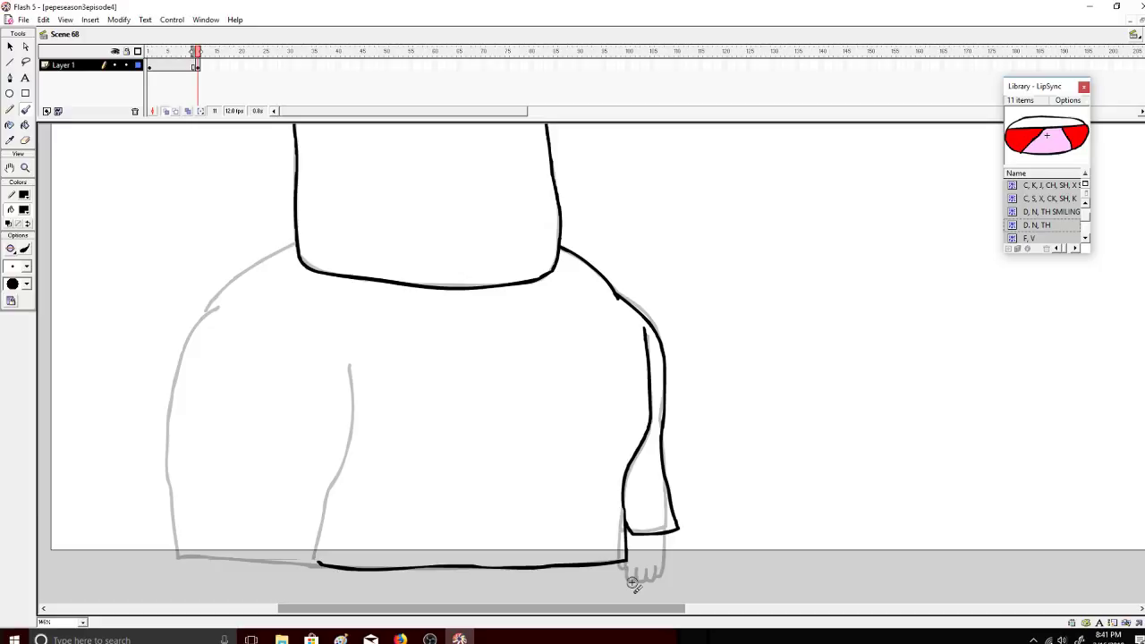
pyautogui.moveTo(294, 243); pyautogui.dragTo(240, 269)
pyautogui.hotkey('ctrl', 'z')
pyautogui.moveTo(295, 243)
pyautogui.mouseDown()
pyautogui.moveTo(231, 277)
pyautogui.moveTo(178, 363)
pyautogui.moveTo(165, 453)
pyautogui.moveTo(183, 554)
pyautogui.moveTo(302, 565)
pyautogui.moveTo(351, 415)
pyautogui.moveTo(350, 358)
pyautogui.mouseUp()
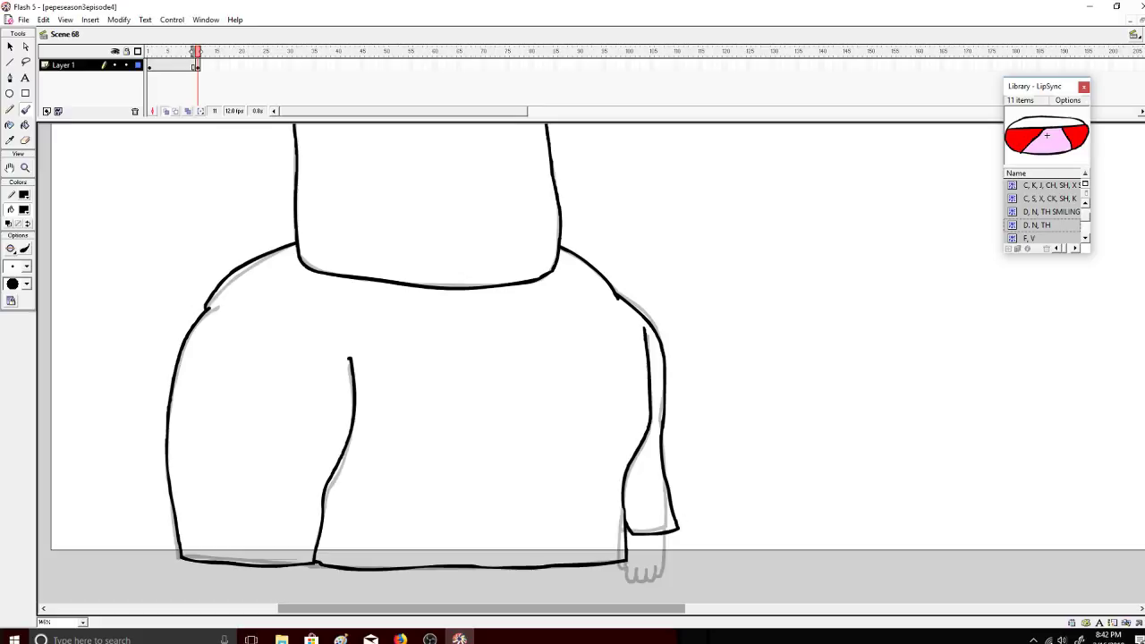
# Step: Draw the fingered hand below the cuff, tilted outward to the right of the previous pose's hand
pyautogui.moveTo(687, 532); pyautogui.dragTo(687, 557)
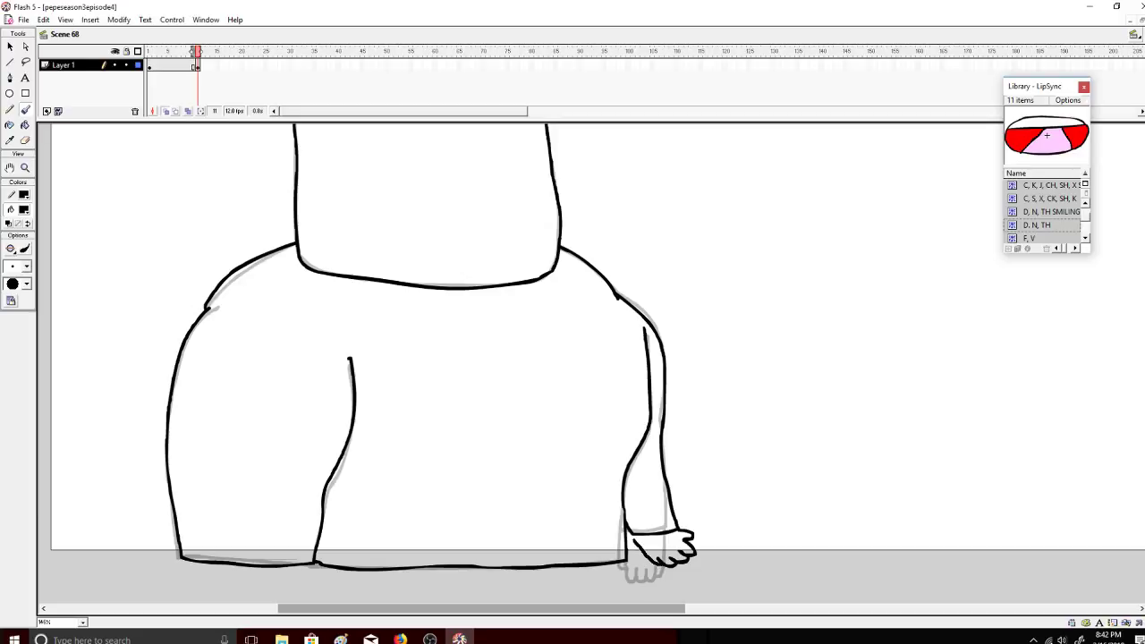
pyautogui.moveTo(631, 534); pyautogui.dragTo(661, 531)
pyautogui.scroll(3, 1143, 377)
pyautogui.scroll(-3, 1143, 378)
pyautogui.scroll(1, 1143, 378)
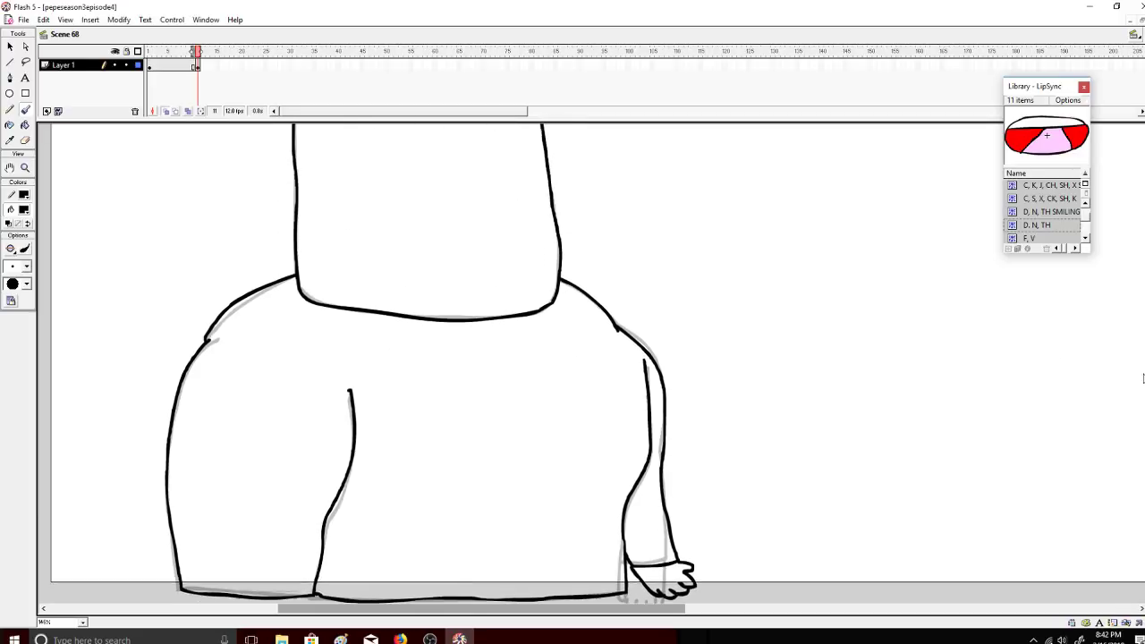
# Step: Insert a blank keyframe at frame 12 of Layer 1
pyautogui.scroll(3, 1143, 377)
pyautogui.click(205, 66)
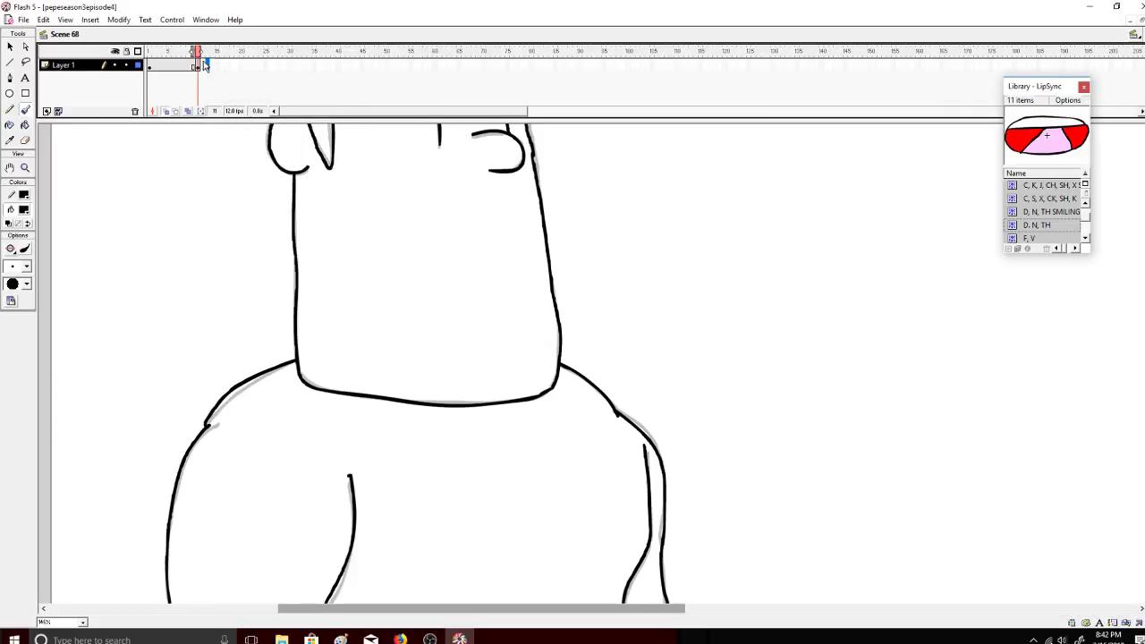
pyautogui.rightClick(205, 66)
pyautogui.click(237, 128)
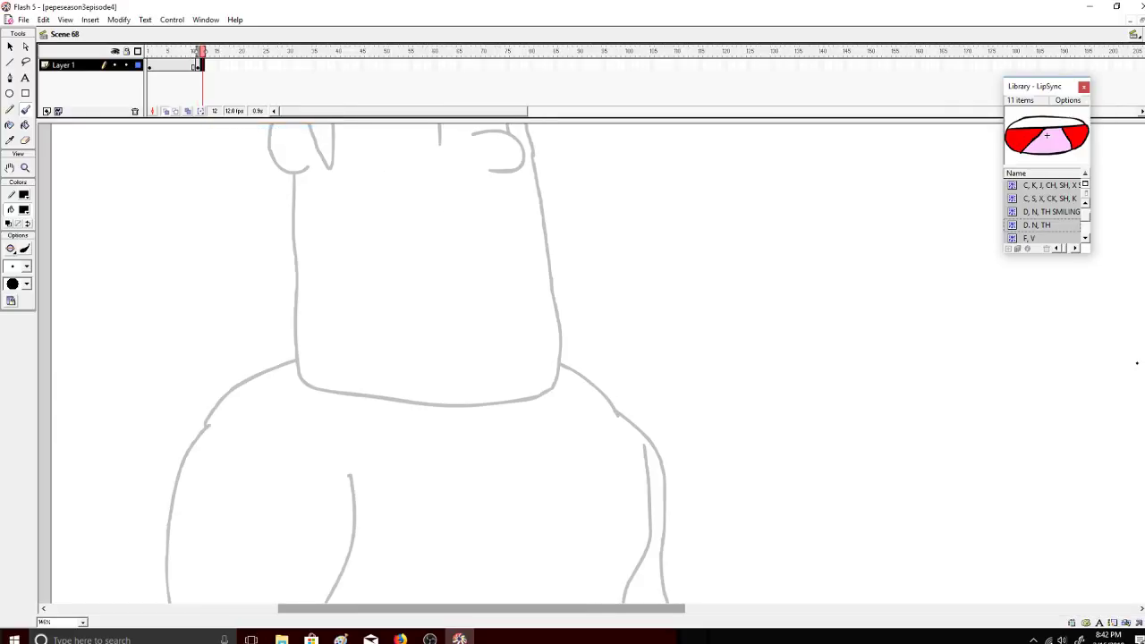
# Step: Trace the ear, the left side of the face, the jaw and the right cheek onto frame 12
pyautogui.scroll(-5, 1136, 363)
pyautogui.scroll(8, 1136, 363)
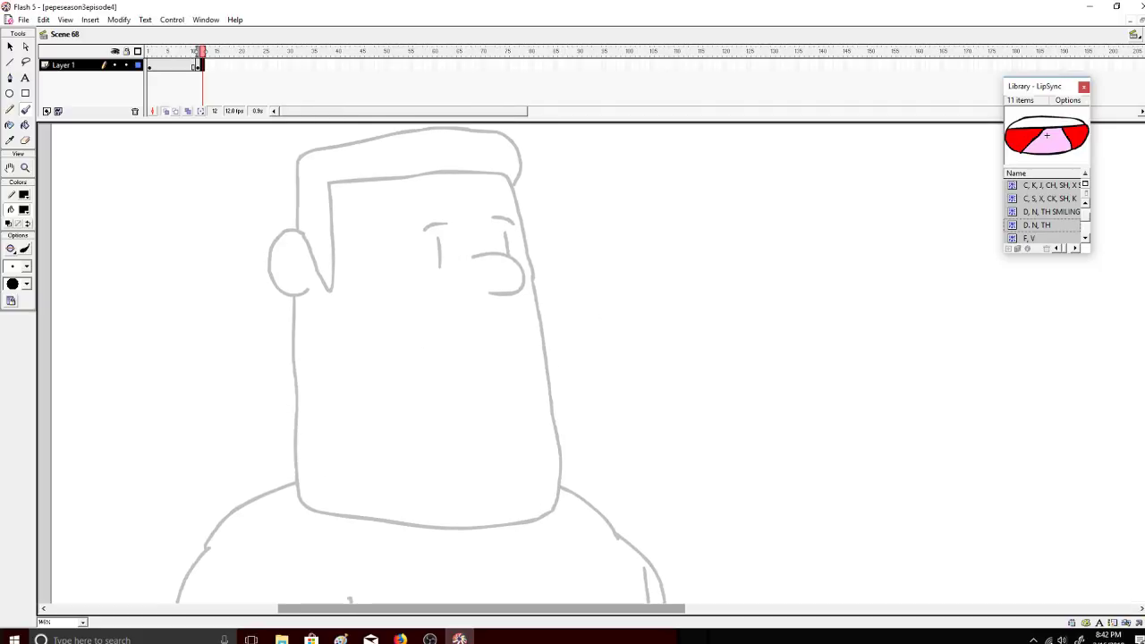
pyautogui.moveTo(299, 234)
pyautogui.mouseDown()
pyautogui.moveTo(271, 245)
pyautogui.moveTo(298, 234)
pyautogui.moveTo(278, 237)
pyautogui.moveTo(270, 255)
pyautogui.moveTo(294, 233)
pyautogui.moveTo(277, 240)
pyautogui.moveTo(270, 270)
pyautogui.moveTo(289, 294)
pyautogui.moveTo(309, 291)
pyautogui.moveTo(294, 308)
pyautogui.moveTo(294, 474)
pyautogui.moveTo(305, 505)
pyautogui.moveTo(417, 525)
pyautogui.moveTo(406, 522)
pyautogui.moveTo(503, 526)
pyautogui.moveTo(552, 513)
pyautogui.moveTo(534, 302)
pyautogui.mouseUp()
pyautogui.hotkey('ctrl', 'z')
pyautogui.hotkey('ctrl', 'z')
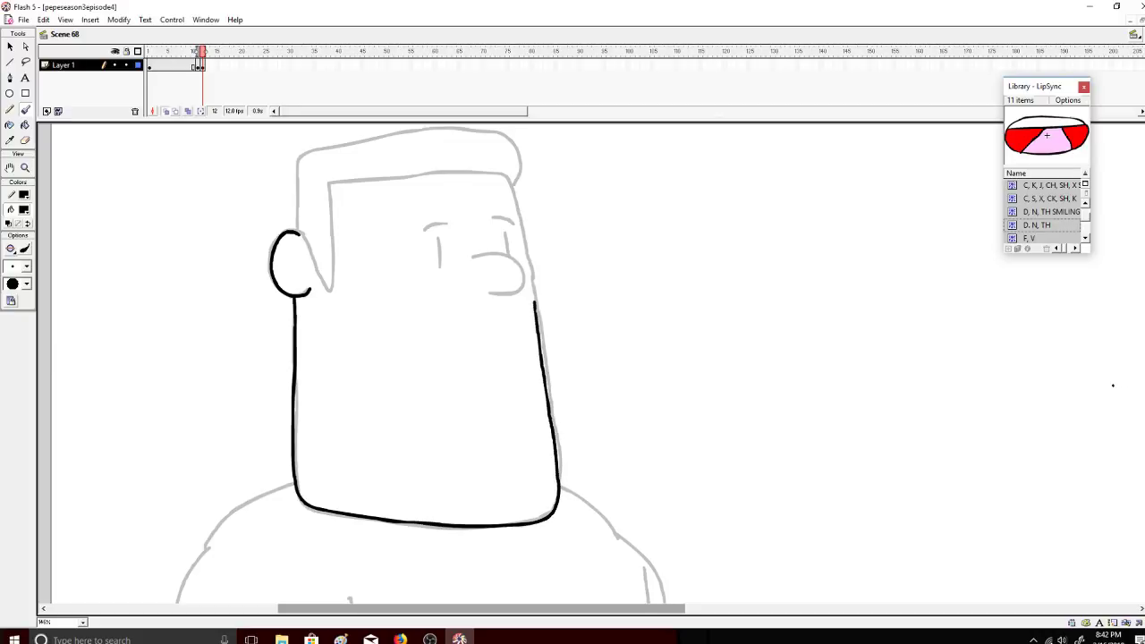
# Step: Trace the pointed sideburn, the hairline, the upper right face edge and the outer hair outline on frame 12
pyautogui.scroll(3, 1018, 304)
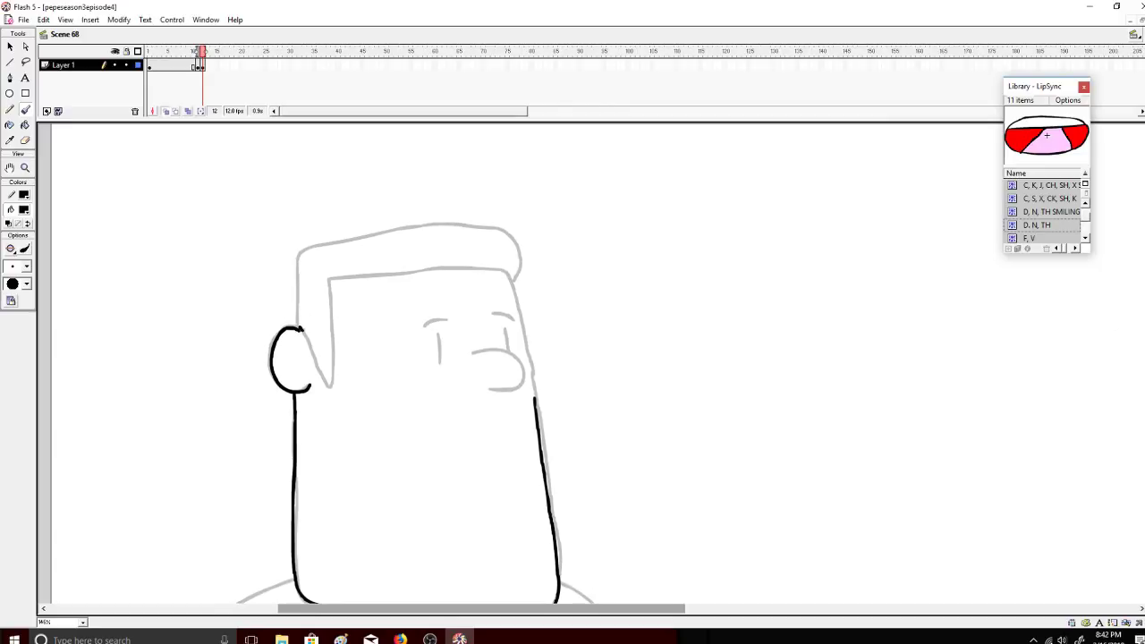
pyautogui.moveTo(302, 329)
pyautogui.mouseDown()
pyautogui.moveTo(329, 388)
pyautogui.moveTo(333, 279)
pyautogui.moveTo(510, 270)
pyautogui.moveTo(537, 410)
pyautogui.mouseUp()
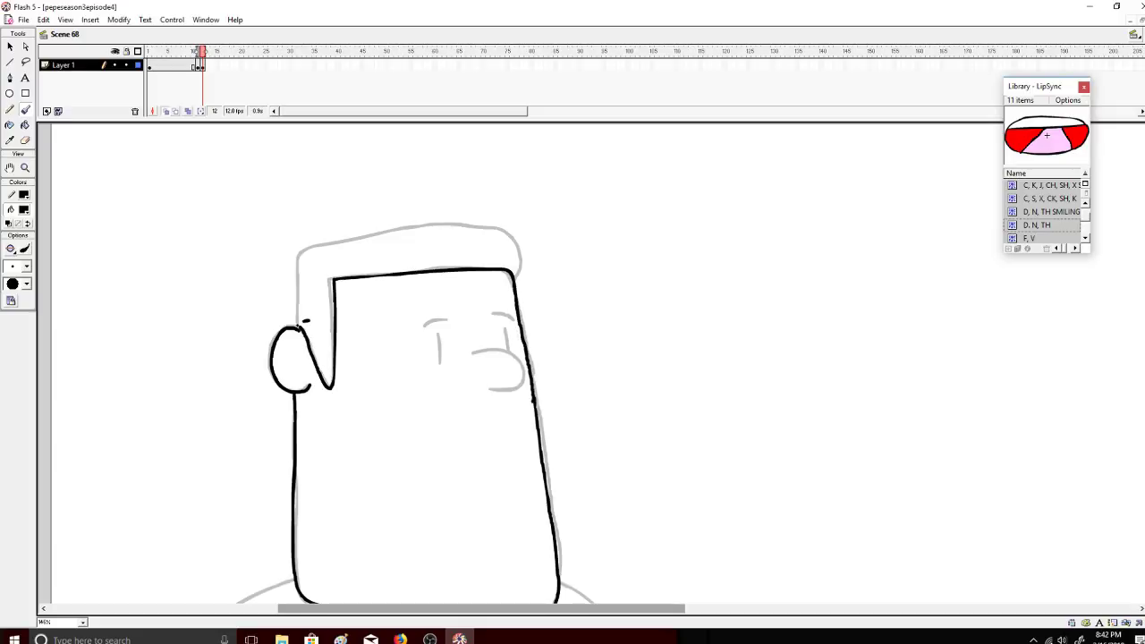
pyautogui.moveTo(298, 324)
pyautogui.mouseDown()
pyautogui.moveTo(299, 250)
pyautogui.moveTo(372, 238)
pyautogui.mouseUp()
pyautogui.hotkey('ctrl', 'z')
pyautogui.moveTo(297, 327)
pyautogui.mouseDown()
pyautogui.moveTo(309, 247)
pyautogui.moveTo(491, 227)
pyautogui.moveTo(515, 241)
pyautogui.moveTo(518, 271)
pyautogui.mouseUp()
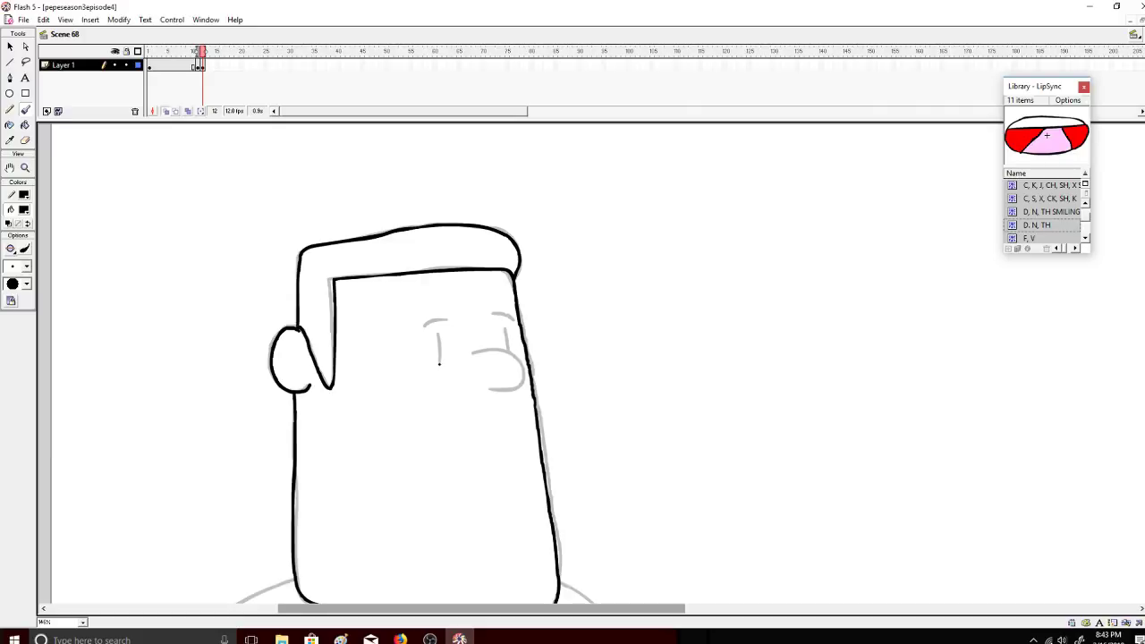
# Step: Trace the two vertical eye lines, both eyebrows and the rounded nose on frame 12
pyautogui.moveTo(439, 340); pyautogui.dragTo(439, 333)
pyautogui.hotkey('ctrl', 'z')
pyautogui.moveTo(502, 349)
pyautogui.mouseDown()
pyautogui.moveTo(520, 363)
pyautogui.moveTo(485, 390)
pyautogui.mouseUp()
pyautogui.hotkey('ctrl', 'z')
pyautogui.moveTo(507, 343); pyautogui.dragTo(492, 317)
pyautogui.hotkey('ctrl', 'z')
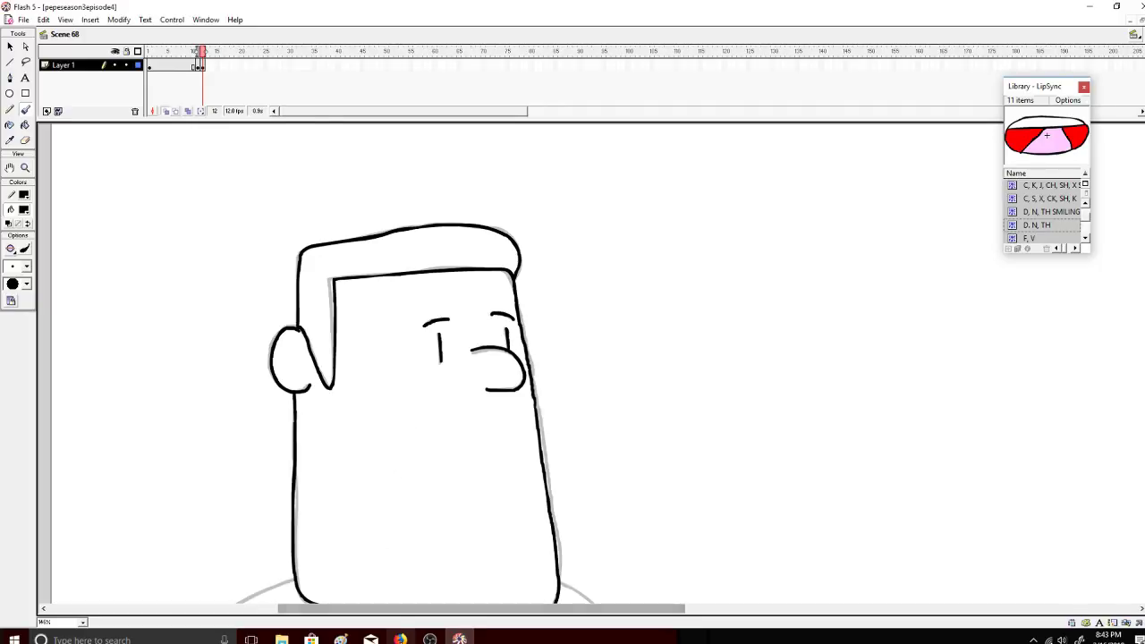
# Step: Switch to the YouTube live dashboard in Firefox, post "porque" in the stream chat, and return to Flash
pyautogui.click(400, 639)
pyautogui.click(399, 638)
pyautogui.click(400, 638)
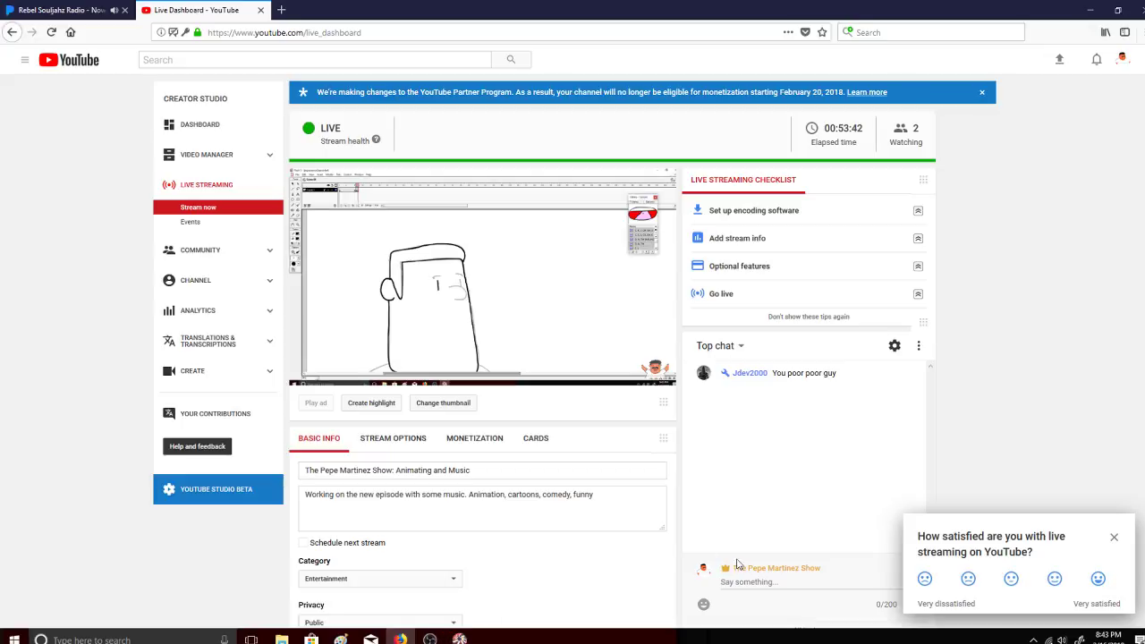
pyautogui.click(721, 582)
pyautogui.write('porquw')
pyautogui.press('BackSpace')
pyautogui.write('e')
pyautogui.press('Return')
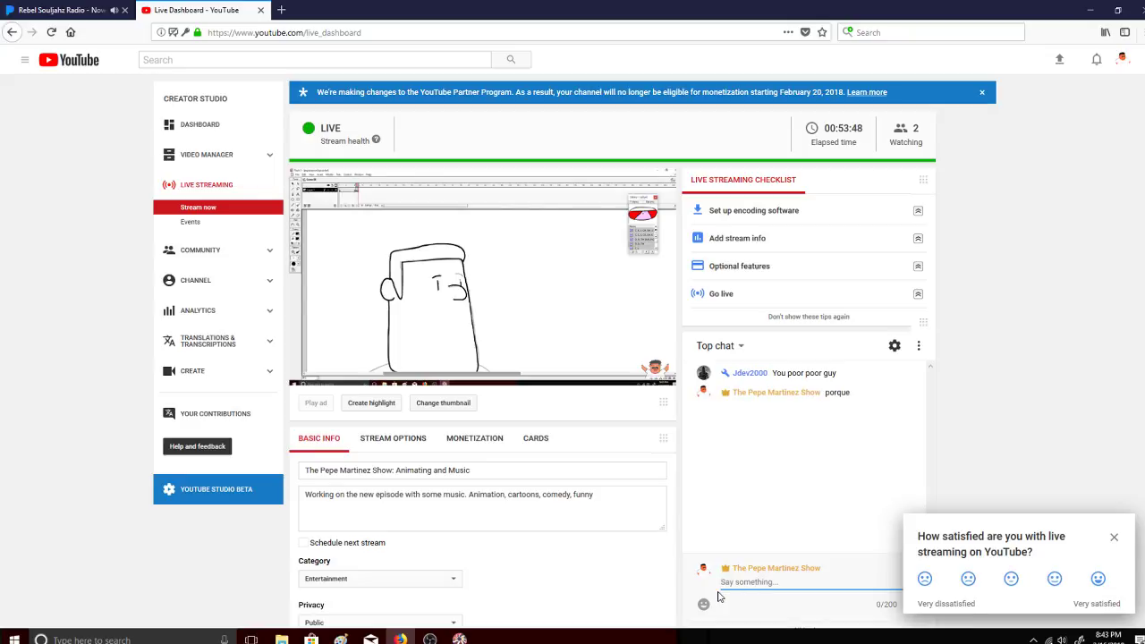
pyautogui.click(459, 639)
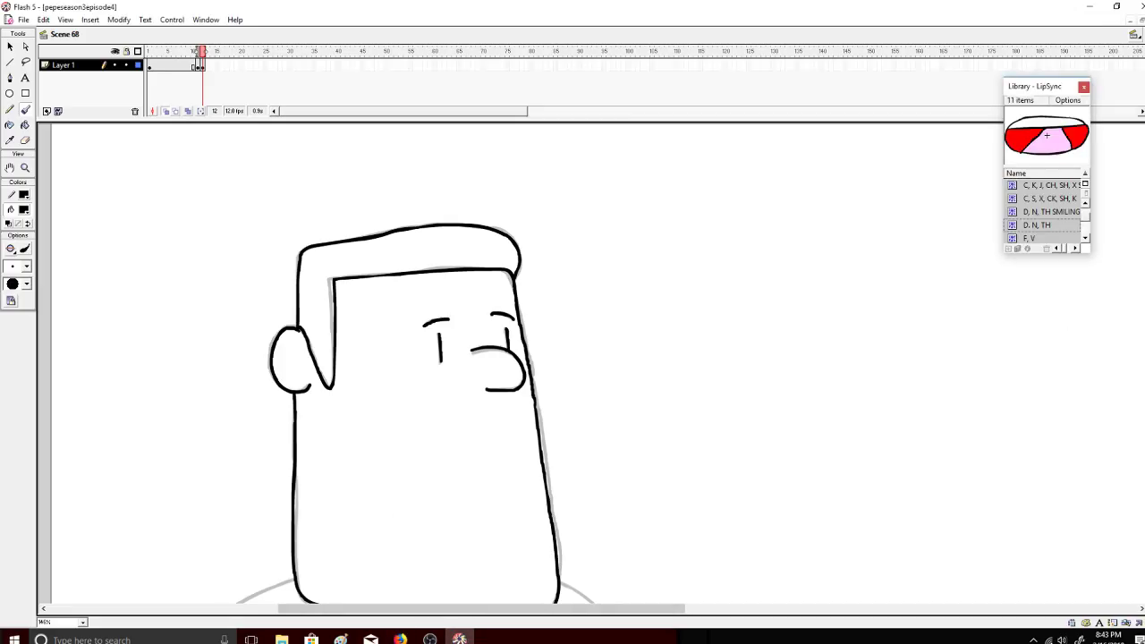
# Step: Trace the left shoulder and arm, the inner arm line and the bottom closing line of the torso on frame 12
pyautogui.scroll(-8, 214, 321)
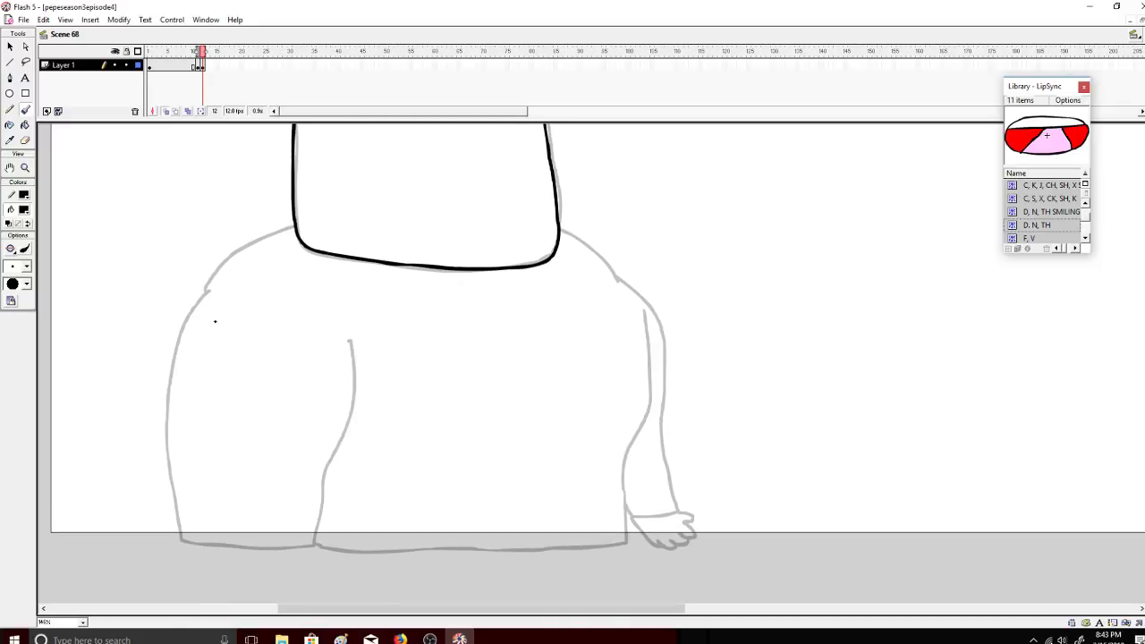
pyautogui.moveTo(293, 223)
pyautogui.mouseDown()
pyautogui.moveTo(220, 263)
pyautogui.moveTo(188, 314)
pyautogui.moveTo(171, 349)
pyautogui.moveTo(166, 434)
pyautogui.moveTo(180, 542)
pyautogui.moveTo(304, 544)
pyautogui.mouseUp()
pyautogui.hotkey('ctrl', 'z')
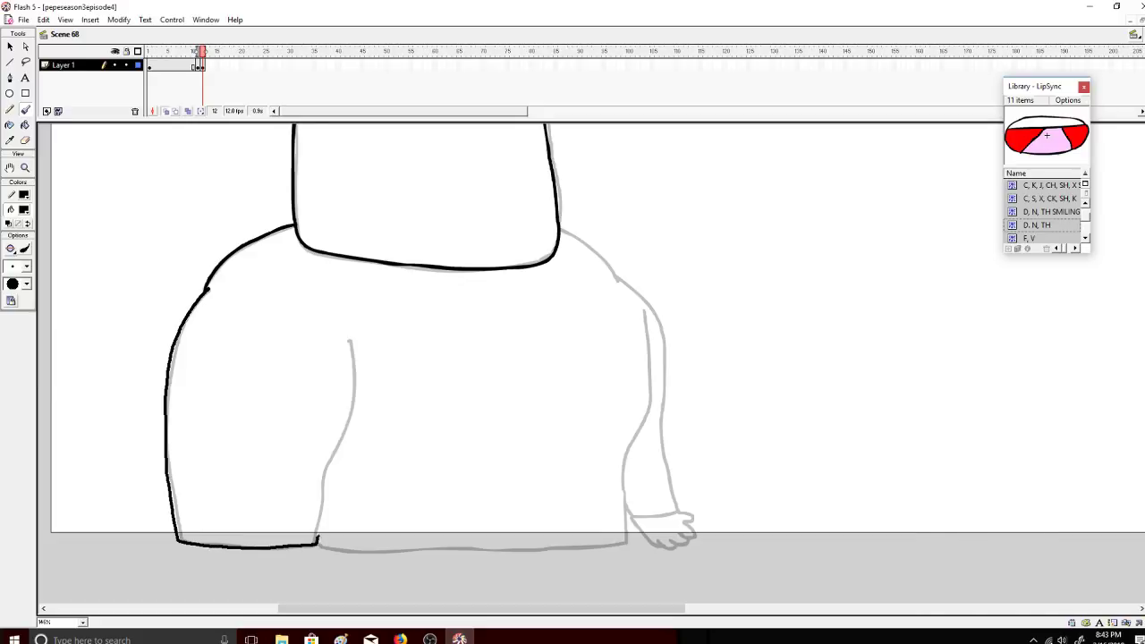
pyautogui.hotkey('alt', 'Tab')
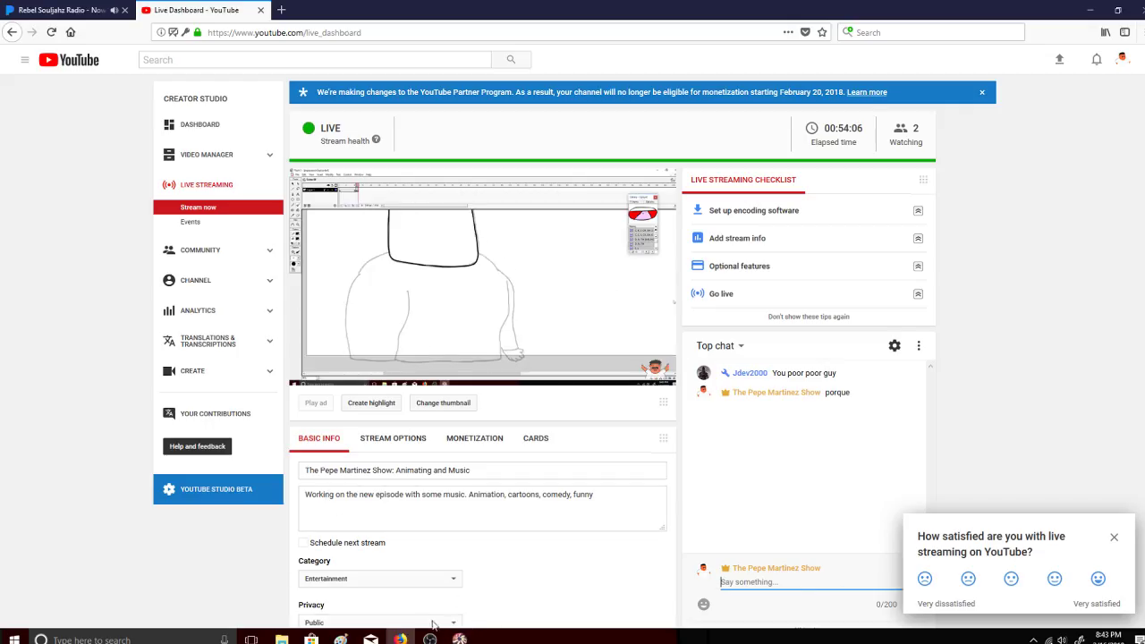
pyautogui.click(459, 639)
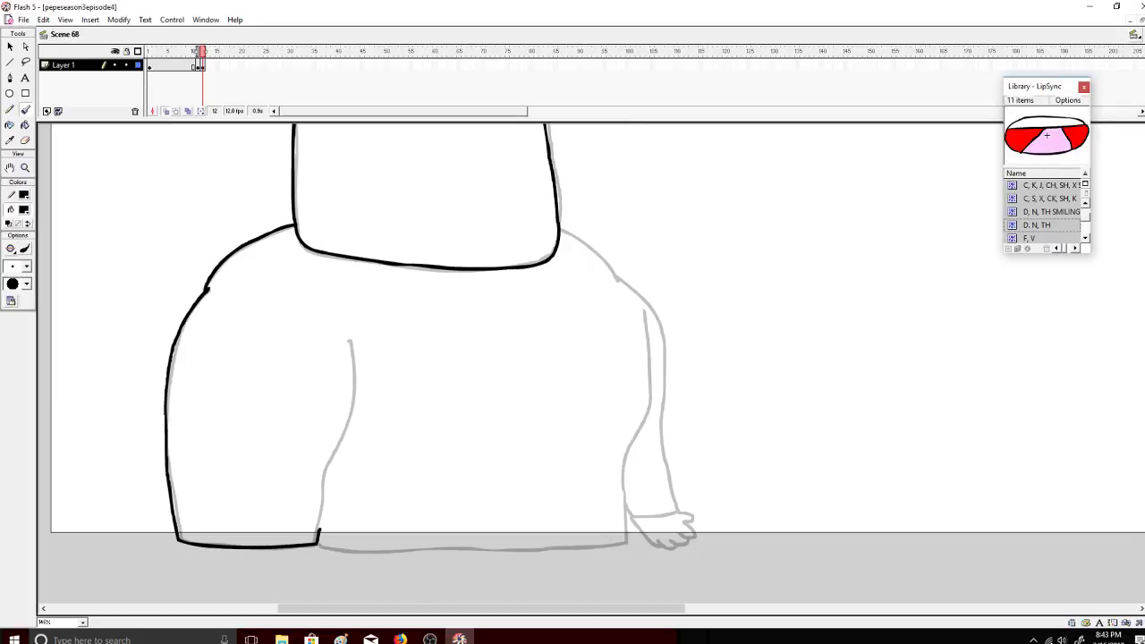
pyautogui.moveTo(320, 531)
pyautogui.mouseDown()
pyautogui.moveTo(352, 408)
pyautogui.moveTo(351, 334)
pyautogui.mouseUp()
pyautogui.moveTo(316, 544); pyautogui.dragTo(627, 539)
pyautogui.hotkey('ctrl', 'z')
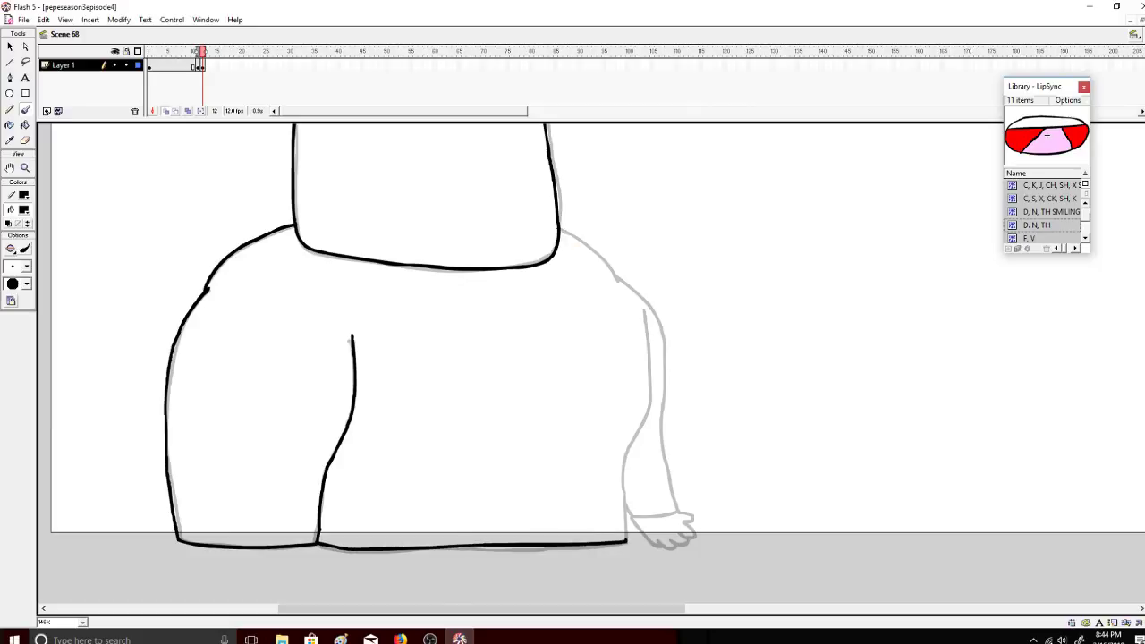
# Step: Draw the right shoulder, a sleeve bent farther outward at the elbow, the torso edge, and a raised fingered hand
pyautogui.moveTo(560, 229)
pyautogui.mouseDown()
pyautogui.moveTo(651, 301)
pyautogui.moveTo(667, 337)
pyautogui.moveTo(663, 443)
pyautogui.moveTo(690, 487)
pyautogui.moveTo(683, 510)
pyautogui.moveTo(663, 519)
pyautogui.moveTo(624, 494)
pyautogui.mouseUp()
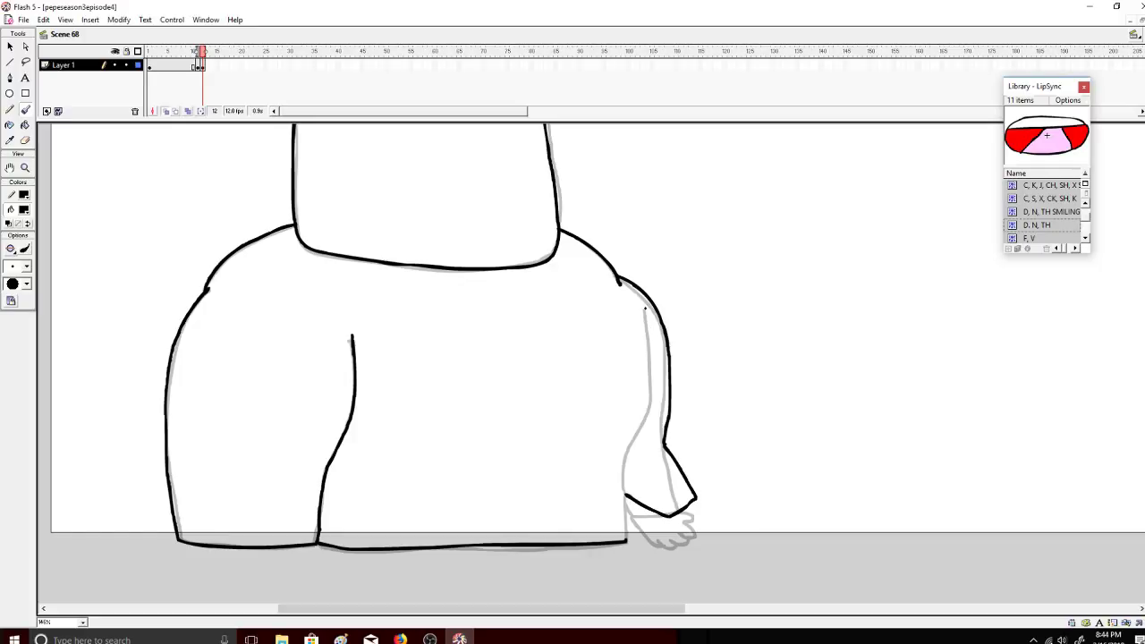
pyautogui.moveTo(645, 322)
pyautogui.mouseDown()
pyautogui.moveTo(648, 411)
pyautogui.moveTo(625, 458)
pyautogui.moveTo(626, 540)
pyautogui.mouseUp()
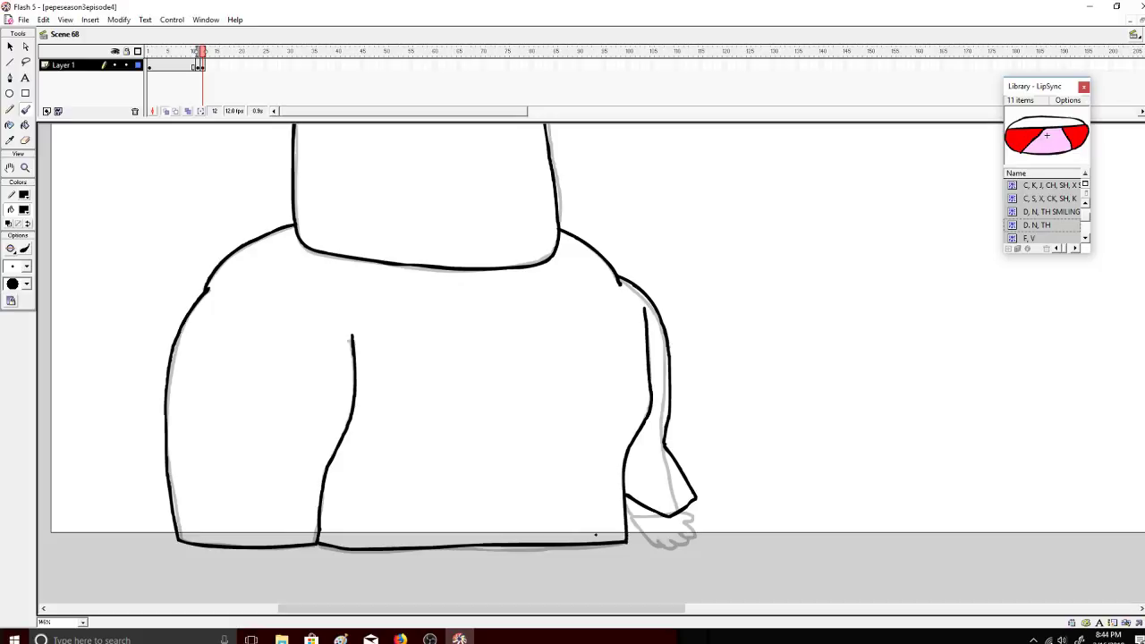
pyautogui.click(399, 639)
pyautogui.click(459, 638)
pyautogui.hotkey('ctrl', 'z')
pyautogui.moveTo(696, 496)
pyautogui.mouseDown()
pyautogui.moveTo(712, 494)
pyautogui.moveTo(704, 509)
pyautogui.moveTo(715, 523)
pyautogui.moveTo(703, 520)
pyautogui.moveTo(720, 535)
pyautogui.moveTo(703, 528)
pyautogui.mouseUp()
pyautogui.hotkey('ctrl', 'z')
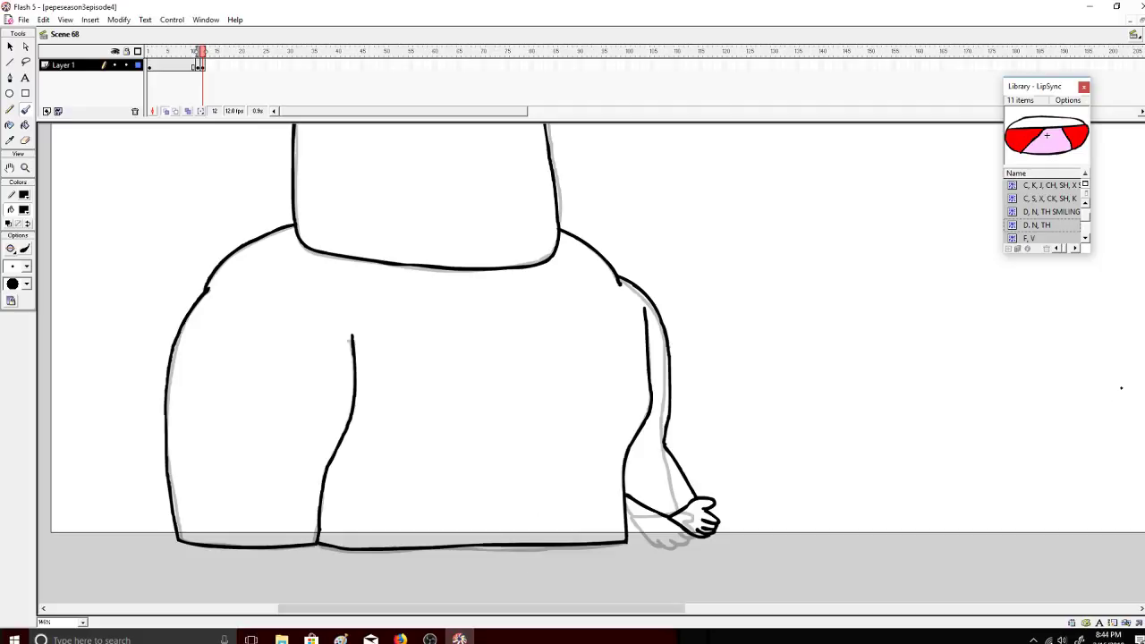
pyautogui.scroll(2, 976, 373)
pyautogui.scroll(-2, 976, 373)
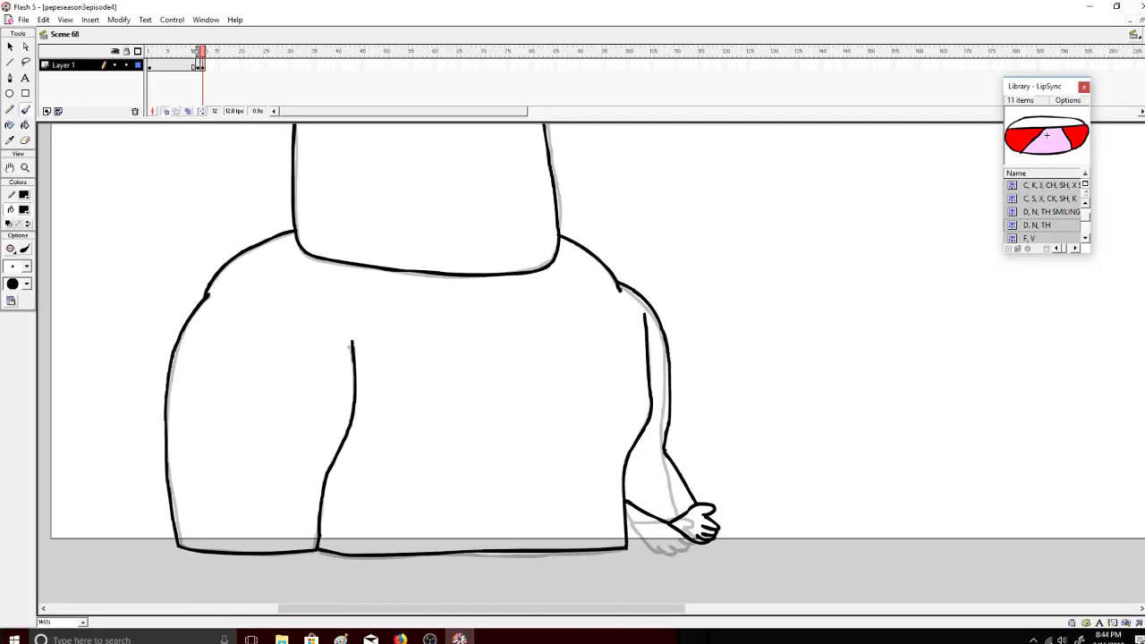
# Step: Undo the right arm, torso edge and hand on frame 12, and redraw the outer arm line slanting farther outward
pyautogui.scroll(1, 976, 373)
pyautogui.hotkey('ctrl', 'z')
pyautogui.hotkey('ctrl', 'z')
pyautogui.hotkey('ctrl', 'z')
pyautogui.hotkey('ctrl', 'z')
pyautogui.hotkey('ctrl', 'z')
pyautogui.hotkey('ctrl', 'z')
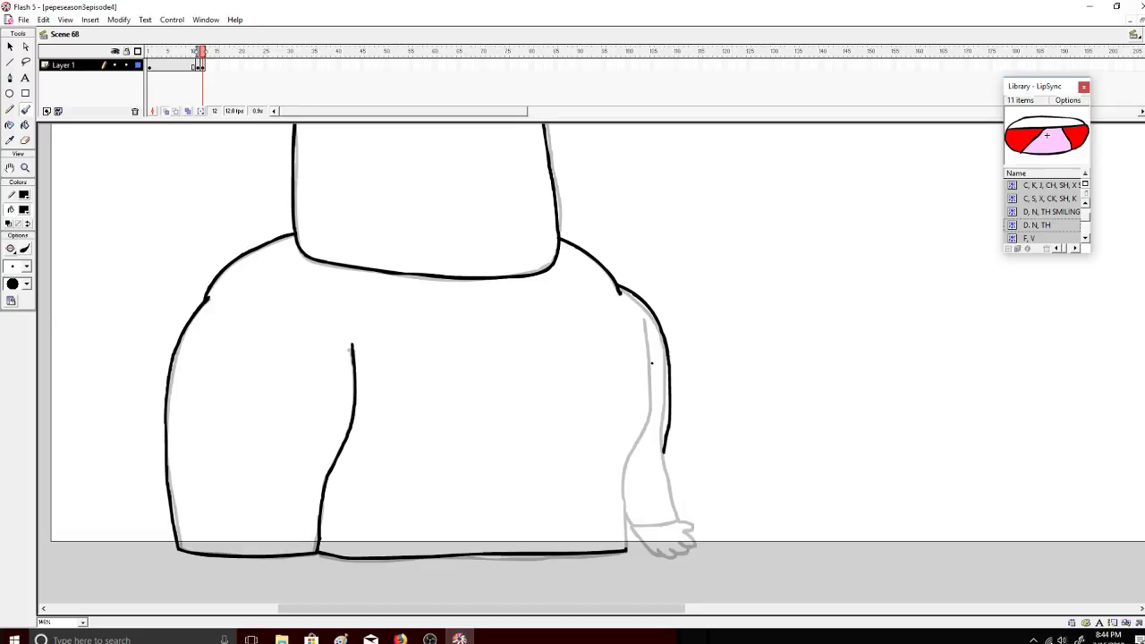
pyautogui.hotkey('ctrl', 'z')
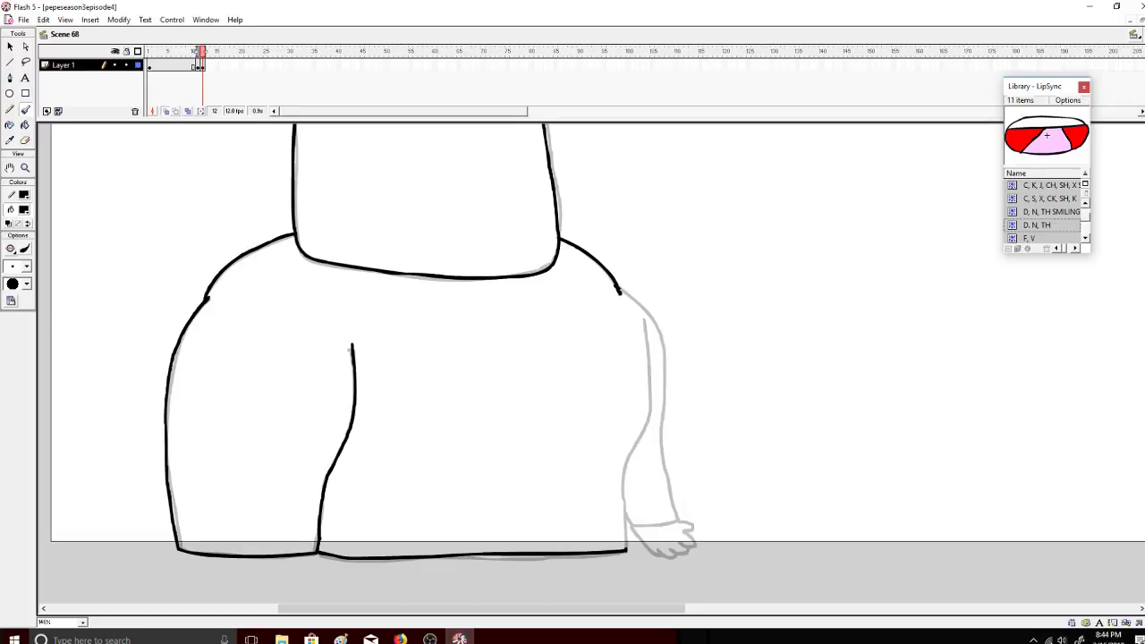
pyautogui.hotkey('ctrl', 'z')
pyautogui.moveTo(617, 287)
pyautogui.mouseDown()
pyautogui.moveTo(662, 334)
pyautogui.moveTo(714, 488)
pyautogui.mouseUp()
pyautogui.hotkey('ctrl', 'z')
# Step: Switch to Firefox to check the YouTube live dashboard and the Pandora station, and return to Flash
pyautogui.click(400, 639)
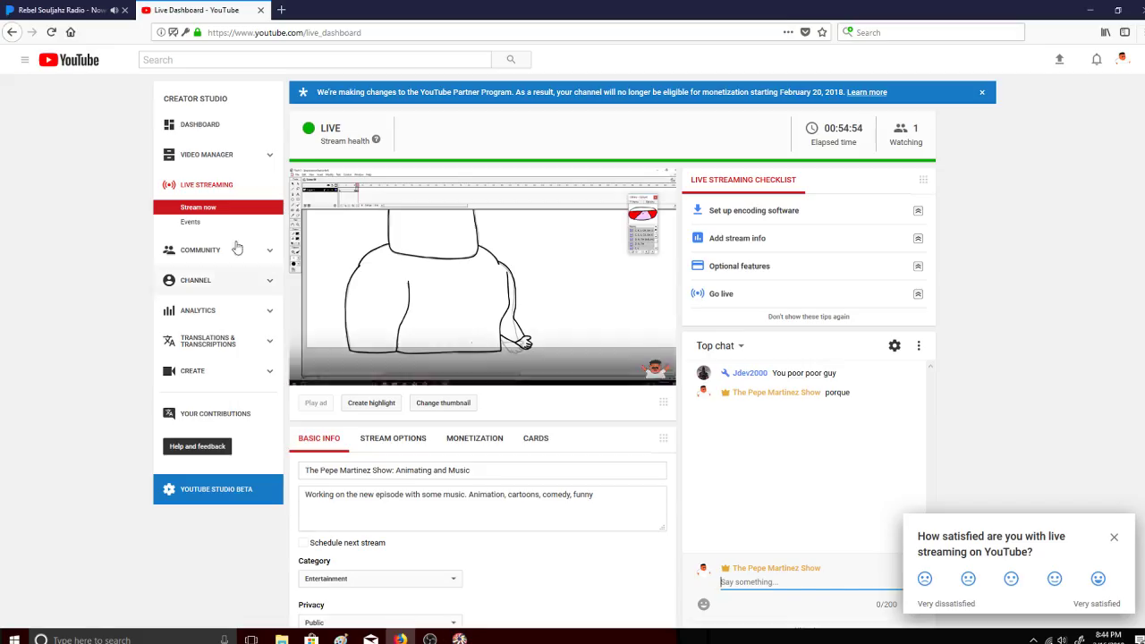
pyautogui.click(62, 10)
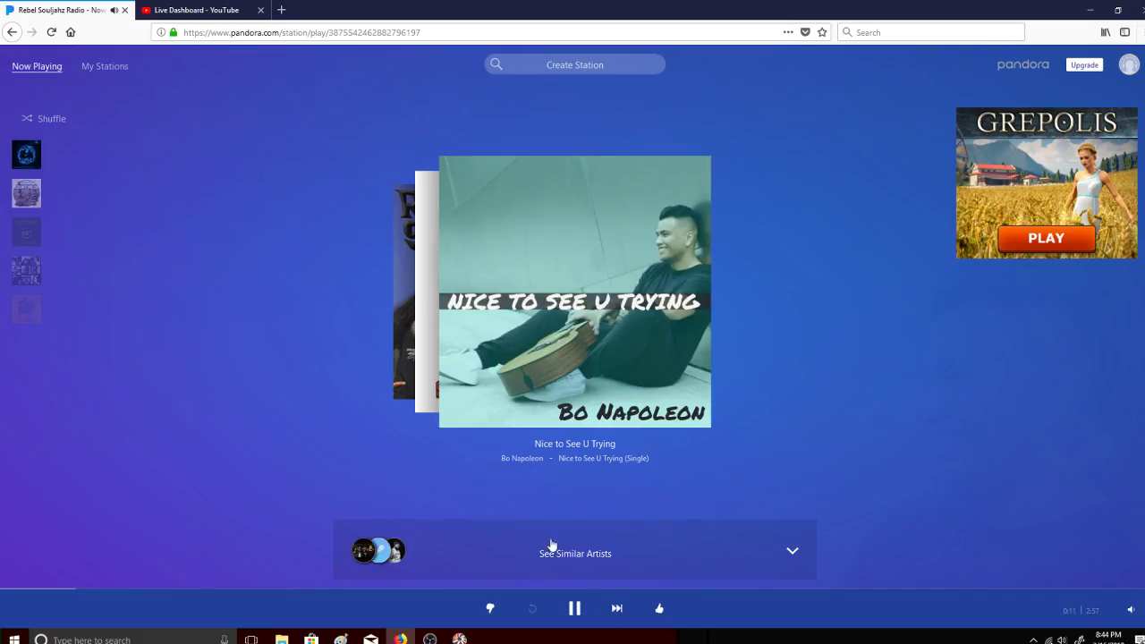
pyautogui.click(200, 9)
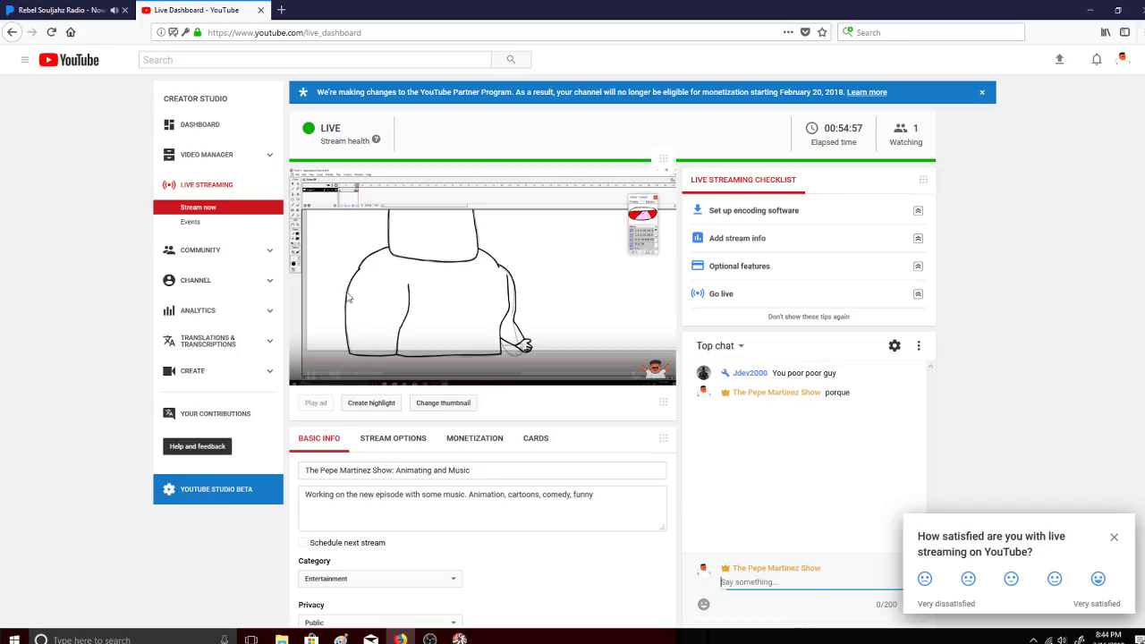
pyautogui.click(459, 638)
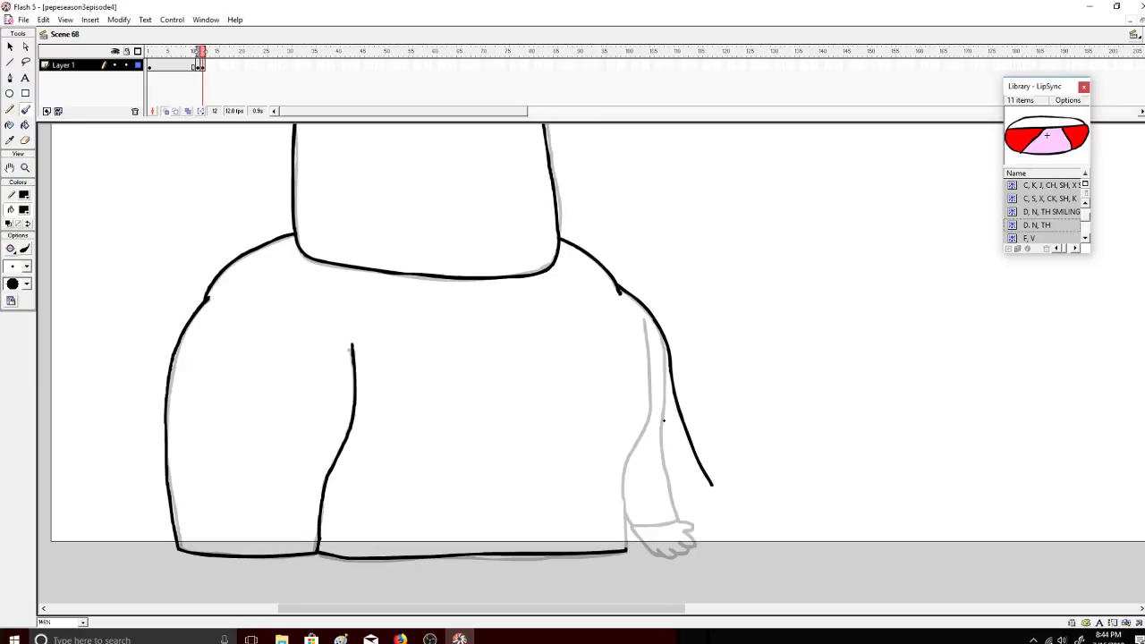
# Step: Draw the right torso edge, the sleeve's cuff and underside, and a fingered hand on frame 12
pyautogui.moveTo(644, 328)
pyautogui.mouseDown()
pyautogui.moveTo(647, 426)
pyautogui.moveTo(624, 466)
pyautogui.moveTo(626, 549)
pyautogui.mouseUp()
pyautogui.moveTo(712, 485)
pyautogui.mouseDown()
pyautogui.moveTo(670, 509)
pyautogui.moveTo(629, 478)
pyautogui.mouseUp()
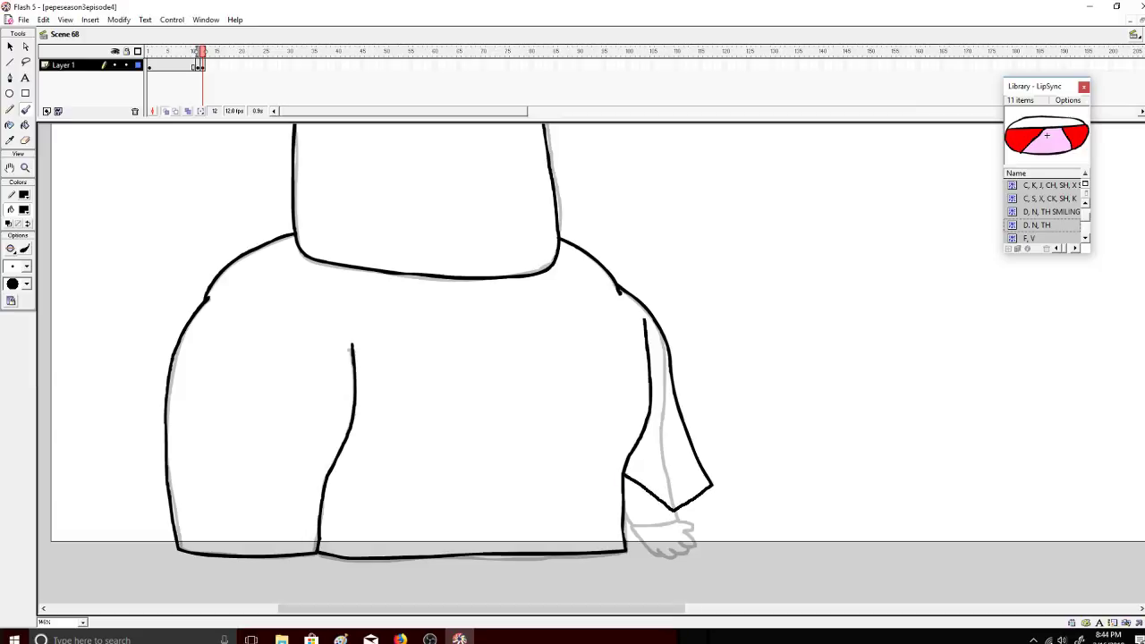
pyautogui.moveTo(713, 485)
pyautogui.mouseDown()
pyautogui.moveTo(739, 509)
pyautogui.moveTo(729, 507)
pyautogui.moveTo(735, 529)
pyautogui.moveTo(685, 516)
pyautogui.mouseUp()
pyautogui.hotkey('ctrl', 'z')
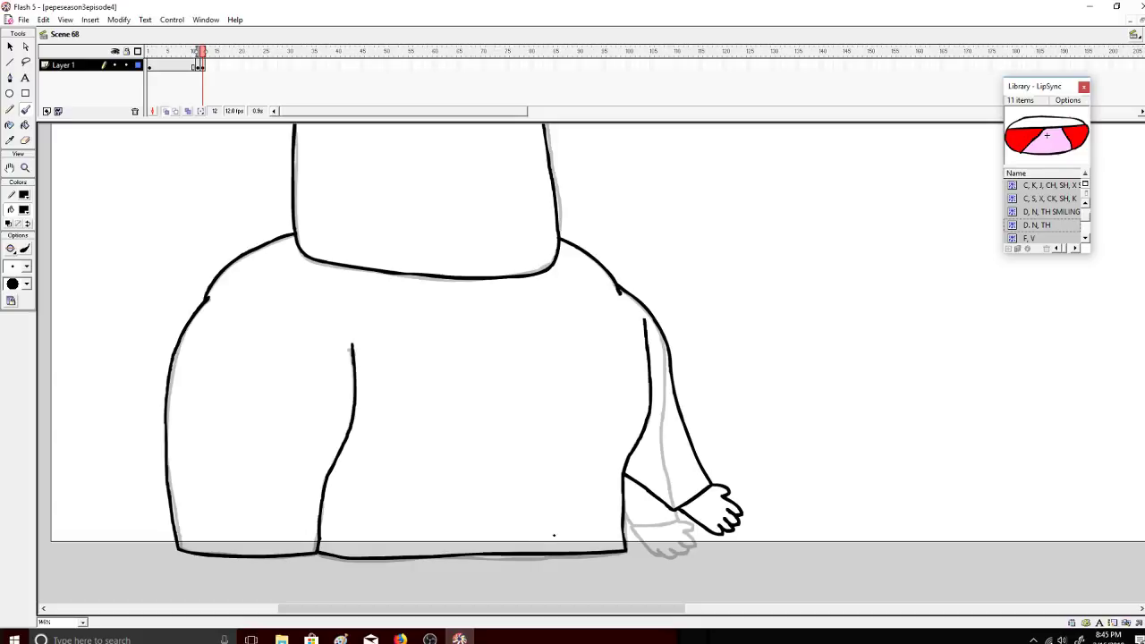
# Step: Insert a blank keyframe at frame 13 of Layer 1
pyautogui.moveTo(208, 56); pyautogui.dragTo(204, 53)
pyautogui.rightClick(207, 66)
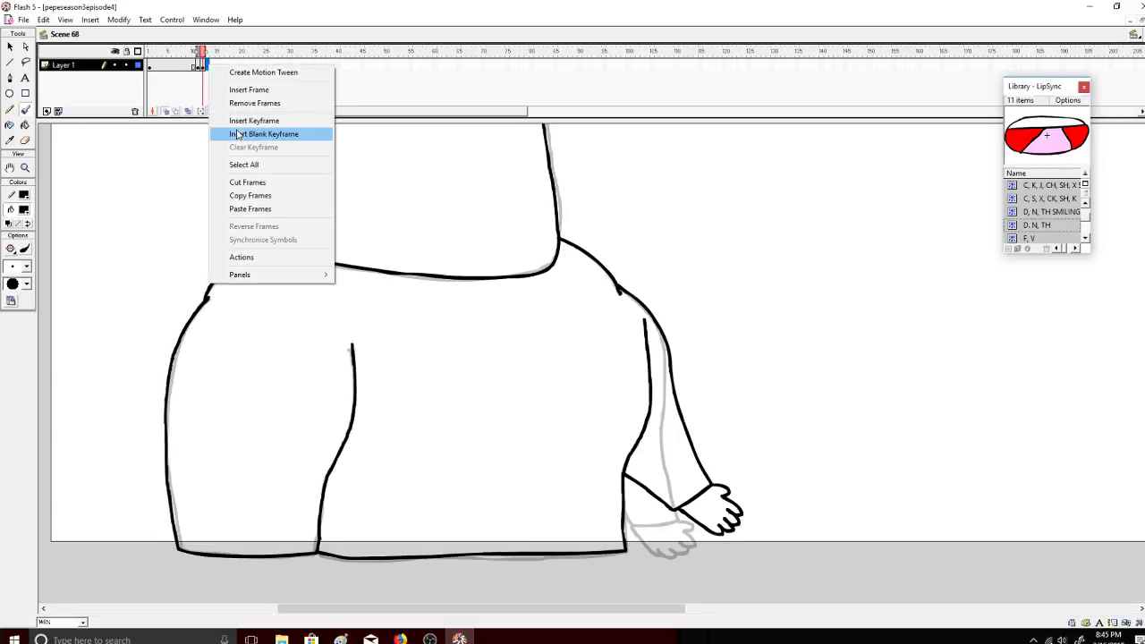
pyautogui.click(240, 136)
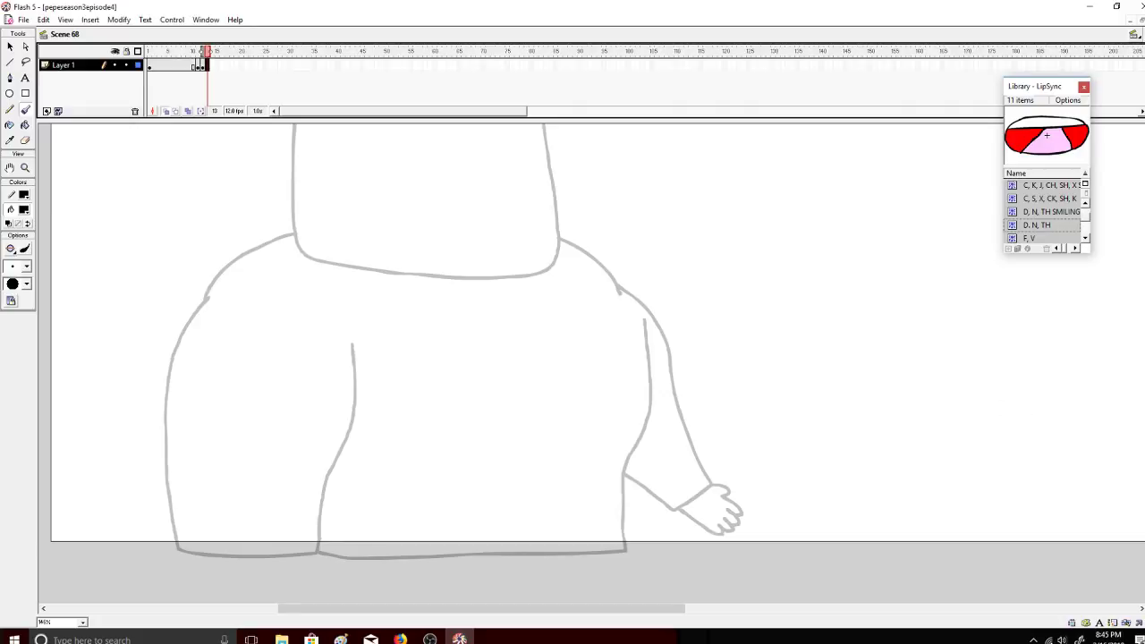
# Step: Trace the ear and the straight edge of the face below it on frame 13
pyautogui.scroll(5, 590, 357)
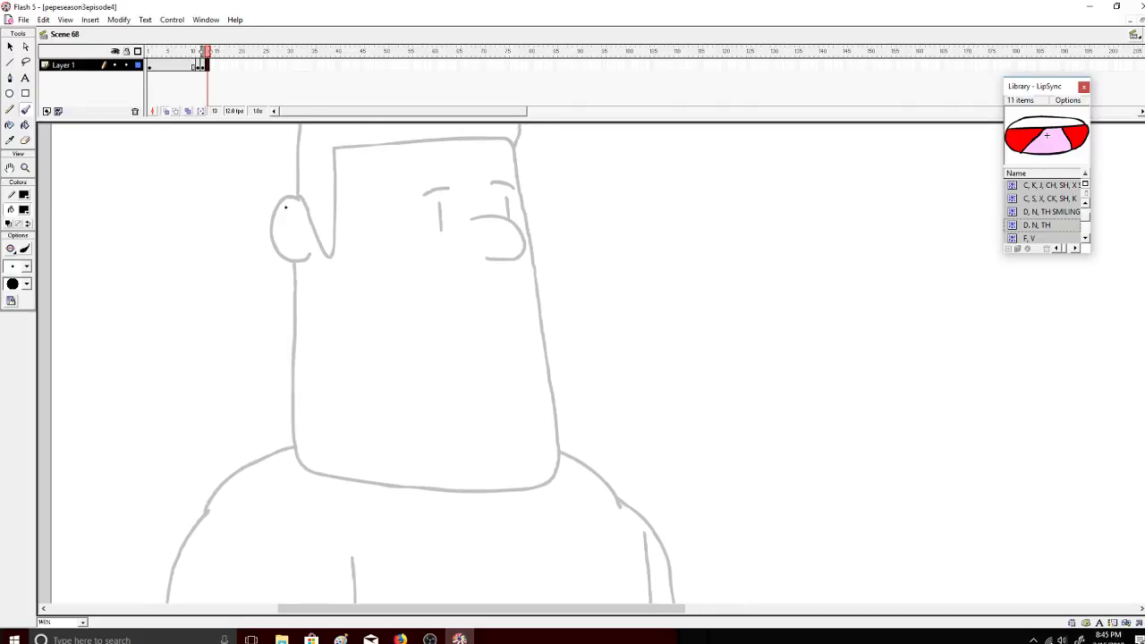
pyautogui.moveTo(274, 211); pyautogui.dragTo(272, 247)
pyautogui.hotkey('ctrl', 'z')
pyautogui.moveTo(306, 261); pyautogui.dragTo(315, 251)
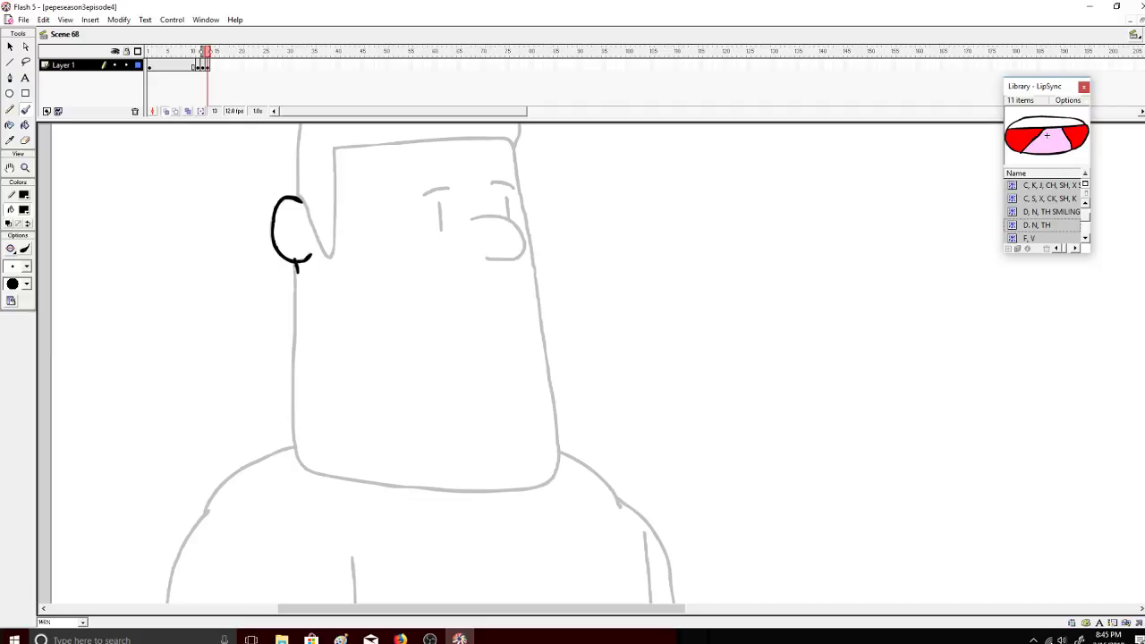
pyautogui.moveTo(297, 263); pyautogui.dragTo(295, 442)
pyautogui.hotkey('ctrl', 'z')
pyautogui.moveTo(296, 263); pyautogui.dragTo(295, 335)
pyautogui.moveTo(294, 399); pyautogui.dragTo(297, 466)
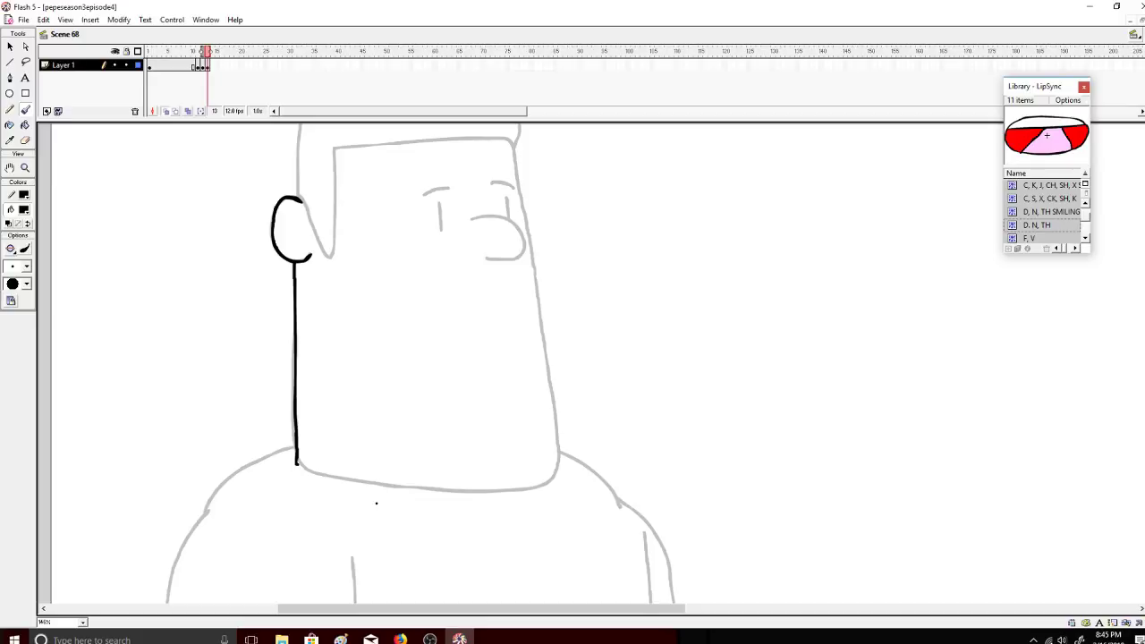
pyautogui.moveTo(298, 463); pyautogui.dragTo(300, 445)
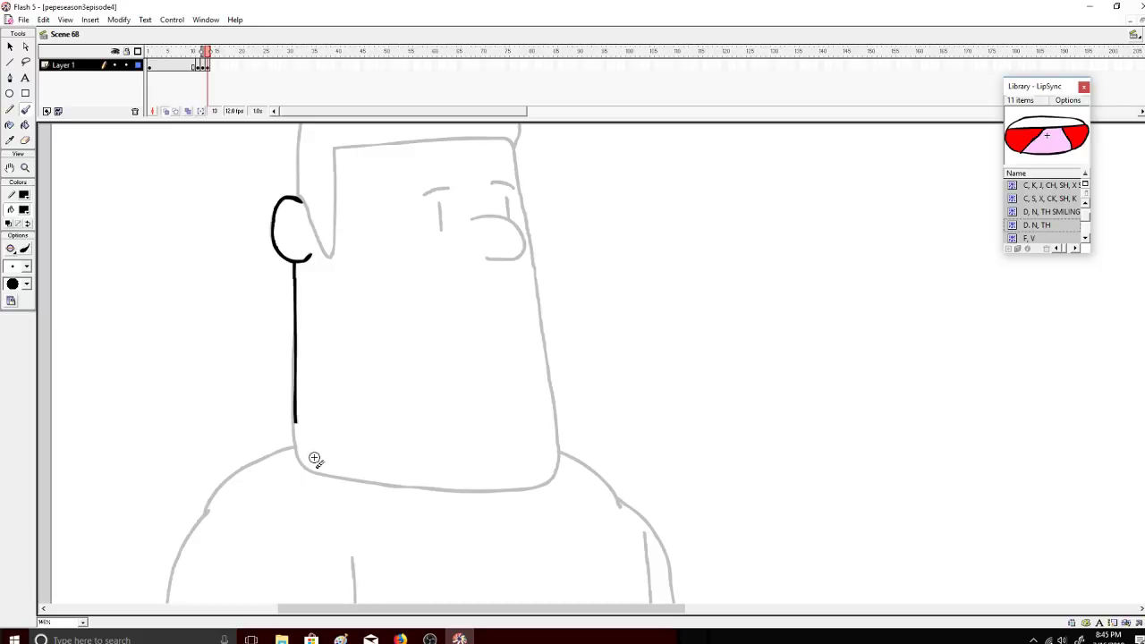
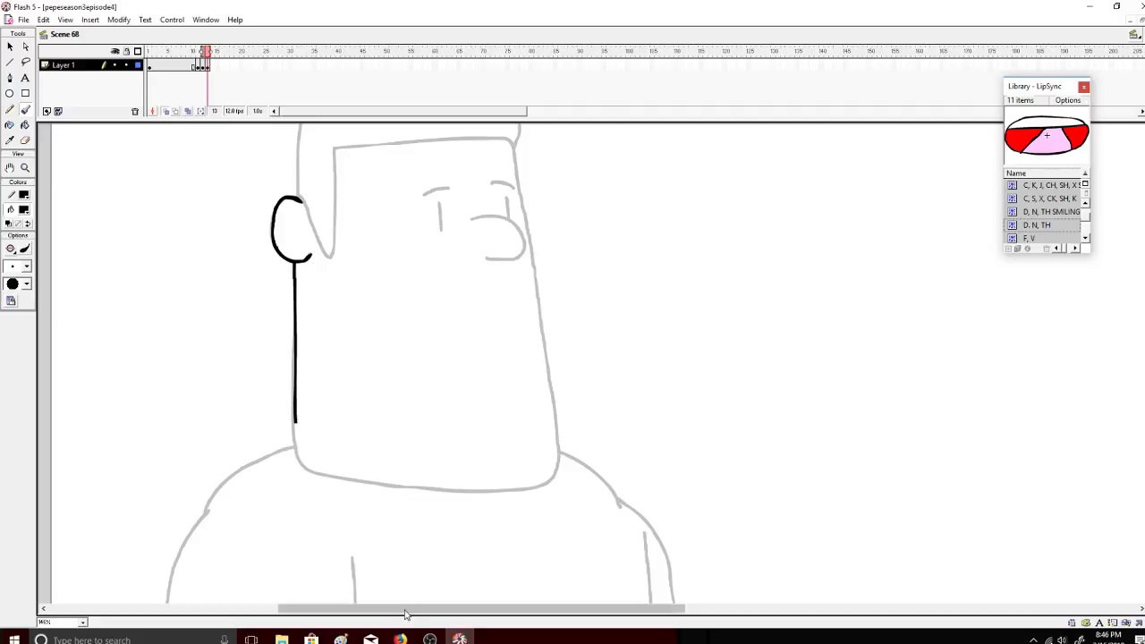
pyautogui.click(400, 639)
pyautogui.click(459, 639)
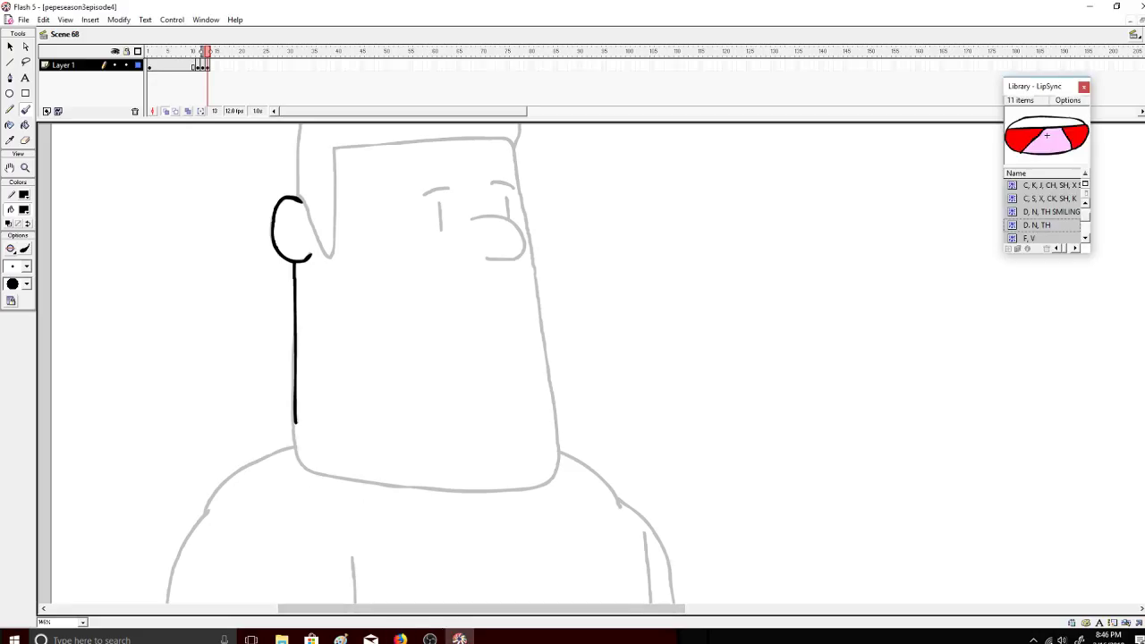
# Step: Trace the jaw, the right face edge, the pointed sideburn, the hairline and the outer hair outline on frame 13
pyautogui.moveTo(295, 426)
pyautogui.mouseDown()
pyautogui.moveTo(301, 465)
pyautogui.moveTo(352, 481)
pyautogui.moveTo(551, 486)
pyautogui.moveTo(559, 449)
pyautogui.moveTo(536, 290)
pyautogui.mouseUp()
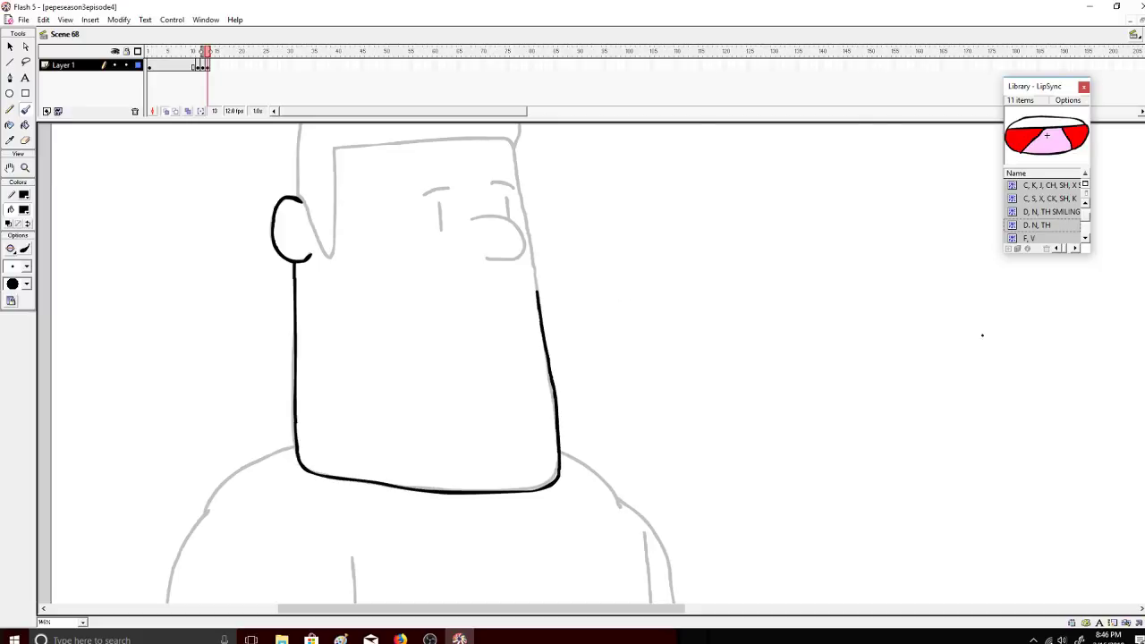
pyautogui.scroll(3, 1120, 330)
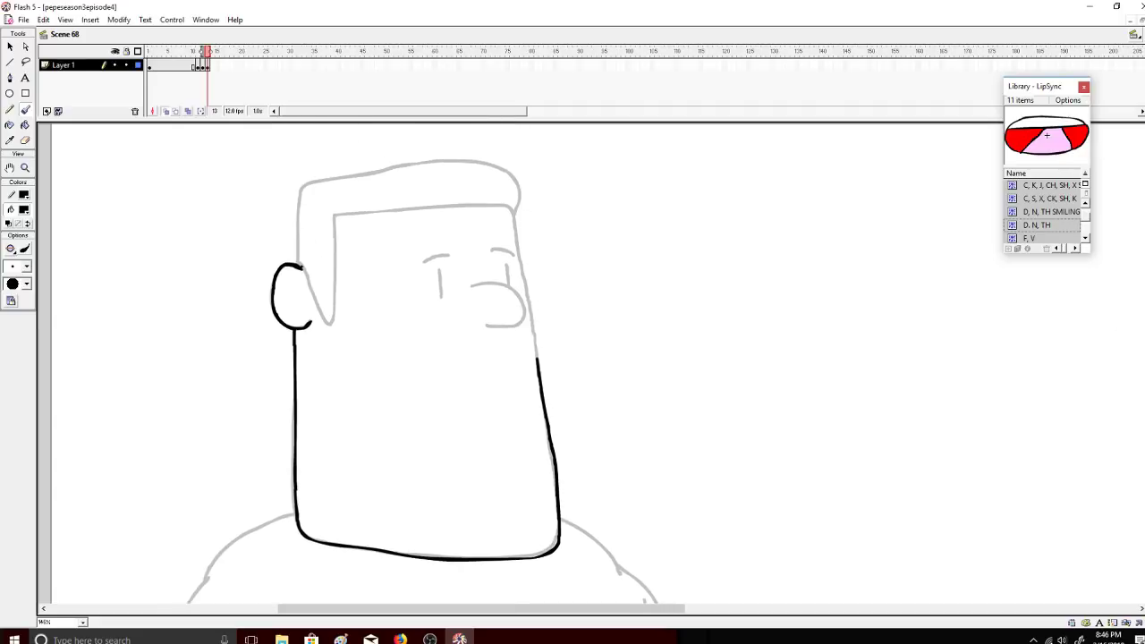
pyautogui.moveTo(307, 284)
pyautogui.mouseDown()
pyautogui.moveTo(326, 320)
pyautogui.moveTo(333, 216)
pyautogui.moveTo(385, 213)
pyautogui.moveTo(340, 210)
pyautogui.moveTo(362, 209)
pyautogui.mouseUp()
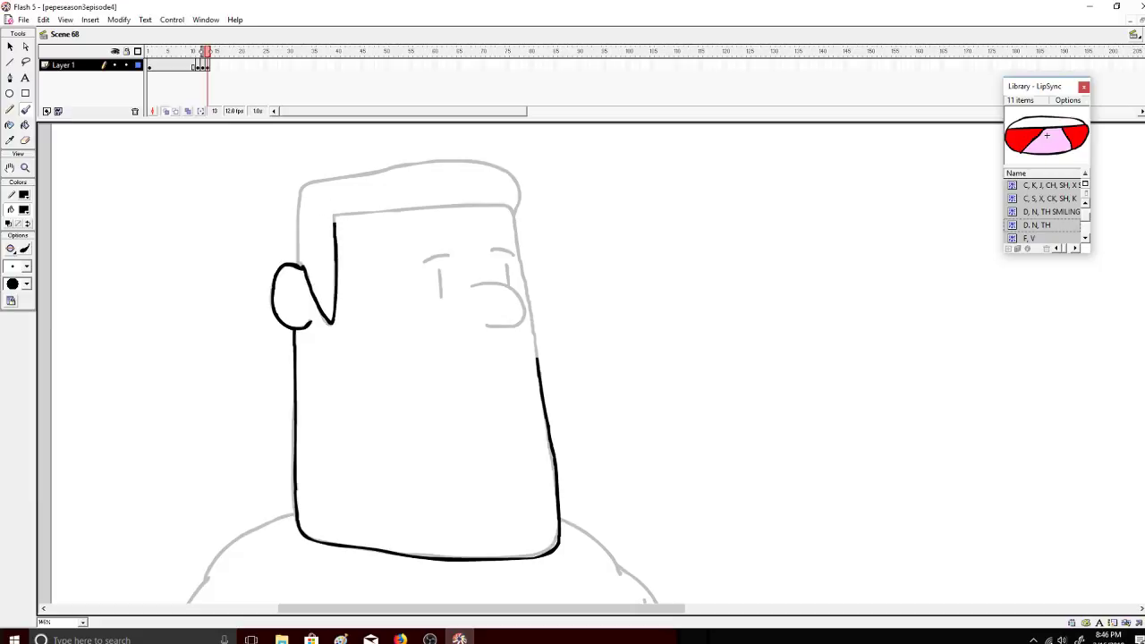
pyautogui.moveTo(338, 213); pyautogui.dragTo(502, 212)
pyautogui.hotkey('ctrl', 'z')
pyautogui.moveTo(334, 214)
pyautogui.mouseDown()
pyautogui.moveTo(512, 212)
pyautogui.moveTo(532, 324)
pyautogui.mouseUp()
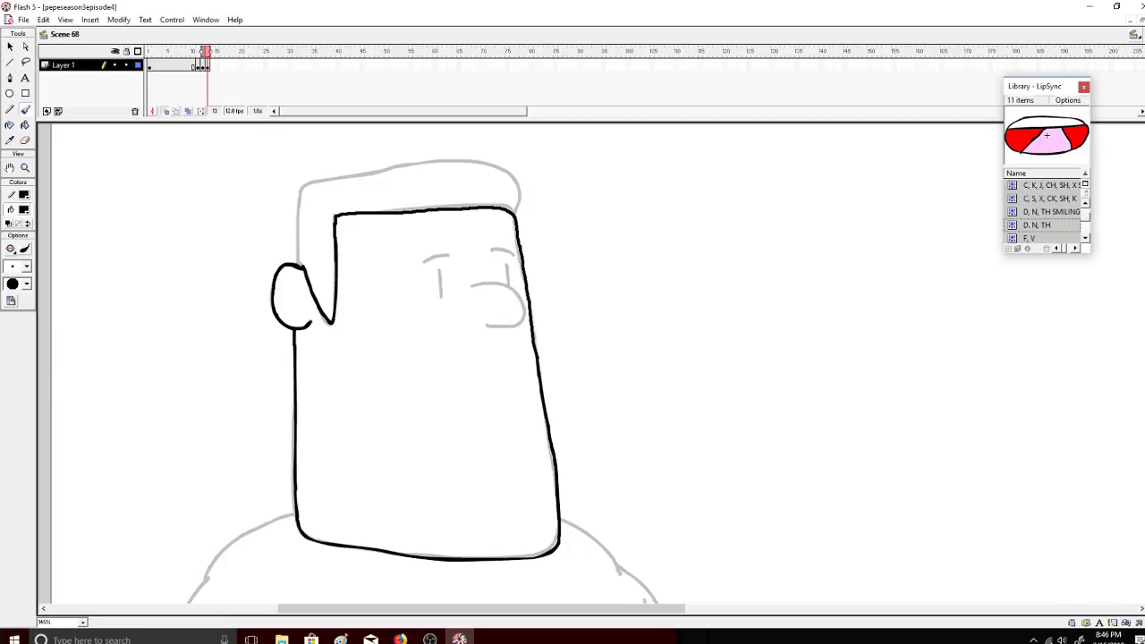
pyautogui.moveTo(300, 264)
pyautogui.mouseDown()
pyautogui.moveTo(303, 186)
pyautogui.moveTo(479, 157)
pyautogui.moveTo(393, 161)
pyautogui.moveTo(324, 194)
pyautogui.moveTo(330, 184)
pyautogui.moveTo(316, 183)
pyautogui.moveTo(483, 164)
pyautogui.moveTo(518, 182)
pyautogui.moveTo(517, 221)
pyautogui.mouseUp()
pyautogui.hotkey('ctrl', 'z')
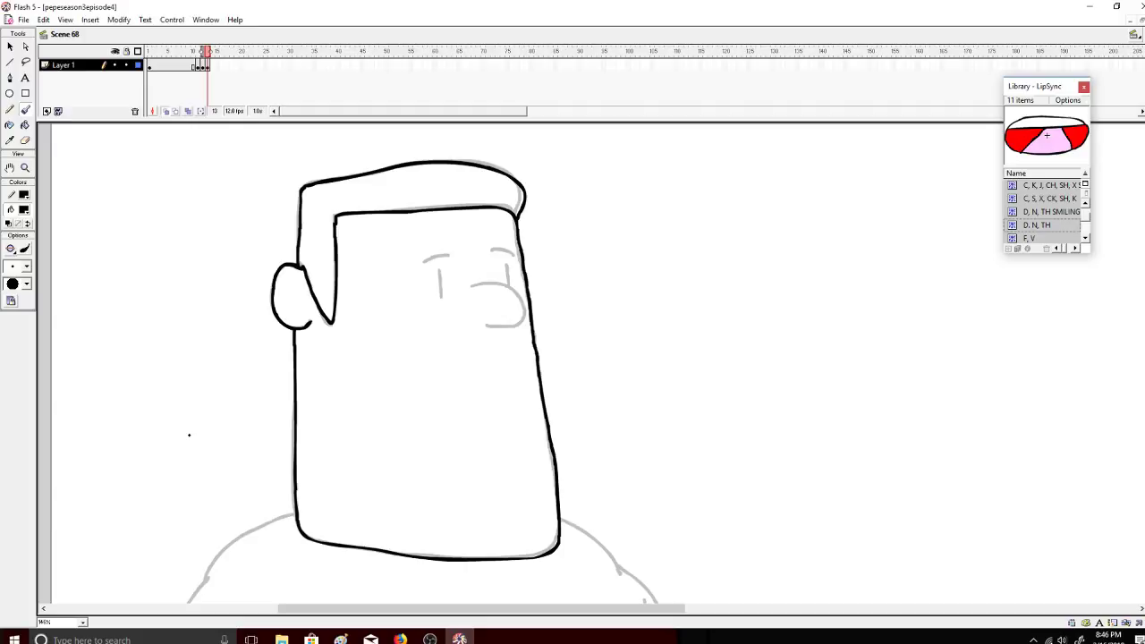
# Step: Trace the two vertical eye lines, both eyebrows and the rounded nose on frame 13
pyautogui.moveTo(441, 297)
pyautogui.mouseDown()
pyautogui.moveTo(432, 256)
pyautogui.moveTo(522, 298)
pyautogui.moveTo(522, 322)
pyautogui.moveTo(485, 326)
pyautogui.mouseUp()
pyautogui.hotkey('ctrl', 'z')
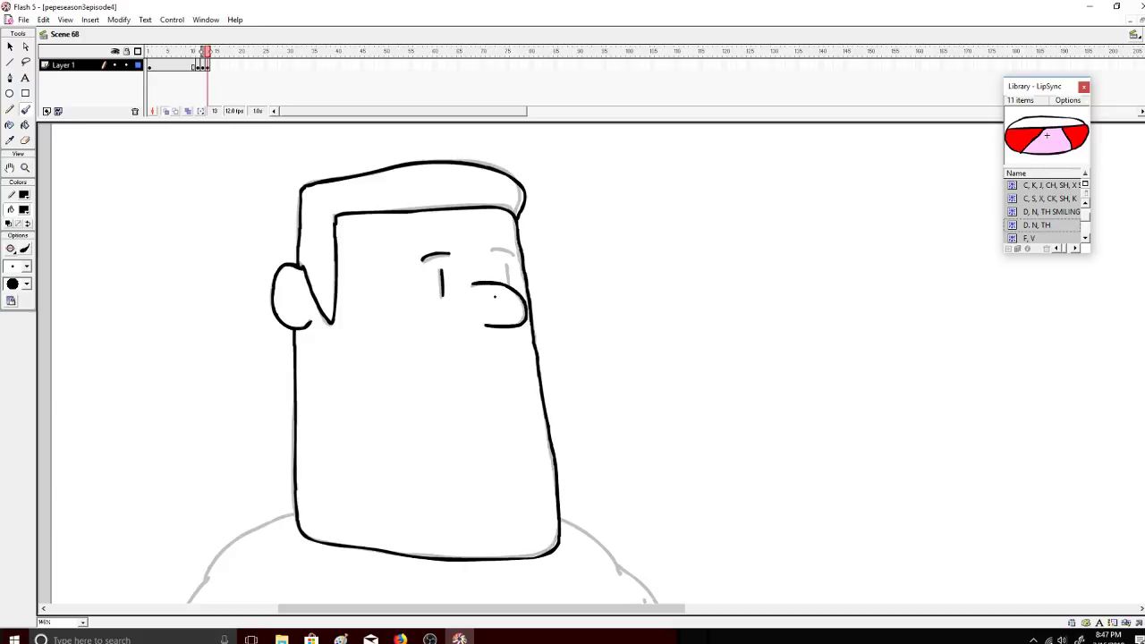
pyautogui.moveTo(516, 257); pyautogui.dragTo(492, 253)
# Step: Draw the right arm raised farther outward and trace the shoulders, left arm and torso outline on frame 13
pyautogui.scroll(-10, 1131, 314)
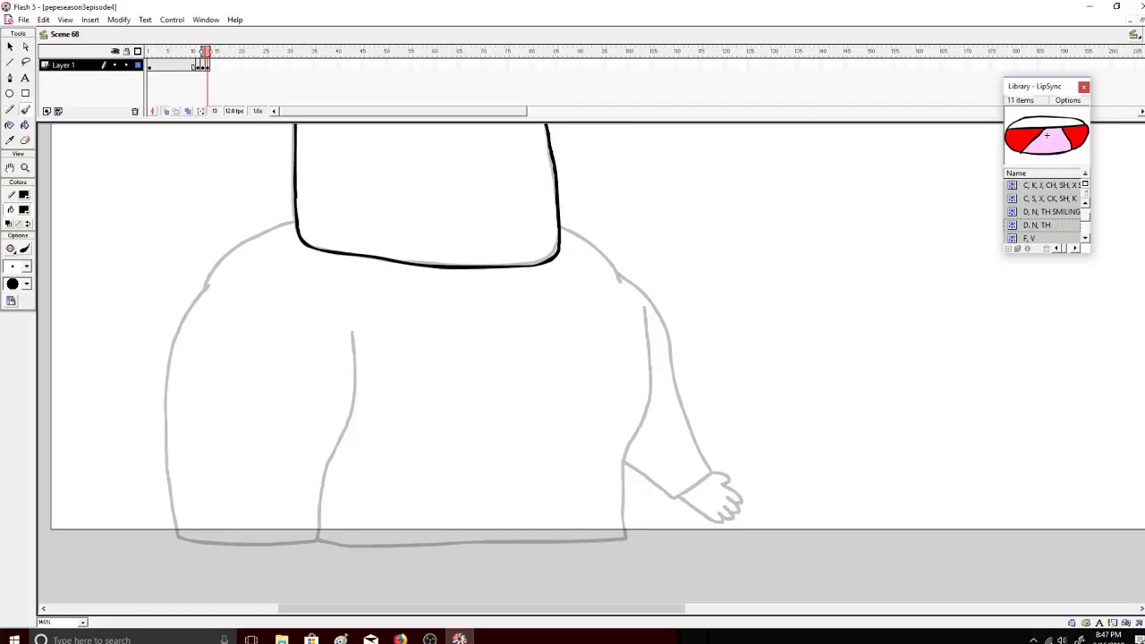
pyautogui.moveTo(561, 227)
pyautogui.mouseDown()
pyautogui.moveTo(620, 287)
pyautogui.moveTo(652, 304)
pyautogui.moveTo(683, 384)
pyautogui.moveTo(740, 444)
pyautogui.moveTo(705, 477)
pyautogui.moveTo(637, 434)
pyautogui.mouseUp()
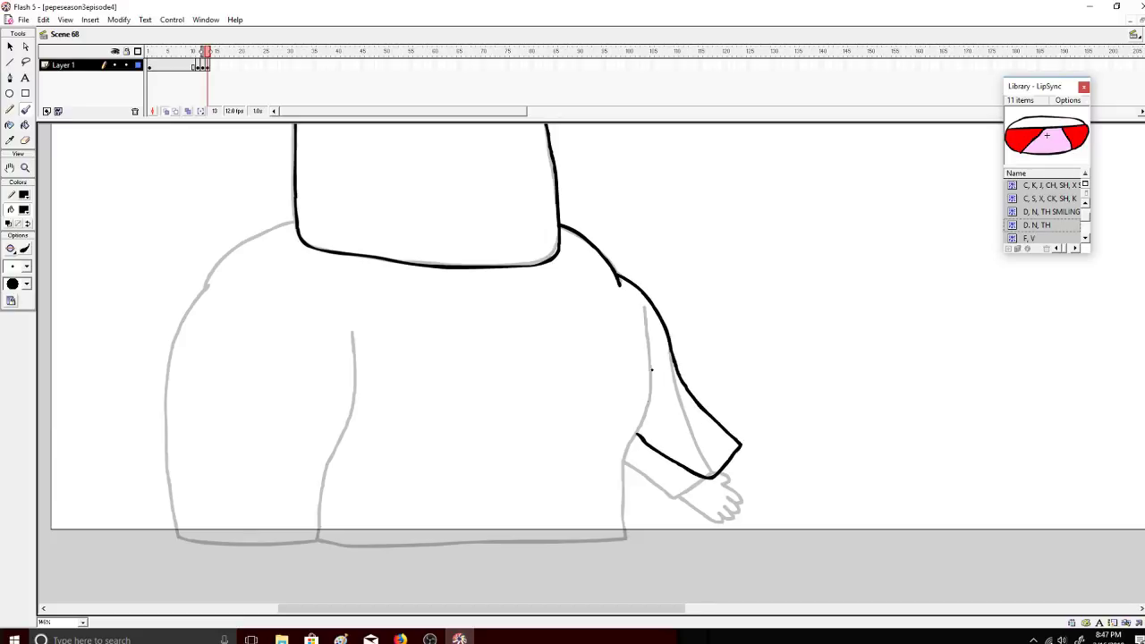
pyautogui.moveTo(644, 304)
pyautogui.mouseDown()
pyautogui.moveTo(643, 342)
pyautogui.moveTo(643, 301)
pyautogui.moveTo(650, 419)
pyautogui.moveTo(627, 464)
pyautogui.moveTo(621, 535)
pyautogui.moveTo(310, 545)
pyautogui.mouseUp()
pyautogui.hotkey('ctrl', 'z')
pyautogui.moveTo(291, 219)
pyautogui.mouseDown()
pyautogui.moveTo(229, 253)
pyautogui.moveTo(205, 287)
pyautogui.moveTo(207, 306)
pyautogui.moveTo(213, 283)
pyautogui.moveTo(176, 340)
pyautogui.moveTo(166, 398)
pyautogui.moveTo(174, 538)
pyautogui.moveTo(318, 539)
pyautogui.moveTo(320, 490)
pyautogui.moveTo(352, 407)
pyautogui.moveTo(353, 333)
pyautogui.mouseUp()
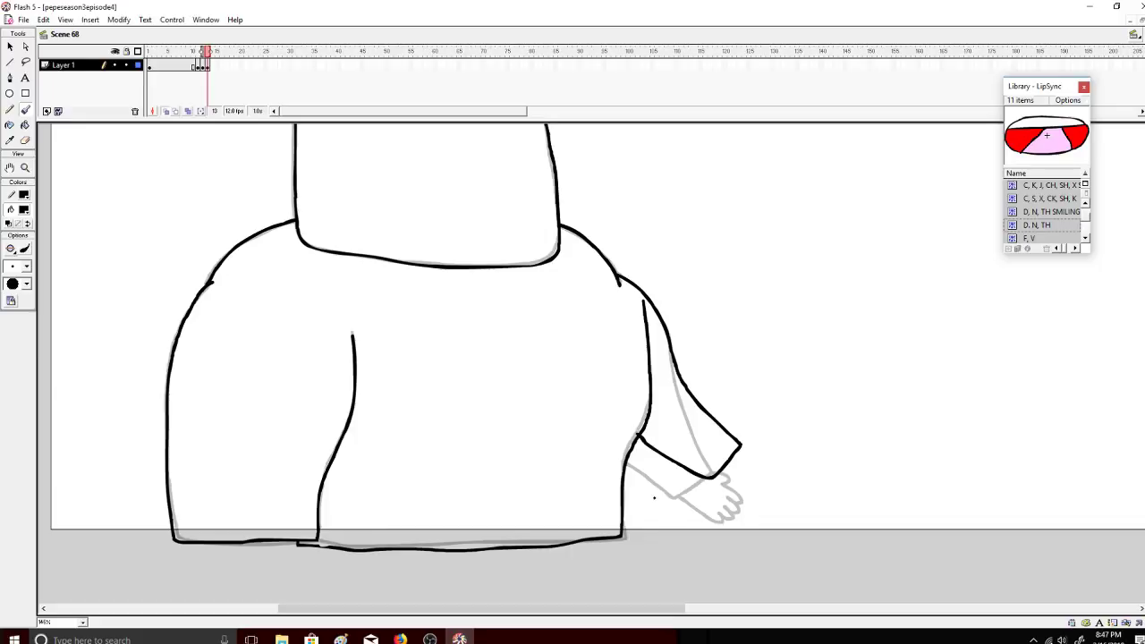
# Step: Draw the fingered hand at the end of the raised sleeve on frame 13, undoing unsatisfactory strokes
pyautogui.moveTo(741, 444)
pyautogui.mouseDown()
pyautogui.moveTo(770, 452)
pyautogui.moveTo(749, 453)
pyautogui.moveTo(766, 474)
pyautogui.mouseUp()
pyautogui.hotkey('ctrl', 'z')
pyautogui.hotkey('ctrl', 'z')
pyautogui.hotkey('ctrl', 'z')
pyautogui.hotkey('ctrl', 'z')
pyautogui.hotkey('ctrl', 'z')
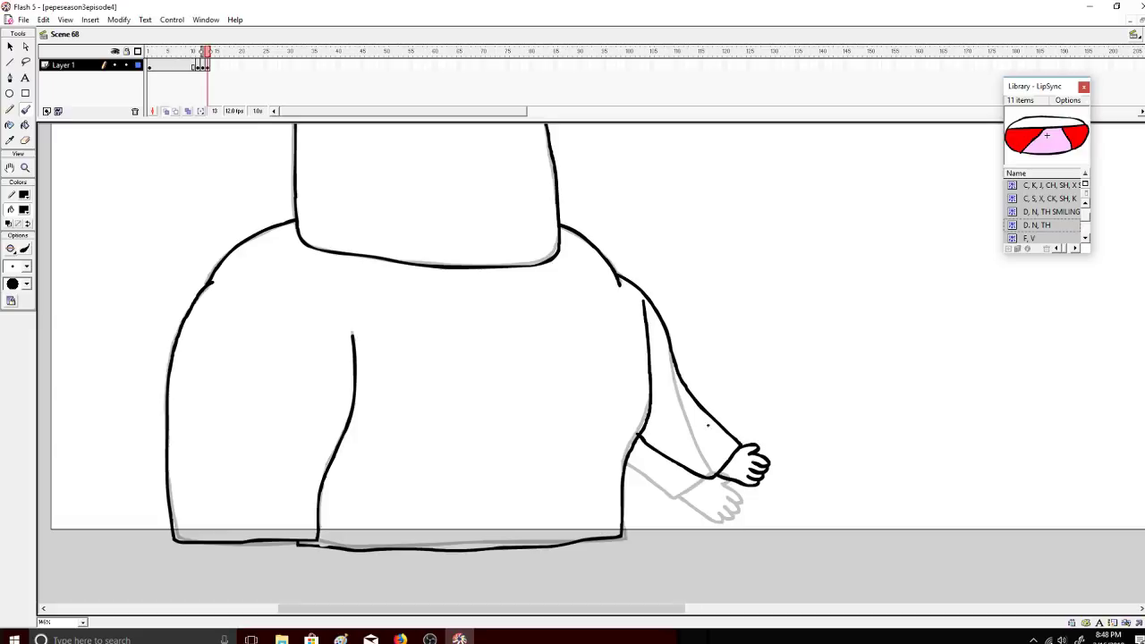
# Step: Switch to Firefox, skip the current song on the Pandora station, and return to Flash
pyautogui.click(399, 637)
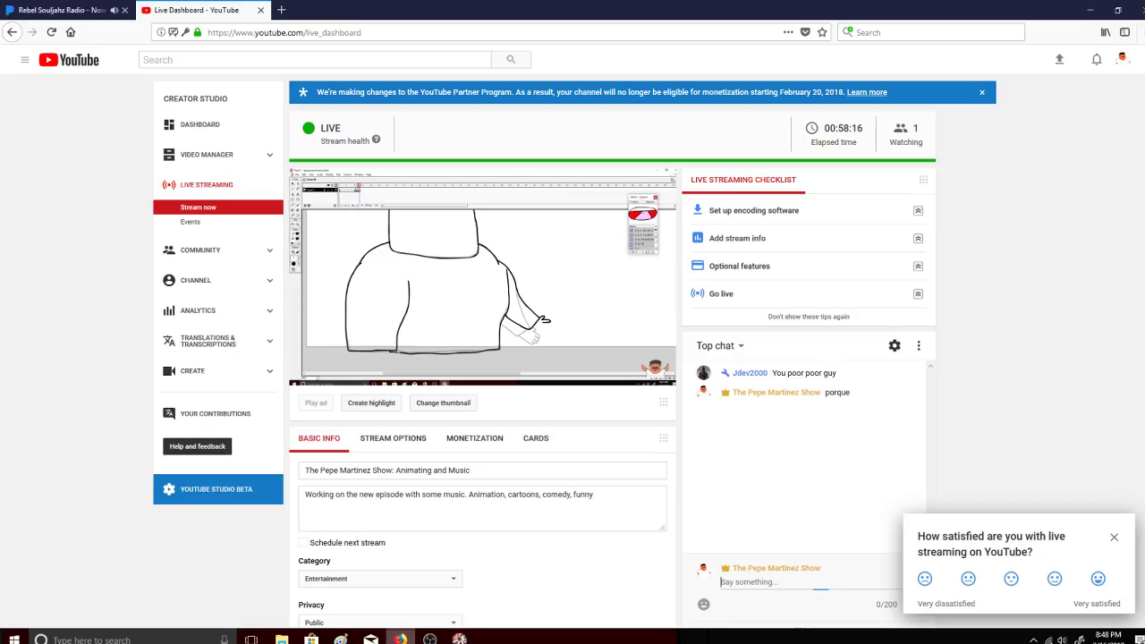
pyautogui.click(67, 10)
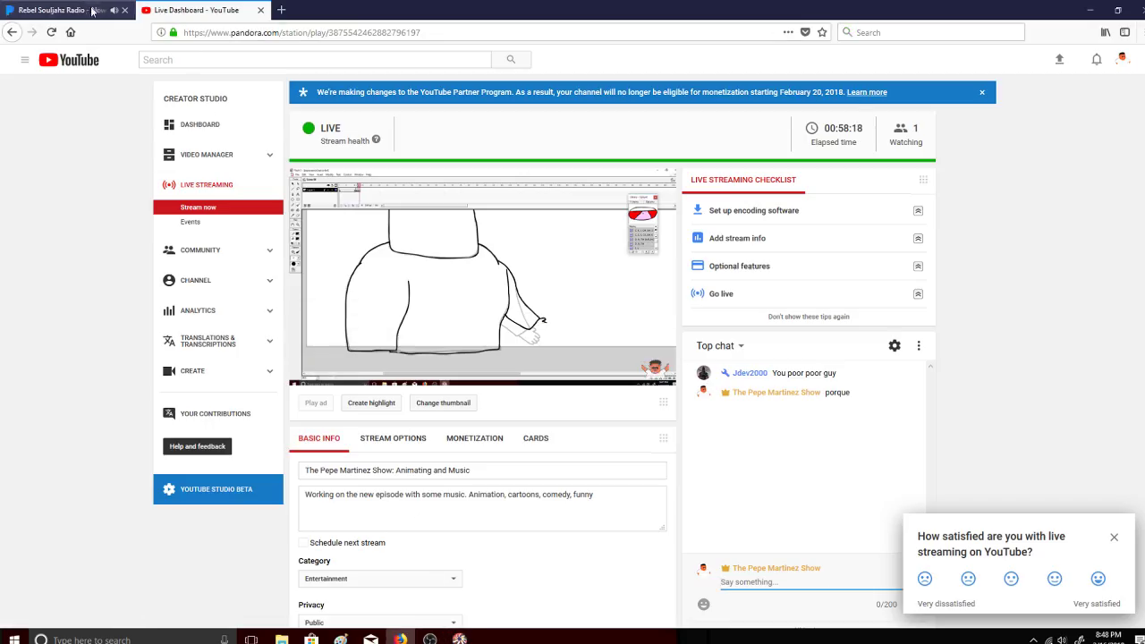
pyautogui.moveTo(148, 307)
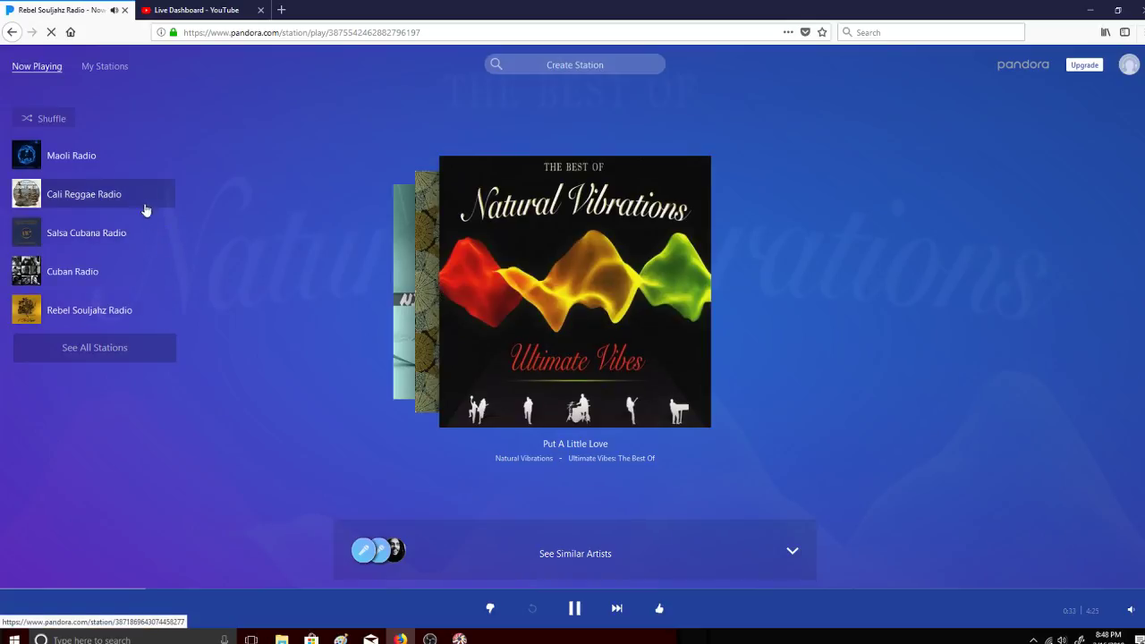
pyautogui.click(616, 608)
pyautogui.moveTo(120, 158)
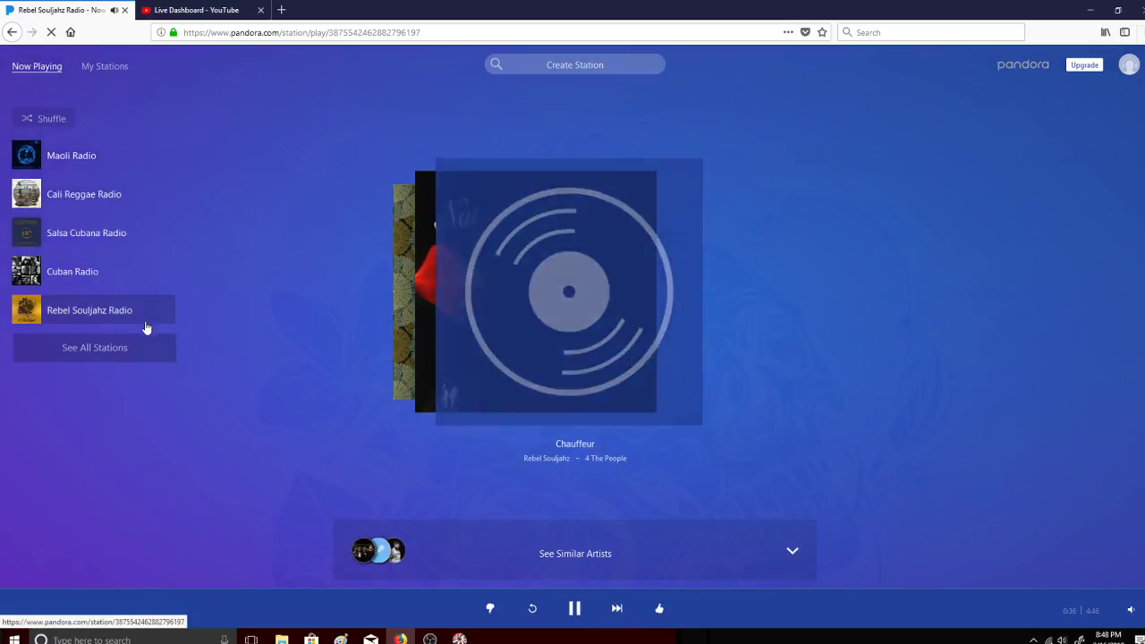
pyautogui.click(224, 11)
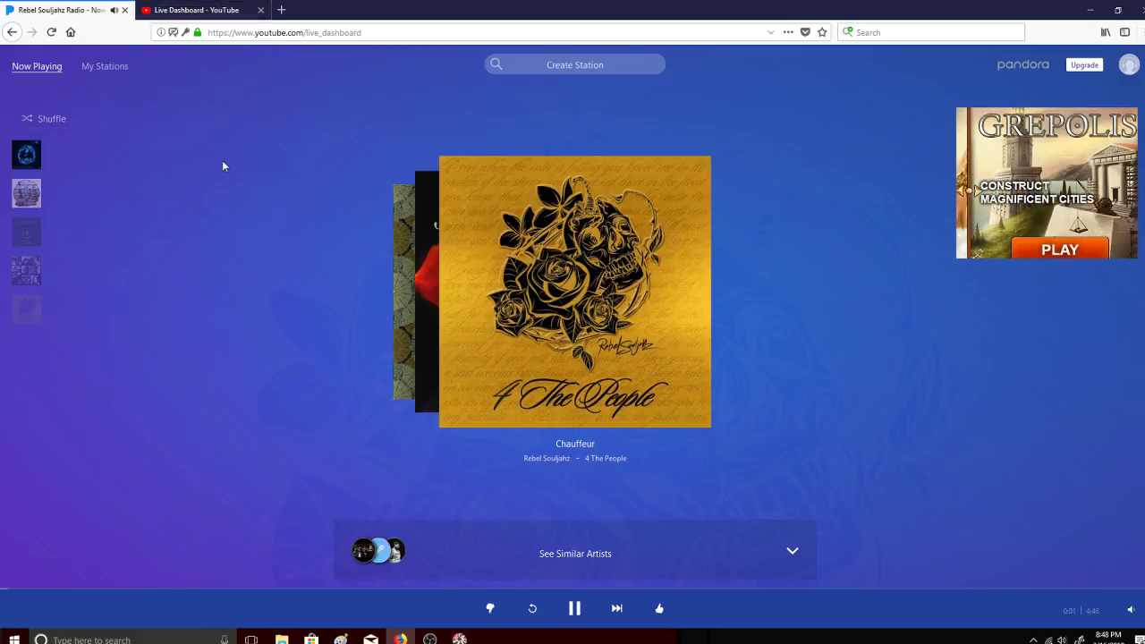
pyautogui.click(462, 637)
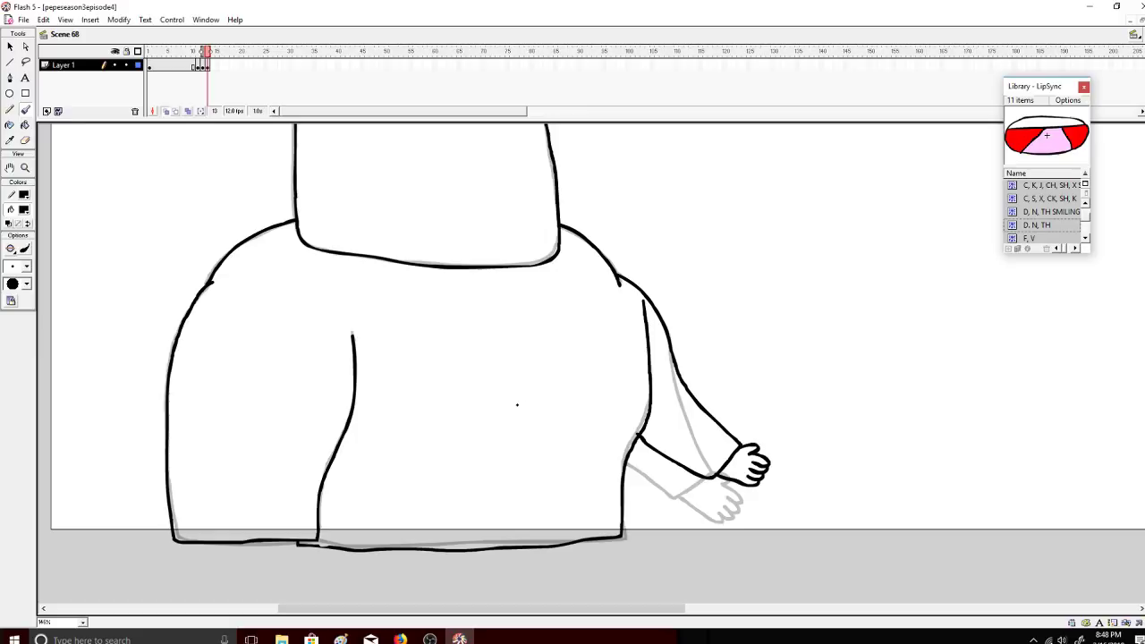
# Step: Insert a blank keyframe at frame 14 of Layer 1
pyautogui.moveTo(207, 52); pyautogui.dragTo(208, 62)
pyautogui.rightClick(214, 65)
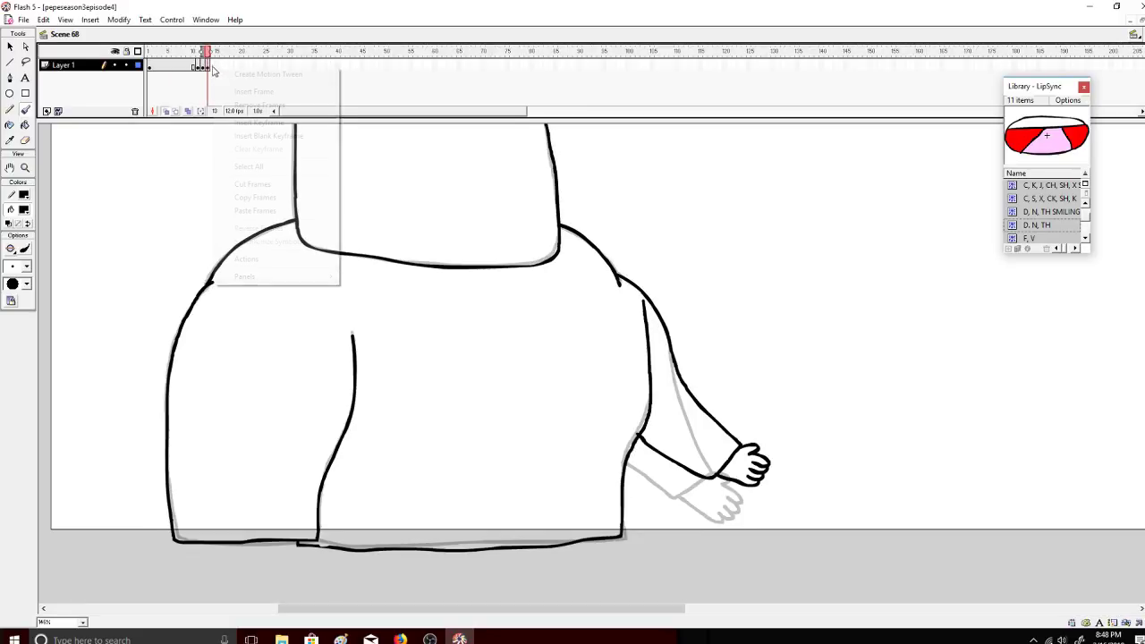
pyautogui.click(259, 135)
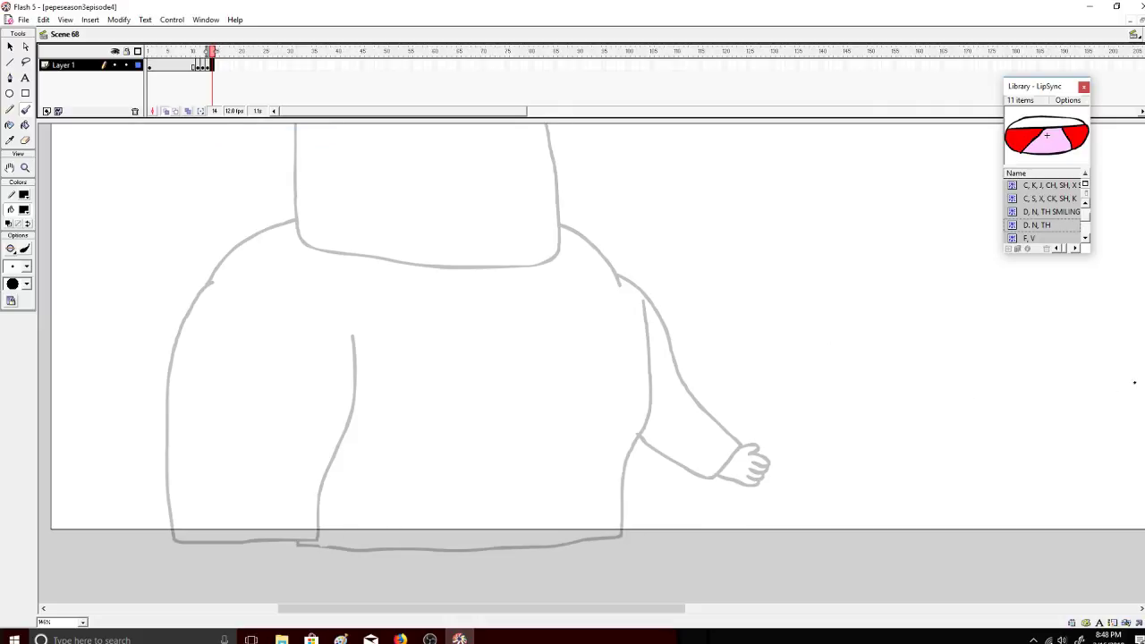
pyautogui.scroll(10, 513, 240)
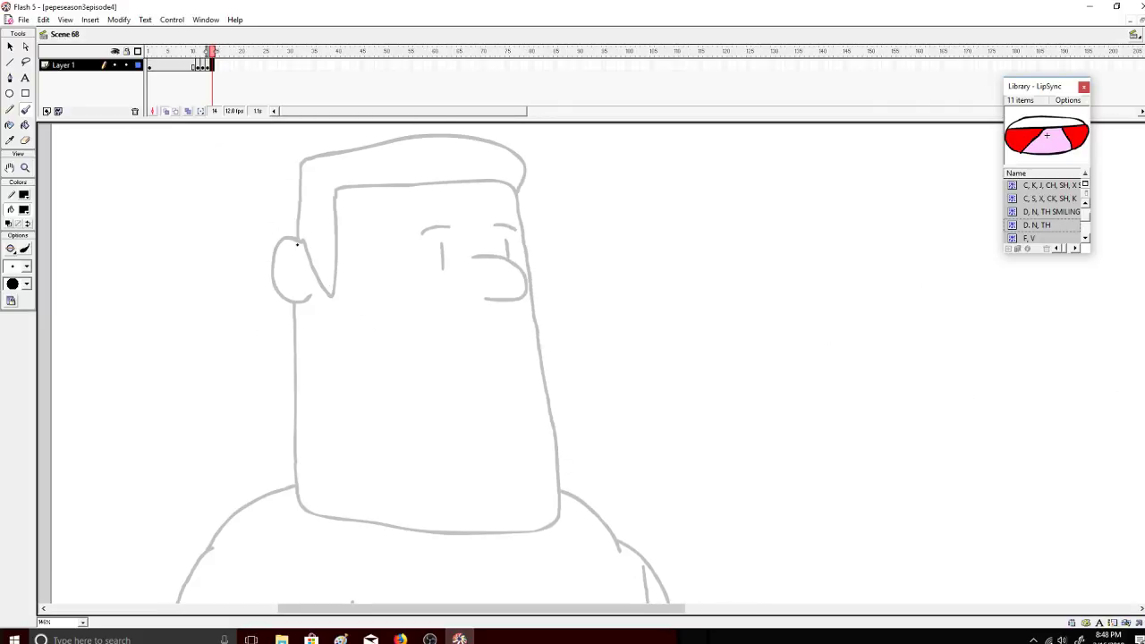
# Step: Trace the ear, the back edge of the face and the chin on frame 14, briefly switching to Firefox and back to Flash
pyautogui.moveTo(299, 242)
pyautogui.mouseDown()
pyautogui.moveTo(275, 248)
pyautogui.moveTo(269, 276)
pyautogui.moveTo(284, 303)
pyautogui.moveTo(311, 303)
pyautogui.moveTo(296, 329)
pyautogui.moveTo(297, 408)
pyautogui.mouseUp()
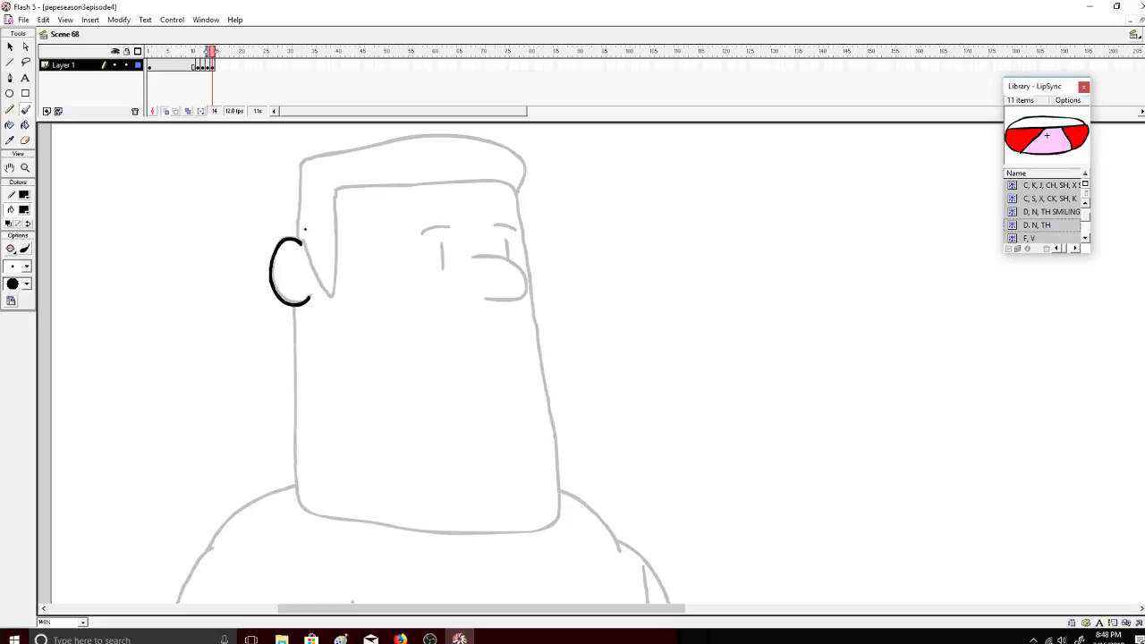
pyautogui.hotkey('ctrl', 'z')
pyautogui.moveTo(281, 240)
pyautogui.mouseDown()
pyautogui.moveTo(282, 299)
pyautogui.moveTo(308, 295)
pyautogui.moveTo(294, 323)
pyautogui.moveTo(292, 309)
pyautogui.moveTo(311, 512)
pyautogui.moveTo(520, 537)
pyautogui.moveTo(548, 530)
pyautogui.moveTo(557, 492)
pyautogui.mouseUp()
pyautogui.hotkey('ctrl', 'z')
pyautogui.hotkey('alt', 'Tab')
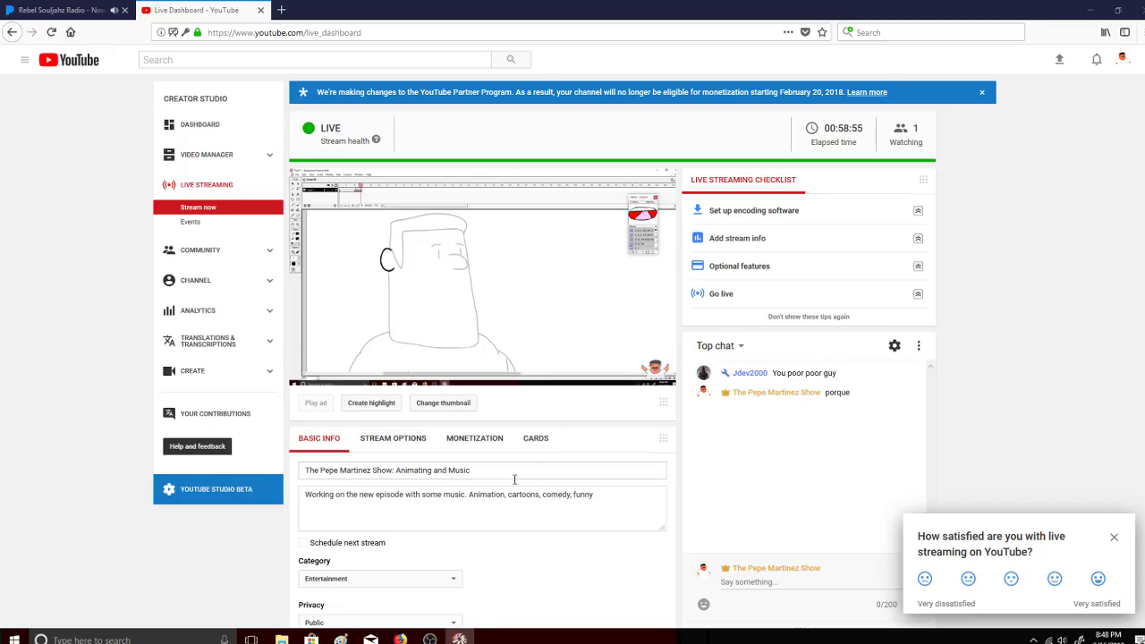
pyautogui.click(459, 639)
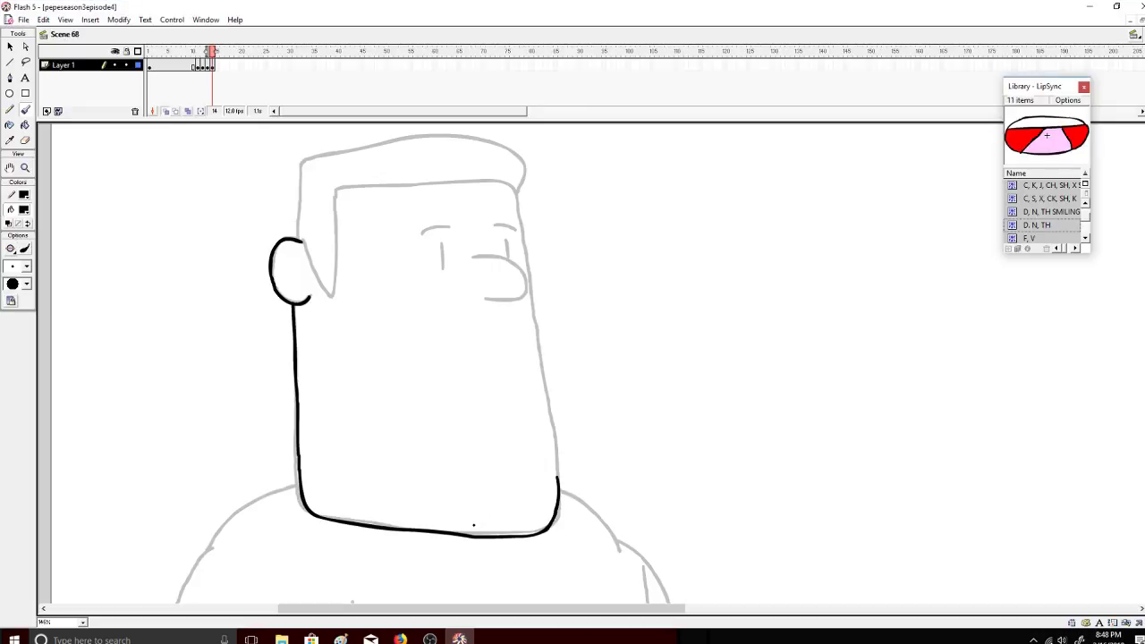
# Step: Trace the front edge of the face, the sideburn and the hairline on frame 14, redoing uneven strokes and cleaning up the forehead corner
pyautogui.moveTo(558, 474)
pyautogui.mouseDown()
pyautogui.moveTo(514, 189)
pyautogui.moveTo(403, 178)
pyautogui.mouseUp()
pyautogui.hotkey('ctrl', 'z')
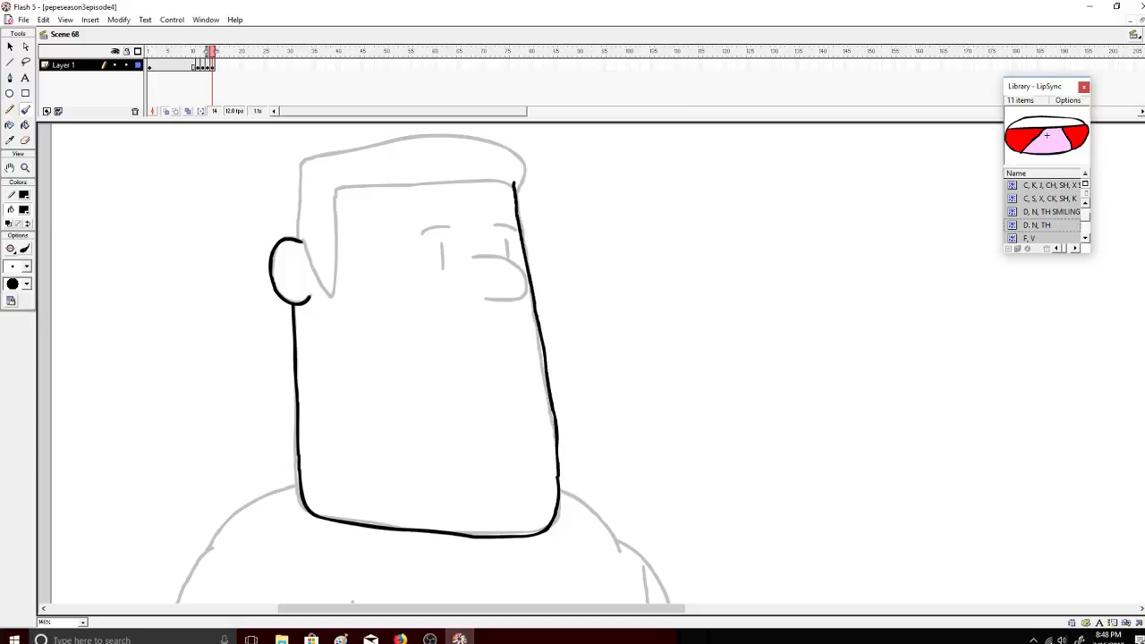
pyautogui.moveTo(515, 184); pyautogui.dragTo(353, 182)
pyautogui.hotkey('ctrl', 'z')
pyautogui.moveTo(337, 193)
pyautogui.mouseDown()
pyautogui.moveTo(336, 285)
pyautogui.moveTo(301, 239)
pyautogui.mouseUp()
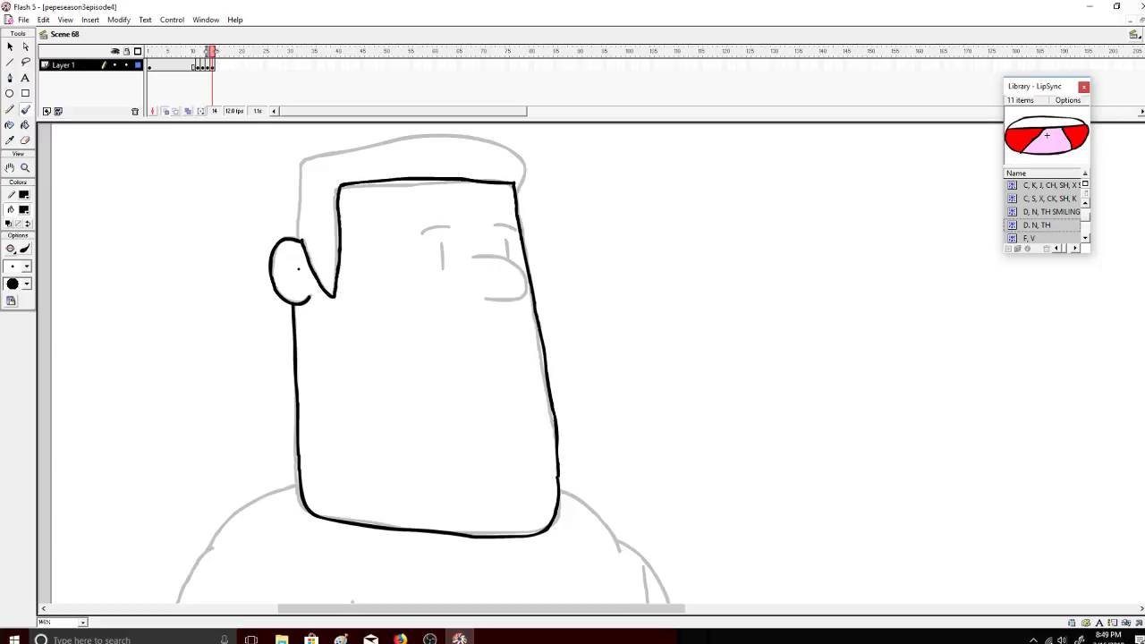
pyautogui.hotkey('ctrl', 'z')
pyautogui.hotkey('ctrl', 'z')
pyautogui.hotkey('ctrl', 'z')
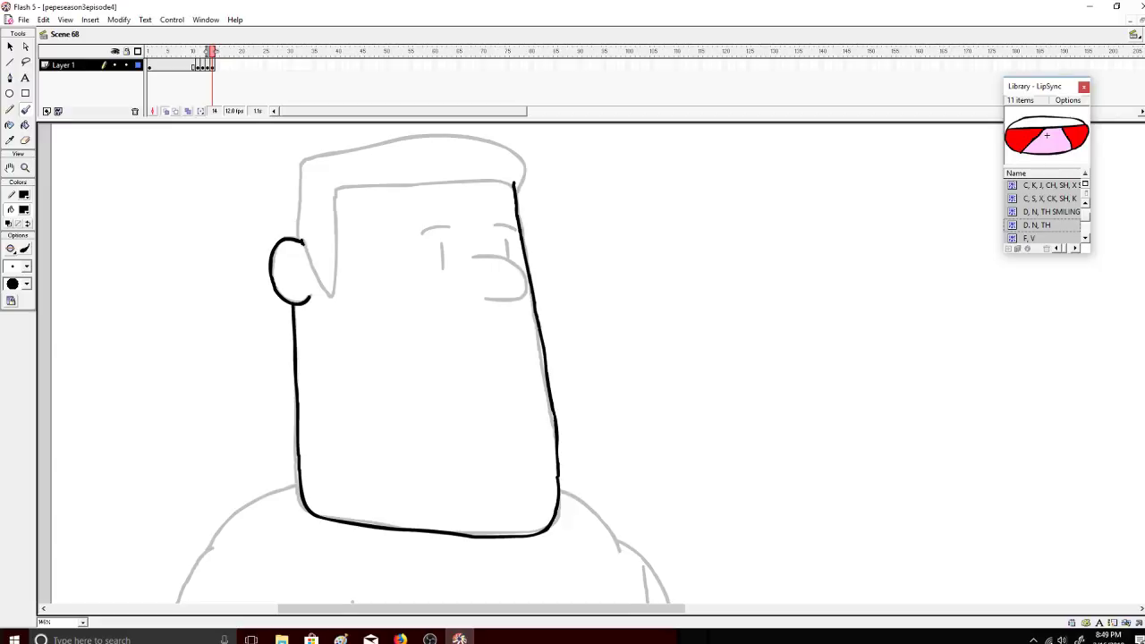
pyautogui.moveTo(302, 243)
pyautogui.mouseDown()
pyautogui.moveTo(314, 272)
pyautogui.moveTo(334, 261)
pyautogui.moveTo(337, 191)
pyautogui.moveTo(515, 183)
pyautogui.mouseUp()
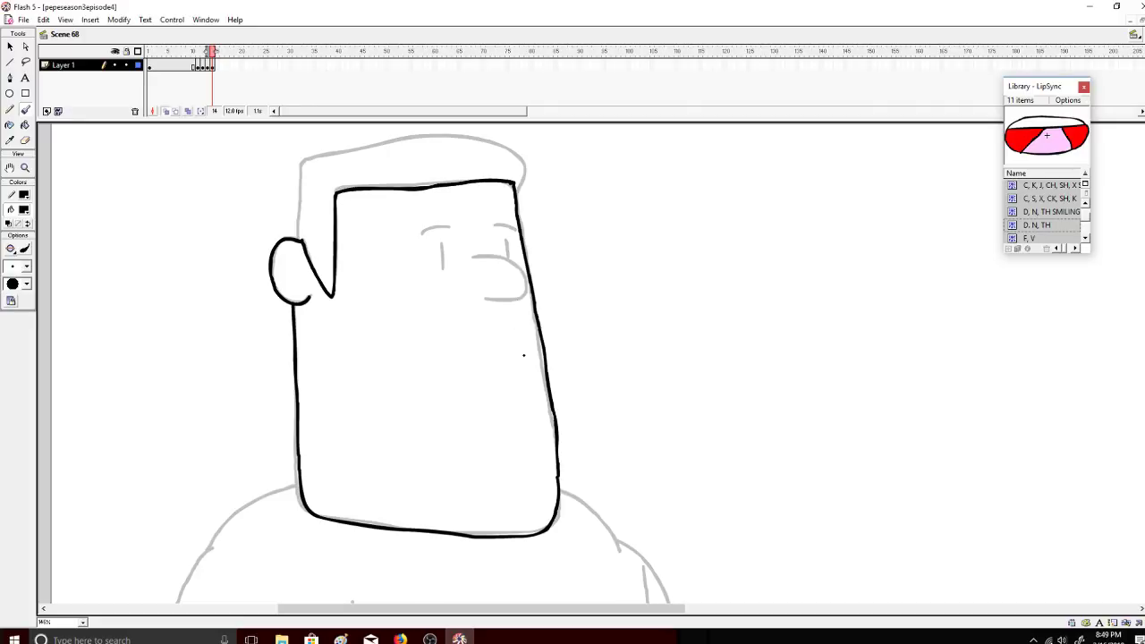
pyautogui.click(512, 183)
pyautogui.click(507, 176)
# Step: Trace the flat-top hair outline from above the ear over to the forehead on frame 14 with the Brush, redoing unsatisfactory strokes
pyautogui.press('k')
pyautogui.press('b')
pyautogui.moveTo(296, 239)
pyautogui.mouseDown()
pyautogui.moveTo(298, 186)
pyautogui.moveTo(320, 154)
pyautogui.moveTo(367, 149)
pyautogui.mouseUp()
pyautogui.hotkey('ctrl', 'z')
pyautogui.hotkey('ctrl', 'z')
pyautogui.moveTo(299, 240)
pyautogui.mouseDown()
pyautogui.moveTo(301, 168)
pyautogui.moveTo(322, 154)
pyautogui.moveTo(426, 140)
pyautogui.moveTo(497, 146)
pyautogui.mouseUp()
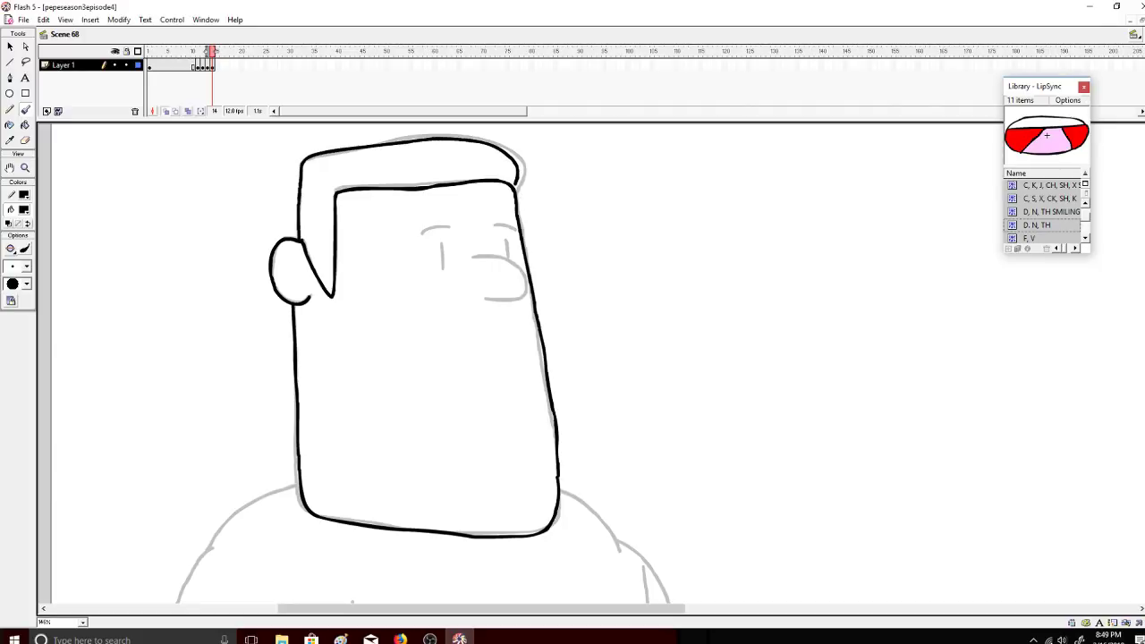
pyautogui.moveTo(524, 170)
pyautogui.mouseDown()
pyautogui.moveTo(551, 150)
pyautogui.moveTo(523, 162)
pyautogui.moveTo(519, 184)
pyautogui.moveTo(503, 152)
pyautogui.moveTo(518, 159)
pyautogui.moveTo(383, 141)
pyautogui.mouseUp()
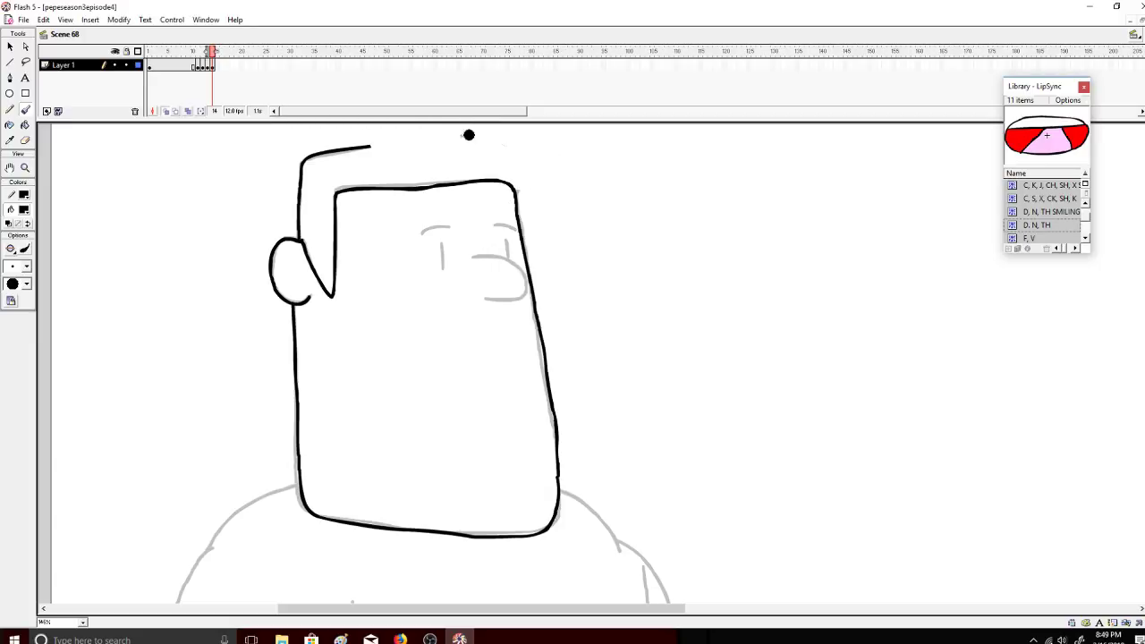
pyautogui.hotkey('ctrl', 'z')
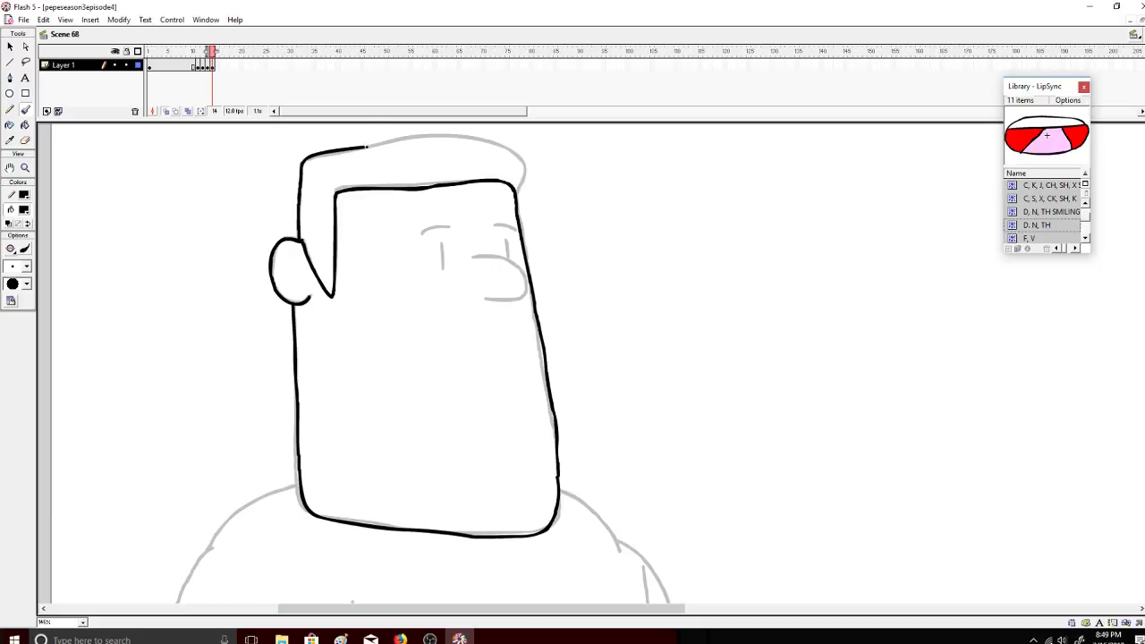
pyautogui.moveTo(372, 145); pyautogui.dragTo(505, 149)
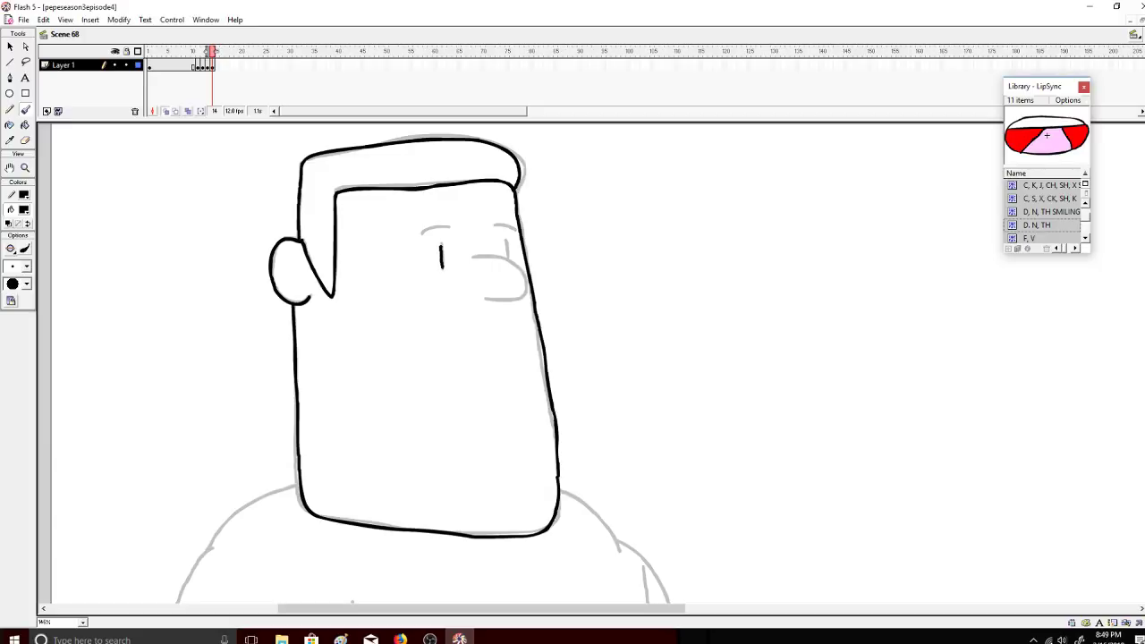
# Step: Trace the eyes, eyebrows and rounded nose on frame 14
pyautogui.hotkey('ctrl', 'z')
pyautogui.moveTo(444, 245)
pyautogui.mouseDown()
pyautogui.moveTo(453, 230)
pyautogui.moveTo(507, 258)
pyautogui.mouseUp()
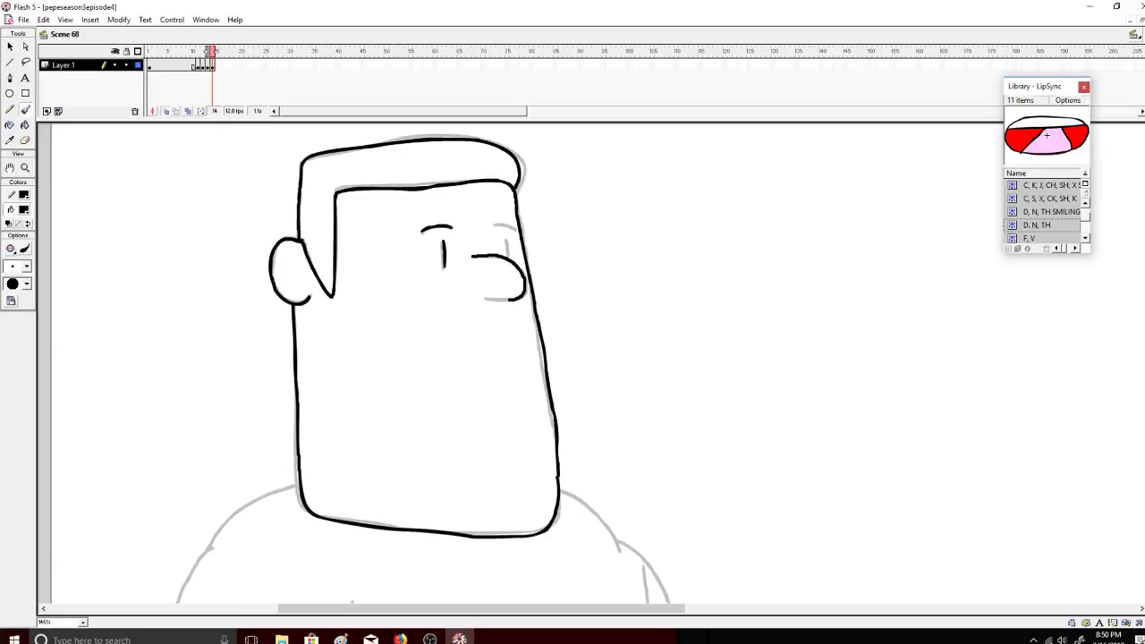
pyautogui.hotkey('ctrl', 'z')
pyautogui.moveTo(479, 256)
pyautogui.mouseDown()
pyautogui.moveTo(512, 261)
pyautogui.moveTo(517, 293)
pyautogui.moveTo(481, 295)
pyautogui.mouseUp()
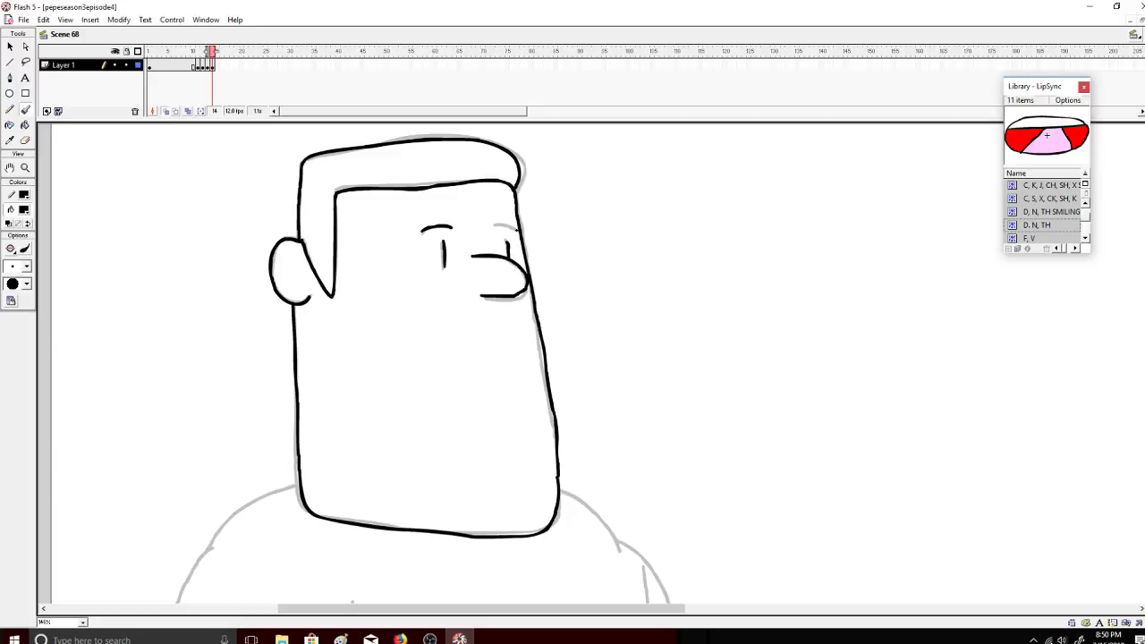
pyautogui.moveTo(498, 229); pyautogui.dragTo(517, 231)
pyautogui.moveTo(486, 286)
pyautogui.mouseDown()
pyautogui.moveTo(493, 294)
pyautogui.moveTo(474, 299)
pyautogui.moveTo(525, 288)
pyautogui.mouseUp()
pyautogui.moveTo(487, 299); pyautogui.dragTo(483, 296)
# Step: Trace the left shoulder and arm, the torso's lower edge and its right side on frame 14
pyautogui.scroll(-5, 1121, 370)
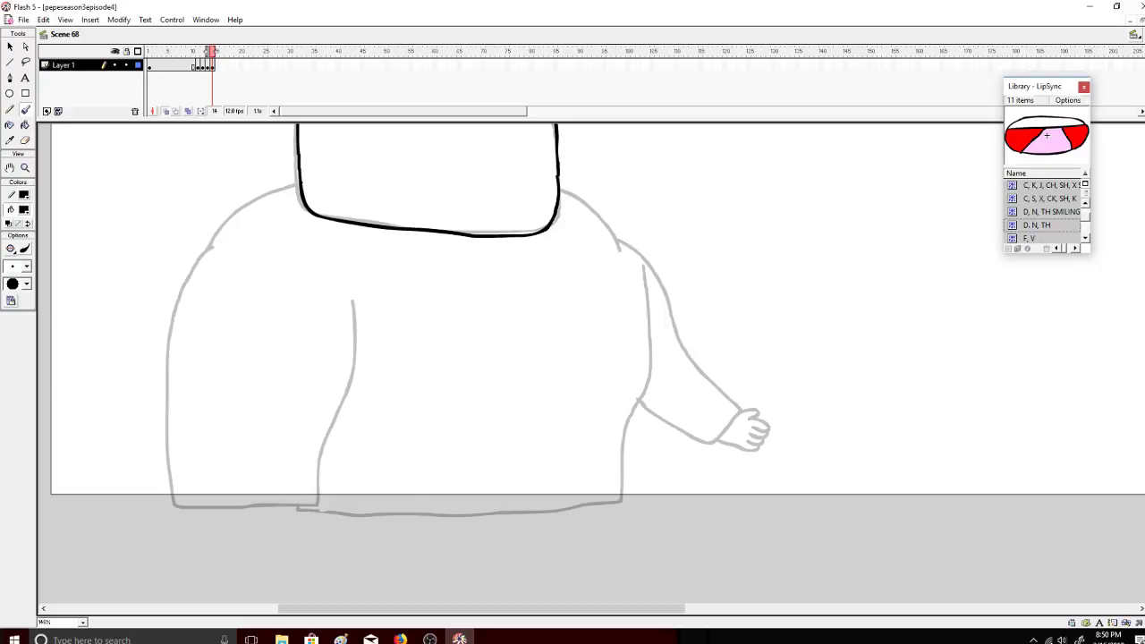
pyautogui.moveTo(300, 184)
pyautogui.mouseDown()
pyautogui.moveTo(241, 208)
pyautogui.moveTo(185, 273)
pyautogui.moveTo(163, 361)
pyautogui.moveTo(163, 457)
pyautogui.moveTo(177, 507)
pyautogui.moveTo(318, 501)
pyautogui.moveTo(350, 382)
pyautogui.moveTo(354, 300)
pyautogui.mouseUp()
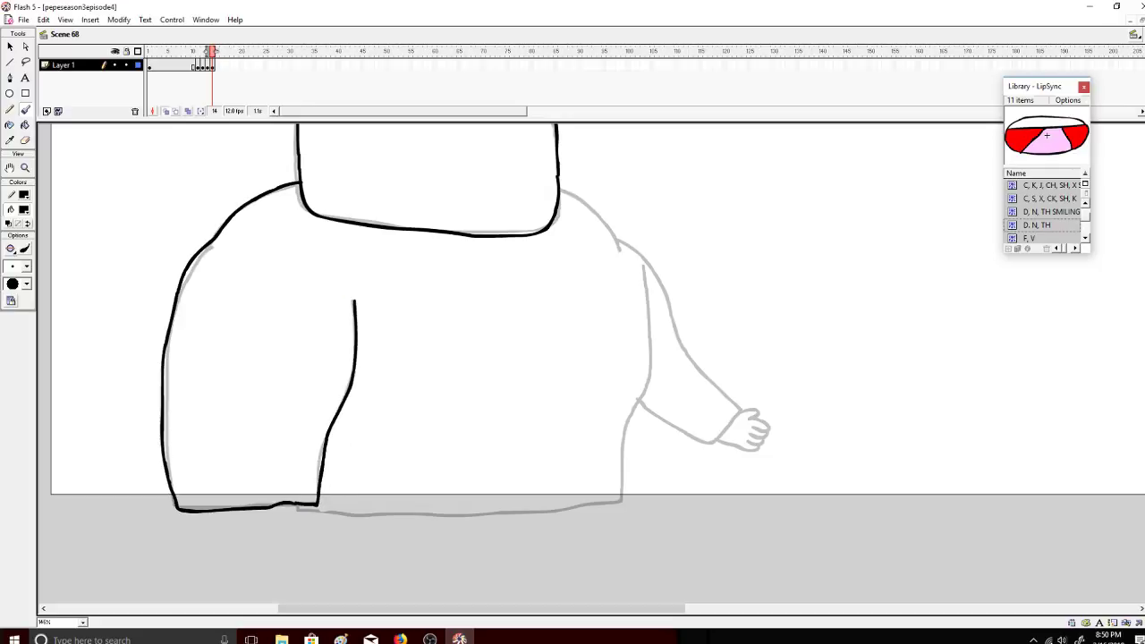
pyautogui.moveTo(314, 507)
pyautogui.mouseDown()
pyautogui.moveTo(581, 511)
pyautogui.moveTo(619, 486)
pyautogui.moveTo(624, 424)
pyautogui.moveTo(654, 362)
pyautogui.moveTo(651, 264)
pyautogui.mouseUp()
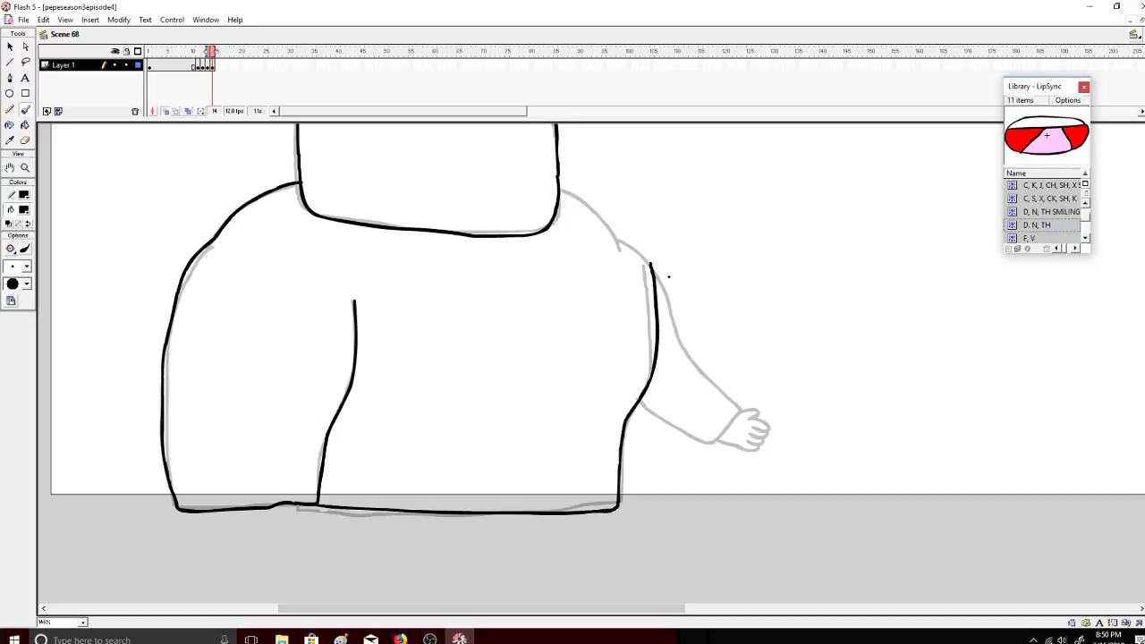
pyautogui.moveTo(674, 335)
pyautogui.mouseDown()
pyautogui.moveTo(656, 295)
pyautogui.moveTo(671, 251)
pyautogui.moveTo(651, 286)
pyautogui.moveTo(672, 368)
pyautogui.mouseUp()
pyautogui.moveTo(647, 387); pyautogui.dragTo(651, 291)
pyautogui.hotkey('ctrl', 'z')
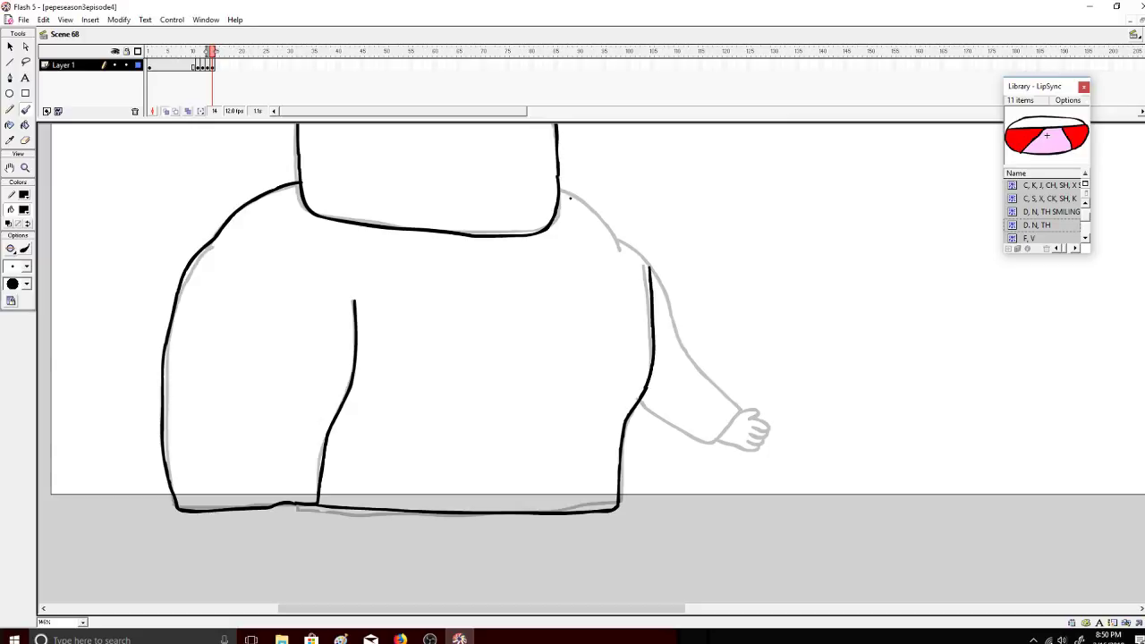
# Step: Draw the right shoulder and the sleeve raised farther outward on frame 14, trimming the torso line beneath the shoulder
pyautogui.moveTo(560, 186)
pyautogui.mouseDown()
pyautogui.moveTo(597, 213)
pyautogui.moveTo(587, 207)
pyautogui.moveTo(617, 249)
pyautogui.moveTo(644, 258)
pyautogui.moveTo(669, 327)
pyautogui.moveTo(746, 369)
pyautogui.moveTo(742, 405)
pyautogui.moveTo(682, 417)
pyautogui.moveTo(633, 404)
pyautogui.mouseUp()
pyautogui.hotkey('ctrl', 'z')
pyautogui.hotkey('ctrl', 'z')
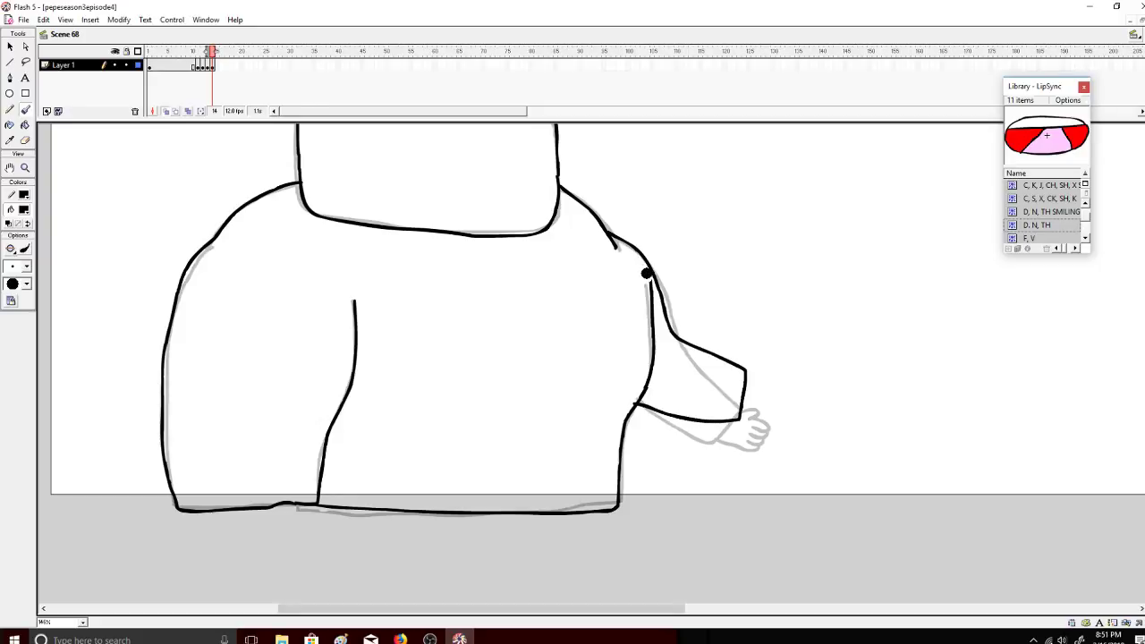
pyautogui.moveTo(646, 279); pyautogui.dragTo(644, 294)
# Step: Draw the fingered hand at the end of the raised sleeve on frame 14, briefly checking the YouTube live dashboard in Firefox
pyautogui.moveTo(746, 368)
pyautogui.mouseDown()
pyautogui.moveTo(756, 363)
pyautogui.moveTo(766, 381)
pyautogui.mouseUp()
pyautogui.hotkey('ctrl', 'z')
pyautogui.hotkey('ctrl', 'z')
pyautogui.hotkey('ctrl', 'z')
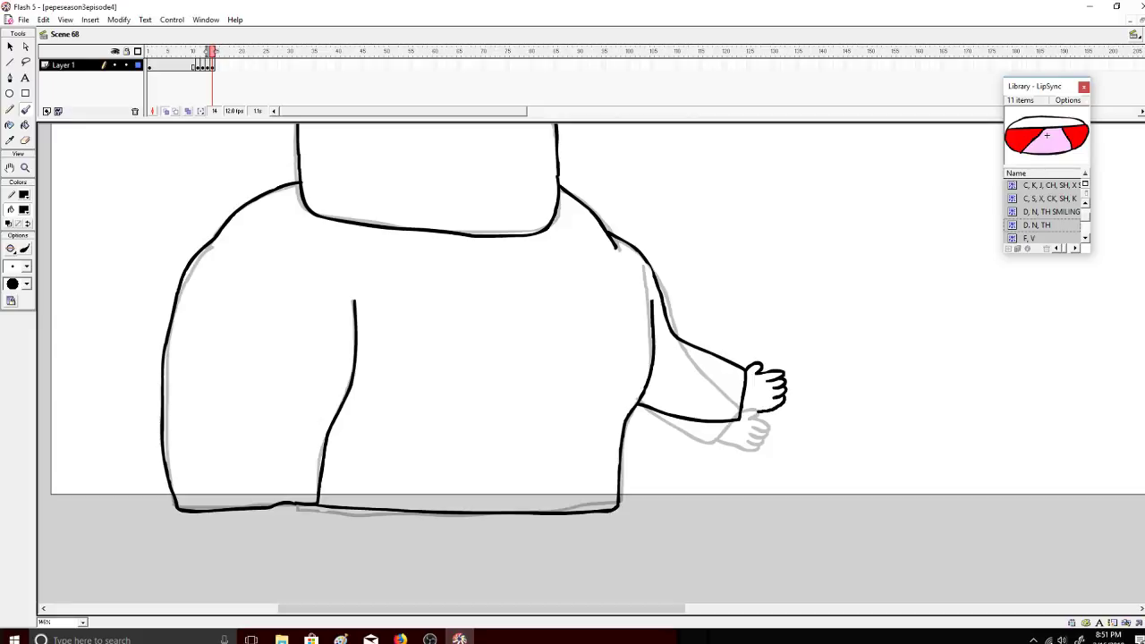
pyautogui.click(399, 640)
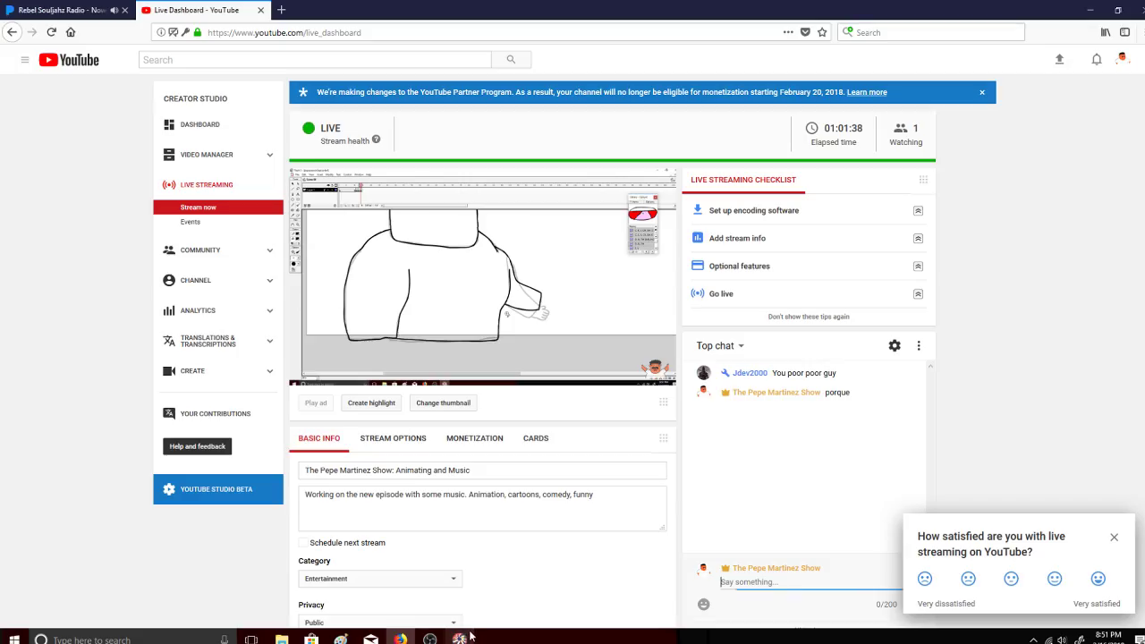
pyautogui.click(456, 638)
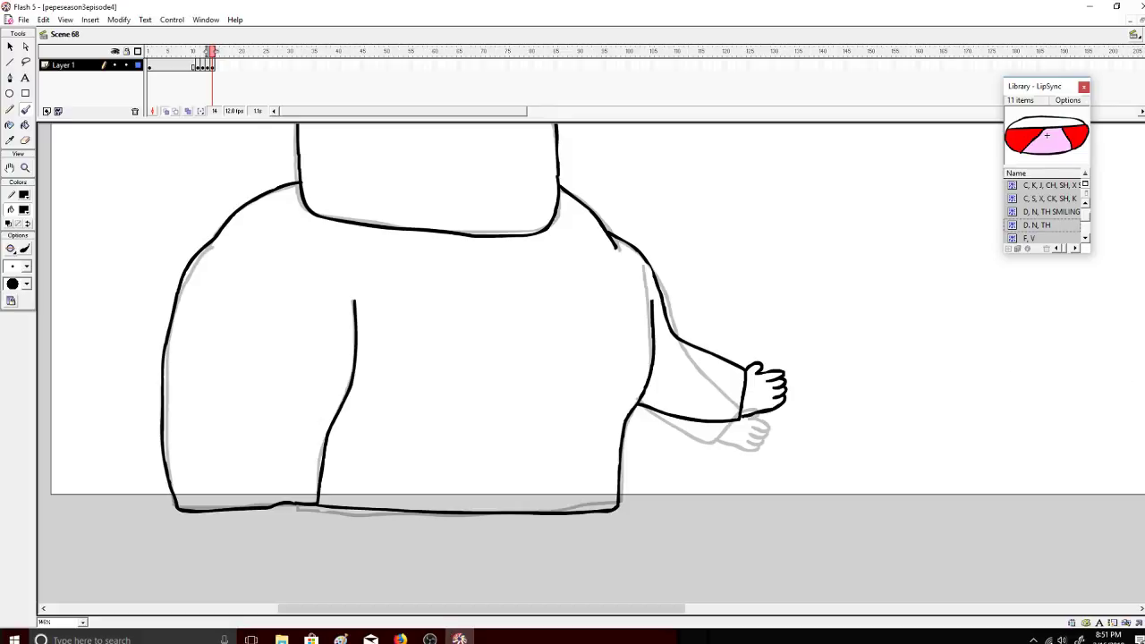
# Step: Play the Scene 68 animation repeatedly from frame 1 to review the arm swing with the whole character in view
pyautogui.scroll(6, 590, 365)
pyautogui.scroll(-3, 591, 365)
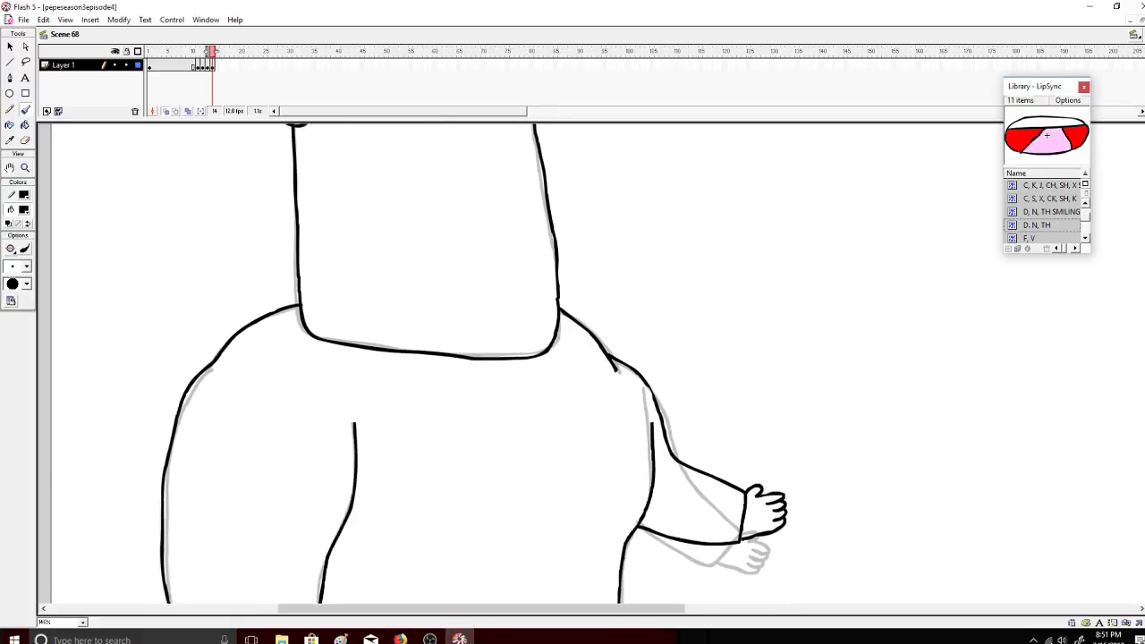
pyautogui.scroll(1, 983, 349)
pyautogui.click(25, 167)
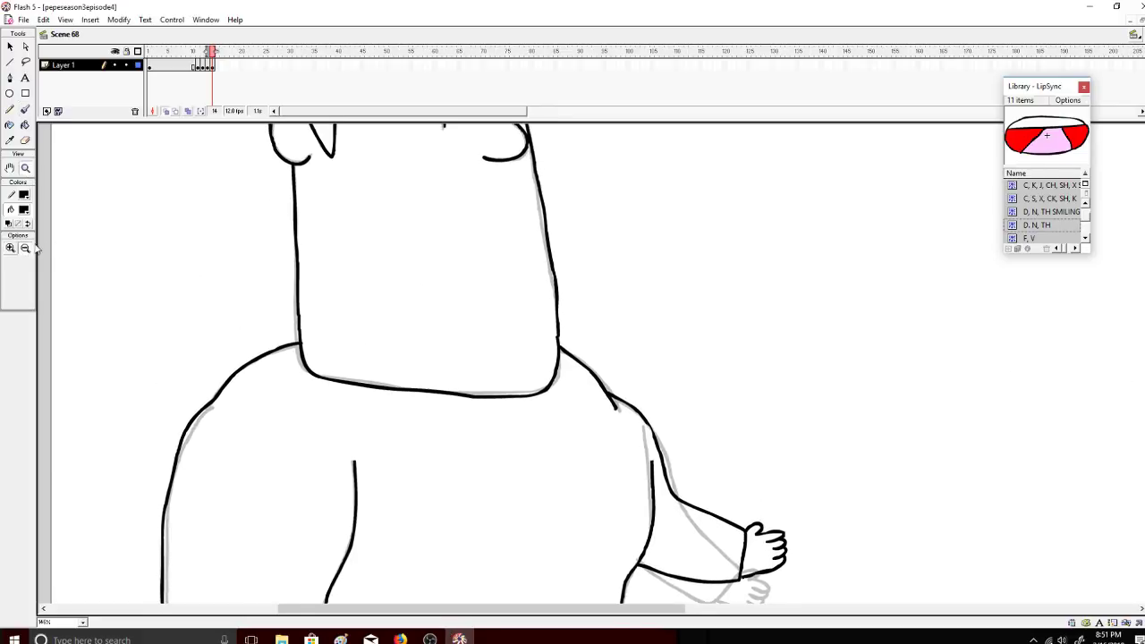
pyautogui.keyDown('alt'); pyautogui.click(739, 391); pyautogui.keyUp('alt')
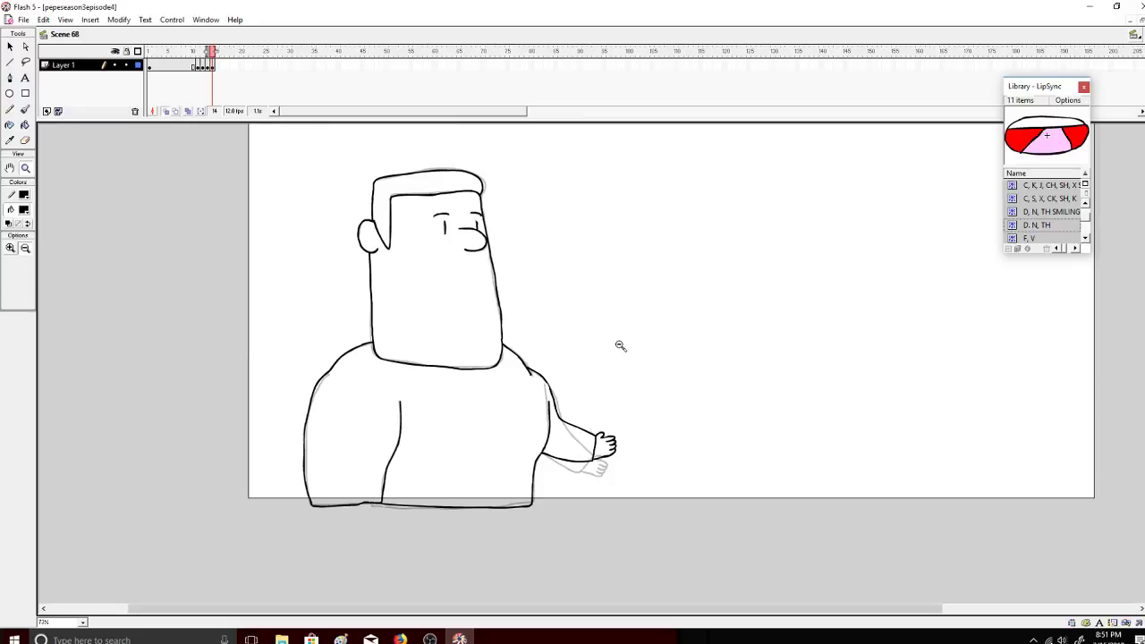
pyautogui.moveTo(212, 50); pyautogui.dragTo(149, 51)
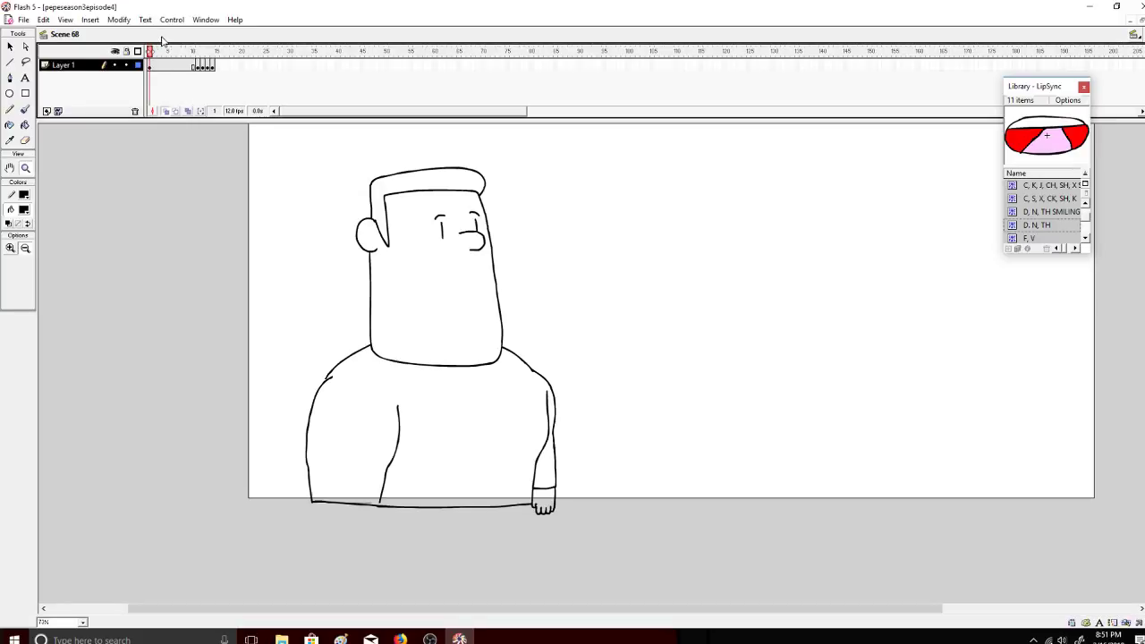
pyautogui.click(172, 19)
pyautogui.click(174, 36)
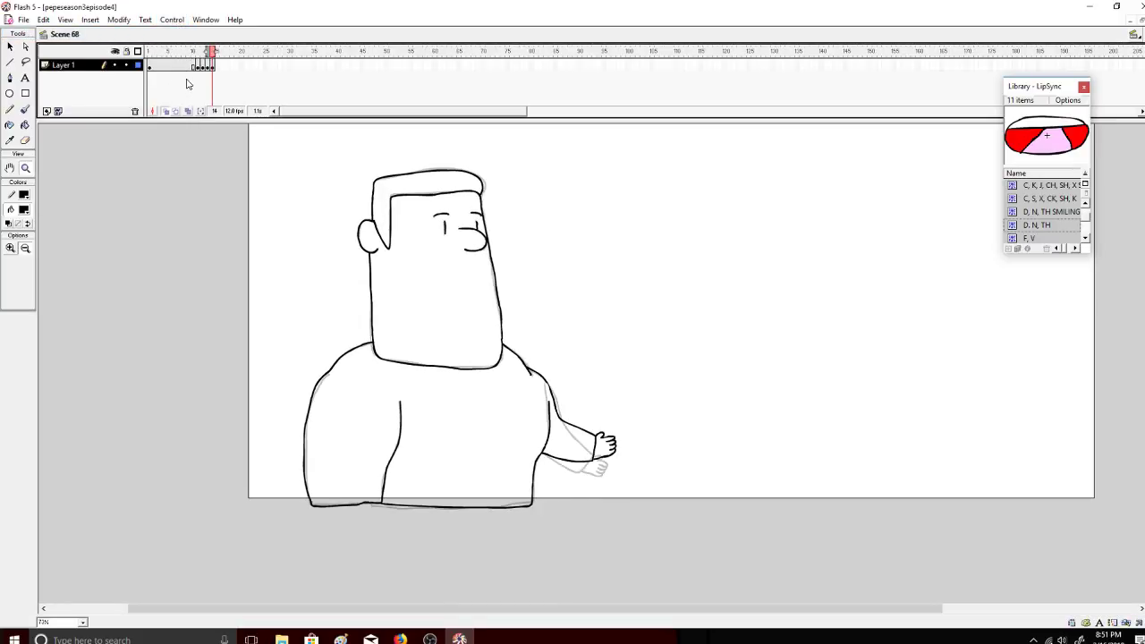
pyautogui.moveTo(239, 53); pyautogui.dragTo(149, 51)
pyautogui.click(173, 20)
pyautogui.click(175, 32)
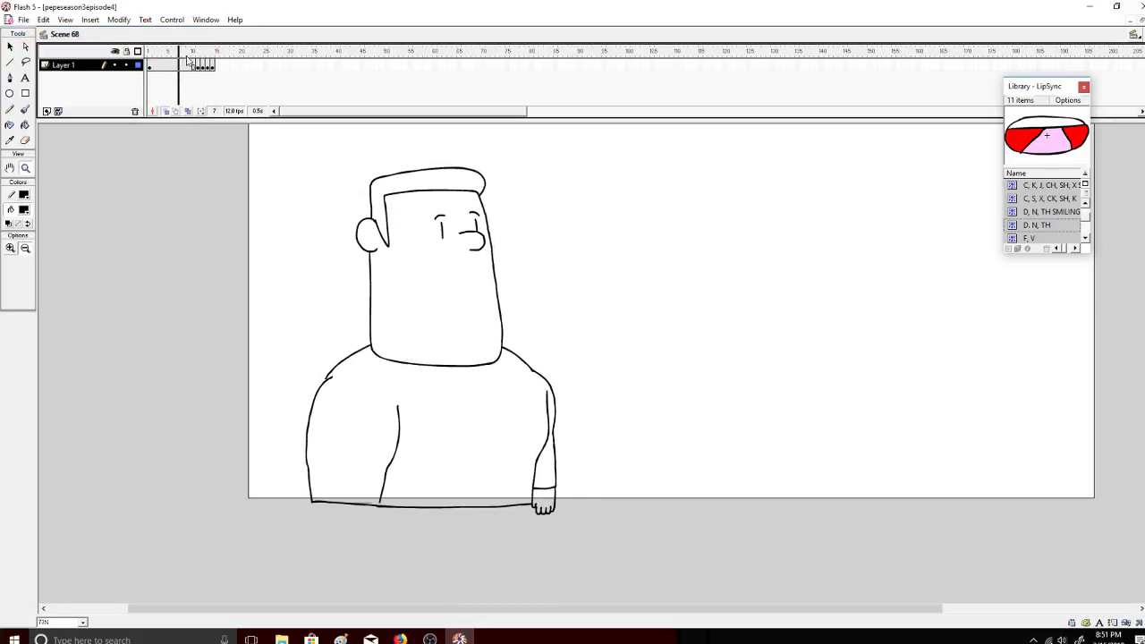
pyautogui.moveTo(212, 52); pyautogui.dragTo(150, 53)
pyautogui.click(172, 19)
pyautogui.click(176, 32)
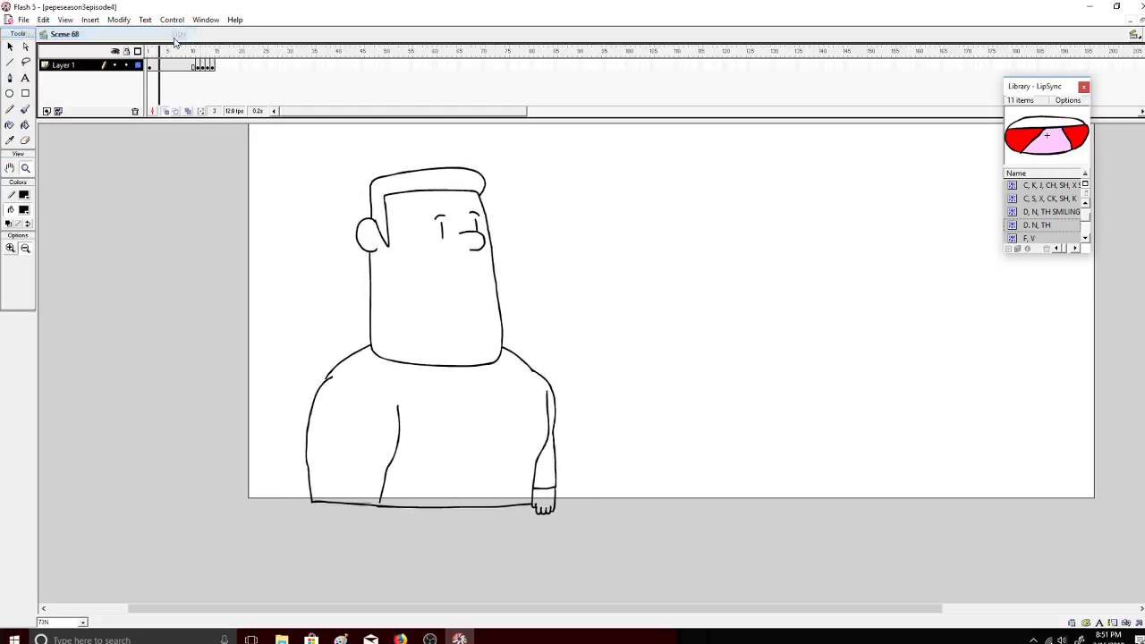
# Step: Remove frame 14 from Layer 1 and select frame 13
pyautogui.rightClick(213, 55)
pyautogui.click(238, 100)
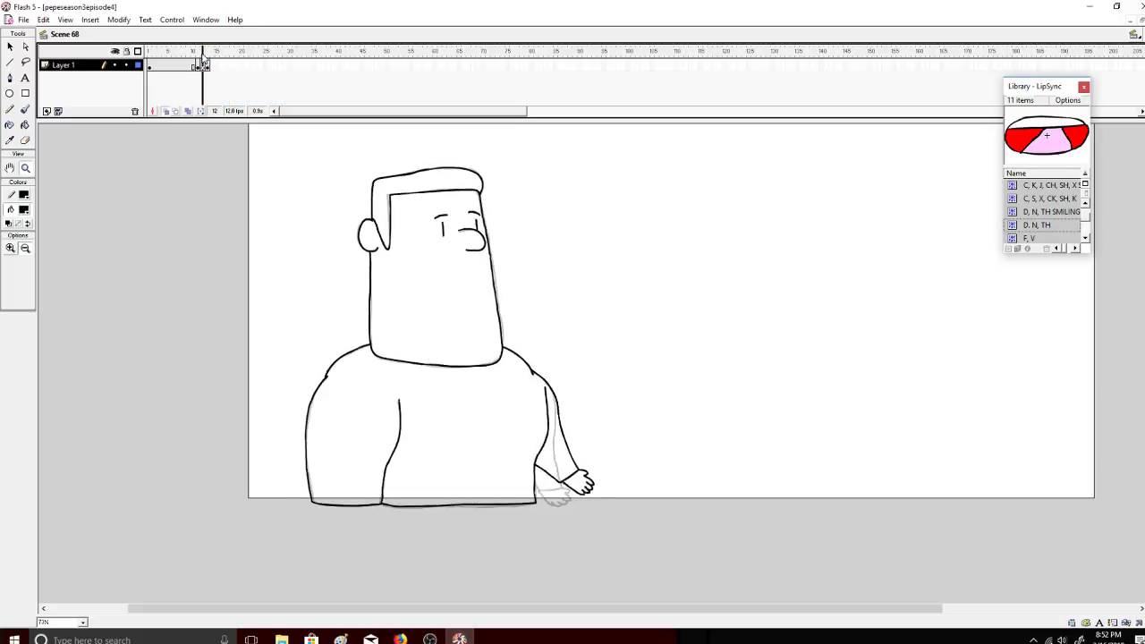
pyautogui.click(208, 61)
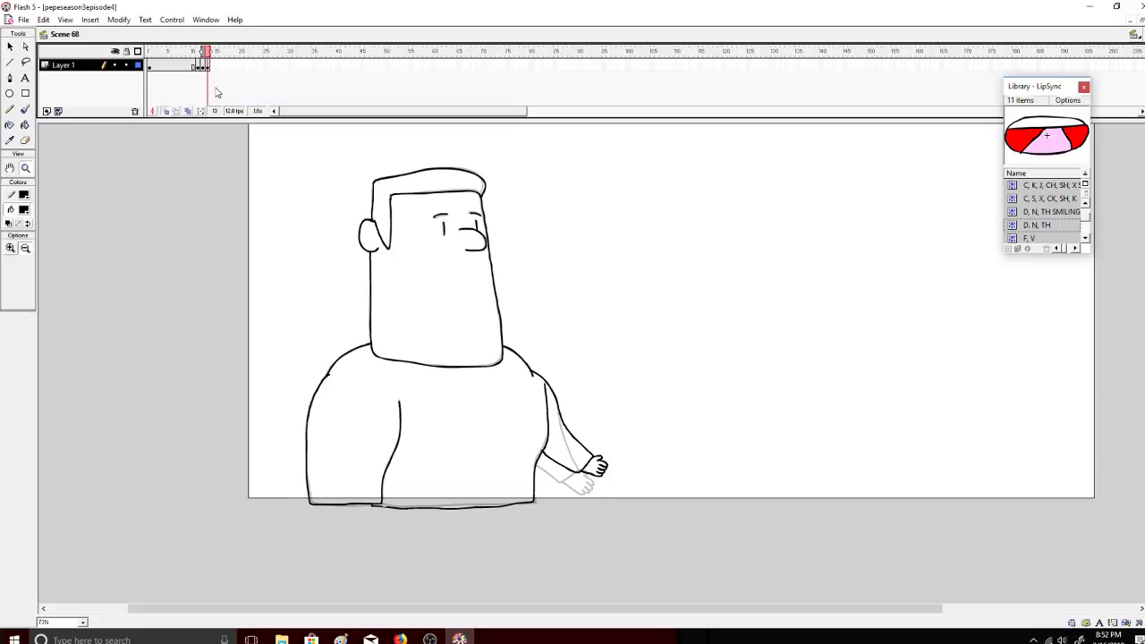
# Step: Extend the raised-arm pose on Layer 1 to frame 17
pyautogui.rightClick(226, 66)
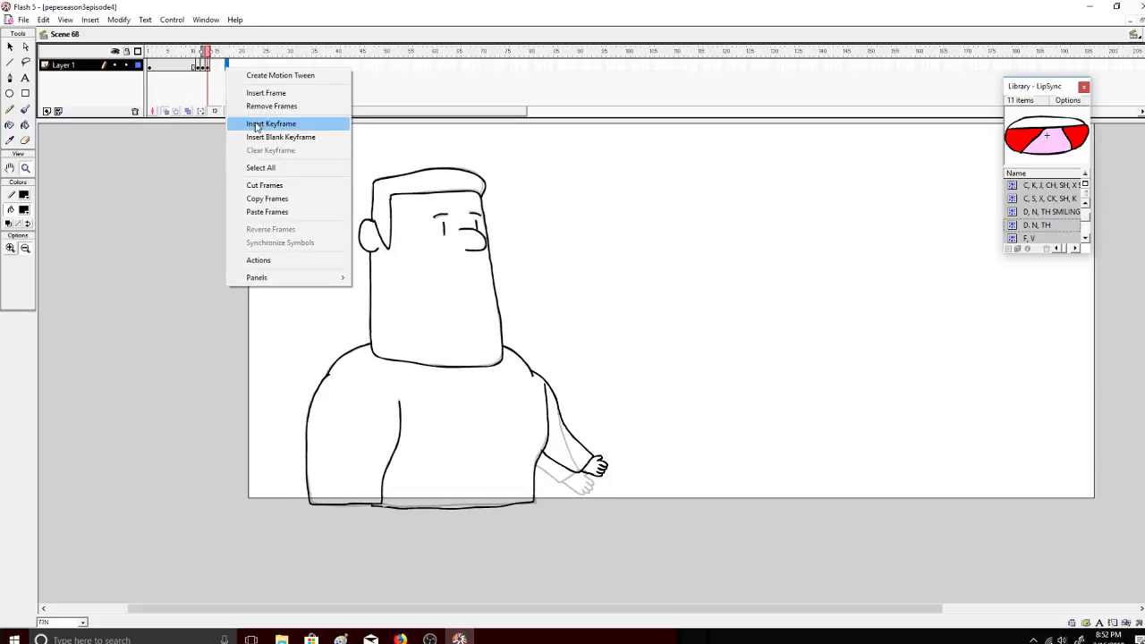
pyautogui.click(268, 121)
pyautogui.rightClick(225, 65)
pyautogui.click(244, 93)
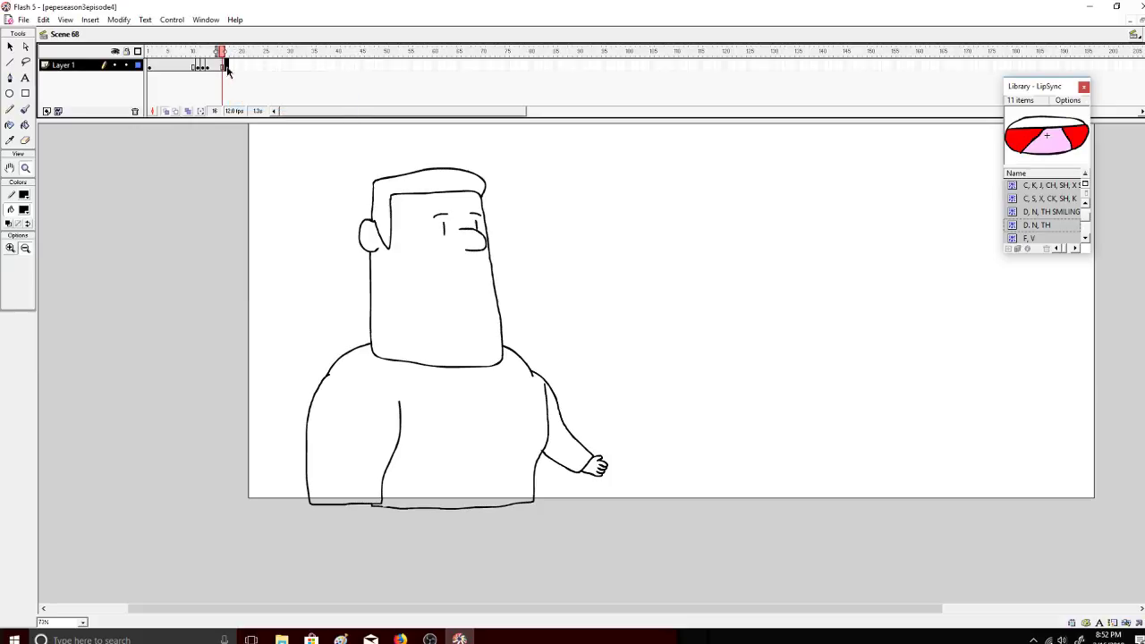
# Step: Set the Paint Bucket's gap closing and fill the character's hair black in all four poses on Layer 1
pyautogui.moveTo(225, 53)
pyautogui.mouseDown()
pyautogui.moveTo(202, 61)
pyautogui.moveTo(236, 64)
pyautogui.moveTo(183, 63)
pyautogui.mouseUp()
pyautogui.click(25, 126)
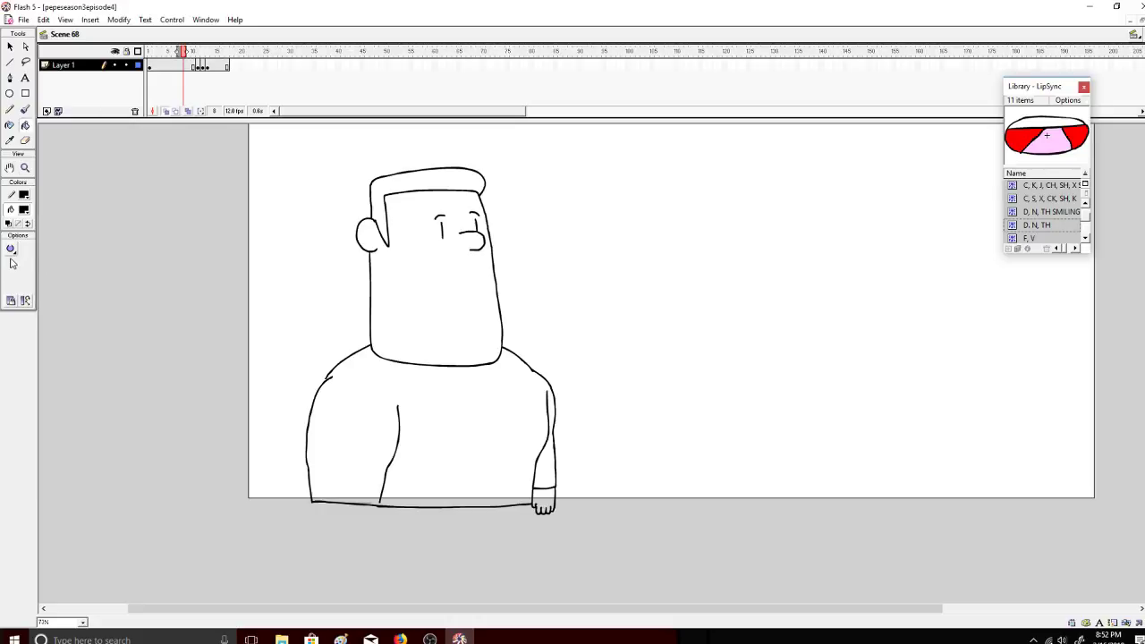
pyautogui.click(10, 250)
pyautogui.click(46, 278)
pyautogui.click(423, 182)
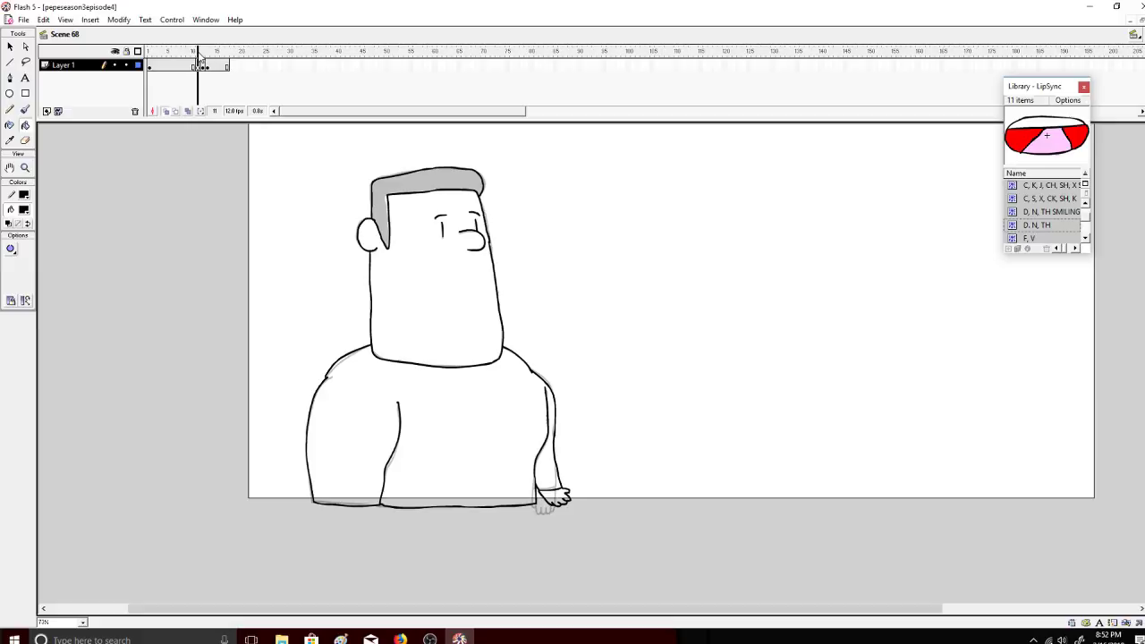
pyautogui.click(397, 179)
pyautogui.click(203, 54)
pyautogui.click(408, 177)
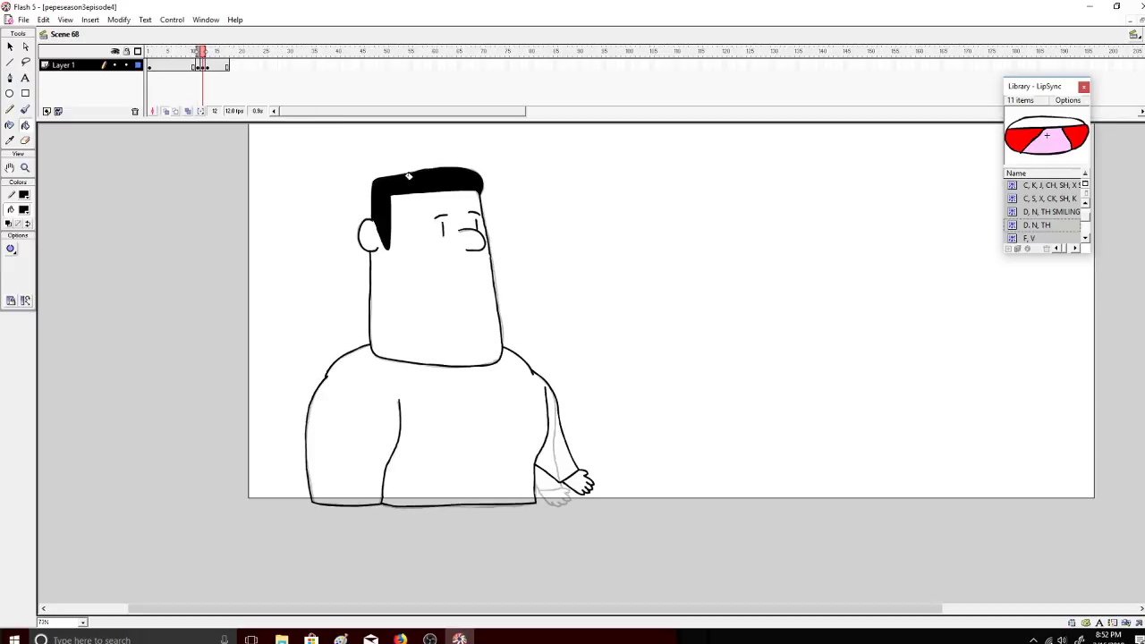
pyautogui.click(212, 51)
pyautogui.click(404, 179)
pyautogui.press('Return')
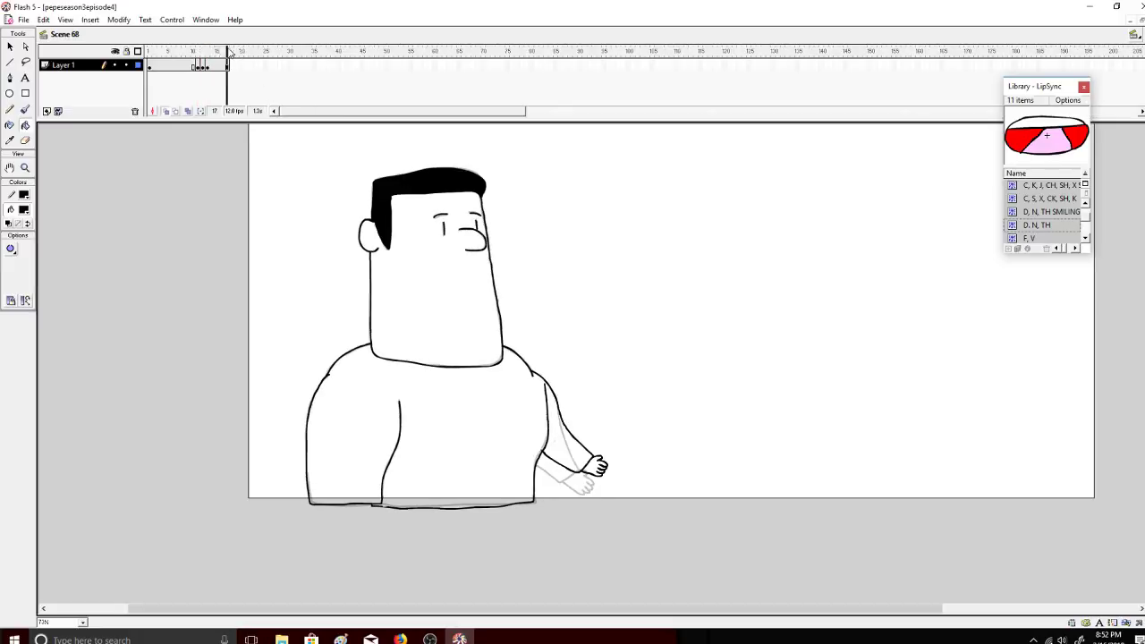
# Step: Fill the character's face, ear and hand with brown in the poses at frames 1 and 11
pyautogui.click(27, 214)
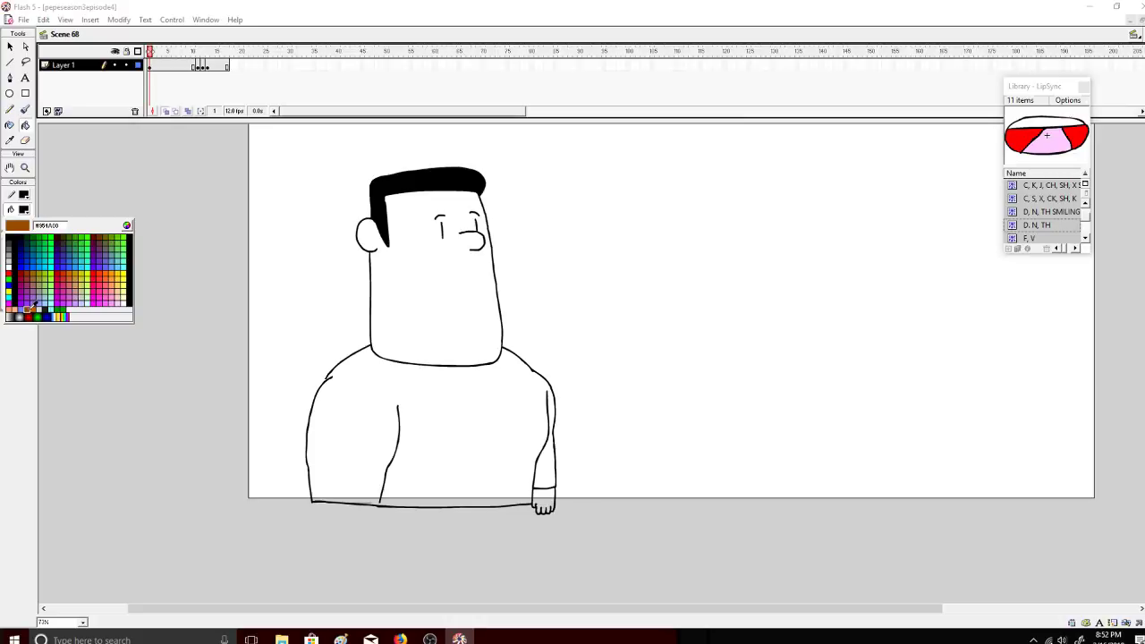
pyautogui.click(34, 306)
pyautogui.click(432, 309)
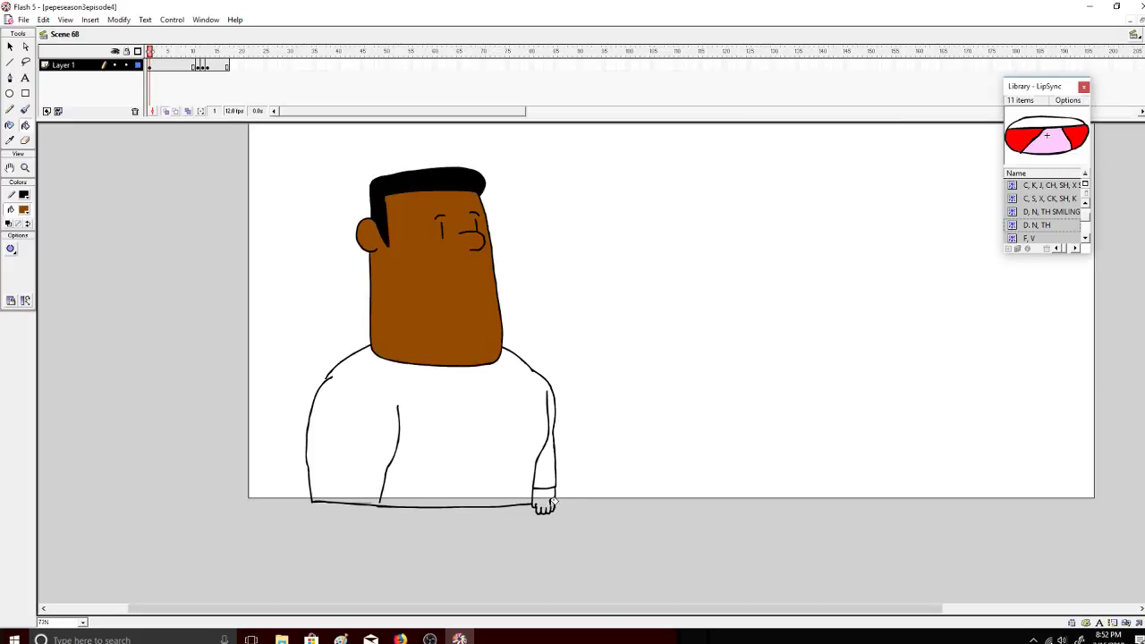
pyautogui.click(197, 51)
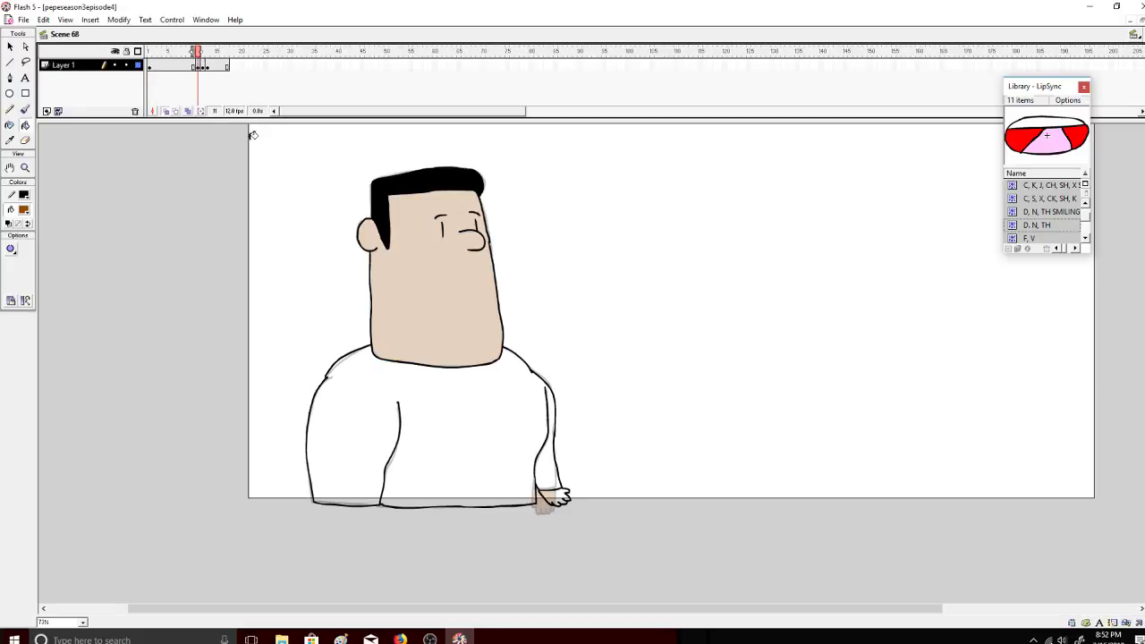
pyautogui.click(433, 295)
pyautogui.click(555, 497)
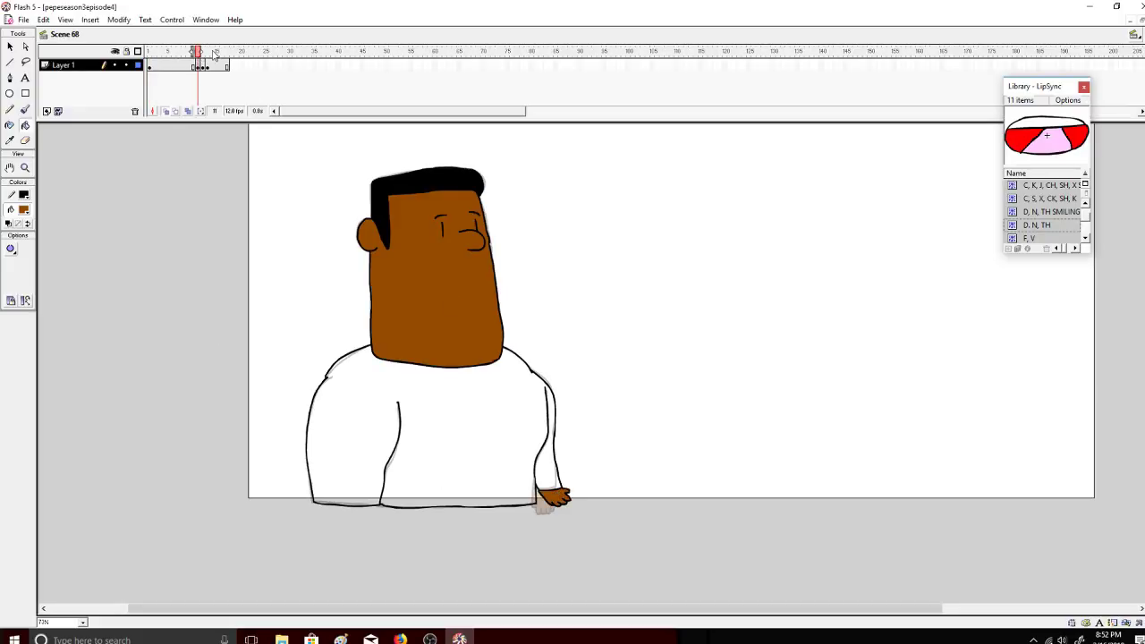
# Step: Fill the face, ear and hand with the same brown in the poses at frames 12 and 13
pyautogui.click(202, 51)
pyautogui.click(438, 295)
pyautogui.click(578, 481)
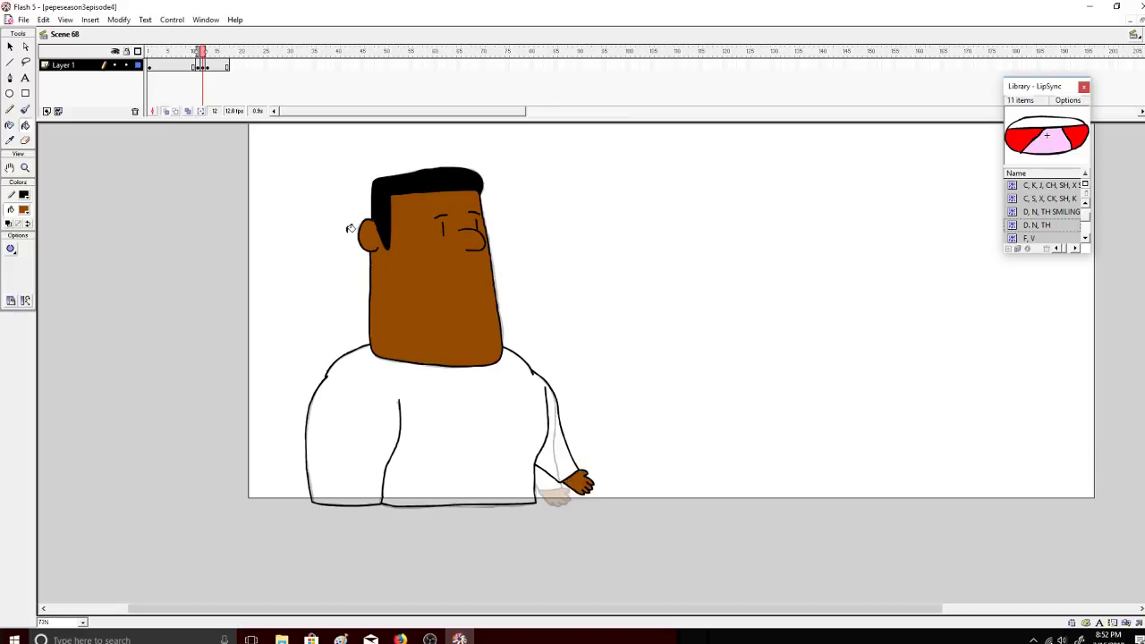
pyautogui.click(206, 51)
pyautogui.click(484, 319)
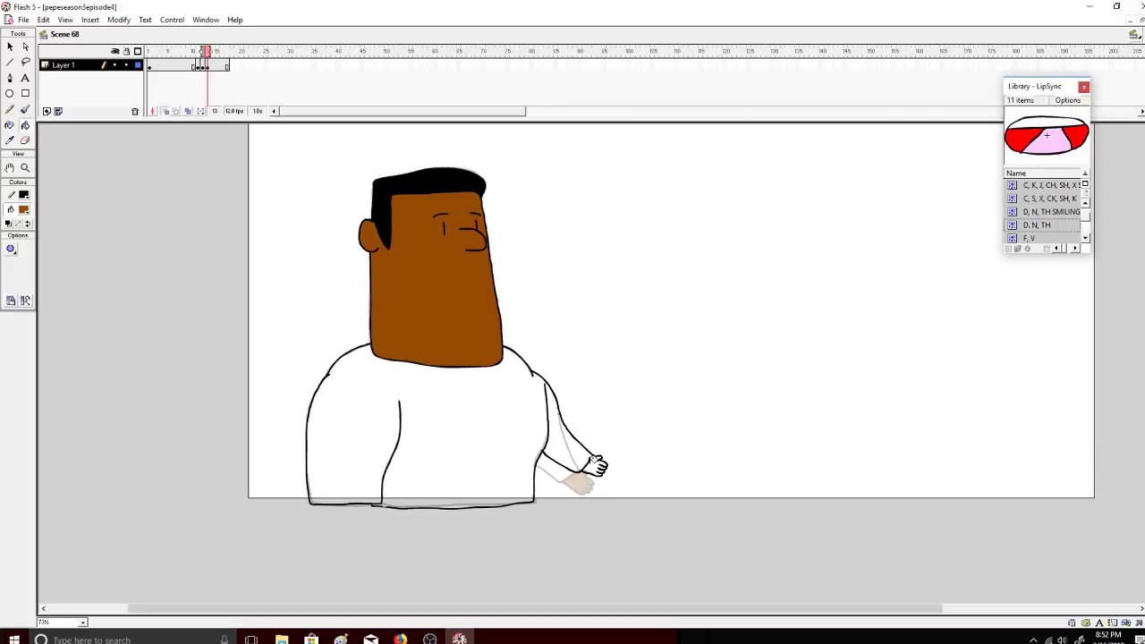
pyautogui.click(591, 461)
pyautogui.moveTo(233, 57)
pyautogui.mouseDown()
pyautogui.moveTo(179, 55)
pyautogui.moveTo(222, 63)
pyautogui.mouseUp()
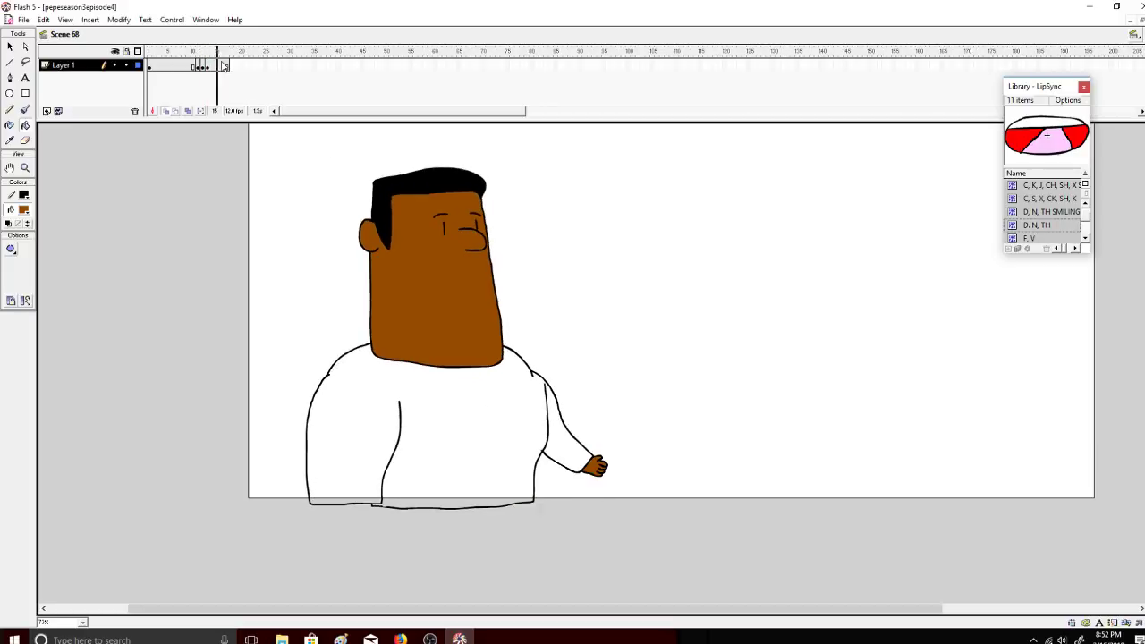
# Step: Fill the character's shirt, including the sleeves, with green in all four poses on Layer 1
pyautogui.click(150, 51)
pyautogui.click(23, 209)
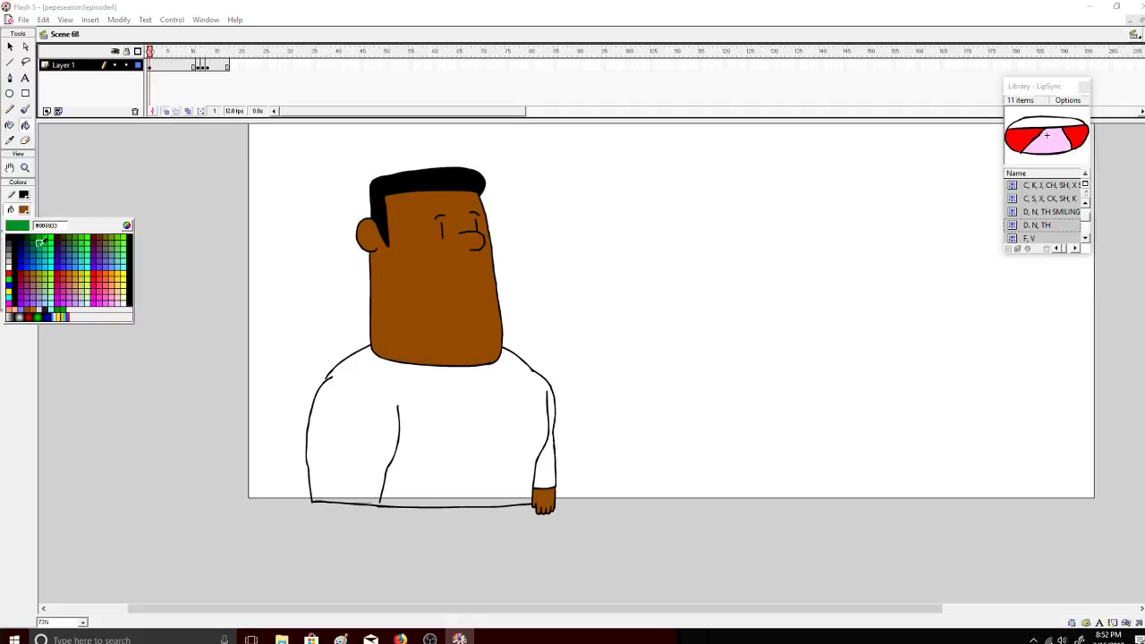
pyautogui.click(57, 309)
pyautogui.click(408, 421)
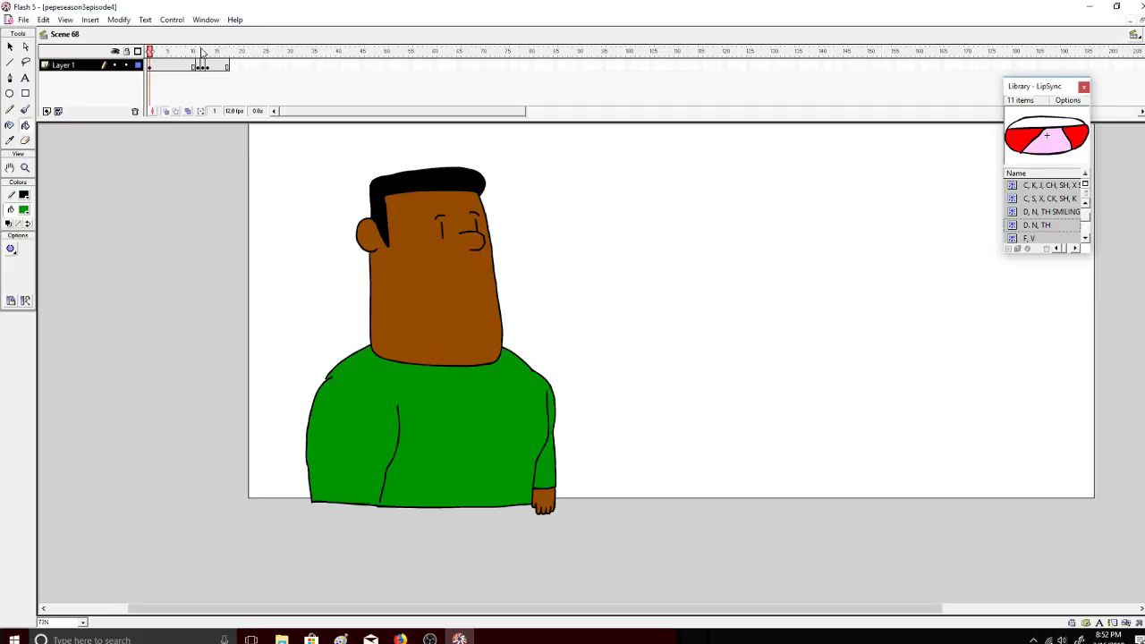
pyautogui.click(200, 51)
pyautogui.click(335, 397)
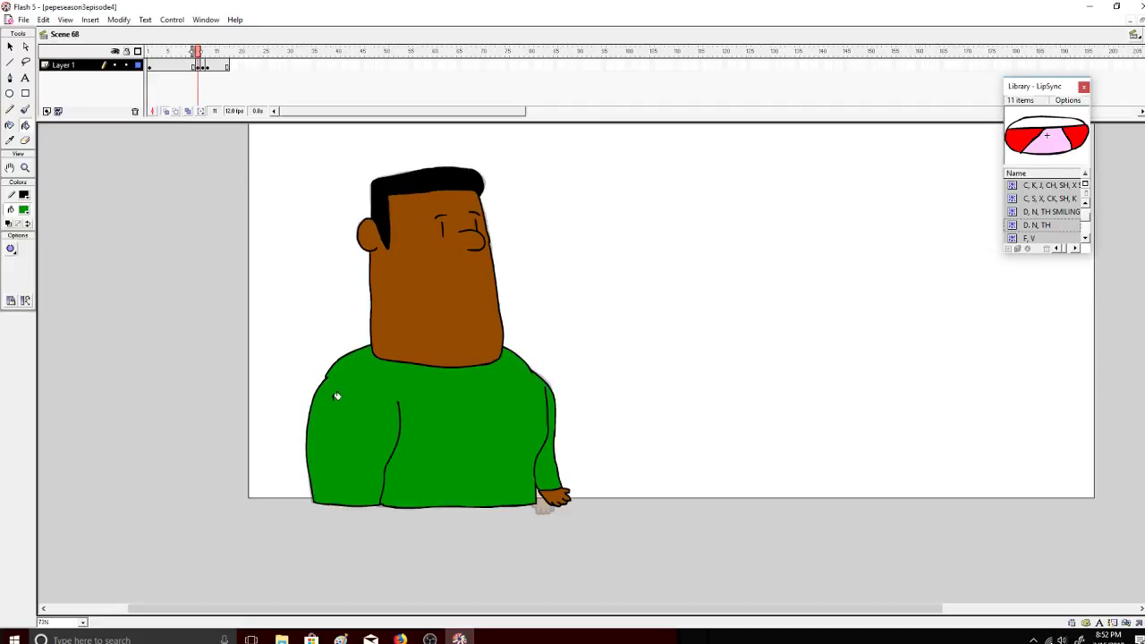
pyautogui.click(212, 51)
pyautogui.click(345, 367)
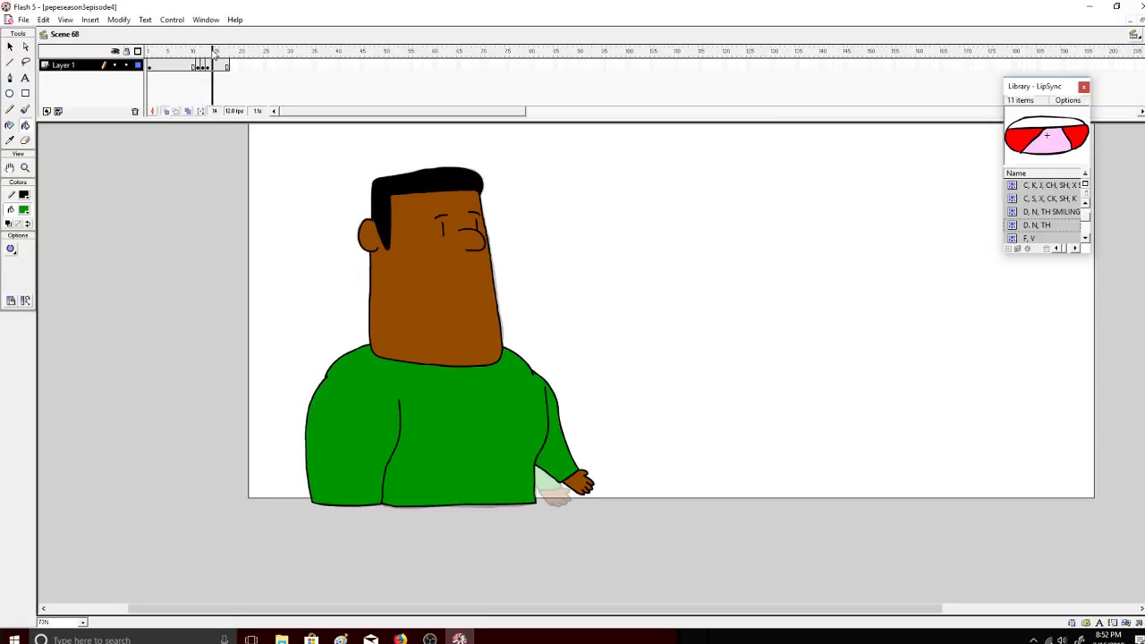
pyautogui.click(216, 51)
pyautogui.click(327, 375)
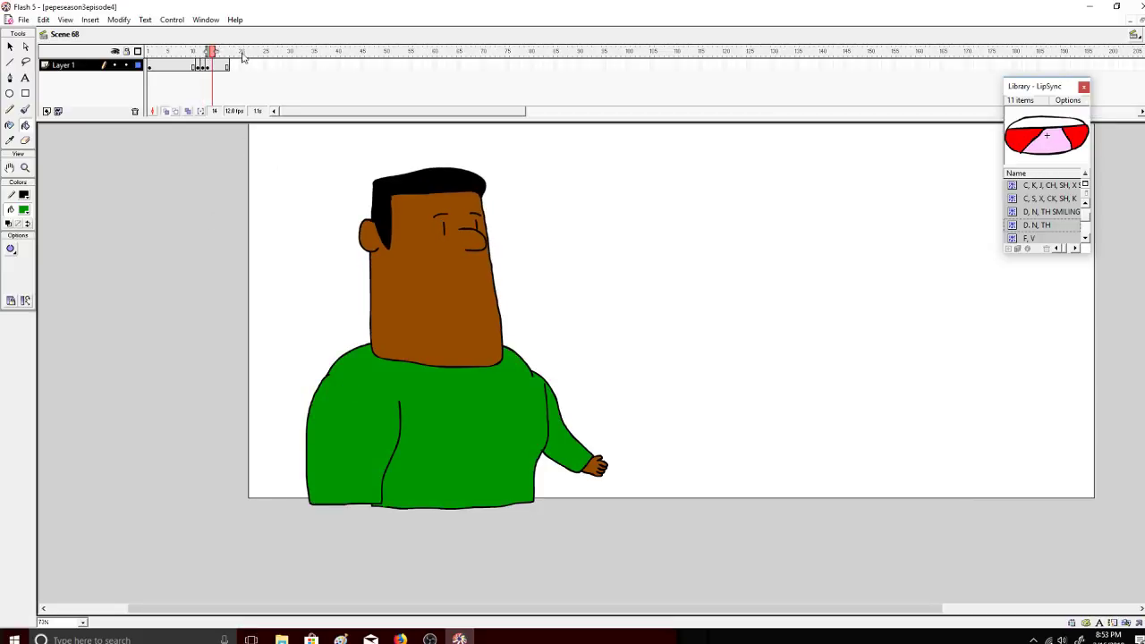
# Step: Play the coloured animation from frame 1 to check the arm movement
pyautogui.moveTo(211, 51); pyautogui.dragTo(137, 41)
pyautogui.click(169, 20)
pyautogui.click(171, 35)
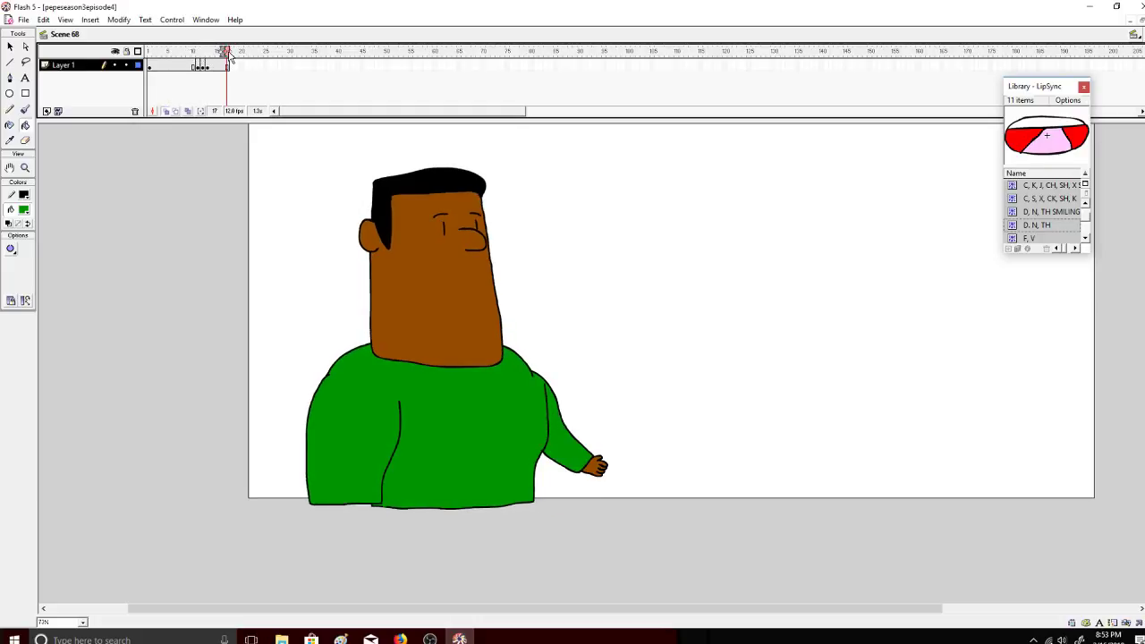
pyautogui.click(151, 51)
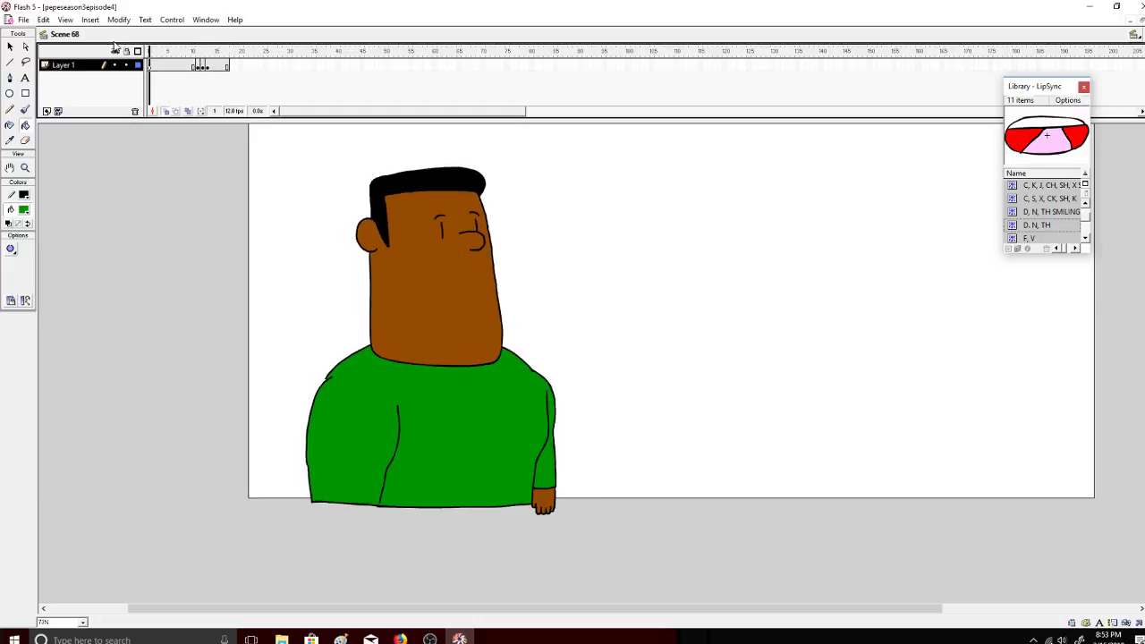
pyautogui.click(170, 20)
pyautogui.click(163, 33)
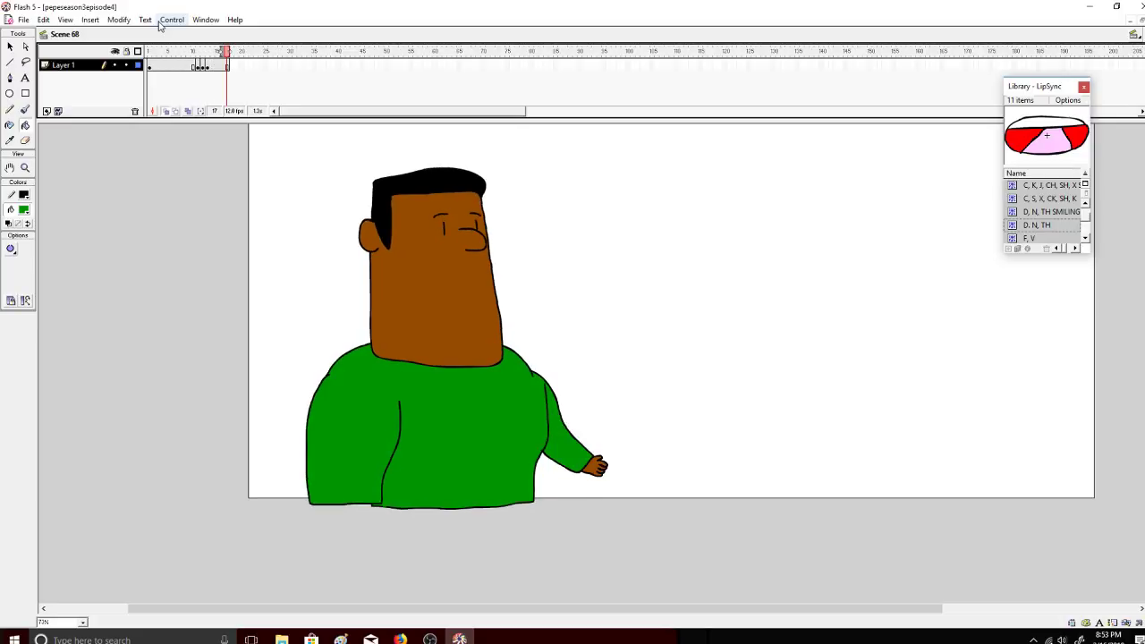
# Step: Copy the pose at frame 12 to frame 20 and the pose at frame 11 to frame 21
pyautogui.rightClick(201, 66)
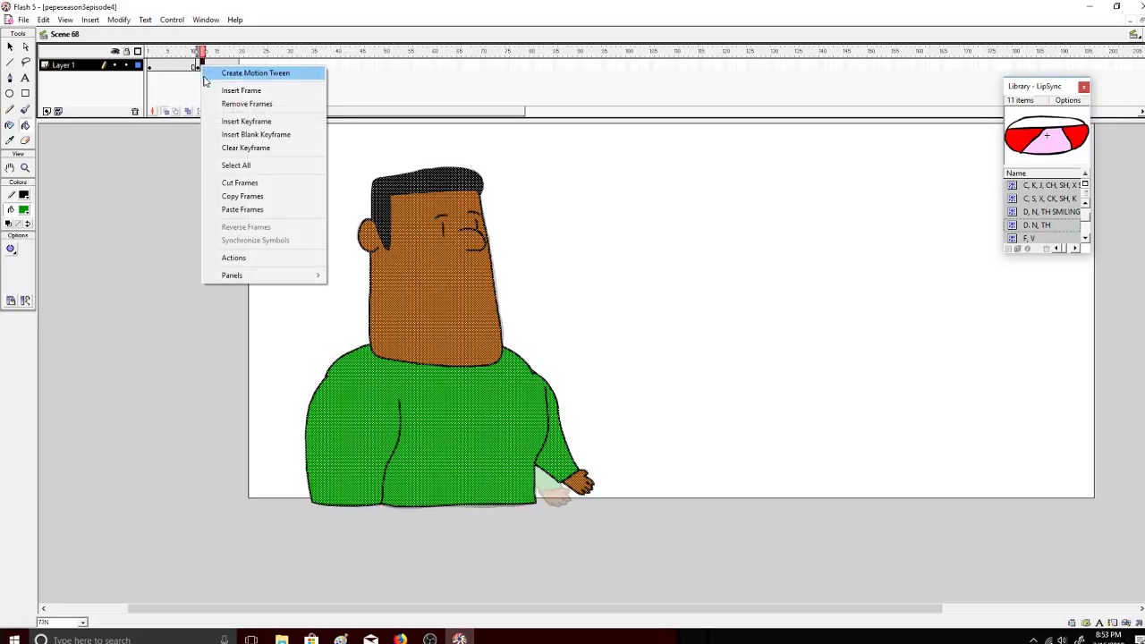
pyautogui.click(246, 210)
pyautogui.rightClick(241, 66)
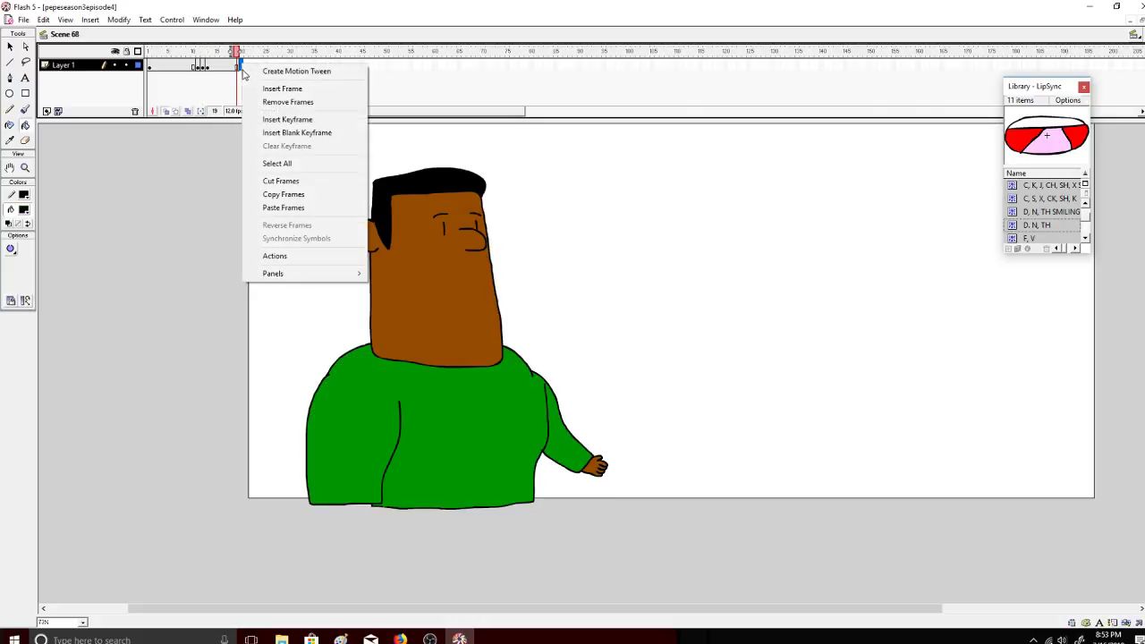
pyautogui.click(271, 208)
pyautogui.rightClick(198, 66)
pyautogui.click(234, 197)
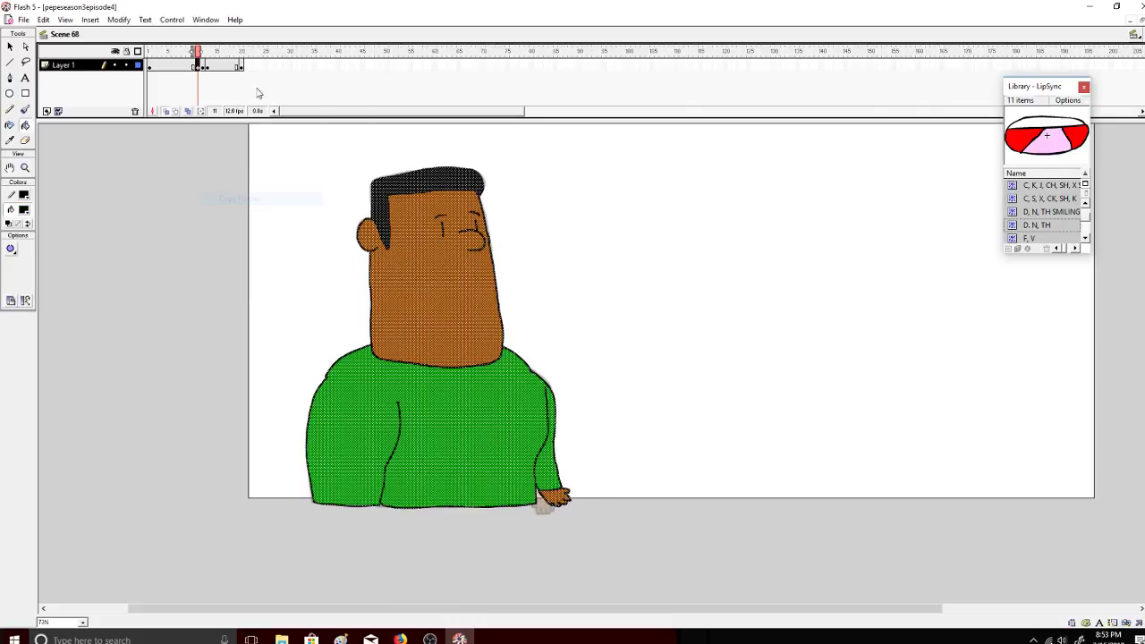
pyautogui.rightClick(242, 66)
pyautogui.click(269, 210)
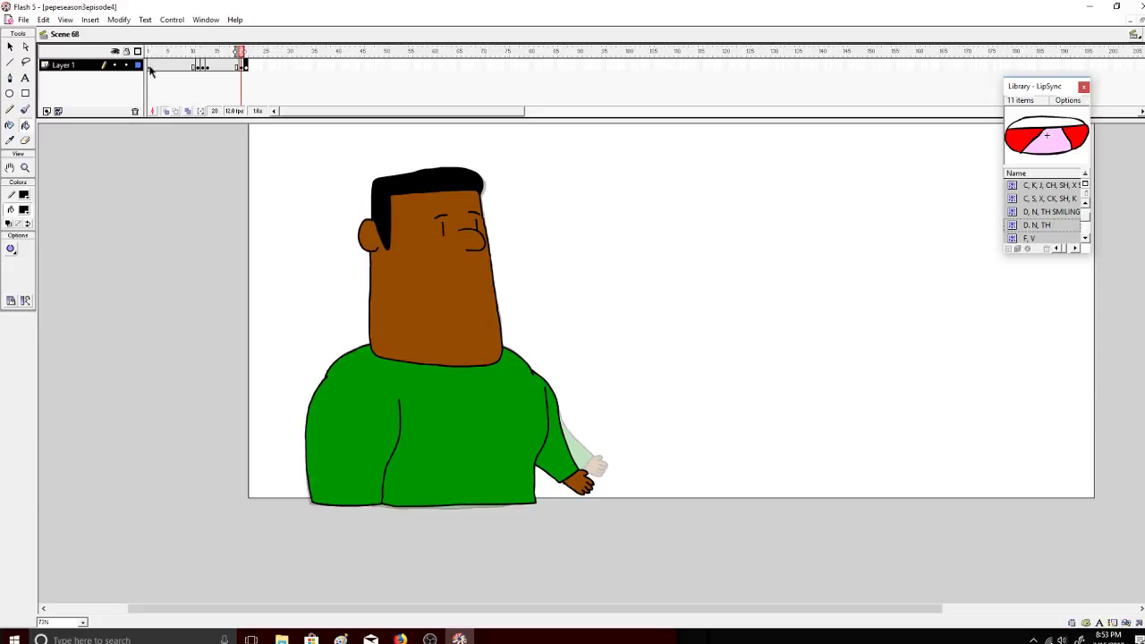
# Step: Copy the resting pose from frame 1 to frame 22 and play the animation from the start
pyautogui.rightClick(150, 69)
pyautogui.click(210, 201)
pyautogui.rightClick(247, 68)
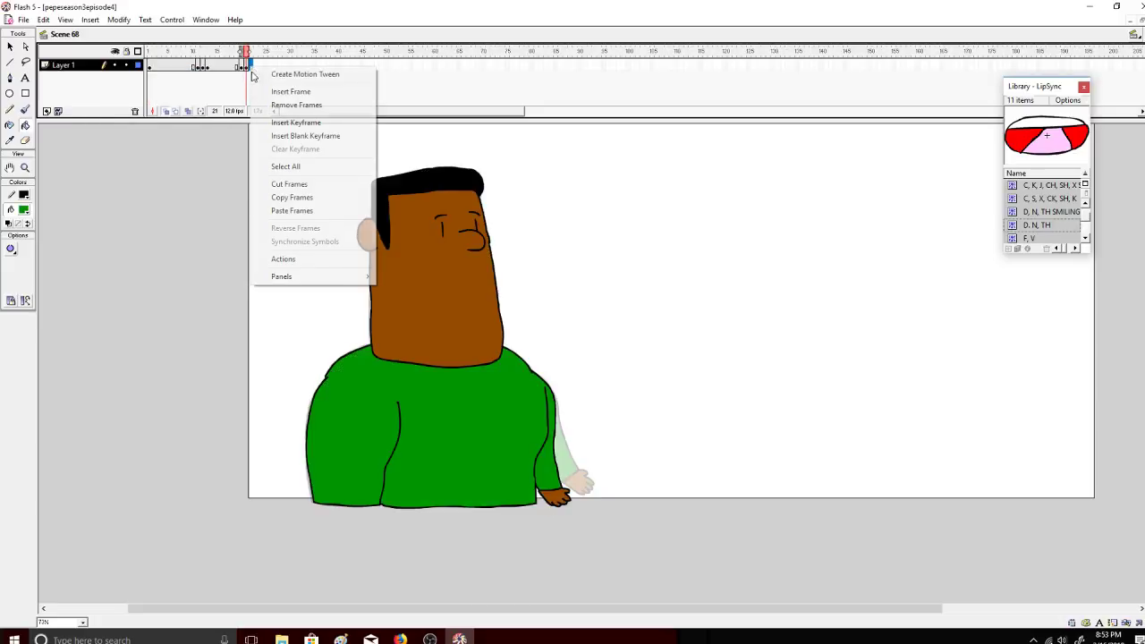
pyautogui.click(278, 211)
pyautogui.click(151, 66)
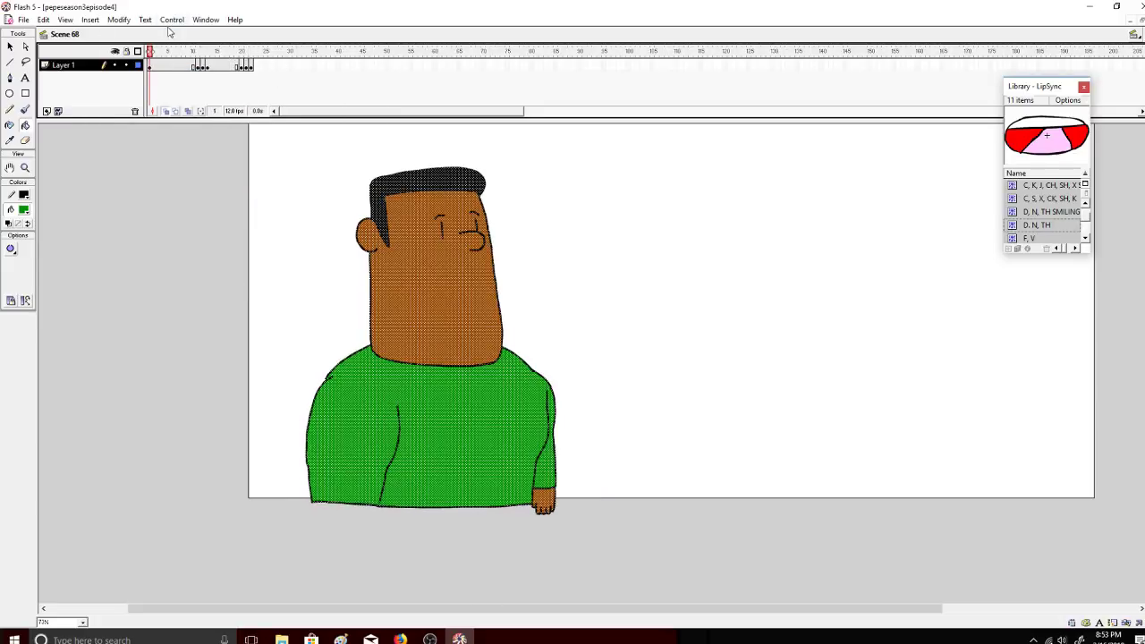
pyautogui.press('Return')
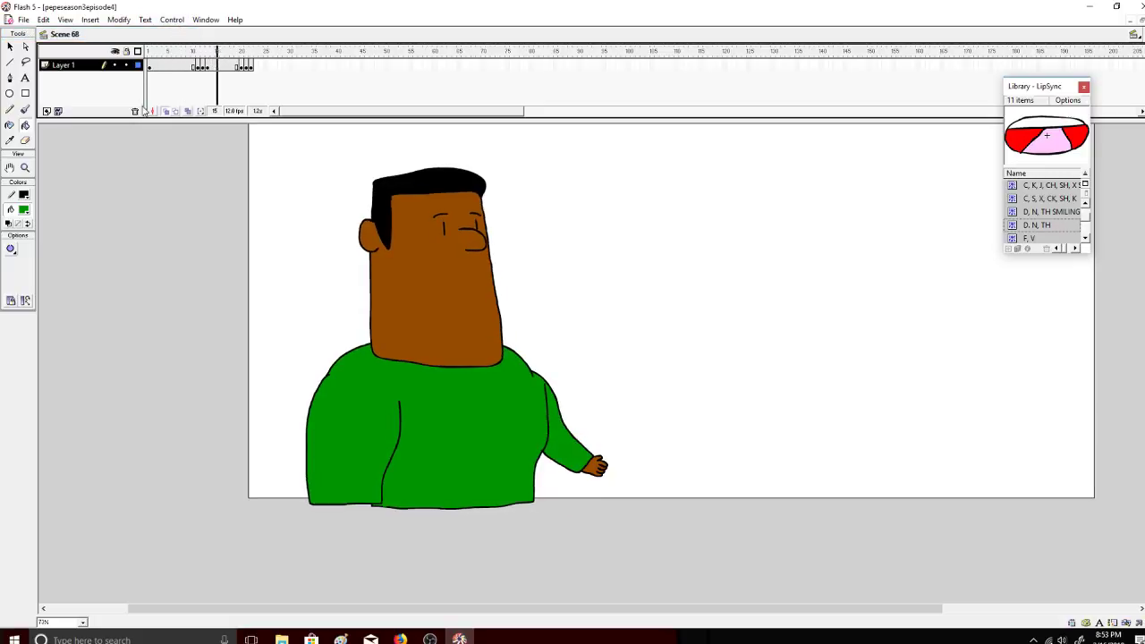
pyautogui.moveTo(252, 52); pyautogui.dragTo(69, 61)
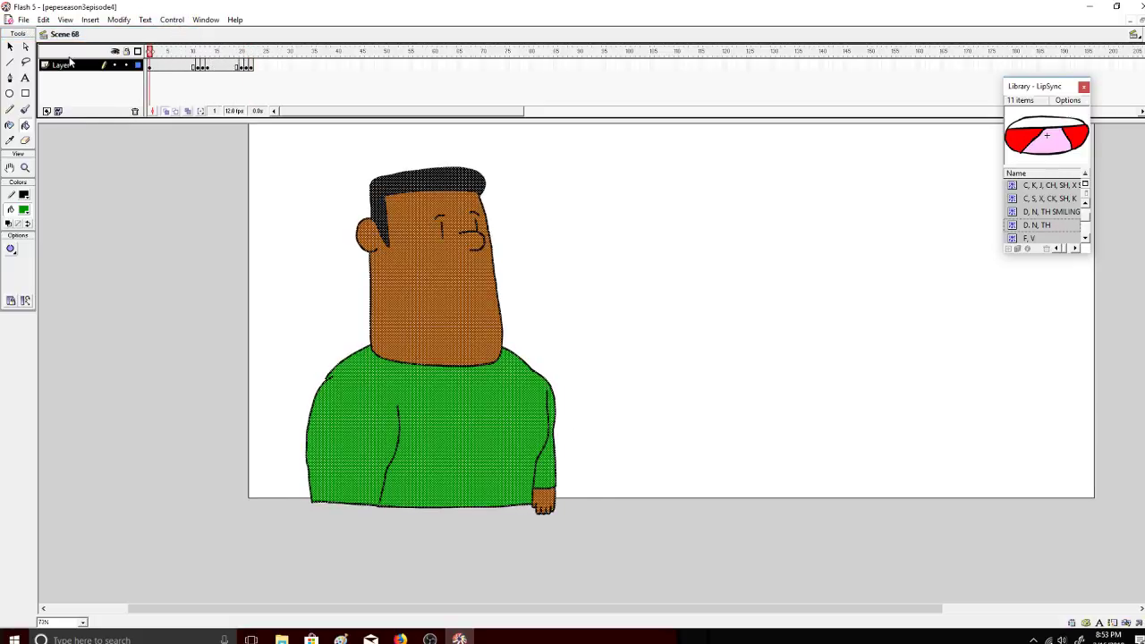
# Step: Insert a keyframe at frame 28 to hold the resting pose, and play the animation from frame 1
pyautogui.rightClick(279, 66)
pyautogui.click(308, 125)
pyautogui.moveTo(280, 52); pyautogui.dragTo(149, 50)
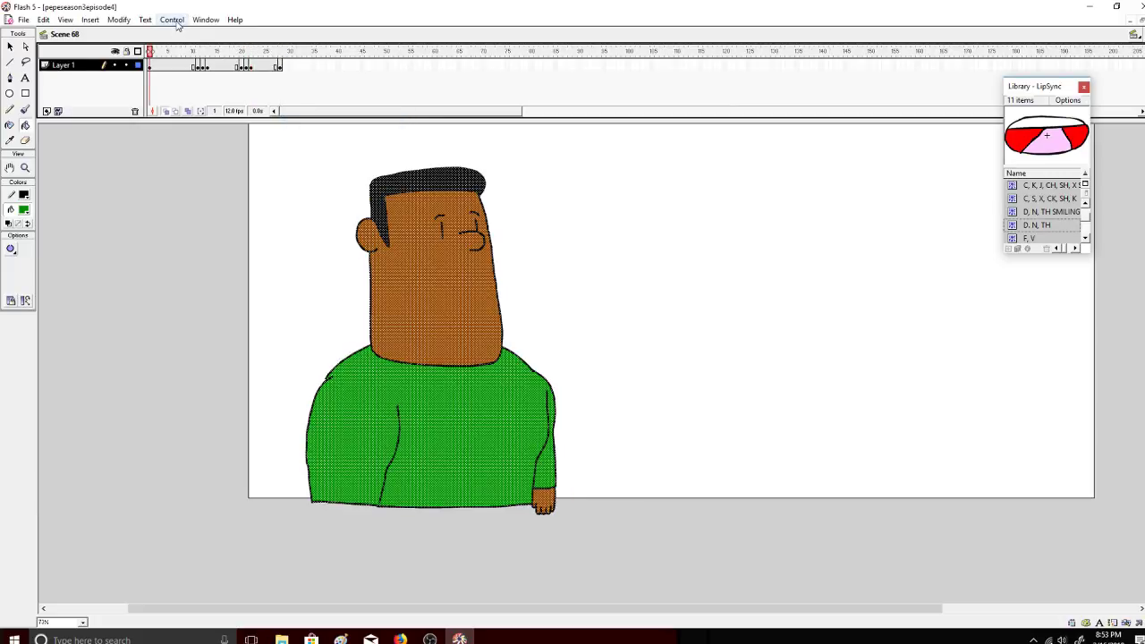
pyautogui.click(175, 19)
pyautogui.click(176, 34)
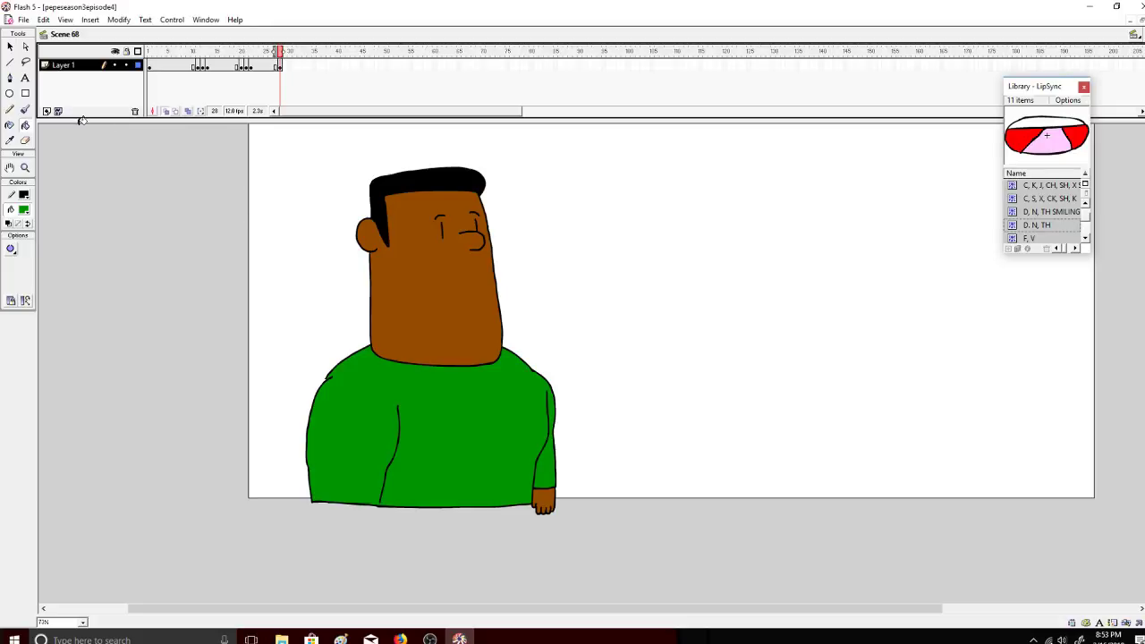
# Step: Add a new layer above Layer 1 and set the Brush's fill colour to black
pyautogui.click(46, 111)
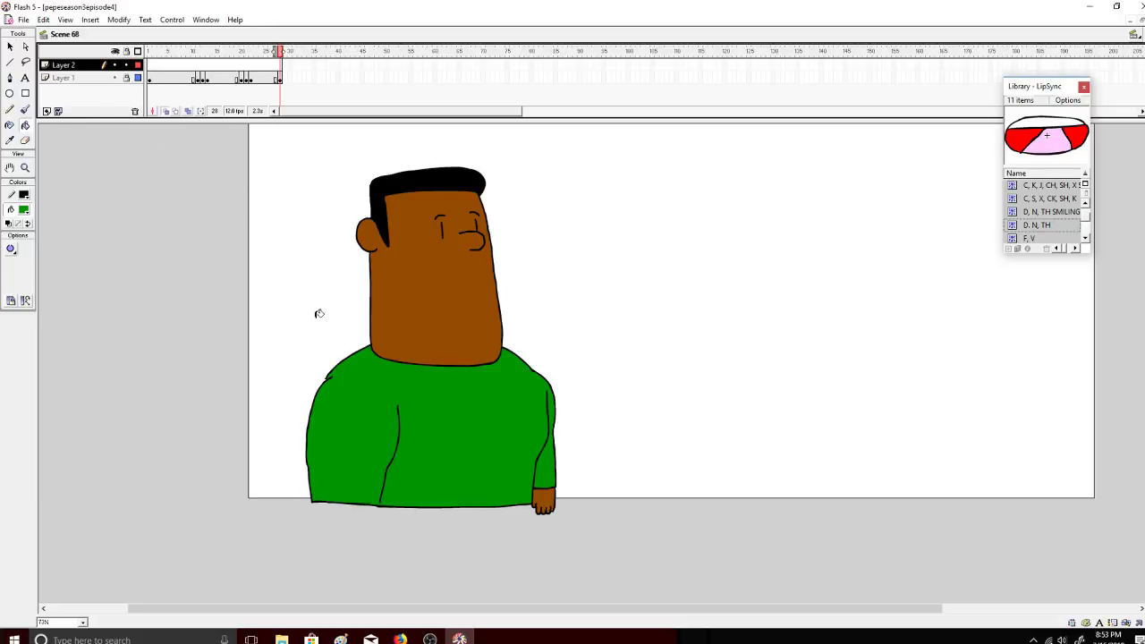
pyautogui.moveTo(651, 608); pyautogui.dragTo(776, 608)
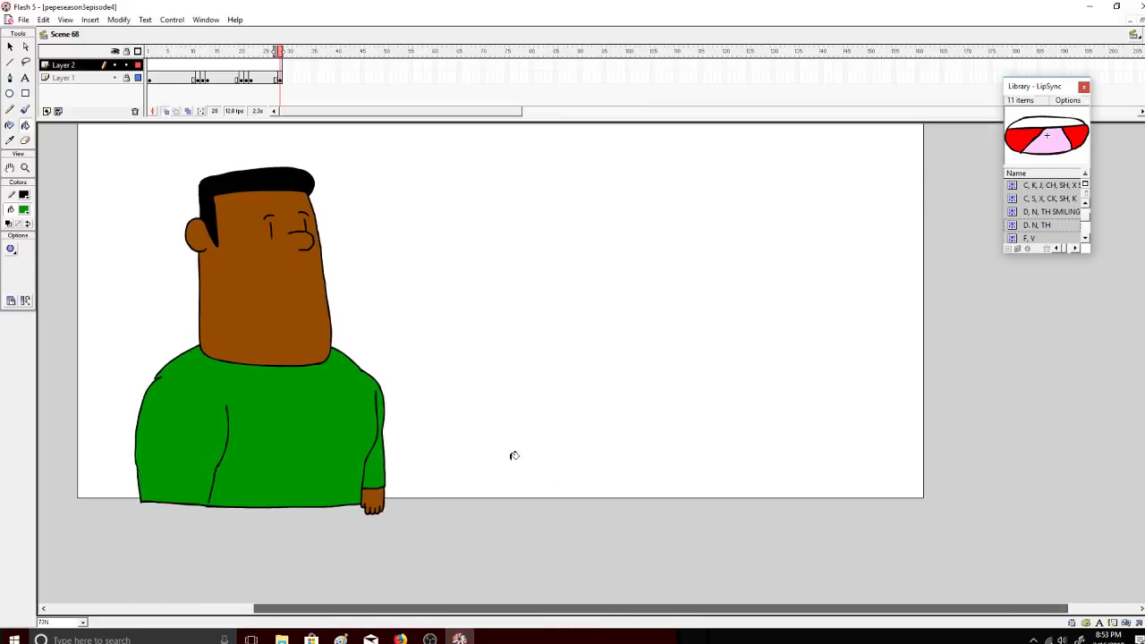
pyautogui.click(25, 168)
pyautogui.click(10, 248)
pyautogui.click(615, 326)
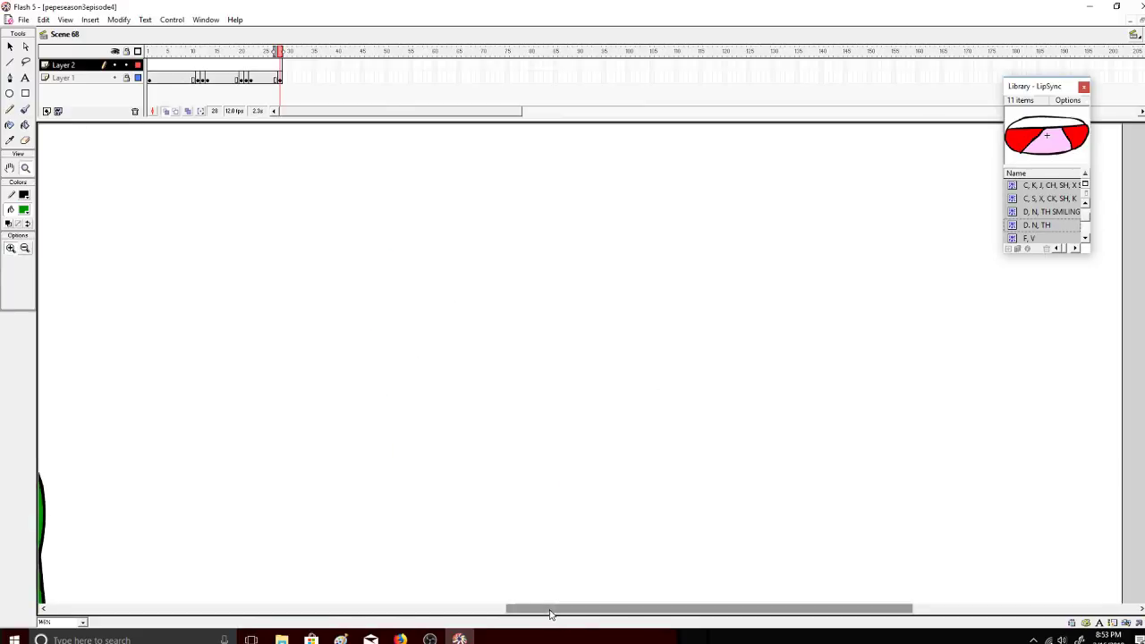
pyautogui.moveTo(554, 608); pyautogui.dragTo(479, 615)
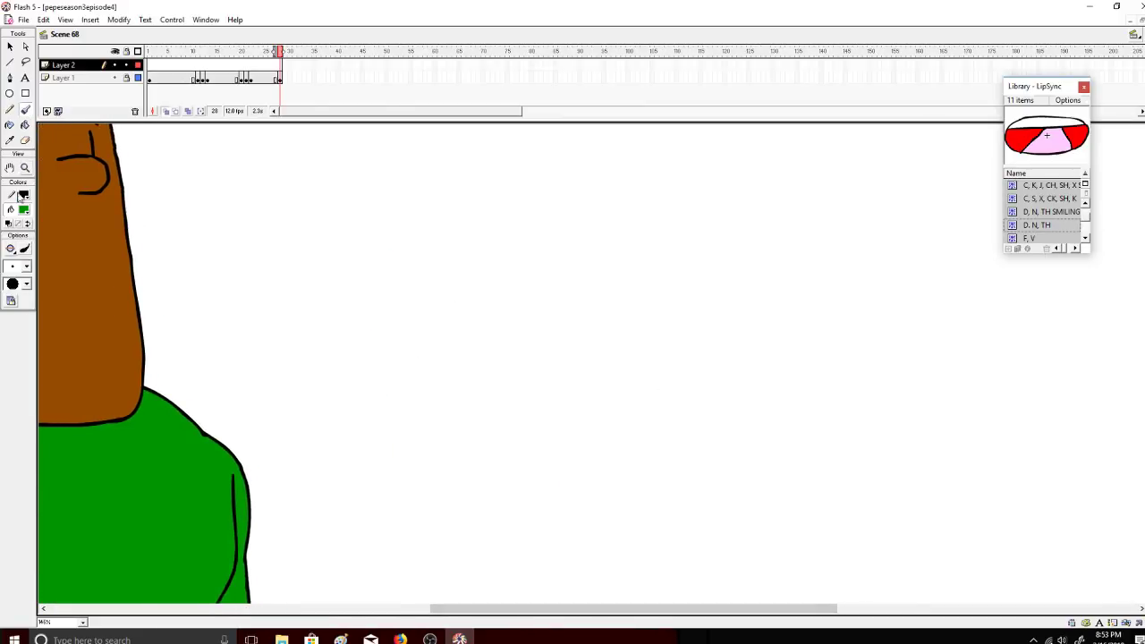
pyautogui.click(23, 210)
pyautogui.click(9, 232)
# Step: Draw the rounded head outline of a second man with an ear and sideburn, facing the man in green
pyautogui.moveTo(639, 230)
pyautogui.mouseDown()
pyautogui.moveTo(623, 346)
pyautogui.moveTo(663, 397)
pyautogui.moveTo(690, 409)
pyautogui.mouseUp()
pyautogui.hotkey('ctrl', 'z')
pyautogui.hotkey('ctrl', 'z')
pyautogui.moveTo(844, 234)
pyautogui.mouseDown()
pyautogui.moveTo(876, 317)
pyautogui.moveTo(852, 368)
pyautogui.moveTo(806, 399)
pyautogui.moveTo(717, 406)
pyautogui.moveTo(684, 388)
pyautogui.moveTo(642, 309)
pyautogui.moveTo(648, 248)
pyautogui.moveTo(642, 332)
pyautogui.moveTo(656, 315)
pyautogui.moveTo(653, 267)
pyautogui.moveTo(644, 315)
pyautogui.moveTo(713, 402)
pyautogui.moveTo(835, 409)
pyautogui.moveTo(774, 384)
pyautogui.moveTo(814, 358)
pyautogui.moveTo(875, 349)
pyautogui.moveTo(893, 302)
pyautogui.moveTo(861, 322)
pyautogui.moveTo(860, 239)
pyautogui.mouseUp()
pyautogui.hotkey('ctrl', 'z')
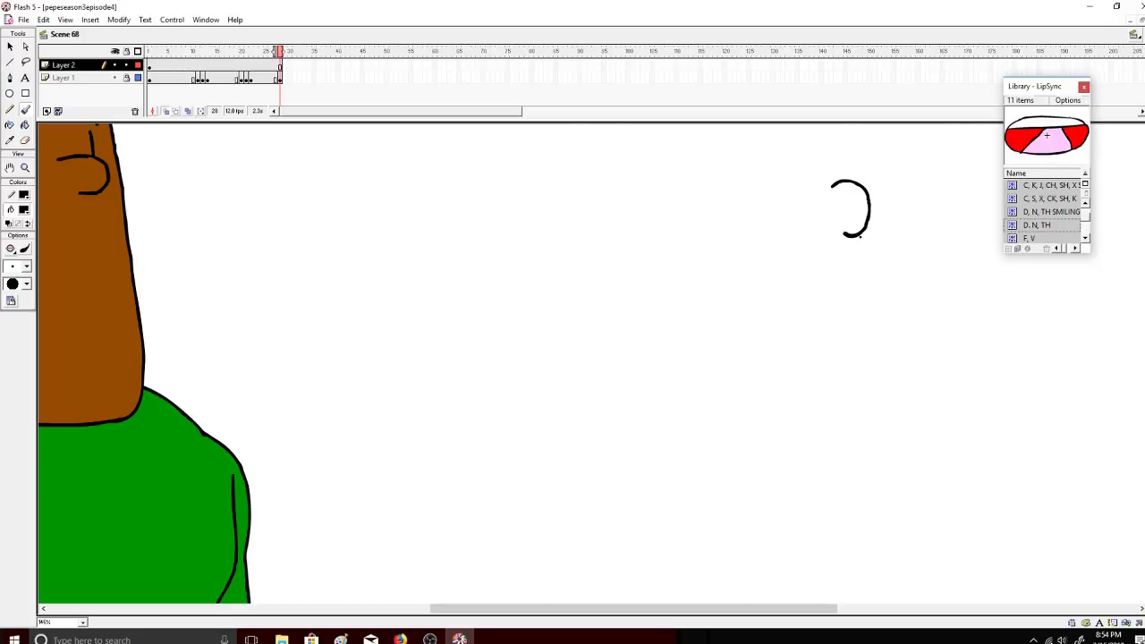
pyautogui.moveTo(878, 313)
pyautogui.mouseDown()
pyautogui.moveTo(839, 382)
pyautogui.moveTo(794, 395)
pyautogui.moveTo(689, 385)
pyautogui.moveTo(635, 342)
pyautogui.moveTo(621, 308)
pyautogui.moveTo(636, 204)
pyautogui.mouseUp()
pyautogui.moveTo(644, 159); pyautogui.dragTo(735, 156)
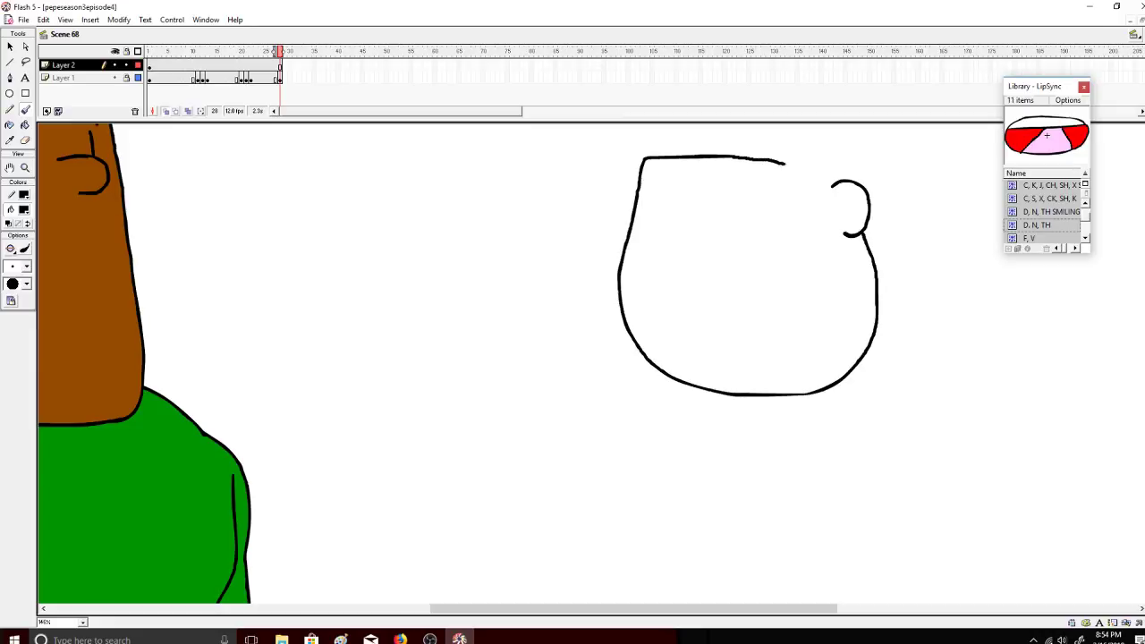
pyautogui.moveTo(803, 193)
pyautogui.mouseDown()
pyautogui.moveTo(810, 243)
pyautogui.moveTo(824, 207)
pyautogui.mouseUp()
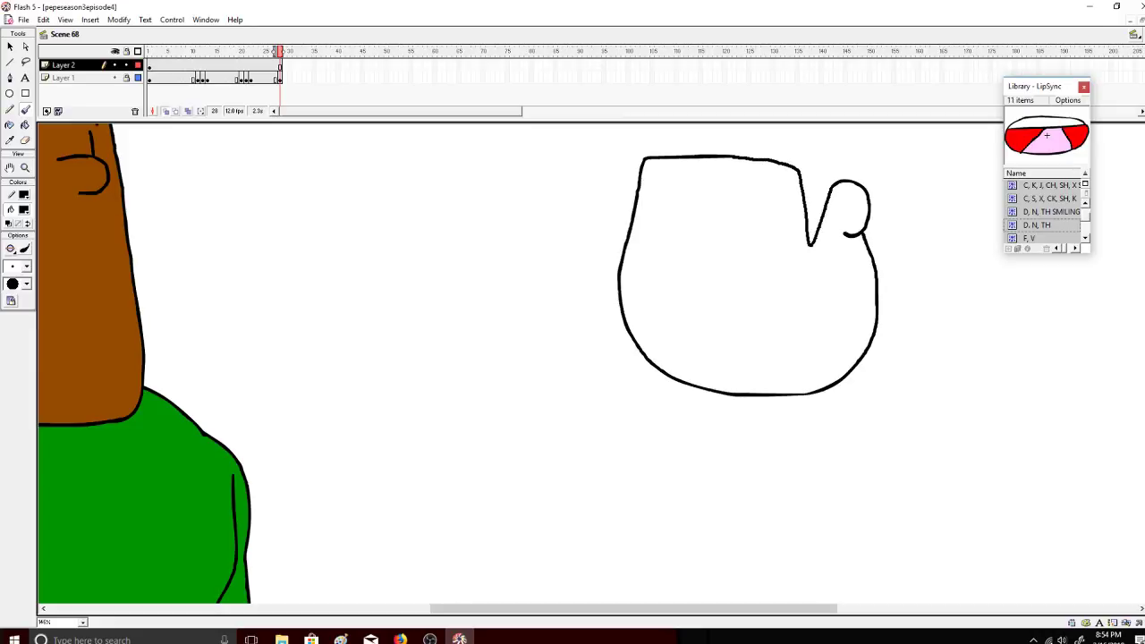
# Step: Draw the second man's eyes, eyebrows, nose and a thick drooping moustache
pyautogui.scroll(3, 967, 302)
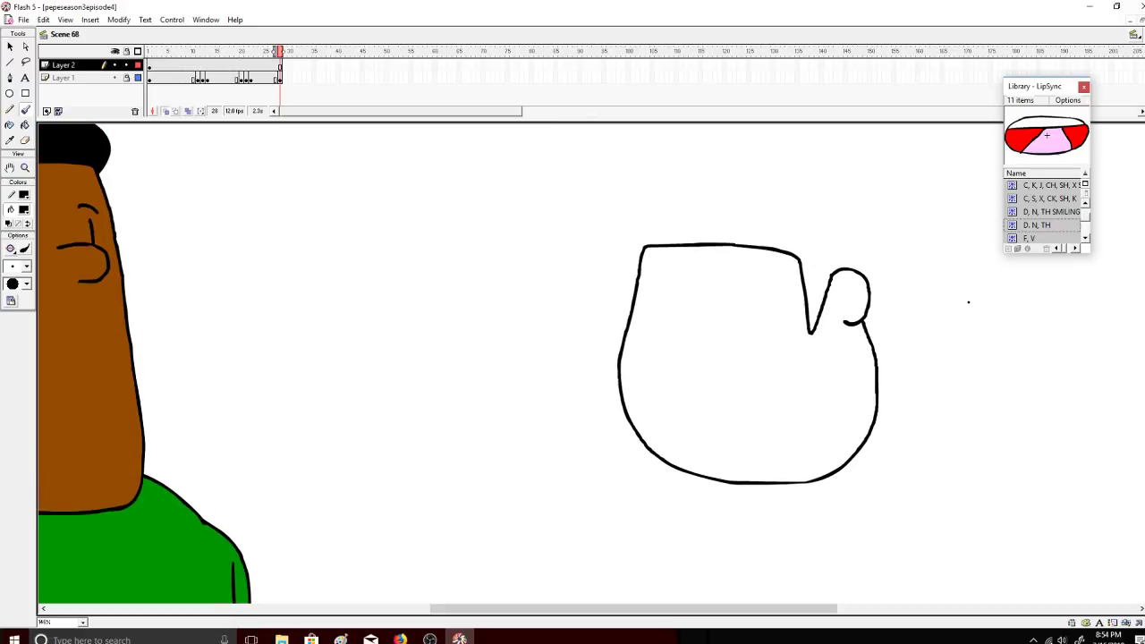
pyautogui.moveTo(730, 315); pyautogui.dragTo(732, 322)
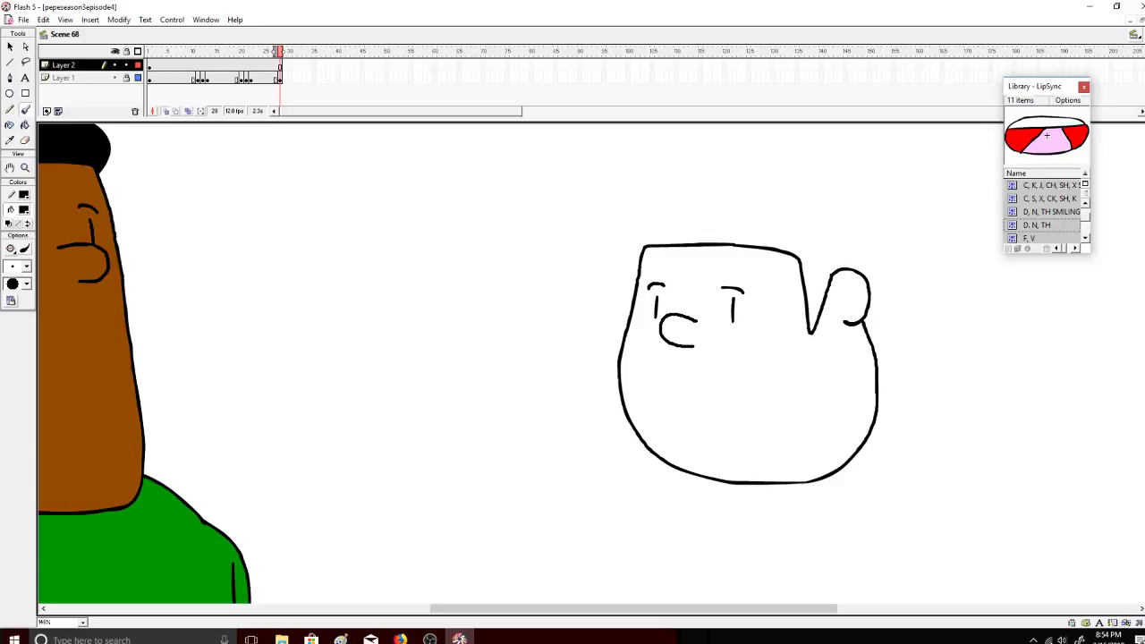
pyautogui.moveTo(693, 347)
pyautogui.mouseDown()
pyautogui.moveTo(738, 354)
pyautogui.moveTo(739, 396)
pyautogui.moveTo(669, 370)
pyautogui.moveTo(626, 378)
pyautogui.moveTo(630, 338)
pyautogui.moveTo(664, 336)
pyautogui.mouseUp()
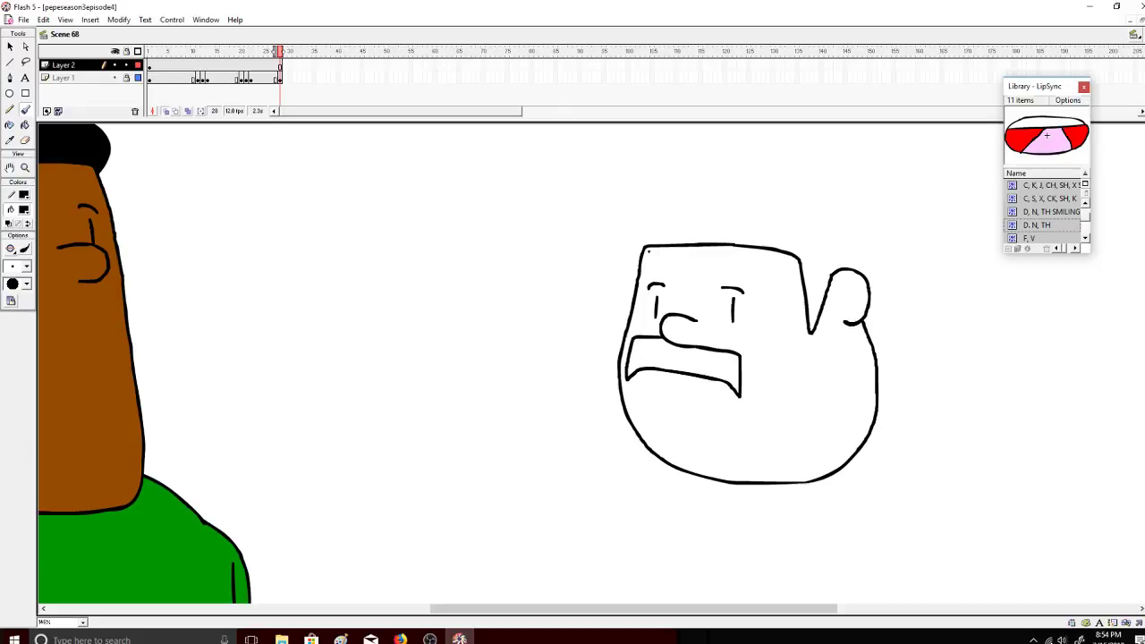
# Step: Draw a jagged hair outline from the forehead to the ear and a short mouth line under the moustache
pyautogui.moveTo(644, 241); pyautogui.dragTo(646, 214)
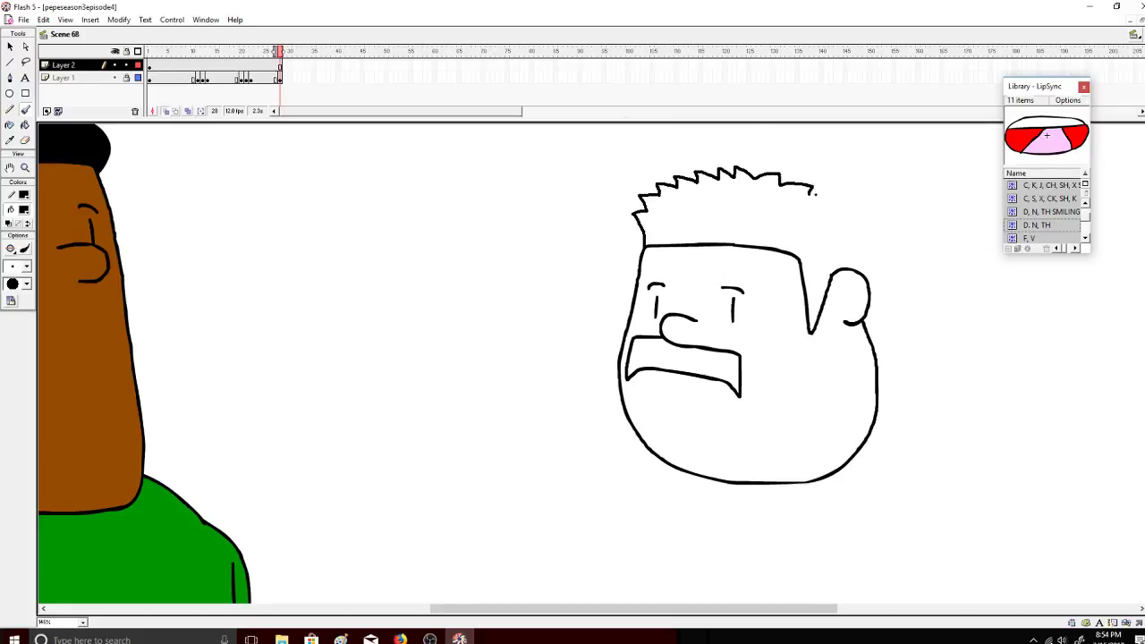
pyautogui.moveTo(814, 192); pyautogui.dragTo(812, 190)
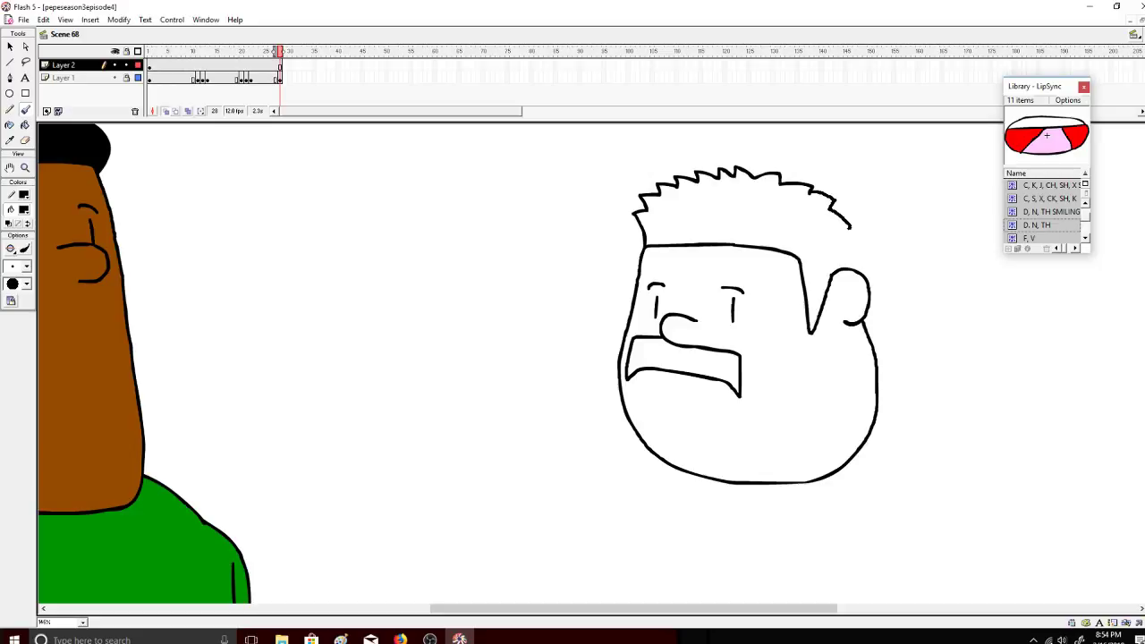
pyautogui.moveTo(841, 262); pyautogui.dragTo(842, 270)
pyautogui.moveTo(705, 392); pyautogui.dragTo(706, 392)
# Step: Draw the second man's near shoulder with a short sleeve and the forearm below it
pyautogui.scroll(-5, 886, 204)
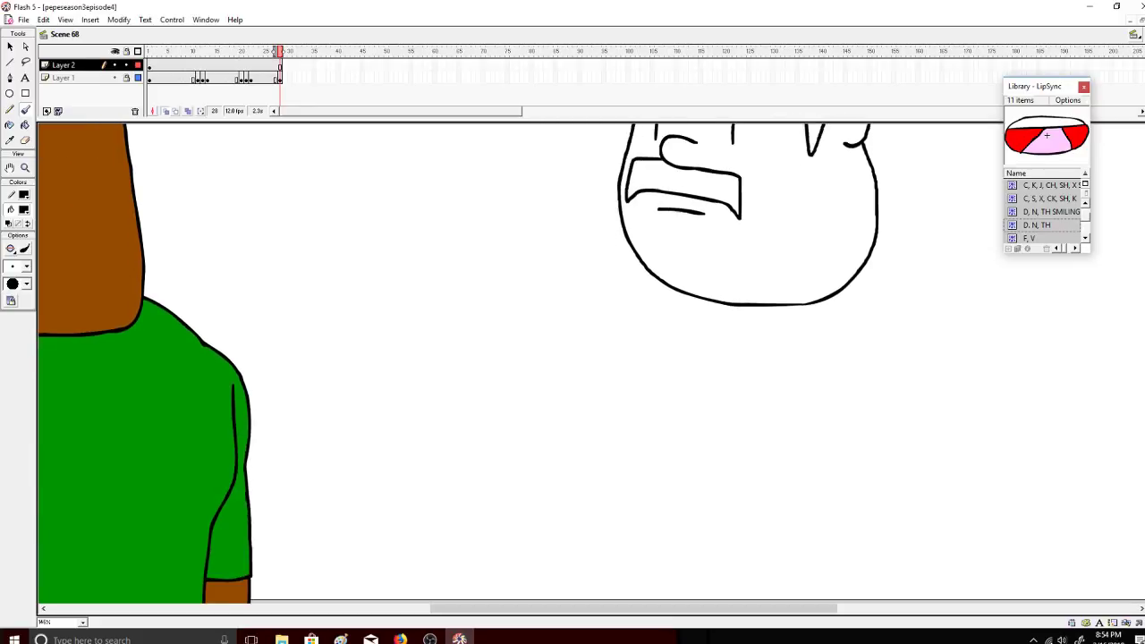
pyautogui.moveTo(876, 203); pyautogui.dragTo(939, 255)
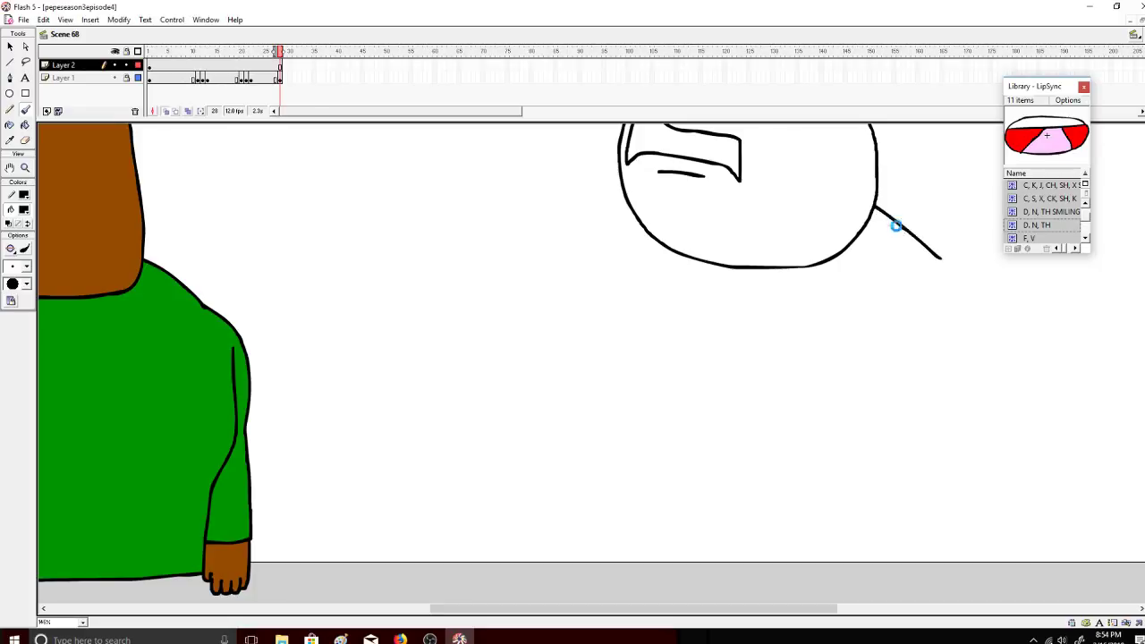
pyautogui.hotkey('ctrl', 'z')
pyautogui.moveTo(877, 201)
pyautogui.mouseDown()
pyautogui.moveTo(995, 281)
pyautogui.moveTo(1012, 343)
pyautogui.moveTo(1013, 423)
pyautogui.moveTo(991, 436)
pyautogui.moveTo(885, 442)
pyautogui.moveTo(880, 383)
pyautogui.mouseUp()
pyautogui.moveTo(896, 465); pyautogui.dragTo(901, 529)
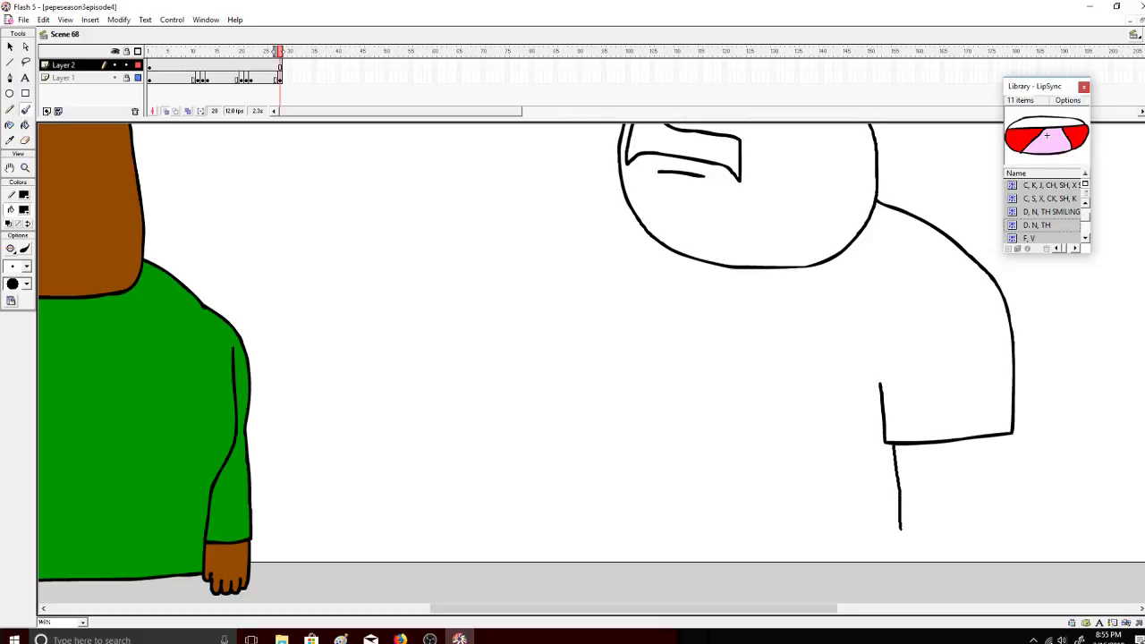
pyautogui.moveTo(901, 569)
pyautogui.mouseDown()
pyautogui.moveTo(978, 576)
pyautogui.moveTo(1007, 434)
pyautogui.mouseUp()
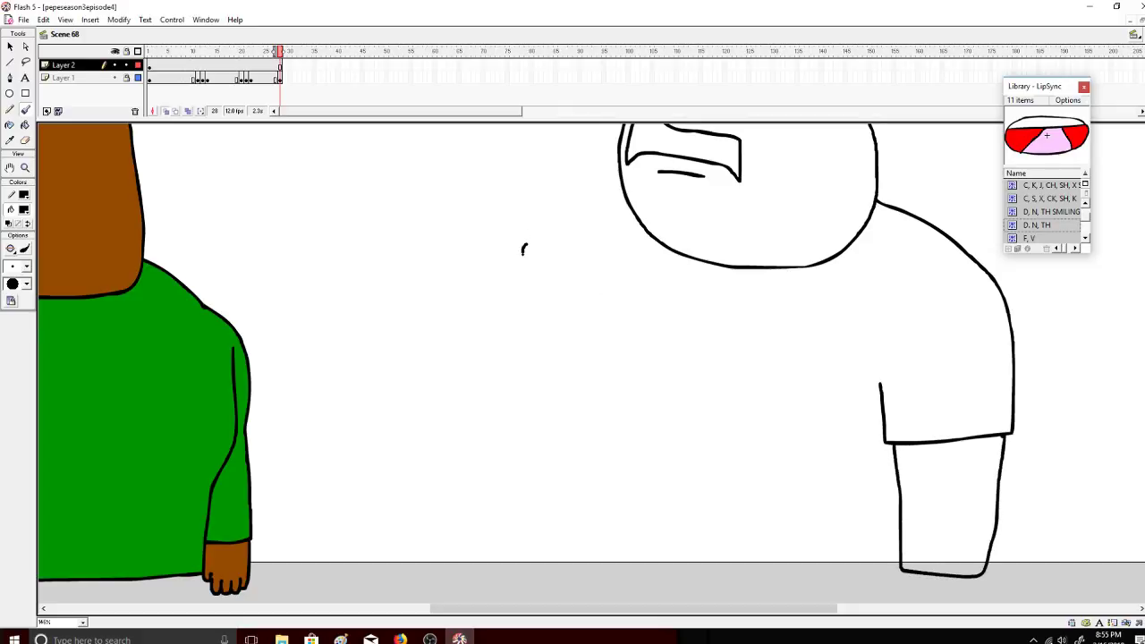
# Step: Draw the second man's chest, bulging belly and lower body edge, with a short curved crease on the torso
pyautogui.moveTo(523, 249)
pyautogui.mouseDown()
pyautogui.moveTo(513, 317)
pyautogui.moveTo(556, 390)
pyautogui.mouseUp()
pyautogui.hotkey('ctrl', 'z')
pyautogui.moveTo(518, 261)
pyautogui.mouseDown()
pyautogui.moveTo(492, 347)
pyautogui.moveTo(513, 383)
pyautogui.moveTo(487, 378)
pyautogui.moveTo(475, 454)
pyautogui.moveTo(500, 562)
pyautogui.moveTo(634, 582)
pyautogui.moveTo(912, 585)
pyautogui.mouseUp()
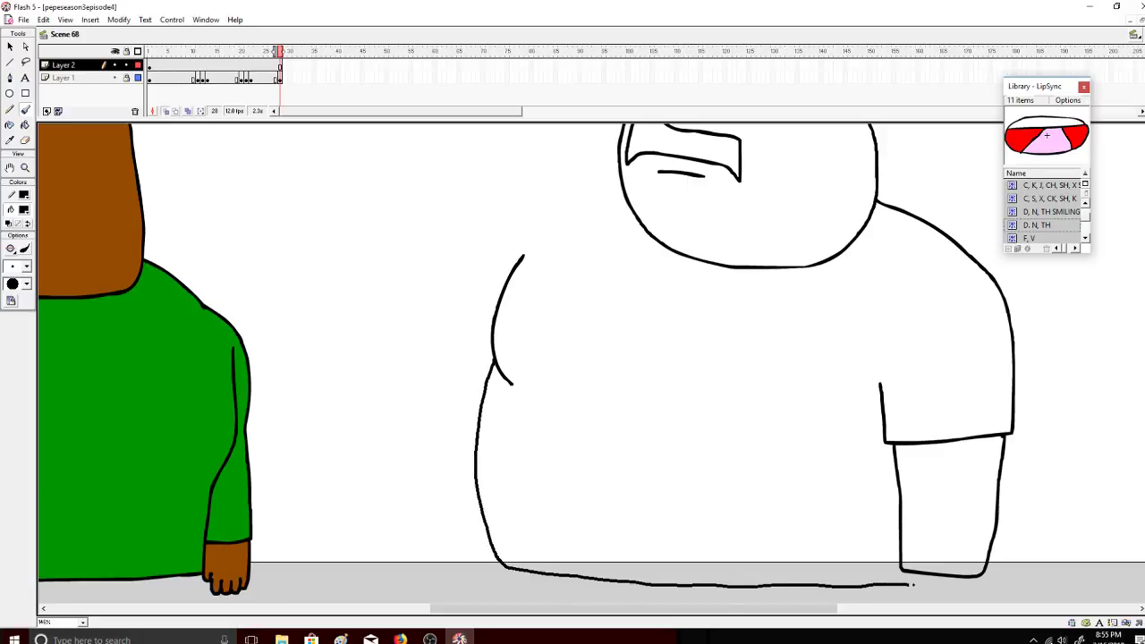
pyautogui.moveTo(699, 408); pyautogui.dragTo(774, 416)
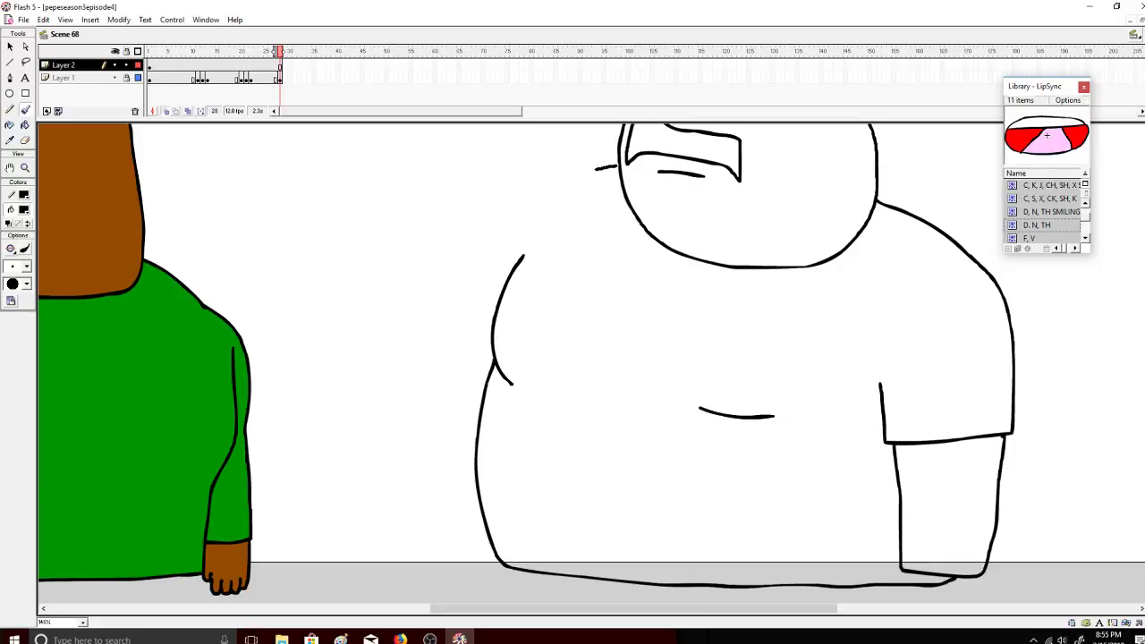
# Step: Draw the second man's far shoulder, short sleeve and arm, ending in a small hand with fingers
pyautogui.hotkey('ctrl', 'z')
pyautogui.moveTo(619, 162)
pyautogui.mouseDown()
pyautogui.moveTo(503, 214)
pyautogui.moveTo(462, 270)
pyautogui.moveTo(446, 321)
pyautogui.moveTo(491, 338)
pyautogui.moveTo(444, 351)
pyautogui.moveTo(455, 494)
pyautogui.mouseUp()
pyautogui.hotkey('ctrl', 'z')
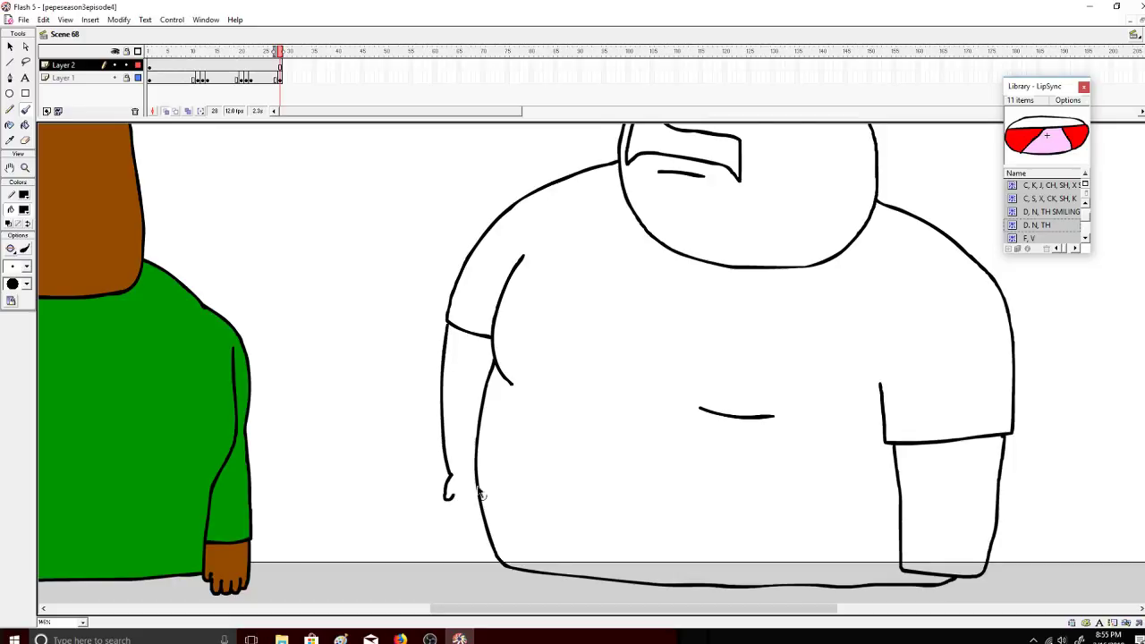
pyautogui.hotkey('ctrl', 'z')
pyautogui.hotkey('ctrl', 'z')
pyautogui.moveTo(450, 485); pyautogui.dragTo(458, 488)
pyautogui.moveTo(1144, 382)
pyautogui.mouseDown()
pyautogui.moveTo(1144, 320)
pyautogui.moveTo(1144, 385)
pyautogui.mouseUp()
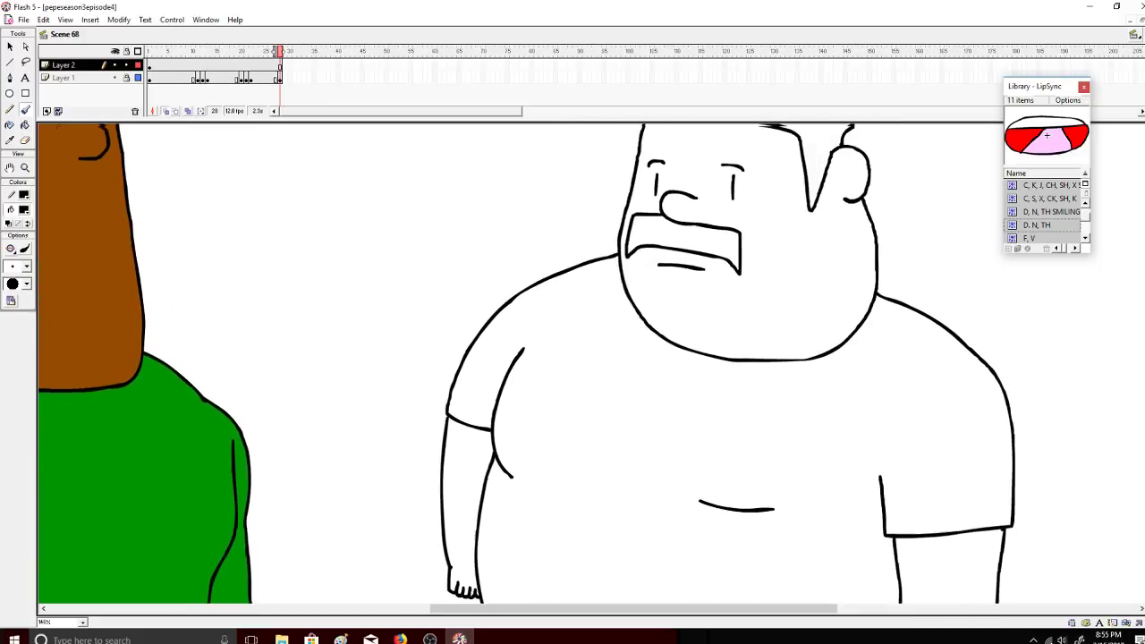
# Step: Fill the second man's moustache and hair with black
pyautogui.click(25, 126)
pyautogui.click(730, 239)
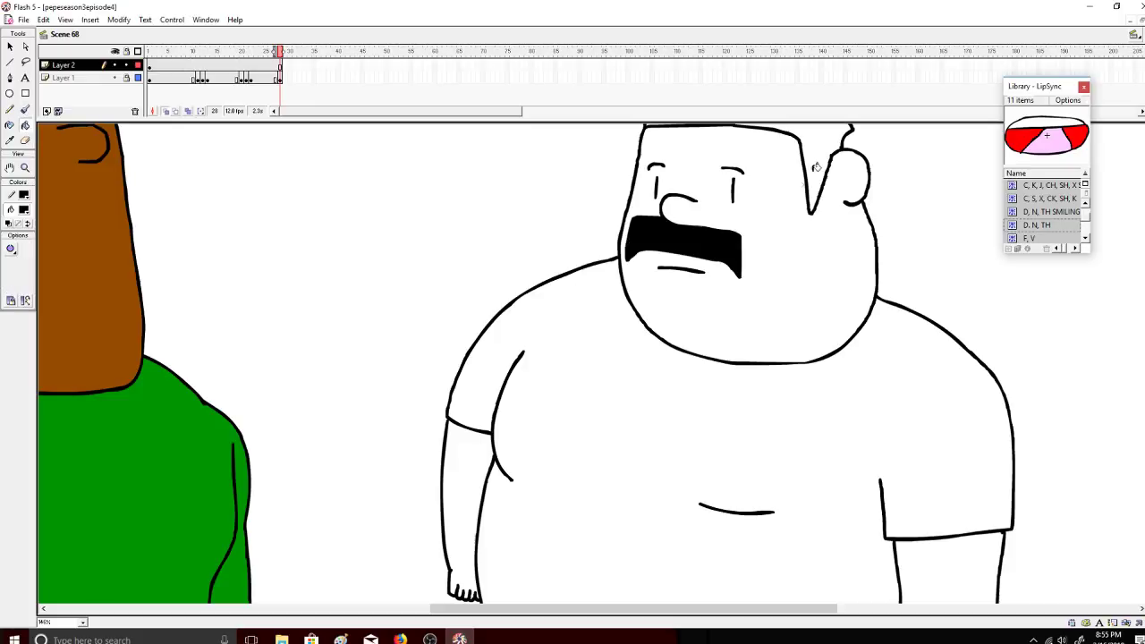
pyautogui.click(836, 147)
# Step: Fill the second man's head, body and arms with orange, checking the YouTube live dashboard in Firefox before returning to Flash
pyautogui.click(25, 210)
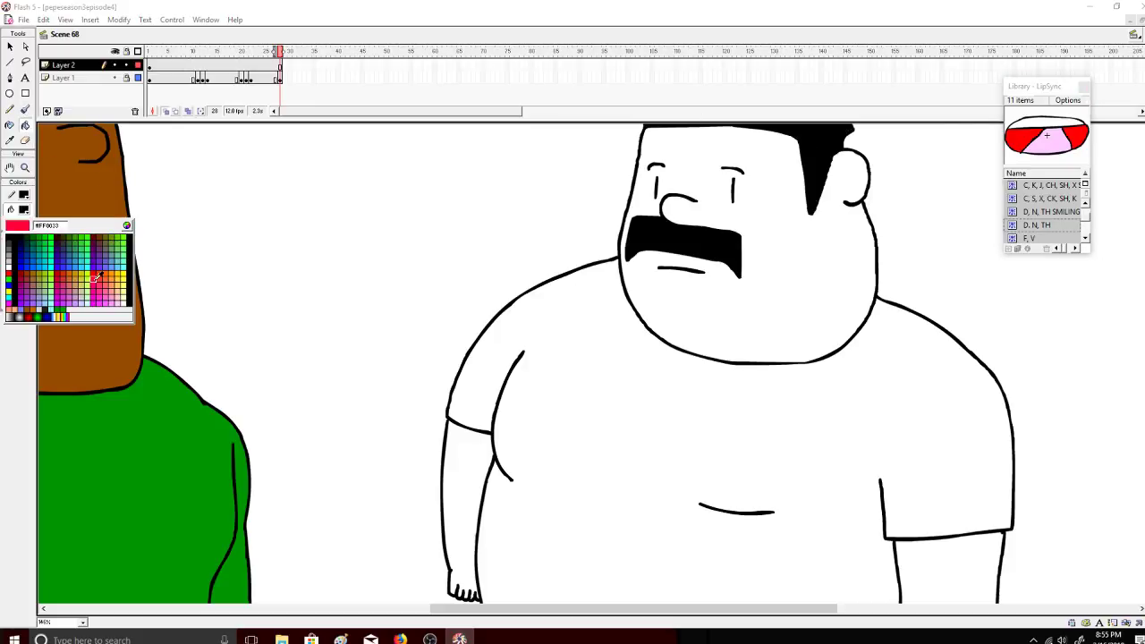
pyautogui.click(108, 278)
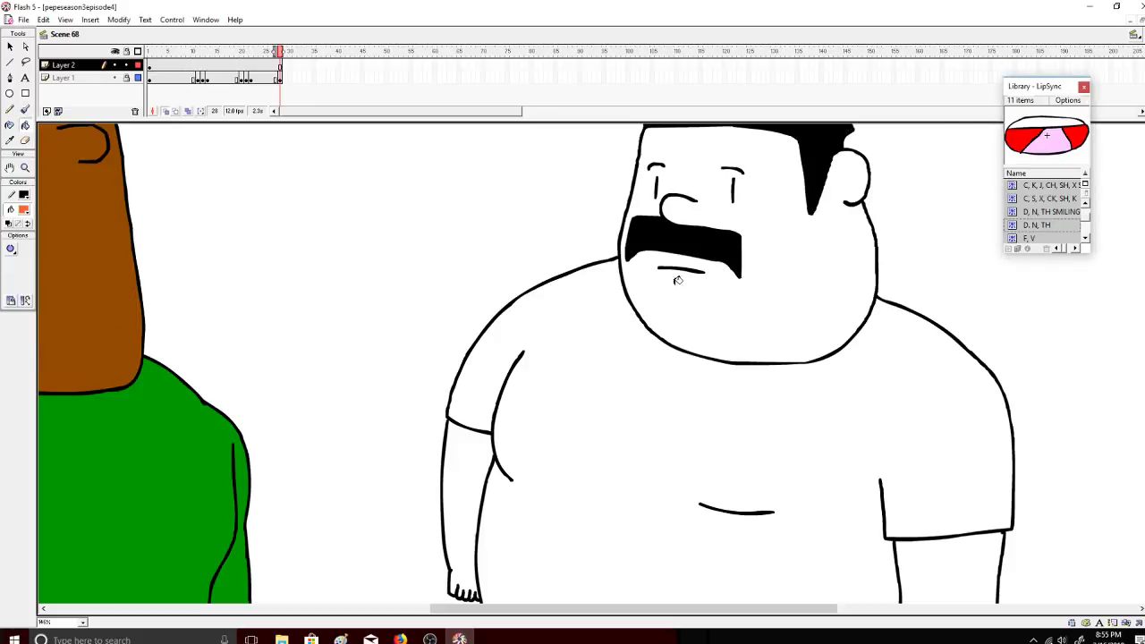
pyautogui.click(740, 307)
pyautogui.click(399, 639)
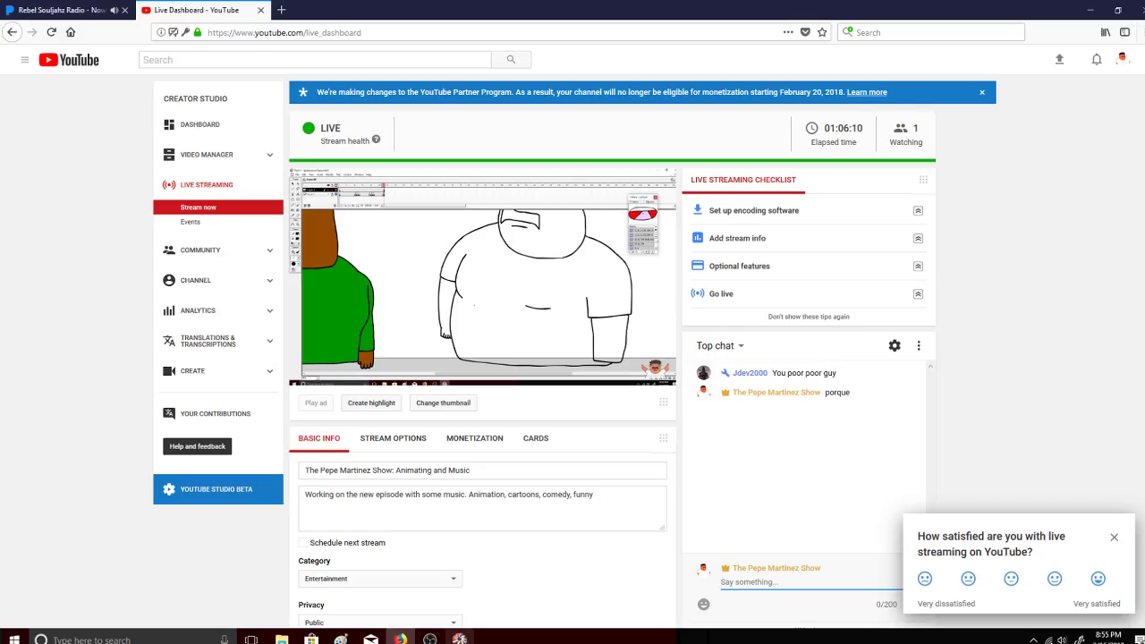
pyautogui.click(459, 639)
pyautogui.click(483, 455)
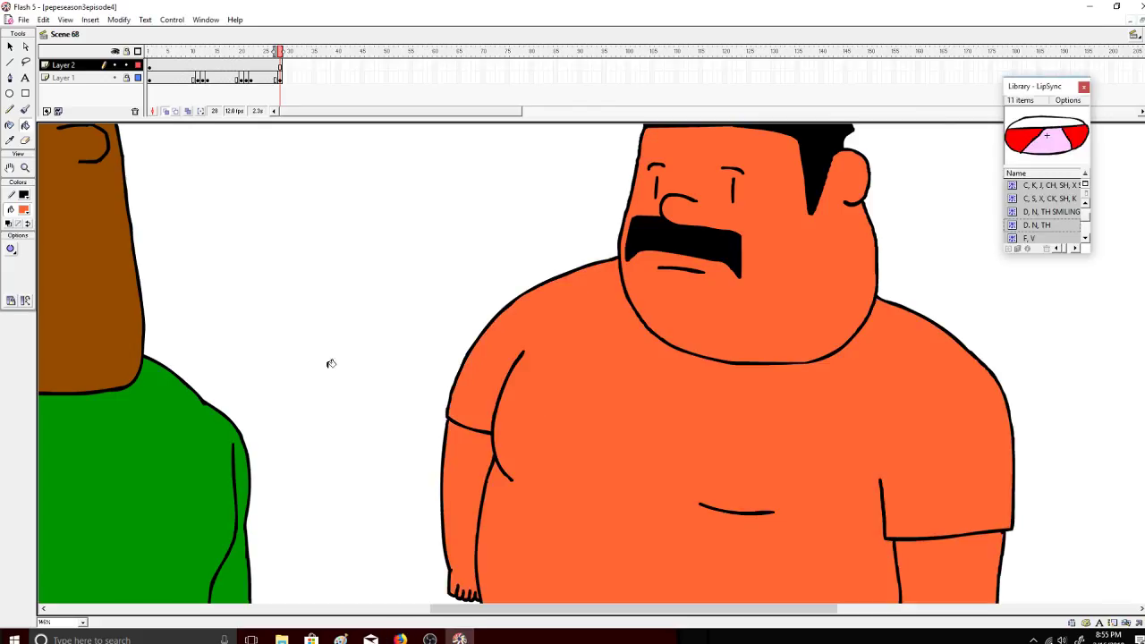
# Step: Fill the second man's shirt and sleeves with white
pyautogui.click(26, 211)
pyautogui.click(7, 272)
pyautogui.click(566, 368)
# Step: Move the whole Layer 2 figure slightly lower and a little closer to the man in green
pyautogui.click(25, 167)
pyautogui.click(25, 248)
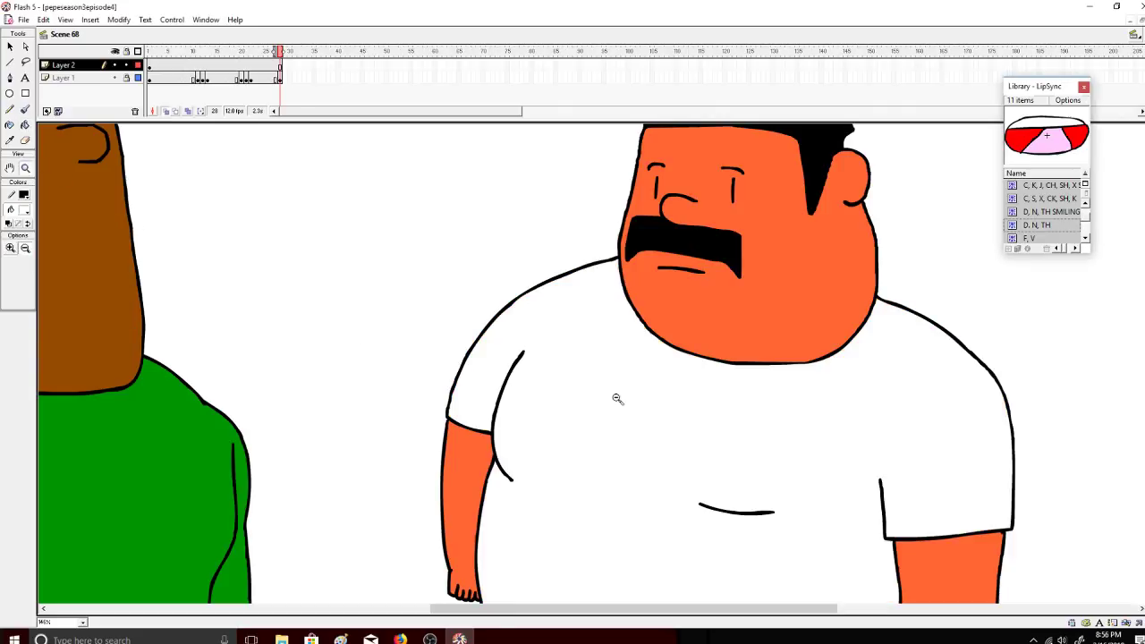
pyautogui.click(701, 459)
pyautogui.click(10, 46)
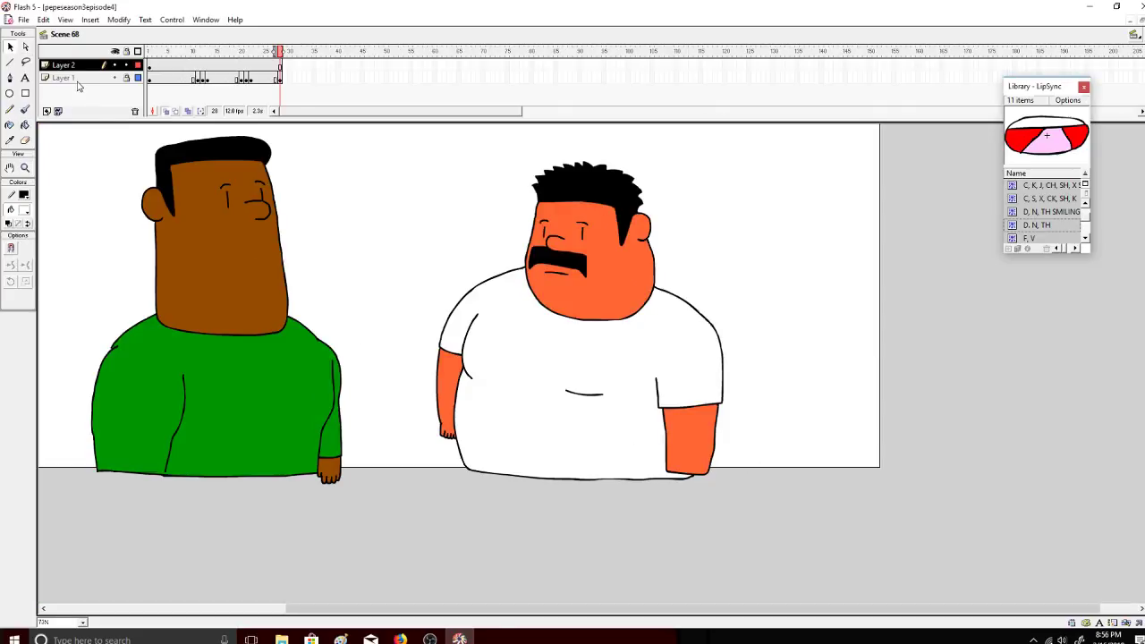
pyautogui.click(78, 66)
pyautogui.moveTo(589, 300); pyautogui.dragTo(580, 317)
pyautogui.click(428, 225)
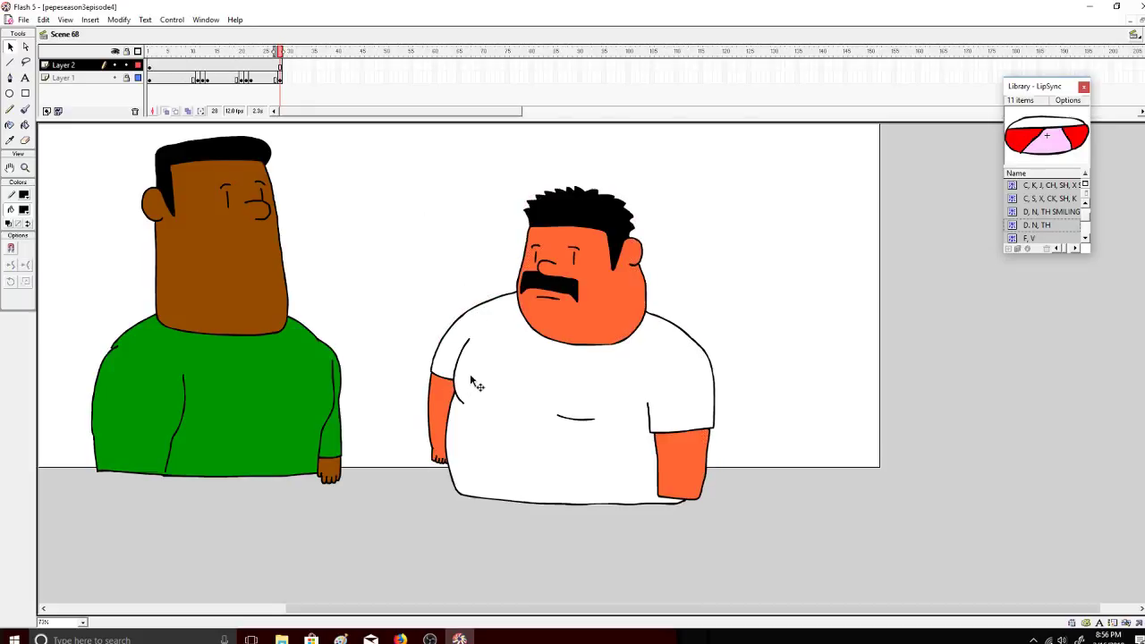
# Step: Erase both eyes and eyebrows from the second man's face
pyautogui.click(26, 167)
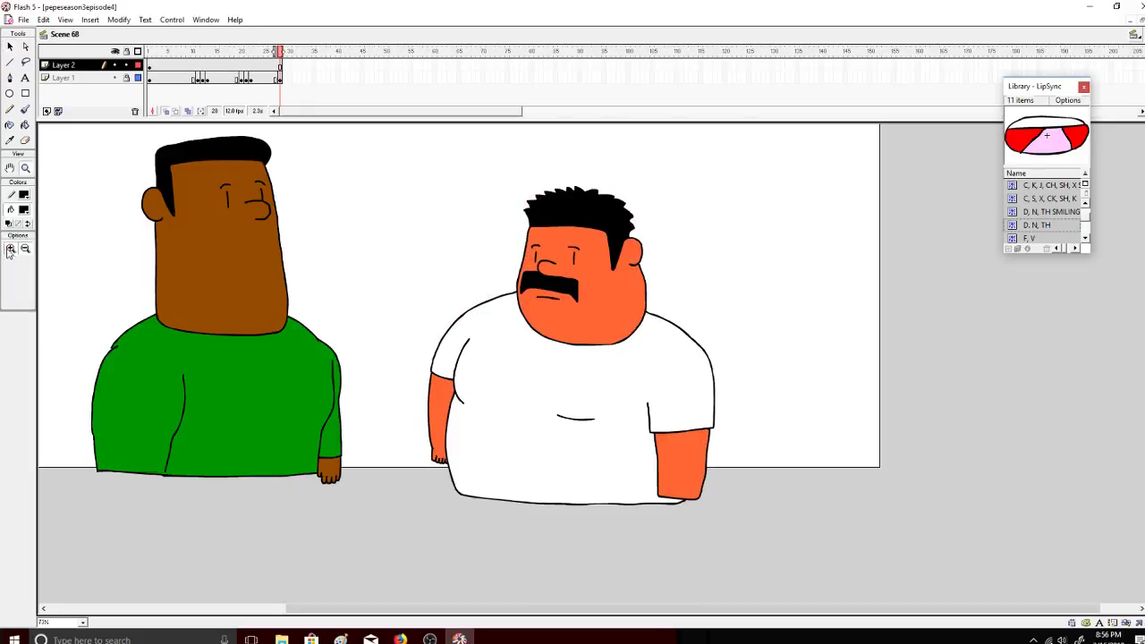
pyautogui.click(10, 250)
pyautogui.click(564, 310)
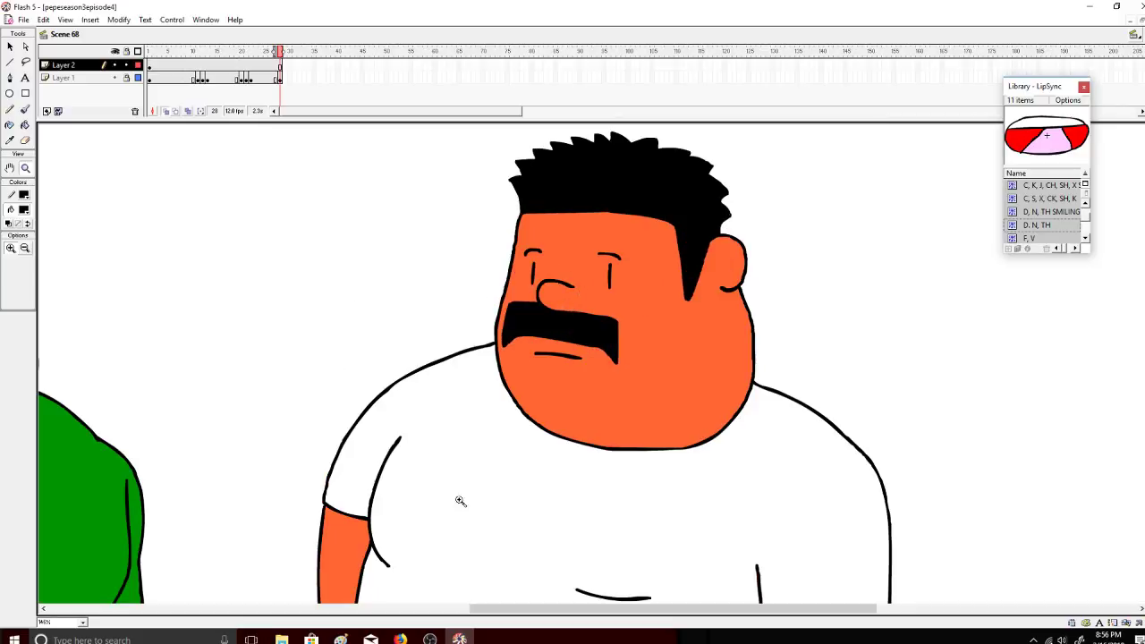
pyautogui.moveTo(519, 617); pyautogui.dragTo(452, 618)
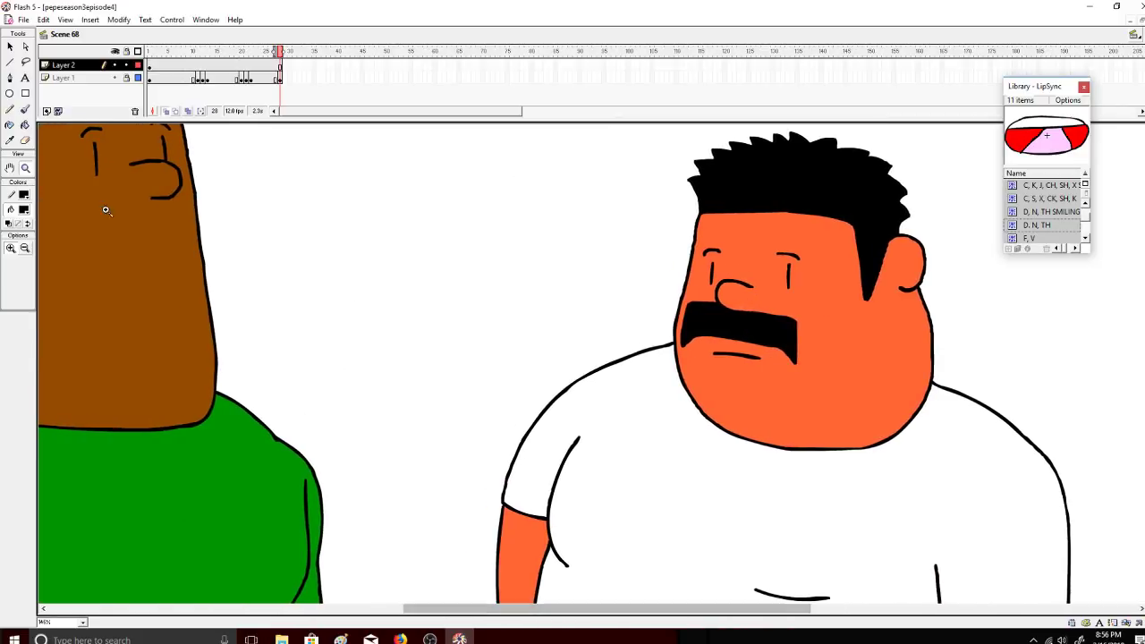
pyautogui.click(25, 138)
pyautogui.moveTo(816, 255)
pyautogui.mouseDown()
pyautogui.moveTo(782, 278)
pyautogui.moveTo(791, 290)
pyautogui.moveTo(777, 260)
pyautogui.moveTo(711, 259)
pyautogui.moveTo(705, 276)
pyautogui.moveTo(706, 240)
pyautogui.mouseUp()
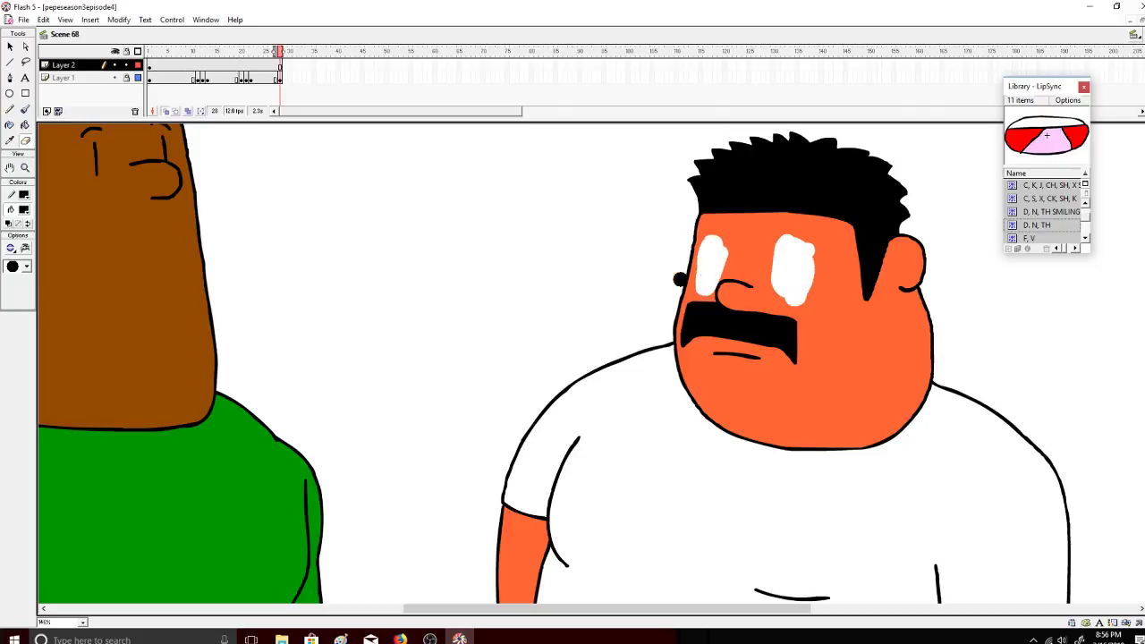
# Step: Redraw the second man's eyes and eyebrows in black and refill the erased areas around them with orange
pyautogui.click(24, 109)
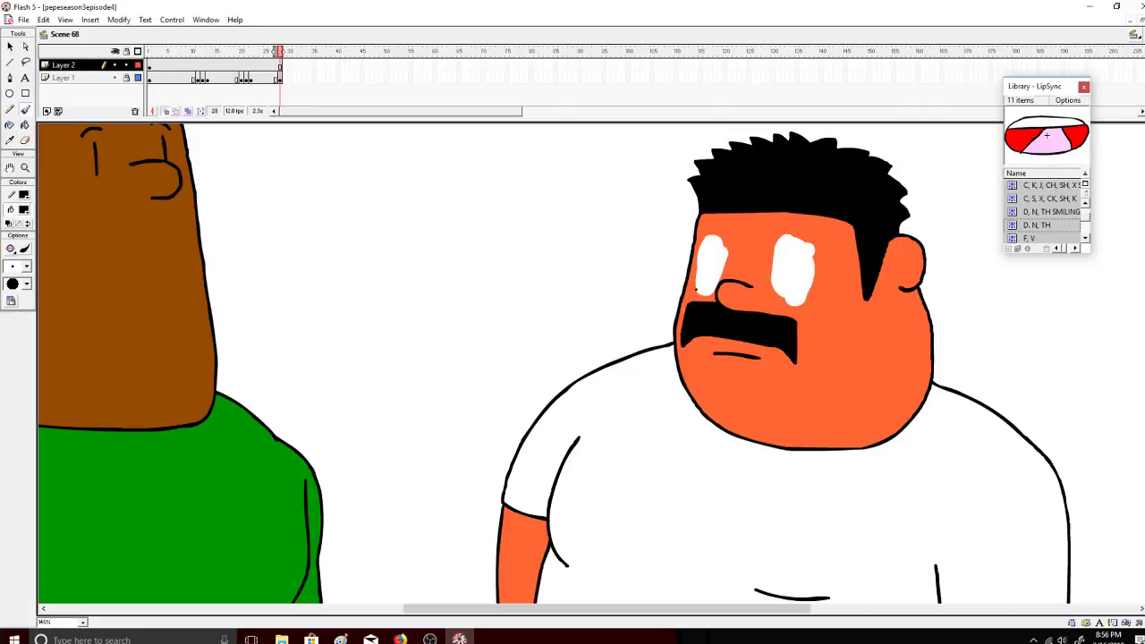
pyautogui.moveTo(703, 274); pyautogui.dragTo(710, 256)
pyautogui.click(25, 125)
pyautogui.click(24, 210)
pyautogui.click(805, 301)
pyautogui.click(802, 295)
pyautogui.click(714, 261)
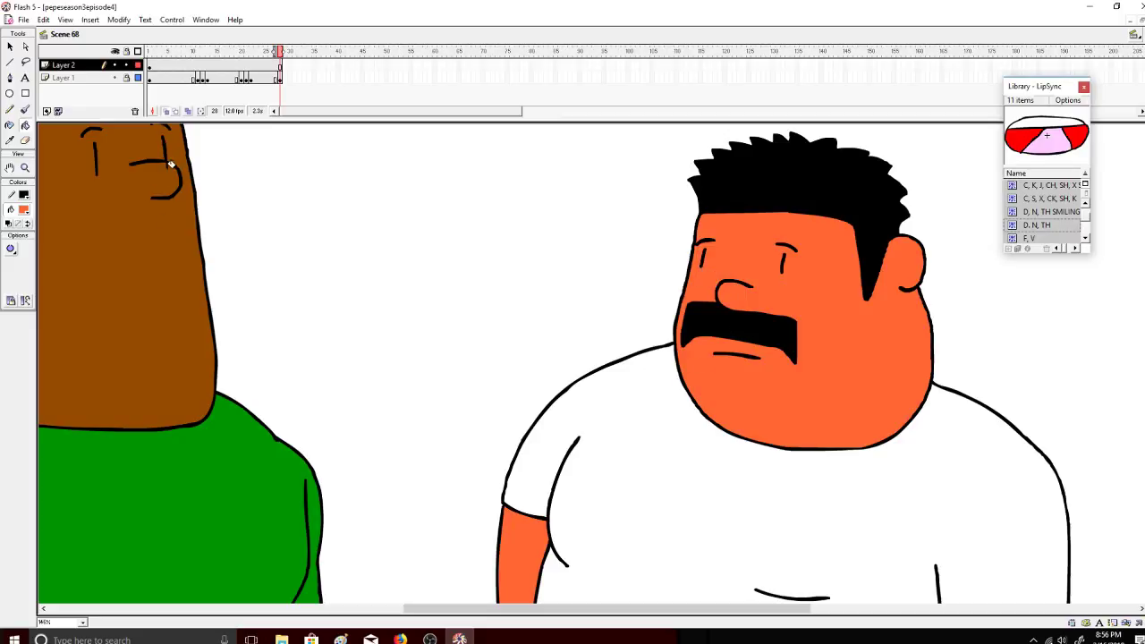
# Step: Insert a keyframe at frame 11 of Layer 2
pyautogui.click(261, 66)
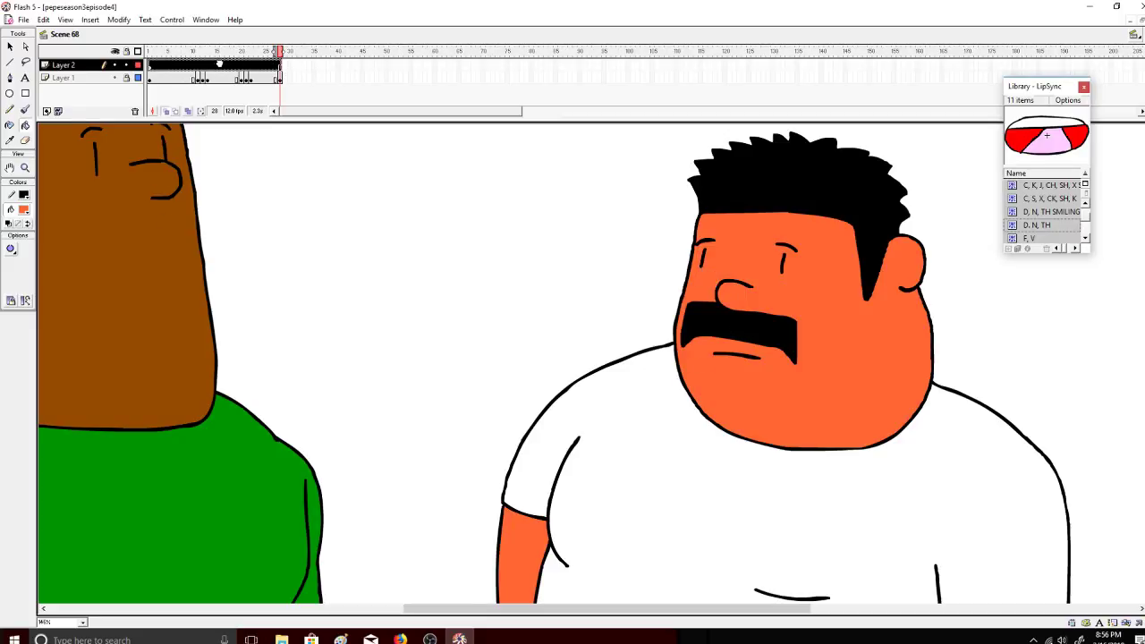
pyautogui.moveTo(268, 51); pyautogui.dragTo(194, 51)
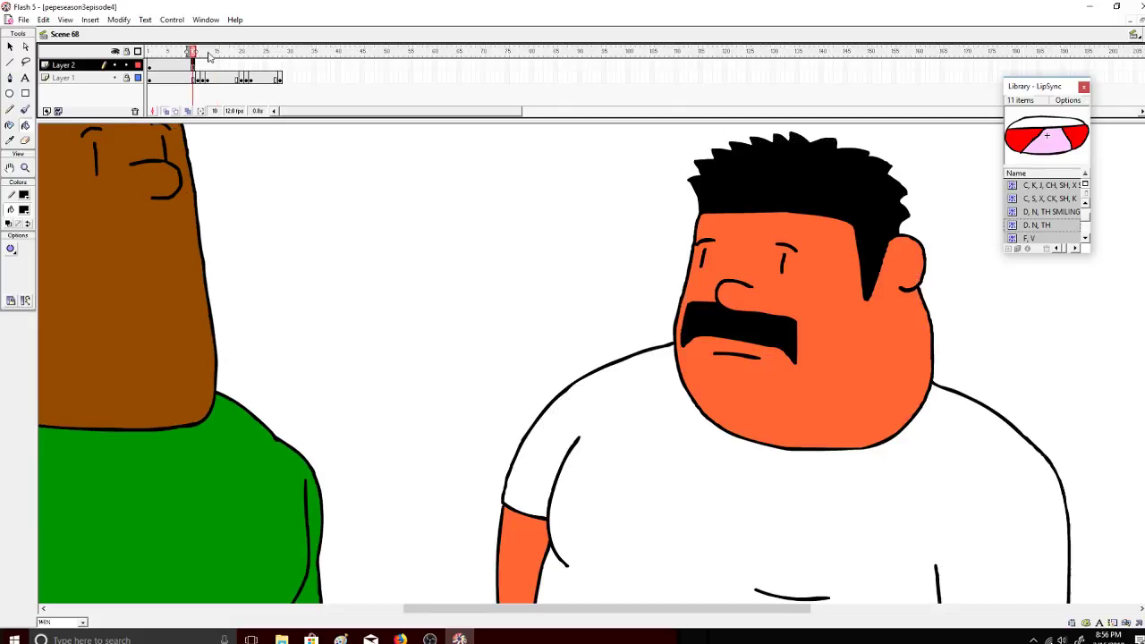
pyautogui.click(200, 65)
pyautogui.rightClick(198, 67)
pyautogui.click(235, 120)
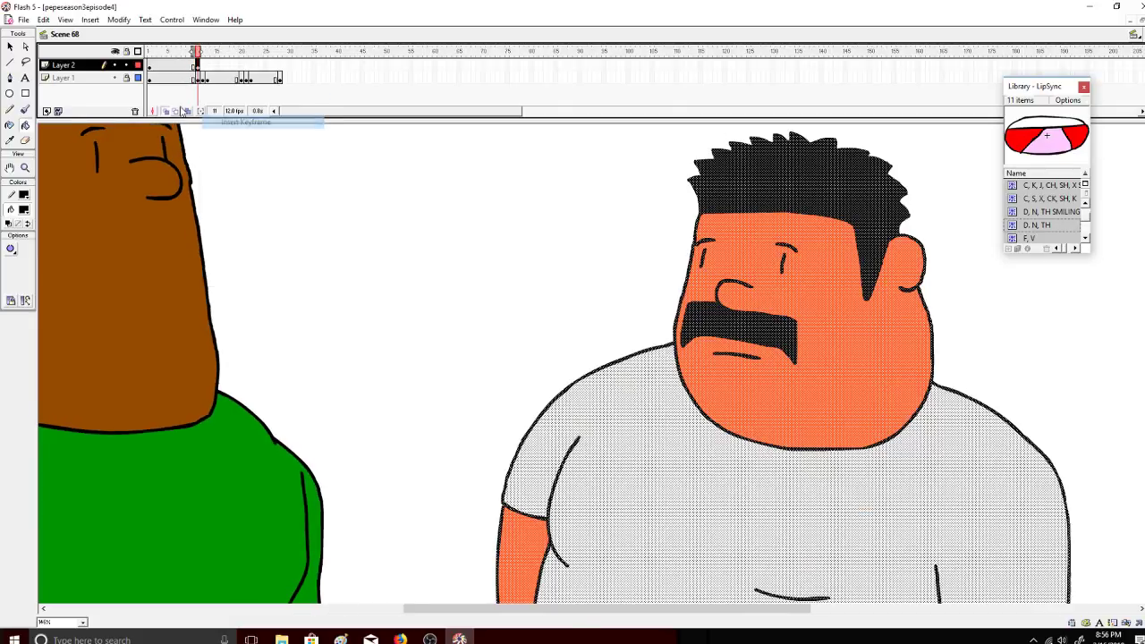
# Step: Erase the moustached man's eyes and eyebrows on frame 11 and redraw them as half-closed eyes under black brows
pyautogui.click(26, 47)
pyautogui.press('e')
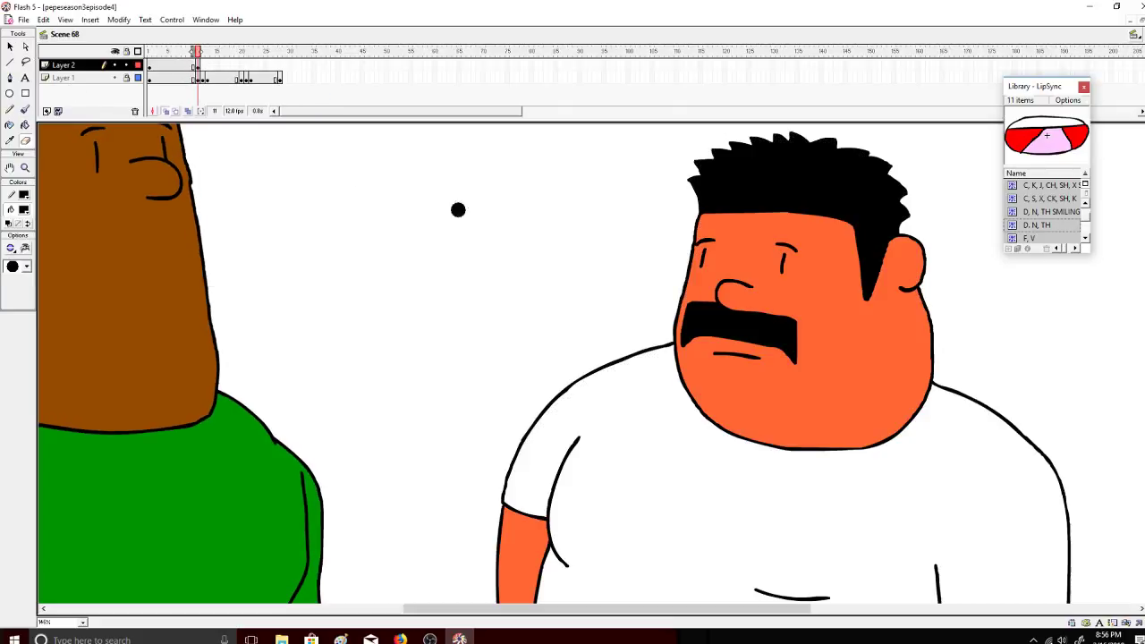
pyautogui.moveTo(793, 253)
pyautogui.mouseDown()
pyautogui.moveTo(785, 264)
pyautogui.moveTo(797, 253)
pyautogui.mouseUp()
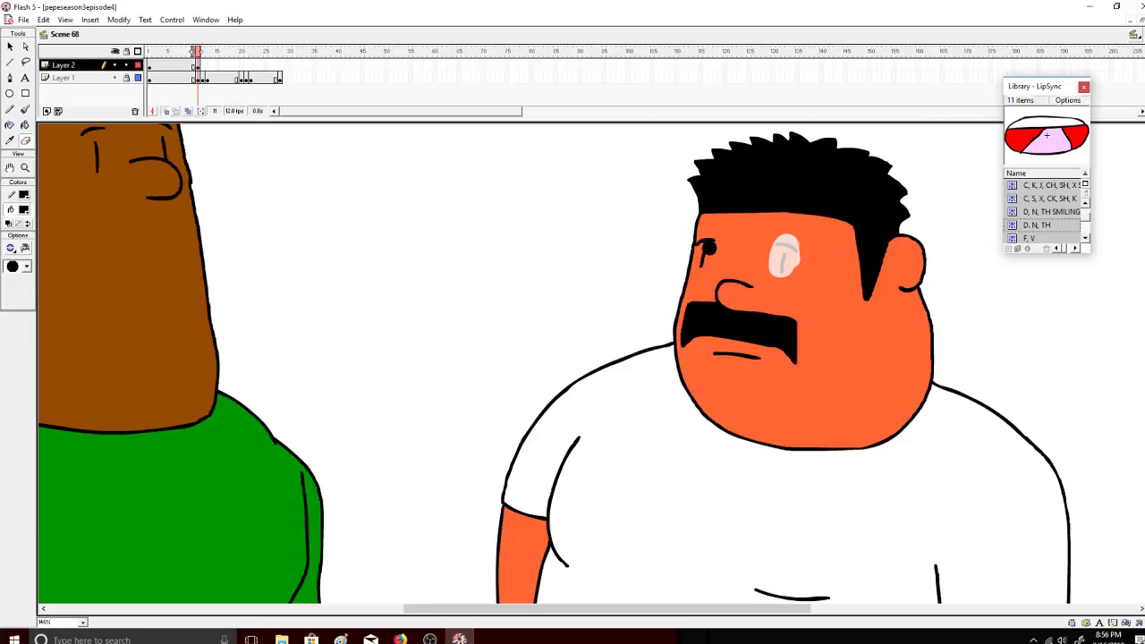
pyautogui.moveTo(708, 251); pyautogui.dragTo(705, 243)
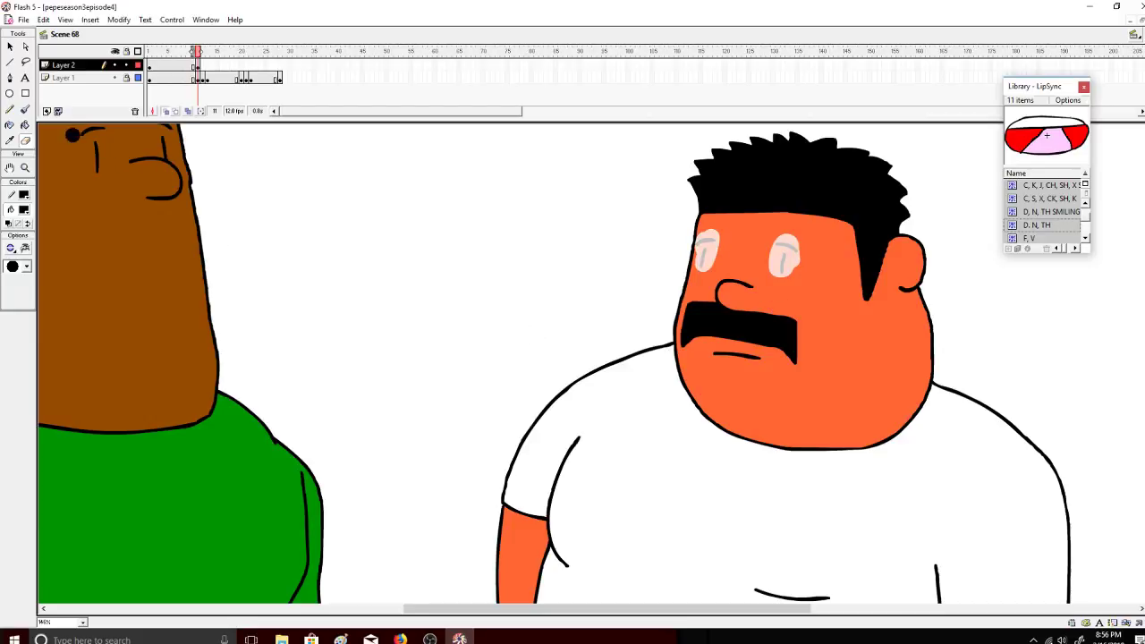
pyautogui.click(25, 109)
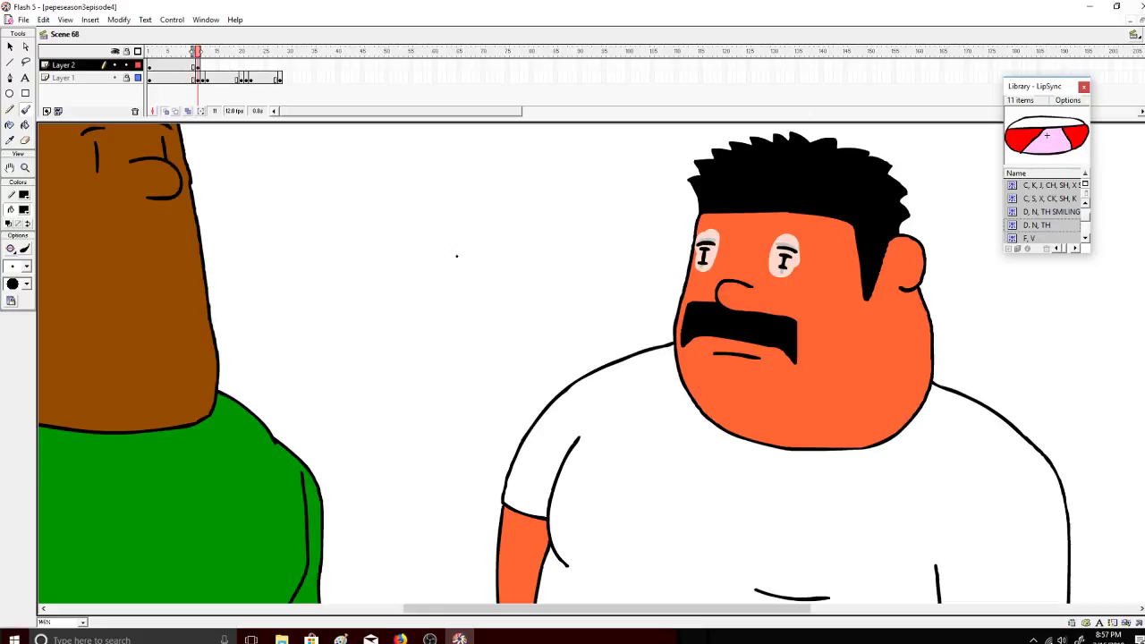
# Step: Refill the erased patches around the half-closed eyes with the orange sampled from the face
pyautogui.click(25, 125)
pyautogui.click(24, 210)
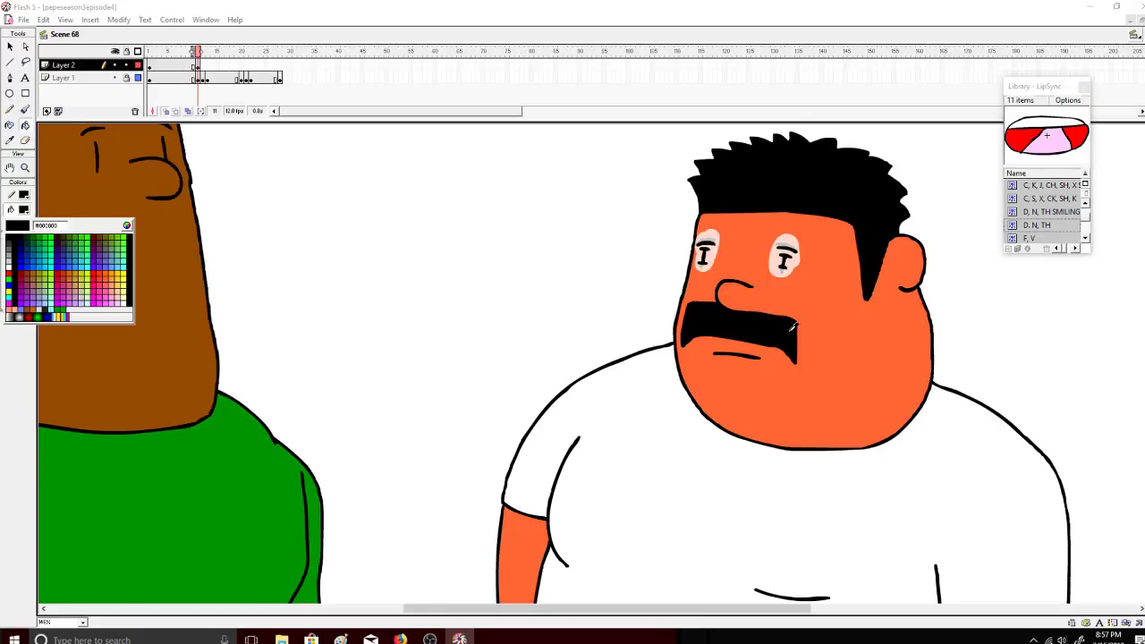
pyautogui.click(8, 234)
pyautogui.click(788, 281)
pyautogui.hotkey('ctrl', 'z')
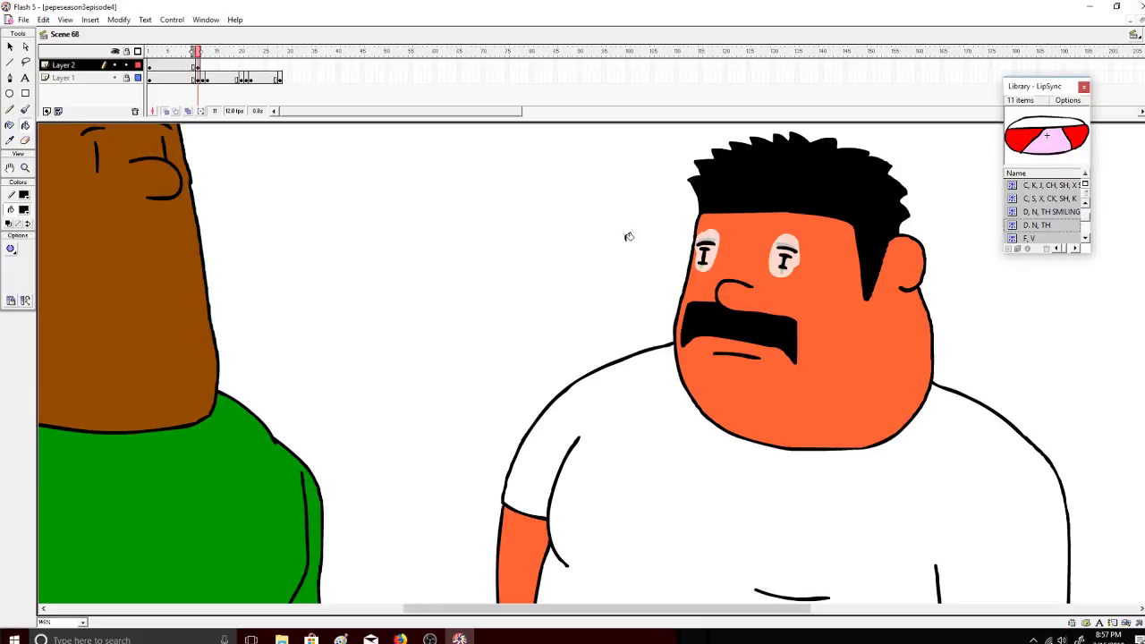
pyautogui.click(24, 209)
pyautogui.click(756, 268)
pyautogui.click(788, 272)
pyautogui.click(715, 256)
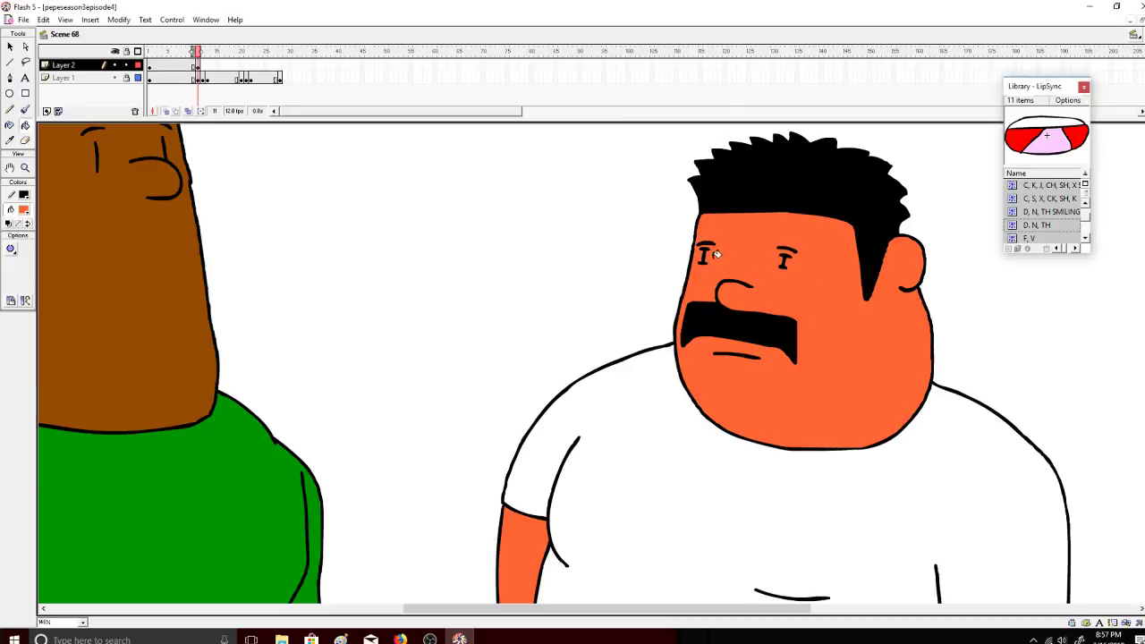
# Step: Insert a Layer 2 keyframe at frame 12, erase the man's eyes and eyebrows there, and redraw the eyes closed
pyautogui.moveTo(201, 52); pyautogui.dragTo(198, 52)
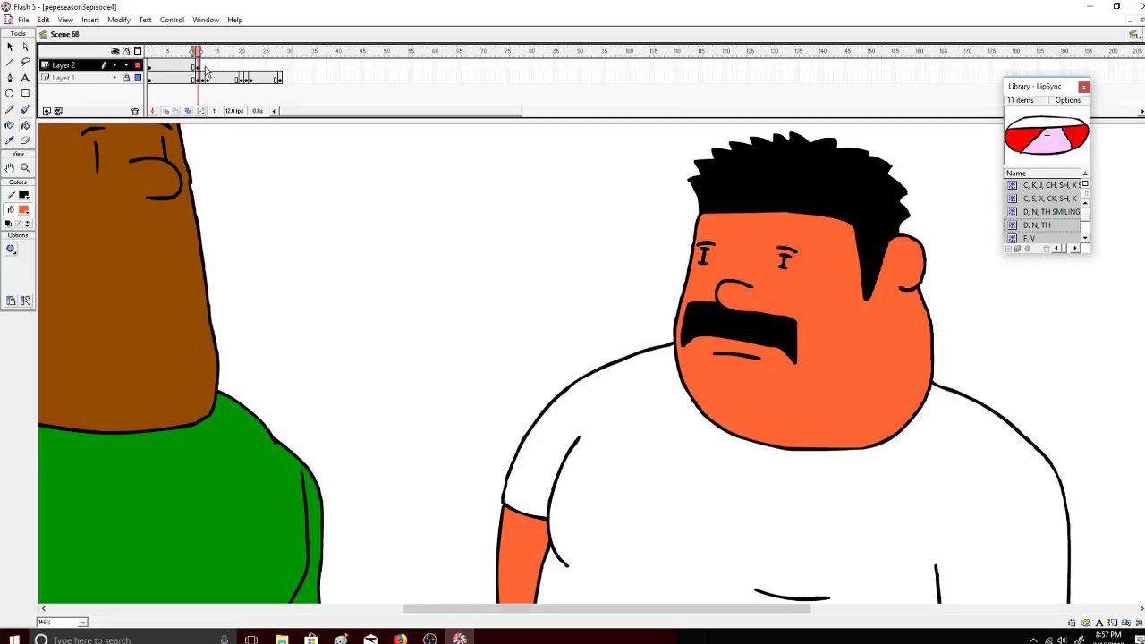
pyautogui.rightClick(200, 65)
pyautogui.click(246, 120)
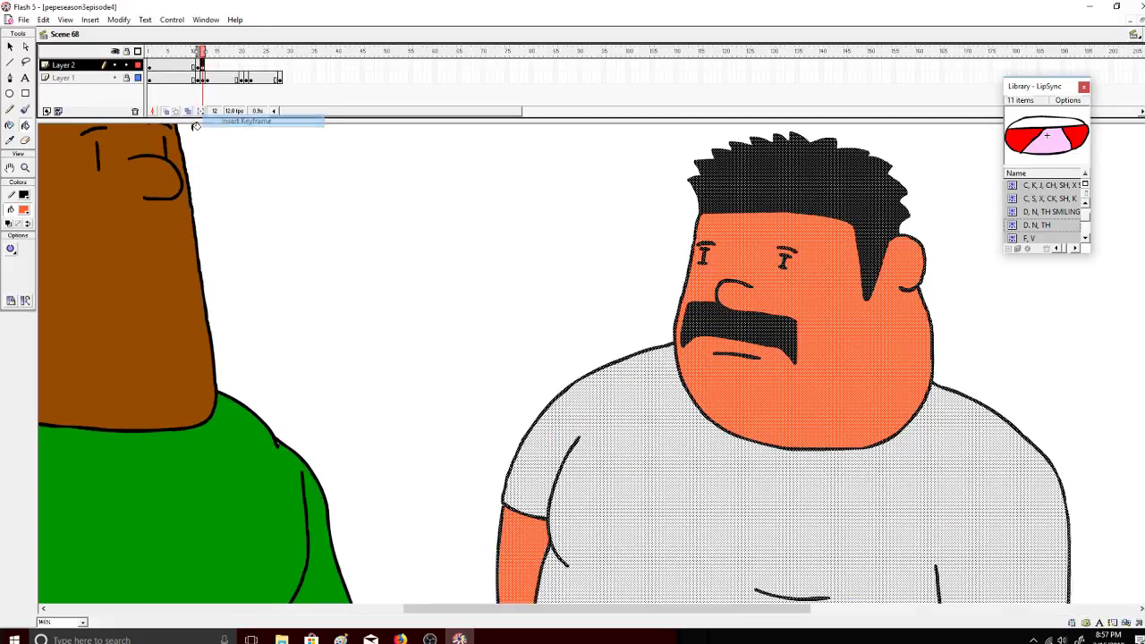
pyautogui.click(26, 140)
pyautogui.moveTo(789, 264); pyautogui.dragTo(793, 248)
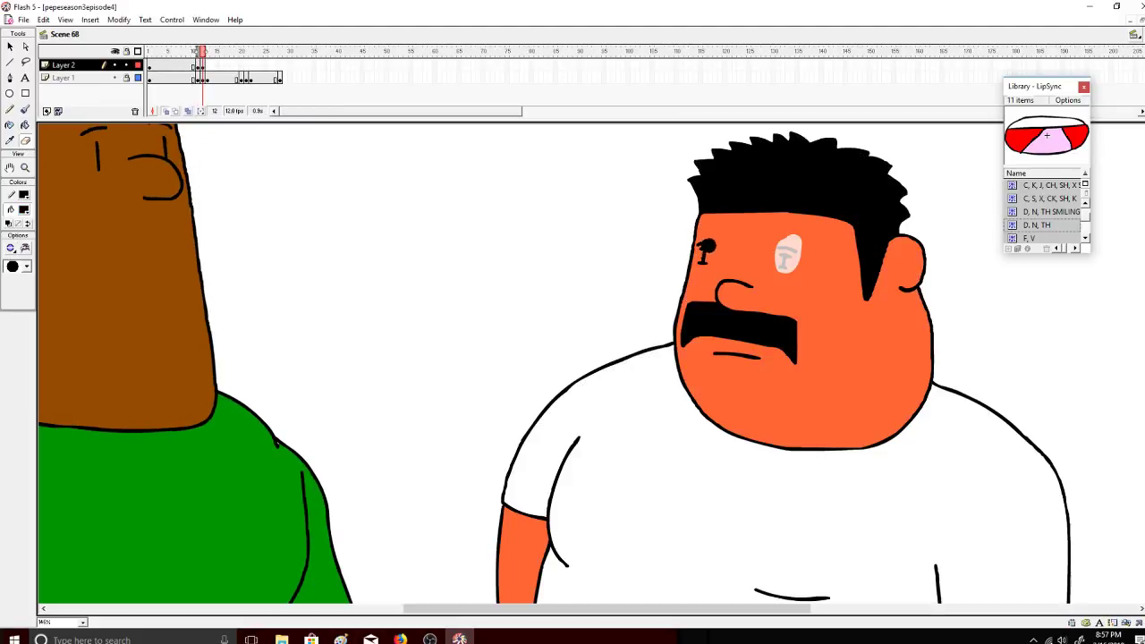
pyautogui.moveTo(709, 246); pyautogui.dragTo(700, 253)
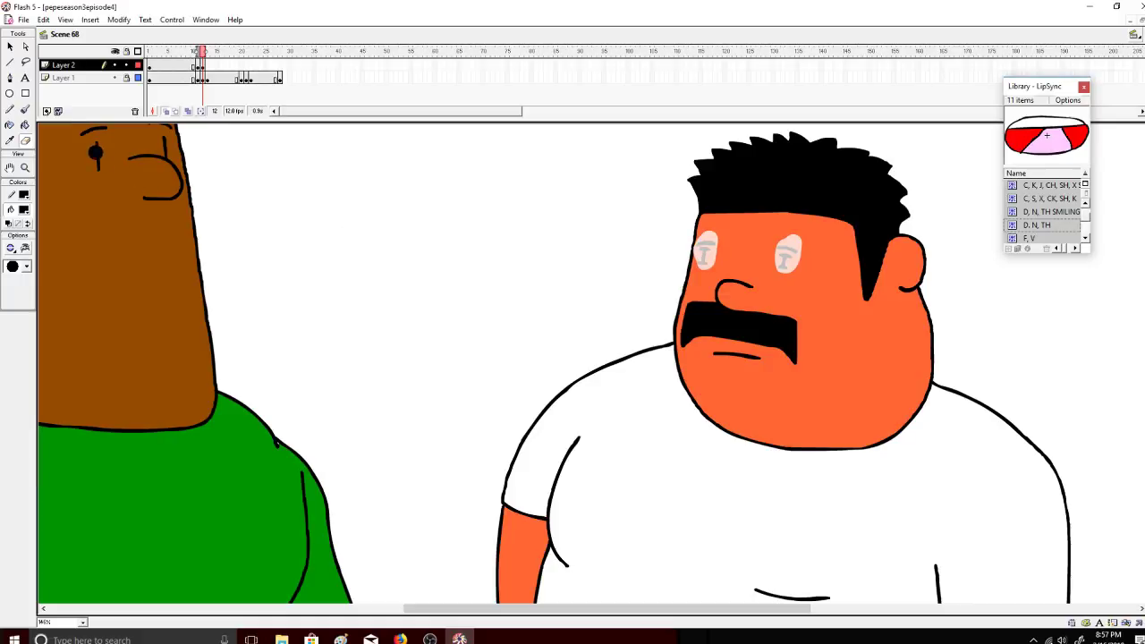
pyautogui.click(25, 109)
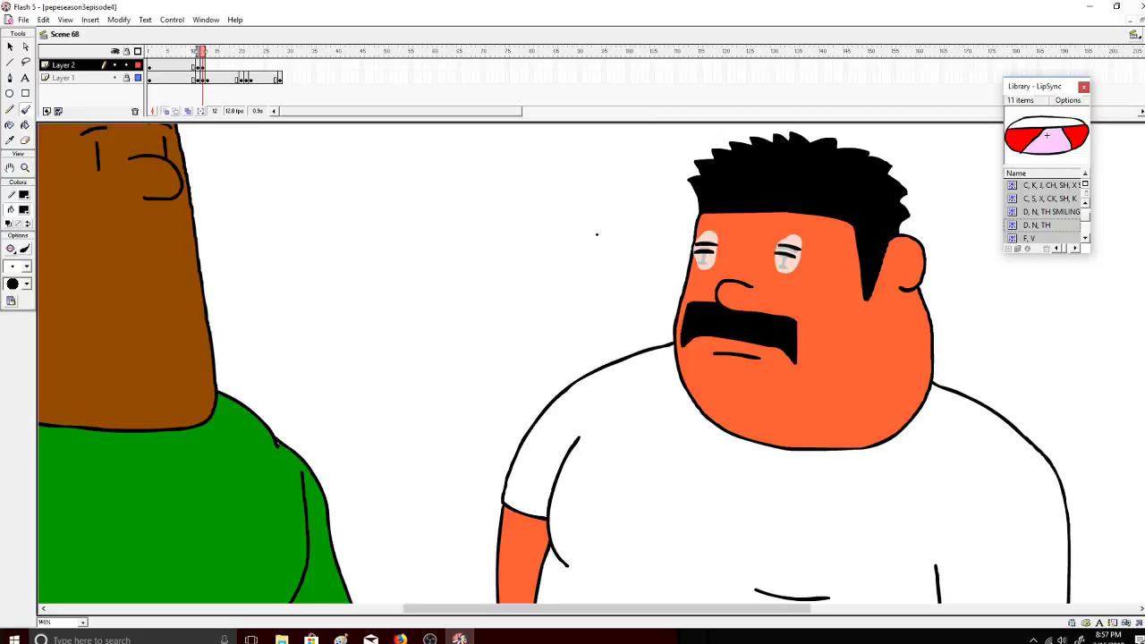
# Step: Refill the erased patches around both closed eyes with the face's orange
pyautogui.click(25, 125)
pyautogui.click(25, 209)
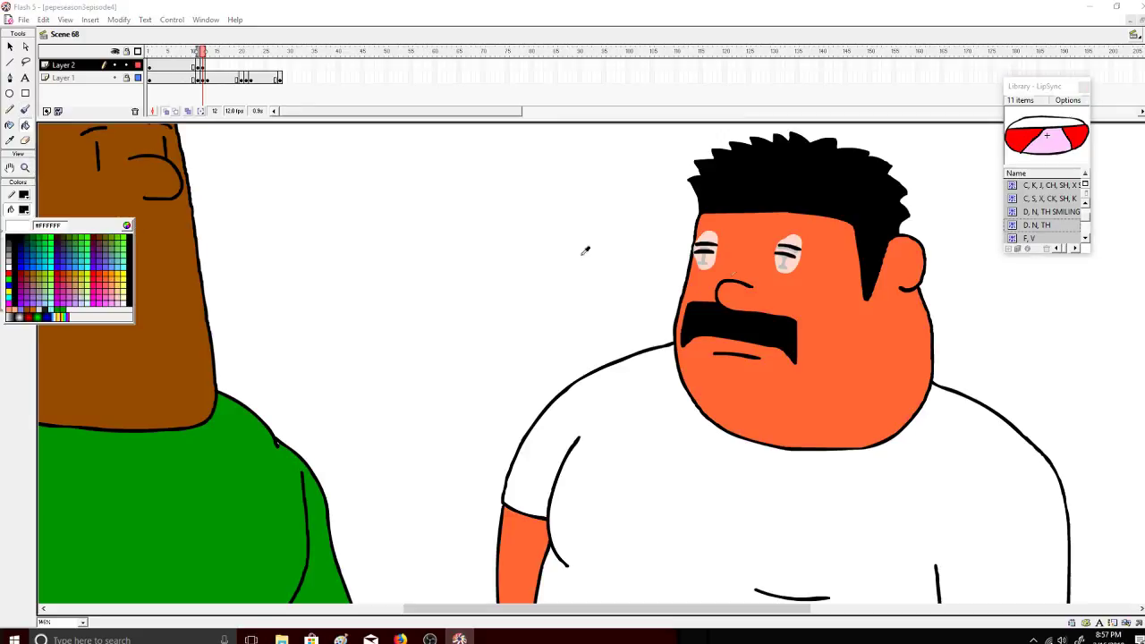
pyautogui.click(742, 259)
pyautogui.click(792, 241)
pyautogui.click(707, 254)
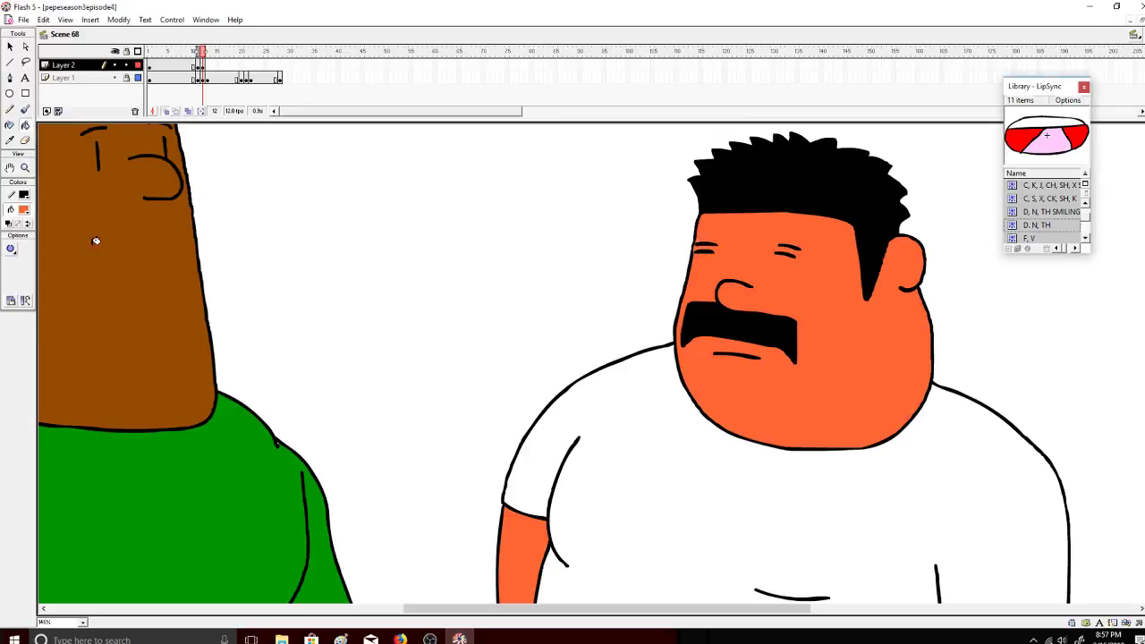
# Step: Erase the closed eye and eyebrow nearer the man's ear and redraw both strokes in black
pyautogui.click(25, 140)
pyautogui.moveTo(803, 261)
pyautogui.mouseDown()
pyautogui.moveTo(774, 255)
pyautogui.moveTo(778, 268)
pyautogui.mouseUp()
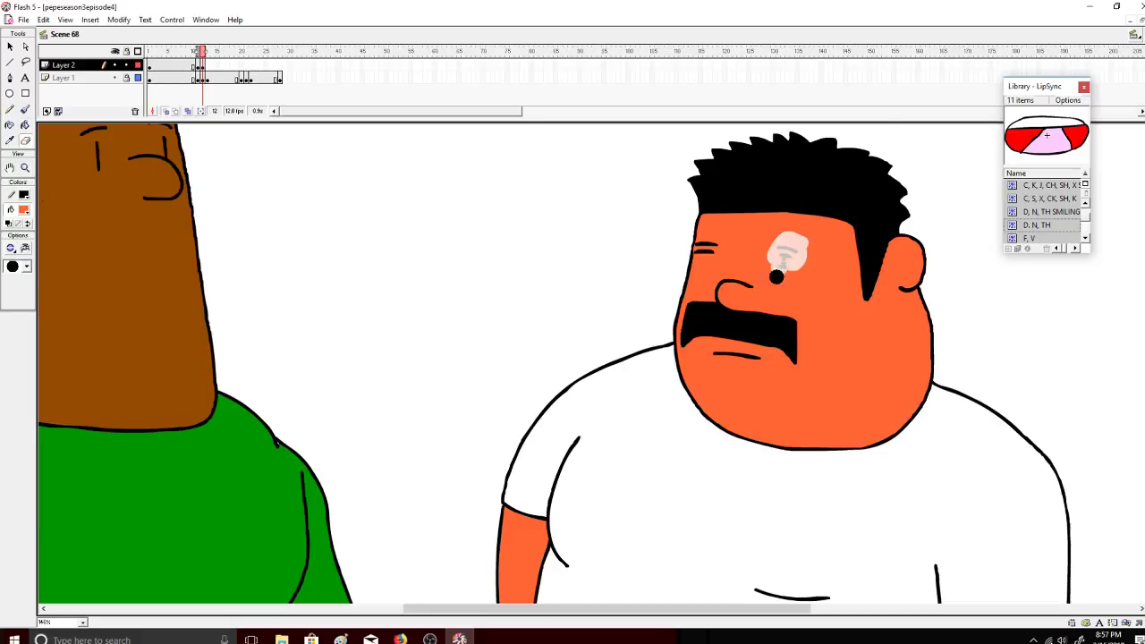
pyautogui.click(25, 109)
pyautogui.click(24, 209)
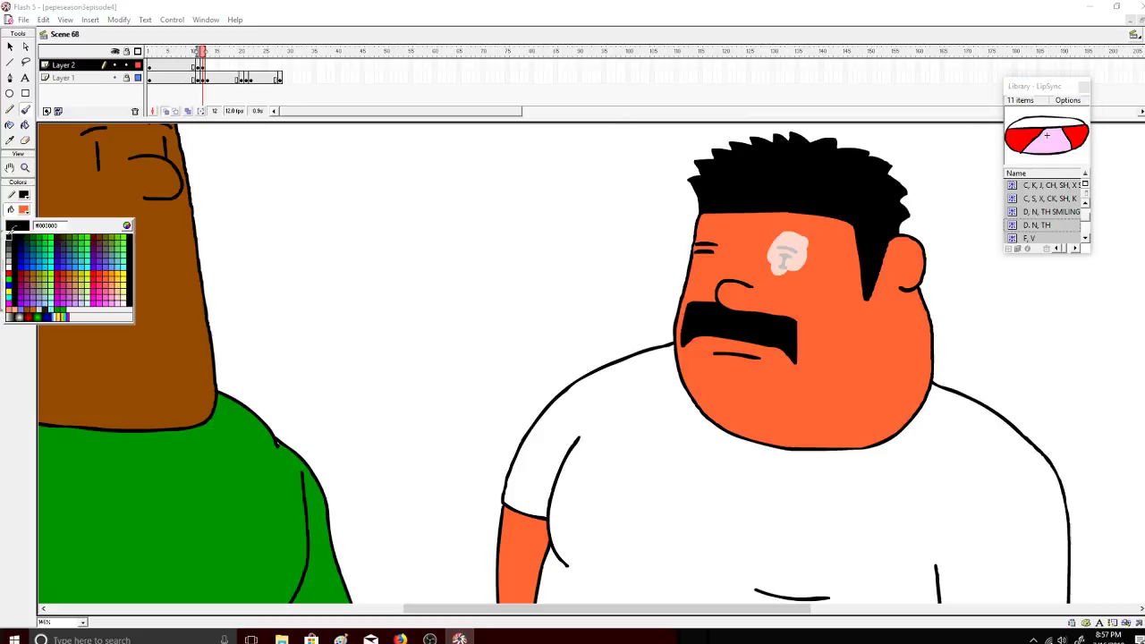
pyautogui.click(9, 235)
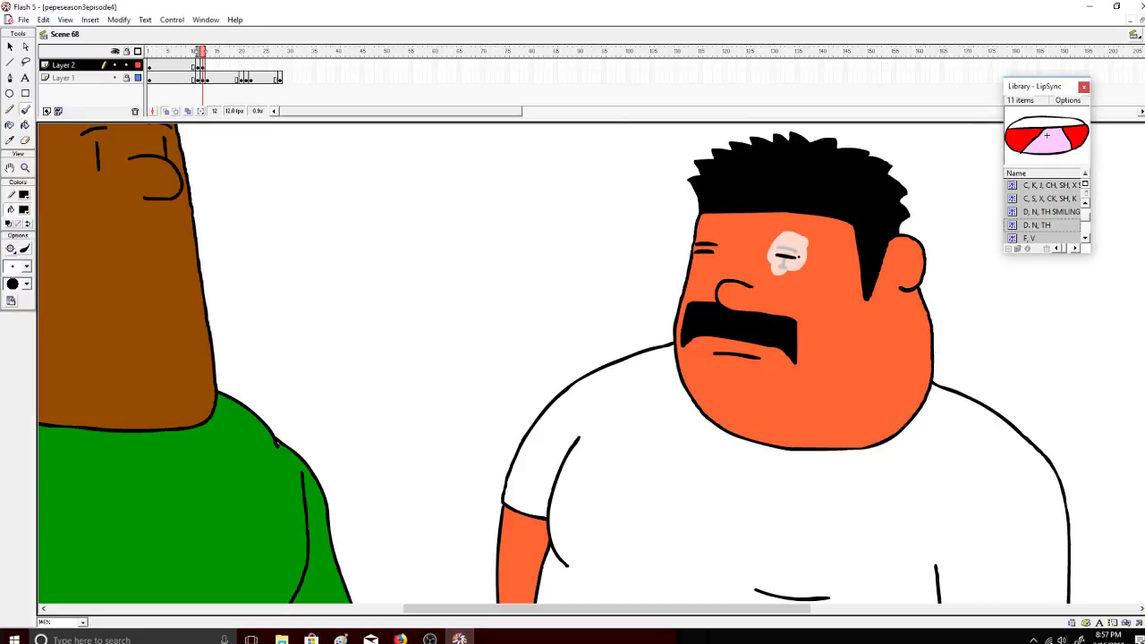
pyautogui.hotkey('ctrl', 'z')
pyautogui.moveTo(799, 256)
pyautogui.mouseDown()
pyautogui.moveTo(797, 269)
pyautogui.moveTo(774, 252)
pyautogui.mouseUp()
# Step: Switch to Firefox to check the YouTube live dashboard and the Pandora station, and return to Flash
pyautogui.click(400, 639)
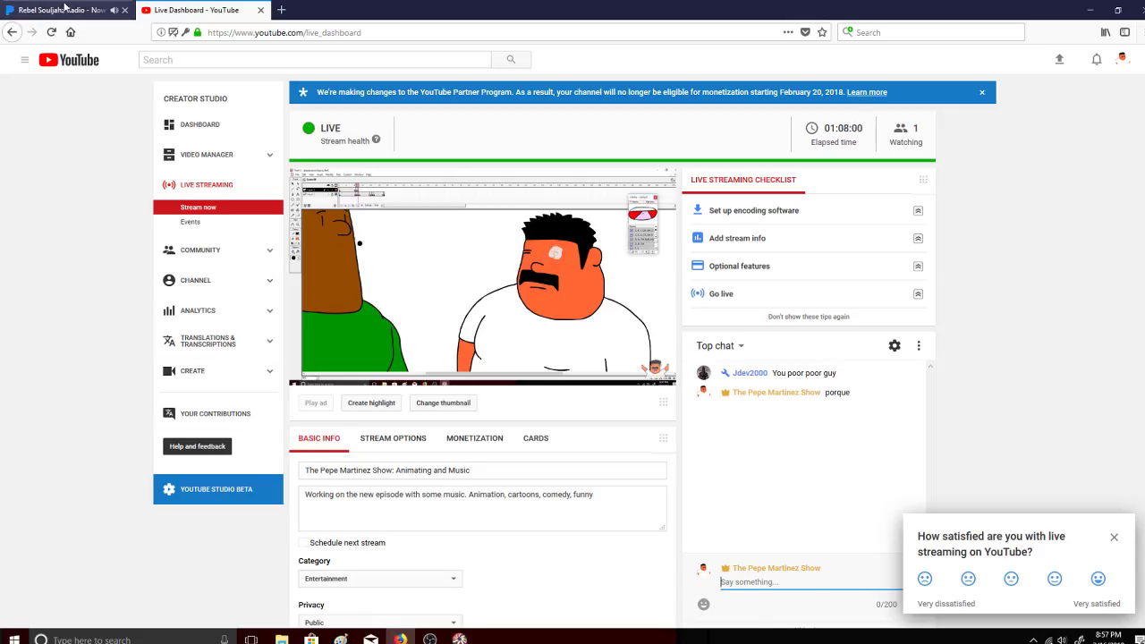
pyautogui.click(67, 10)
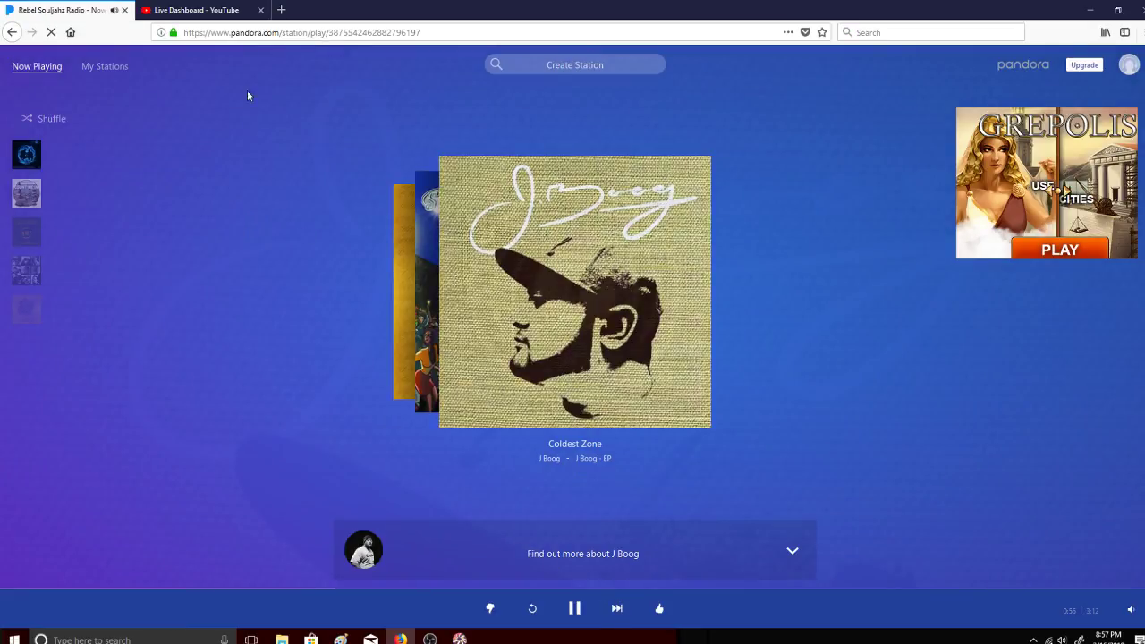
pyautogui.click(199, 12)
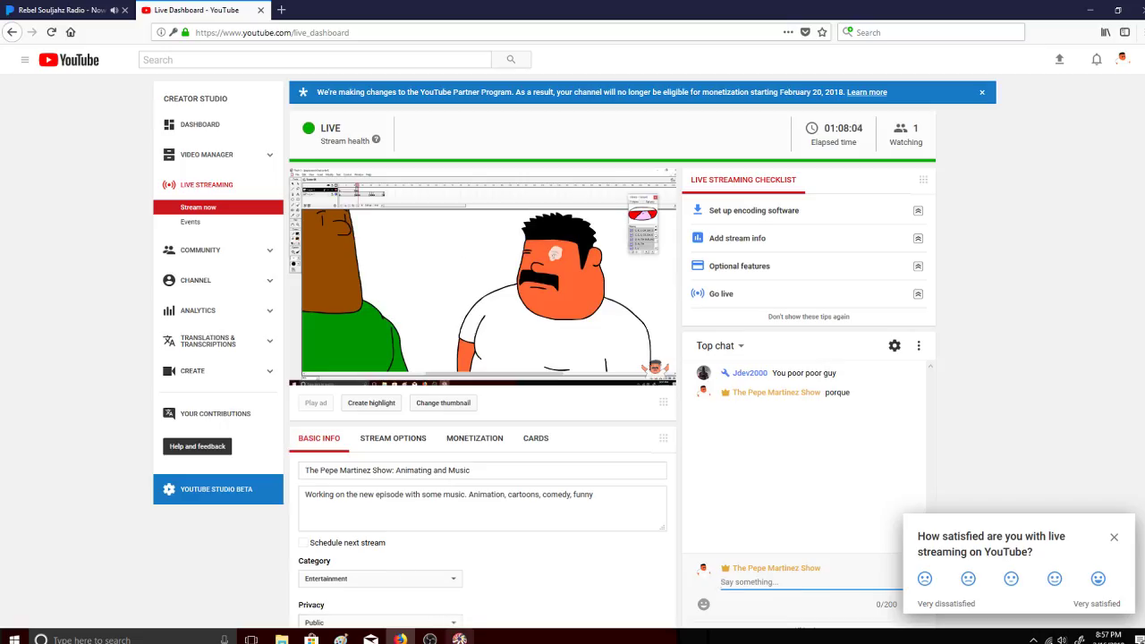
pyautogui.click(459, 639)
# Step: Refill the erased area around the redrawn closed eye with the face's orange
pyautogui.click(24, 125)
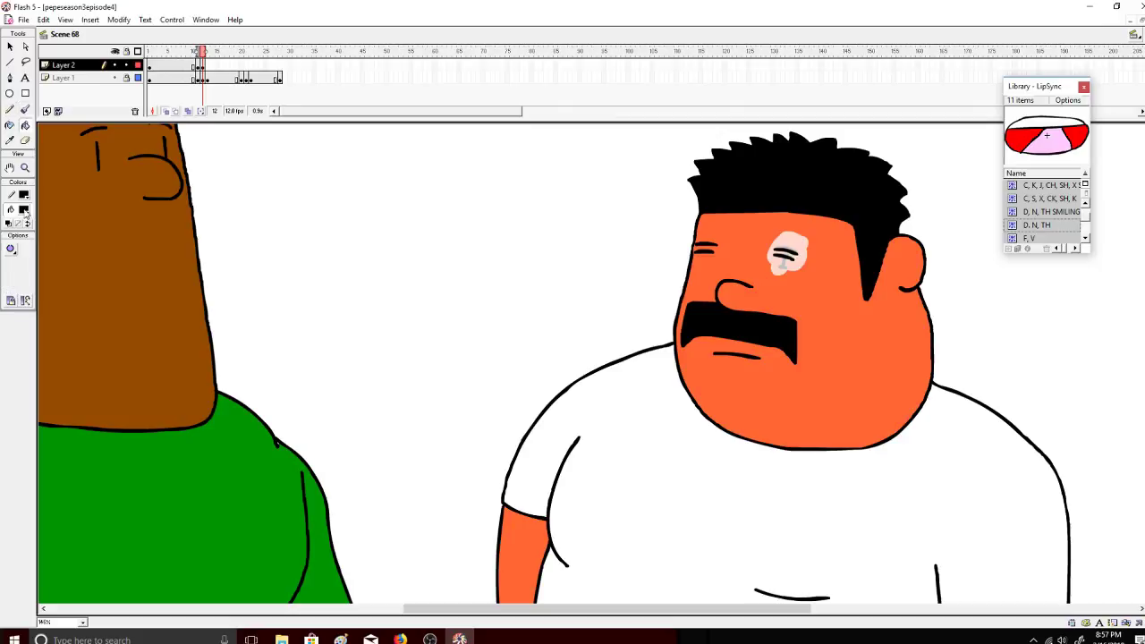
pyautogui.click(25, 209)
pyautogui.click(788, 271)
pyautogui.click(787, 272)
pyautogui.hotkey('ctrl', 'z')
pyautogui.click(27, 212)
pyautogui.click(780, 276)
pyautogui.click(798, 270)
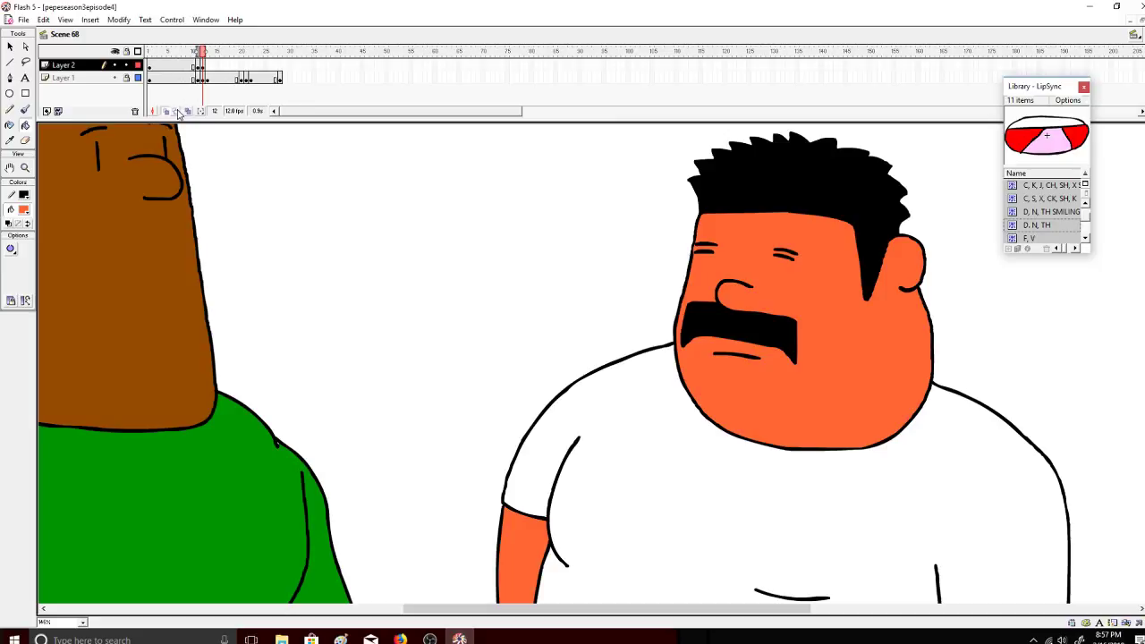
# Step: Copy Layer 2's half-closed-eyes frame 11 and paste it into frame 13
pyautogui.rightClick(195, 68)
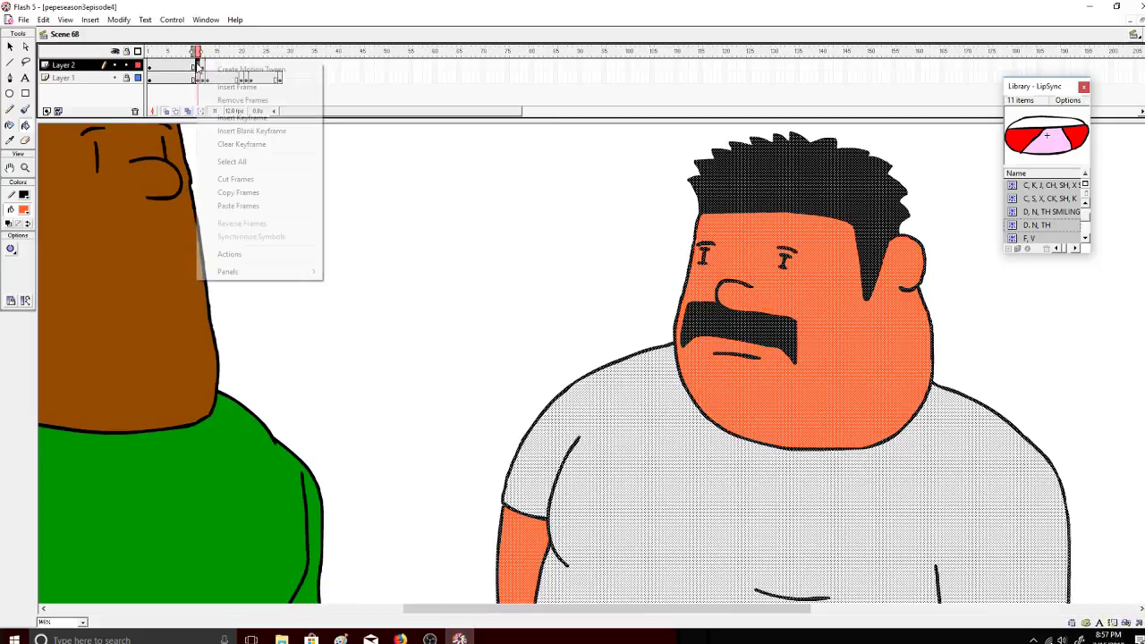
pyautogui.click(240, 191)
pyautogui.rightClick(210, 70)
pyautogui.click(237, 208)
# Step: Copy the open-eyed drawing from the start of Layer 2 and paste it into frame 14
pyautogui.click(152, 68)
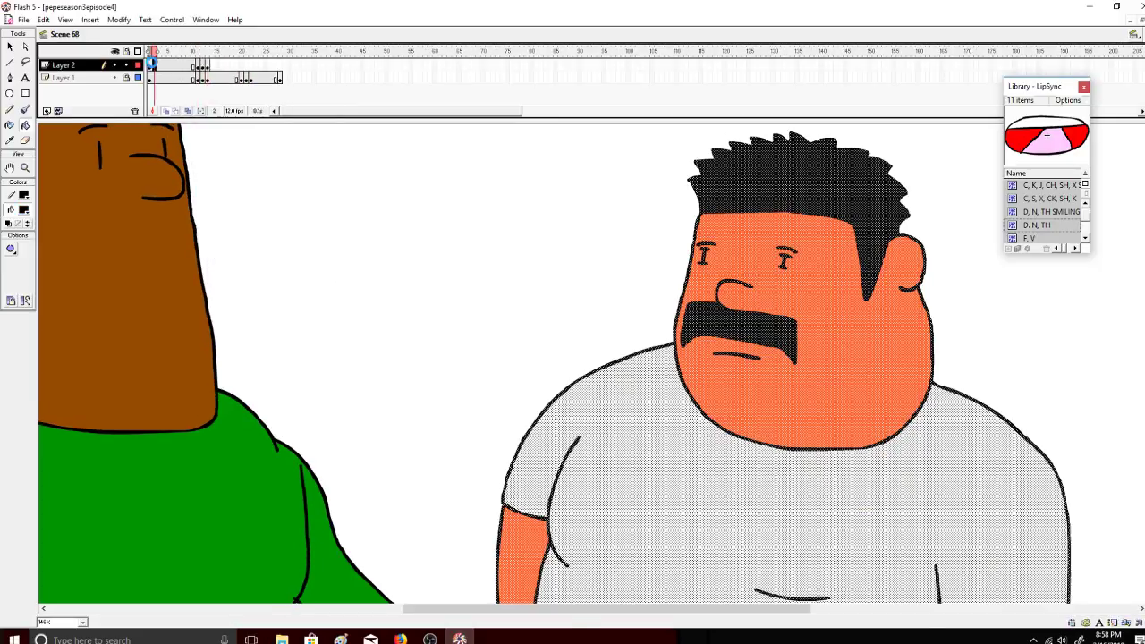
pyautogui.rightClick(151, 70)
pyautogui.click(193, 193)
pyautogui.rightClick(210, 70)
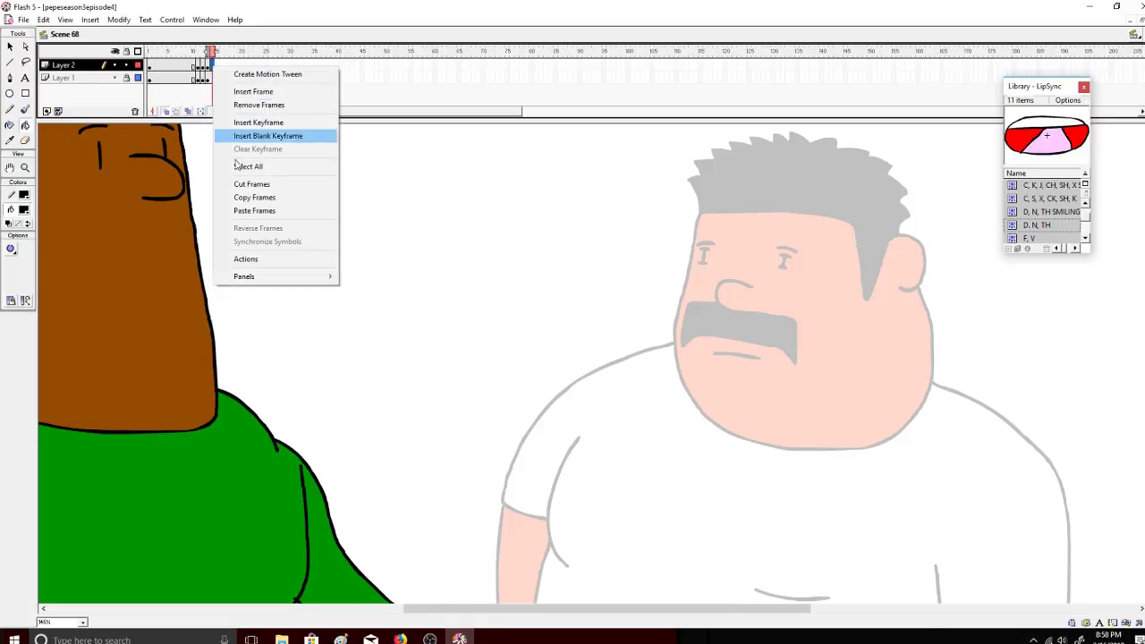
pyautogui.click(255, 209)
# Step: Insert a keyframe at frame 28 of Layer 2 and play the scene from frame 1 to preview the blink
pyautogui.rightClick(281, 68)
pyautogui.click(304, 119)
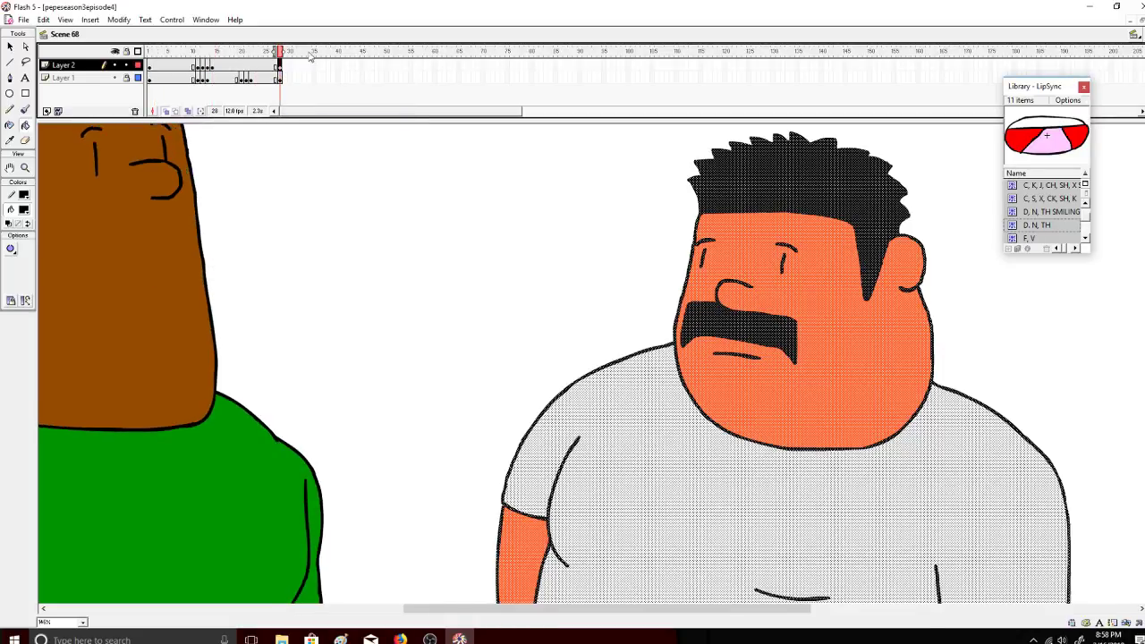
pyautogui.moveTo(280, 51); pyautogui.dragTo(149, 46)
pyautogui.click(169, 19)
pyautogui.click(172, 35)
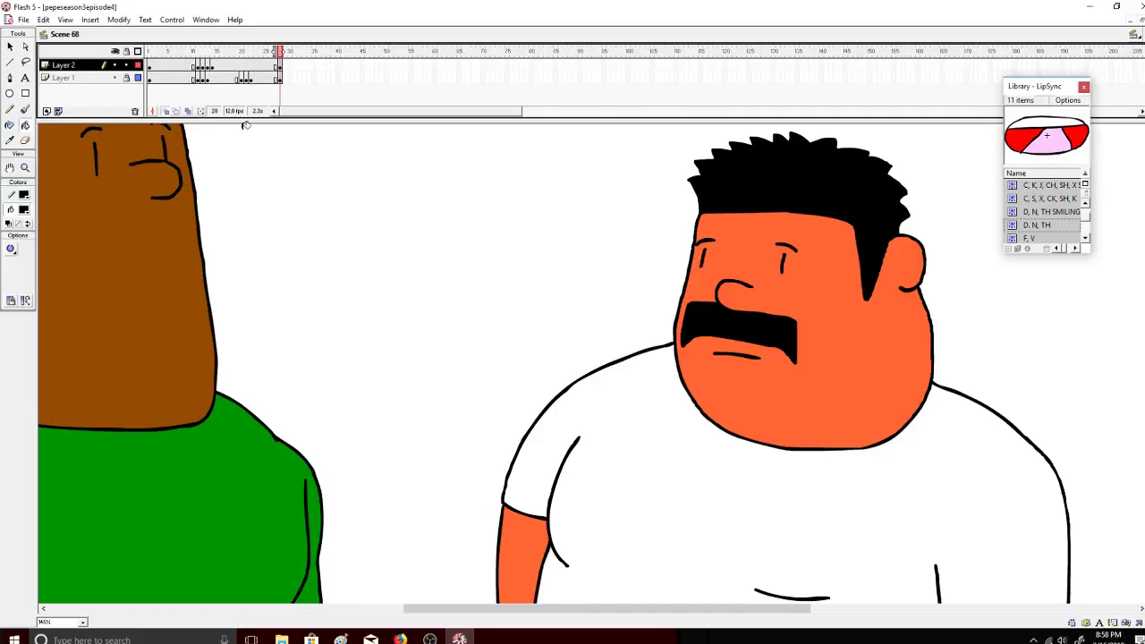
pyautogui.moveTo(283, 81); pyautogui.dragTo(377, 78)
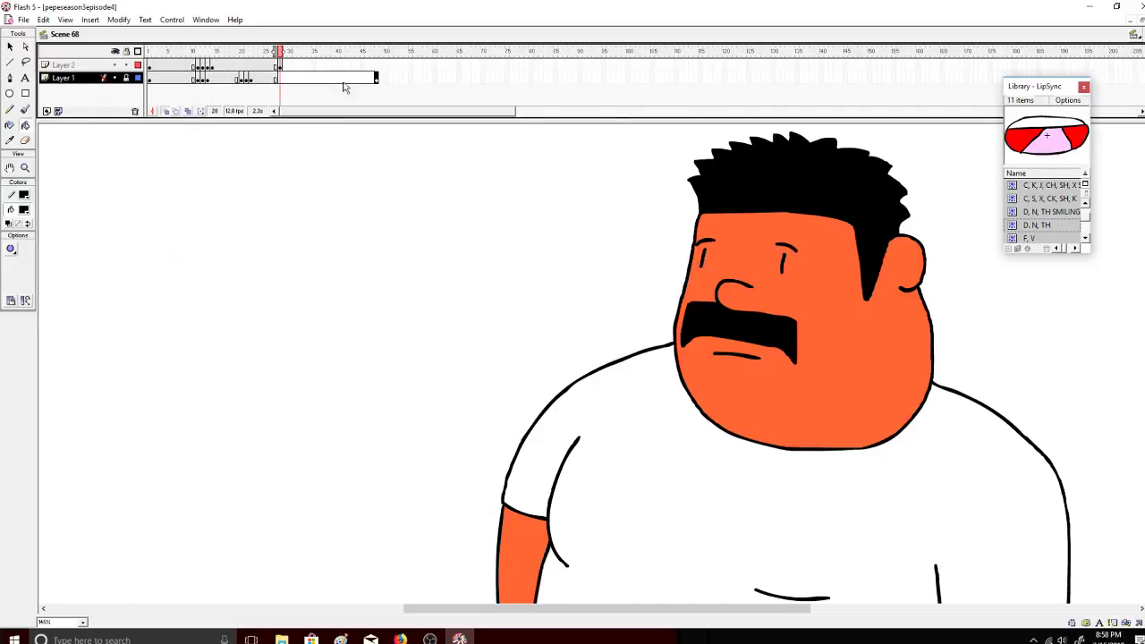
pyautogui.click(373, 78)
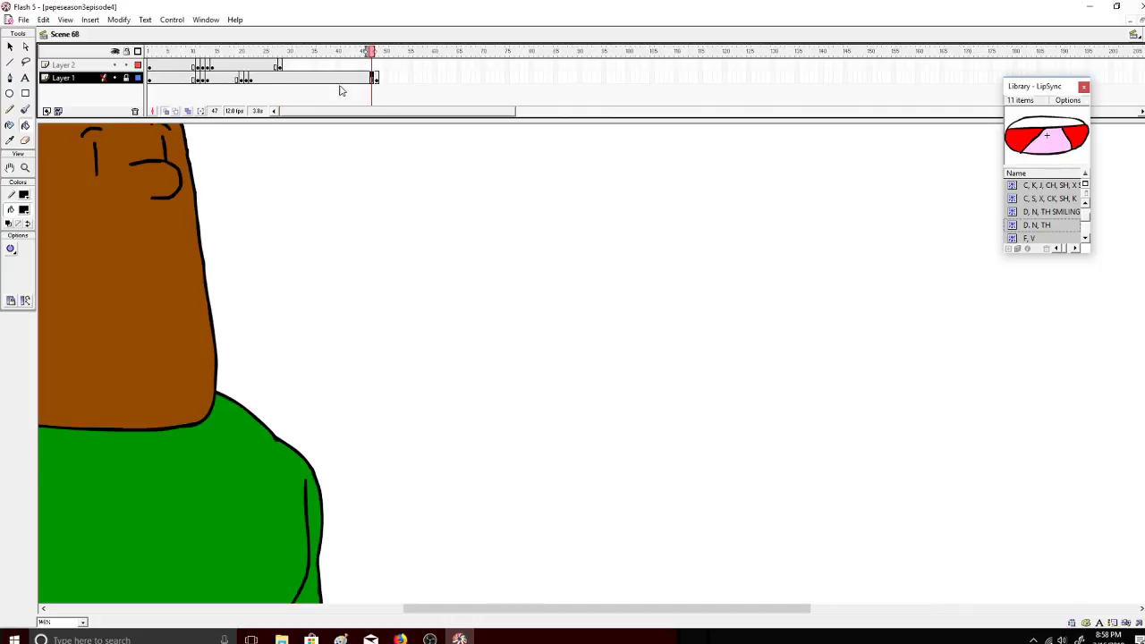
pyautogui.hotkey('ctrl', 'z')
# Step: Insert a keyframe at frame 48 of Layer 2 and play the scene from the first frame
pyautogui.rightClick(376, 67)
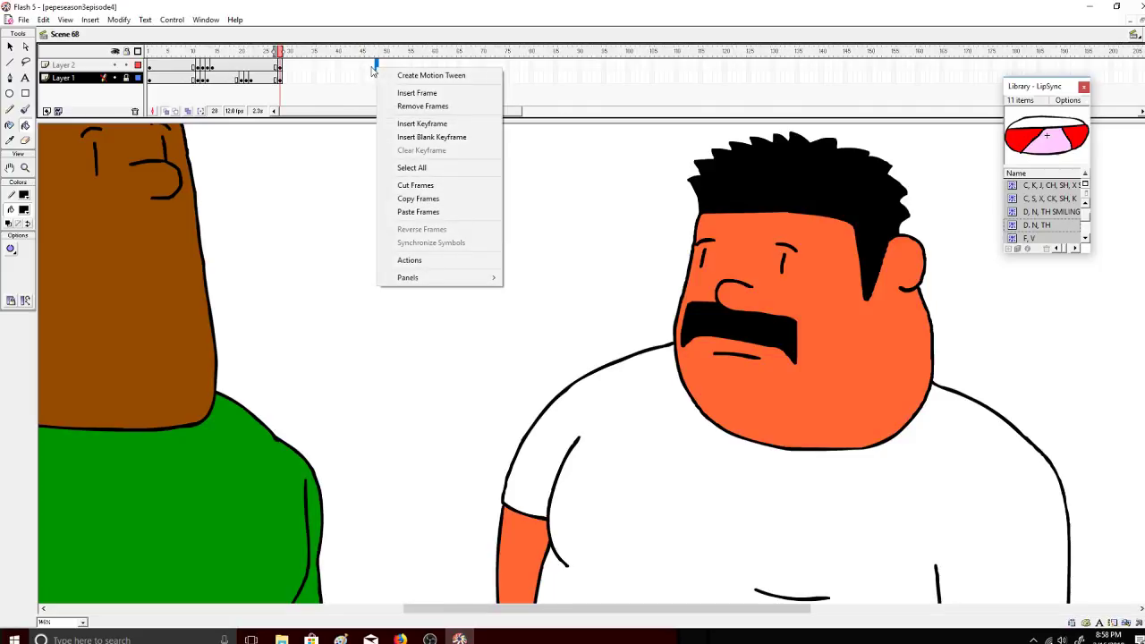
pyautogui.click(399, 123)
pyautogui.moveTo(376, 51); pyautogui.dragTo(148, 51)
pyautogui.click(172, 20)
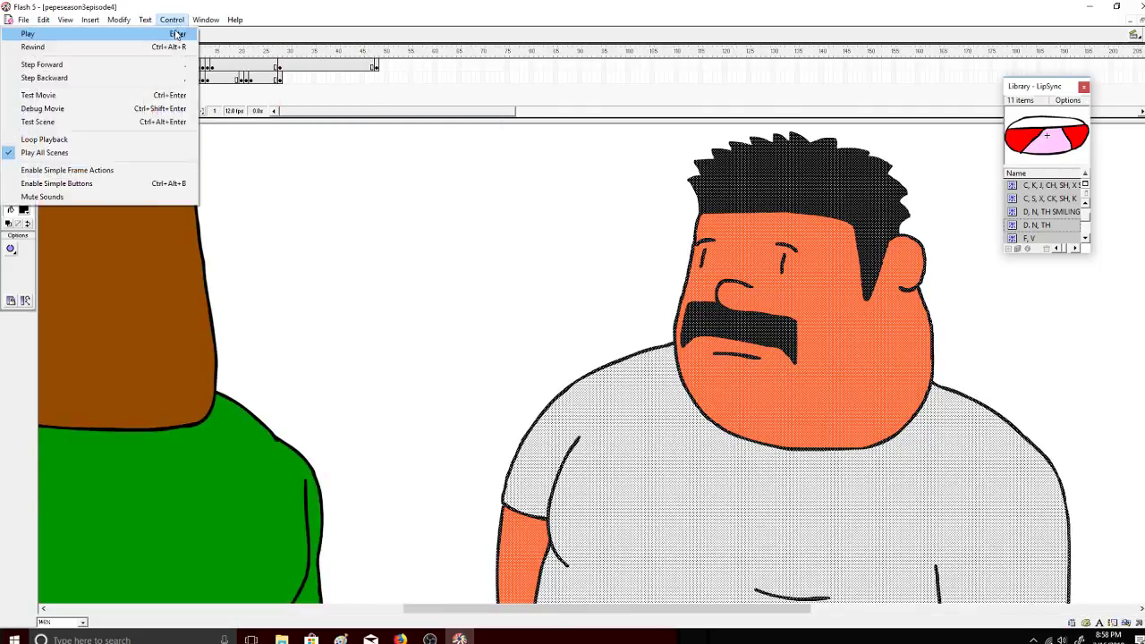
pyautogui.click(176, 33)
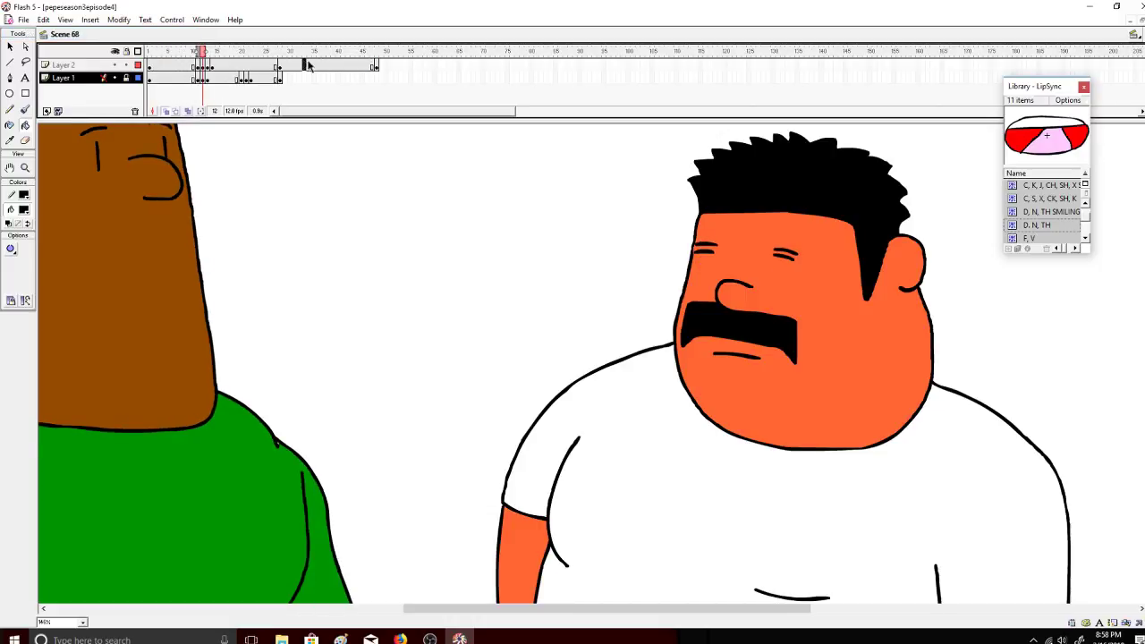
# Step: Copy Layer 2's blink frames 11 to 13 and paste them starting at frame 35
pyautogui.click(309, 67)
pyautogui.click(198, 65)
pyautogui.click(202, 54)
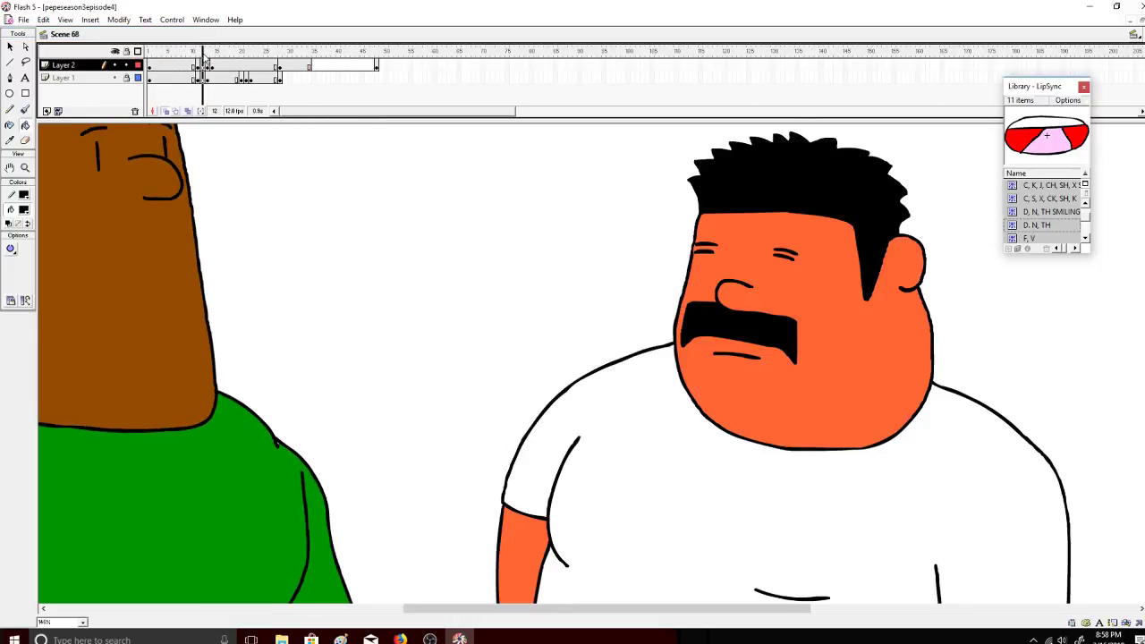
pyautogui.click(198, 65)
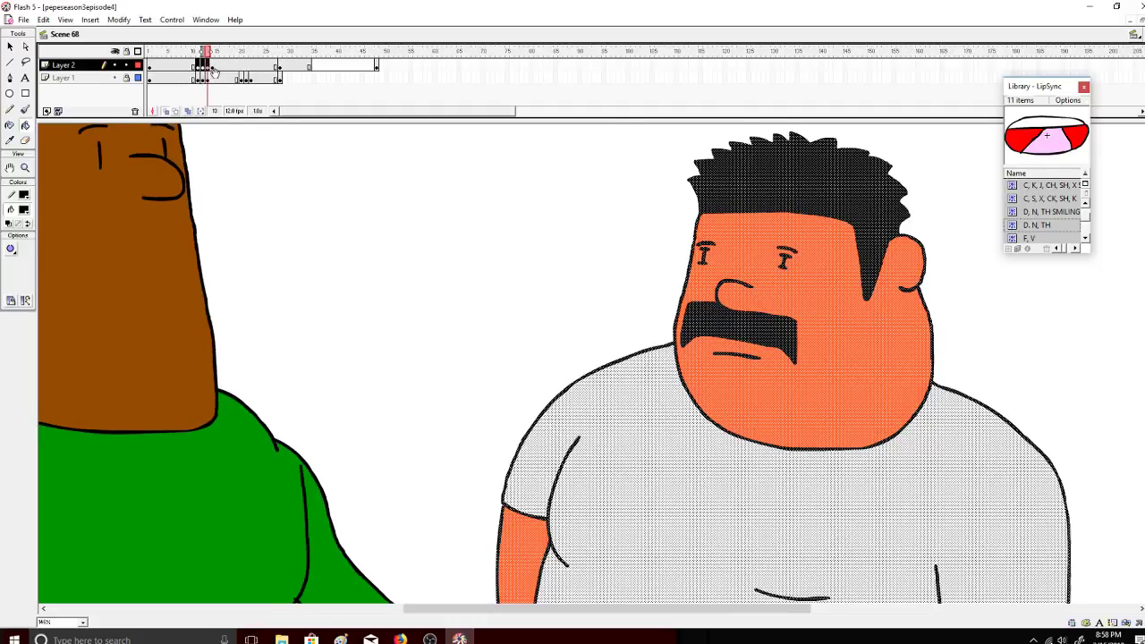
pyautogui.rightClick(204, 69)
pyautogui.click(243, 198)
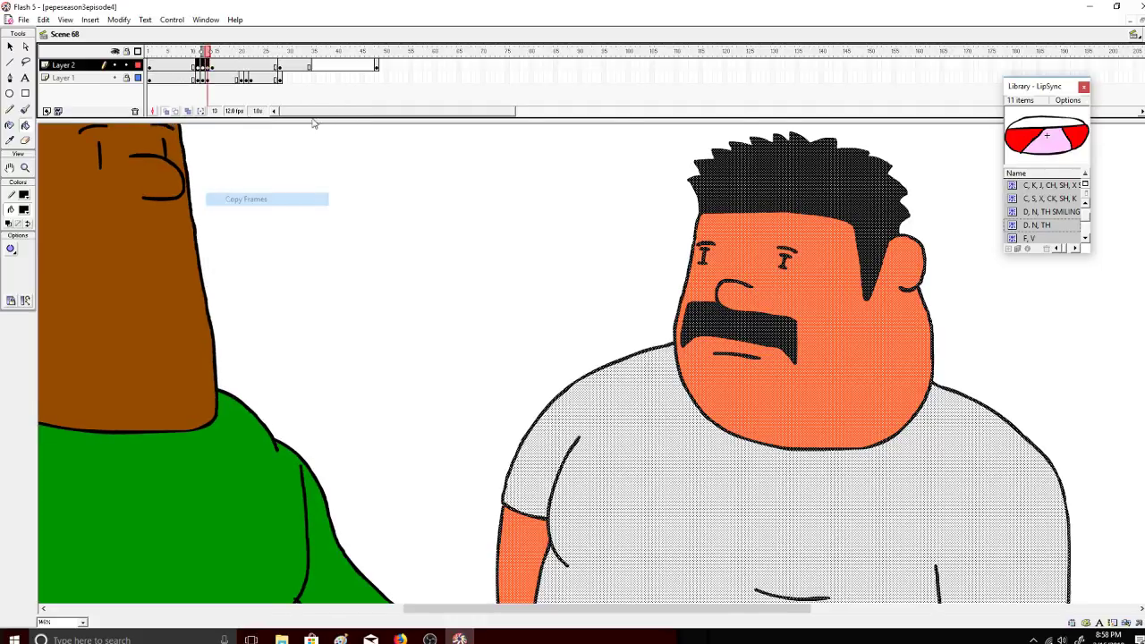
pyautogui.rightClick(313, 73)
pyautogui.click(358, 210)
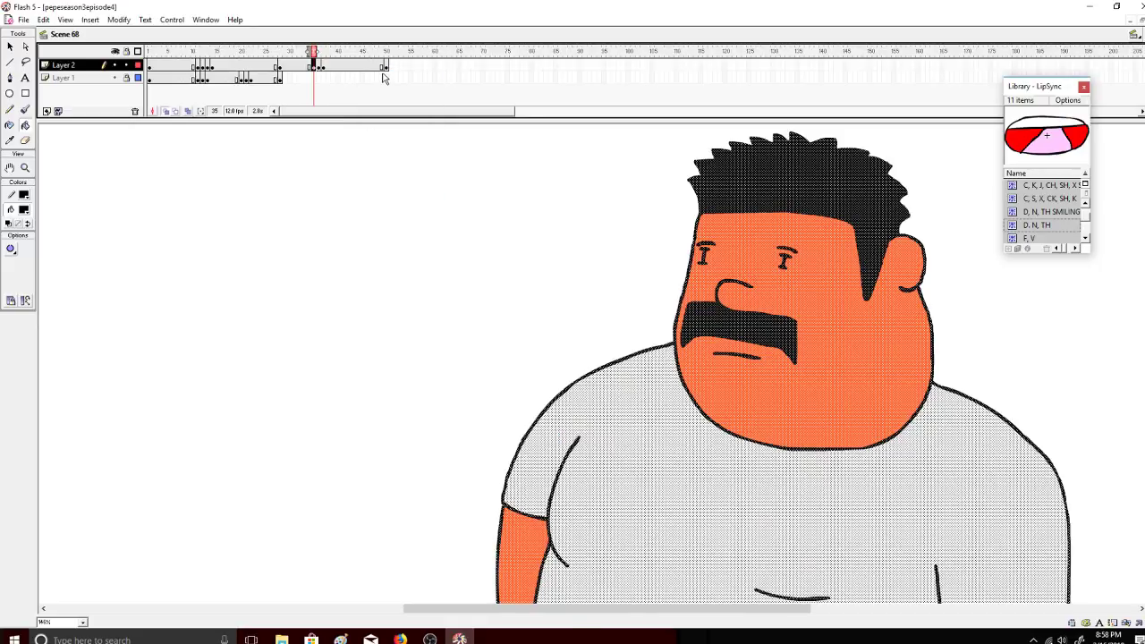
# Step: Move the open-eyed drawing from frame 50 of Layer 2 to frame 38 and hold it through frame 50
pyautogui.click(325, 52)
pyautogui.rightClick(385, 65)
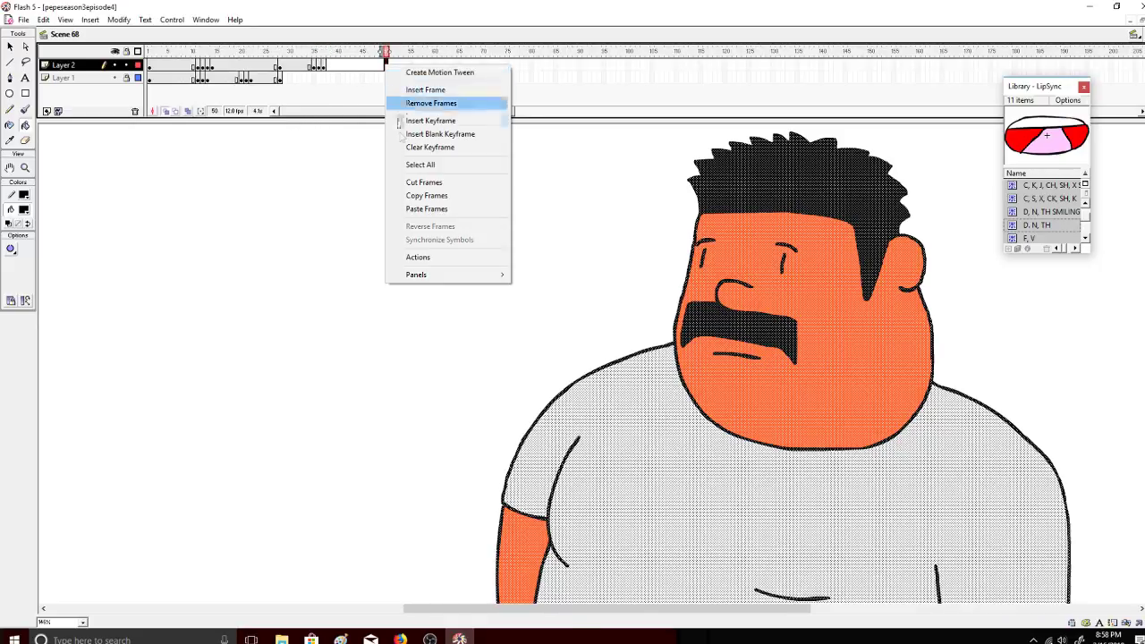
pyautogui.click(407, 181)
pyautogui.rightClick(330, 67)
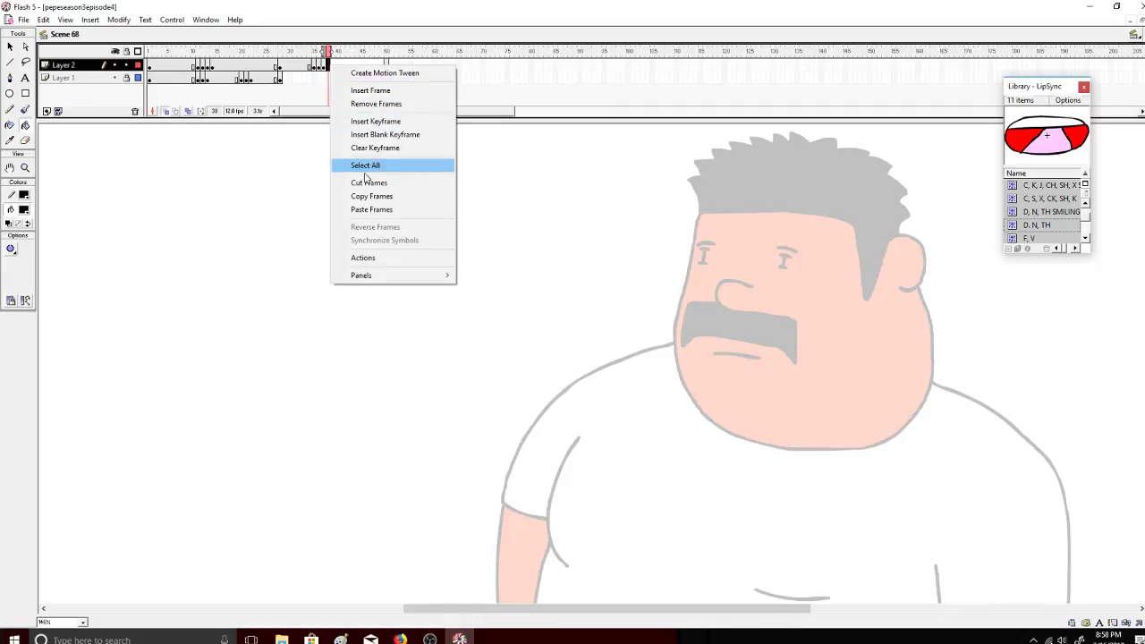
pyautogui.click(371, 210)
pyautogui.click(385, 67)
pyautogui.rightClick(385, 67)
pyautogui.click(411, 105)
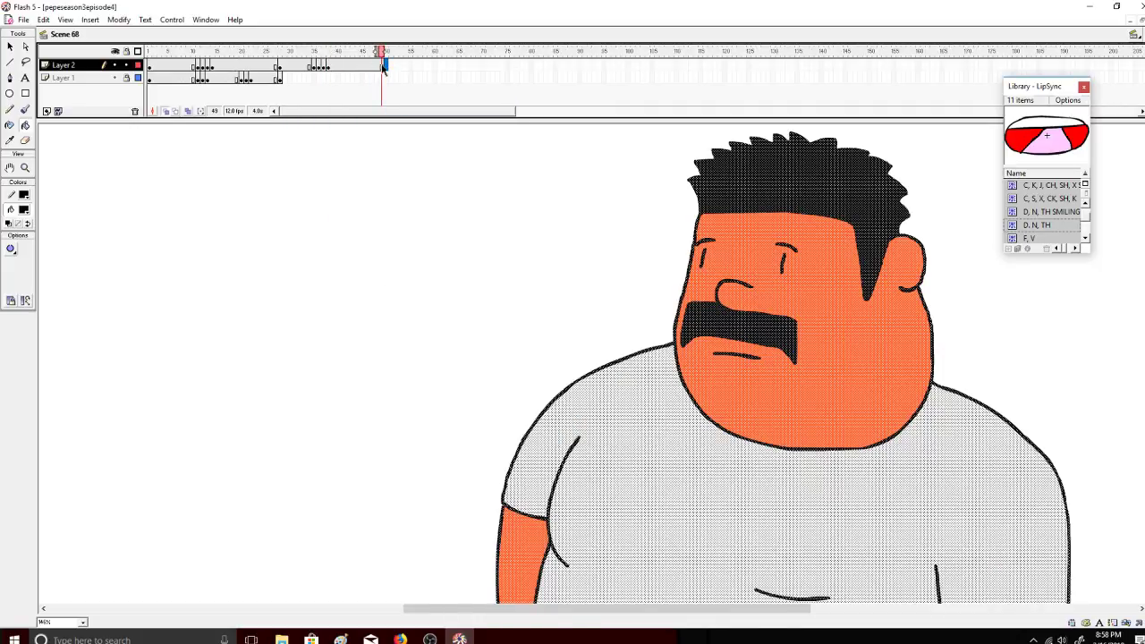
pyautogui.press('F5')
# Step: Play the scene from the first frame to preview the second blink, and return to frame 1
pyautogui.moveTo(386, 52); pyautogui.dragTo(149, 51)
pyautogui.click(171, 20)
pyautogui.click(165, 36)
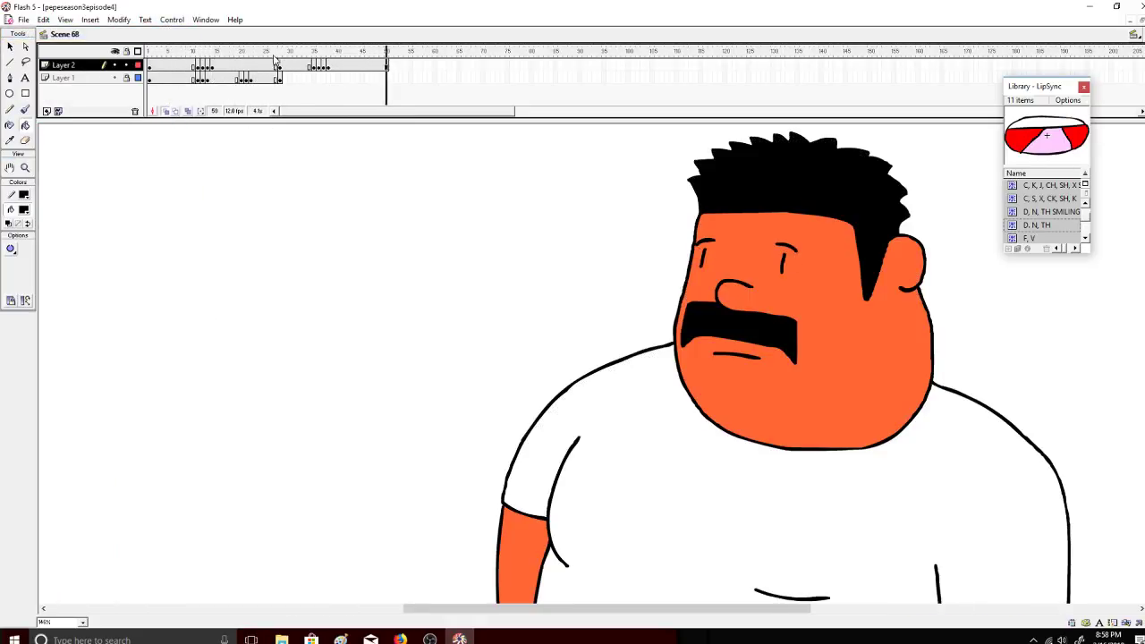
pyautogui.moveTo(291, 53)
pyautogui.mouseDown()
pyautogui.moveTo(206, 56)
pyautogui.moveTo(102, 84)
pyautogui.mouseUp()
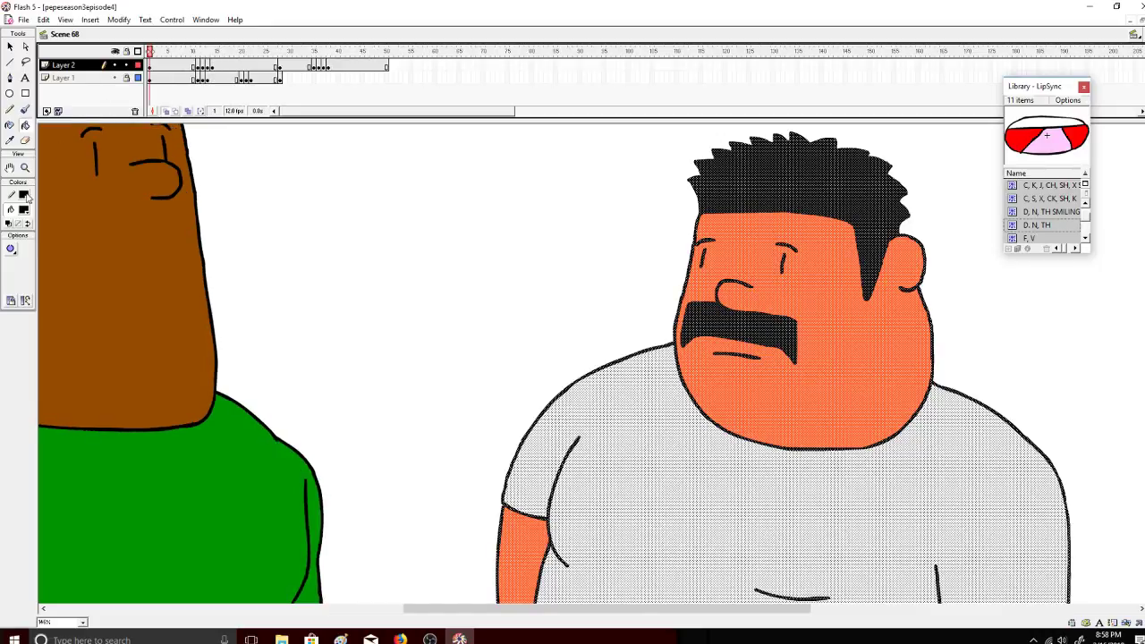
# Step: Lock Layer 2 with both characters in view
pyautogui.click(25, 167)
pyautogui.click(26, 248)
pyautogui.click(161, 310)
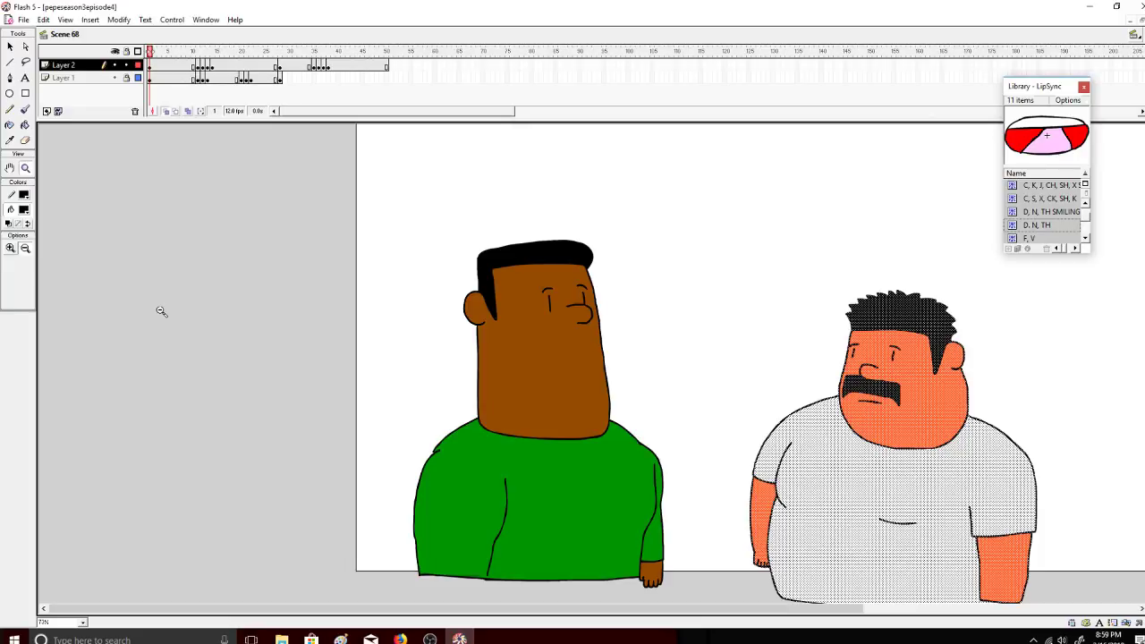
pyautogui.click(126, 65)
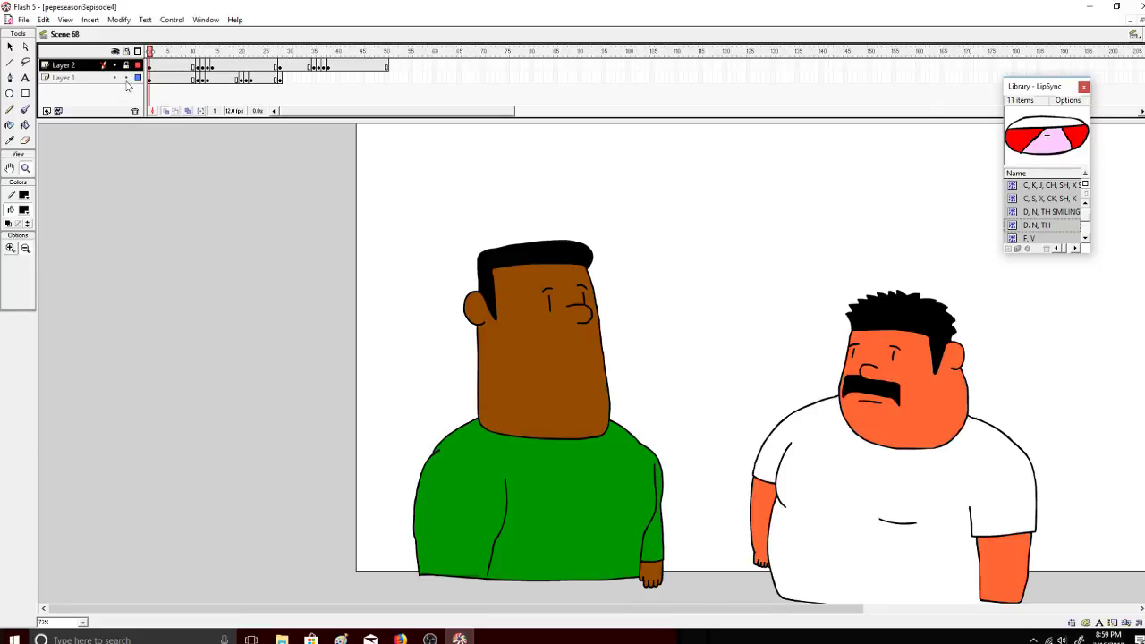
pyautogui.click(127, 67)
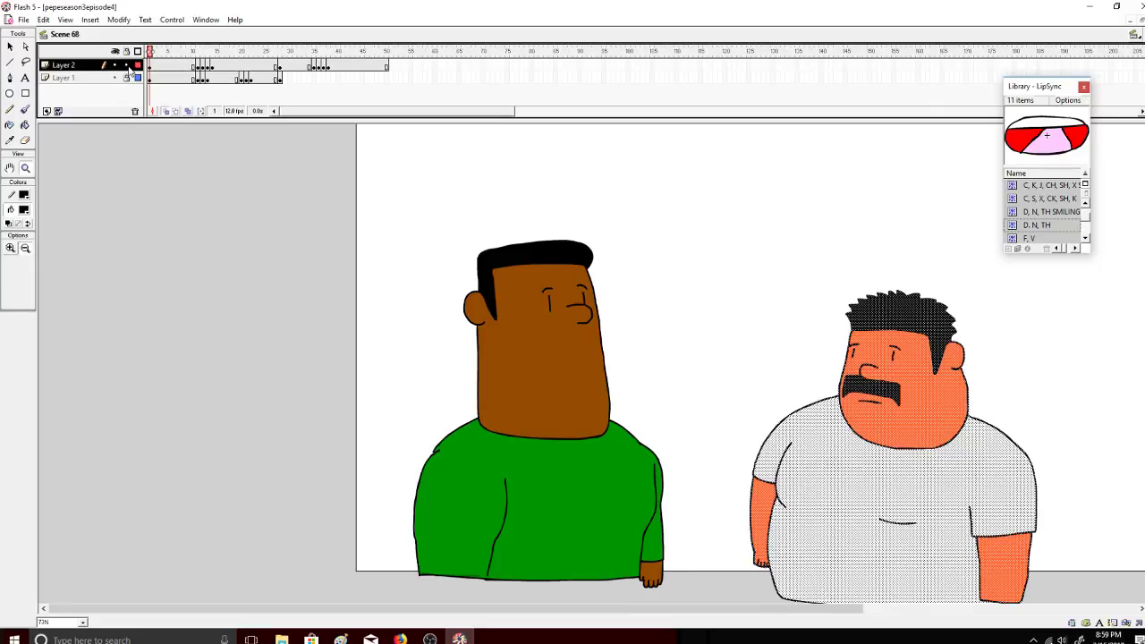
pyautogui.click(127, 67)
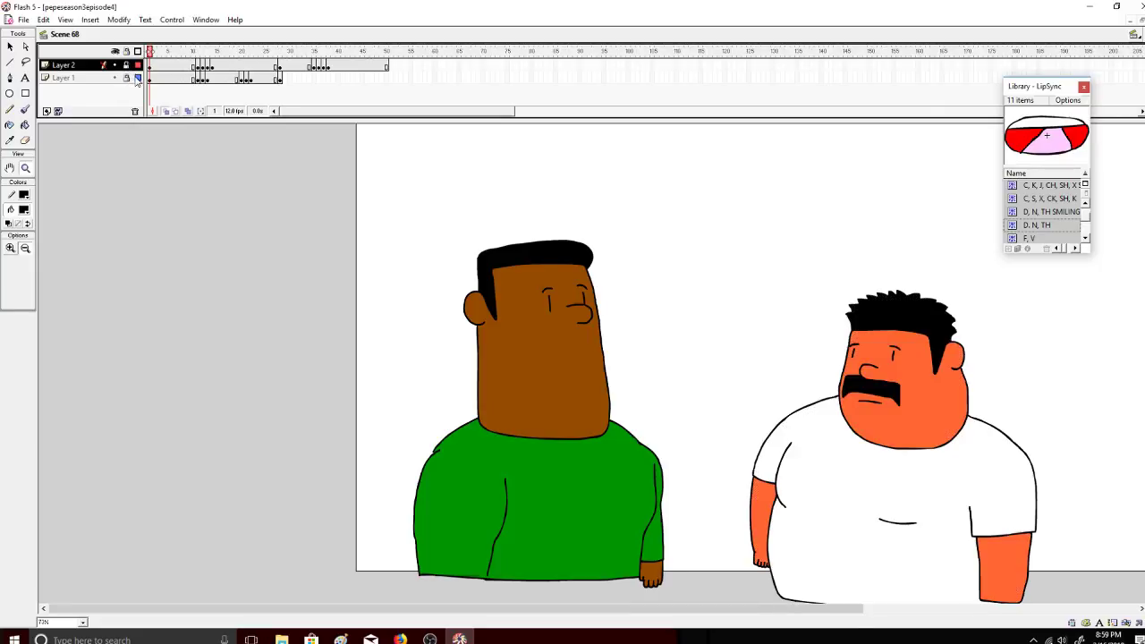
pyautogui.moveTo(590, 611); pyautogui.dragTo(693, 610)
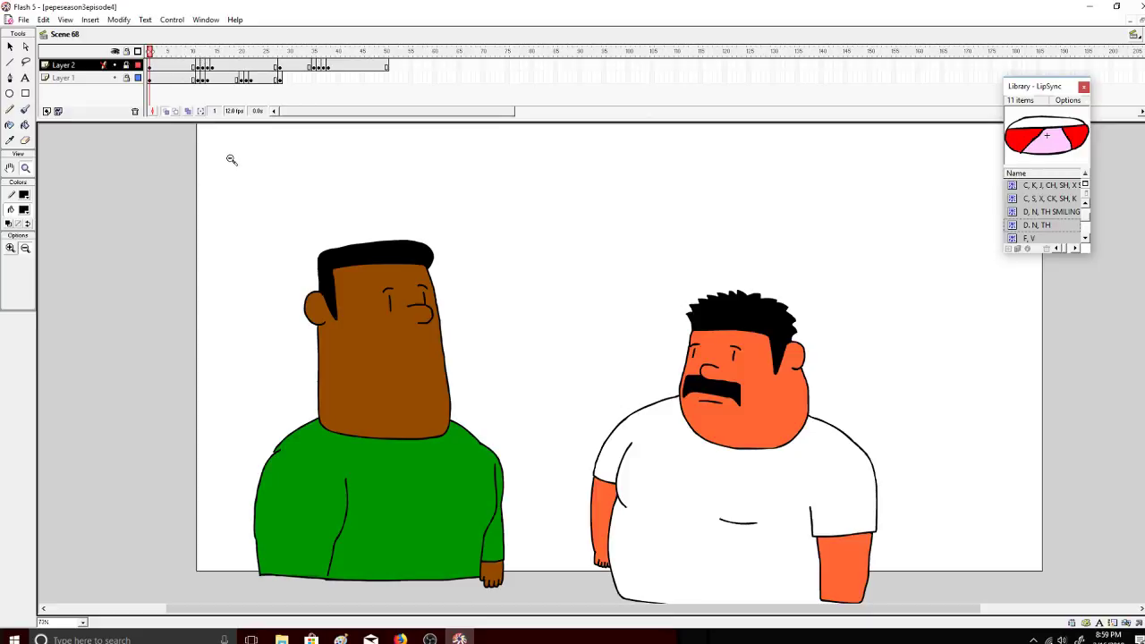
# Step: Scrub through the arm movement and insert a keyframe at frame 29 of Layer 1
pyautogui.click(160, 56)
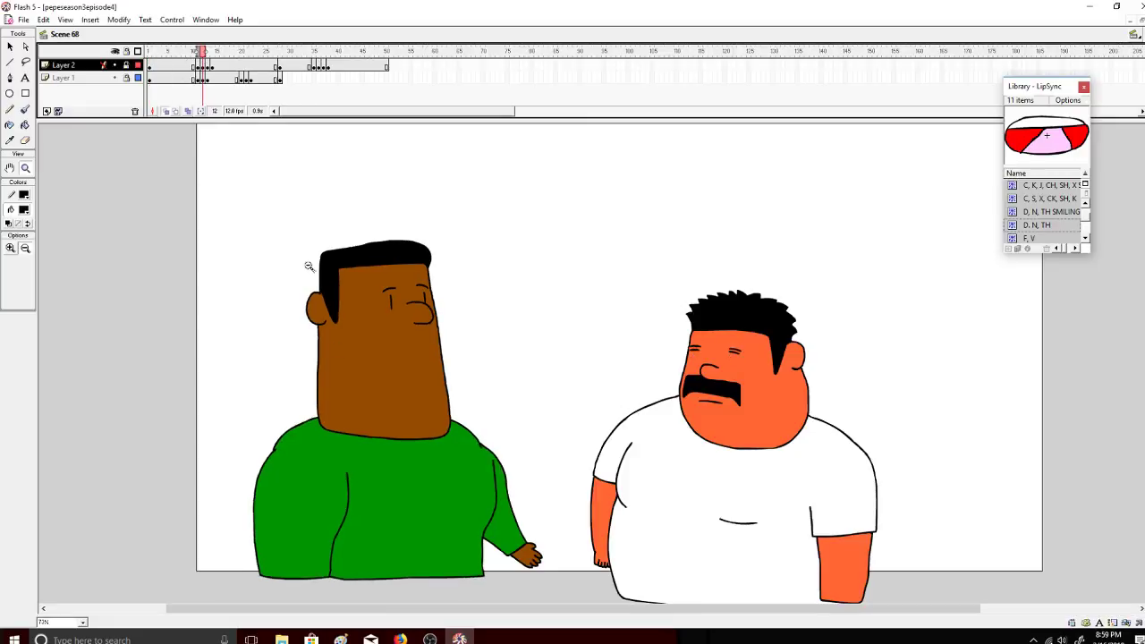
pyautogui.click(400, 639)
pyautogui.click(459, 638)
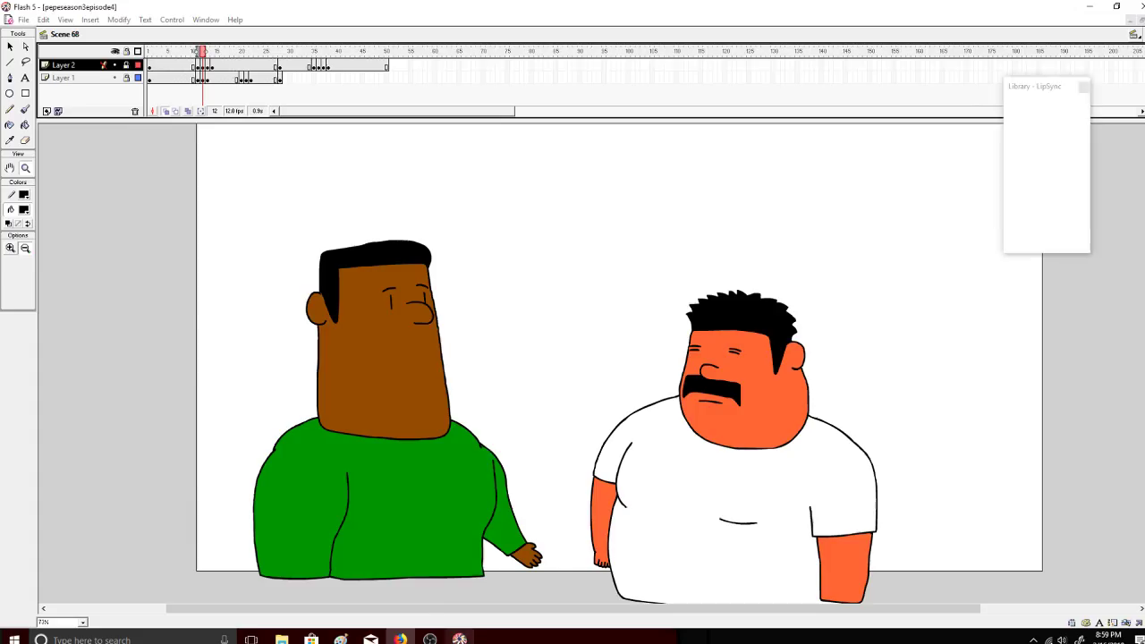
pyautogui.moveTo(176, 56); pyautogui.dragTo(278, 52)
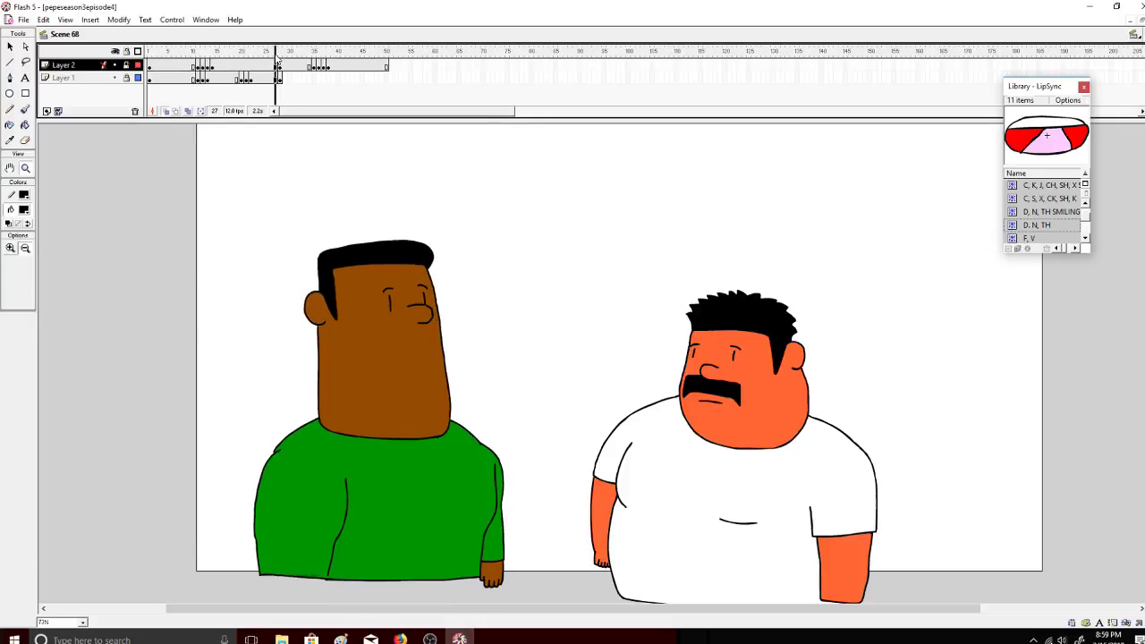
pyautogui.rightClick(284, 79)
pyautogui.click(289, 86)
# Step: Erase both eyebrows and the lower tip of the nearer eye on the green-shirted man in frame 29
pyautogui.click(462, 322)
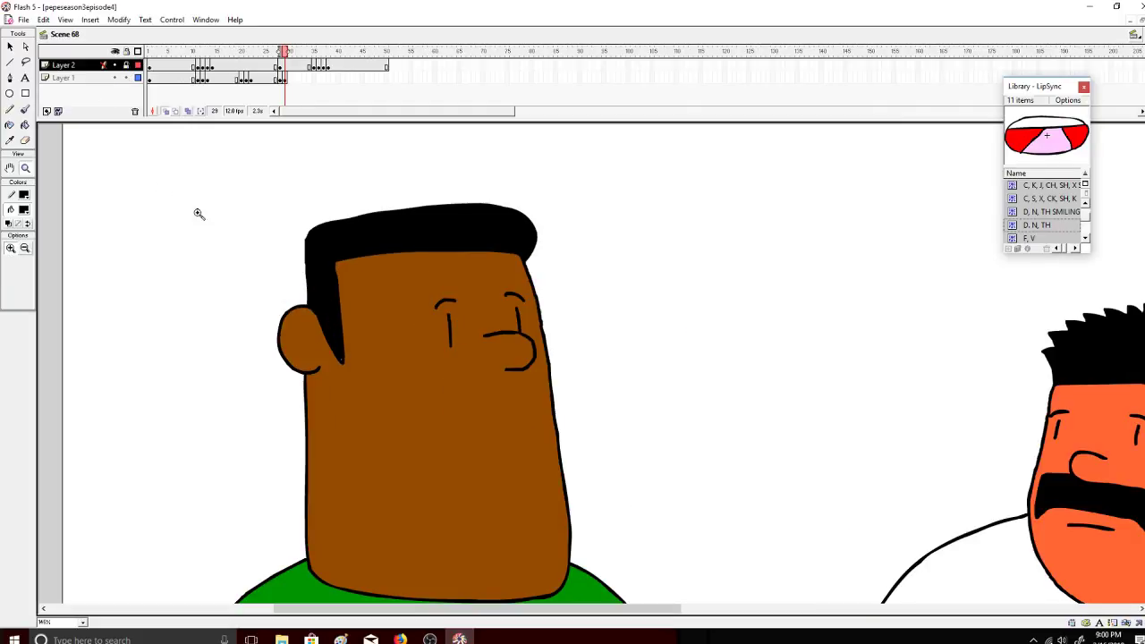
pyautogui.press('b')
pyautogui.moveTo(440, 290)
pyautogui.mouseDown()
pyautogui.moveTo(430, 304)
pyautogui.moveTo(447, 303)
pyautogui.mouseUp()
pyautogui.moveTo(519, 291); pyautogui.dragTo(500, 302)
pyautogui.moveTo(451, 307); pyautogui.dragTo(445, 309)
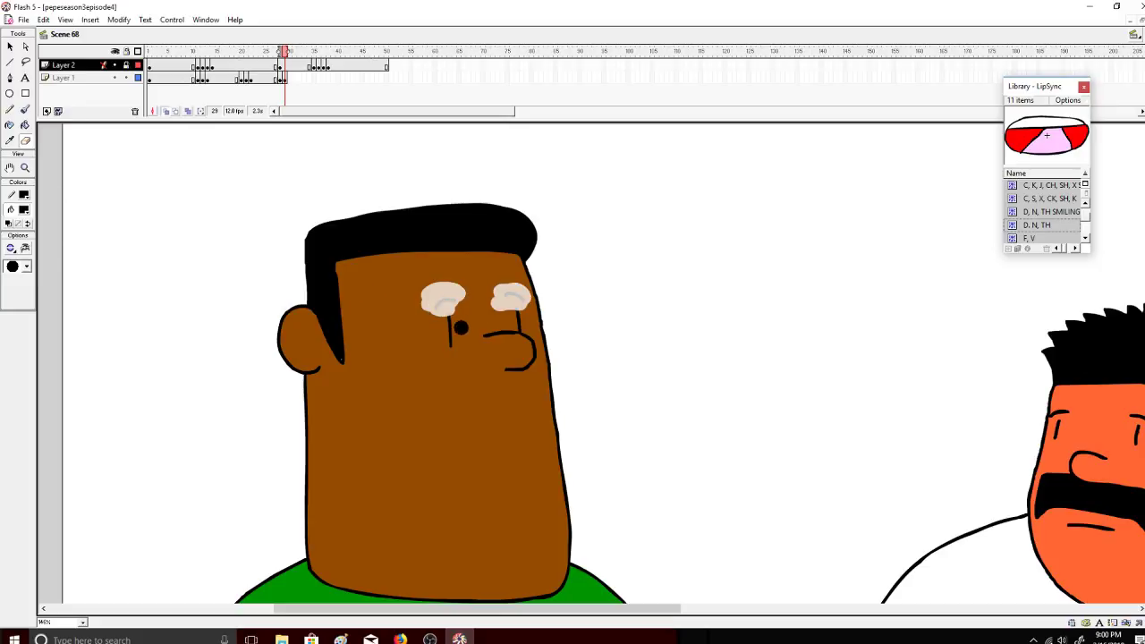
pyautogui.click(449, 347)
# Step: Brush short black eyelid lines across the top and bottom of the green-shirted man's nearer eye on Layer 1
pyautogui.click(25, 109)
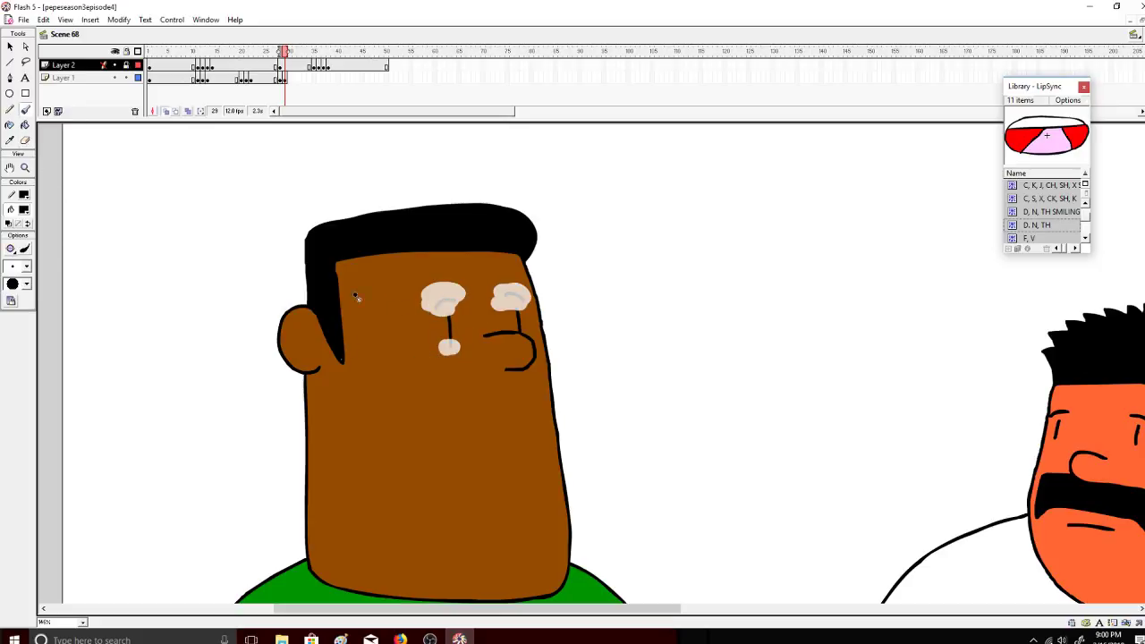
pyautogui.click(284, 78)
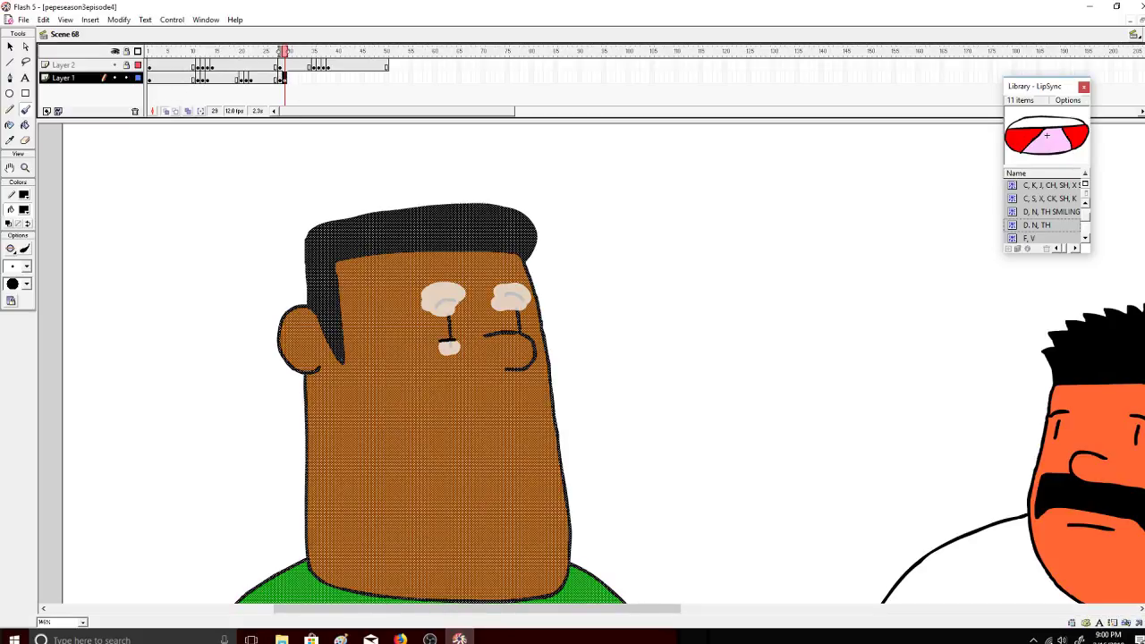
pyautogui.click(463, 331)
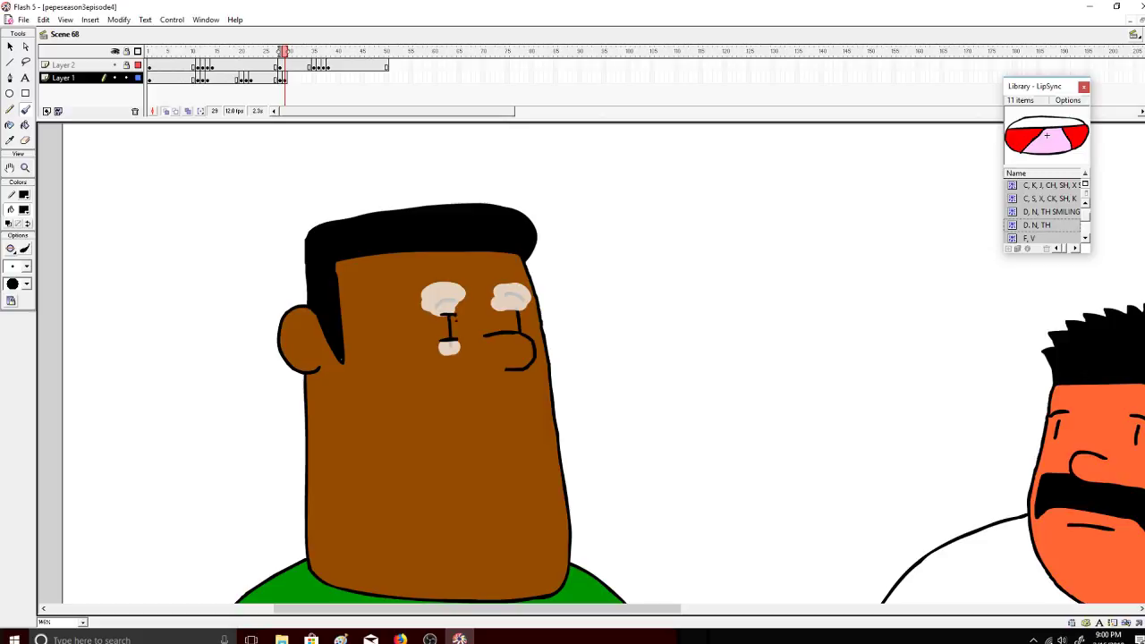
pyautogui.click(25, 124)
pyautogui.click(24, 209)
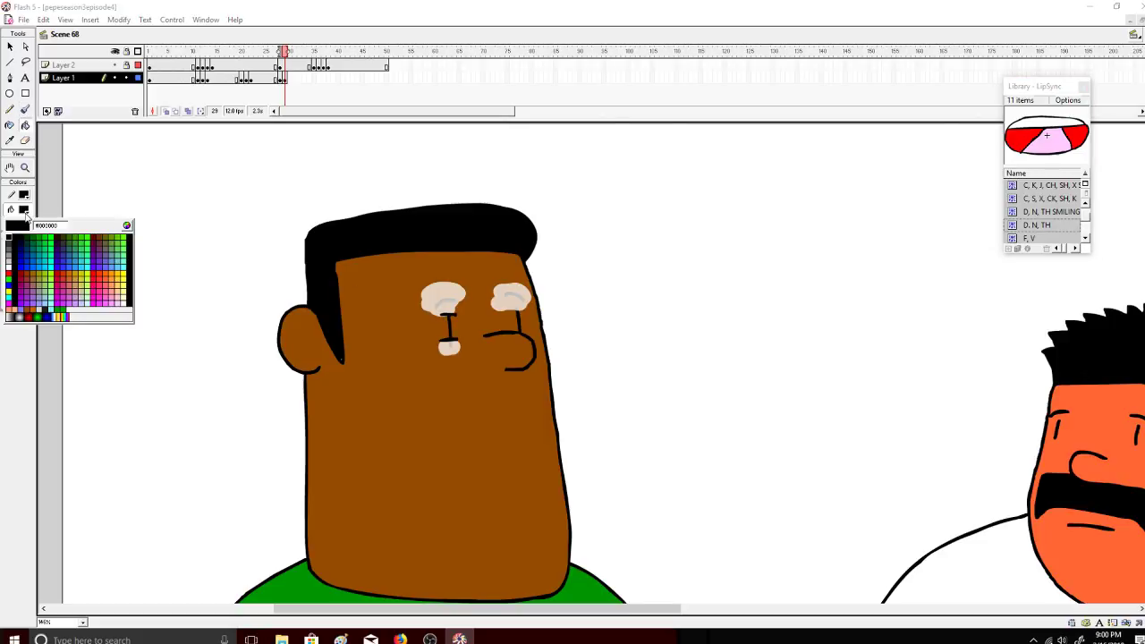
pyautogui.click(11, 238)
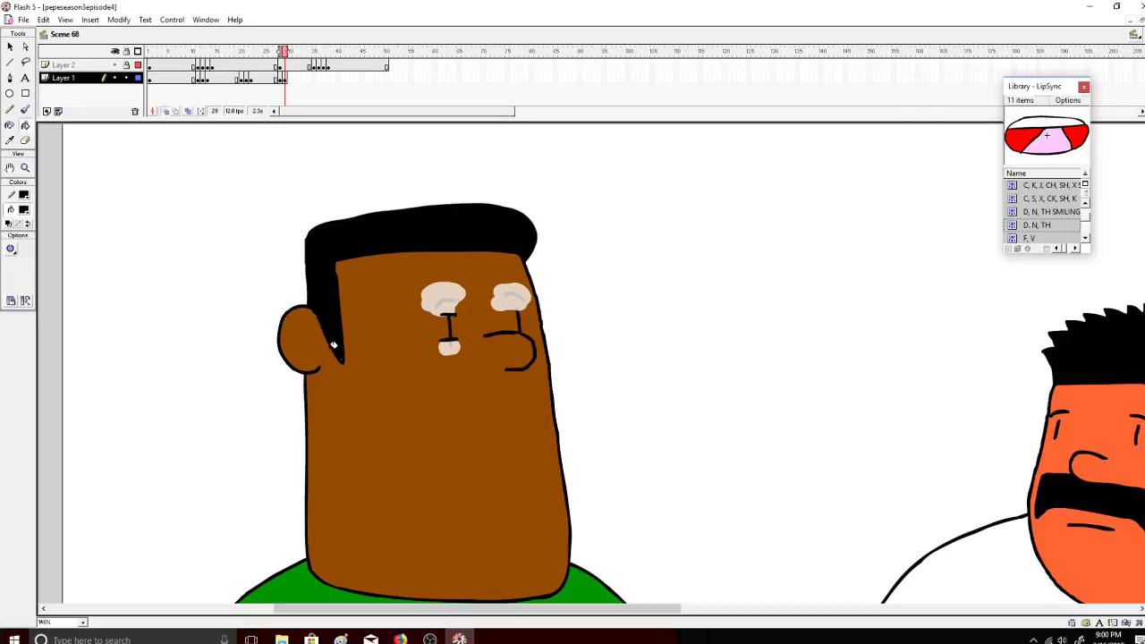
pyautogui.click(309, 309)
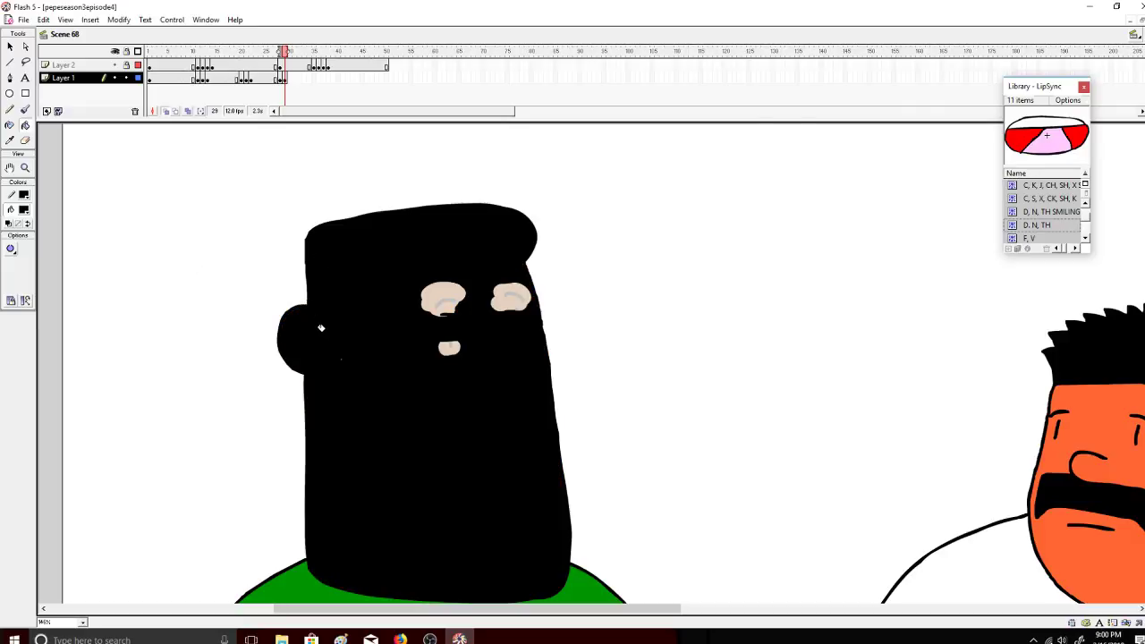
pyautogui.hotkey('ctrl', 'z')
# Step: Brush lowered black eyebrows above both eyes and an upper eyelid line on the far eye in frame 29
pyautogui.click(25, 110)
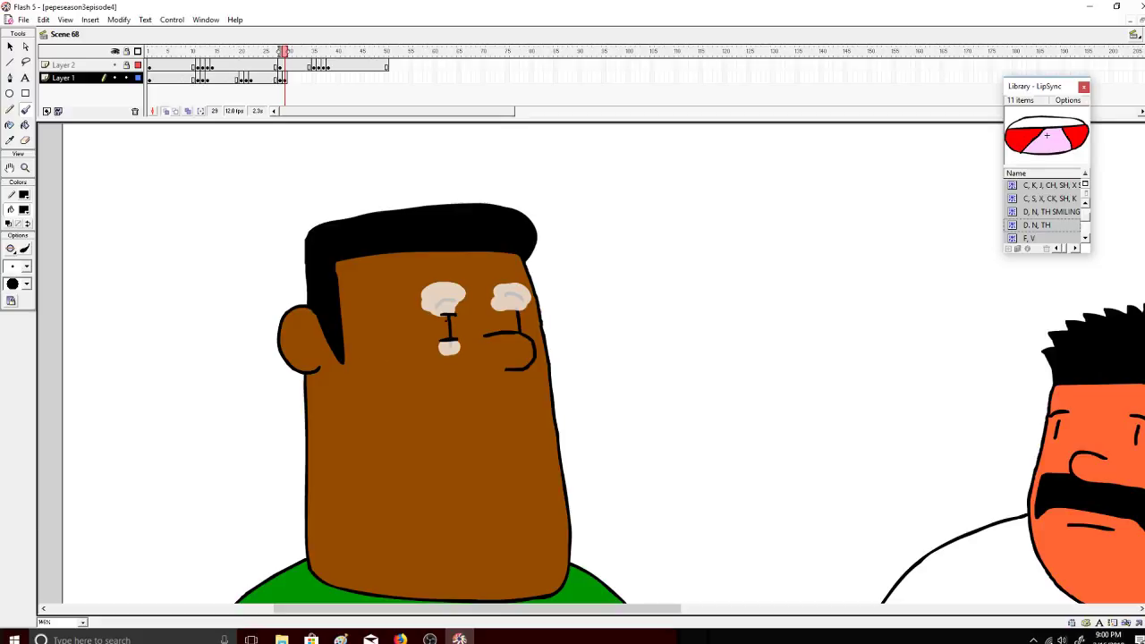
pyautogui.moveTo(436, 310)
pyautogui.mouseDown()
pyautogui.moveTo(454, 308)
pyautogui.moveTo(439, 307)
pyautogui.mouseUp()
pyautogui.hotkey('ctrl', 'z')
pyautogui.hotkey('ctrl', 'z')
pyautogui.moveTo(517, 311); pyautogui.dragTo(527, 311)
pyautogui.hotkey('ctrl', 'z')
pyautogui.moveTo(527, 307); pyautogui.dragTo(524, 304)
# Step: Fill the erased patches around both eyes with the face's brown, using the Don't Close Gaps option
pyautogui.click(25, 124)
pyautogui.click(23, 209)
pyautogui.click(447, 385)
pyautogui.click(449, 348)
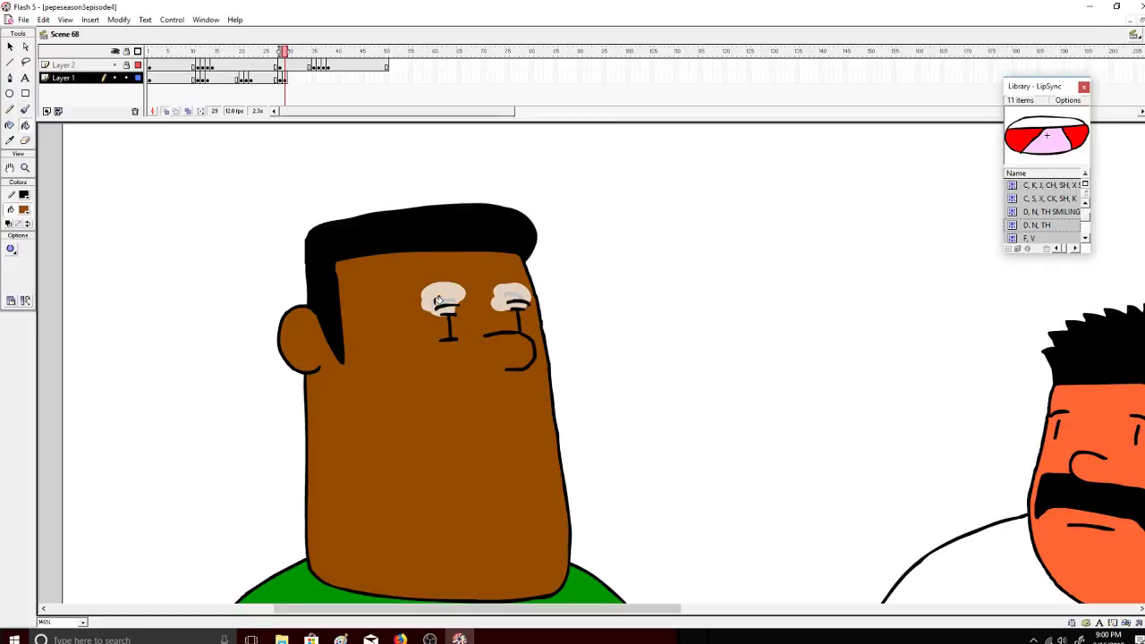
pyautogui.click(437, 301)
pyautogui.click(12, 250)
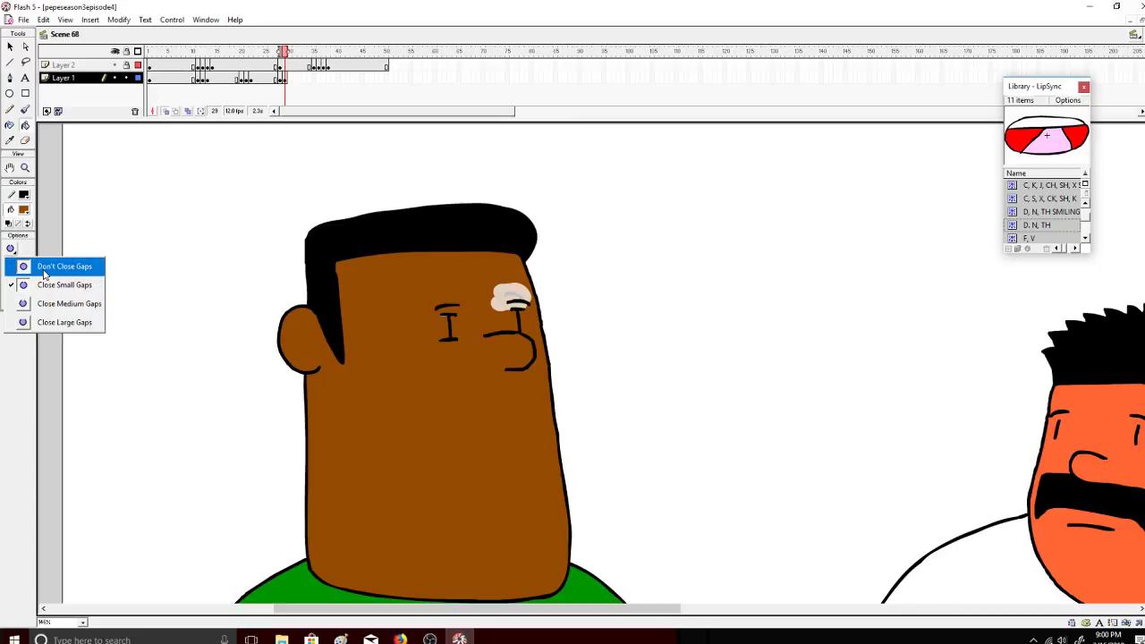
pyautogui.click(44, 269)
pyautogui.hotkey('ctrl', 'z')
pyautogui.click(457, 303)
pyautogui.click(505, 293)
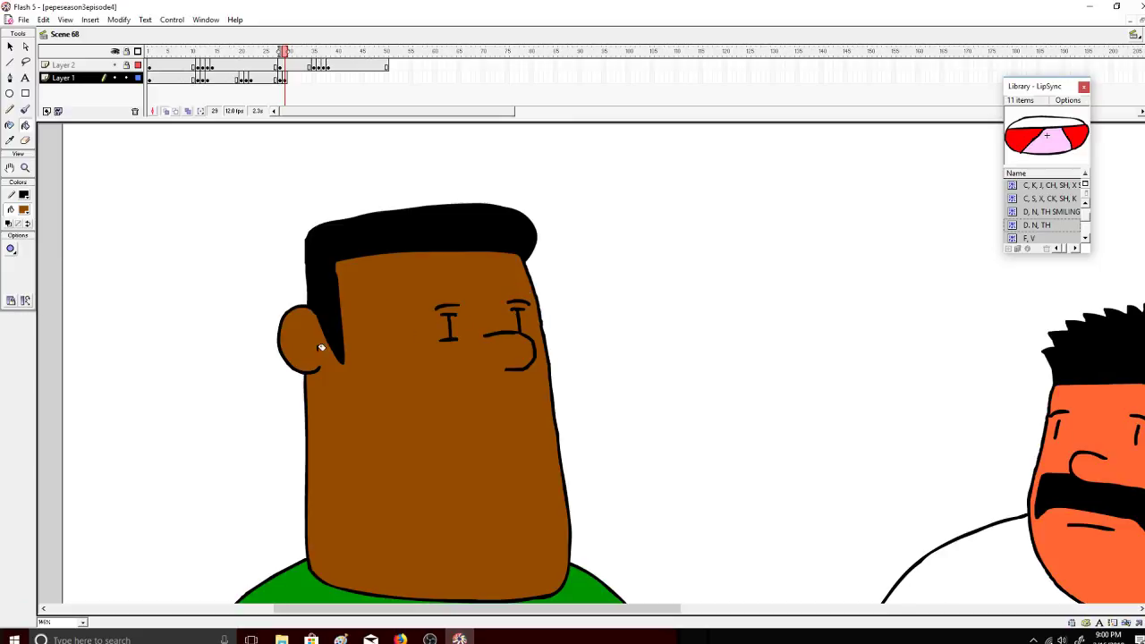
# Step: Insert a keyframe at frame 30 of Layer 1 and erase both of the green-shirted man's eyes and eyebrows
pyautogui.moveTo(299, 51); pyautogui.dragTo(285, 51)
pyautogui.rightClick(288, 78)
pyautogui.click(332, 134)
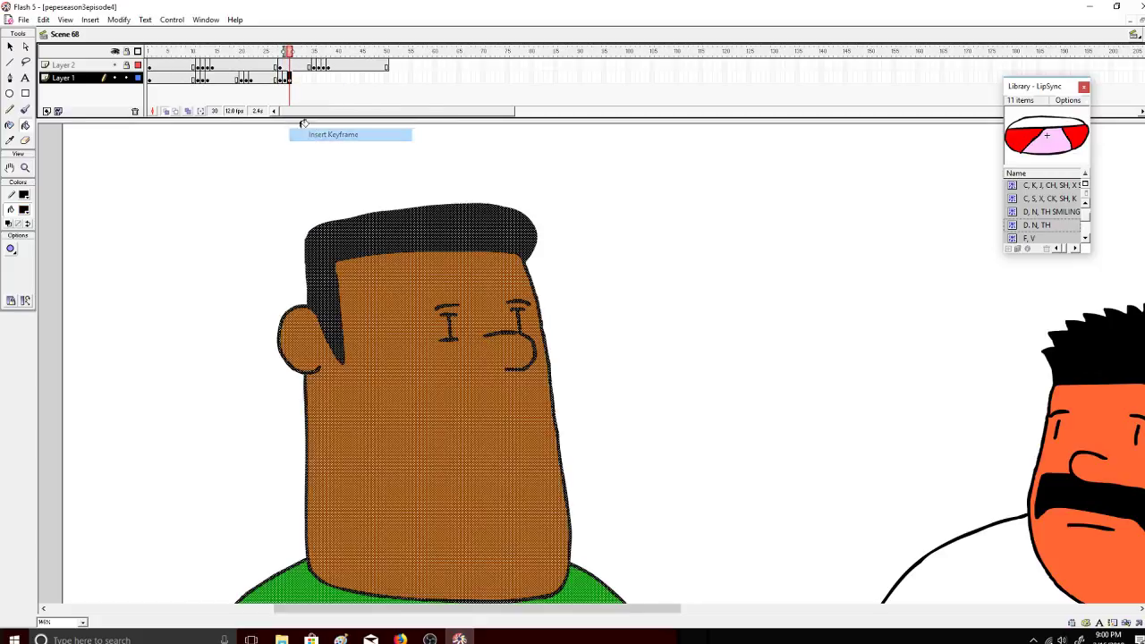
pyautogui.click(26, 141)
pyautogui.moveTo(440, 309)
pyautogui.mouseDown()
pyautogui.moveTo(447, 331)
pyautogui.moveTo(448, 318)
pyautogui.mouseUp()
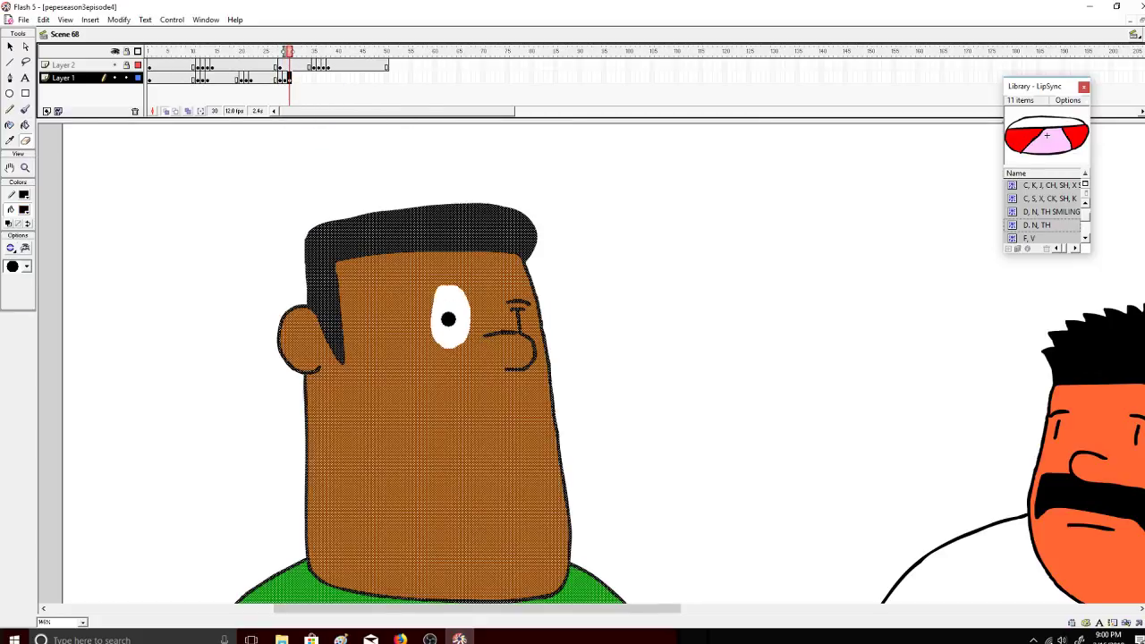
pyautogui.moveTo(519, 316)
pyautogui.mouseDown()
pyautogui.moveTo(508, 306)
pyautogui.moveTo(515, 313)
pyautogui.mouseUp()
# Step: Brush curved black closed-eye lines and eyebrows over the erased areas in frame 30
pyautogui.click(25, 109)
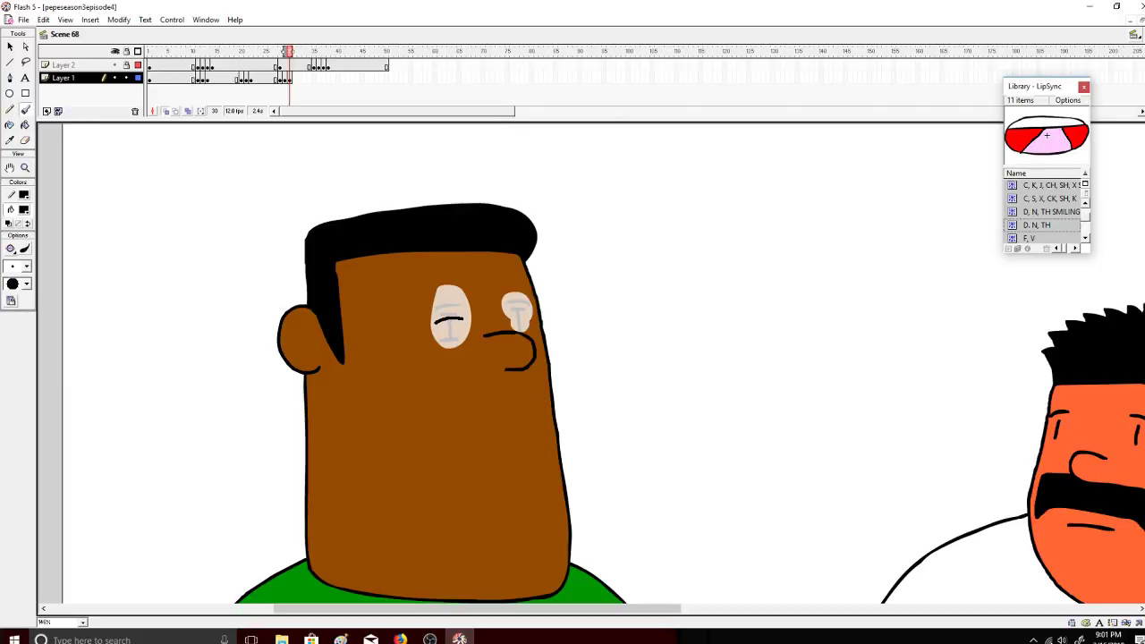
pyautogui.moveTo(434, 310); pyautogui.dragTo(464, 310)
pyautogui.moveTo(506, 304)
pyautogui.mouseDown()
pyautogui.moveTo(529, 305)
pyautogui.moveTo(505, 303)
pyautogui.mouseUp()
pyautogui.hotkey('ctrl', 'z')
# Step: Fill the erased patches around the closed eyes in frame 30 with the face's brown
pyautogui.click(25, 125)
pyautogui.click(24, 209)
pyautogui.click(367, 307)
pyautogui.click(450, 329)
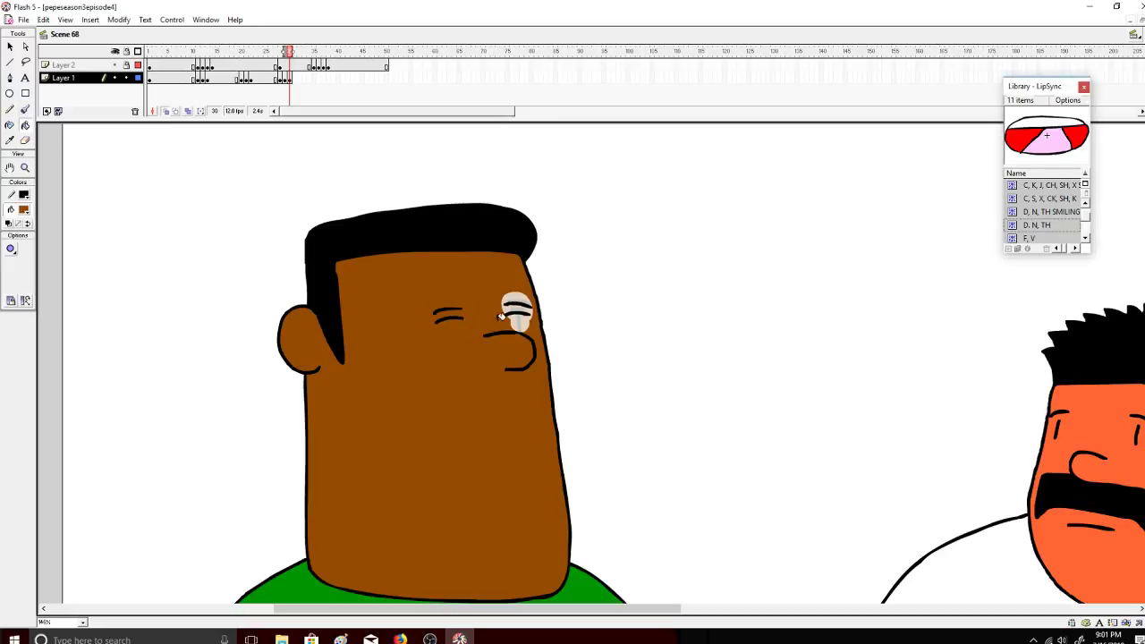
pyautogui.click(504, 315)
# Step: On Layer 1, copy the half-closed-eye frame 29 to frame 31 and the open-eye frame 28 to frame 32
pyautogui.rightClick(285, 78)
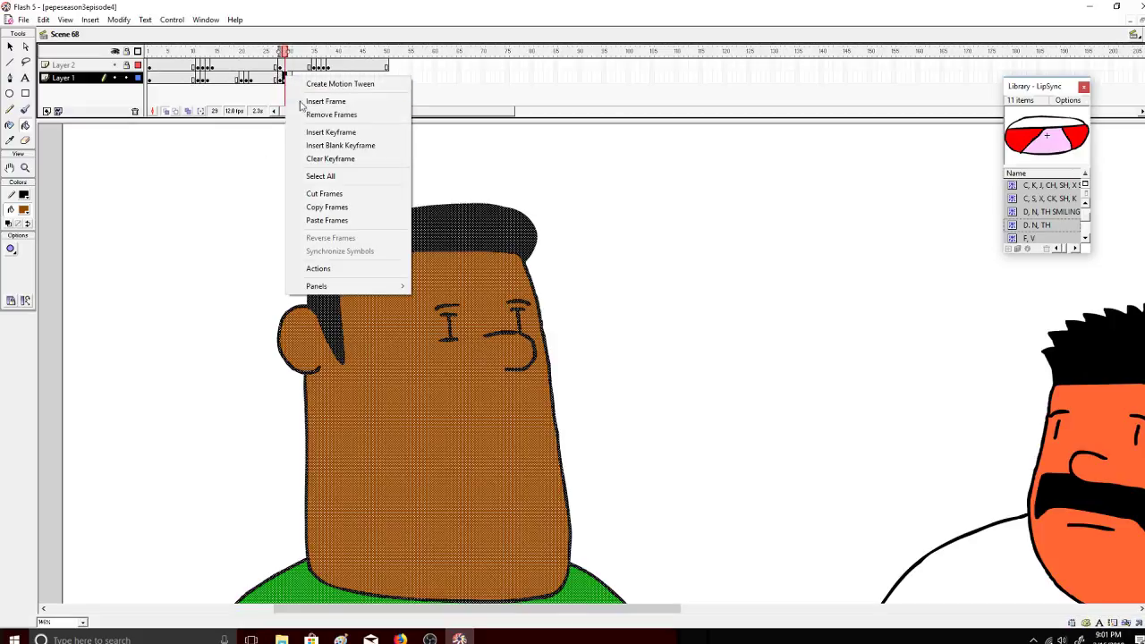
pyautogui.click(313, 207)
pyautogui.rightClick(294, 78)
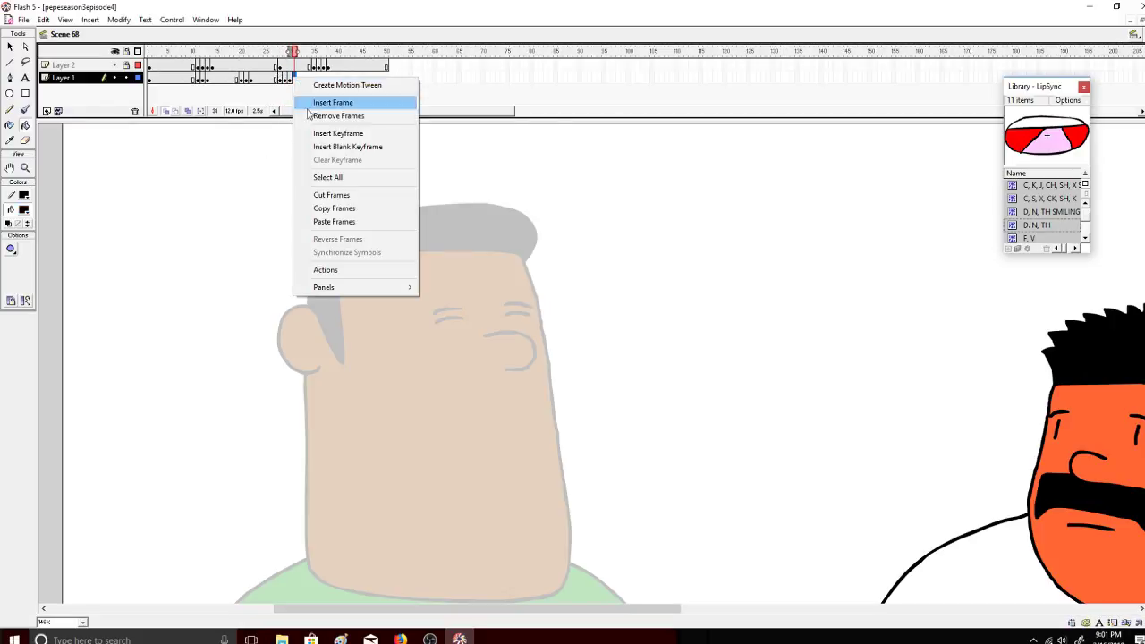
pyautogui.click(319, 224)
pyautogui.rightClick(280, 78)
pyautogui.click(317, 208)
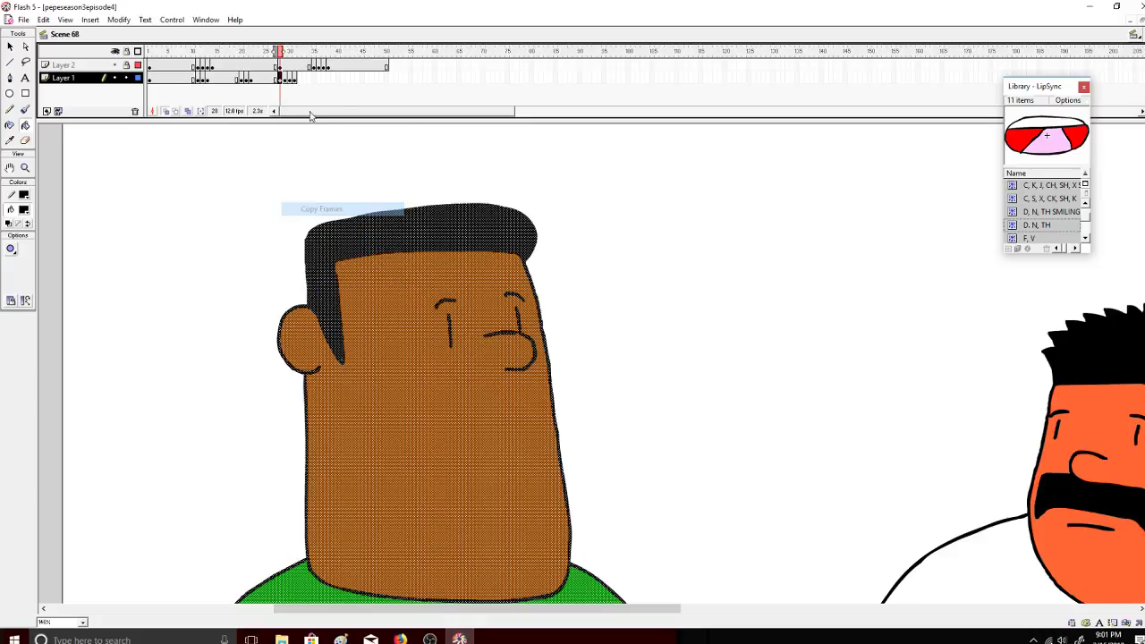
pyautogui.rightClick(300, 78)
pyautogui.click(322, 223)
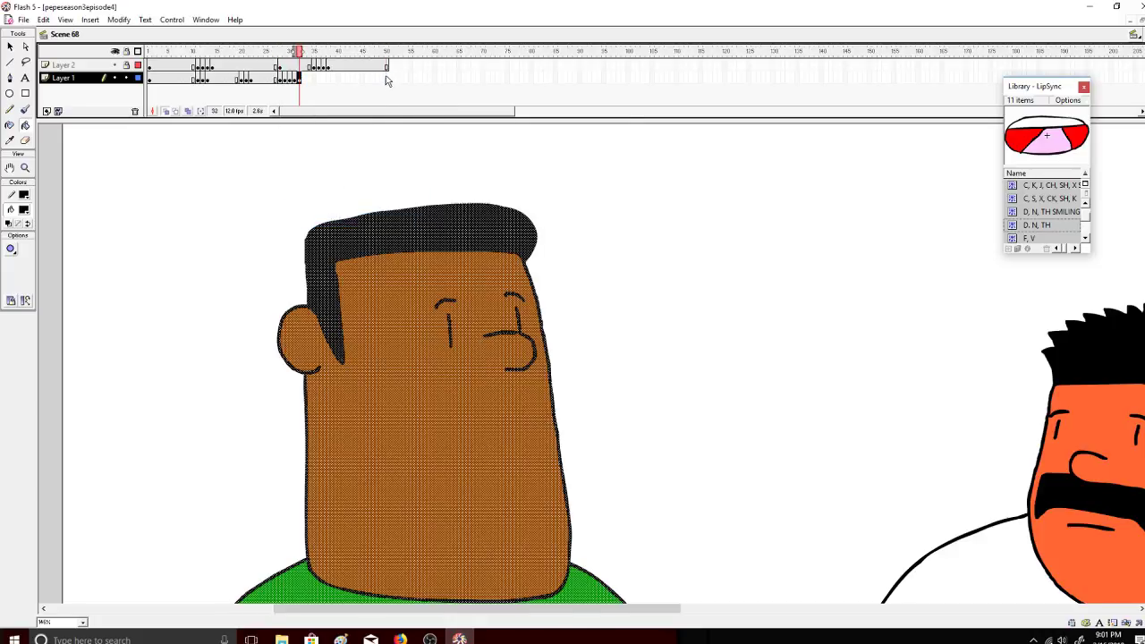
# Step: Insert a keyframe at frame 50 of Layer 1 and play the scene from frame 1
pyautogui.rightClick(387, 79)
pyautogui.click(408, 131)
pyautogui.moveTo(387, 52); pyautogui.dragTo(150, 52)
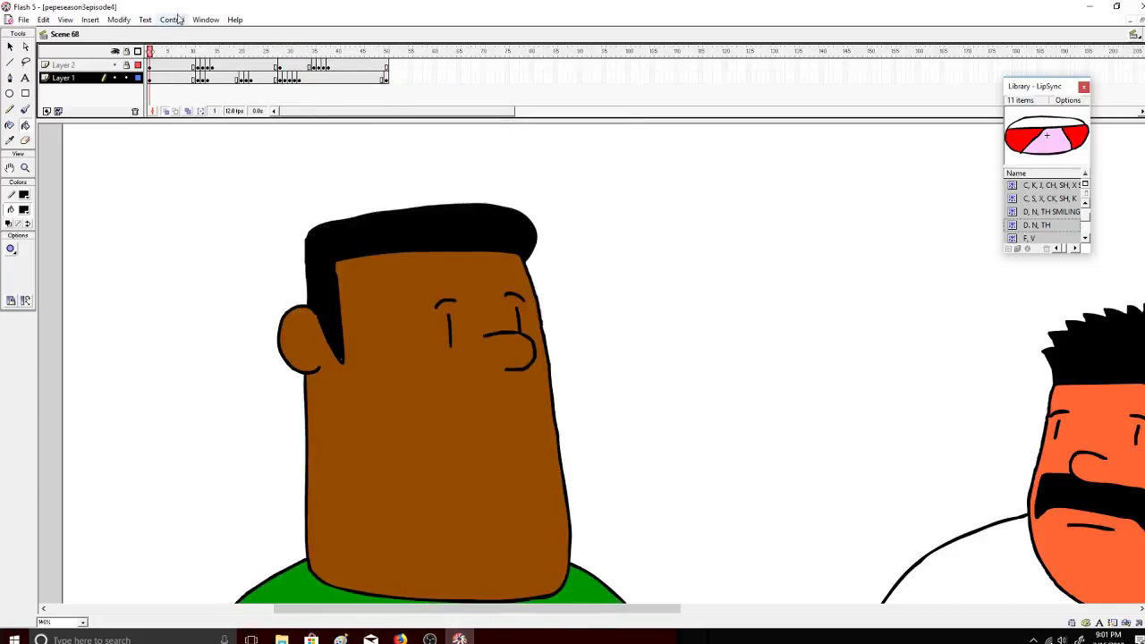
pyautogui.click(172, 19)
pyautogui.click(177, 29)
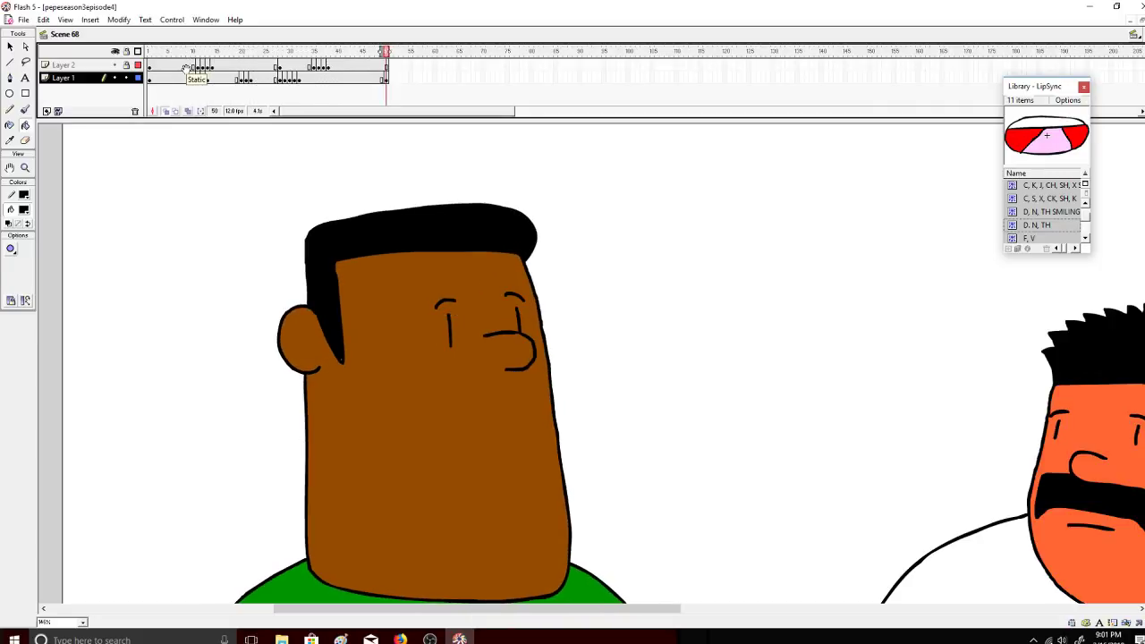
# Step: Step through the scene's frames up to frame 50, examining the green-shirted man's eyes and blink up close
pyautogui.click(25, 167)
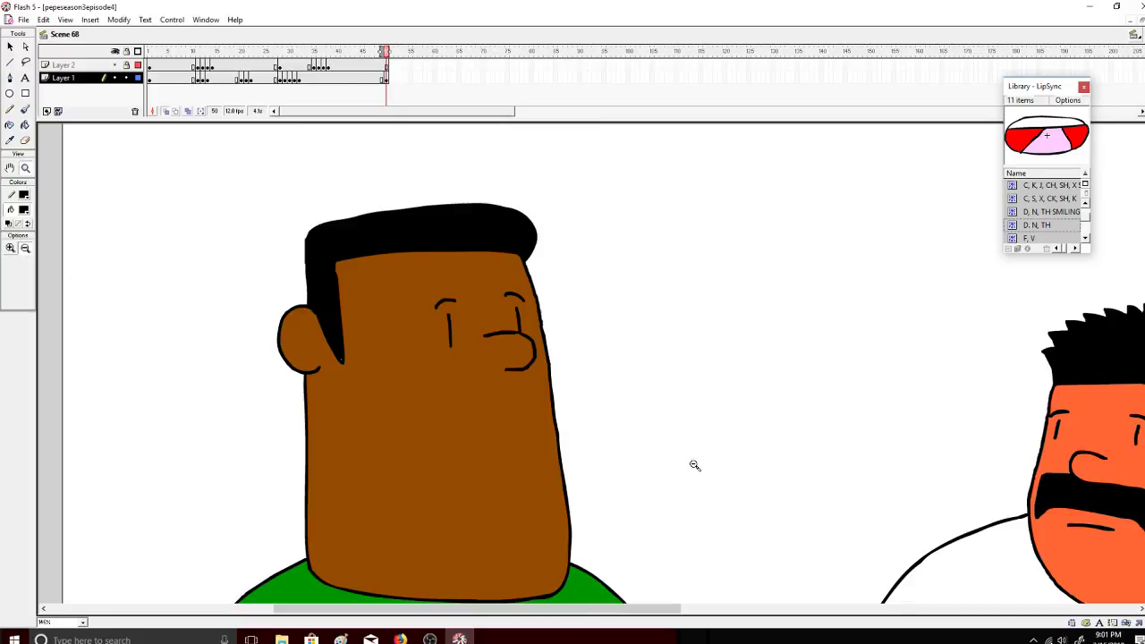
pyautogui.keyDown('alt'); pyautogui.click(673, 503); pyautogui.keyUp('alt')
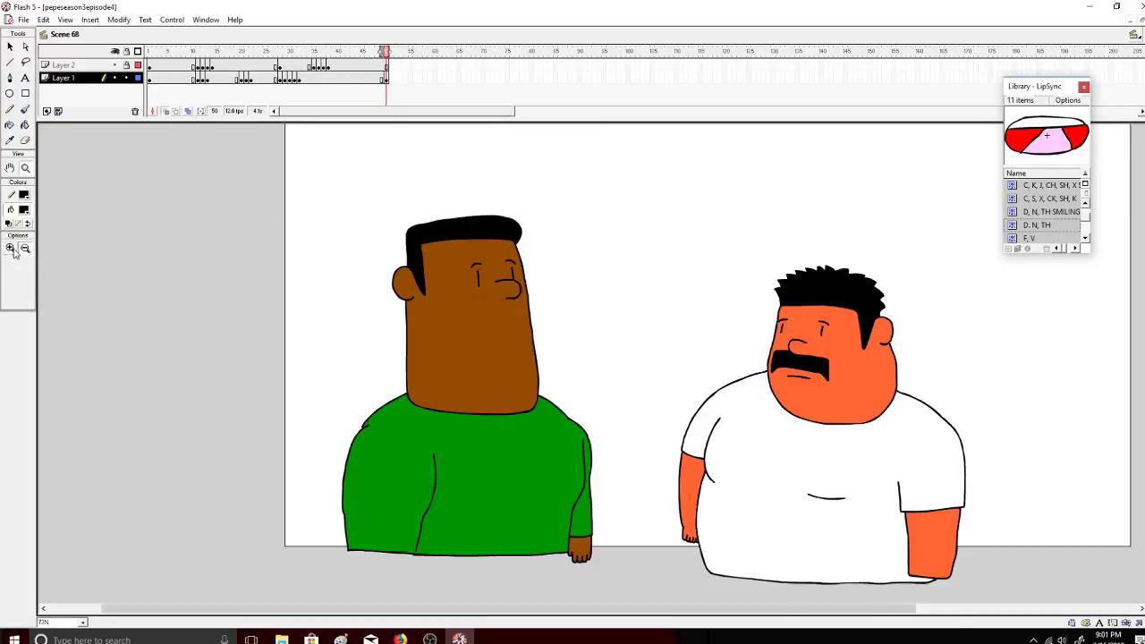
pyautogui.click(504, 295)
pyautogui.click(25, 109)
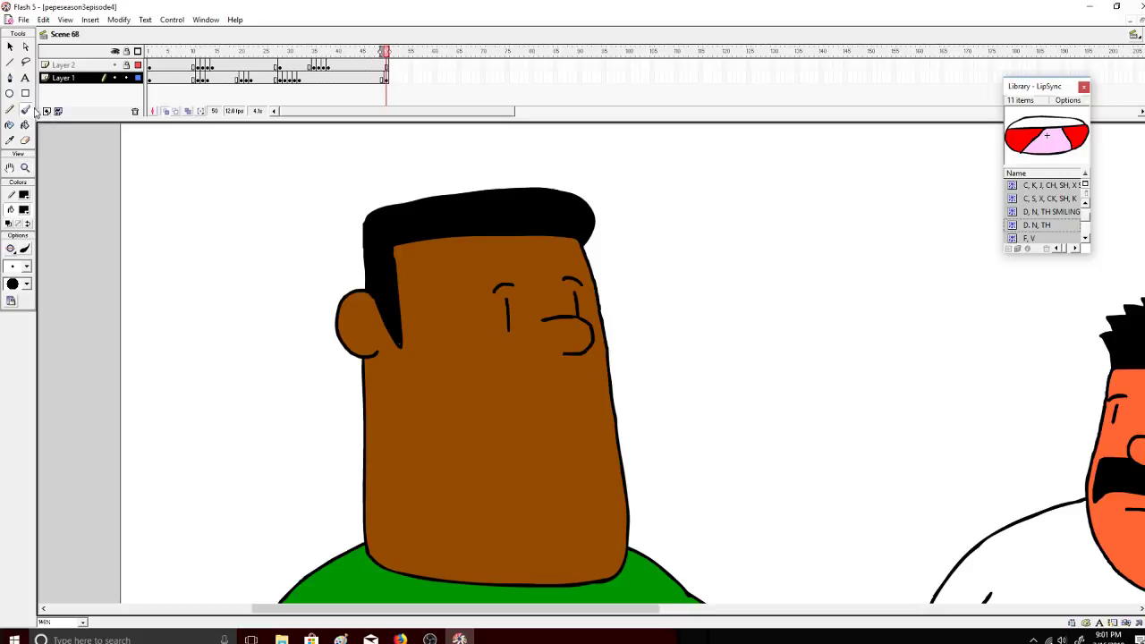
pyautogui.click(149, 51)
pyautogui.click(198, 51)
pyautogui.moveTo(198, 51); pyautogui.dragTo(251, 65)
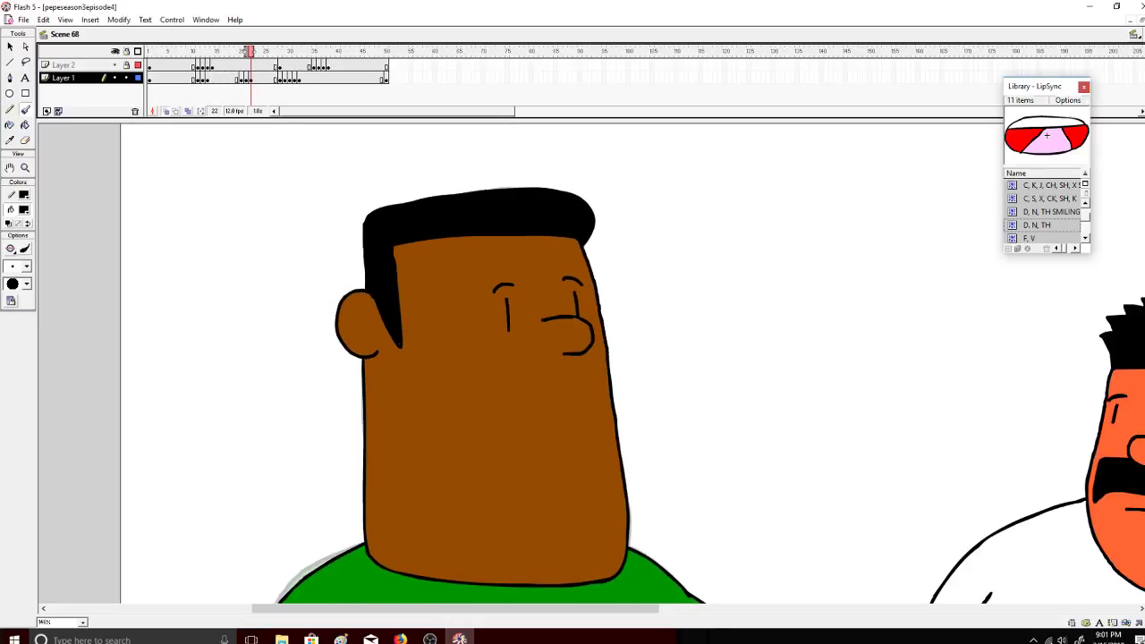
pyautogui.click(280, 79)
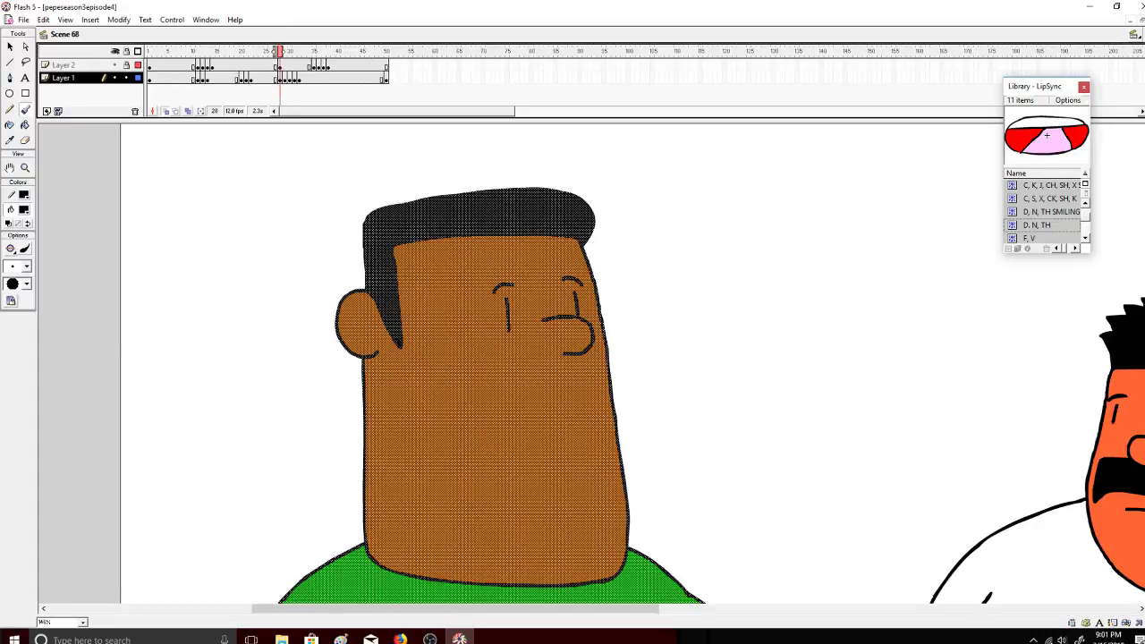
pyautogui.press('Escape')
pyautogui.click(284, 79)
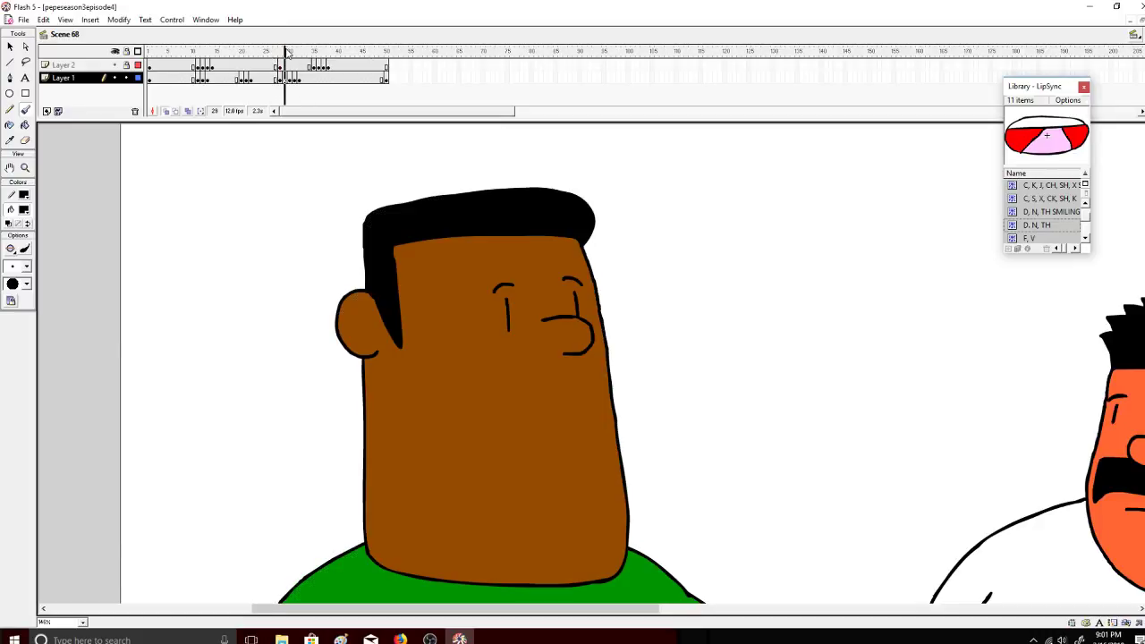
pyautogui.click(285, 51)
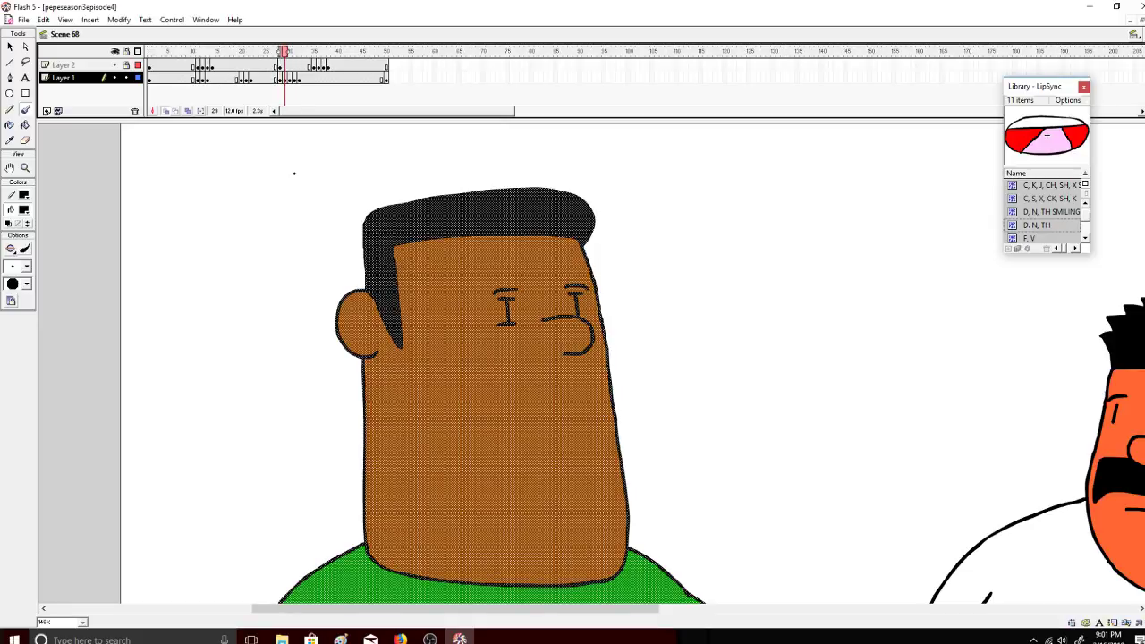
pyautogui.click(110, 185)
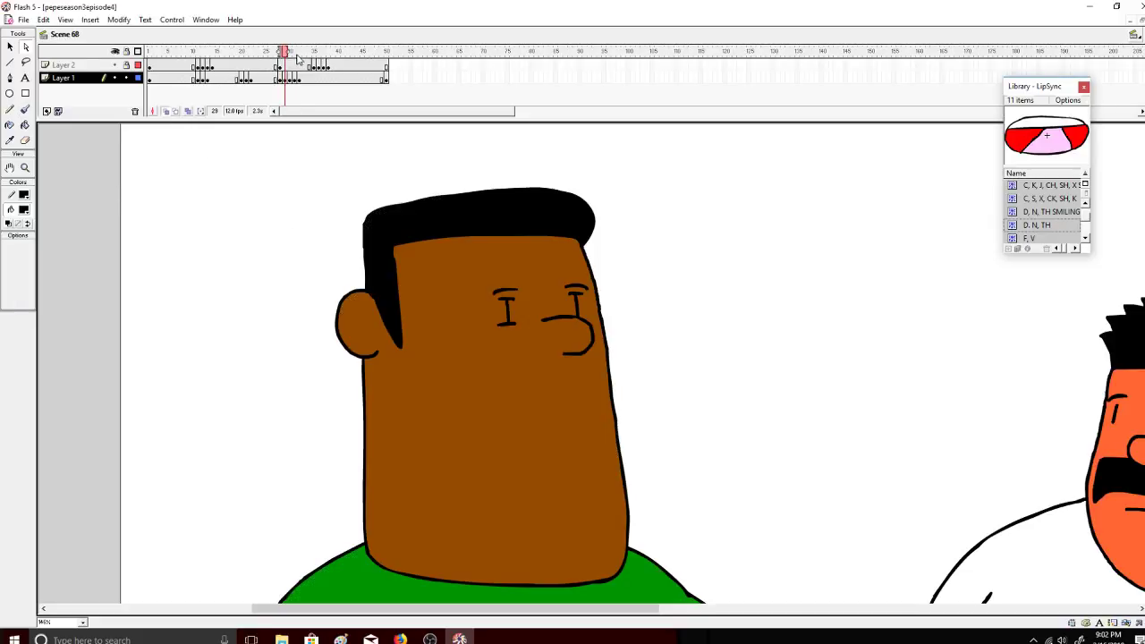
pyautogui.click(288, 54)
pyautogui.moveTo(287, 53); pyautogui.dragTo(311, 56)
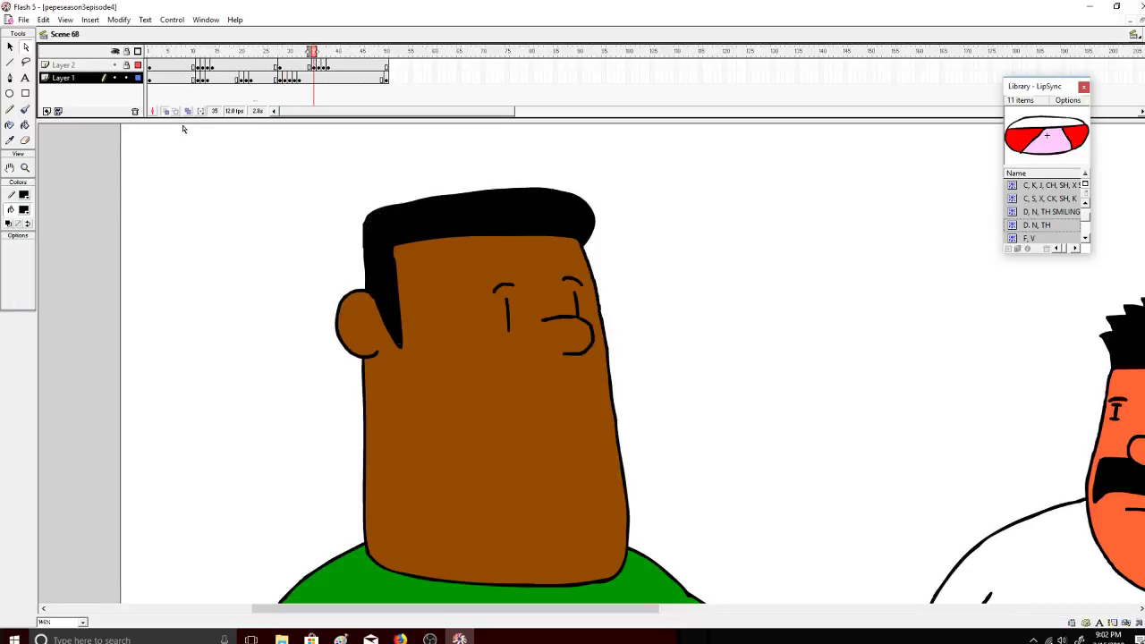
pyautogui.click(25, 110)
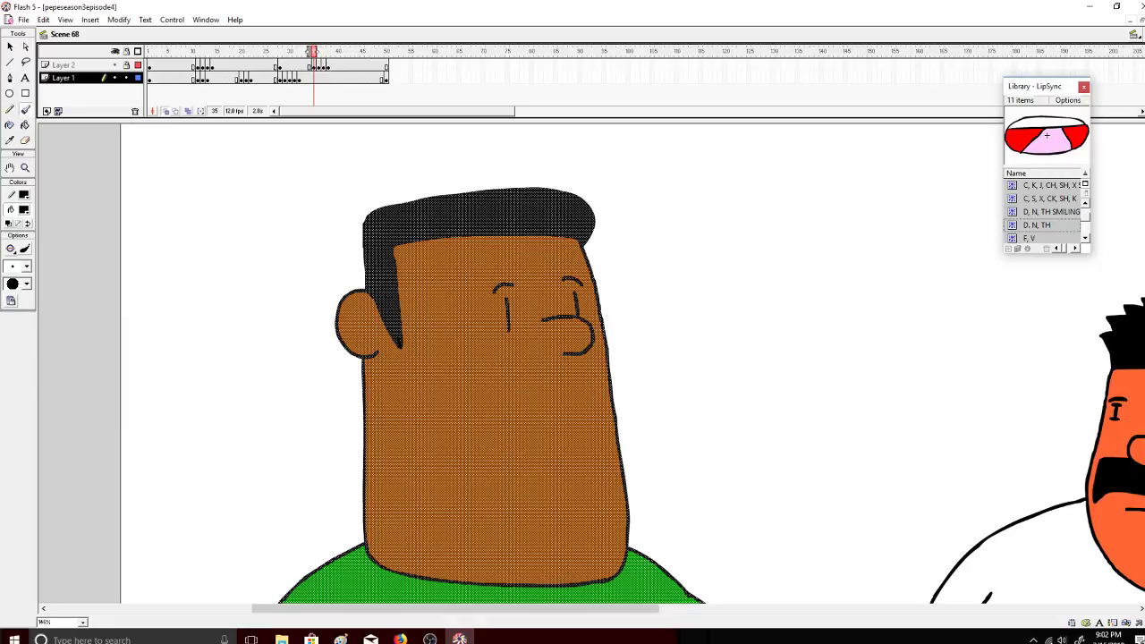
pyautogui.press('Escape')
pyautogui.click(387, 52)
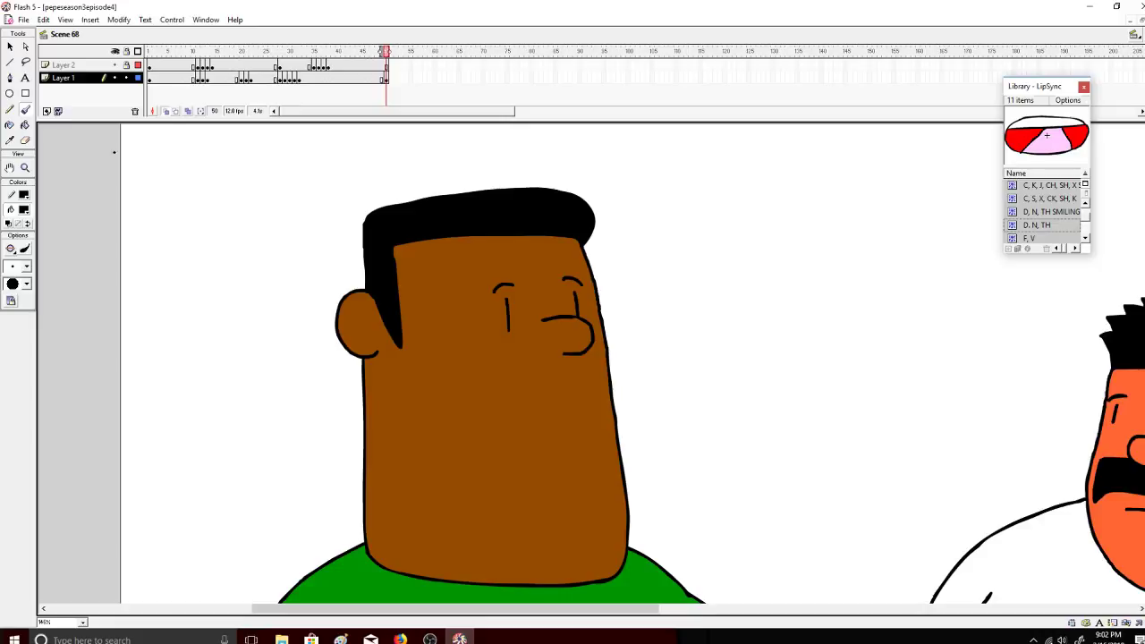
# Step: Lock Layer 1 and add a new layer at the bottom of the layer stack, beneath Layer 1
pyautogui.click(25, 168)
pyautogui.click(25, 247)
pyautogui.click(590, 396)
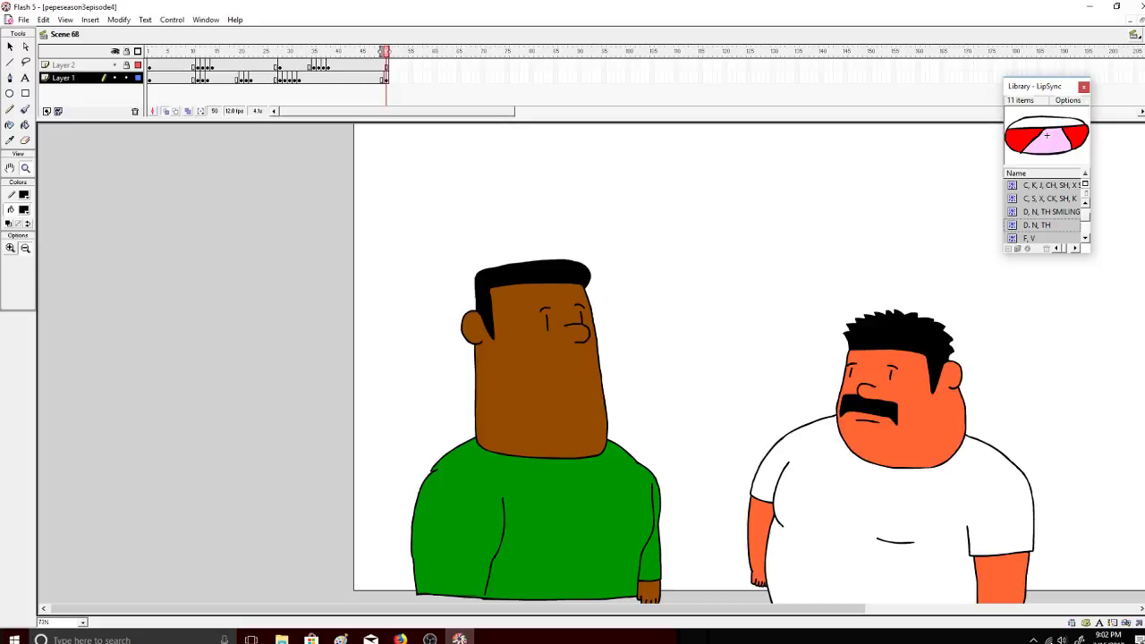
pyautogui.scroll(-2, 1129, 305)
pyautogui.moveTo(829, 609); pyautogui.dragTo(921, 609)
pyautogui.click(400, 639)
pyautogui.click(459, 638)
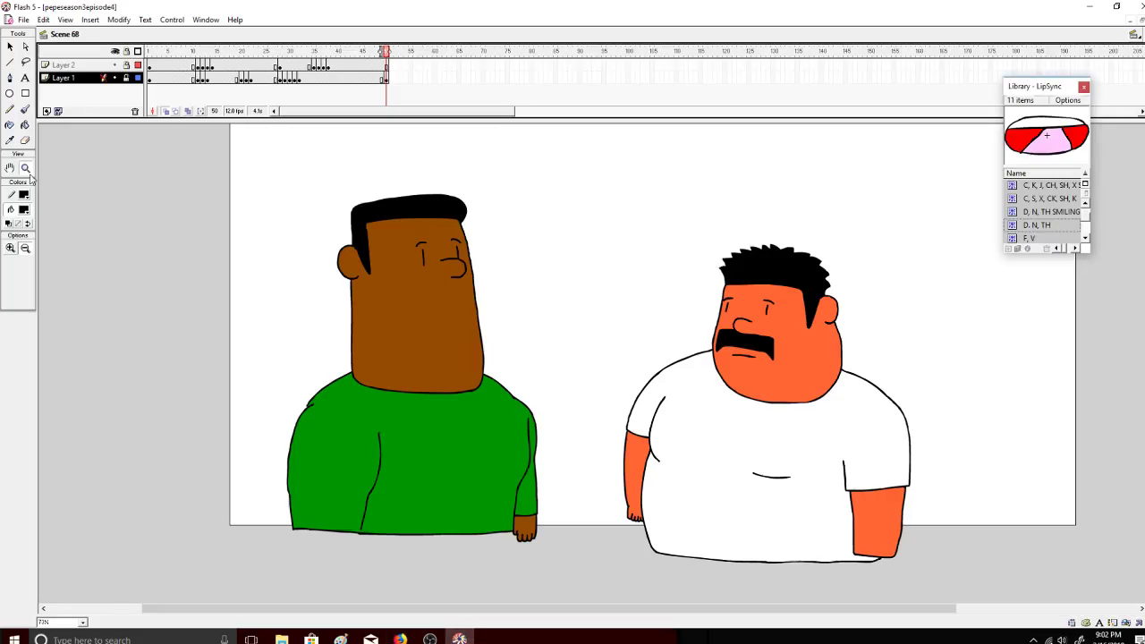
pyautogui.keyDown('alt'); pyautogui.click(498, 247); pyautogui.keyUp('alt')
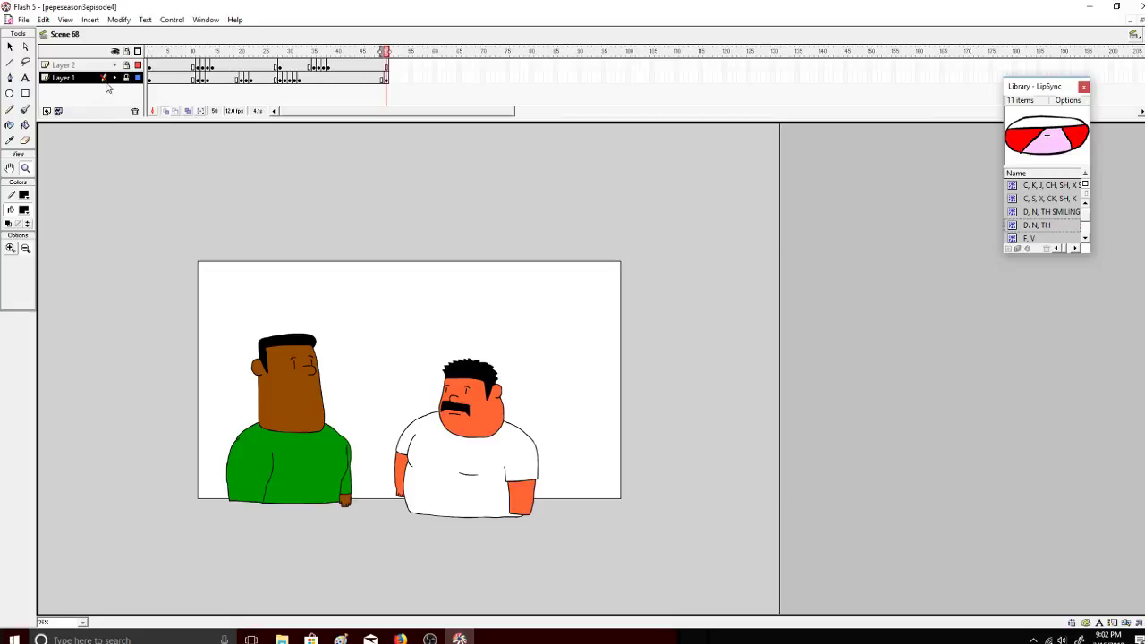
pyautogui.click(47, 110)
pyautogui.moveTo(80, 102); pyautogui.dragTo(79, 100)
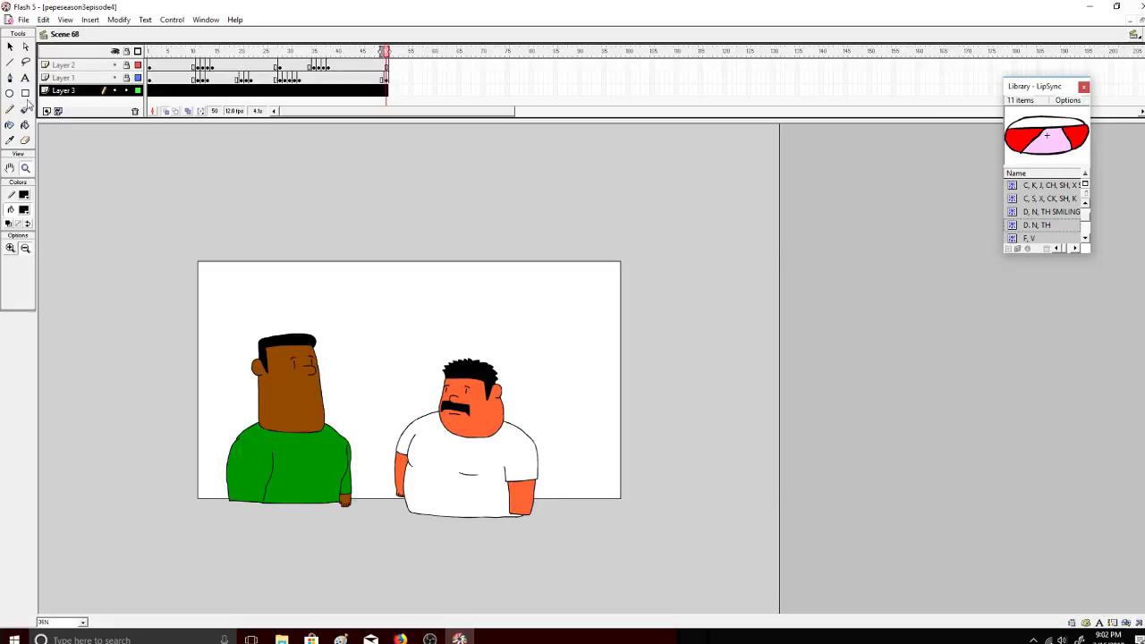
# Step: Draw a rectangle covering the whole stage on the new layer, filled with custom light blue (red 147, green 196, blue 255)
pyautogui.click(24, 209)
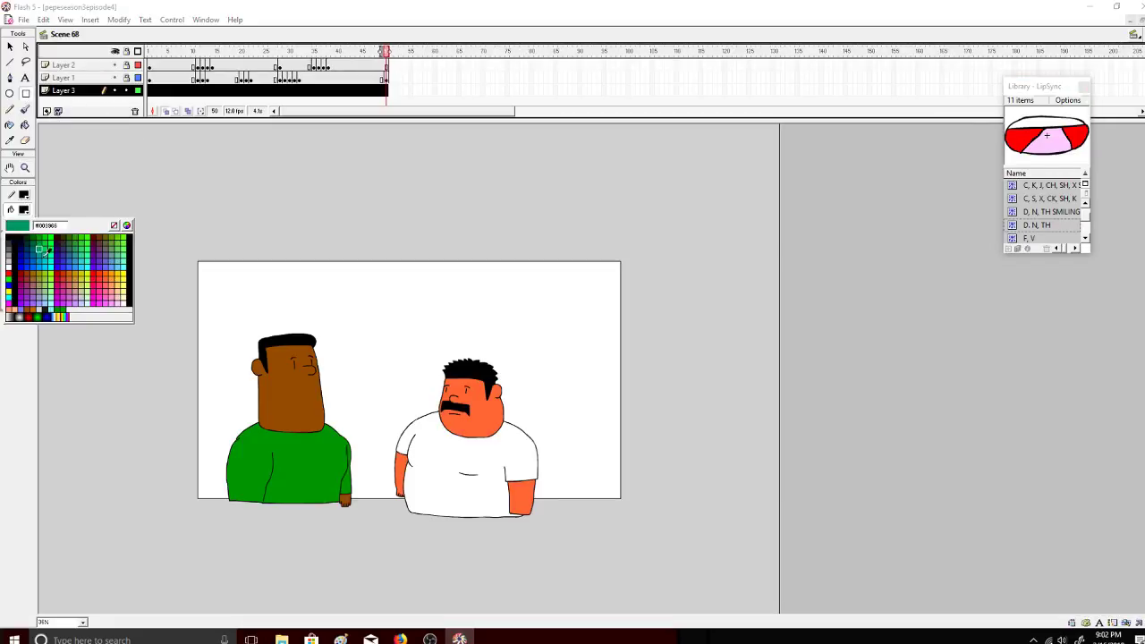
pyautogui.click(23, 309)
pyautogui.click(24, 209)
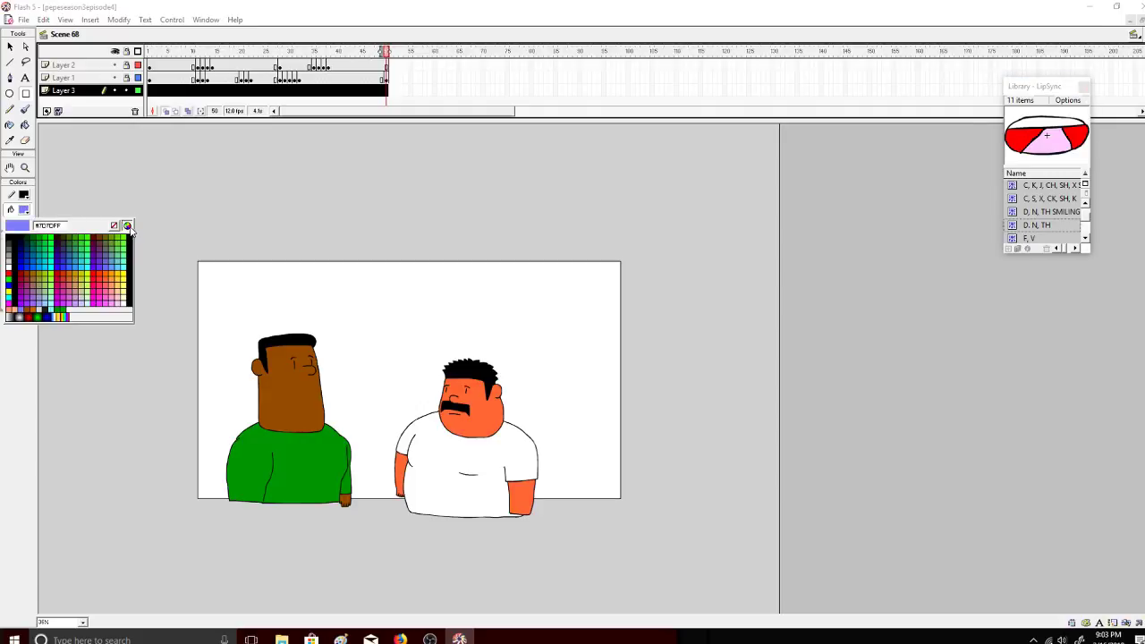
pyautogui.click(272, 246)
pyautogui.click(646, 237)
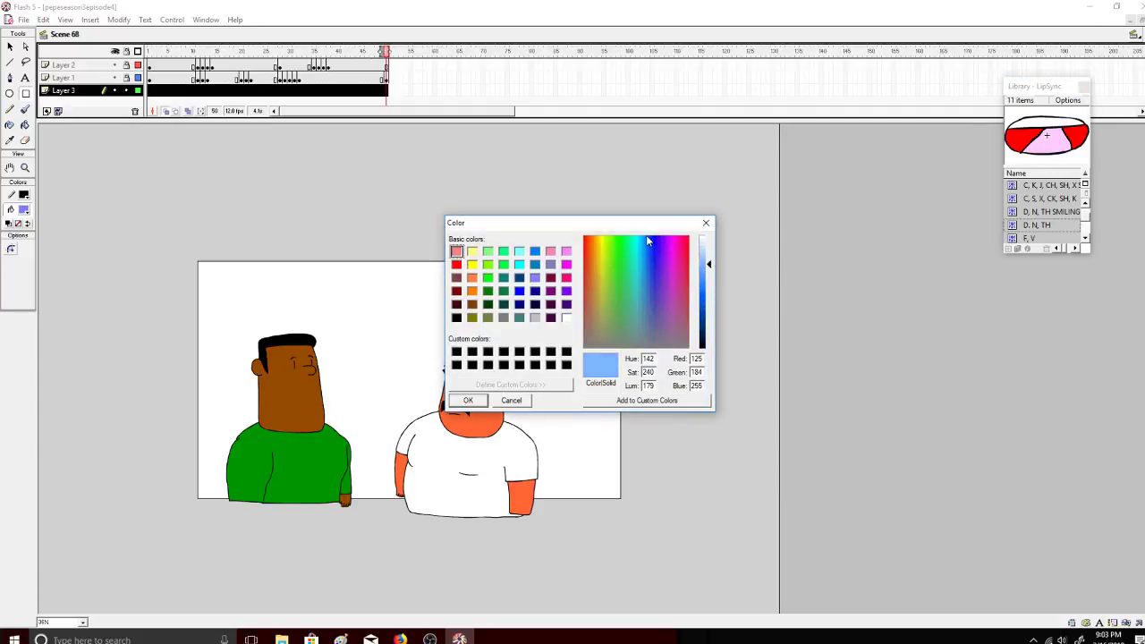
pyautogui.click(702, 260)
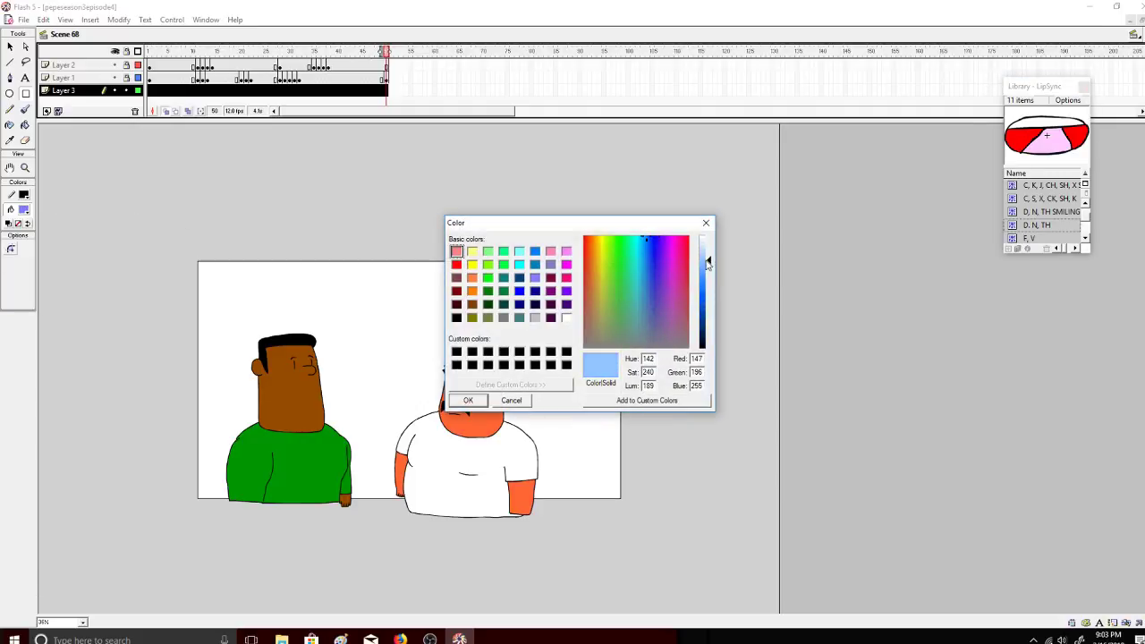
pyautogui.click(468, 400)
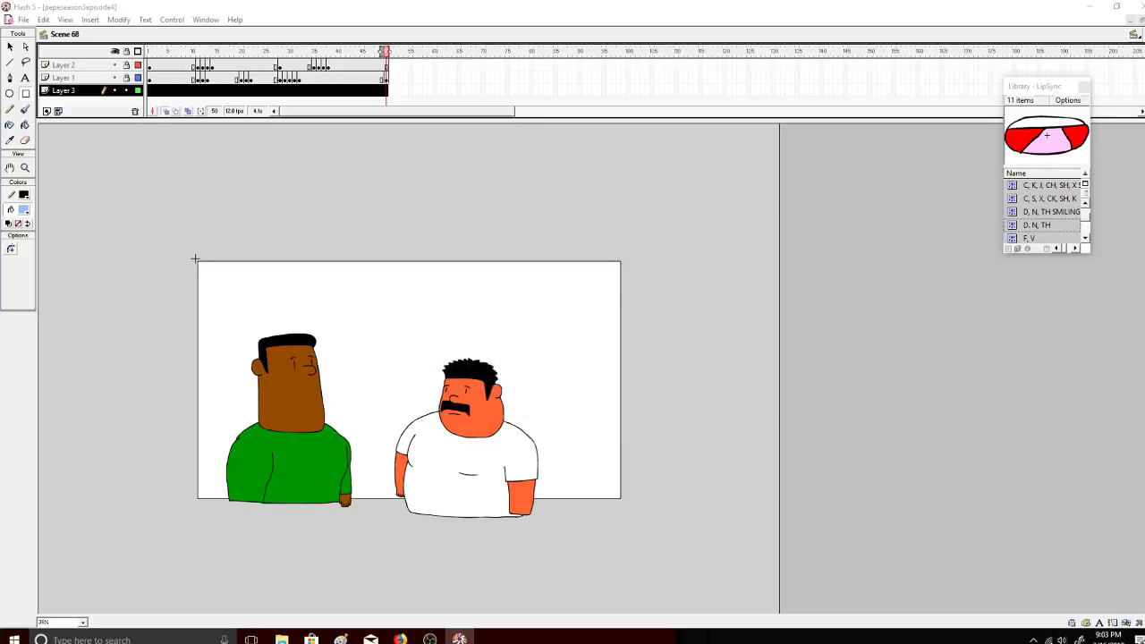
pyautogui.moveTo(199, 261); pyautogui.dragTo(627, 504)
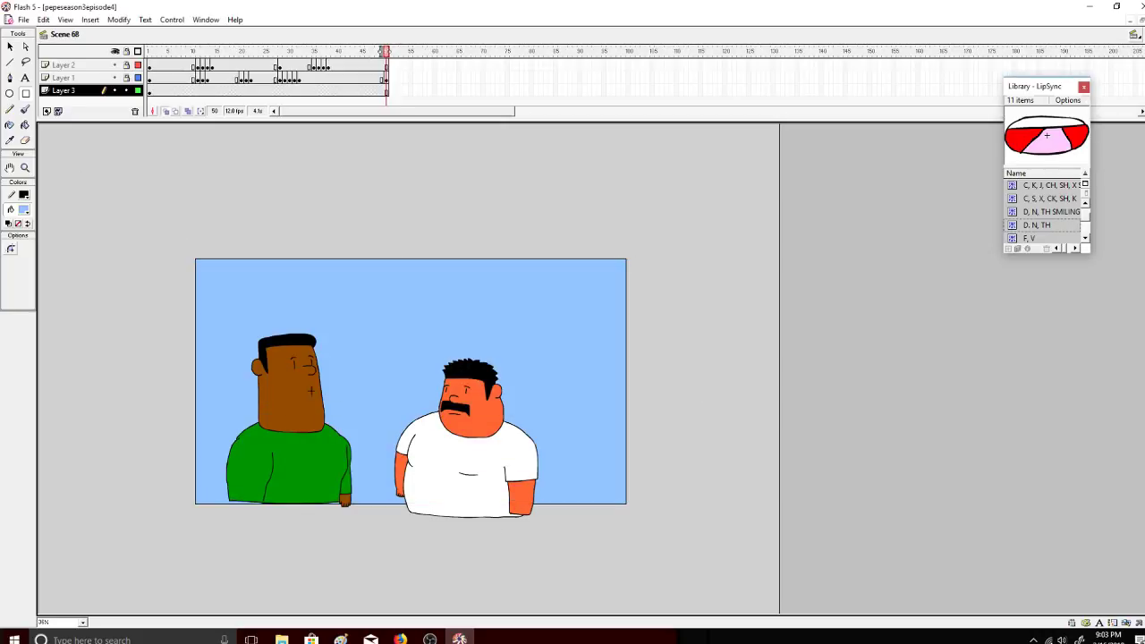
# Step: Brush a thin black vertical line across the blue background from its lower edge to its upper edge, behind the green-shirted man
pyautogui.click(25, 168)
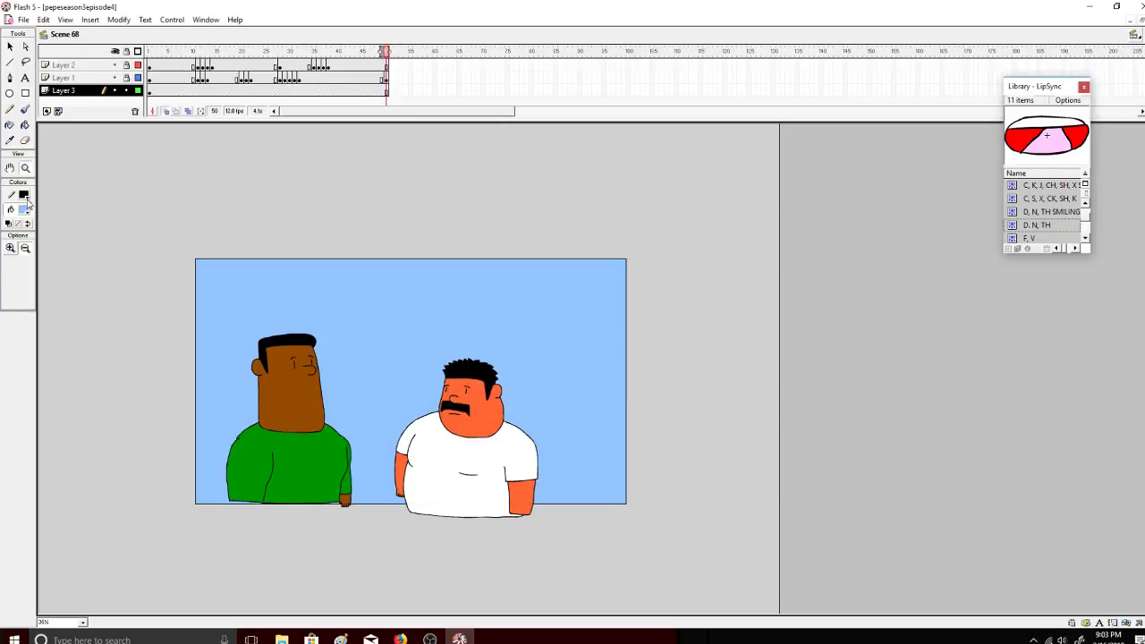
pyautogui.click(507, 385)
pyautogui.moveTo(485, 609); pyautogui.dragTo(408, 611)
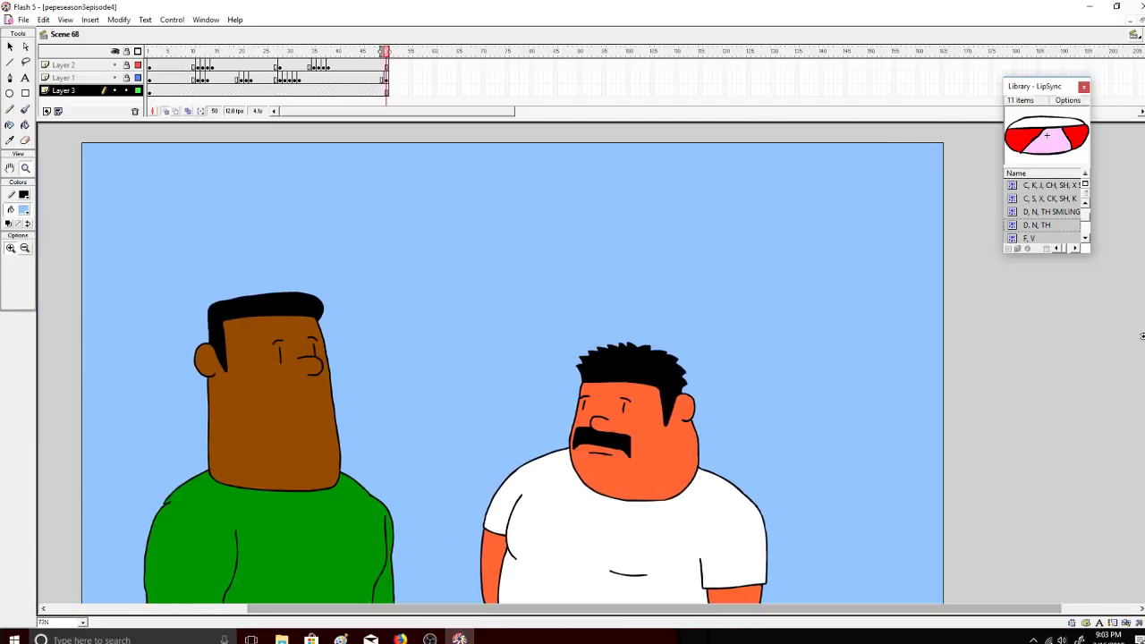
pyautogui.scroll(-4, 513, 402)
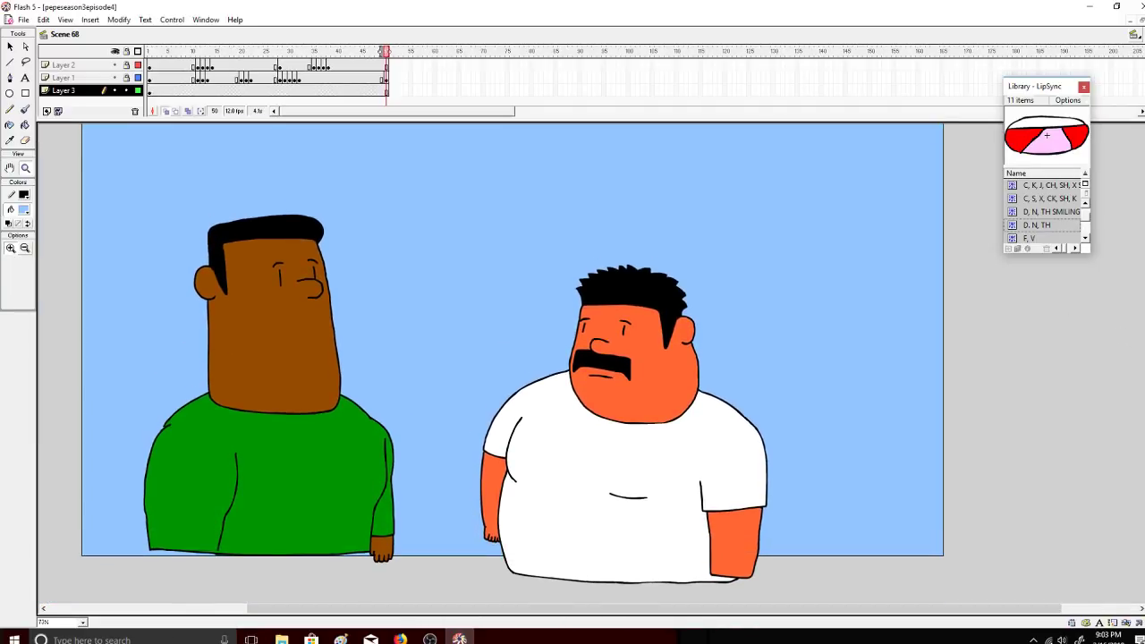
pyautogui.scroll(1, 513, 358)
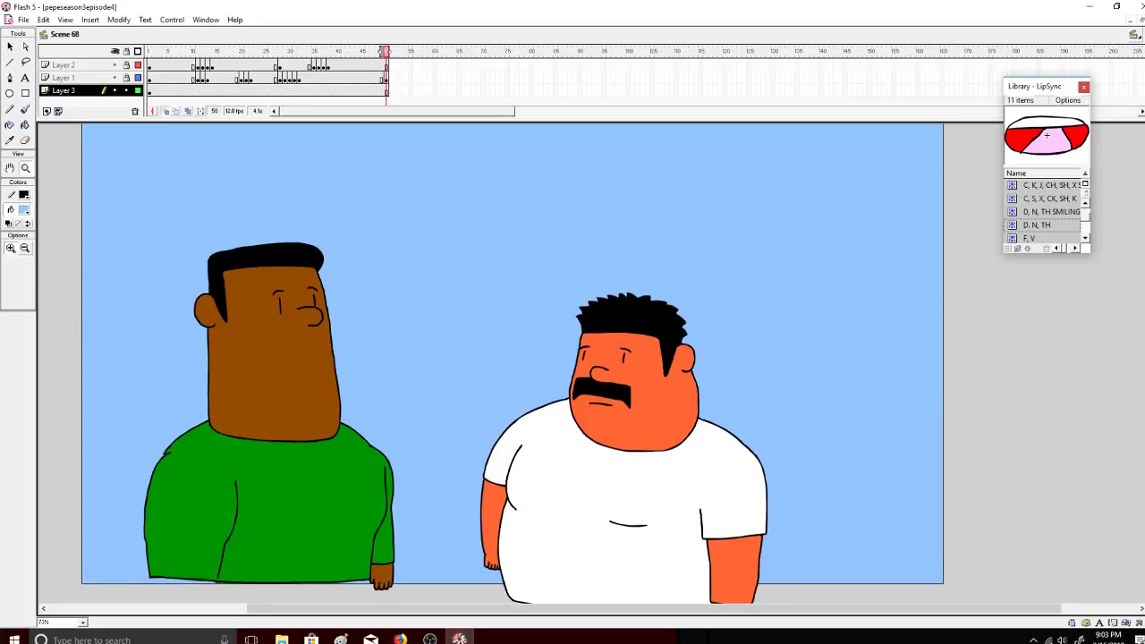
pyautogui.click(24, 110)
pyautogui.click(23, 209)
pyautogui.click(11, 231)
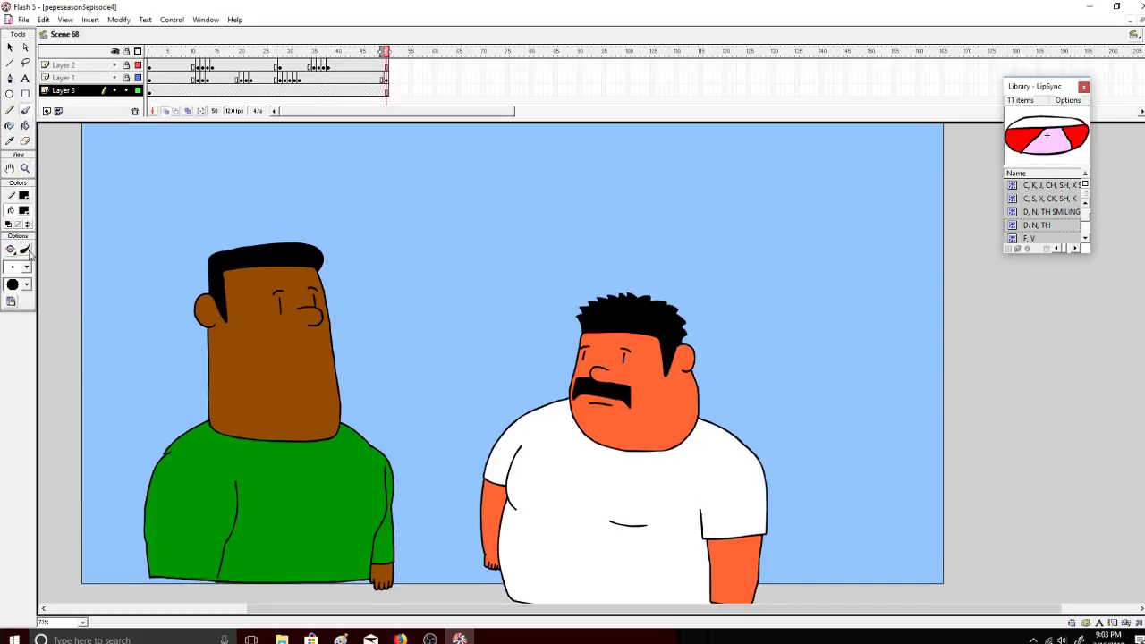
pyautogui.click(26, 266)
pyautogui.click(13, 277)
pyautogui.moveTo(276, 587); pyautogui.dragTo(277, 127)
pyautogui.scroll(3, 513, 357)
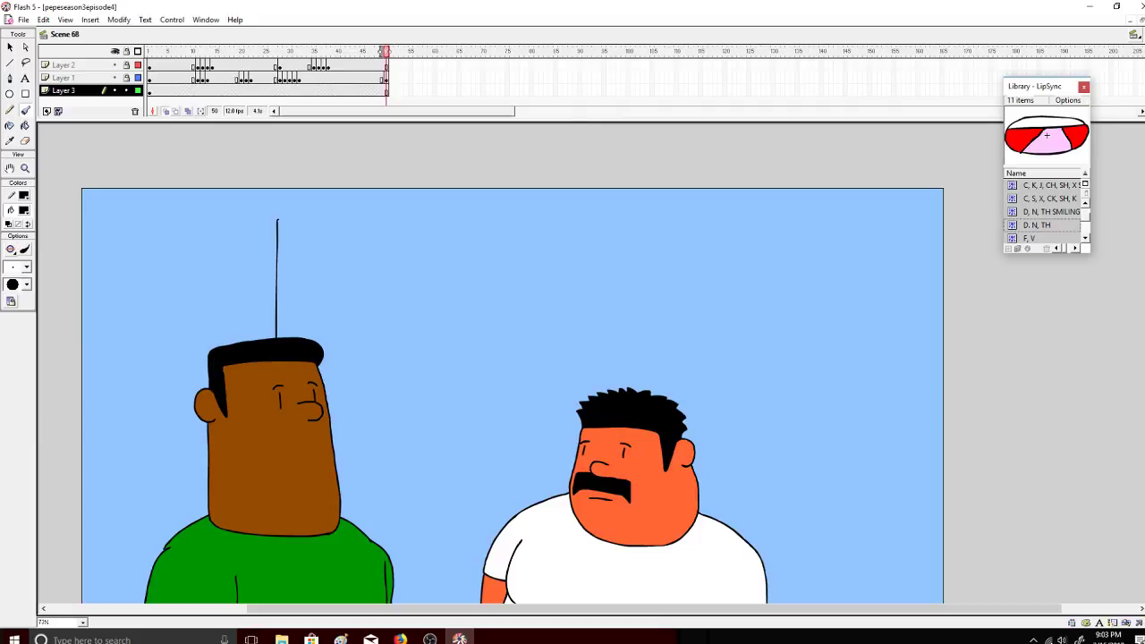
pyautogui.moveTo(277, 219); pyautogui.dragTo(277, 183)
# Step: Fill the background area behind the green-shirted man, on the outer side of the vertical line, with salmon
pyautogui.click(25, 125)
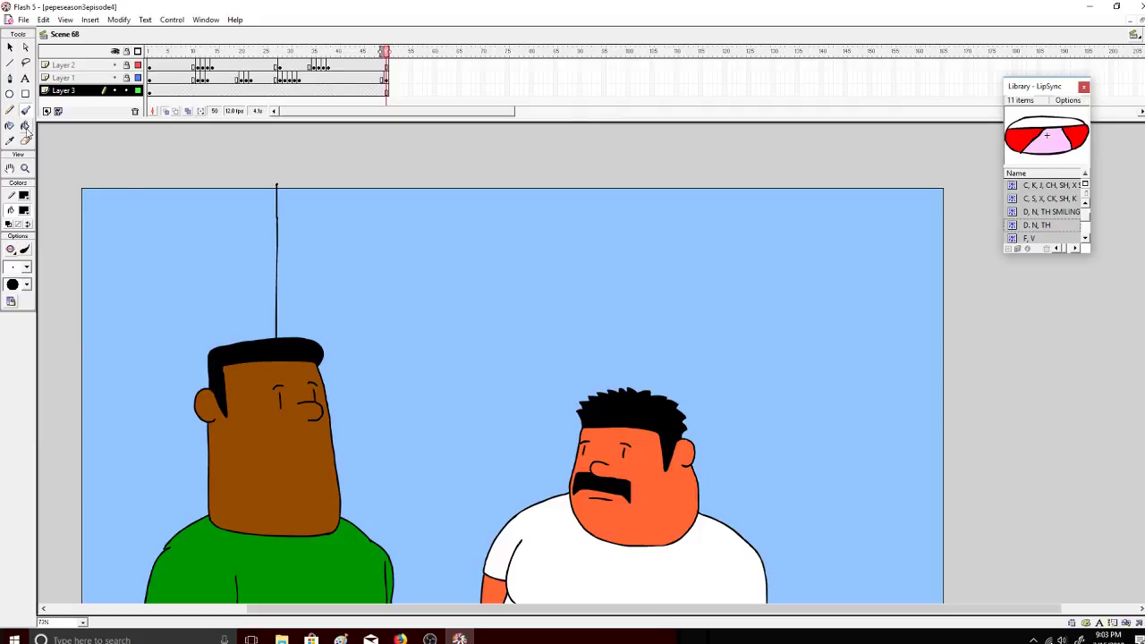
pyautogui.click(24, 212)
pyautogui.click(7, 309)
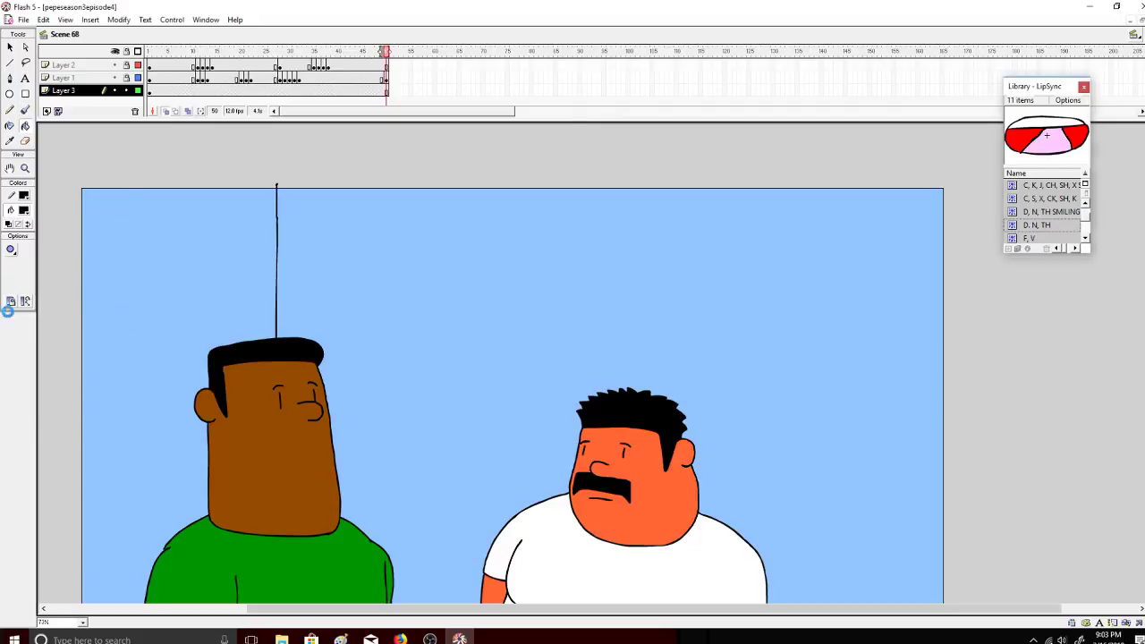
pyautogui.click(203, 277)
pyautogui.scroll(-1, 1137, 290)
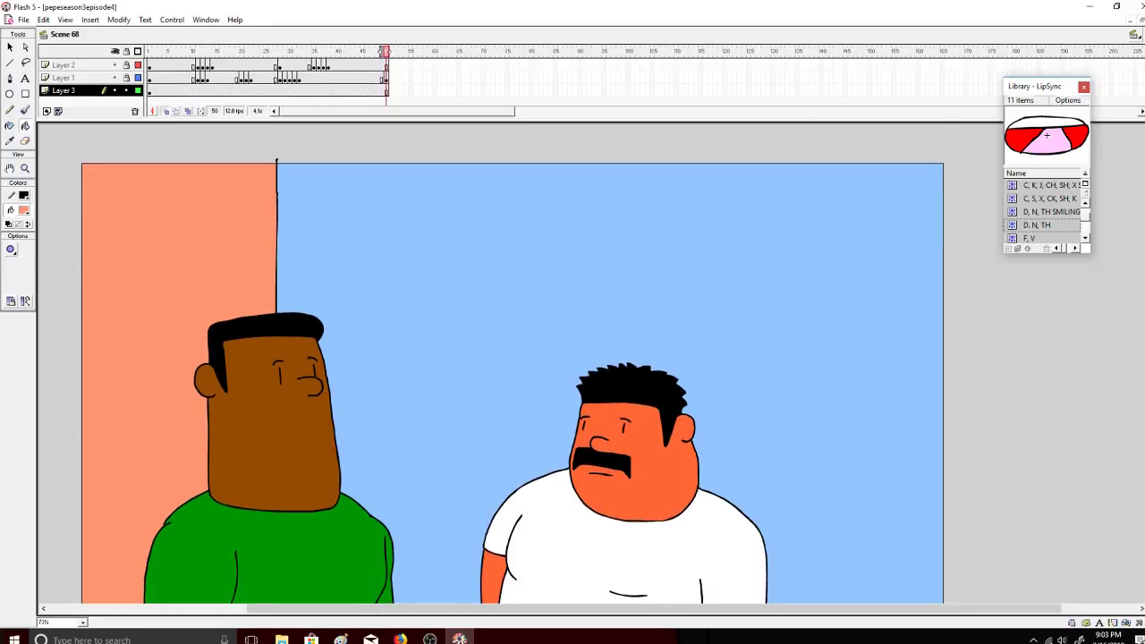
pyautogui.scroll(-4, 276, 161)
# Step: Brush a thin wavy hill line in dark green (red 0, green 130, blue 0) from the green-shirted man down to the stage's right edge
pyautogui.click(26, 110)
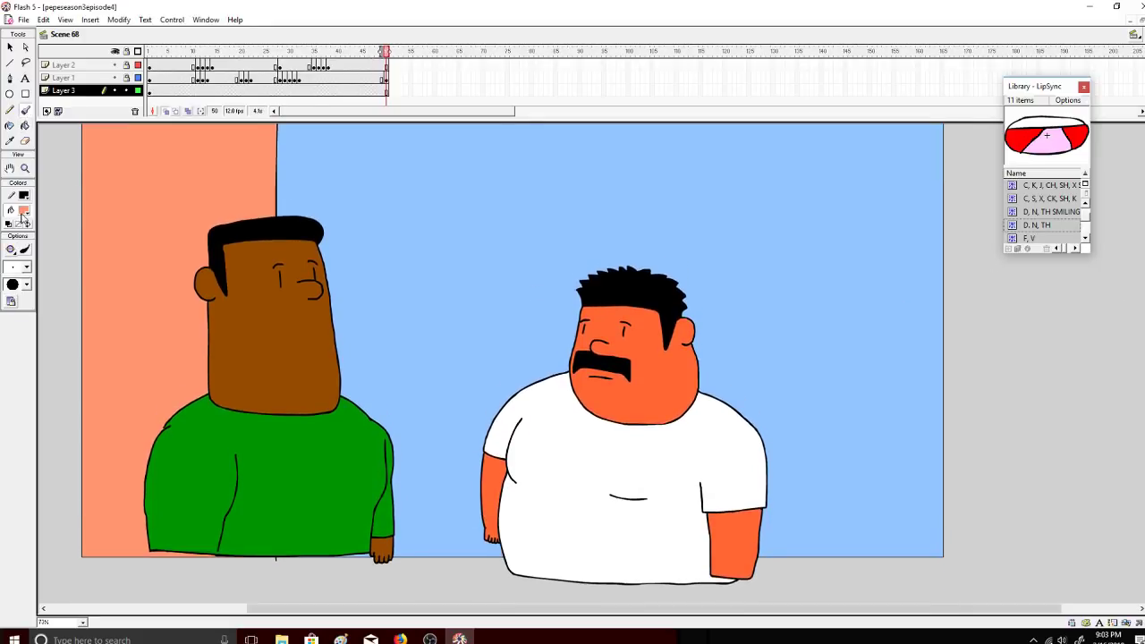
pyautogui.click(21, 214)
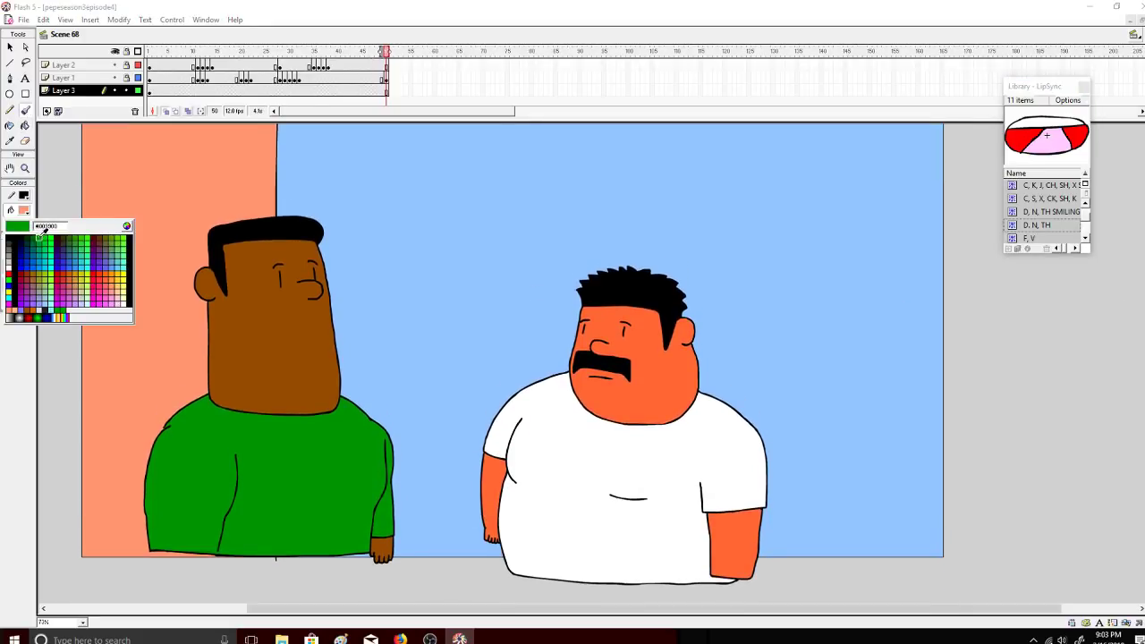
pyautogui.click(126, 226)
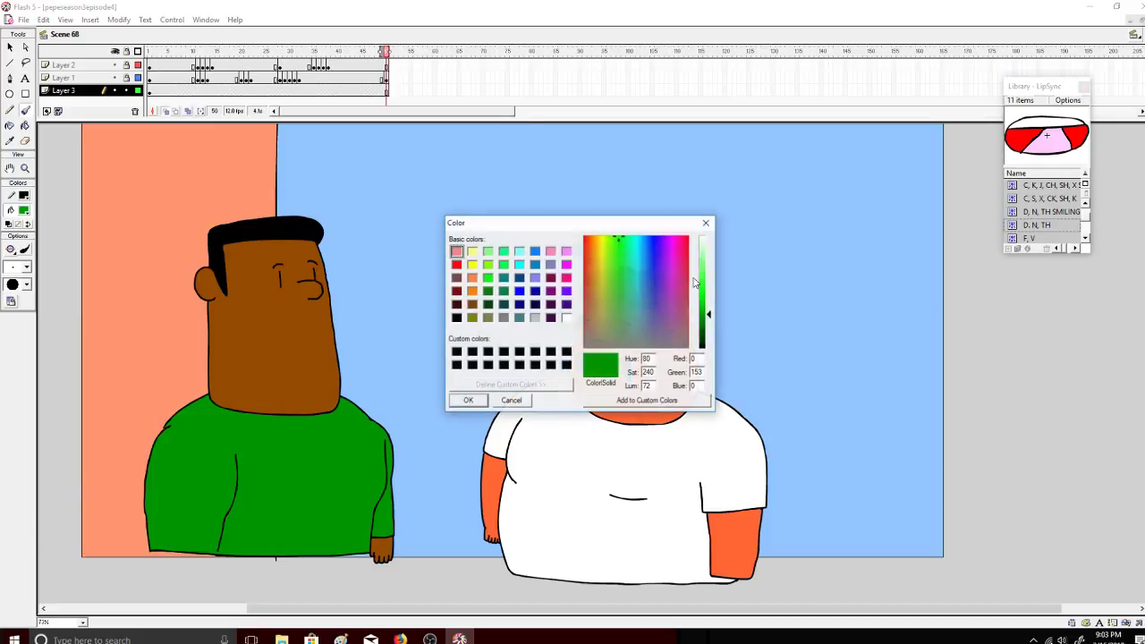
pyautogui.moveTo(710, 315); pyautogui.dragTo(709, 320)
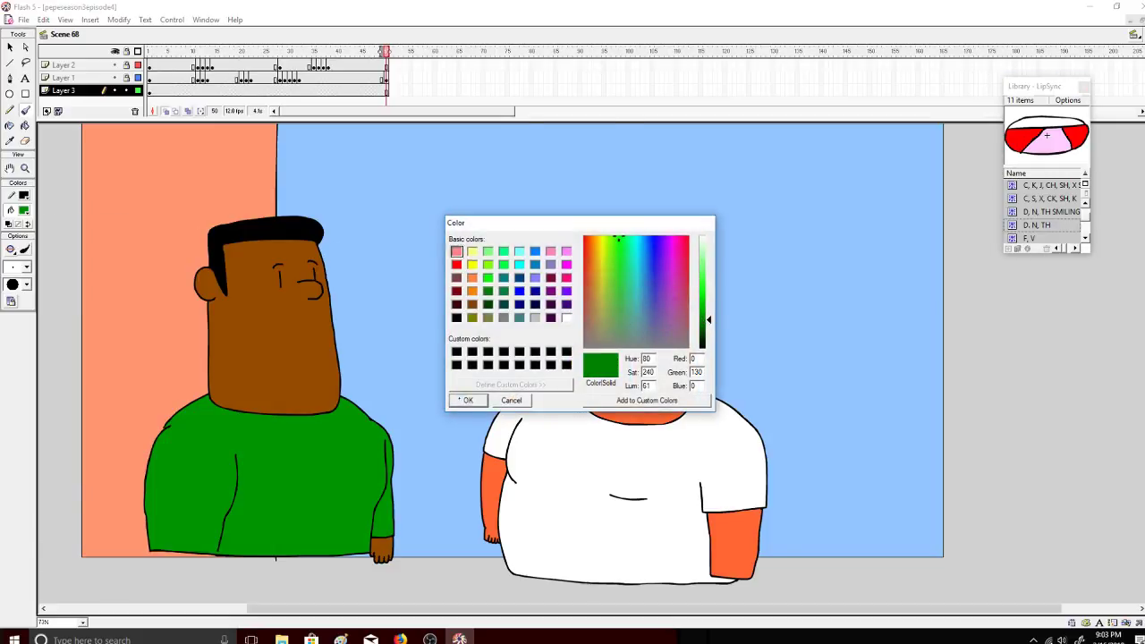
pyautogui.click(463, 400)
pyautogui.moveTo(342, 378); pyautogui.dragTo(405, 381)
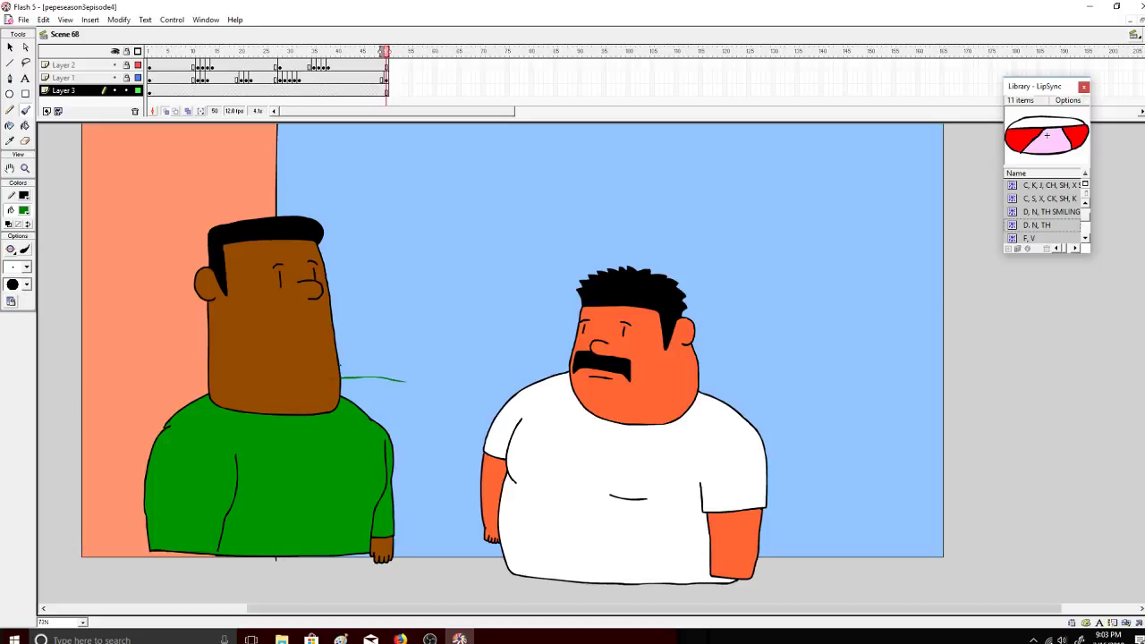
pyautogui.hotkey('ctrl', 'z')
pyautogui.moveTo(303, 361)
pyautogui.mouseDown()
pyautogui.moveTo(484, 353)
pyautogui.moveTo(745, 372)
pyautogui.mouseUp()
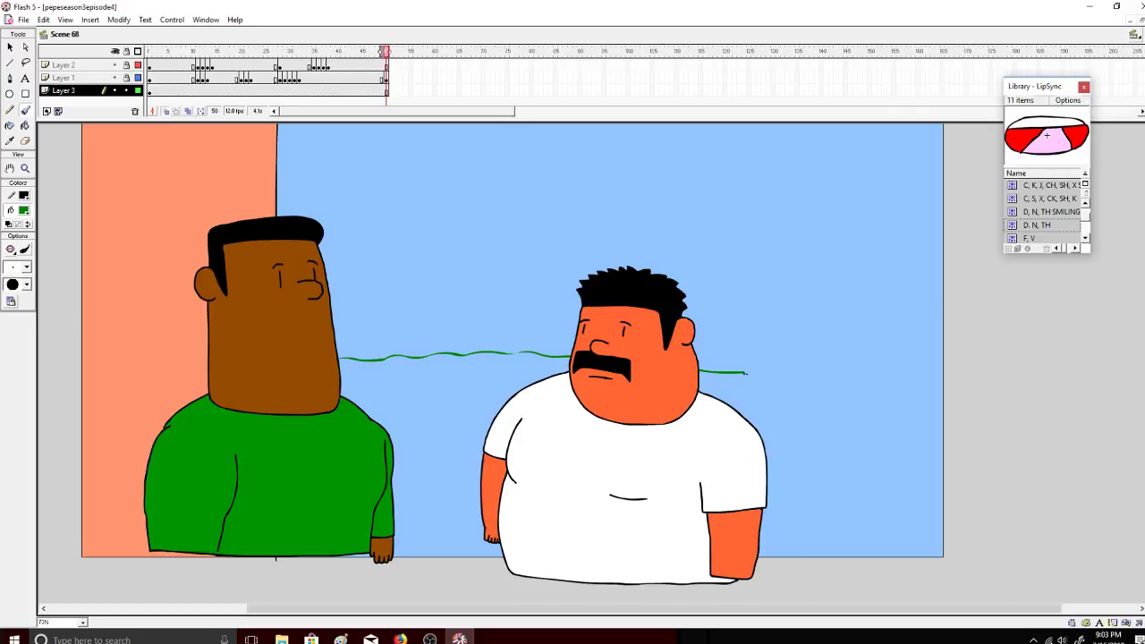
pyautogui.moveTo(748, 375); pyautogui.dragTo(956, 430)
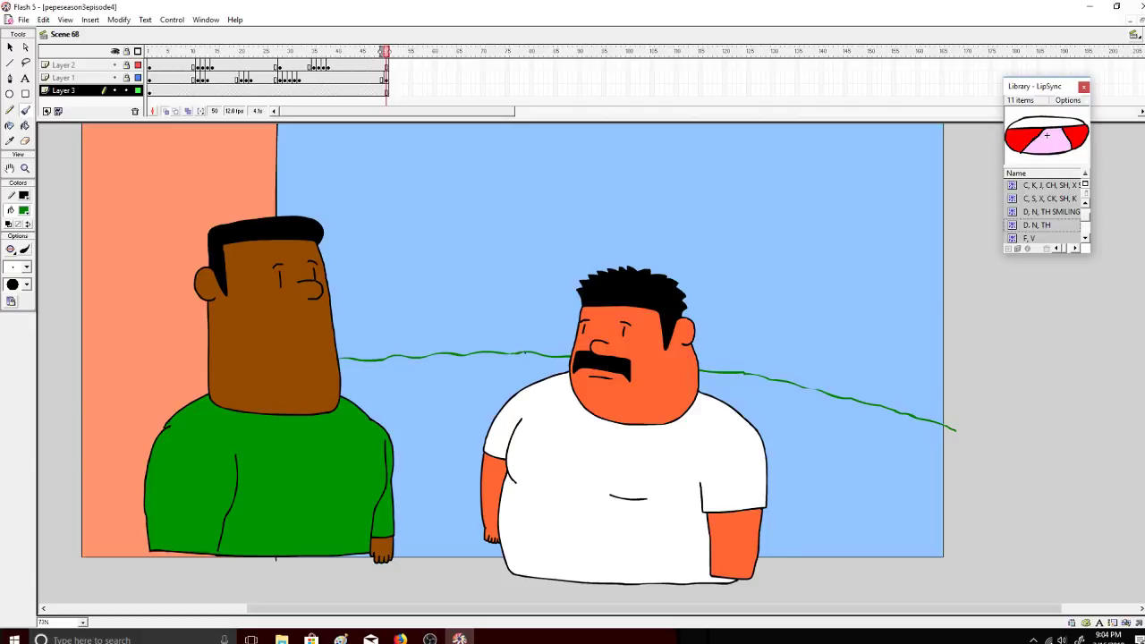
# Step: Fill the area below the hill line with a medium green (red 0, green 149, blue 0)
pyautogui.click(25, 125)
pyautogui.click(23, 210)
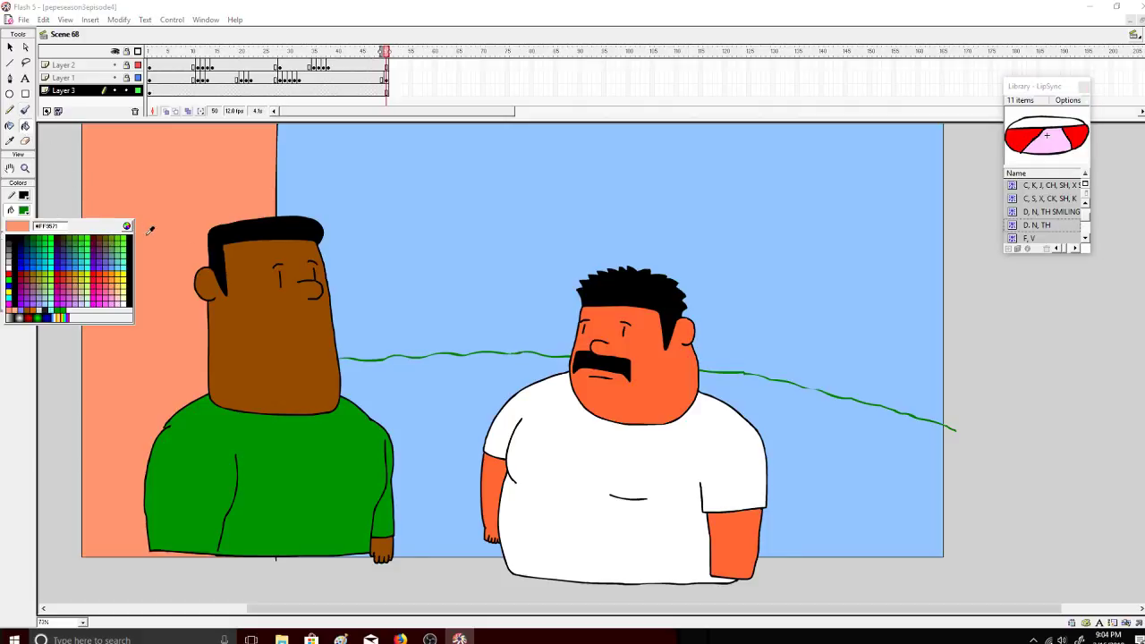
pyautogui.click(320, 271)
pyautogui.click(461, 396)
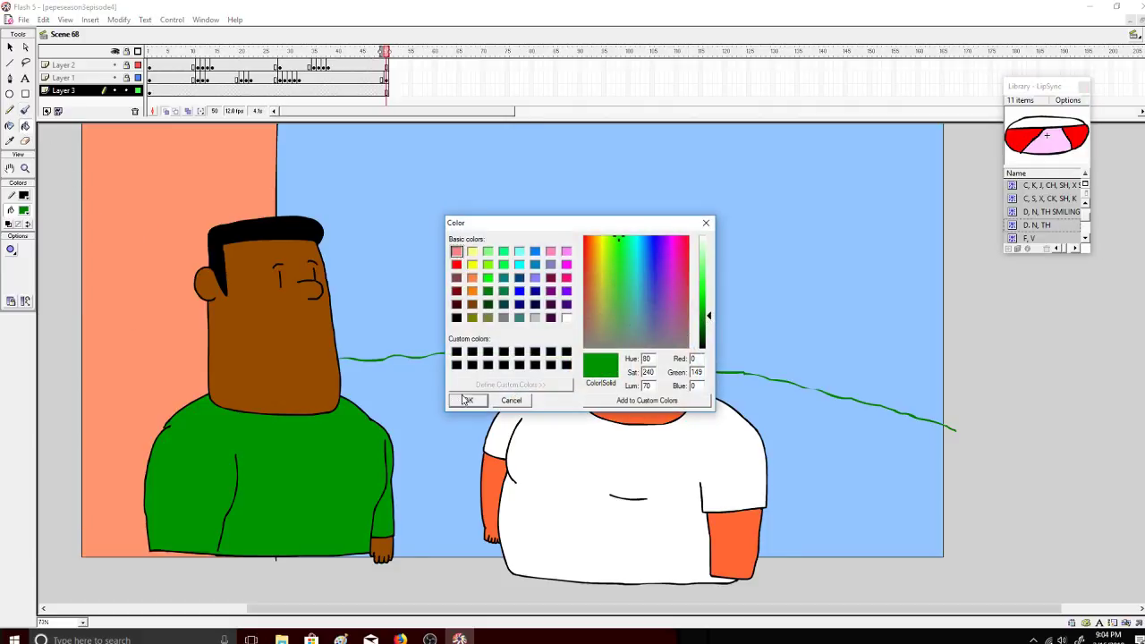
pyautogui.click(493, 429)
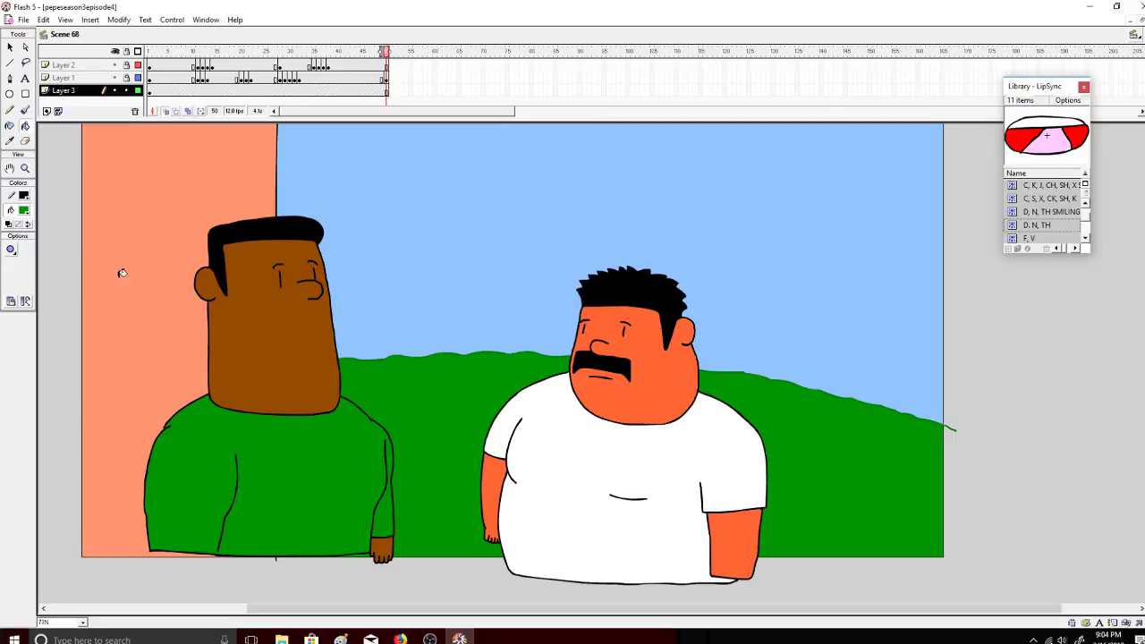
# Step: Refill the hill area with a brighter custom green
pyautogui.click(24, 212)
pyautogui.click(127, 228)
pyautogui.moveTo(703, 318); pyautogui.dragTo(701, 313)
pyautogui.click(468, 400)
pyautogui.click(474, 424)
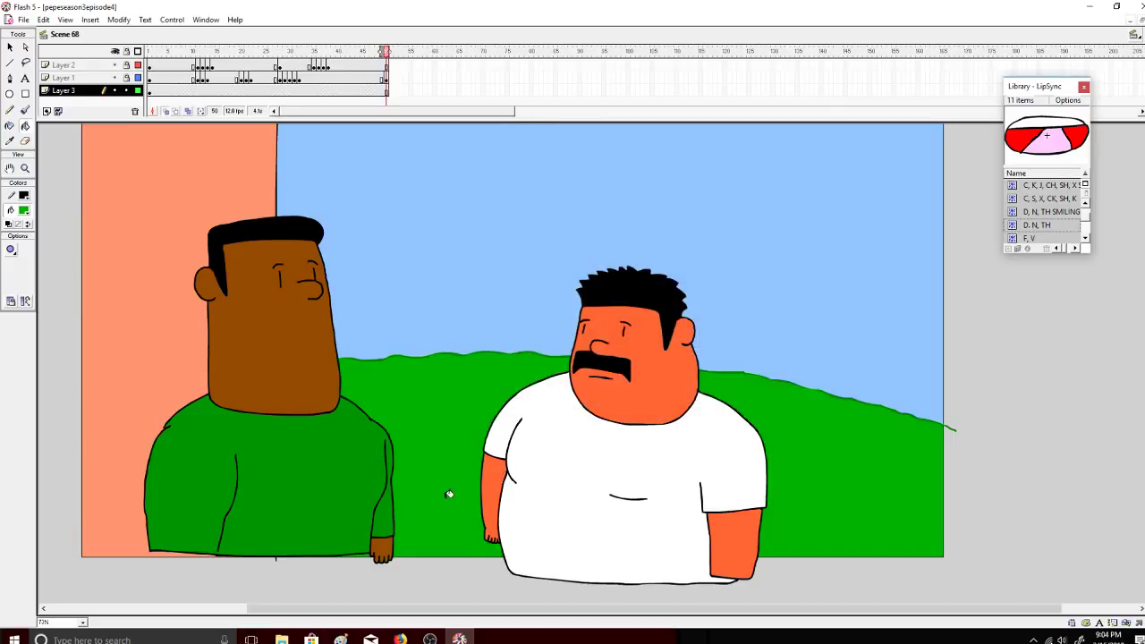
# Step: Brush several thin, wavy darker green grass lines across the hill behind the two men
pyautogui.click(24, 211)
pyautogui.click(56, 311)
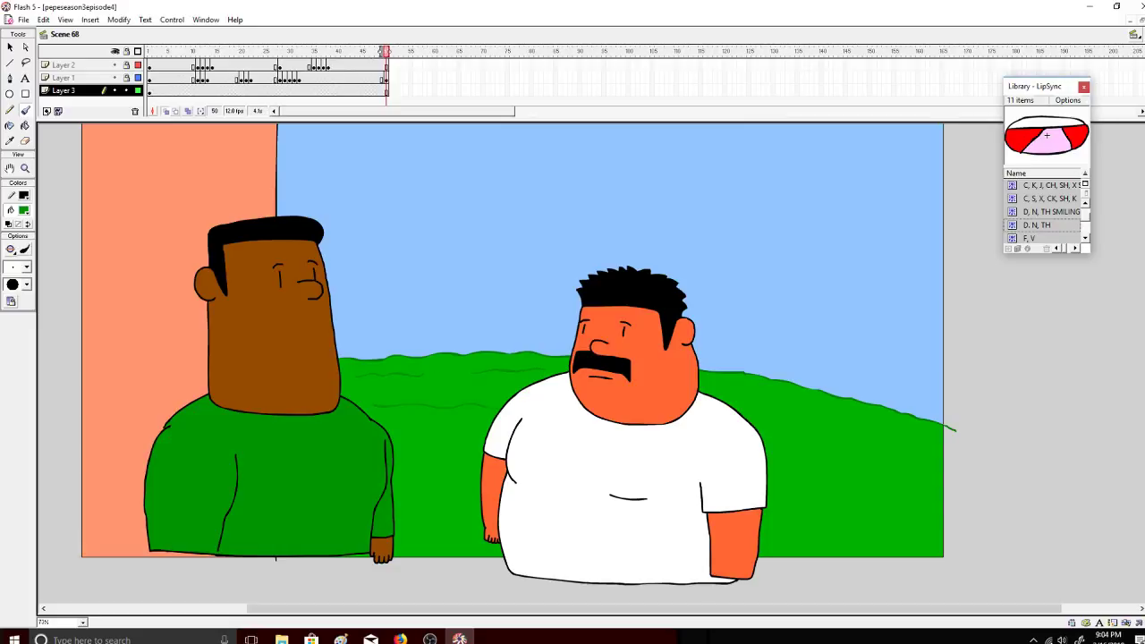
pyautogui.moveTo(586, 398); pyautogui.dragTo(799, 408)
pyautogui.moveTo(547, 466); pyautogui.dragTo(834, 464)
pyautogui.moveTo(863, 464); pyautogui.dragTo(943, 458)
# Step: Brush the first fence boards in thin black outline on the hill line, beginning beside the green-shirted man's face
pyautogui.click(26, 212)
pyautogui.click(8, 227)
pyautogui.moveTo(286, 289)
pyautogui.mouseDown()
pyautogui.moveTo(315, 292)
pyautogui.moveTo(315, 350)
pyautogui.moveTo(310, 291)
pyautogui.moveTo(340, 363)
pyautogui.mouseUp()
pyautogui.hotkey('ctrl', 'z')
pyautogui.moveTo(312, 295)
pyautogui.mouseDown()
pyautogui.moveTo(341, 288)
pyautogui.moveTo(346, 361)
pyautogui.mouseUp()
pyautogui.hotkey('ctrl', 'z')
pyautogui.moveTo(330, 290); pyautogui.dragTo(334, 348)
pyautogui.hotkey('ctrl', 'z')
pyautogui.moveTo(335, 288); pyautogui.dragTo(340, 358)
pyautogui.moveTo(356, 287); pyautogui.dragTo(360, 359)
pyautogui.moveTo(360, 287)
pyautogui.mouseDown()
pyautogui.moveTo(380, 289)
pyautogui.moveTo(383, 358)
pyautogui.mouseUp()
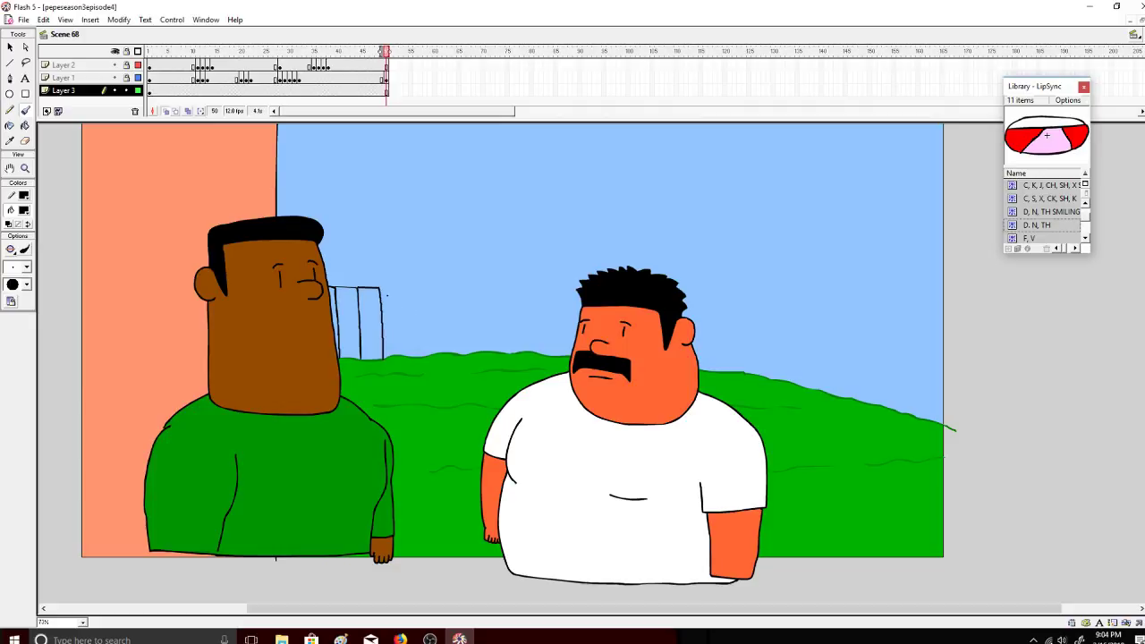
# Step: Continue the black fence outline with further boards toward the middle of the gap between the two men
pyautogui.moveTo(383, 287)
pyautogui.mouseDown()
pyautogui.moveTo(403, 289)
pyautogui.moveTo(408, 359)
pyautogui.mouseUp()
pyautogui.moveTo(404, 288)
pyautogui.mouseDown()
pyautogui.moveTo(426, 292)
pyautogui.moveTo(428, 356)
pyautogui.mouseUp()
pyautogui.moveTo(430, 292)
pyautogui.mouseDown()
pyautogui.moveTo(450, 296)
pyautogui.moveTo(450, 354)
pyautogui.mouseUp()
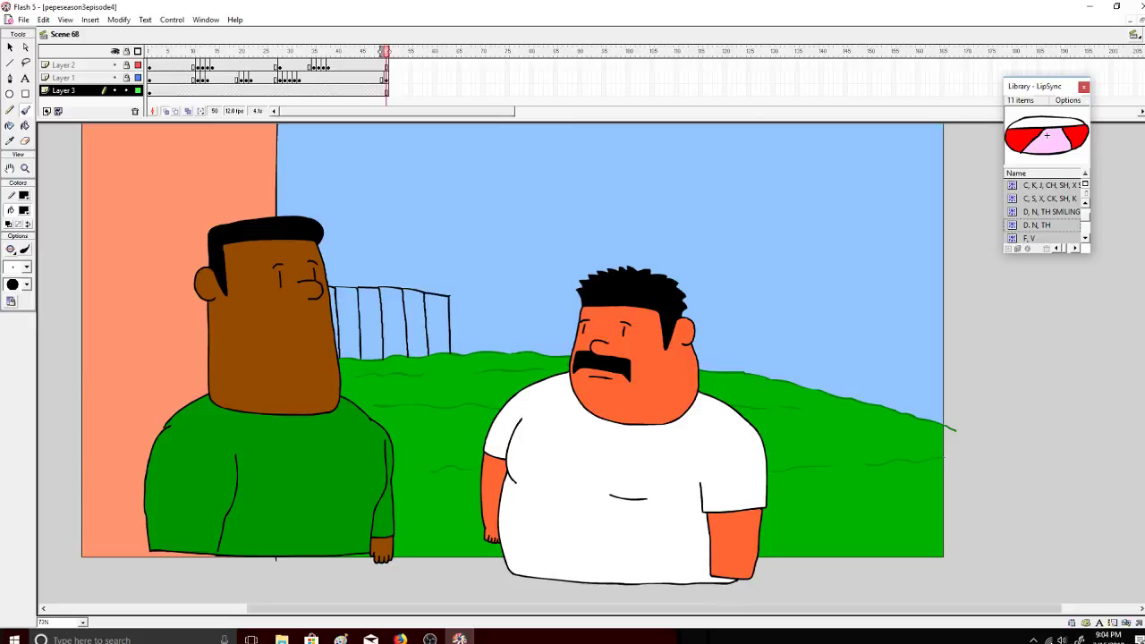
pyautogui.moveTo(450, 296)
pyautogui.mouseDown()
pyautogui.moveTo(454, 297)
pyautogui.moveTo(480, 297)
pyautogui.moveTo(481, 352)
pyautogui.mouseUp()
pyautogui.hotkey('ctrl', 'z')
# Step: Extend the fence outline with more boards up to the mustached man's face
pyautogui.moveTo(484, 297)
pyautogui.mouseDown()
pyautogui.moveTo(510, 299)
pyautogui.moveTo(510, 354)
pyautogui.mouseUp()
pyautogui.moveTo(511, 298)
pyautogui.mouseDown()
pyautogui.moveTo(537, 301)
pyautogui.moveTo(541, 355)
pyautogui.mouseUp()
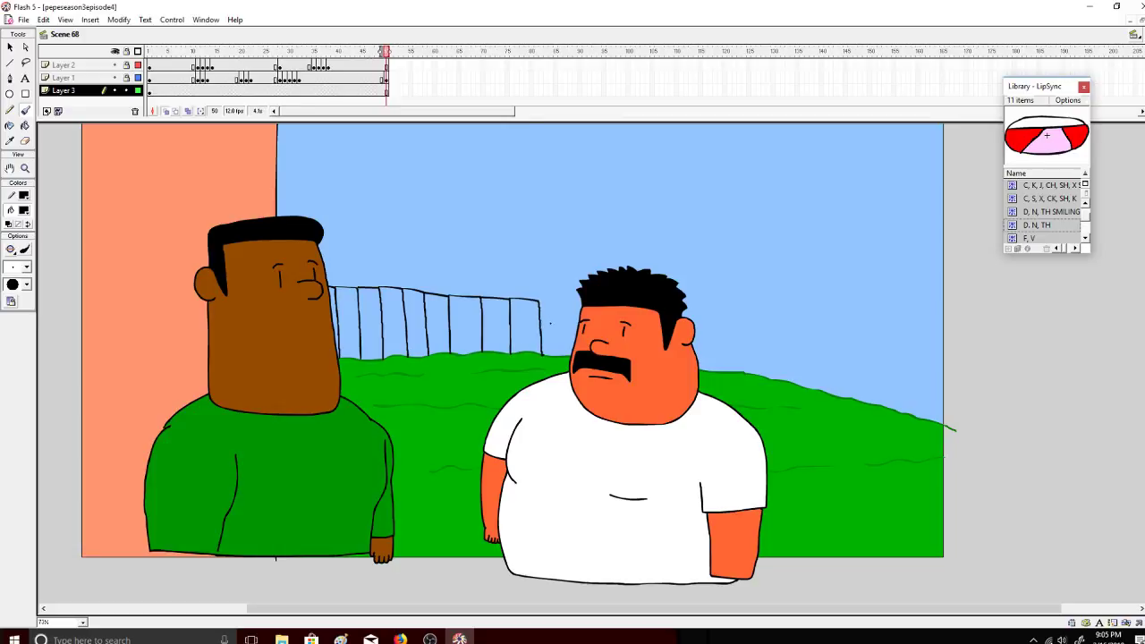
pyautogui.hotkey('ctrl', 'z')
pyautogui.moveTo(511, 300)
pyautogui.mouseDown()
pyautogui.moveTo(533, 302)
pyautogui.moveTo(539, 353)
pyautogui.mouseUp()
pyautogui.moveTo(535, 301)
pyautogui.mouseDown()
pyautogui.moveTo(565, 307)
pyautogui.moveTo(565, 356)
pyautogui.mouseUp()
pyautogui.hotkey('ctrl', 'z')
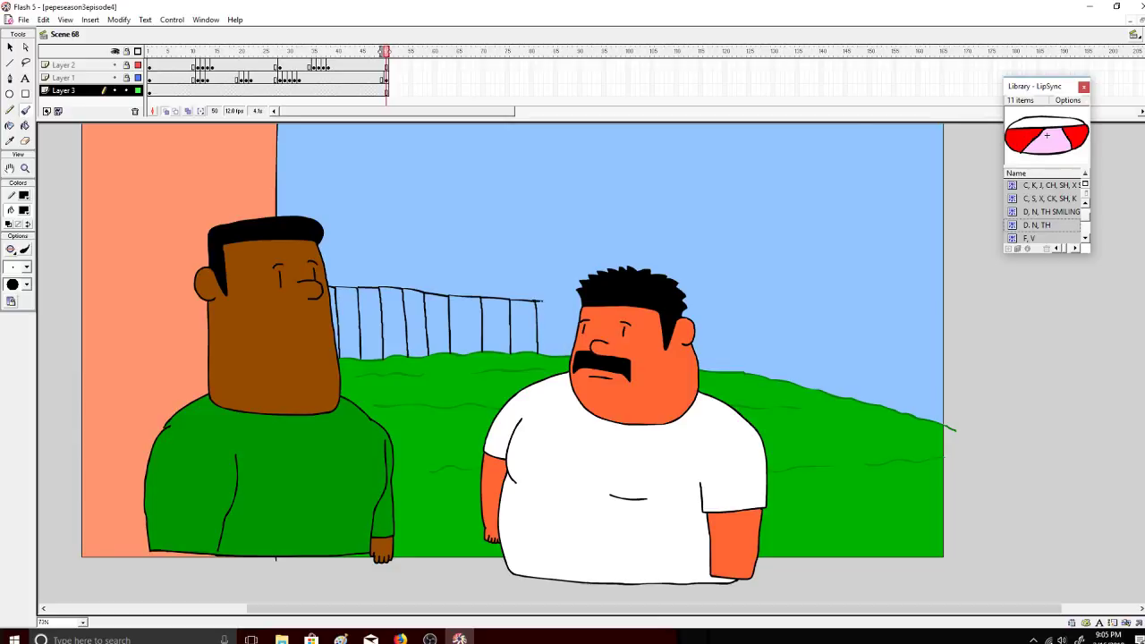
pyautogui.moveTo(538, 302)
pyautogui.mouseDown()
pyautogui.moveTo(557, 302)
pyautogui.moveTo(562, 356)
pyautogui.mouseUp()
pyautogui.moveTo(566, 303)
pyautogui.mouseDown()
pyautogui.moveTo(581, 304)
pyautogui.moveTo(583, 350)
pyautogui.mouseUp()
pyautogui.hotkey('ctrl', 'z')
# Step: Brush two fence boards just behind the mustached man's ear, resuming the fence on the other side of his head
pyautogui.moveTo(687, 309)
pyautogui.mouseDown()
pyautogui.moveTo(703, 311)
pyautogui.moveTo(713, 365)
pyautogui.mouseUp()
pyautogui.hotkey('ctrl', 'z')
pyautogui.moveTo(692, 308)
pyautogui.mouseDown()
pyautogui.moveTo(709, 313)
pyautogui.moveTo(712, 368)
pyautogui.mouseUp()
pyautogui.moveTo(708, 311)
pyautogui.mouseDown()
pyautogui.moveTo(727, 313)
pyautogui.moveTo(730, 361)
pyautogui.mouseUp()
pyautogui.hotkey('ctrl', 'z')
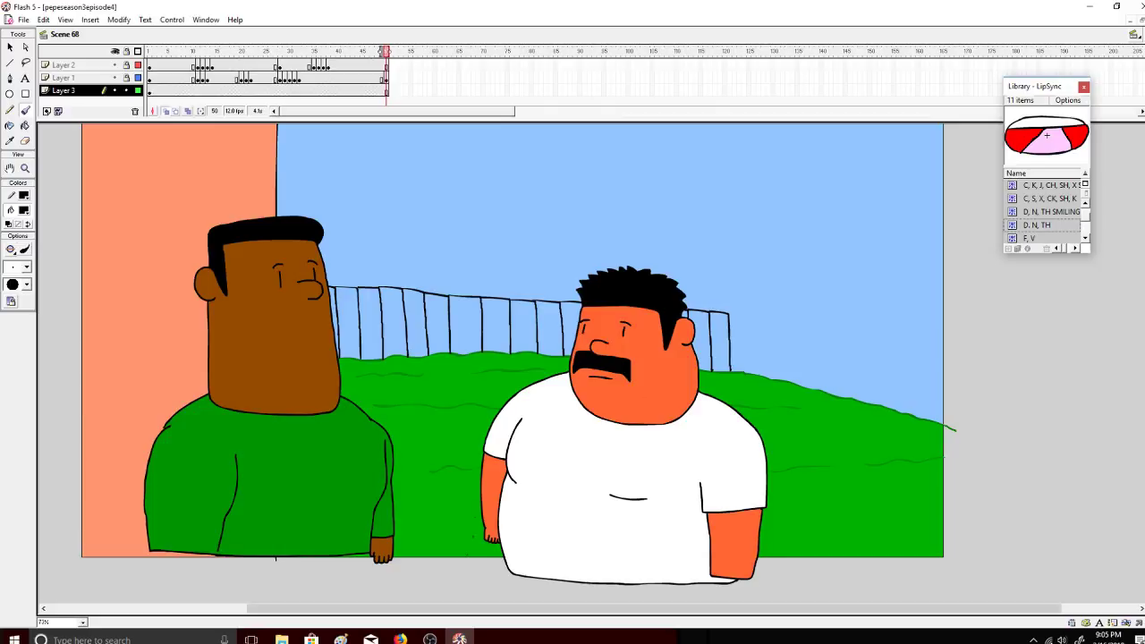
# Step: Switch to Firefox to check the YouTube live dashboard and the Pandora station, and return to Flash
pyautogui.click(400, 639)
pyautogui.click(67, 10)
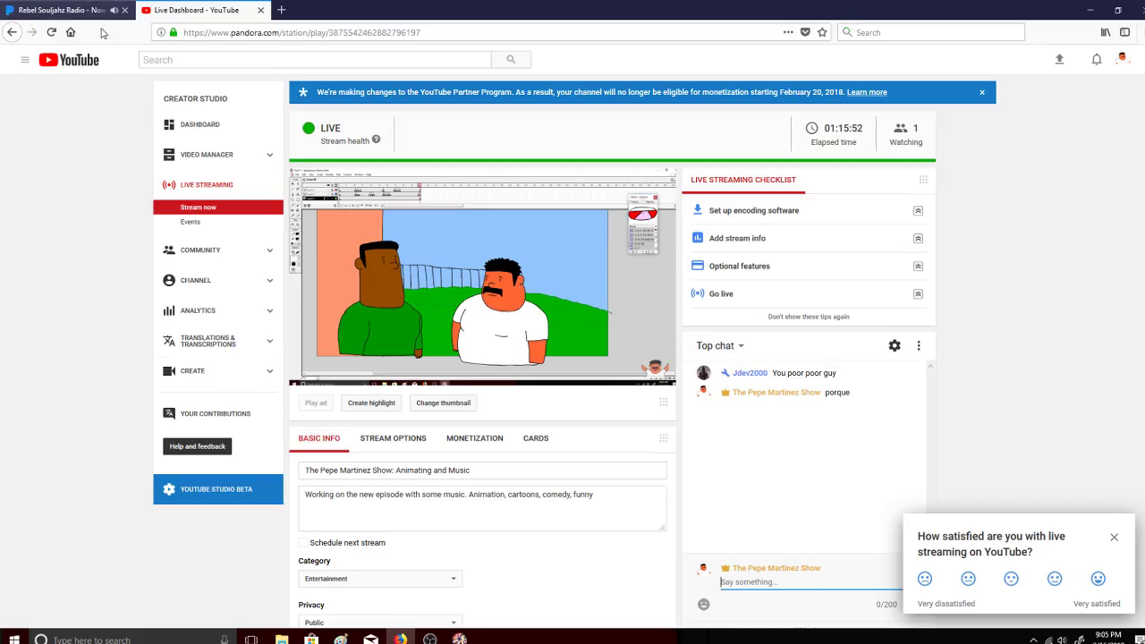
pyautogui.click(208, 10)
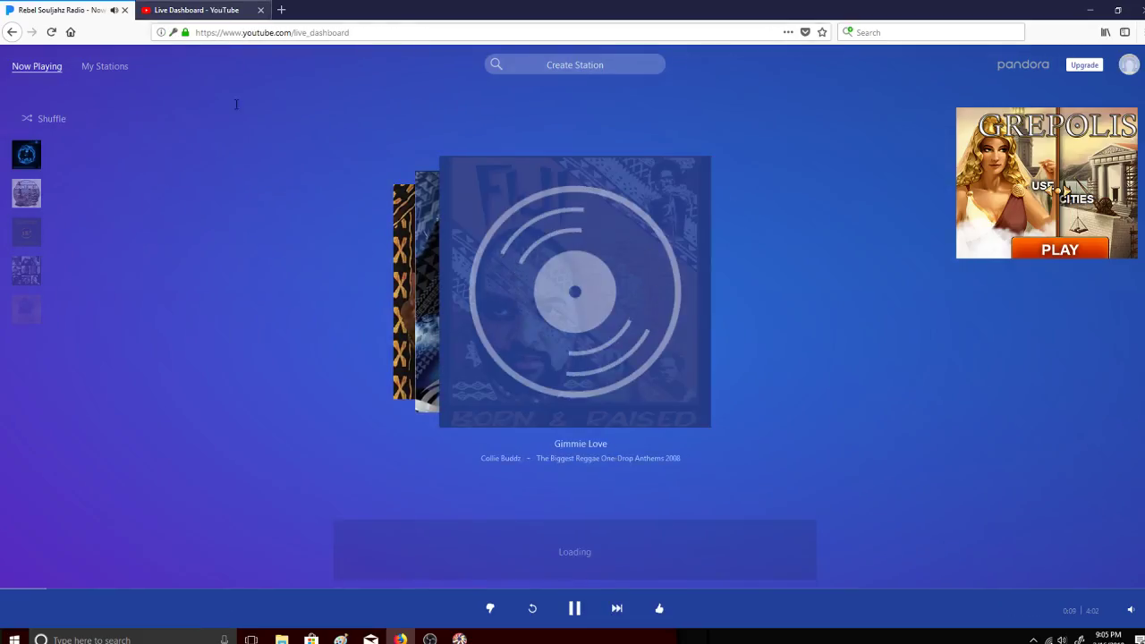
pyautogui.hotkey('alt', 'Tab')
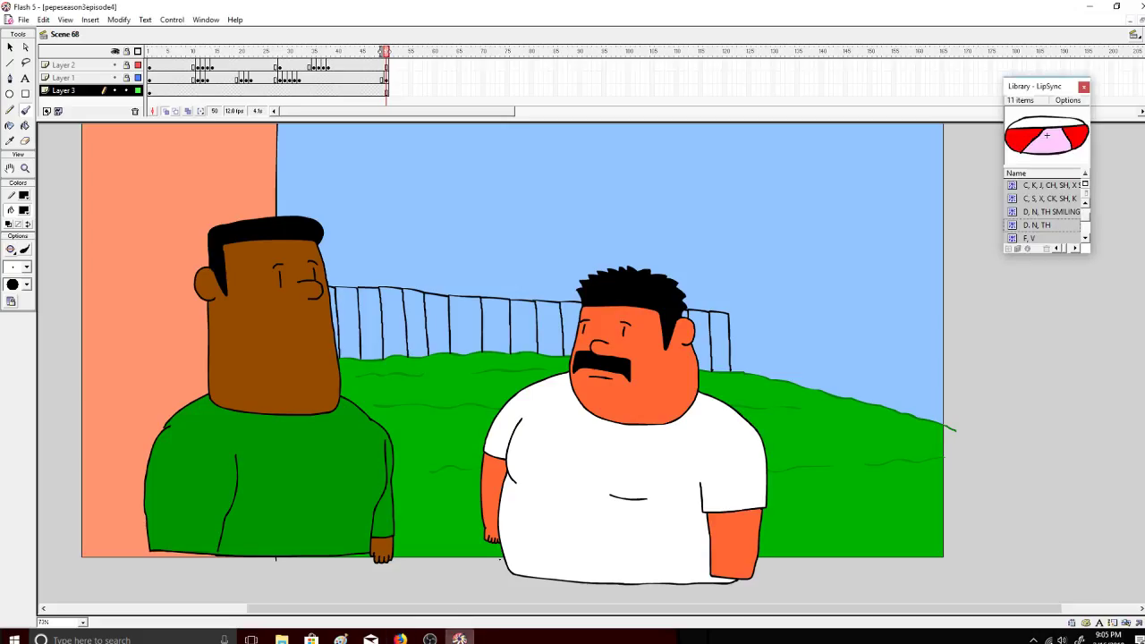
# Step: Try to continue the fence down the slope behind the mustached man with wide boards
pyautogui.moveTo(757, 318); pyautogui.dragTo(758, 375)
pyautogui.moveTo(756, 318)
pyautogui.mouseDown()
pyautogui.moveTo(781, 328)
pyautogui.moveTo(778, 378)
pyautogui.mouseUp()
pyautogui.hotkey('ctrl', 'z')
pyautogui.moveTo(780, 326); pyautogui.dragTo(780, 379)
pyautogui.hotkey('ctrl', 'z')
pyautogui.moveTo(757, 318)
pyautogui.mouseDown()
pyautogui.moveTo(778, 325)
pyautogui.moveTo(790, 383)
pyautogui.mouseUp()
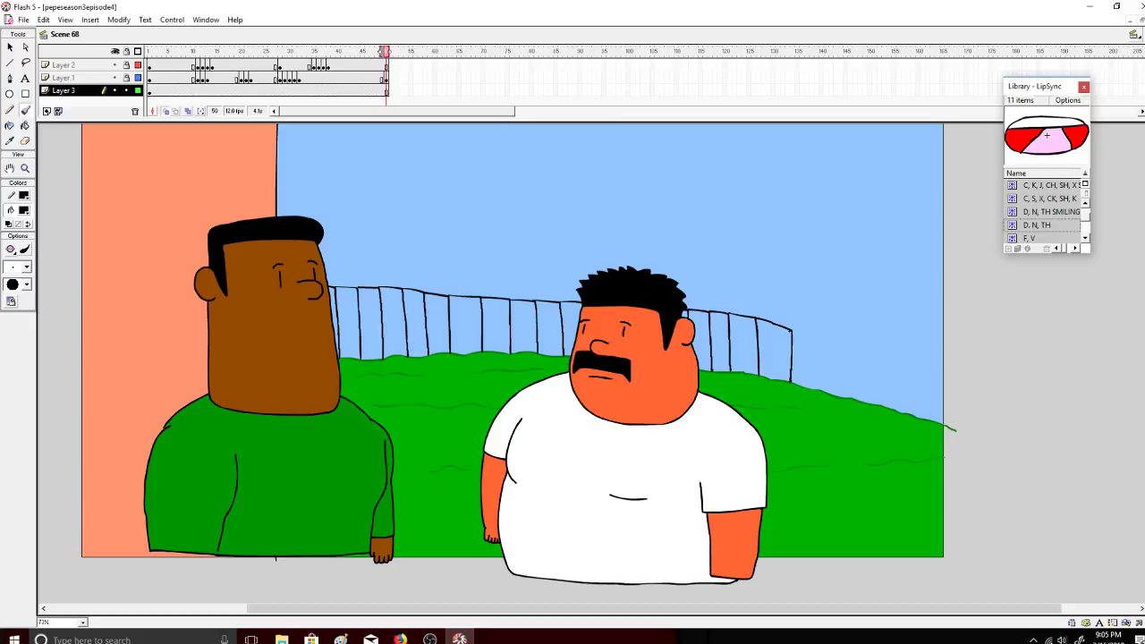
pyautogui.hotkey('ctrl', 'z')
pyautogui.hotkey('ctrl', 'z')
pyautogui.hotkey('ctrl', 'z')
pyautogui.moveTo(775, 324); pyautogui.dragTo(782, 381)
pyautogui.hotkey('ctrl', 'z')
pyautogui.hotkey('ctrl', 'z')
pyautogui.hotkey('ctrl', 'z')
# Step: Try other strokes for the next narrow fence board beyond the mustached man's ear
pyautogui.moveTo(749, 321); pyautogui.dragTo(747, 373)
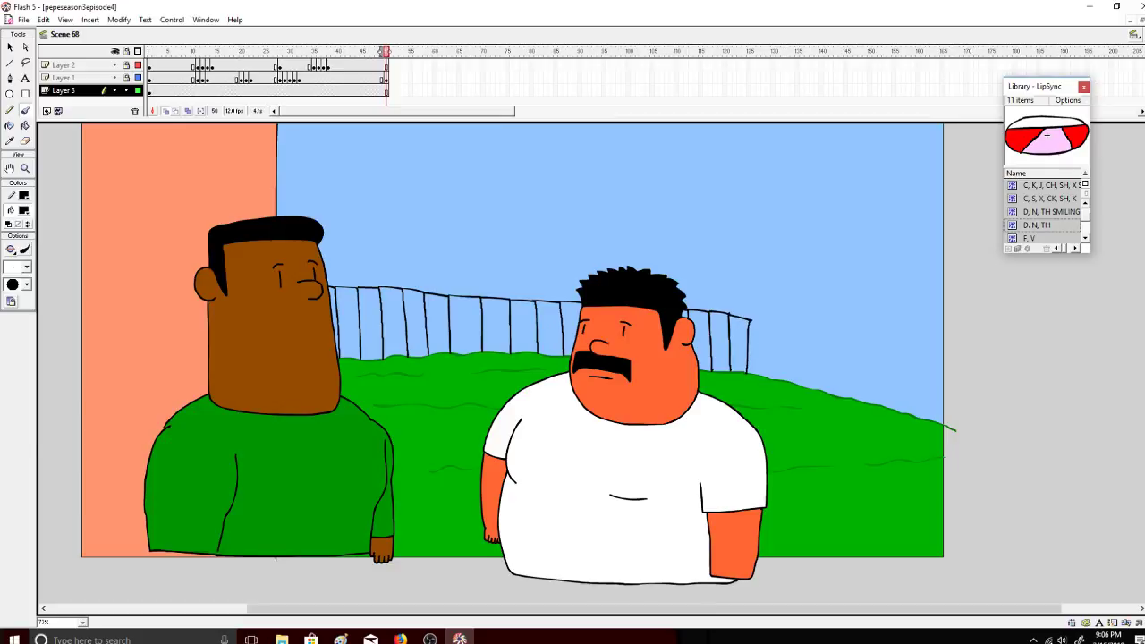
pyautogui.moveTo(751, 319)
pyautogui.mouseDown()
pyautogui.moveTo(774, 333)
pyautogui.moveTo(770, 367)
pyautogui.mouseUp()
pyautogui.hotkey('ctrl', 'z')
pyautogui.hotkey('ctrl', 'z')
pyautogui.hotkey('ctrl', 'z')
pyautogui.hotkey('ctrl', 'z')
pyautogui.moveTo(750, 315); pyautogui.dragTo(745, 378)
pyautogui.hotkey('ctrl', 'z')
pyautogui.hotkey('ctrl', 'z')
pyautogui.hotkey('ctrl', 'z')
pyautogui.moveTo(742, 315); pyautogui.dragTo(751, 376)
pyautogui.hotkey('ctrl', 'z')
pyautogui.hotkey('ctrl', 'z')
# Step: Brush four slightly slanted fence boards descending the slope behind the mustached man
pyautogui.moveTo(728, 313)
pyautogui.mouseDown()
pyautogui.moveTo(751, 322)
pyautogui.moveTo(746, 373)
pyautogui.mouseUp()
pyautogui.moveTo(754, 323)
pyautogui.mouseDown()
pyautogui.moveTo(771, 347)
pyautogui.moveTo(759, 375)
pyautogui.mouseUp()
pyautogui.hotkey('ctrl', 'z')
pyautogui.moveTo(768, 327); pyautogui.dragTo(765, 377)
pyautogui.moveTo(791, 333); pyautogui.dragTo(785, 379)
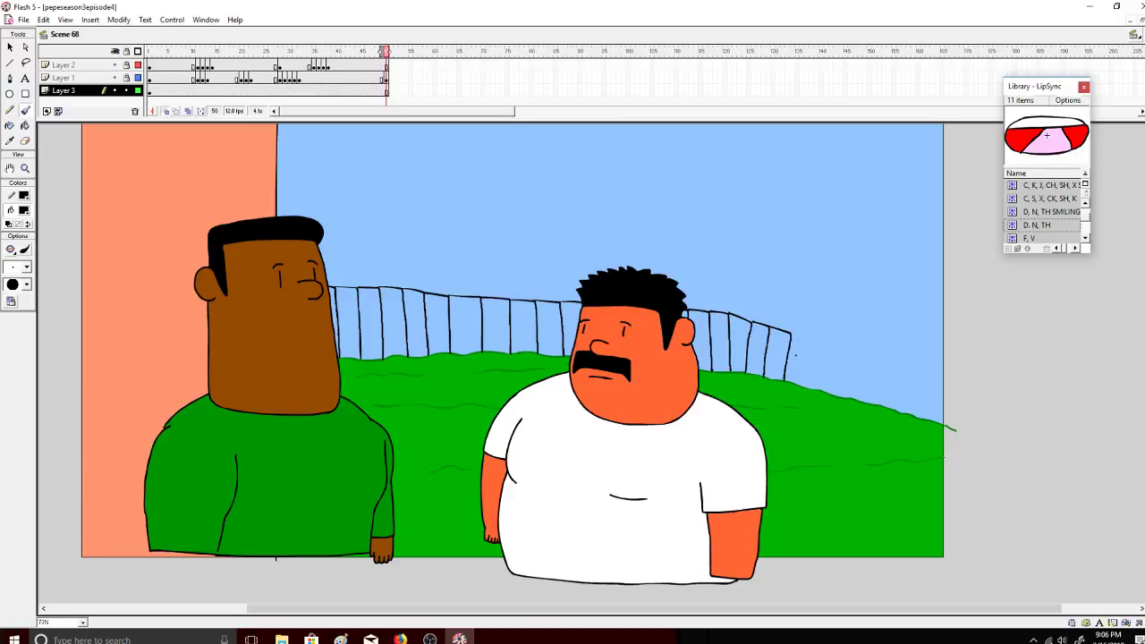
pyautogui.moveTo(792, 333)
pyautogui.mouseDown()
pyautogui.moveTo(811, 339)
pyautogui.moveTo(808, 387)
pyautogui.mouseUp()
# Step: Add three more fence boards farther down the slope, following the hill line
pyautogui.moveTo(816, 340)
pyautogui.mouseDown()
pyautogui.moveTo(838, 353)
pyautogui.moveTo(835, 394)
pyautogui.mouseUp()
pyautogui.hotkey('ctrl', 'z')
pyautogui.moveTo(821, 341); pyautogui.dragTo(830, 393)
pyautogui.moveTo(845, 346)
pyautogui.mouseDown()
pyautogui.moveTo(859, 370)
pyautogui.moveTo(853, 399)
pyautogui.mouseUp()
pyautogui.moveTo(860, 351)
pyautogui.mouseDown()
pyautogui.moveTo(886, 361)
pyautogui.moveTo(879, 392)
pyautogui.mouseUp()
pyautogui.hotkey('ctrl', 'z')
pyautogui.moveTo(860, 351)
pyautogui.mouseDown()
pyautogui.moveTo(879, 357)
pyautogui.moveTo(881, 404)
pyautogui.mouseUp()
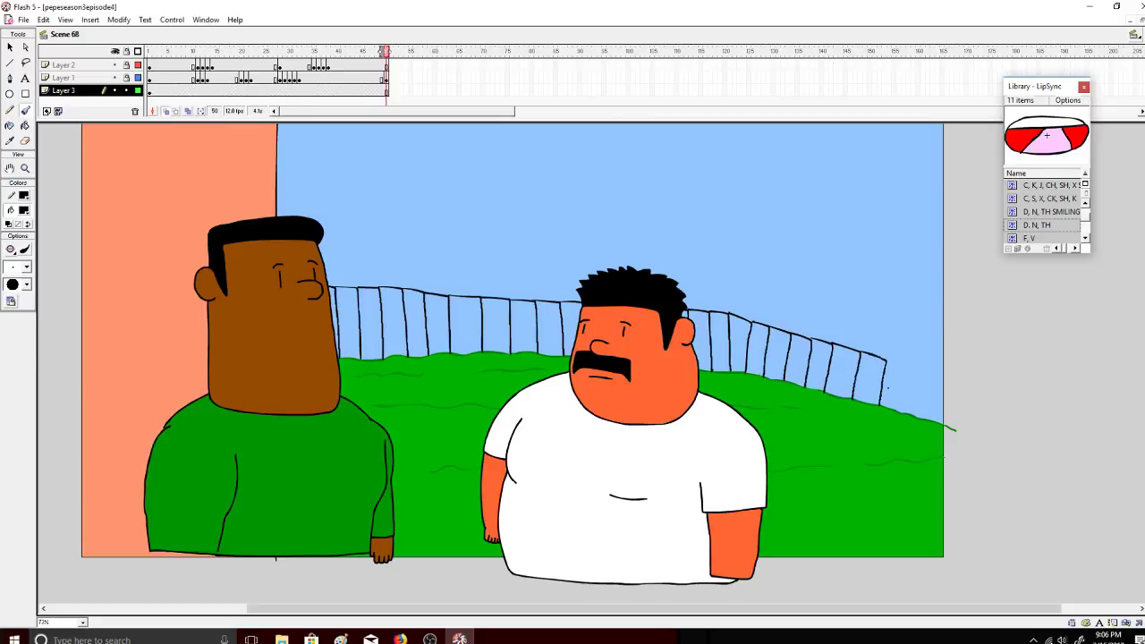
# Step: Finish the fence outline with boards running just past the stage's right edge
pyautogui.moveTo(887, 358)
pyautogui.mouseDown()
pyautogui.moveTo(904, 409)
pyautogui.moveTo(898, 365)
pyautogui.moveTo(911, 372)
pyautogui.moveTo(895, 361)
pyautogui.moveTo(910, 366)
pyautogui.moveTo(905, 409)
pyautogui.moveTo(935, 375)
pyautogui.mouseUp()
pyautogui.hotkey('ctrl', 'z')
pyautogui.hotkey('ctrl', 'z')
pyautogui.hotkey('ctrl', 'z')
pyautogui.moveTo(935, 376); pyautogui.dragTo(930, 413)
pyautogui.moveTo(937, 374)
pyautogui.mouseDown()
pyautogui.moveTo(953, 395)
pyautogui.moveTo(950, 429)
pyautogui.mouseUp()
# Step: Set the Paint Bucket's fill to a custom brown (red 187, green 94, blue 0)
pyautogui.click(26, 126)
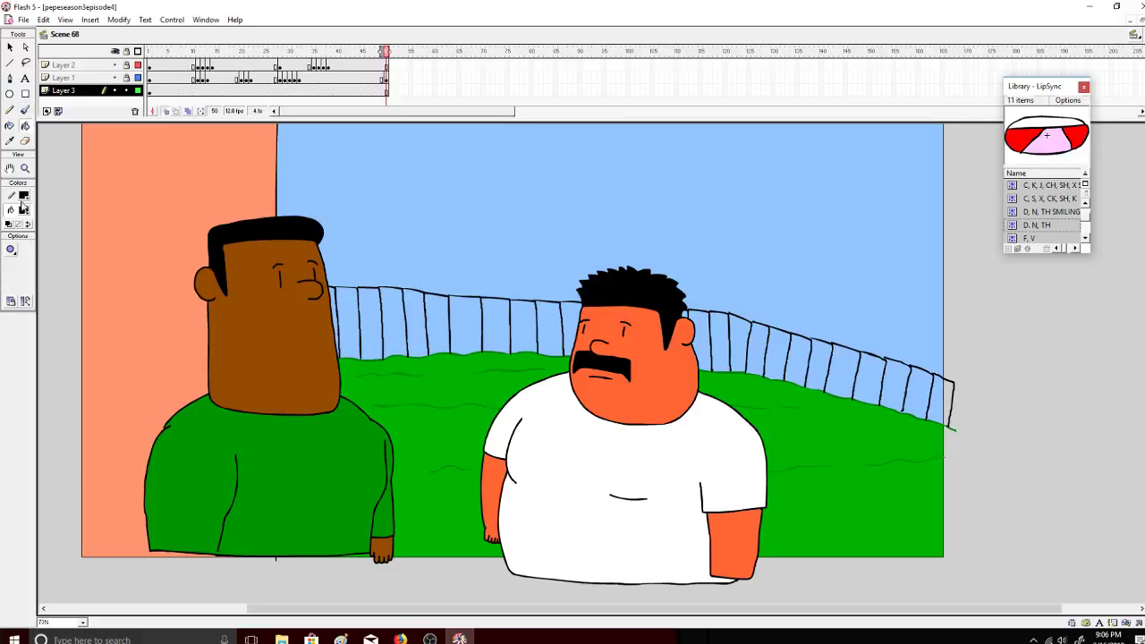
pyautogui.click(24, 211)
pyautogui.click(240, 299)
pyautogui.click(27, 213)
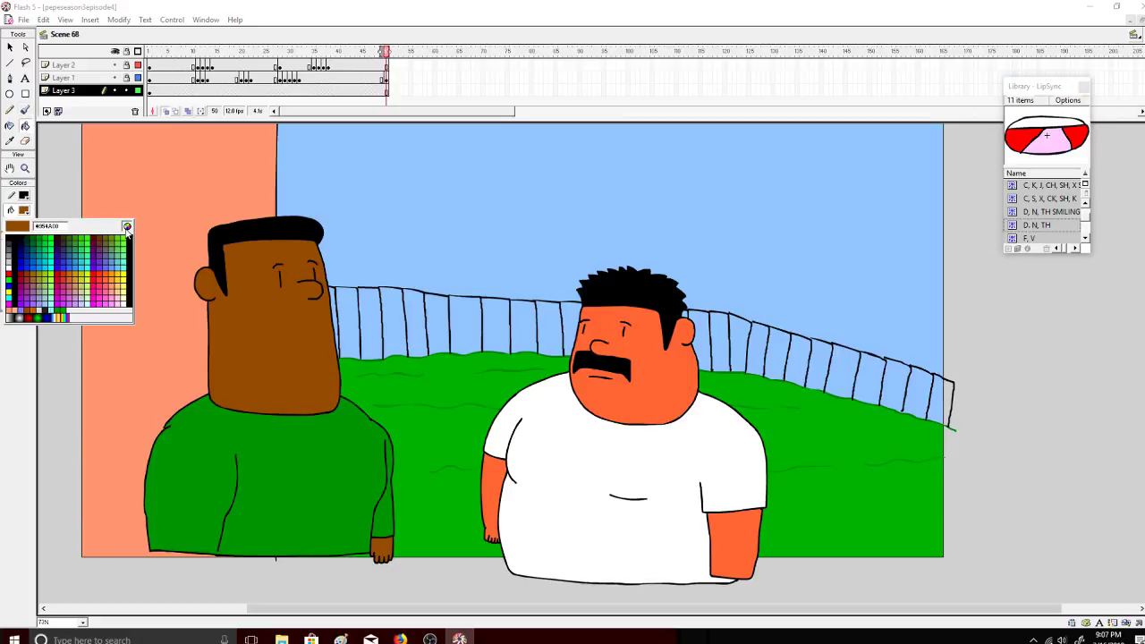
pyautogui.click(131, 226)
pyautogui.moveTo(714, 317); pyautogui.dragTo(710, 306)
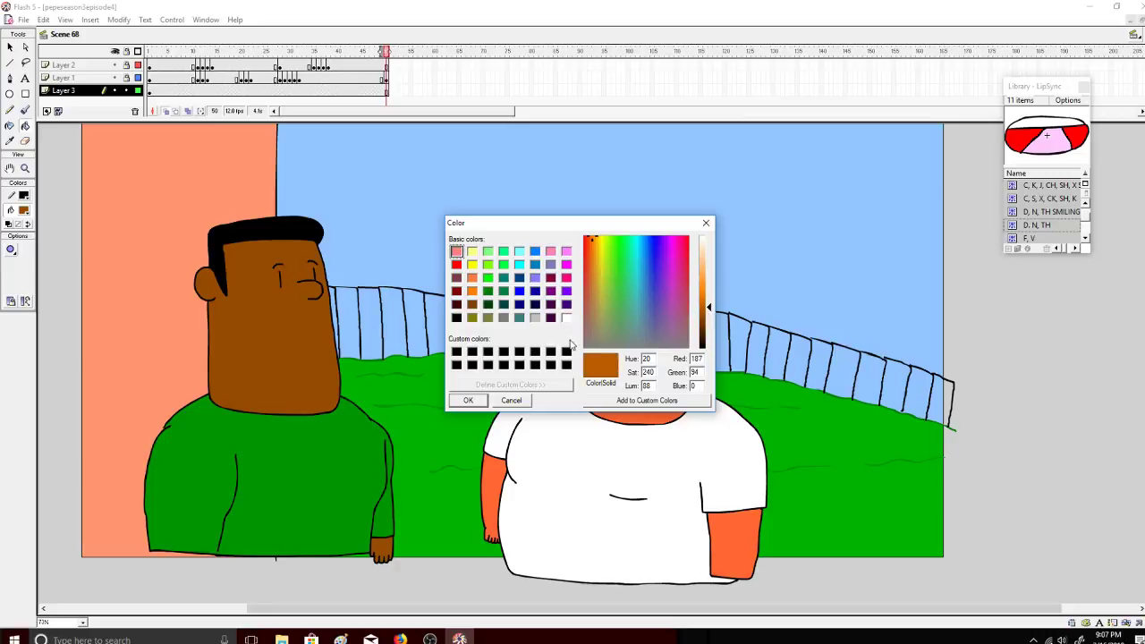
pyautogui.click(468, 400)
# Step: Test the brown fill on the first fence board, undo it, and set the Paint Bucket to Close Medium Gaps
pyautogui.click(350, 299)
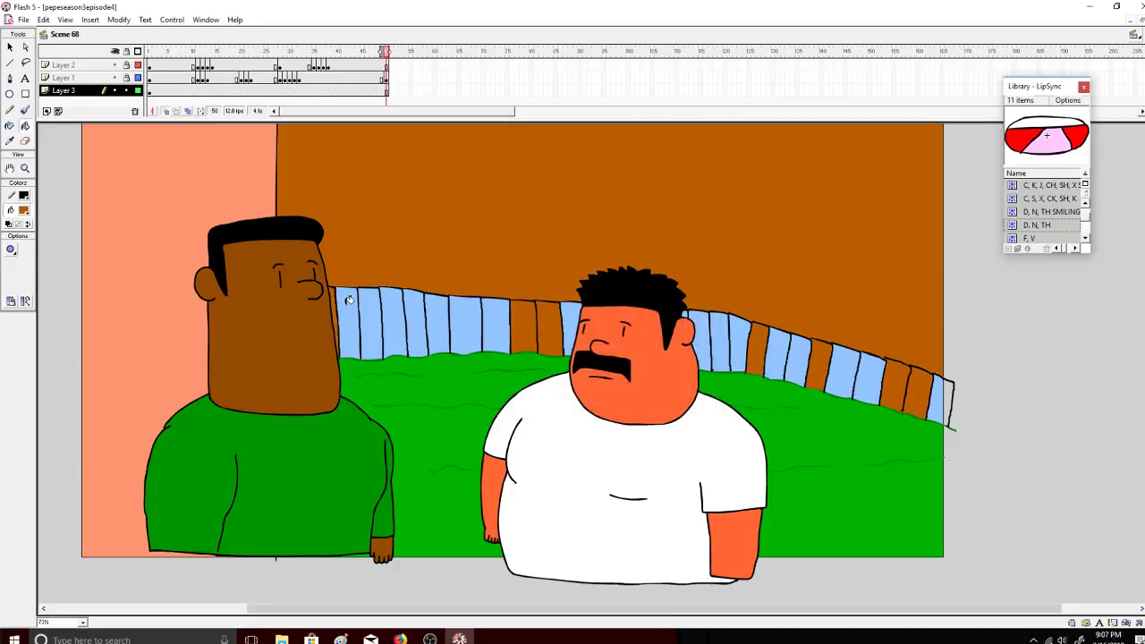
pyautogui.hotkey('ctrl', 'z')
pyautogui.click(14, 253)
pyautogui.click(45, 298)
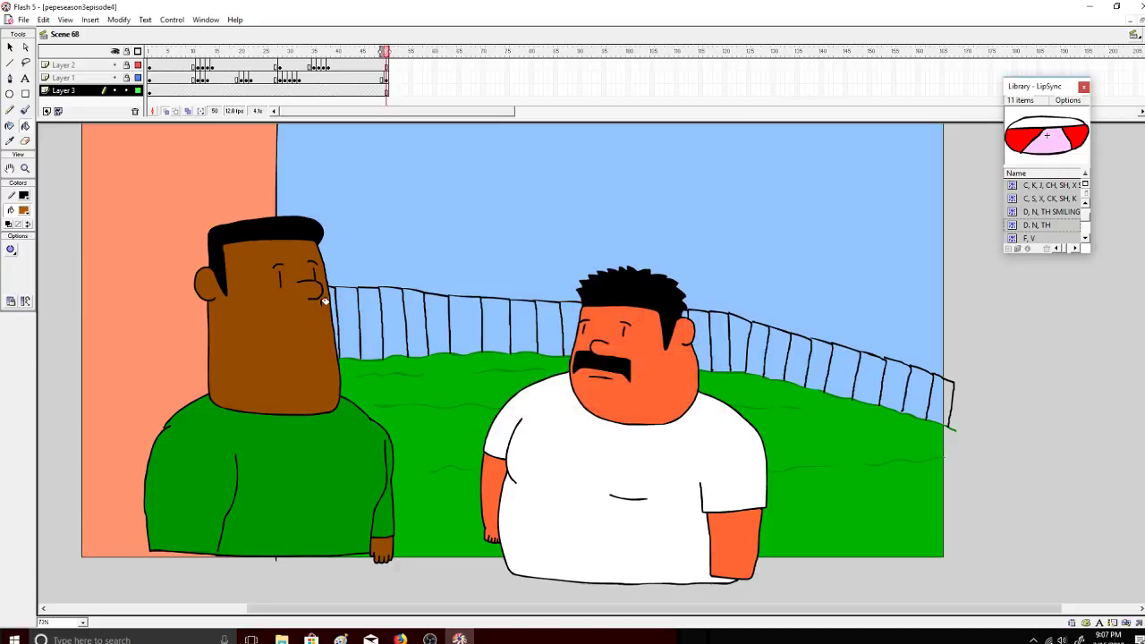
pyautogui.click(328, 300)
pyautogui.hotkey('ctrl', 'z')
pyautogui.click(11, 251)
pyautogui.click(42, 303)
pyautogui.click(12, 250)
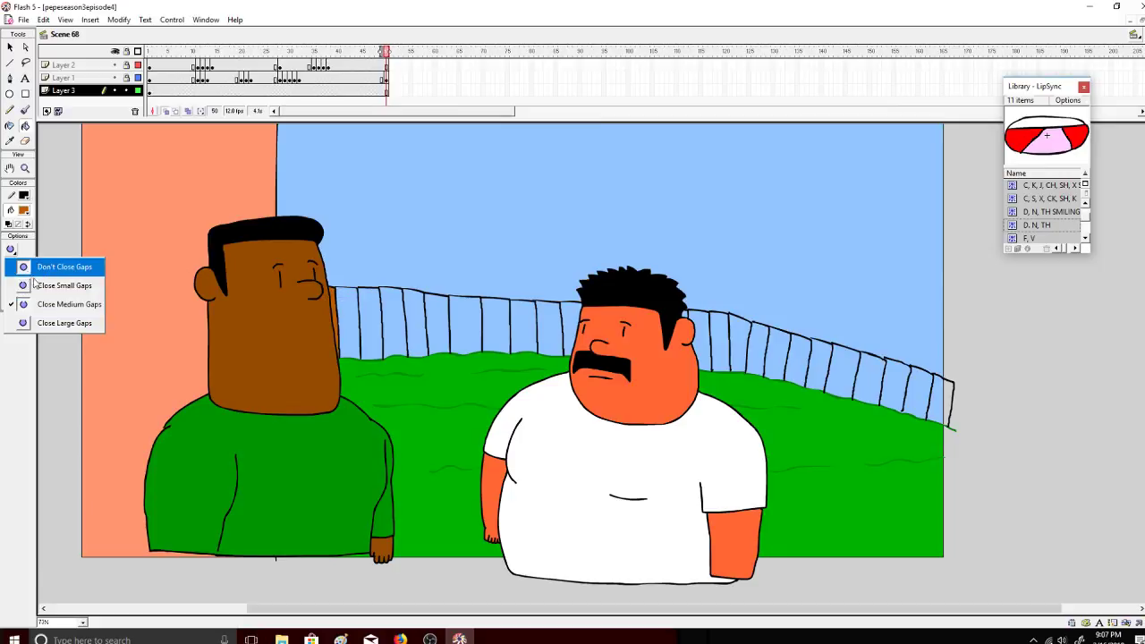
pyautogui.click(40, 304)
# Step: Fill each fence board between the two men with the custom brown
pyautogui.click(352, 306)
pyautogui.click(370, 300)
pyautogui.click(394, 306)
pyautogui.click(415, 308)
pyautogui.click(438, 310)
pyautogui.click(466, 312)
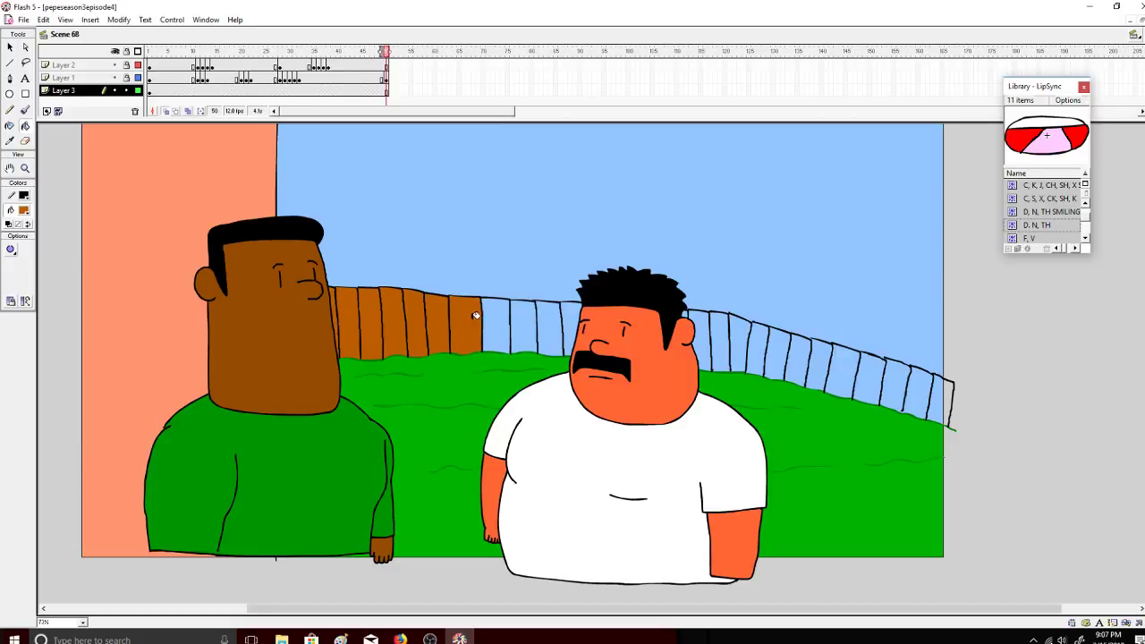
pyautogui.click(496, 315)
pyautogui.click(524, 317)
pyautogui.click(549, 315)
pyautogui.click(575, 313)
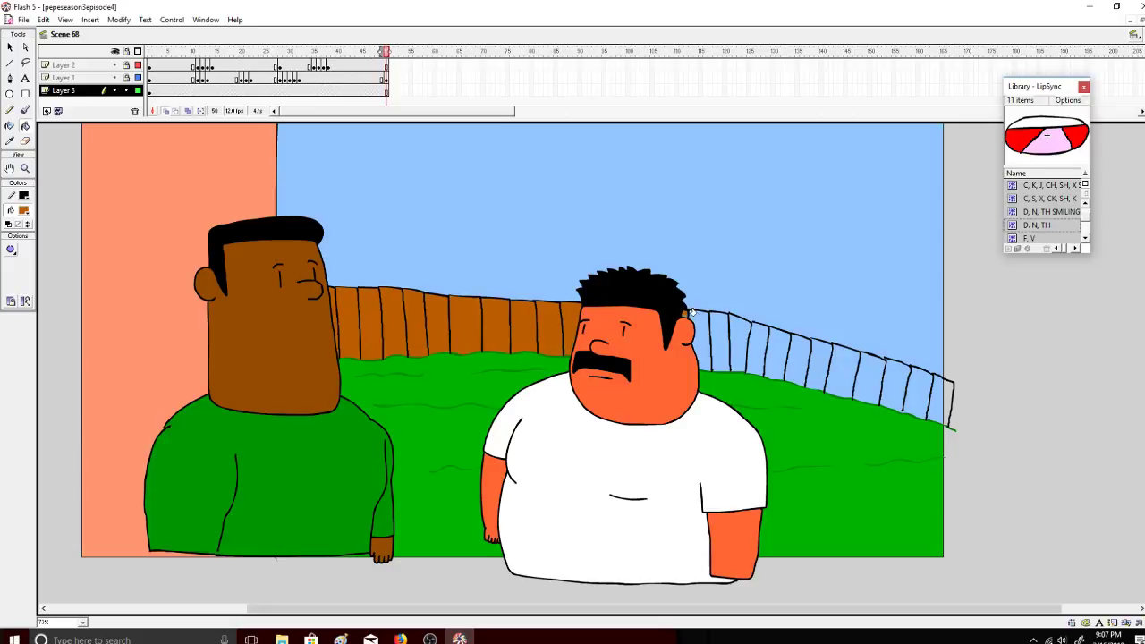
# Step: Fill the fence boards from the mustached man to the stage's far edge with the custom brown, undoing any misplaced fill
pyautogui.click(701, 320)
pyautogui.click(721, 324)
pyautogui.click(742, 331)
pyautogui.click(757, 338)
pyautogui.click(778, 346)
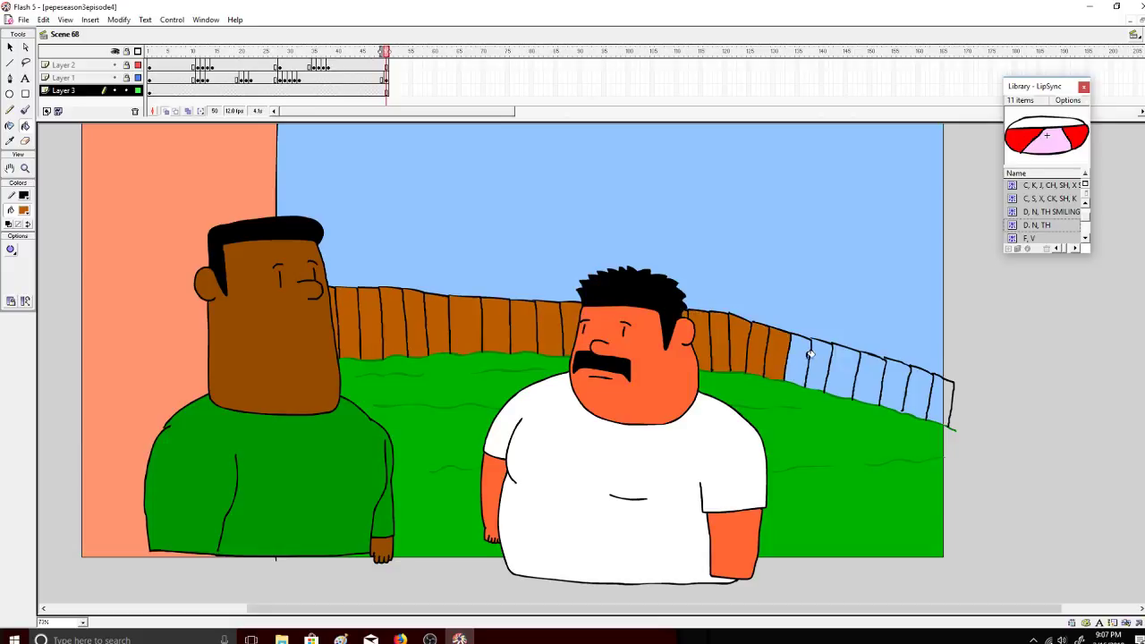
pyautogui.click(800, 352)
pyautogui.click(828, 362)
pyautogui.hotkey('ctrl', 'z')
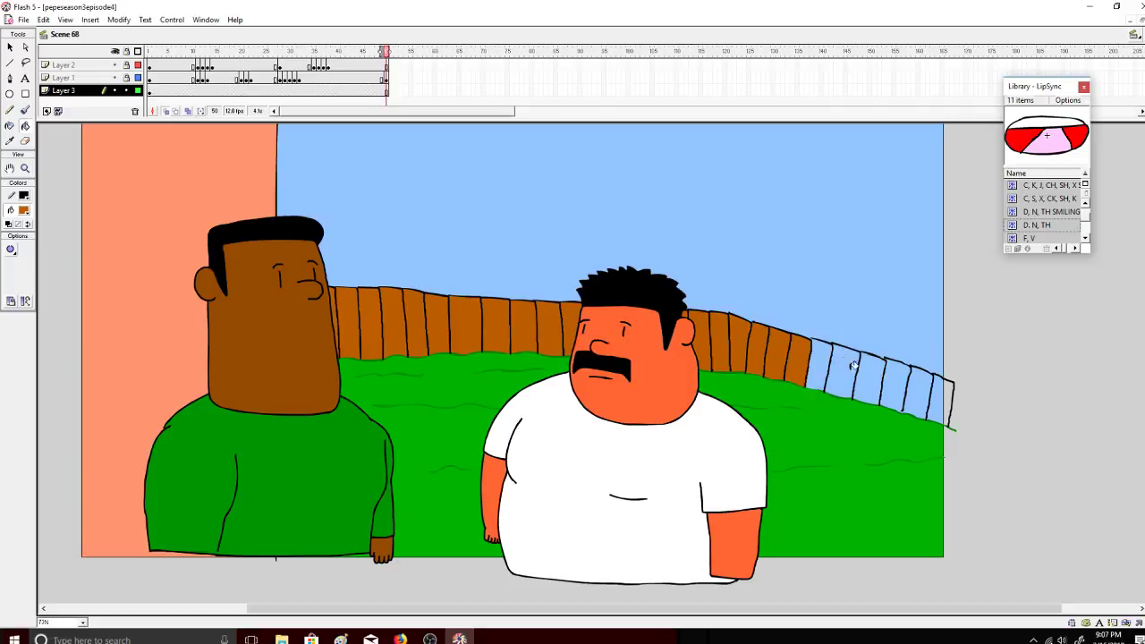
pyautogui.click(840, 367)
pyautogui.click(871, 370)
pyautogui.click(896, 380)
pyautogui.click(920, 384)
pyautogui.click(935, 394)
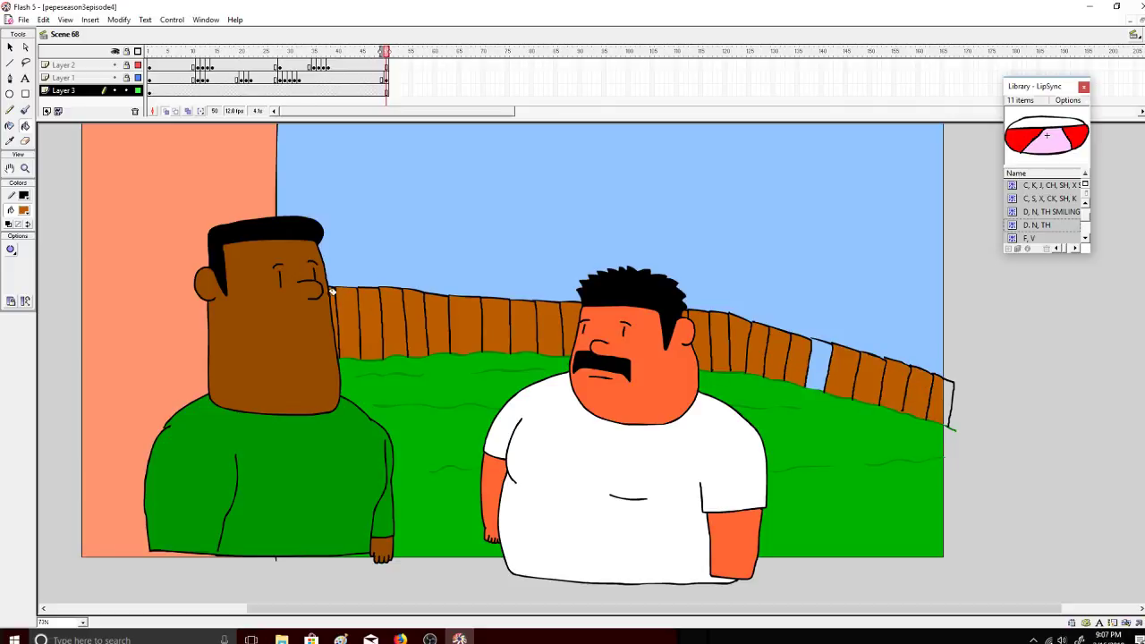
# Step: Set the Paint Bucket to Close Medium Gaps and fill the fence board still left unpainted with brown
pyautogui.press('v')
pyautogui.moveTo(15, 273); pyautogui.dragTo(23, 266)
pyautogui.click(12, 250)
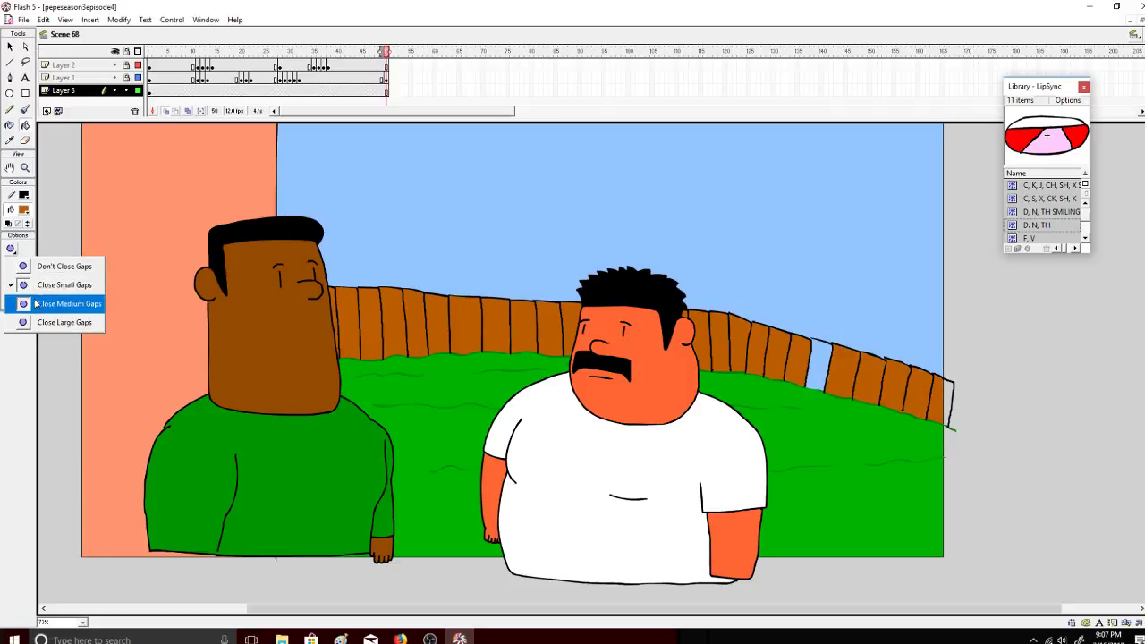
pyautogui.click(36, 302)
pyautogui.click(817, 367)
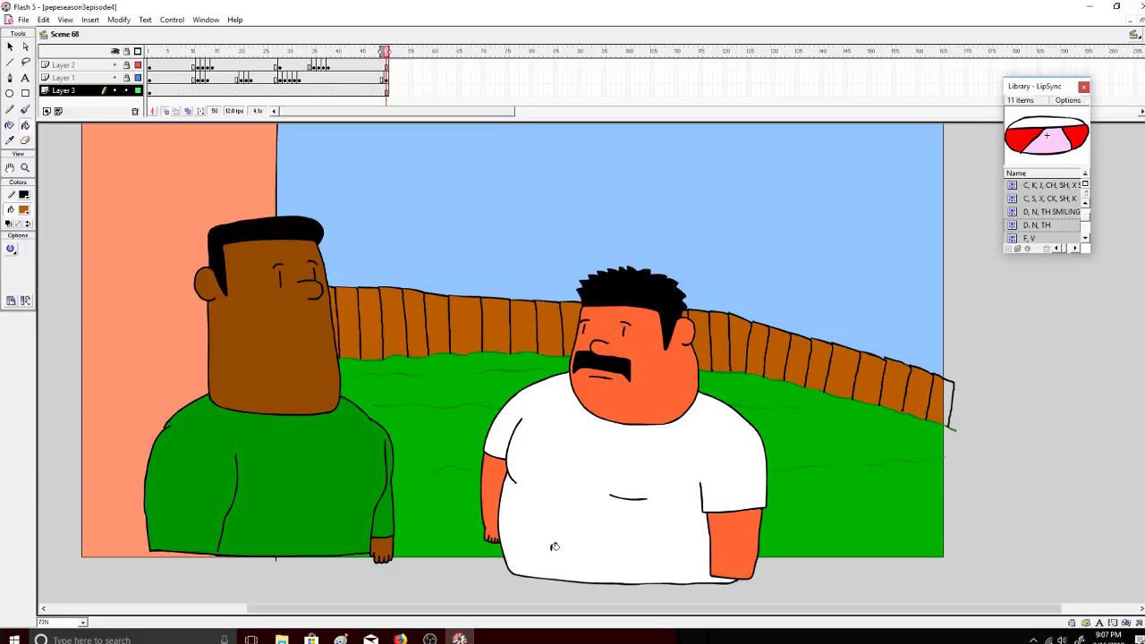
# Step: Switch to the Brush tool and set its color to black
pyautogui.click(25, 109)
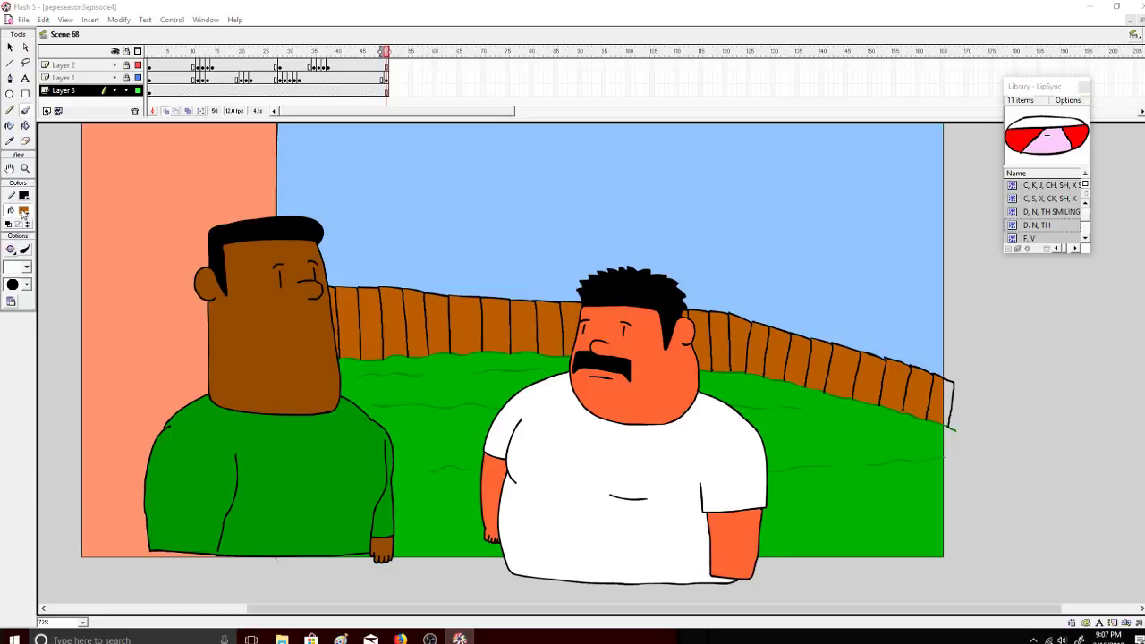
pyautogui.click(23, 209)
pyautogui.click(9, 233)
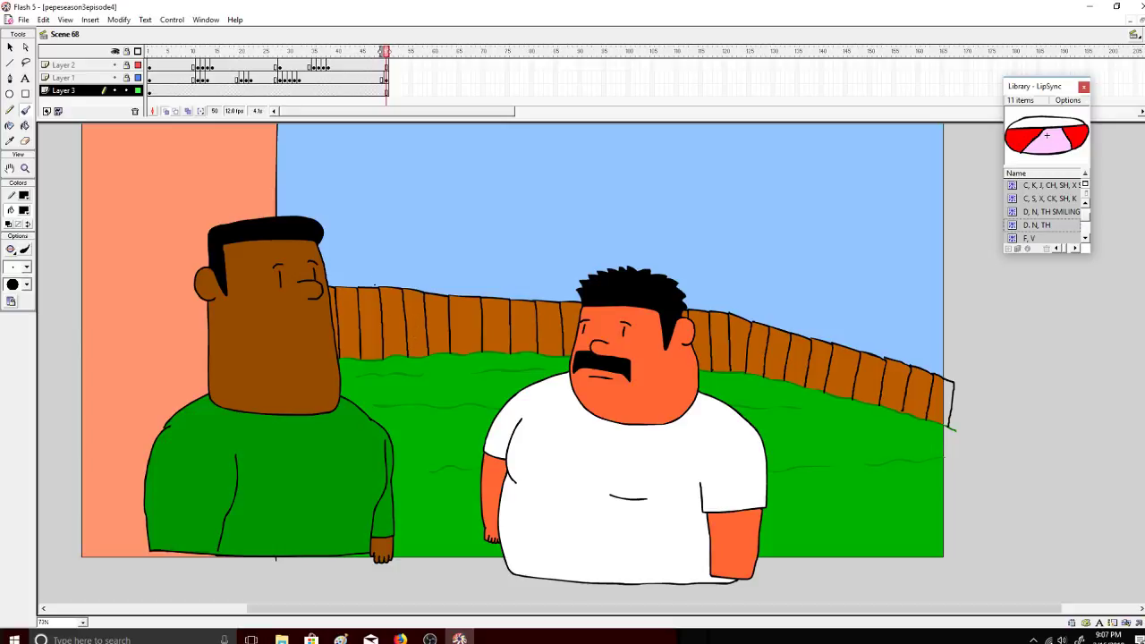
pyautogui.moveTo(376, 276)
pyautogui.mouseDown()
pyautogui.moveTo(375, 186)
pyautogui.moveTo(615, 208)
pyautogui.moveTo(617, 267)
pyautogui.mouseUp()
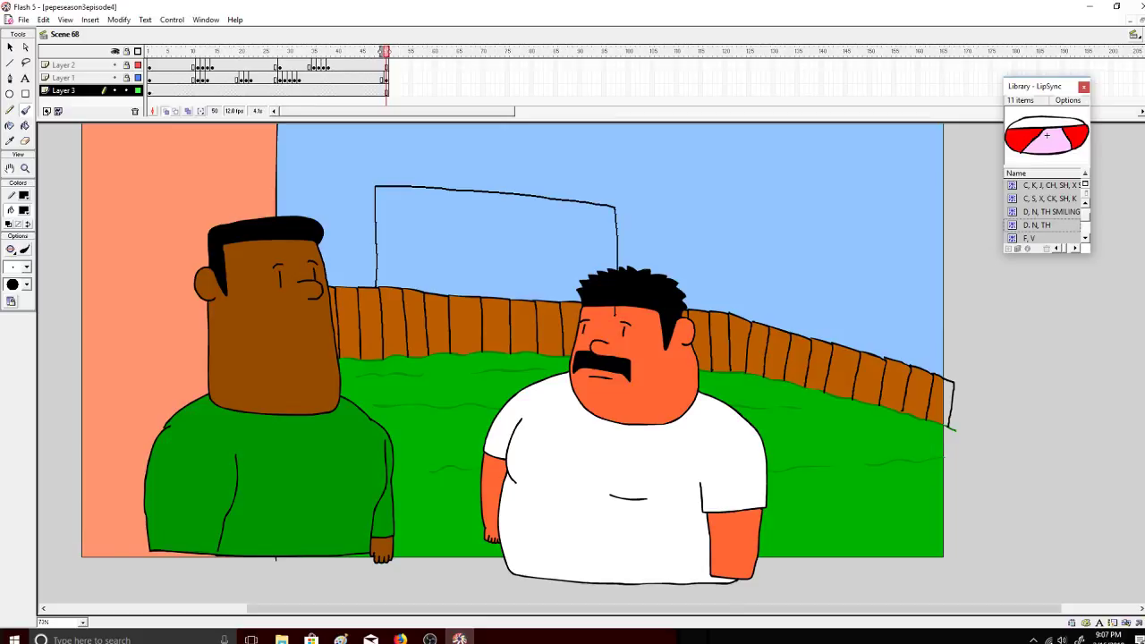
pyautogui.moveTo(614, 314); pyautogui.dragTo(614, 316)
pyautogui.moveTo(615, 207)
pyautogui.mouseDown()
pyautogui.moveTo(674, 234)
pyautogui.moveTo(686, 290)
pyautogui.mouseUp()
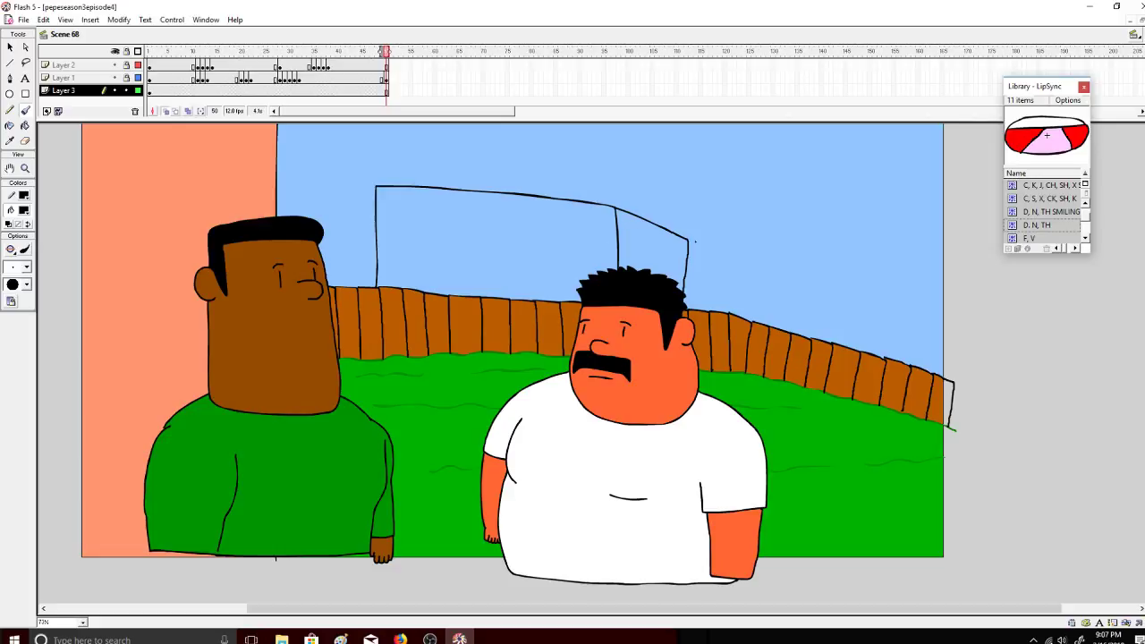
pyautogui.hotkey('ctrl', 'z')
pyautogui.moveTo(691, 236)
pyautogui.mouseDown()
pyautogui.moveTo(692, 220)
pyautogui.moveTo(742, 220)
pyautogui.moveTo(885, 249)
pyautogui.moveTo(879, 360)
pyautogui.mouseUp()
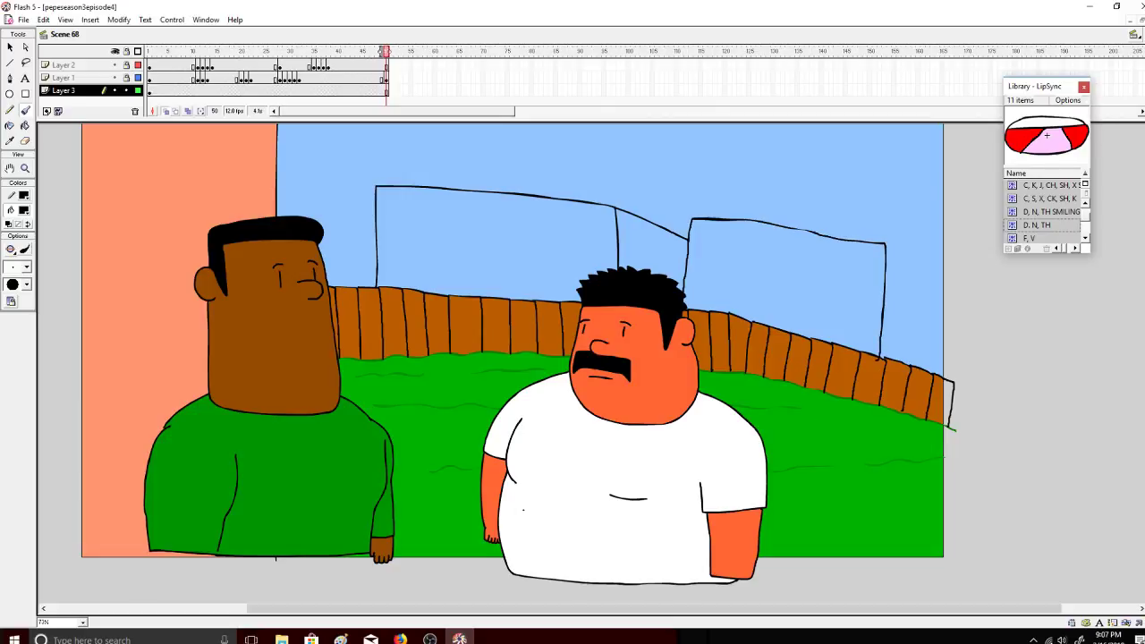
pyautogui.hotkey('ctrl', 'z')
pyautogui.hotkey('ctrl', 'z')
pyautogui.hotkey('ctrl', 'z')
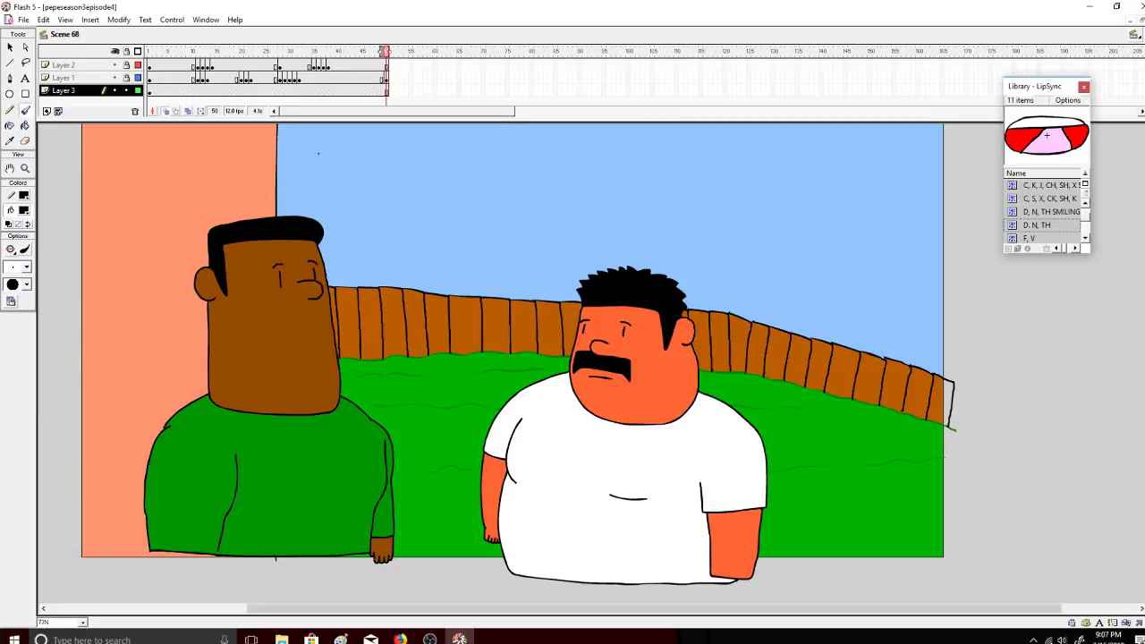
# Step: Draw black outlines of two houses' front and side walls behind the fence, with a slatted garage door on the nearer house
pyautogui.moveTo(278, 145)
pyautogui.mouseDown()
pyautogui.moveTo(433, 153)
pyautogui.moveTo(494, 182)
pyautogui.moveTo(499, 300)
pyautogui.moveTo(465, 238)
pyautogui.moveTo(324, 229)
pyautogui.moveTo(349, 254)
pyautogui.moveTo(463, 262)
pyautogui.mouseUp()
pyautogui.moveTo(293, 269); pyautogui.dragTo(459, 278)
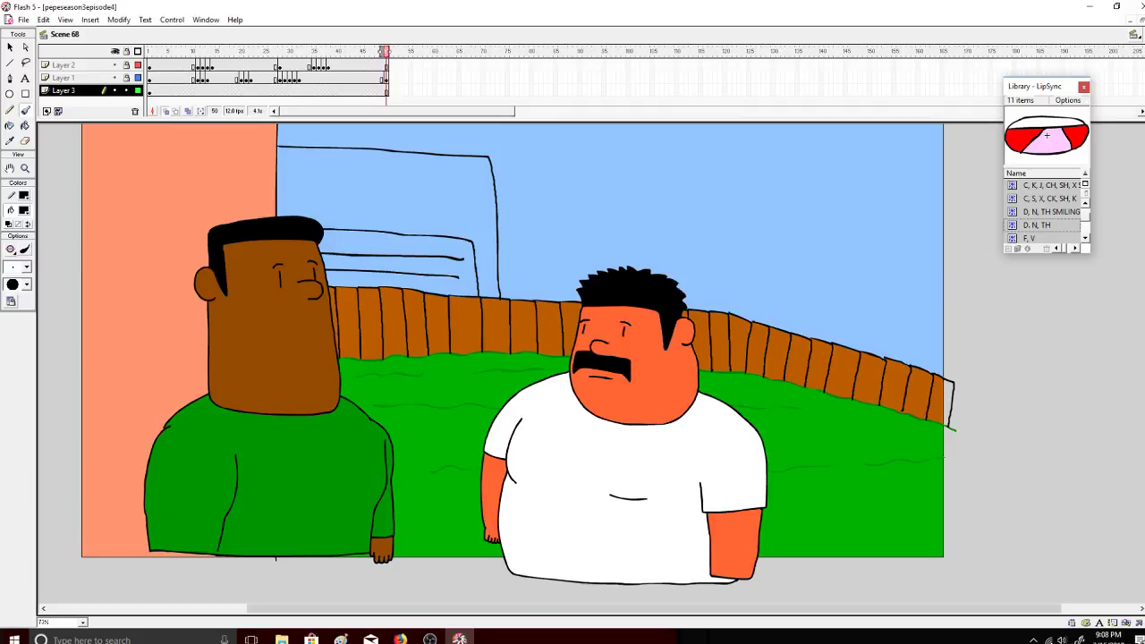
pyautogui.scroll(2, 932, 245)
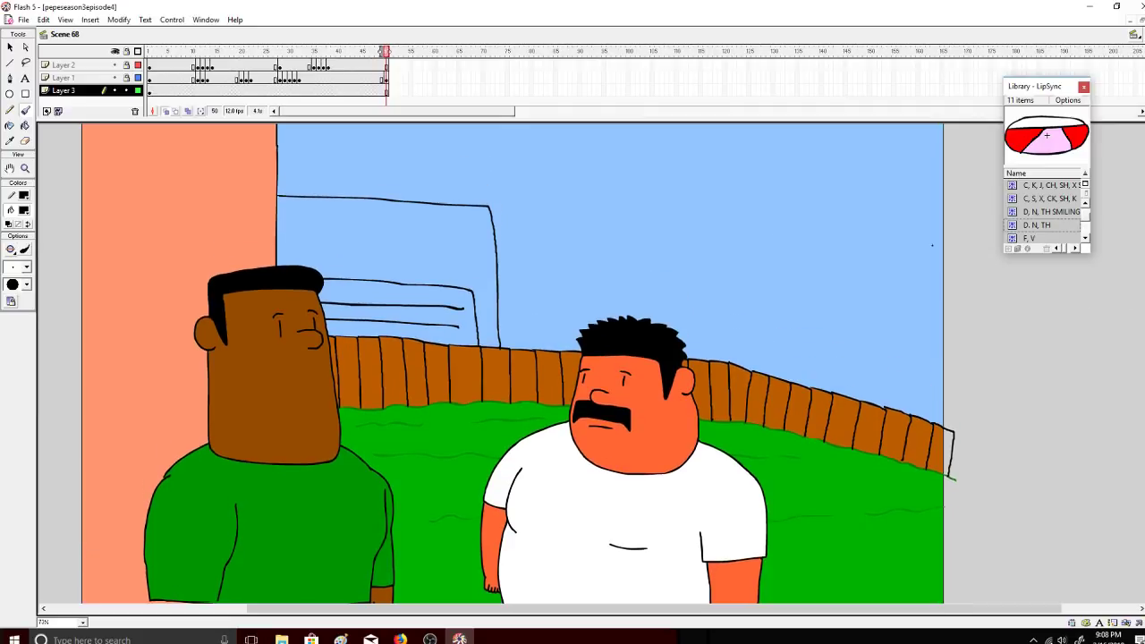
pyautogui.moveTo(490, 205)
pyautogui.mouseDown()
pyautogui.moveTo(553, 238)
pyautogui.moveTo(545, 351)
pyautogui.mouseUp()
pyautogui.moveTo(552, 216)
pyautogui.mouseDown()
pyautogui.moveTo(726, 241)
pyautogui.moveTo(739, 269)
pyautogui.moveTo(729, 363)
pyautogui.mouseUp()
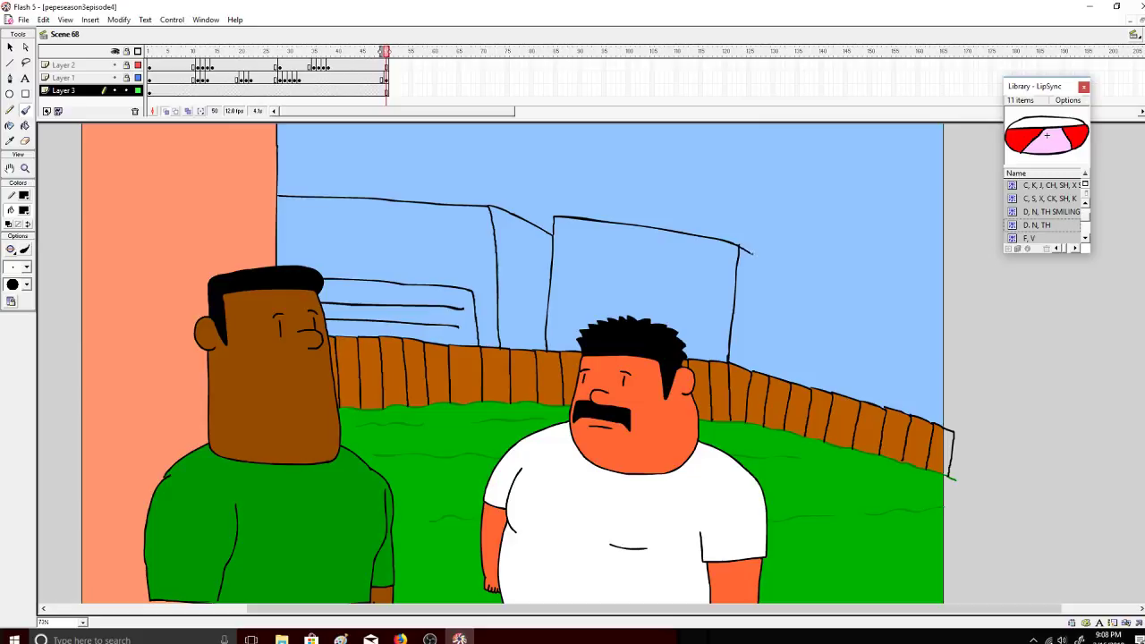
pyautogui.moveTo(752, 253)
pyautogui.mouseDown()
pyautogui.moveTo(778, 290)
pyautogui.moveTo(773, 377)
pyautogui.mouseUp()
pyautogui.moveTo(279, 150); pyautogui.dragTo(417, 167)
pyautogui.hotkey('ctrl', 'z')
pyautogui.hotkey('ctrl', 'z')
pyautogui.moveTo(287, 151)
pyautogui.mouseDown()
pyautogui.moveTo(294, 161)
pyautogui.moveTo(341, 149)
pyautogui.moveTo(367, 155)
pyautogui.moveTo(298, 155)
pyautogui.moveTo(476, 168)
pyautogui.moveTo(485, 202)
pyautogui.moveTo(461, 168)
pyautogui.moveTo(281, 165)
pyautogui.mouseUp()
pyautogui.hotkey('ctrl', 'z')
pyautogui.hotkey('ctrl', 'z')
pyautogui.hotkey('ctrl', 'z')
# Step: Draw the slanted roof outlines above the front and side walls of both houses, undoing stray strokes
pyautogui.moveTo(483, 197)
pyautogui.mouseDown()
pyautogui.moveTo(457, 162)
pyautogui.moveTo(276, 154)
pyautogui.mouseUp()
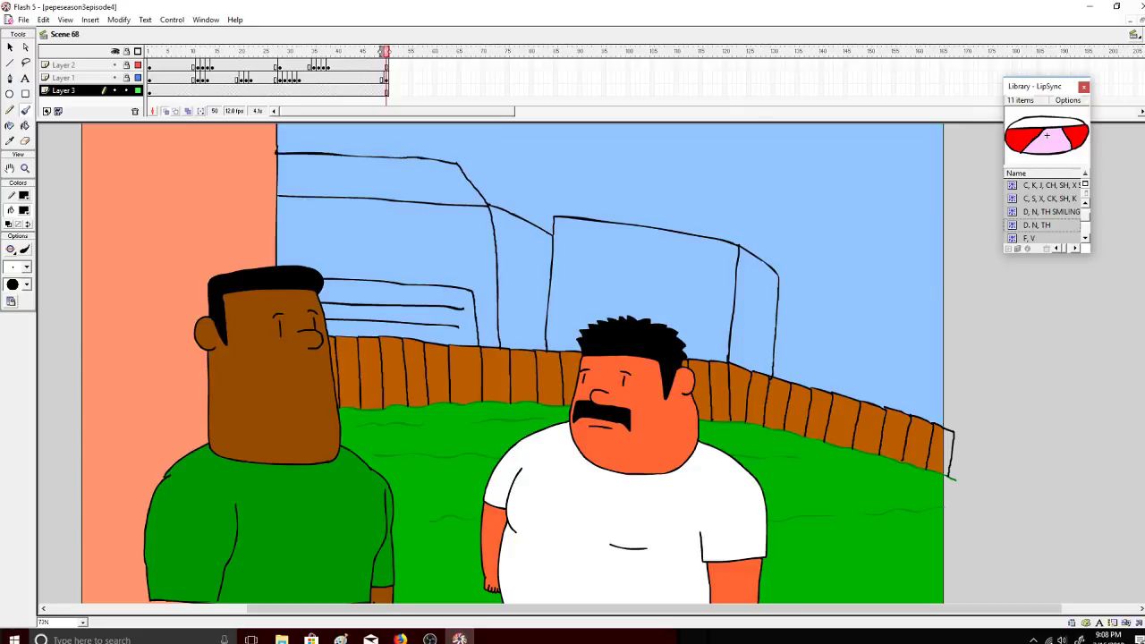
pyautogui.moveTo(460, 165)
pyautogui.mouseDown()
pyautogui.moveTo(553, 215)
pyautogui.moveTo(462, 165)
pyautogui.mouseUp()
pyautogui.hotkey('ctrl', 'z')
pyautogui.hotkey('ctrl', 'z')
pyautogui.moveTo(544, 208); pyautogui.dragTo(458, 162)
pyautogui.moveTo(555, 215)
pyautogui.mouseDown()
pyautogui.moveTo(577, 193)
pyautogui.moveTo(706, 215)
pyautogui.moveTo(740, 245)
pyautogui.moveTo(759, 239)
pyautogui.moveTo(778, 275)
pyautogui.mouseUp()
pyautogui.hotkey('ctrl', 'z')
pyautogui.hotkey('ctrl', 'z')
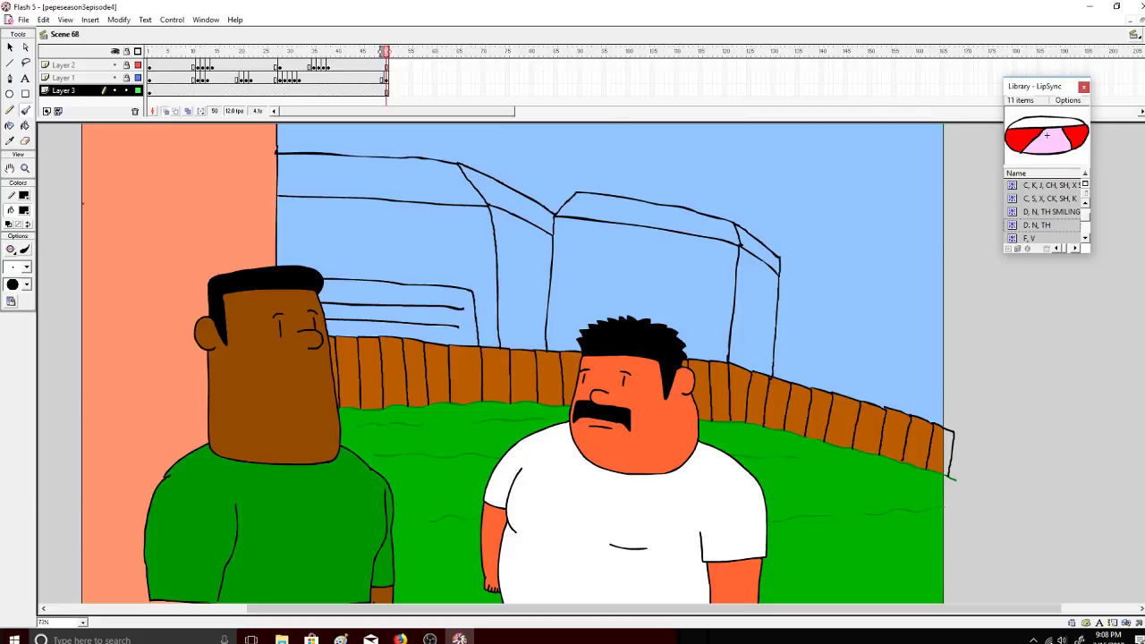
# Step: Sample the dark green of the grass outline and brush a wavy hill line from the farther house to the stage's edge
pyautogui.click(24, 209)
pyautogui.click(599, 171)
pyautogui.click(25, 211)
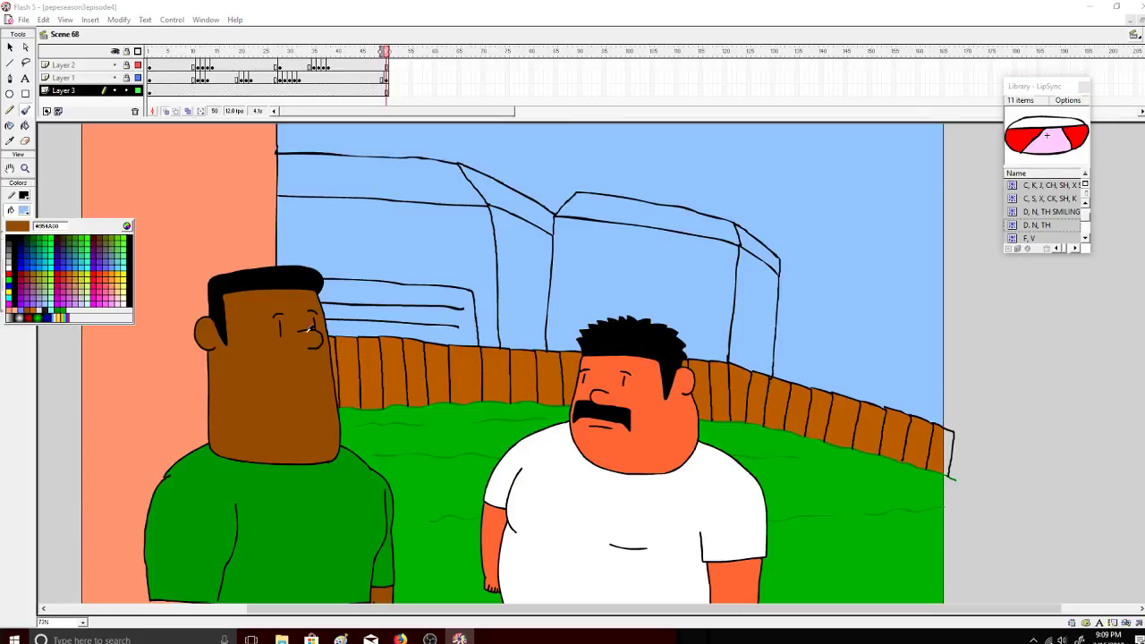
pyautogui.click(402, 403)
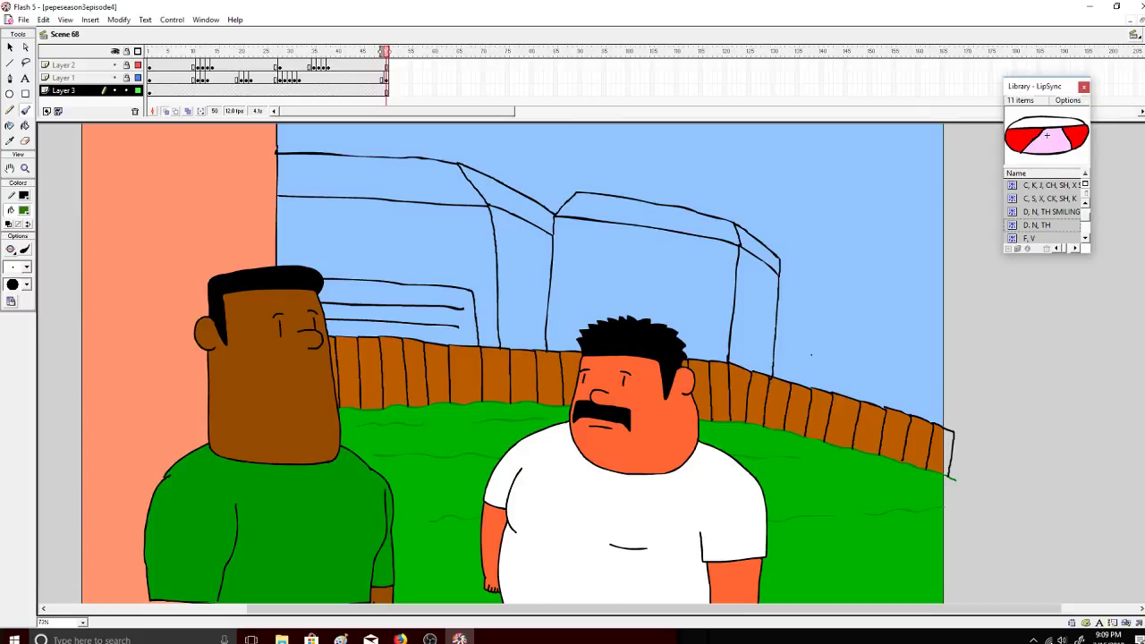
pyautogui.moveTo(819, 364); pyautogui.dragTo(950, 380)
# Step: Fill the area between the new hill line and the fence with the lawn's bright green
pyautogui.click(25, 125)
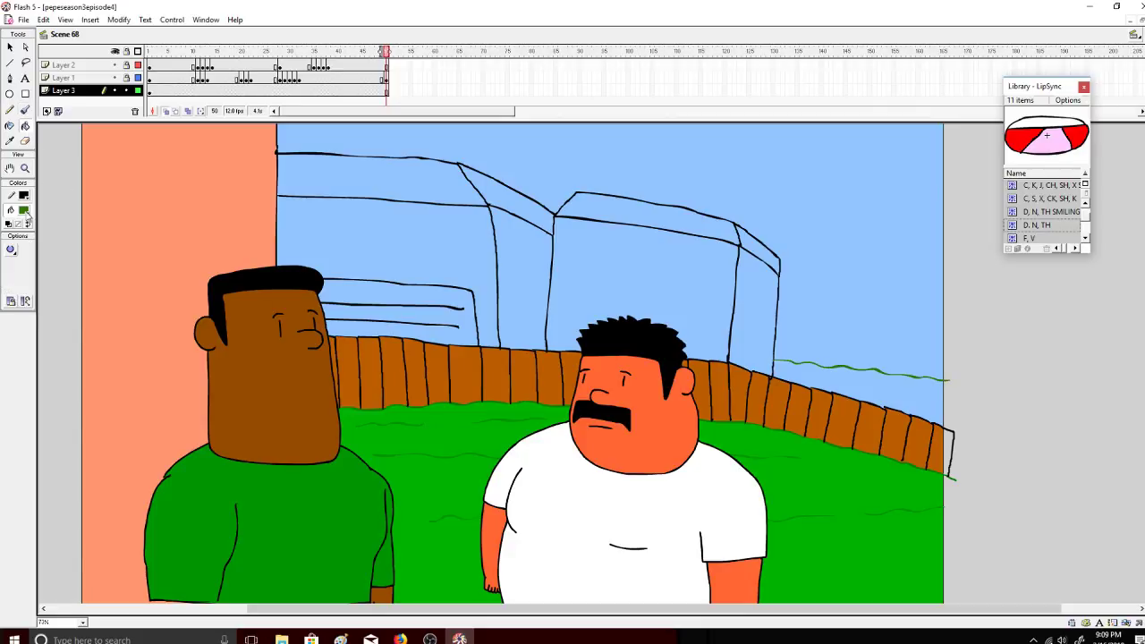
pyautogui.click(24, 210)
pyautogui.press('Escape')
pyautogui.click(882, 396)
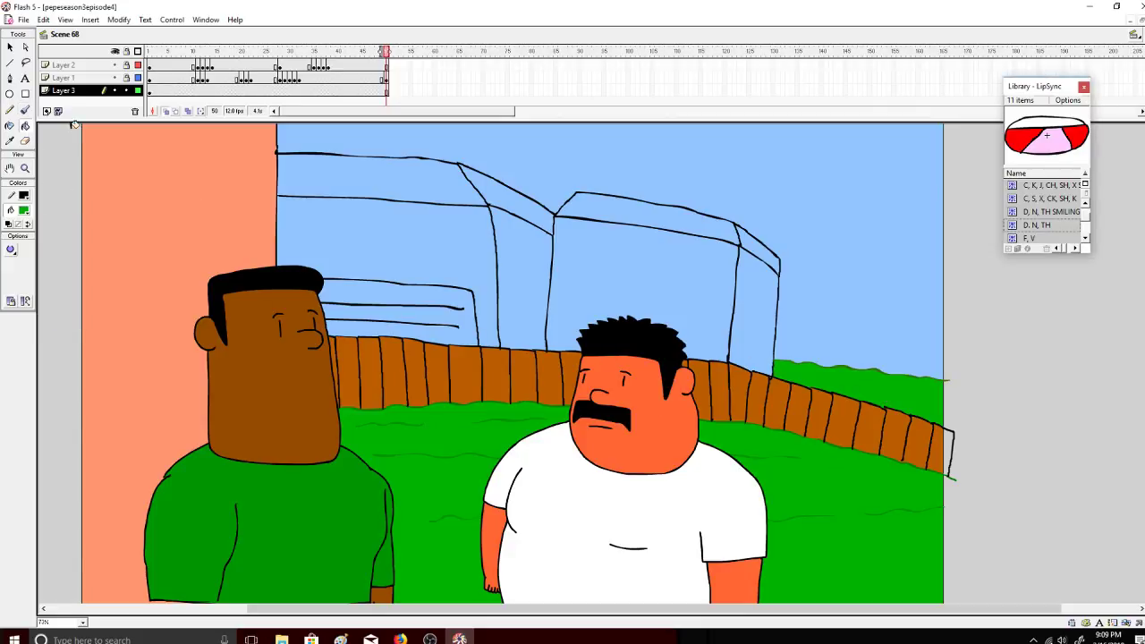
# Step: Brush a distant fence outline in black above the new hill, with vertical board lines from the farther house to the stage's edge
pyautogui.click(25, 110)
pyautogui.click(25, 211)
pyautogui.click(52, 238)
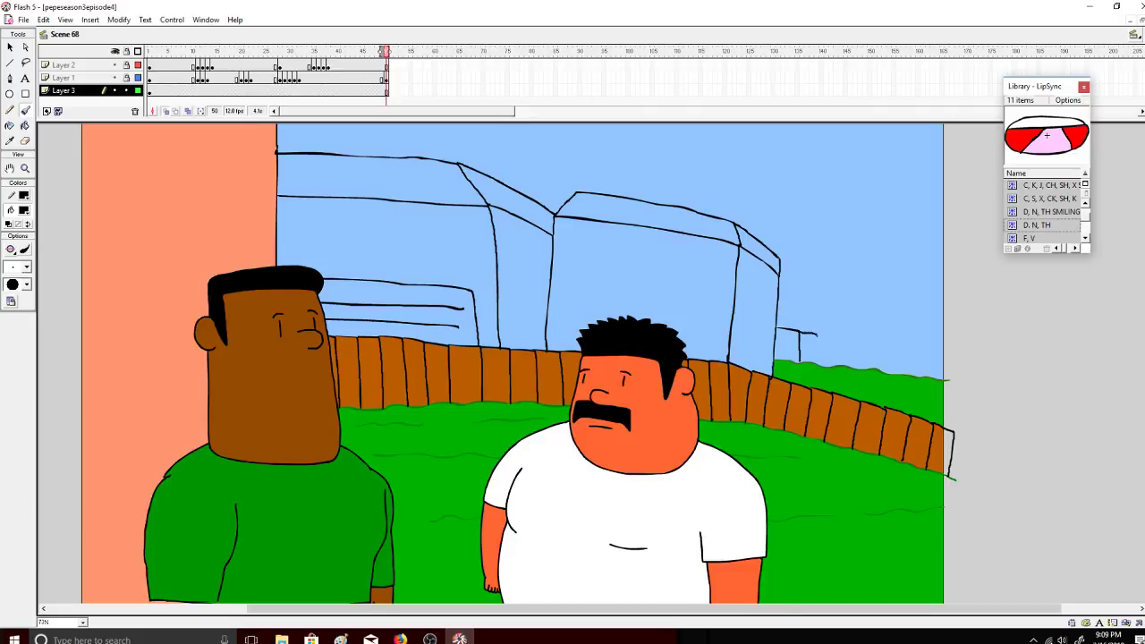
pyautogui.moveTo(815, 334); pyautogui.dragTo(816, 366)
pyautogui.moveTo(879, 361); pyautogui.dragTo(882, 370)
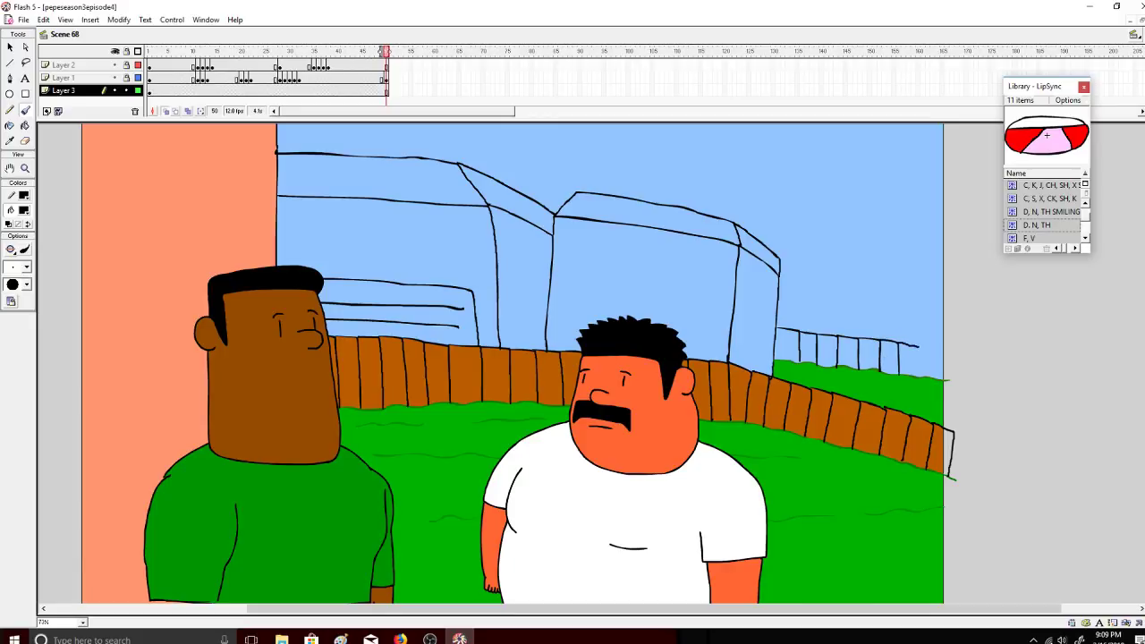
pyautogui.moveTo(918, 376); pyautogui.dragTo(921, 347)
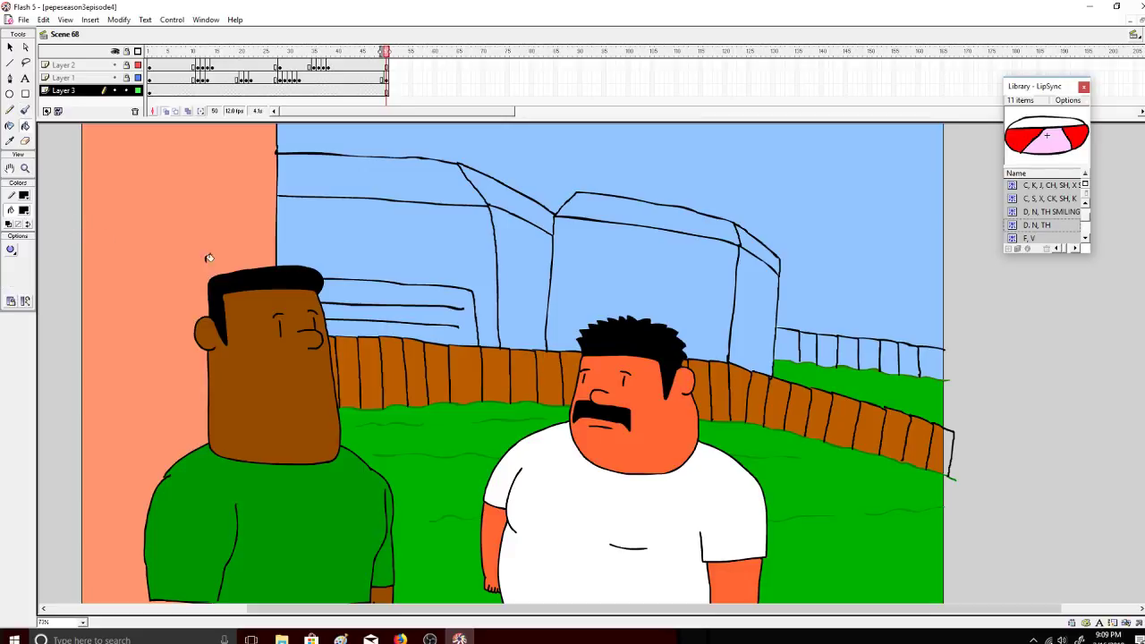
# Step: Fill every board of the distant fence with the brown sampled from the front fence
pyautogui.click(25, 211)
pyautogui.click(371, 342)
pyautogui.click(804, 348)
pyautogui.click(788, 348)
pyautogui.click(830, 350)
pyautogui.click(846, 353)
pyautogui.click(867, 354)
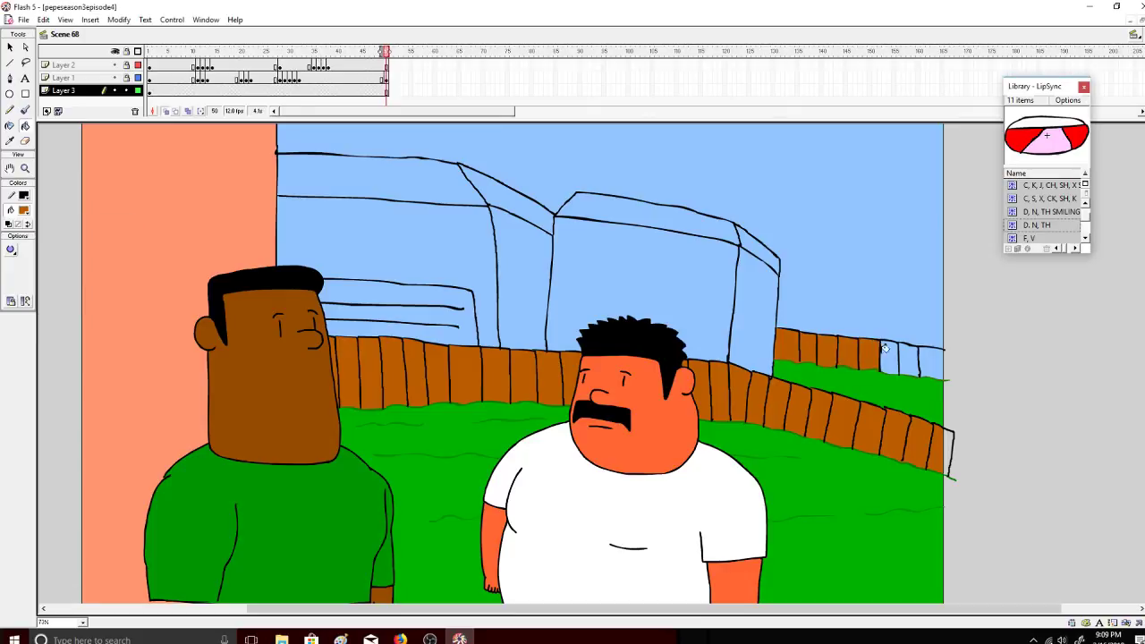
pyautogui.click(888, 356)
pyautogui.click(910, 358)
pyautogui.click(930, 359)
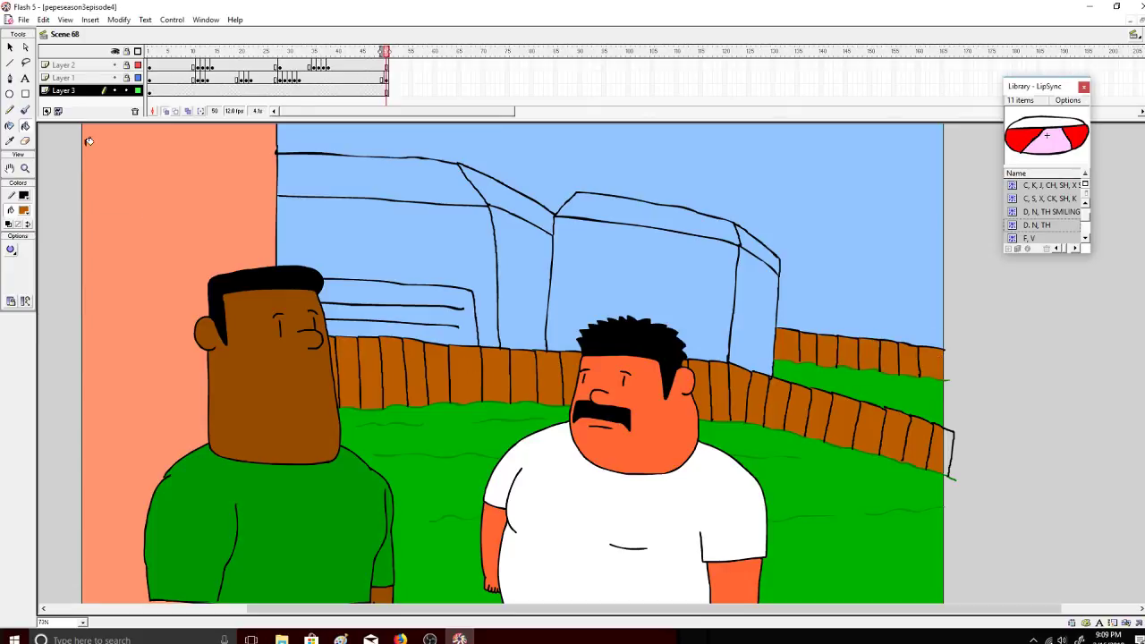
# Step: Fill all roof faces of both houses with the fence brown, undoing misplaced fills and setting the Paint Bucket to Close Small Gaps
pyautogui.click(354, 172)
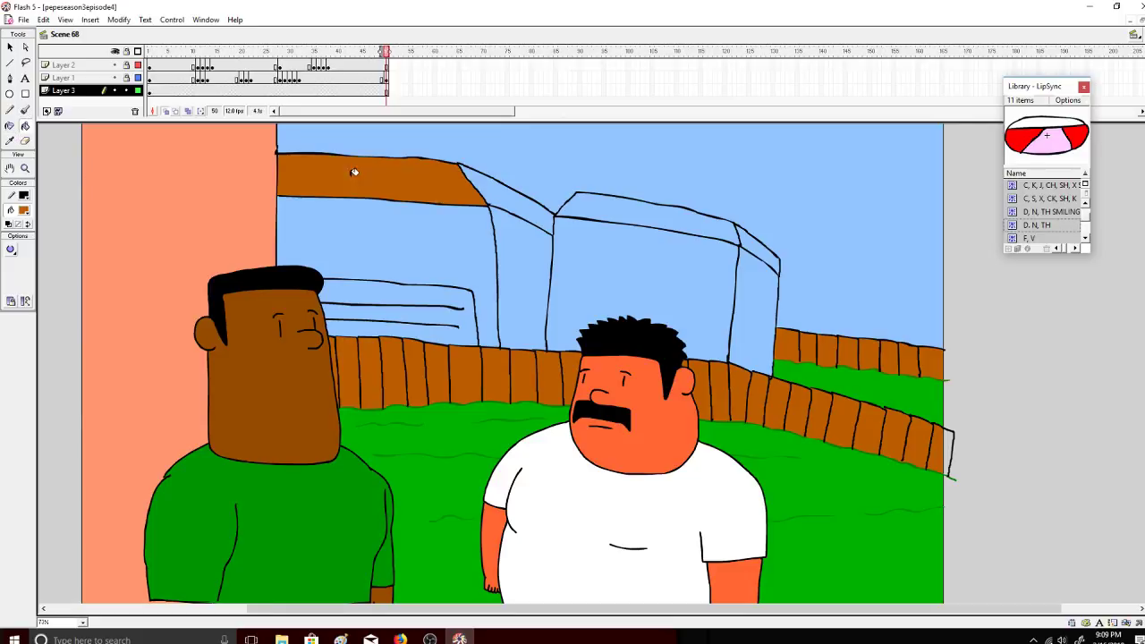
pyautogui.click(484, 187)
pyautogui.click(625, 214)
pyautogui.hotkey('ctrl', 'z')
pyautogui.hotkey('ctrl', 'z')
pyautogui.click(11, 250)
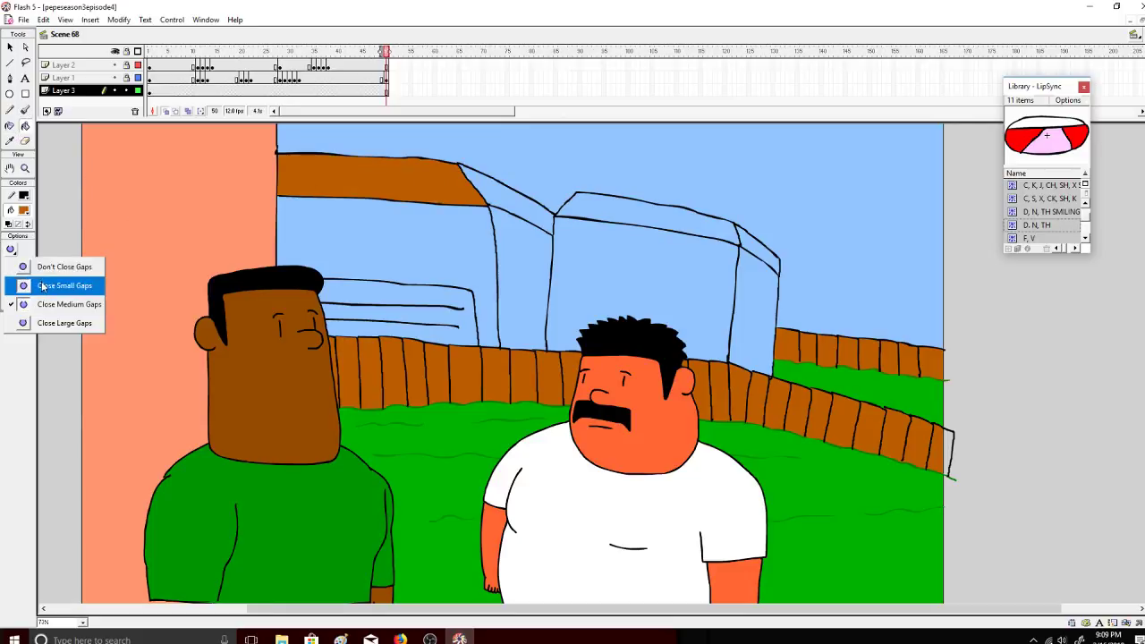
pyautogui.click(44, 284)
pyautogui.click(492, 191)
pyautogui.click(606, 204)
pyautogui.click(753, 254)
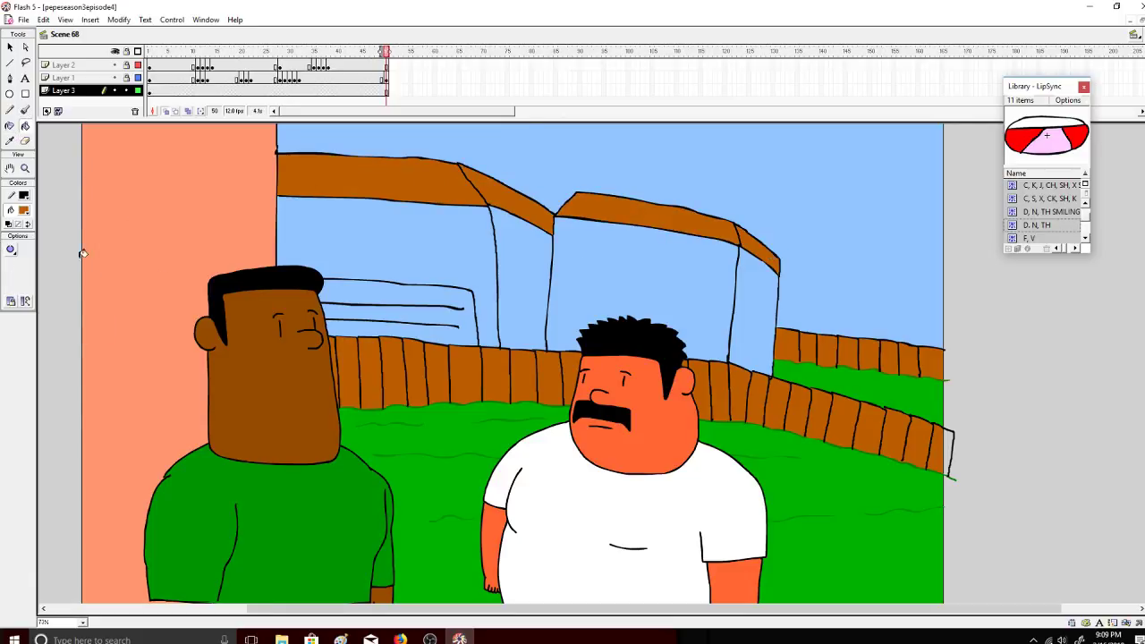
# Step: Set the fill to a darker brown (red 145, green 72, blue 0) and fill the front and side walls of both houses
pyautogui.click(23, 210)
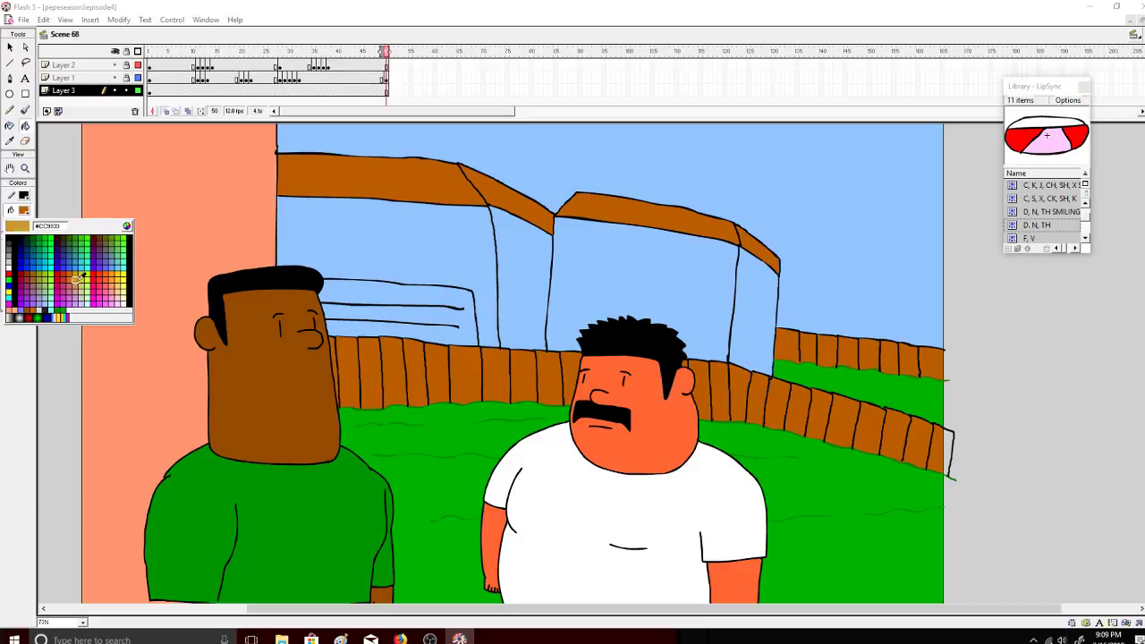
pyautogui.click(100, 239)
pyautogui.click(24, 211)
pyautogui.click(126, 224)
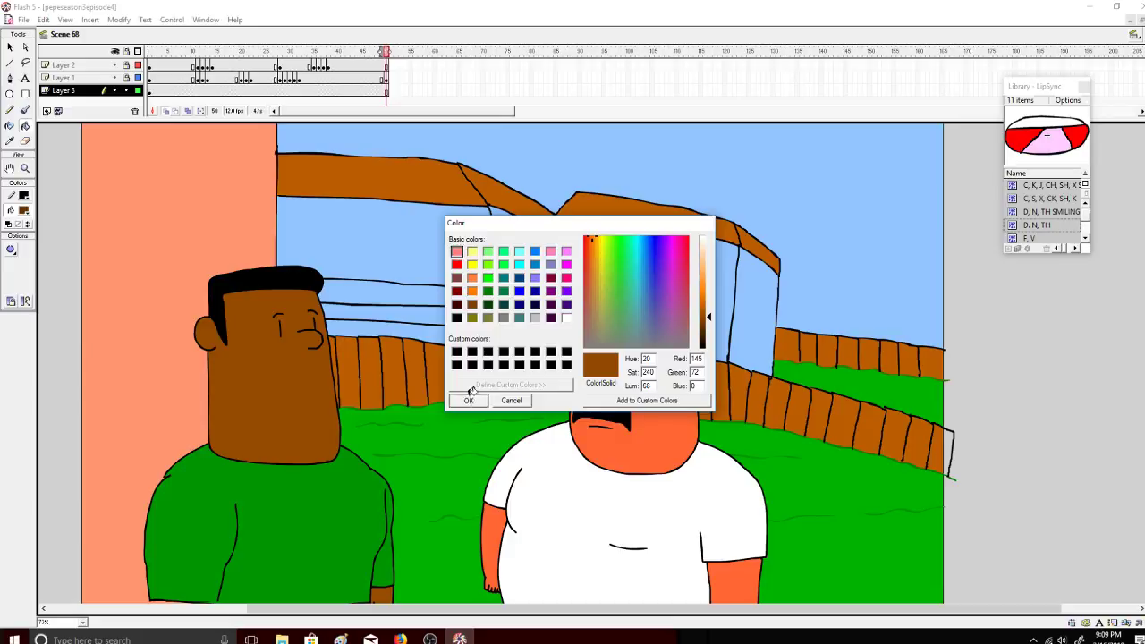
pyautogui.click(469, 399)
pyautogui.click(474, 260)
pyautogui.click(519, 269)
pyautogui.click(599, 287)
pyautogui.click(751, 306)
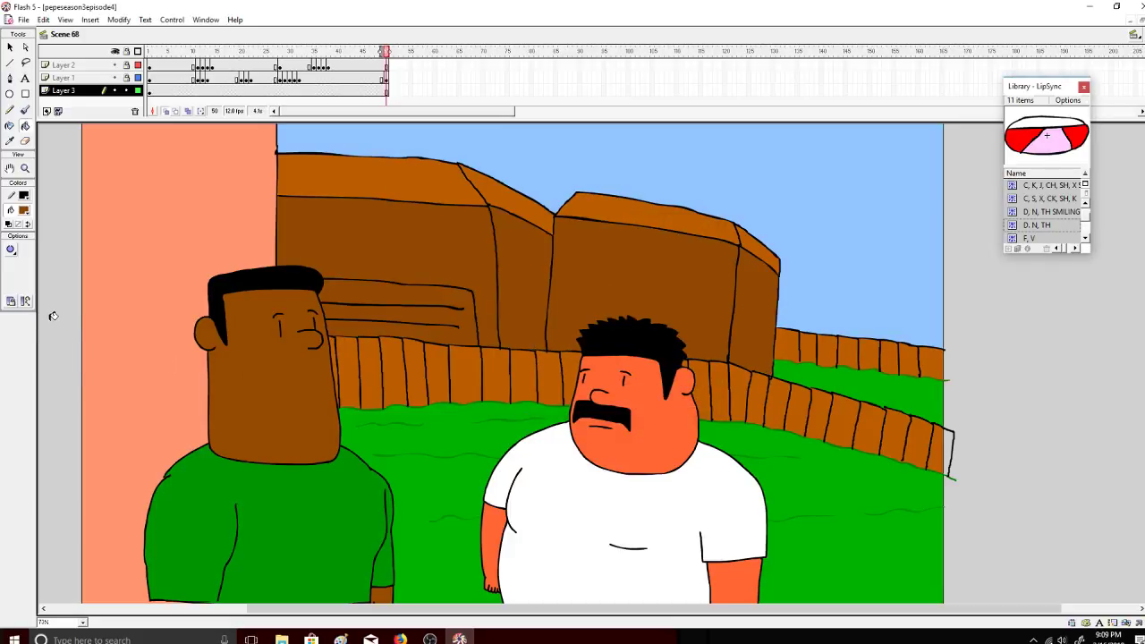
# Step: Set the fill to light gray and try filling the garage door with Close Medium Gaps and Close Large Gaps, undoing each fill
pyautogui.click(25, 212)
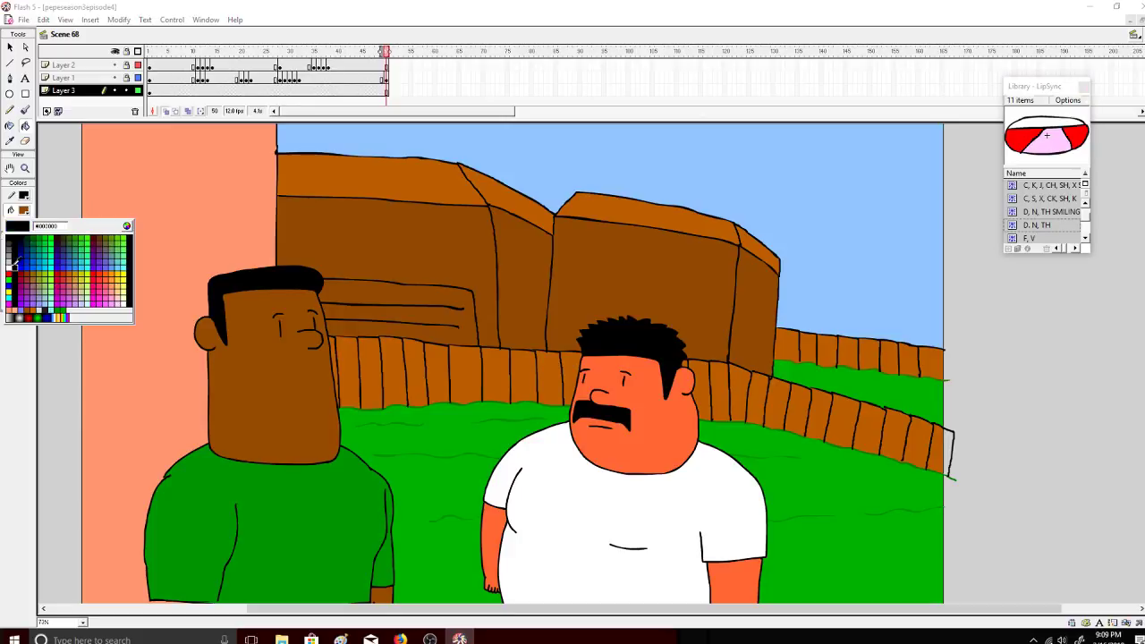
pyautogui.click(11, 262)
pyautogui.click(11, 250)
pyautogui.click(36, 304)
pyautogui.click(424, 309)
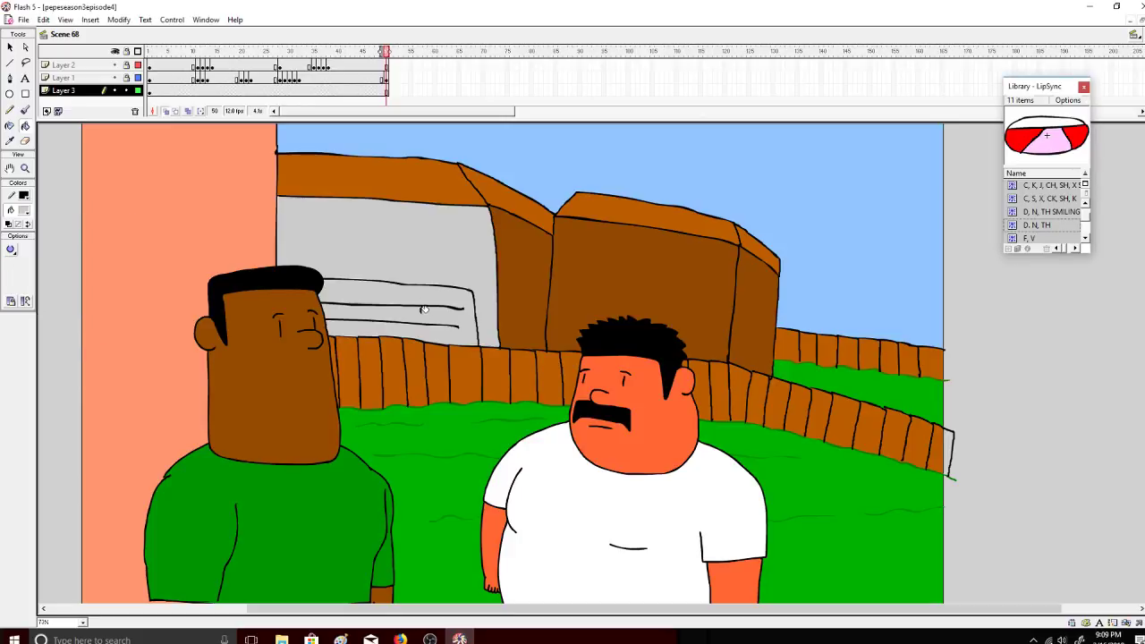
pyautogui.hotkey('ctrl', 'z')
pyautogui.click(10, 250)
pyautogui.click(45, 320)
pyautogui.click(371, 293)
pyautogui.hotkey('ctrl', 'z')
# Step: Brush light gray strokes behind the green-shirted man's head to seal the garage door's outline, and try filling the door with light gray
pyautogui.click(25, 109)
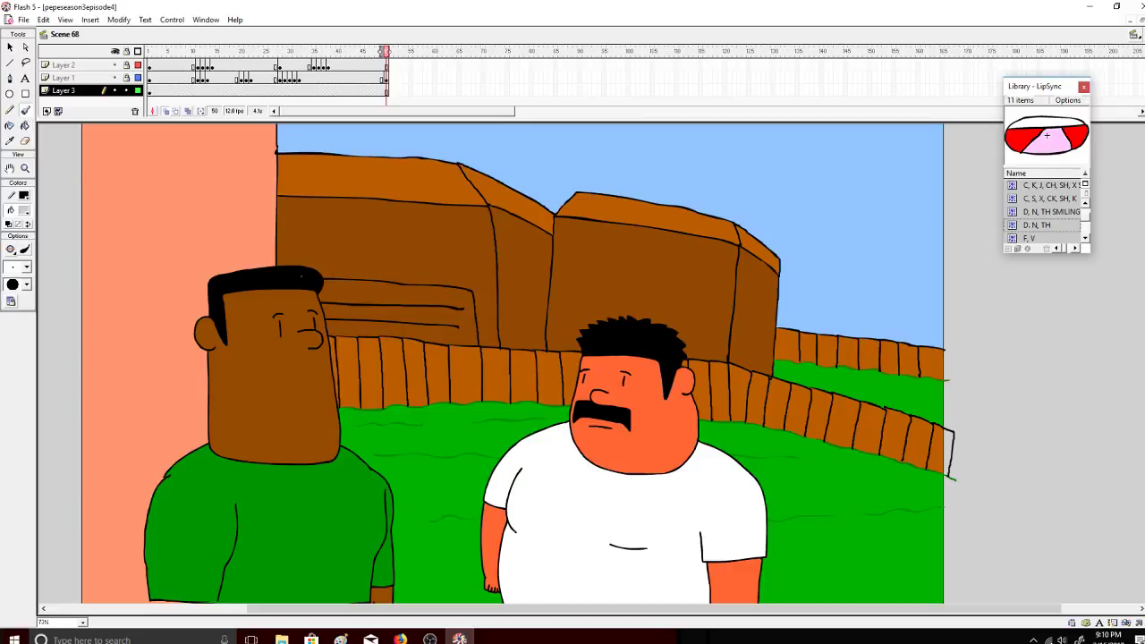
pyautogui.moveTo(286, 337); pyautogui.dragTo(286, 339)
pyautogui.moveTo(295, 281); pyautogui.dragTo(268, 264)
pyautogui.click(25, 125)
pyautogui.click(429, 303)
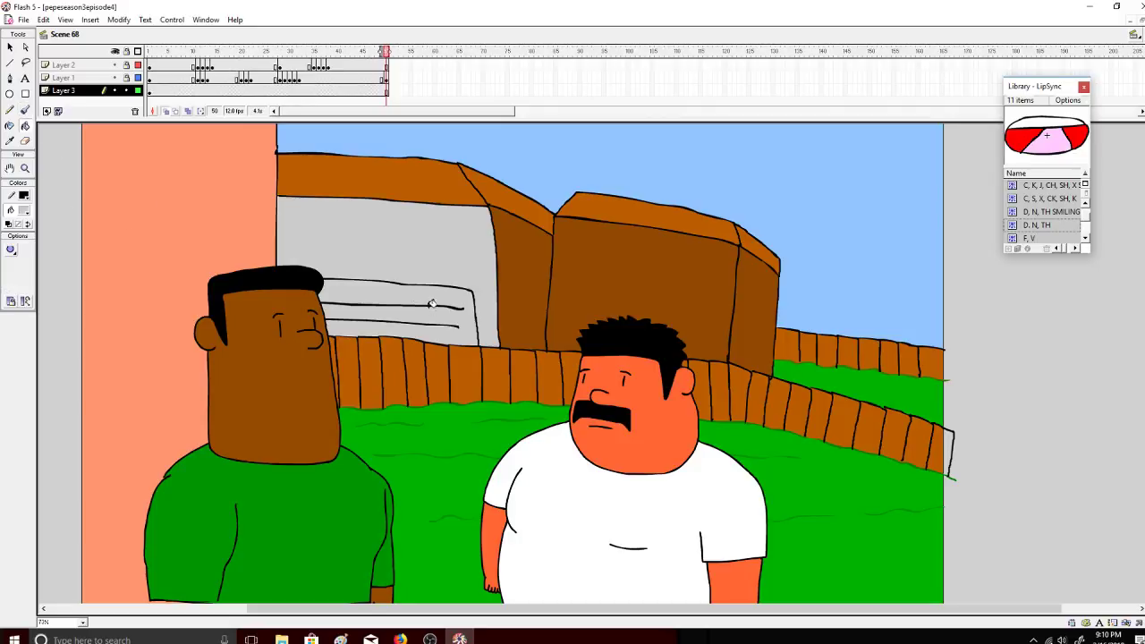
# Step: Undo the wall fill, seal the garage door's outline with the Brush while only Layer 3 shows, and fill the door light gray
pyautogui.hotkey('ctrl', 'z')
pyautogui.click(115, 51)
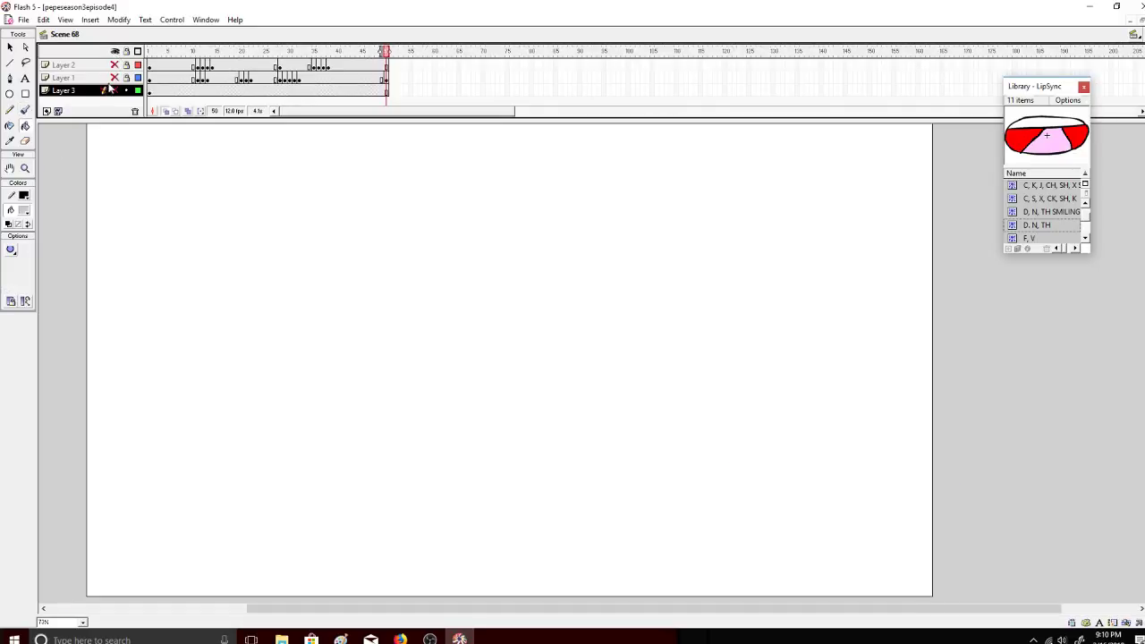
pyautogui.click(114, 91)
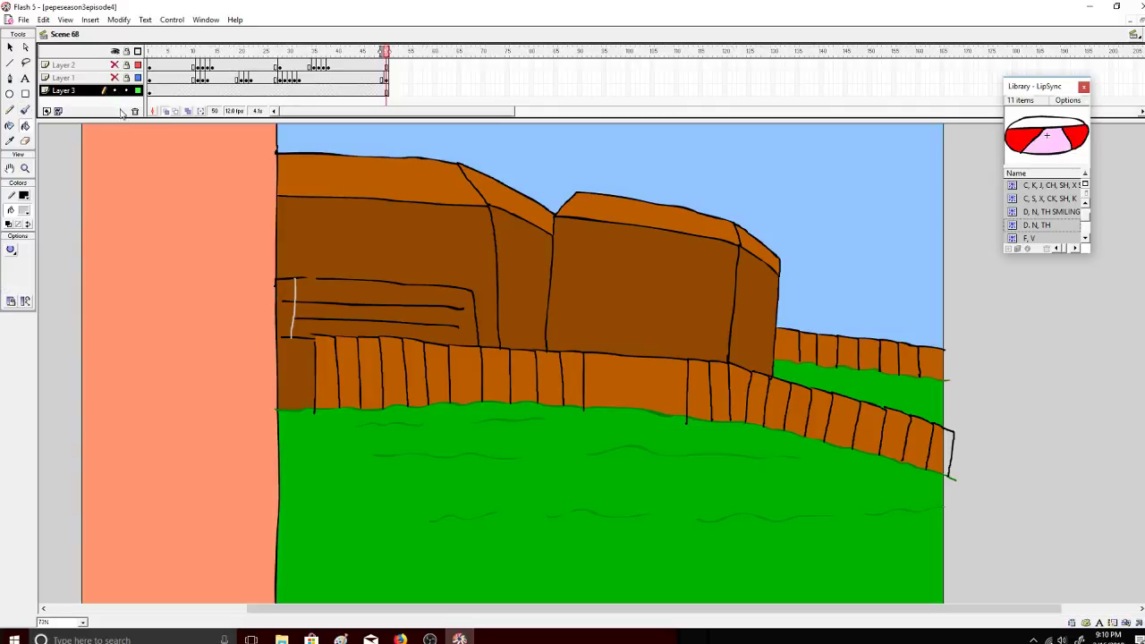
pyautogui.click(24, 110)
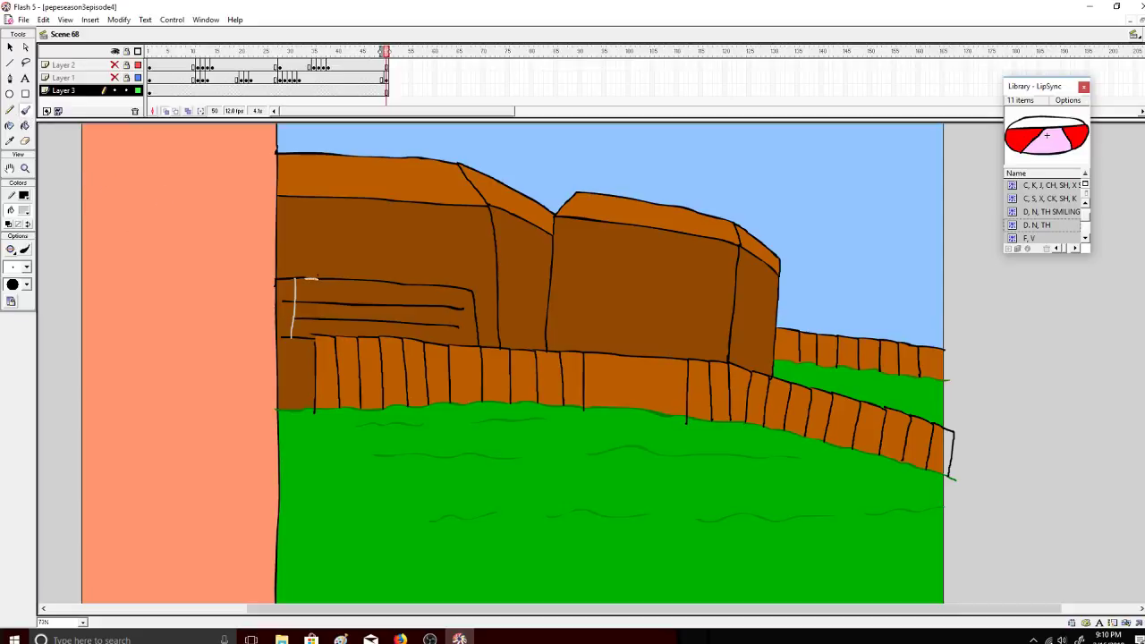
pyautogui.click(113, 51)
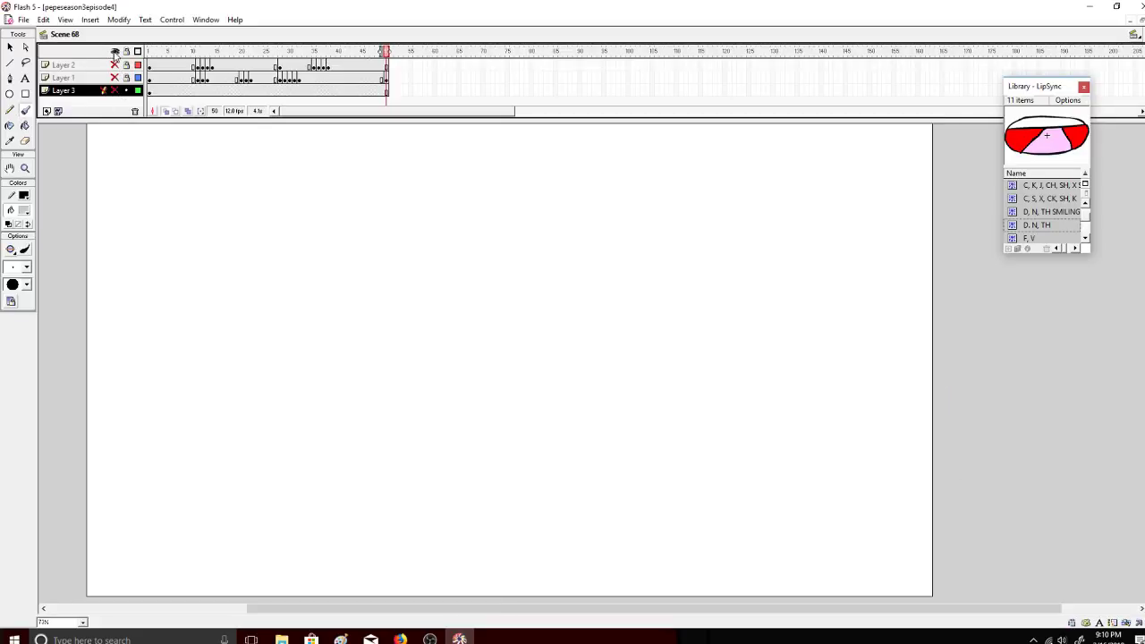
pyautogui.click(113, 51)
pyautogui.click(24, 125)
pyautogui.click(365, 296)
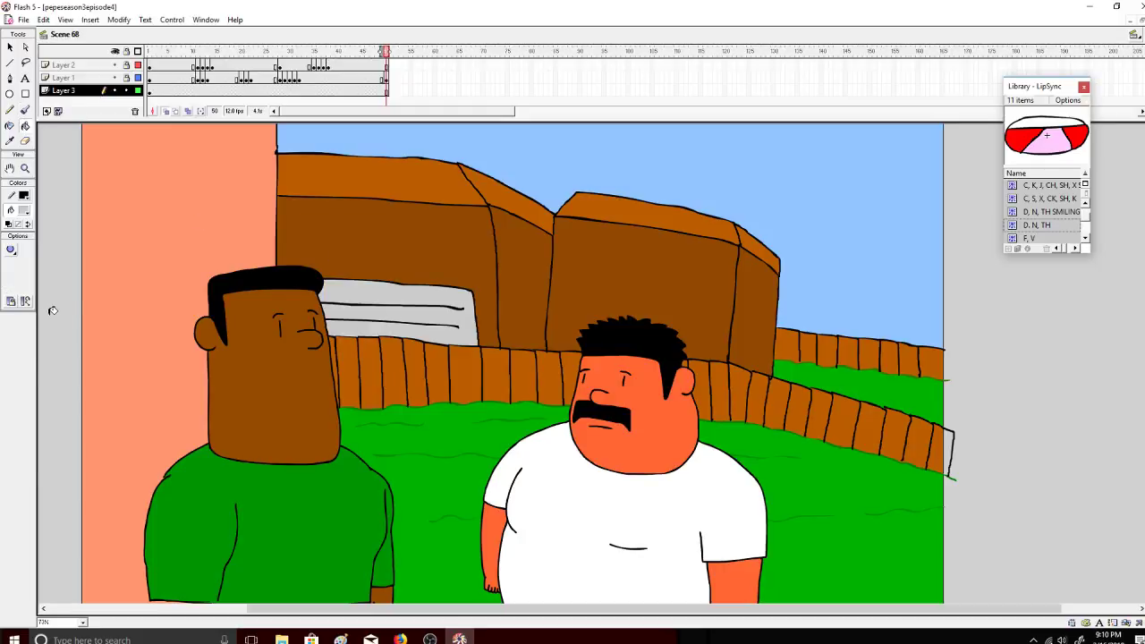
# Step: Brush black outlines of two overlapping hills beyond the far fence, beside the second house
pyautogui.click(24, 211)
pyautogui.click(9, 237)
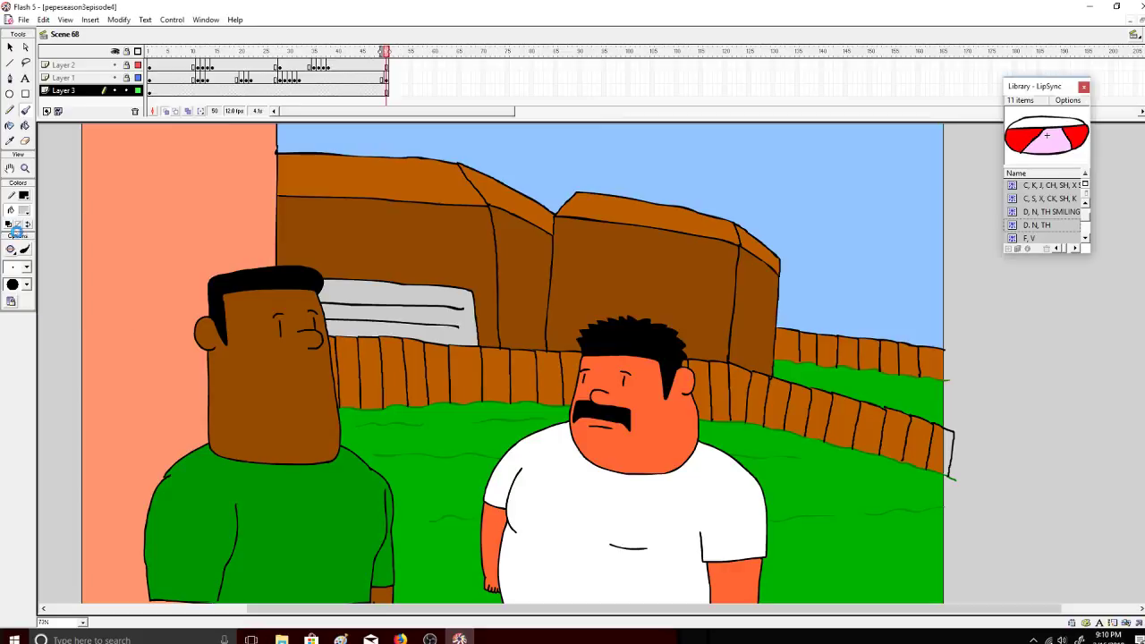
pyautogui.press('b')
pyautogui.moveTo(830, 284); pyautogui.dragTo(894, 322)
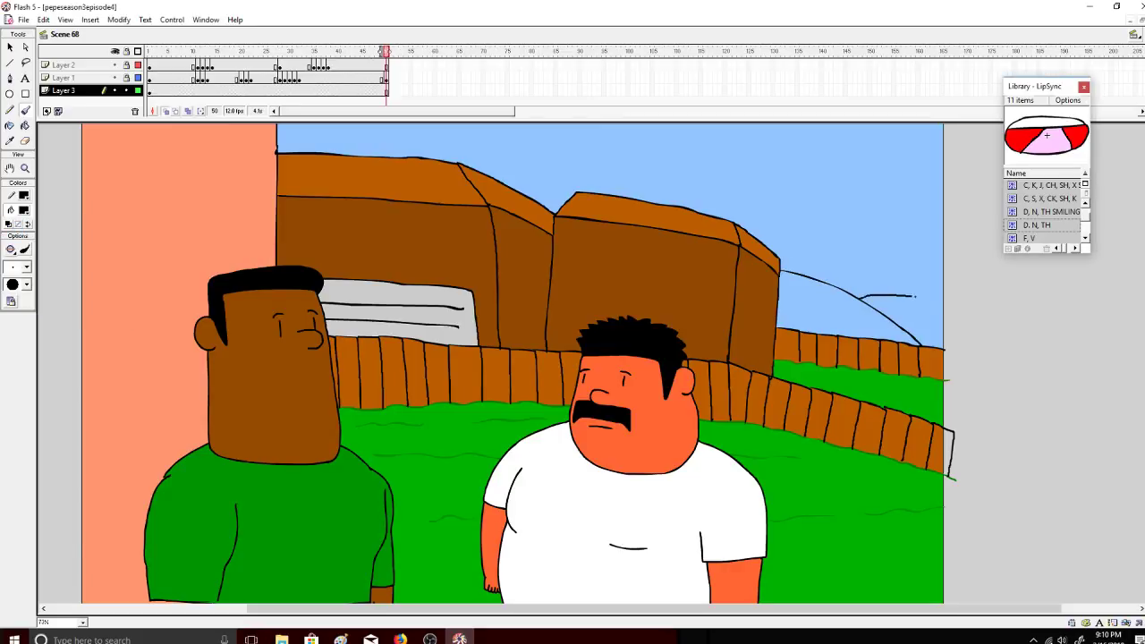
# Step: Fill both hills with the same green as the grass
pyautogui.click(25, 126)
pyautogui.click(24, 210)
pyautogui.click(832, 377)
pyautogui.click(864, 311)
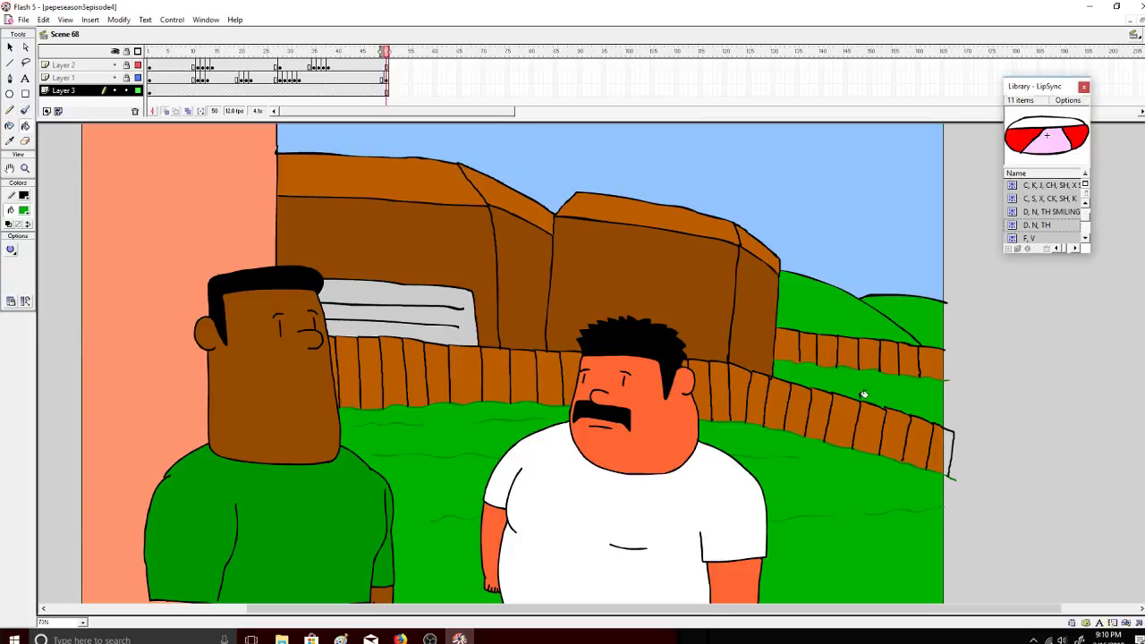
# Step: Mix a slightly darker green than the grass and refill both hills with it, undoing one fill along the way
pyautogui.scroll(2, 1130, 297)
pyautogui.scroll(1, 1141, 269)
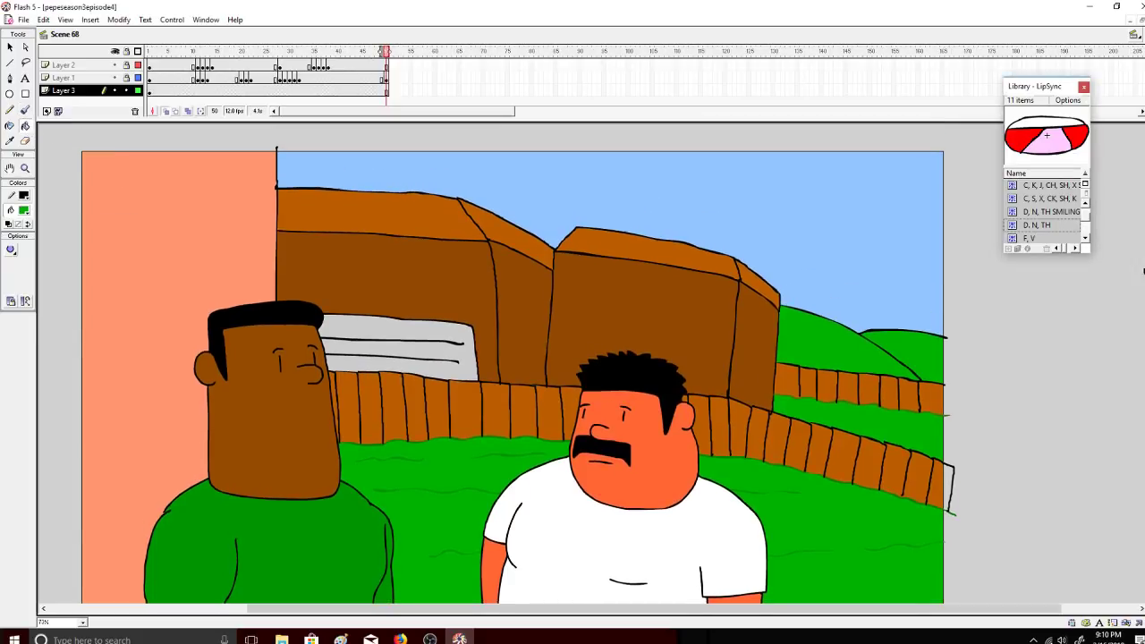
pyautogui.click(25, 210)
pyautogui.click(161, 236)
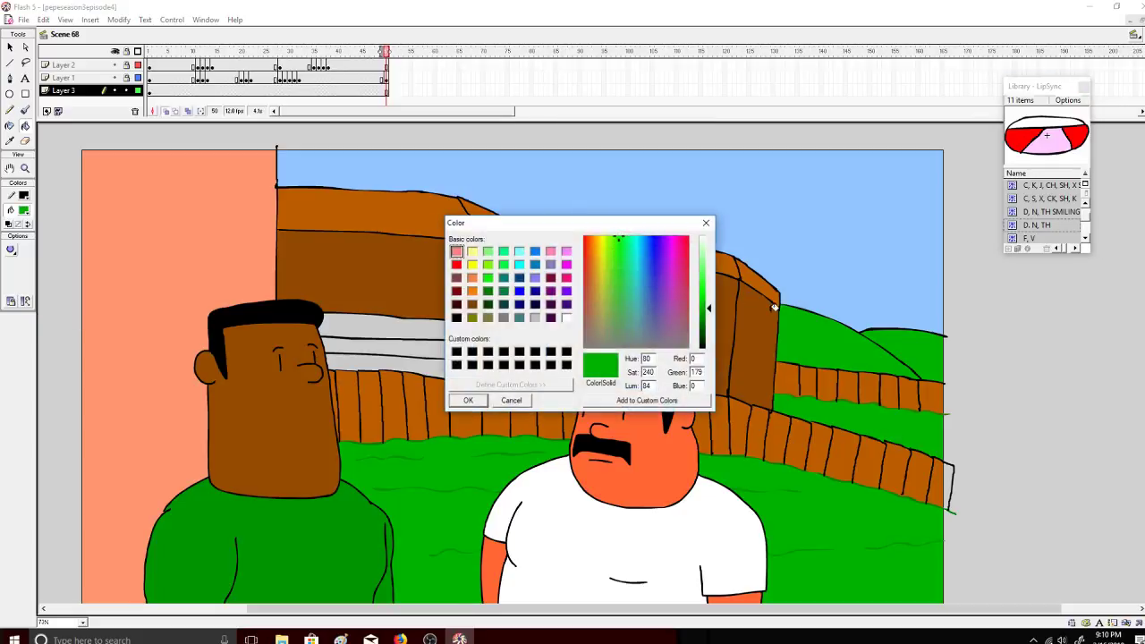
pyautogui.click(468, 400)
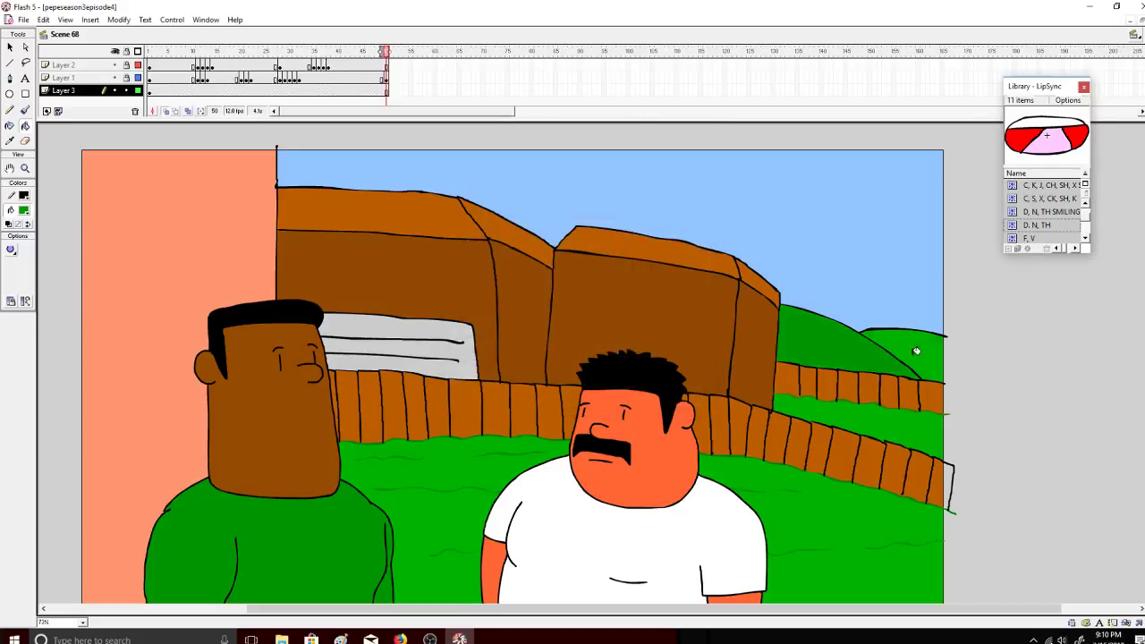
pyautogui.hotkey('ctrl', 'z')
pyautogui.click(9, 251)
pyautogui.click(21, 266)
pyautogui.click(925, 360)
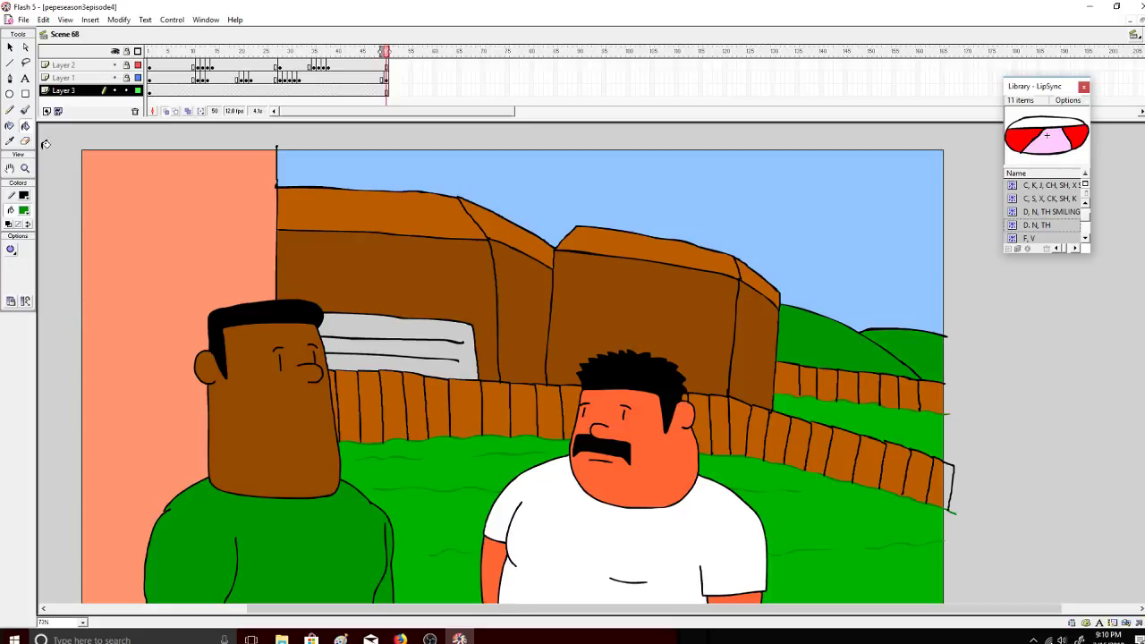
# Step: Brush a closed white cloud outline in the sky above the second house, redoing its far end to make it narrower
pyautogui.click(24, 211)
pyautogui.click(12, 265)
pyautogui.press('b')
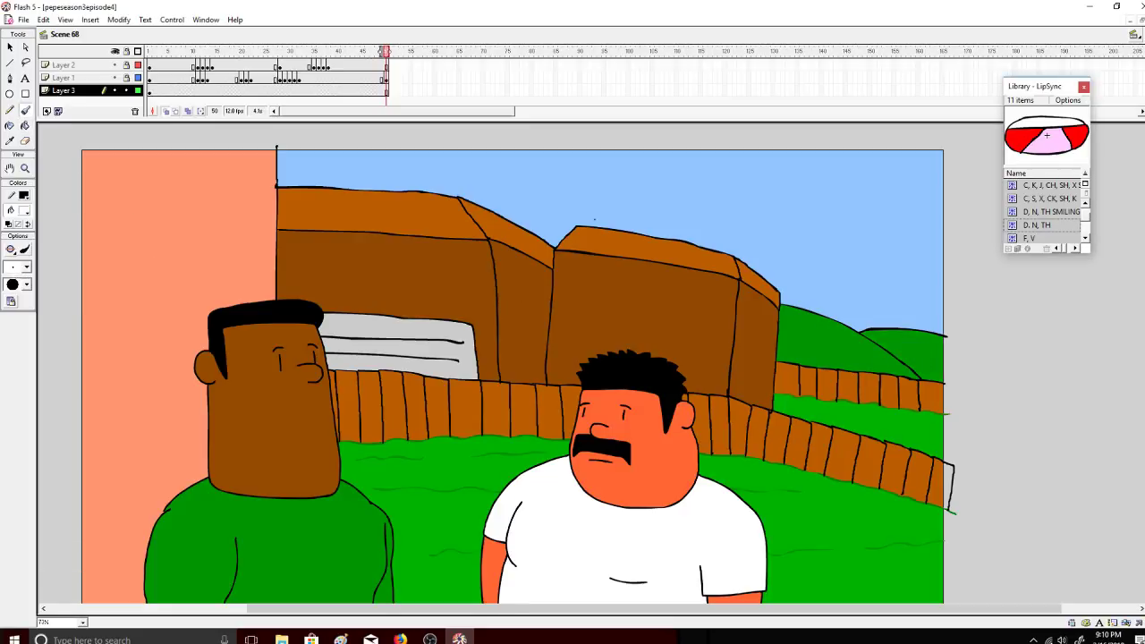
pyautogui.moveTo(681, 209)
pyautogui.mouseDown()
pyautogui.moveTo(727, 240)
pyautogui.moveTo(861, 253)
pyautogui.moveTo(915, 252)
pyautogui.moveTo(923, 217)
pyautogui.mouseUp()
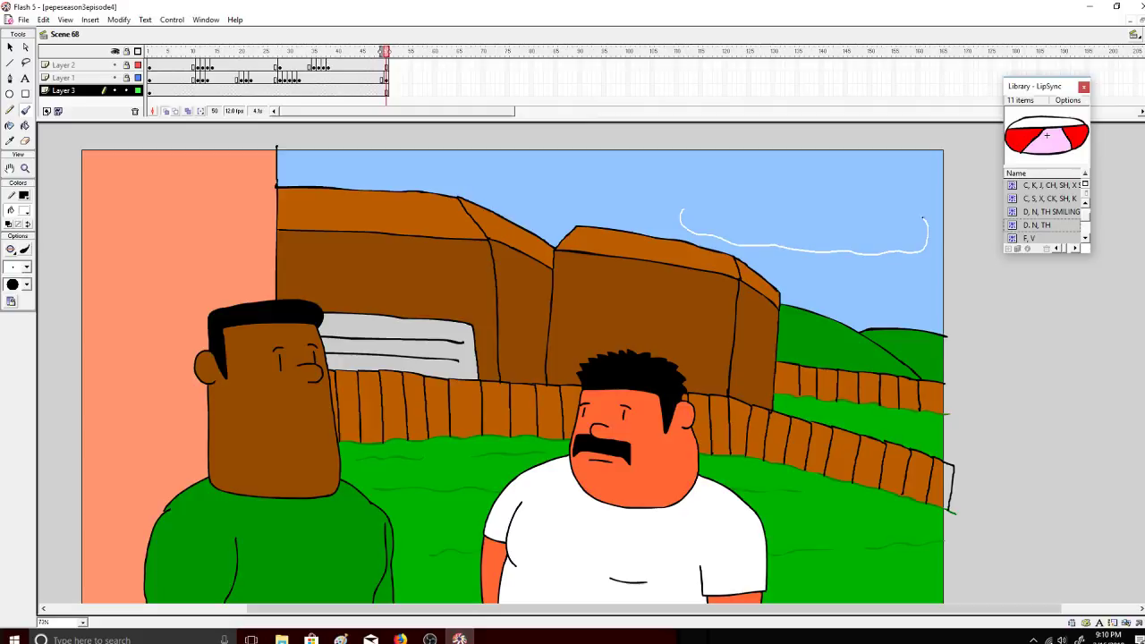
pyautogui.moveTo(864, 186)
pyautogui.mouseDown()
pyautogui.moveTo(750, 174)
pyautogui.moveTo(698, 182)
pyautogui.moveTo(671, 211)
pyautogui.moveTo(687, 232)
pyautogui.moveTo(768, 248)
pyautogui.moveTo(867, 244)
pyautogui.mouseUp()
pyautogui.hotkey('ctrl', 'z')
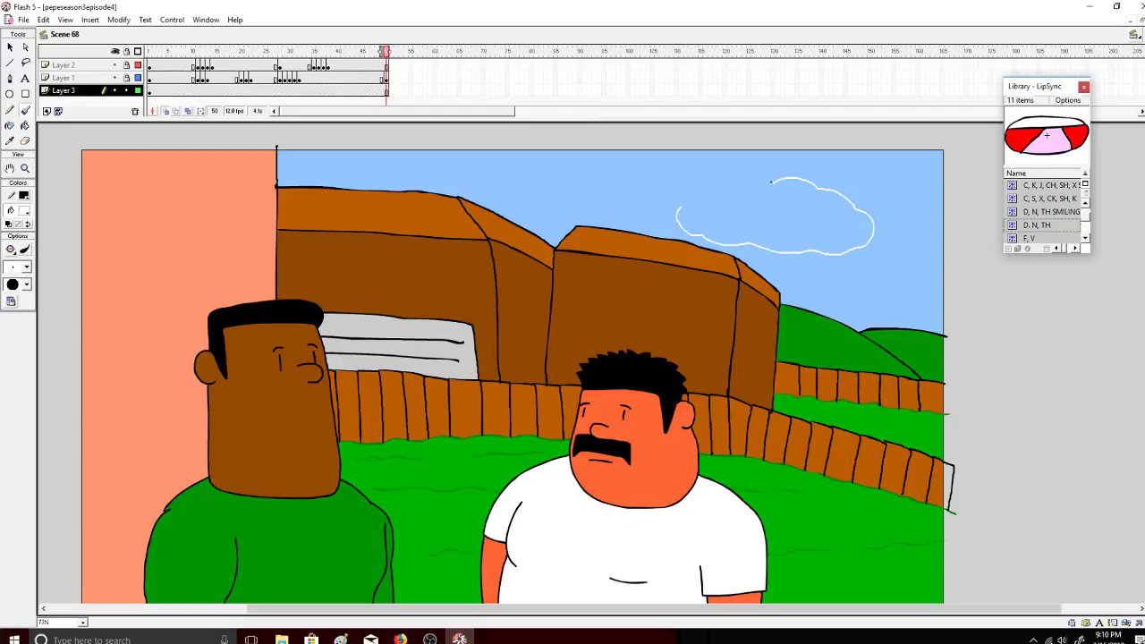
pyautogui.moveTo(678, 207); pyautogui.dragTo(678, 208)
# Step: Fill the inside of the cloud with white, undoing the fill misplaced on the sky
pyautogui.click(25, 126)
pyautogui.click(613, 198)
pyautogui.hotkey('ctrl', 'z')
pyautogui.click(800, 214)
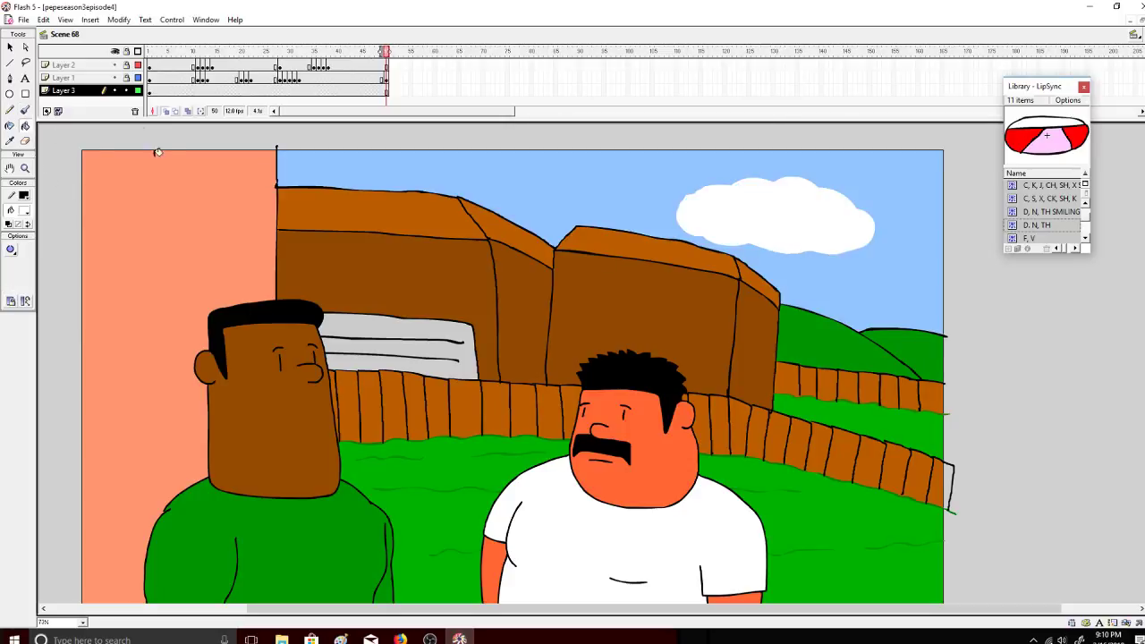
# Step: Hide the work area, show the whole stage at 50% zoom and play the scene
pyautogui.click(65, 19)
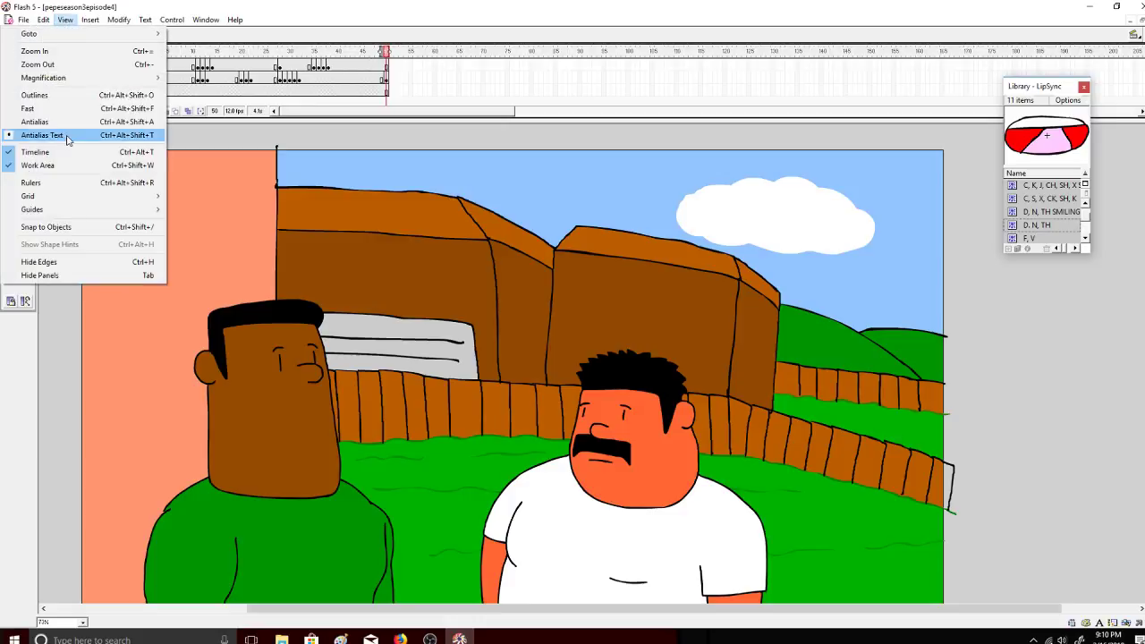
pyautogui.click(38, 165)
pyautogui.click(25, 168)
pyautogui.click(25, 249)
pyautogui.click(98, 321)
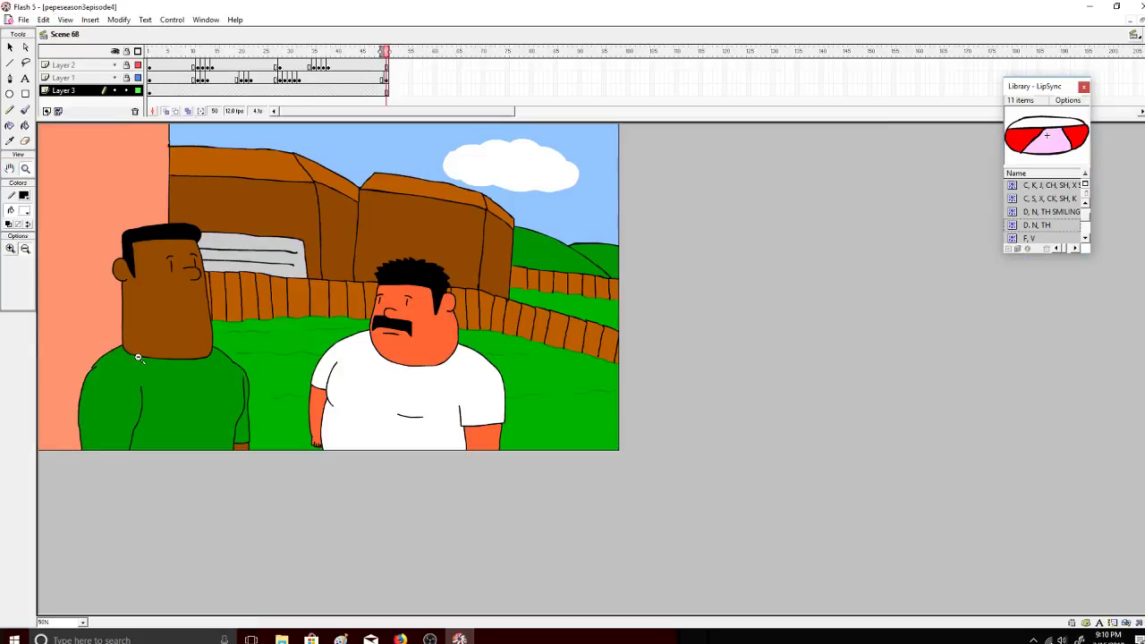
pyautogui.click(172, 20)
pyautogui.click(170, 32)
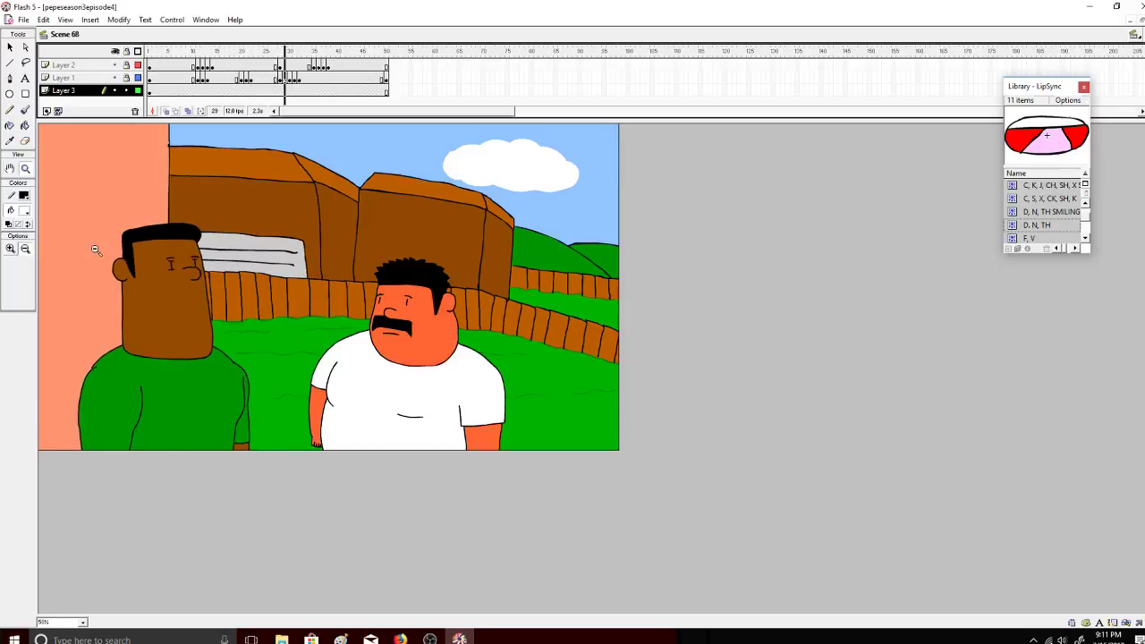
# Step: Save the file and replay the scene from frame 1
pyautogui.click(23, 19)
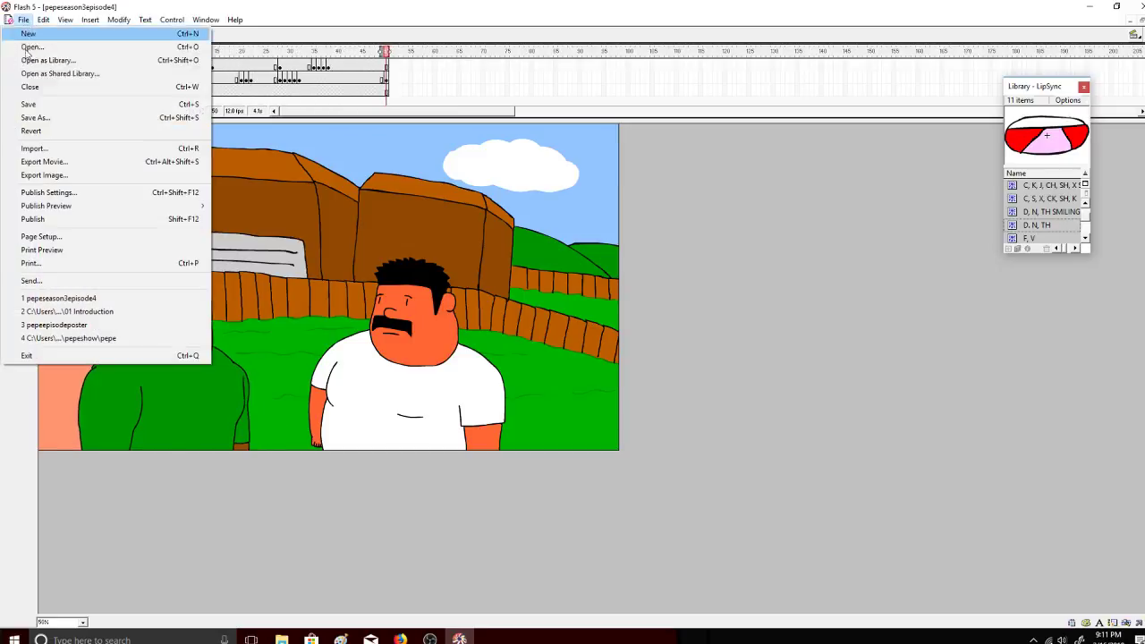
pyautogui.click(29, 103)
pyautogui.click(149, 51)
pyautogui.click(171, 19)
pyautogui.click(169, 33)
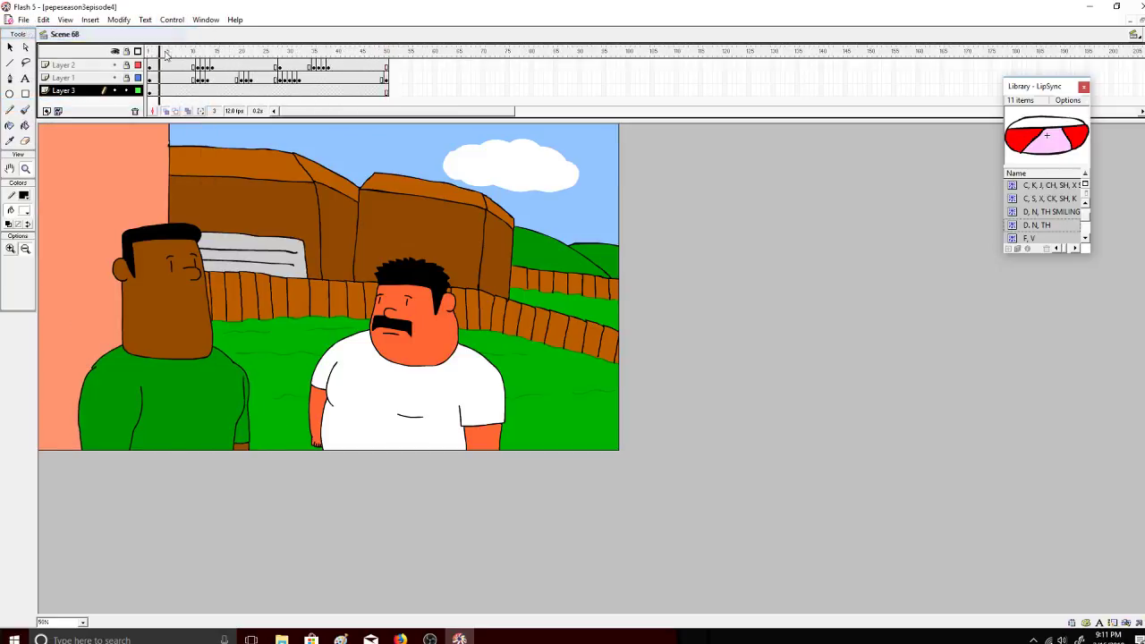
# Step: Check the YouTube live dashboard in Firefox and replay the Scene 68 animation in Flash
pyautogui.click(400, 639)
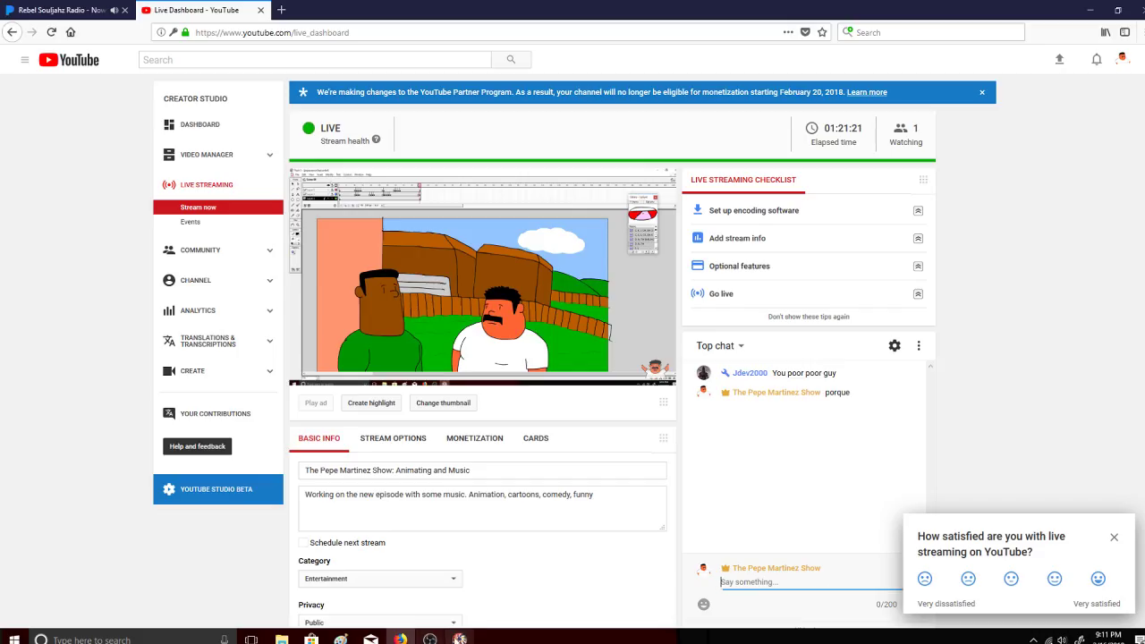
pyautogui.click(459, 638)
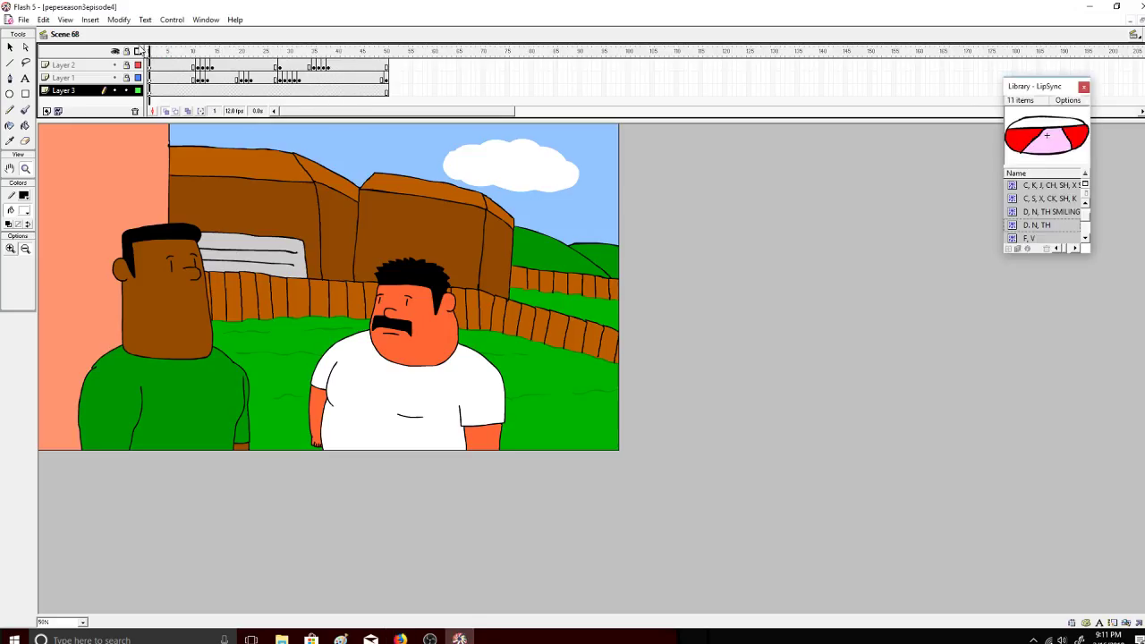
pyautogui.click(172, 19)
pyautogui.click(184, 30)
pyautogui.click(400, 638)
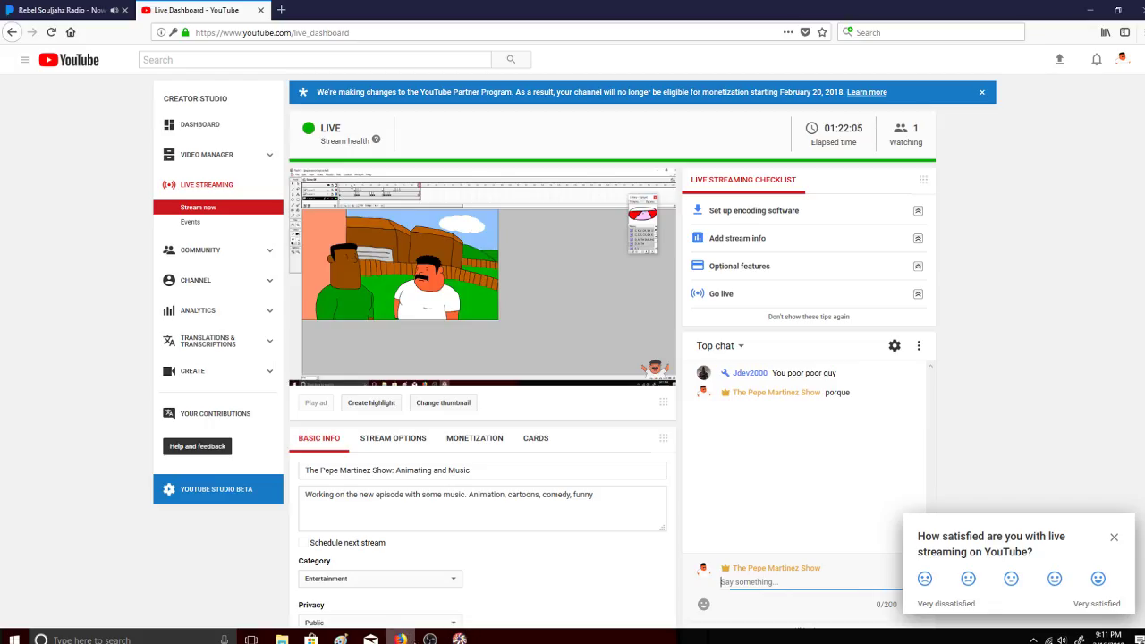
pyautogui.click(459, 638)
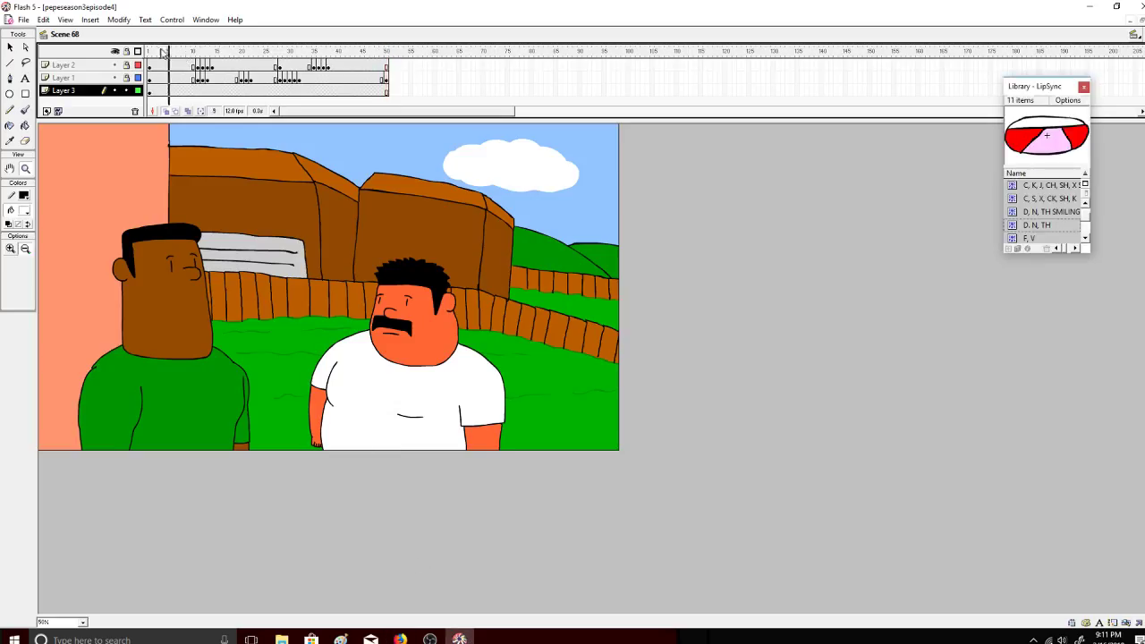
pyautogui.click(172, 19)
pyautogui.click(172, 33)
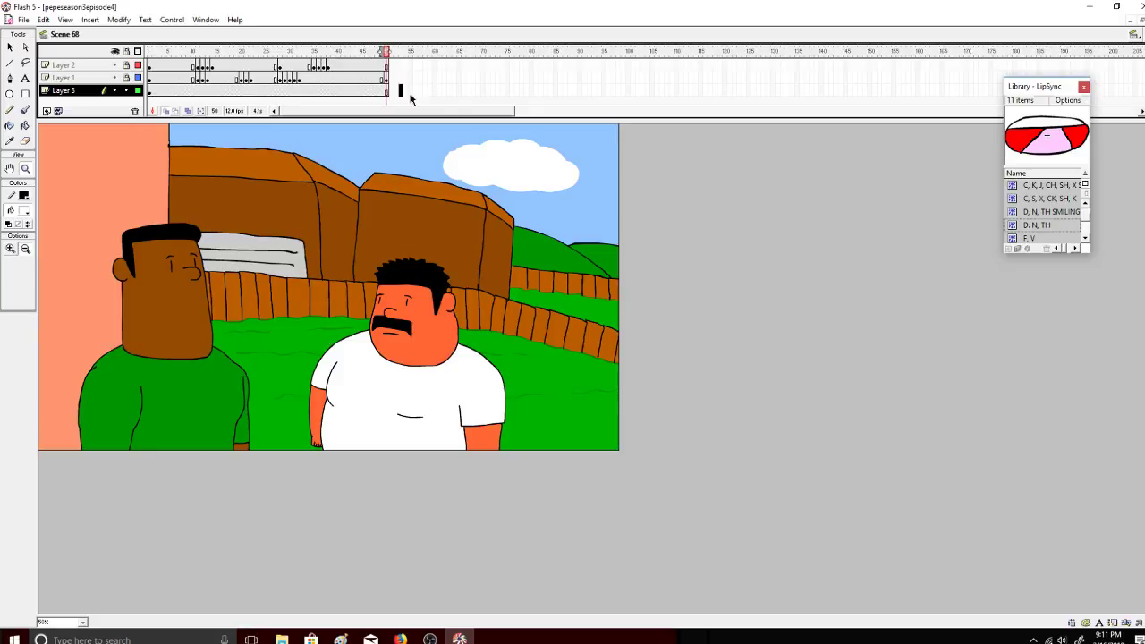
# Step: Extend Layer 3 to frame 100 and move Layer 1's last keyframe from frame 50 to frame 100
pyautogui.click(627, 90)
pyautogui.press('F5')
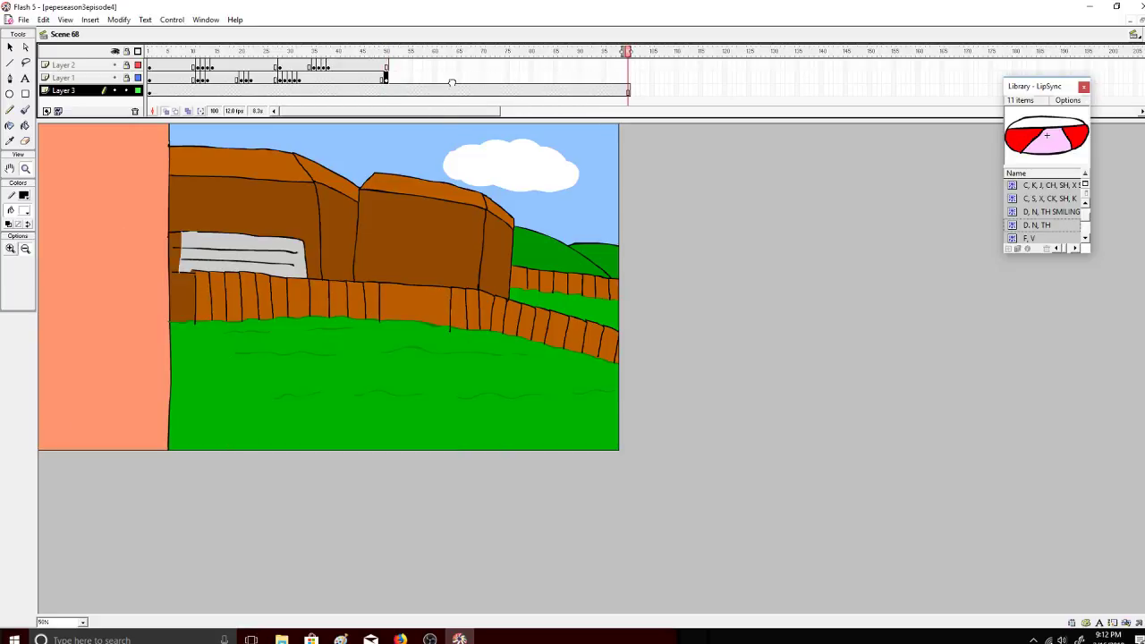
pyautogui.click(627, 78)
pyautogui.press('F5')
pyautogui.moveTo(386, 80); pyautogui.dragTo(515, 50)
pyautogui.moveTo(394, 50); pyautogui.dragTo(382, 50)
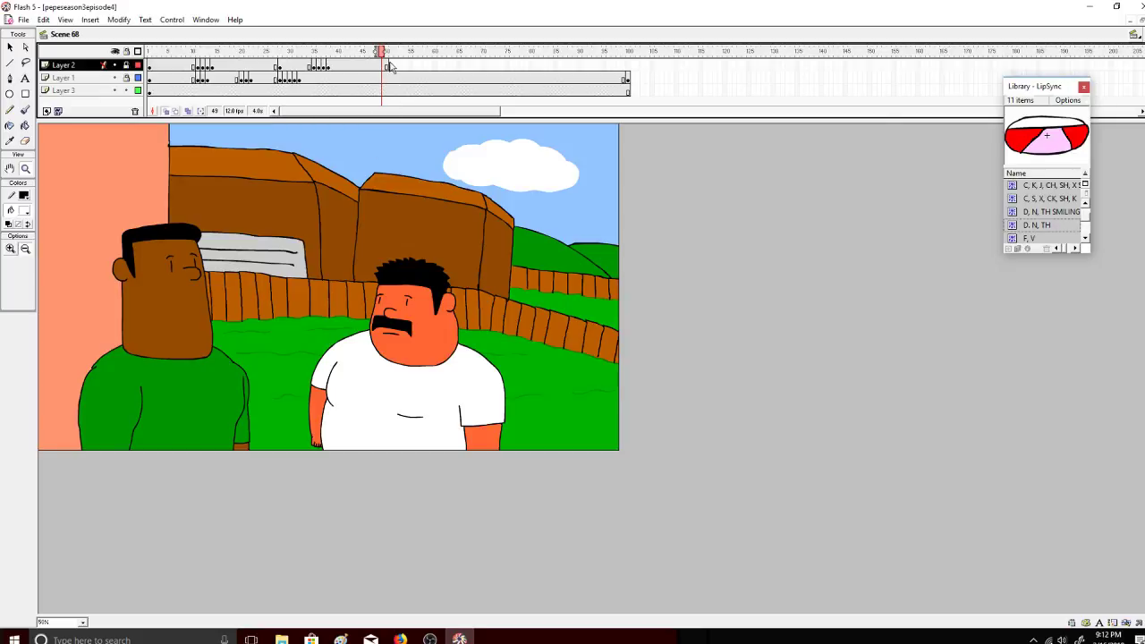
# Step: Try extending Layer 2's last frame span past frame 50, and shorten it to end at frame 49
pyautogui.moveTo(385, 63); pyautogui.dragTo(417, 68)
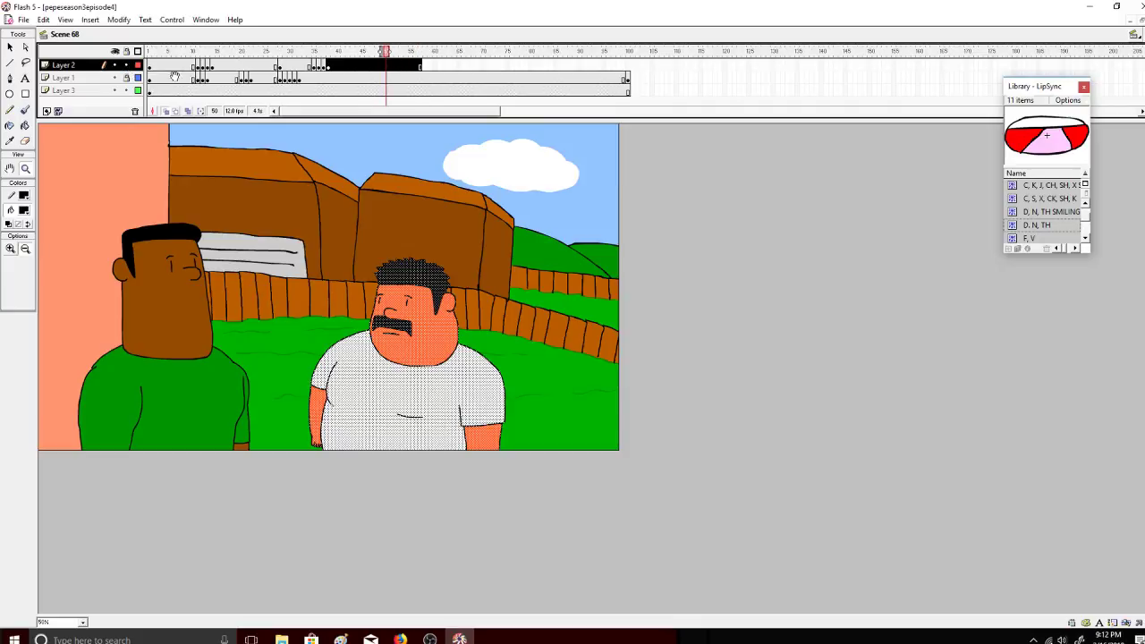
pyautogui.click(417, 52)
pyautogui.moveTo(417, 52); pyautogui.dragTo(314, 56)
pyautogui.click(318, 66)
pyautogui.click(314, 53)
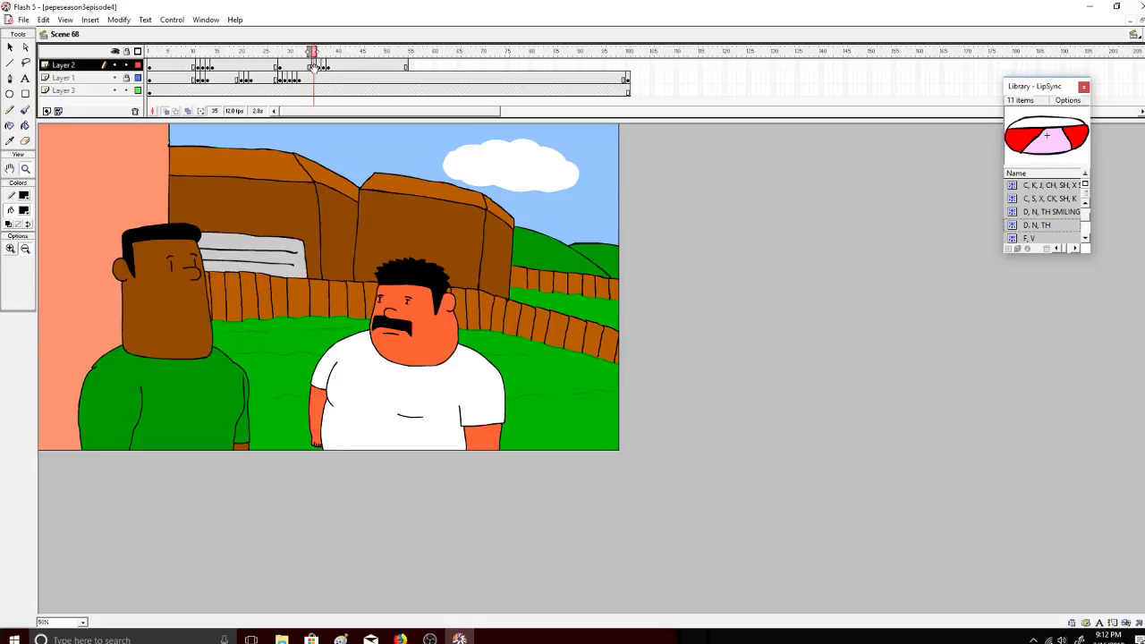
pyautogui.moveTo(394, 53)
pyautogui.mouseDown()
pyautogui.moveTo(361, 65)
pyautogui.moveTo(402, 65)
pyautogui.mouseUp()
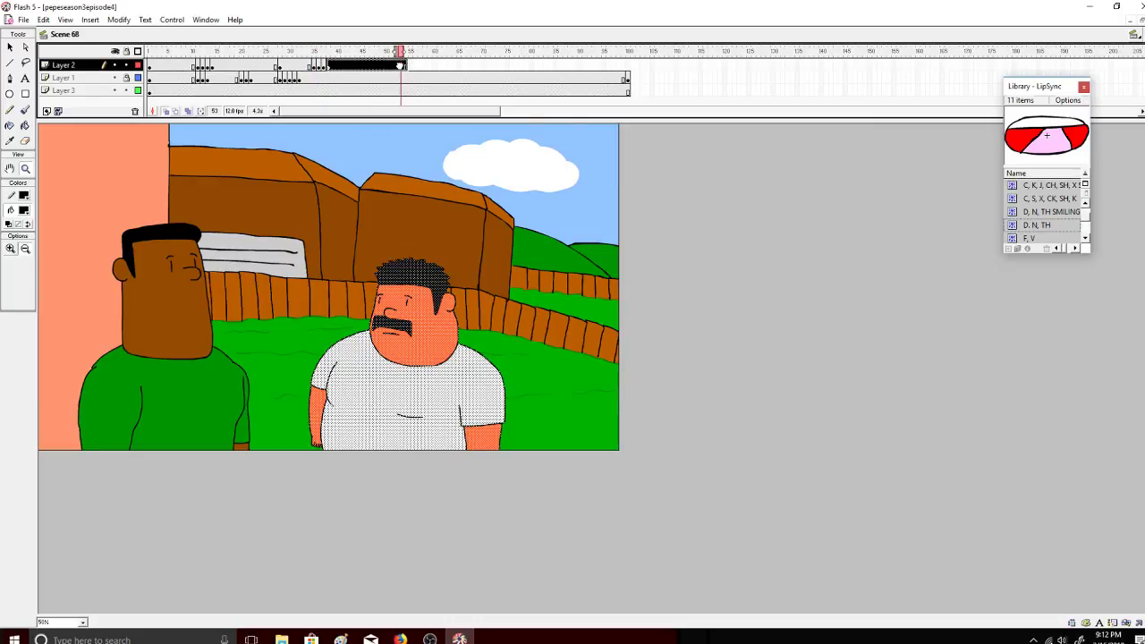
pyautogui.press('Delete')
# Step: Insert a blank keyframe at frame 50 of Layer 2
pyautogui.click(385, 51)
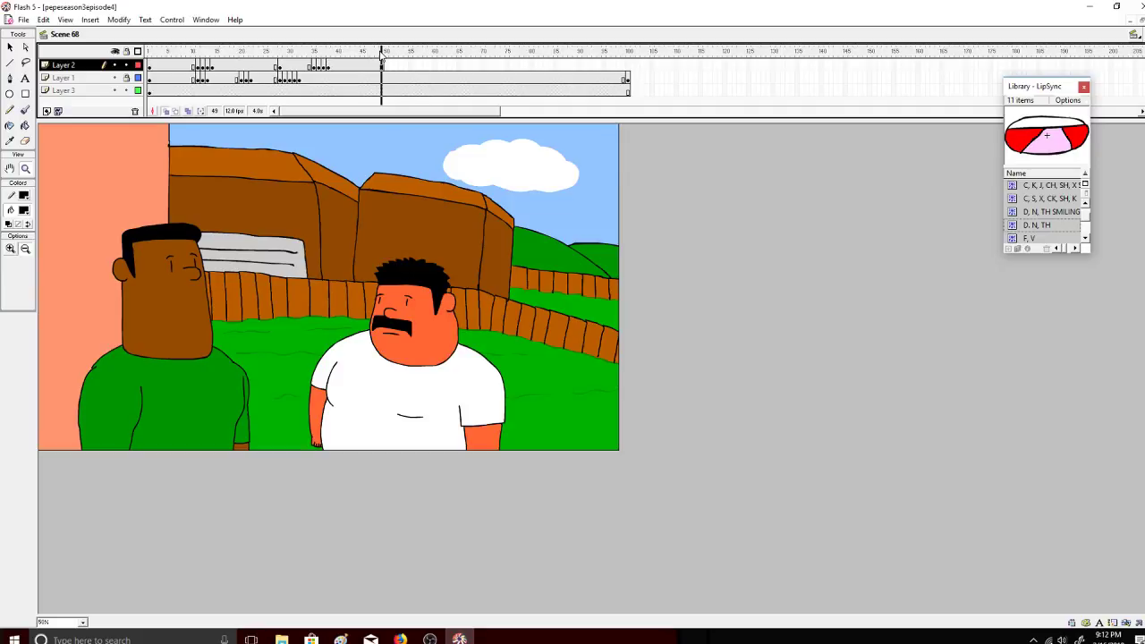
pyautogui.click(385, 67)
pyautogui.rightClick(385, 67)
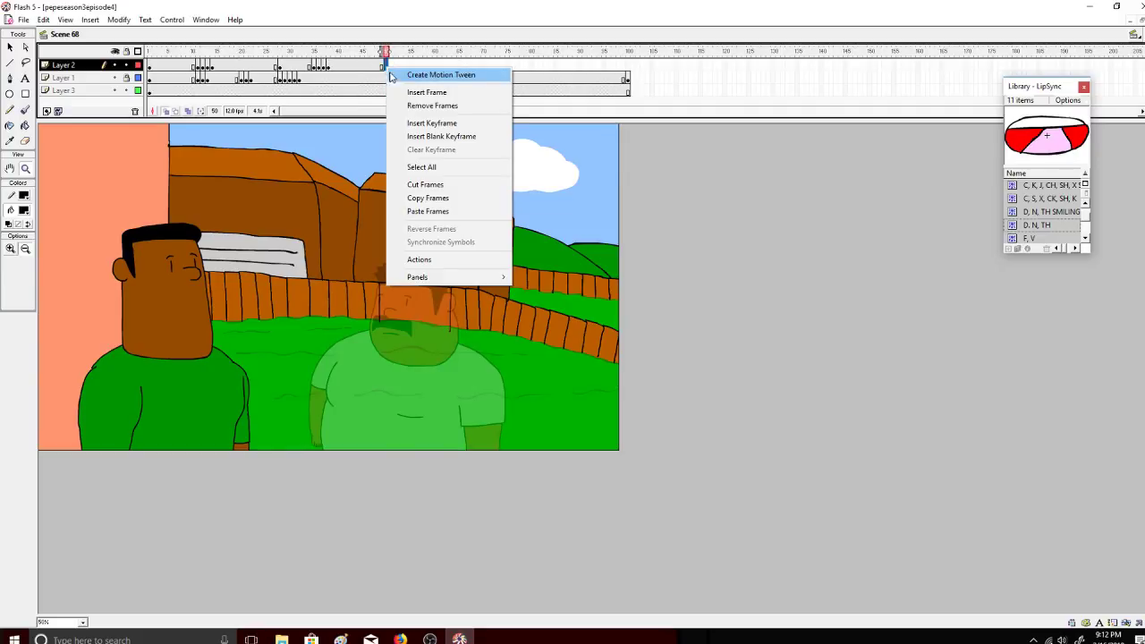
pyautogui.click(420, 117)
# Step: Show only Layer 2 with the other layers hidden, and turn the work area back on
pyautogui.click(116, 51)
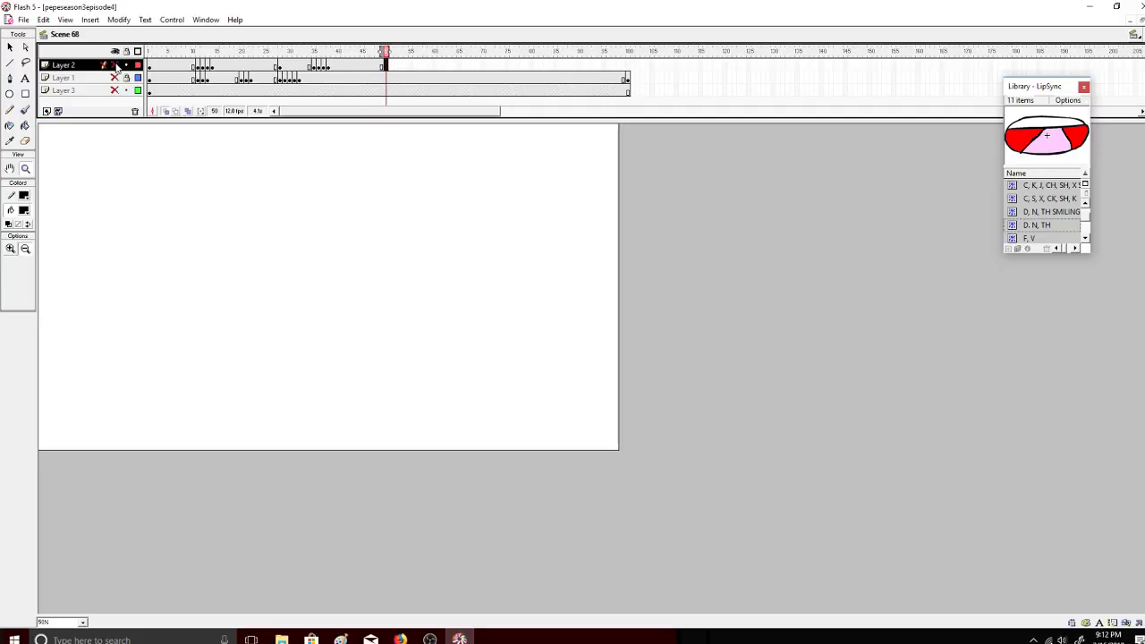
pyautogui.click(116, 65)
pyautogui.click(66, 20)
pyautogui.click(86, 170)
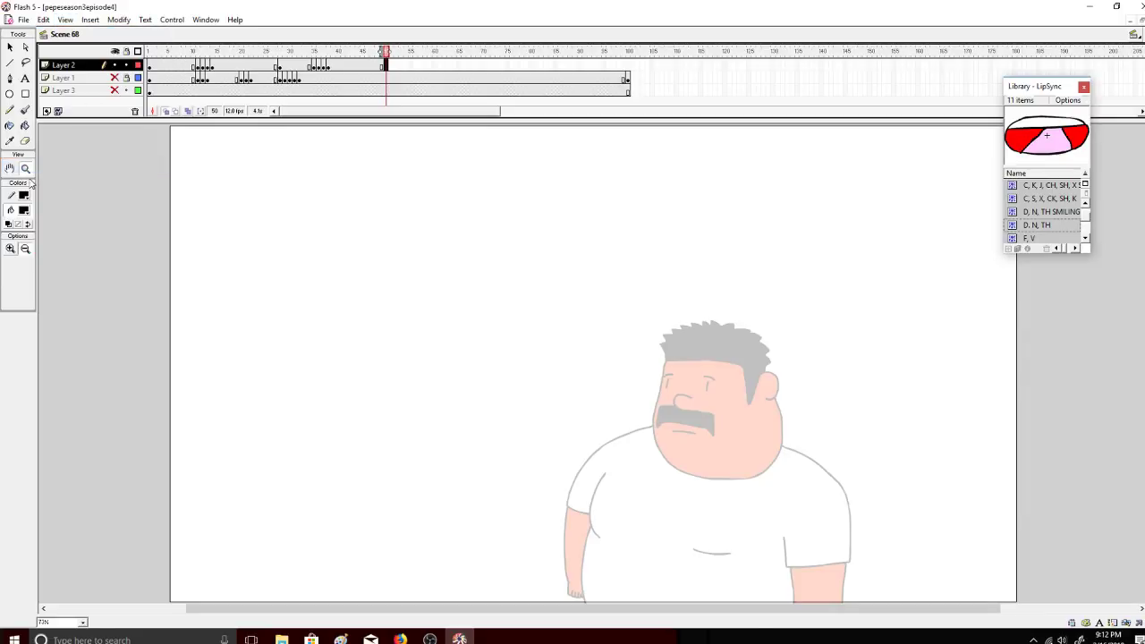
# Step: Trace the man's ear and face outline on frame 50 with a small black brush, and postpone the Windows update by an hour
pyautogui.click(796, 447)
pyautogui.click(25, 109)
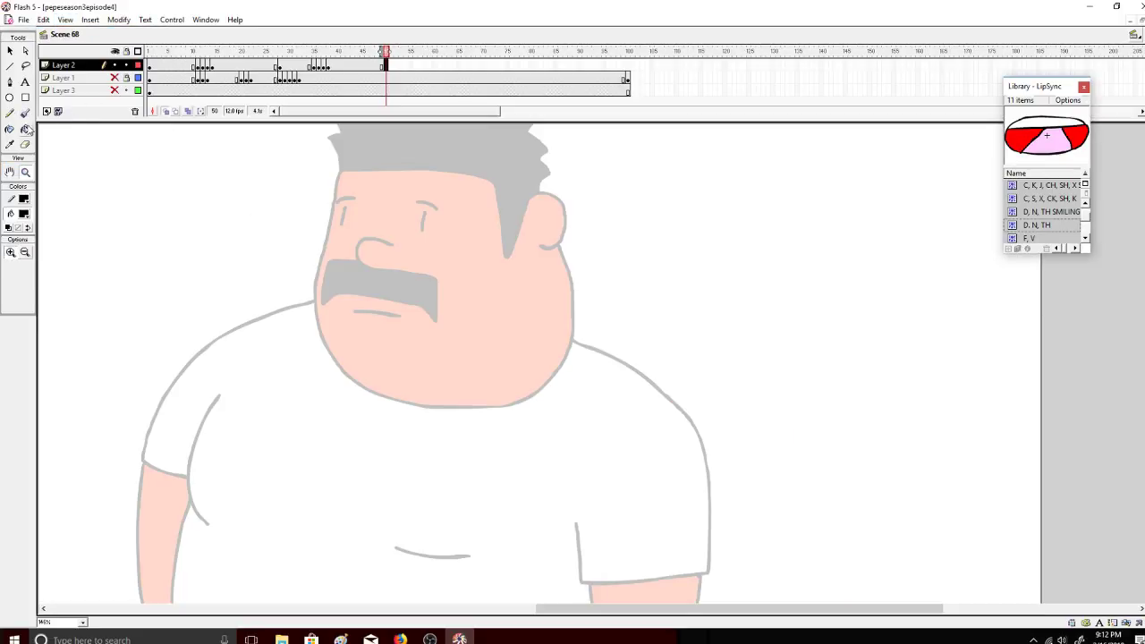
pyautogui.click(20, 266)
pyautogui.click(17, 277)
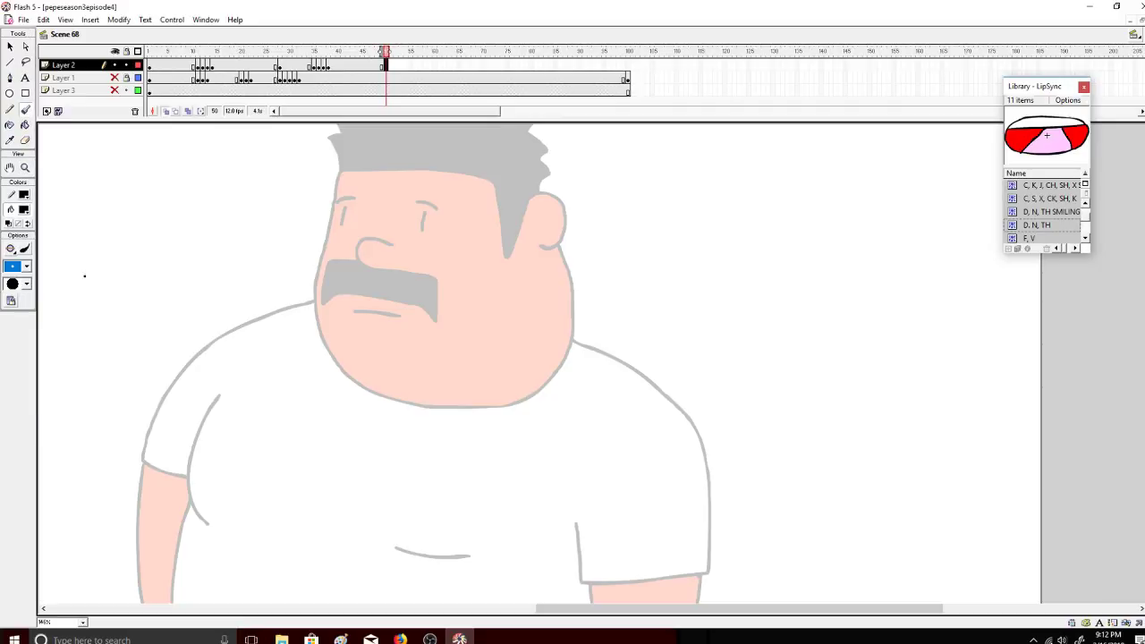
pyautogui.moveTo(533, 195)
pyautogui.mouseDown()
pyautogui.moveTo(551, 192)
pyautogui.moveTo(567, 228)
pyautogui.mouseUp()
pyautogui.hotkey('ctrl', 'z')
pyautogui.moveTo(533, 192)
pyautogui.mouseDown()
pyautogui.moveTo(564, 203)
pyautogui.moveTo(567, 229)
pyautogui.moveTo(561, 246)
pyautogui.moveTo(535, 248)
pyautogui.moveTo(565, 277)
pyautogui.moveTo(571, 306)
pyautogui.moveTo(572, 337)
pyautogui.moveTo(545, 391)
pyautogui.moveTo(481, 408)
pyautogui.moveTo(399, 401)
pyautogui.mouseUp()
pyautogui.hotkey('ctrl', 'z')
pyautogui.moveTo(340, 172)
pyautogui.mouseDown()
pyautogui.moveTo(330, 213)
pyautogui.moveTo(336, 179)
pyautogui.moveTo(322, 327)
pyautogui.moveTo(350, 372)
pyautogui.moveTo(388, 396)
pyautogui.moveTo(476, 410)
pyautogui.moveTo(527, 395)
pyautogui.moveTo(574, 335)
pyautogui.moveTo(571, 351)
pyautogui.moveTo(562, 246)
pyautogui.mouseUp()
pyautogui.hotkey('ctrl', 'z')
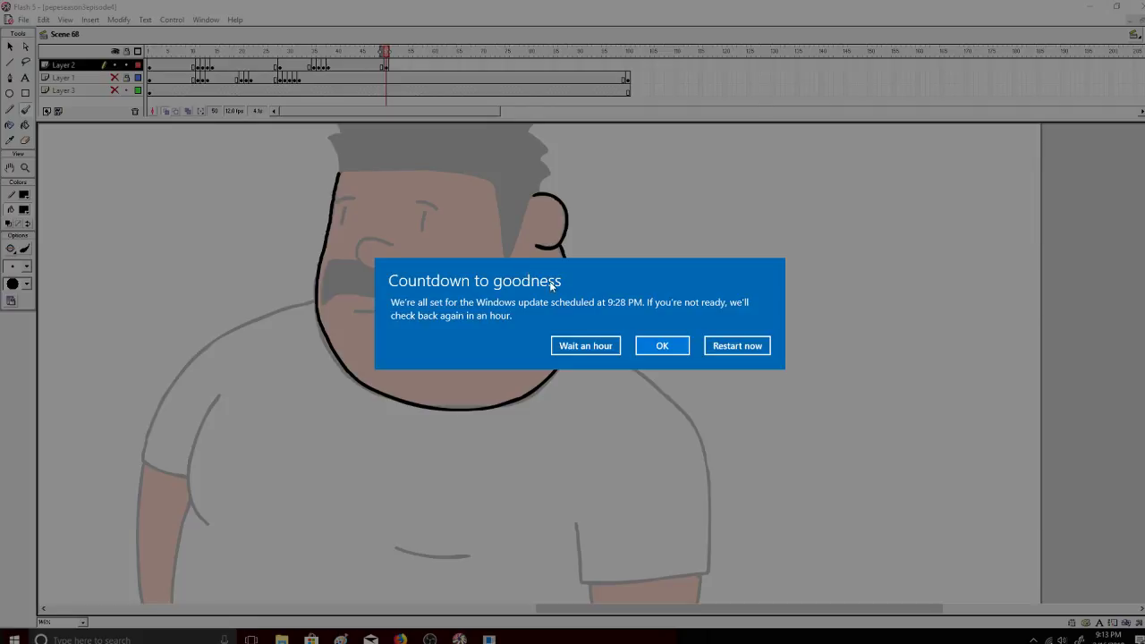
pyautogui.click(585, 345)
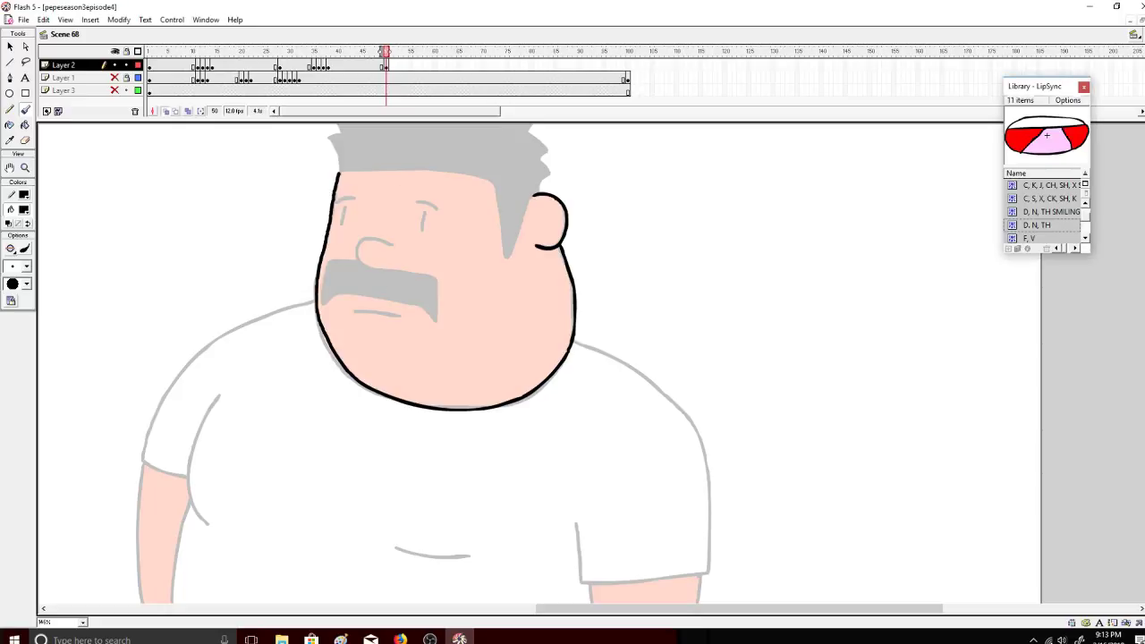
# Step: Draw the man's sideburn, hairline and spiky hair outline on frame 50
pyautogui.moveTo(535, 195)
pyautogui.mouseDown()
pyautogui.moveTo(507, 257)
pyautogui.moveTo(496, 186)
pyautogui.mouseUp()
pyautogui.scroll(3, 432, 212)
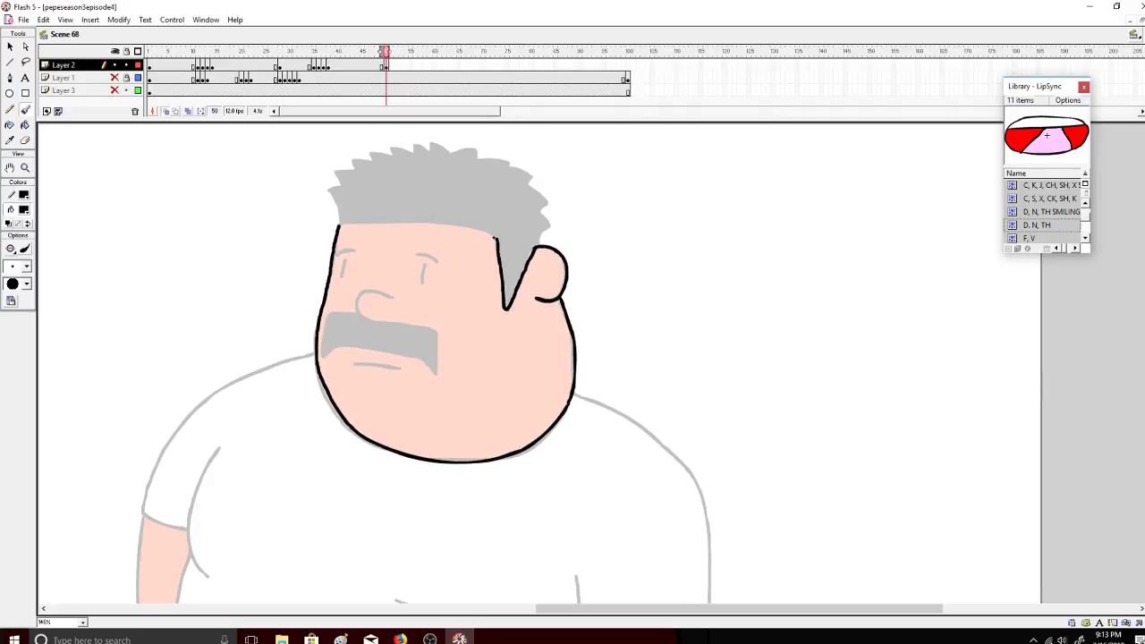
pyautogui.moveTo(491, 235)
pyautogui.mouseDown()
pyautogui.moveTo(409, 218)
pyautogui.moveTo(342, 225)
pyautogui.mouseUp()
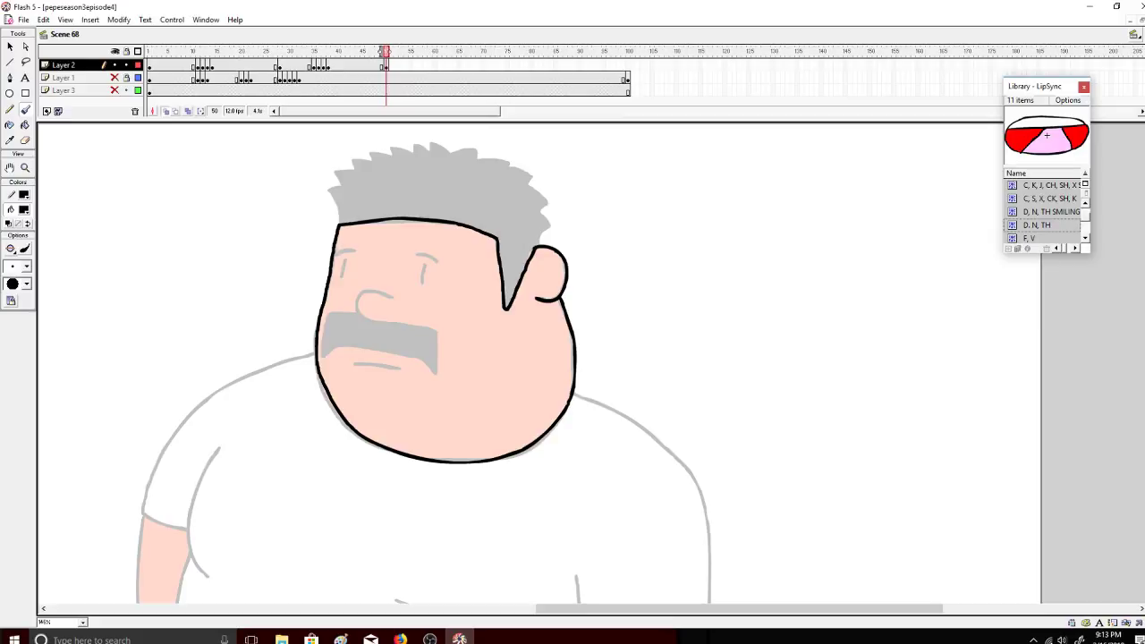
pyautogui.hotkey('ctrl', 'z')
pyautogui.moveTo(339, 229); pyautogui.dragTo(416, 221)
pyautogui.hotkey('ctrl', 'z')
pyautogui.hotkey('ctrl', 'z')
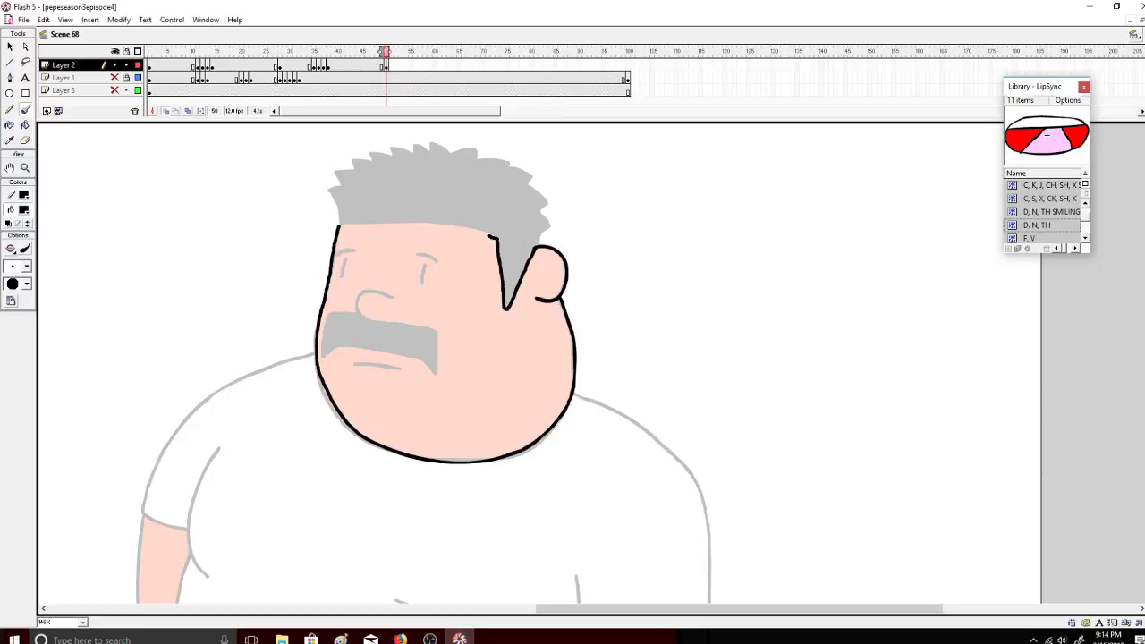
pyautogui.moveTo(492, 236); pyautogui.dragTo(340, 222)
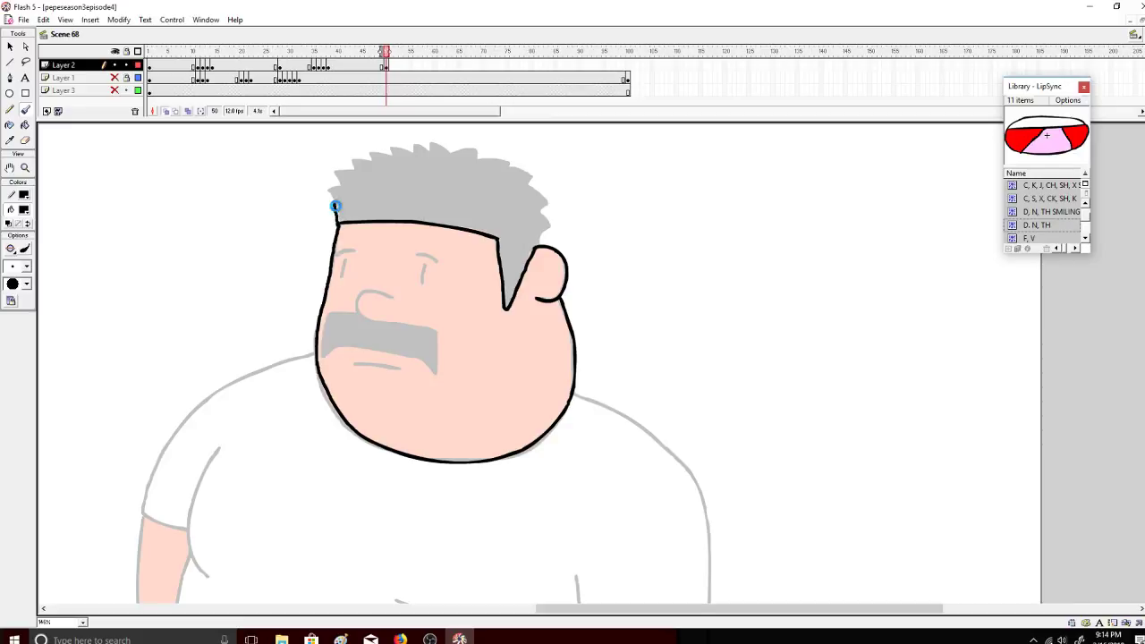
pyautogui.moveTo(340, 211)
pyautogui.mouseDown()
pyautogui.moveTo(329, 189)
pyautogui.moveTo(374, 147)
pyautogui.moveTo(390, 157)
pyautogui.moveTo(440, 142)
pyautogui.moveTo(528, 177)
pyautogui.moveTo(554, 228)
pyautogui.moveTo(542, 243)
pyautogui.mouseUp()
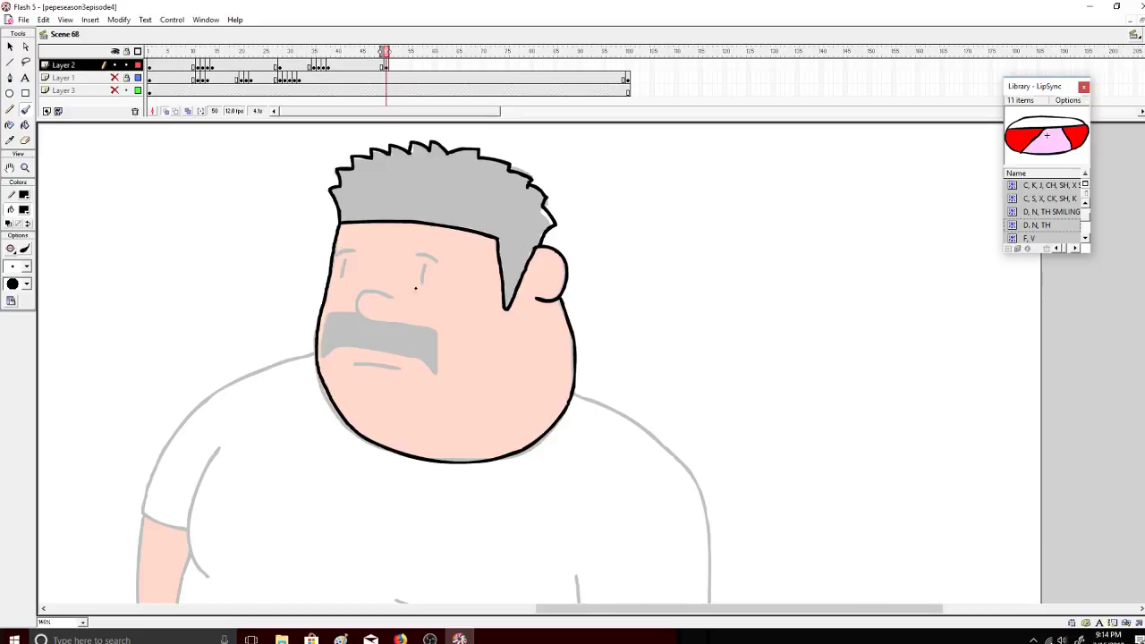
pyautogui.moveTo(424, 280); pyautogui.dragTo(423, 266)
pyautogui.hotkey('ctrl', 'z')
pyautogui.hotkey('ctrl', 'z')
# Step: Check the stream in the YouTube live dashboard and OBS, and return to the Flash drawing
pyautogui.click(400, 638)
pyautogui.click(429, 638)
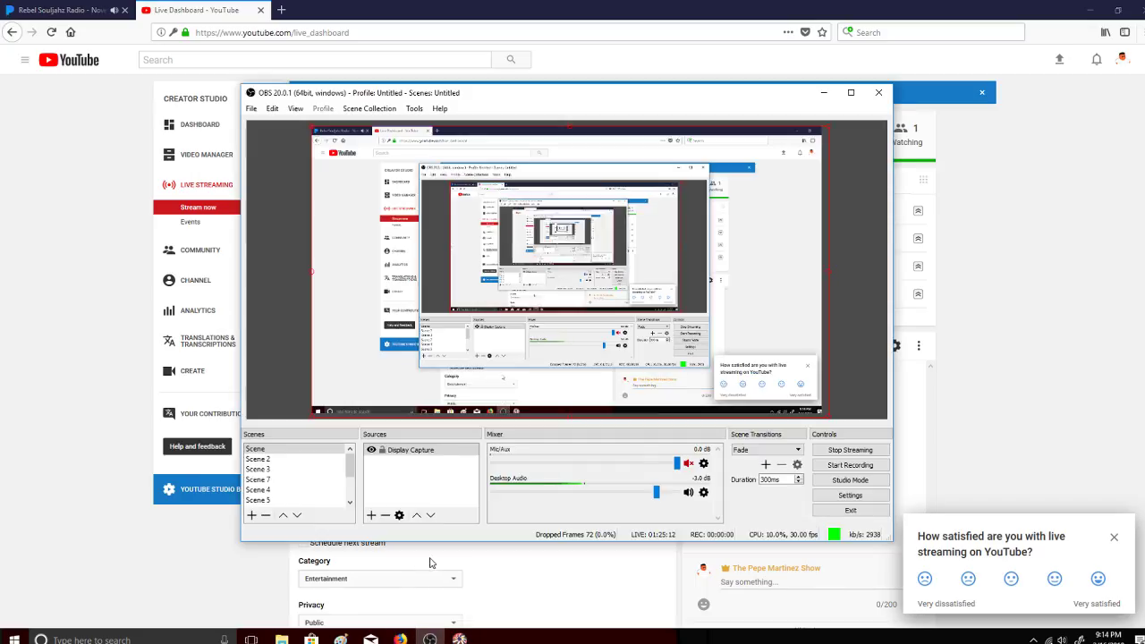
pyautogui.click(459, 639)
pyautogui.hotkey('ctrl', 'z')
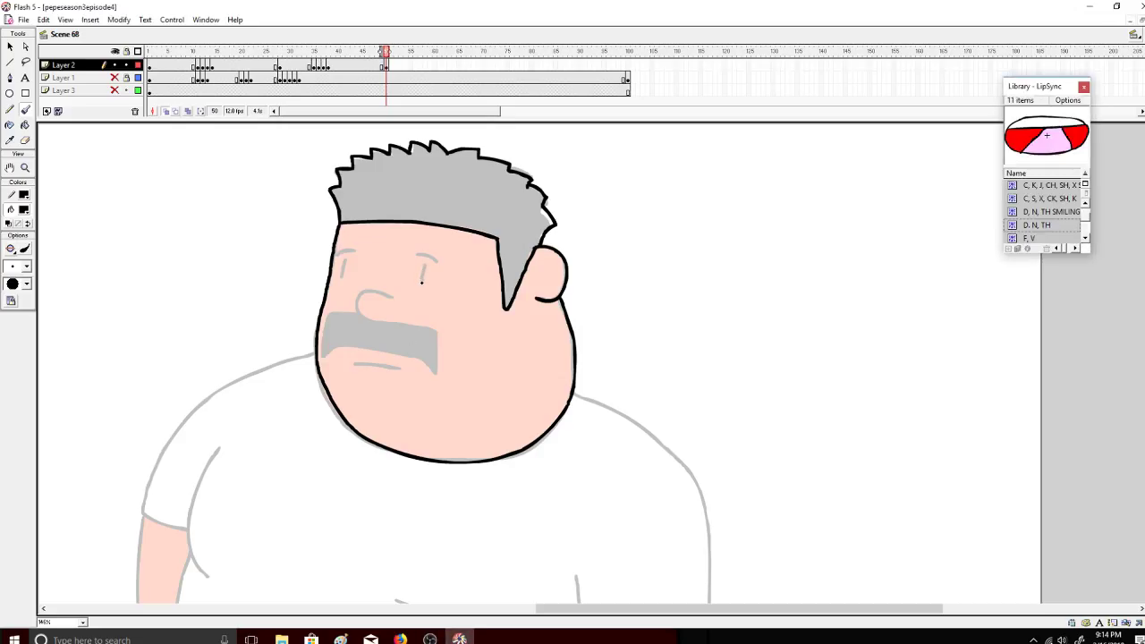
# Step: Trace the man's eyes, nose and mustache in black on frame 50
pyautogui.moveTo(421, 283)
pyautogui.mouseDown()
pyautogui.moveTo(424, 265)
pyautogui.moveTo(437, 263)
pyautogui.mouseUp()
pyautogui.hotkey('ctrl', 'z')
pyautogui.moveTo(383, 293)
pyautogui.mouseDown()
pyautogui.moveTo(392, 300)
pyautogui.moveTo(363, 292)
pyautogui.moveTo(361, 318)
pyautogui.moveTo(356, 309)
pyautogui.moveTo(384, 322)
pyautogui.moveTo(336, 312)
pyautogui.moveTo(324, 352)
pyautogui.moveTo(374, 347)
pyautogui.moveTo(435, 377)
pyautogui.moveTo(437, 341)
pyautogui.moveTo(386, 322)
pyautogui.mouseUp()
pyautogui.hotkey('ctrl', 'z')
pyautogui.hotkey('ctrl', 'z')
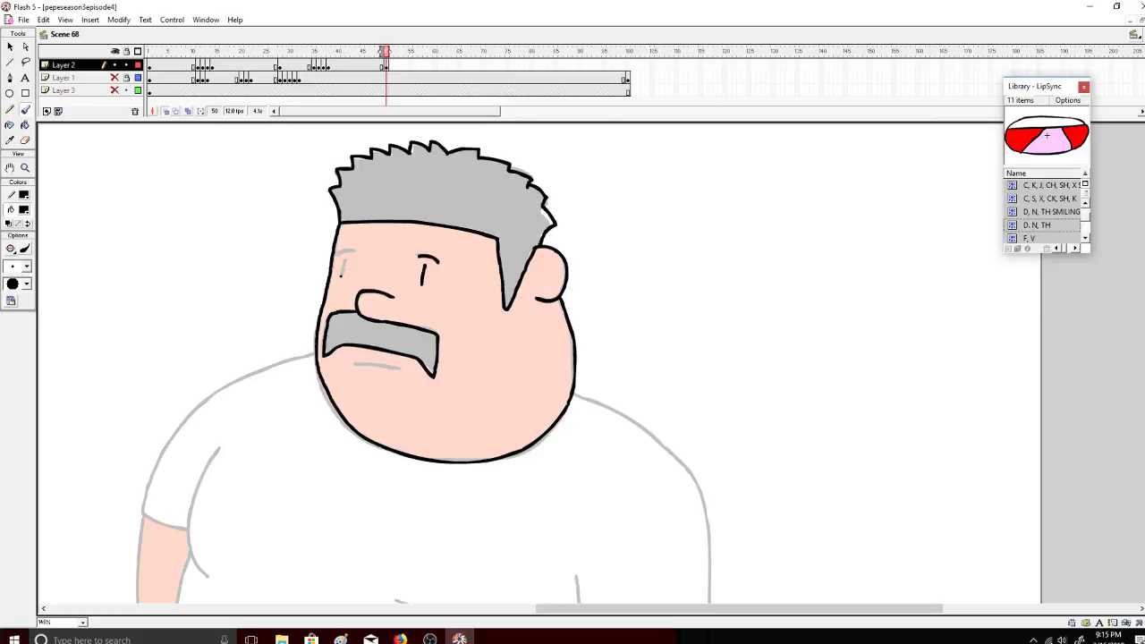
pyautogui.moveTo(343, 266)
pyautogui.mouseDown()
pyautogui.moveTo(342, 277)
pyautogui.moveTo(356, 251)
pyautogui.mouseUp()
# Step: Draw the picture-right shoulder and sleeve slightly raised, with the forearm swung outward from the body
pyautogui.scroll(-5, 1128, 378)
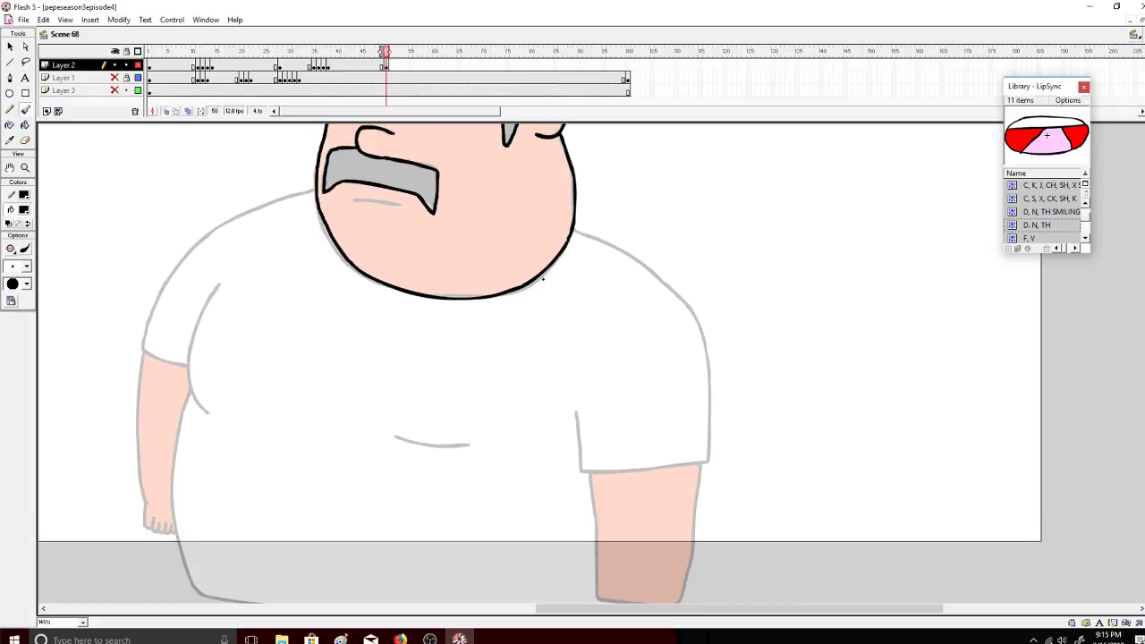
pyautogui.moveTo(574, 226)
pyautogui.mouseDown()
pyautogui.moveTo(651, 261)
pyautogui.moveTo(690, 309)
pyautogui.moveTo(711, 437)
pyautogui.moveTo(585, 457)
pyautogui.moveTo(570, 396)
pyautogui.mouseUp()
pyautogui.moveTo(706, 438)
pyautogui.mouseDown()
pyautogui.moveTo(738, 548)
pyautogui.moveTo(675, 557)
pyautogui.moveTo(649, 559)
pyautogui.moveTo(627, 540)
pyautogui.moveTo(584, 458)
pyautogui.mouseUp()
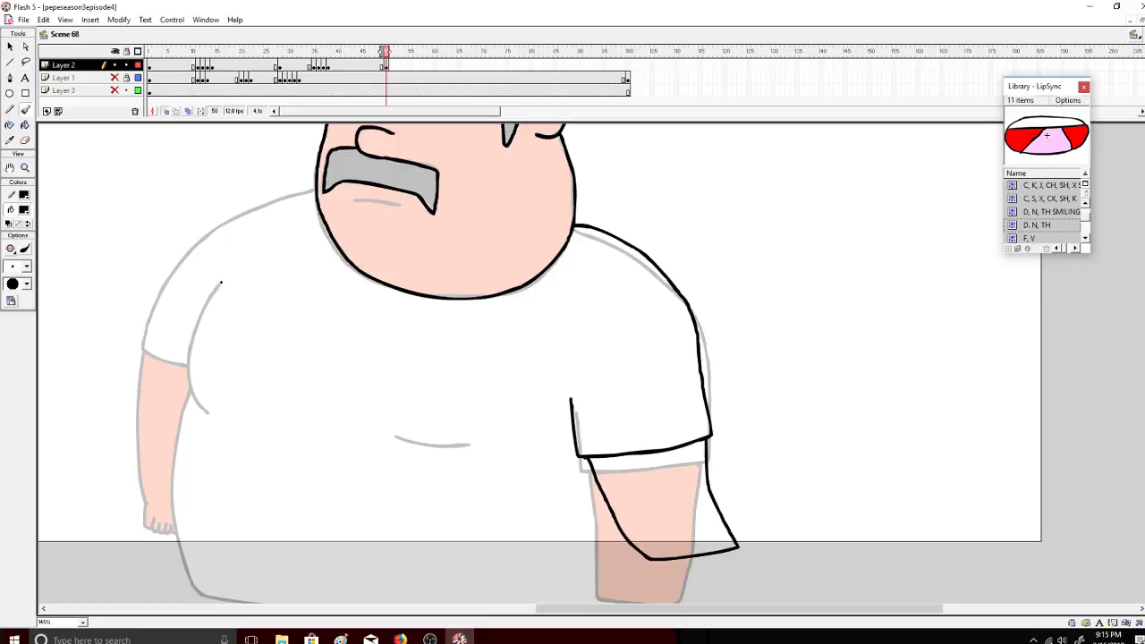
# Step: Draw the chest curve, the shirt fold and the belly outline down to below the stage edge
pyautogui.moveTo(221, 282)
pyautogui.mouseDown()
pyautogui.moveTo(186, 366)
pyautogui.moveTo(216, 417)
pyautogui.mouseUp()
pyautogui.moveTo(393, 437)
pyautogui.mouseDown()
pyautogui.moveTo(422, 450)
pyautogui.moveTo(472, 445)
pyautogui.mouseUp()
pyautogui.hotkey('ctrl', 'z')
pyautogui.moveTo(389, 437); pyautogui.dragTo(466, 448)
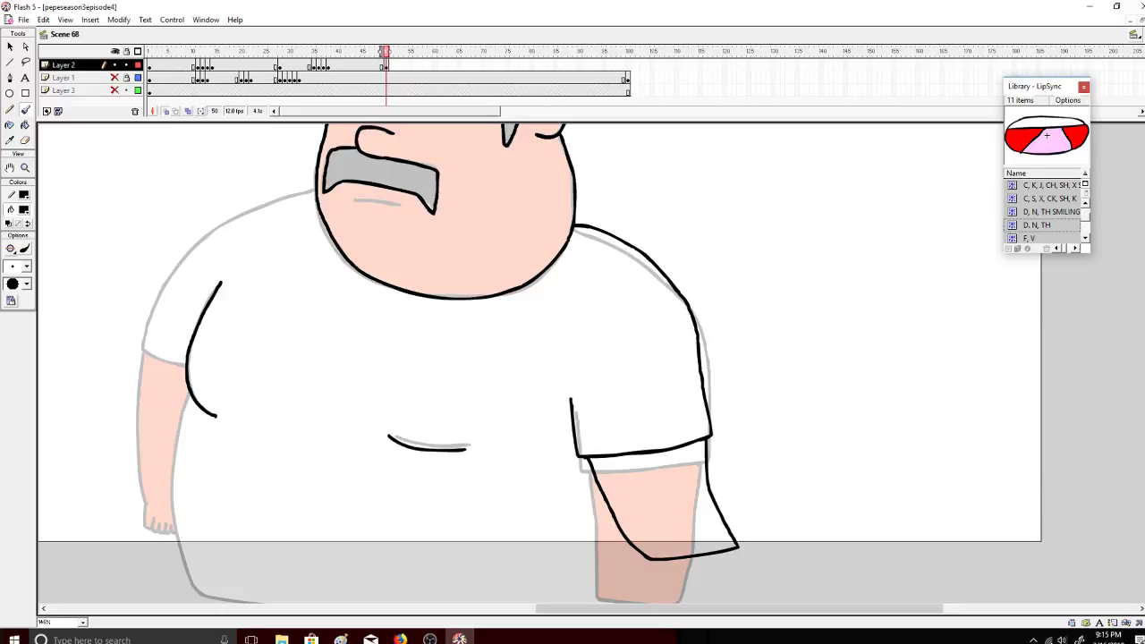
pyautogui.scroll(-3, 787, 284)
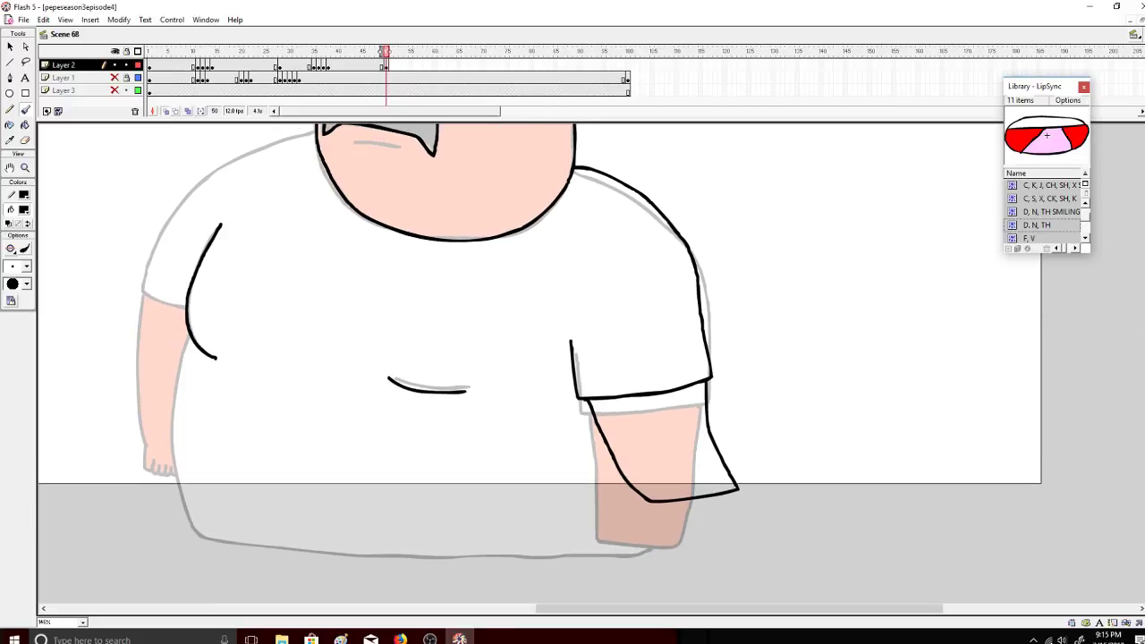
pyautogui.moveTo(189, 334)
pyautogui.mouseDown()
pyautogui.moveTo(174, 448)
pyautogui.moveTo(187, 508)
pyautogui.moveTo(210, 527)
pyautogui.moveTo(324, 545)
pyautogui.moveTo(654, 543)
pyautogui.moveTo(706, 499)
pyautogui.mouseUp()
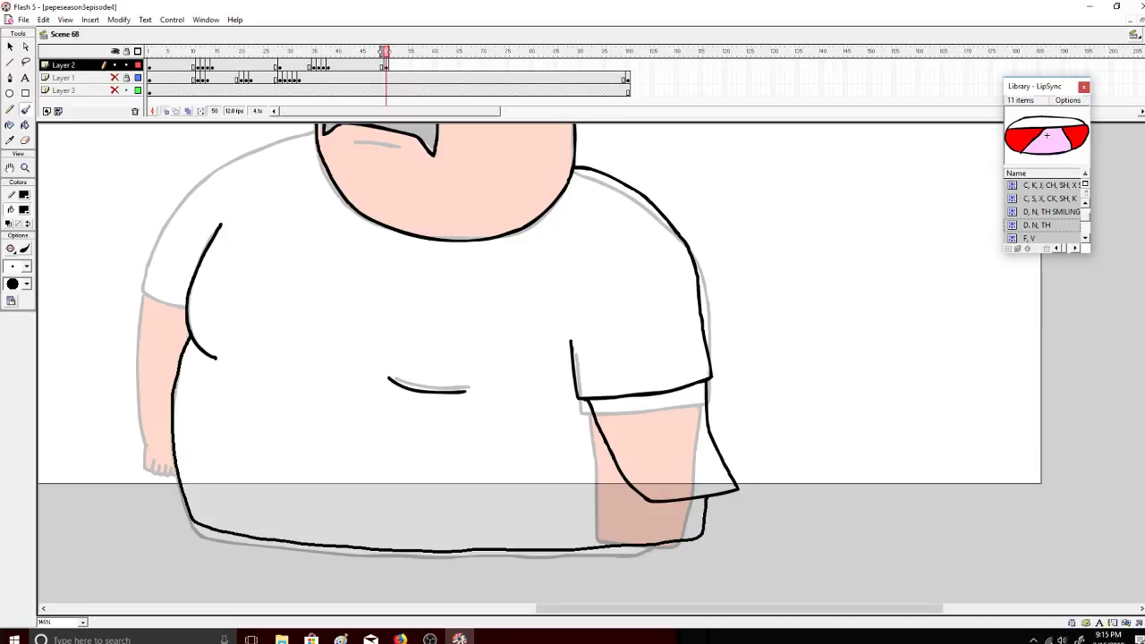
# Step: Draw the picture-left shoulder and short sleeve, angled outward from the previous pose
pyautogui.scroll(3, 541, 363)
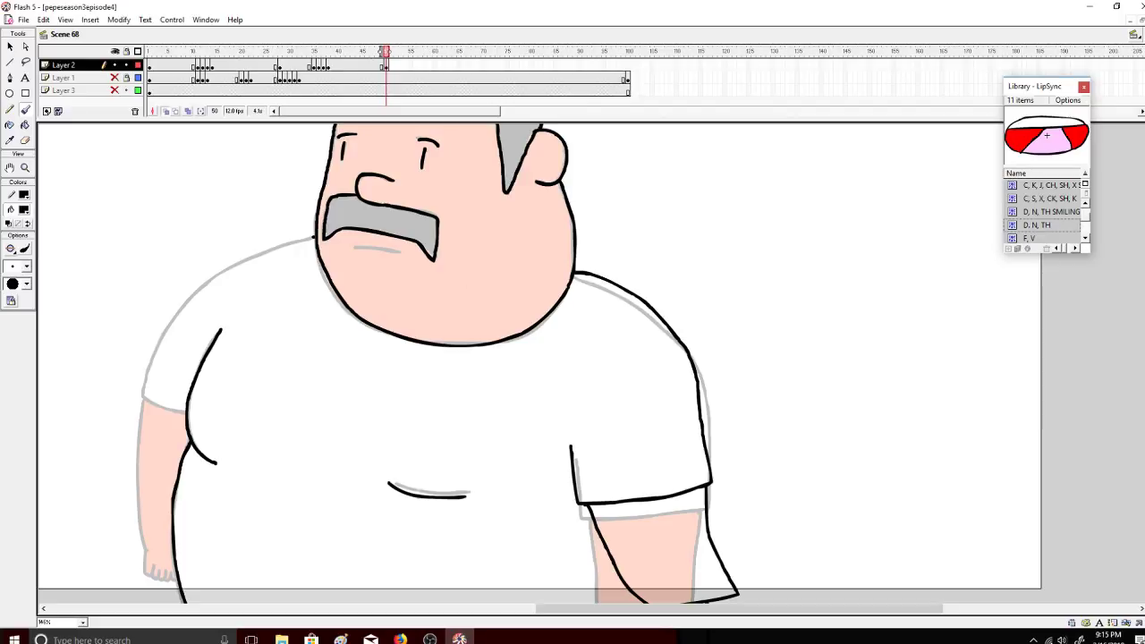
pyautogui.moveTo(313, 237); pyautogui.dragTo(202, 285)
pyautogui.hotkey('ctrl', 'z')
pyautogui.hotkey('ctrl', 'z')
pyautogui.moveTo(315, 234)
pyautogui.mouseDown()
pyautogui.moveTo(204, 276)
pyautogui.moveTo(156, 342)
pyautogui.moveTo(136, 372)
pyautogui.moveTo(139, 403)
pyautogui.moveTo(185, 426)
pyautogui.mouseUp()
pyautogui.moveTo(129, 394); pyautogui.dragTo(66, 489)
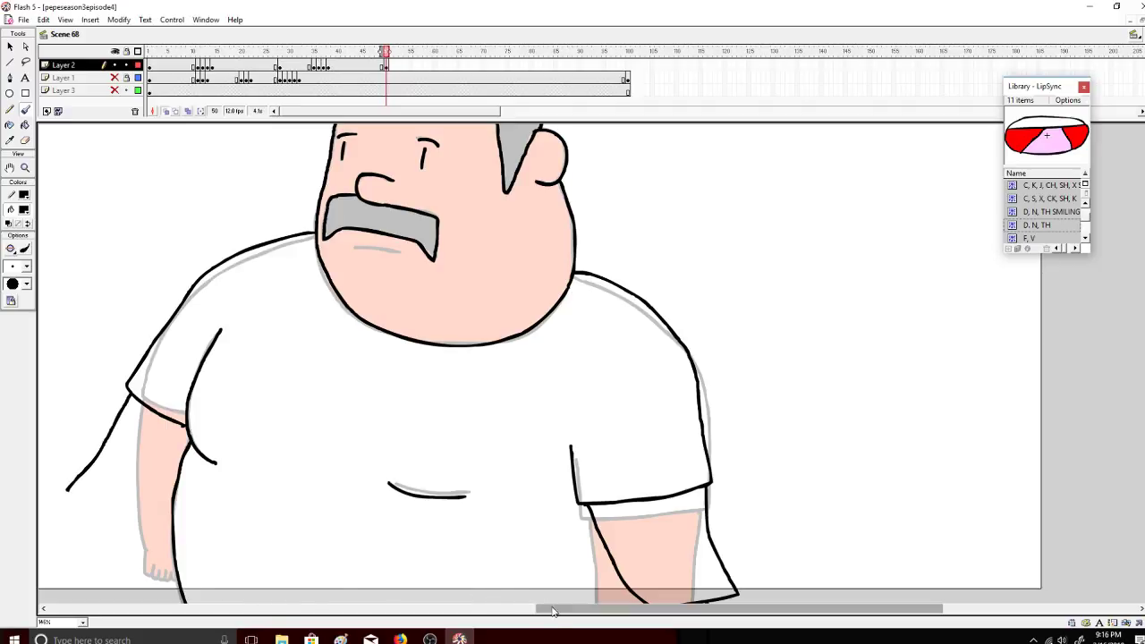
pyautogui.moveTo(394, 495); pyautogui.dragTo(560, 500)
pyautogui.moveTo(483, 238)
pyautogui.mouseDown()
pyautogui.moveTo(401, 263)
pyautogui.moveTo(368, 290)
pyautogui.moveTo(302, 384)
pyautogui.moveTo(355, 420)
pyautogui.mouseUp()
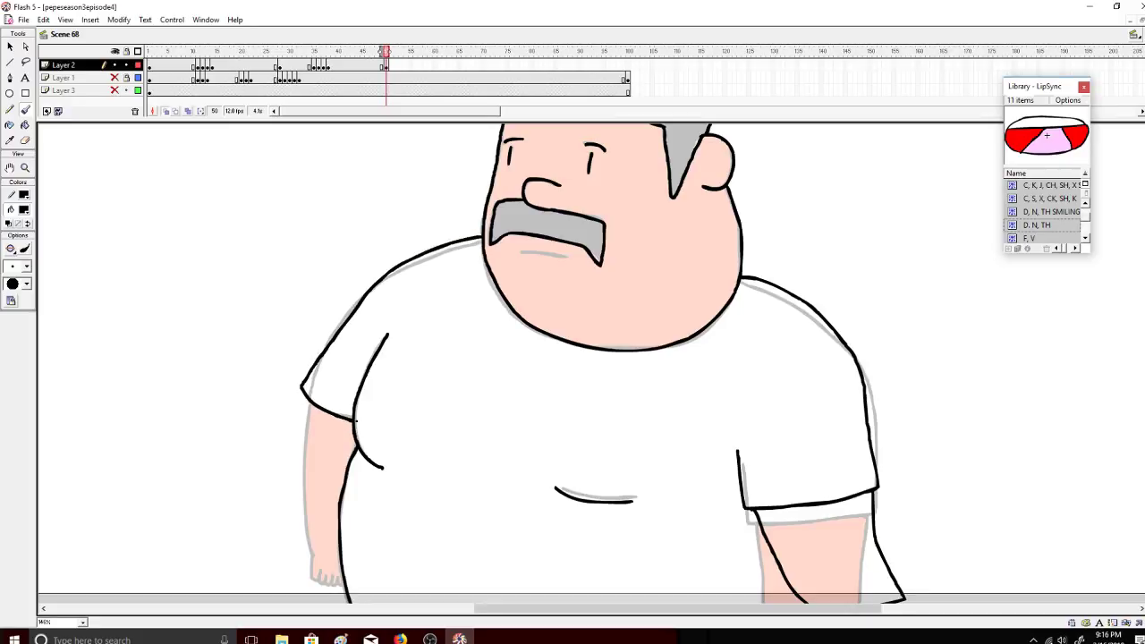
# Step: Draw the picture-left forearm swung away from the body, ending in a hand with curled fingers
pyautogui.moveTo(305, 393)
pyautogui.mouseDown()
pyautogui.moveTo(267, 490)
pyautogui.moveTo(236, 523)
pyautogui.moveTo(246, 527)
pyautogui.moveTo(237, 538)
pyautogui.moveTo(253, 536)
pyautogui.moveTo(237, 539)
pyautogui.moveTo(270, 555)
pyautogui.moveTo(340, 497)
pyautogui.mouseUp()
pyautogui.hotkey('ctrl', 'z')
pyautogui.hotkey('ctrl', 'z')
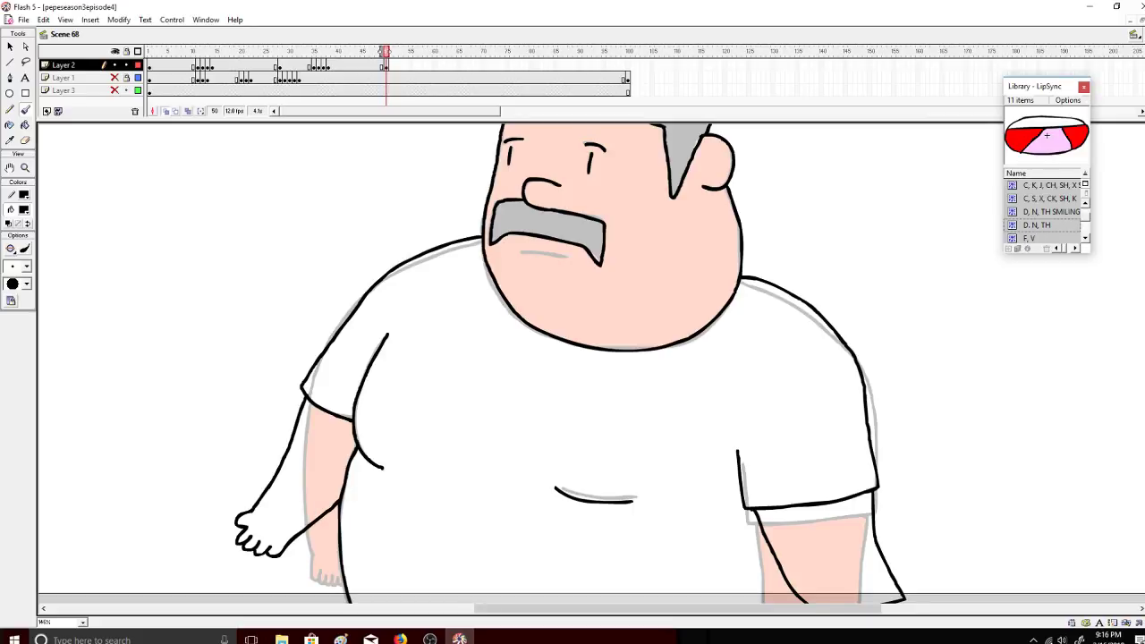
# Step: Compare the new pose on frame 50 with frame 49, and glance at the YouTube live dashboard before returning to Flash
pyautogui.scroll(-3, 591, 362)
pyautogui.scroll(5, 590, 363)
pyautogui.scroll(-2, 591, 362)
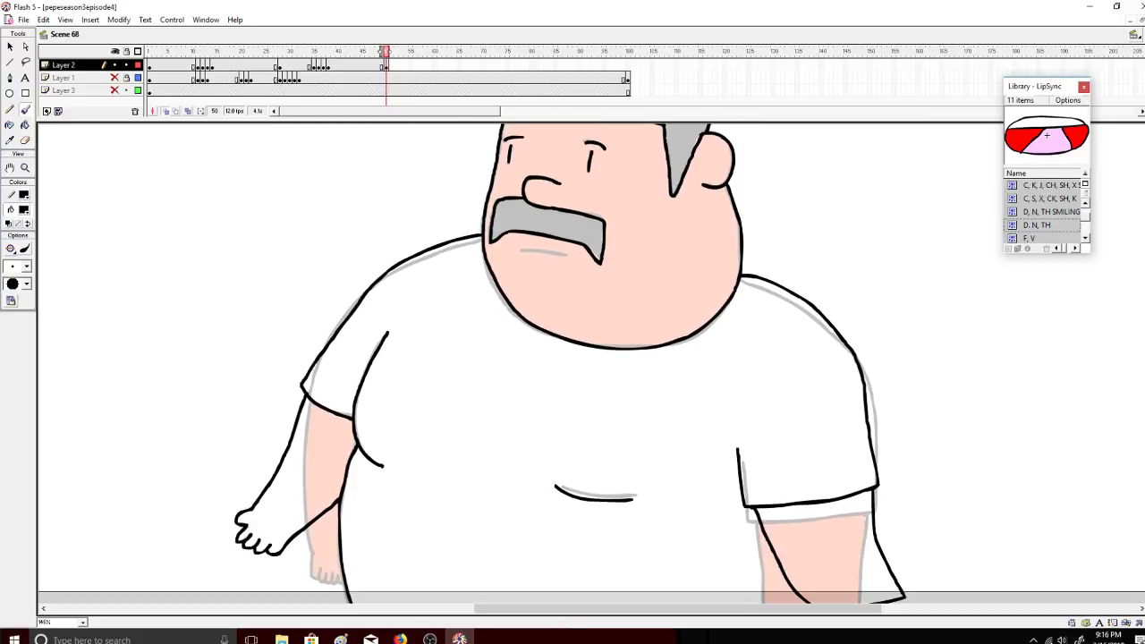
pyautogui.scroll(1, 591, 362)
pyautogui.click(384, 54)
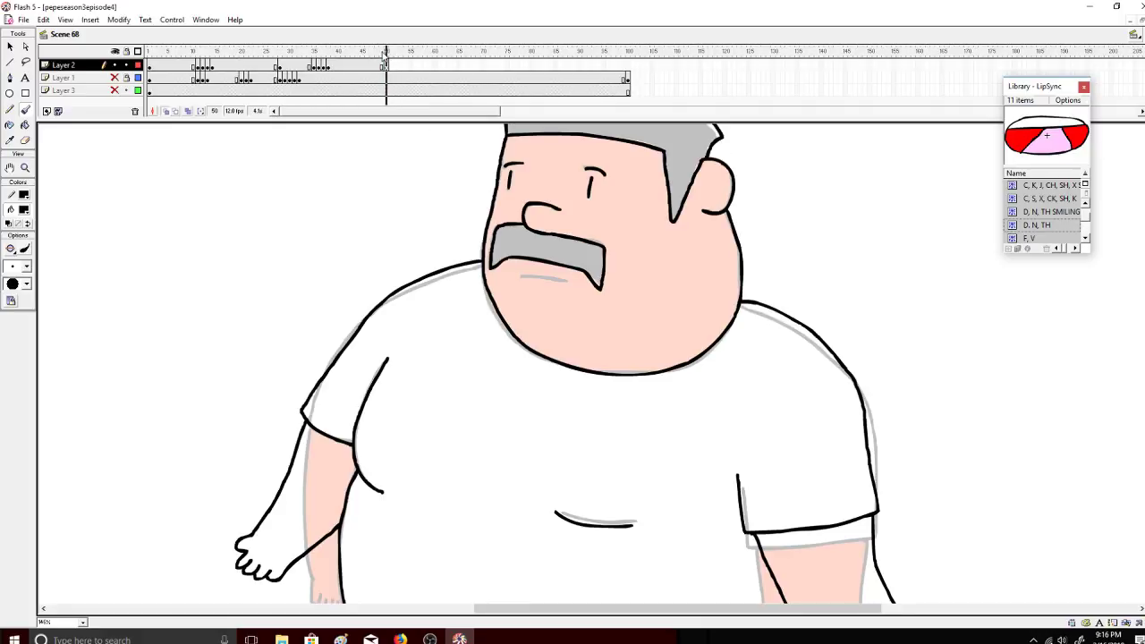
pyautogui.moveTo(382, 56); pyautogui.dragTo(386, 55)
pyautogui.click(383, 54)
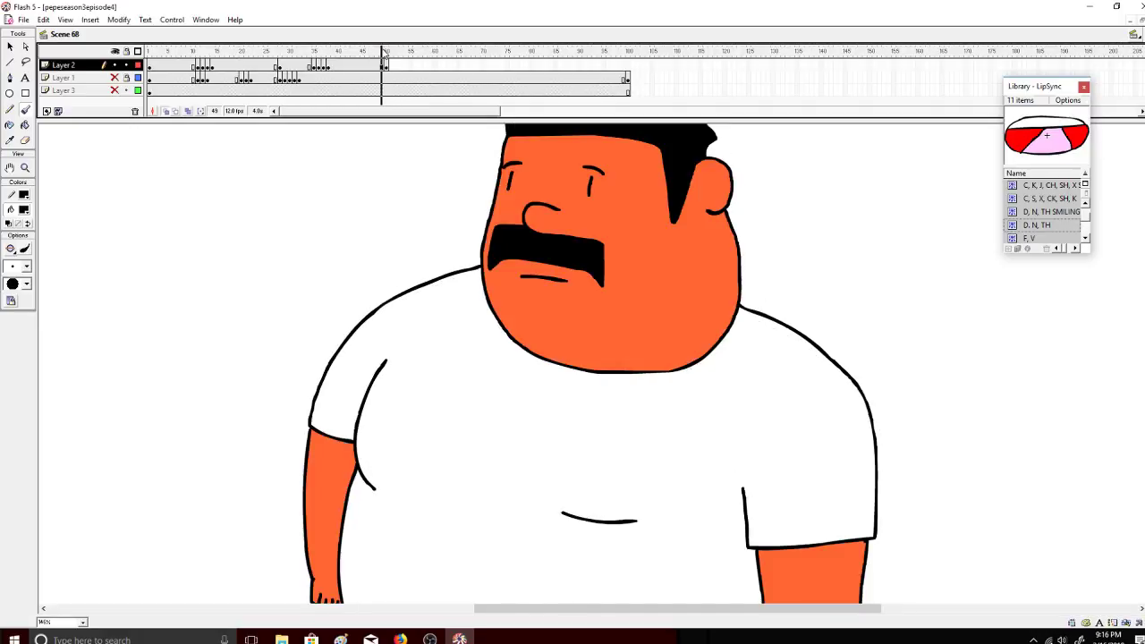
pyautogui.click(387, 54)
pyautogui.hotkey('alt', 'Tab')
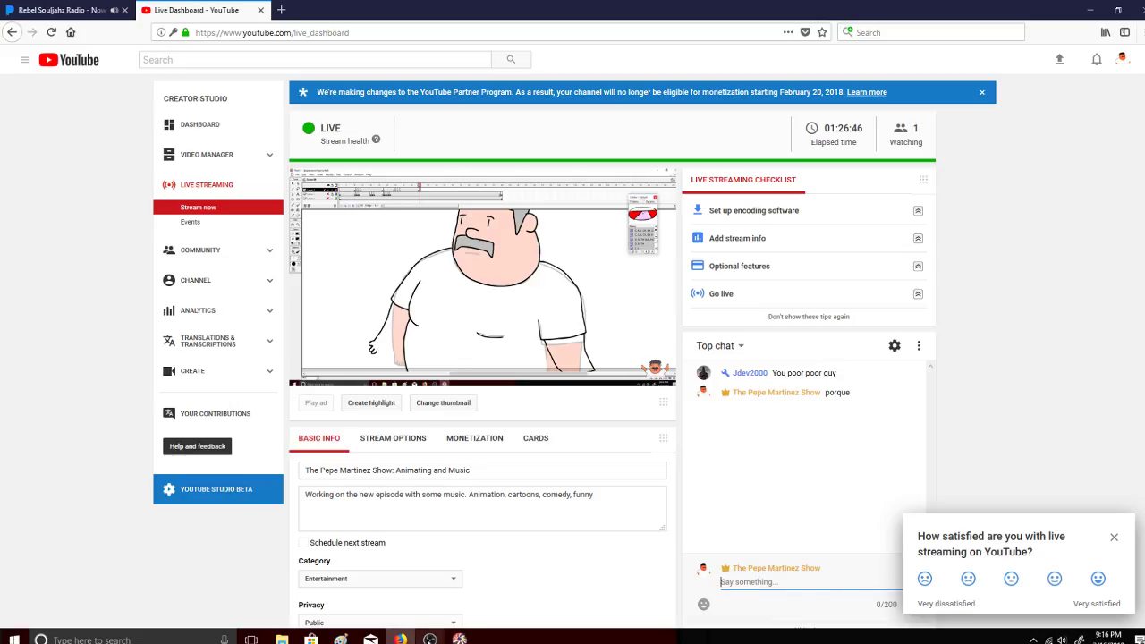
pyautogui.click(459, 638)
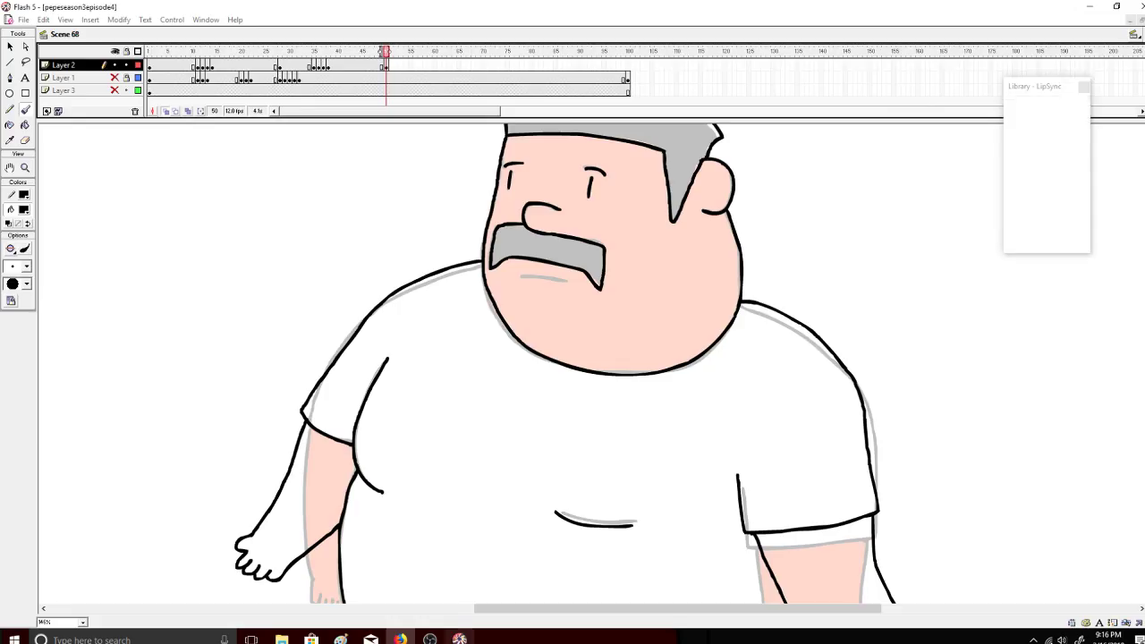
# Step: Insert a blank keyframe at frame 51 of Layer 2 and trace the man's ear on it
pyautogui.rightClick(391, 67)
pyautogui.click(447, 133)
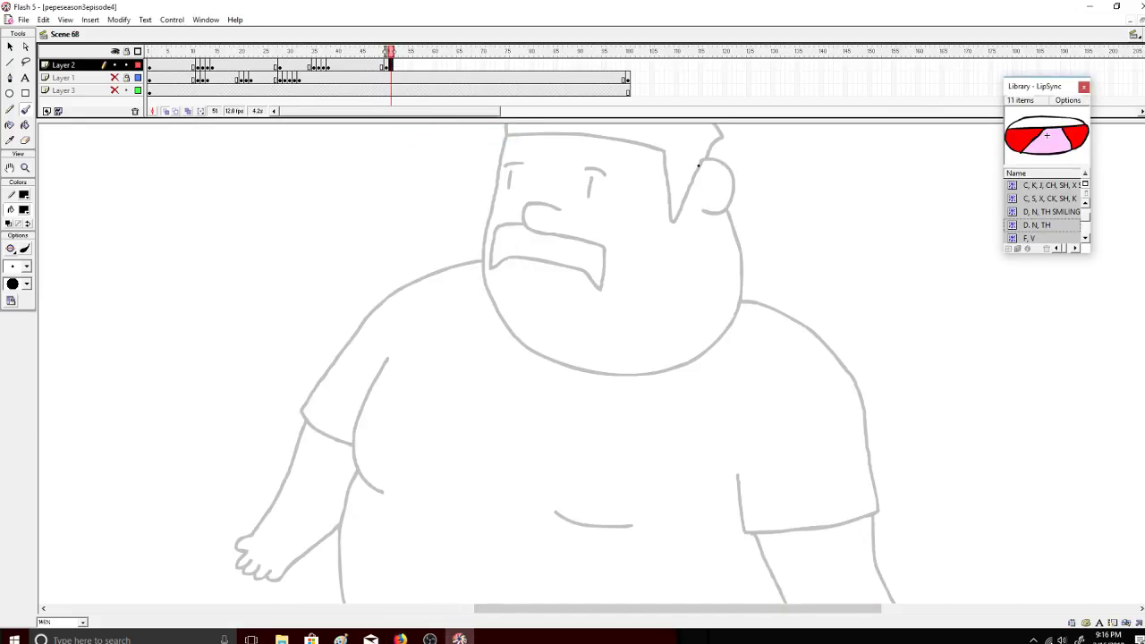
pyautogui.moveTo(702, 162)
pyautogui.mouseDown()
pyautogui.moveTo(721, 161)
pyautogui.moveTo(733, 195)
pyautogui.moveTo(722, 212)
pyautogui.moveTo(698, 212)
pyautogui.mouseUp()
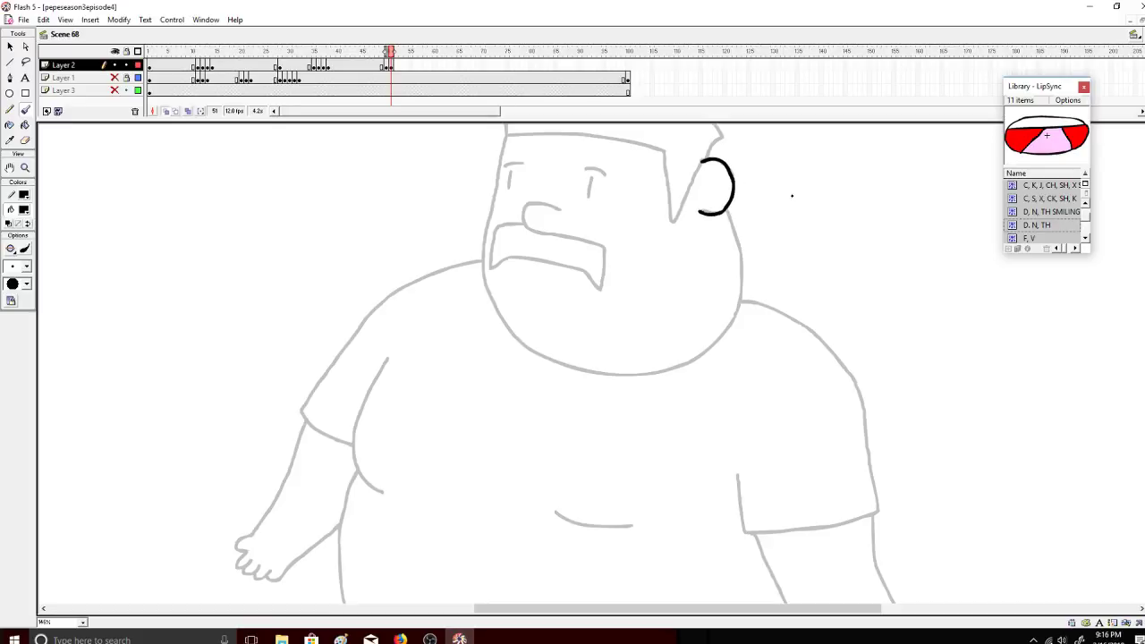
# Step: Trace the face outline on frame 51 from below the ear around the chin and up the opposite cheek
pyautogui.scroll(3, 804, 281)
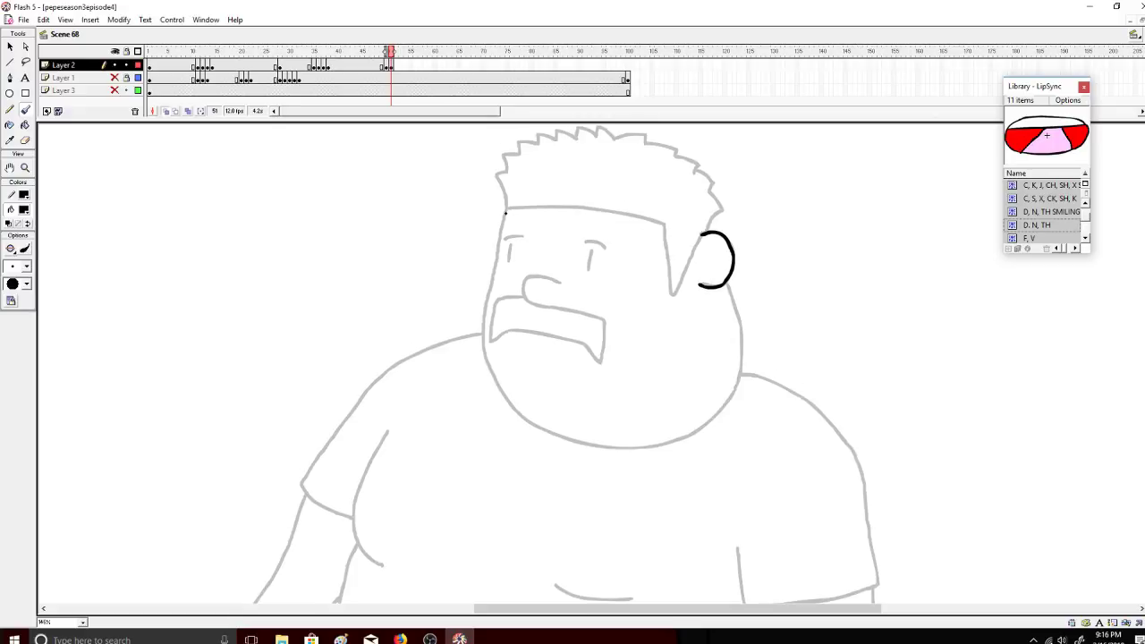
pyautogui.moveTo(506, 212)
pyautogui.mouseDown()
pyautogui.moveTo(482, 356)
pyautogui.moveTo(504, 398)
pyautogui.moveTo(542, 427)
pyautogui.moveTo(607, 446)
pyautogui.moveTo(676, 438)
pyautogui.moveTo(725, 390)
pyautogui.mouseUp()
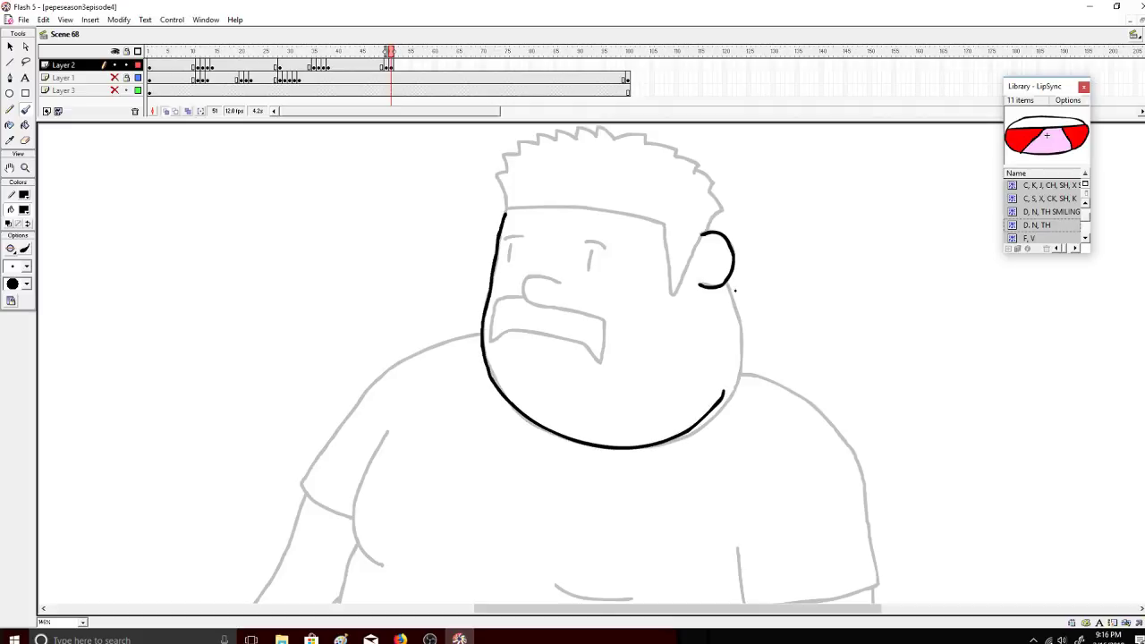
pyautogui.hotkey('ctrl', 'z')
pyautogui.moveTo(726, 283)
pyautogui.mouseDown()
pyautogui.moveTo(735, 394)
pyautogui.moveTo(687, 438)
pyautogui.moveTo(662, 441)
pyautogui.mouseUp()
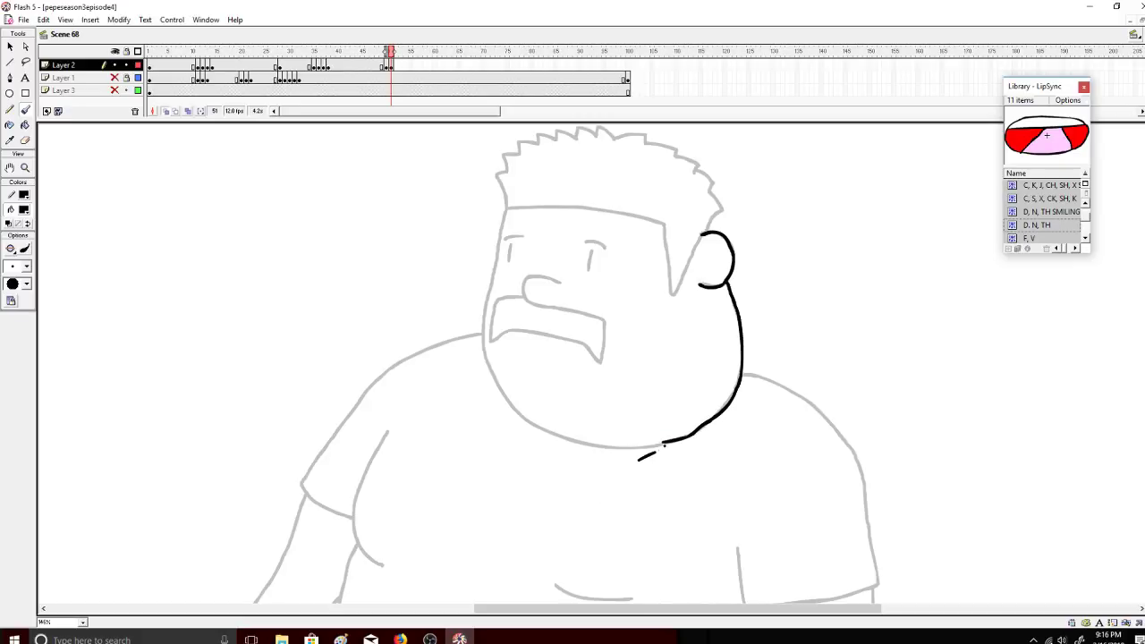
pyautogui.hotkey('ctrl', 'z')
pyautogui.moveTo(664, 442); pyautogui.dragTo(590, 443)
pyautogui.hotkey('ctrl', 'z')
pyautogui.moveTo(498, 245)
pyautogui.mouseDown()
pyautogui.moveTo(482, 336)
pyautogui.moveTo(502, 391)
pyautogui.moveTo(559, 434)
pyautogui.moveTo(669, 442)
pyautogui.mouseUp()
pyautogui.hotkey('ctrl', 'z')
pyautogui.hotkey('ctrl', 'z')
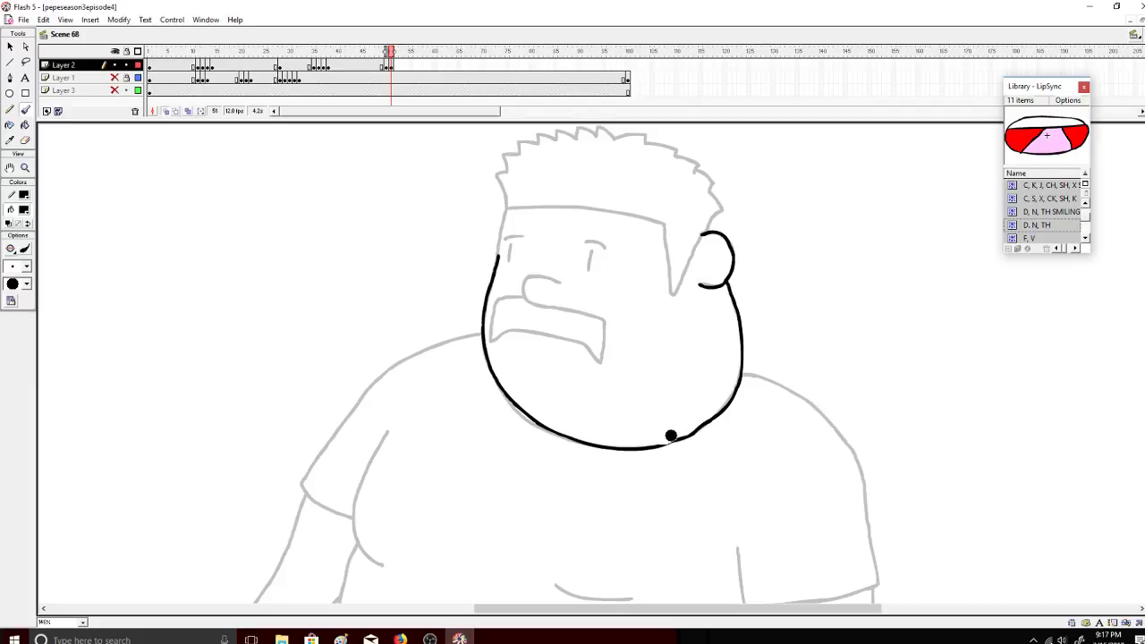
pyautogui.moveTo(671, 439); pyautogui.dragTo(711, 422)
pyautogui.moveTo(660, 444); pyautogui.dragTo(721, 410)
# Step: Redraw the picture-left part of the jaw line on frame 51 so it follows the onion-skin outline
pyautogui.moveTo(514, 420)
pyautogui.mouseDown()
pyautogui.moveTo(539, 420)
pyautogui.moveTo(534, 408)
pyautogui.moveTo(521, 417)
pyautogui.moveTo(509, 387)
pyautogui.moveTo(491, 407)
pyautogui.moveTo(555, 422)
pyautogui.mouseUp()
pyautogui.hotkey('ctrl', 'z')
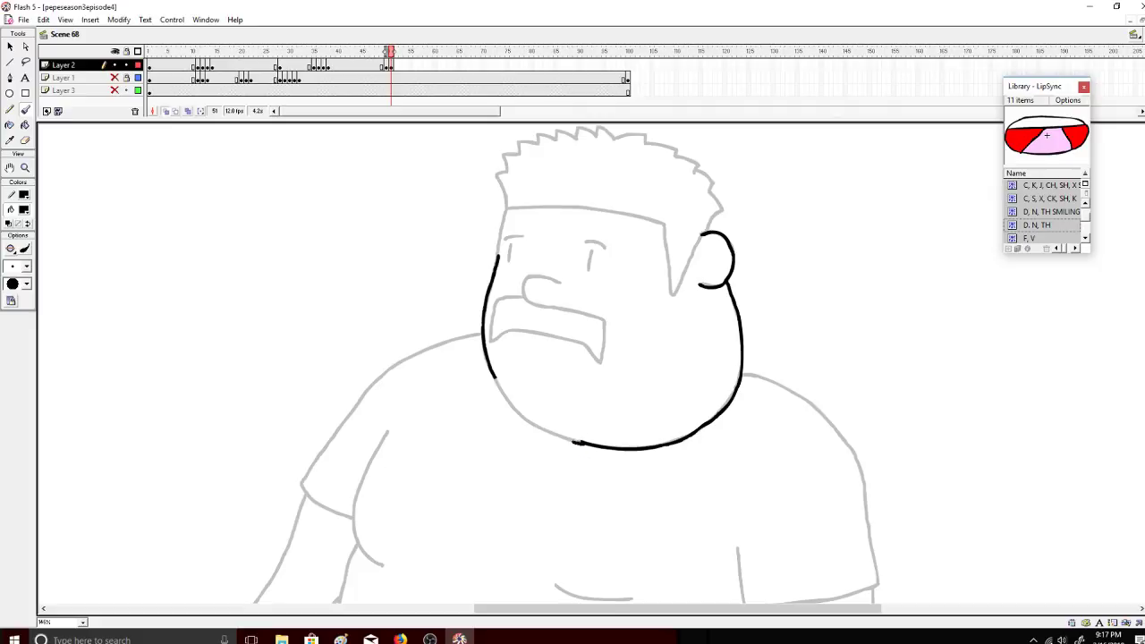
pyautogui.moveTo(580, 442)
pyautogui.mouseDown()
pyautogui.moveTo(527, 423)
pyautogui.moveTo(497, 385)
pyautogui.moveTo(526, 421)
pyautogui.moveTo(571, 442)
pyautogui.mouseUp()
pyautogui.hotkey('ctrl', 'z')
pyautogui.hotkey('ctrl', 'z')
pyautogui.hotkey('ctrl', 'z')
pyautogui.moveTo(581, 443); pyautogui.dragTo(546, 429)
pyautogui.hotkey('ctrl', 'z')
pyautogui.moveTo(577, 442)
pyautogui.mouseDown()
pyautogui.moveTo(518, 411)
pyautogui.moveTo(495, 377)
pyautogui.moveTo(527, 421)
pyautogui.moveTo(580, 444)
pyautogui.mouseUp()
pyautogui.hotkey('ctrl', 'z')
pyautogui.moveTo(604, 455)
pyautogui.mouseDown()
pyautogui.moveTo(546, 419)
pyautogui.moveTo(540, 430)
pyautogui.moveTo(583, 441)
pyautogui.mouseUp()
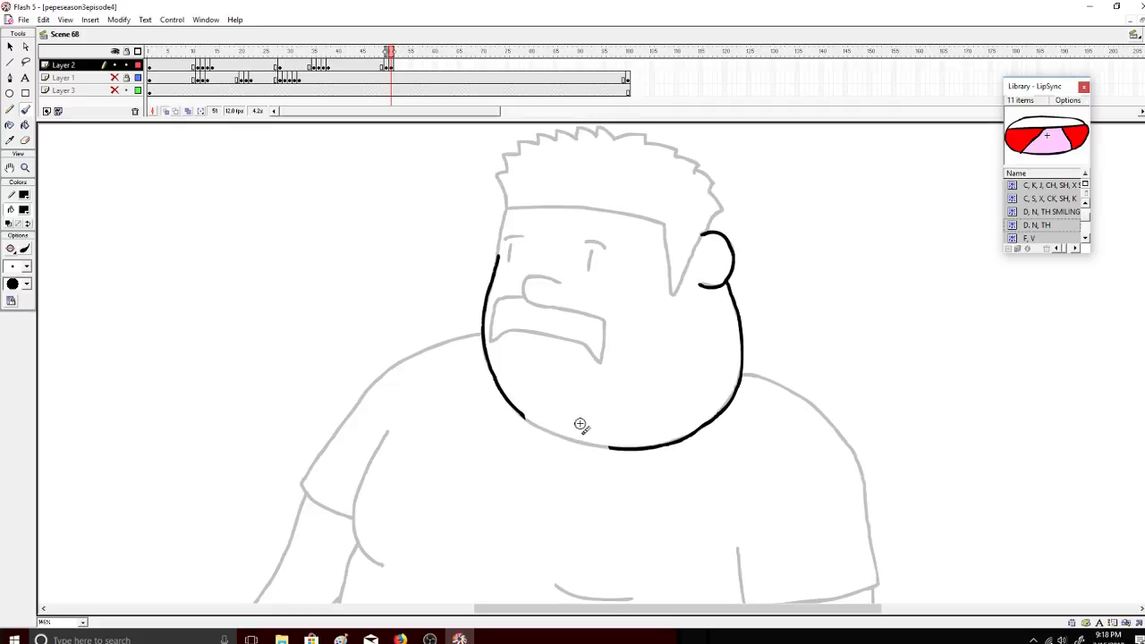
# Step: Switch to the YouTube live dashboard to check the stream and its chat
pyautogui.click(400, 639)
pyautogui.moveTo(431, 639)
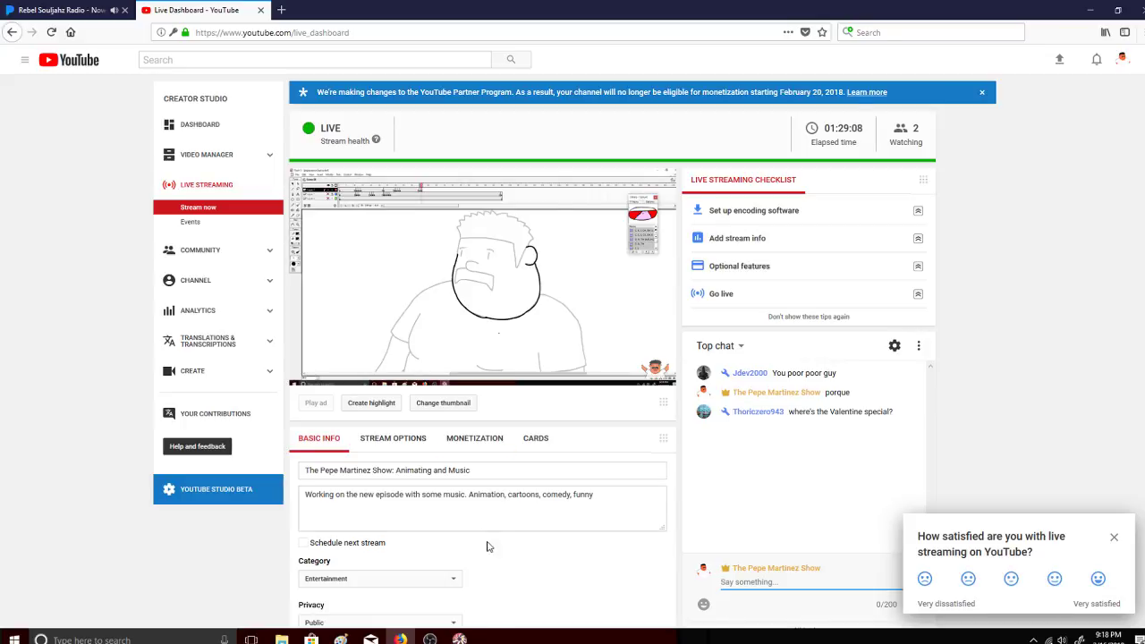
# Step: Return to Flash 5 and close the gap in the chin line on frame 51, following the onion-skin outline
pyautogui.click(459, 637)
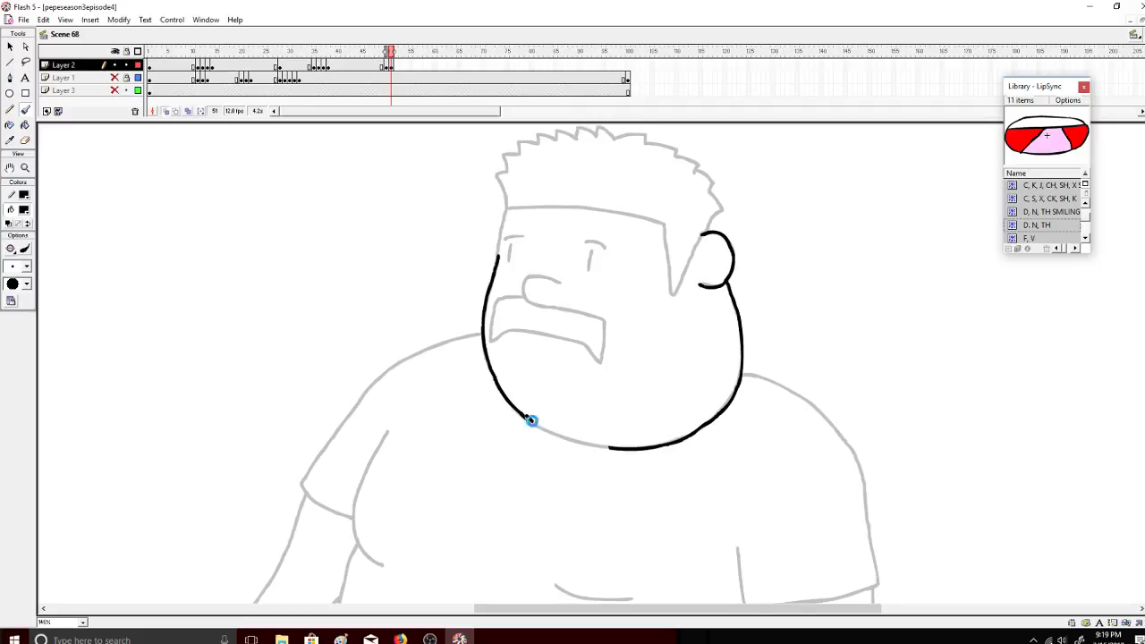
pyautogui.moveTo(524, 417)
pyautogui.mouseDown()
pyautogui.moveTo(568, 438)
pyautogui.moveTo(532, 421)
pyautogui.moveTo(607, 449)
pyautogui.mouseUp()
pyautogui.hotkey('ctrl', 'z')
pyautogui.hotkey('ctrl', 'z')
pyautogui.moveTo(608, 449); pyautogui.dragTo(519, 416)
pyautogui.hotkey('ctrl', 'z')
pyautogui.moveTo(608, 449); pyautogui.dragTo(521, 417)
pyautogui.hotkey('ctrl', 'z')
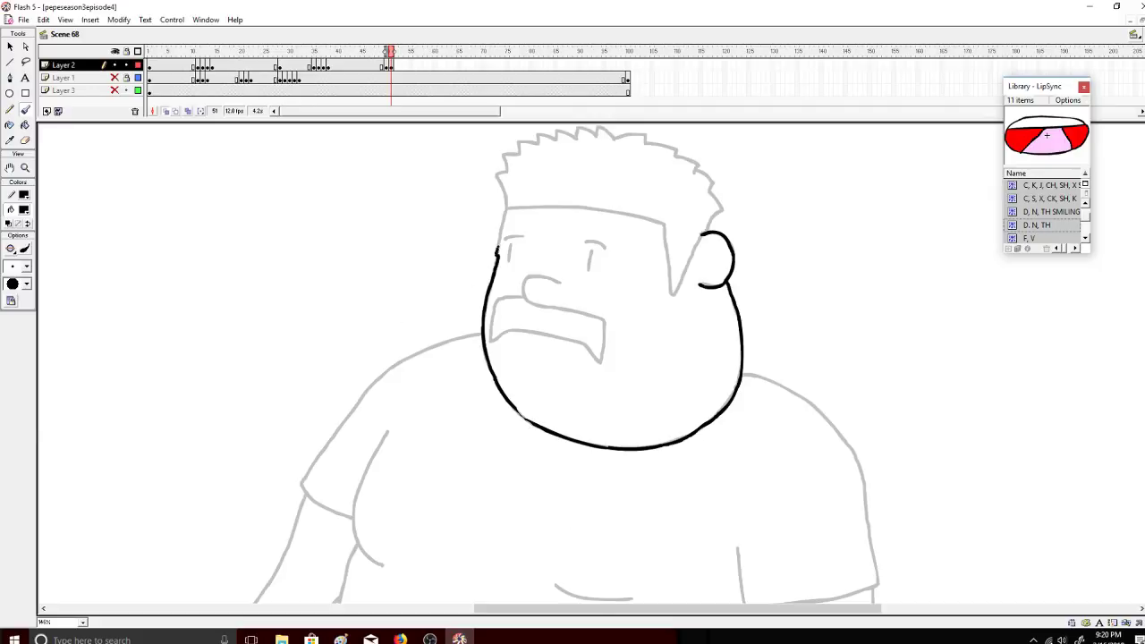
# Step: Trace the forehead edge, the hairline and the pointed sideburn up to the ear on frame 51
pyautogui.moveTo(499, 257)
pyautogui.mouseDown()
pyautogui.moveTo(512, 206)
pyautogui.moveTo(653, 231)
pyautogui.mouseUp()
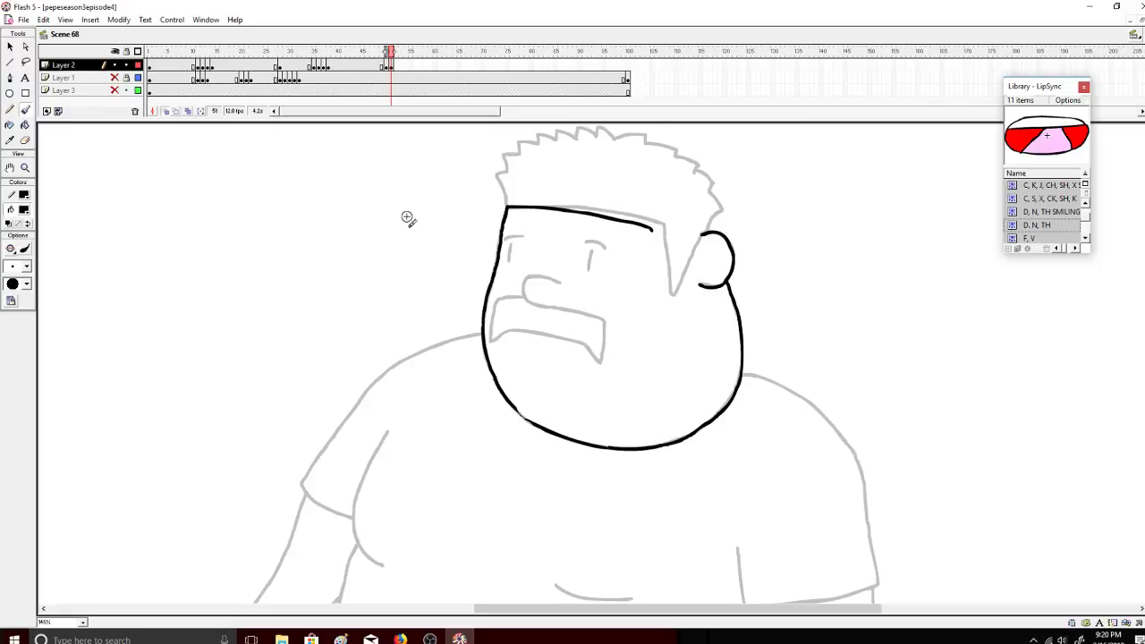
pyautogui.moveTo(652, 238); pyautogui.dragTo(555, 208)
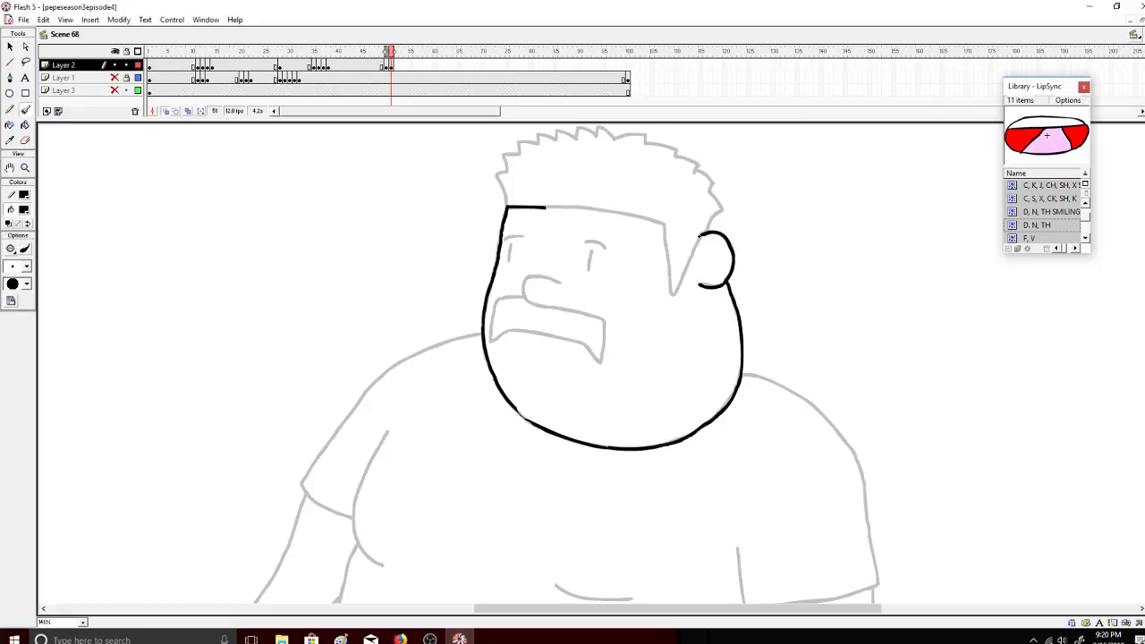
pyautogui.moveTo(700, 235)
pyautogui.mouseDown()
pyautogui.moveTo(673, 294)
pyautogui.moveTo(665, 224)
pyautogui.moveTo(543, 207)
pyautogui.mouseUp()
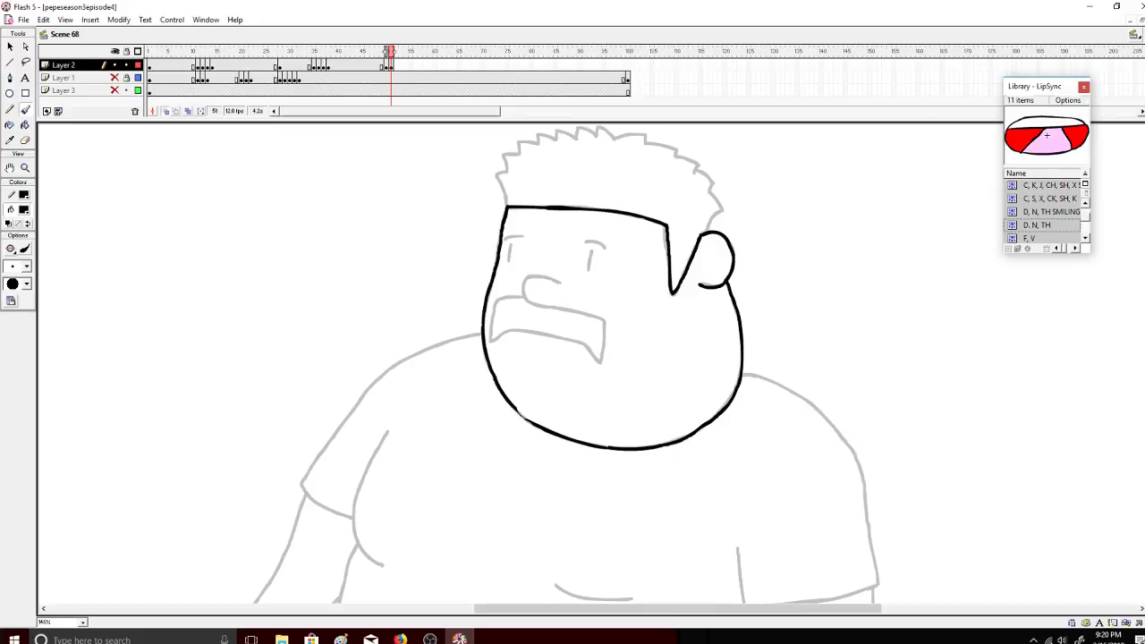
# Step: Trace the jagged top outline of the hair on frame 51 from the forehead edge over to the ear
pyautogui.moveTo(508, 206)
pyautogui.mouseDown()
pyautogui.moveTo(496, 176)
pyautogui.moveTo(517, 157)
pyautogui.mouseUp()
pyautogui.scroll(3, 1123, 341)
pyautogui.hotkey('ctrl', 'z')
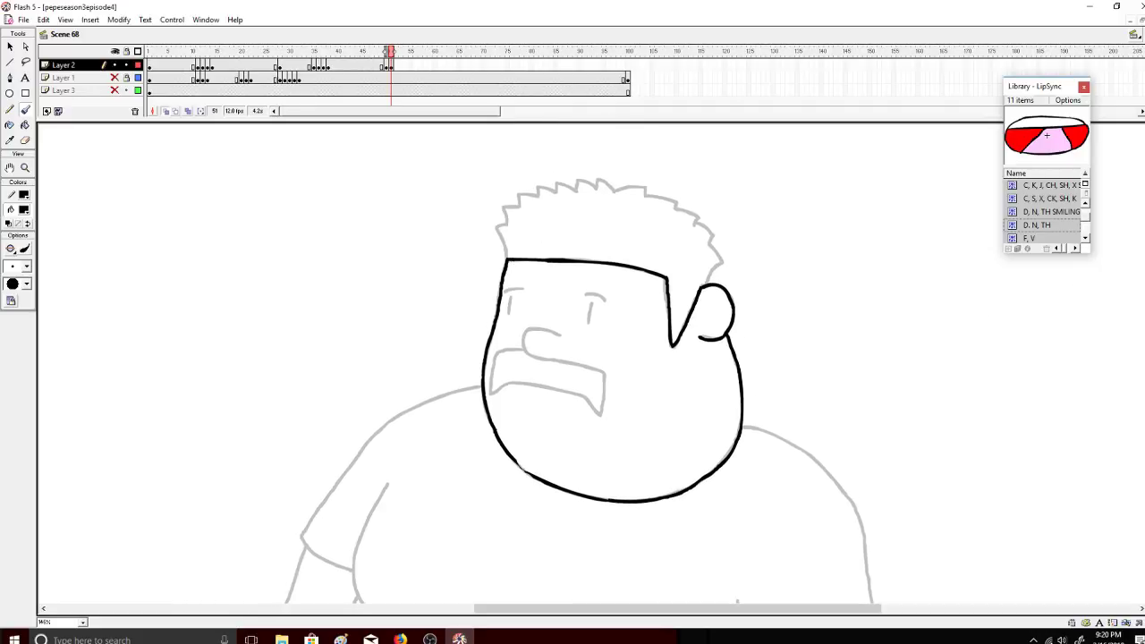
pyautogui.moveTo(507, 260)
pyautogui.mouseDown()
pyautogui.moveTo(500, 221)
pyautogui.moveTo(536, 185)
pyautogui.moveTo(640, 185)
pyautogui.moveTo(694, 219)
pyautogui.mouseUp()
pyautogui.hotkey('ctrl', 'z')
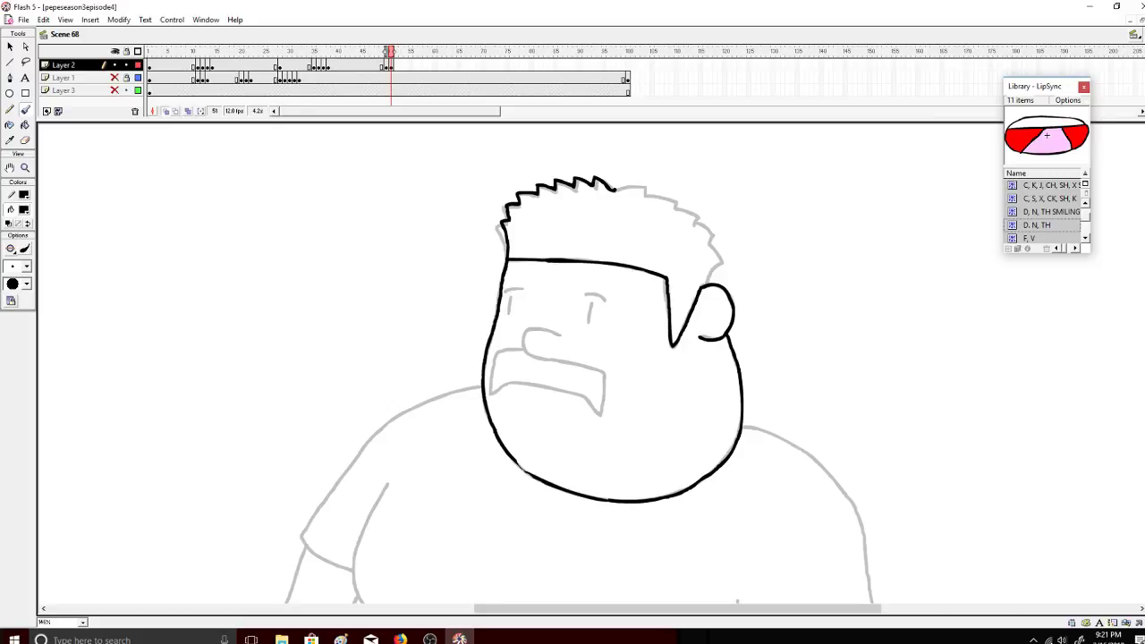
pyautogui.moveTo(616, 188)
pyautogui.mouseDown()
pyautogui.moveTo(640, 186)
pyautogui.moveTo(701, 221)
pyautogui.mouseUp()
pyautogui.hotkey('ctrl', 'z')
pyautogui.moveTo(708, 281)
pyautogui.mouseDown()
pyautogui.moveTo(722, 259)
pyautogui.moveTo(699, 217)
pyautogui.moveTo(645, 186)
pyautogui.moveTo(612, 189)
pyautogui.mouseUp()
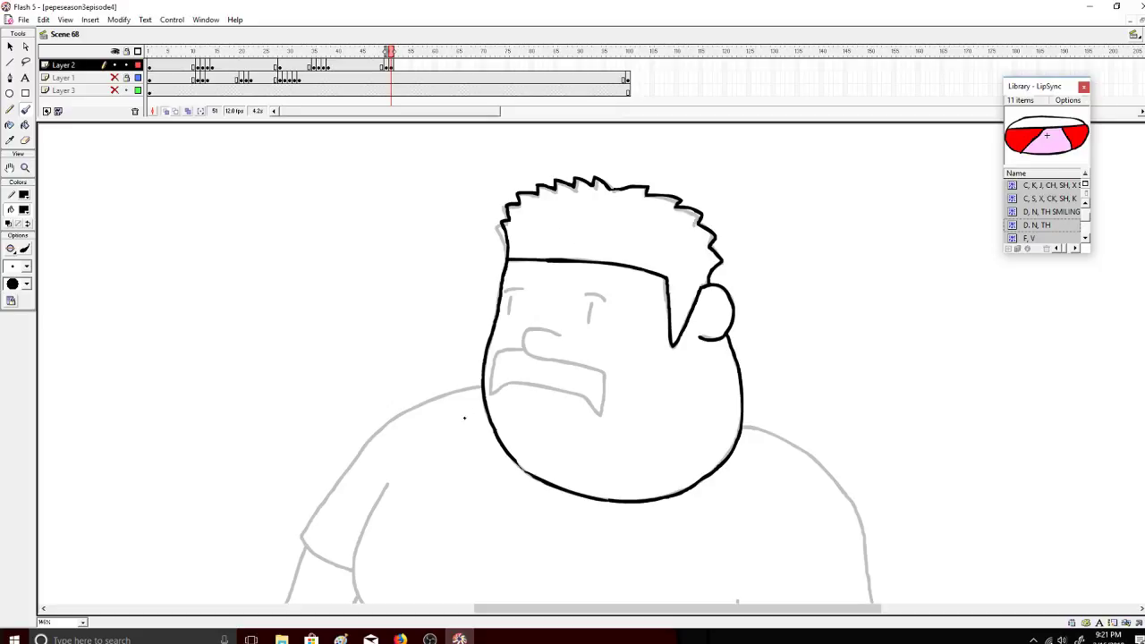
# Step: Trace both eyes with their brows and the nose on frame 51
pyautogui.moveTo(590, 322); pyautogui.dragTo(582, 294)
pyautogui.moveTo(509, 313)
pyautogui.mouseDown()
pyautogui.moveTo(526, 289)
pyautogui.moveTo(514, 288)
pyautogui.moveTo(523, 292)
pyautogui.mouseUp()
pyautogui.hotkey('ctrl', 'z')
pyautogui.moveTo(559, 336)
pyautogui.mouseDown()
pyautogui.moveTo(535, 329)
pyautogui.moveTo(524, 343)
pyautogui.moveTo(555, 359)
pyautogui.mouseUp()
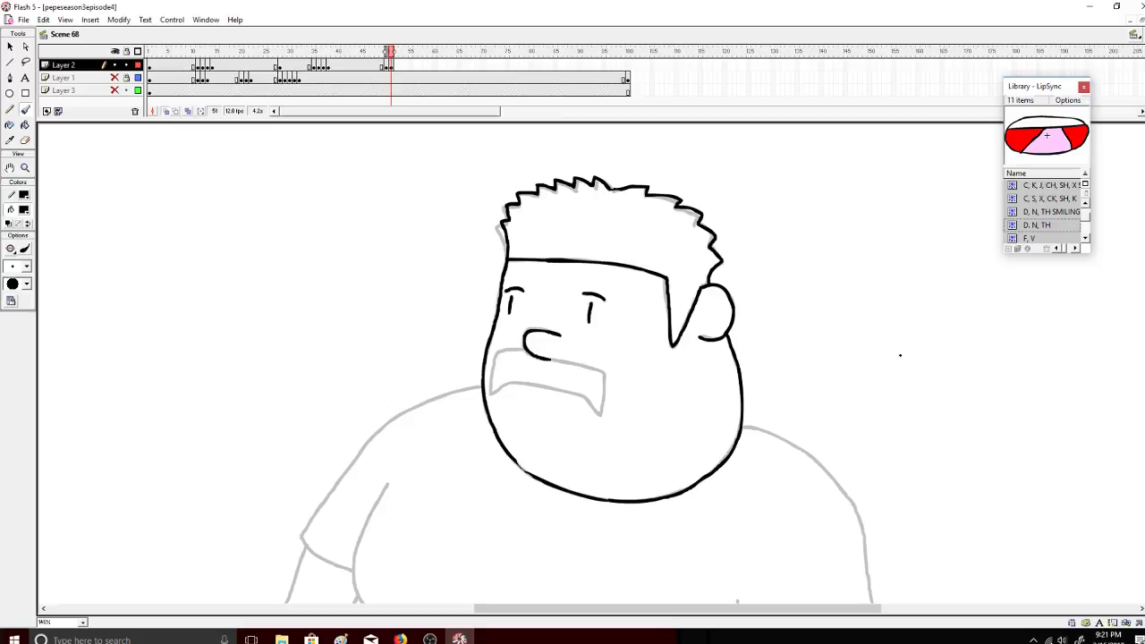
# Step: Redraw the nose on frame 51 and outline the mustache beneath it as a closed shape
pyautogui.scroll(-5, 906, 309)
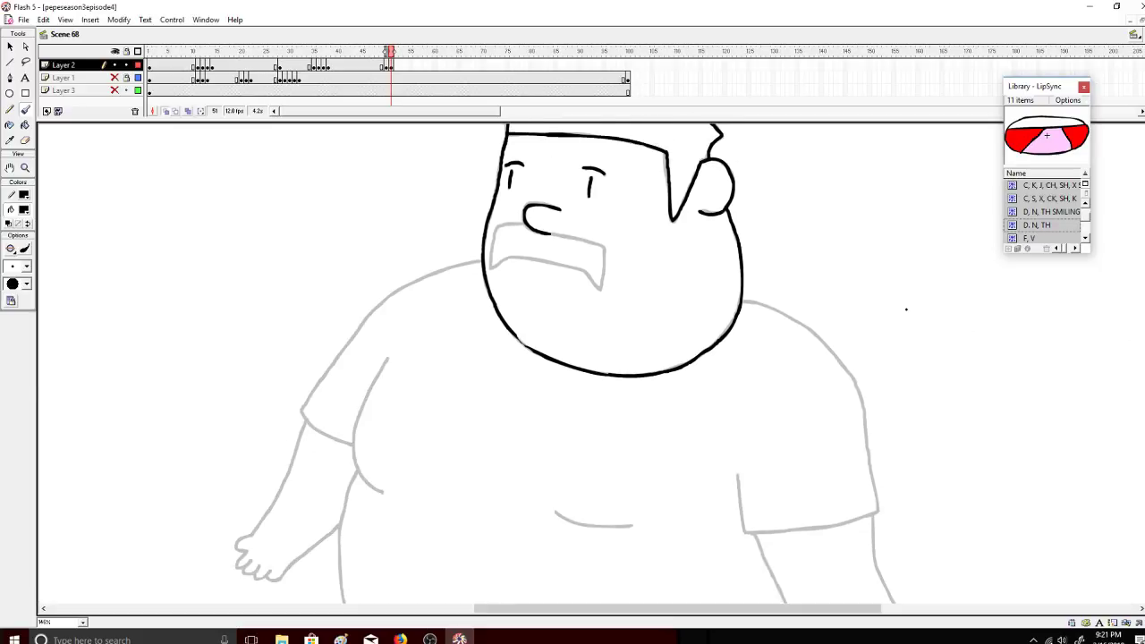
pyautogui.hotkey('ctrl', 'z')
pyautogui.moveTo(560, 206)
pyautogui.mouseDown()
pyautogui.moveTo(525, 203)
pyautogui.moveTo(521, 219)
pyautogui.moveTo(557, 237)
pyautogui.moveTo(499, 222)
pyautogui.moveTo(494, 267)
pyautogui.moveTo(532, 259)
pyautogui.moveTo(605, 285)
pyautogui.moveTo(606, 252)
pyautogui.moveTo(550, 228)
pyautogui.mouseUp()
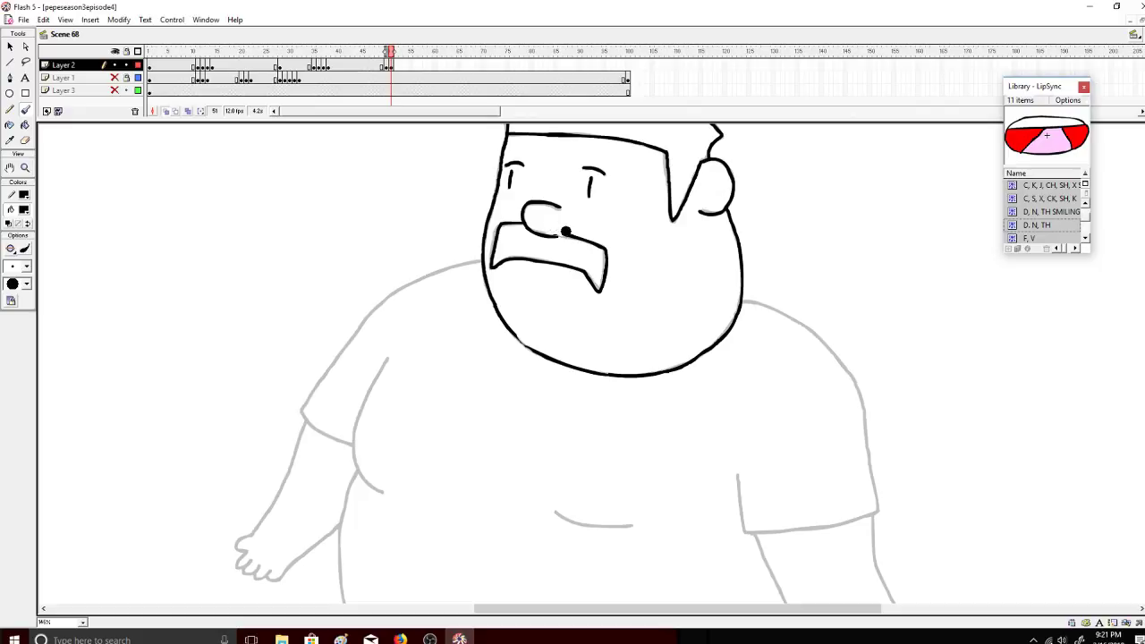
pyautogui.hotkey('ctrl', 'z')
pyautogui.moveTo(598, 243); pyautogui.dragTo(537, 234)
pyautogui.scroll(-3, 1098, 376)
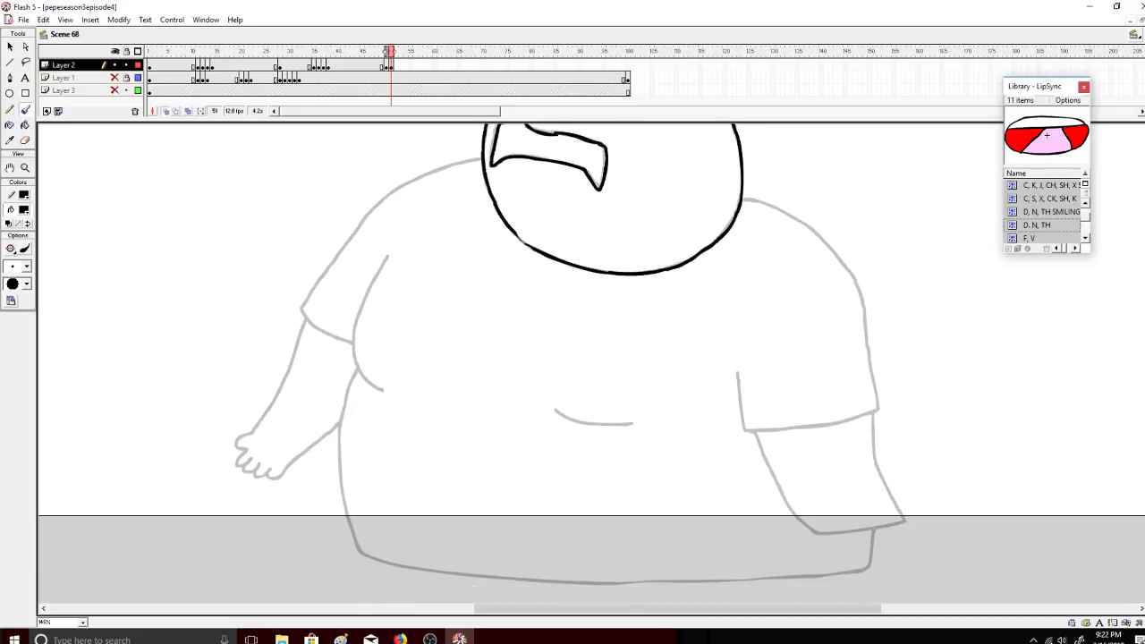
# Step: Draw the picture-right shoulder and sleeve on frame 51, with the forearm and hand swung farther outward than the onion skin
pyautogui.moveTo(744, 212)
pyautogui.mouseDown()
pyautogui.moveTo(813, 241)
pyautogui.moveTo(838, 273)
pyautogui.moveTo(884, 408)
pyautogui.moveTo(770, 442)
pyautogui.moveTo(748, 394)
pyautogui.mouseUp()
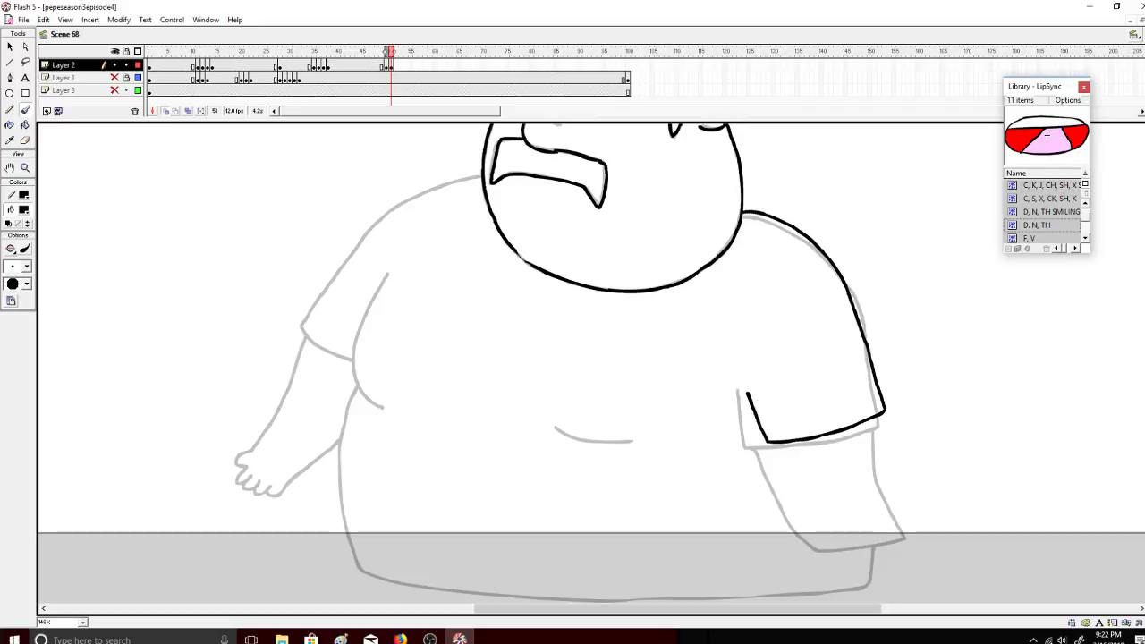
pyautogui.moveTo(883, 414)
pyautogui.mouseDown()
pyautogui.moveTo(935, 495)
pyautogui.moveTo(925, 501)
pyautogui.moveTo(937, 521)
pyautogui.moveTo(911, 522)
pyautogui.mouseUp()
pyautogui.moveTo(903, 529)
pyautogui.mouseDown()
pyautogui.moveTo(823, 488)
pyautogui.moveTo(780, 442)
pyautogui.mouseUp()
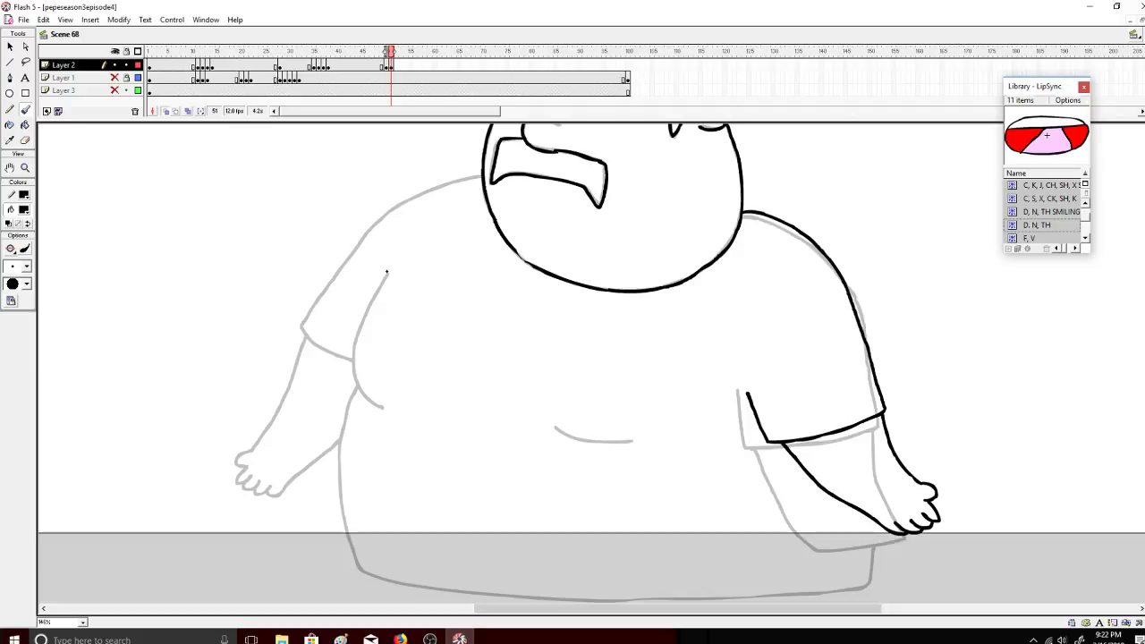
# Step: Draw the armpit crease, the short belly line and the picture-left shoulder with its sleeve on frame 51
pyautogui.moveTo(388, 270)
pyautogui.mouseDown()
pyautogui.moveTo(350, 358)
pyautogui.moveTo(360, 395)
pyautogui.moveTo(385, 411)
pyautogui.mouseUp()
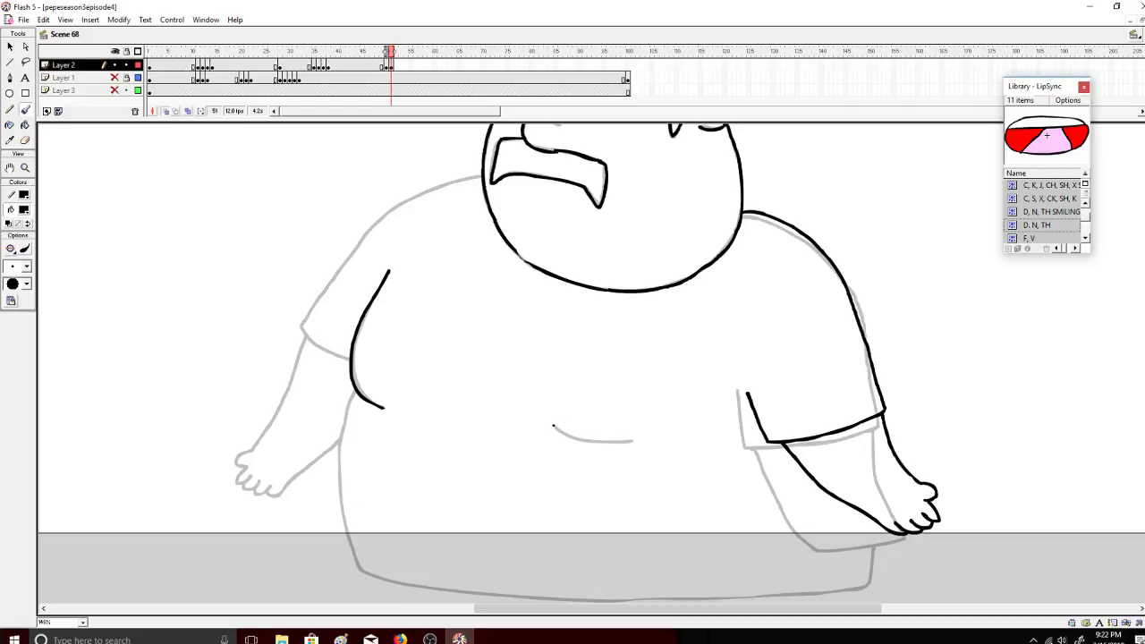
pyautogui.moveTo(553, 426); pyautogui.dragTo(637, 445)
pyautogui.hotkey('ctrl', 'z')
pyautogui.moveTo(553, 428)
pyautogui.mouseDown()
pyautogui.moveTo(638, 440)
pyautogui.moveTo(562, 433)
pyautogui.moveTo(637, 439)
pyautogui.mouseUp()
pyautogui.hotkey('ctrl', 'z')
pyautogui.moveTo(480, 171)
pyautogui.mouseDown()
pyautogui.moveTo(387, 212)
pyautogui.moveTo(305, 313)
pyautogui.moveTo(301, 332)
pyautogui.moveTo(350, 366)
pyautogui.mouseUp()
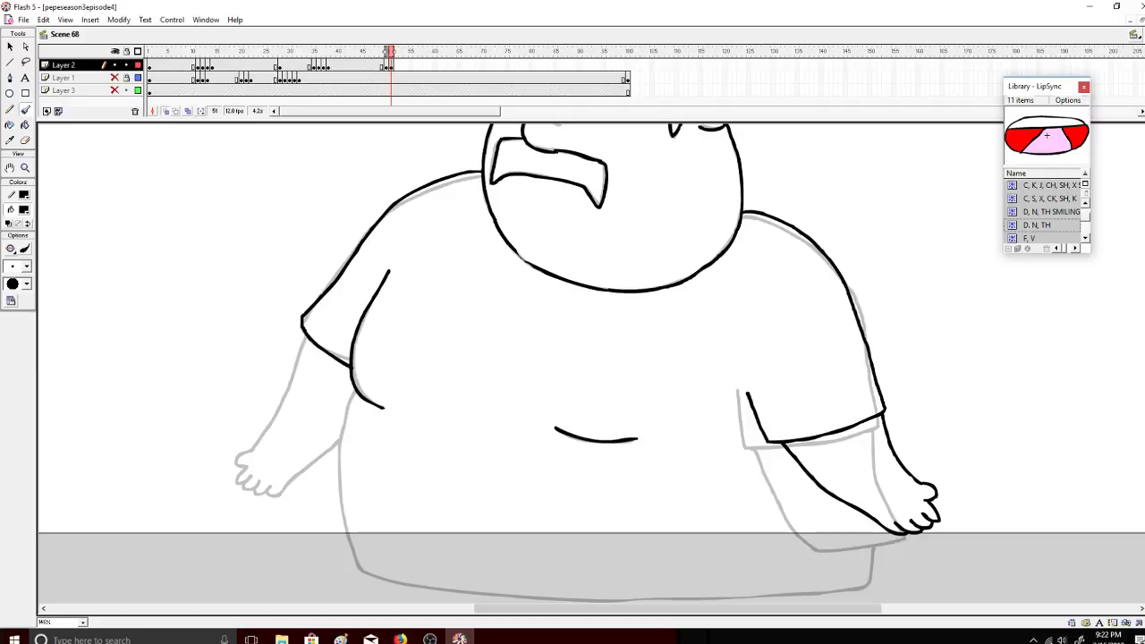
# Step: Draw the picture-left forearm and hand swung outward on frame 51, and outline the lower torso with the shirt hem
pyautogui.moveTo(302, 333)
pyautogui.mouseDown()
pyautogui.moveTo(251, 401)
pyautogui.moveTo(225, 402)
pyautogui.moveTo(231, 418)
pyautogui.moveTo(215, 434)
pyautogui.moveTo(240, 432)
pyautogui.moveTo(224, 443)
pyautogui.moveTo(257, 456)
pyautogui.mouseUp()
pyautogui.hotkey('ctrl', 'z')
pyautogui.click(224, 442)
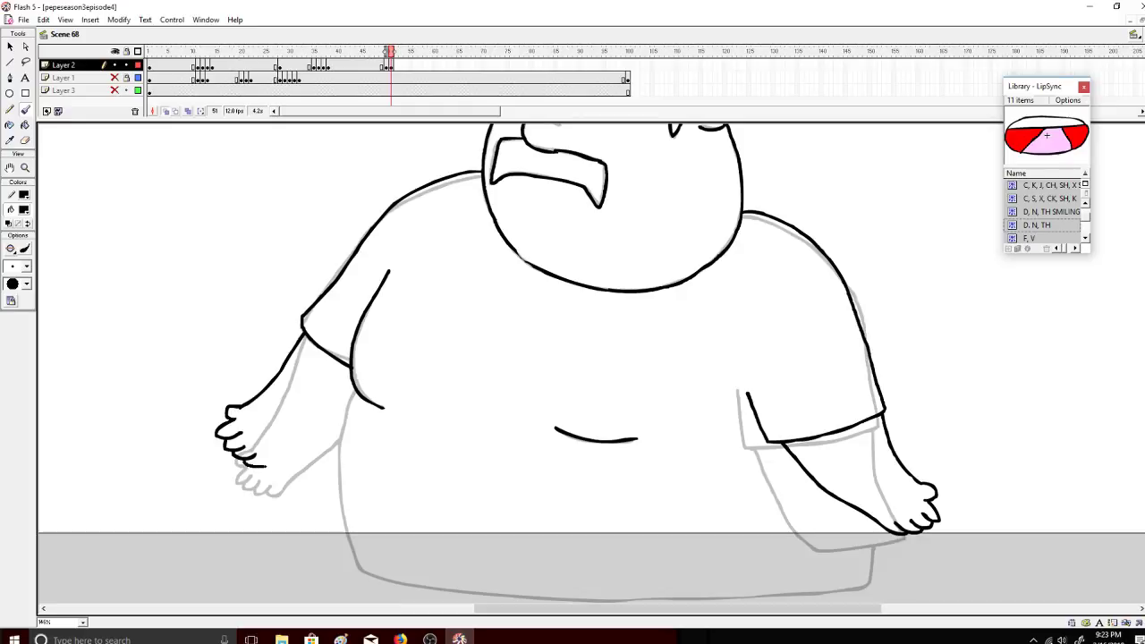
pyautogui.hotkey('ctrl', 'z')
pyautogui.hotkey('ctrl', 'z')
pyautogui.hotkey('ctrl', 'z')
pyautogui.moveTo(229, 445); pyautogui.dragTo(246, 446)
pyautogui.moveTo(273, 458)
pyautogui.mouseDown()
pyautogui.moveTo(343, 418)
pyautogui.moveTo(356, 565)
pyautogui.moveTo(537, 580)
pyautogui.moveTo(866, 560)
pyautogui.mouseUp()
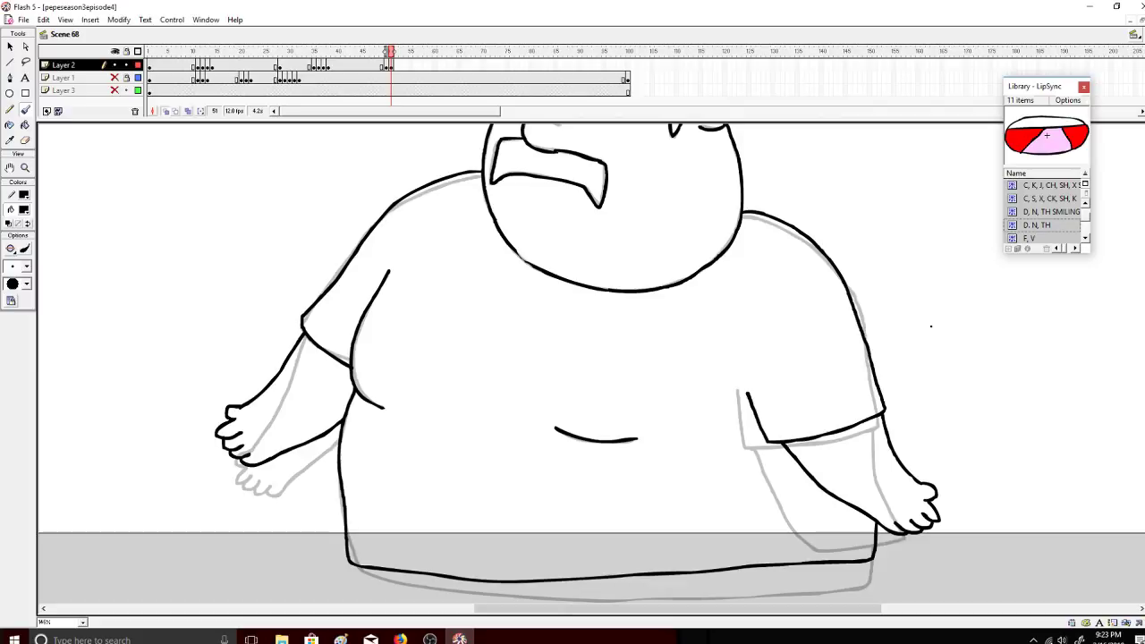
# Step: Fill the mustache and hair with black on frames 51 and 50
pyautogui.scroll(3, 1140, 396)
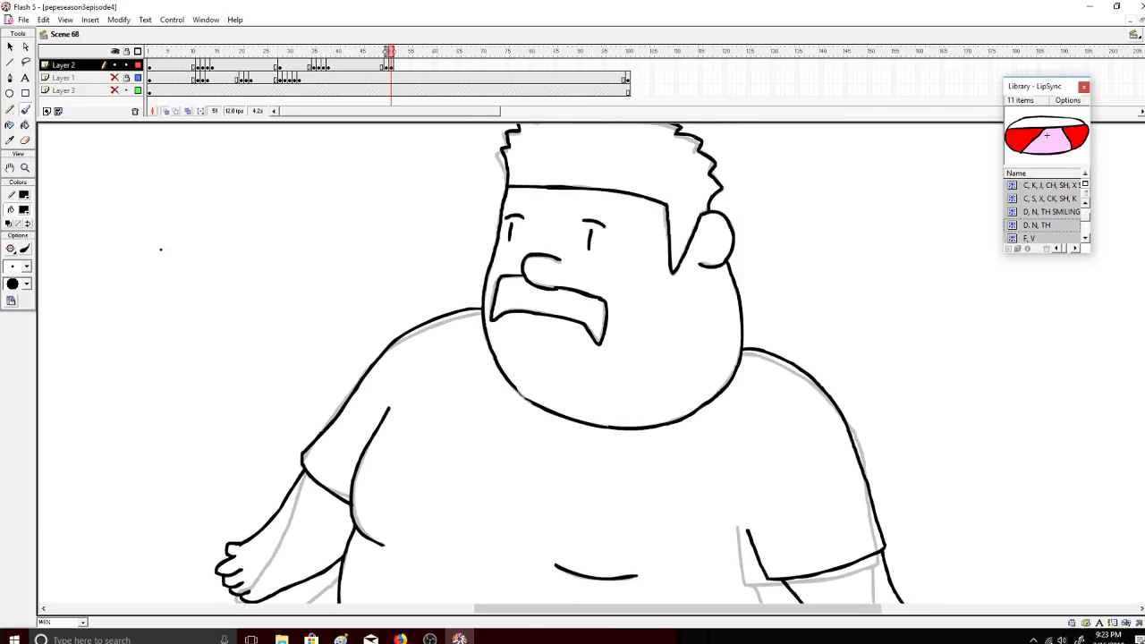
pyautogui.click(24, 125)
pyautogui.click(553, 295)
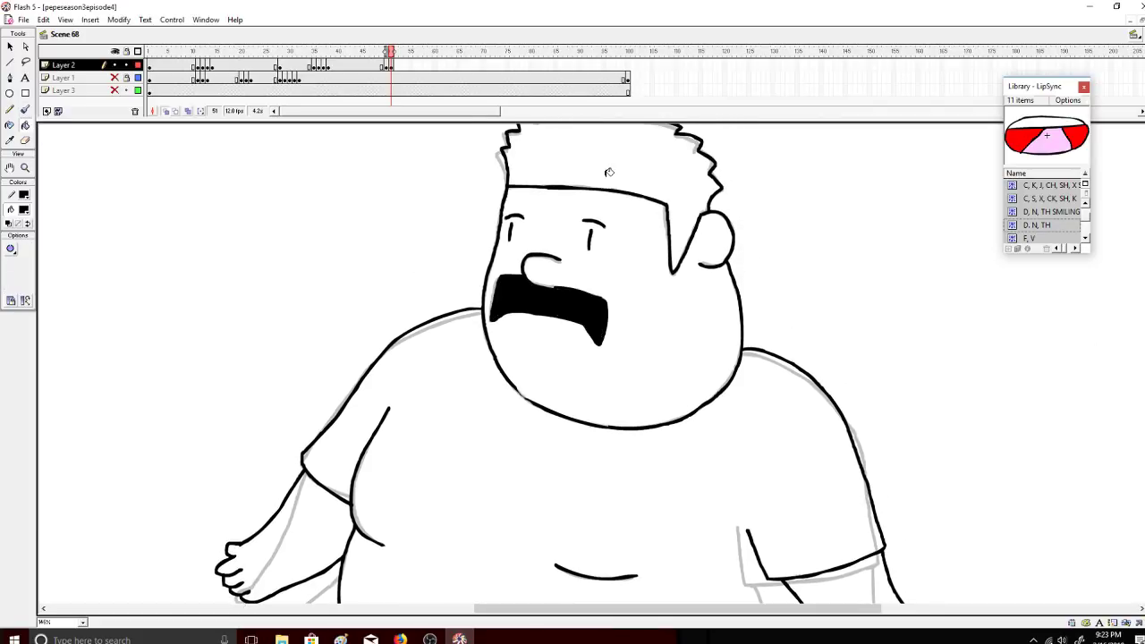
pyautogui.click(608, 170)
pyautogui.click(385, 51)
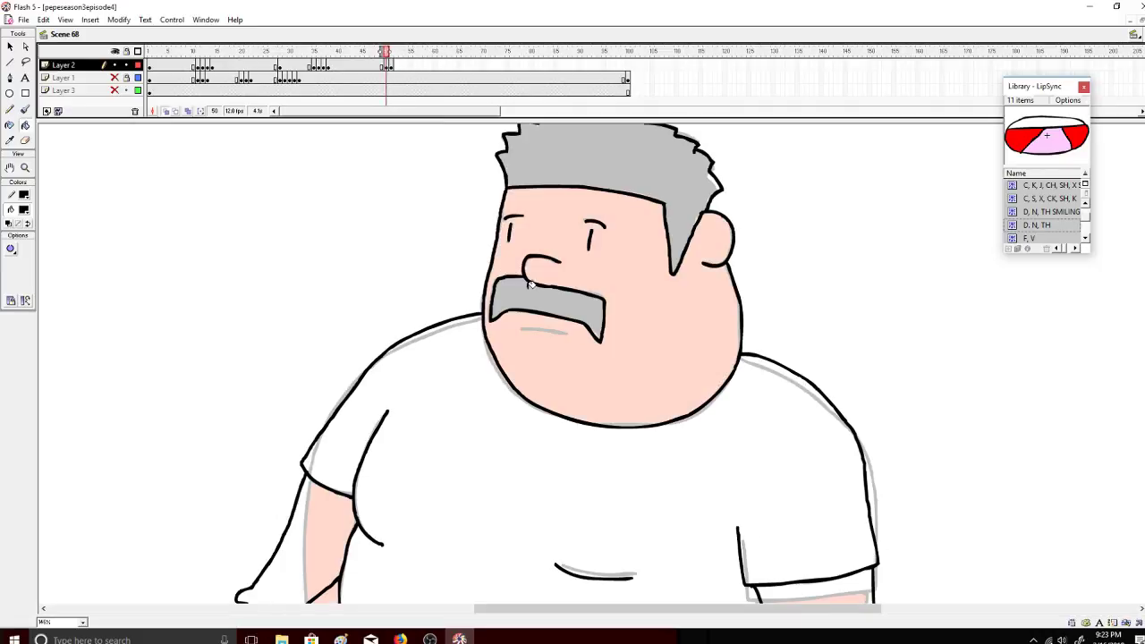
pyautogui.click(556, 298)
pyautogui.click(587, 170)
pyautogui.moveTo(387, 53); pyautogui.dragTo(385, 53)
# Step: Fill the man's face and both arms on frame 50 with orange
pyautogui.click(24, 209)
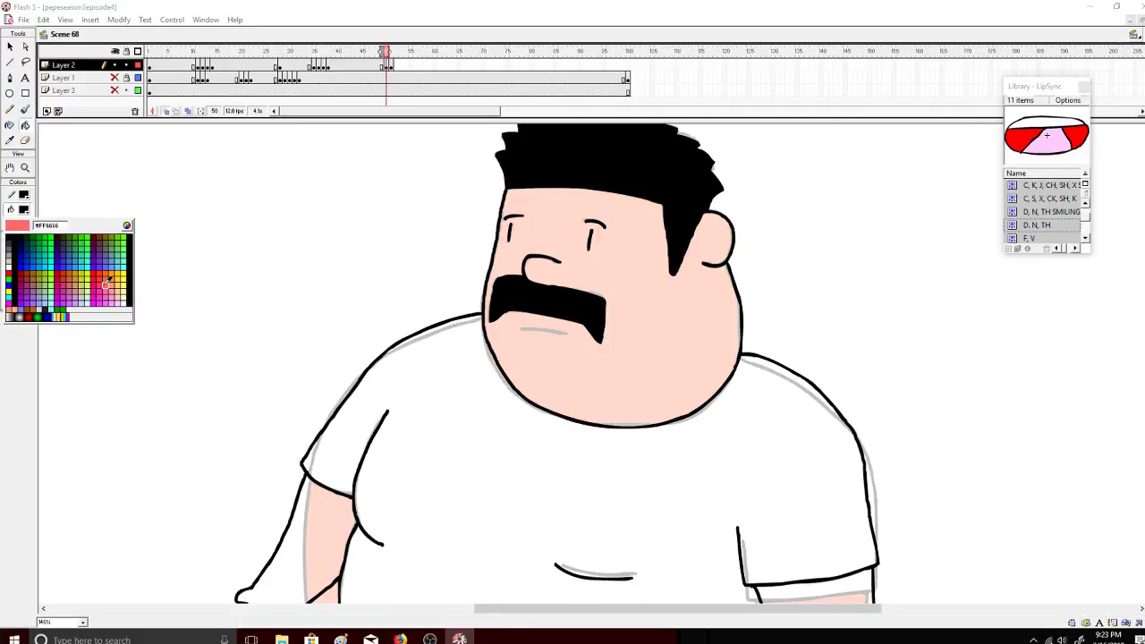
pyautogui.click(107, 277)
pyautogui.click(628, 295)
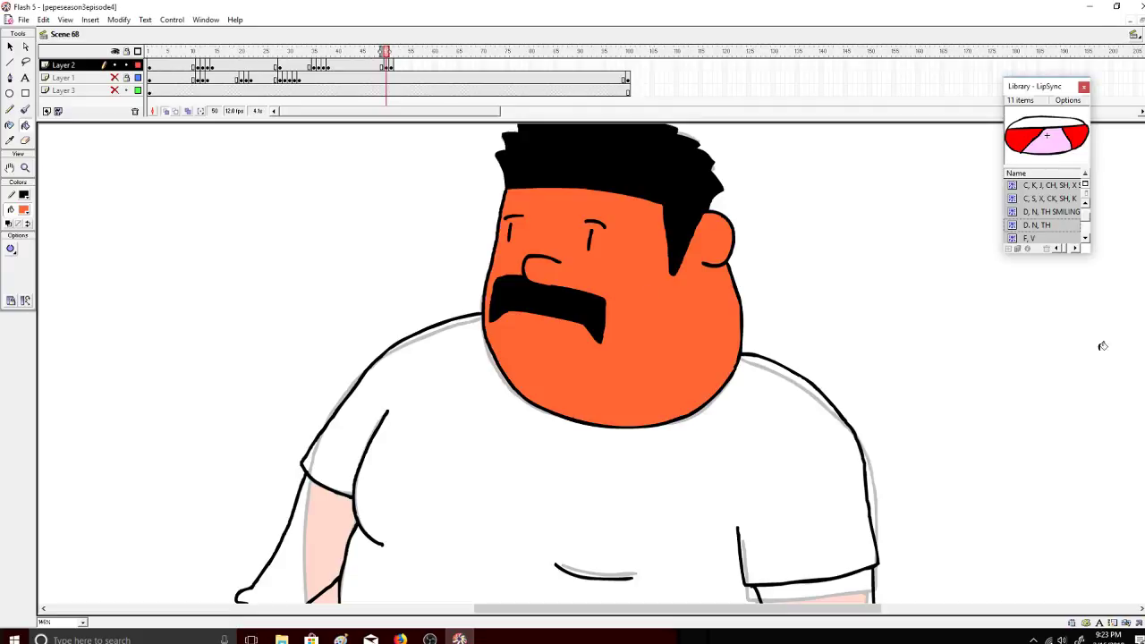
pyautogui.scroll(-5, 1096, 413)
pyautogui.click(829, 440)
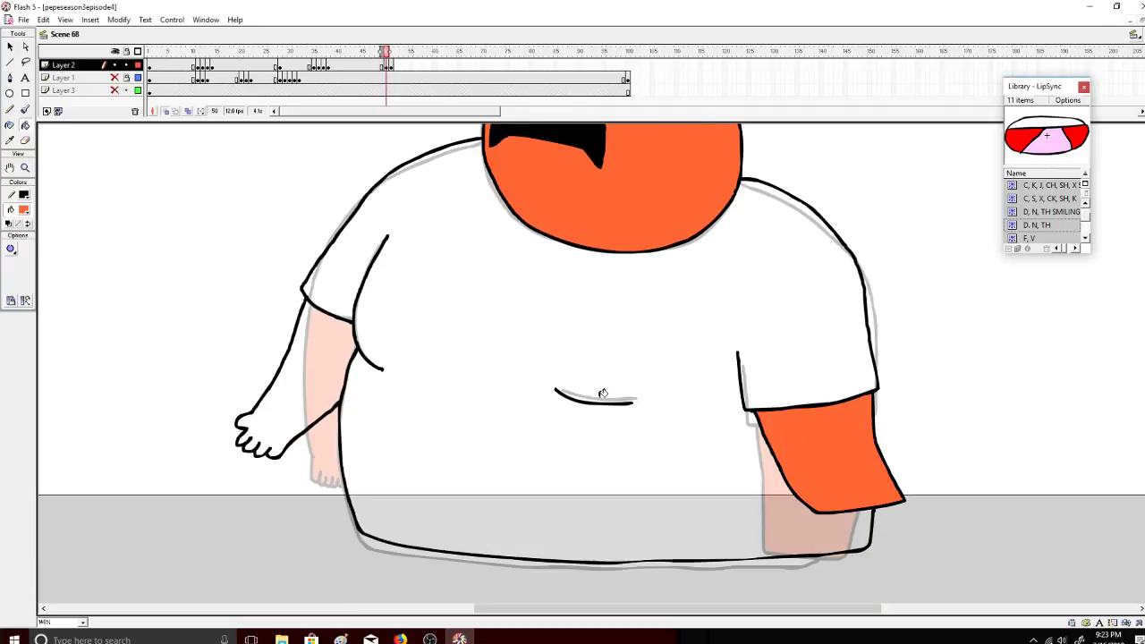
pyautogui.click(313, 352)
# Step: Fill the face and both arms on frame 51 with the same orange
pyautogui.click(391, 52)
pyautogui.click(562, 179)
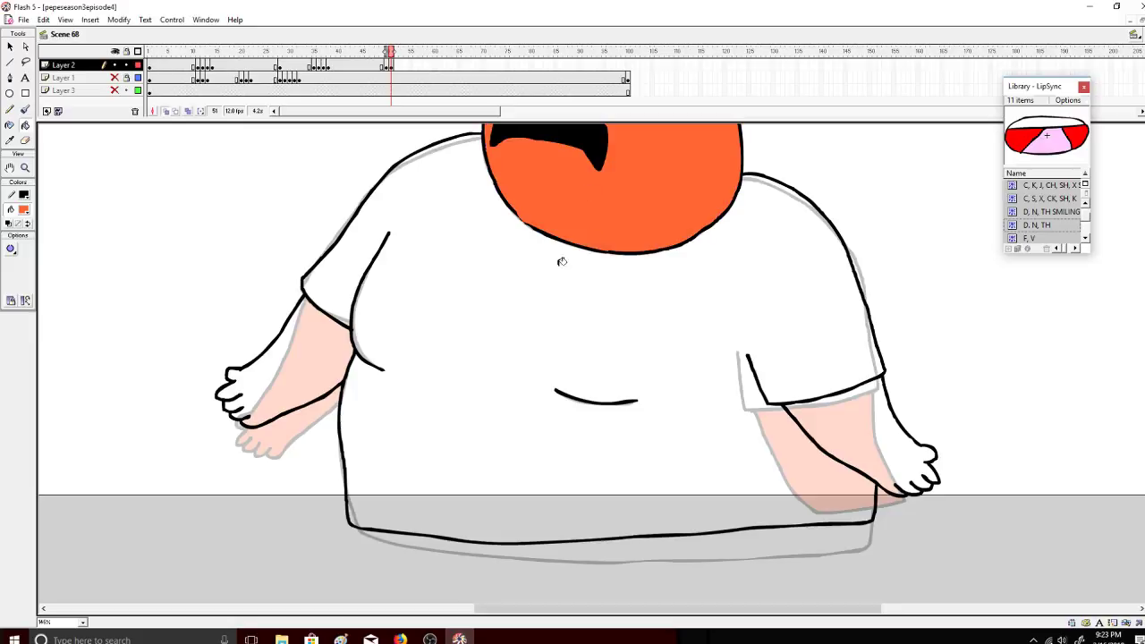
pyautogui.click(312, 340)
pyautogui.click(816, 395)
pyautogui.click(884, 417)
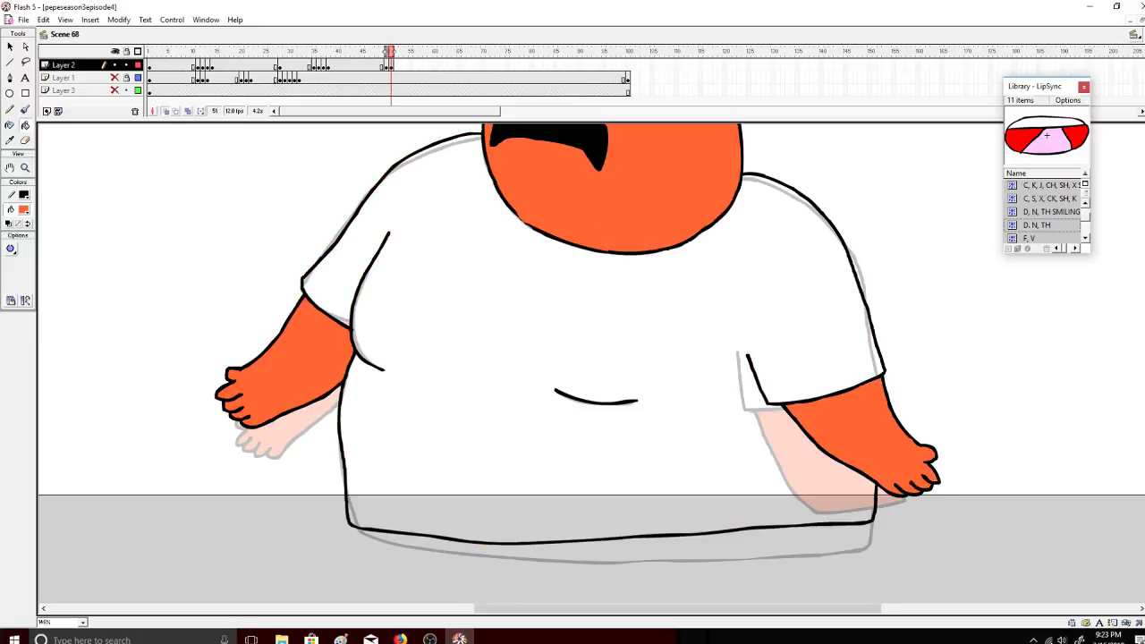
# Step: Fill the man's shirt with white on frames 51 and 50
pyautogui.scroll(4, 884, 417)
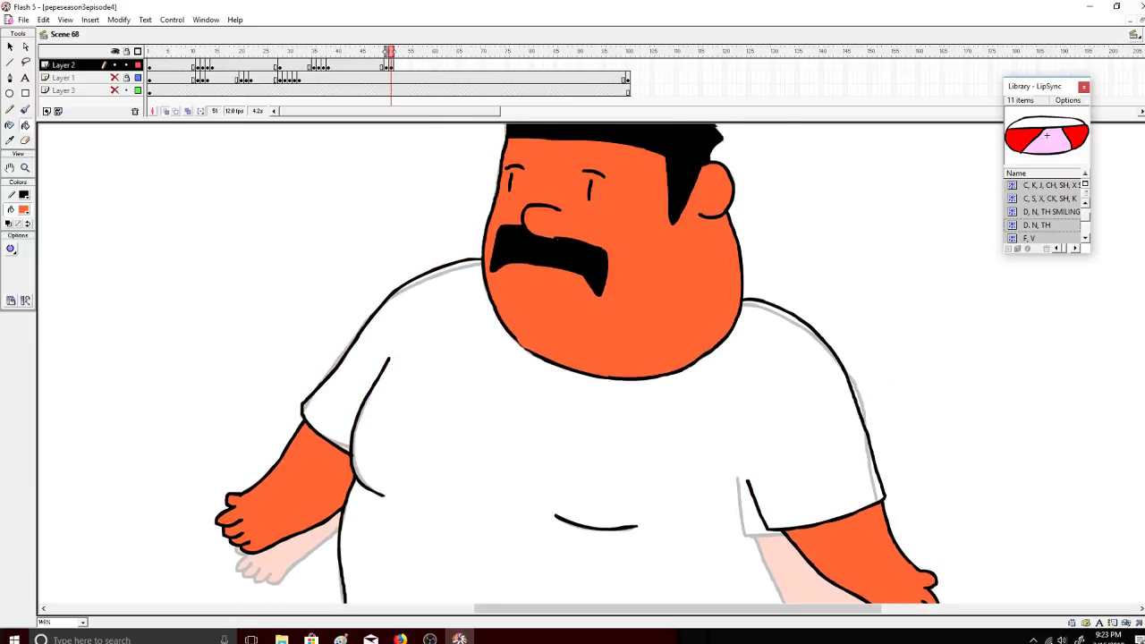
pyautogui.click(24, 209)
pyautogui.click(9, 259)
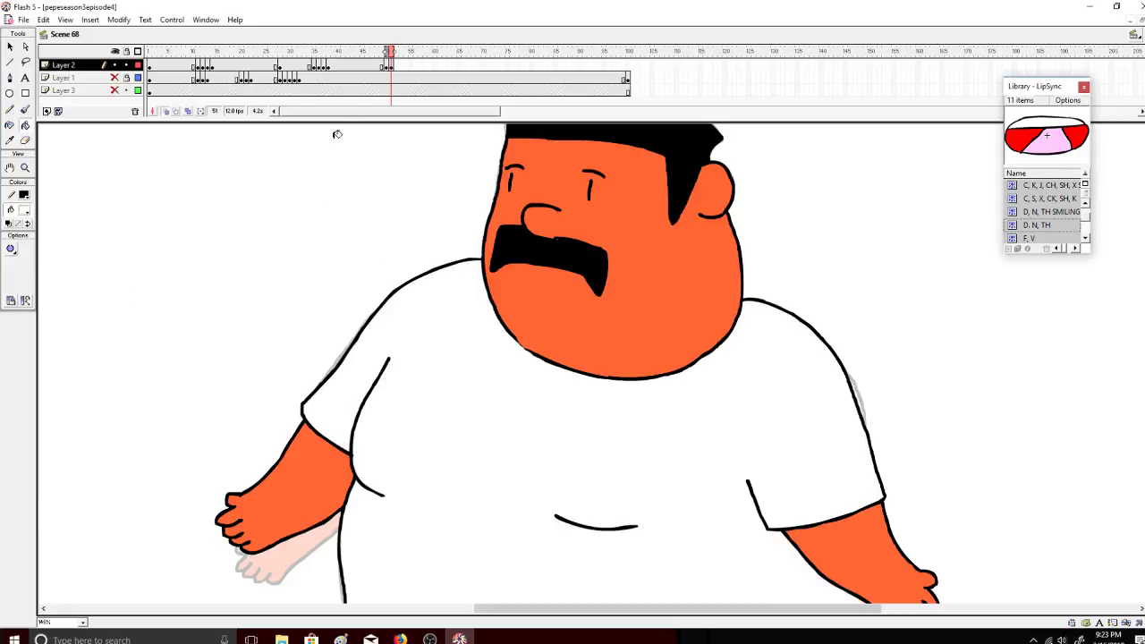
pyautogui.click(389, 68)
pyautogui.click(431, 317)
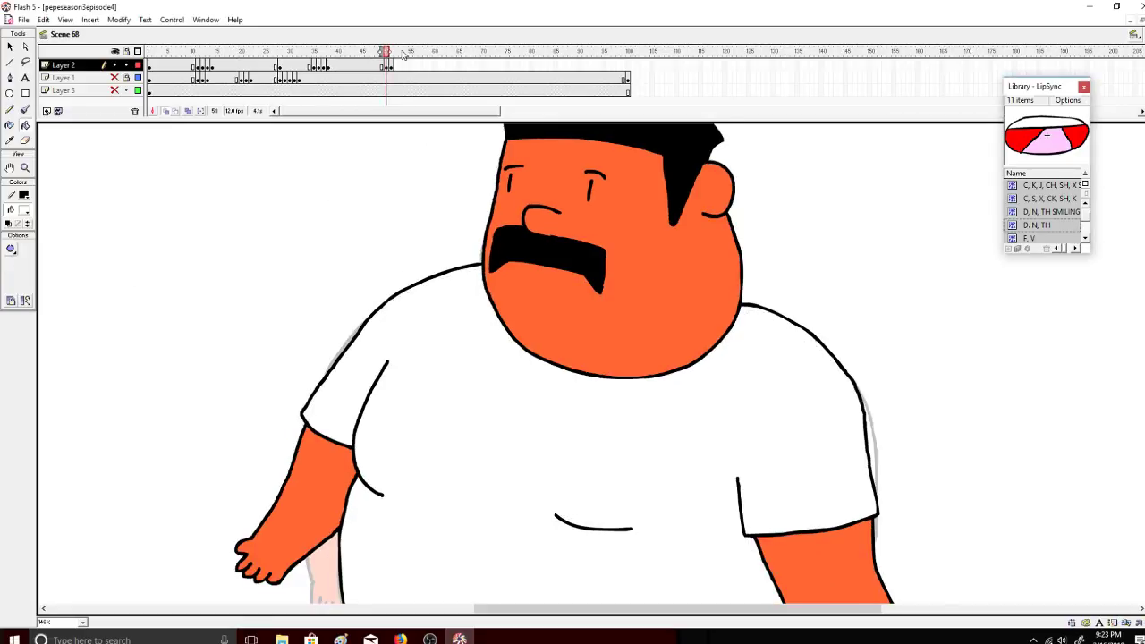
# Step: Copy frame 50 of Layer 2 and paste it at frame 52
pyautogui.moveTo(390, 56); pyautogui.dragTo(396, 54)
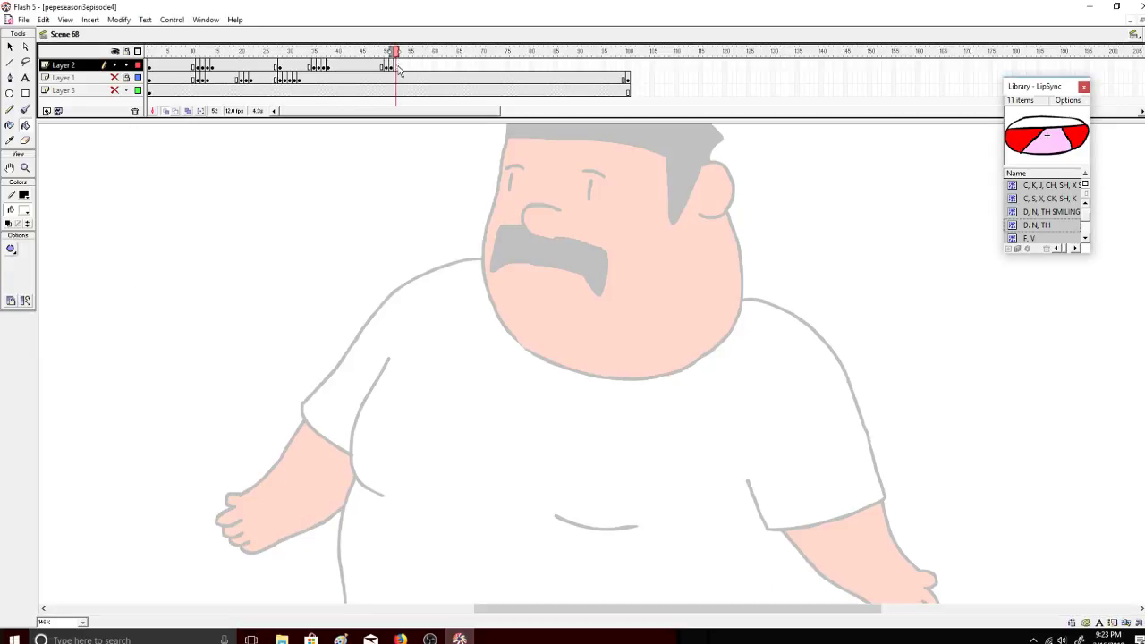
pyautogui.rightClick(390, 66)
pyautogui.click(429, 196)
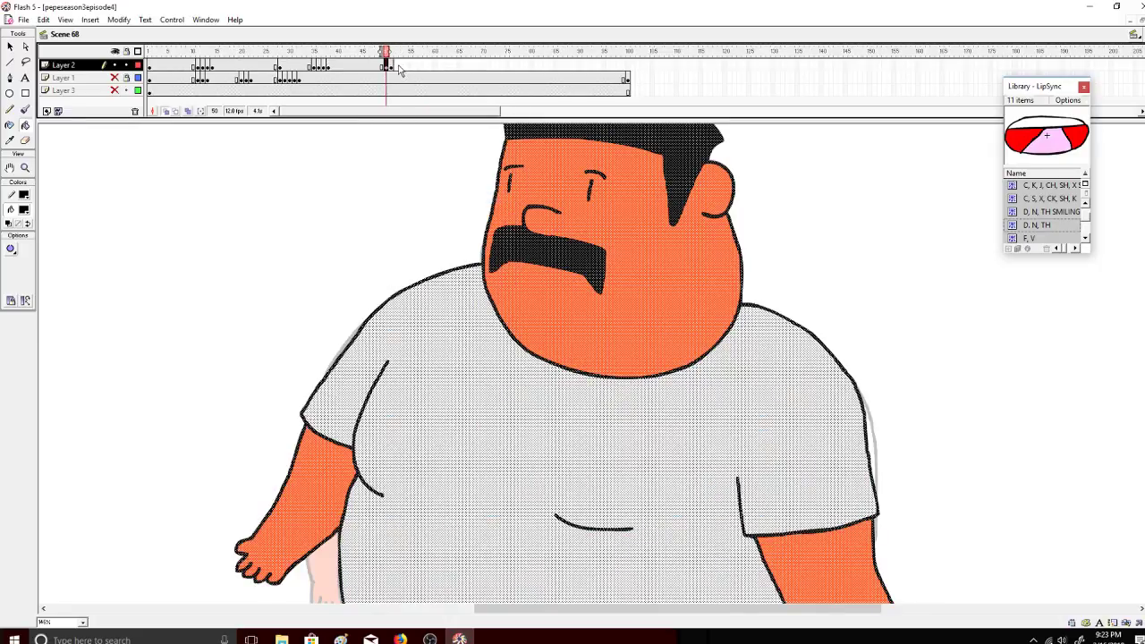
pyautogui.rightClick(396, 66)
pyautogui.click(435, 209)
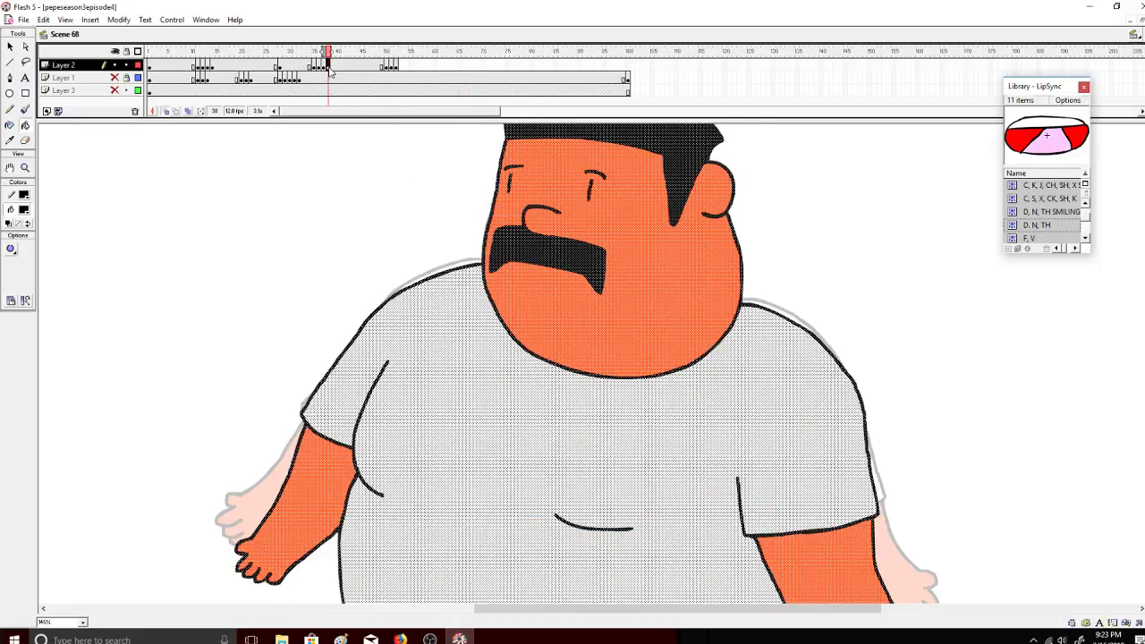
# Step: Copy frame 38 of Layer 2 to frame 53 and scrub through frames 50 to 53 to check the arm swing
pyautogui.rightClick(327, 66)
pyautogui.click(393, 196)
pyautogui.rightClick(403, 66)
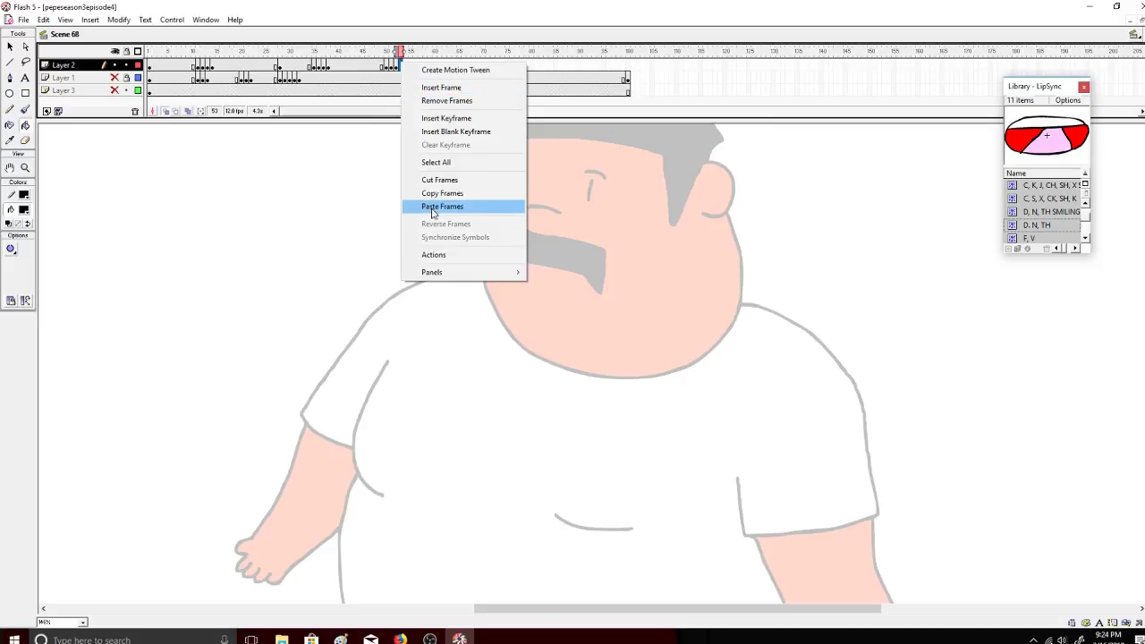
pyautogui.click(436, 205)
pyautogui.click(386, 54)
pyautogui.moveTo(385, 55); pyautogui.dragTo(401, 55)
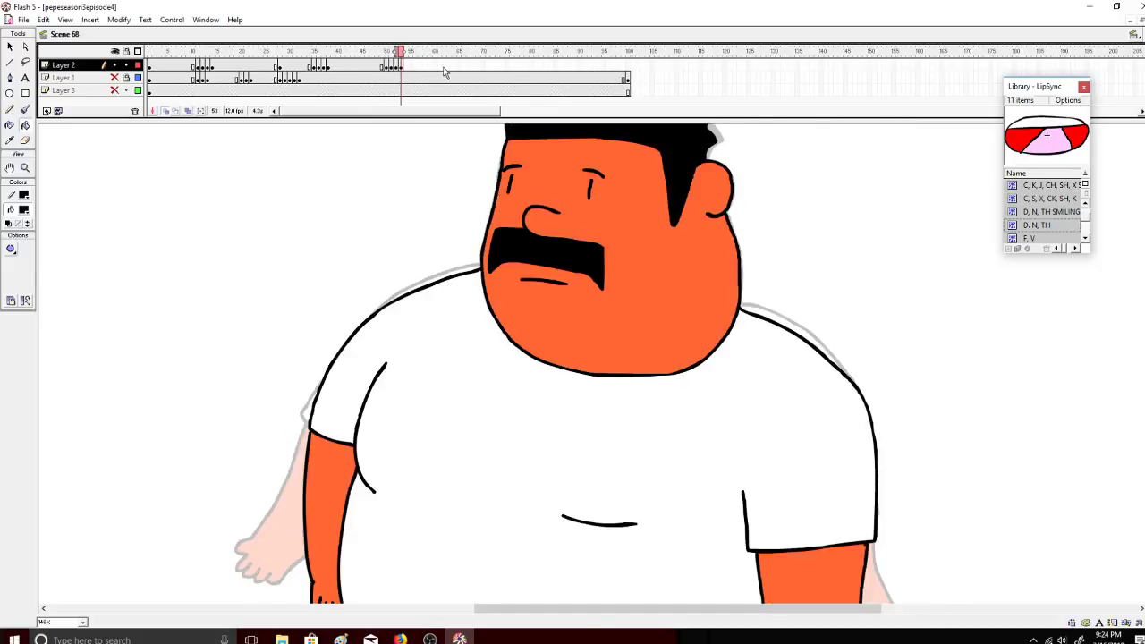
# Step: Insert a keyframe at frame 70 of Layer 2
pyautogui.rightClick(481, 70)
pyautogui.click(510, 207)
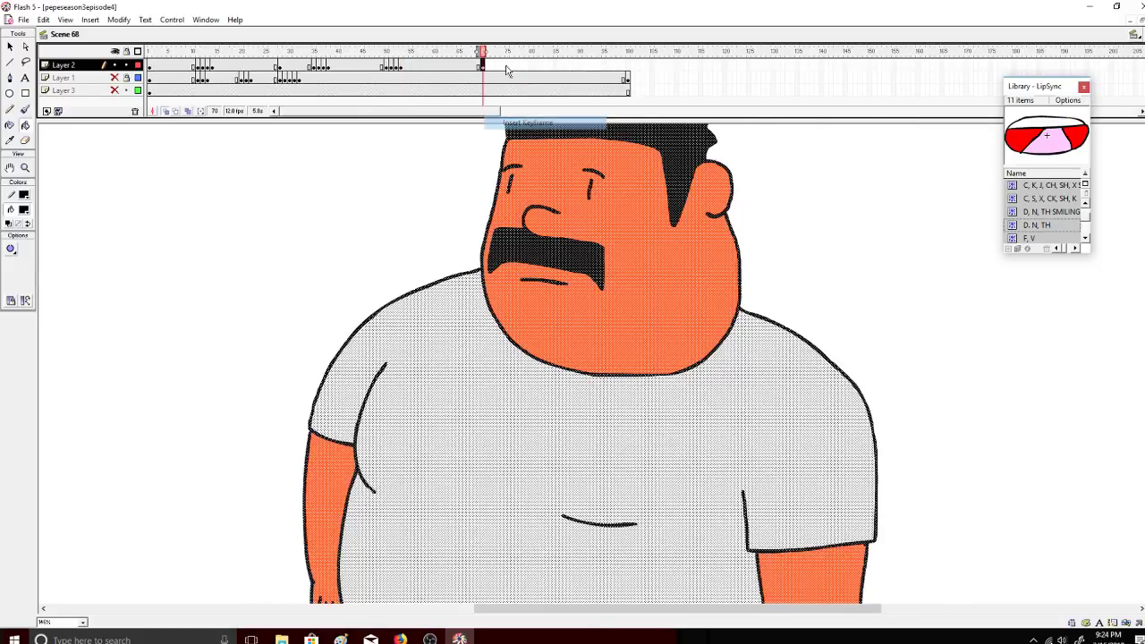
# Step: Scrub the timeline back to frame 7 and check the YouTube live dashboard
pyautogui.moveTo(545, 56); pyautogui.dragTo(178, 51)
pyautogui.click(400, 638)
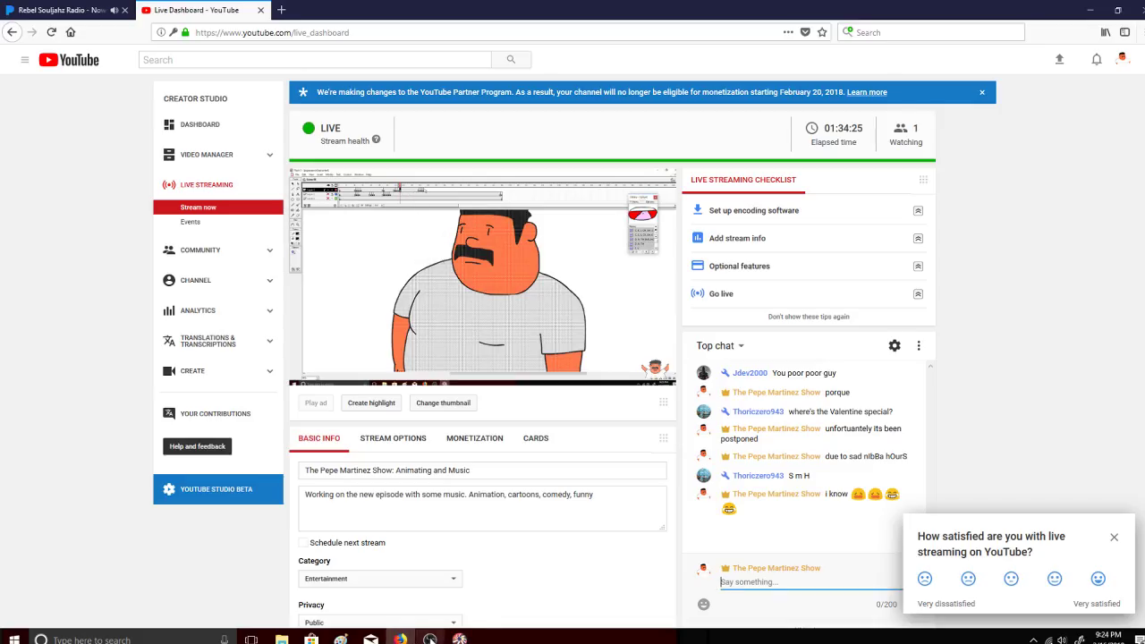
pyautogui.click(459, 639)
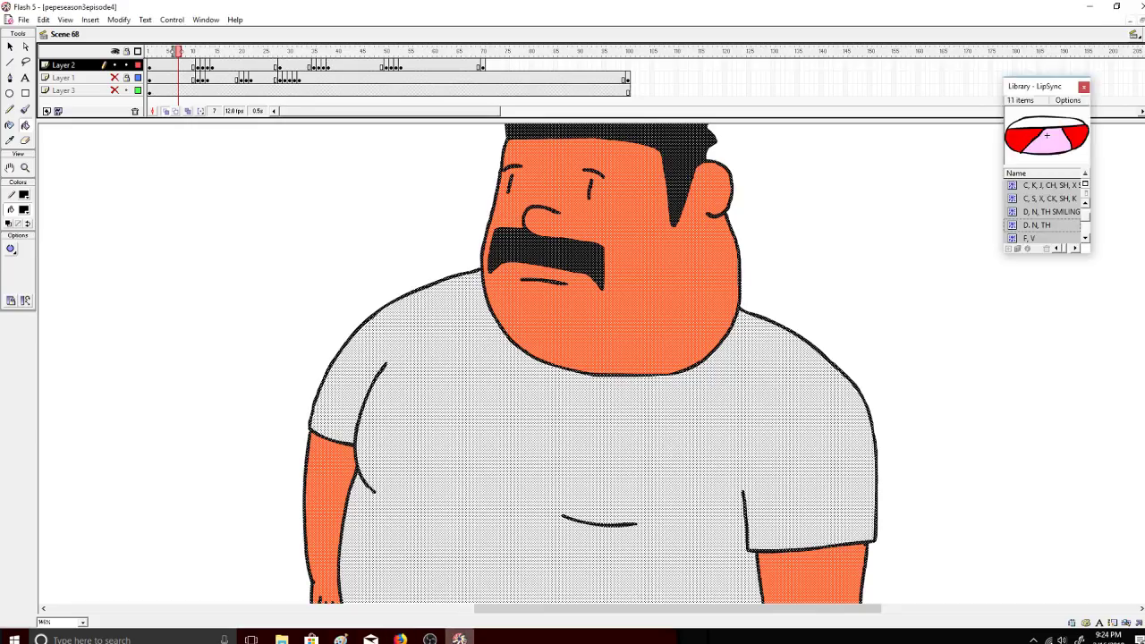
# Step: Zoom the stage out to 50%, show all hidden layers and play Scene 68
pyautogui.click(25, 167)
pyautogui.click(25, 248)
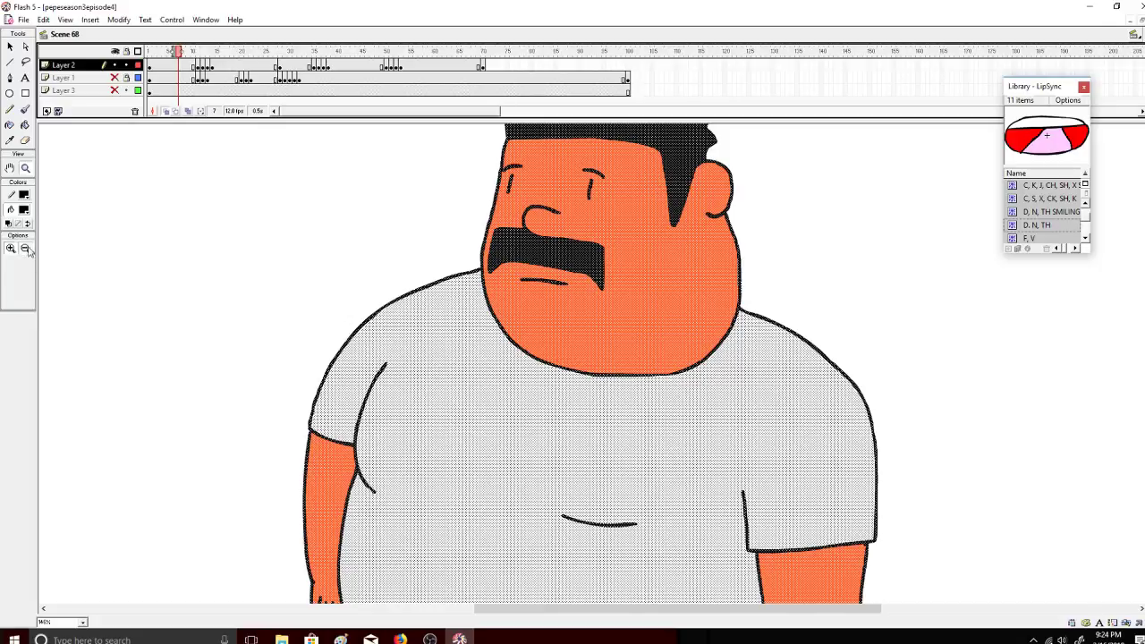
pyautogui.click(396, 401)
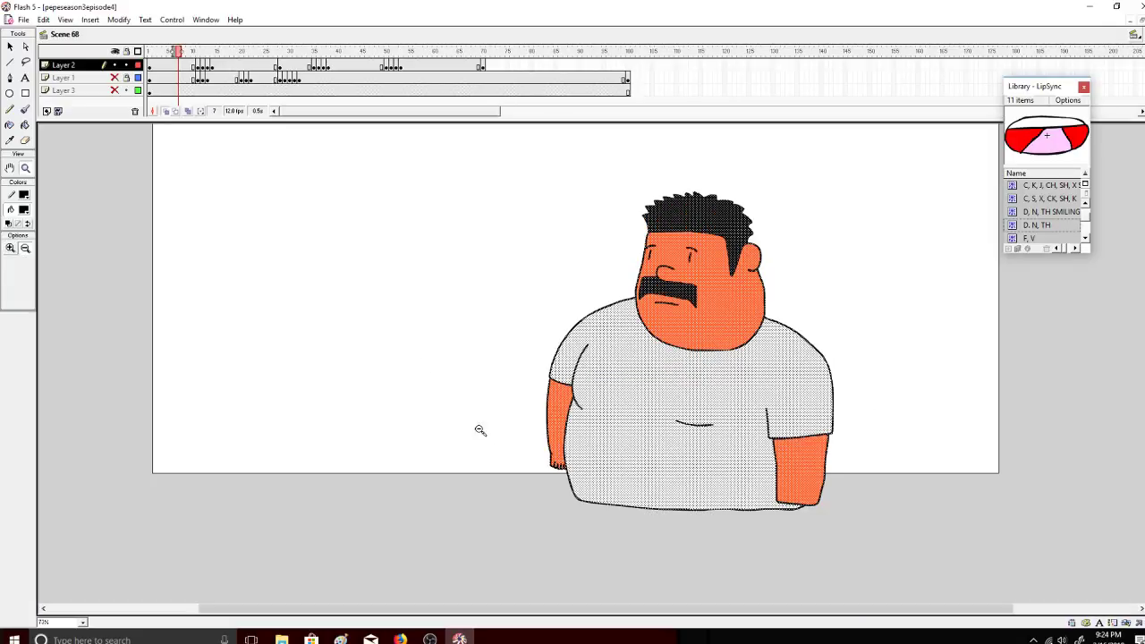
pyautogui.click(65, 18)
pyautogui.click(53, 166)
pyautogui.click(208, 262)
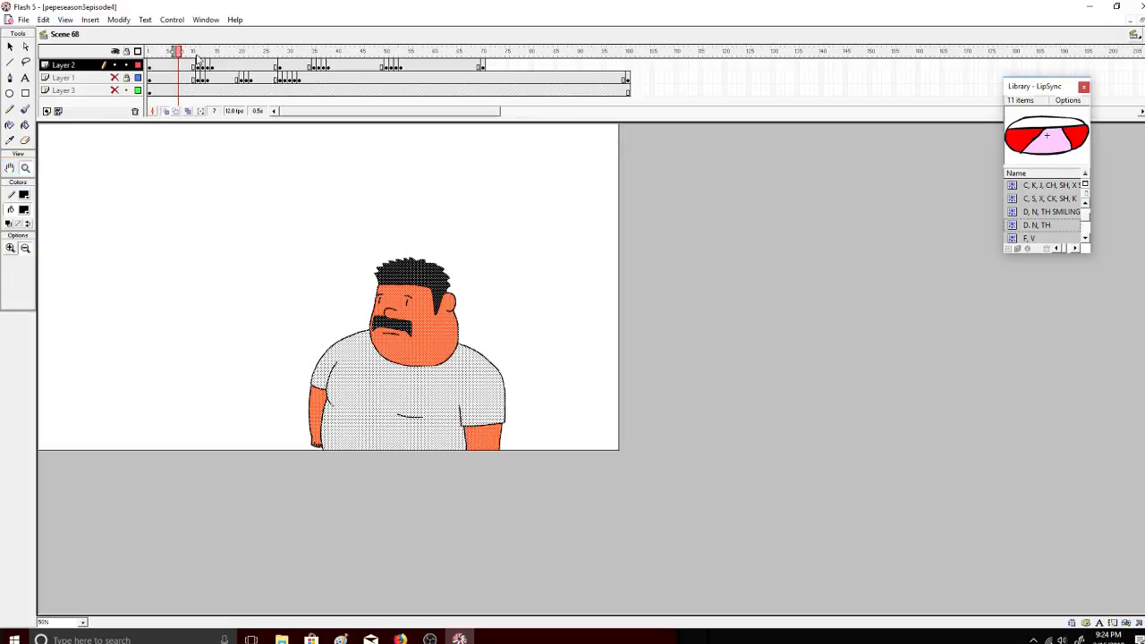
pyautogui.click(115, 51)
pyautogui.hotkey('ctrl', 'alt', 'Return')
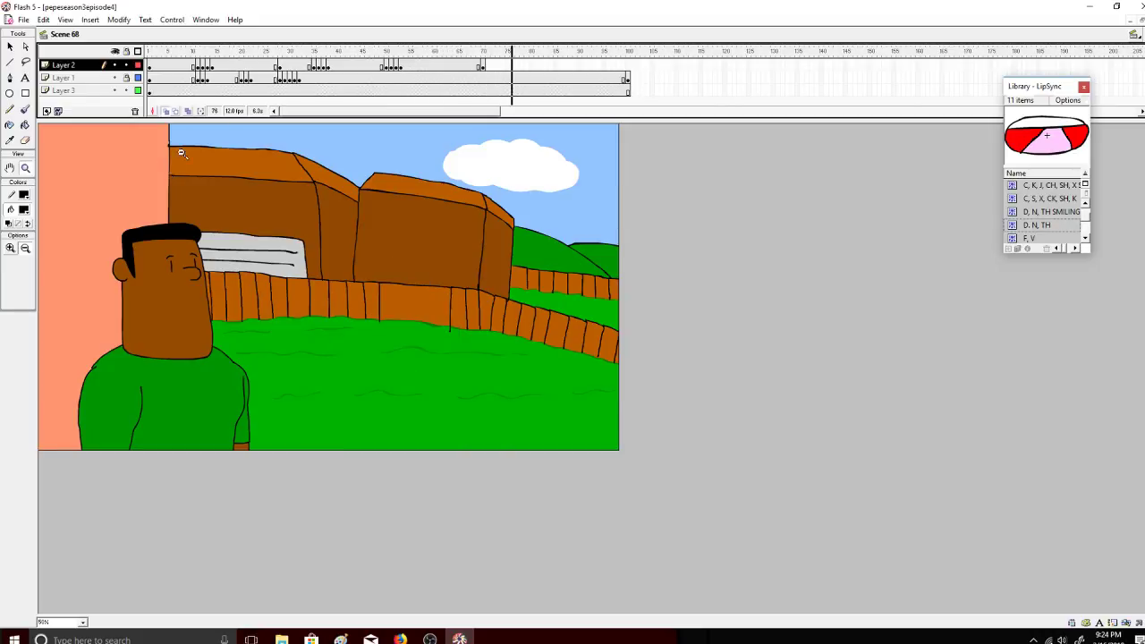
# Step: Copy frames 35 to 49 of Layer 2 and paste them at frame 71
pyautogui.click(351, 54)
pyautogui.moveTo(351, 54); pyautogui.dragTo(316, 63)
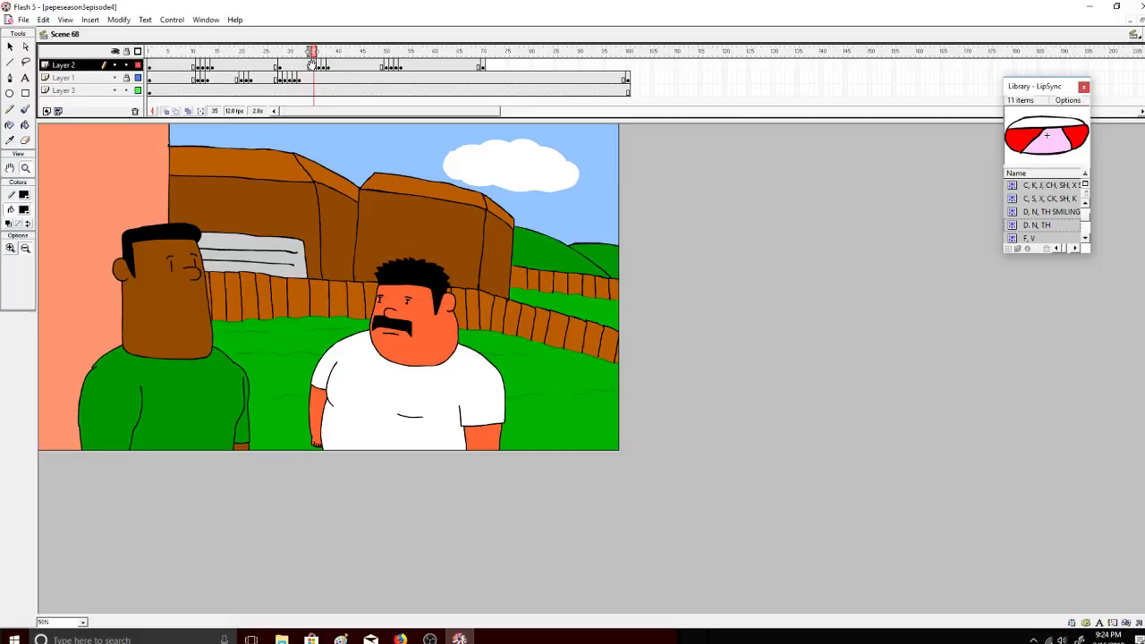
pyautogui.click(310, 66)
pyautogui.press('Return')
pyautogui.click(318, 66)
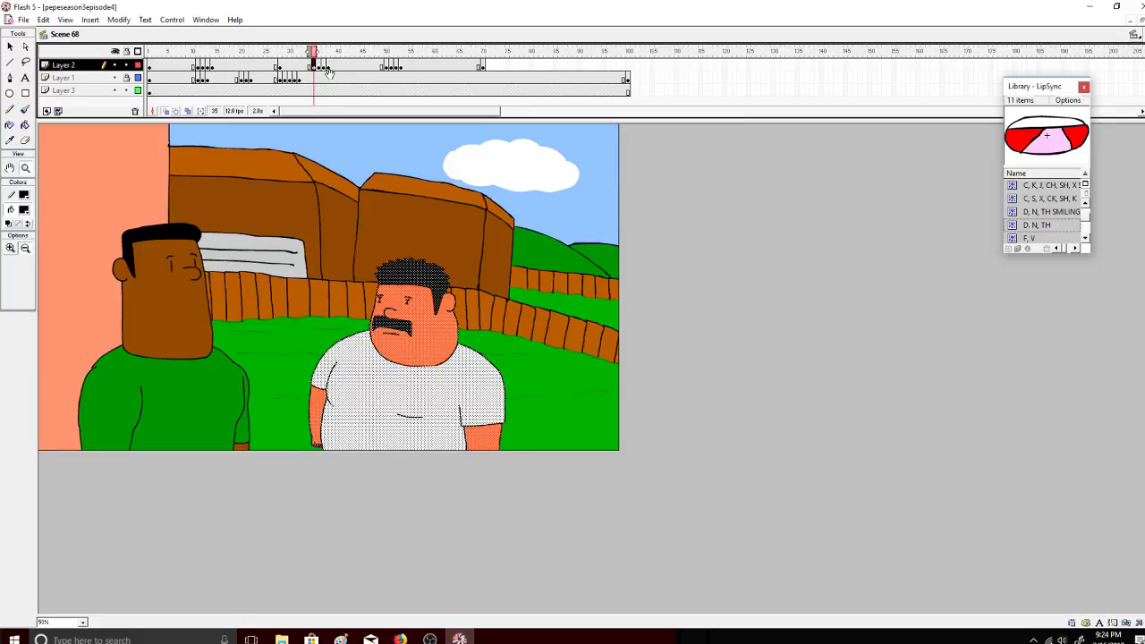
pyautogui.keyDown('shift'); pyautogui.click(320, 66); pyautogui.keyUp('shift')
pyautogui.keyDown('shift'); pyautogui.click(324, 66); pyautogui.keyUp('shift')
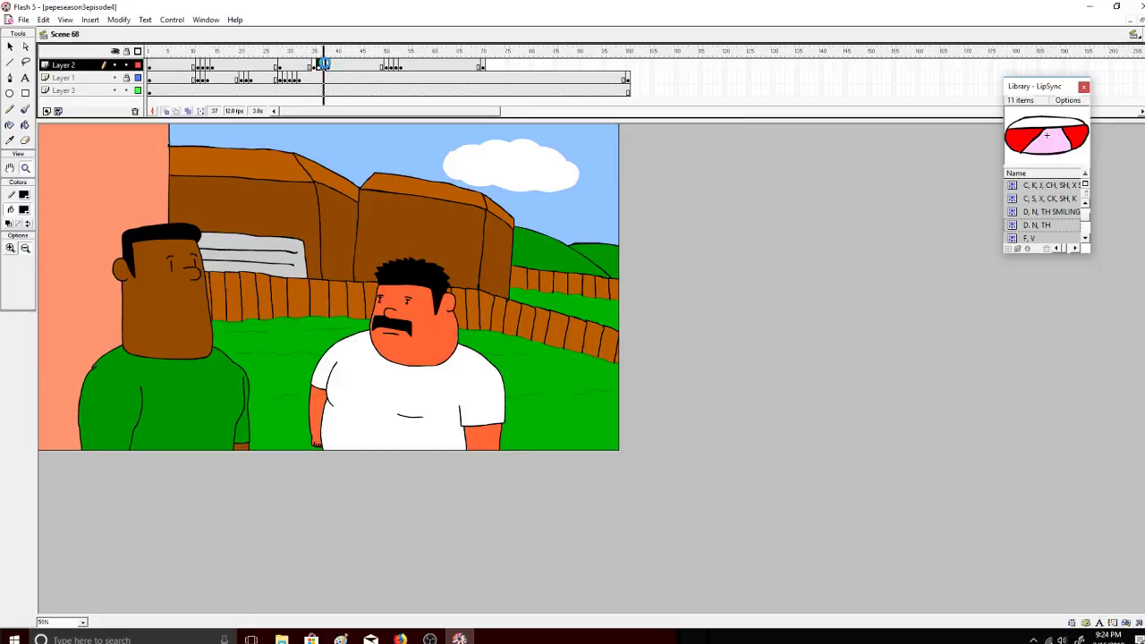
pyautogui.keyDown('shift'); pyautogui.click(329, 68); pyautogui.keyUp('shift')
pyautogui.rightClick(328, 73)
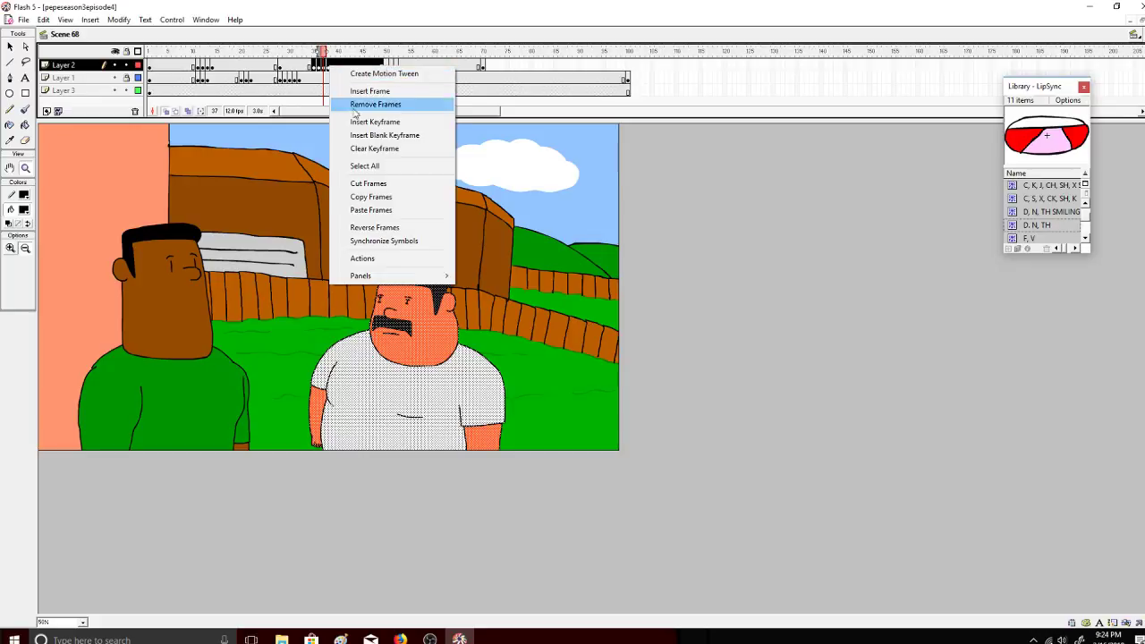
pyautogui.click(380, 196)
pyautogui.rightClick(489, 67)
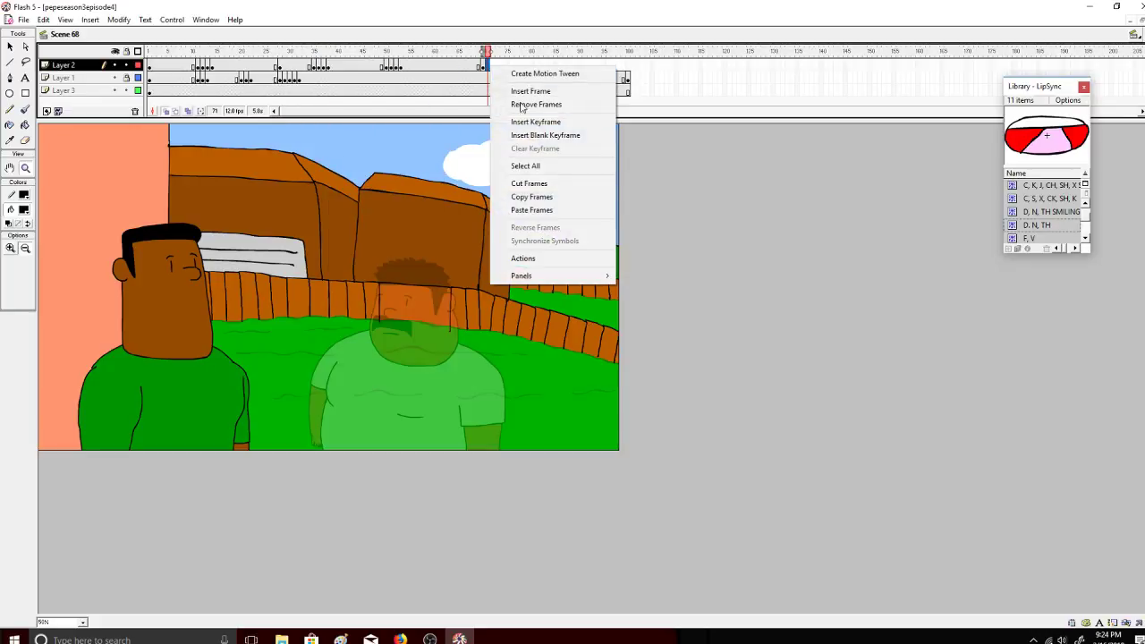
pyautogui.click(533, 210)
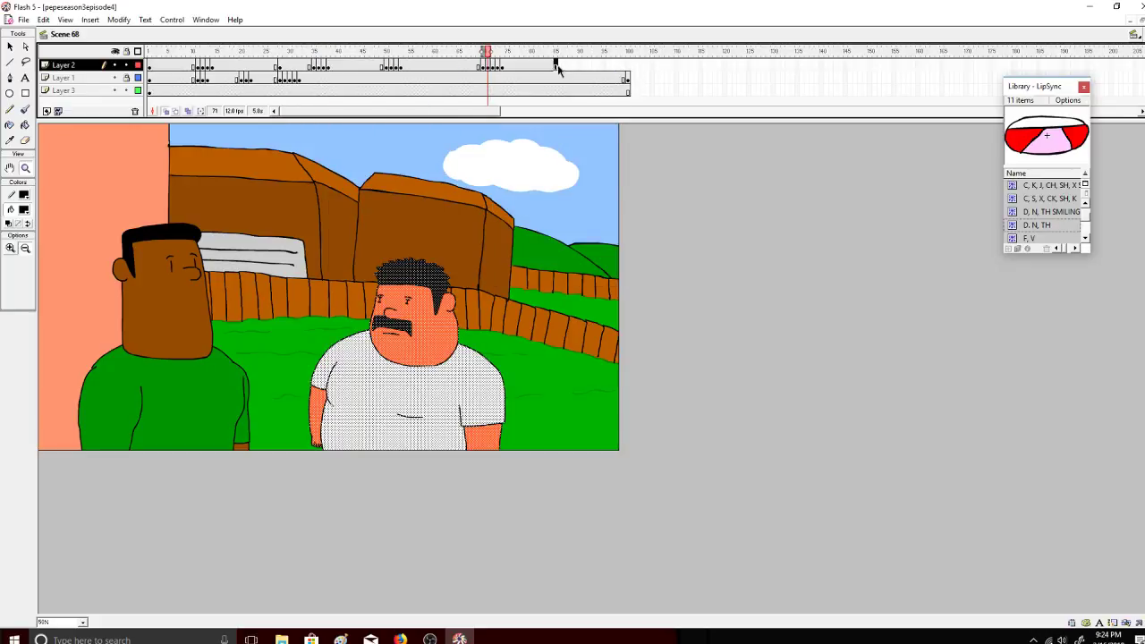
# Step: Extend Layer 2 to frame 100 and scrub back to frame 1 to review the motion
pyautogui.click(626, 67)
pyautogui.press('F5')
pyautogui.moveTo(627, 52); pyautogui.dragTo(148, 70)
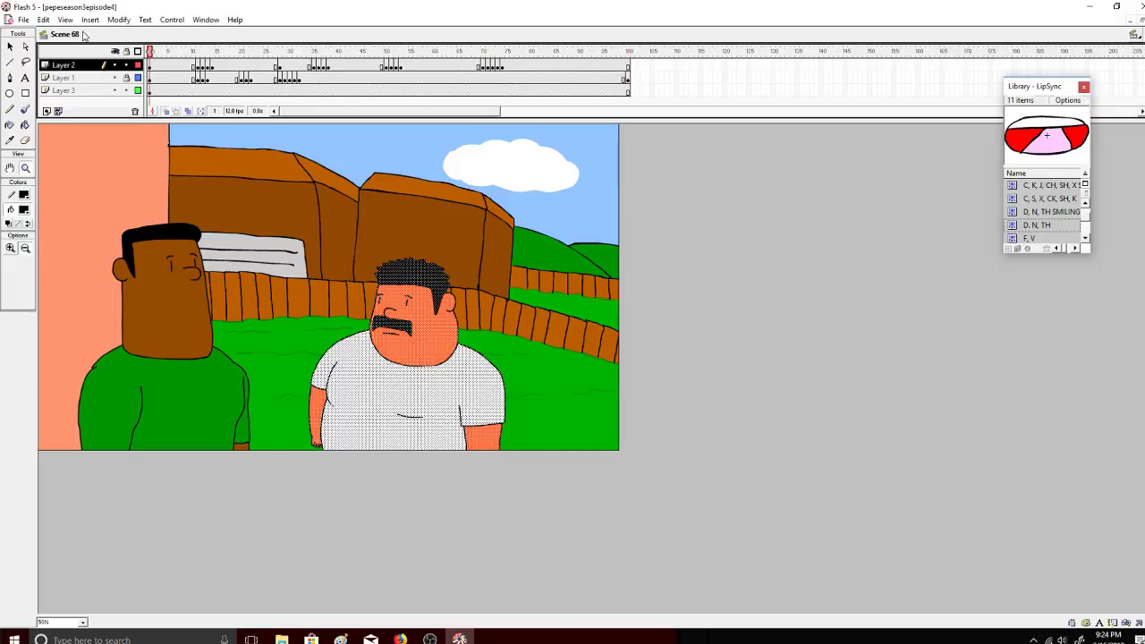
# Step: Save the file and check the YouTube live dashboard
pyautogui.click(22, 20)
pyautogui.click(38, 106)
pyautogui.click(399, 638)
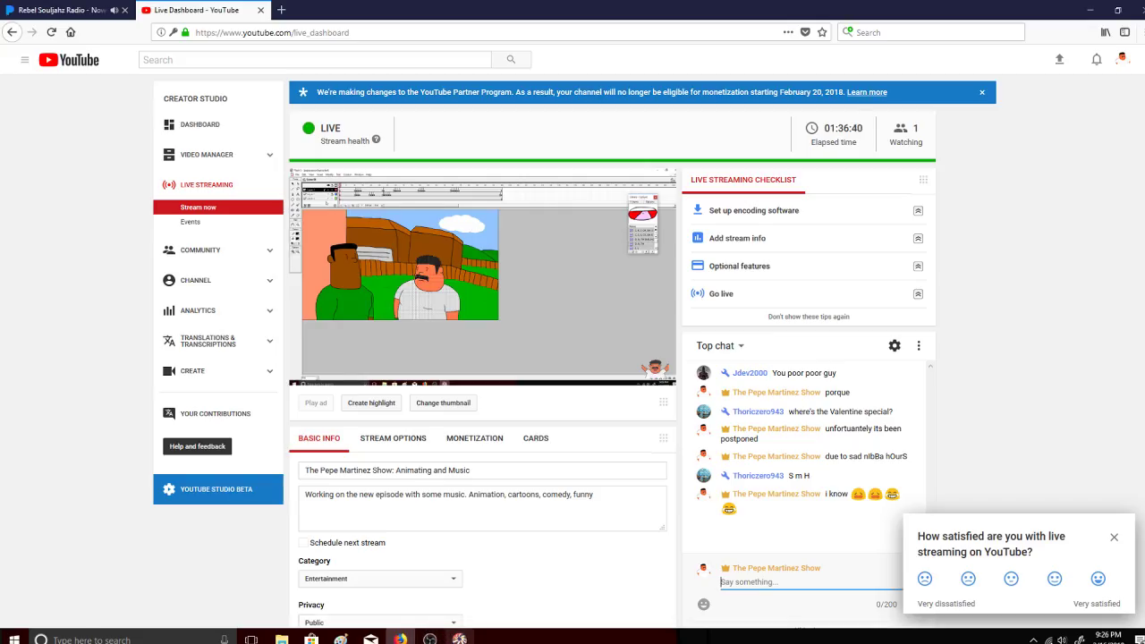
pyautogui.click(459, 639)
# Step: Lock Layers 1 and 3 and brush over the man's mouth on Layer 2 at frame 62 with his orange skin color
pyautogui.moveTo(172, 58); pyautogui.dragTo(424, 71)
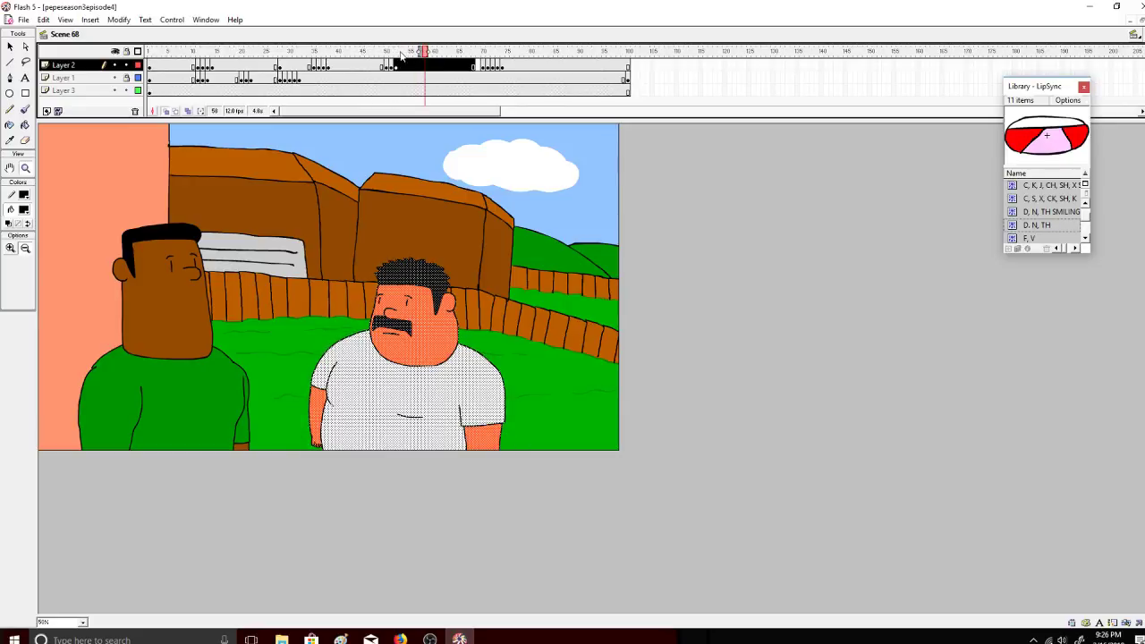
pyautogui.click(445, 67)
pyautogui.click(25, 110)
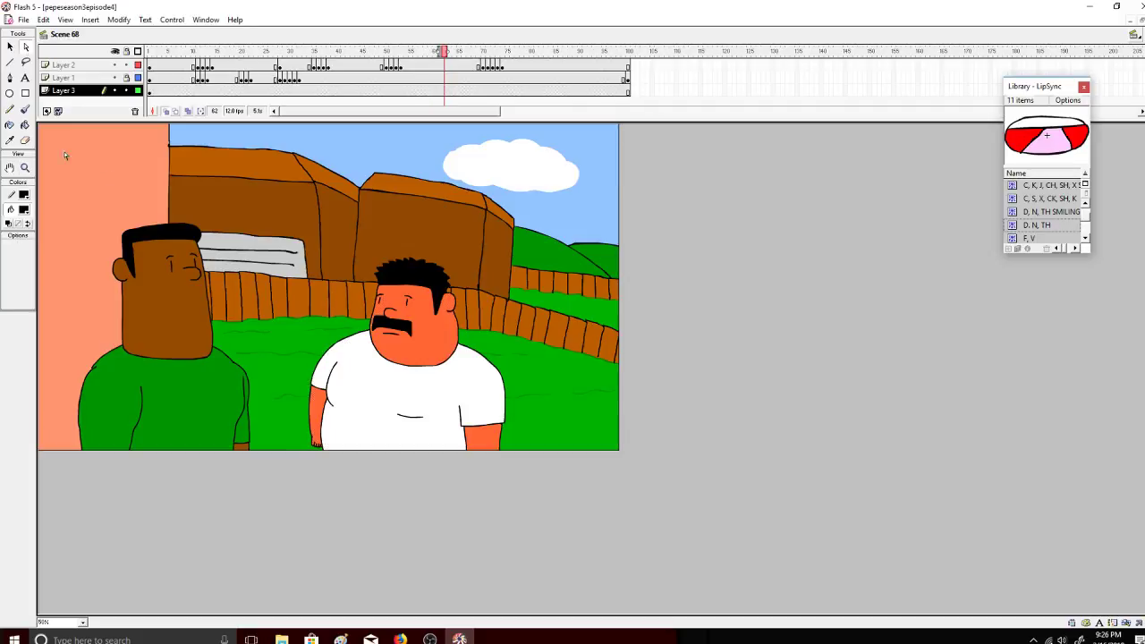
pyautogui.click(106, 65)
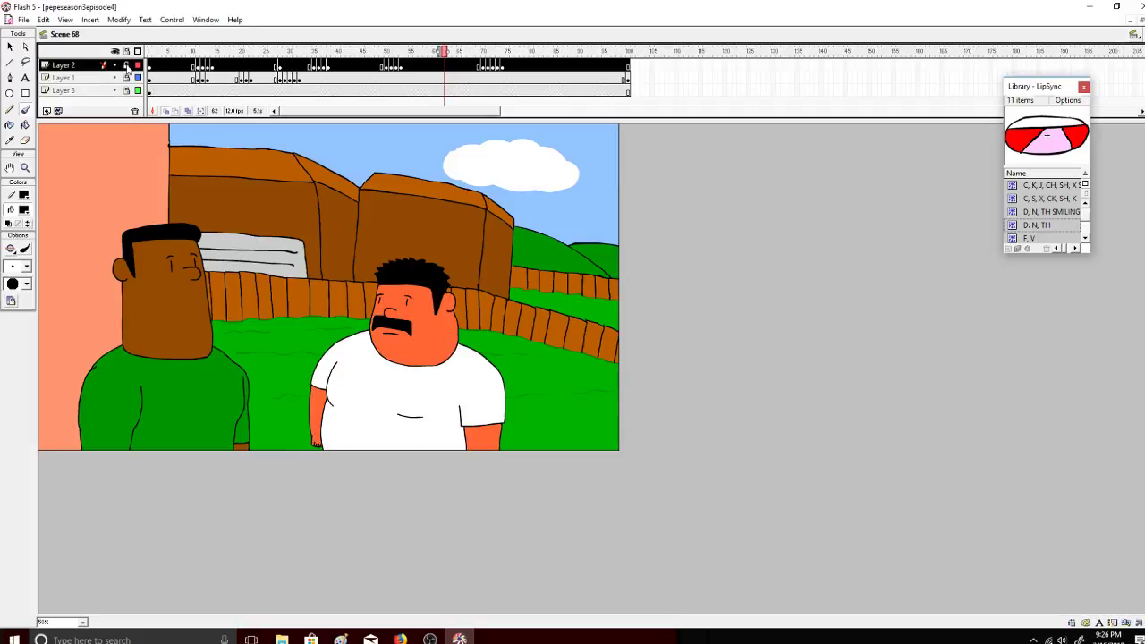
pyautogui.click(105, 162)
pyautogui.click(25, 109)
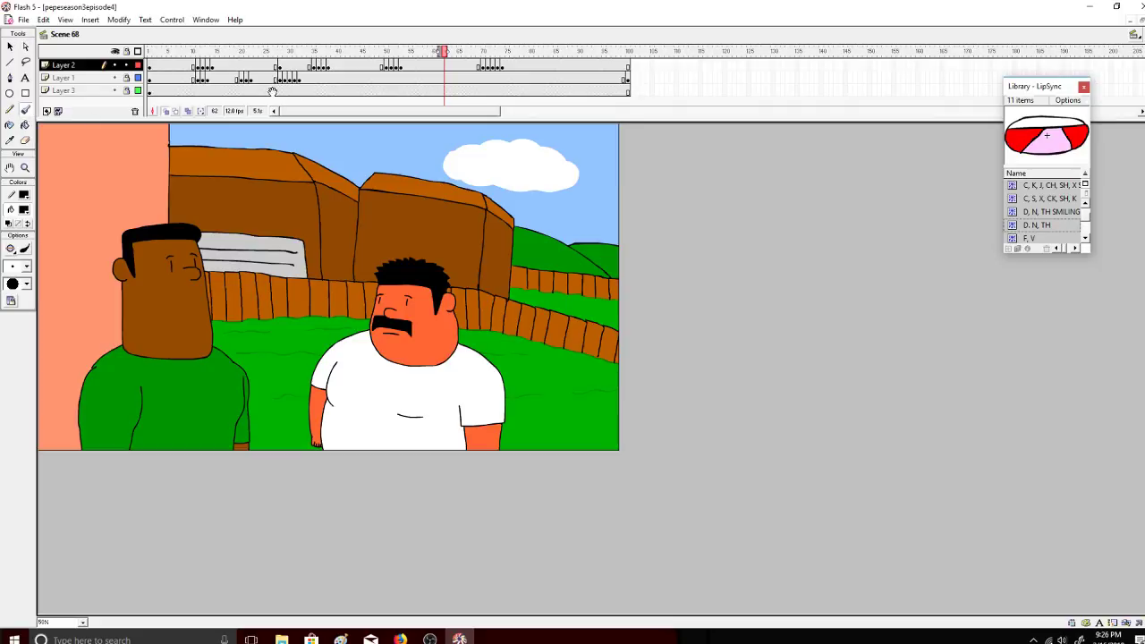
pyautogui.click(23, 210)
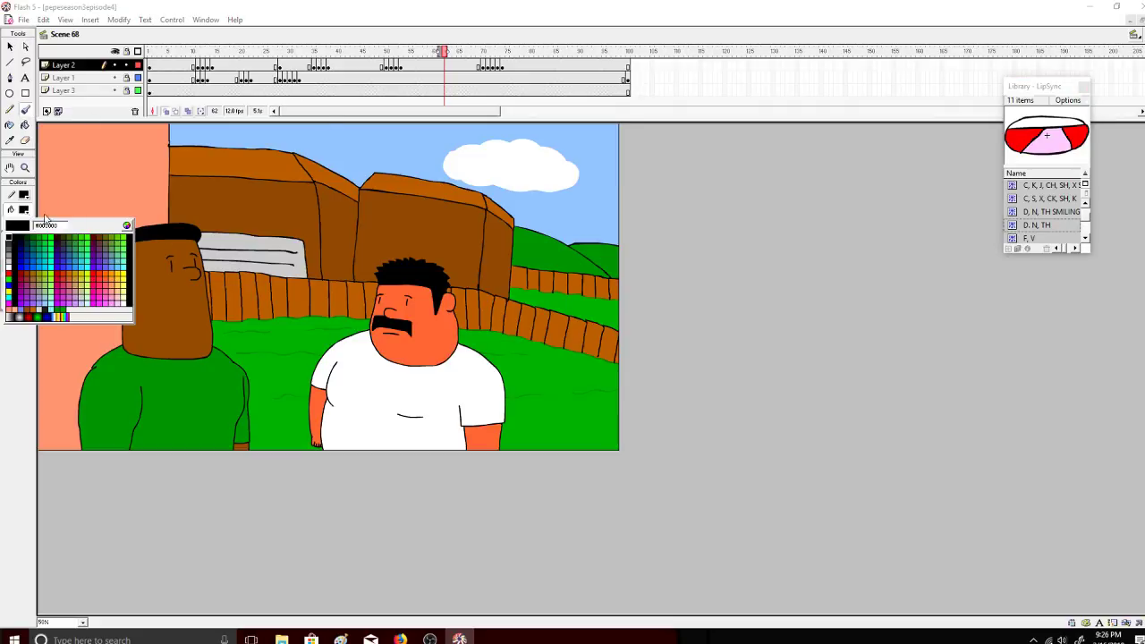
pyautogui.click(442, 330)
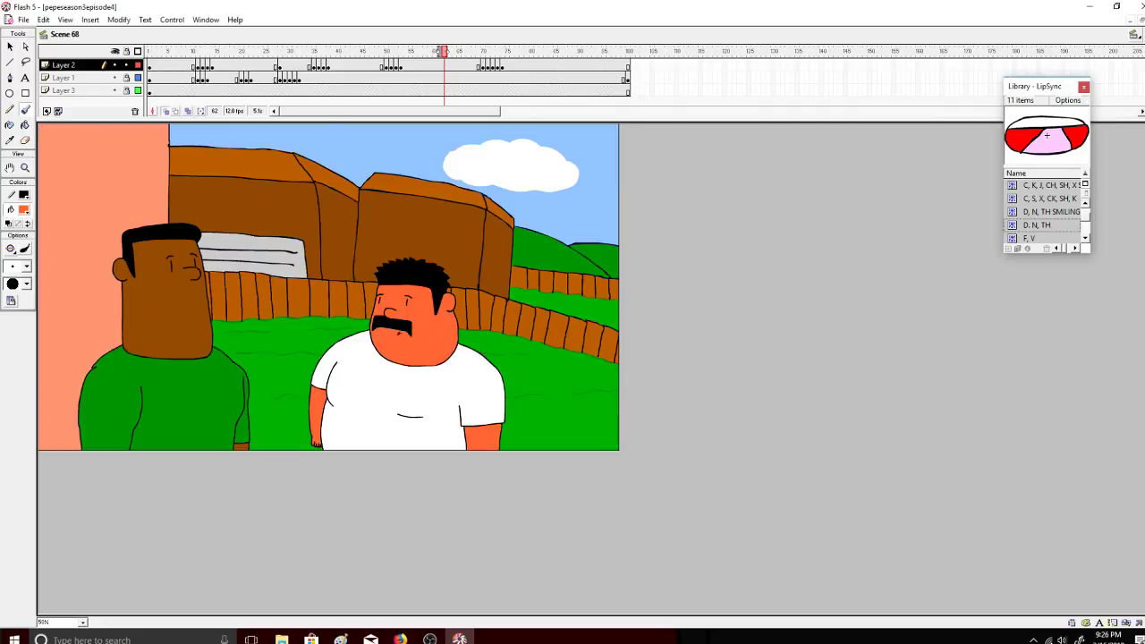
# Step: Rewind Scene 68 to frame 1 and play it through to frame 100
pyautogui.moveTo(459, 51); pyautogui.dragTo(278, 52)
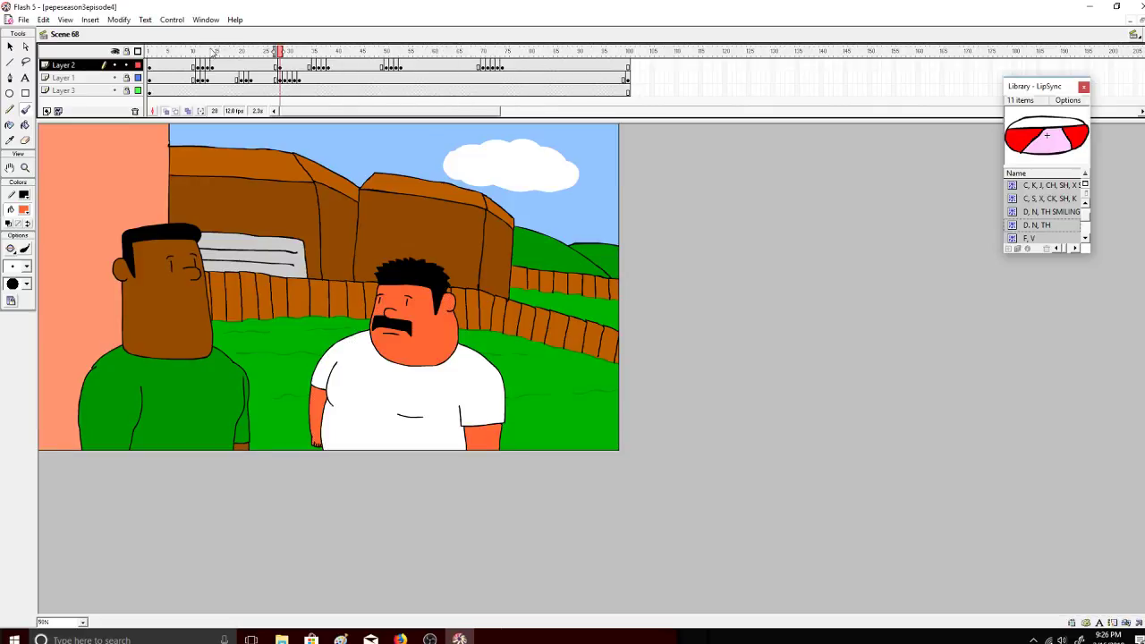
pyautogui.moveTo(177, 51); pyautogui.dragTo(149, 51)
pyautogui.click(171, 20)
pyautogui.click(170, 33)
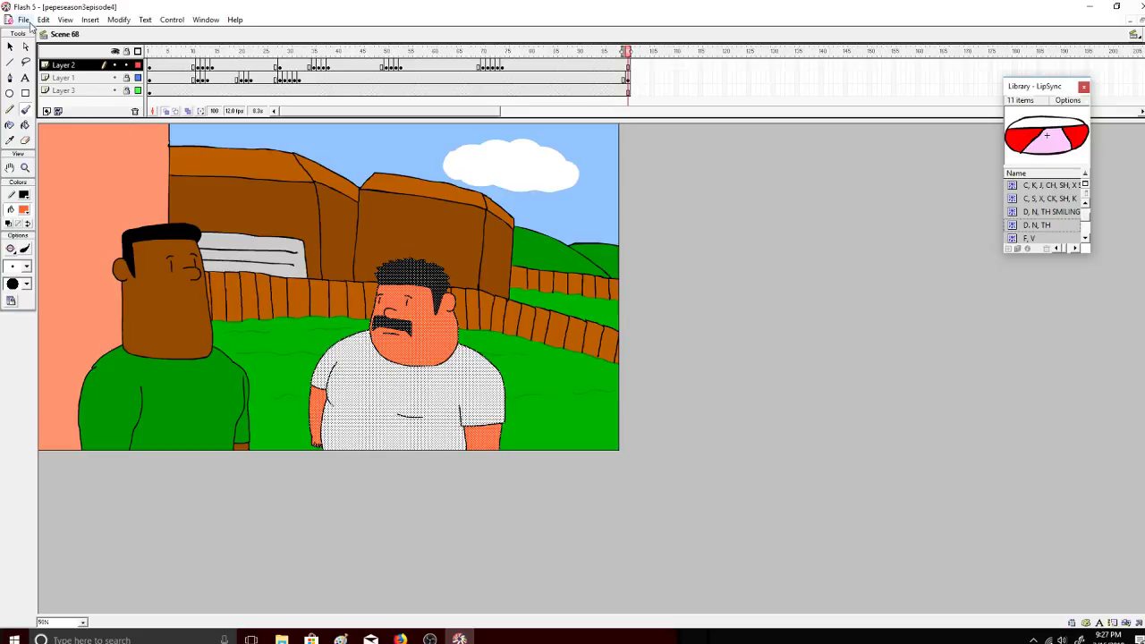
# Step: Save the Flash file with the finished Scene 68 animation
pyautogui.click(21, 20)
pyautogui.click(38, 103)
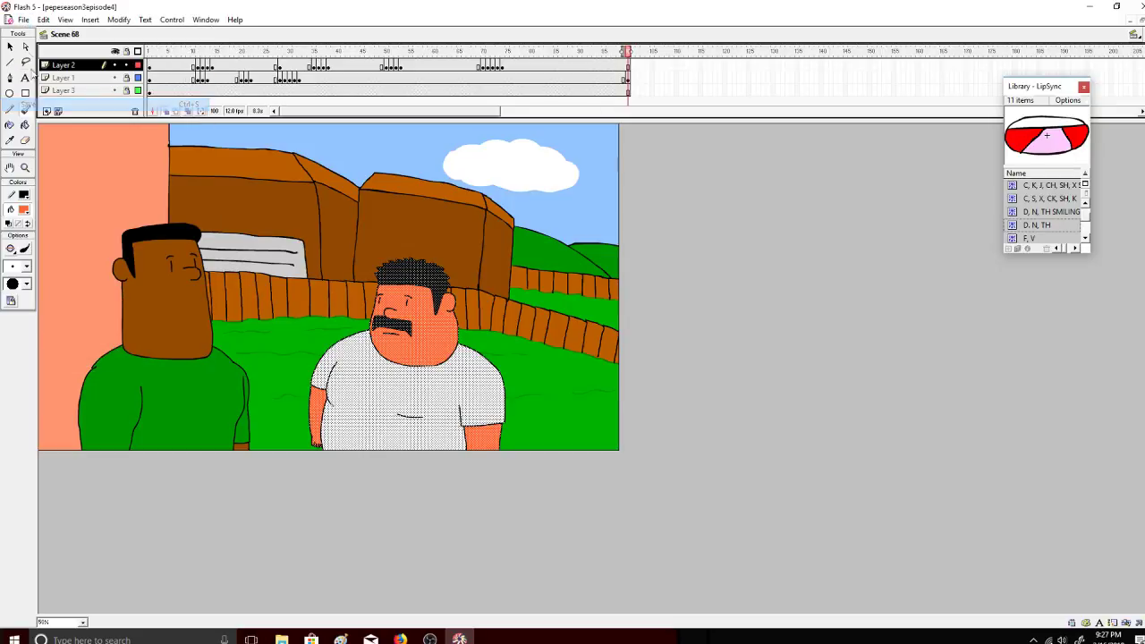
pyautogui.click(26, 47)
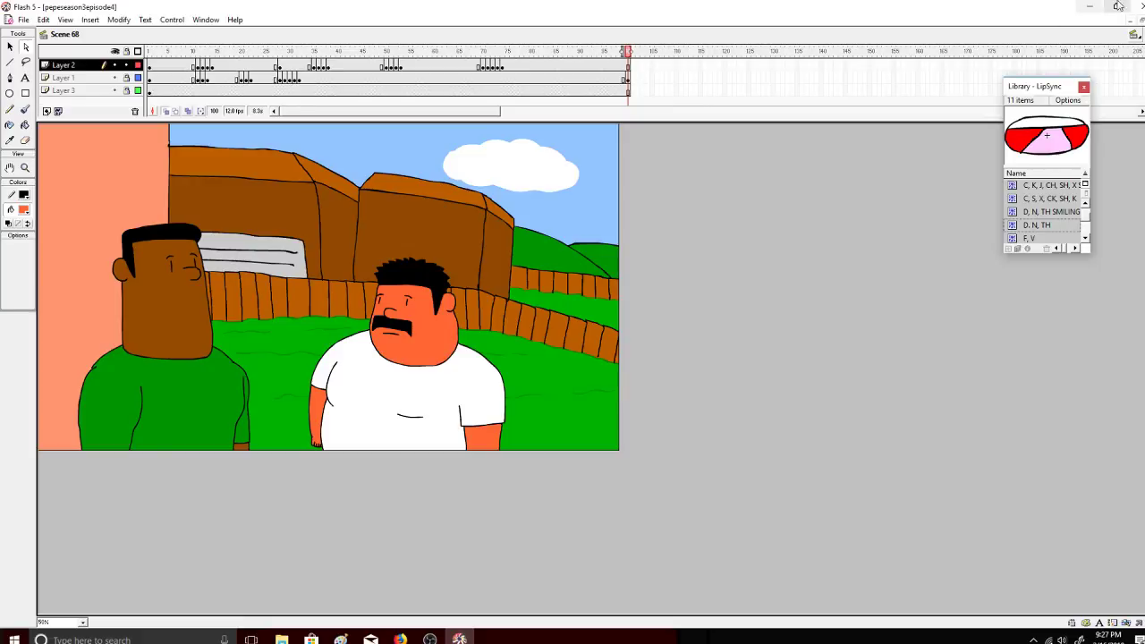
# Step: Go to Scene 37 and play the movie from there to review the following scenes
pyautogui.click(1134, 34)
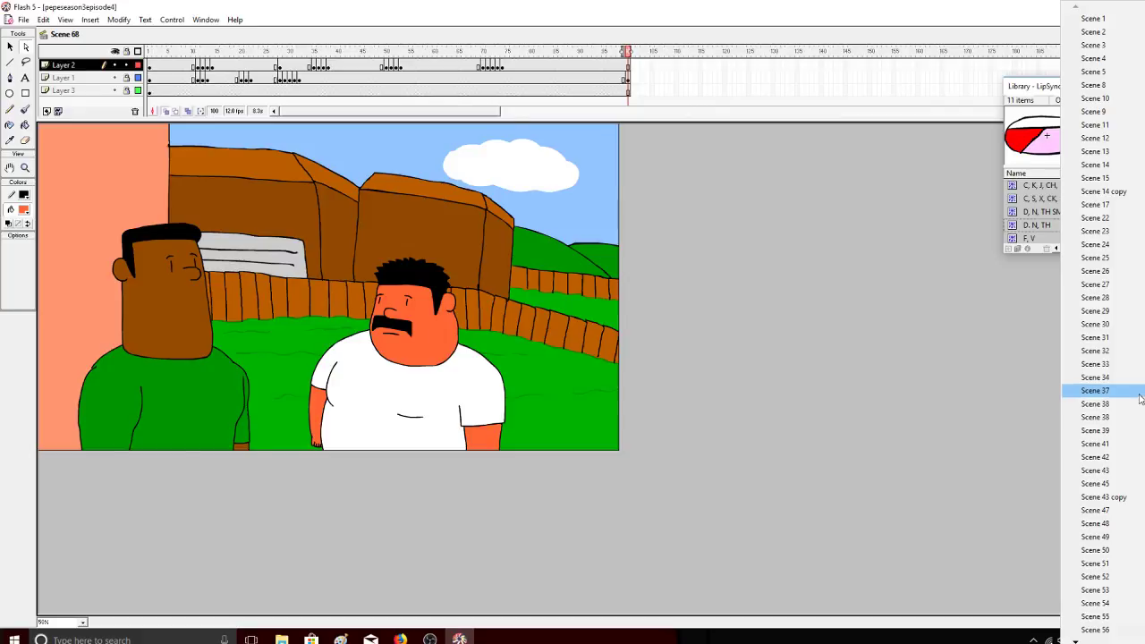
pyautogui.click(1095, 391)
pyautogui.click(172, 20)
pyautogui.click(176, 32)
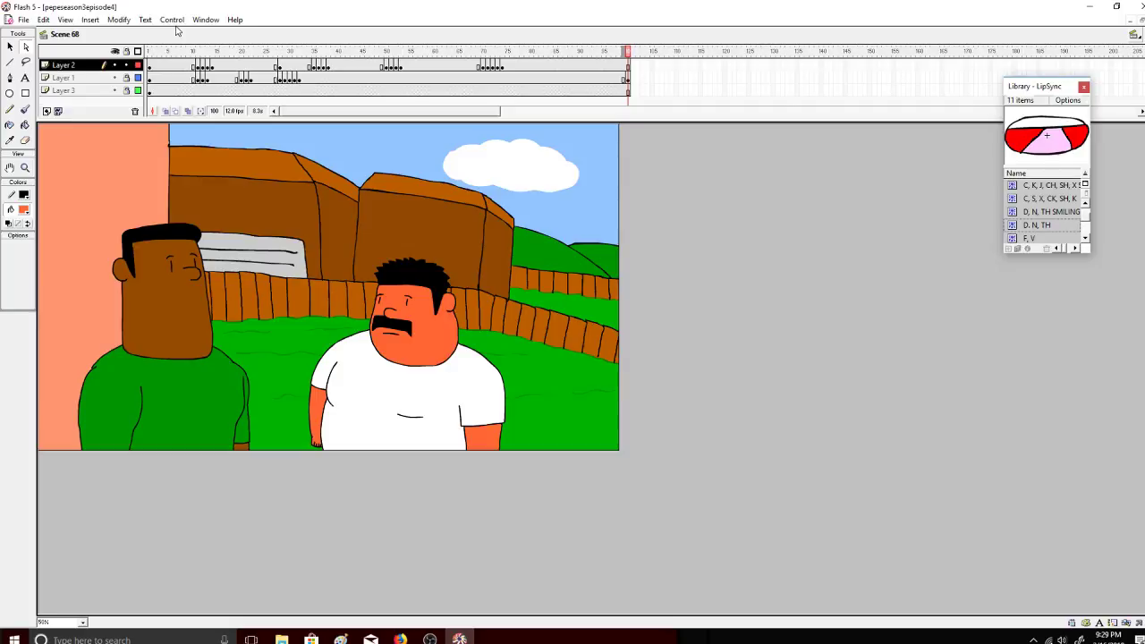
# Step: Switch to the YouTube live dashboard and post the chat message "ight well ima dip prolly gonna stream again tomorrow night"
pyautogui.click(399, 639)
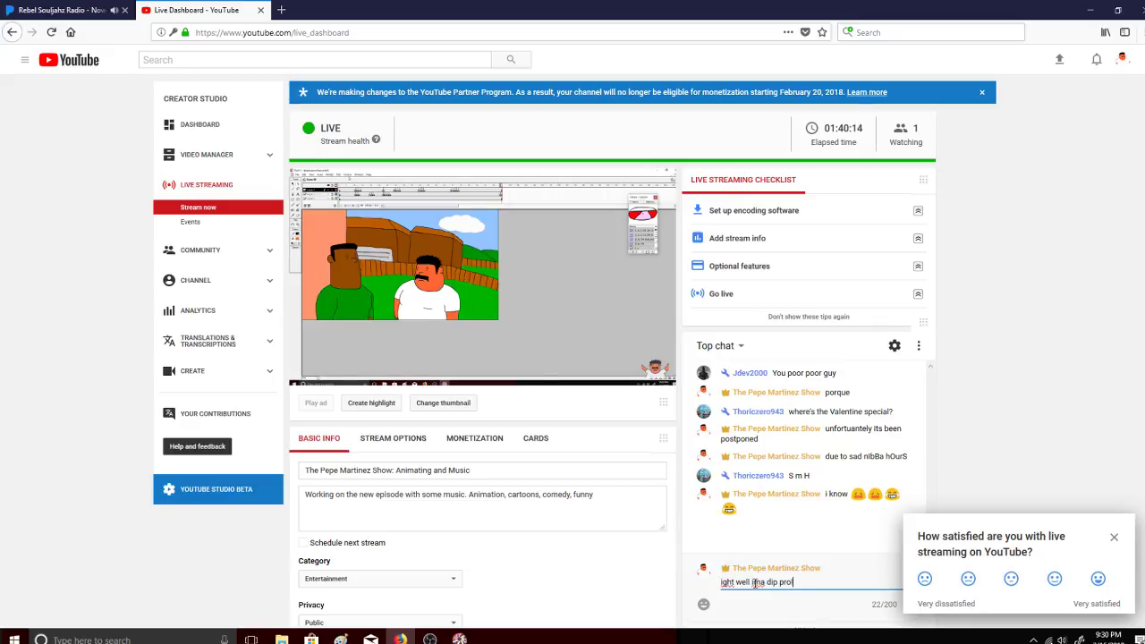
pyautogui.write('gonna stream again tomorrow')
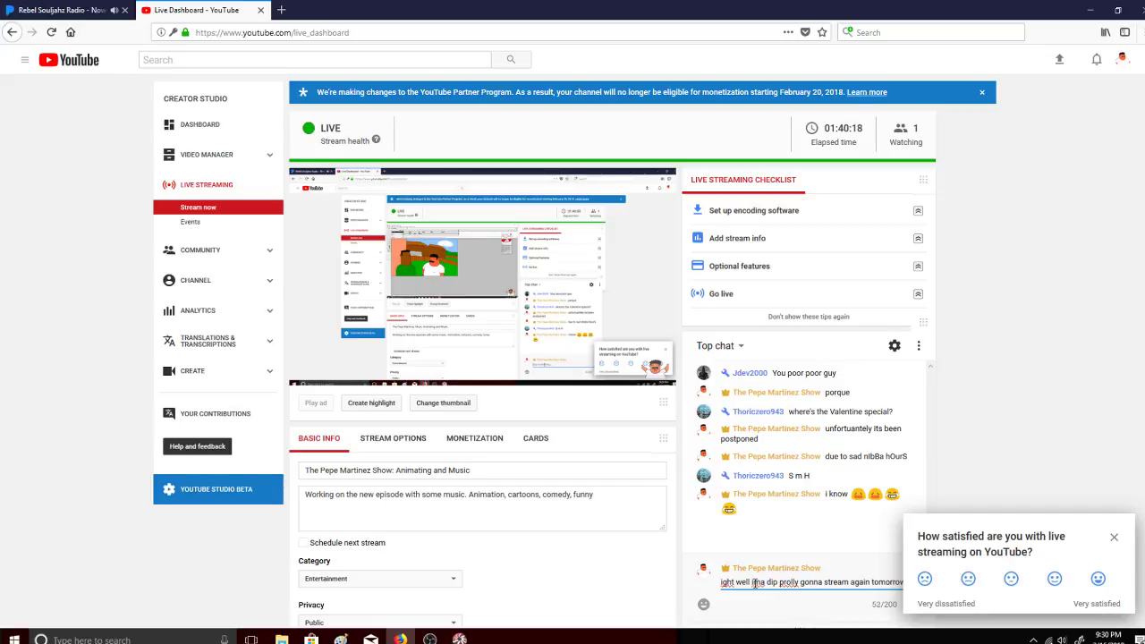
pyautogui.write(' night')
pyautogui.press('Return')
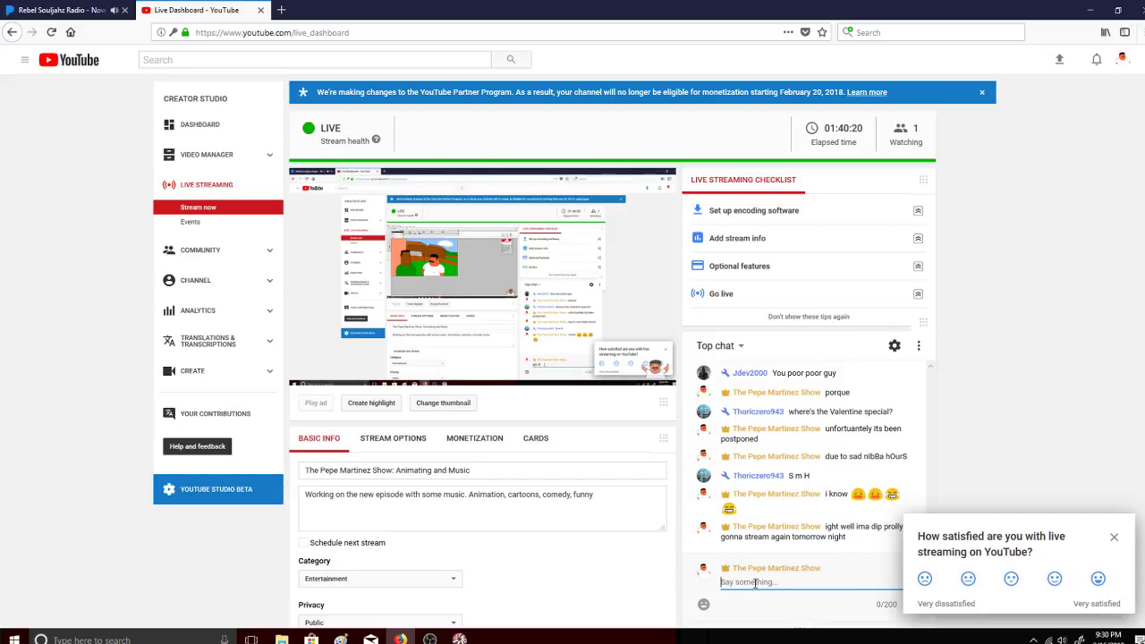